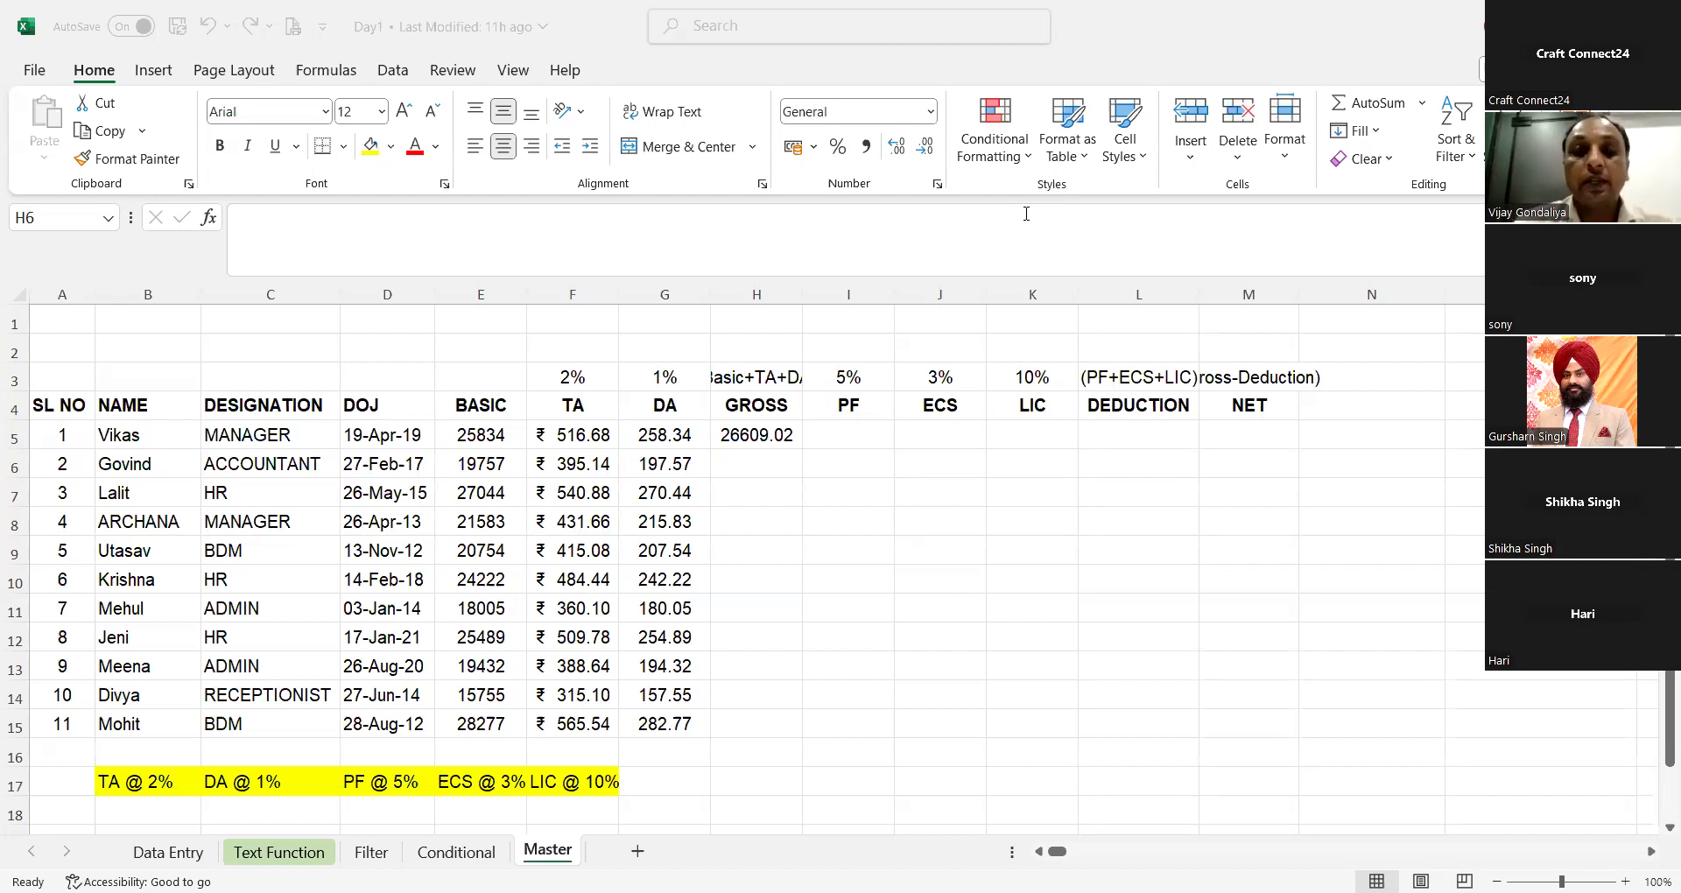
Step: Review the TA formula in F5, and fill the GROSS formula from H5 down to H15
left_click(570, 431)
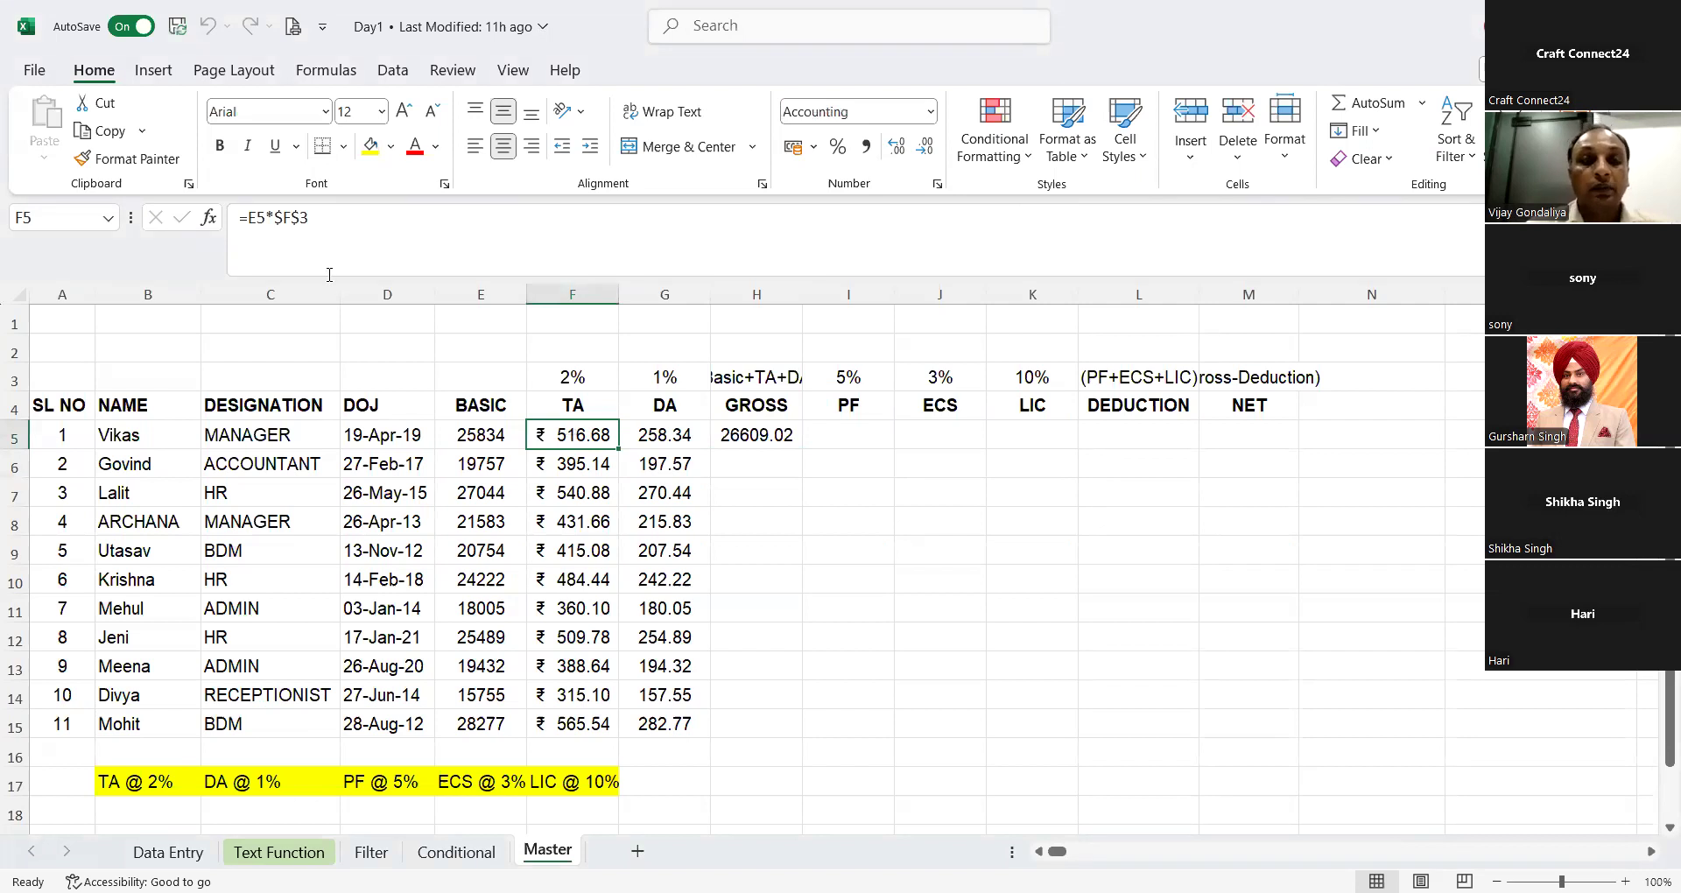
left_click_drag(315, 226, 249, 230)
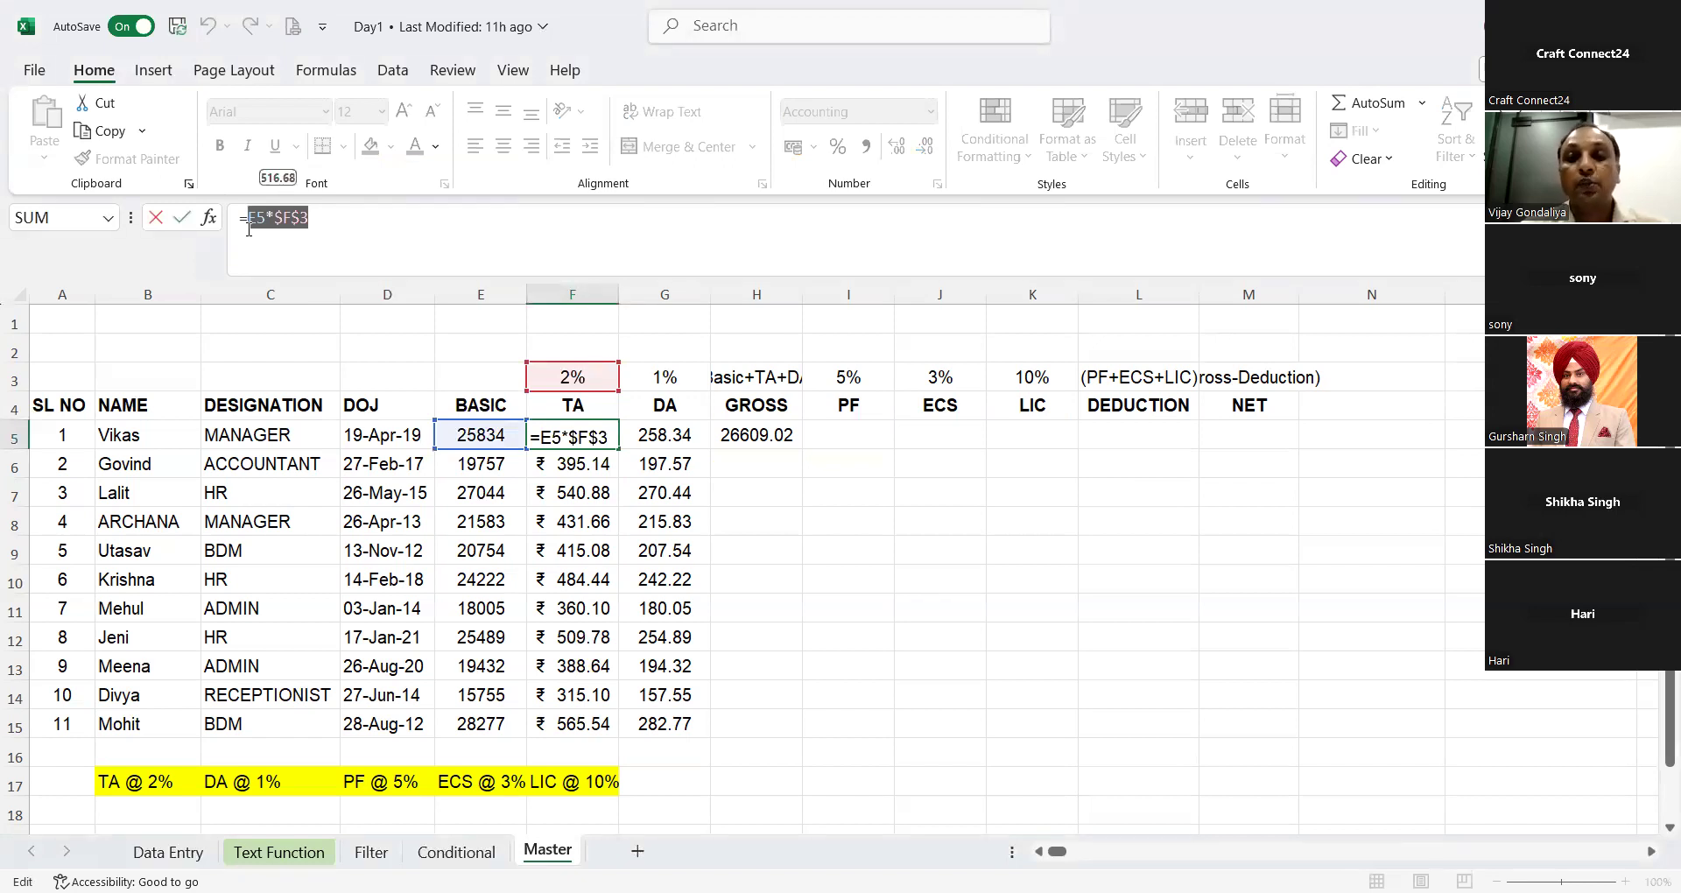
left_click(772, 445)
key("Escape")
left_click(772, 445)
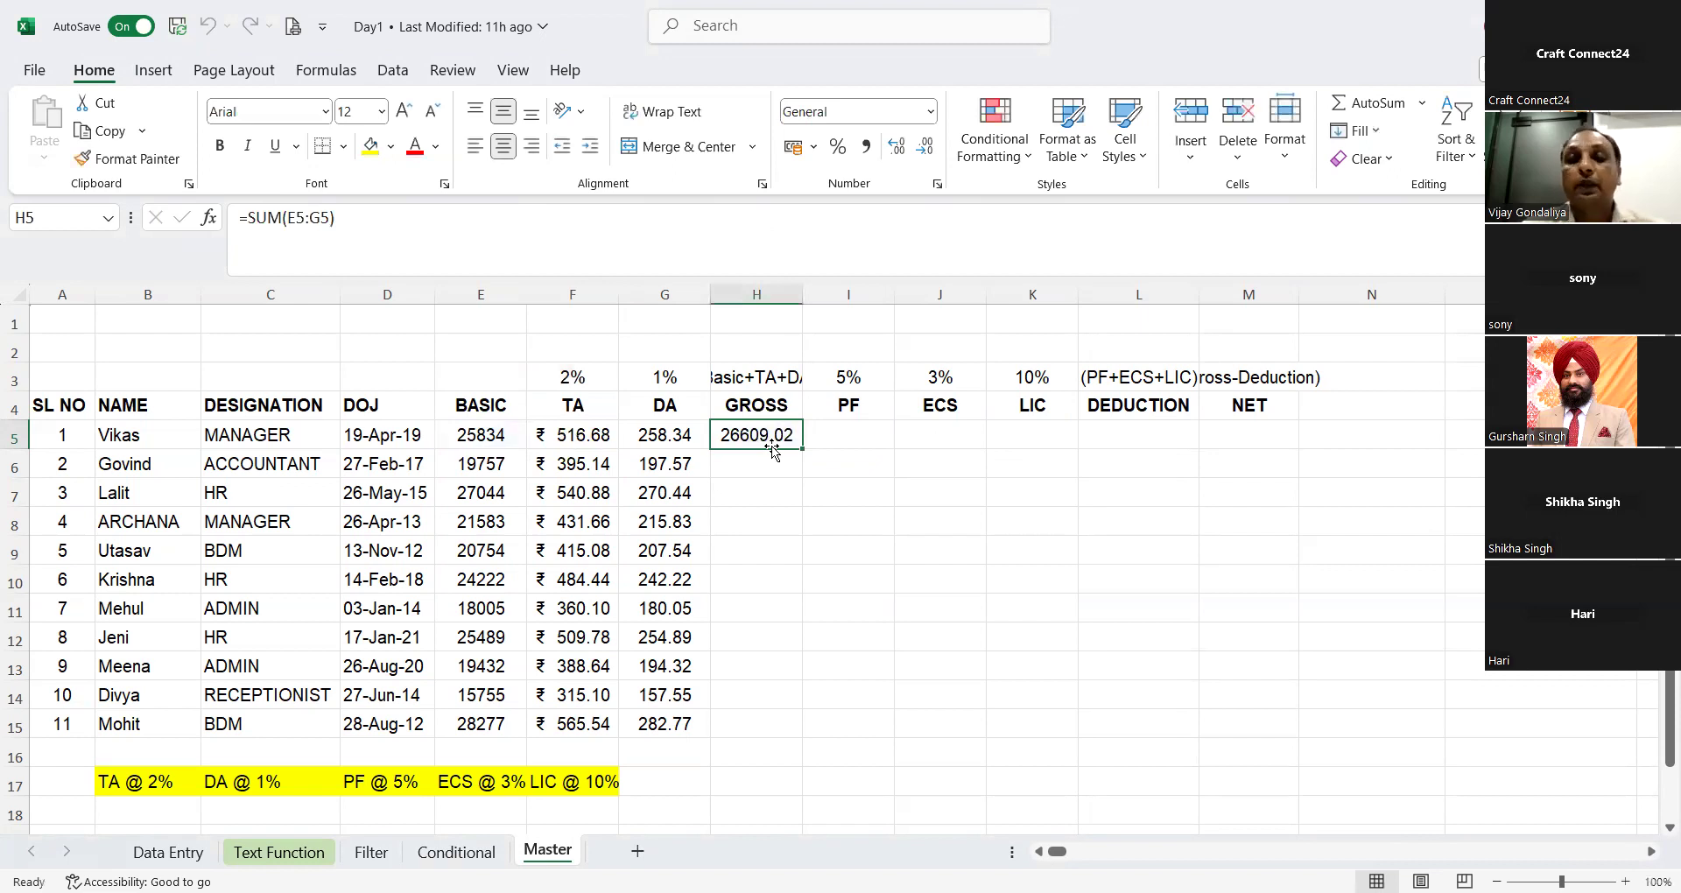
double_click(802, 448)
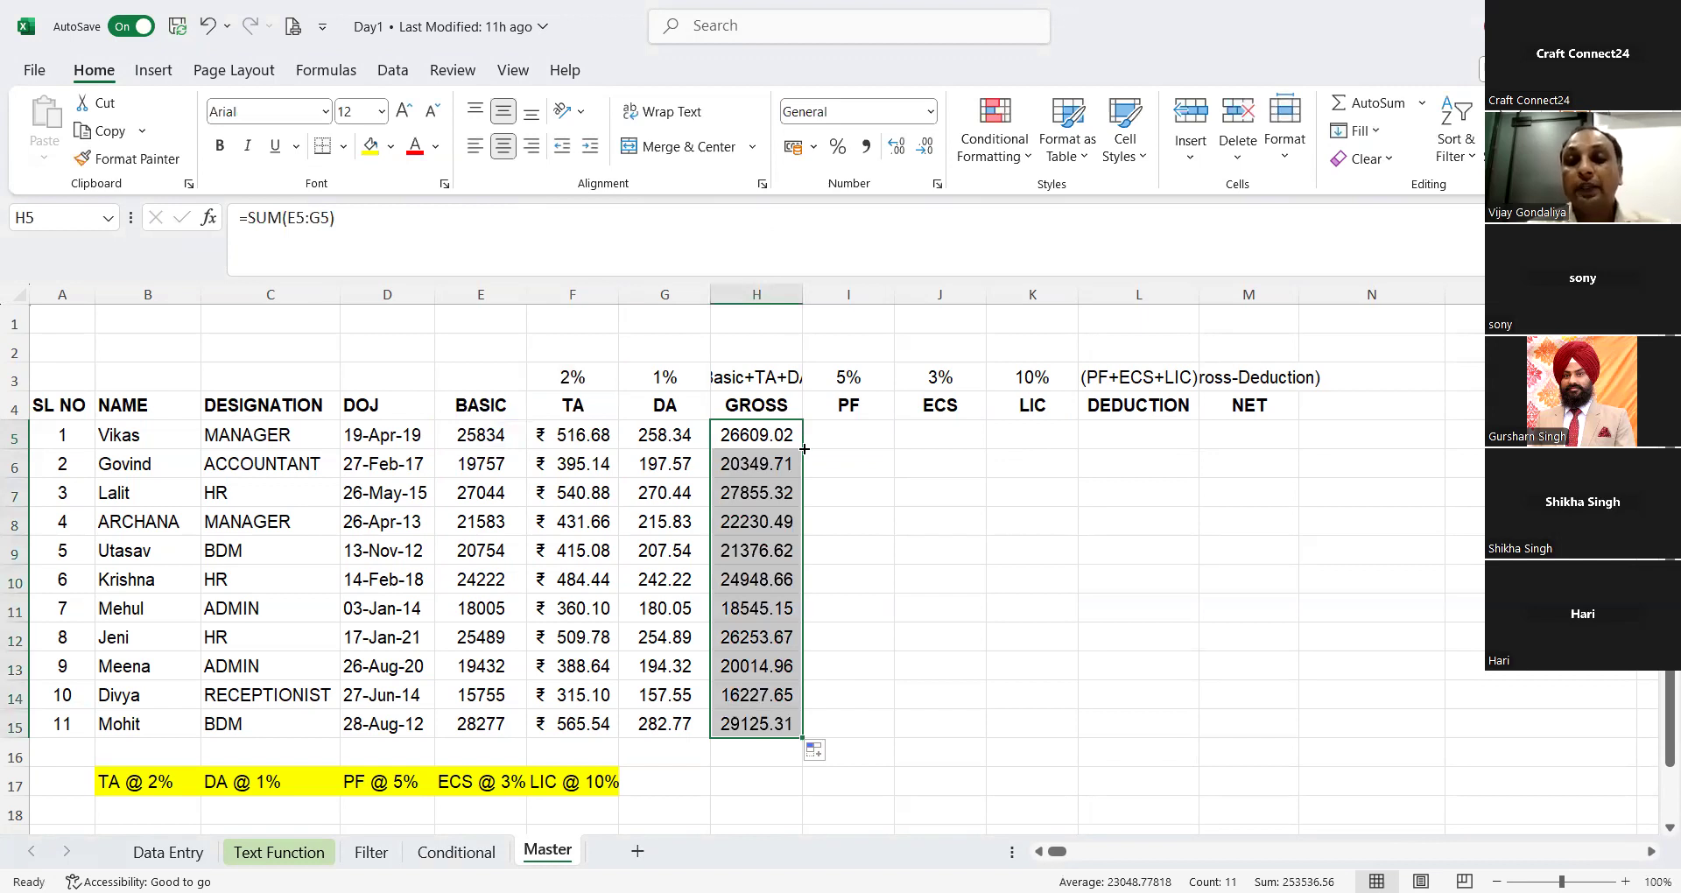
Step: Enter the formula =E5*I3 in I5 to calculate the first employee's PF from the basic salary
left_click(846, 449)
type("=")
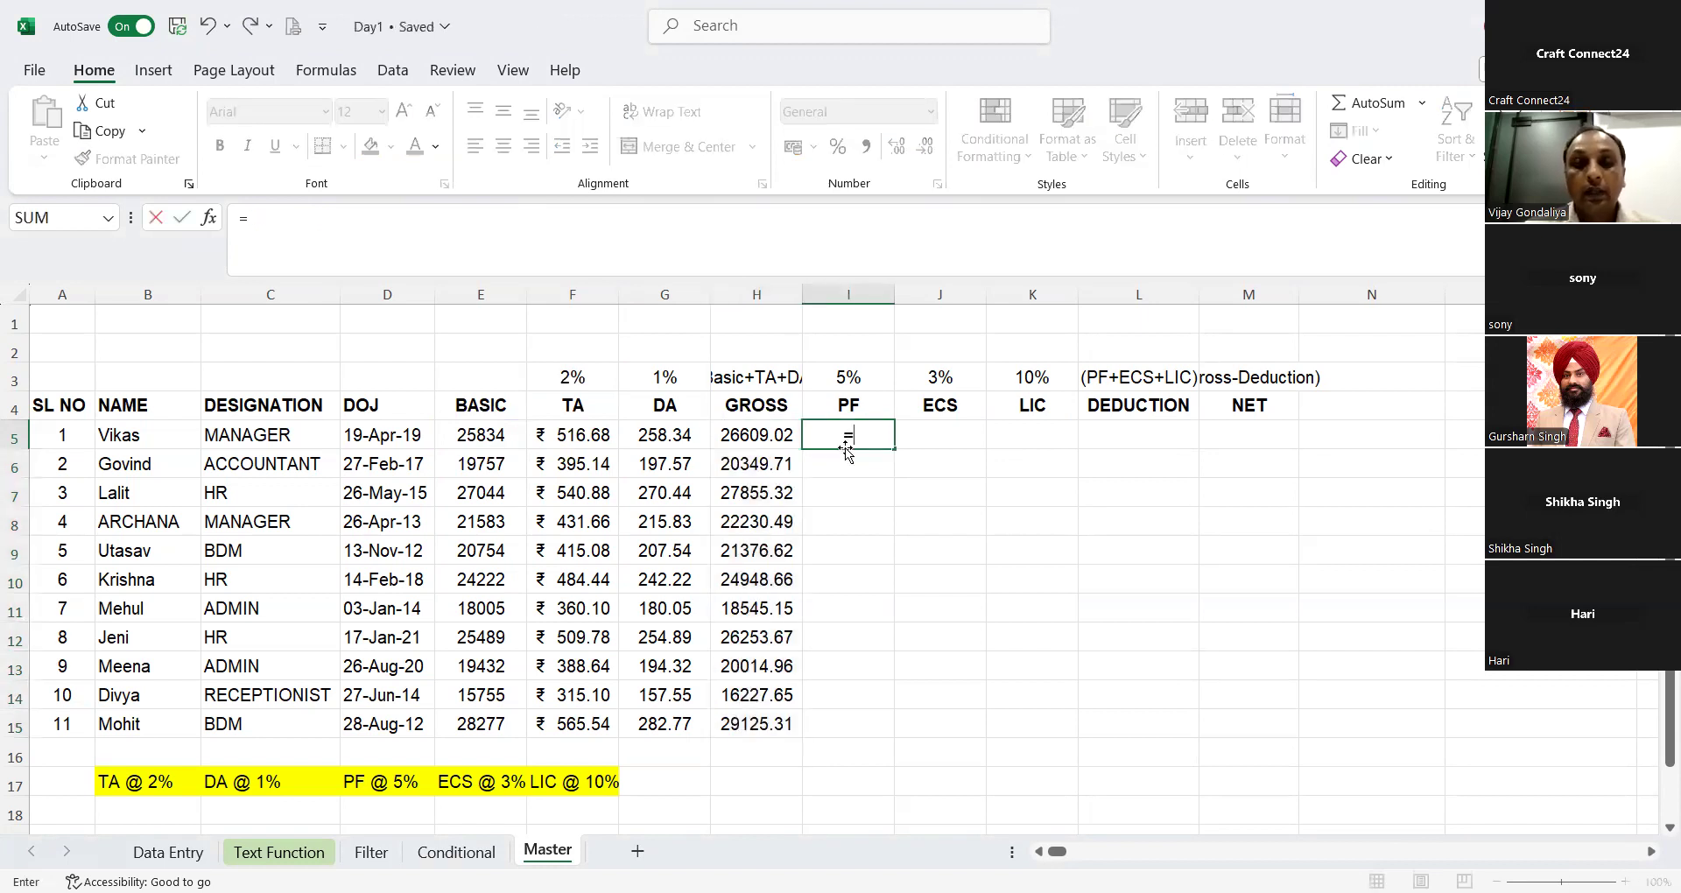
key("Left")
key("Left")
key("Left")
key("Left")
type("*")
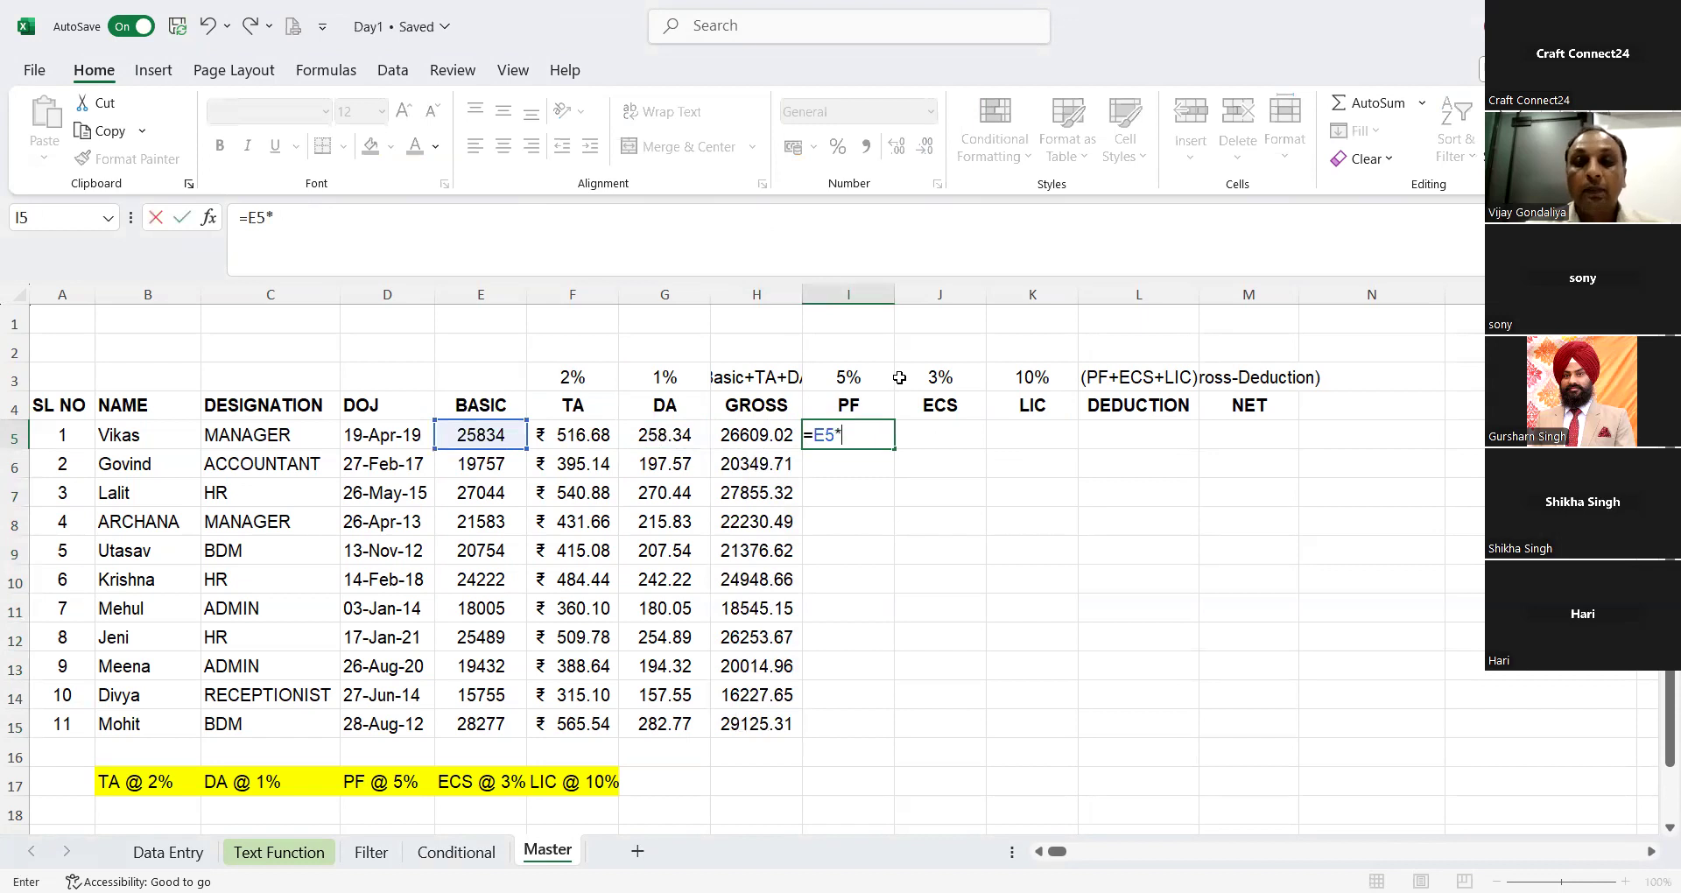
left_click(870, 379)
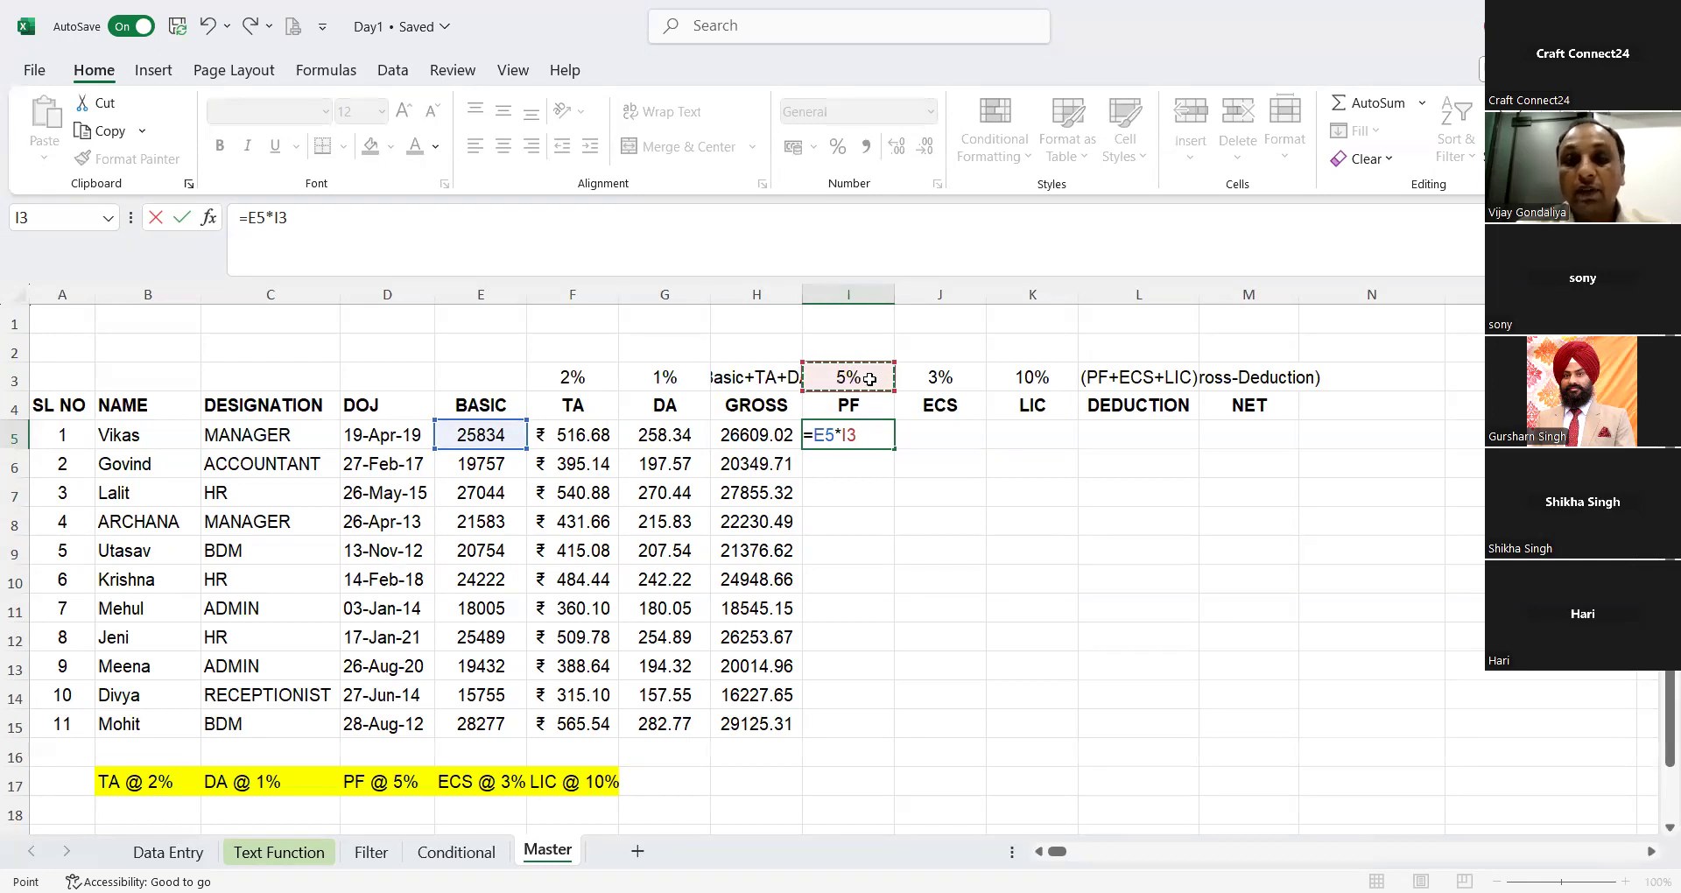
key("Return")
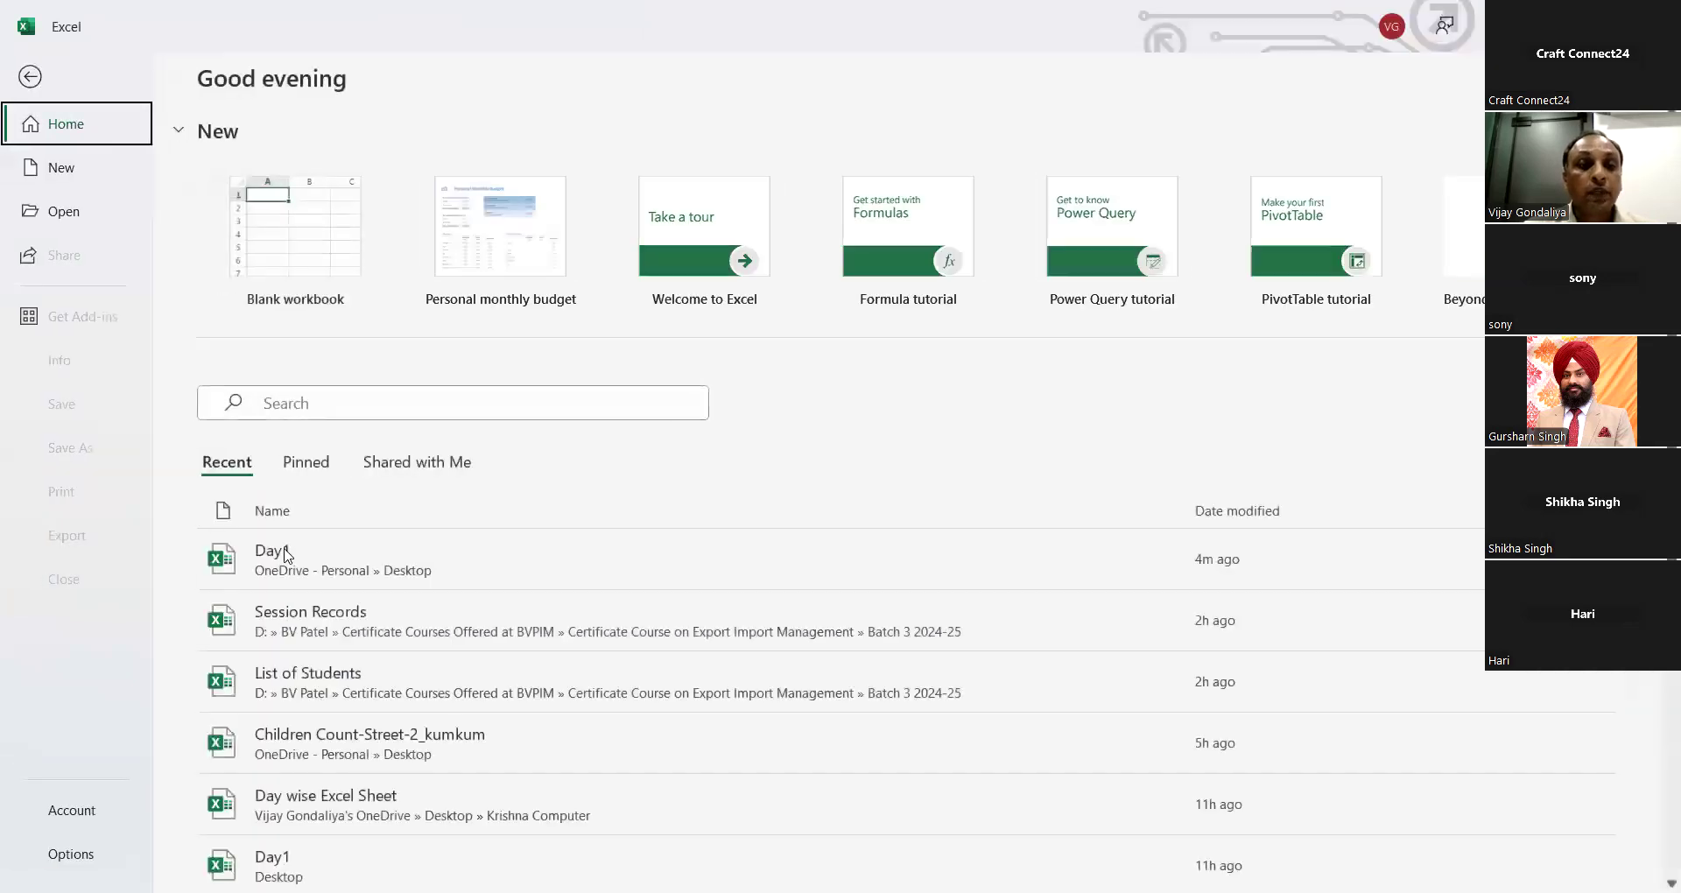
Step: Make the rate reference in the I5 PF formula absolute so it reads =E5*$I$3
left_click(282, 549)
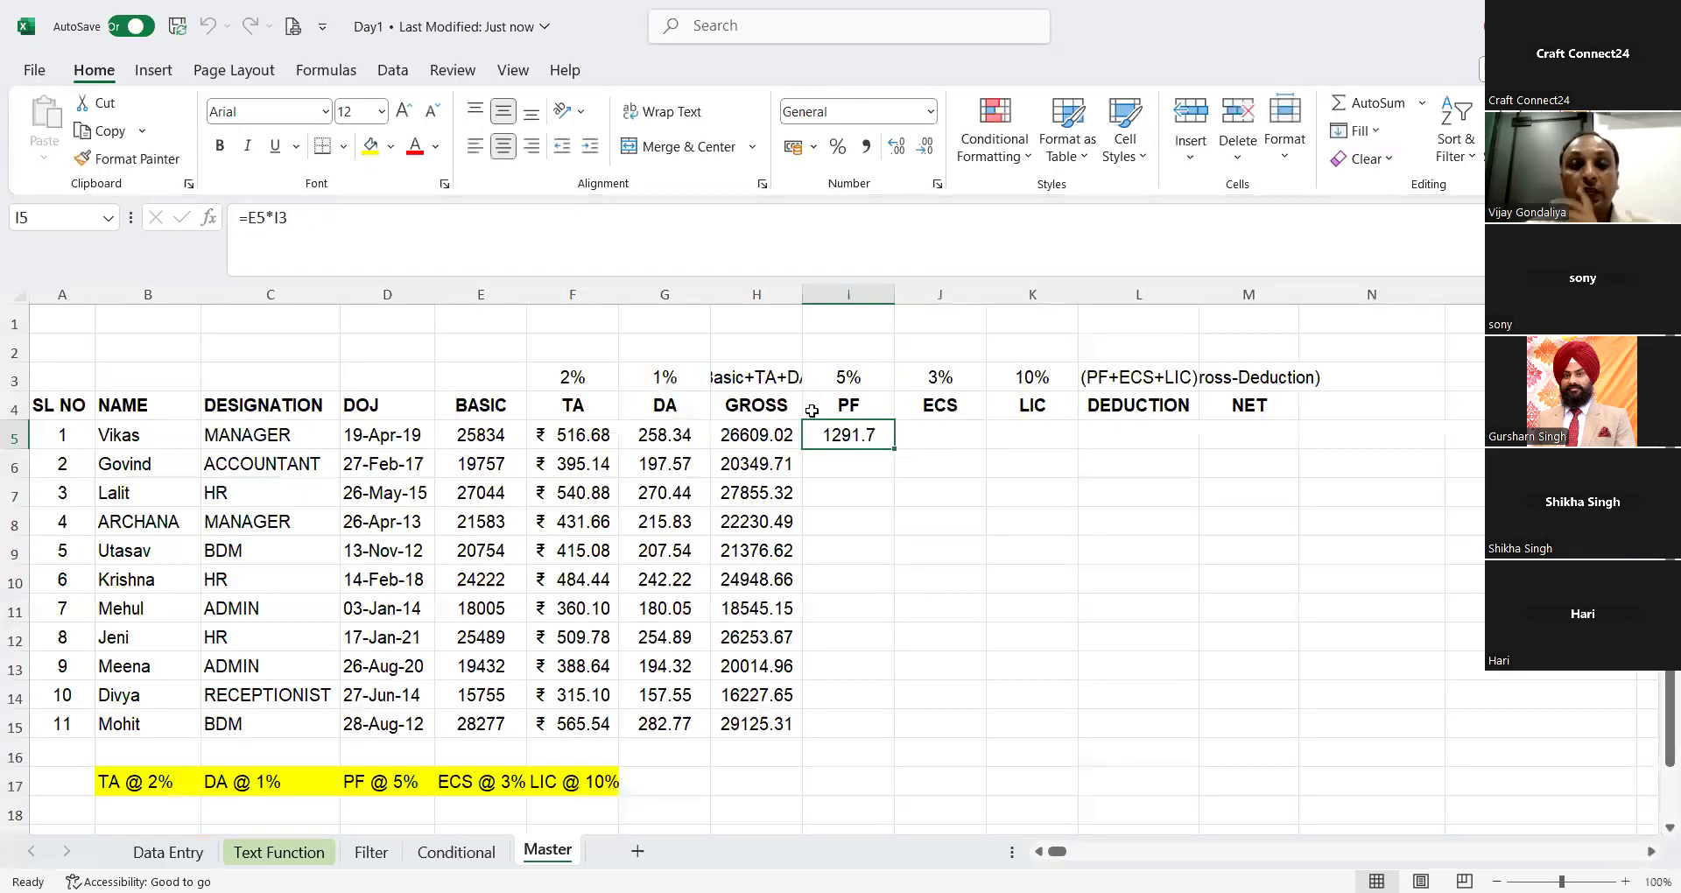
left_click(429, 244)
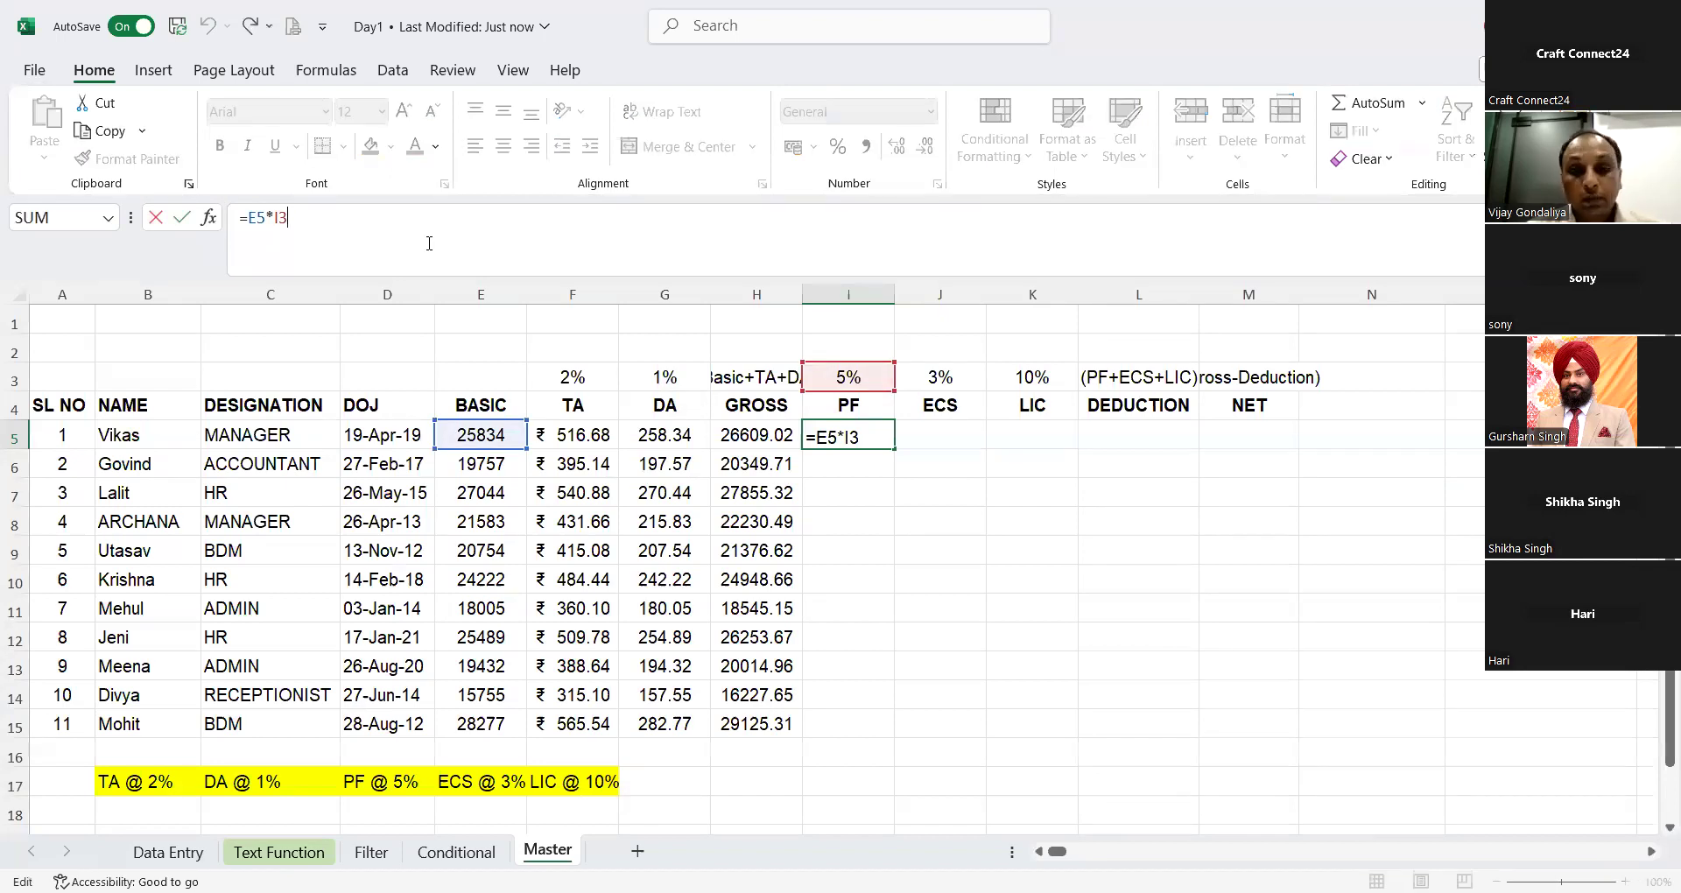
key("alt+Tab")
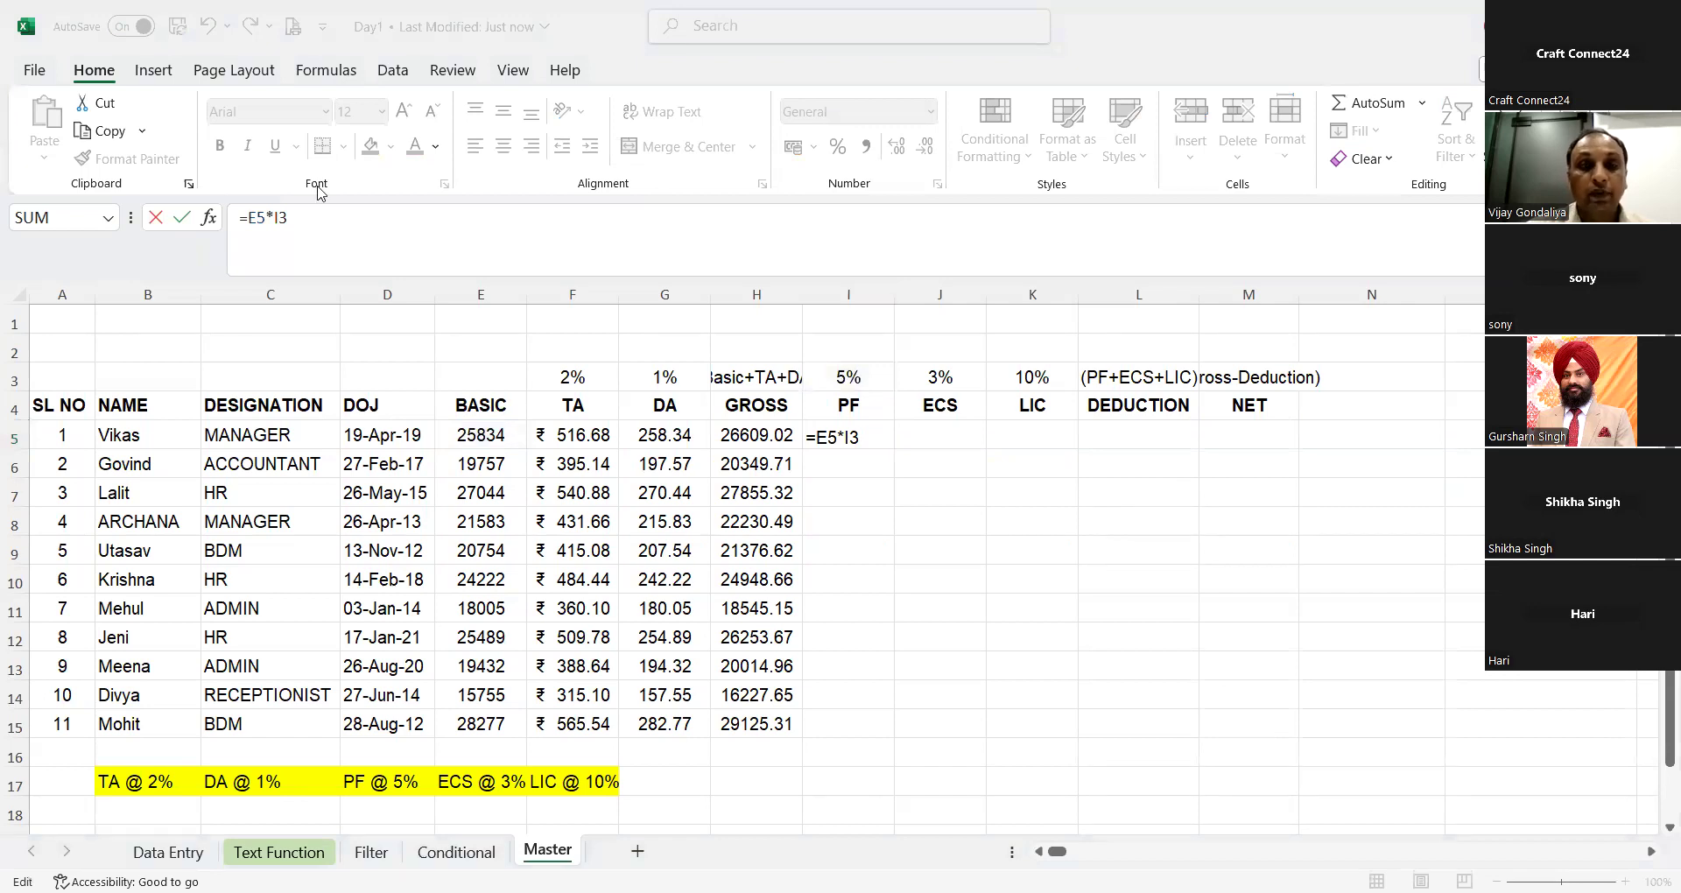
double_click(331, 225)
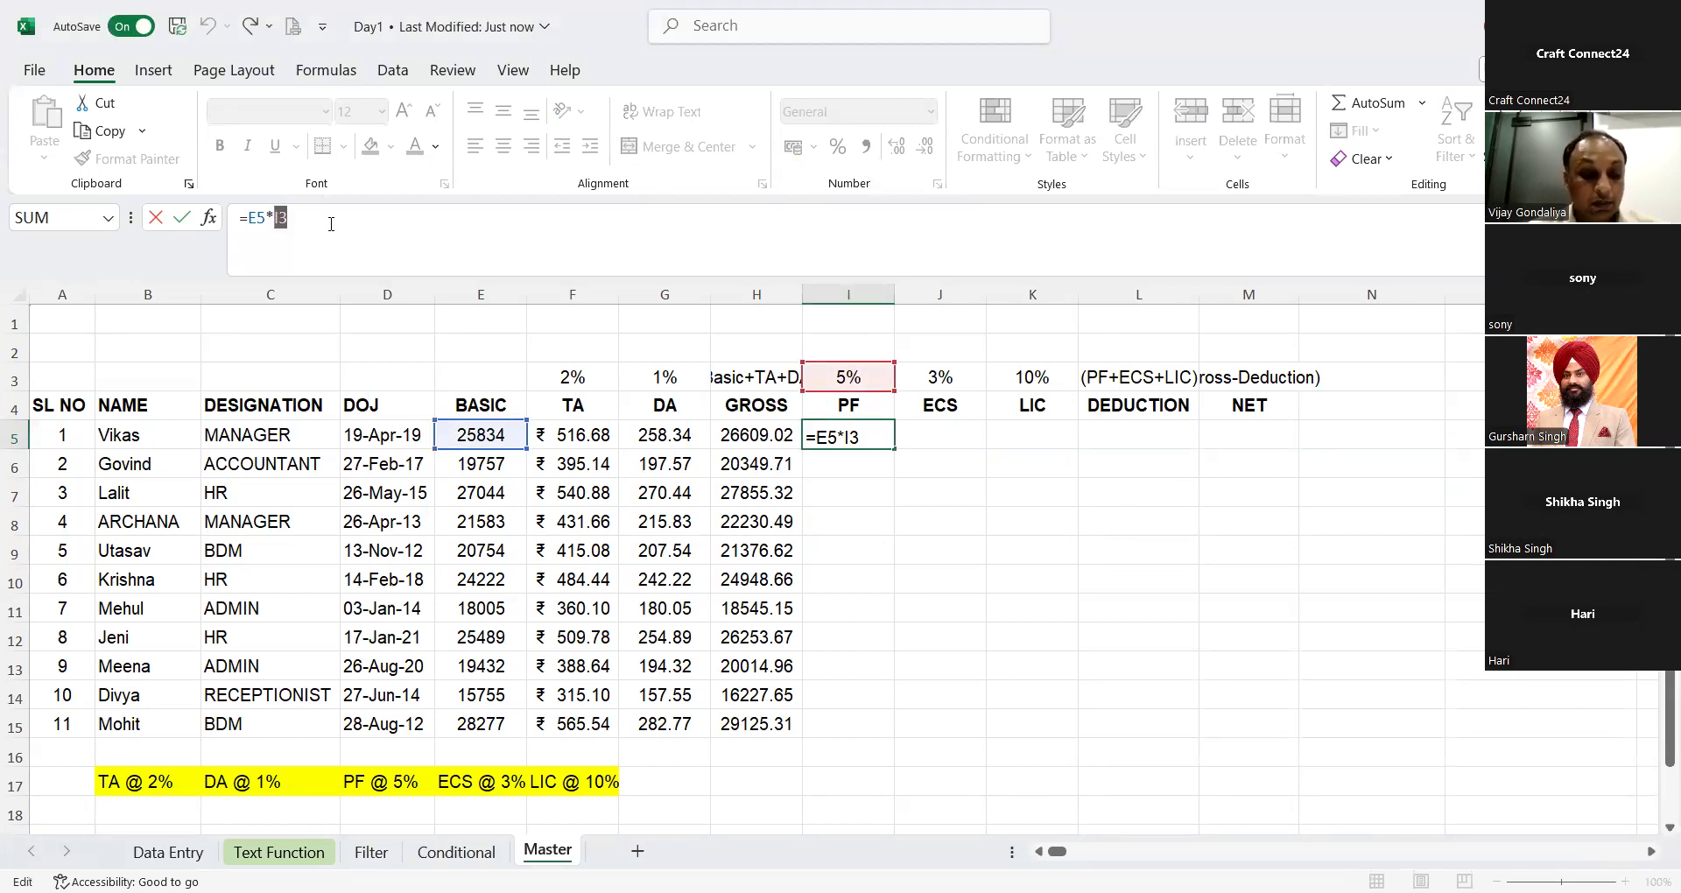
key("F4")
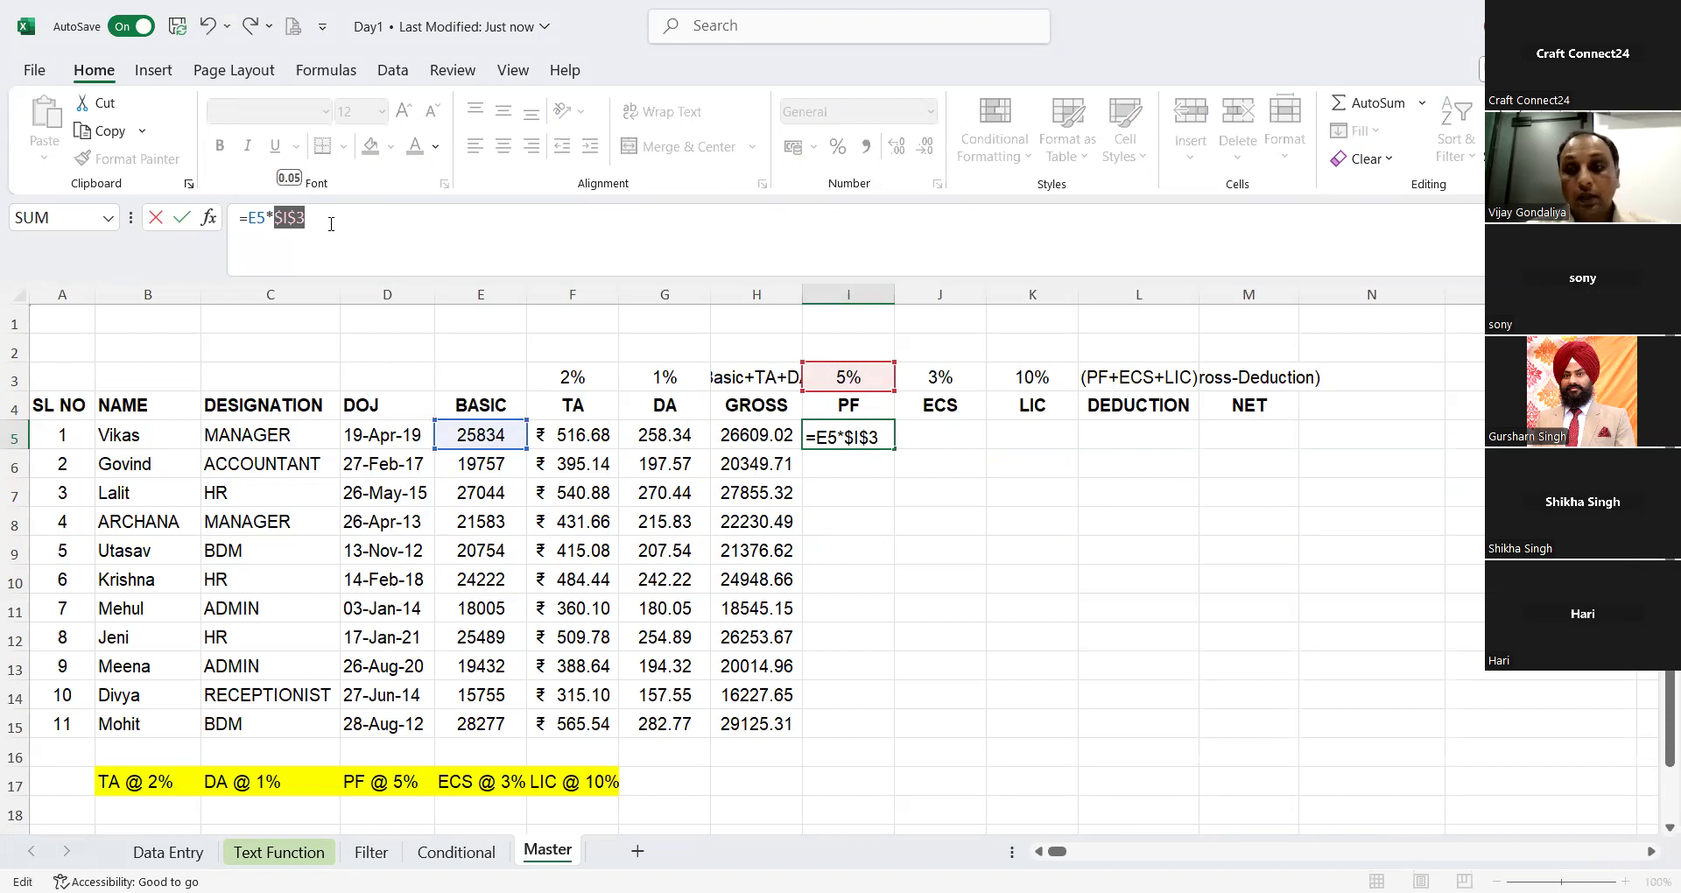
left_click(877, 428)
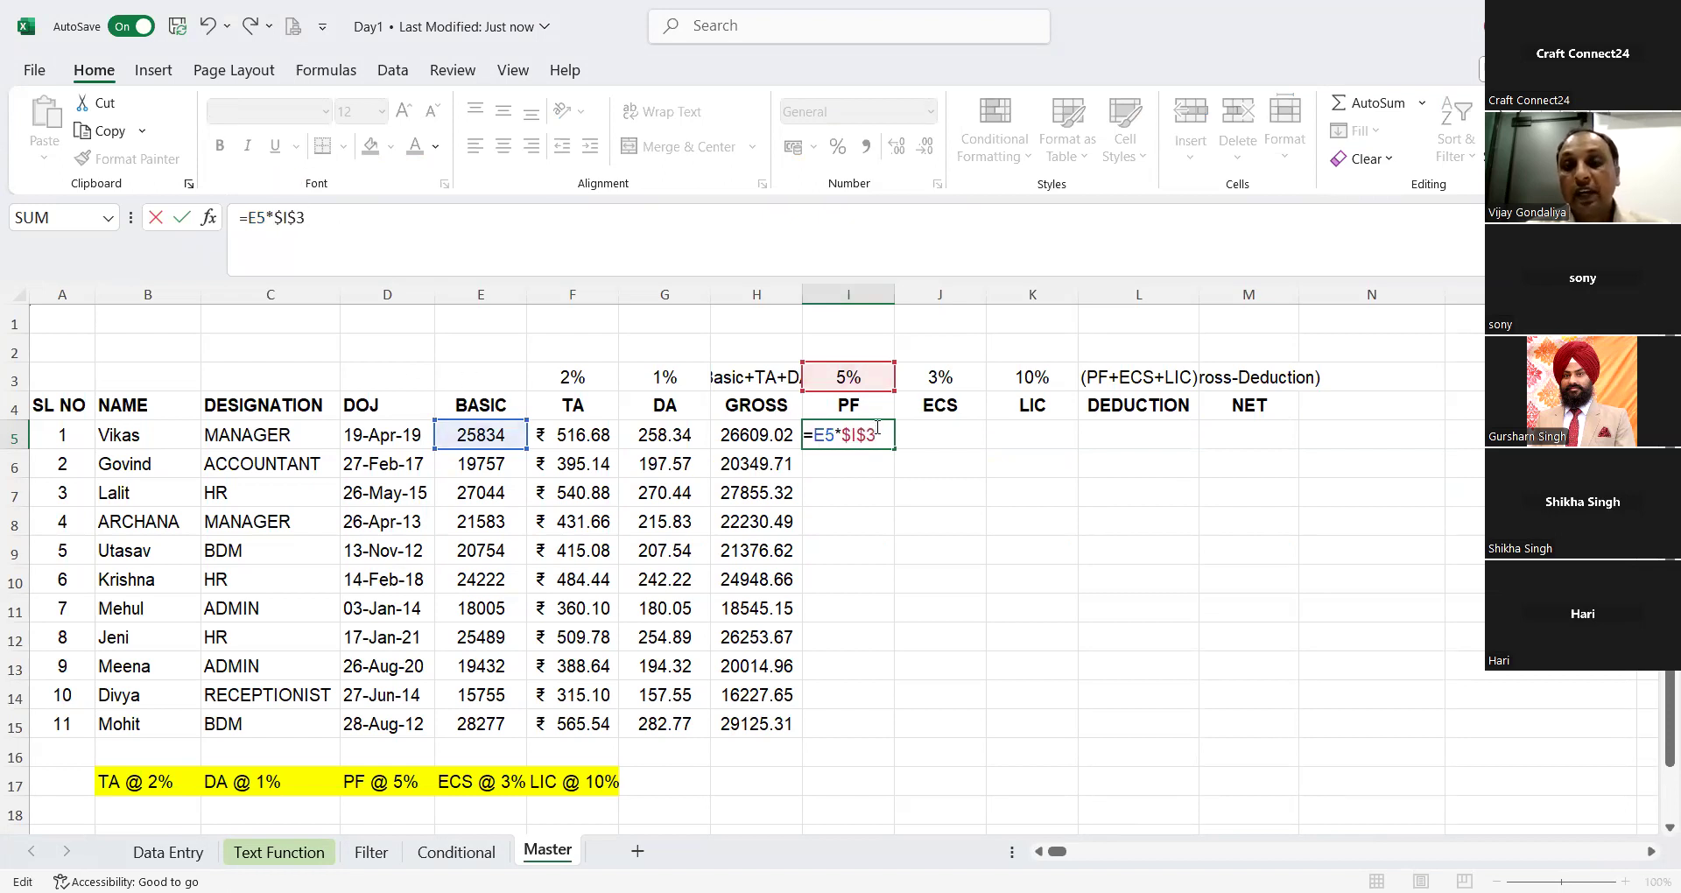
key("Return")
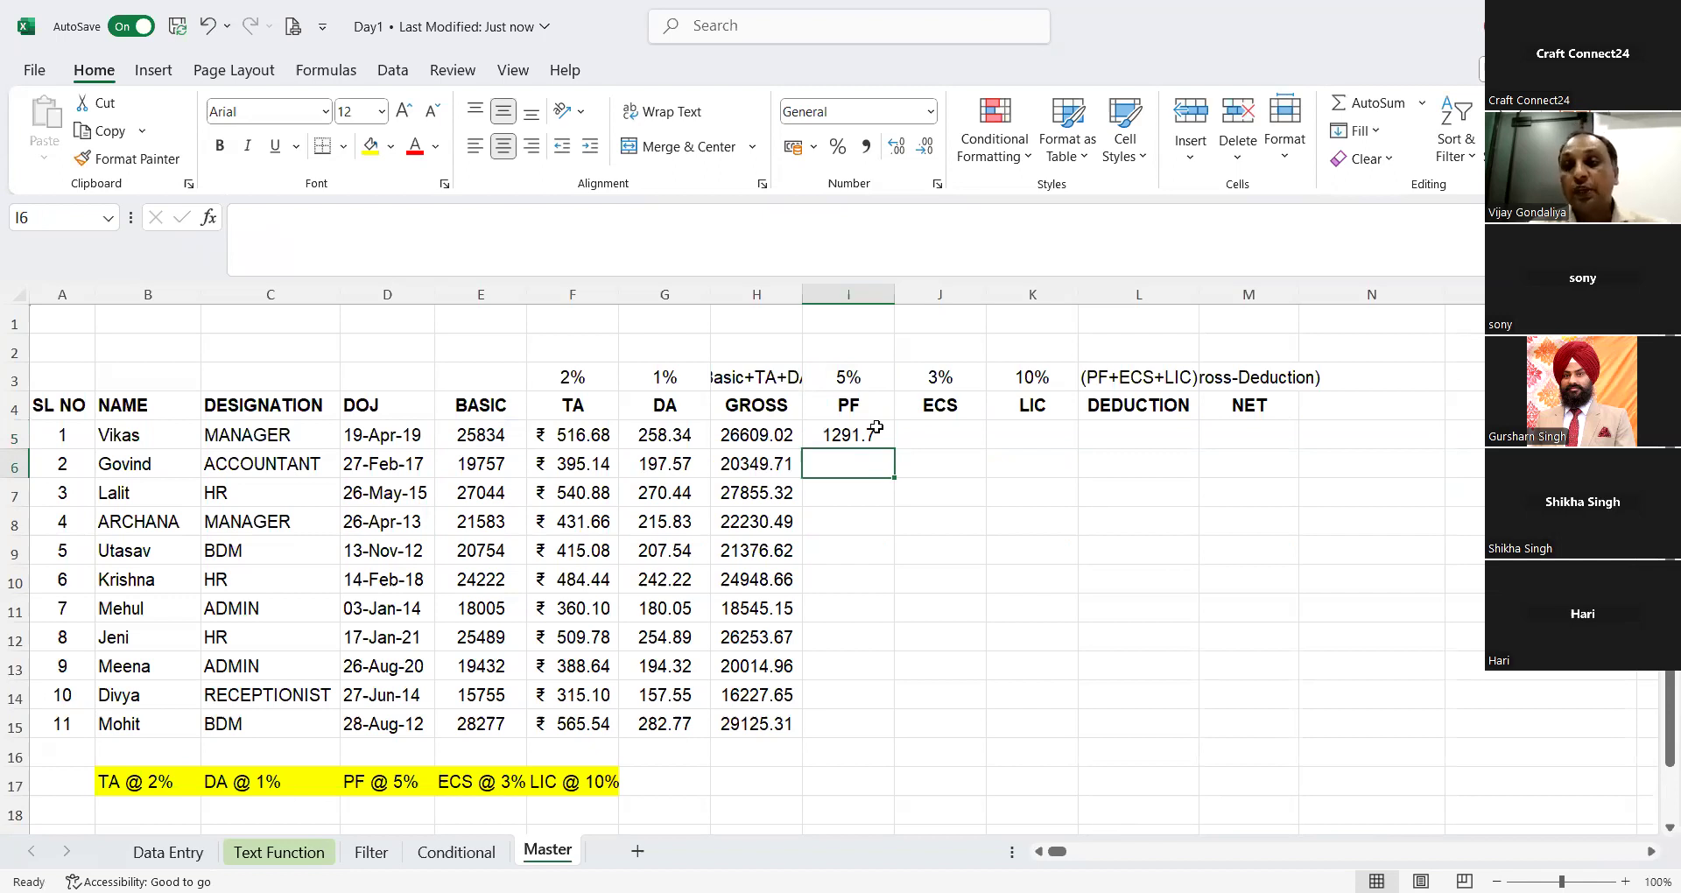
Step: Cycle the rate reference in the I5 formula through its mixed and relative forms and back to $I$3
key("Up")
key("F2")
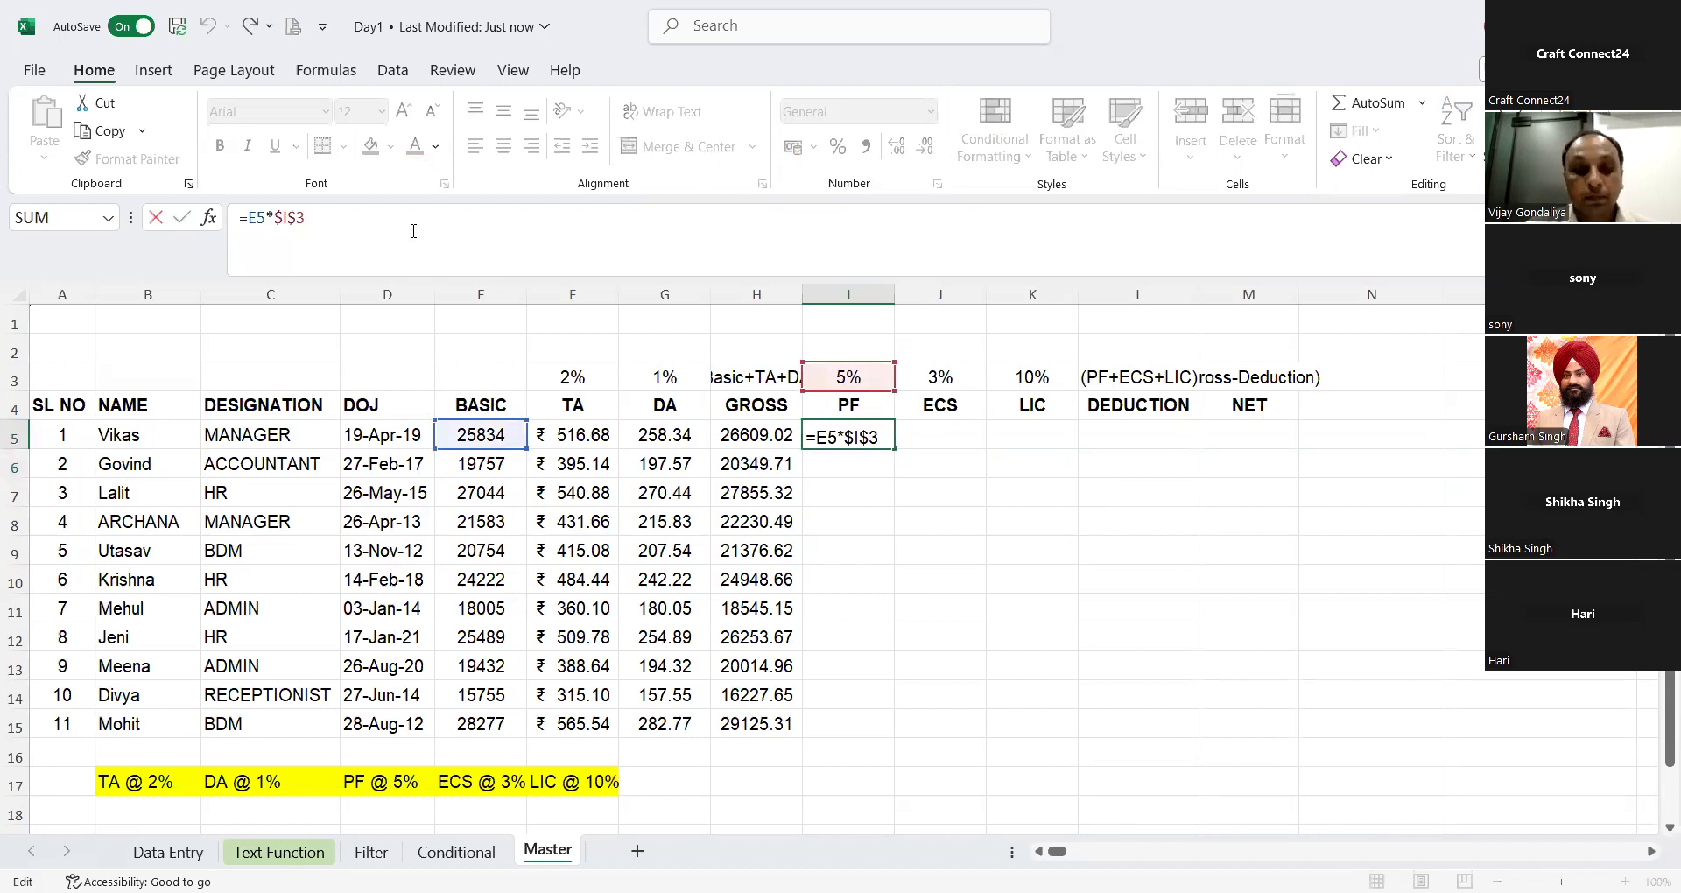
key("F4")
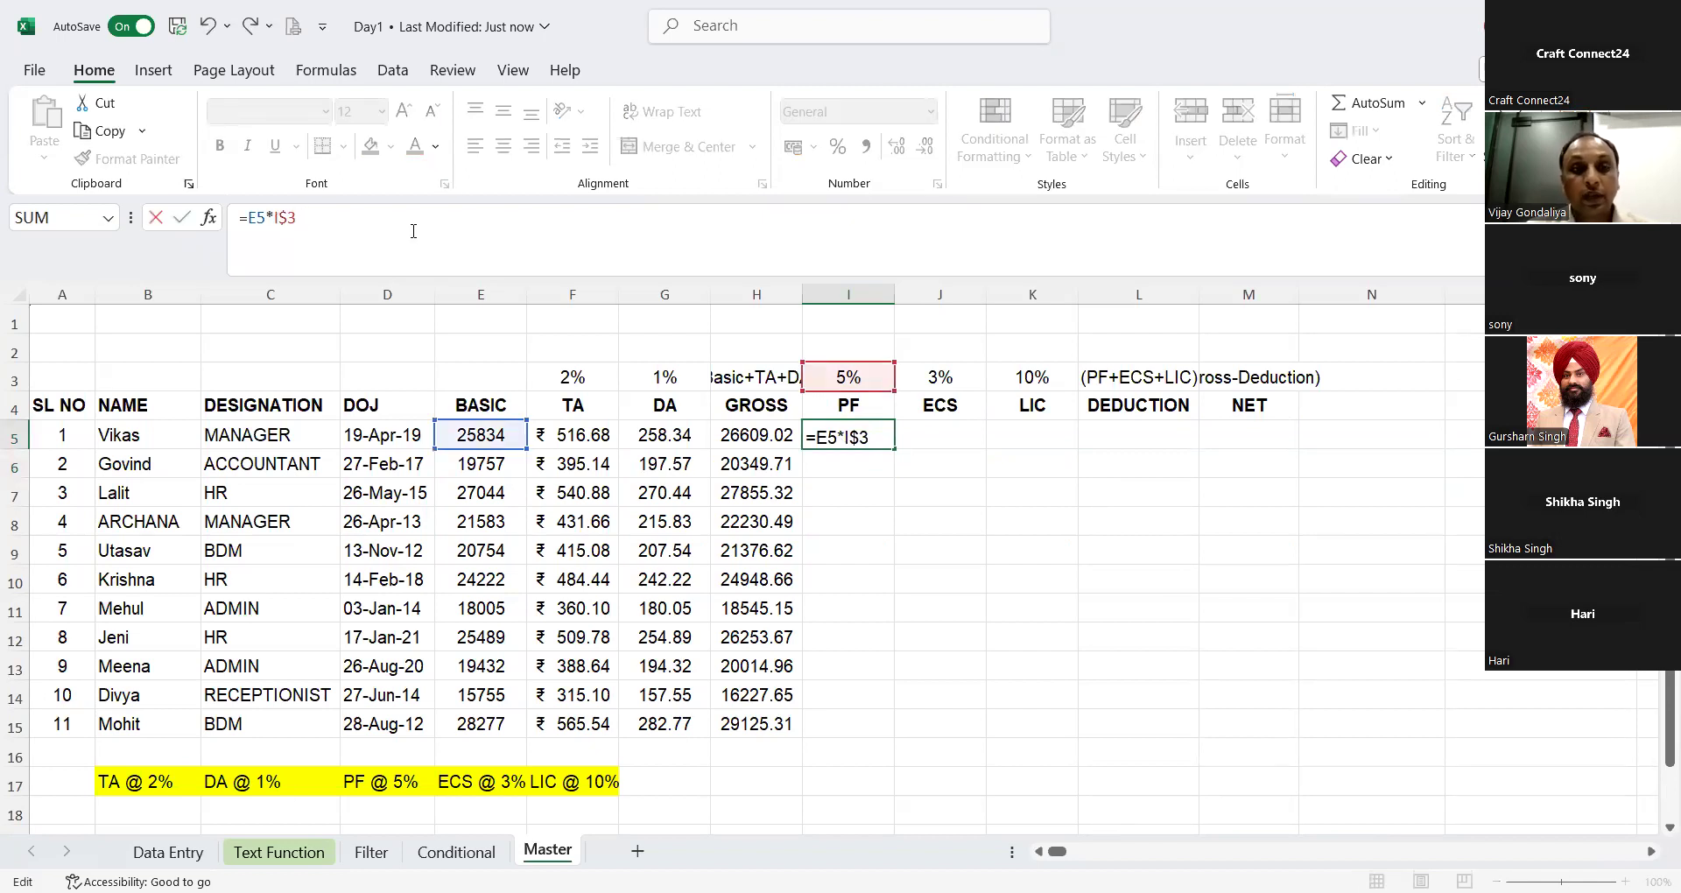
key("F4")
key("F4")
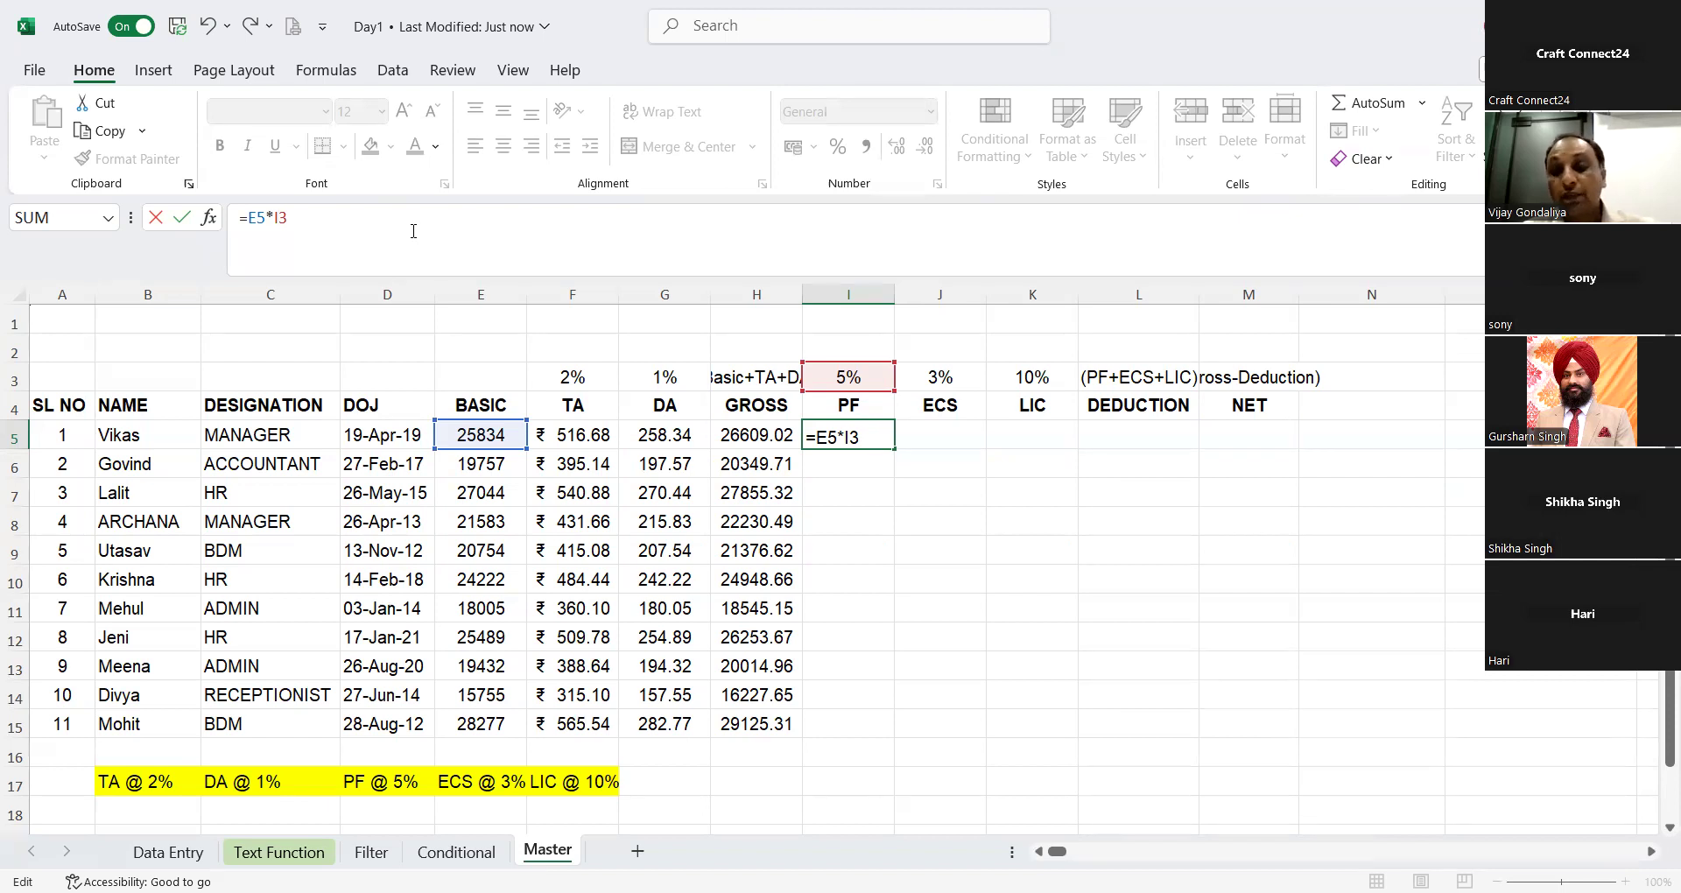
key("F4")
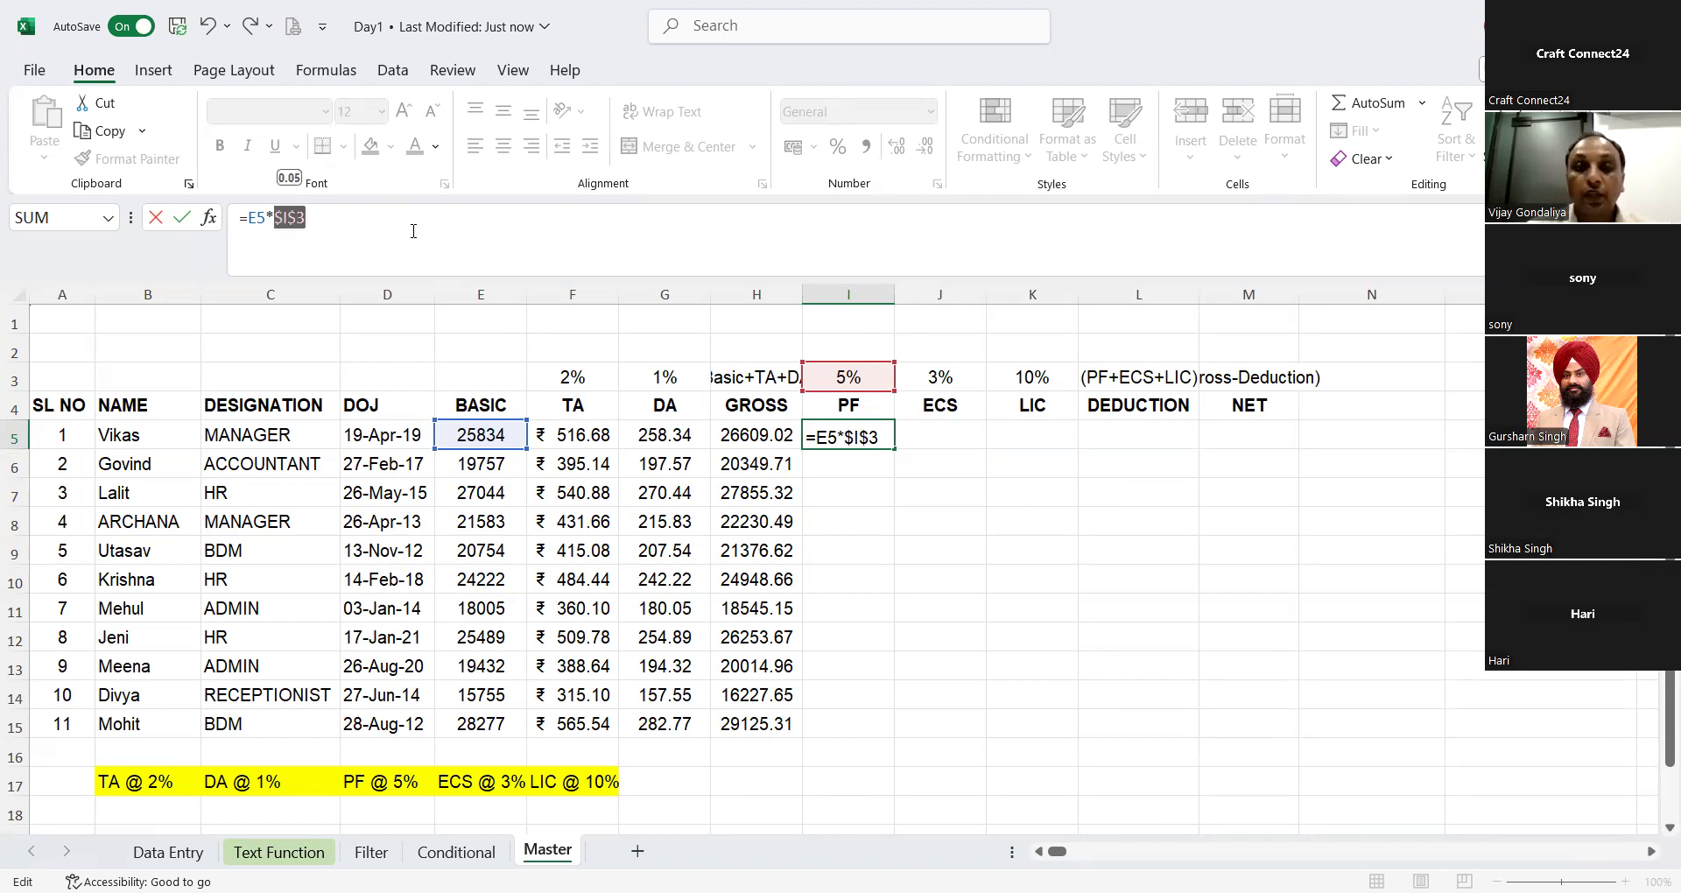
key("Return")
Step: Enter the ECS formula =E5*$J$3 in J5, with an absolute reference to the 3% rate
key("Up")
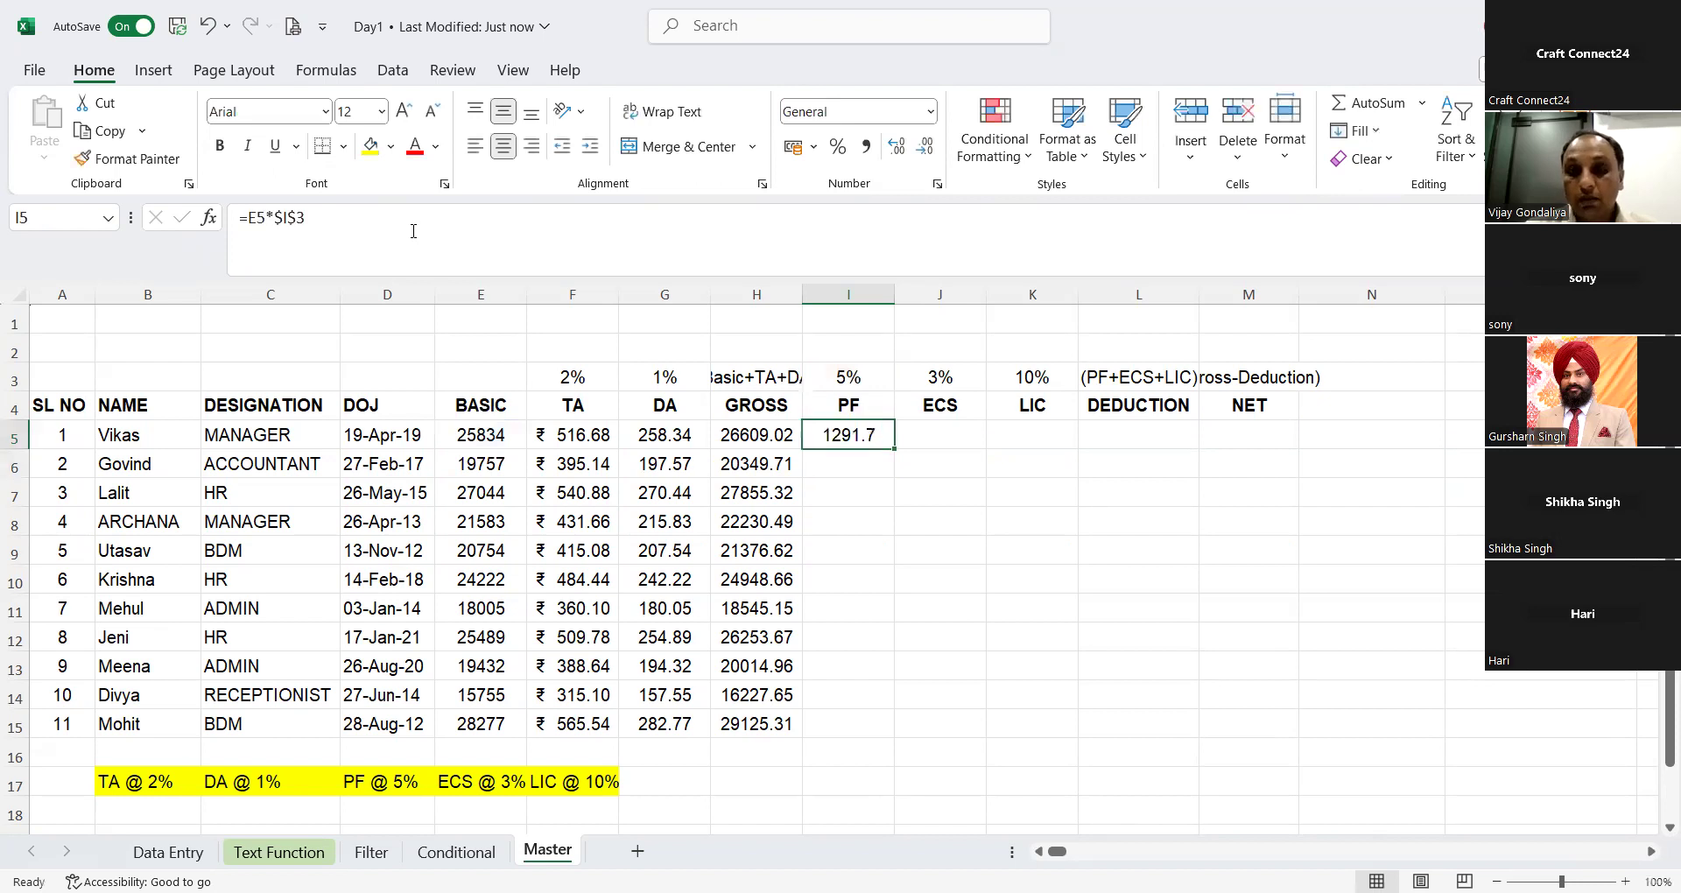
key("Right")
type("=")
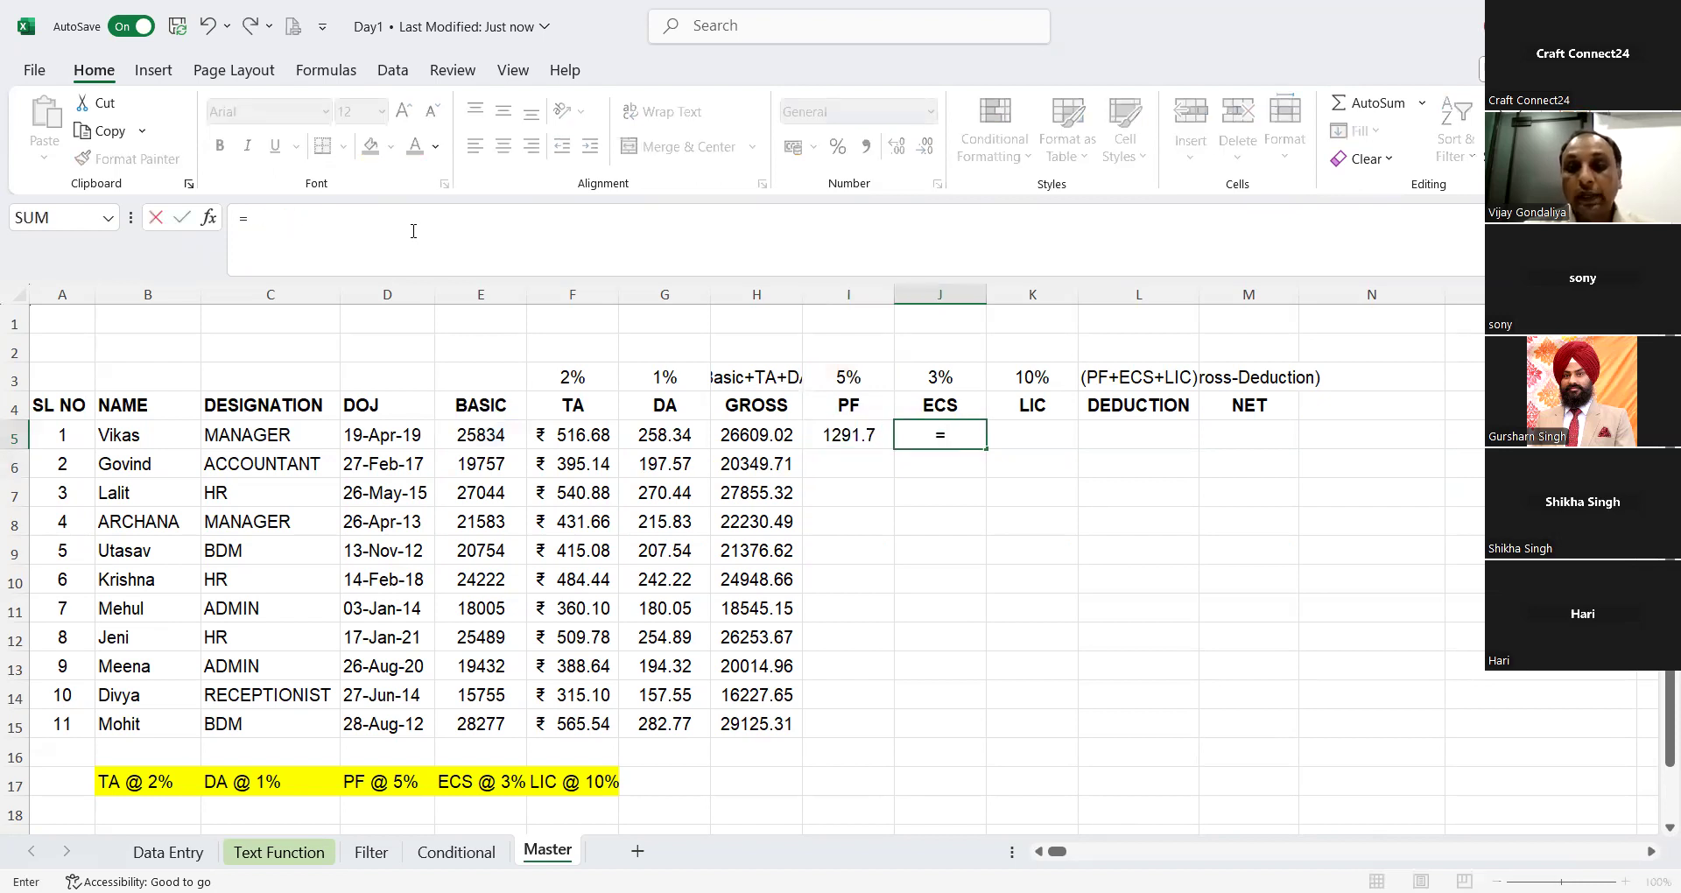
key("Left")
key("Left")
key("Left")
key("Left")
key("Left")
key("Left")
key("Right")
type("*")
key("Up")
key("Up")
key("F4")
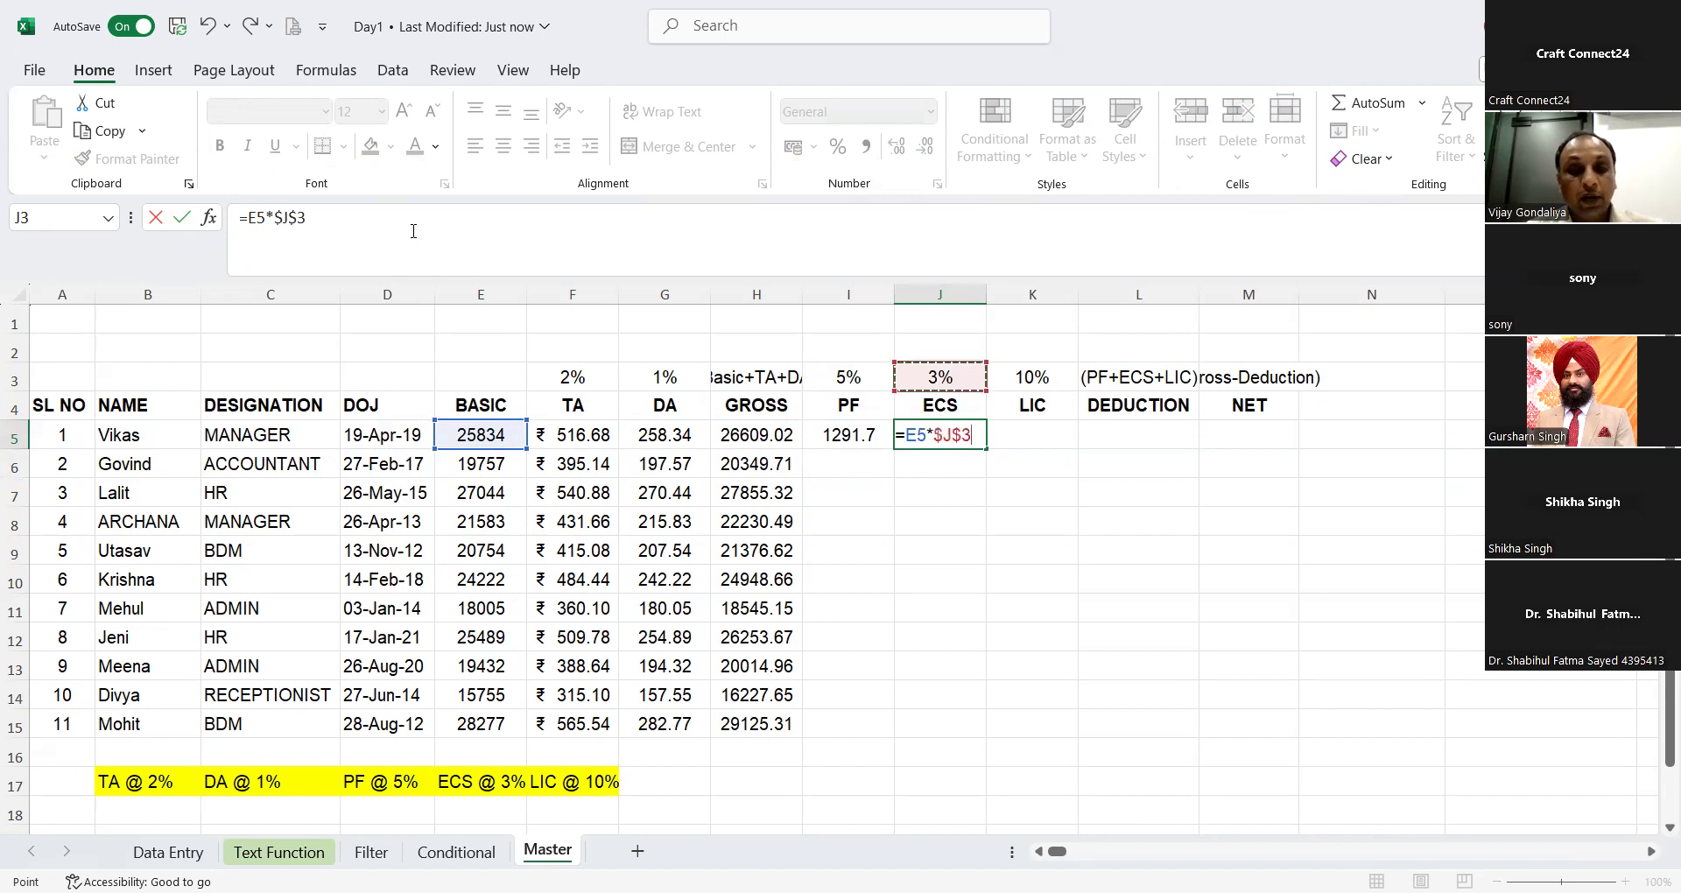
key("Return")
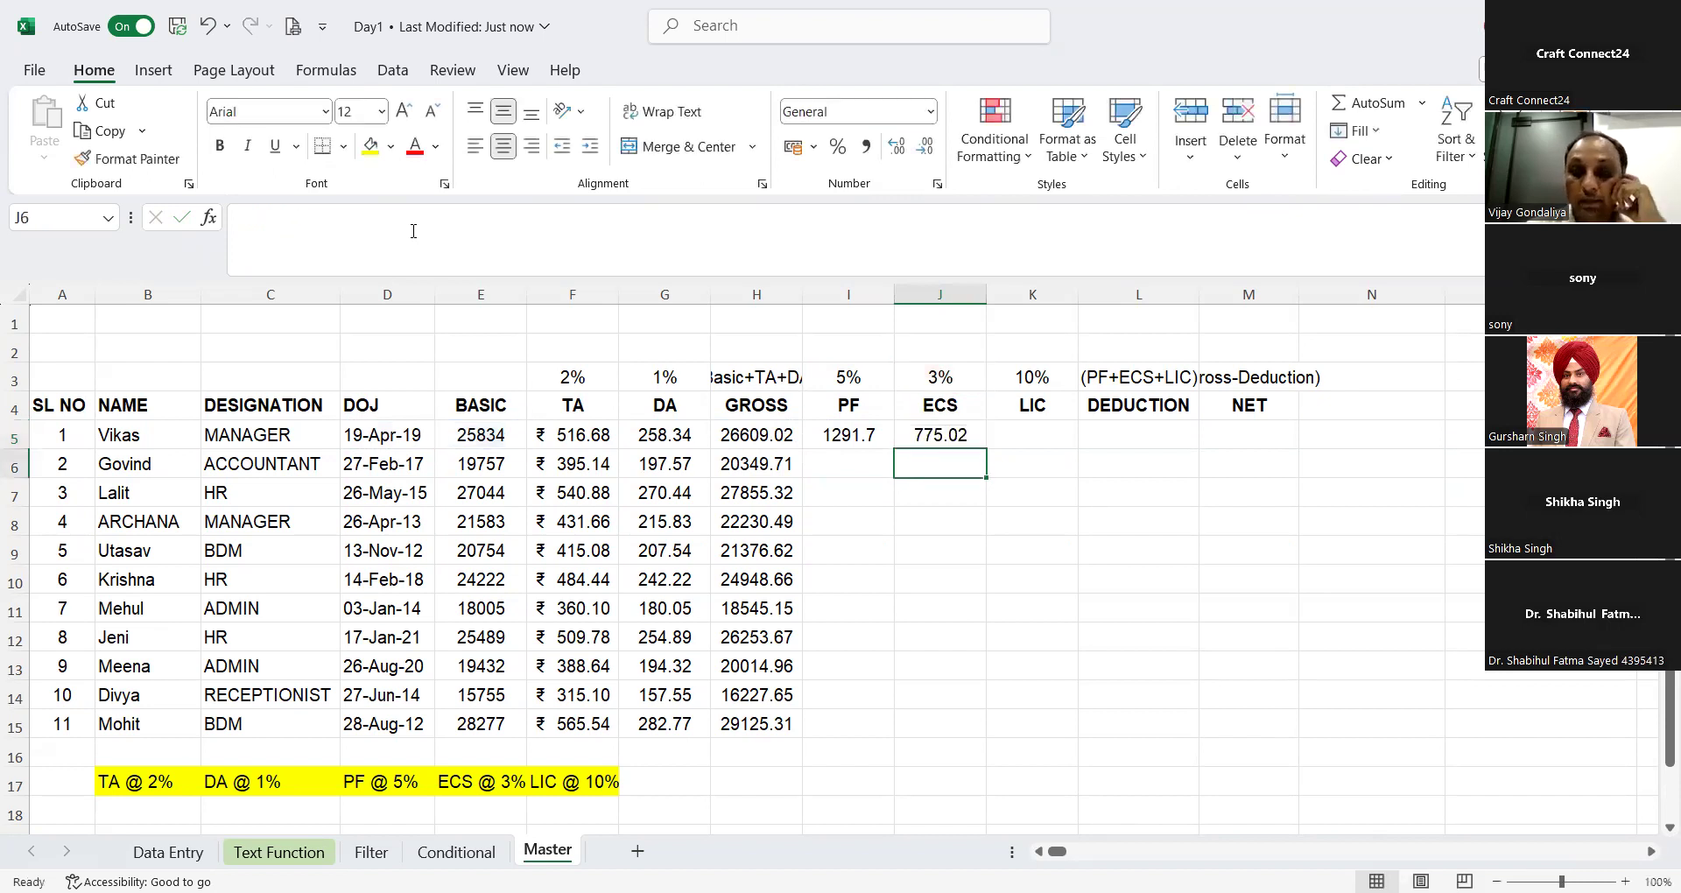
Step: Enter the LIC formula =E5*$K$3 in K5, with an absolute reference to the 10% rate
key("Right")
key("Up")
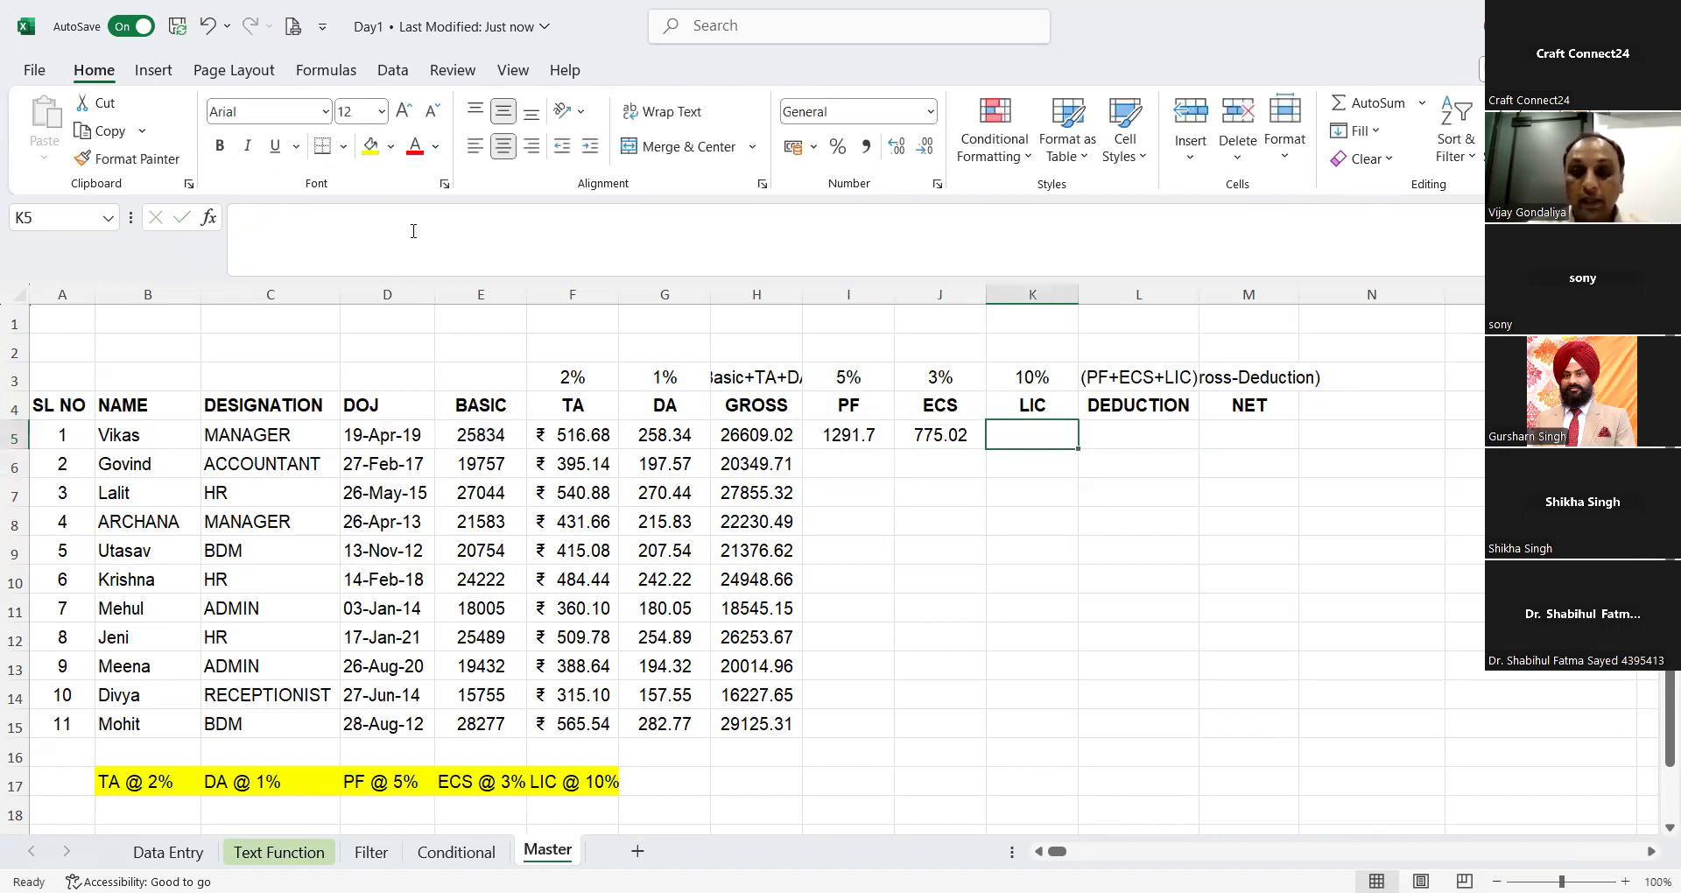
type("=")
key("Left")
key("Left")
key("Left")
key("Left")
key("Left")
key("Left")
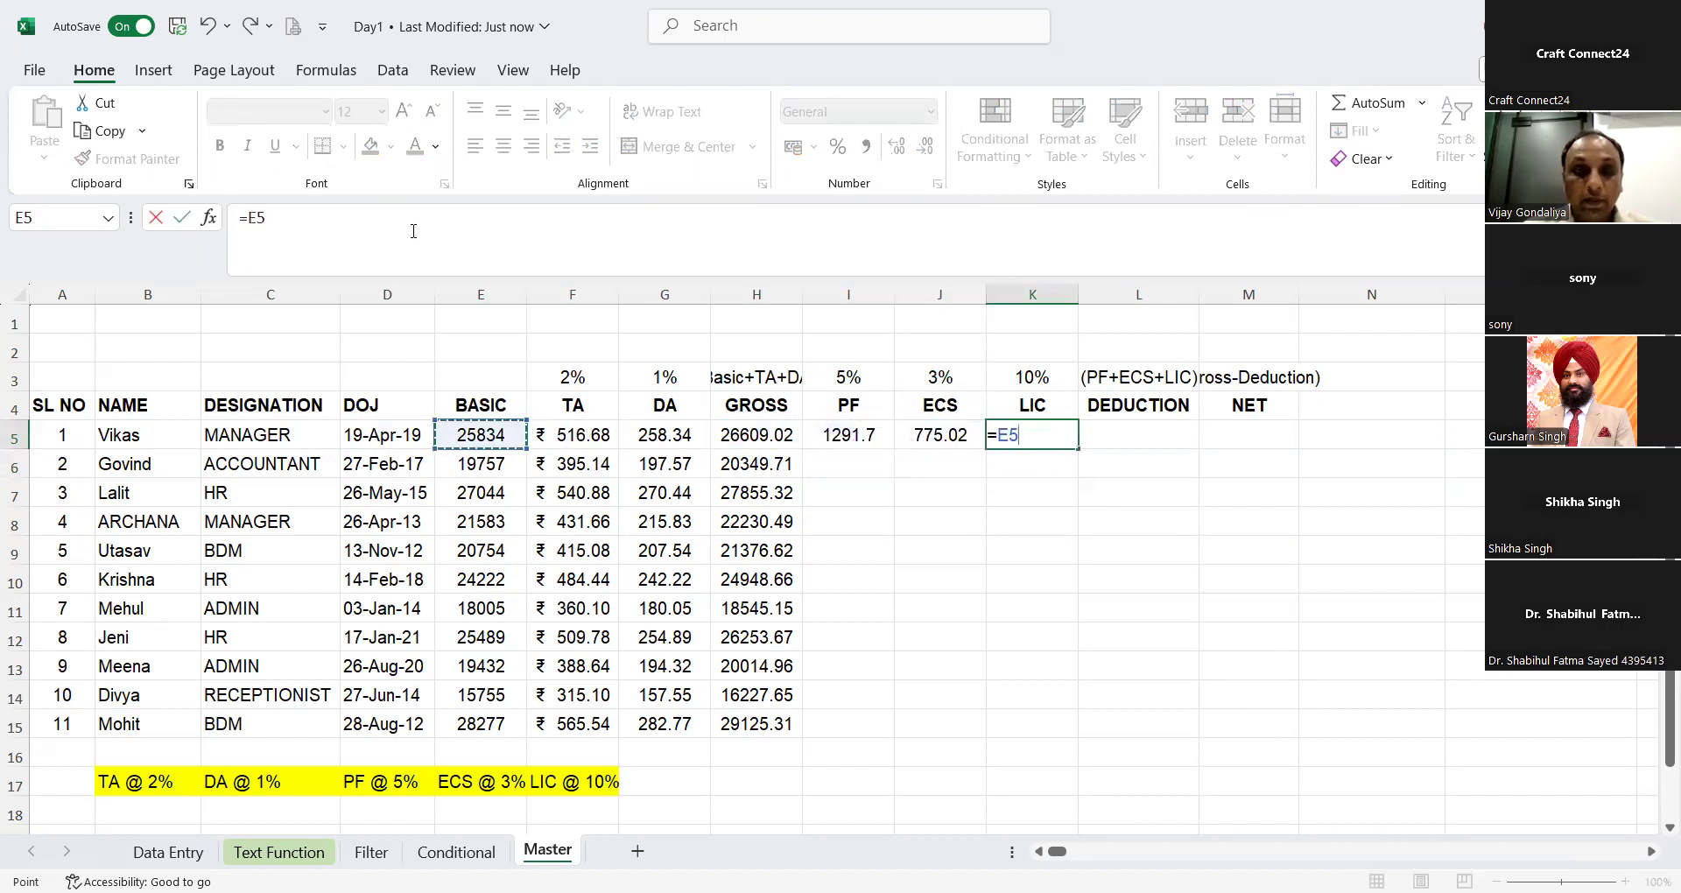
type("*")
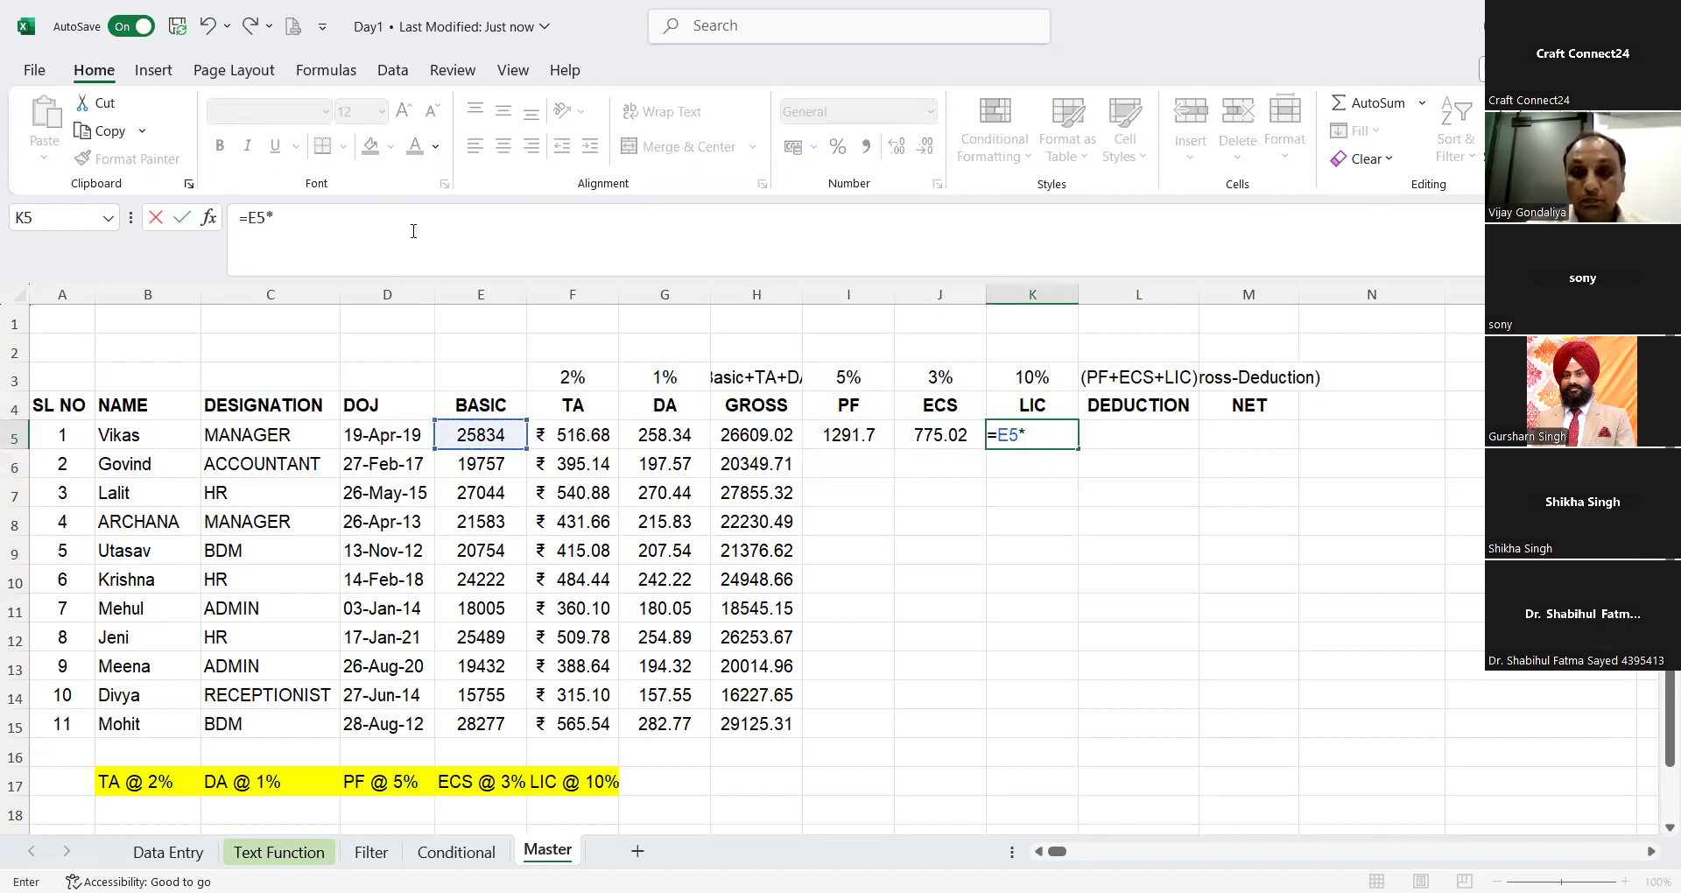
key("Up")
key("Up")
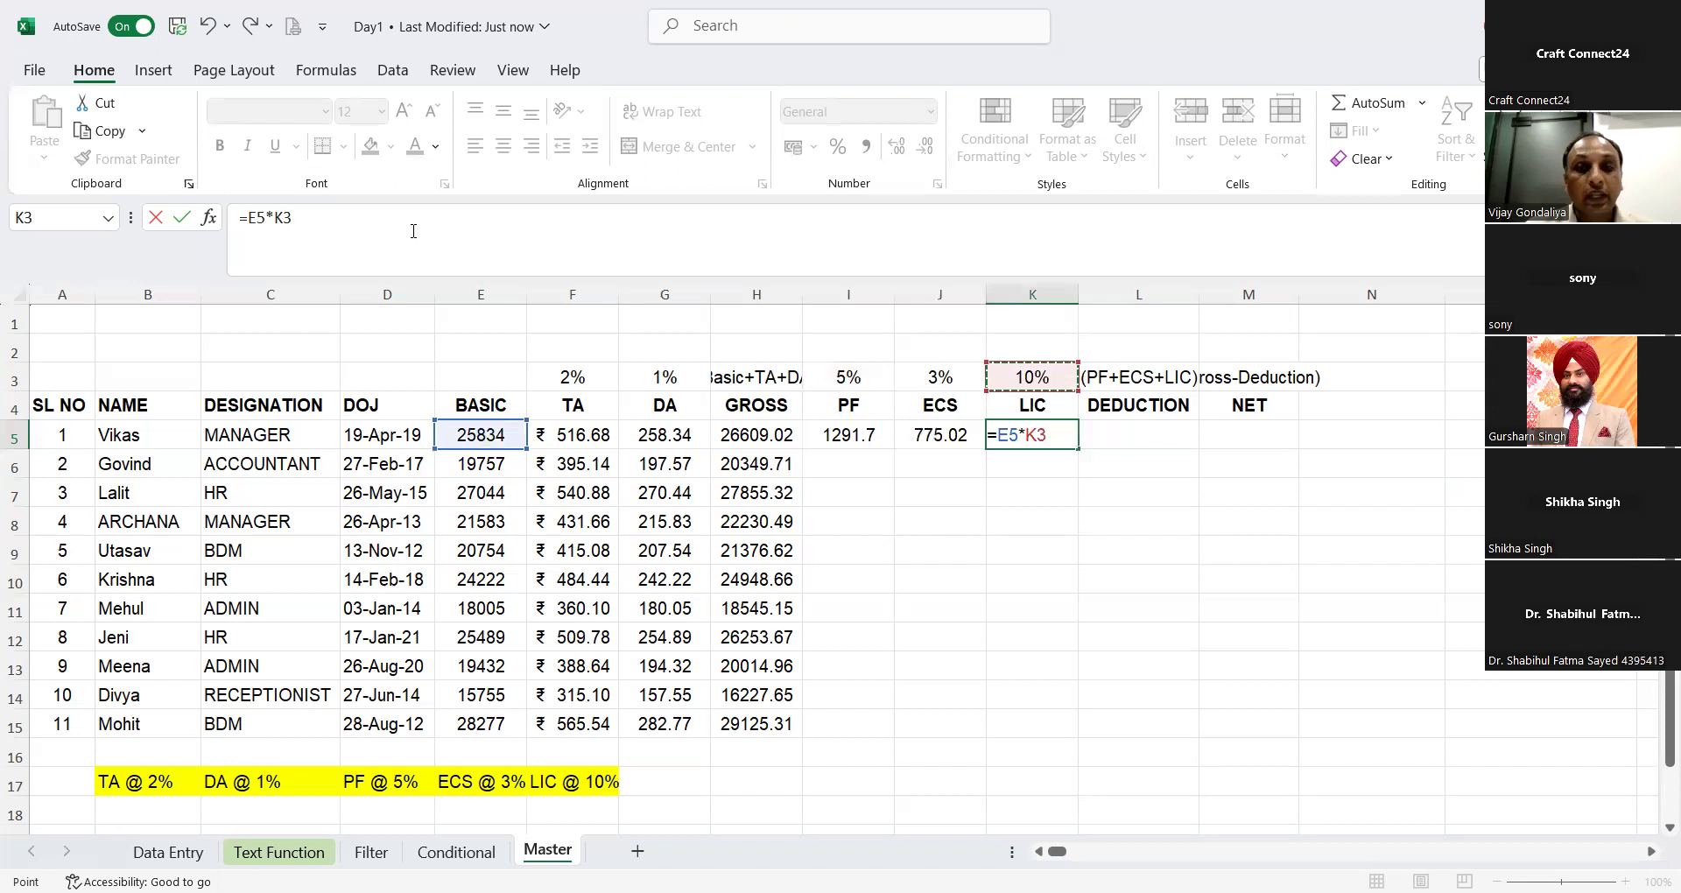
key("F4")
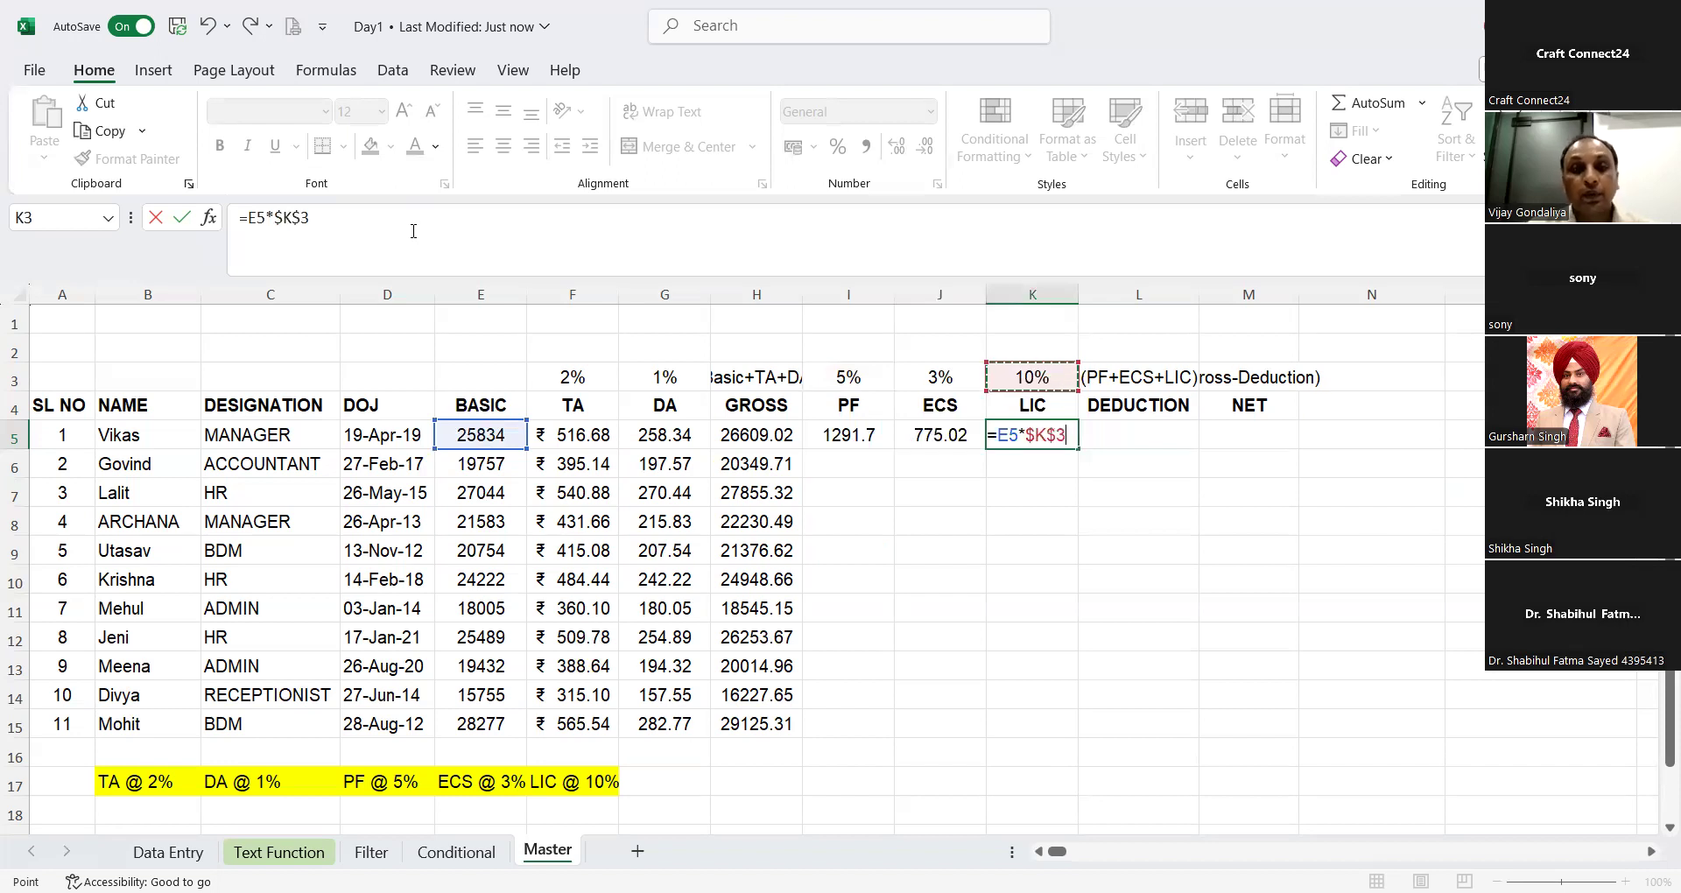
key("Return")
Step: Fill the PF, ECS and LIC formulas in I5:K5 down to row 15 together
key("Left")
key("Left")
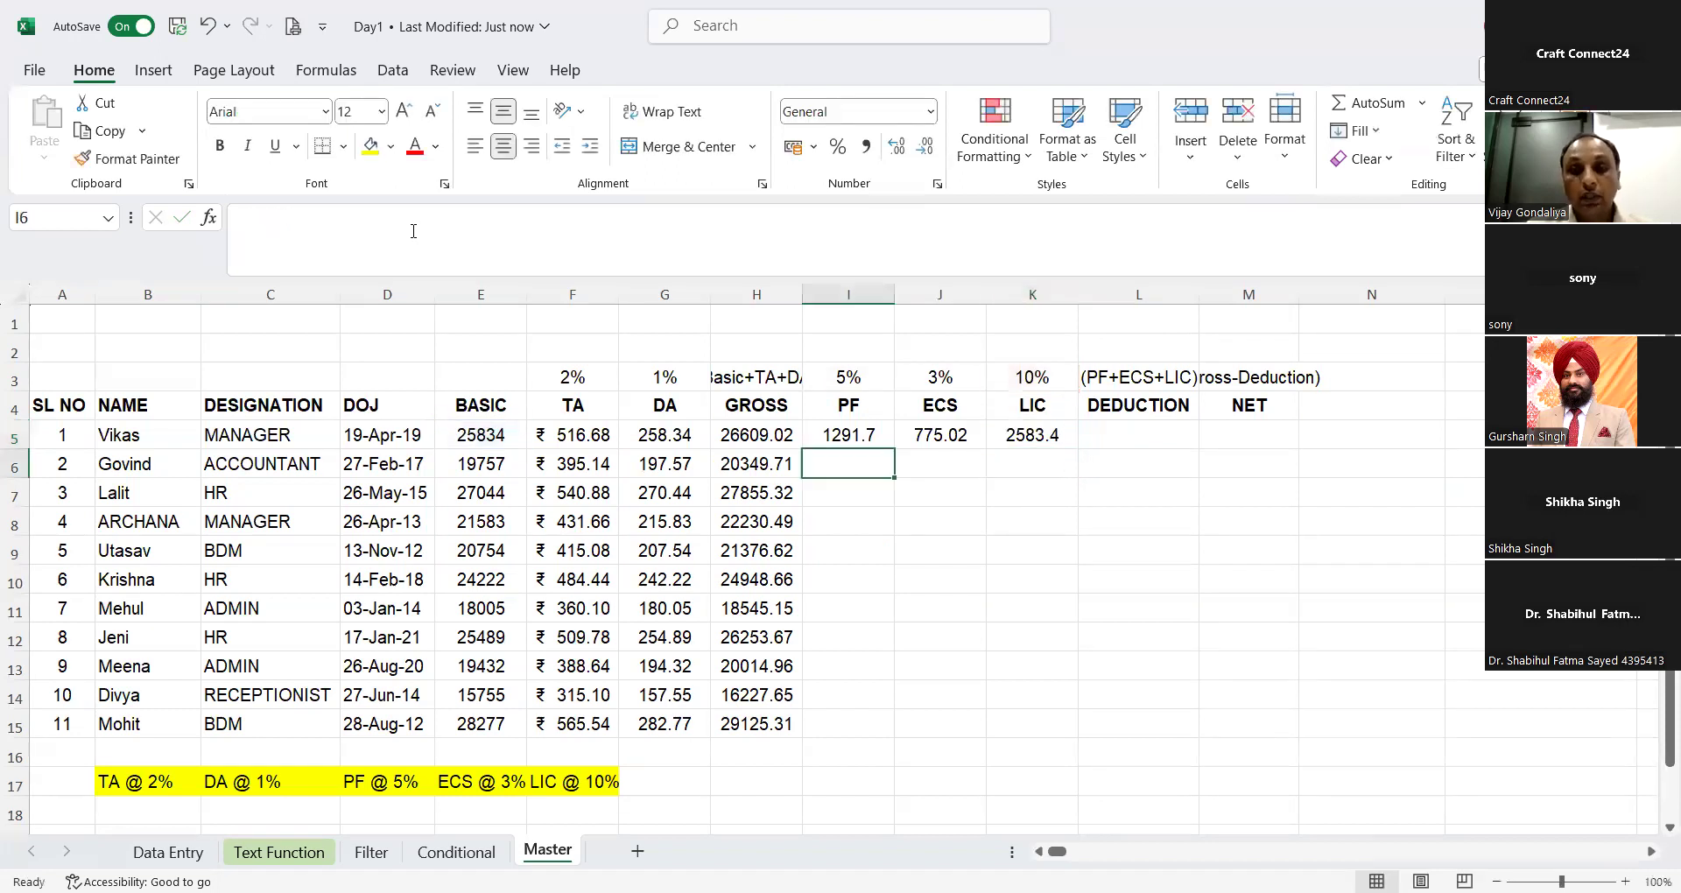
key("Left")
key("Up")
key("Right")
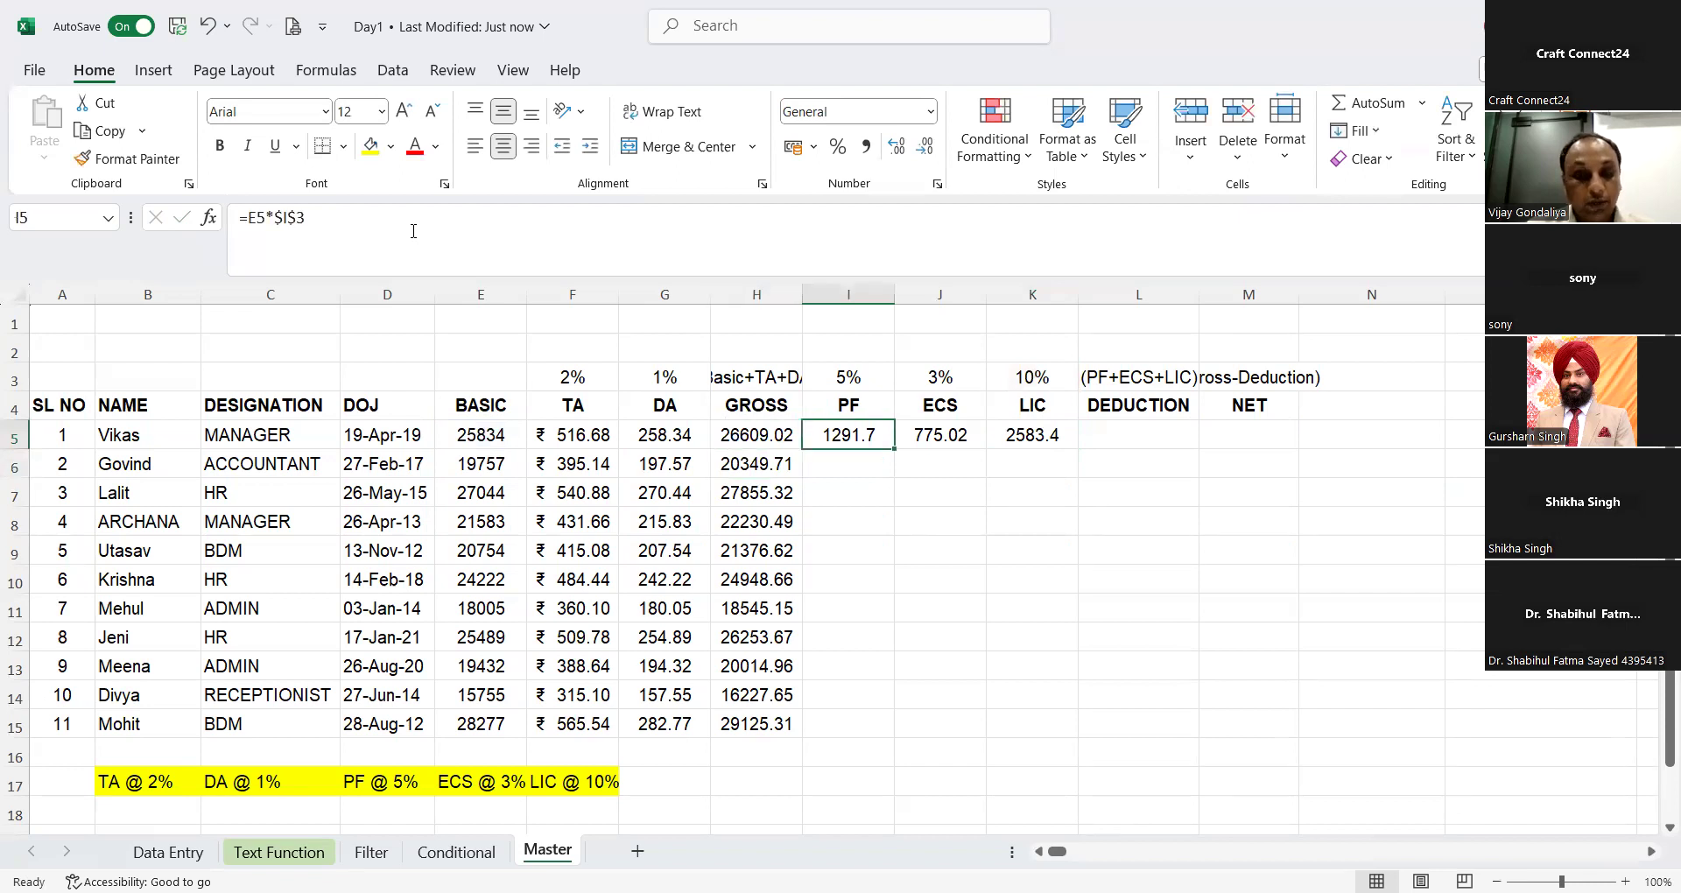
key("shift+Right")
key("shift+Right")
key("shift+Right")
key("shift+Left")
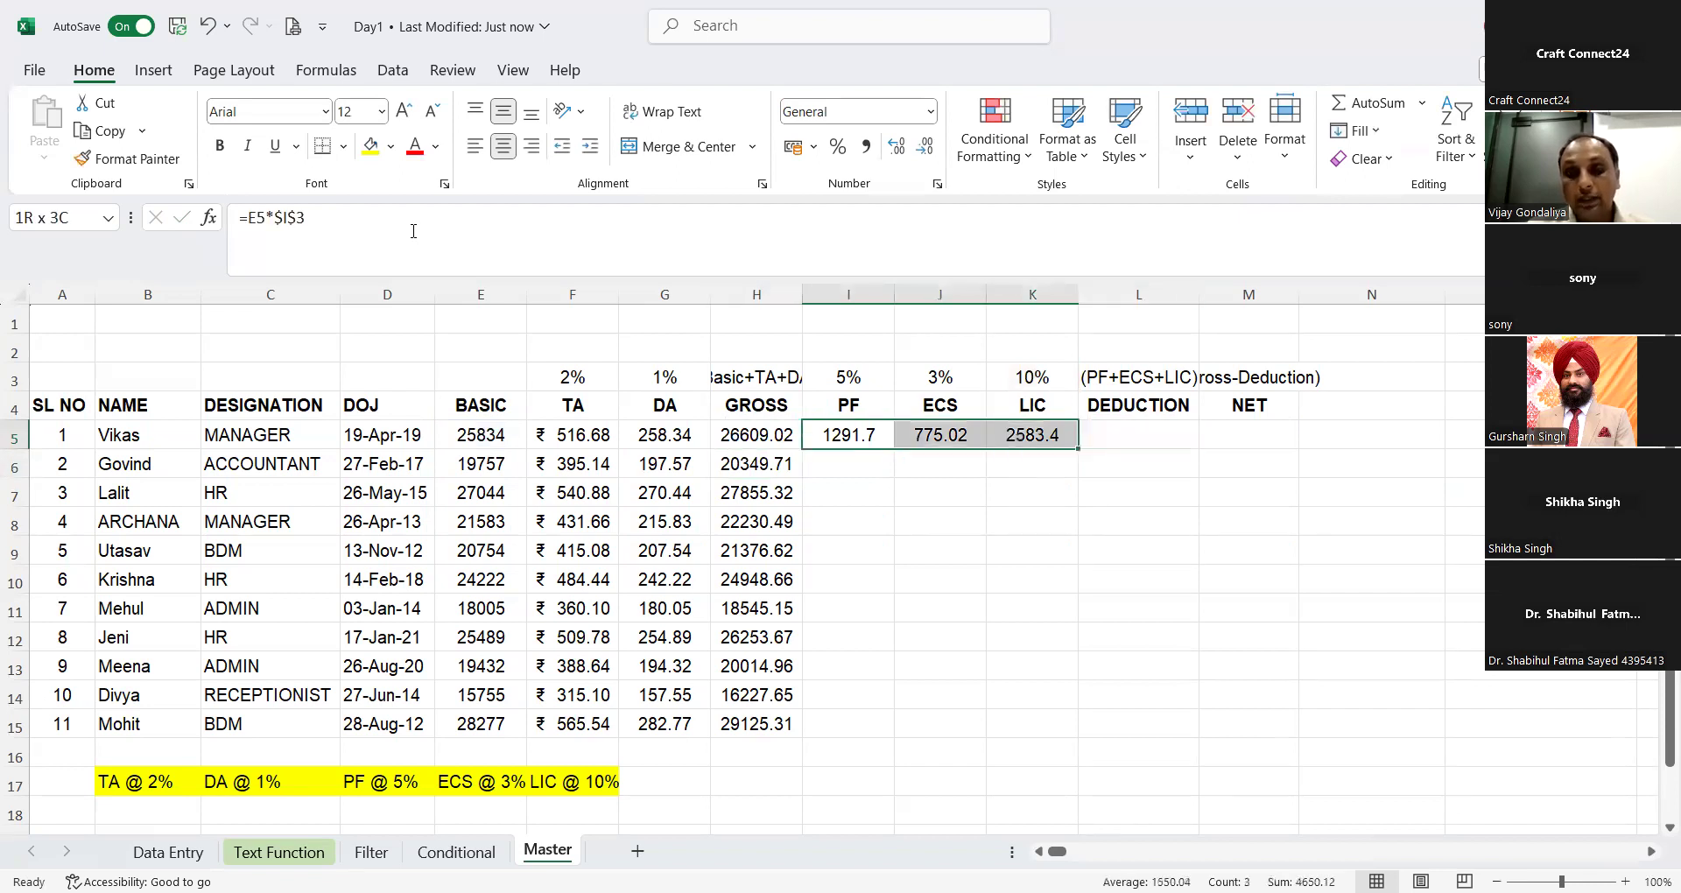
double_click(1080, 449)
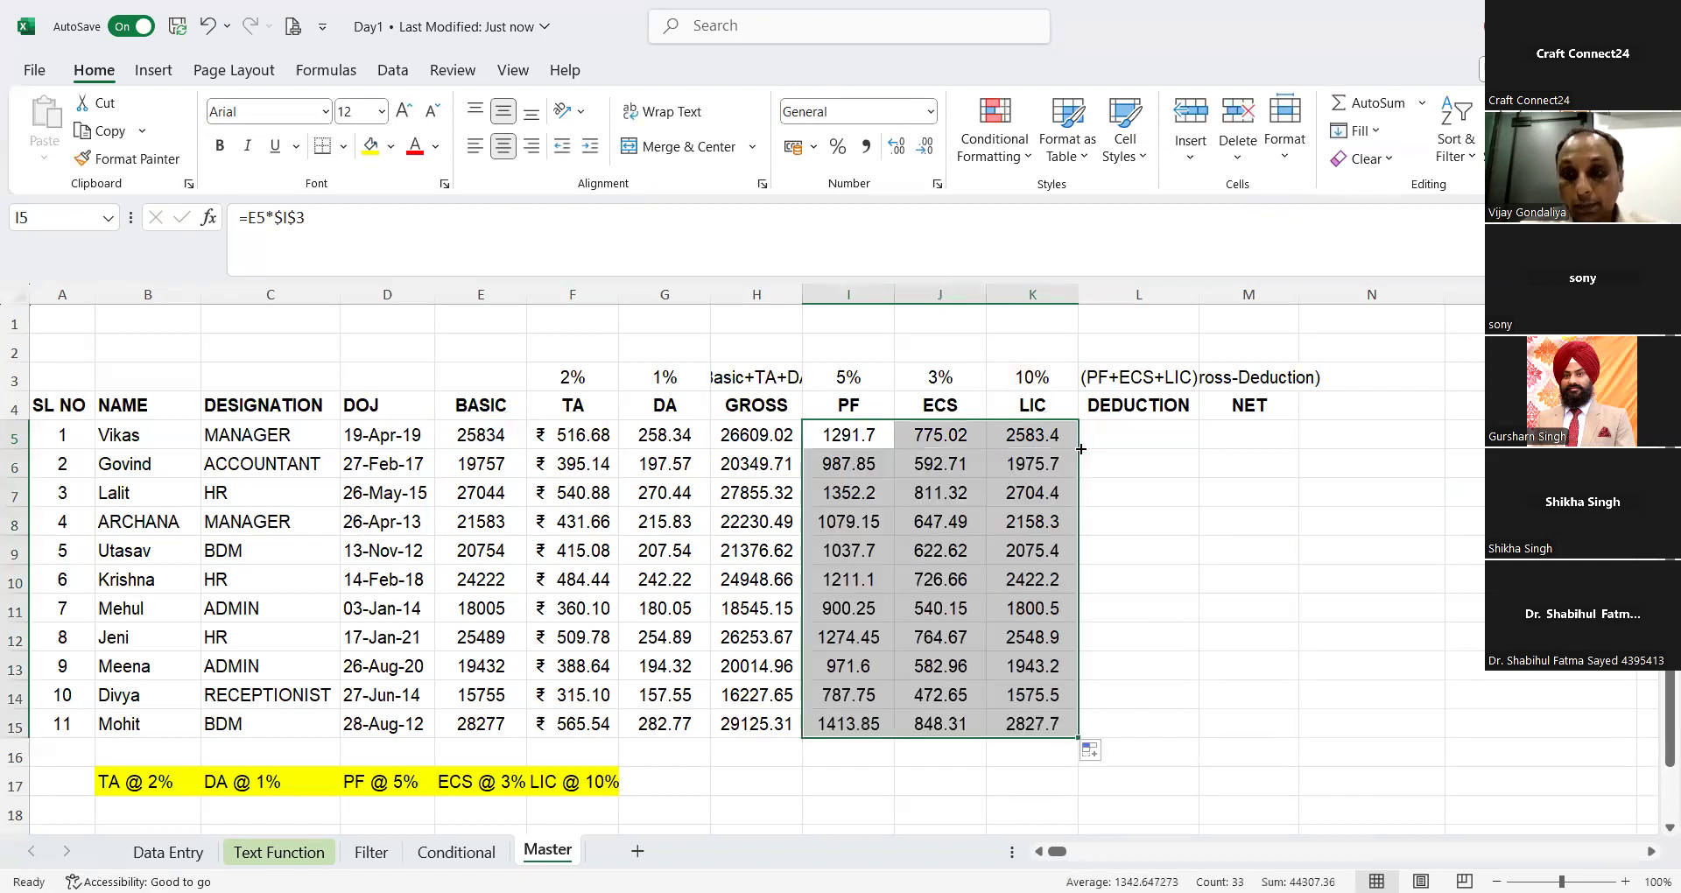
Step: Enter the deduction formula =SUM(I5:K5) in L5 and fill it down to row 15
left_click(1159, 429)
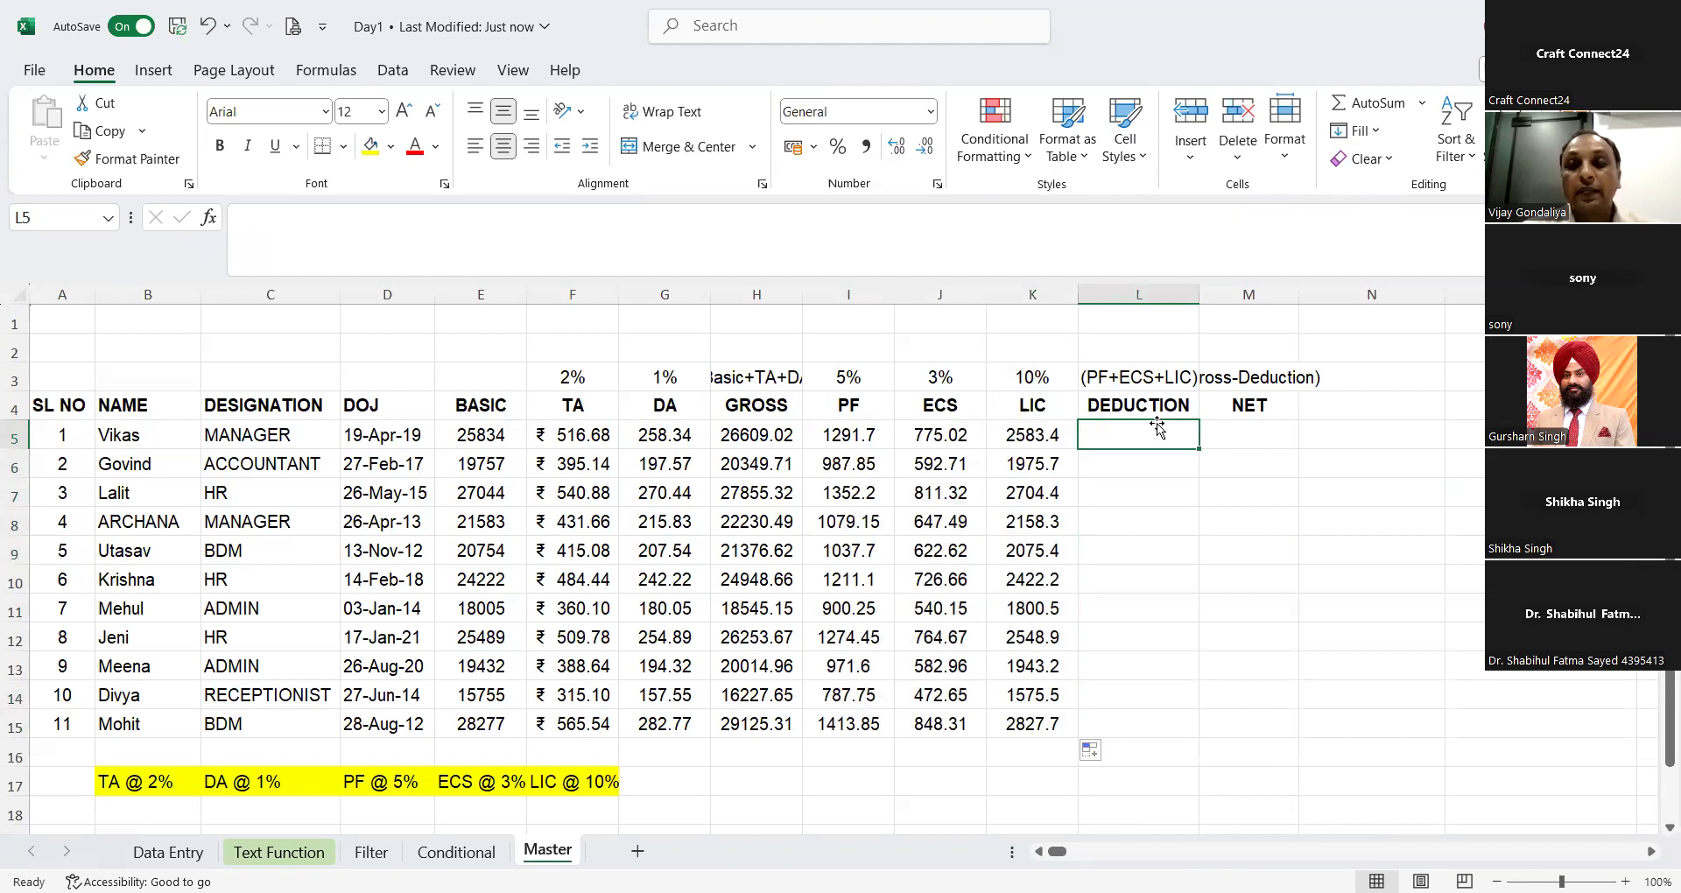
type("=")
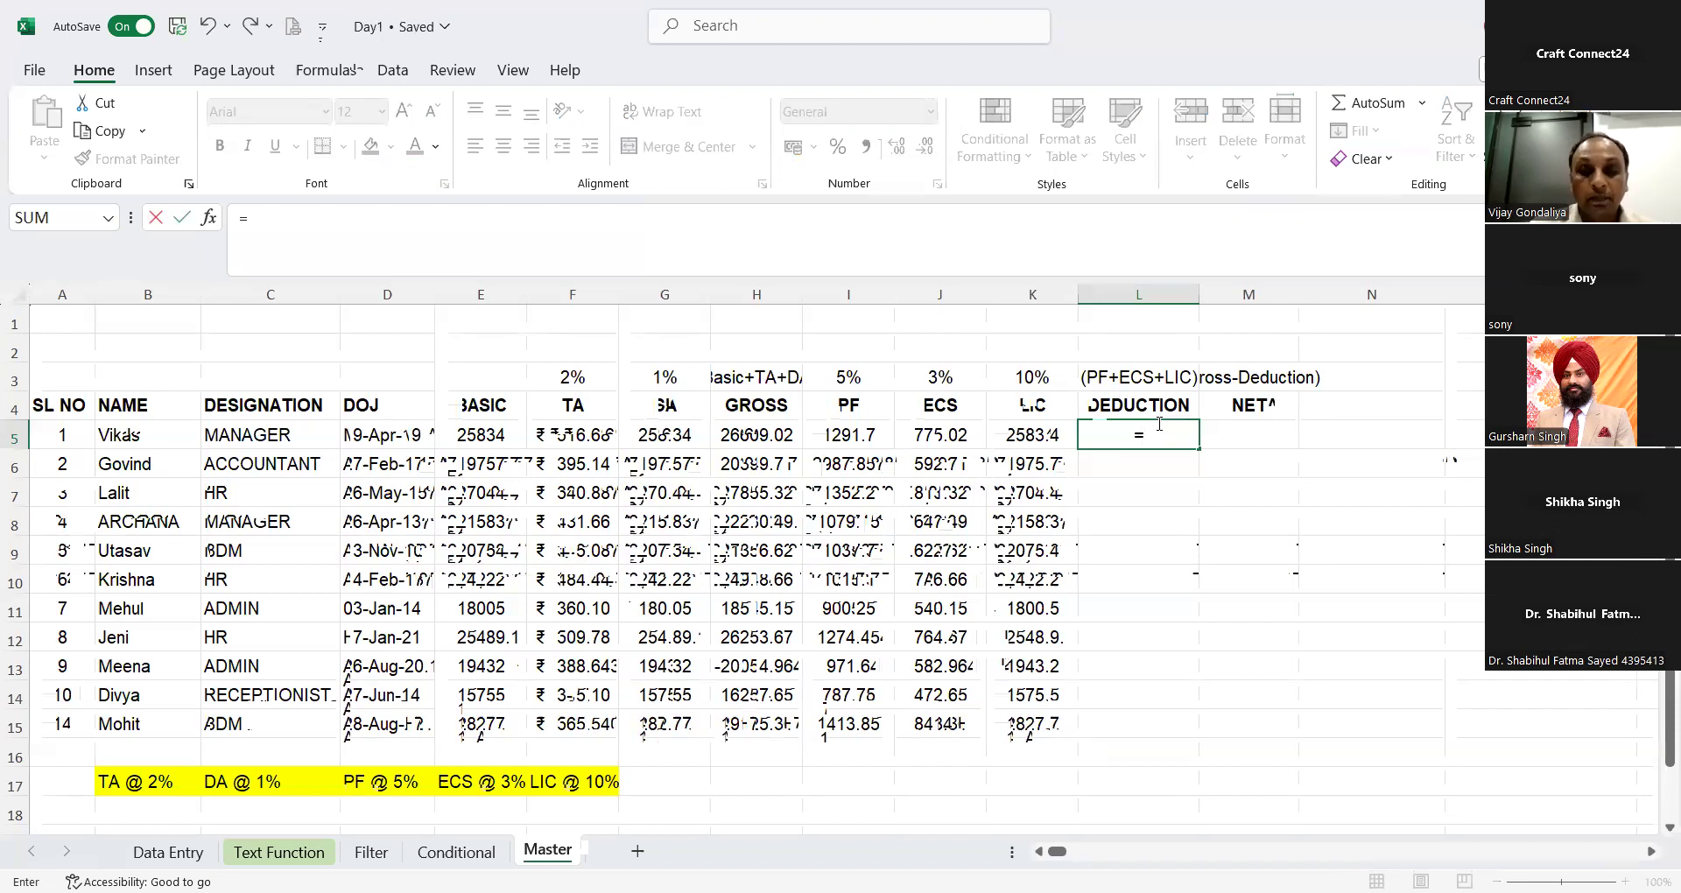
type("sum(")
key("Left")
key("shift+Left")
key("shift+Left")
type(")")
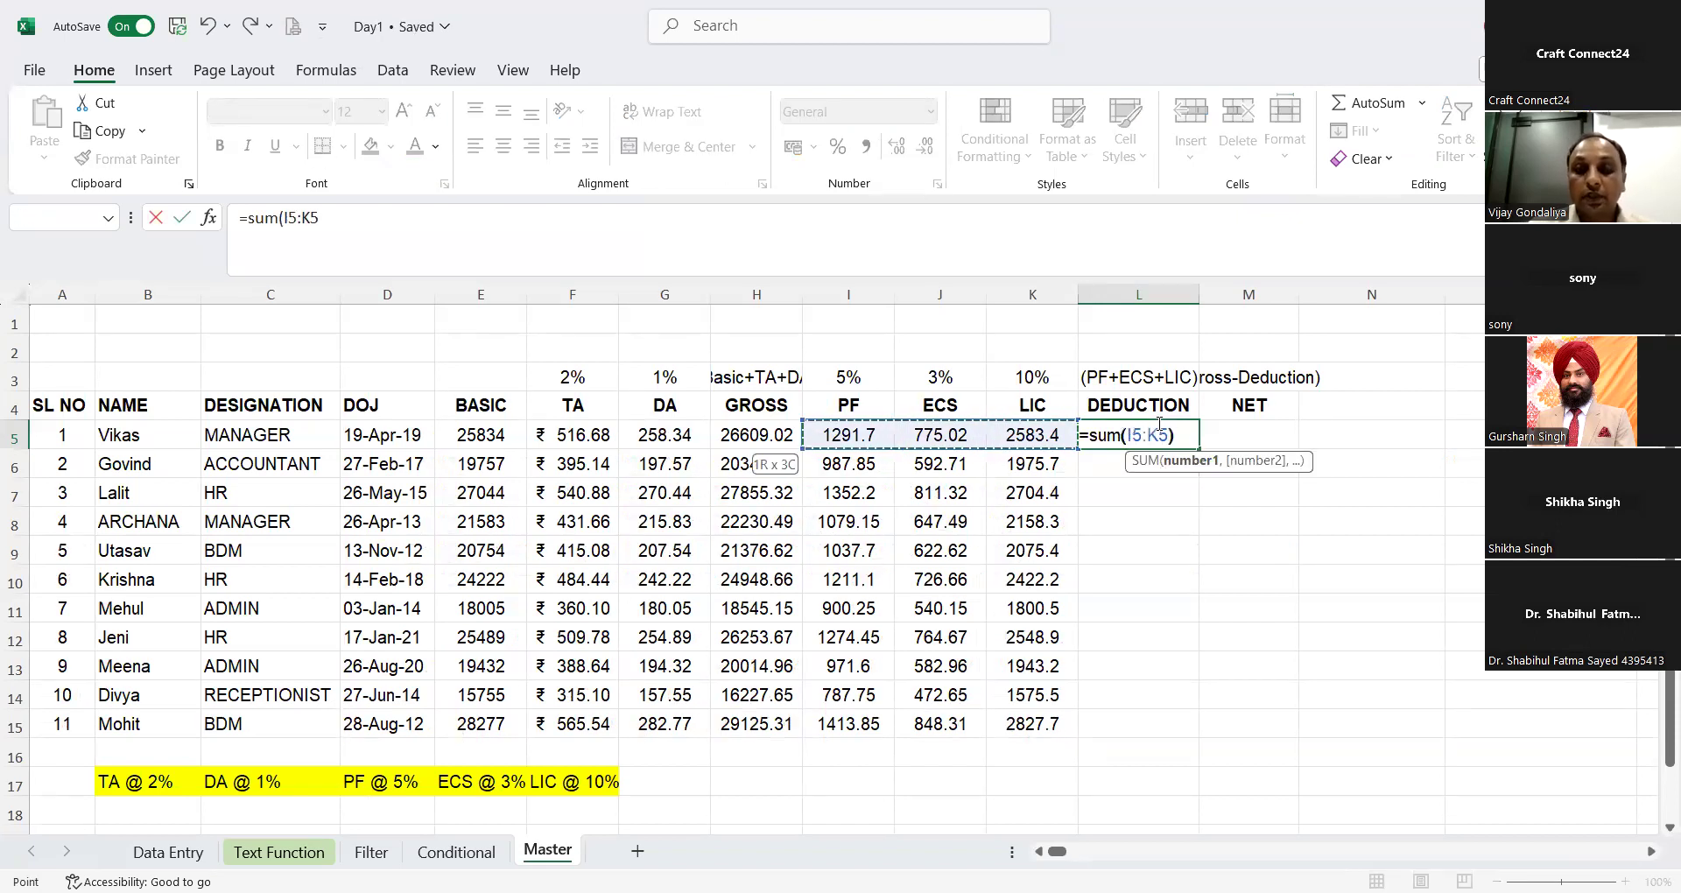
key("Return")
left_click(1156, 431)
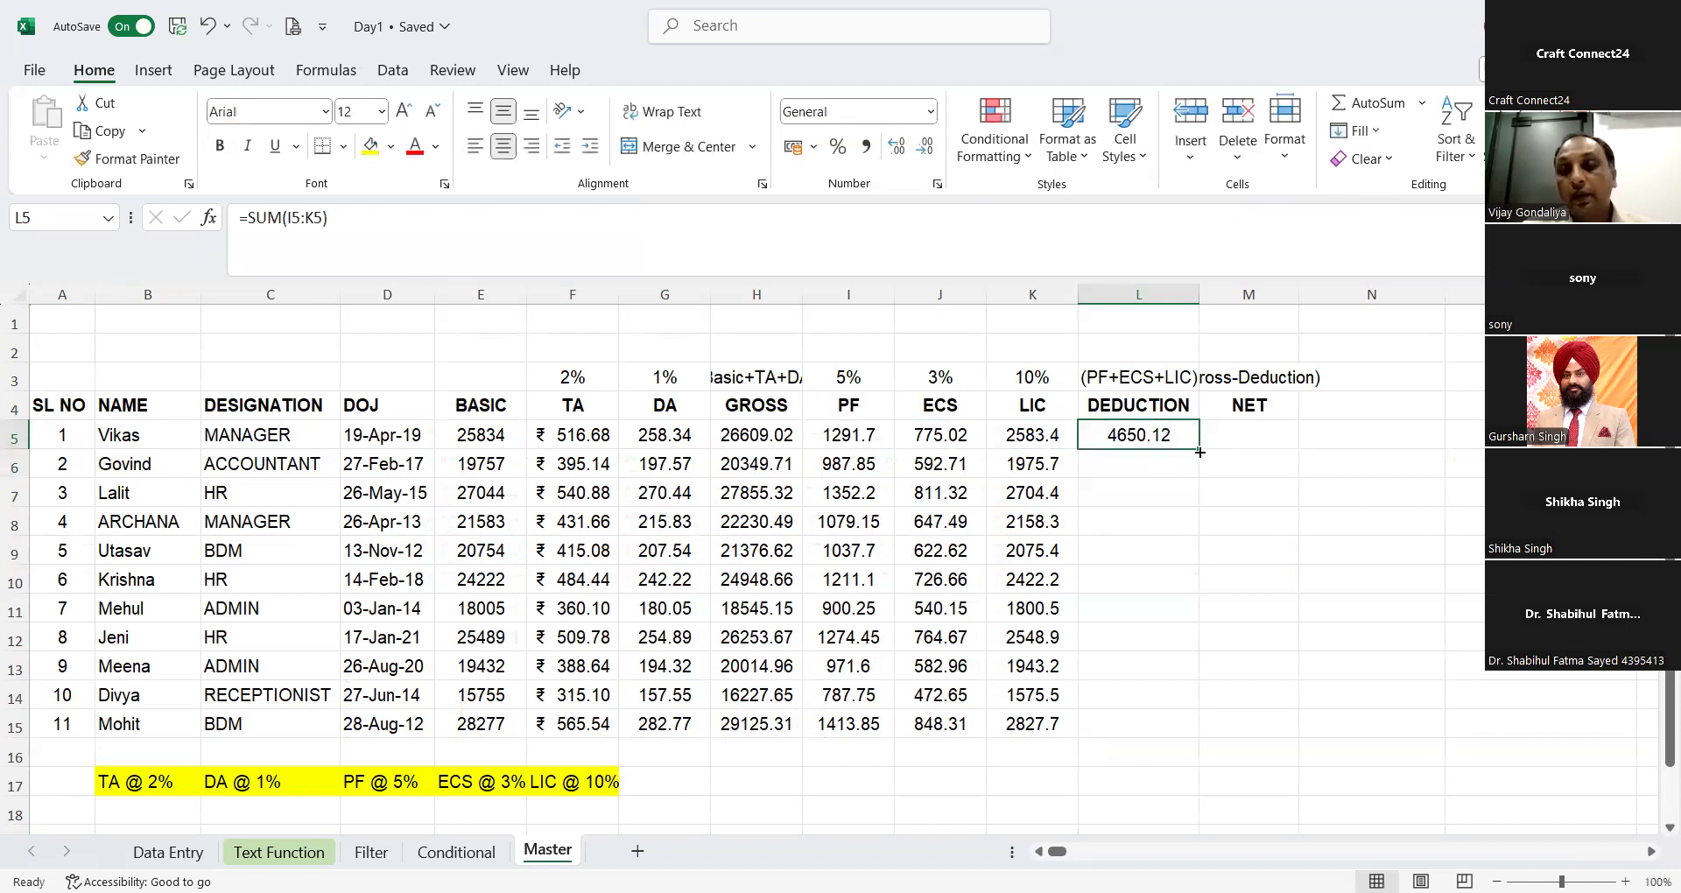
double_click(1199, 452)
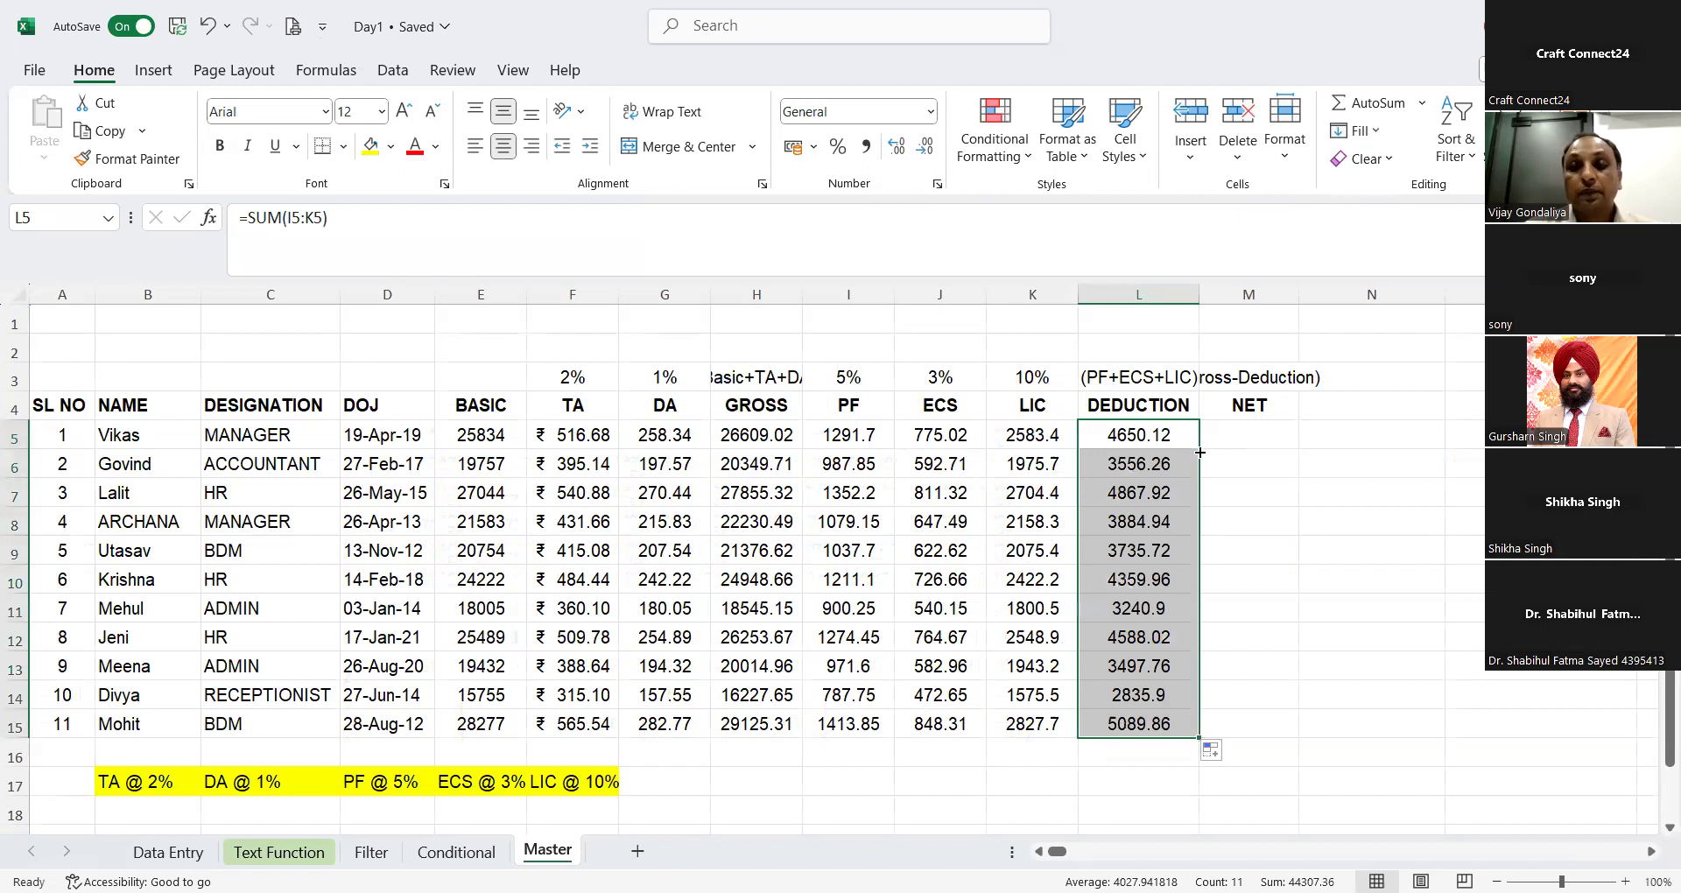
Step: Enter the net pay formula =H5-L5 in M5 and fill it down to row 15
left_click(1268, 435)
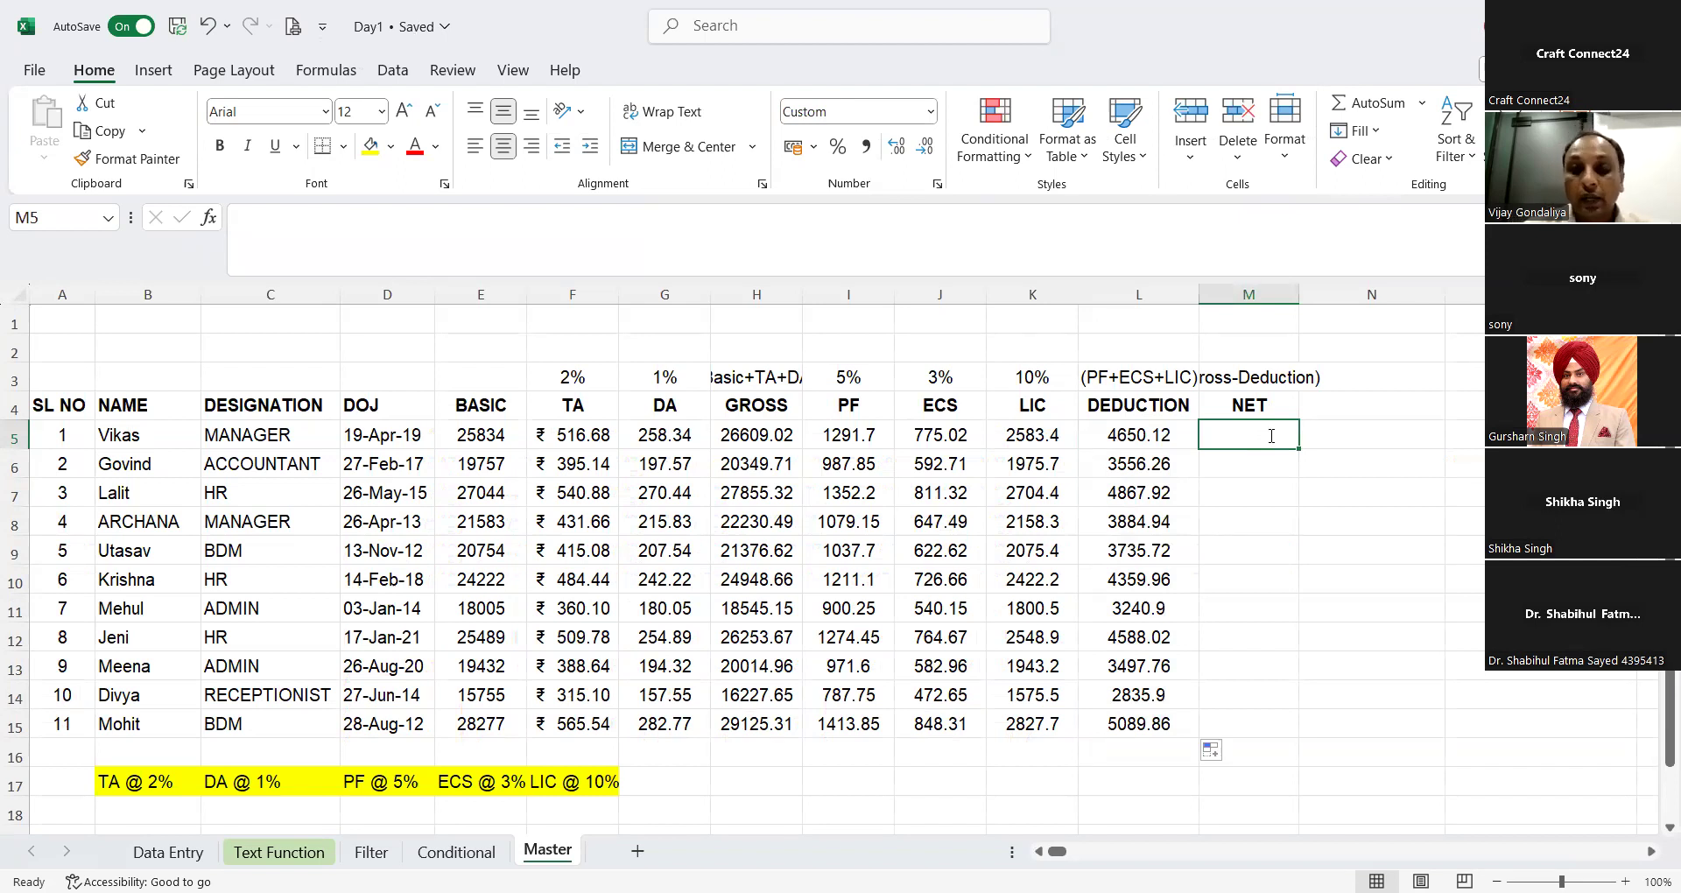
type("=")
key("Left")
key("Left")
key("Left")
key("Left")
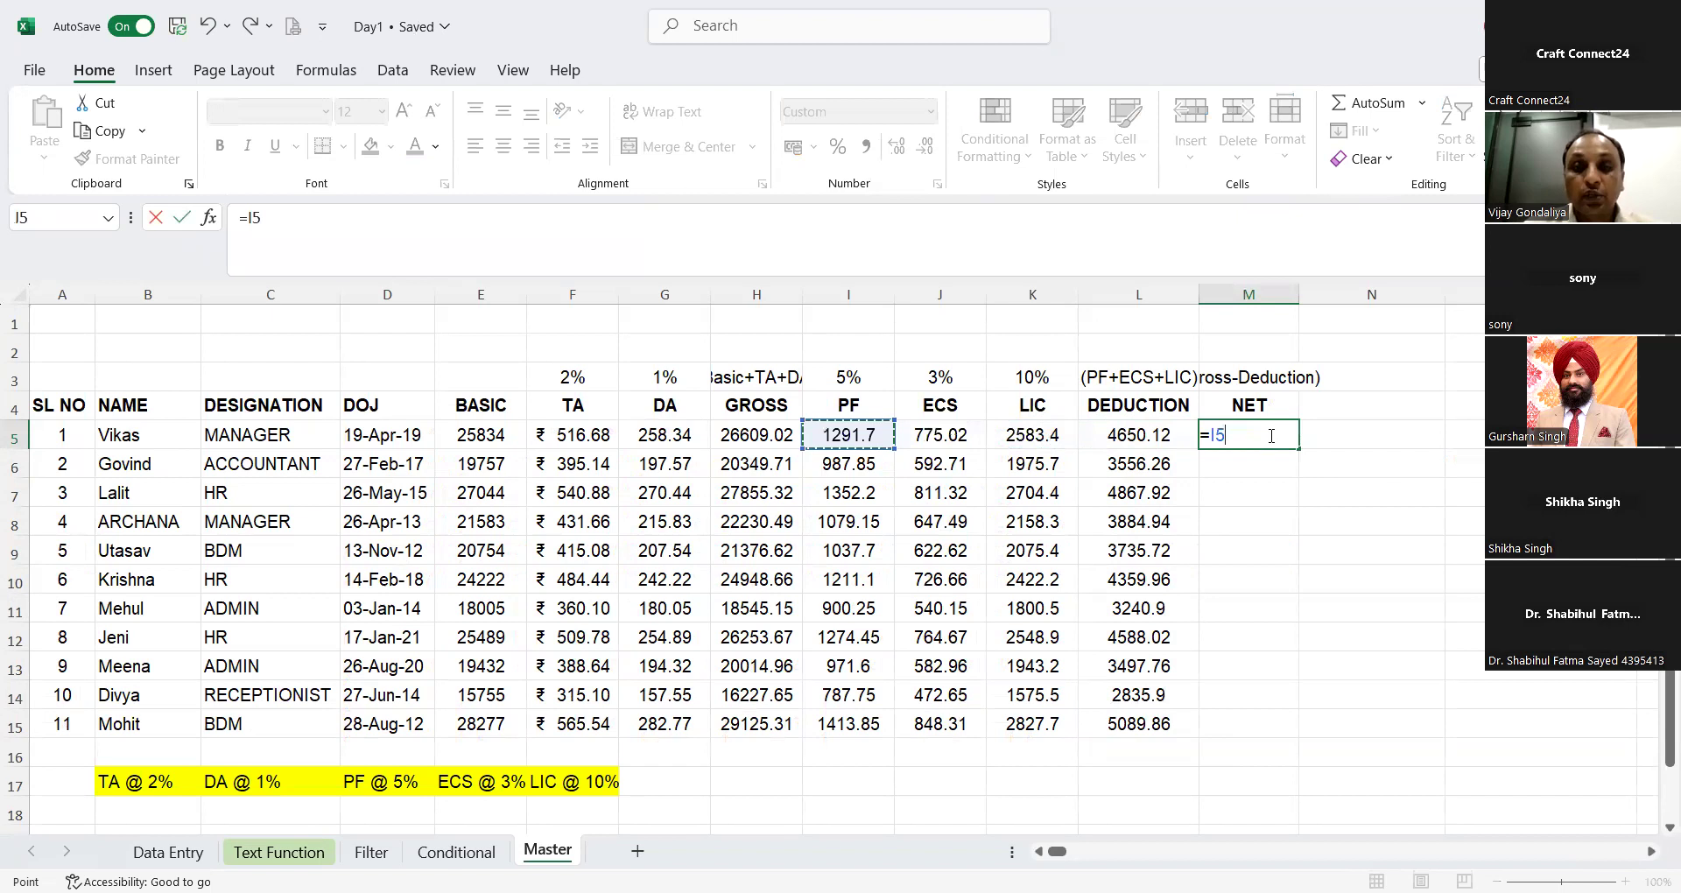
key("Left")
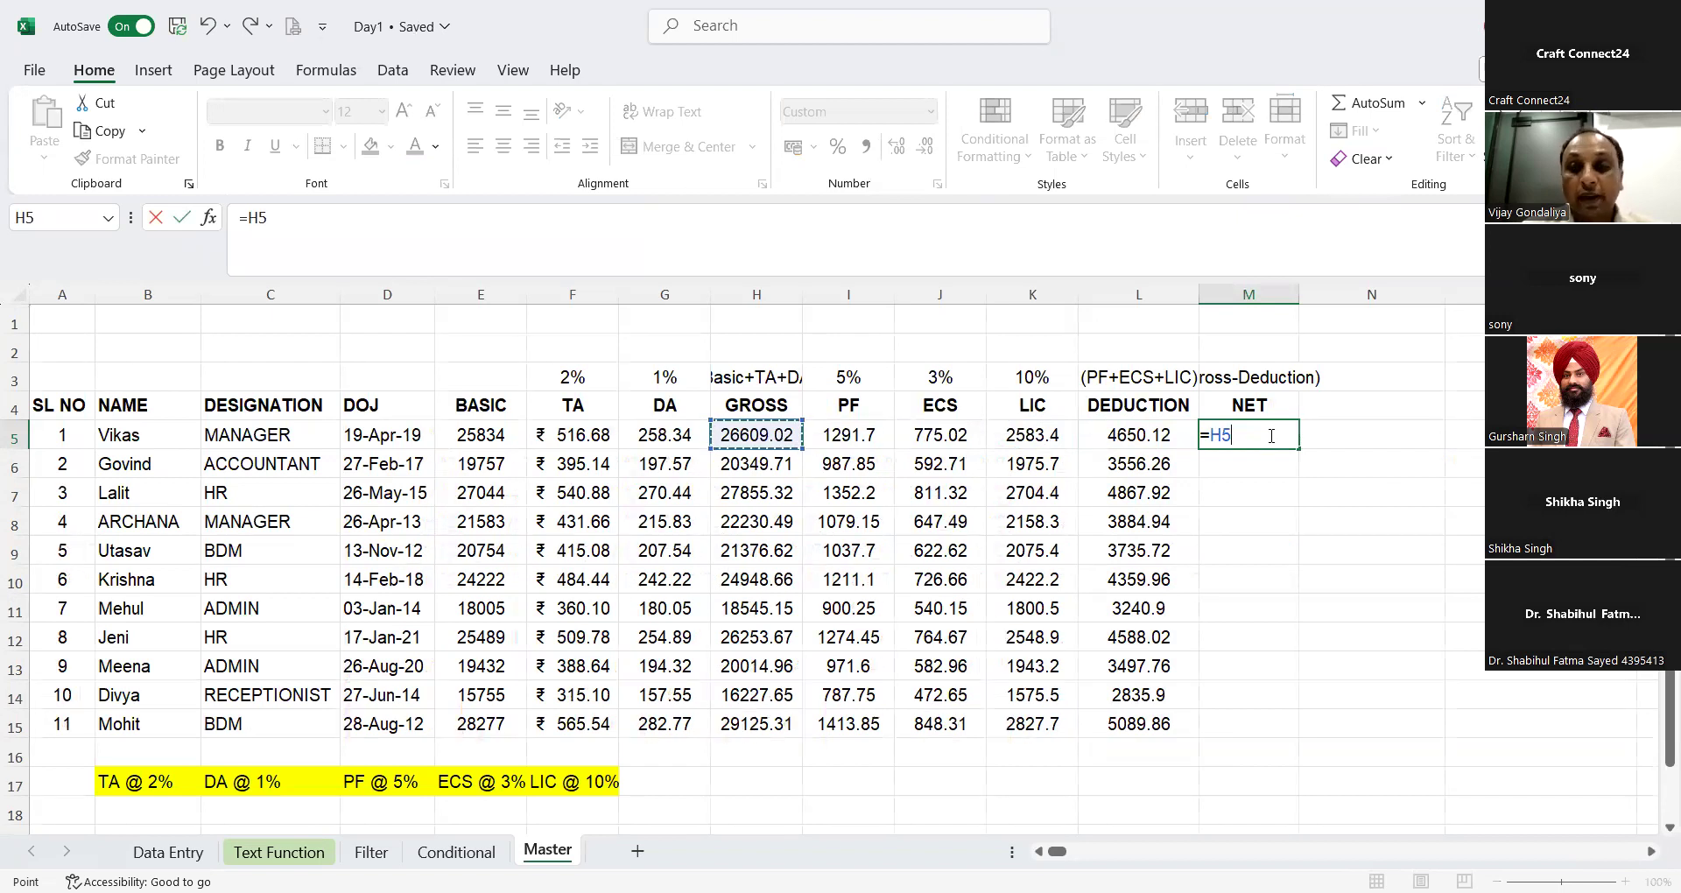
type("-")
key("Left")
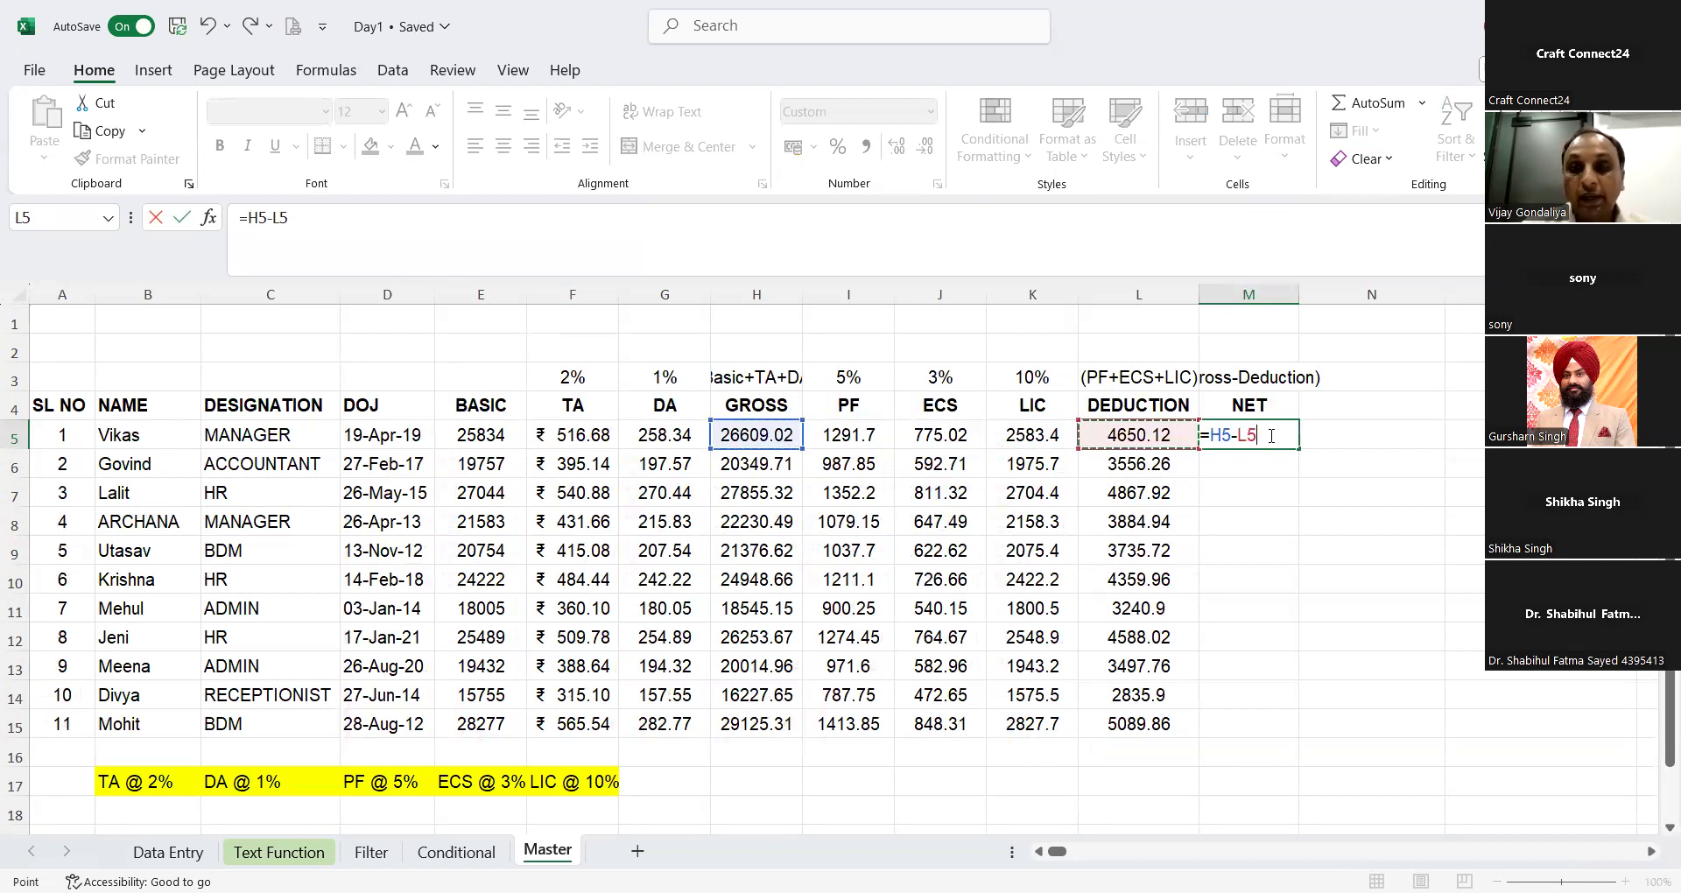
key("Return")
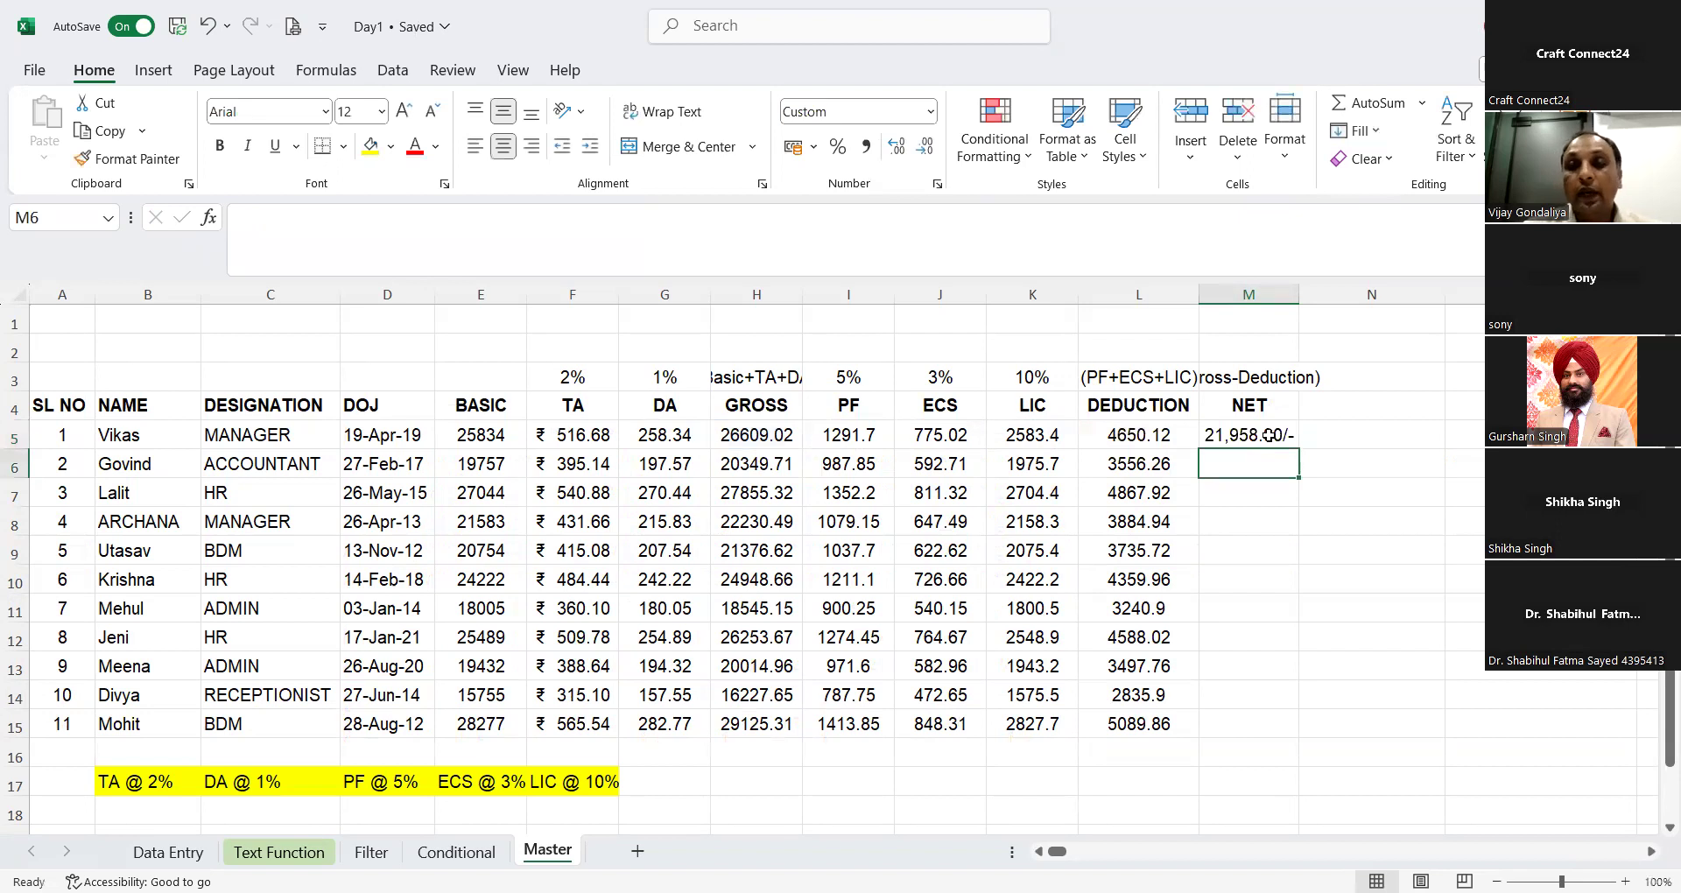
left_click(1269, 435)
double_click(1300, 448)
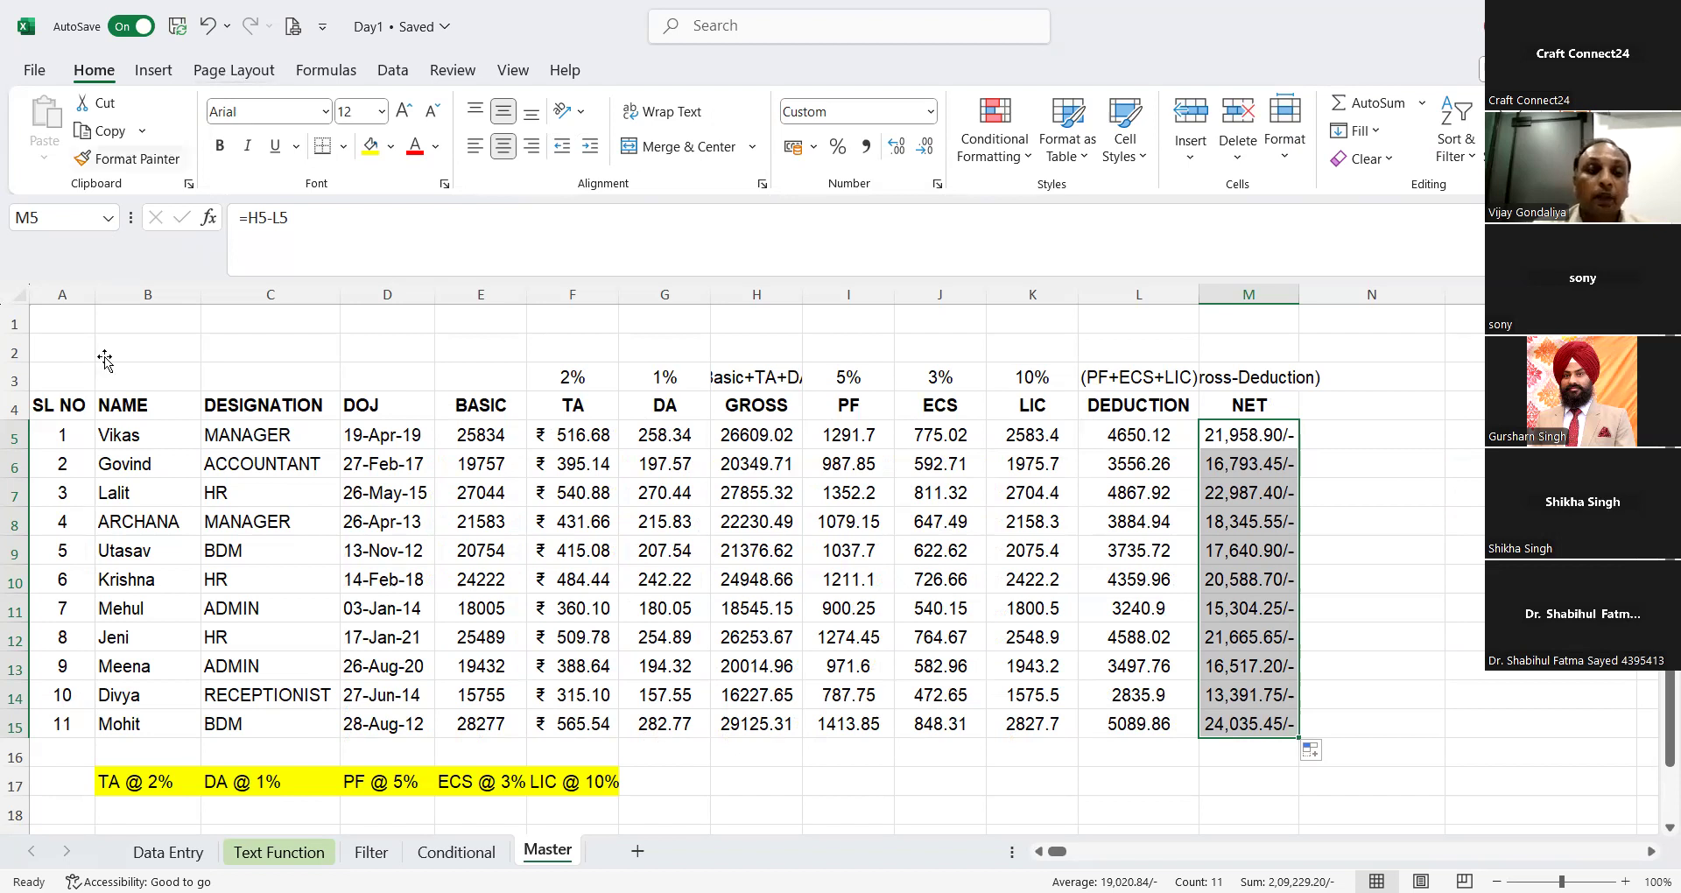
left_click(99, 419)
key("Left")
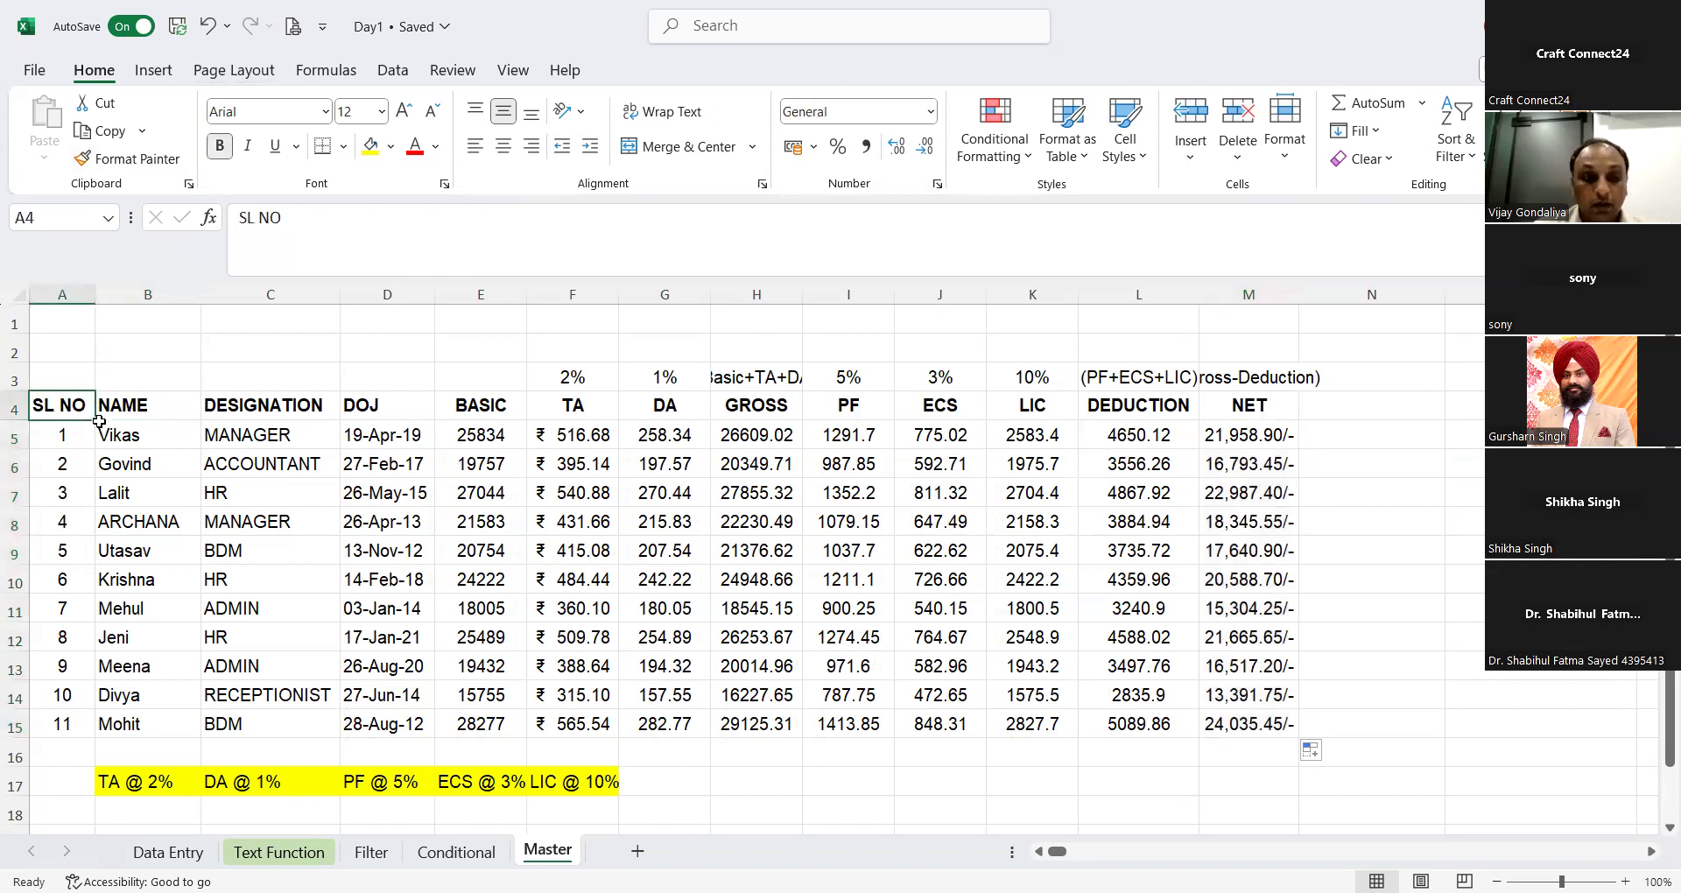
key("ctrl+shift+Down")
key("ctrl+shift+Right")
key("ctrl+shift+Right")
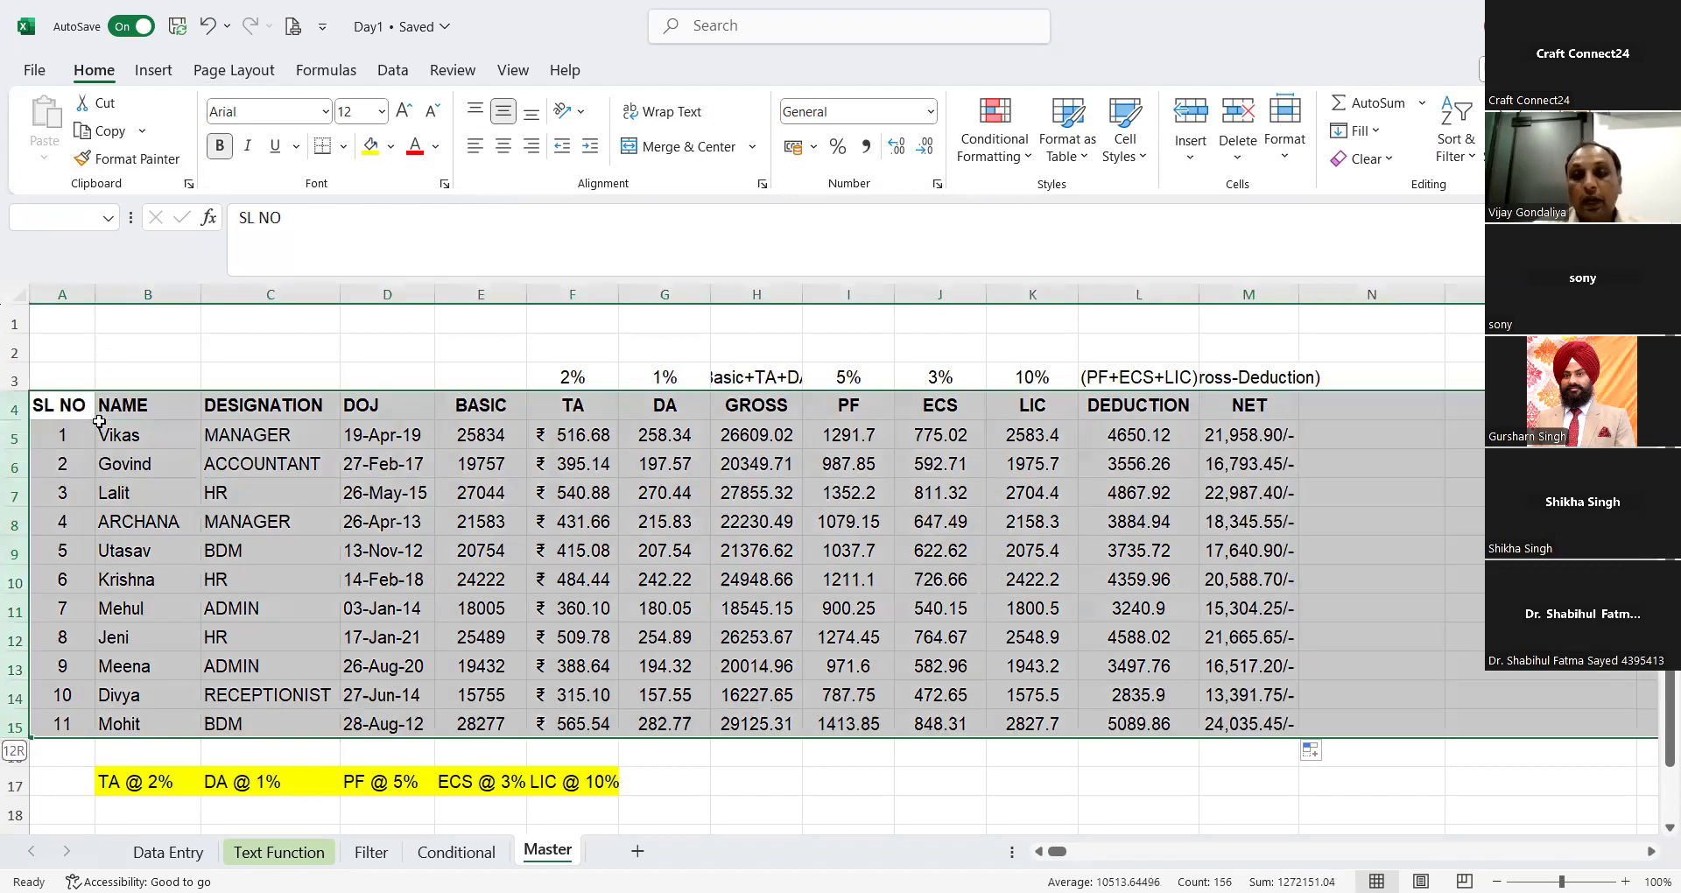
key("ctrl+shift+Left")
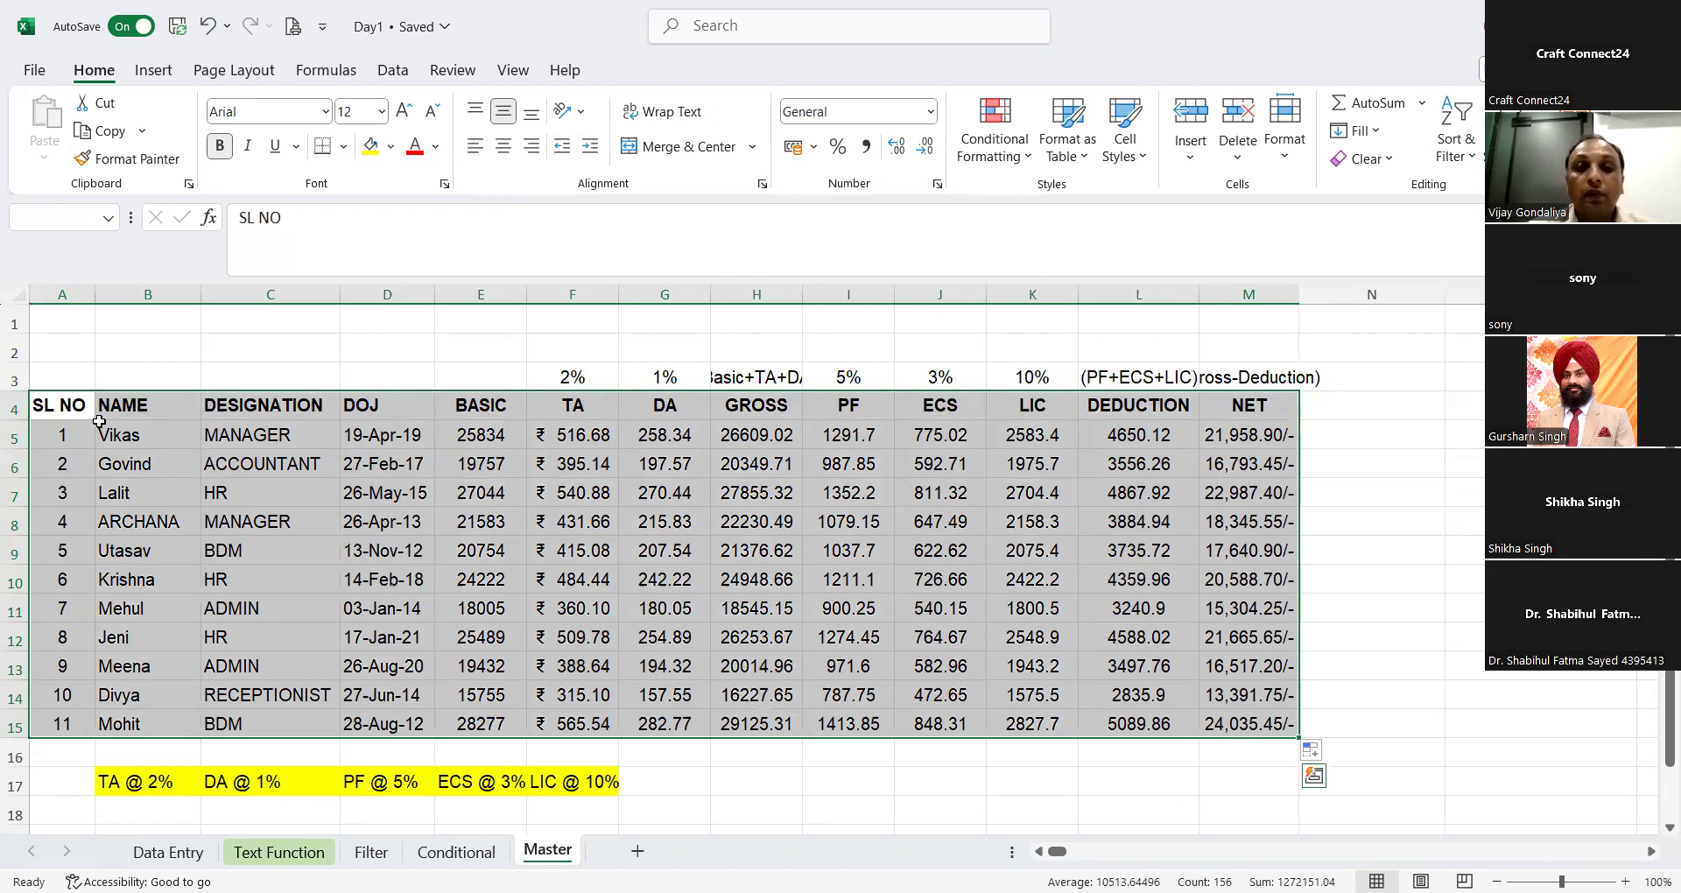
Step: Insert two blank rows at row 16, between the salary data and the yellow rate notes
left_click(28, 754)
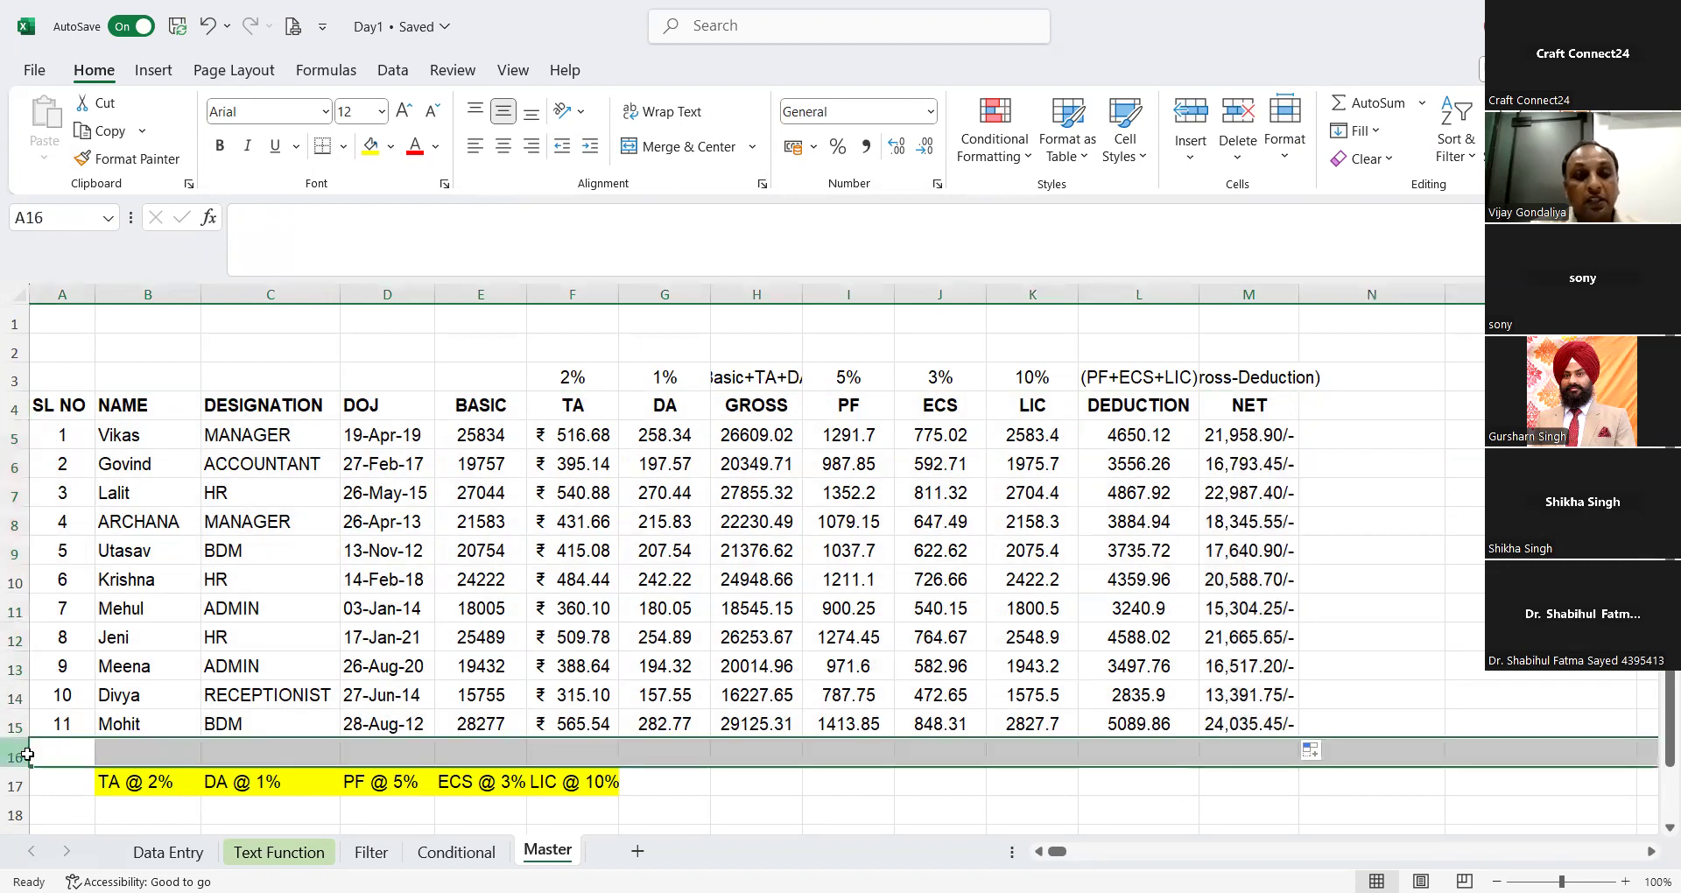
left_click(1176, 126)
left_click(1176, 125)
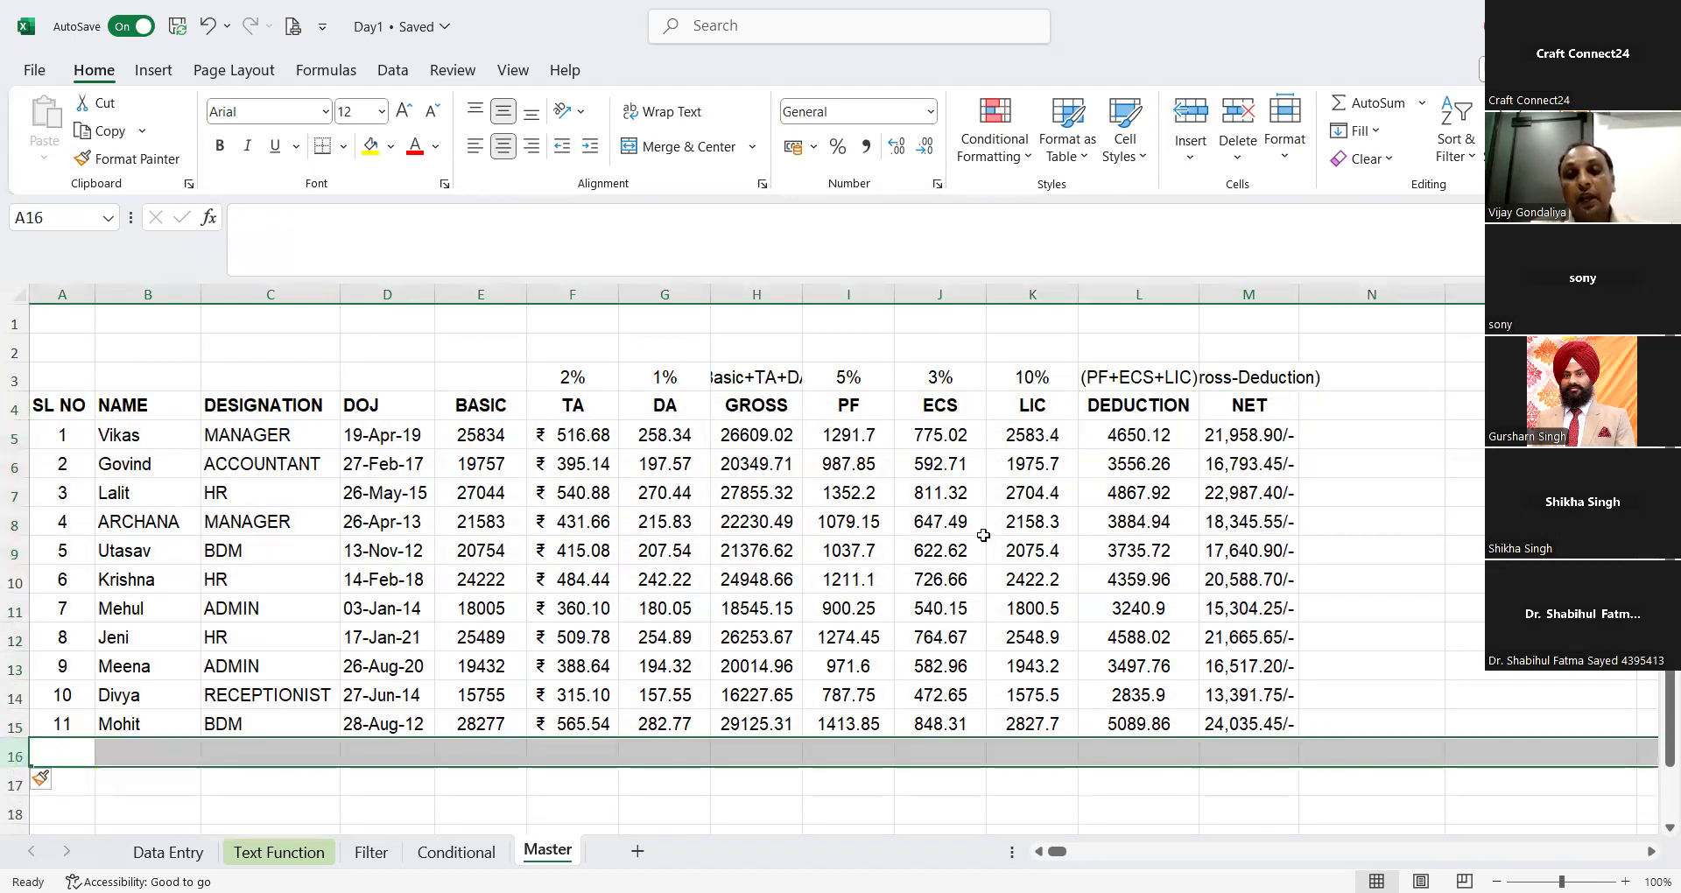
left_click(972, 525)
Step: Create a table with headers from A4:M15 in Power Query, and keep the query when closing the editor
left_click(54, 405)
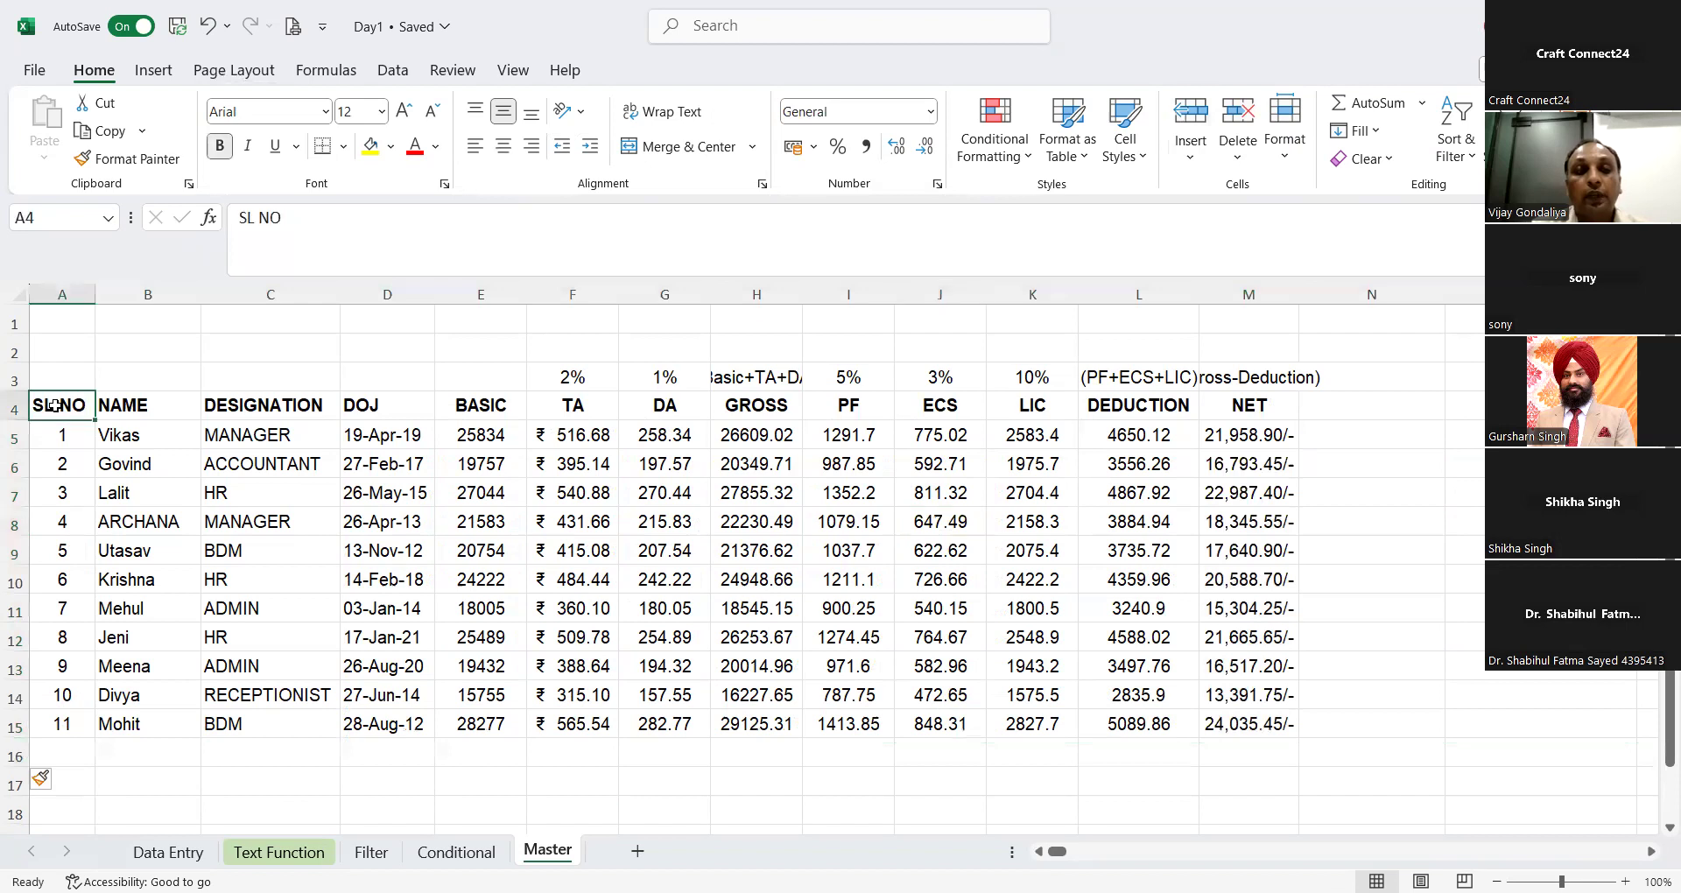
key("ctrl+shift+Down")
key("ctrl+shift+Right")
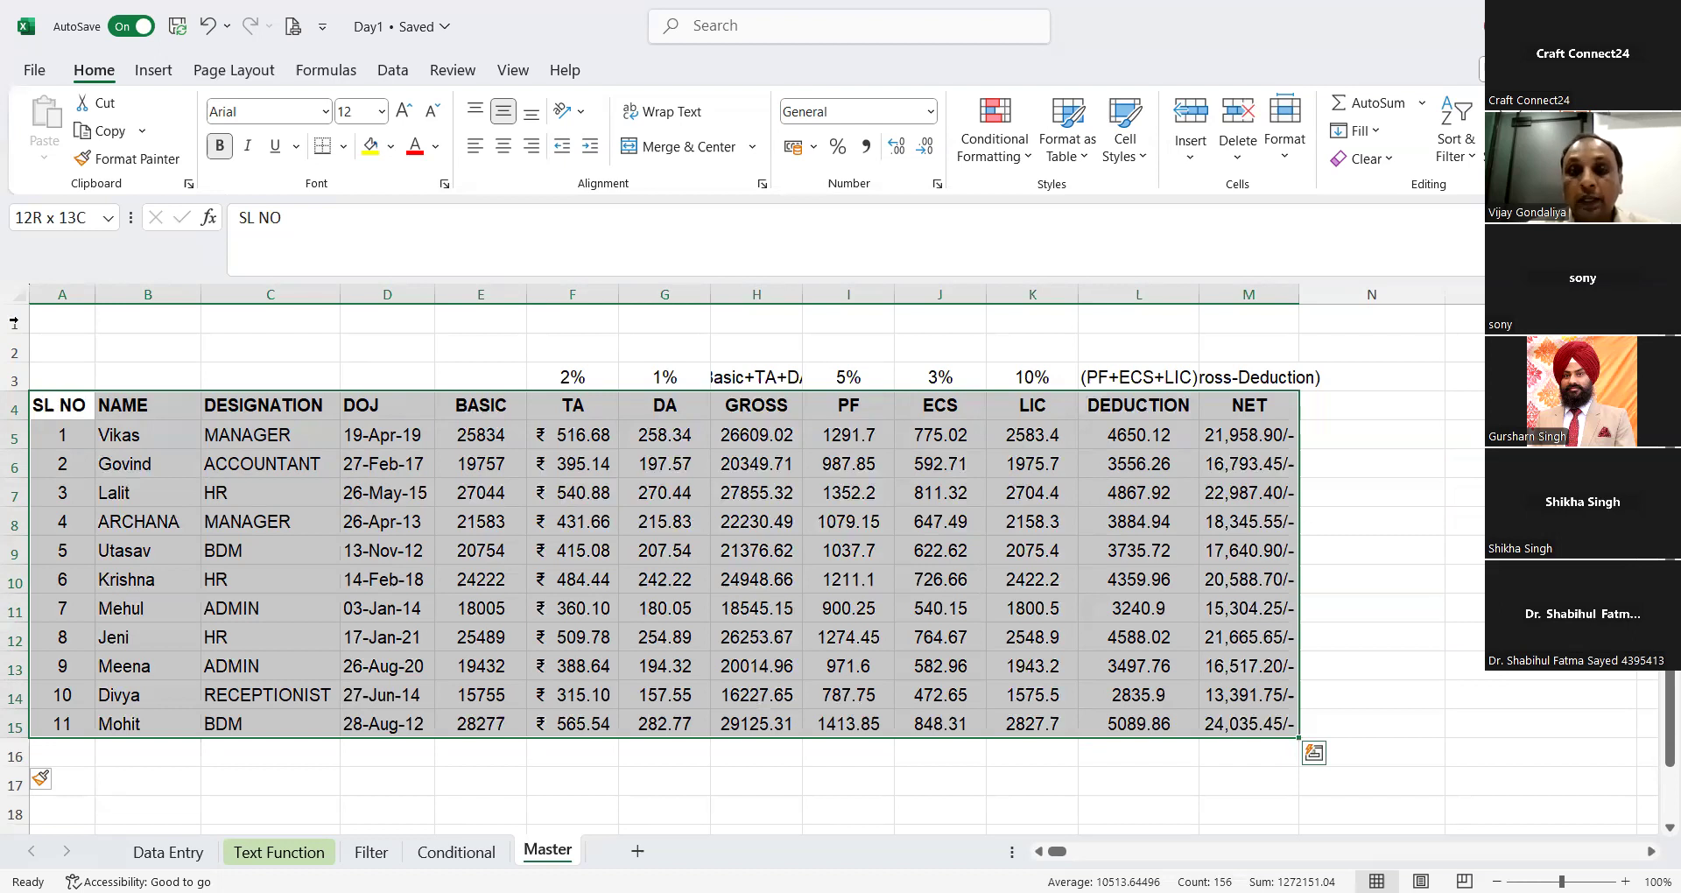
left_click(392, 70)
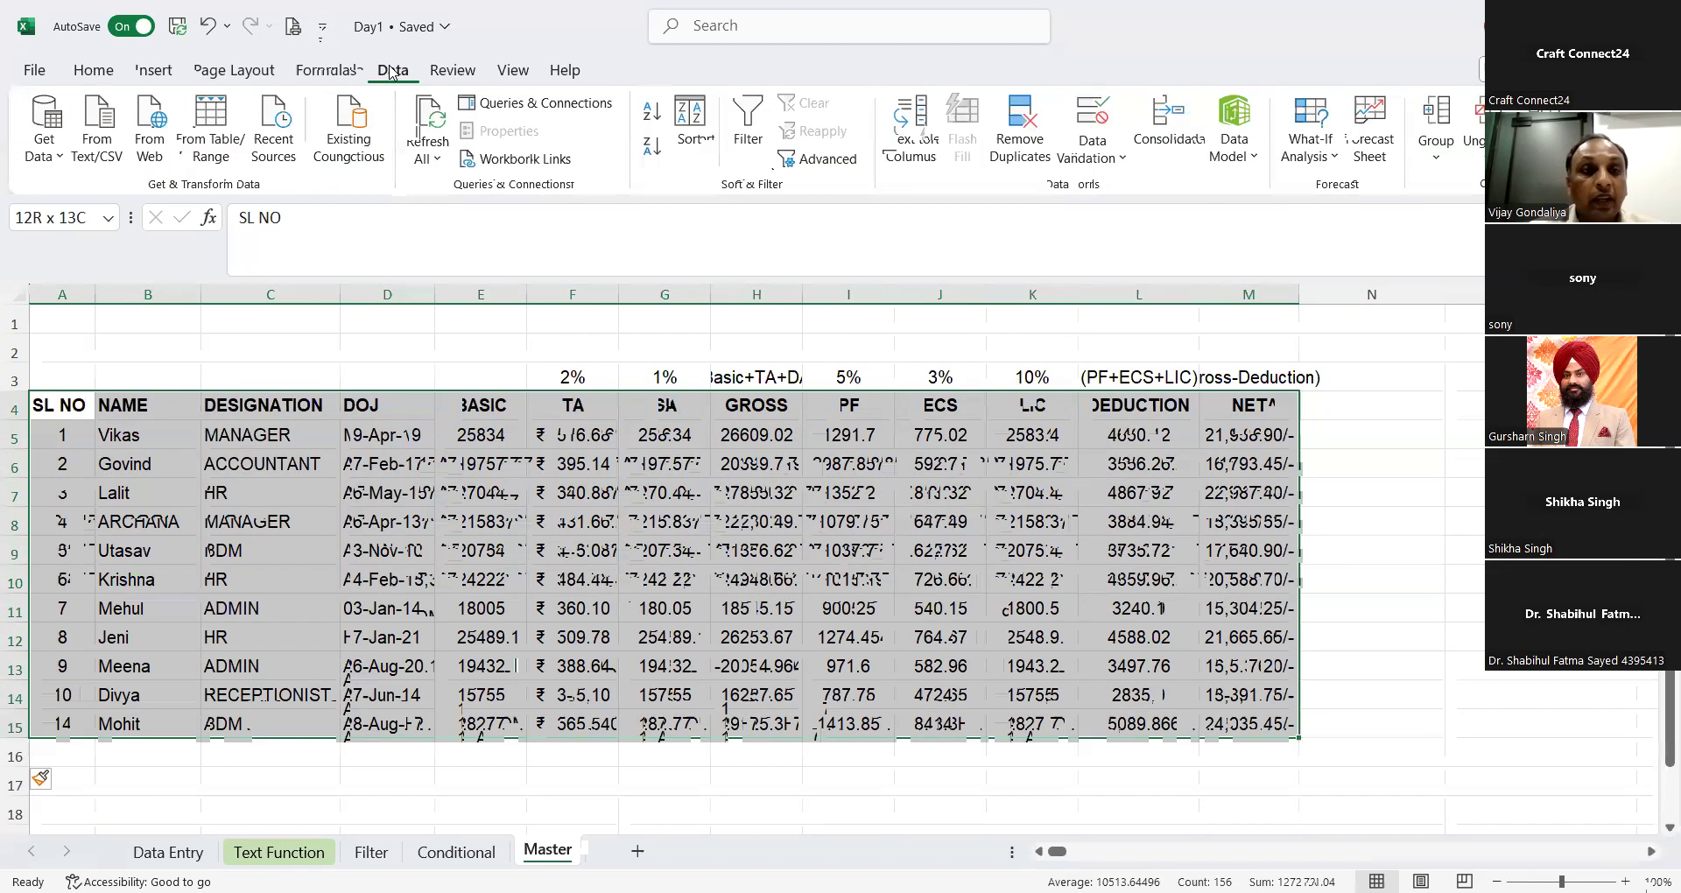
left_click(213, 151)
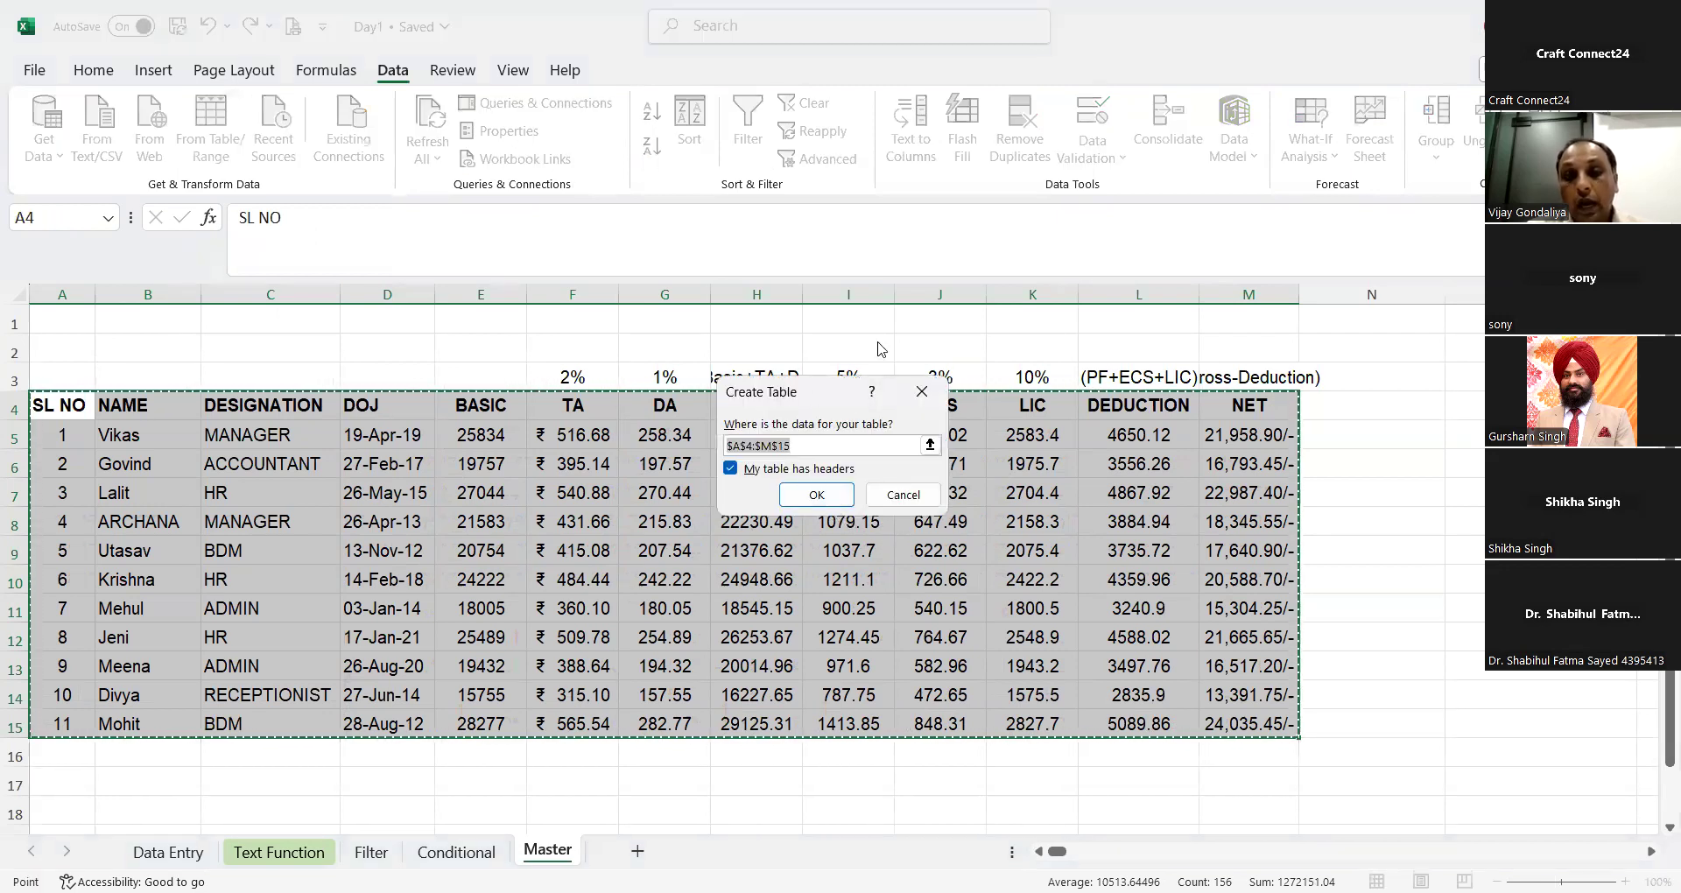
left_click_drag(819, 407, 878, 342)
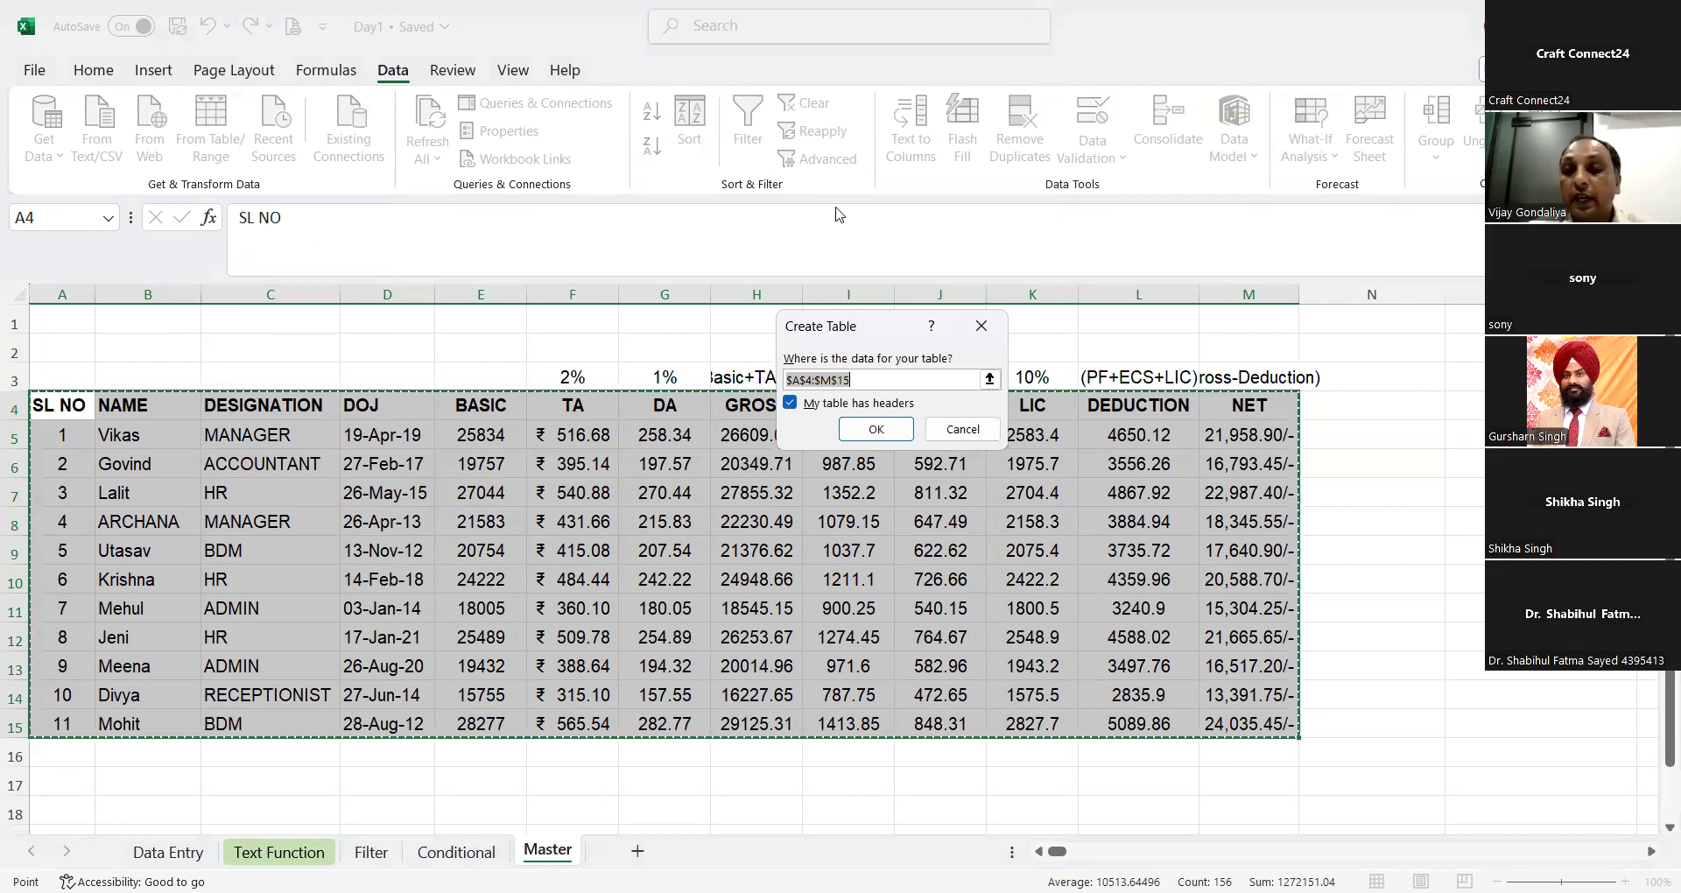
left_click_drag(863, 334, 840, 215)
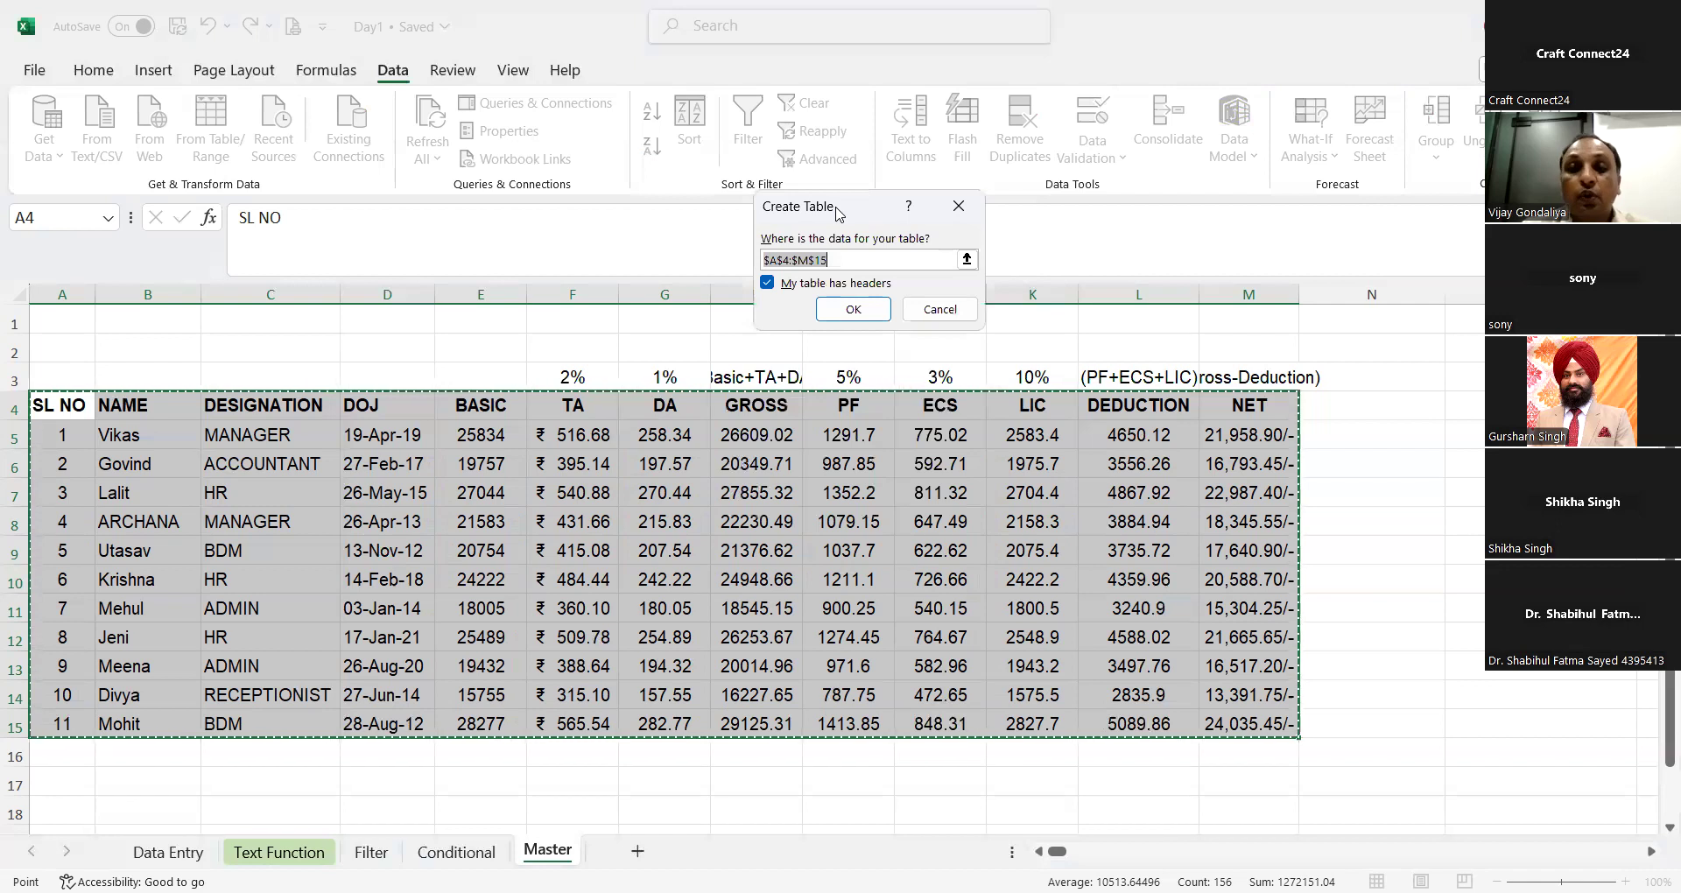
left_click(863, 317)
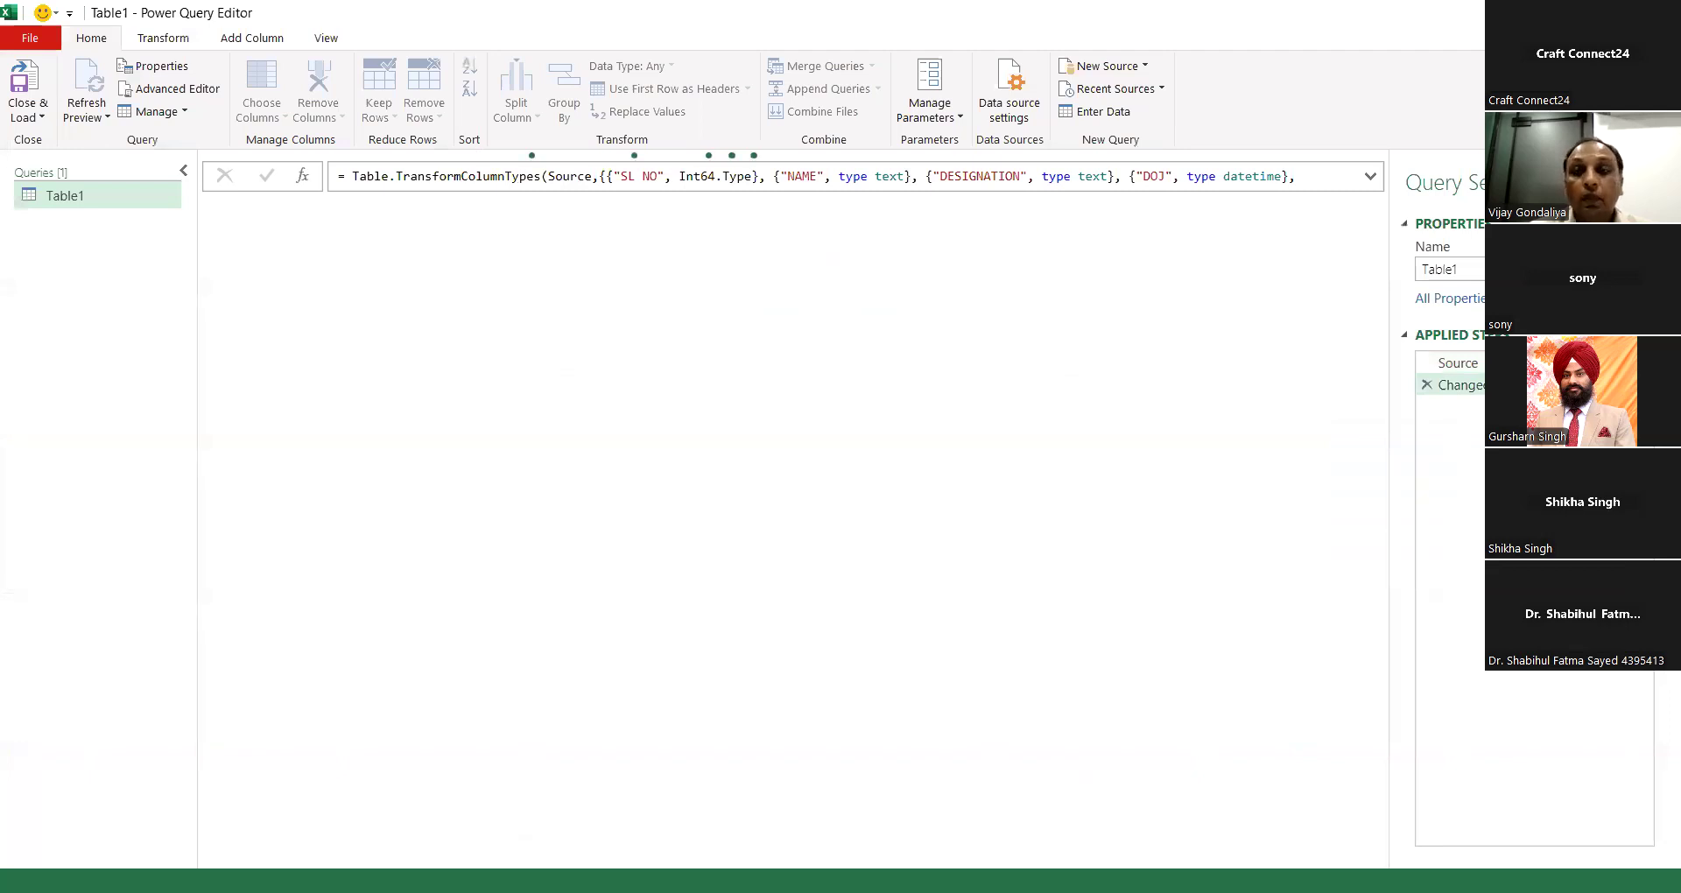
left_click(1660, 12)
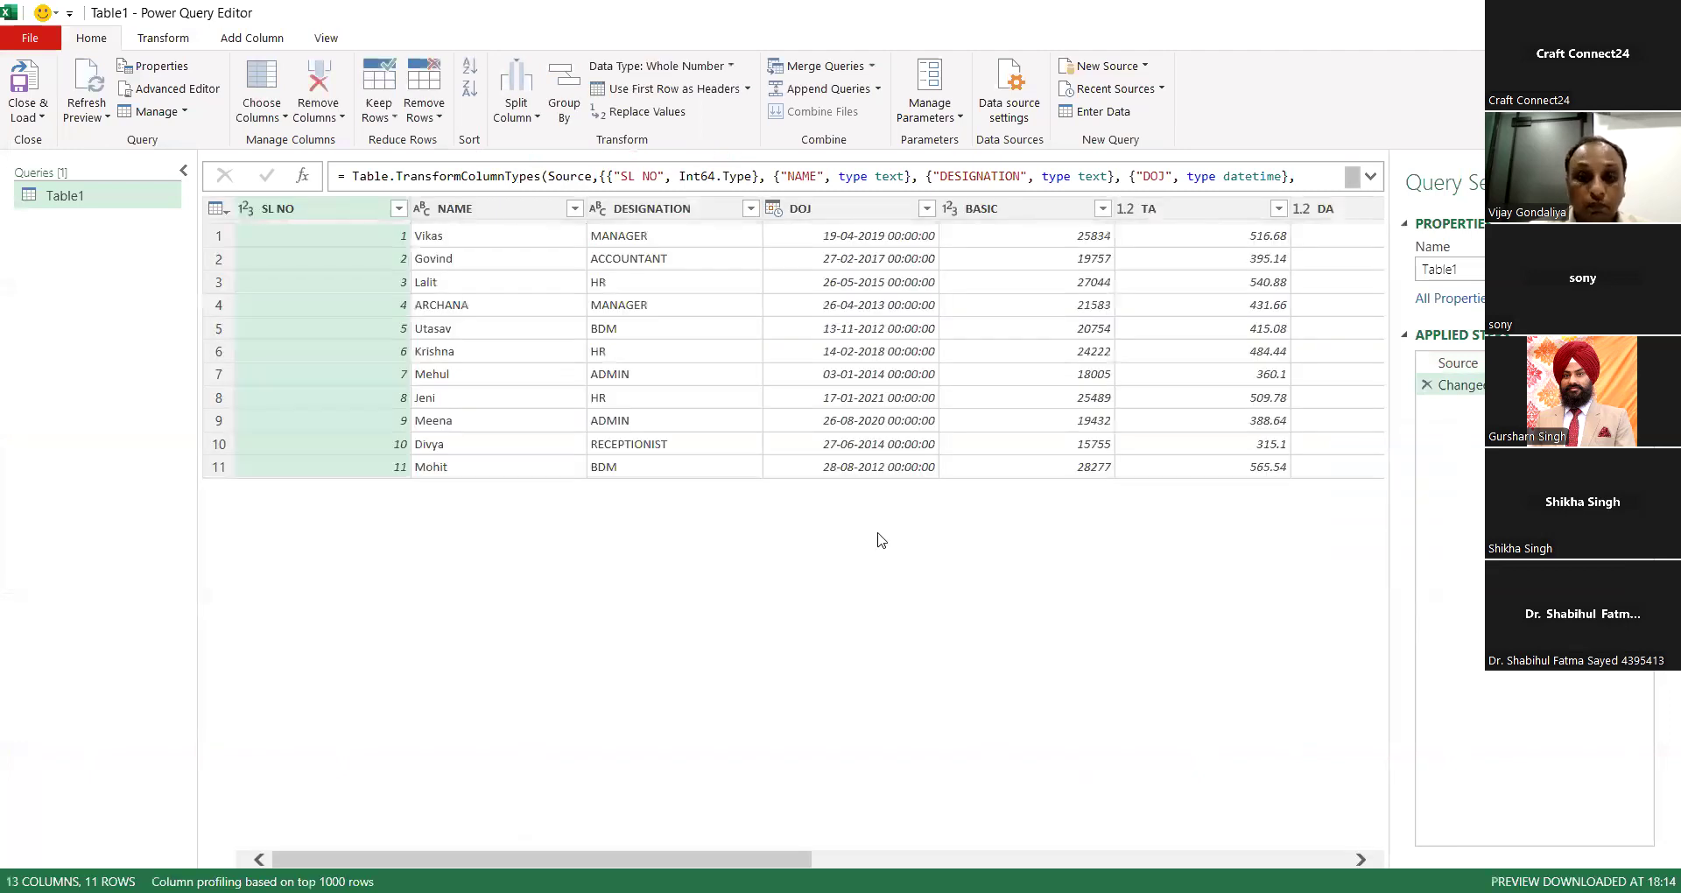
left_click(864, 493)
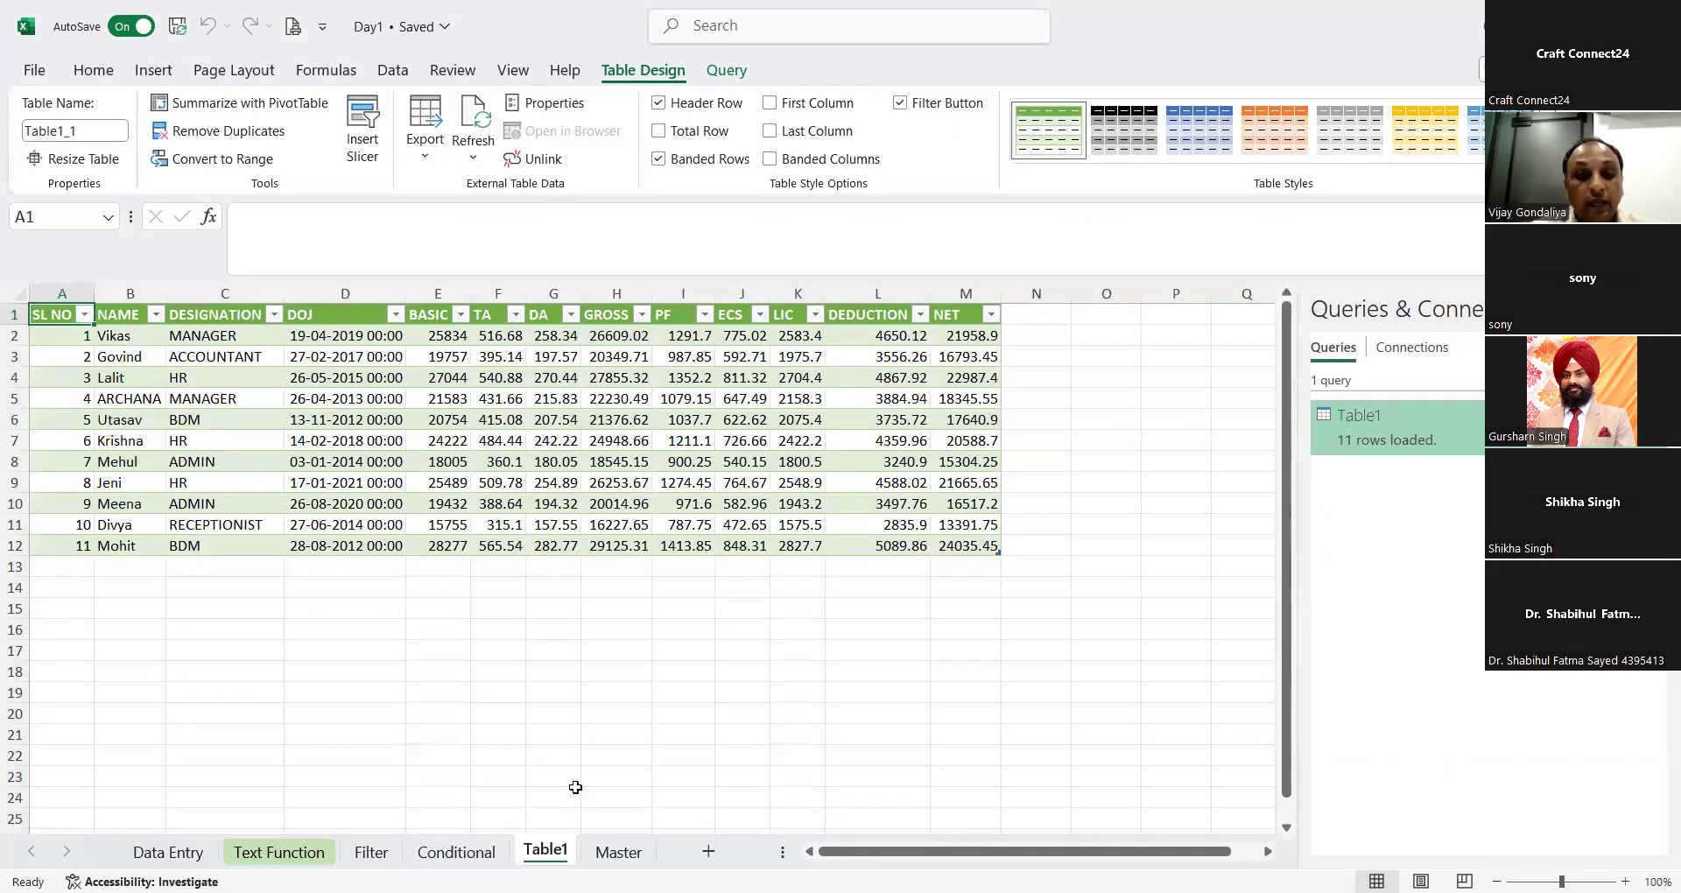
Step: Return to the Master sheet, close the Queries & Connections pane and select cell G16 below the DA column
left_click(601, 834)
left_click(612, 852)
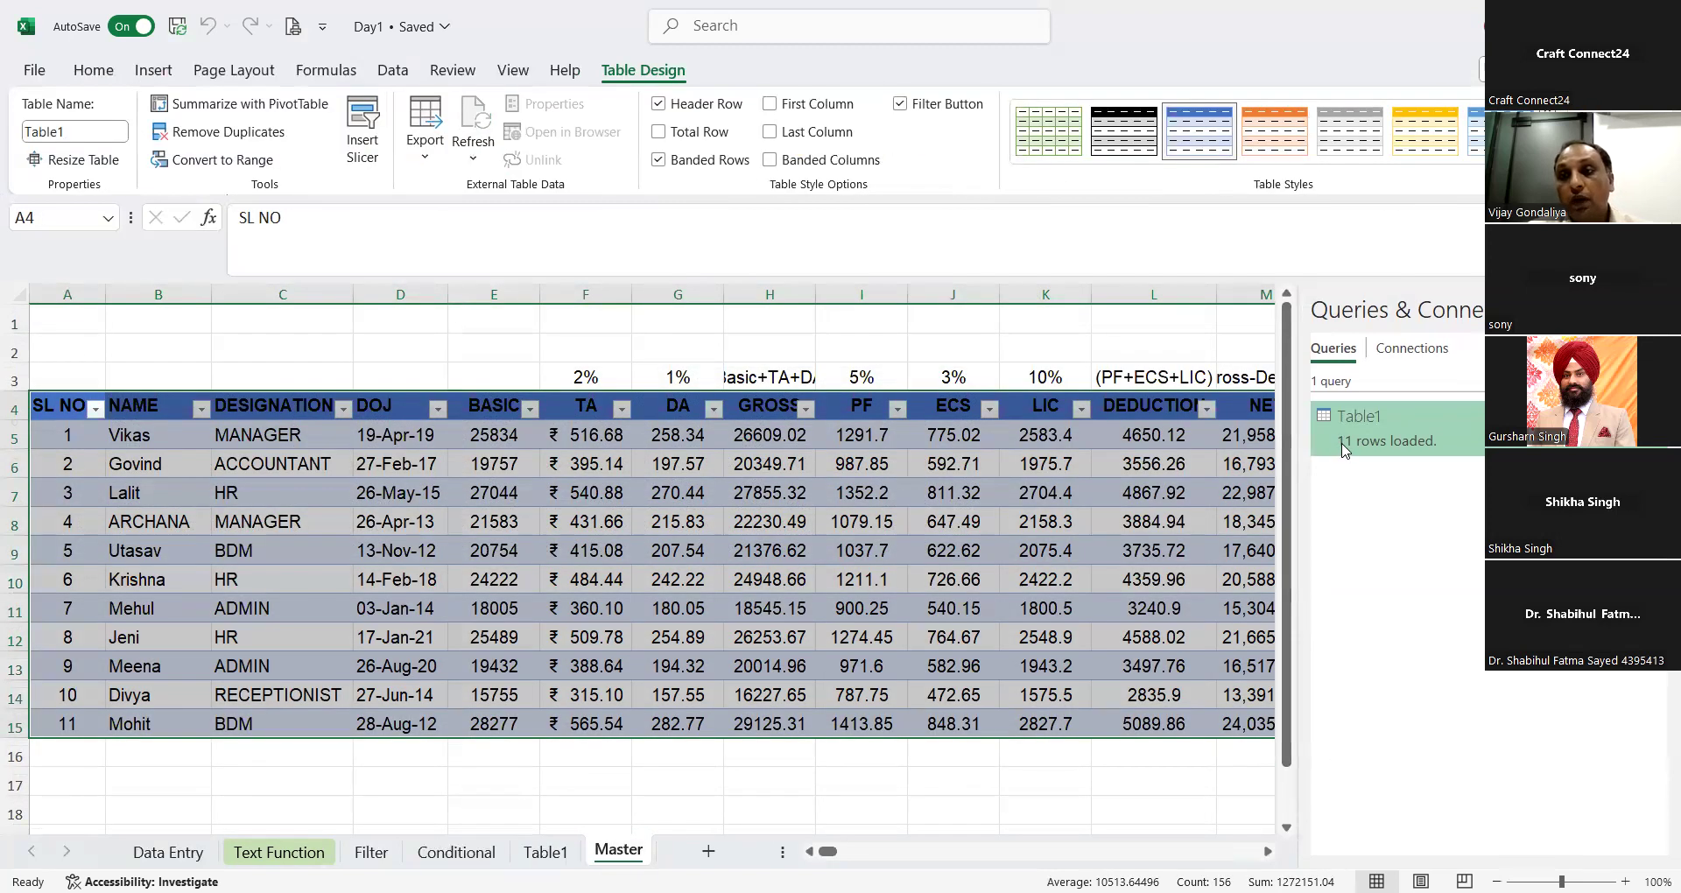
left_click(1652, 310)
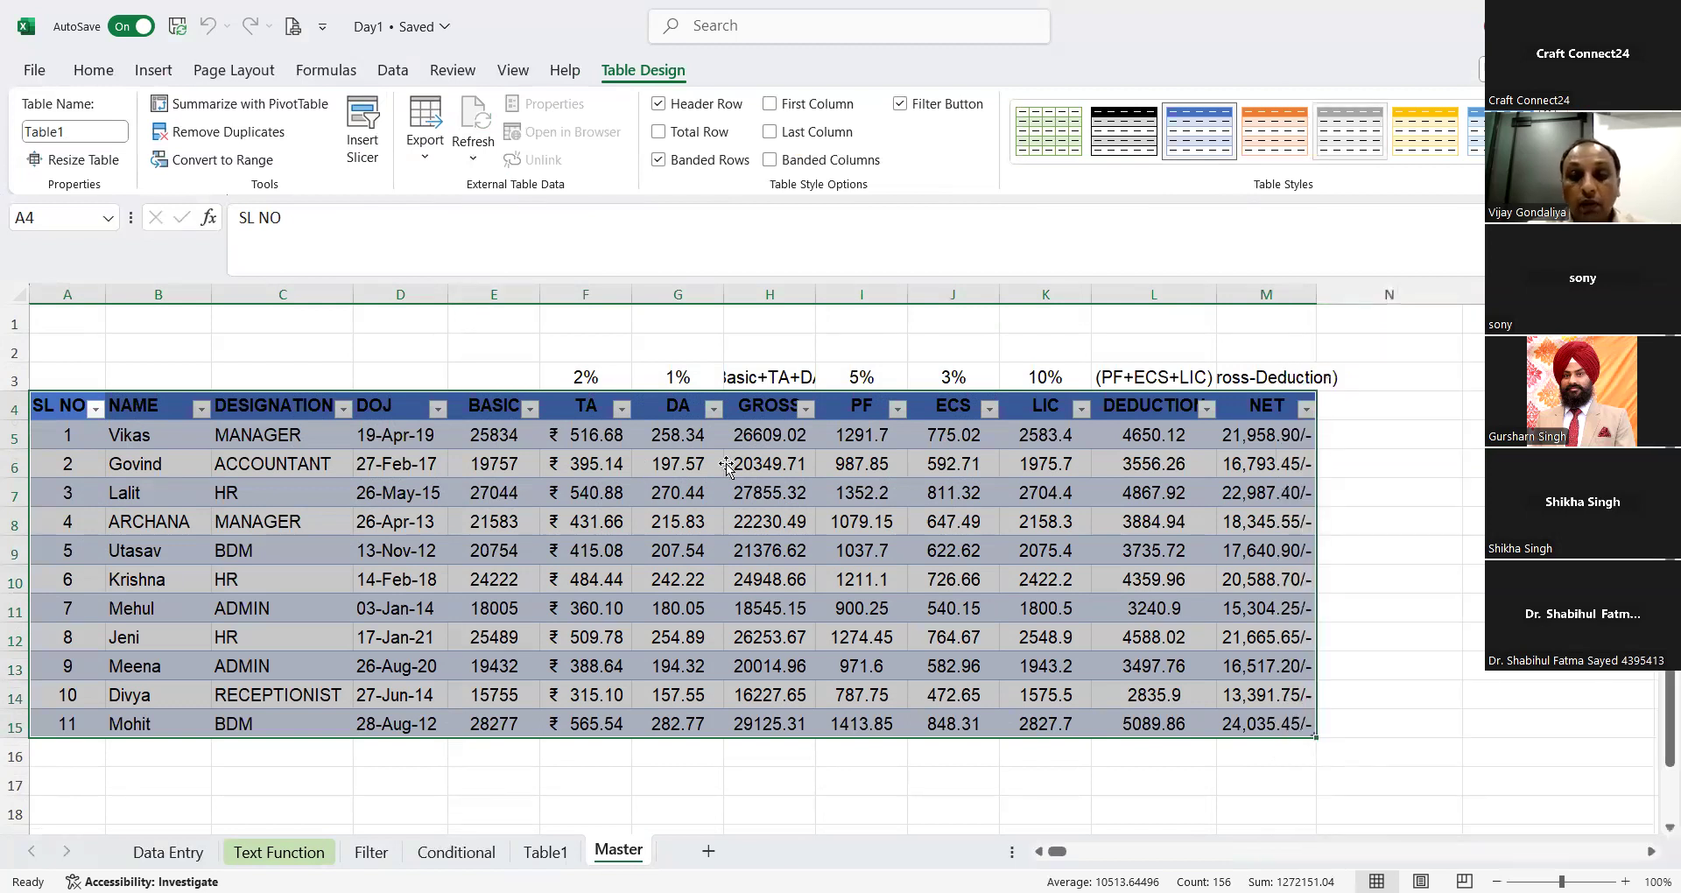
left_click(703, 743)
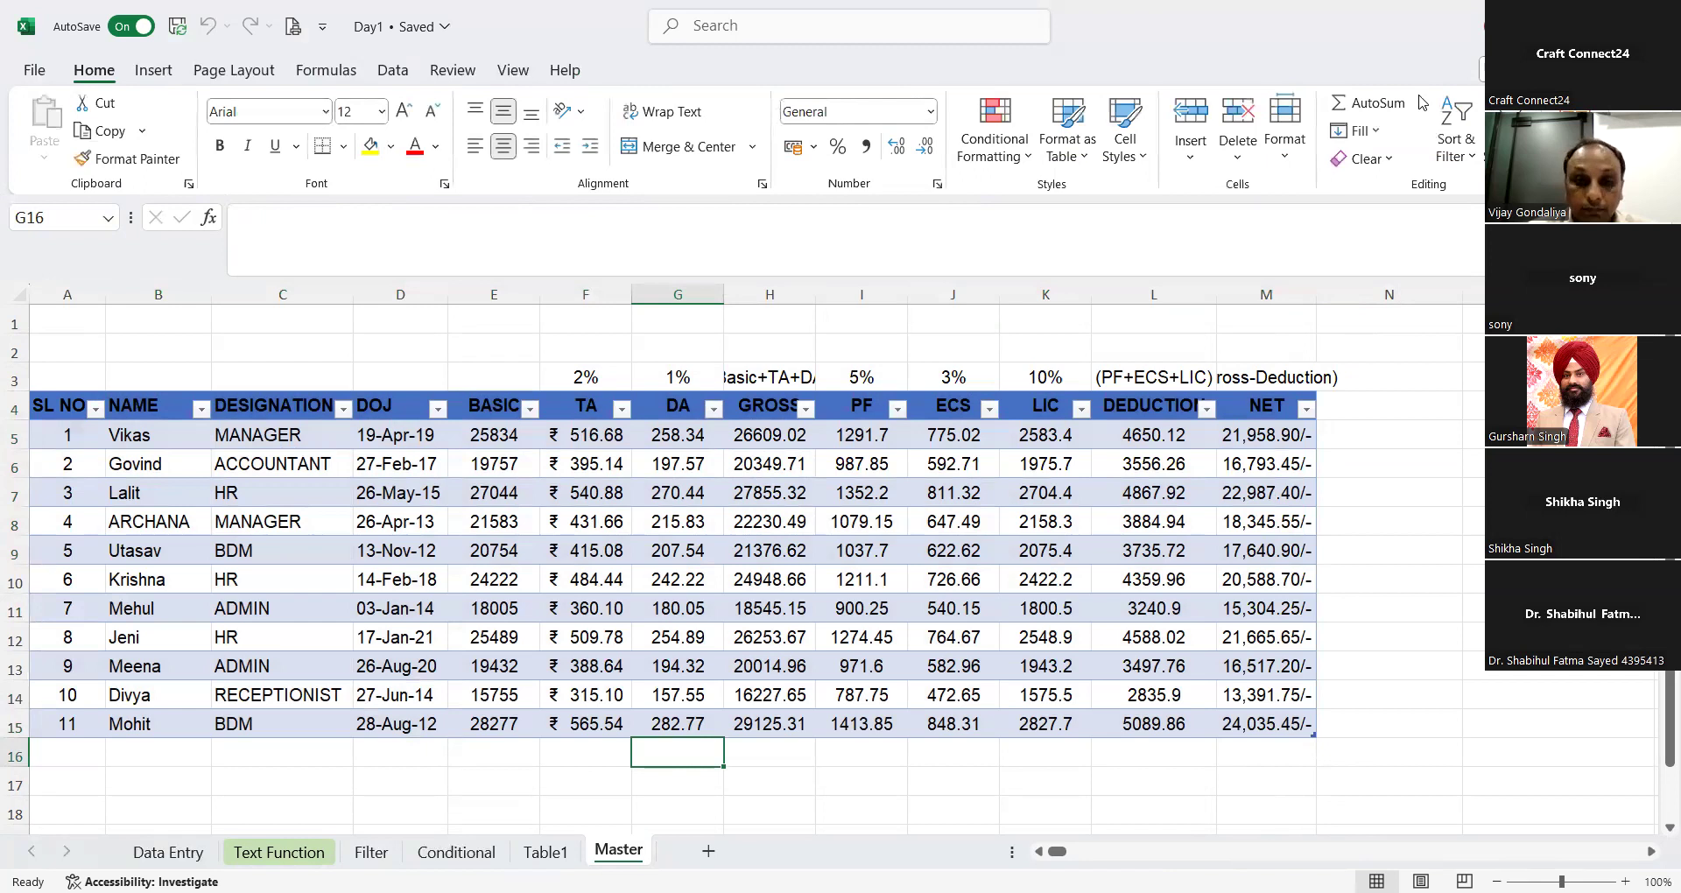
left_click(682, 757)
Step: Examine the DA column's filter options and compare the Master table with the loaded Table1 sheet
left_click(713, 409)
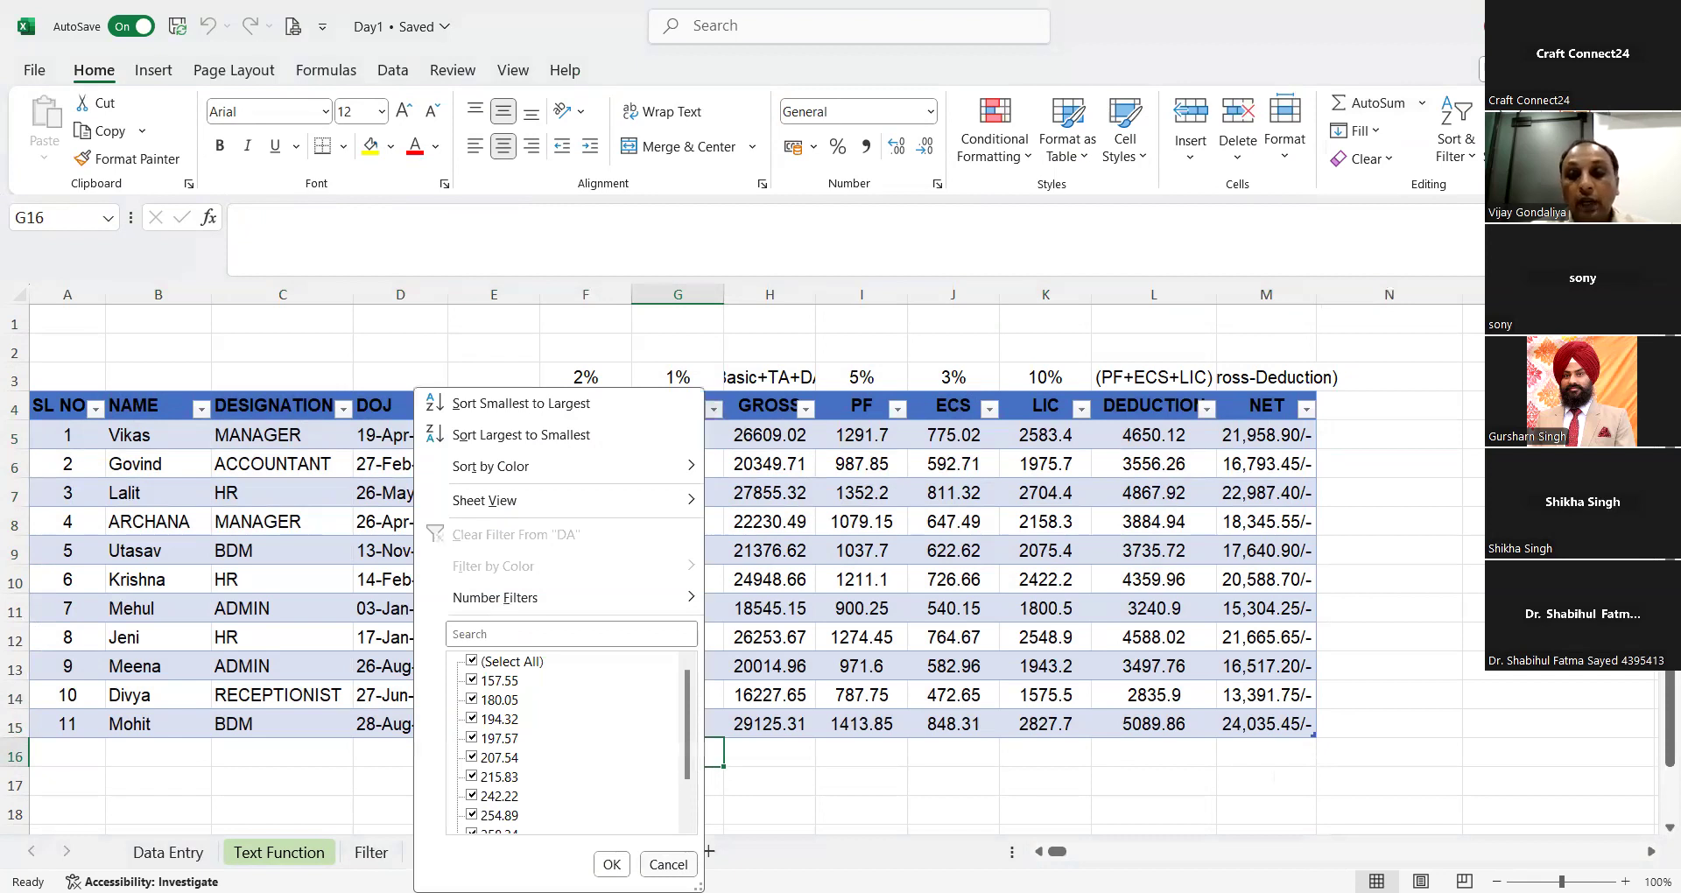
key("Escape")
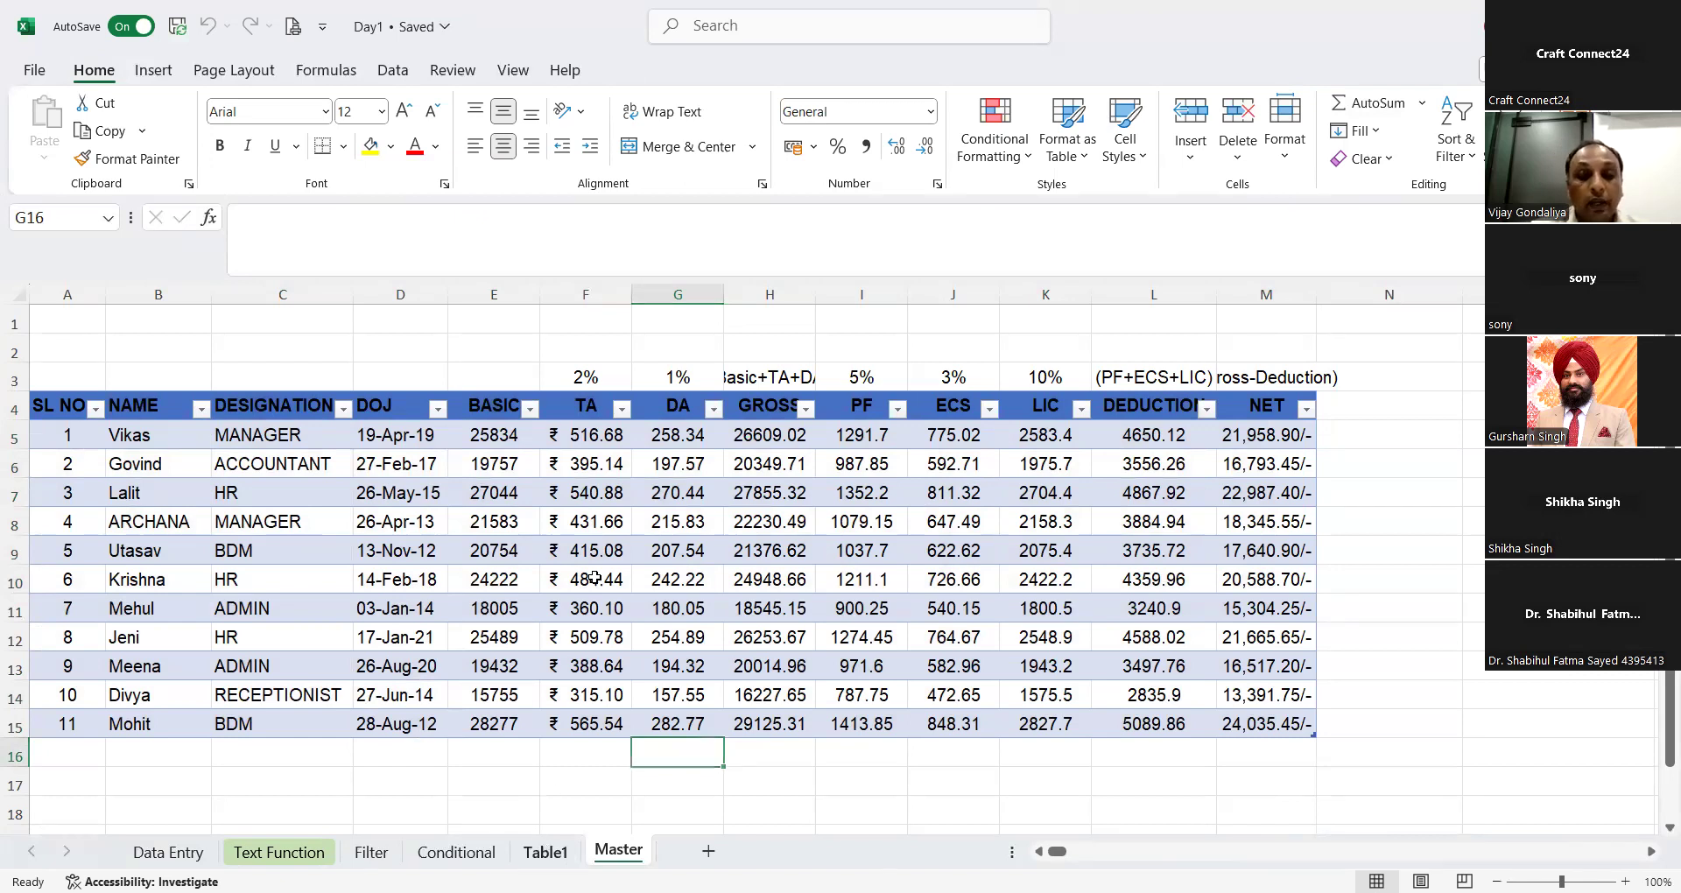
key("ctrl+Page_Up")
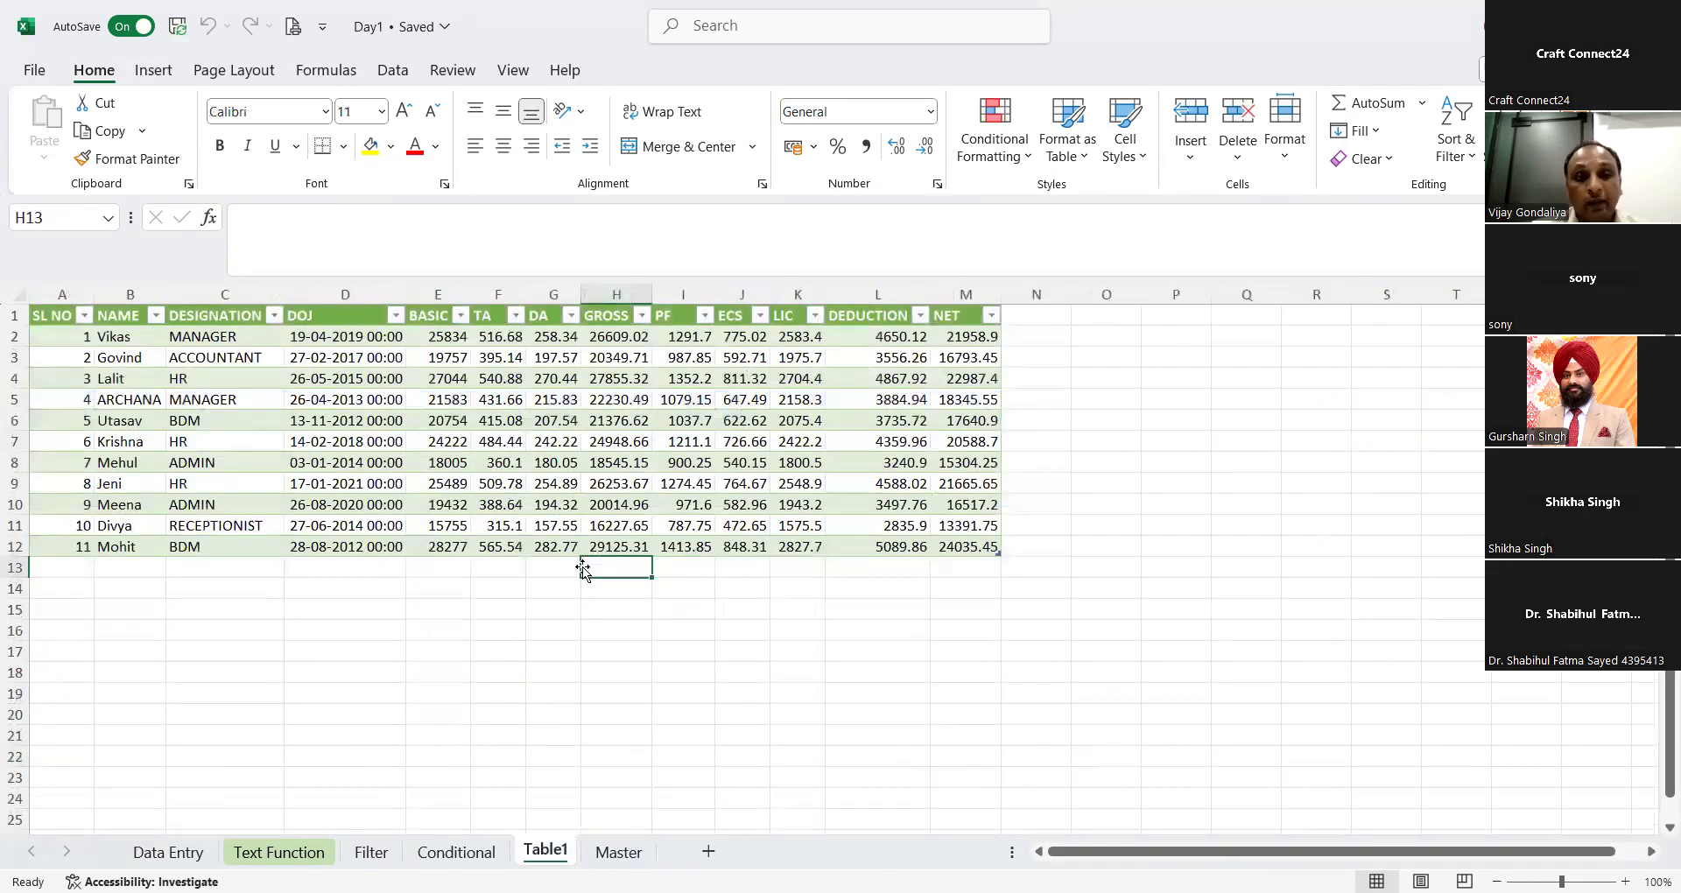
left_click(622, 852)
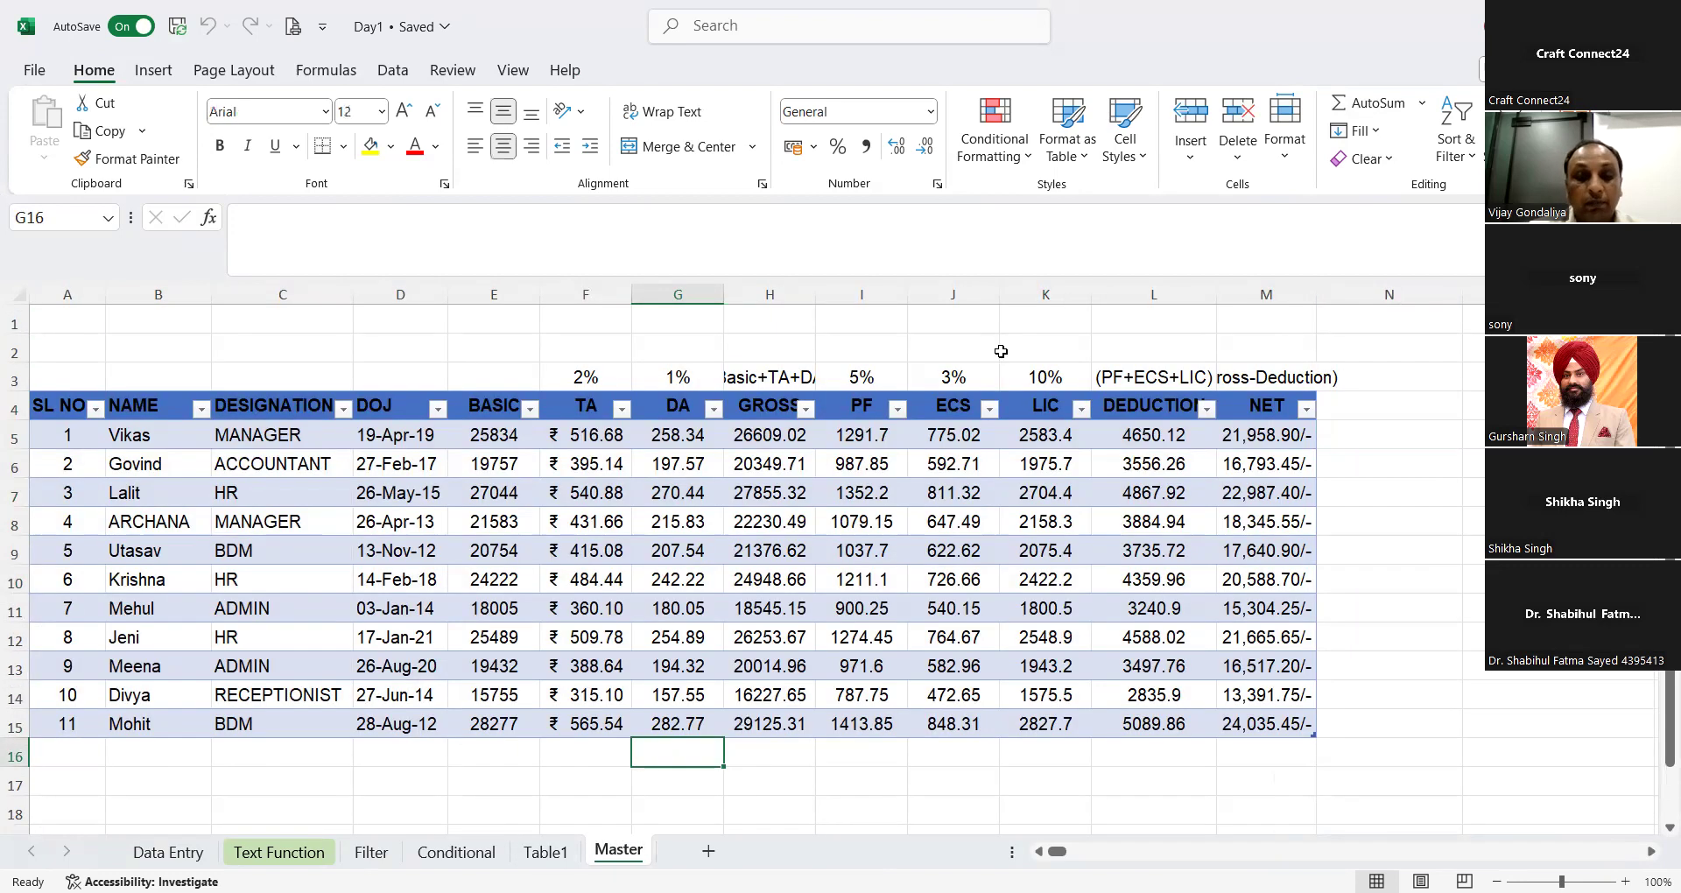
Step: Try an AutoSum total for the DA column in G16, undo it and select H16 below the GROSS column
left_click(1377, 99)
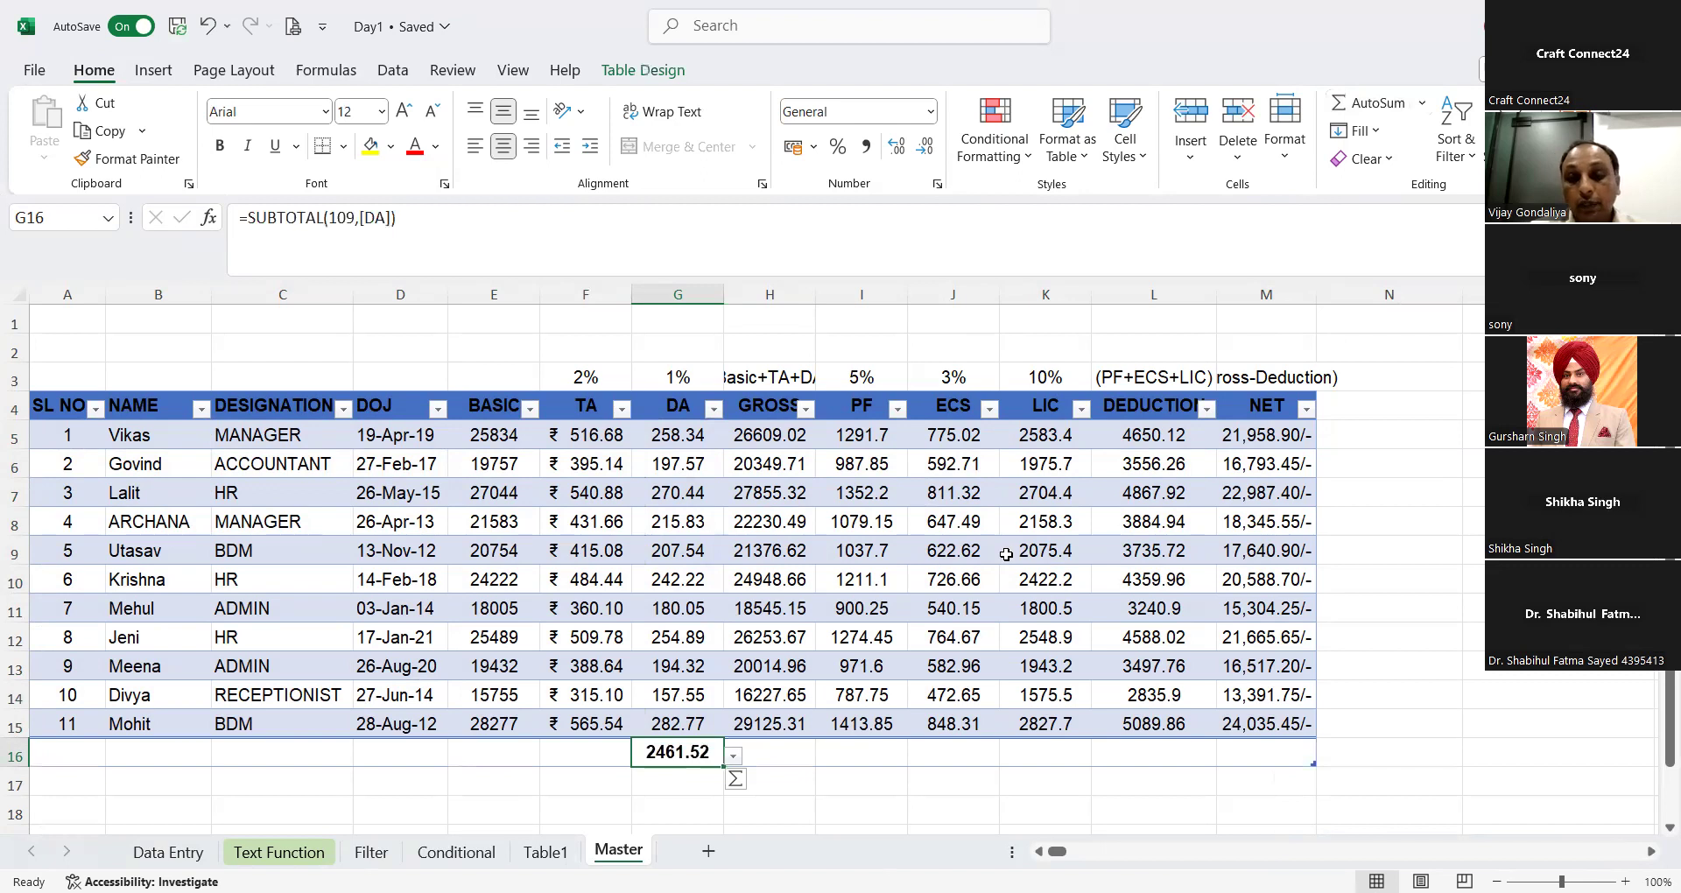
key("ctrl+z")
key("ctrl+z")
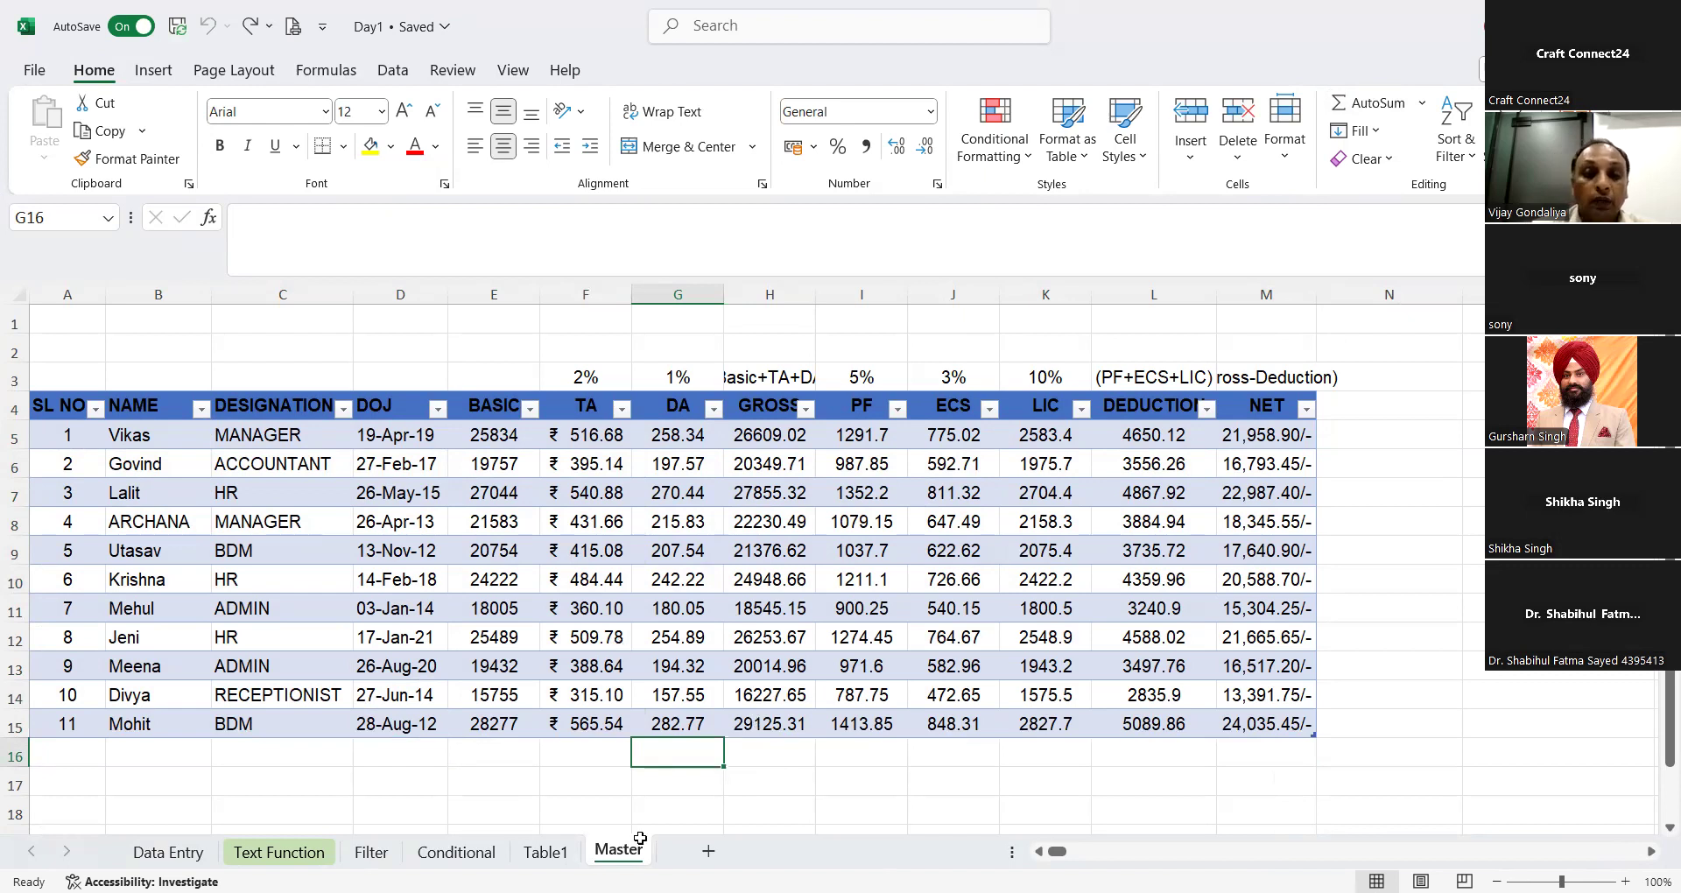
left_click(765, 767)
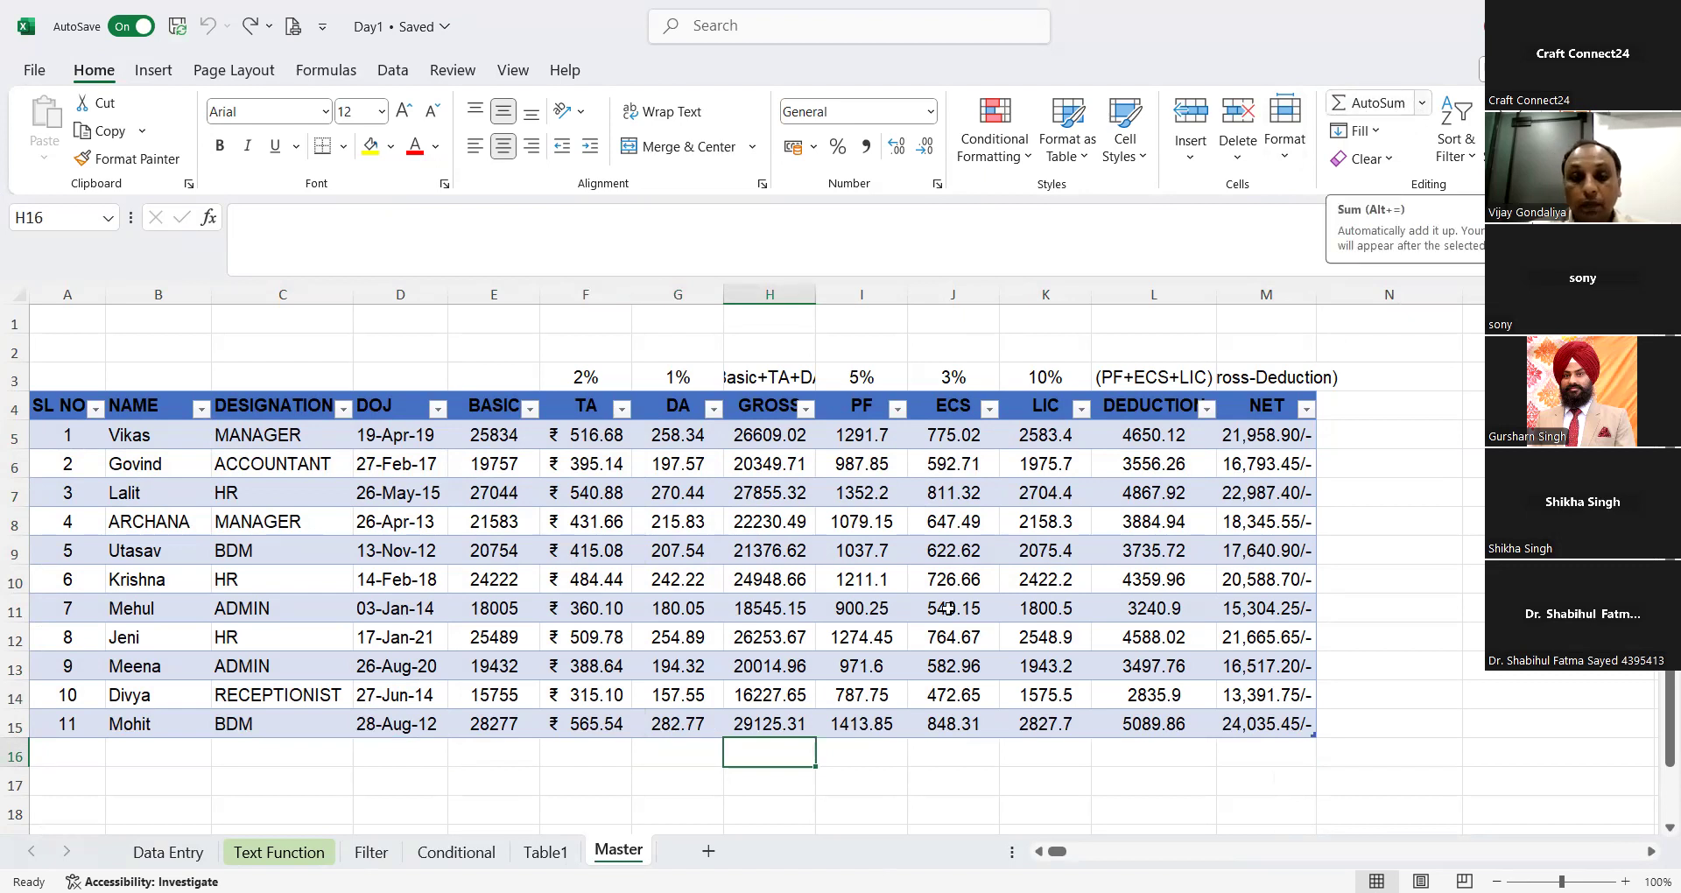
Step: Add an AutoSum total below the GROSS column in H16, trying Average, Max and Min and ending on Average
key("alt+equal")
left_click(824, 757)
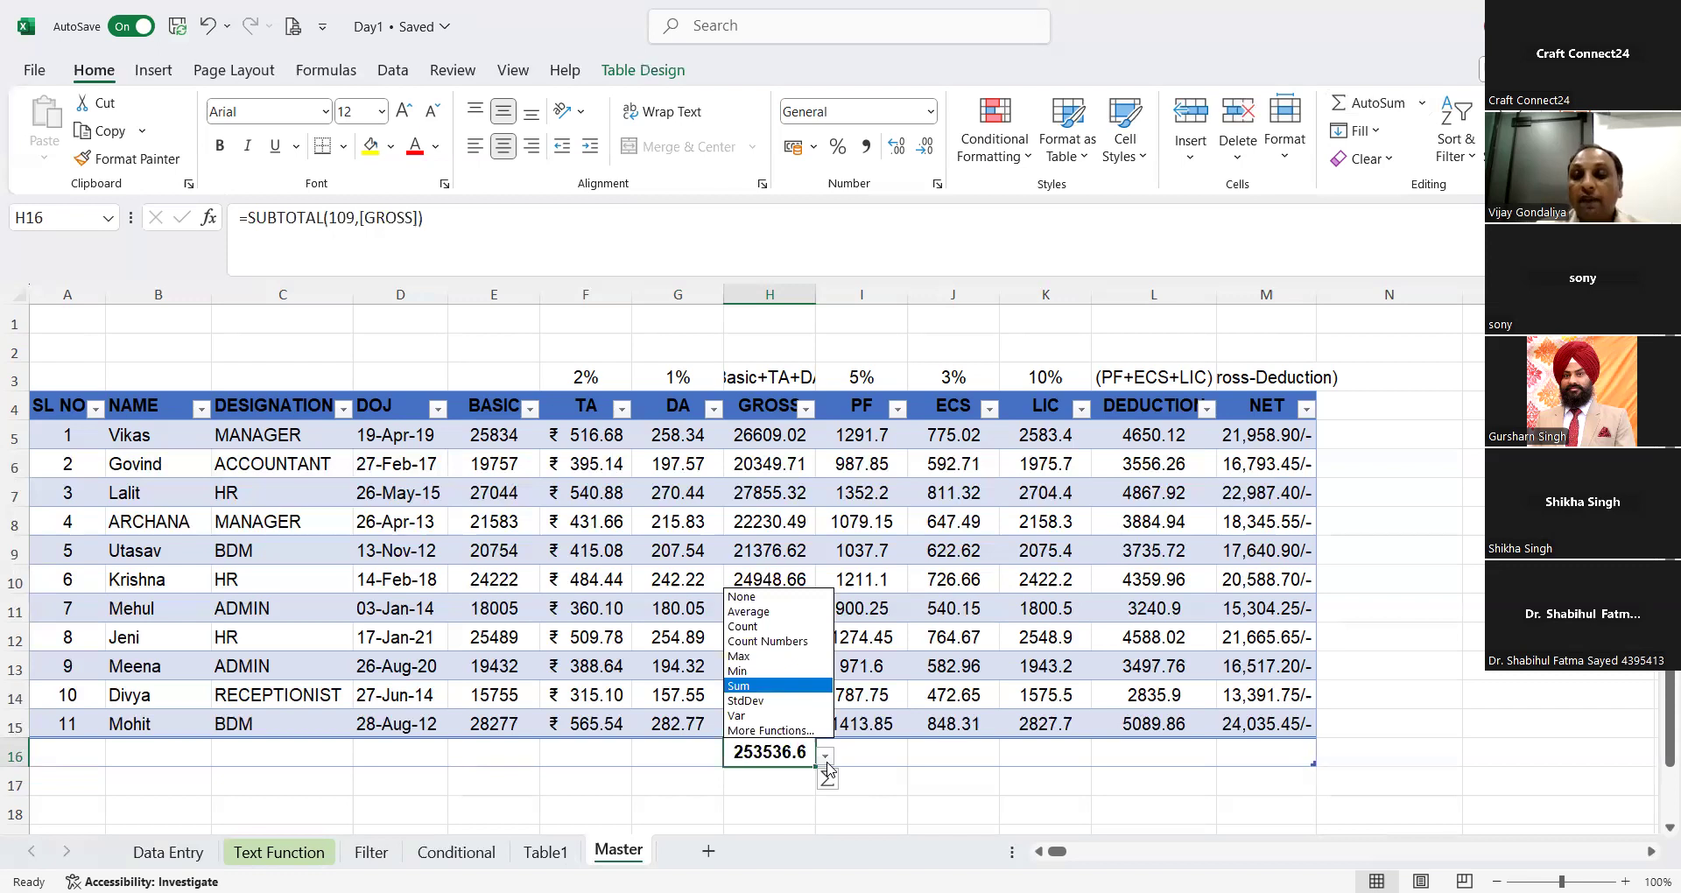
left_click(769, 612)
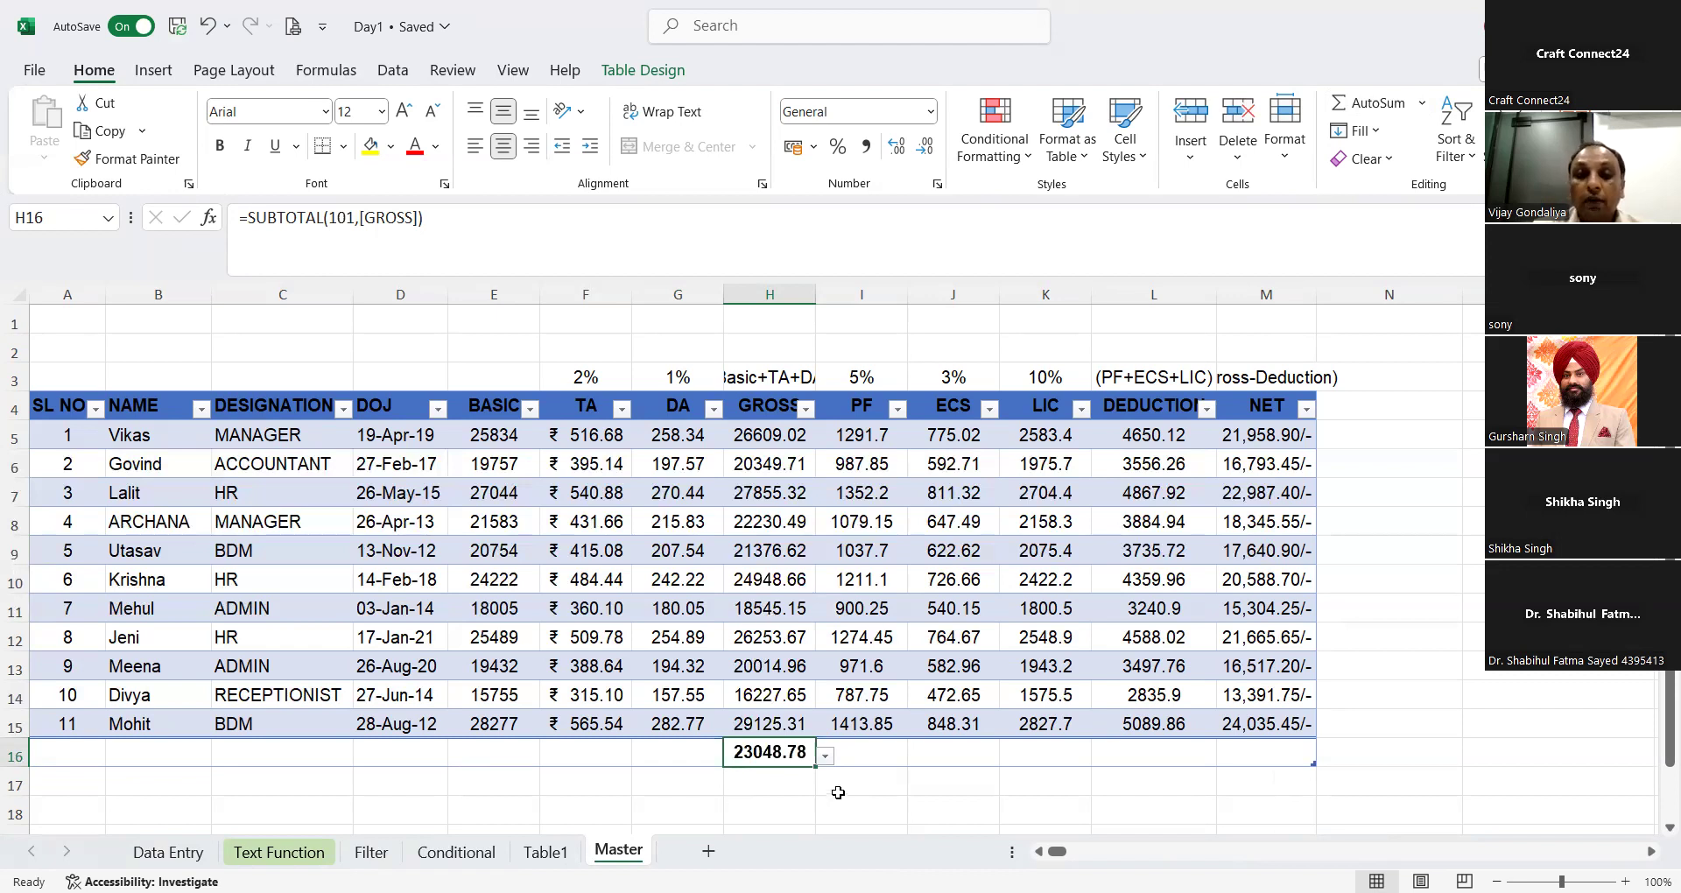
left_click(824, 758)
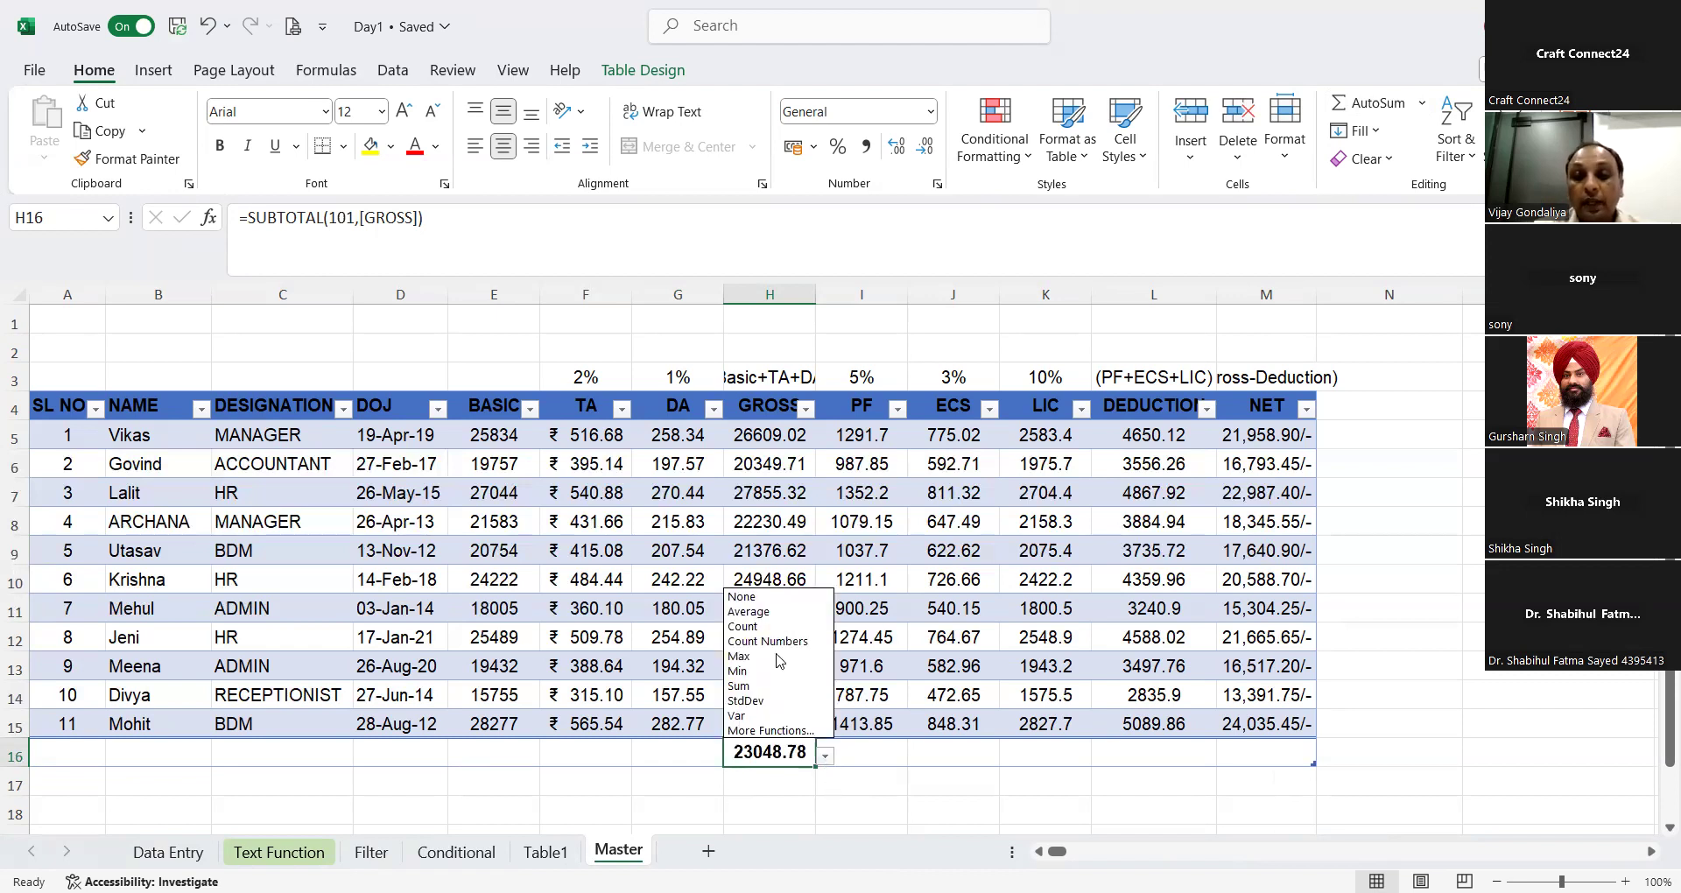
left_click(778, 658)
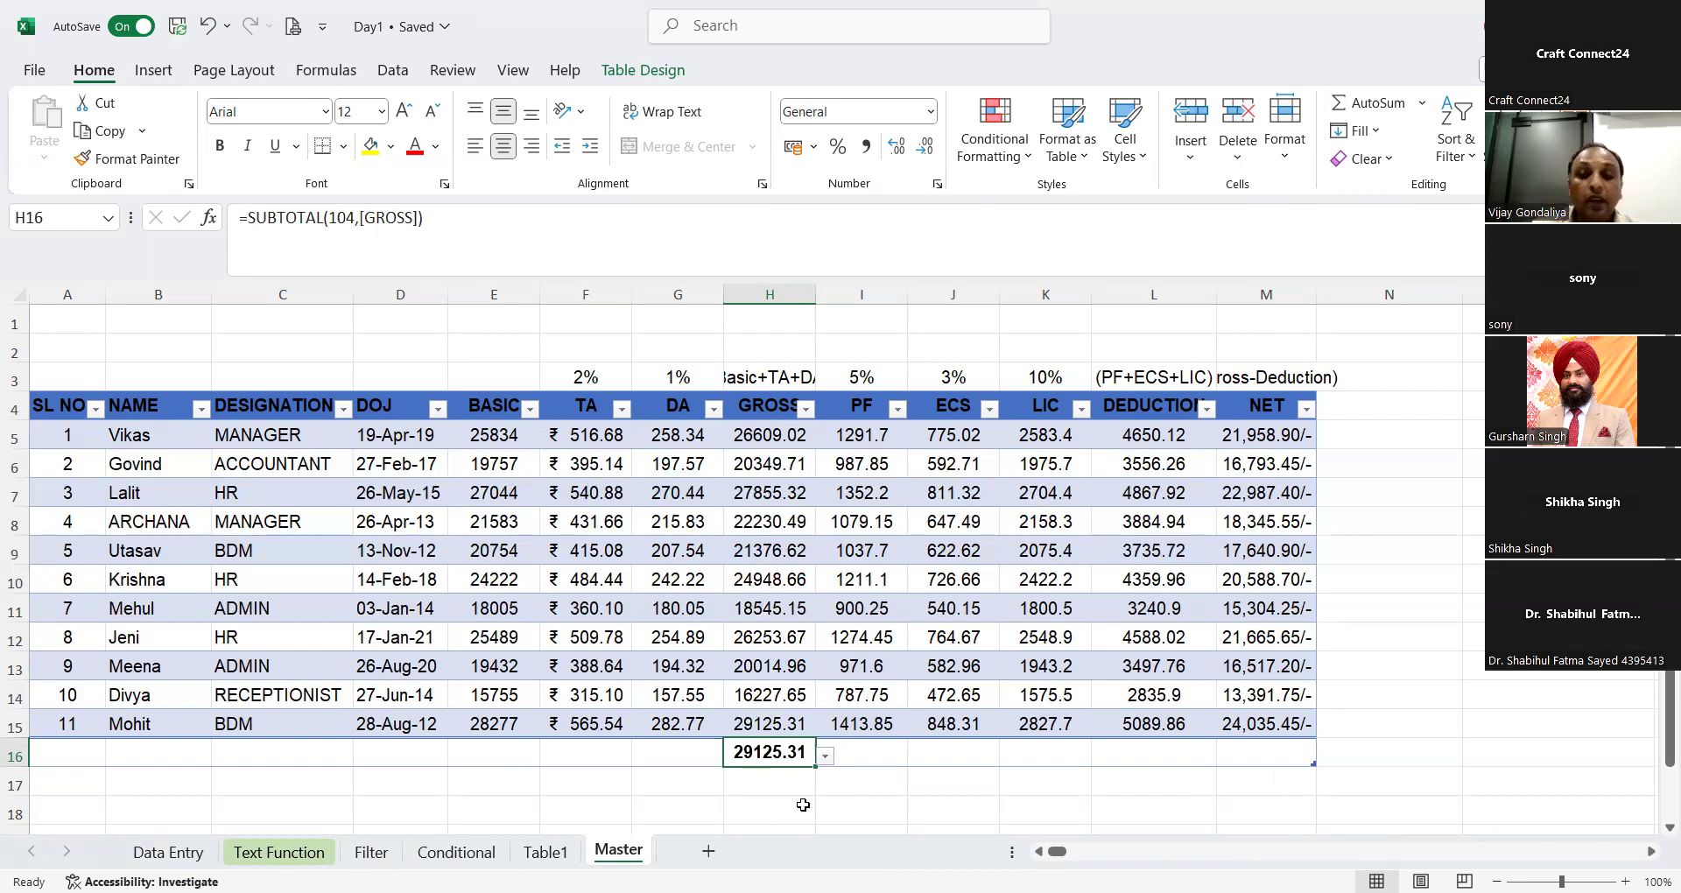
left_click(825, 756)
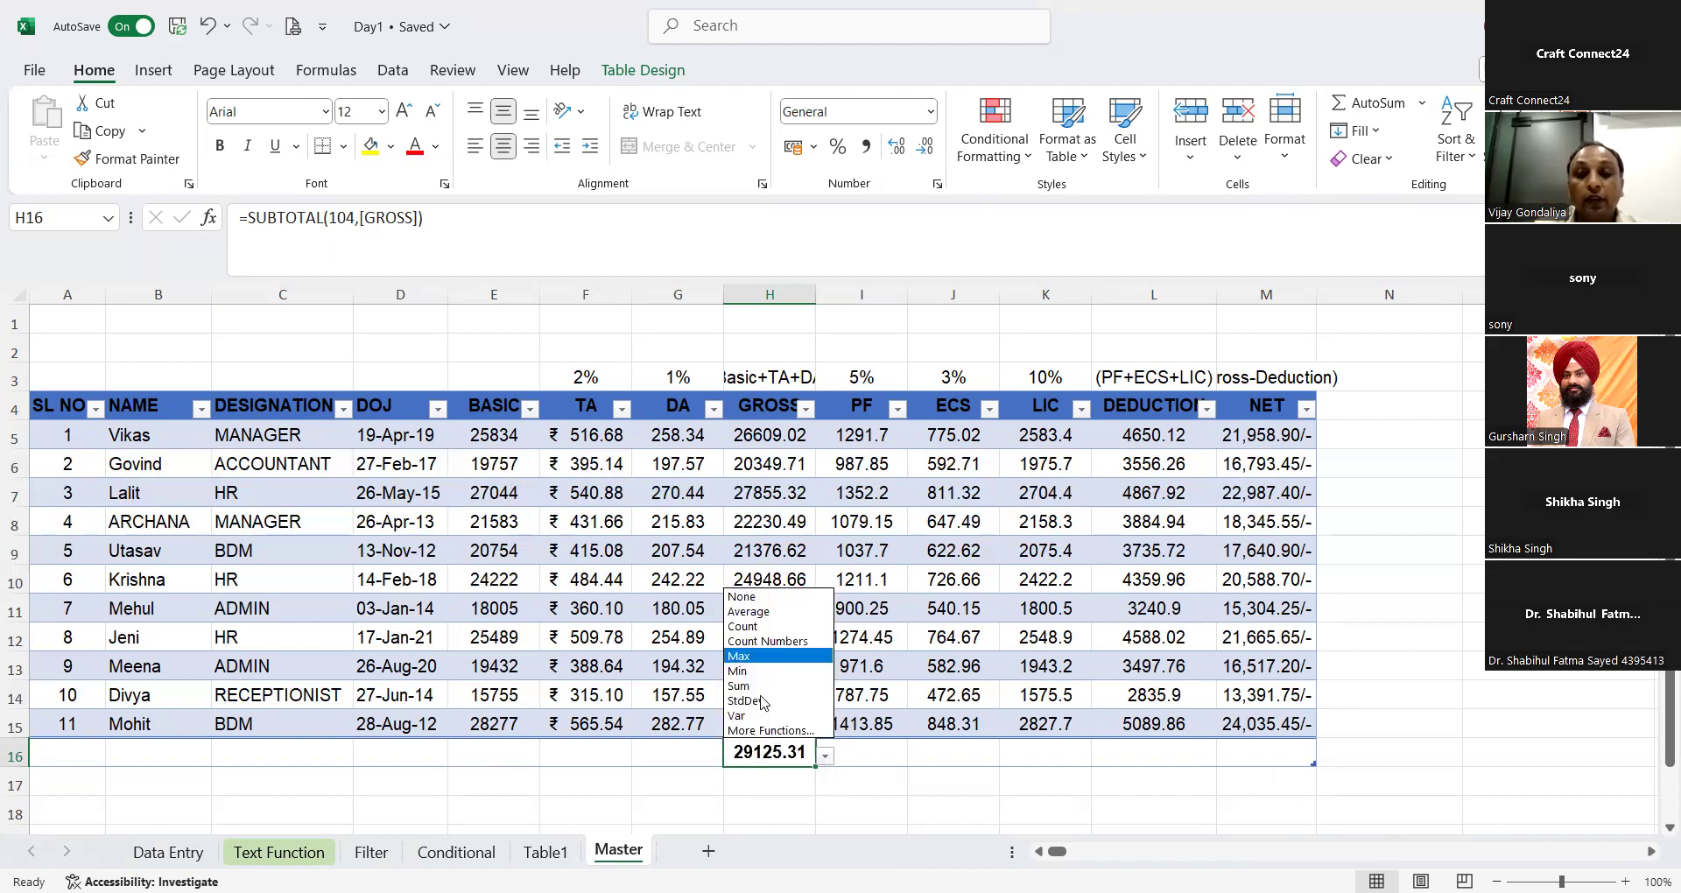
left_click(757, 672)
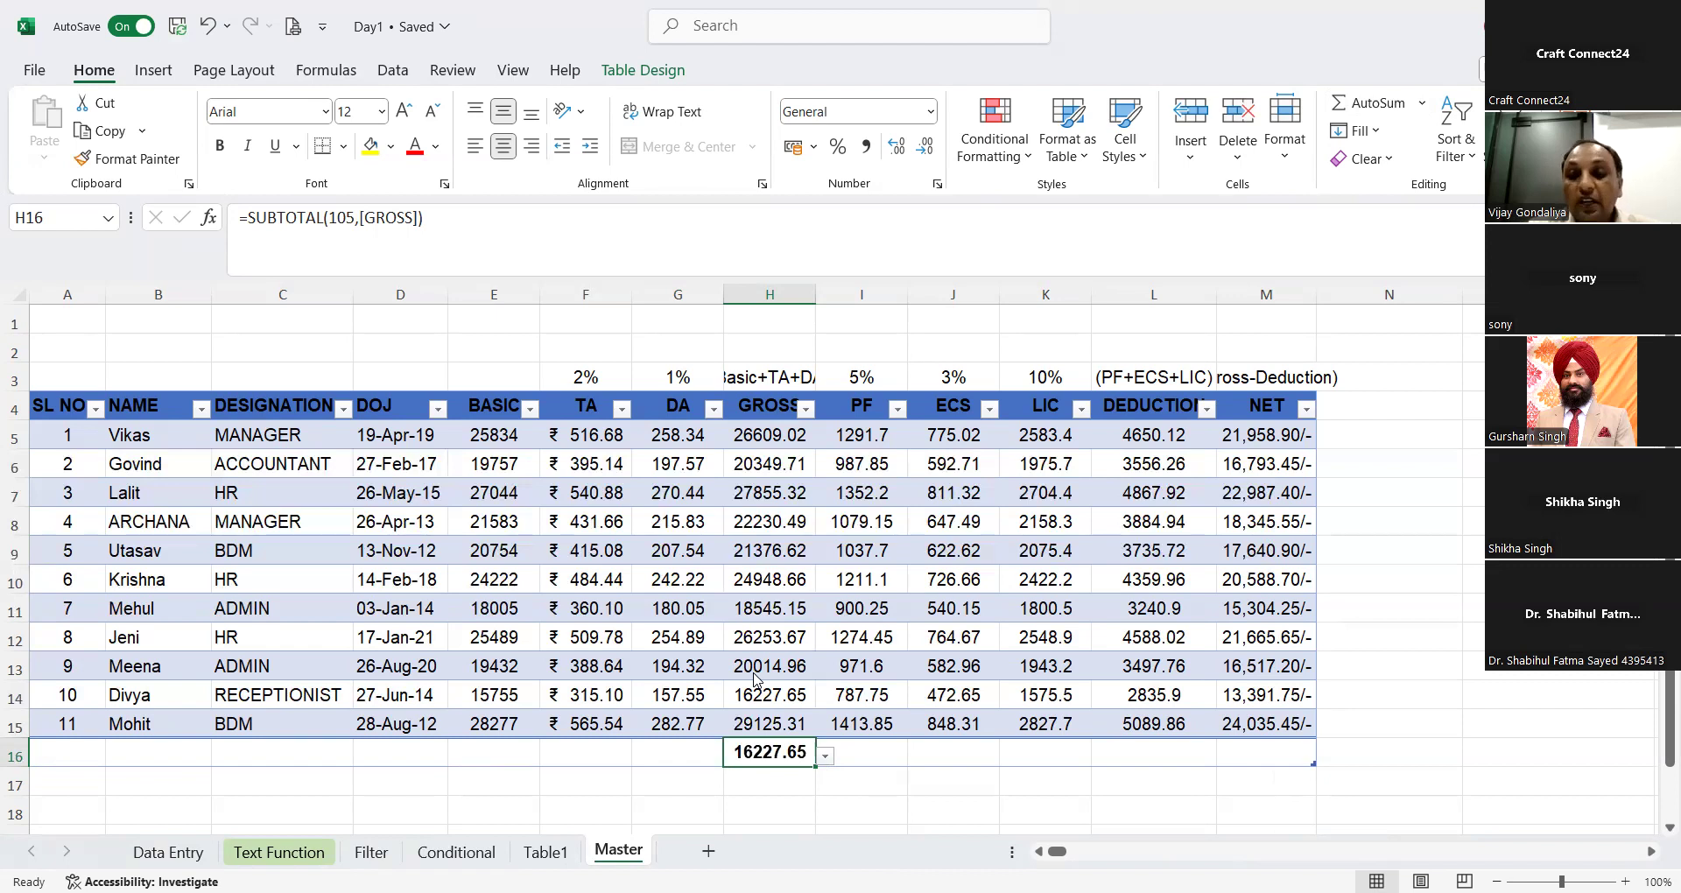
left_click(827, 758)
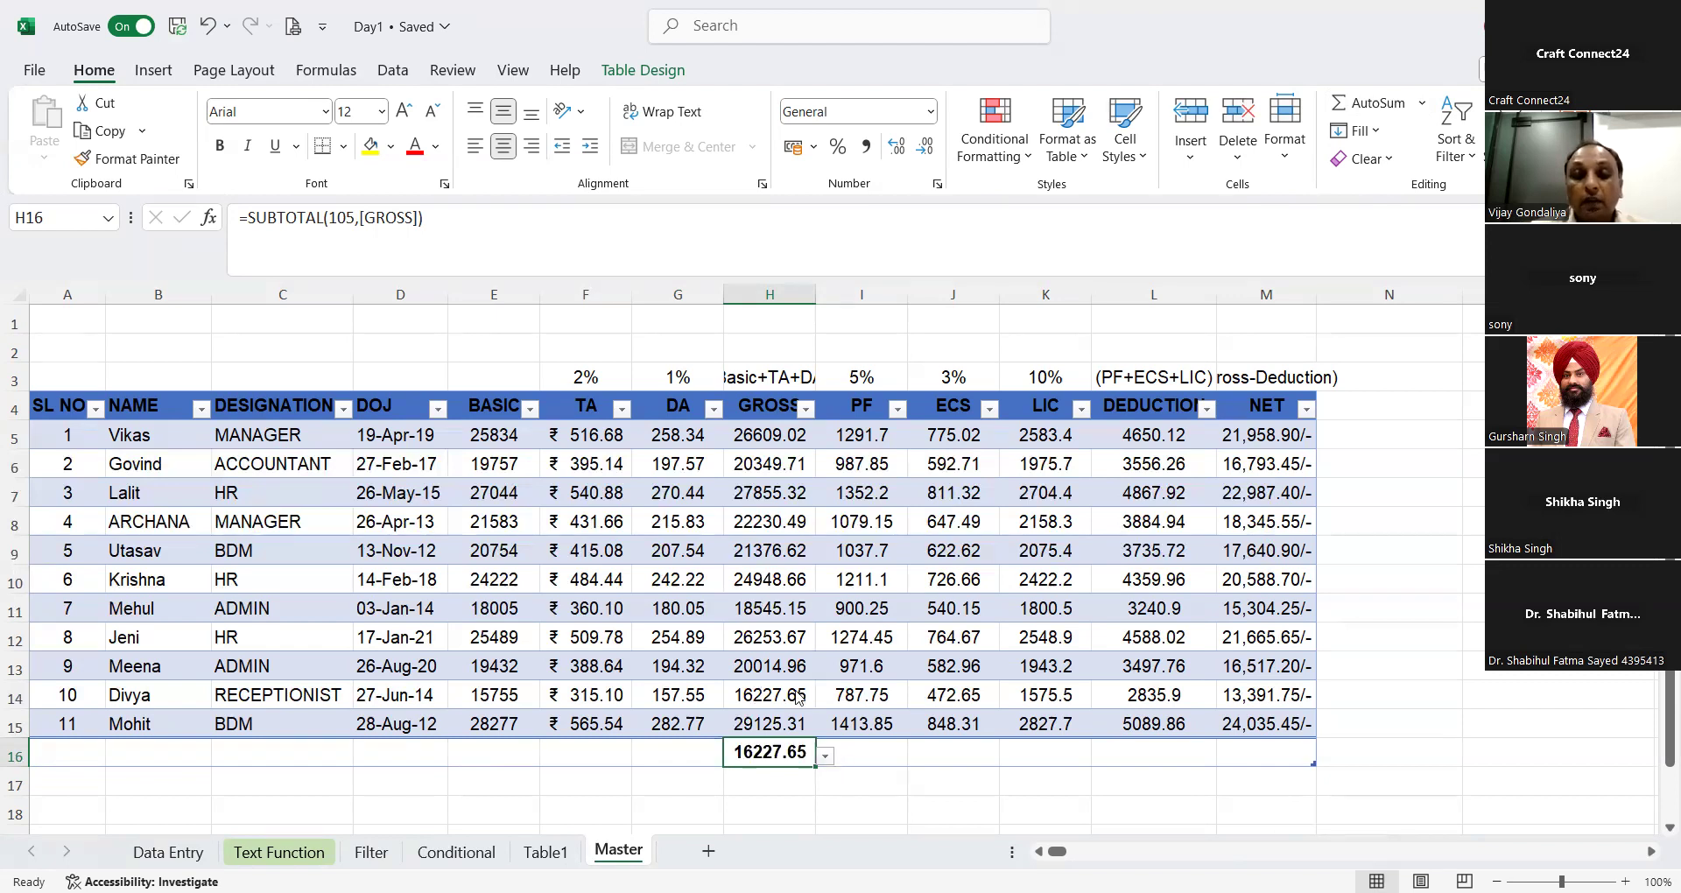
left_click(750, 611)
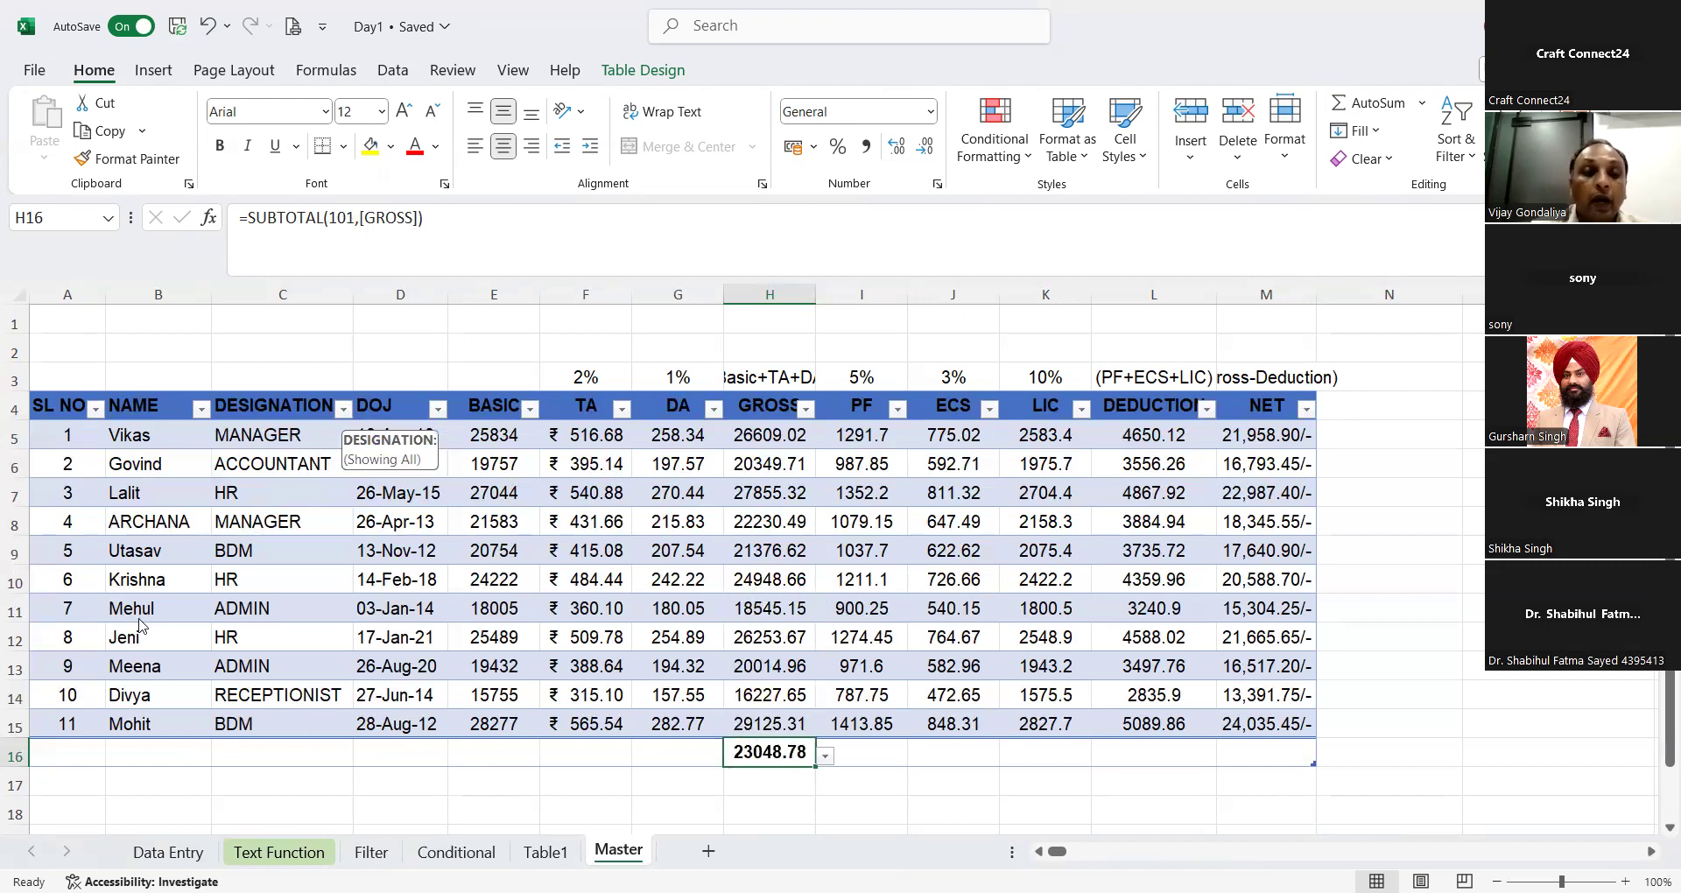
Step: Filter the DESIGNATION column to show only HR employees
left_click(147, 663)
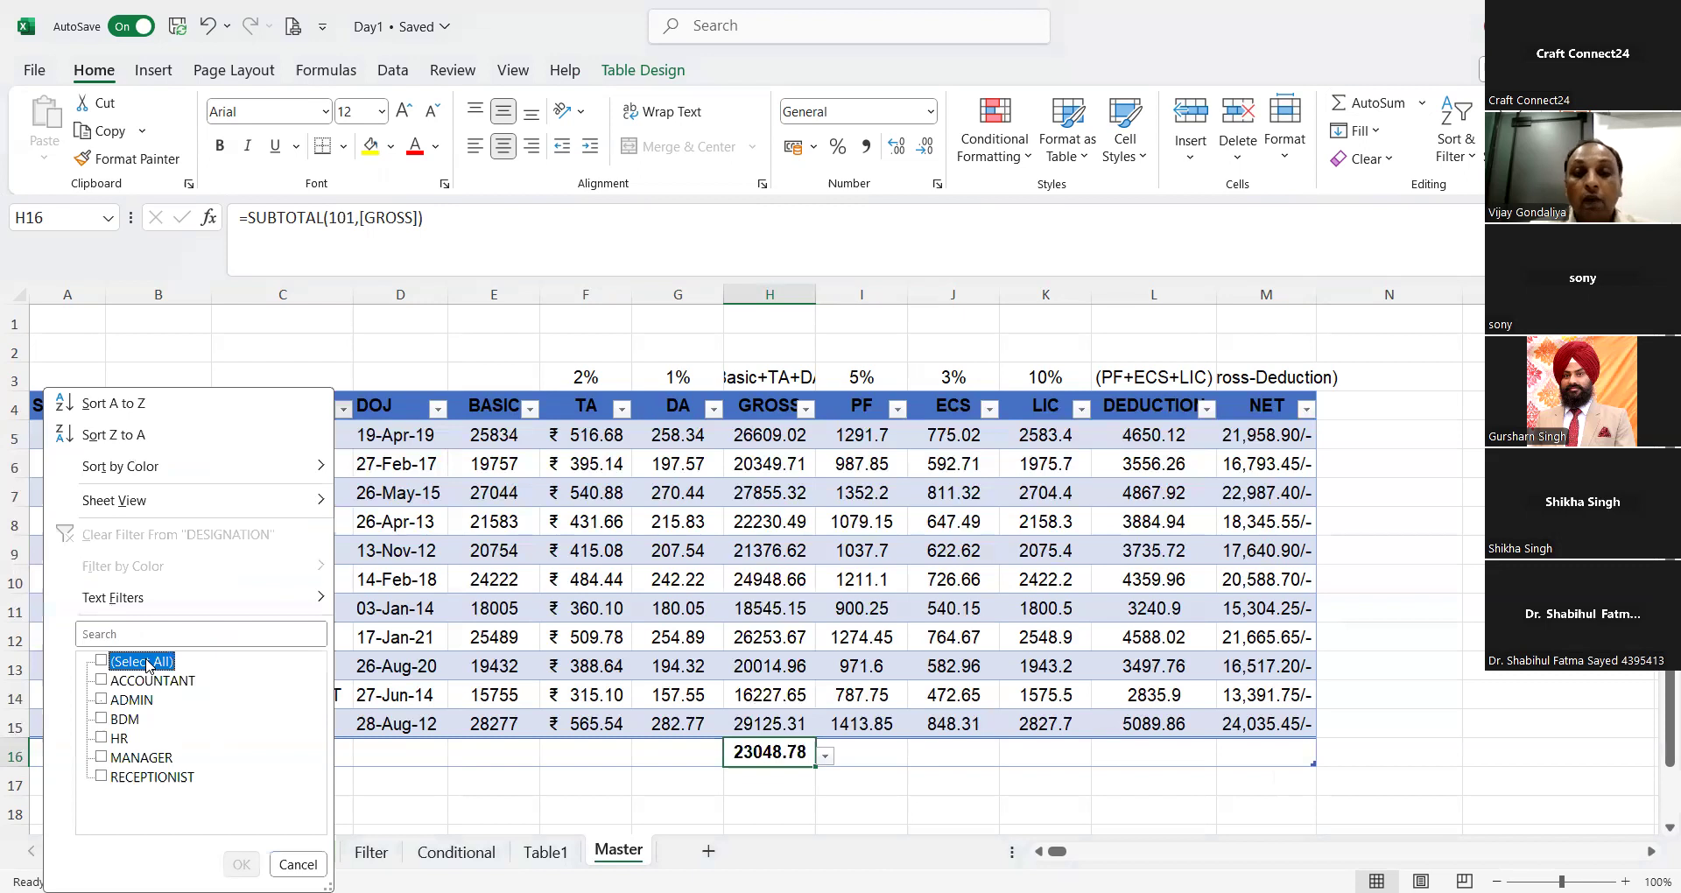
left_click(110, 741)
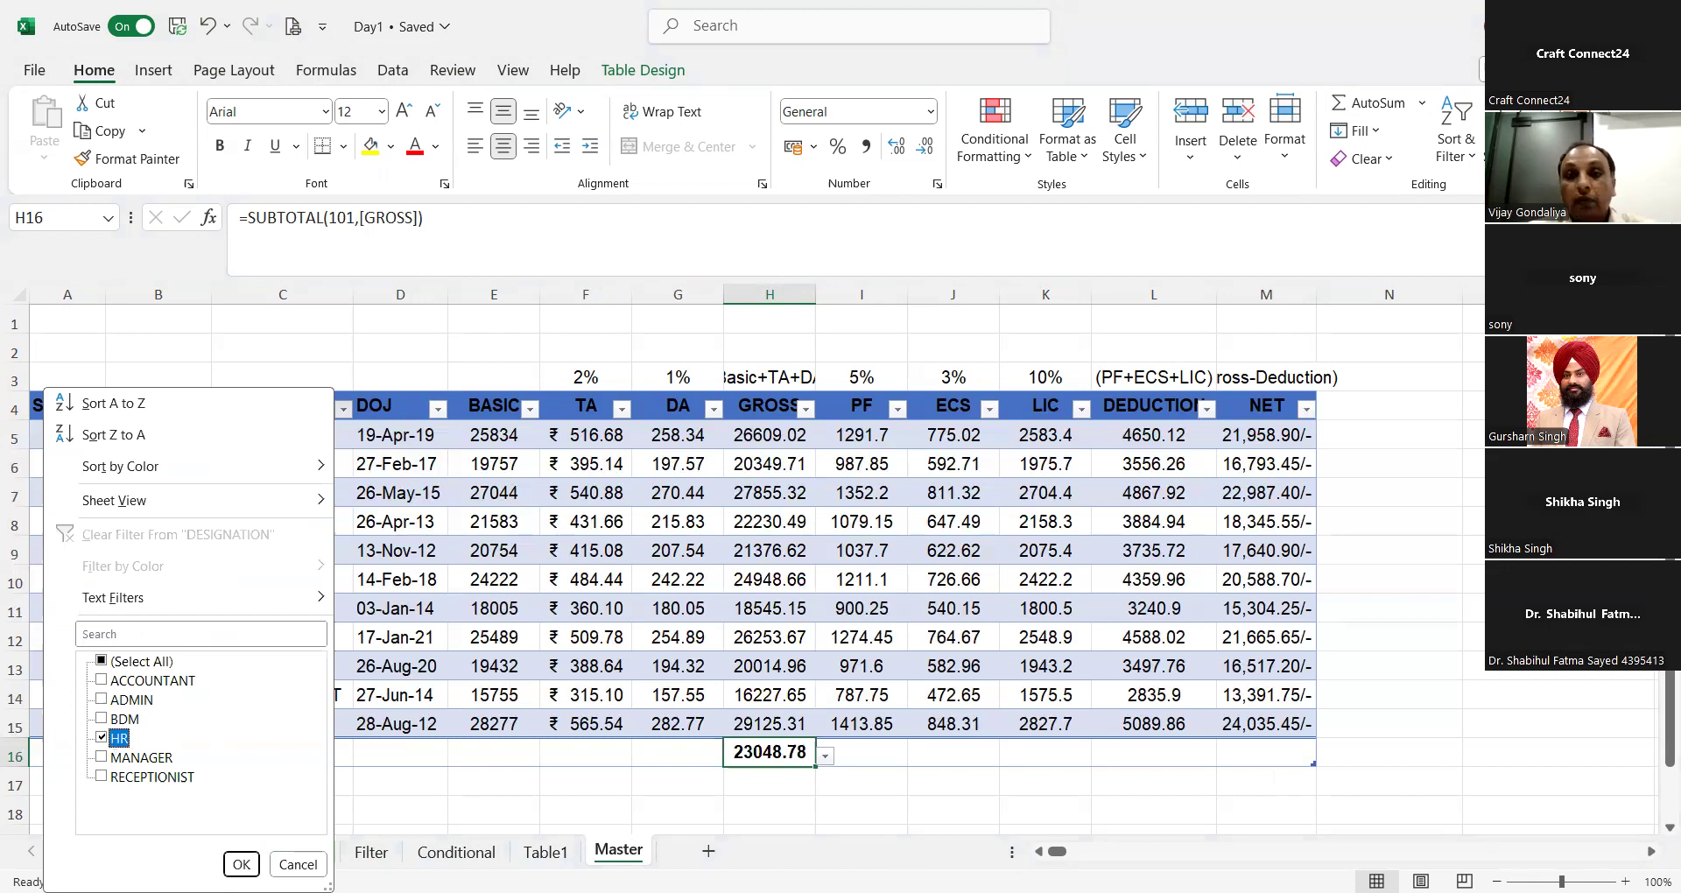
left_click(241, 865)
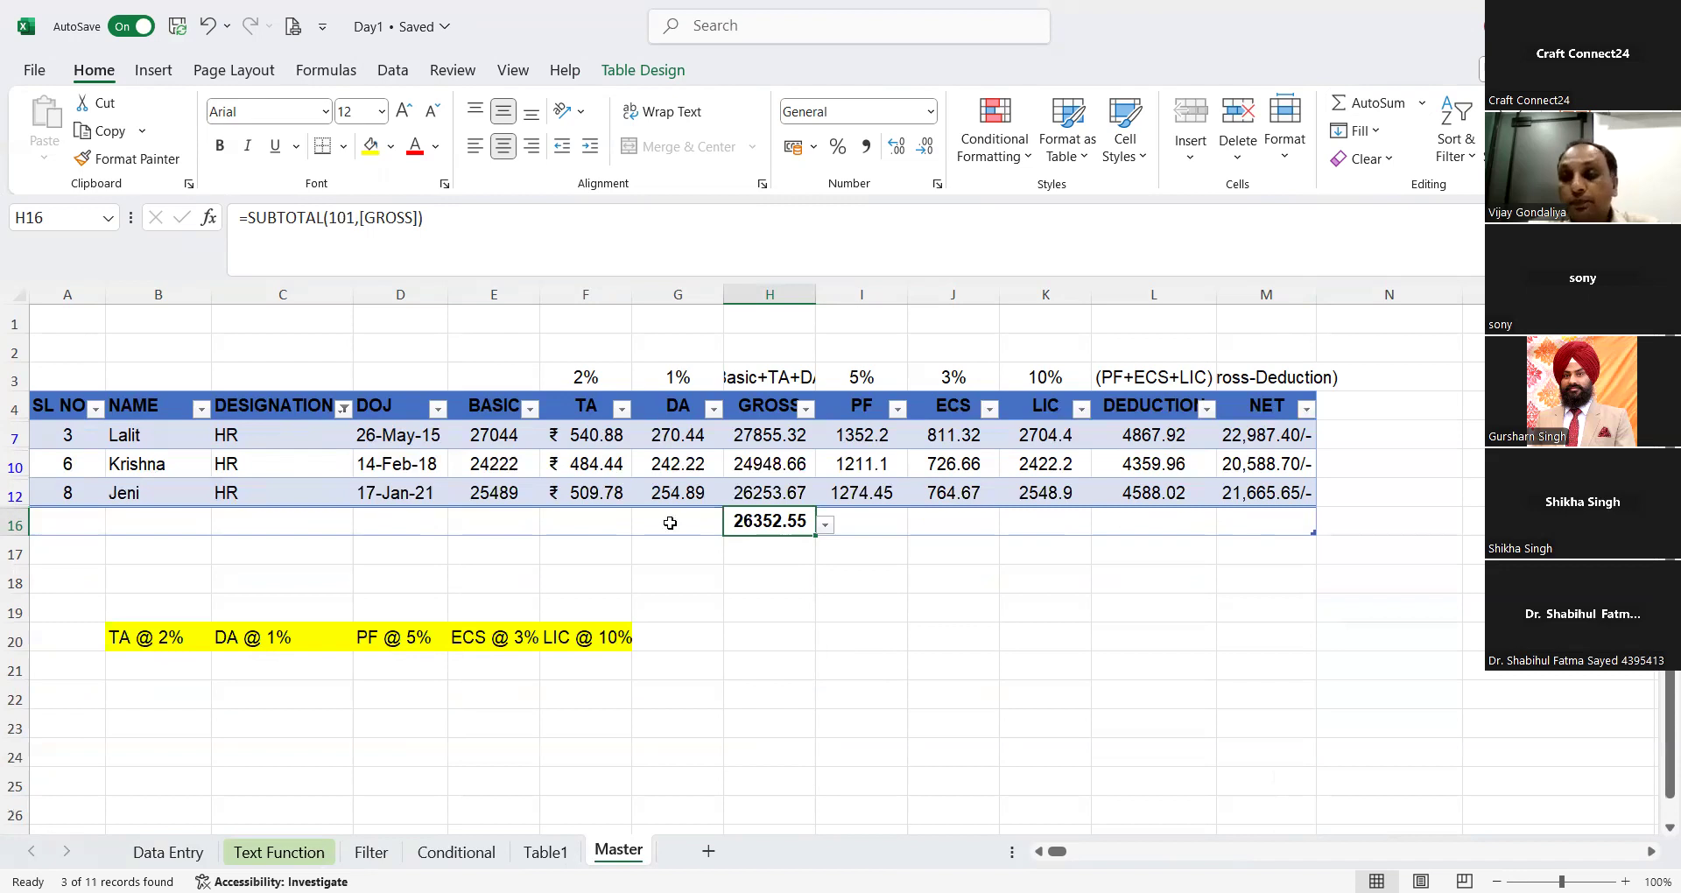
Step: Change the DESIGNATION filter from HR to MANAGER only
left_click(344, 408)
left_click(115, 744)
left_click(122, 757)
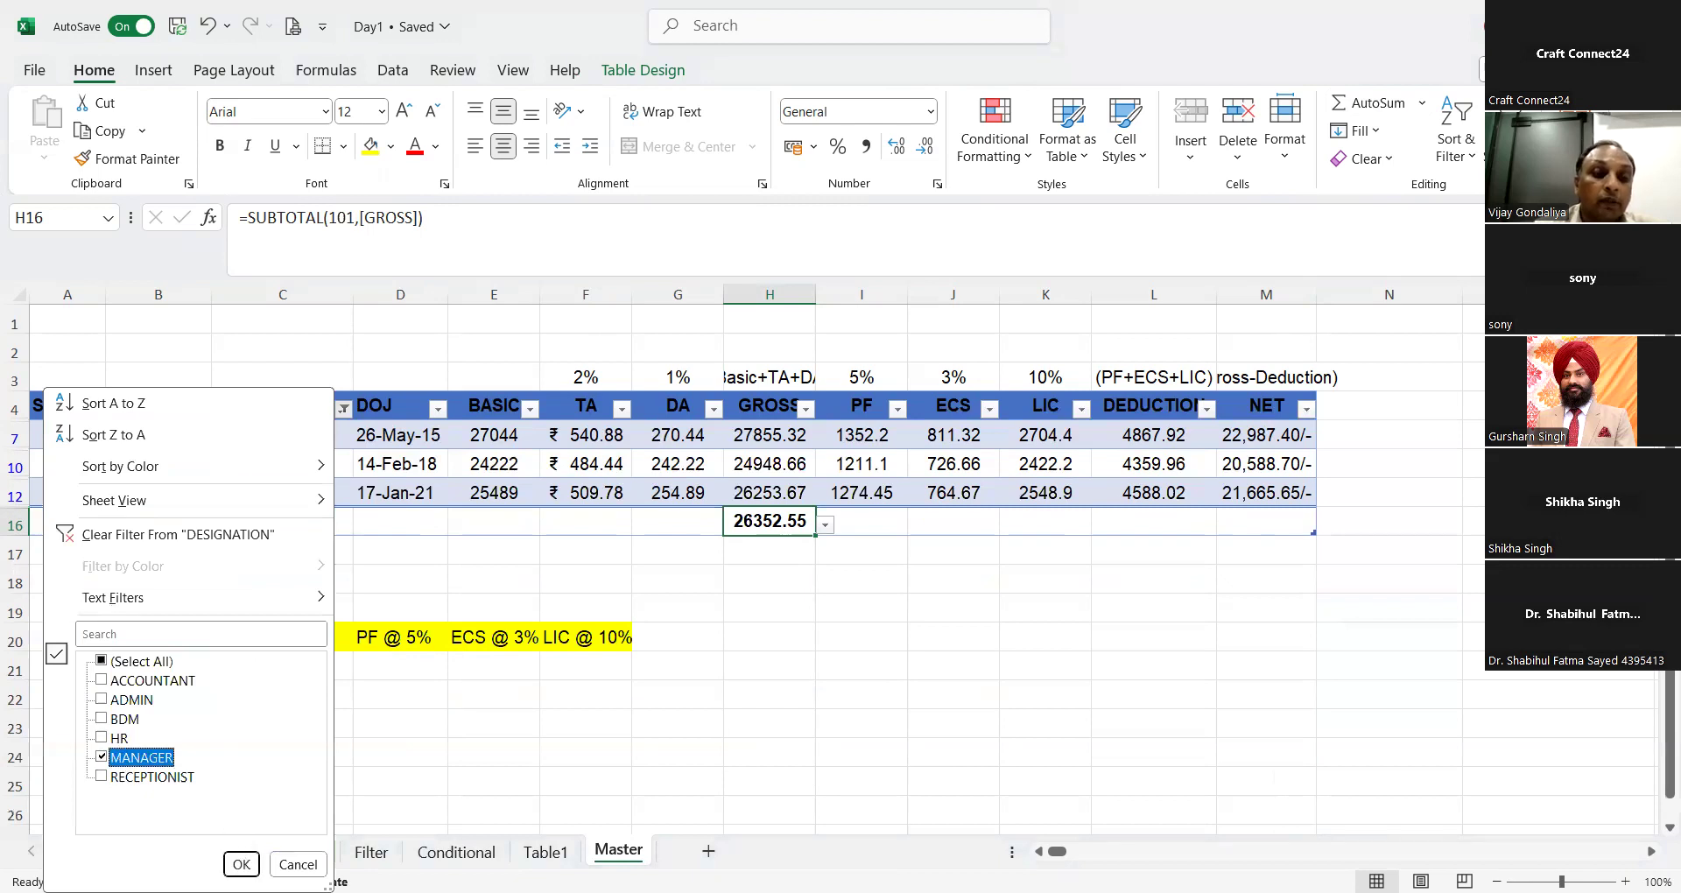
key("Return")
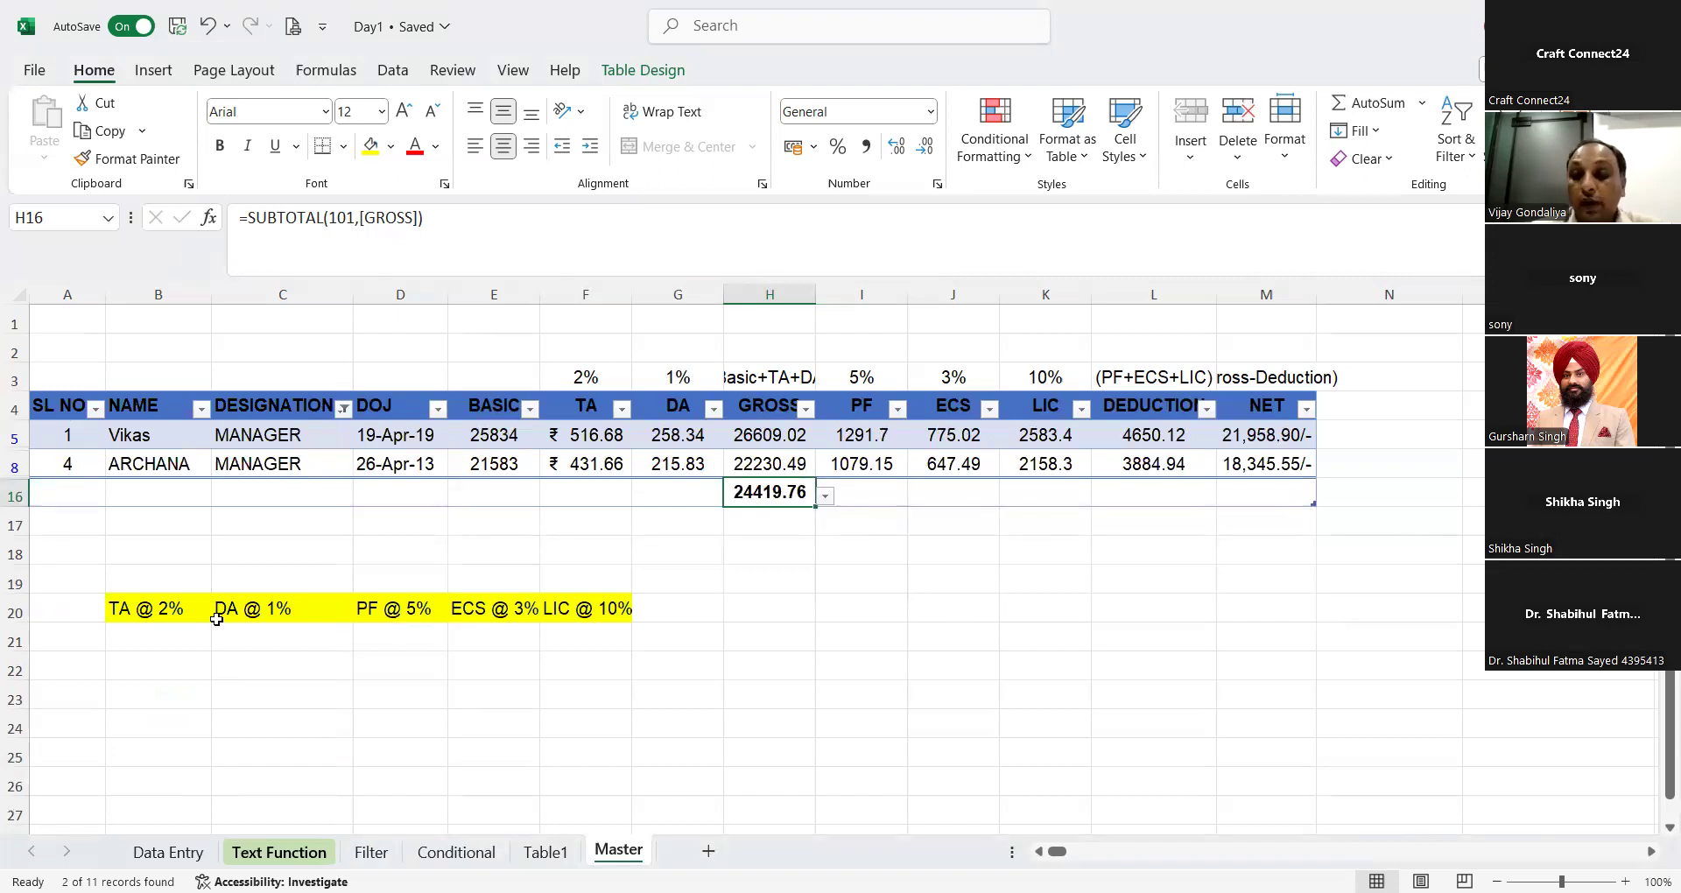
Step: Change the DESIGNATION filter to show both ADMIN and HR employees
left_click(345, 408)
left_click(140, 665)
left_click(138, 667)
left_click(130, 700)
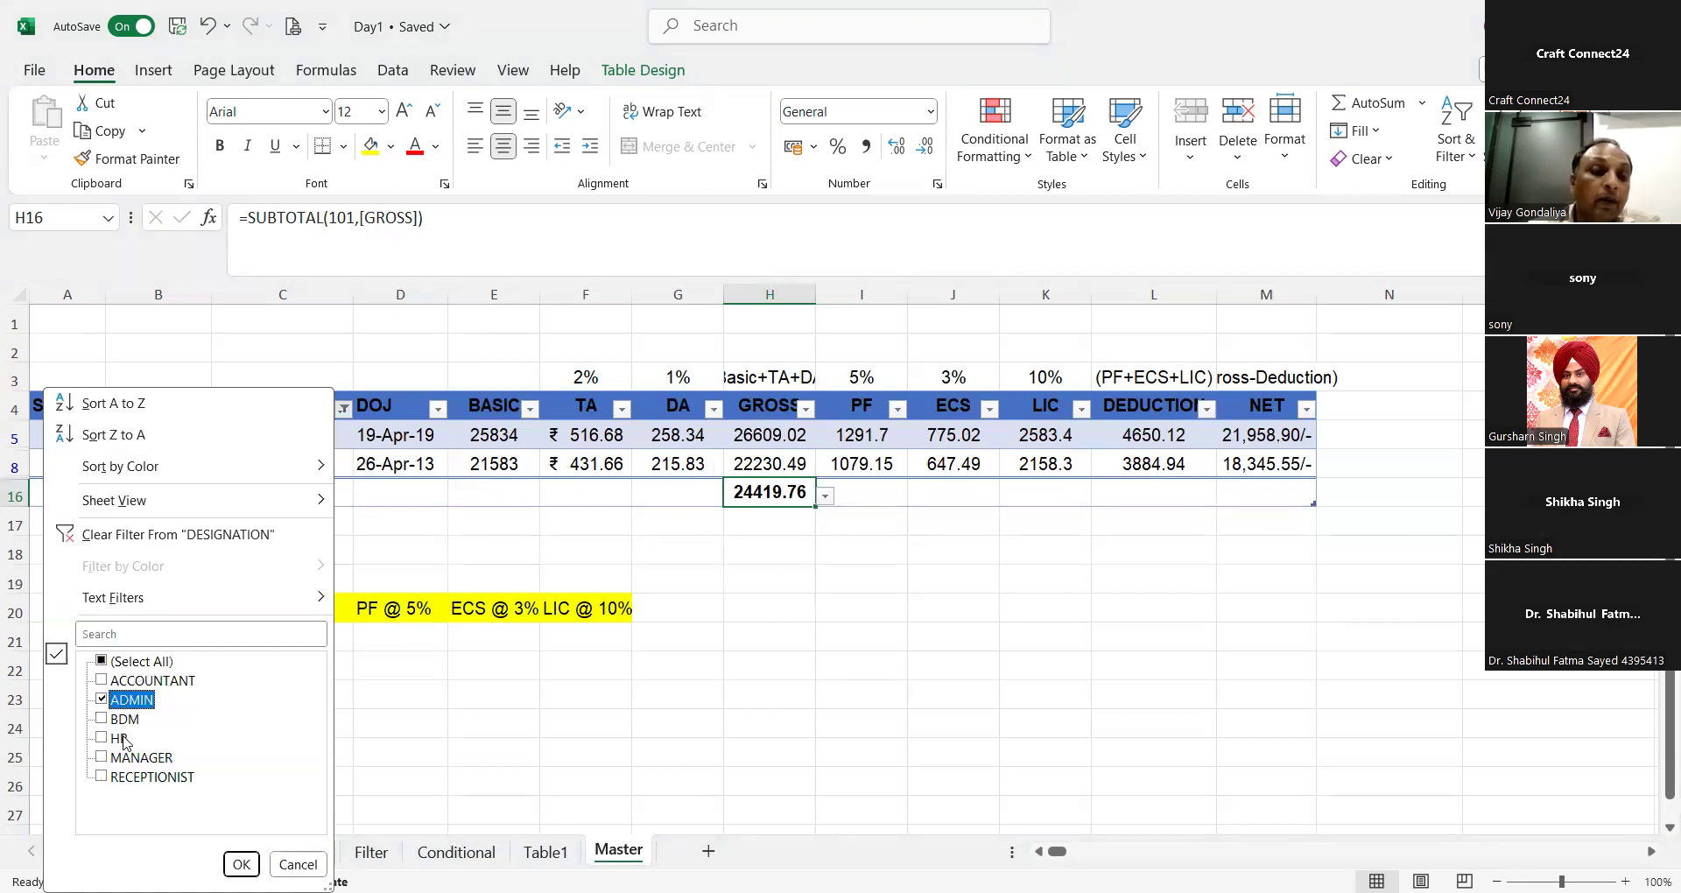
left_click(122, 740)
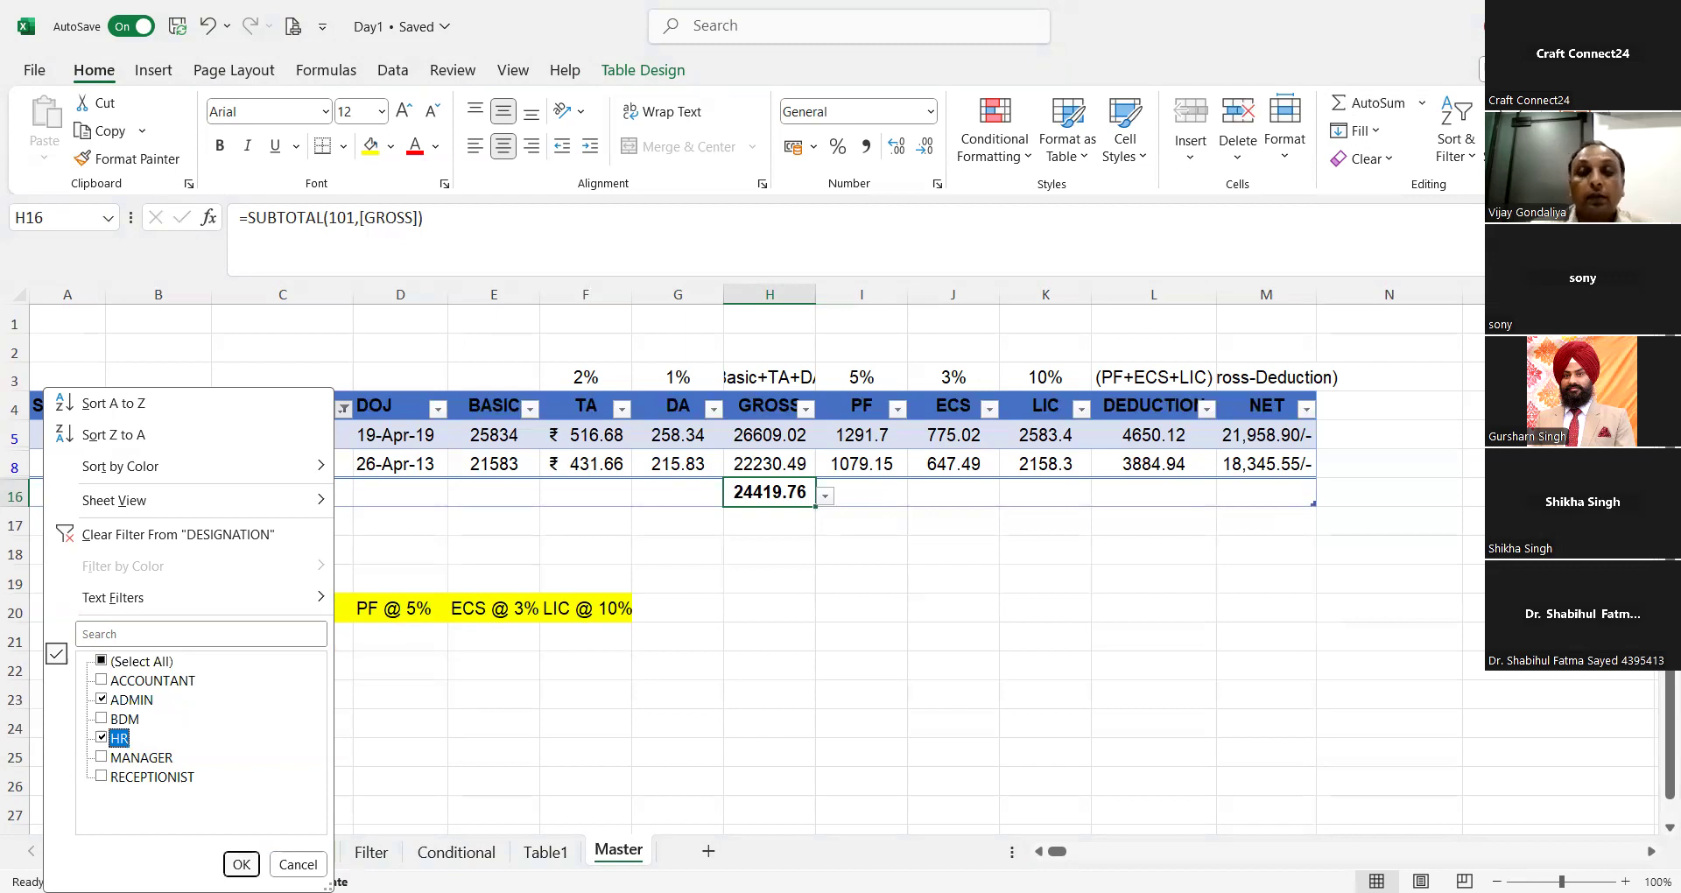
key("Return")
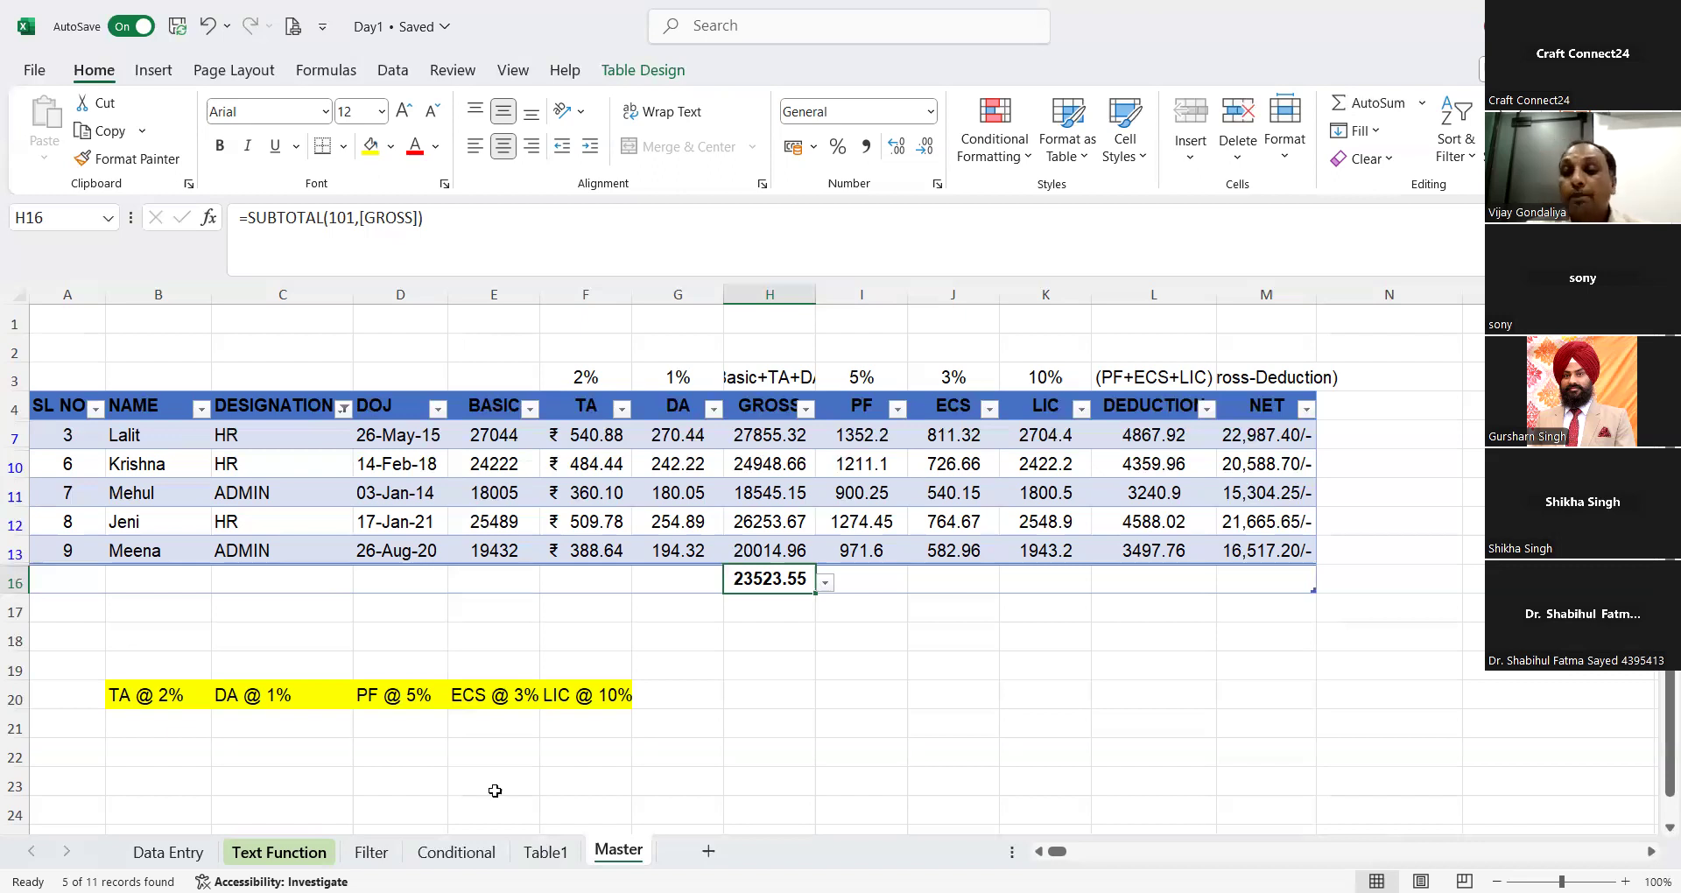
Step: Give the NET column an Average in total-row cell M16 and switch that total to Sum
left_click(1266, 604)
left_click(1295, 580)
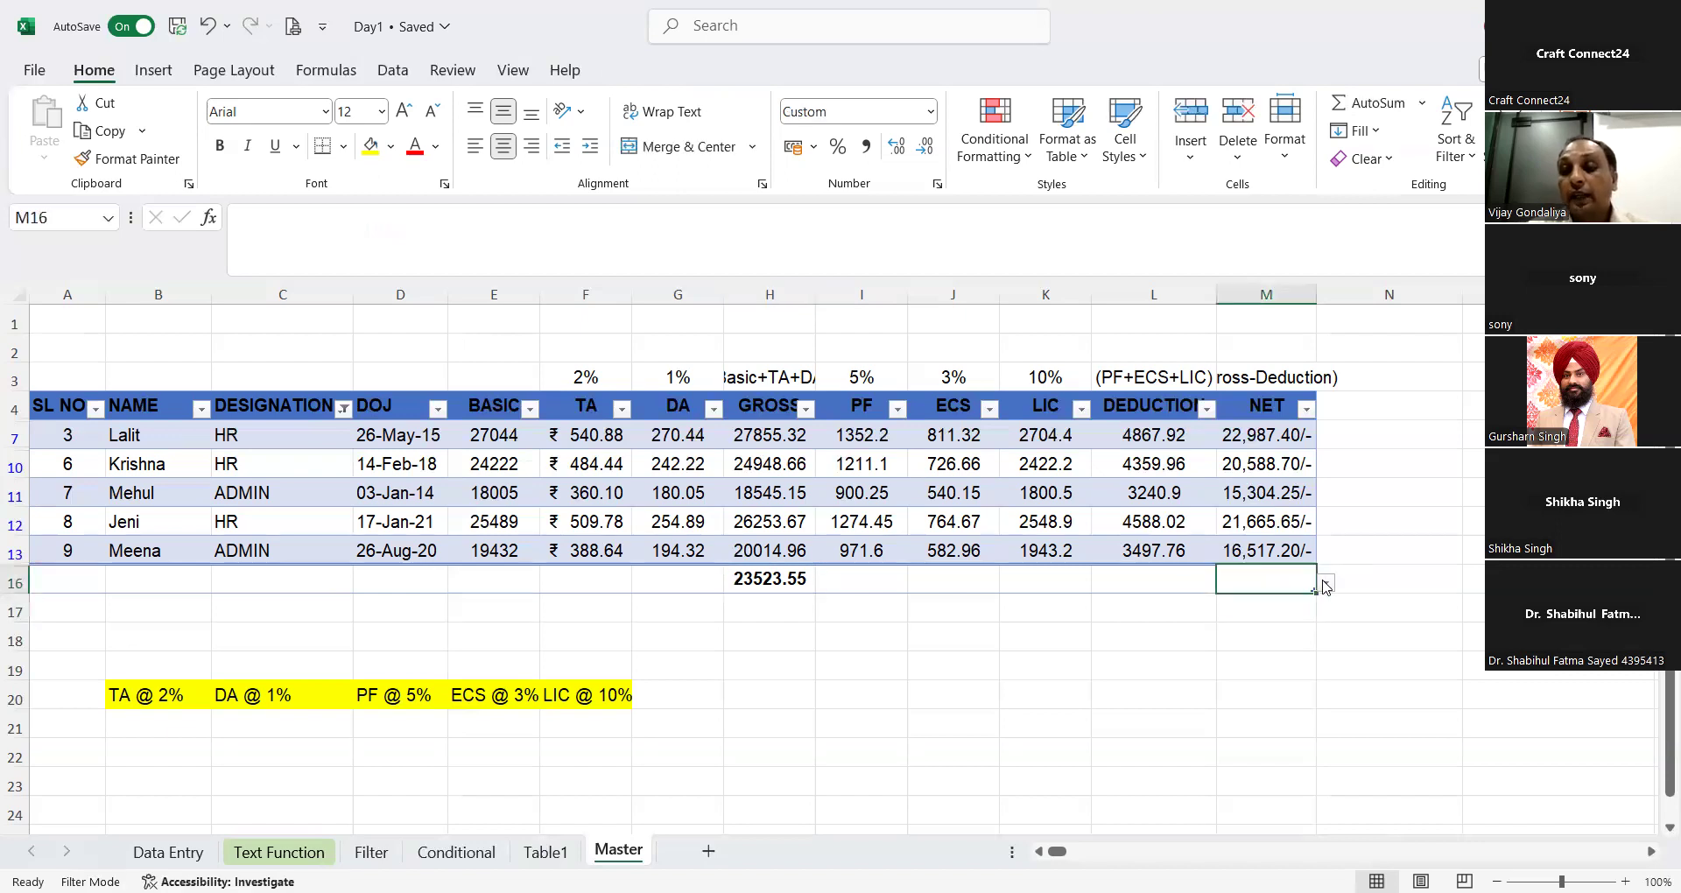
left_click(1327, 582)
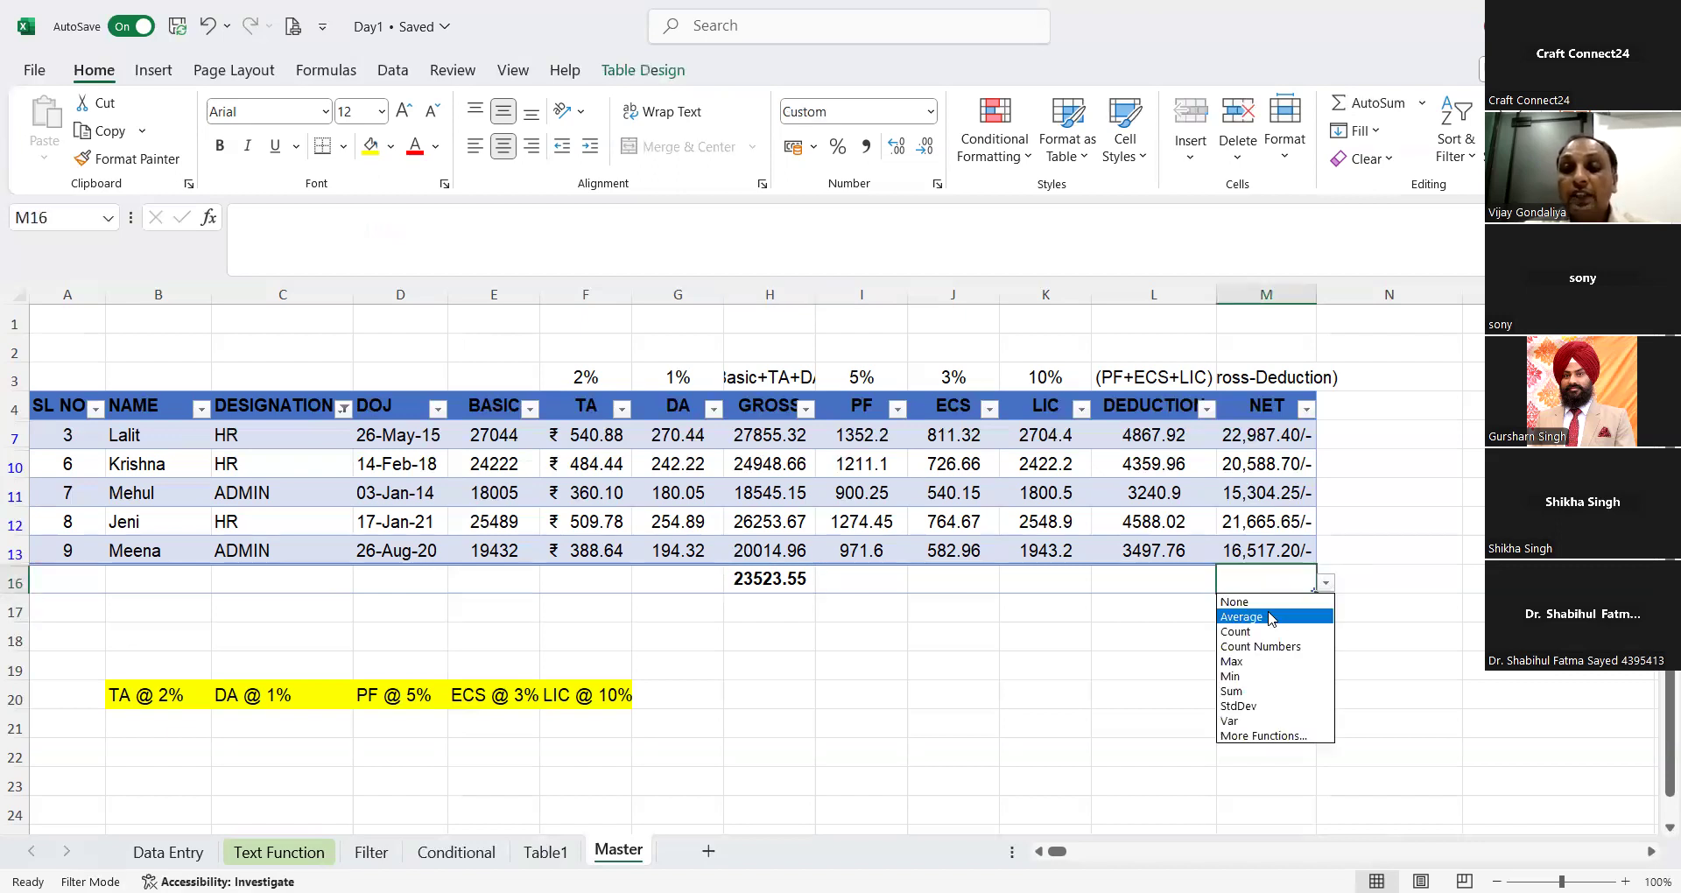
left_click(1271, 618)
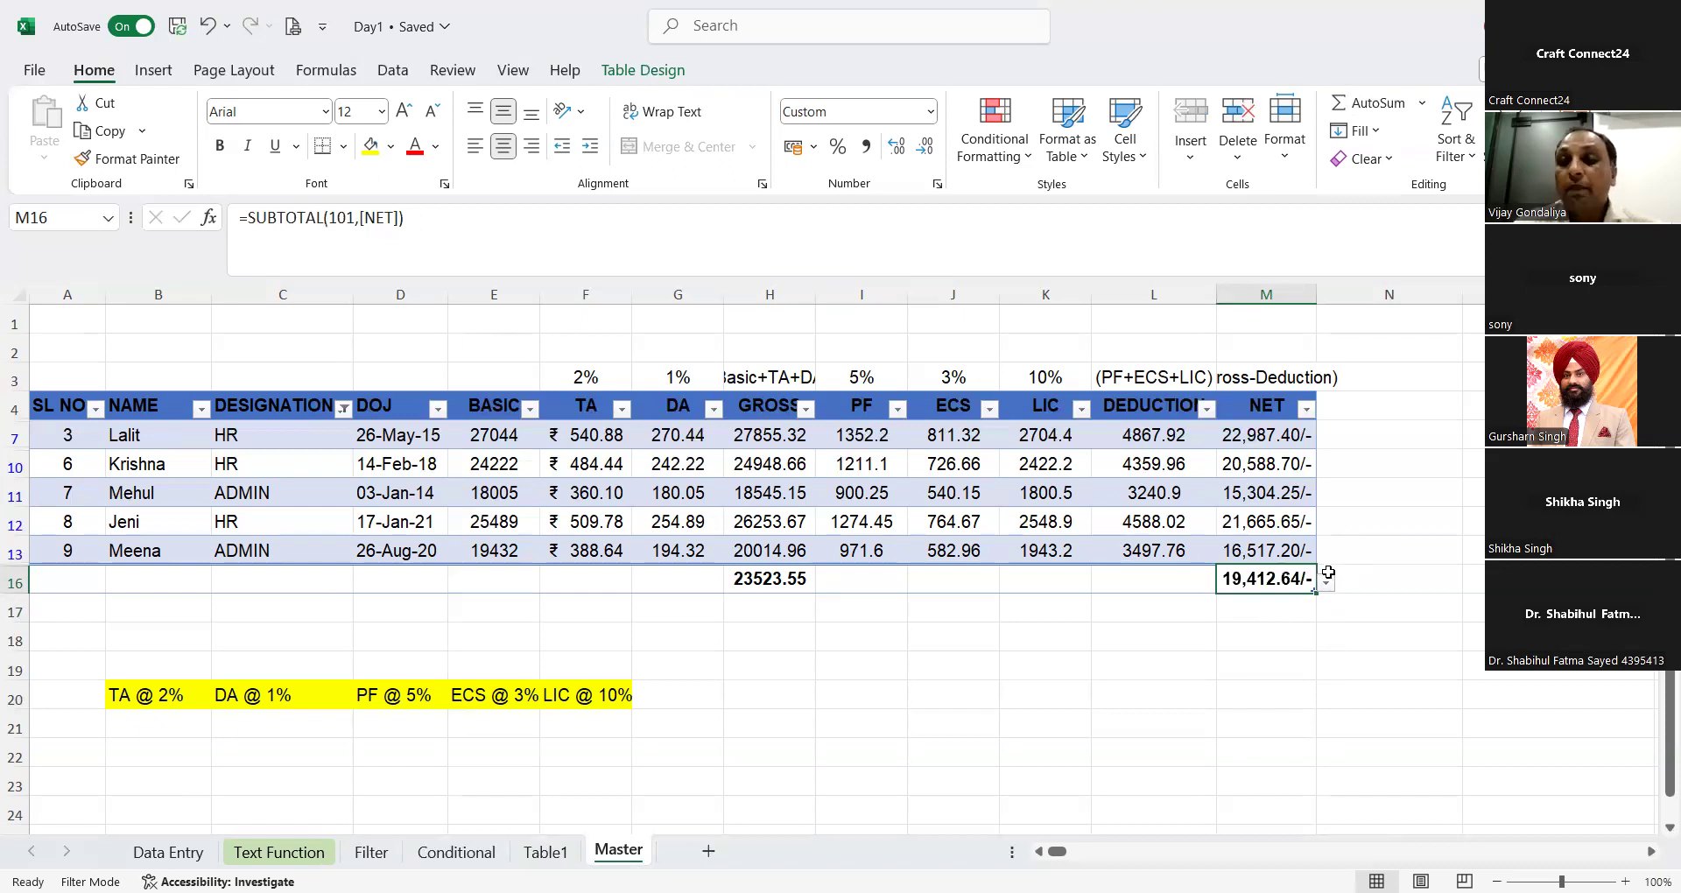
left_click(1328, 575)
left_click(1298, 584)
left_click(1334, 590)
left_click(1312, 584)
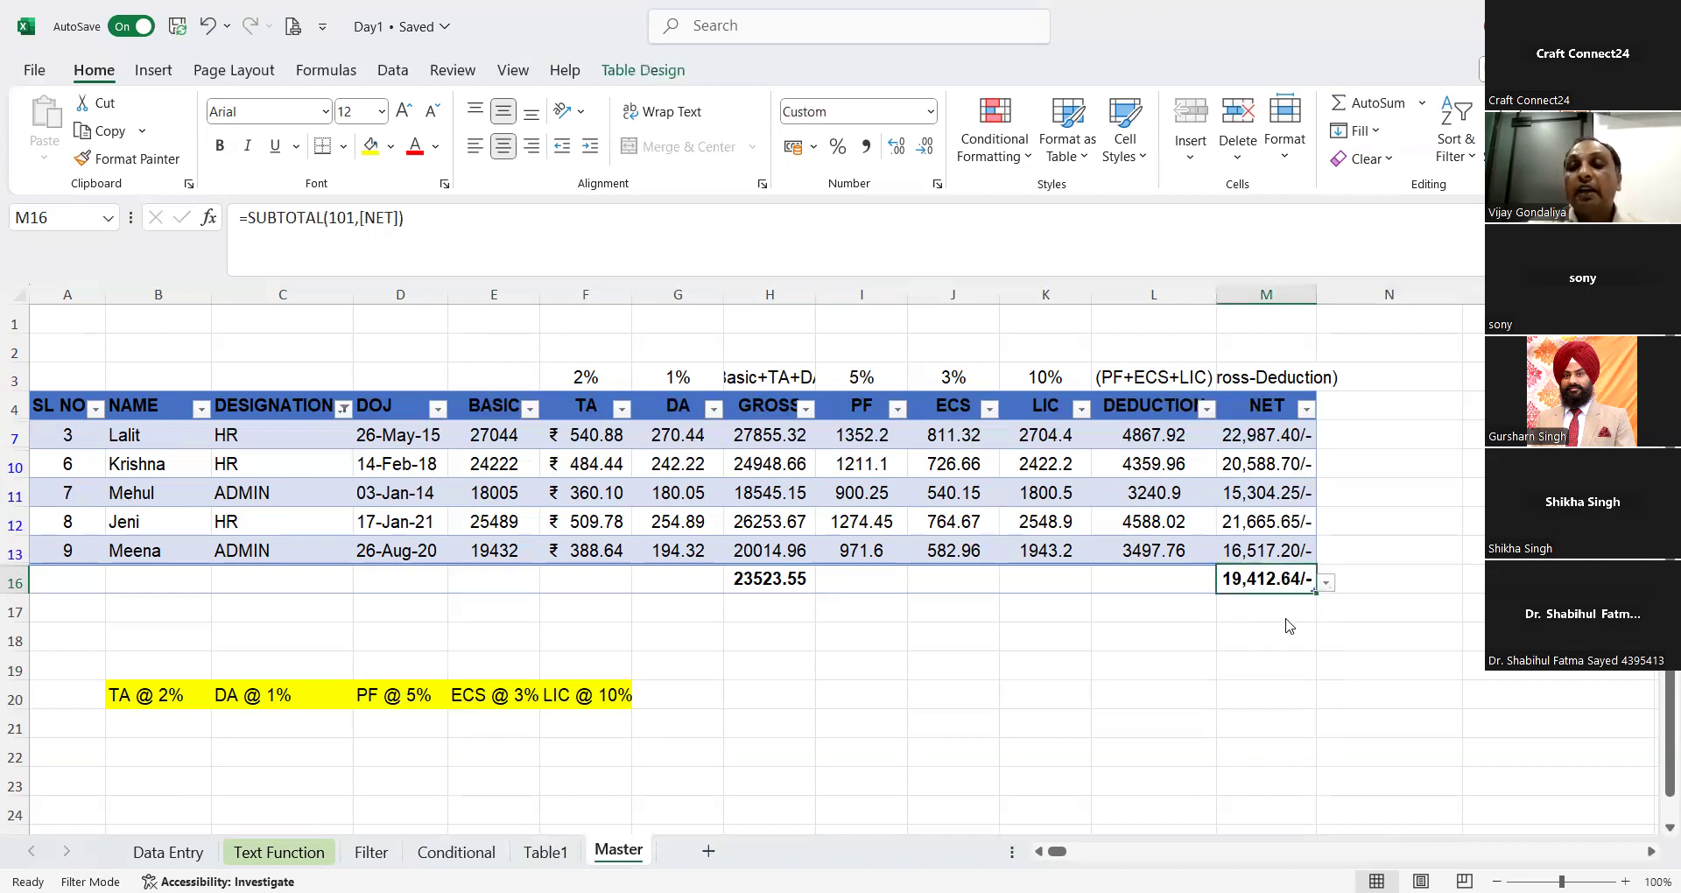
key("alt+Down")
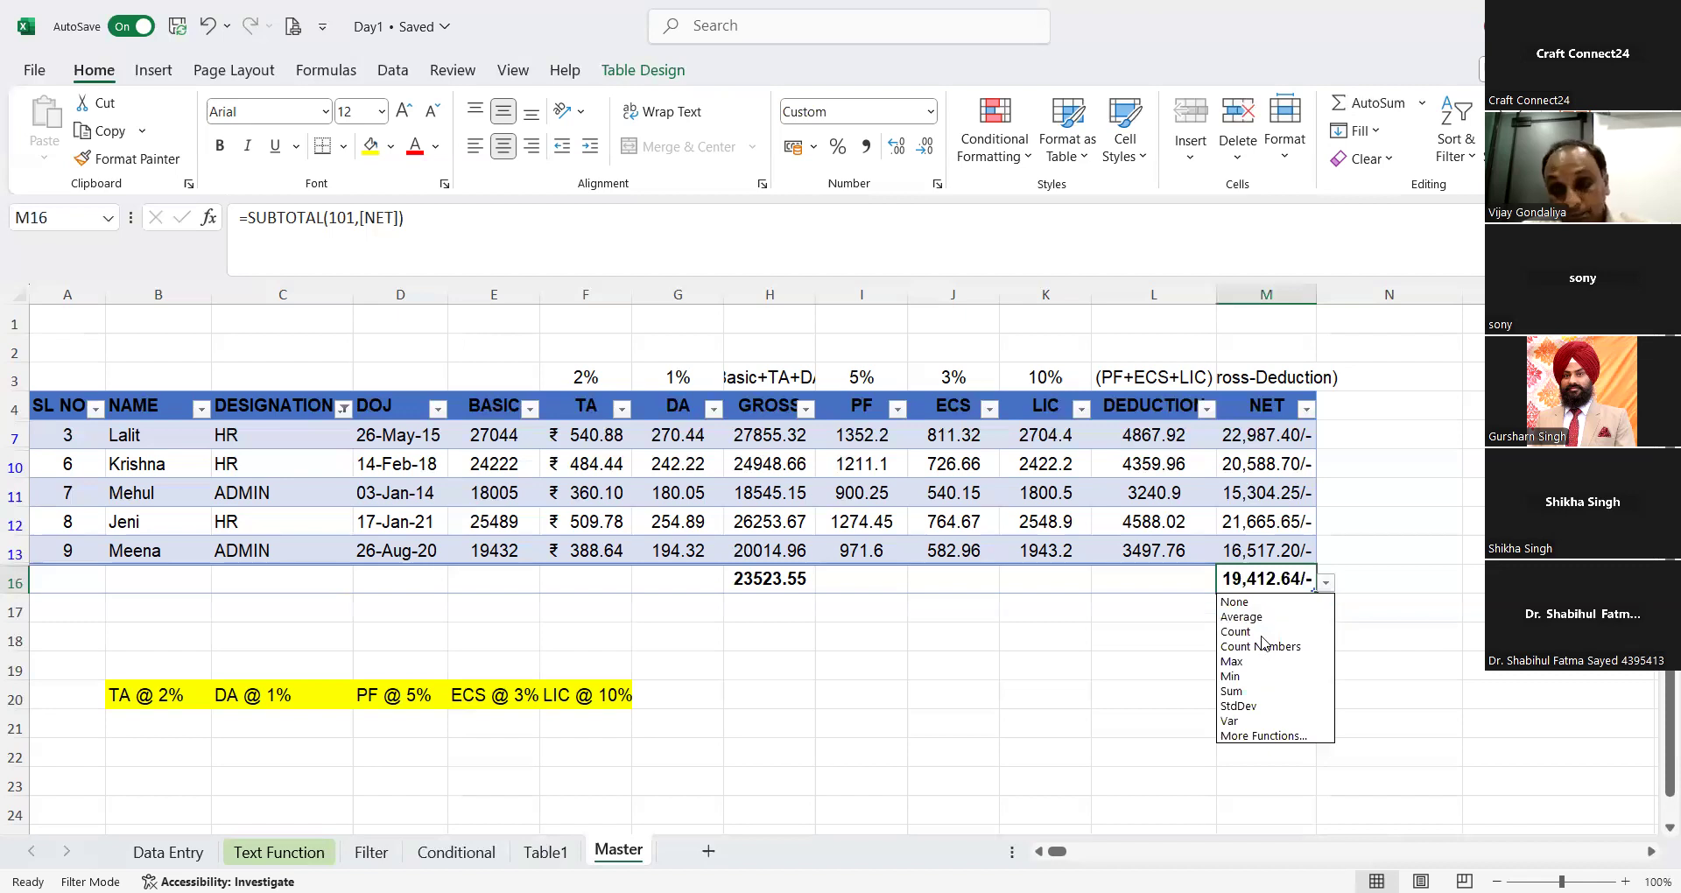
left_click(1261, 692)
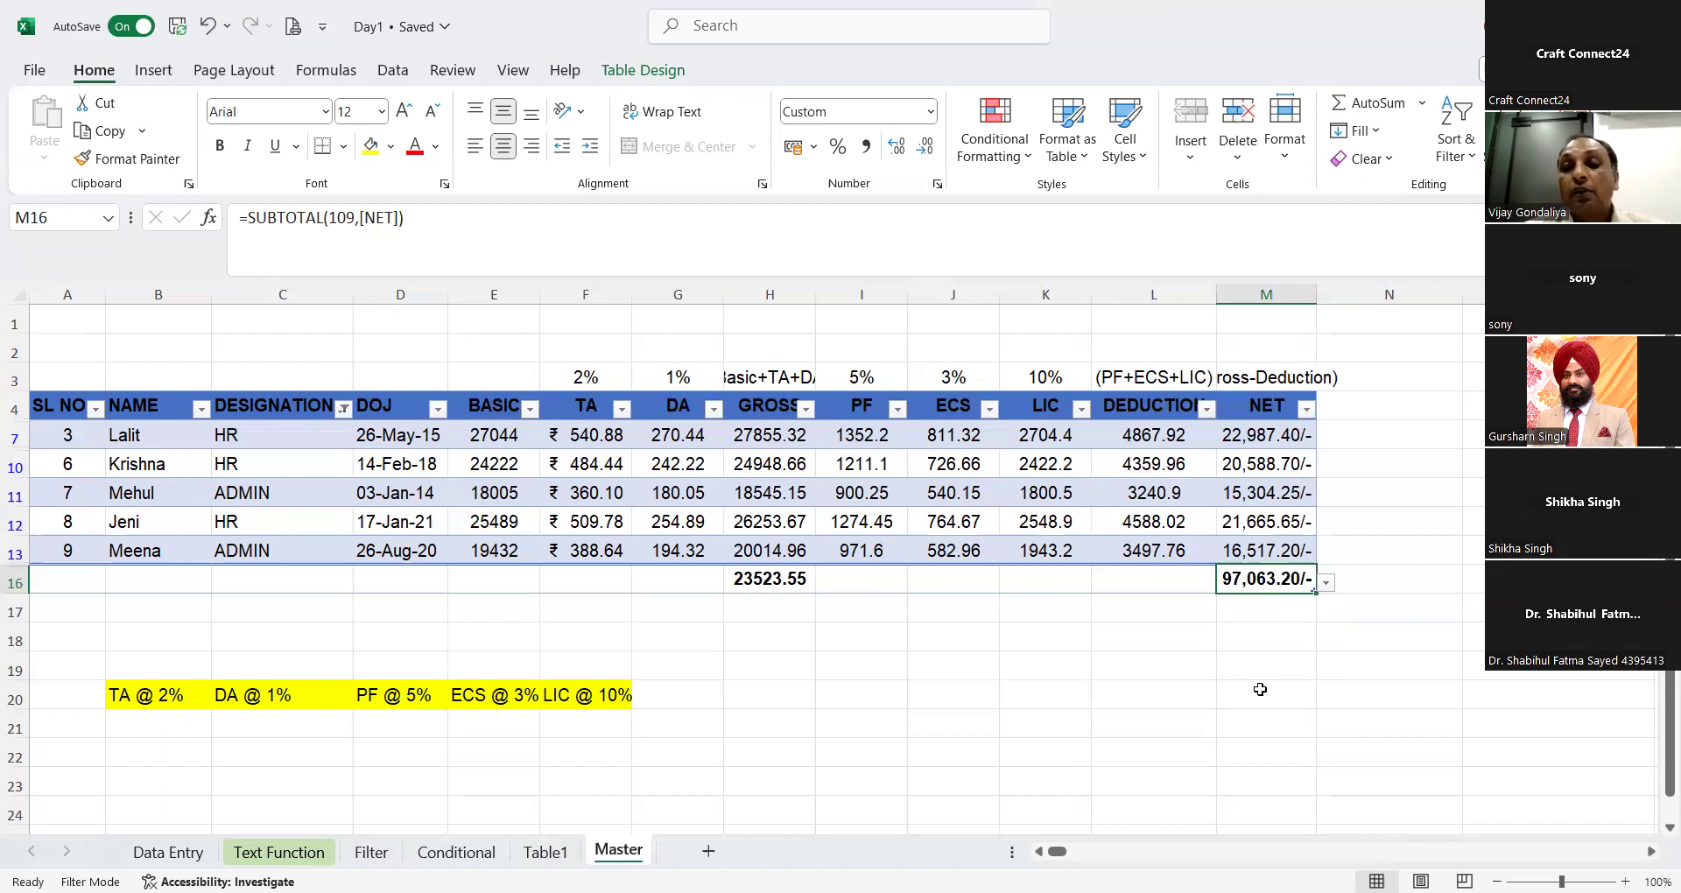
Step: Set the PF percentage in I3 to 7% and reselect that cell
left_click(853, 379)
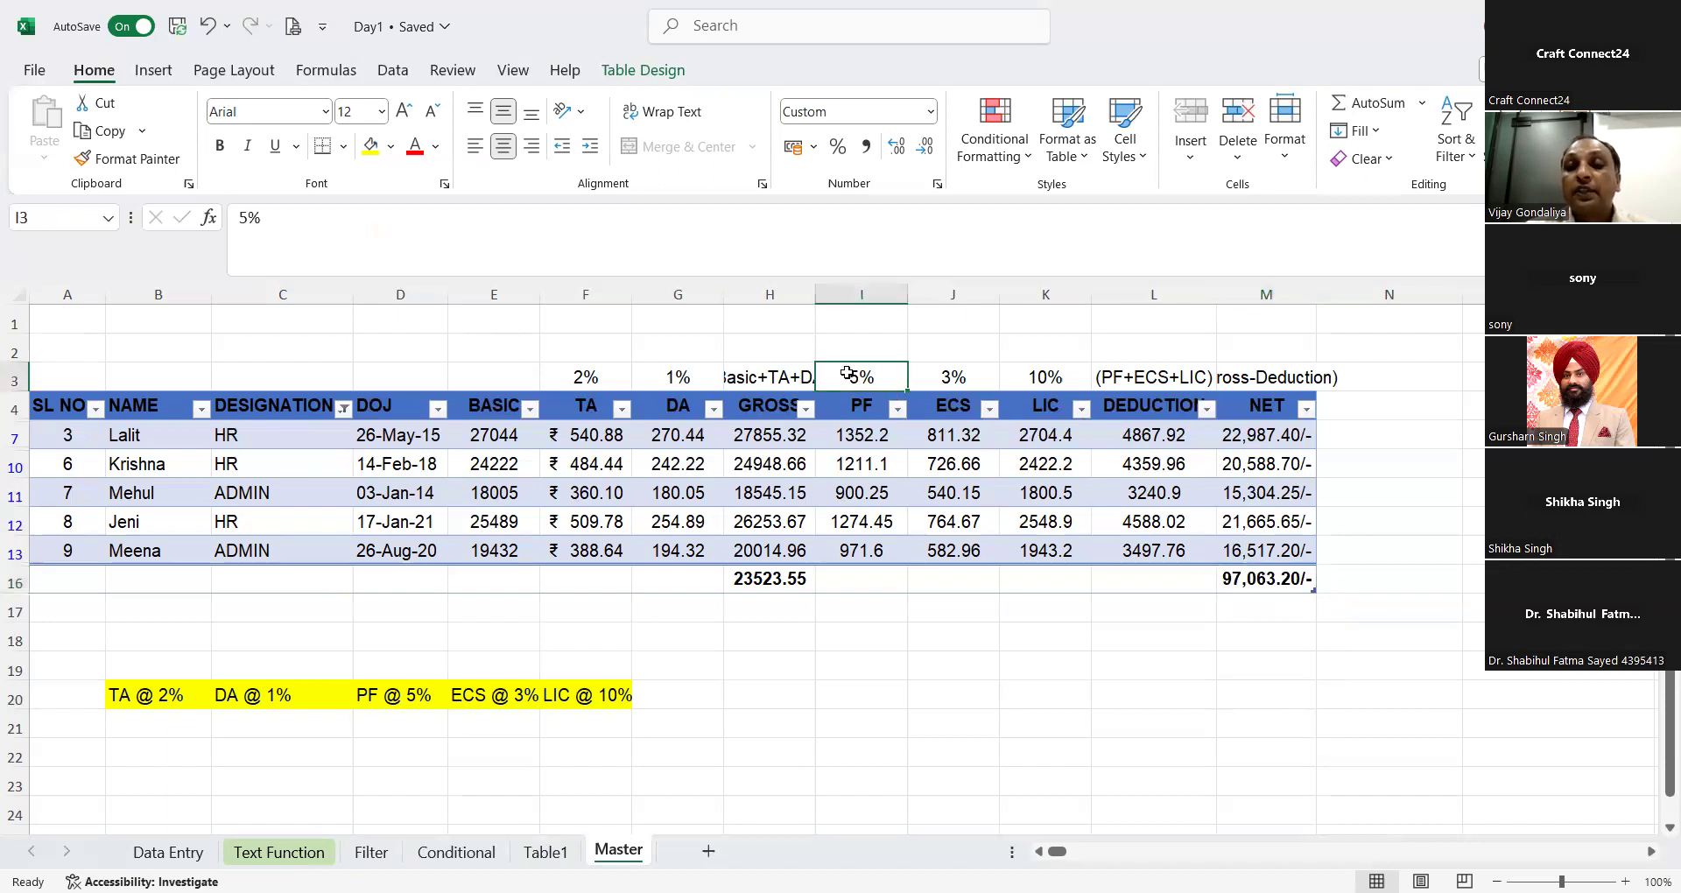
type("7")
key("Return")
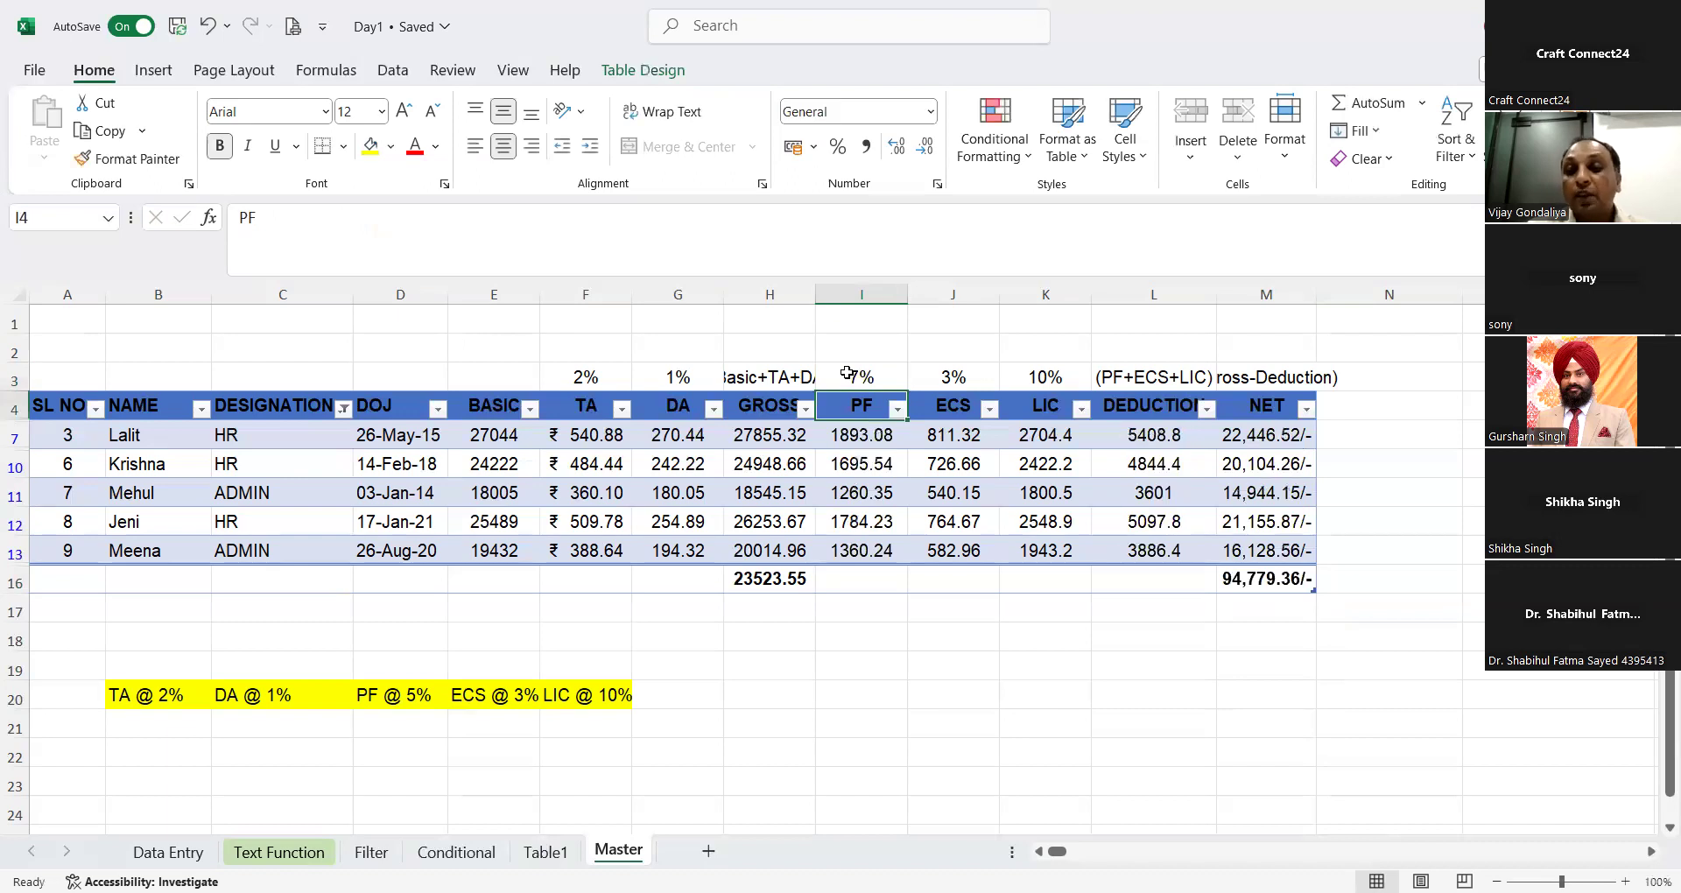
left_click(847, 373)
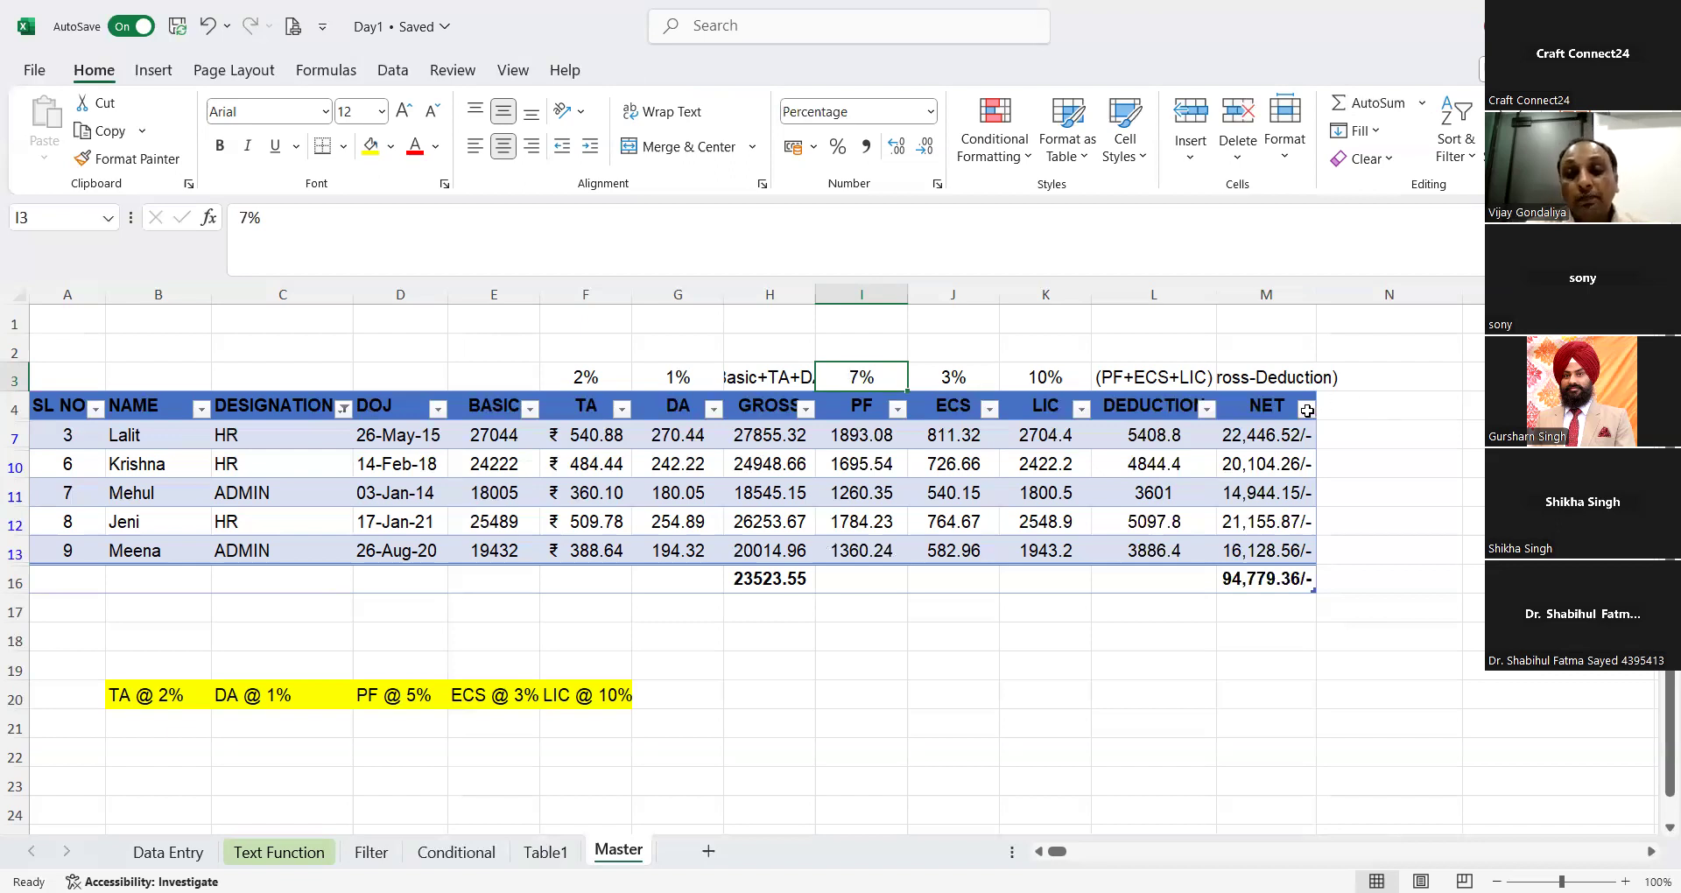
Step: Show all designations again and autofit the width of NET column M
left_click(344, 410)
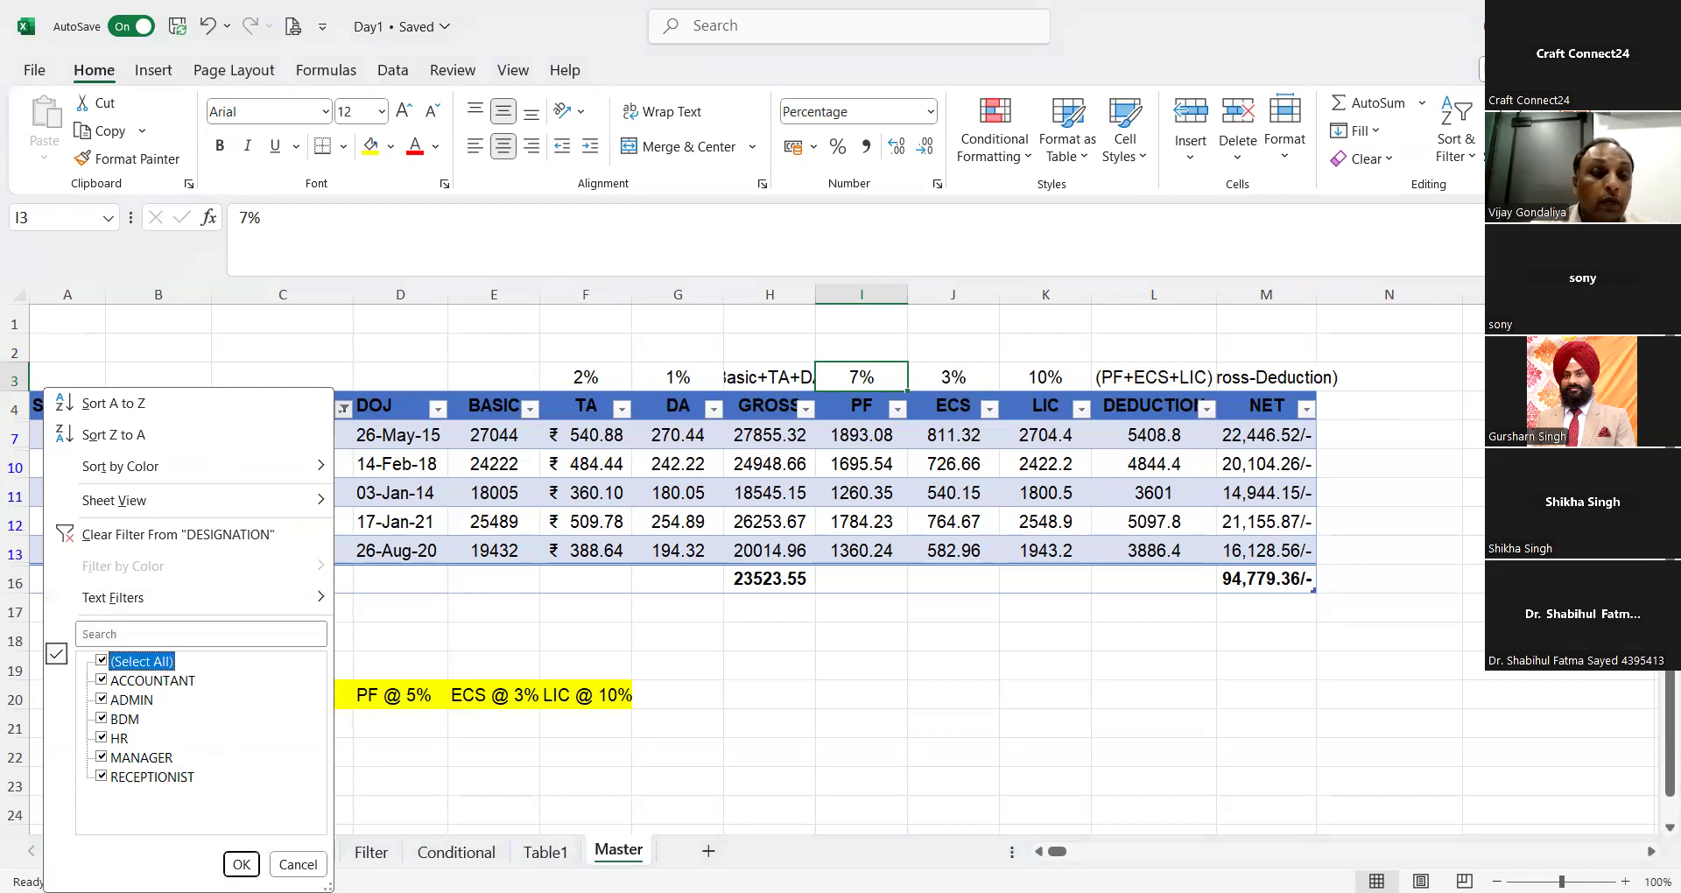
left_click(242, 864)
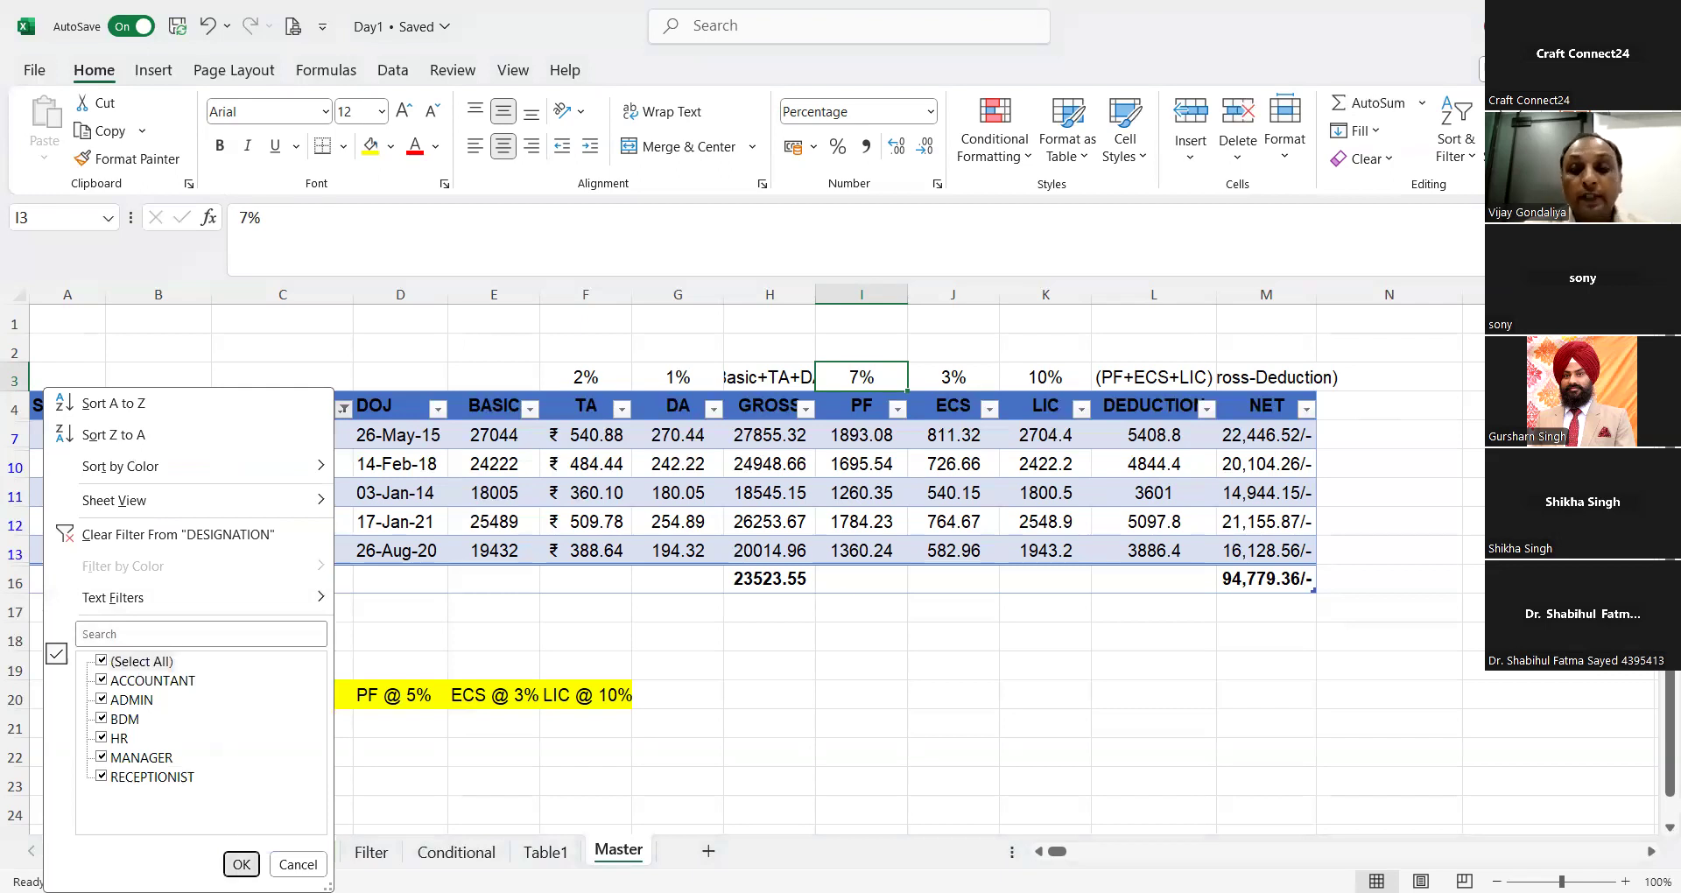
double_click(1315, 288)
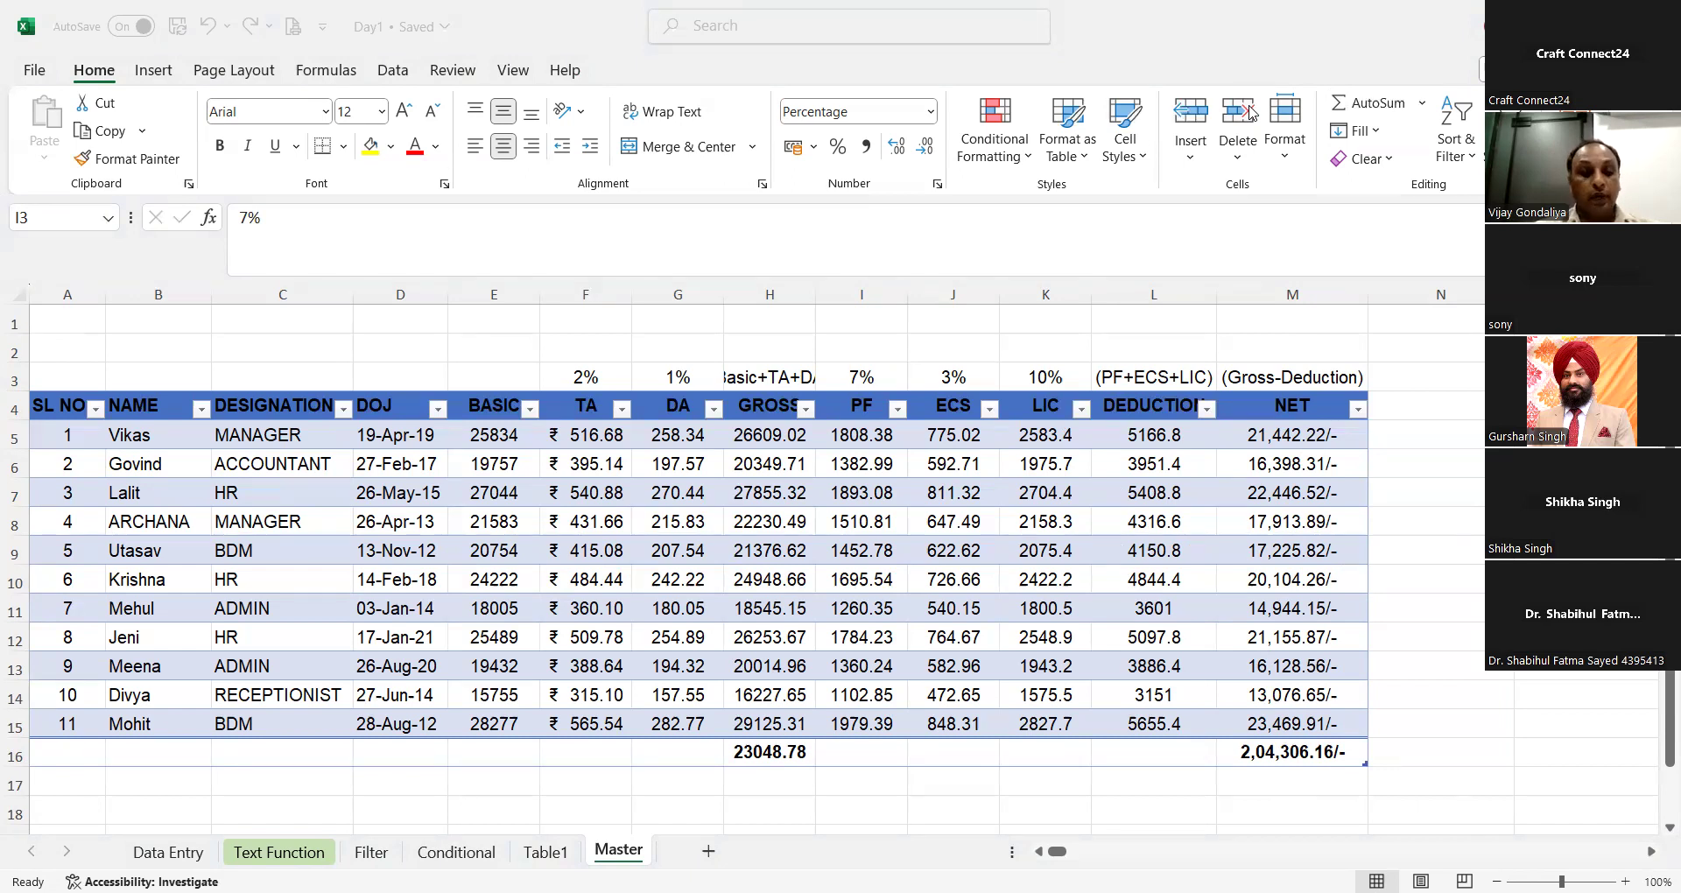
Step: Undo the column width, filter, PF percentage and total-row changes back to the table without totals
left_click(670, 588)
key("ctrl+z")
key("ctrl+z")
key("ctrl+z")
key("ctrl+z")
key("ctrl+z")
key("ctrl+z")
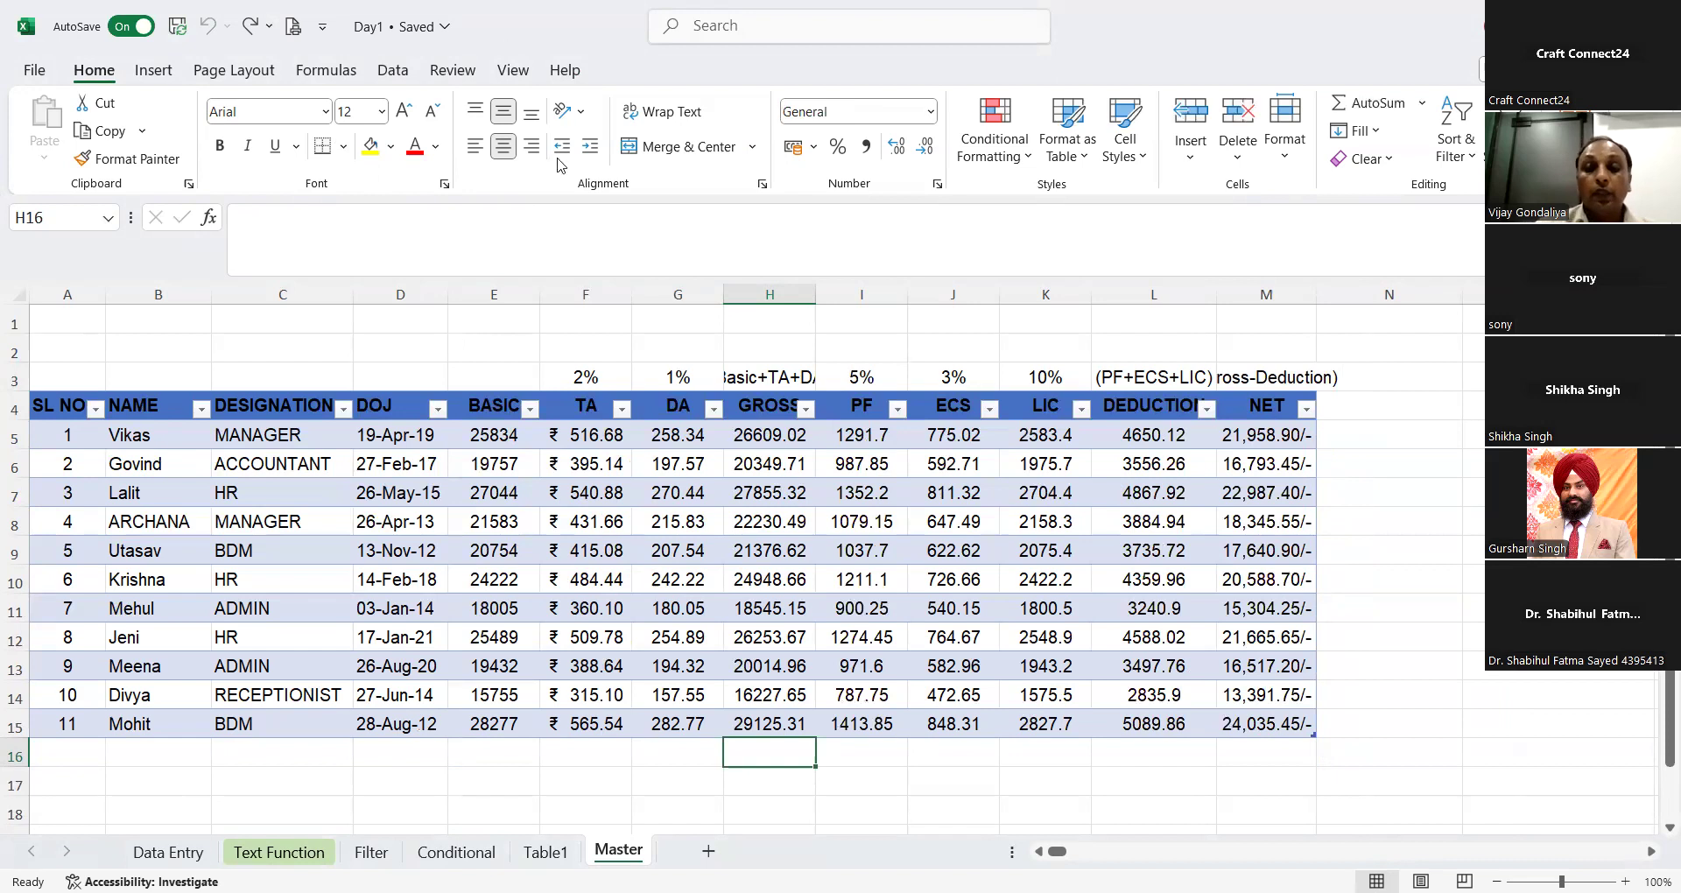
Step: Convert the Master table in A4:M15 back to a normal range, confirm it and deselect the data
left_click_drag(51, 405, 1264, 725)
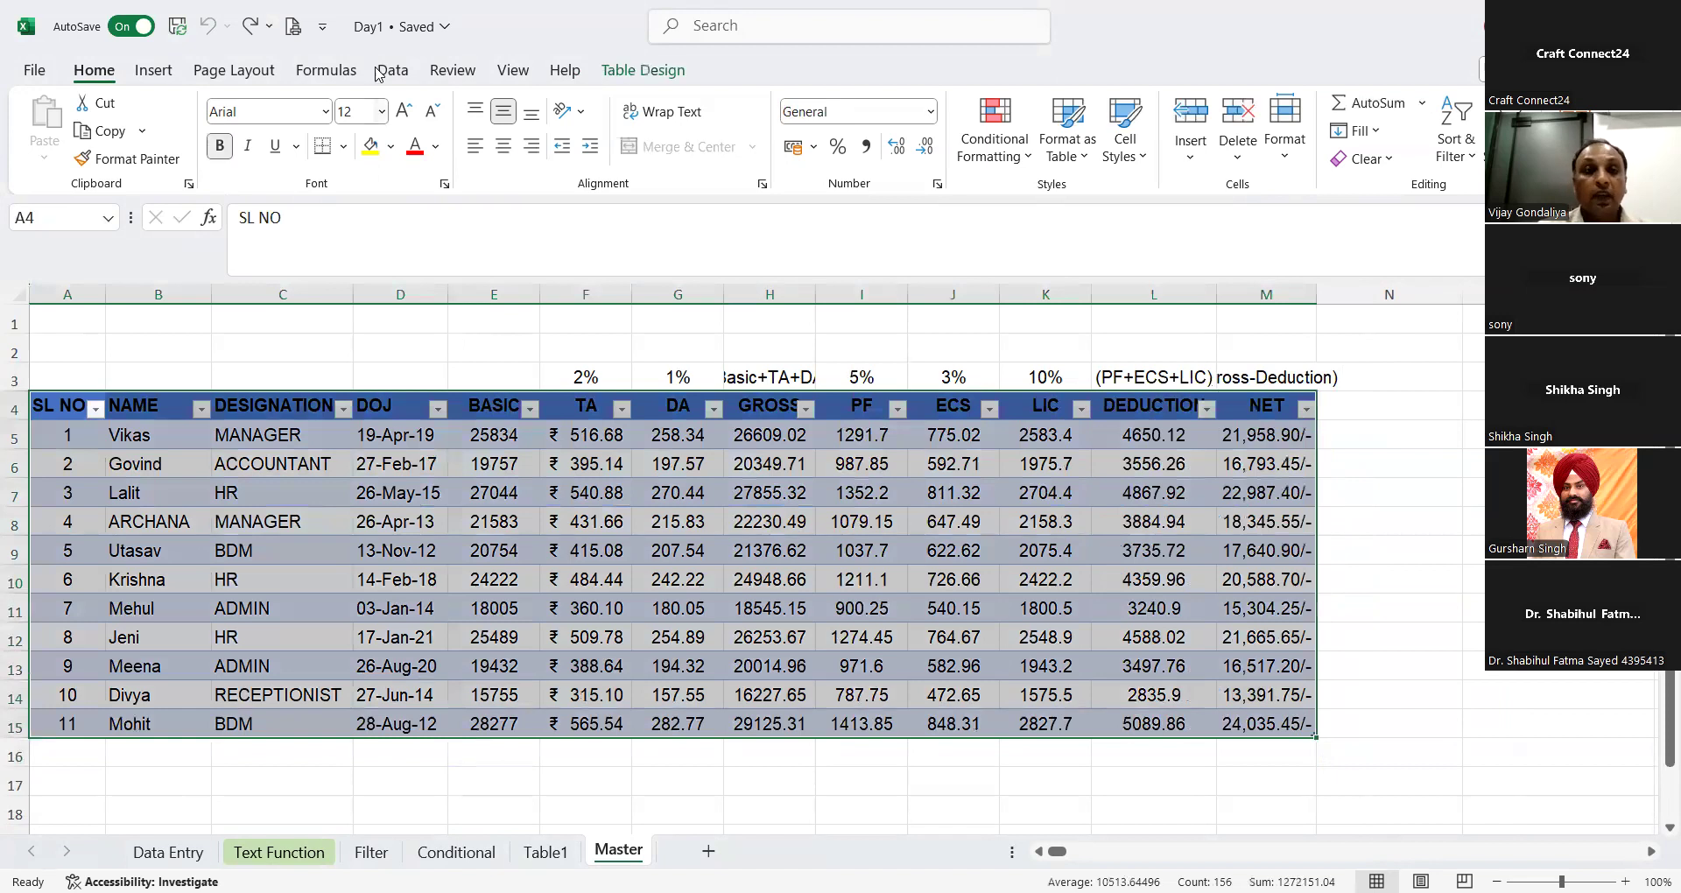
left_click(616, 68)
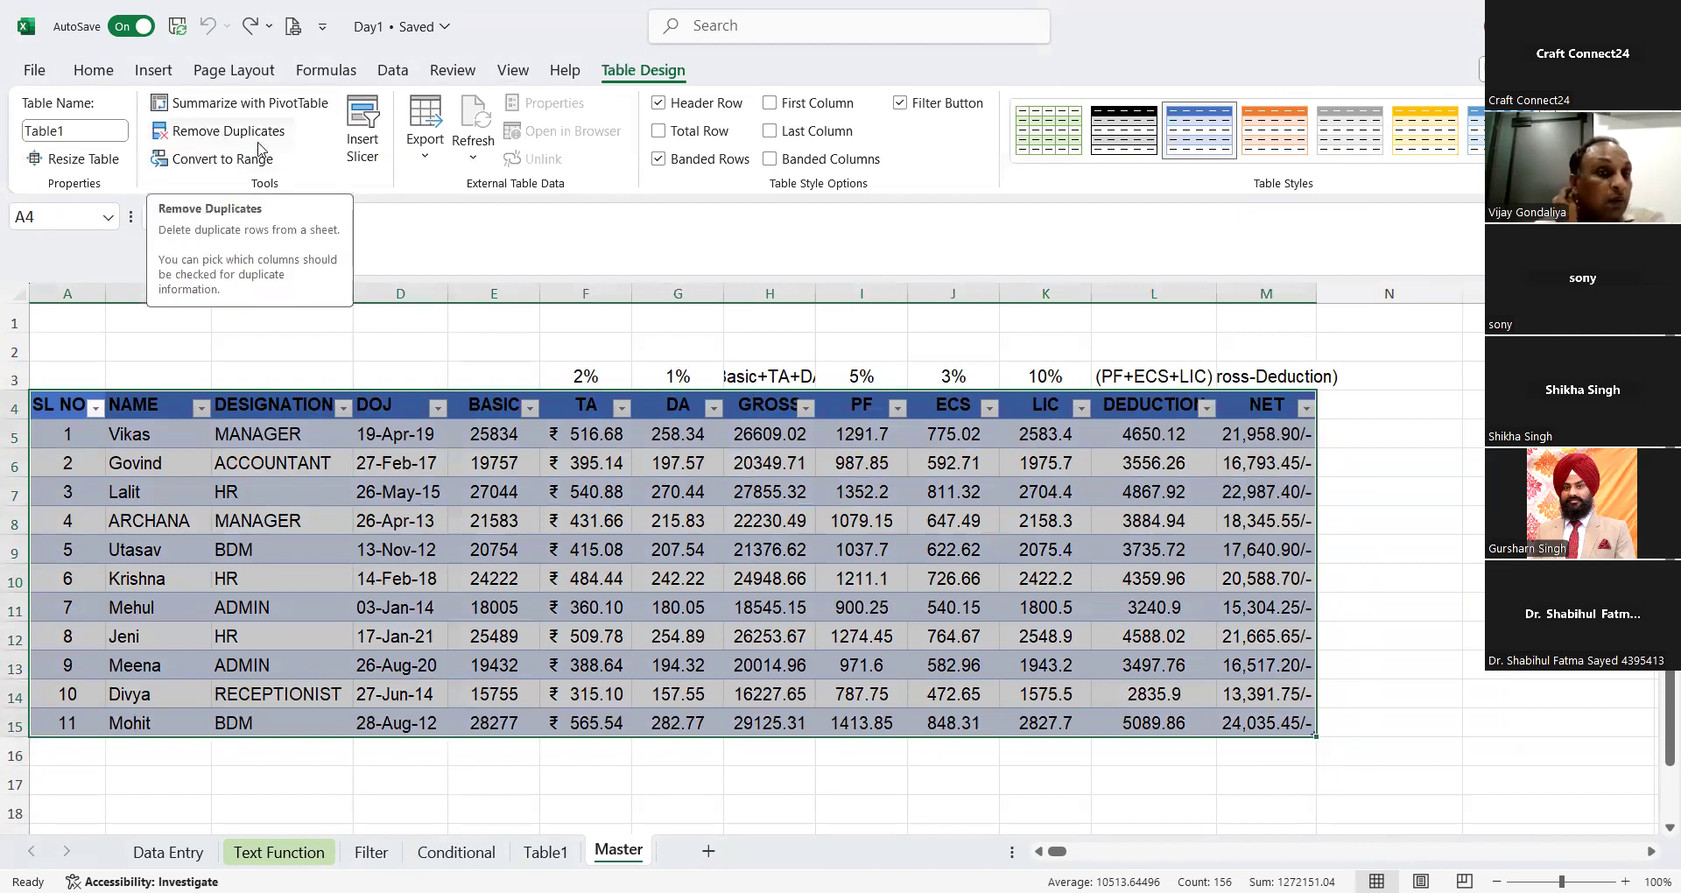
left_click(248, 159)
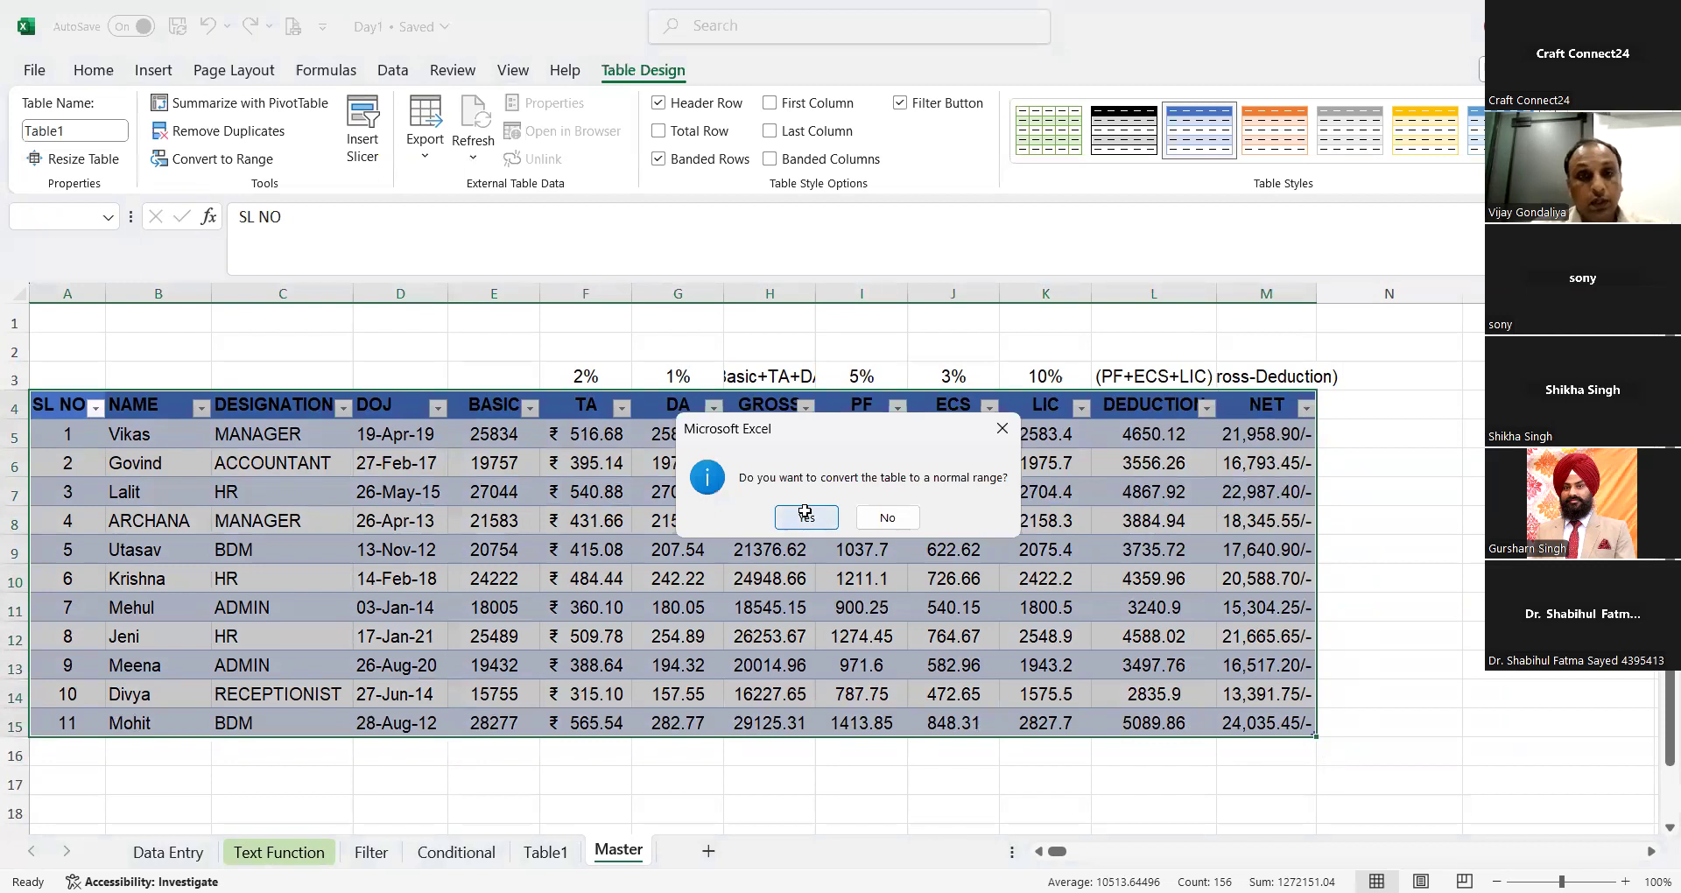
left_click(804, 511)
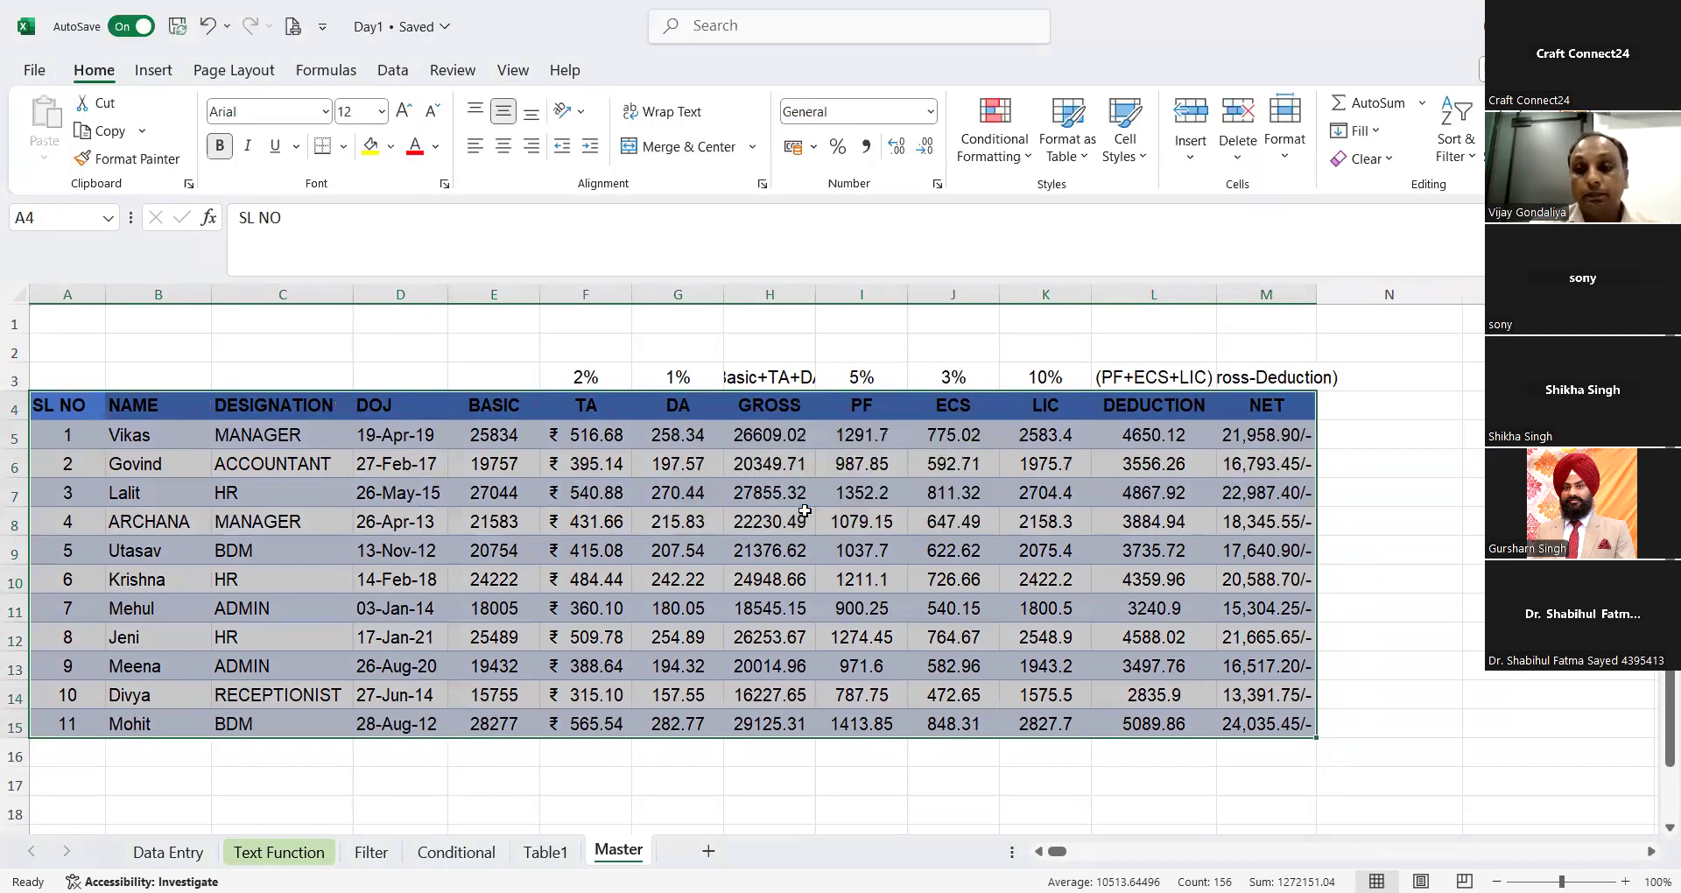
left_click(805, 512)
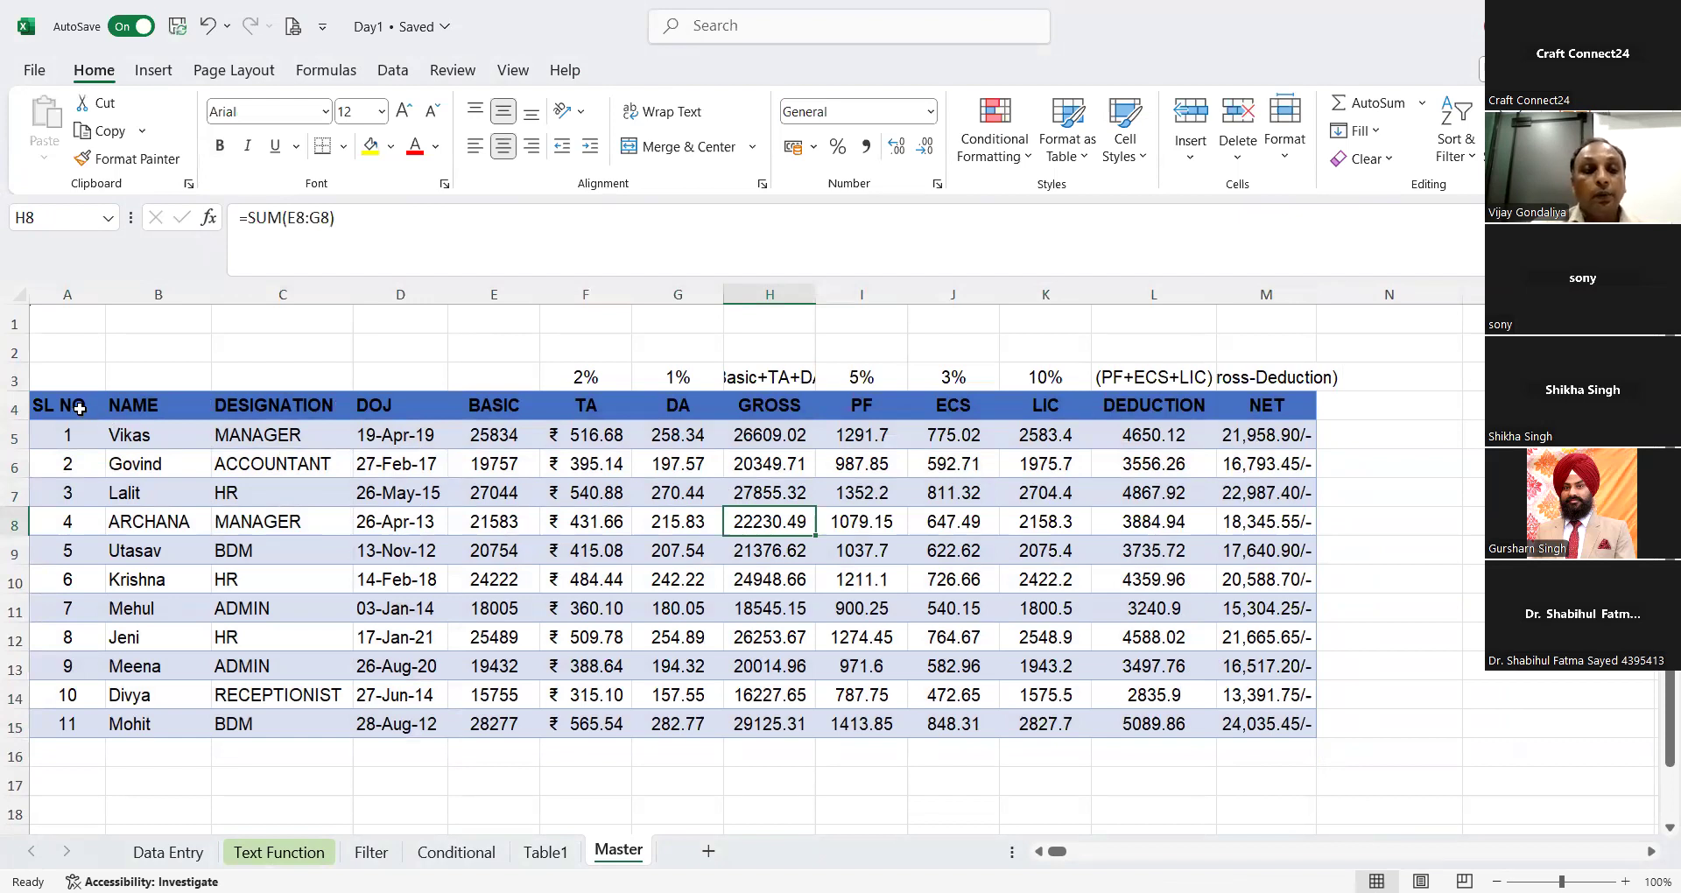
Step: Load the Master data in A4:M15 into Power Query as a table with headers
left_click(80, 408)
key("ctrl+shift+Down")
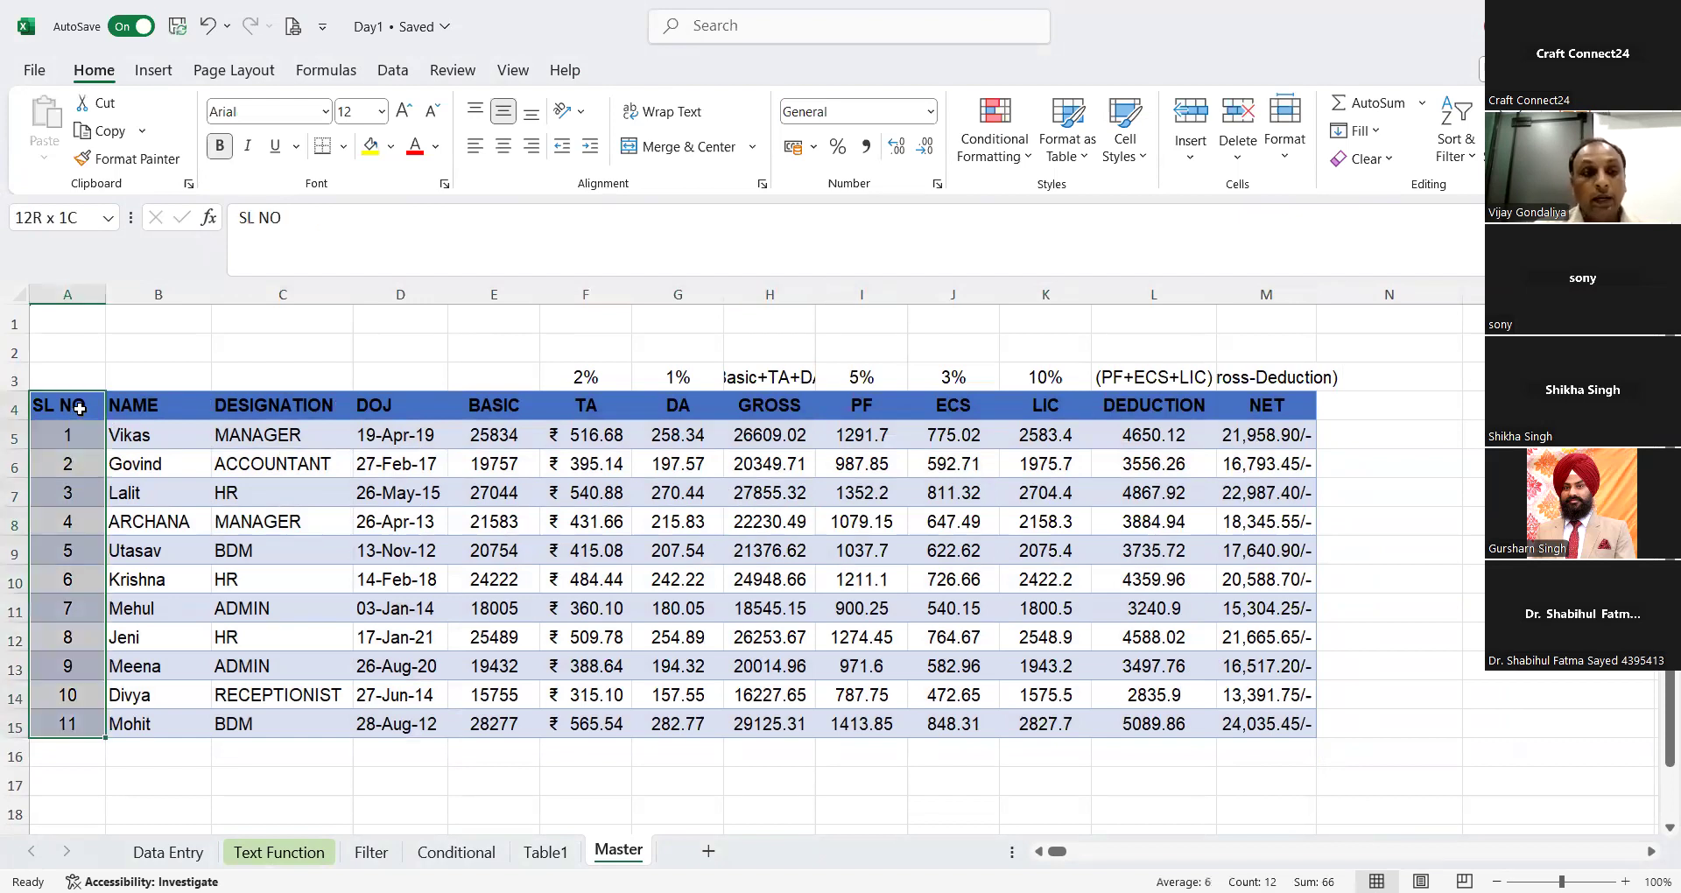
key("ctrl+shift+Right")
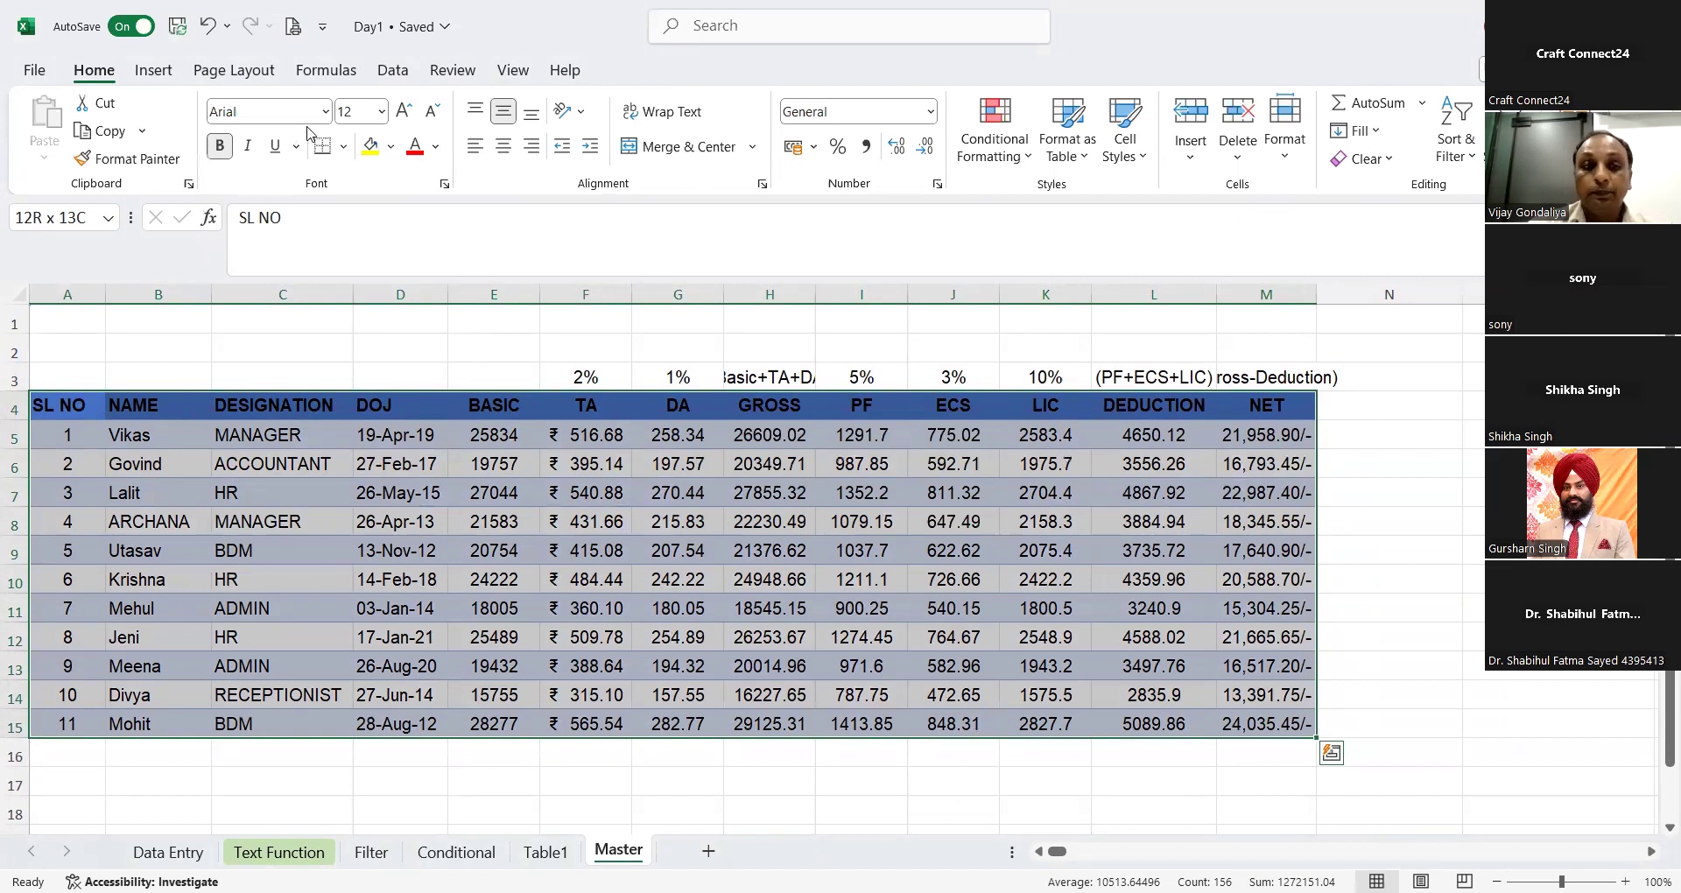
left_click(392, 72)
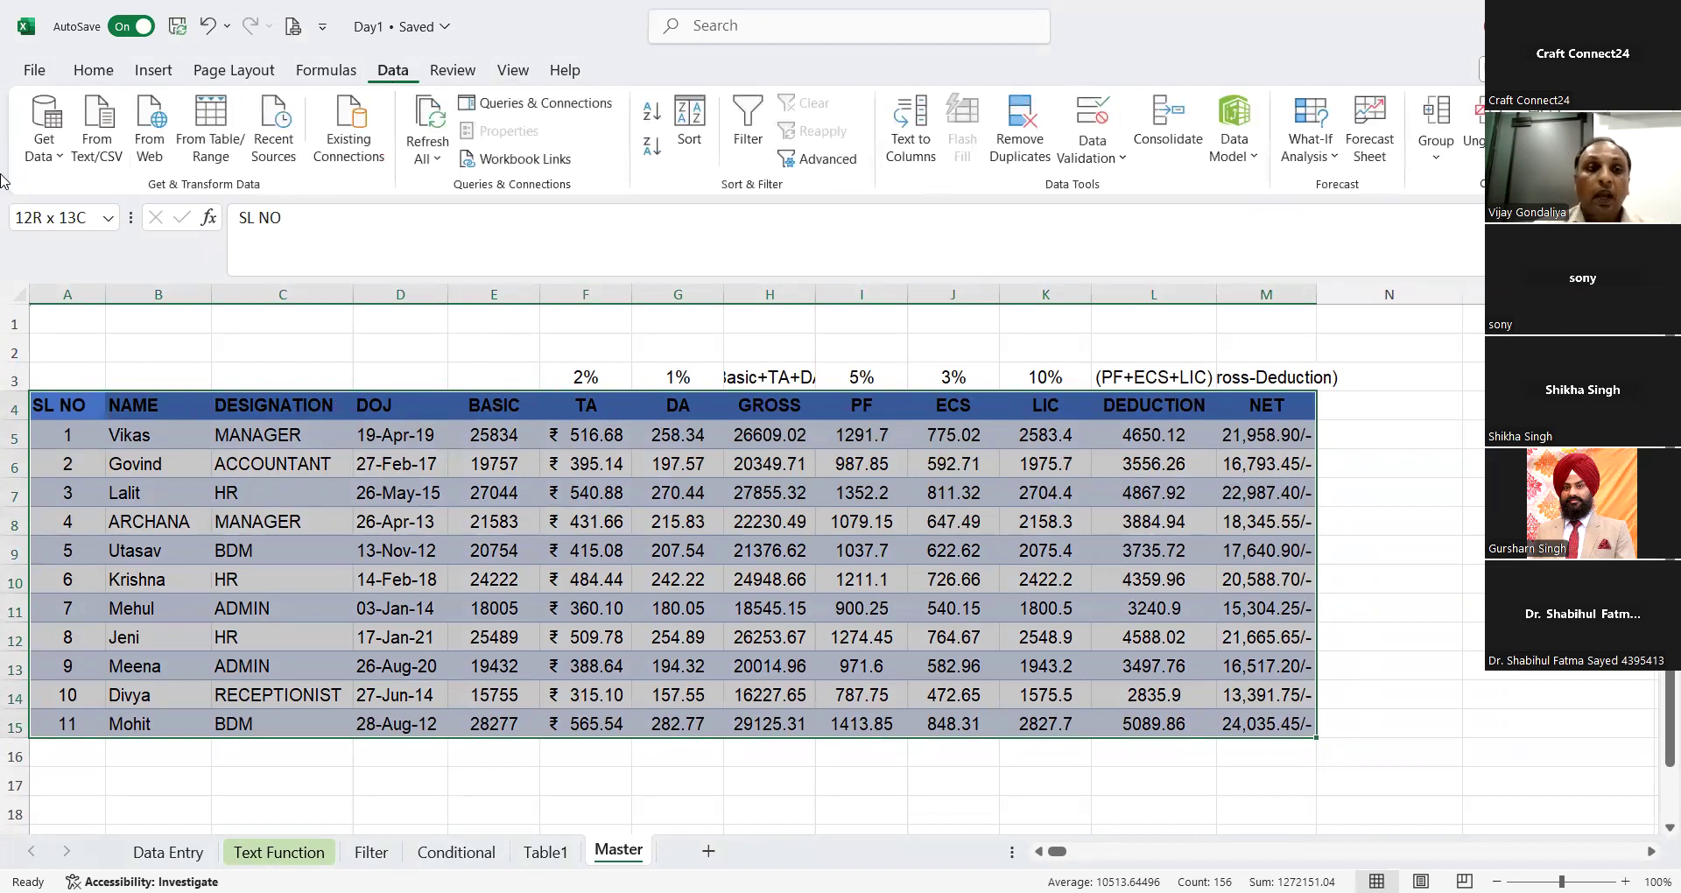
left_click(233, 158)
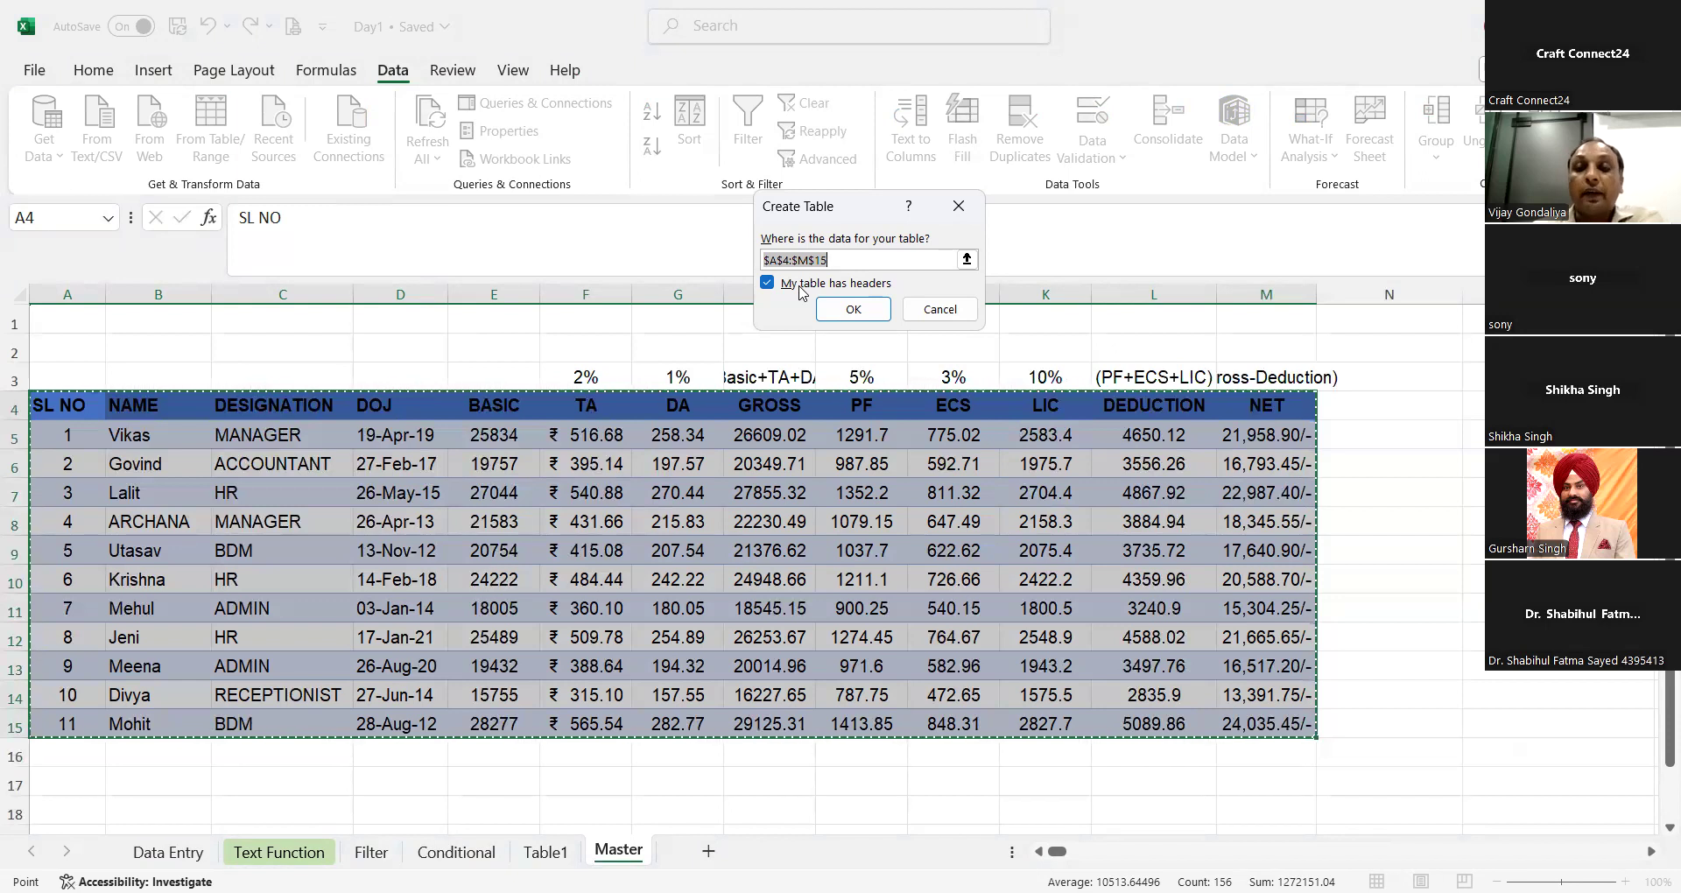
left_click(836, 310)
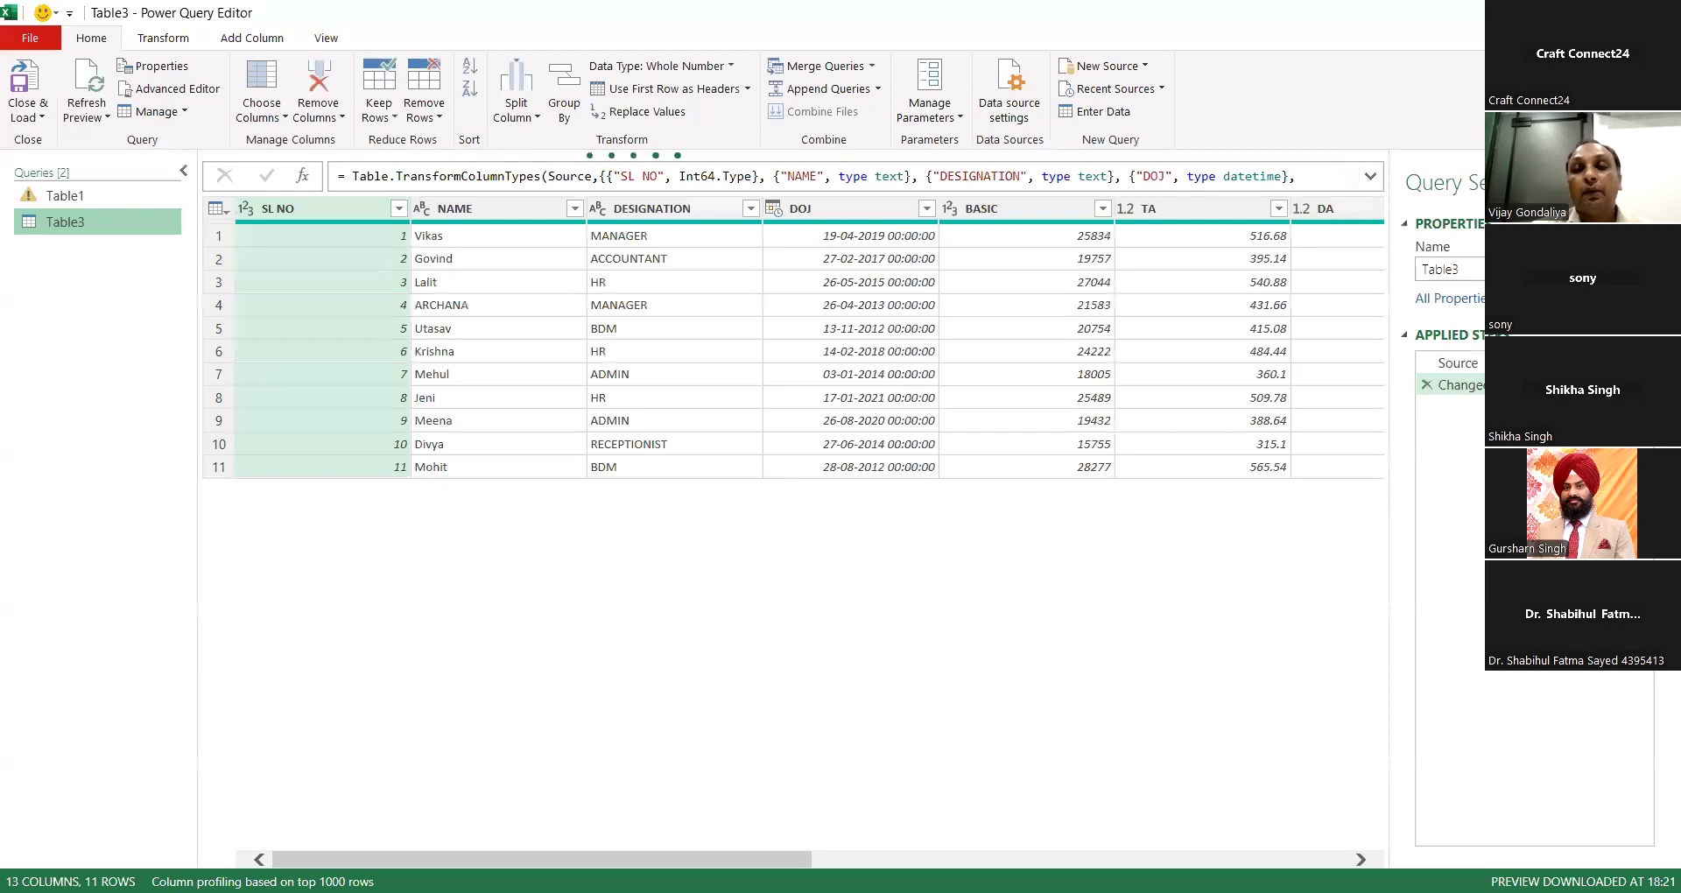
Step: Close the Power Query Editor keeping the query, return to the Master sheet and hide the Queries & Connections pane
left_click(1661, 12)
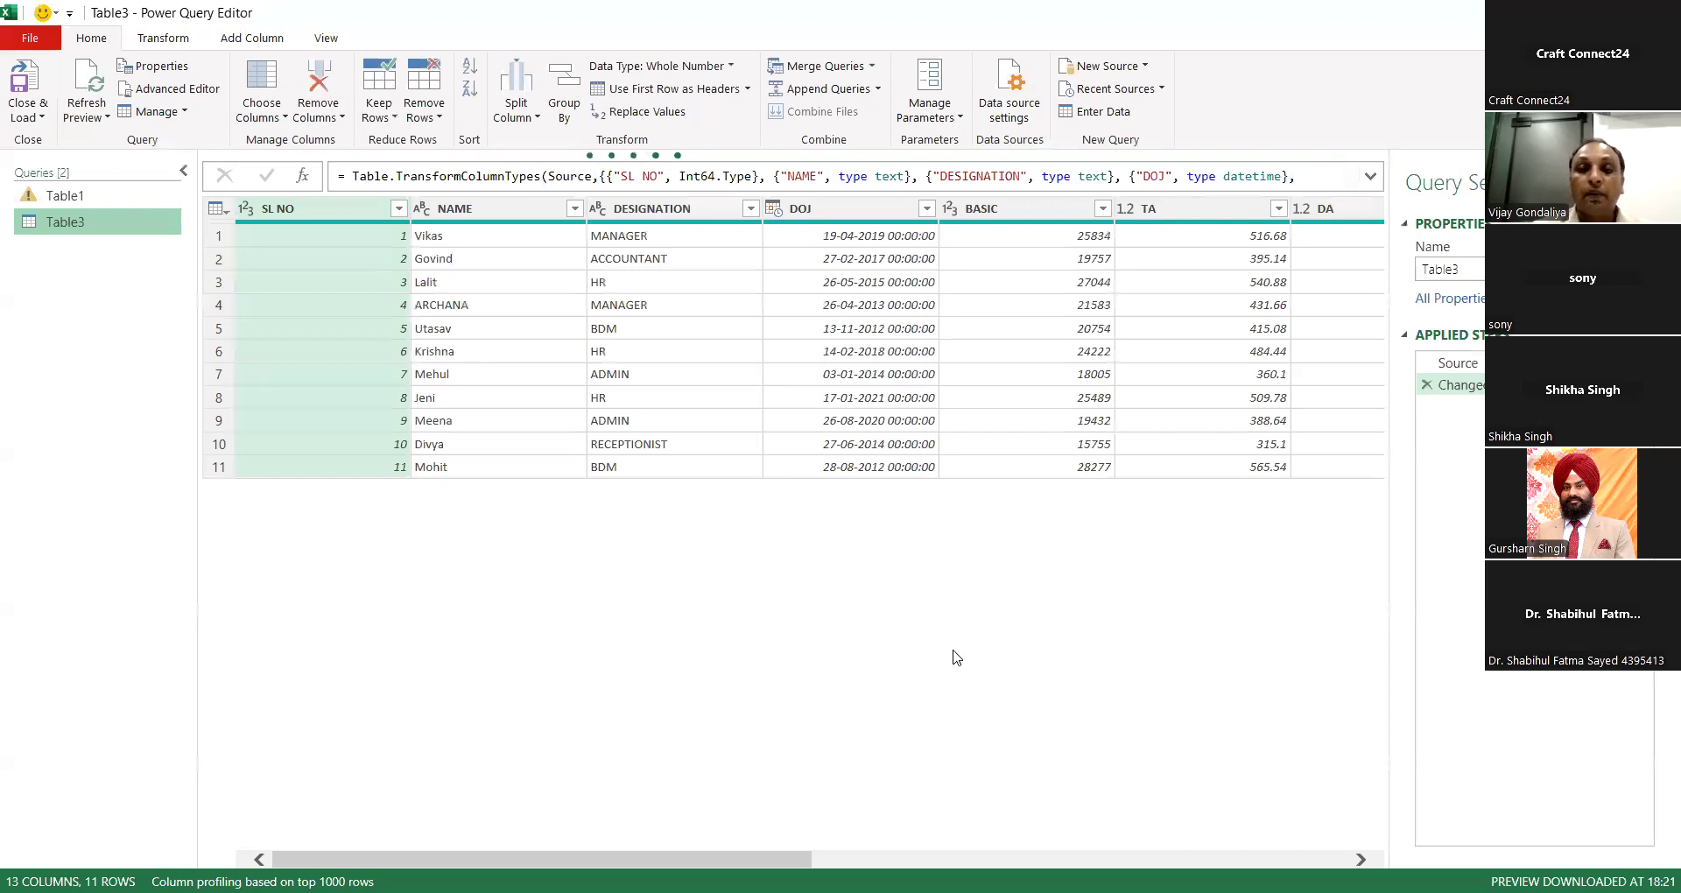
left_click(874, 495)
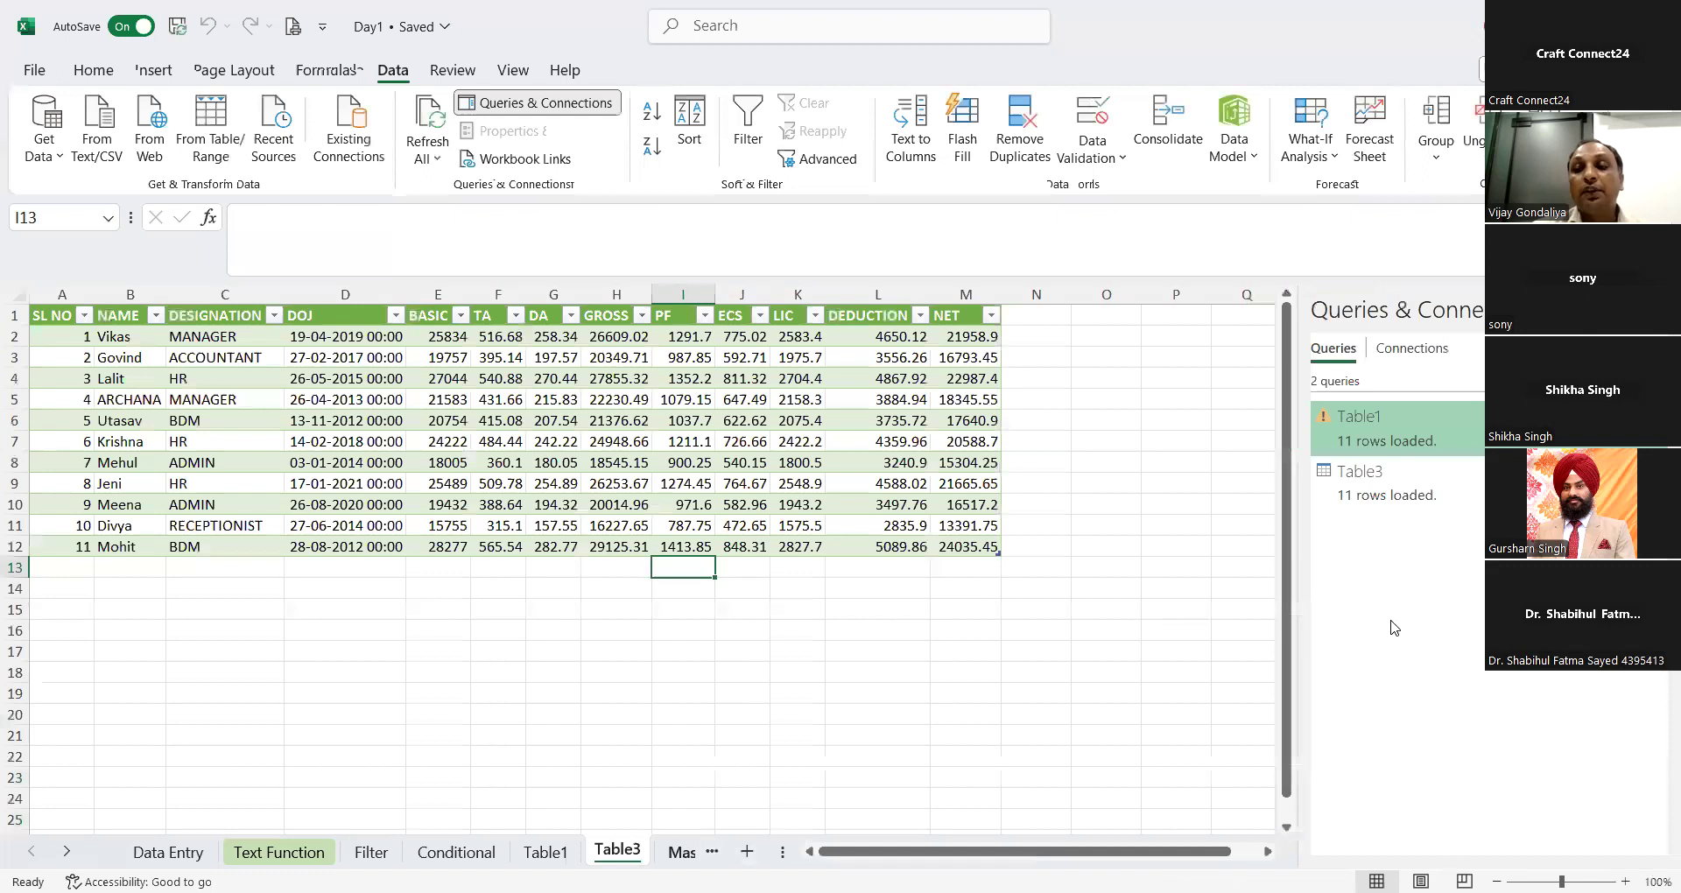
key("ctrl+Page_Down")
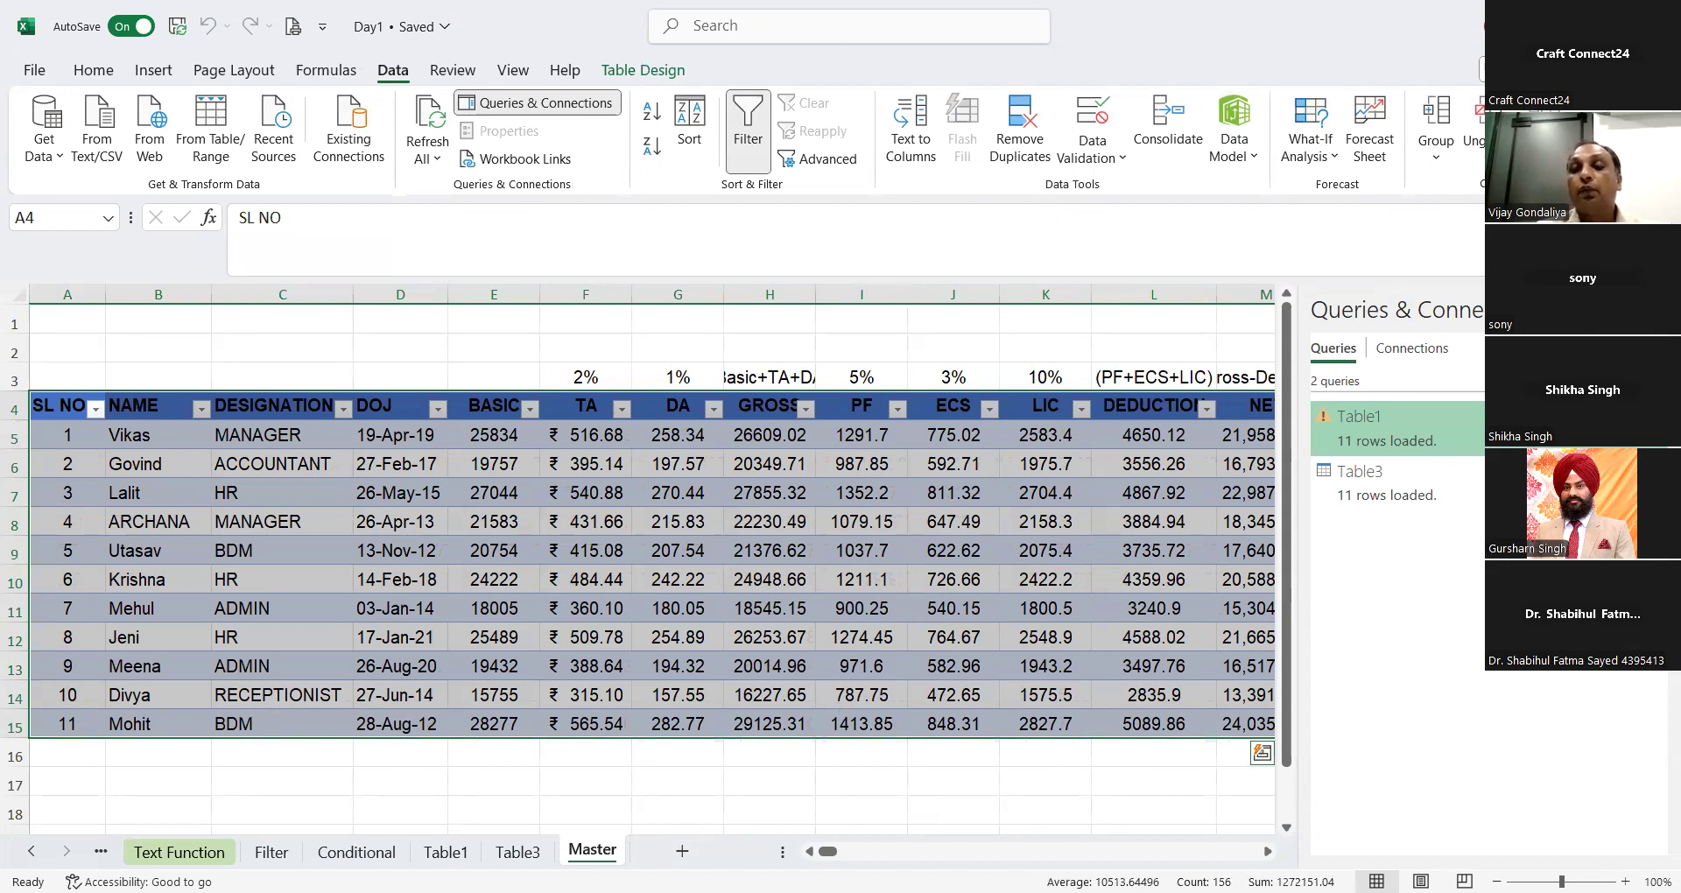
left_click(538, 103)
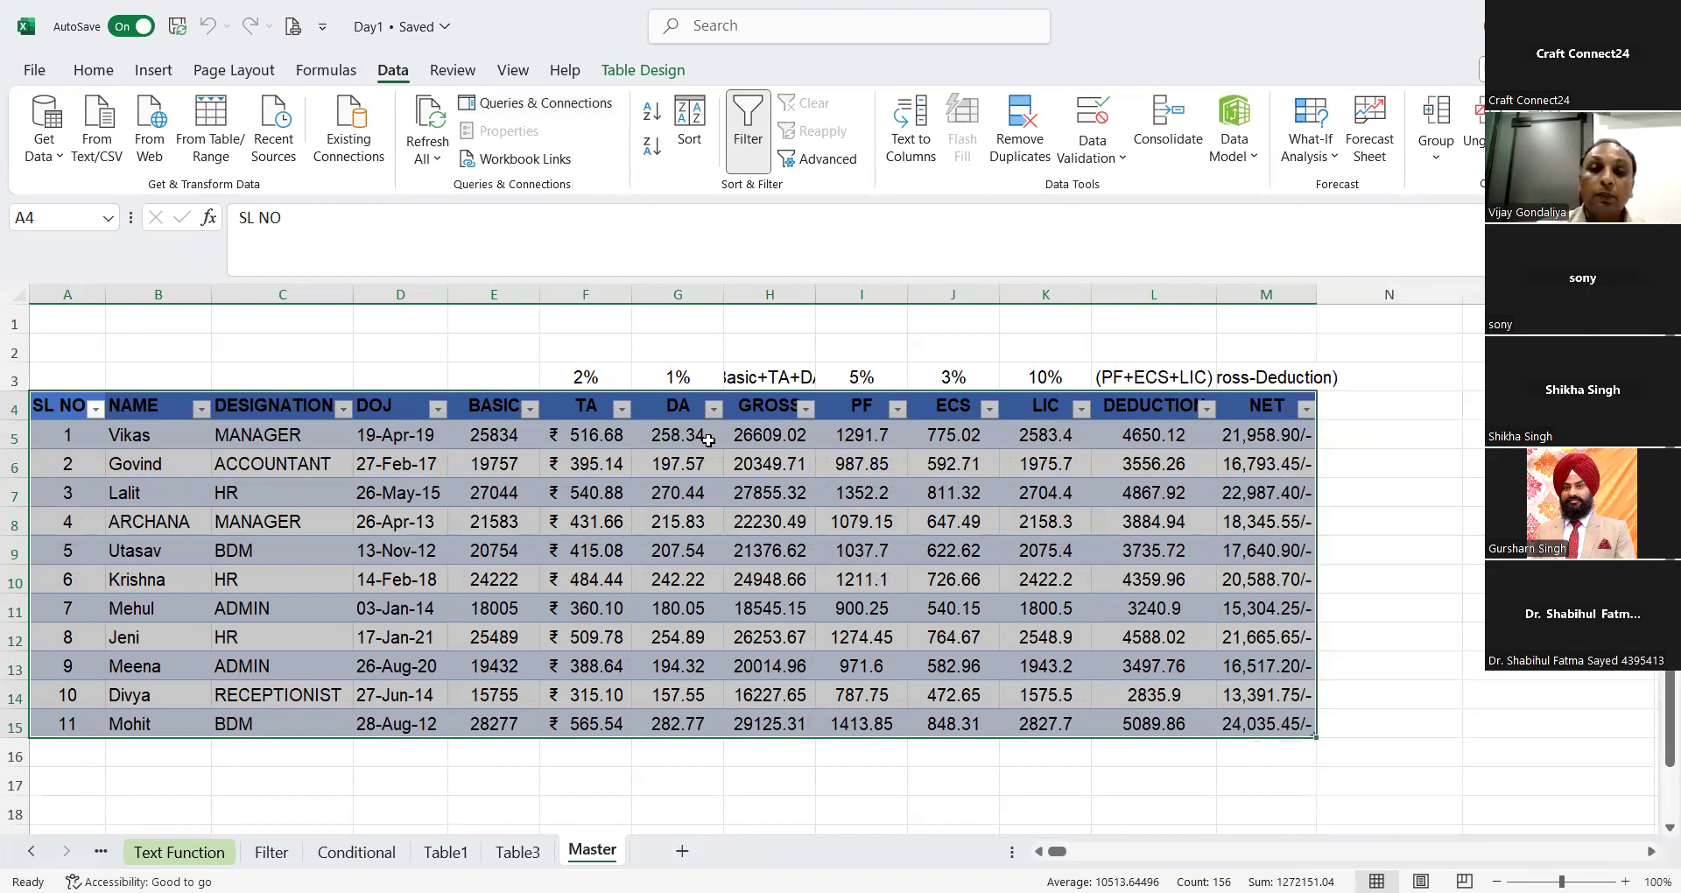
Step: Add an AutoSum total of the GROSS column in H16, directly below the Master table
left_click(761, 750)
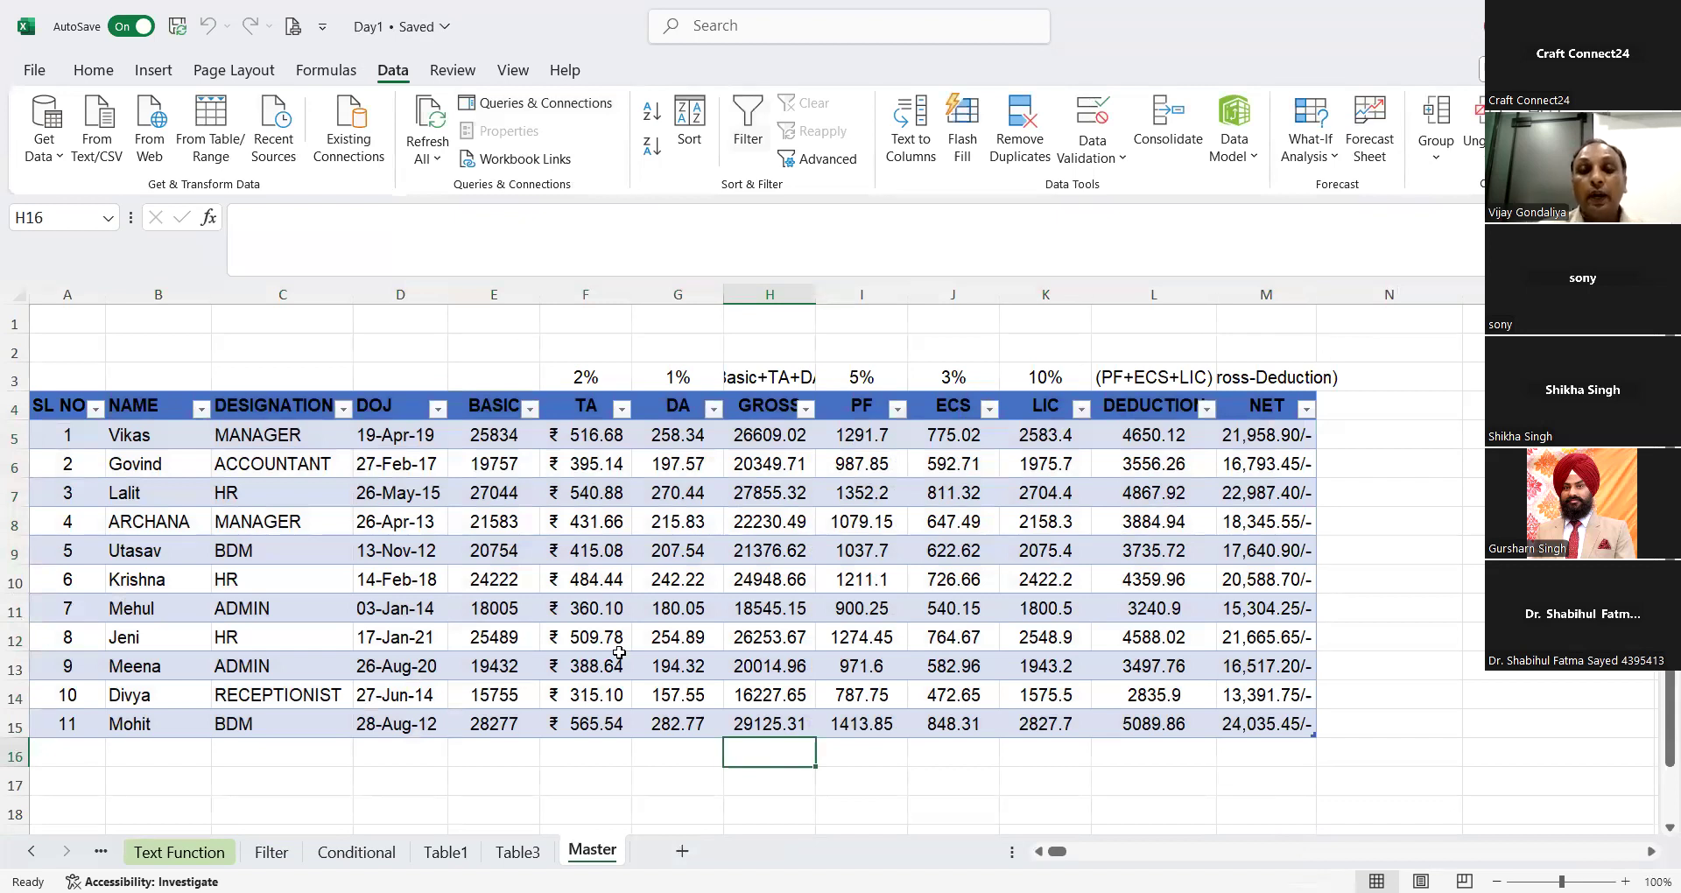
left_click(93, 72)
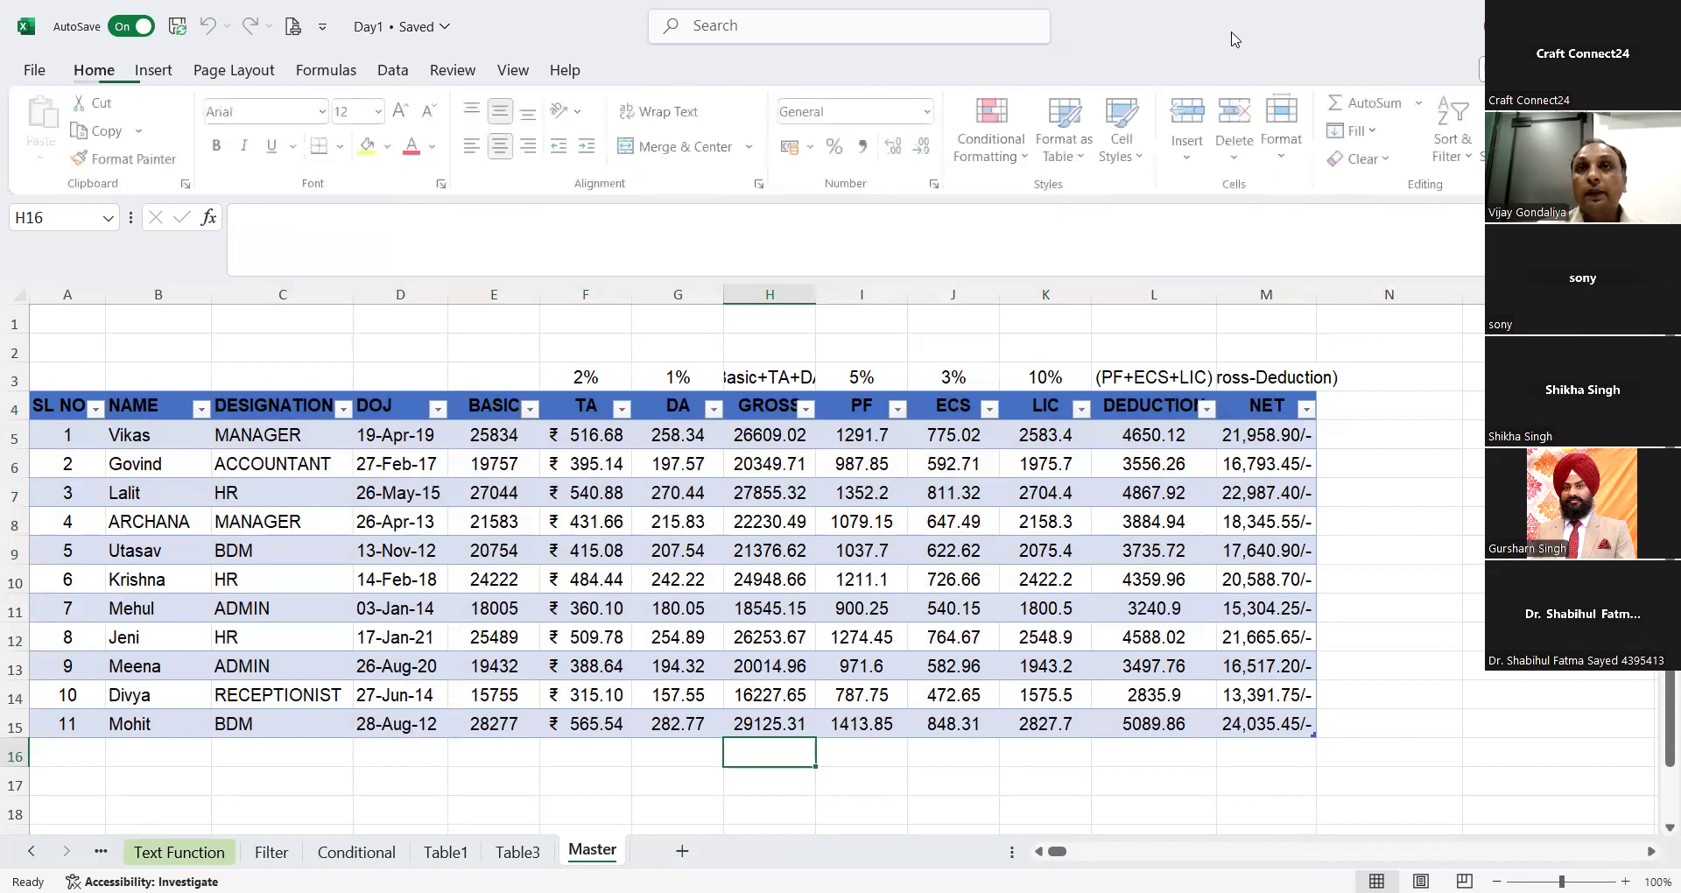
left_click(1372, 103)
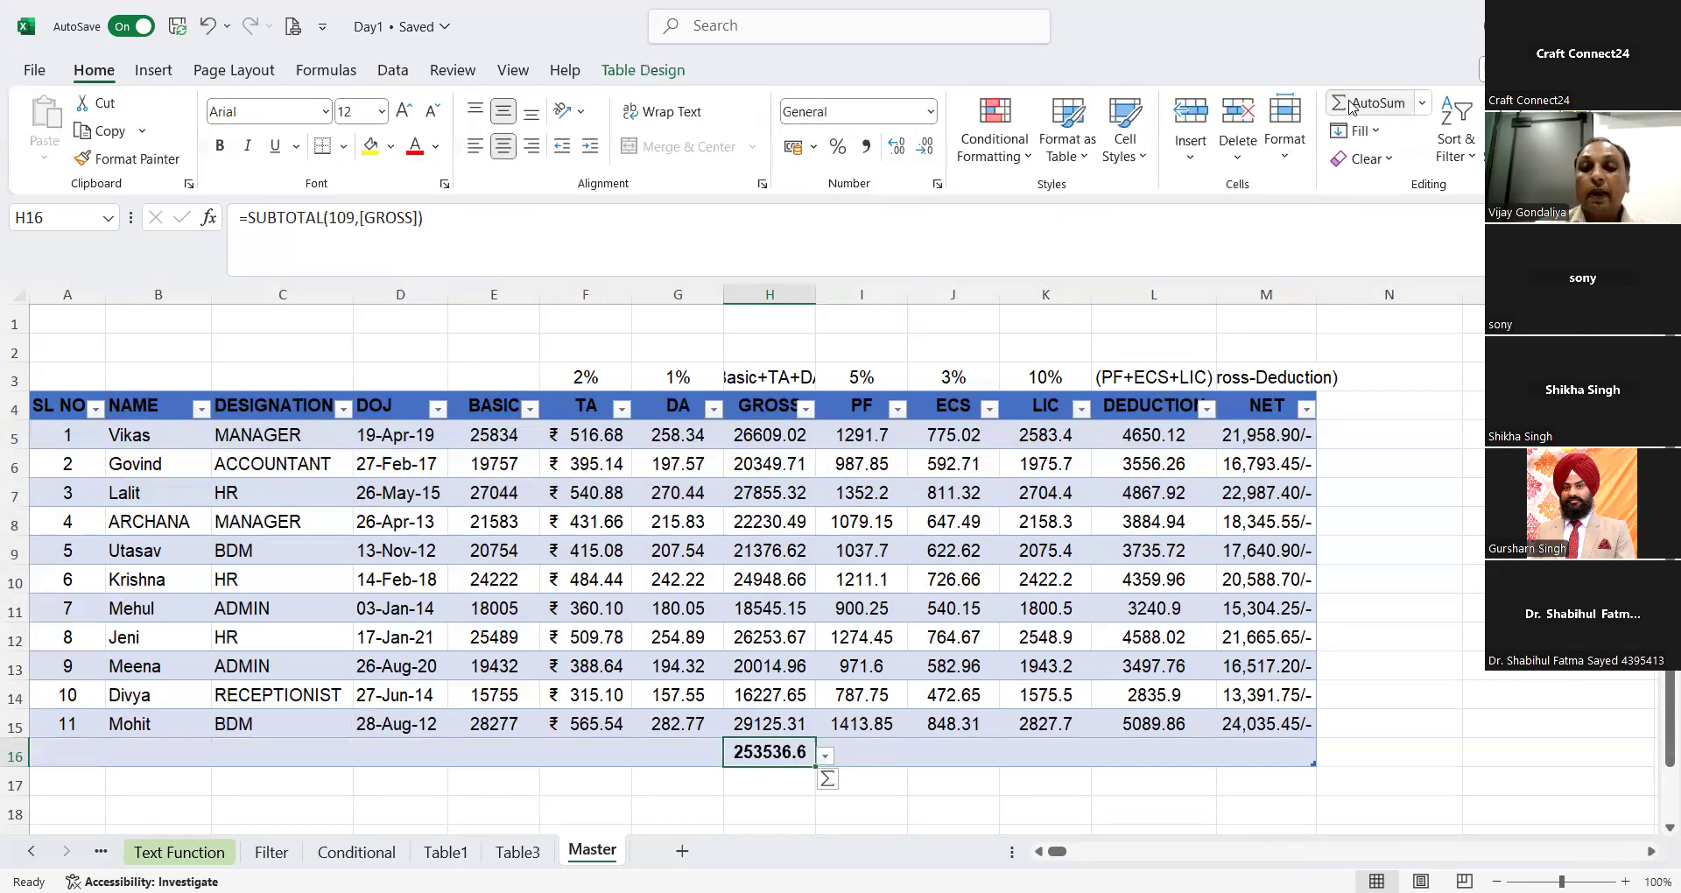
left_click(826, 756)
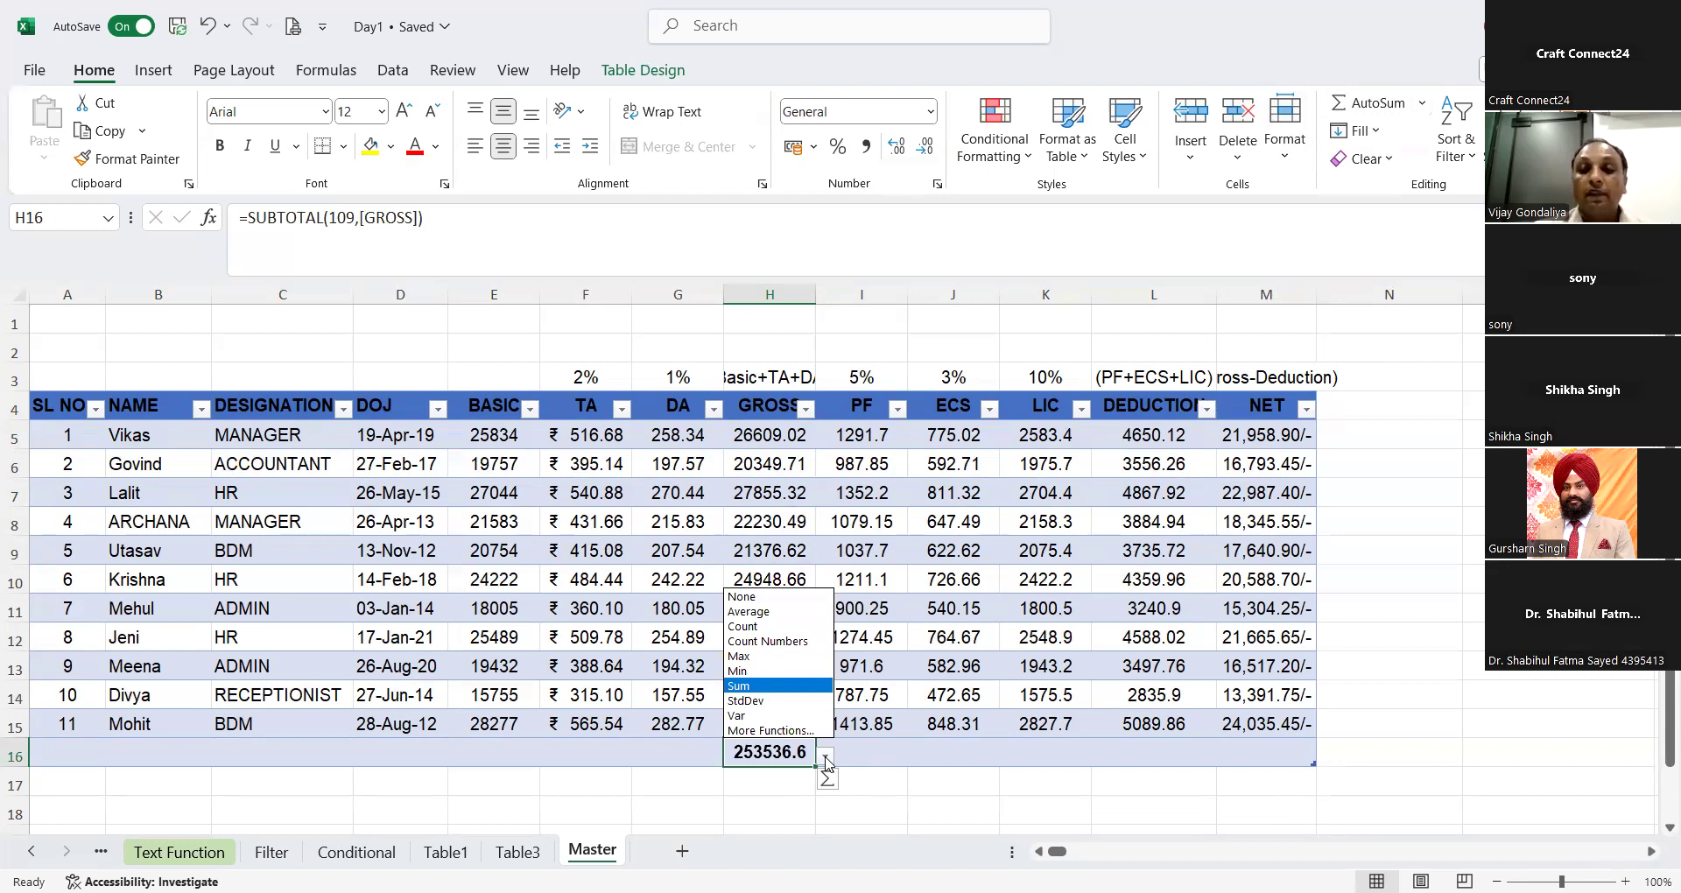
left_click(771, 730)
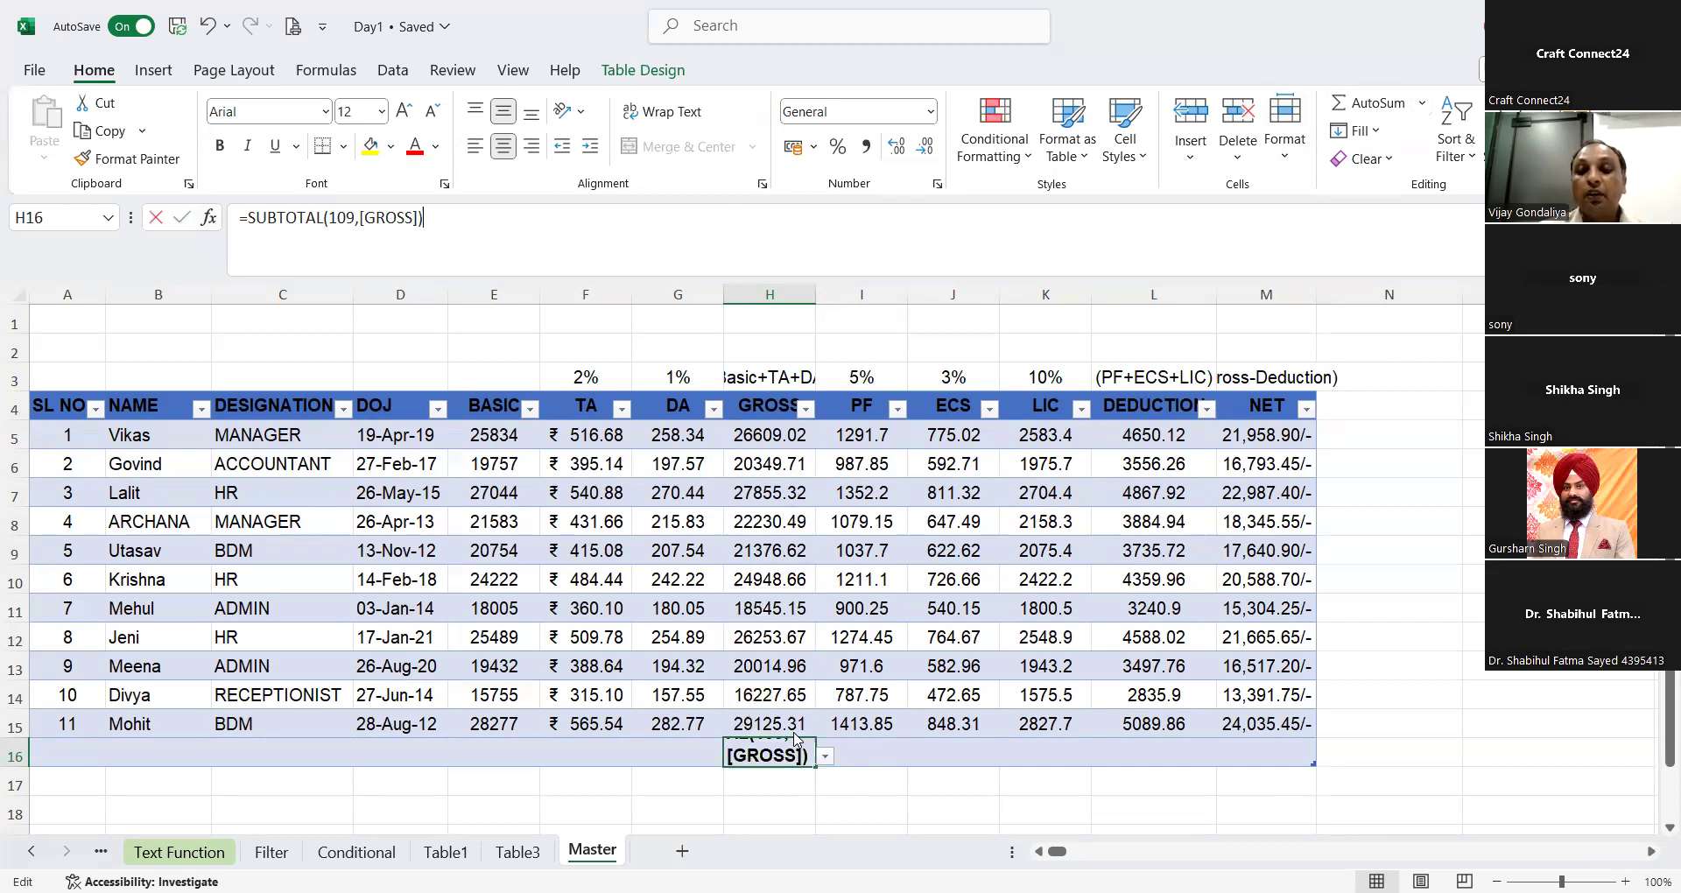
left_click(1084, 411)
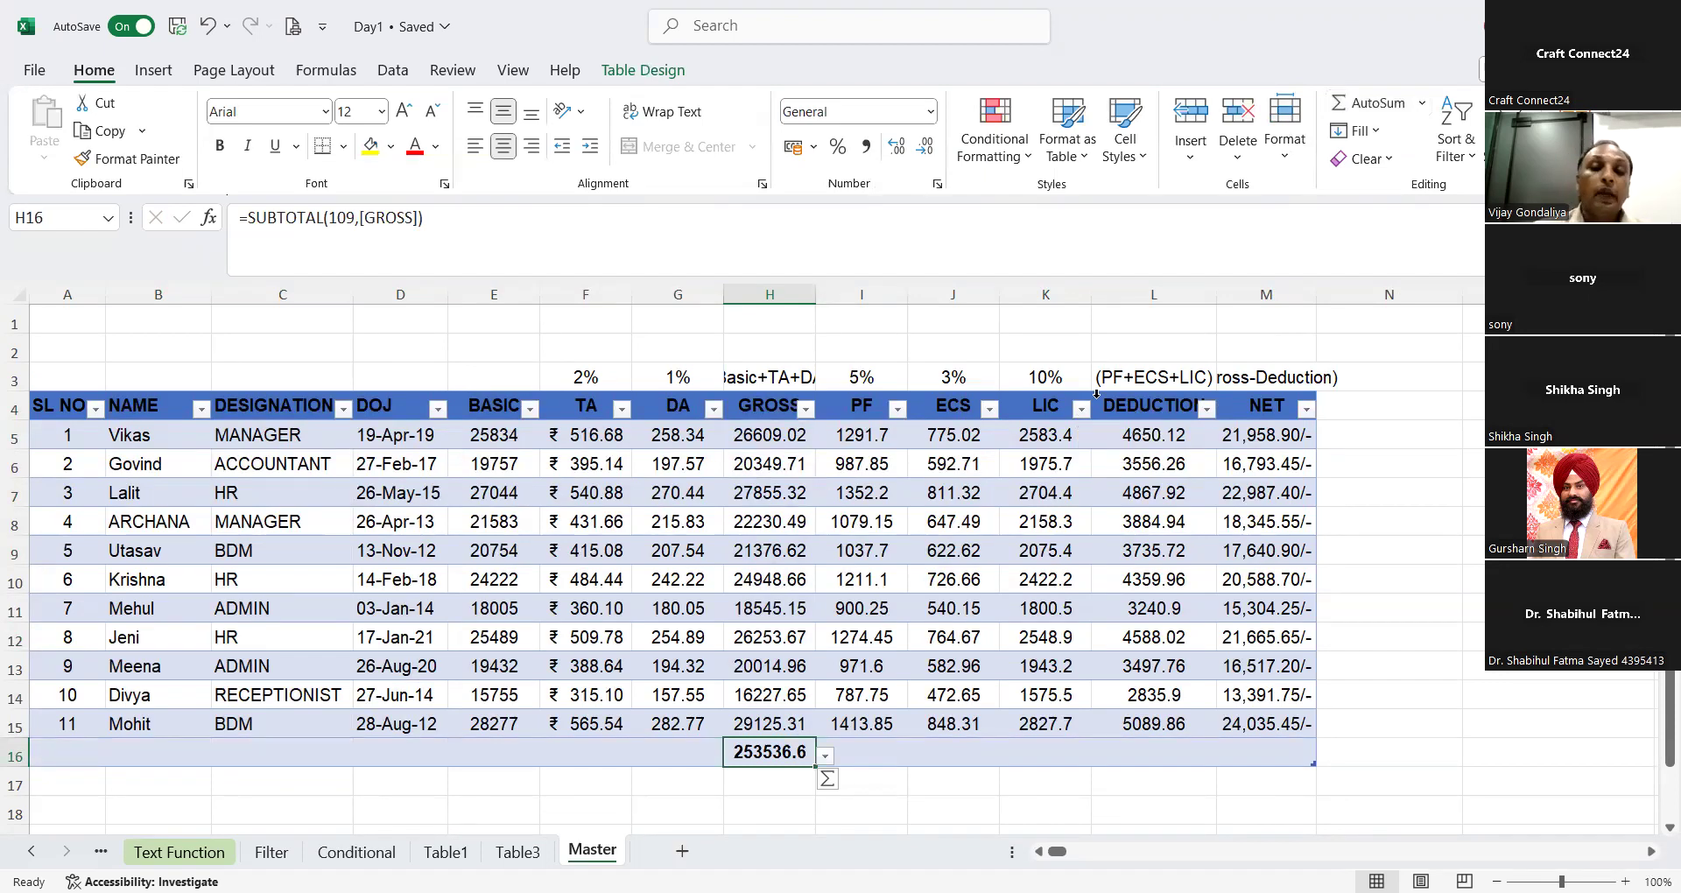
Step: Set the total row to show the Average for GROSS in H16 and for PF in I16
left_click(825, 759)
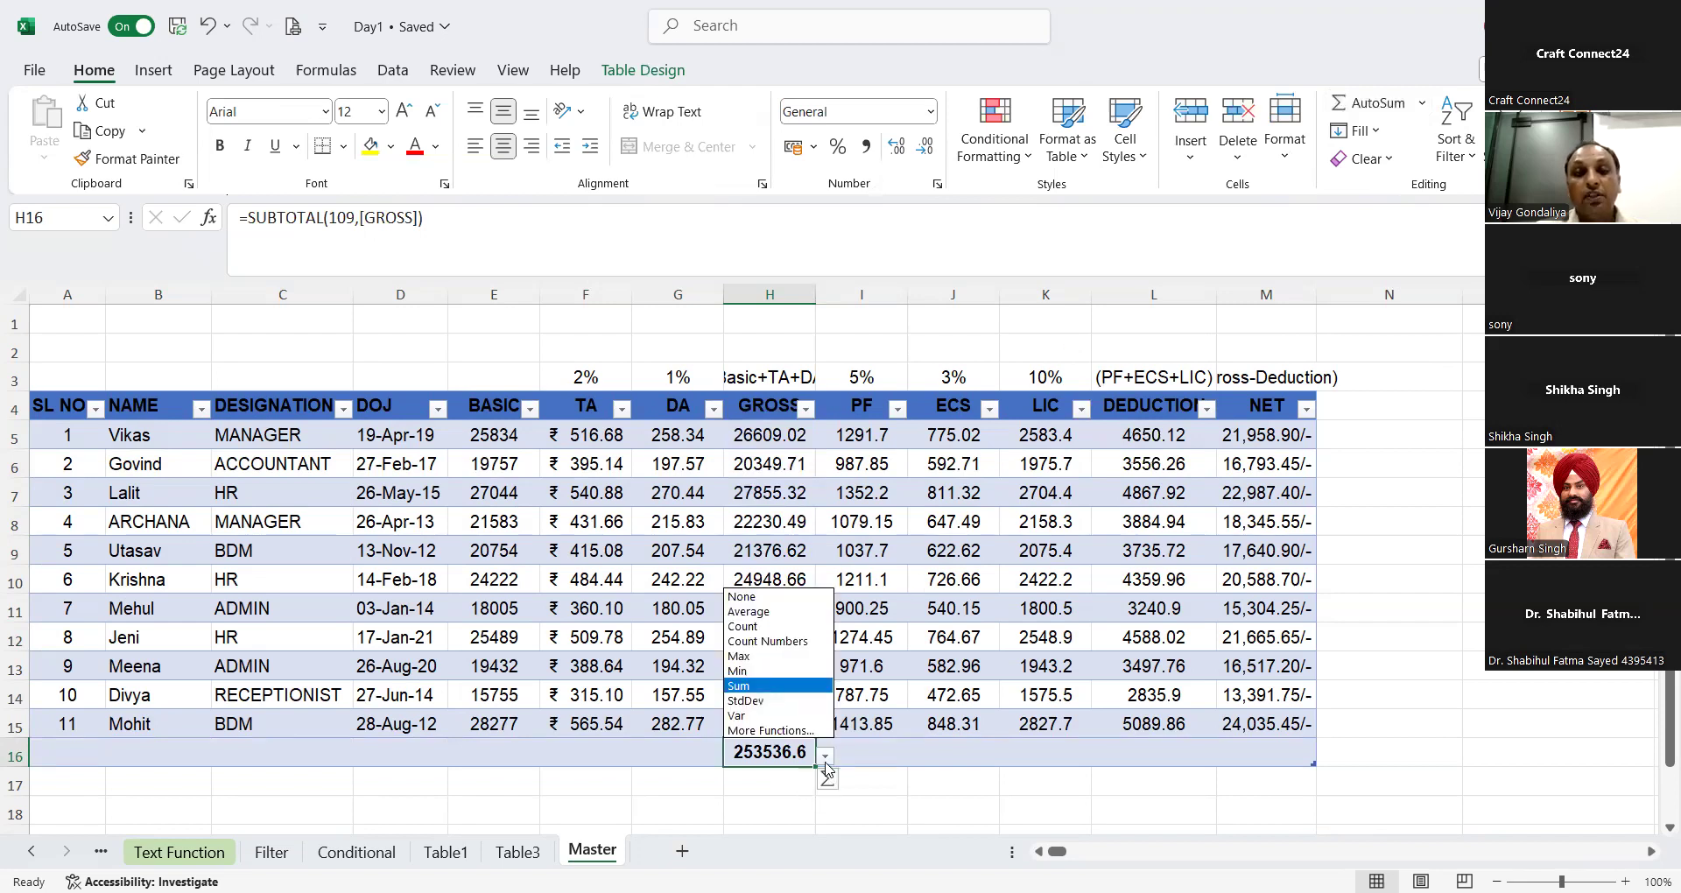
left_click(769, 614)
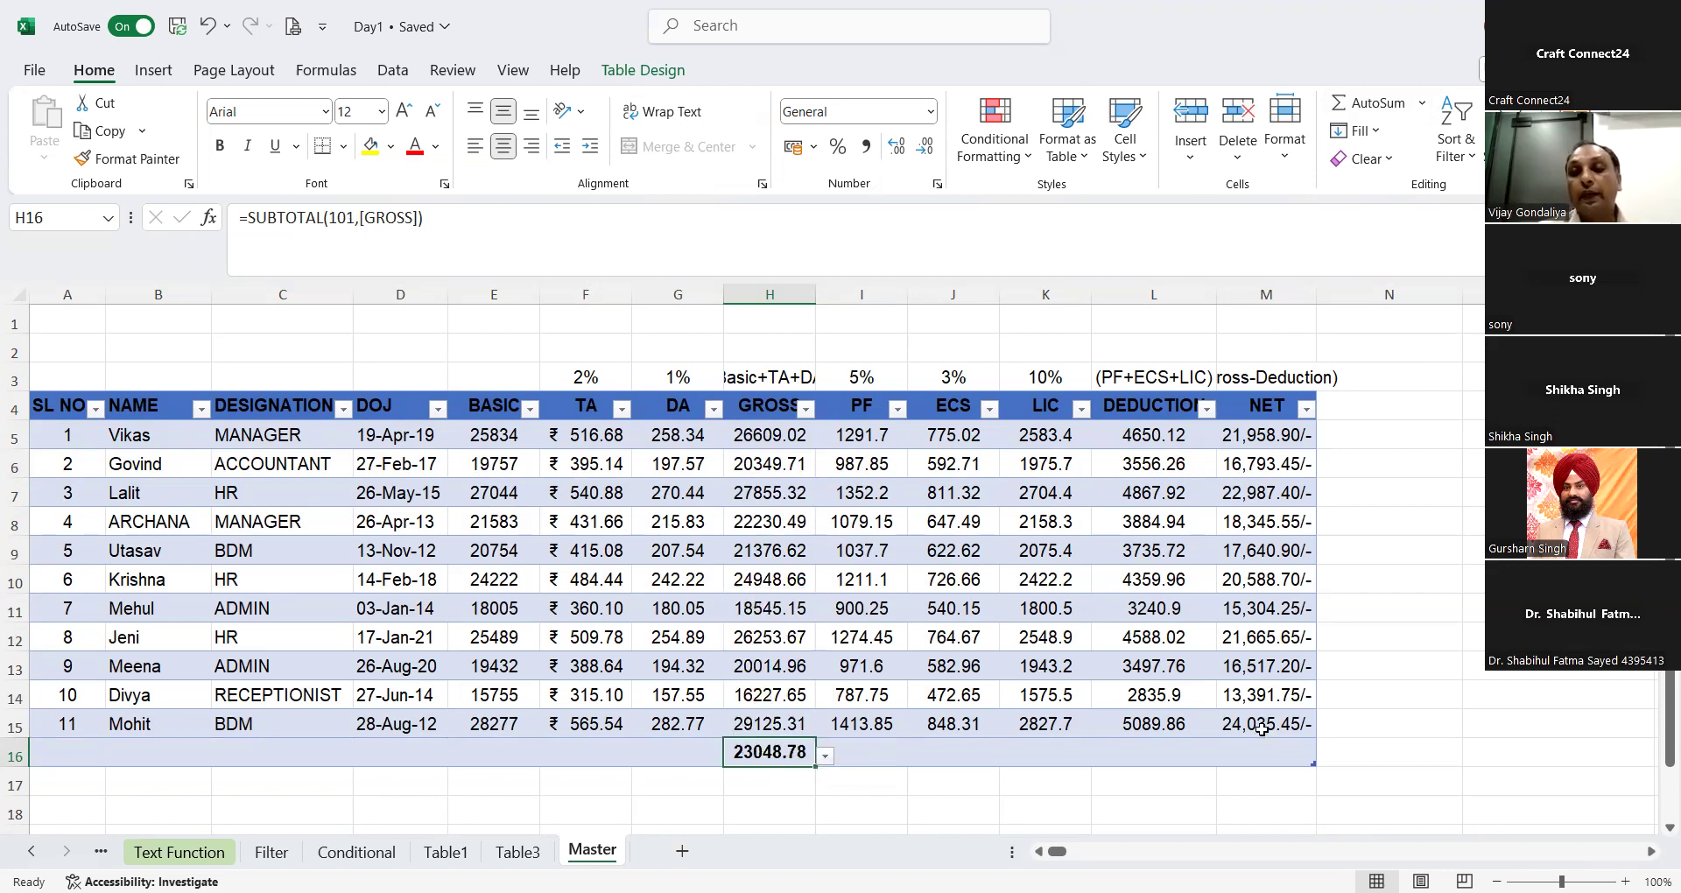
left_click(864, 760)
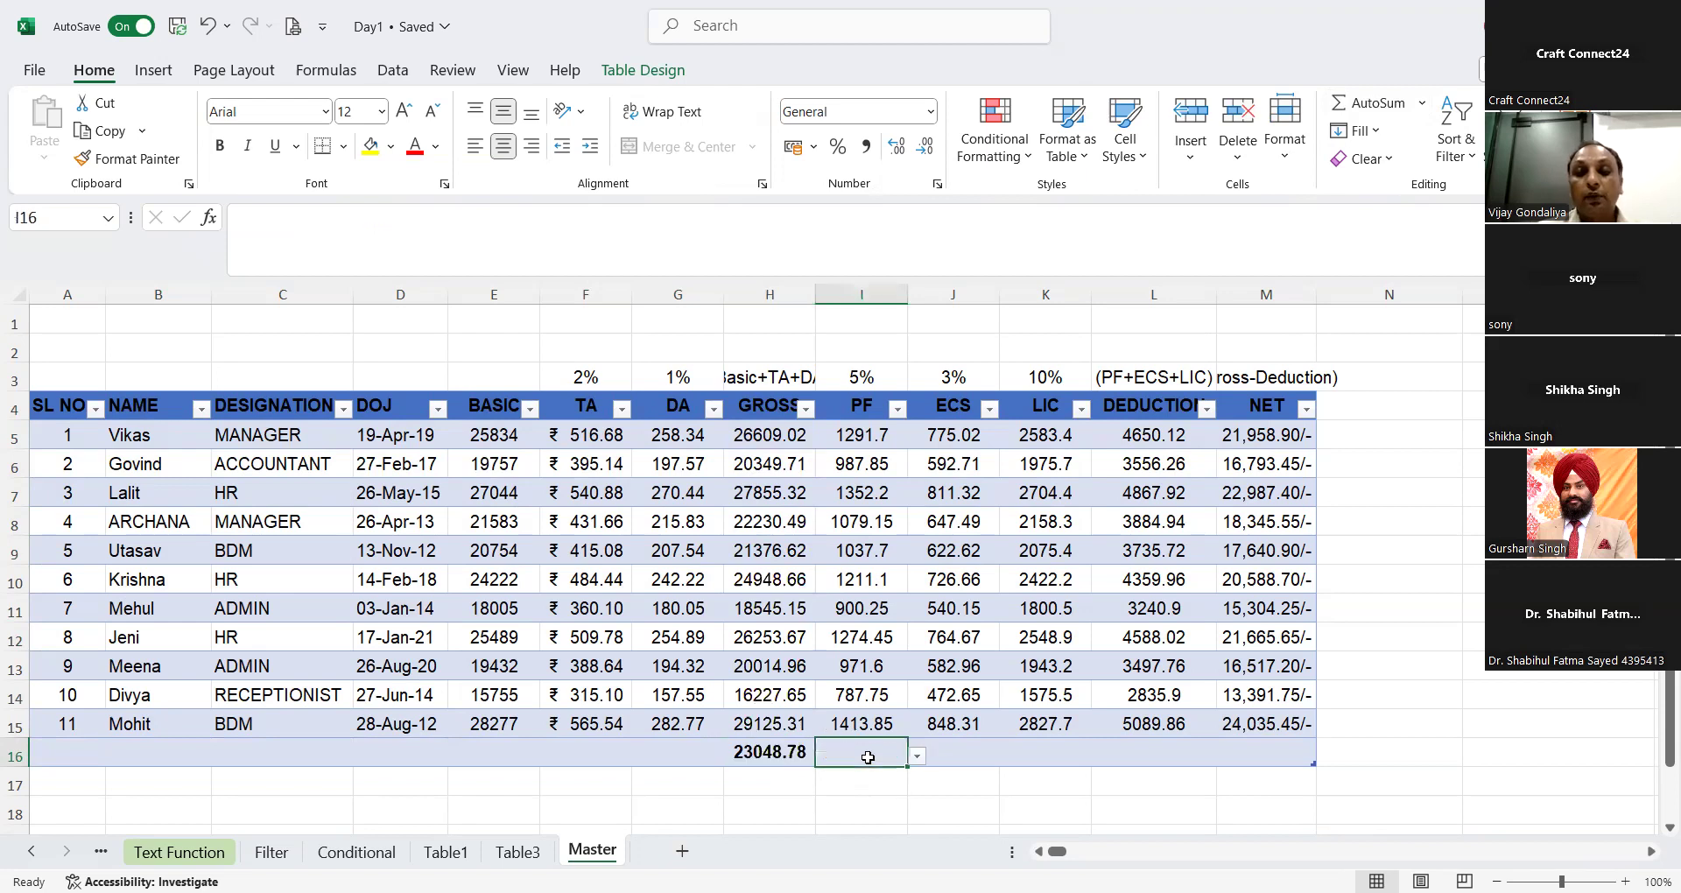
left_click(917, 757)
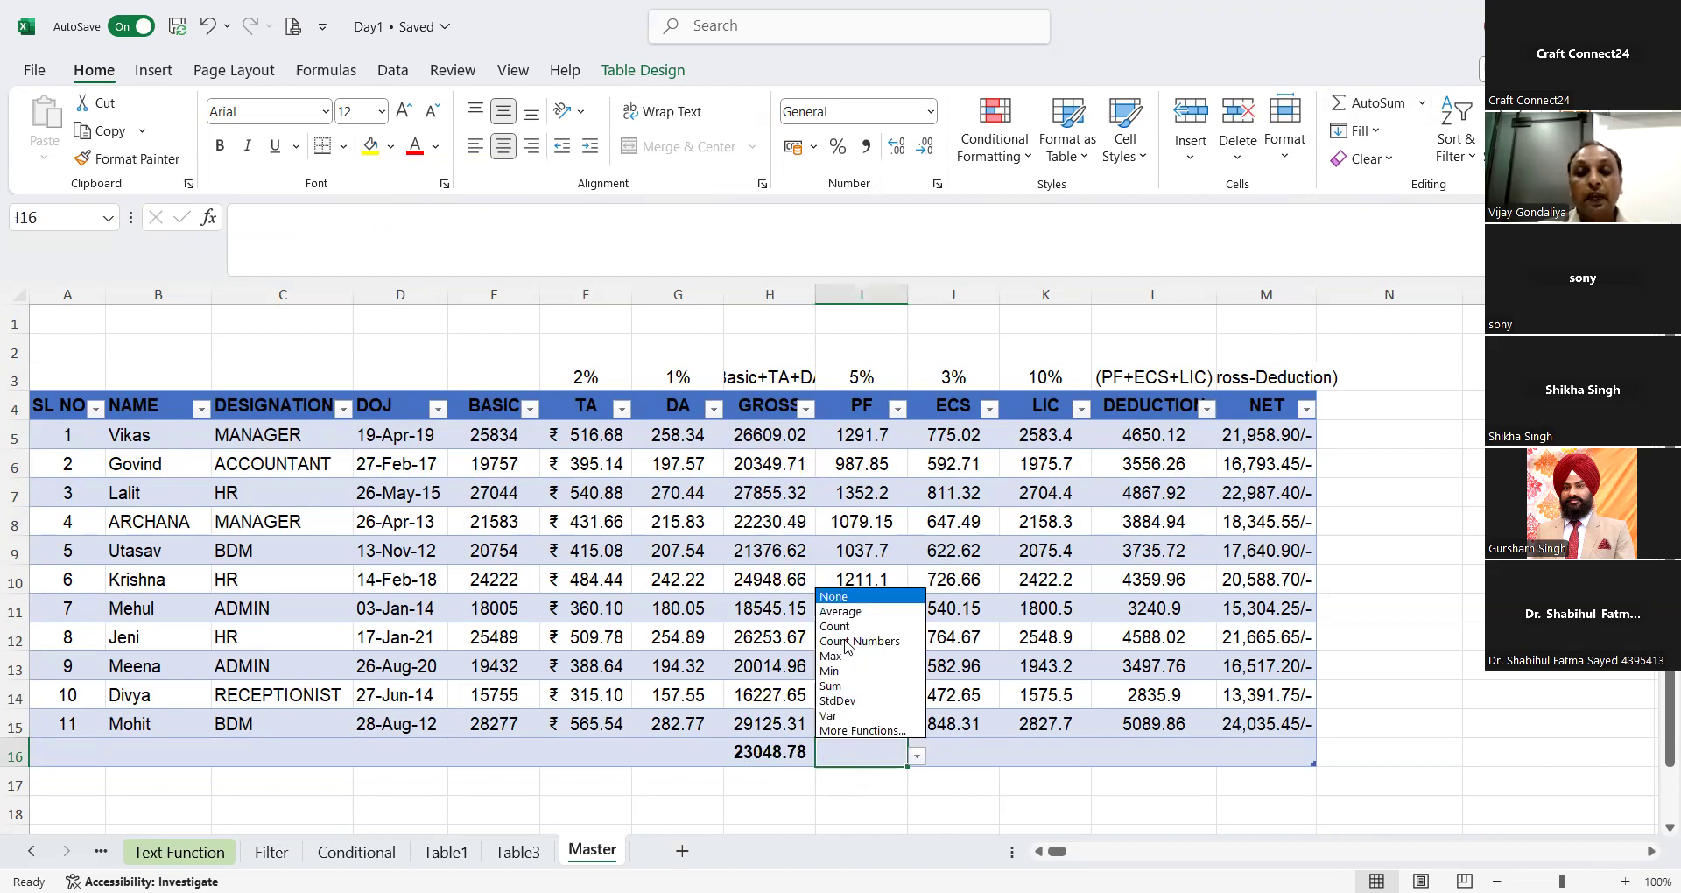
left_click(839, 612)
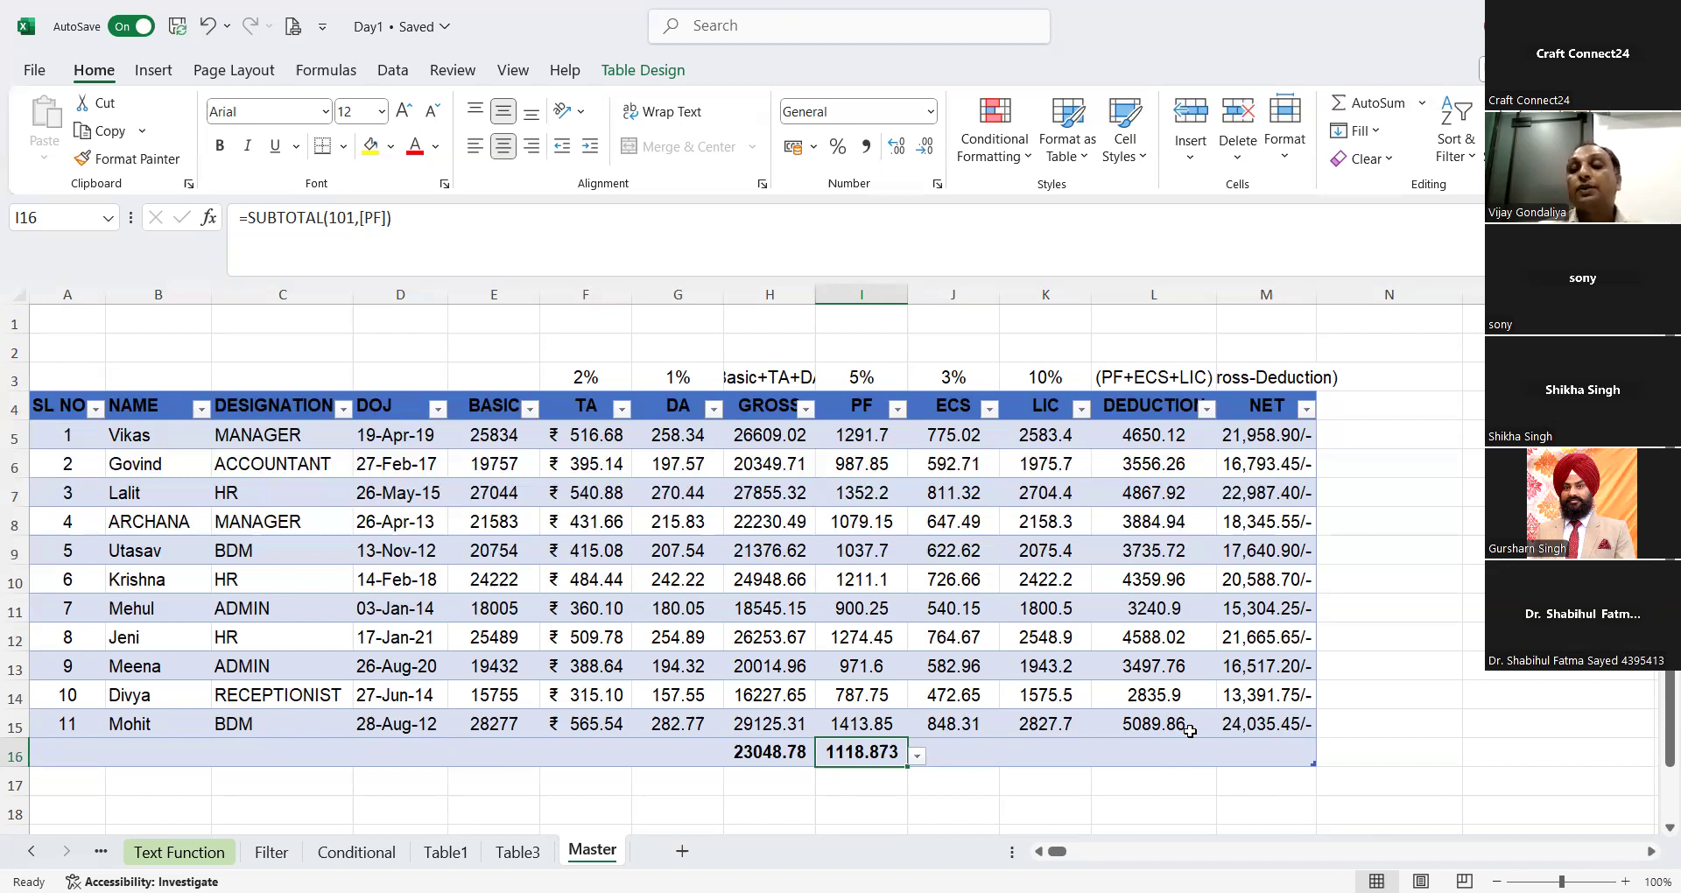
Step: Filter the DESIGNATION column to show only RECEPTIONIST
left_click(346, 413)
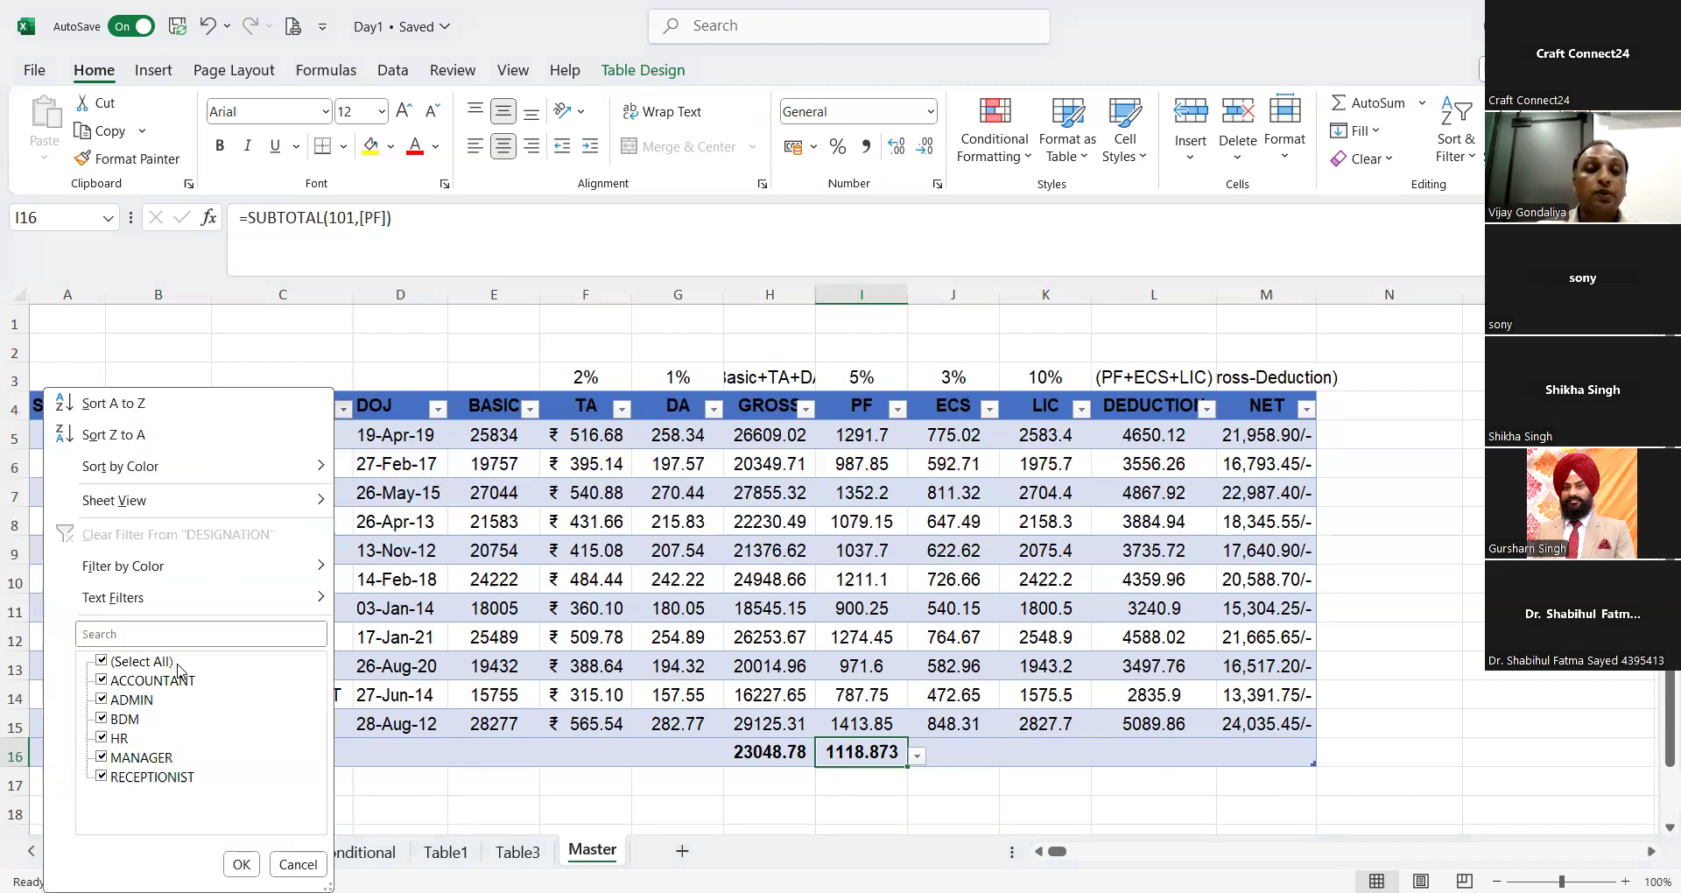
left_click(145, 662)
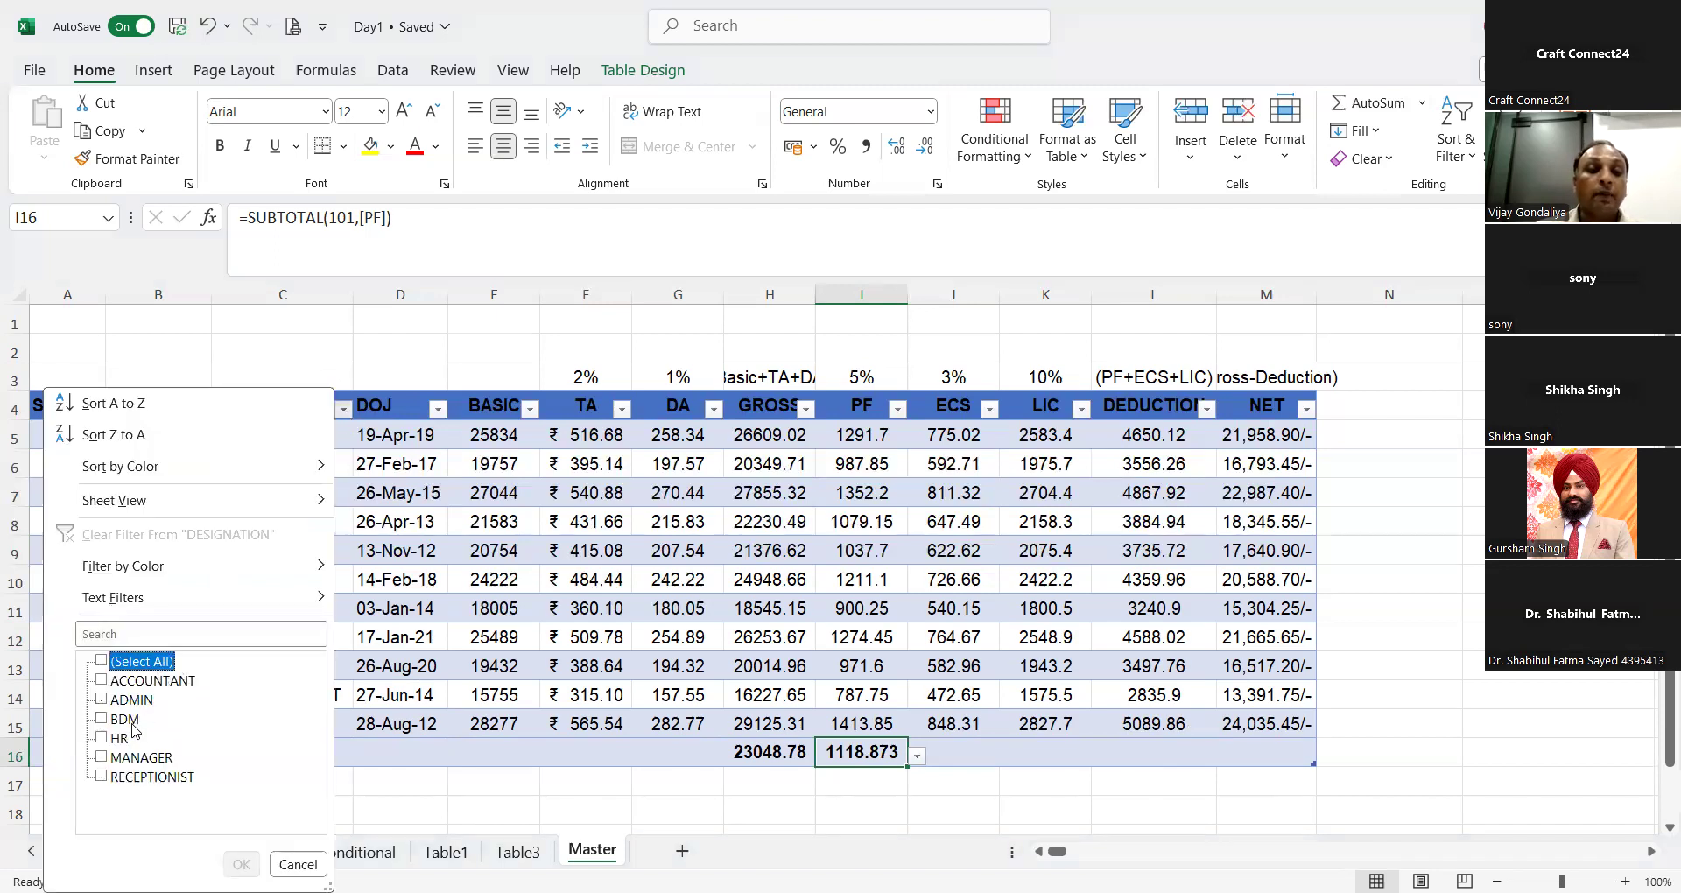
left_click(156, 782)
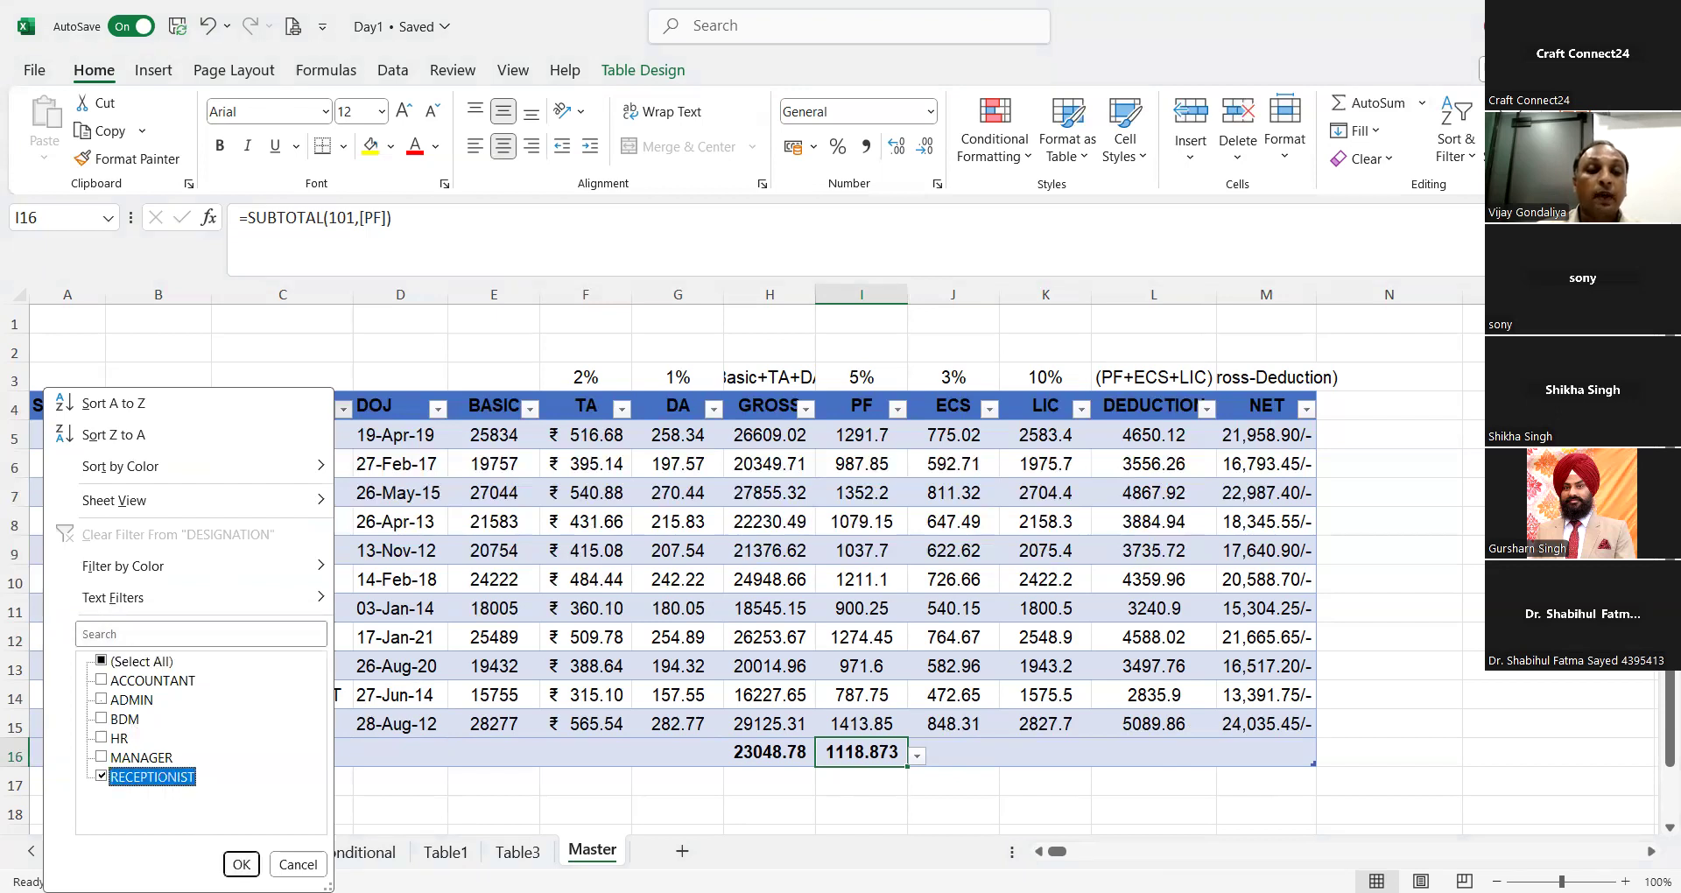
left_click(241, 864)
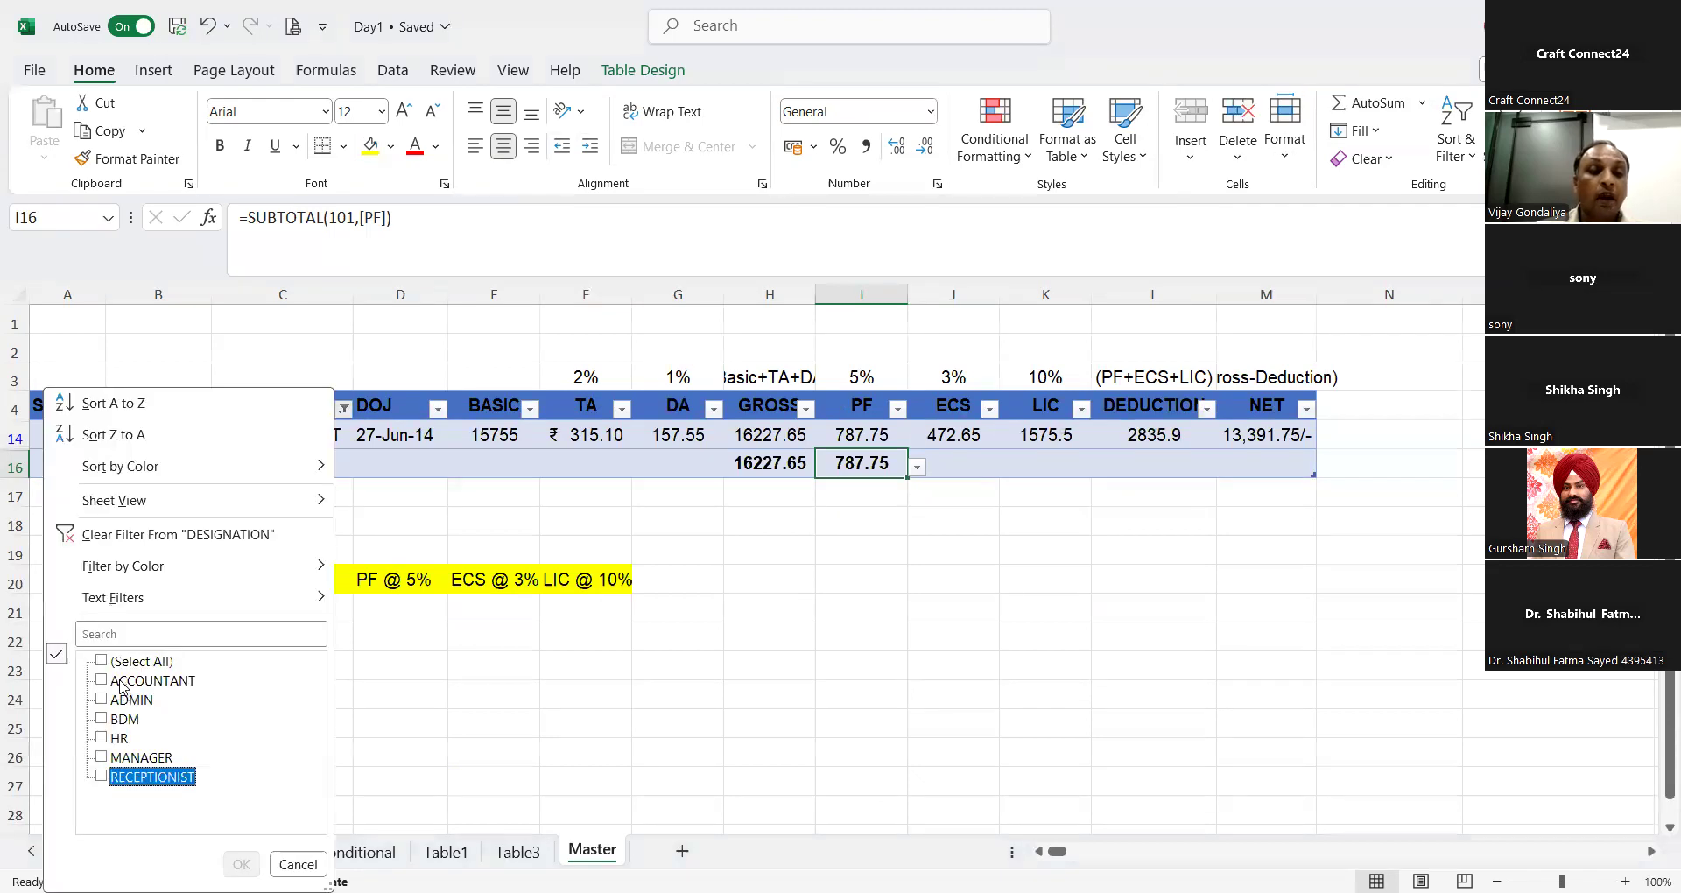
Step: Change the DESIGNATION filter to show only ACCOUNTANT and MANAGER
left_click(120, 681)
left_click(123, 758)
left_click(244, 862)
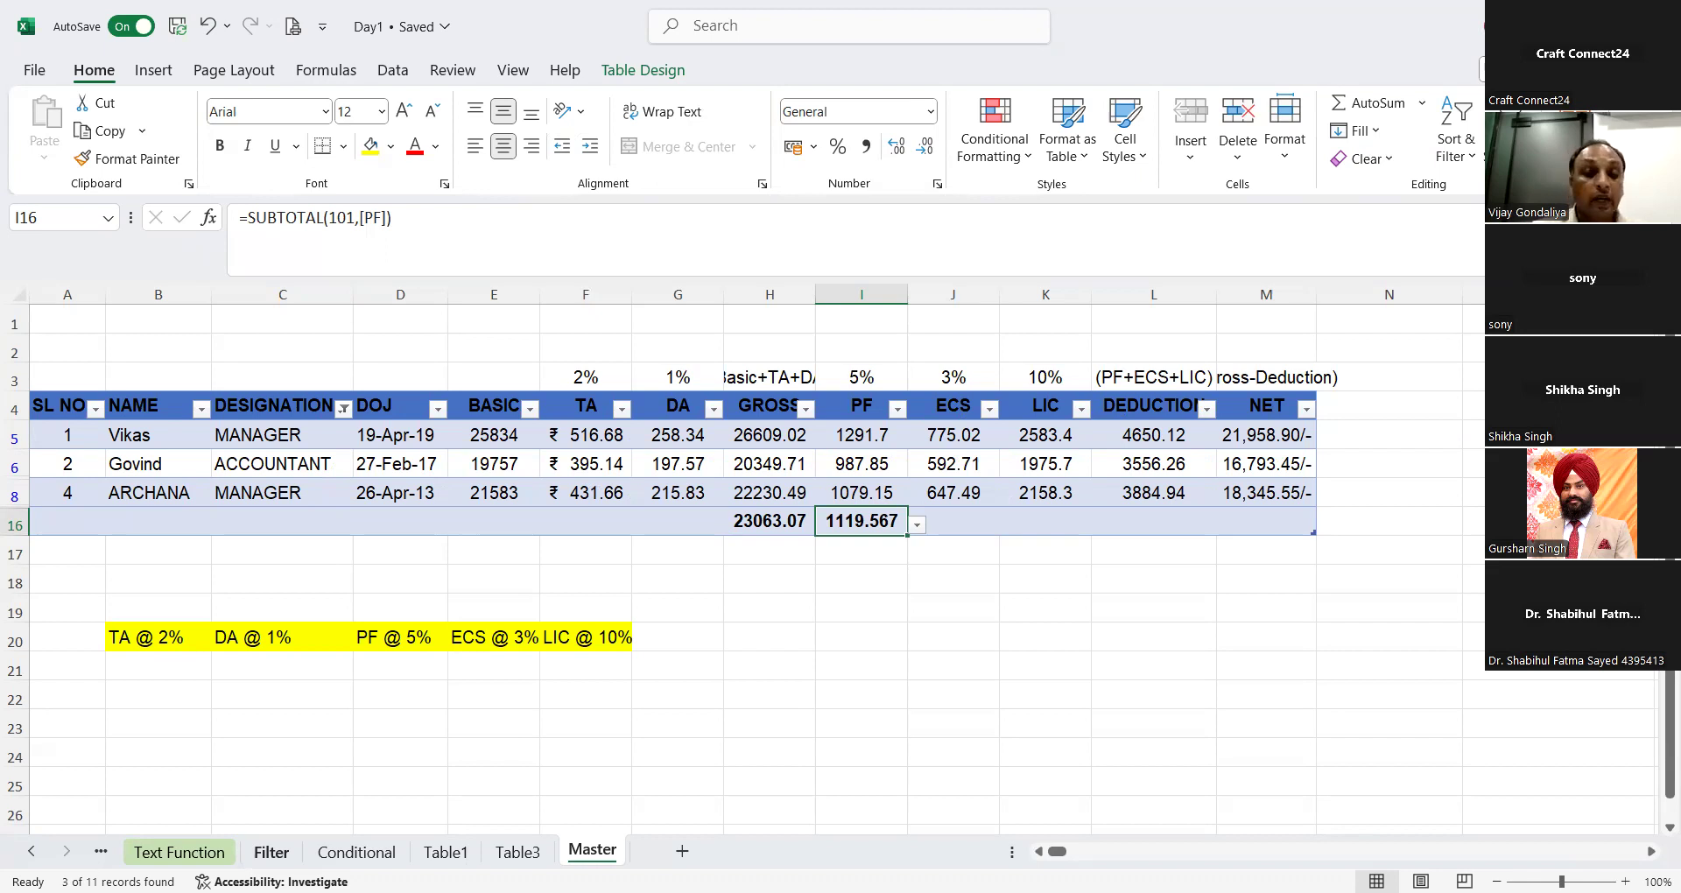
left_click(272, 851)
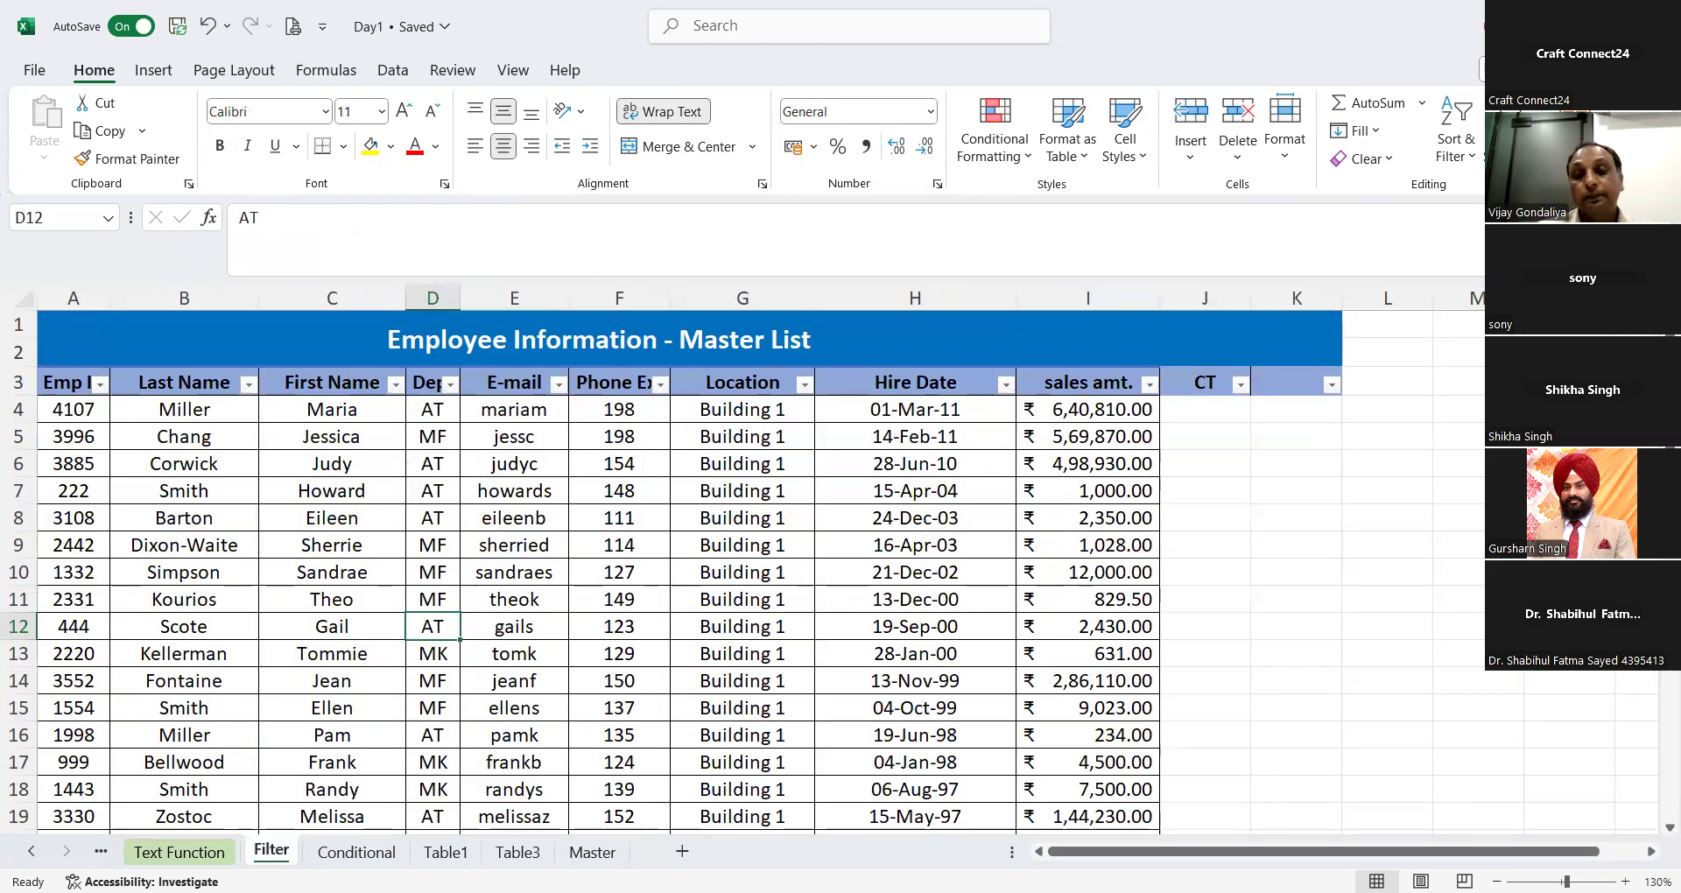
left_click(592, 852)
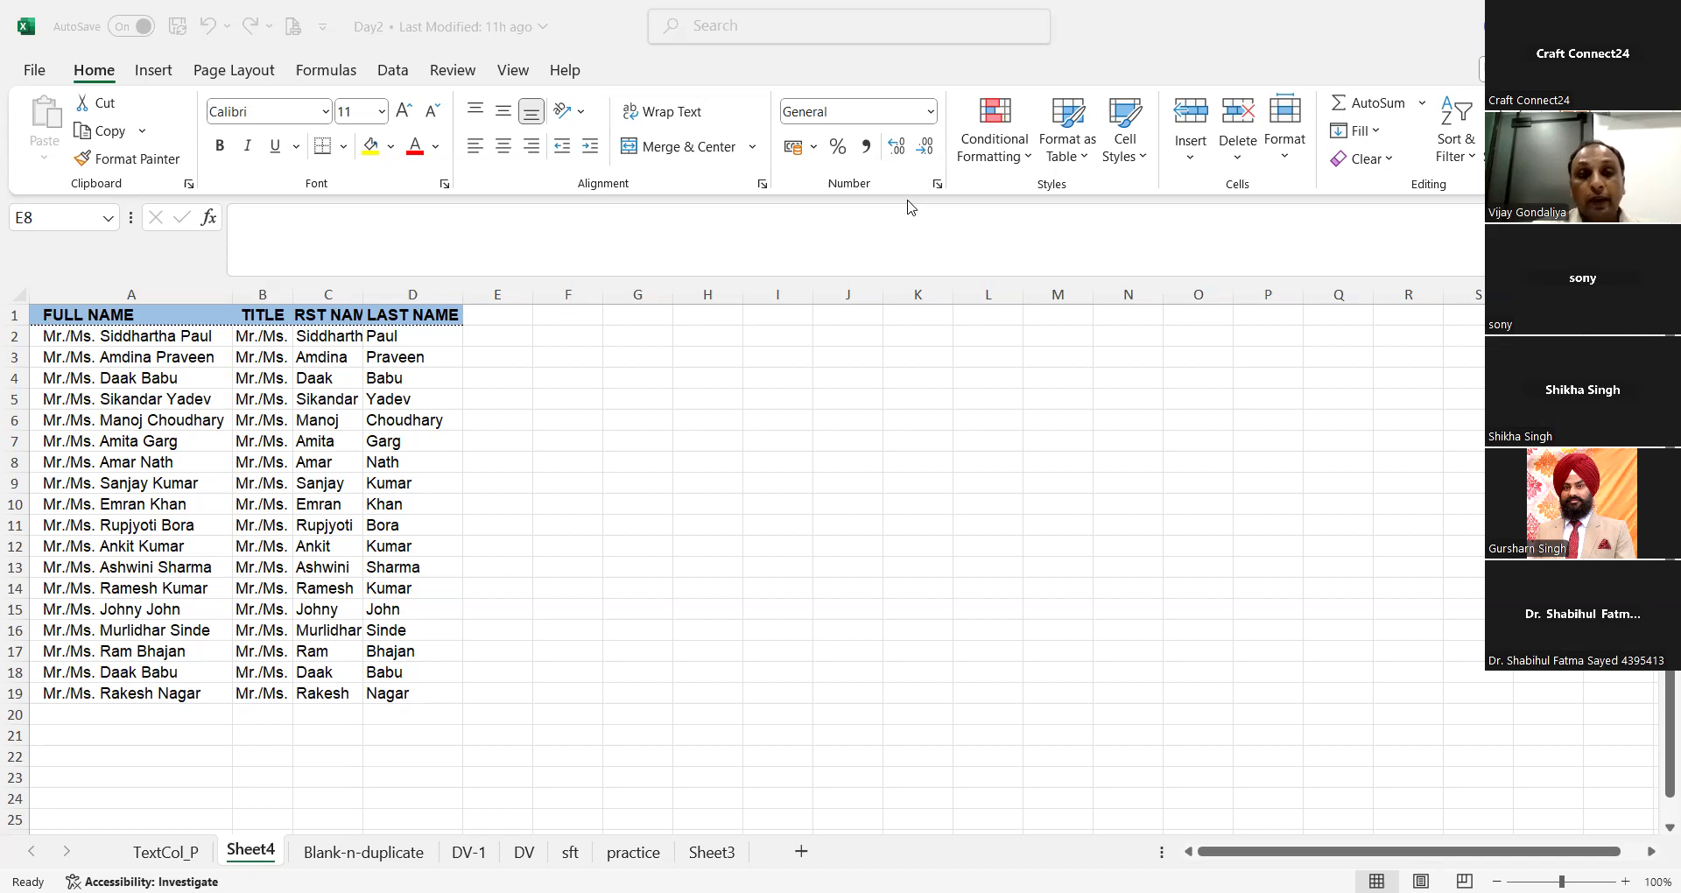
Step: Clear the title, first name and last name data from columns B to D on Sheet4 of the Day2 workbook
left_click(500, 367)
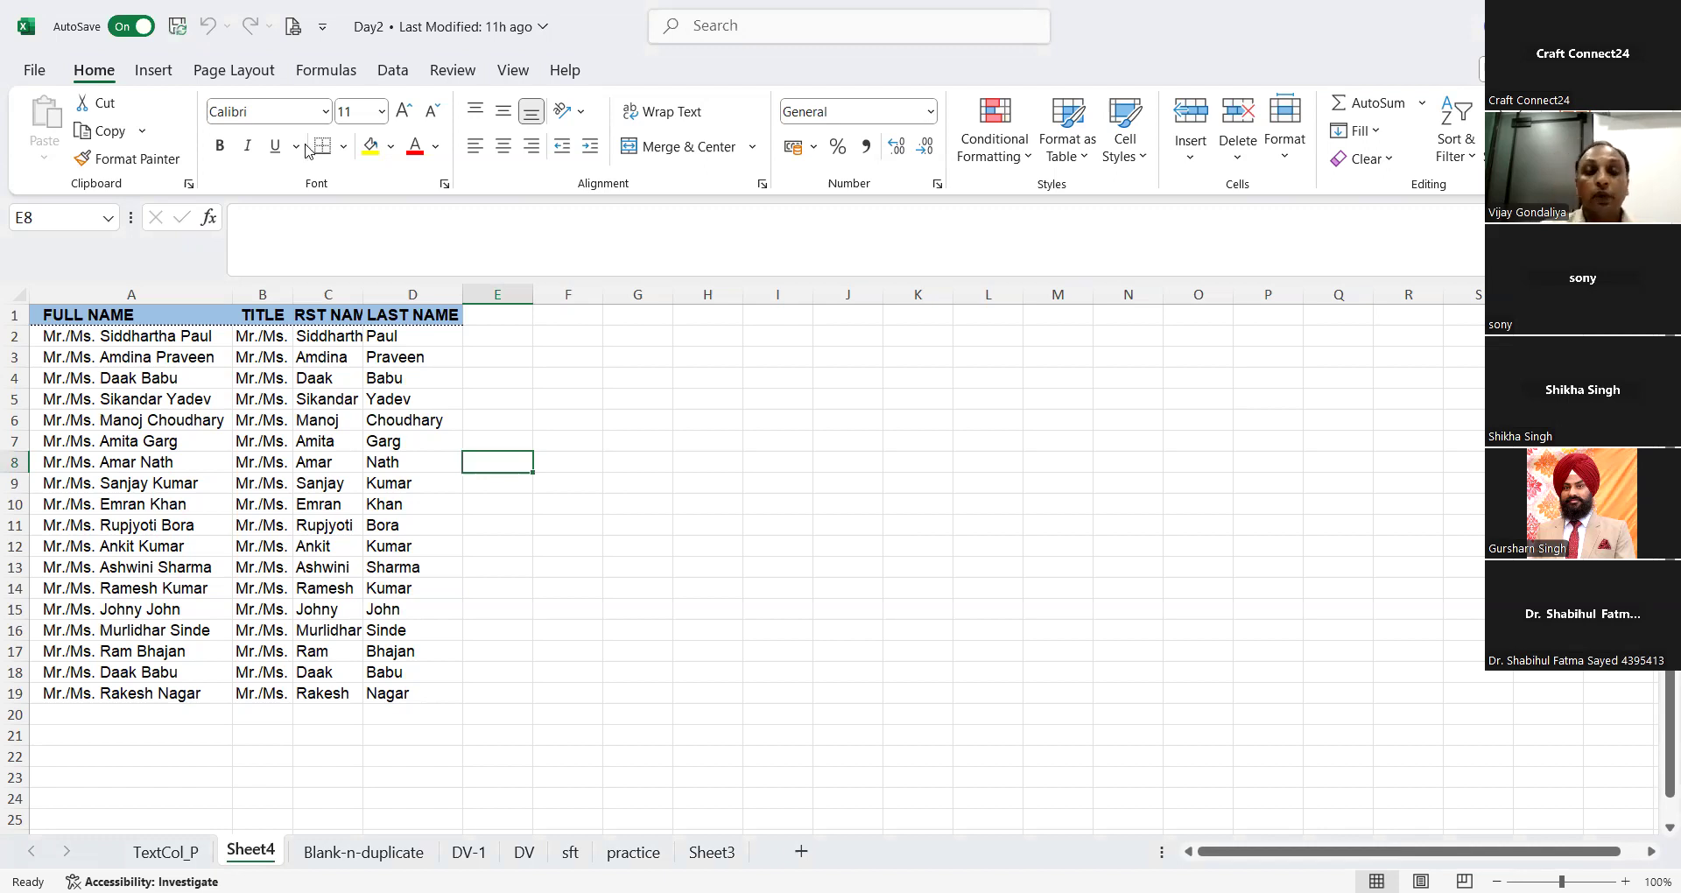
left_click(262, 295)
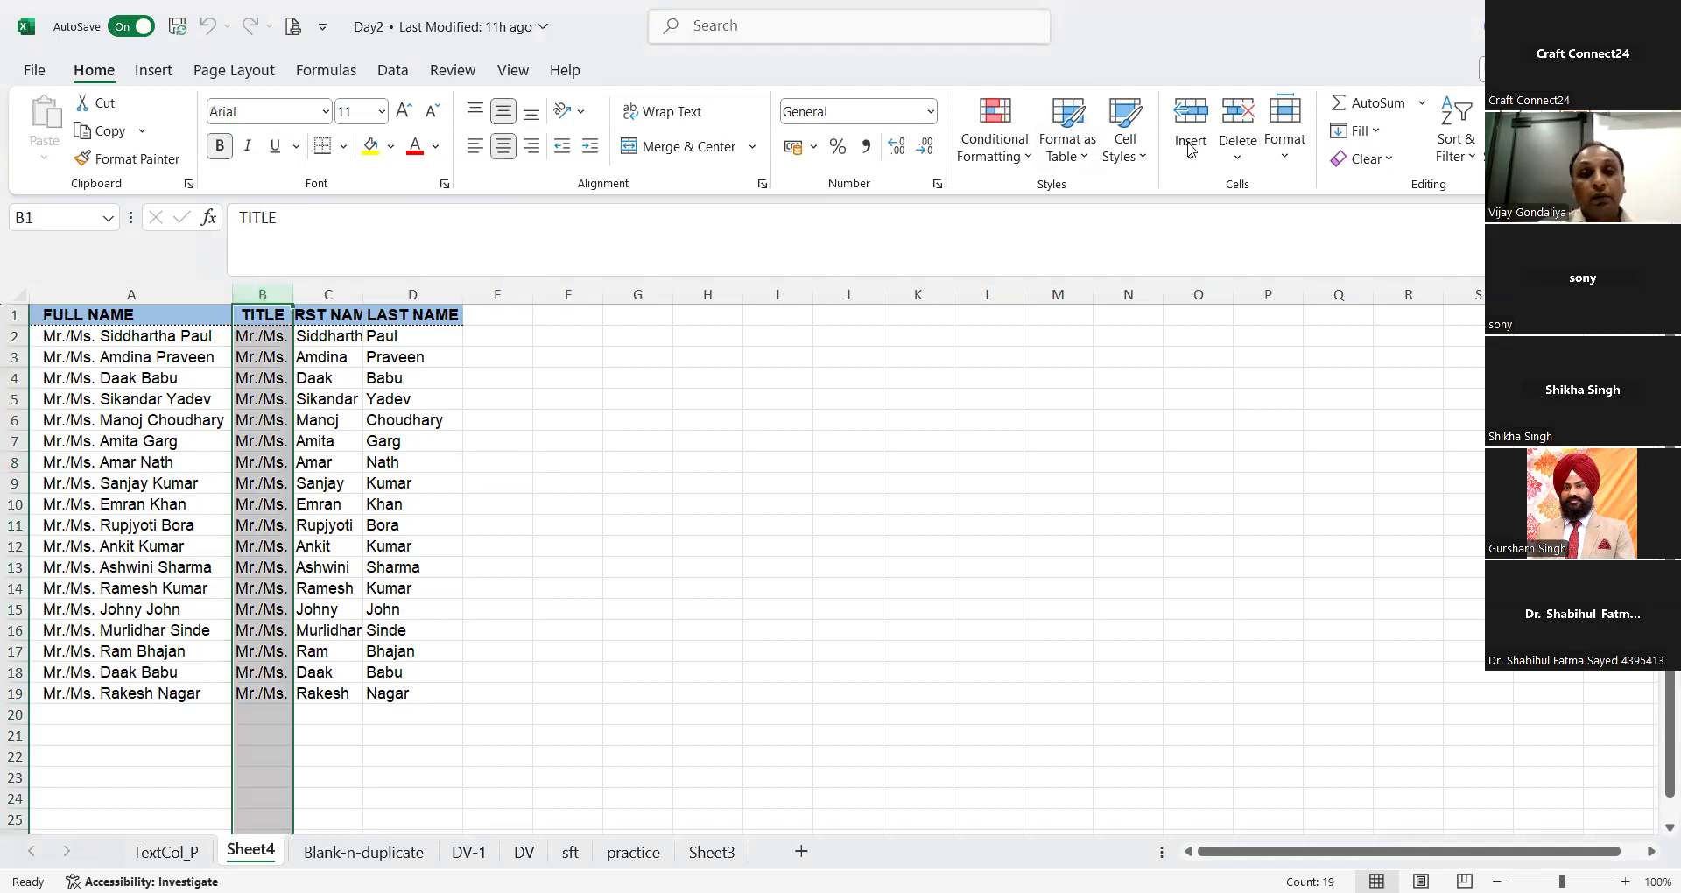
key("shift+Right")
key("shift+Right")
key("Delete")
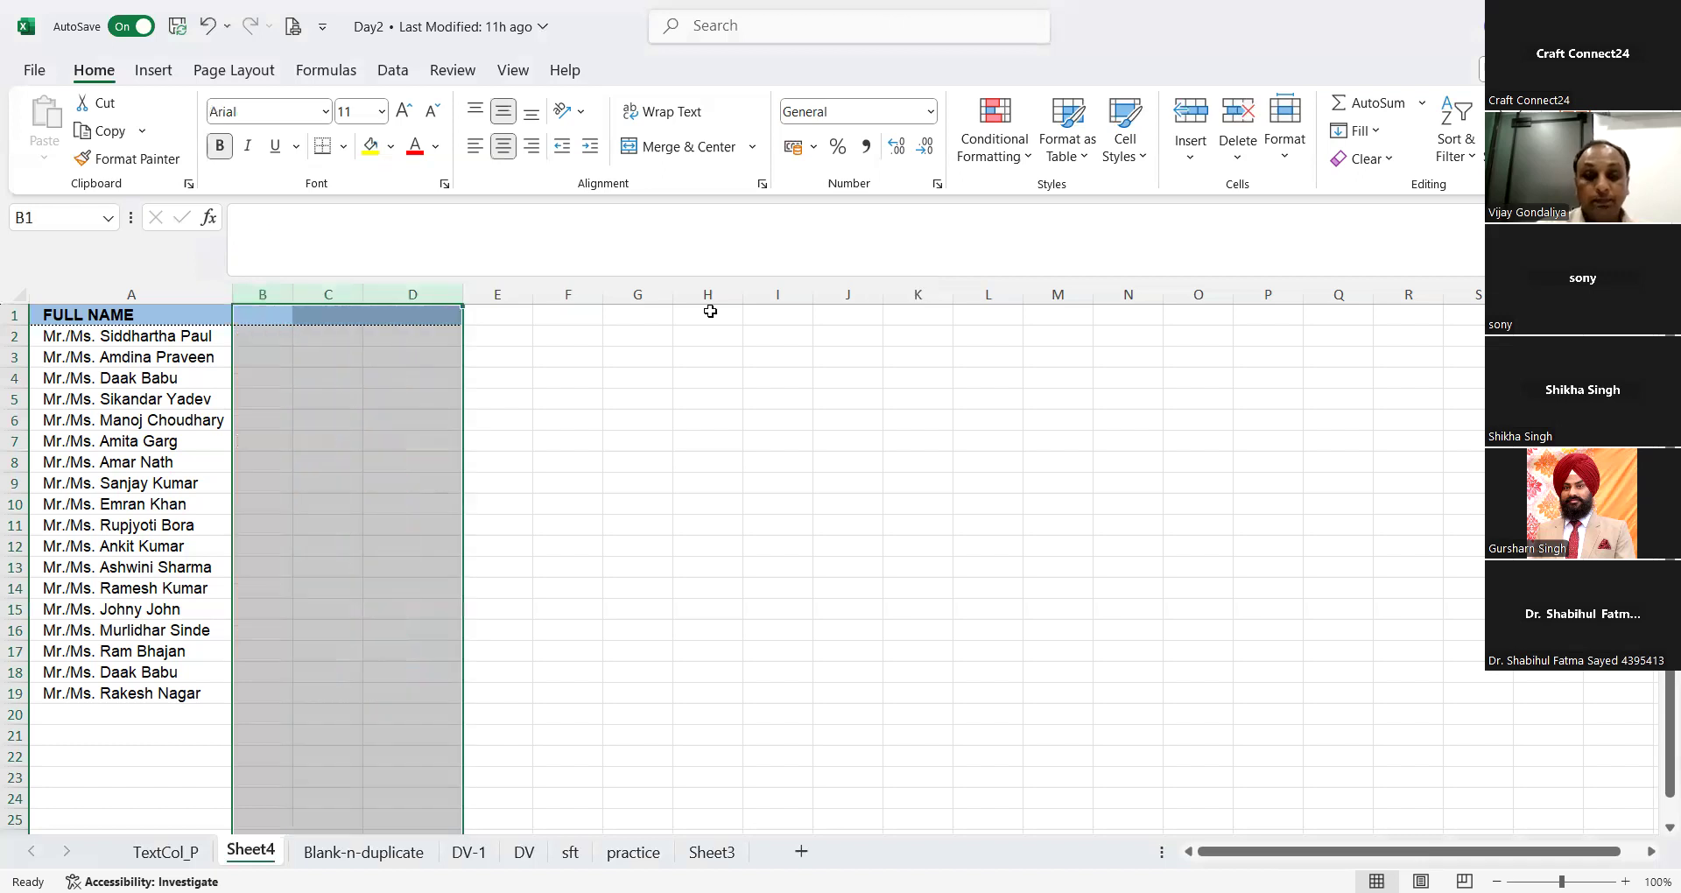
left_click(633, 495)
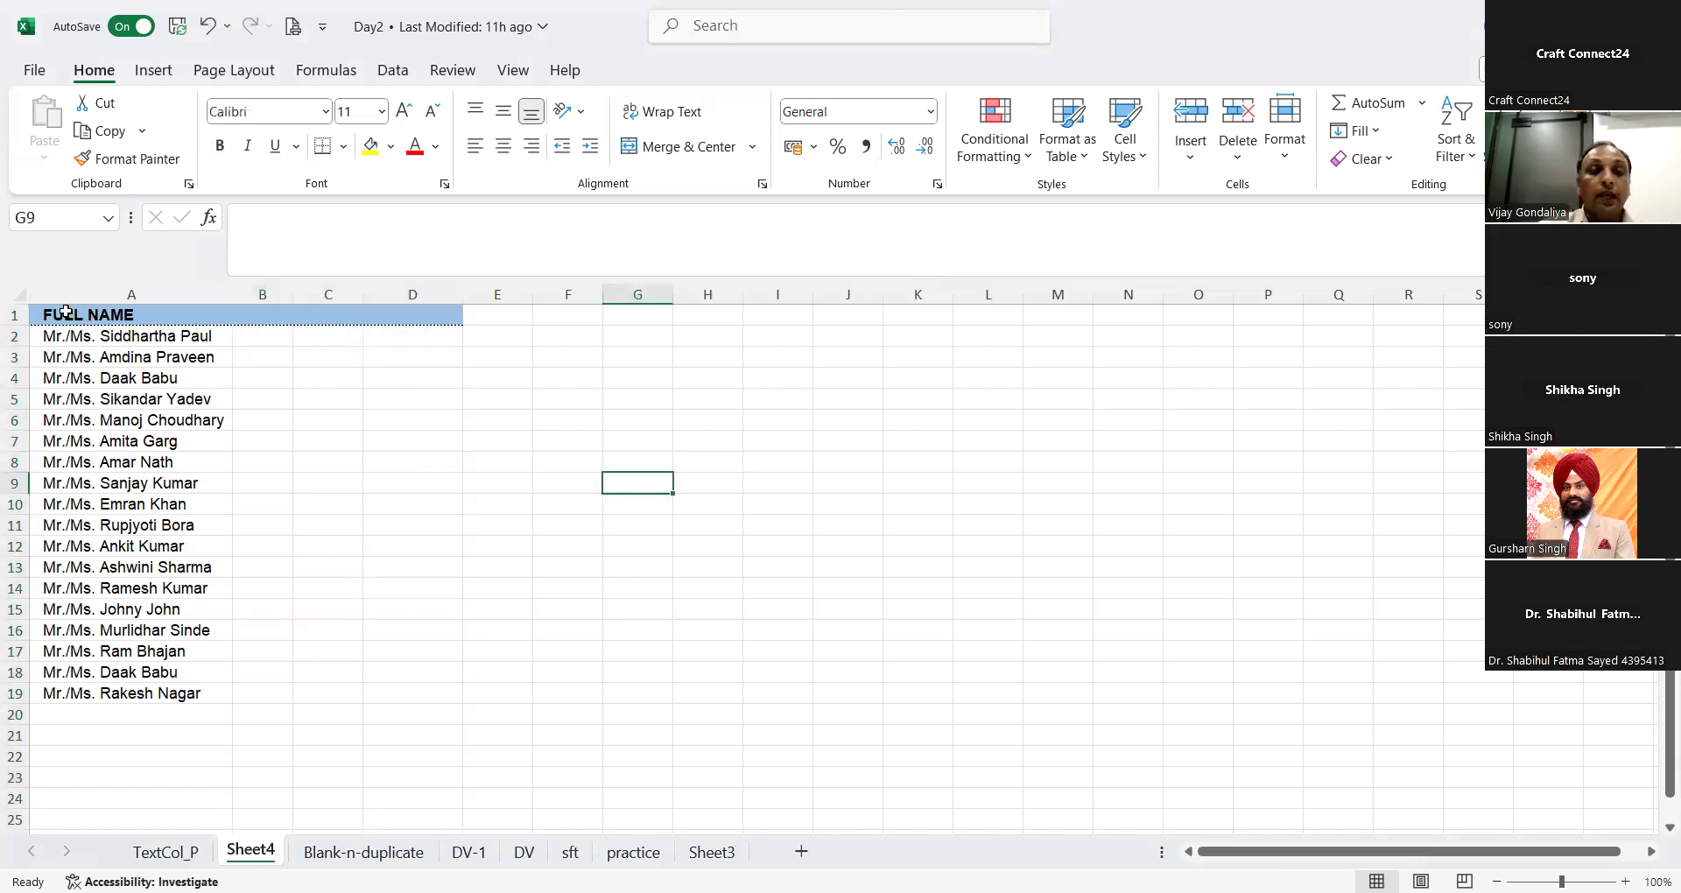
Step: Enter "Mr. /Ms." in B2 beside the first full name and reselect that cell
left_click(66, 312)
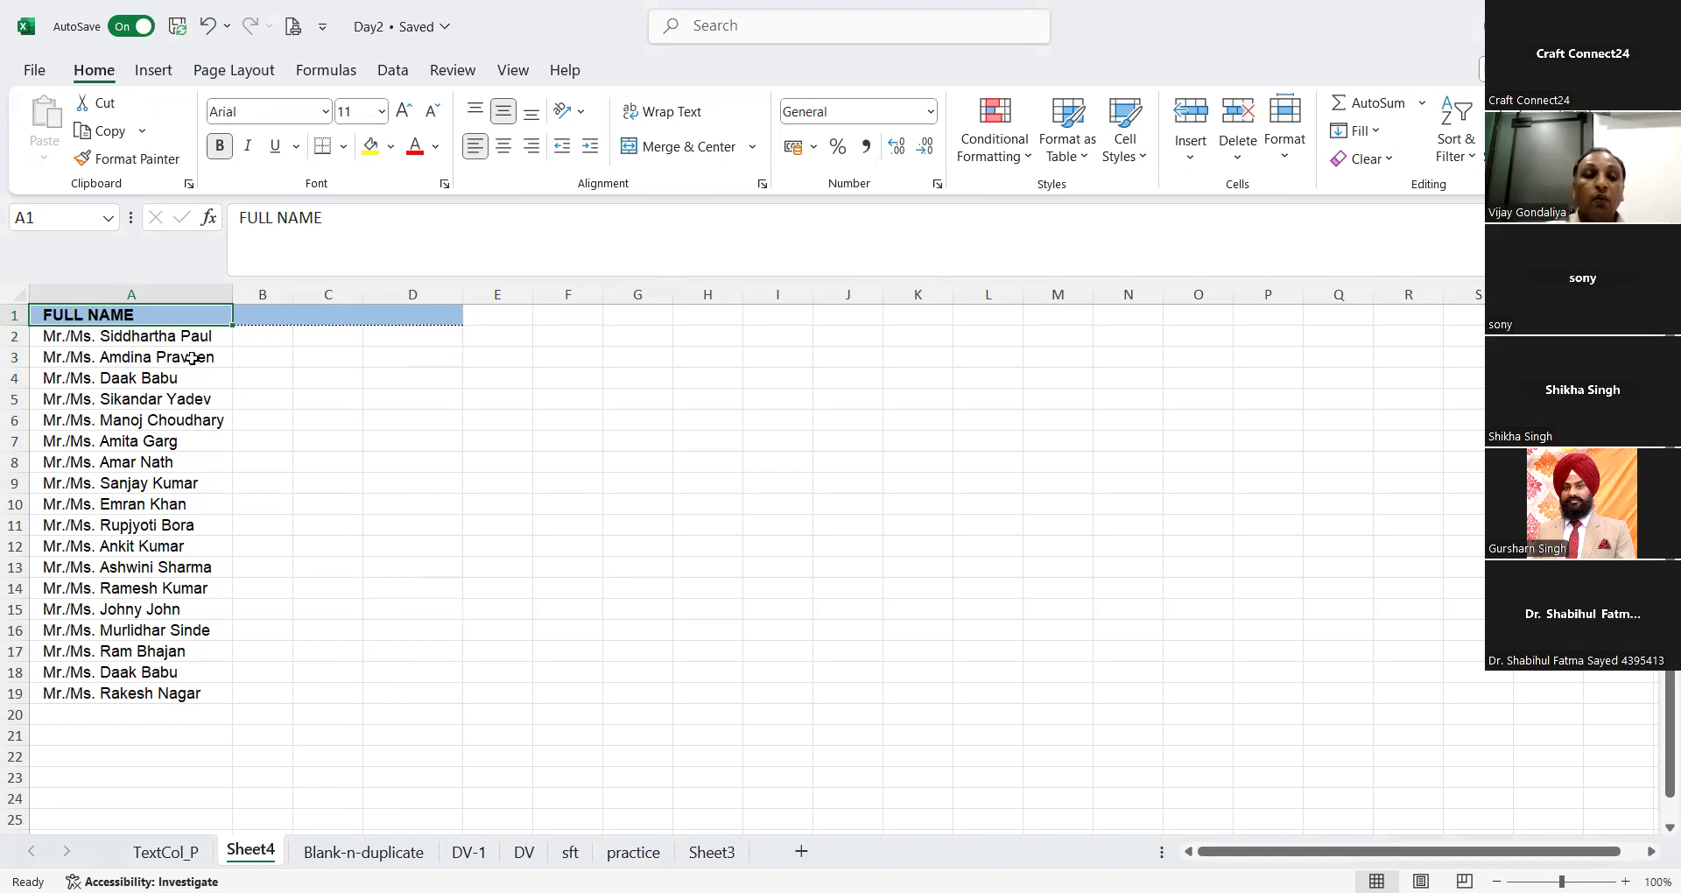
left_click(257, 333)
type("M")
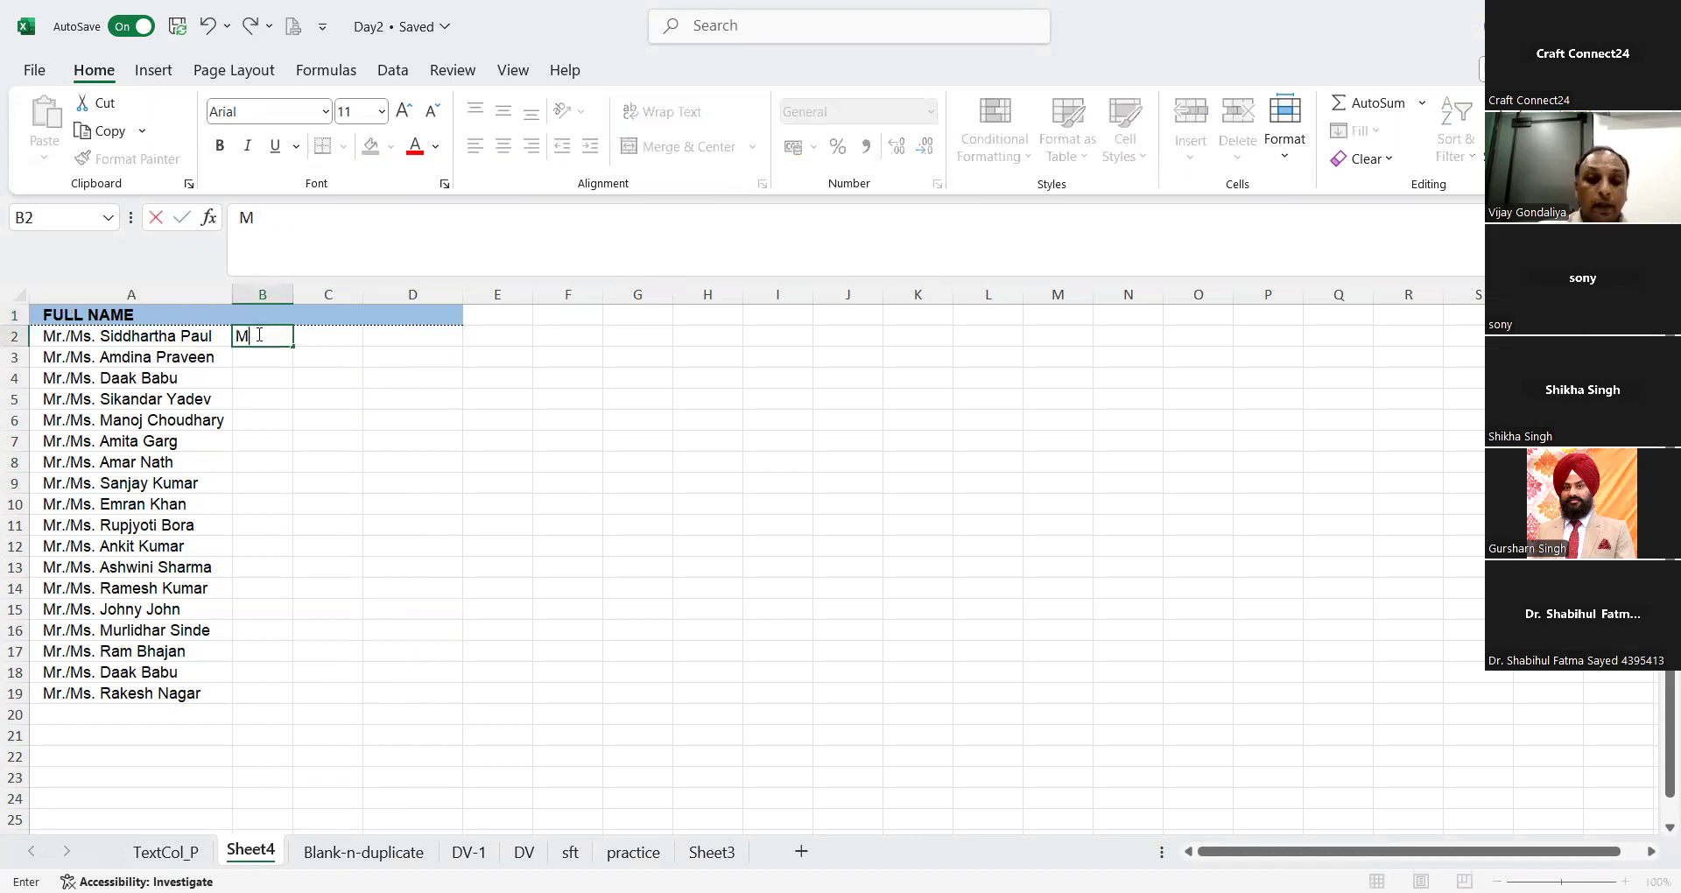
type("r. /Ms")
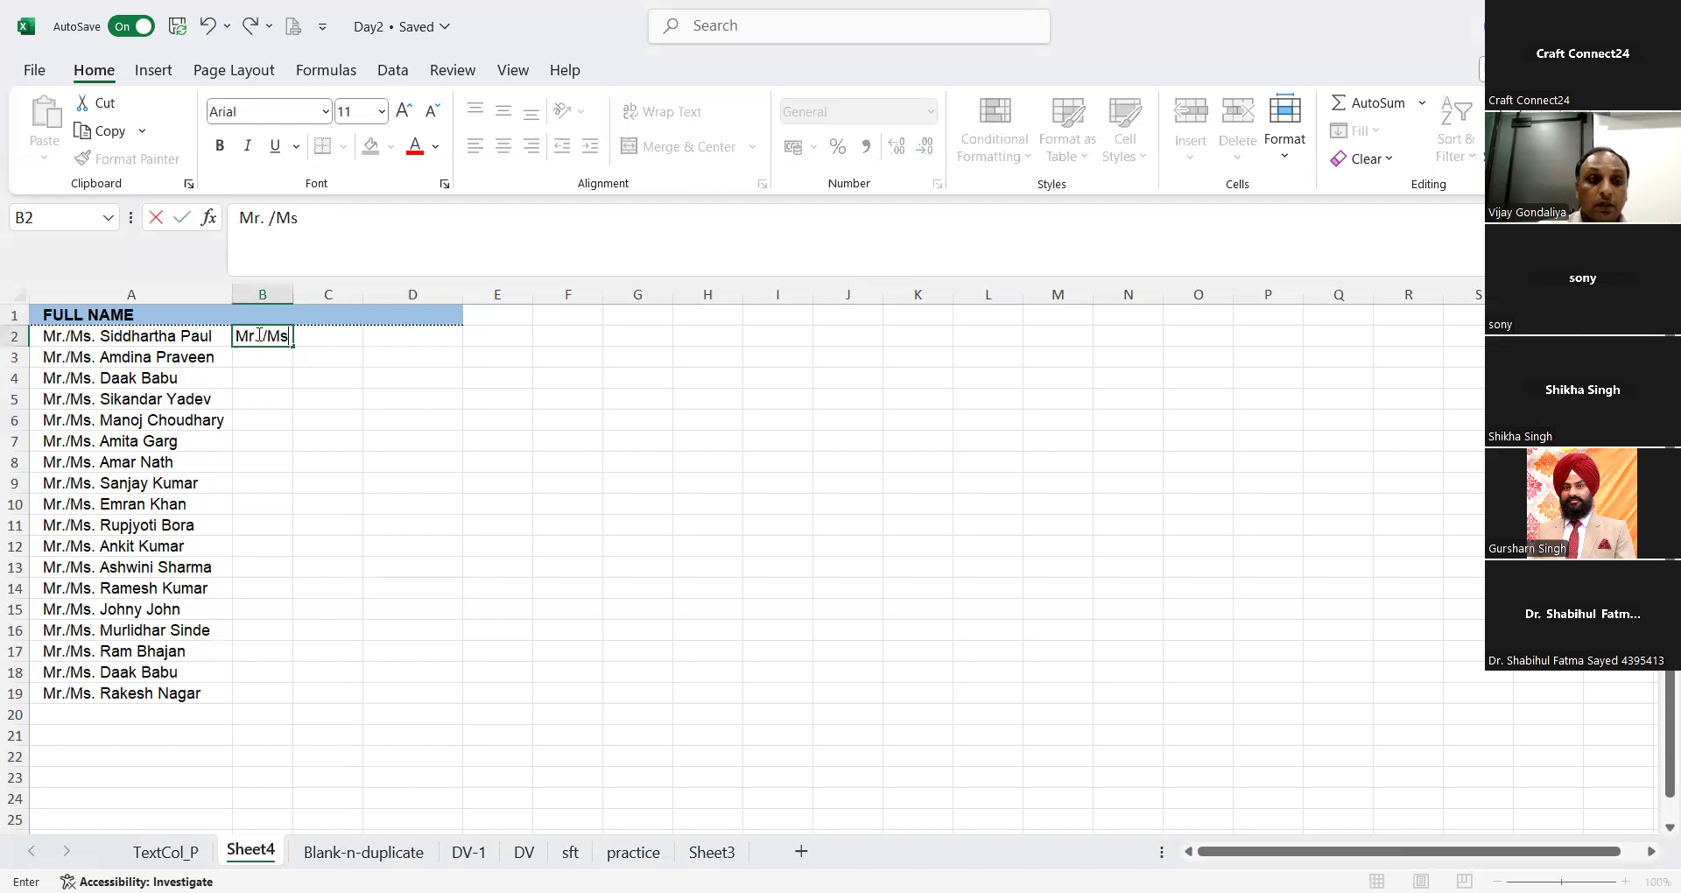
type(".")
key("Tab")
left_click(259, 333)
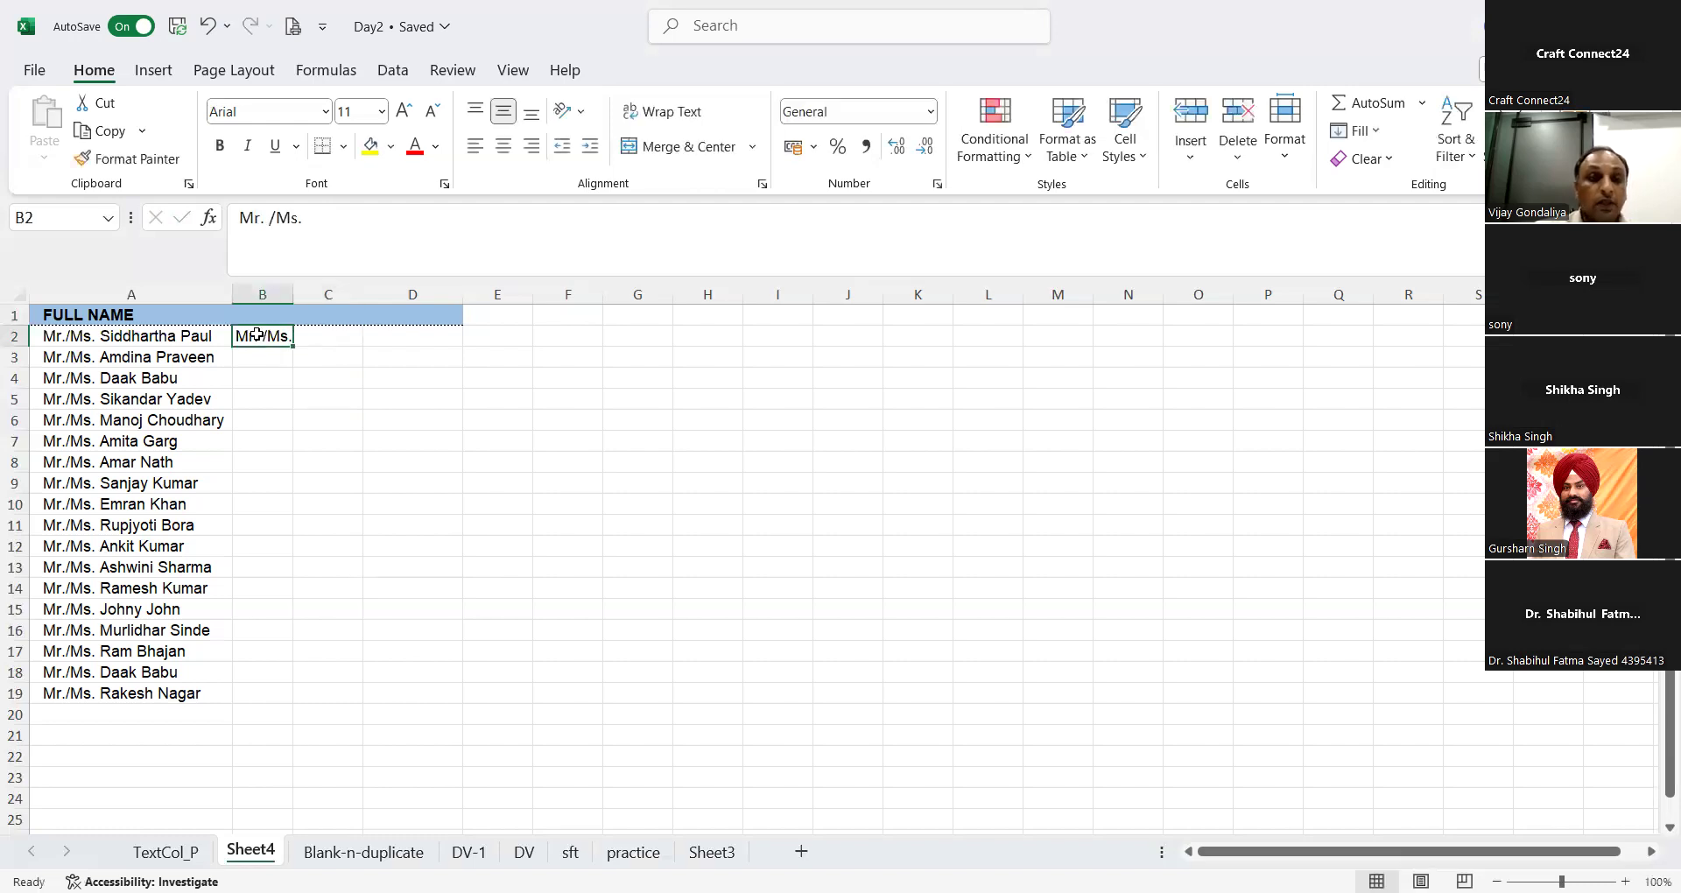
Step: Enter the first person's first name in C2 and last name in D2, and widen column C to fit
left_click(330, 334)
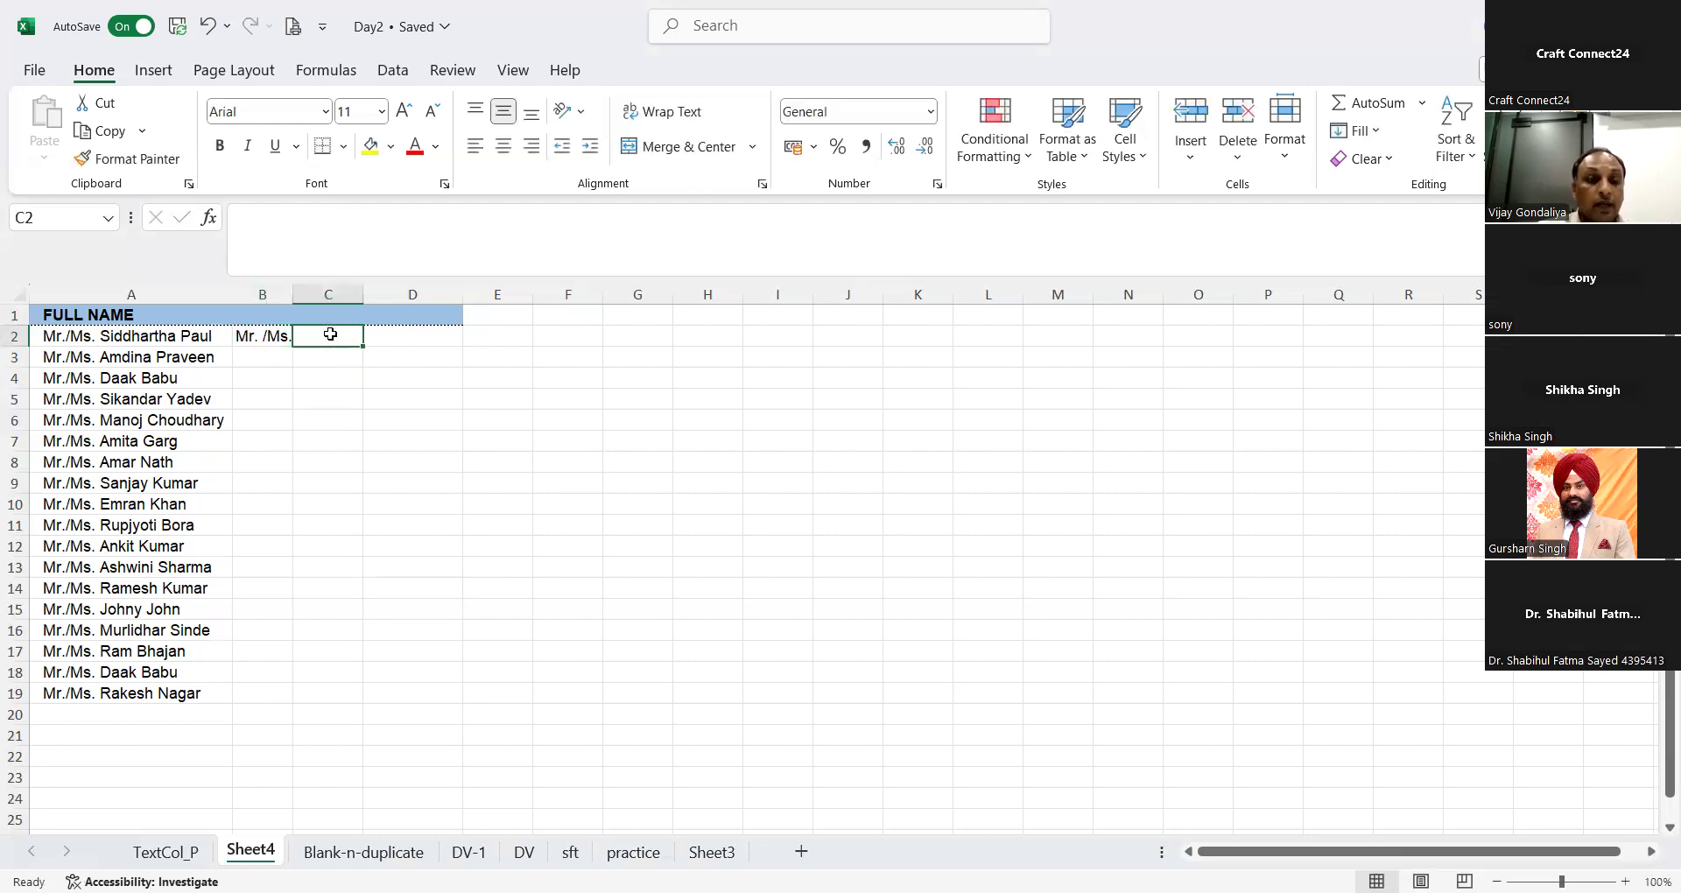
type("Siddha")
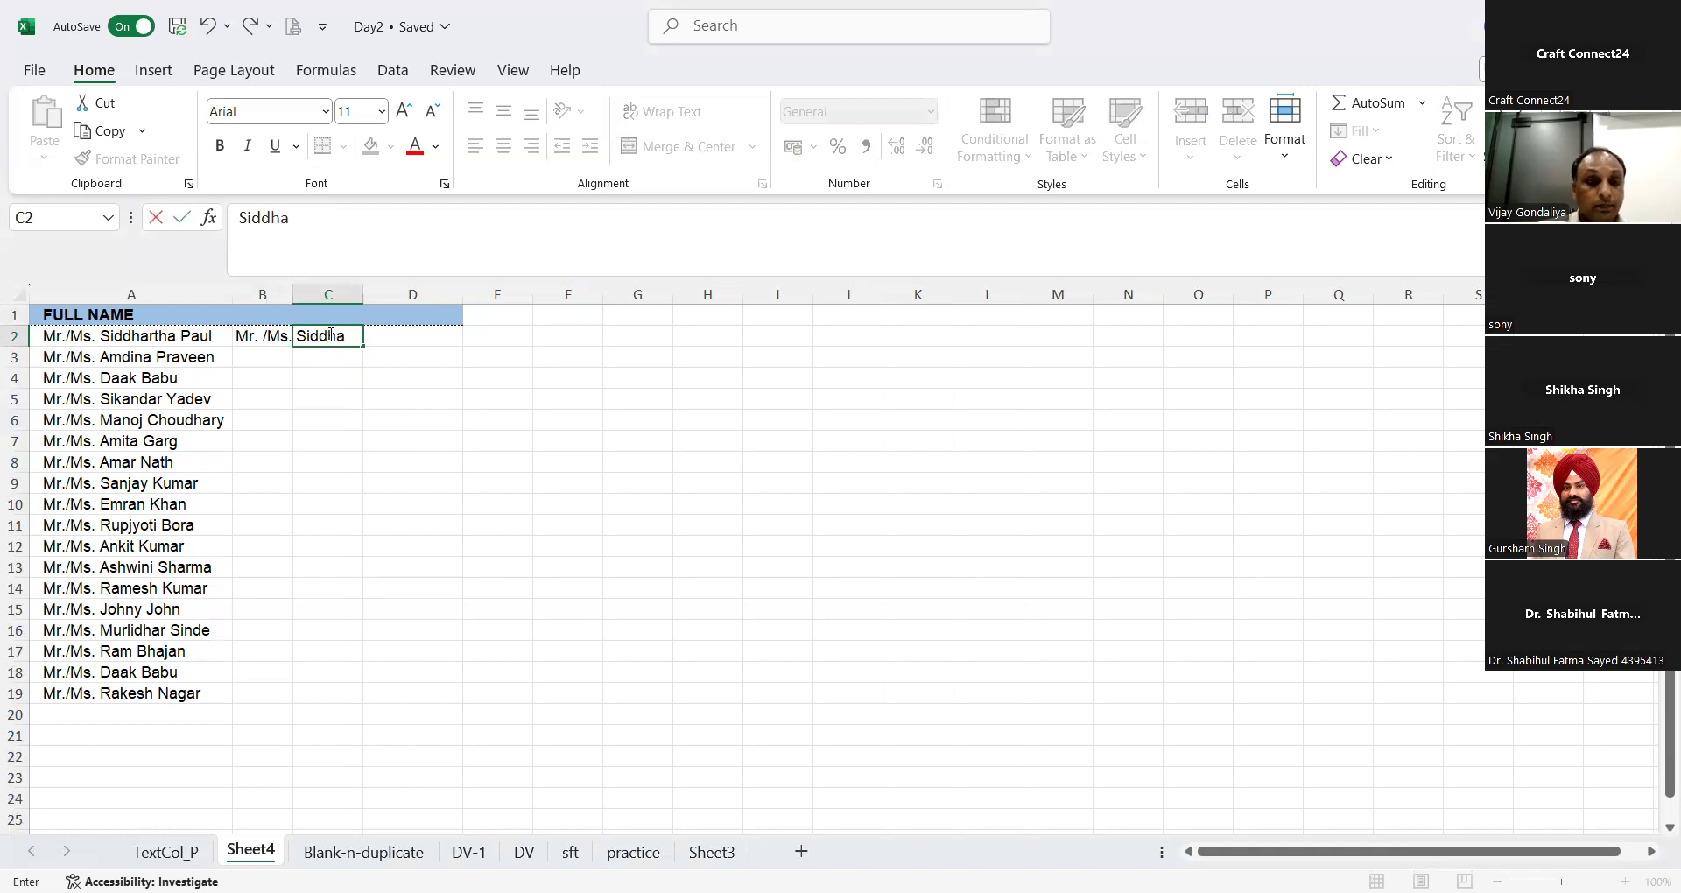
type("rtha")
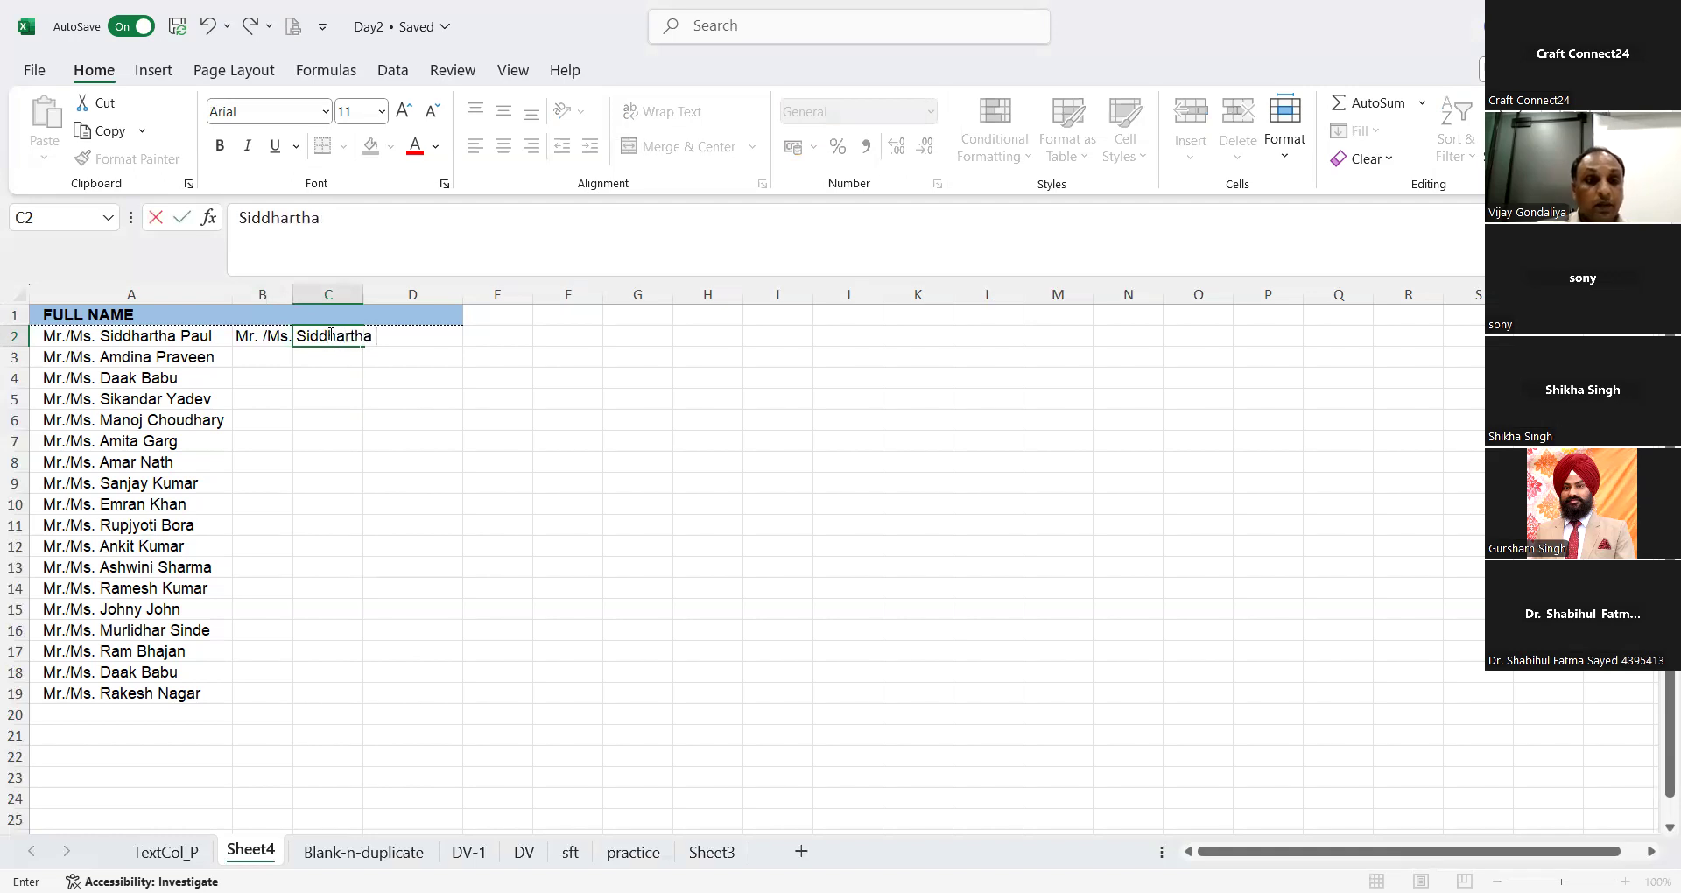
key("Tab")
type("Paul")
key("Return")
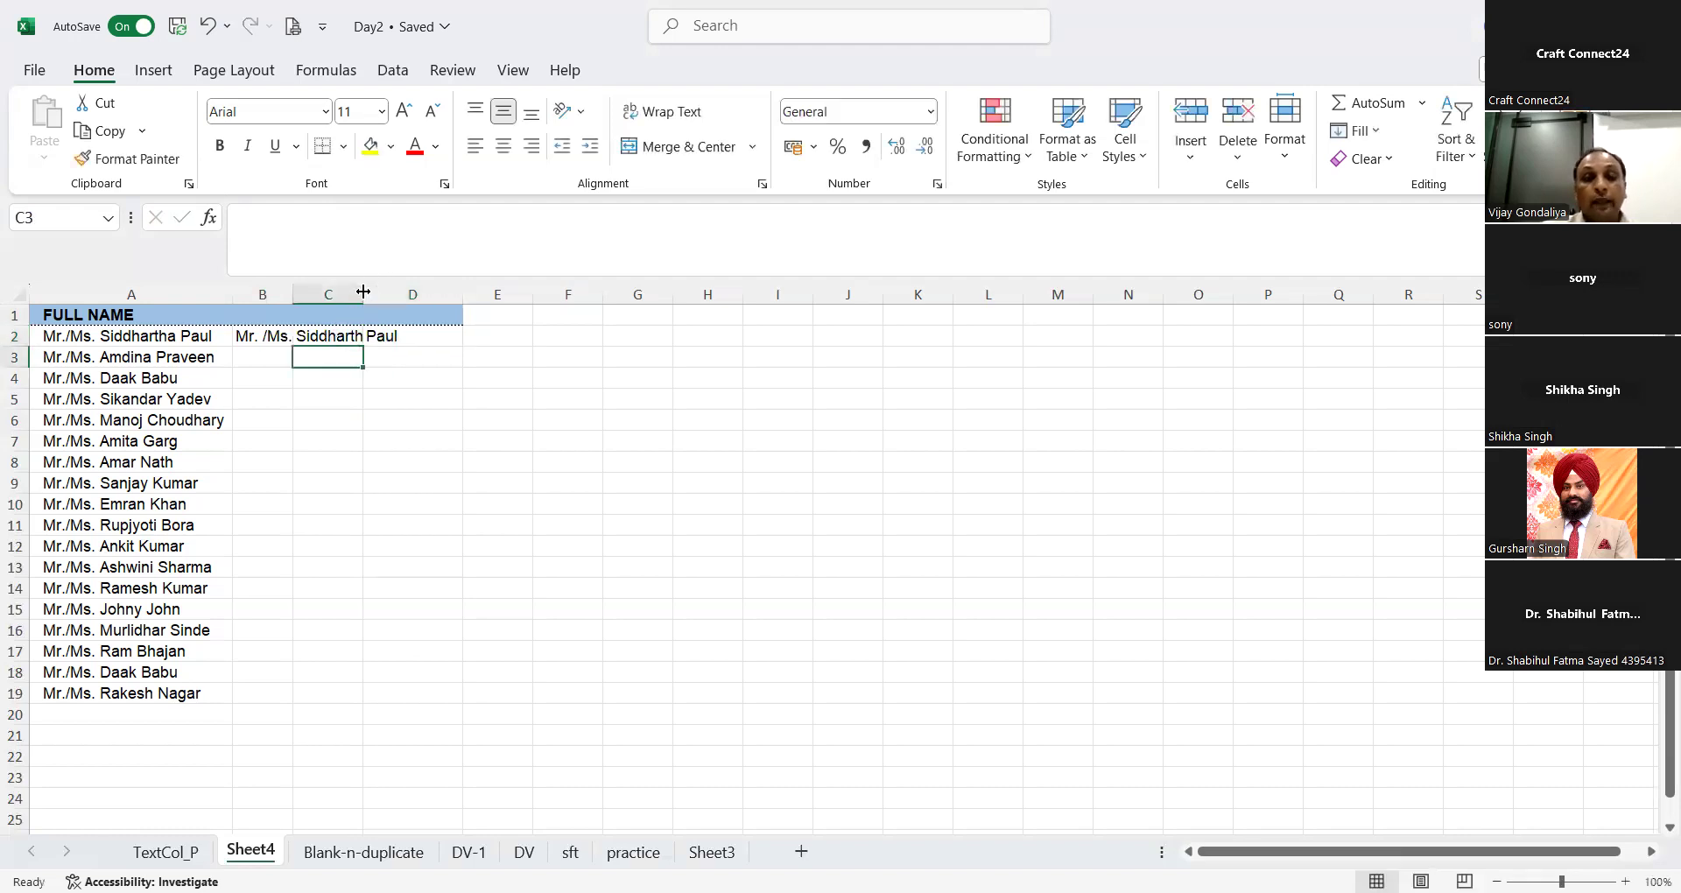
left_click_drag(364, 291, 381, 292)
Step: Try filling the B2 title and the C2 first name down to row 19, and undo both fills
left_click(265, 340)
double_click(293, 346)
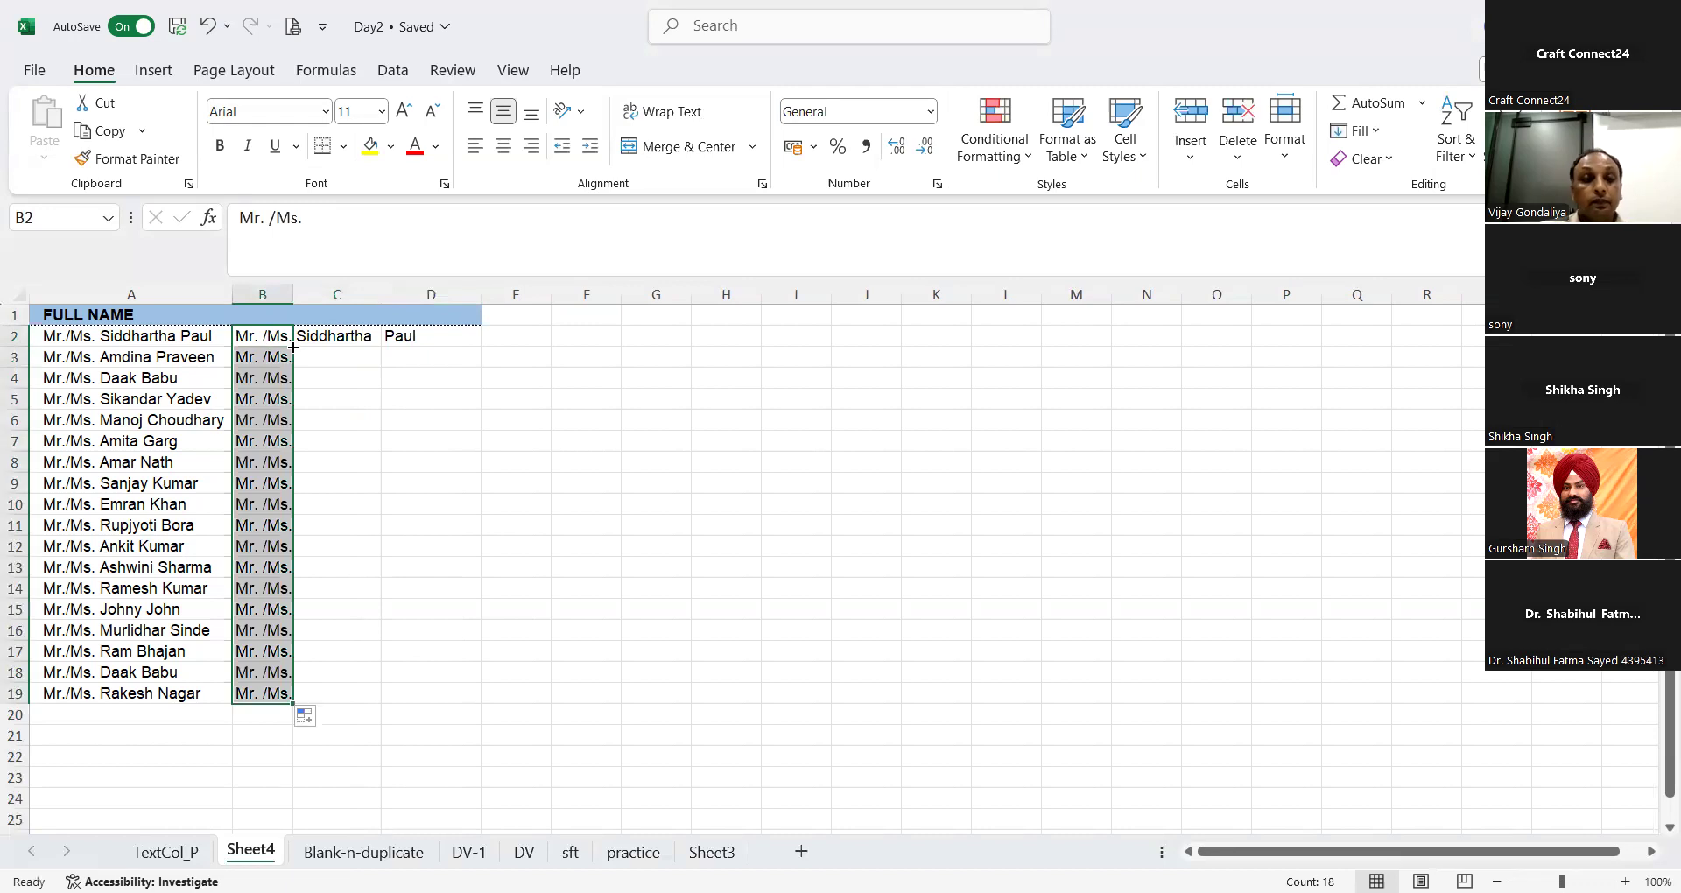
left_click(336, 336)
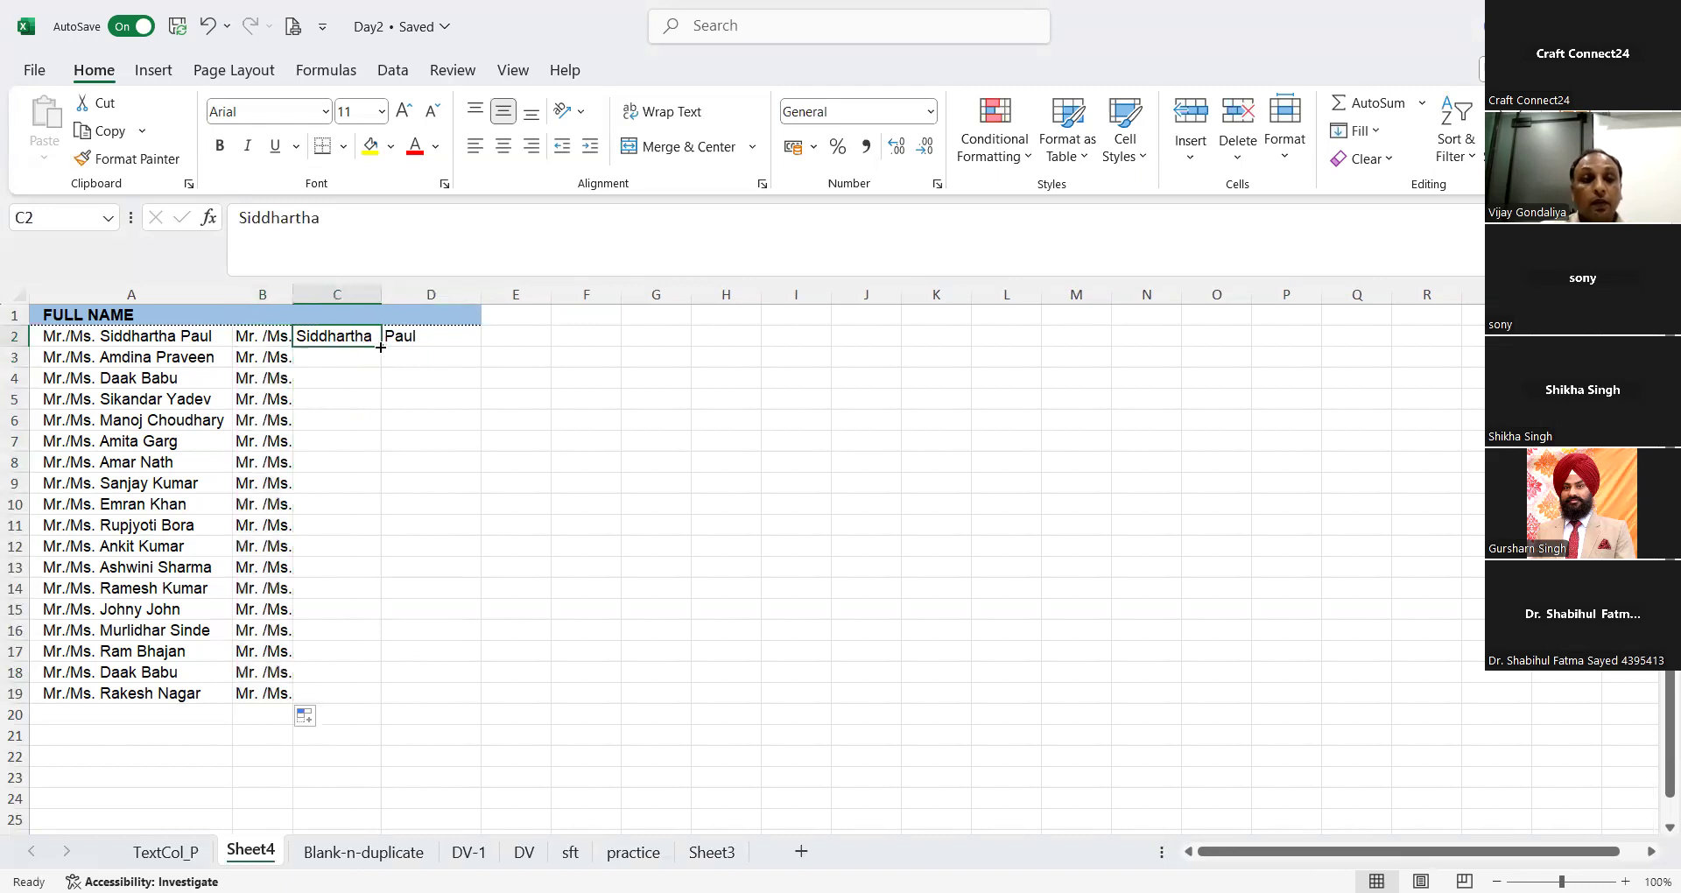
double_click(381, 347)
key("ctrl+z")
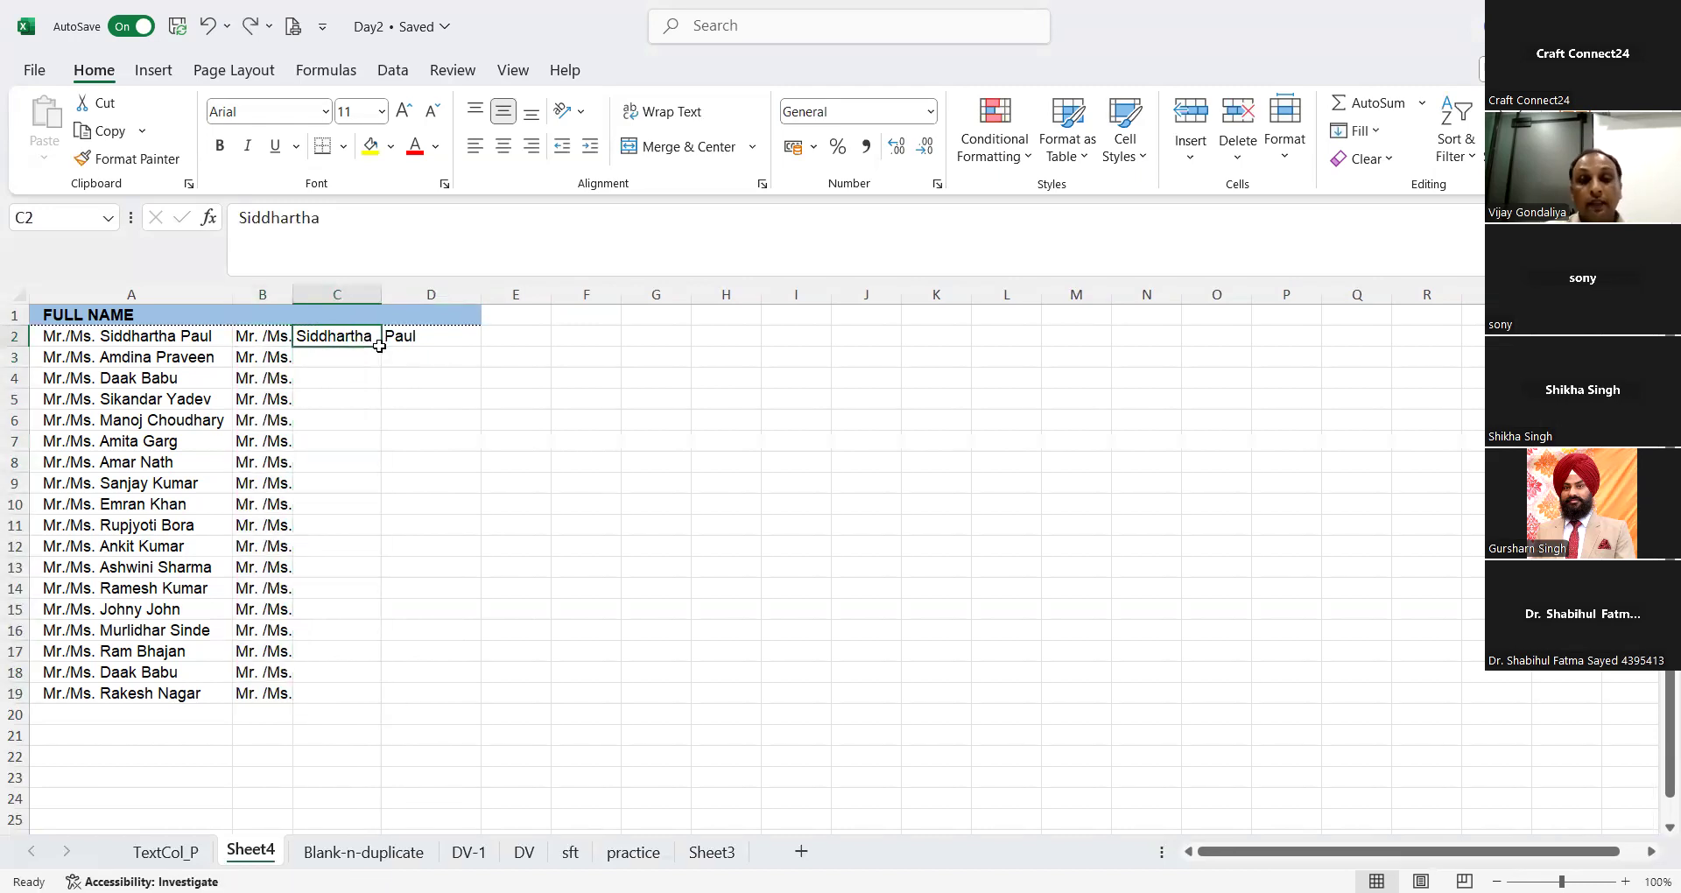
key("ctrl+z")
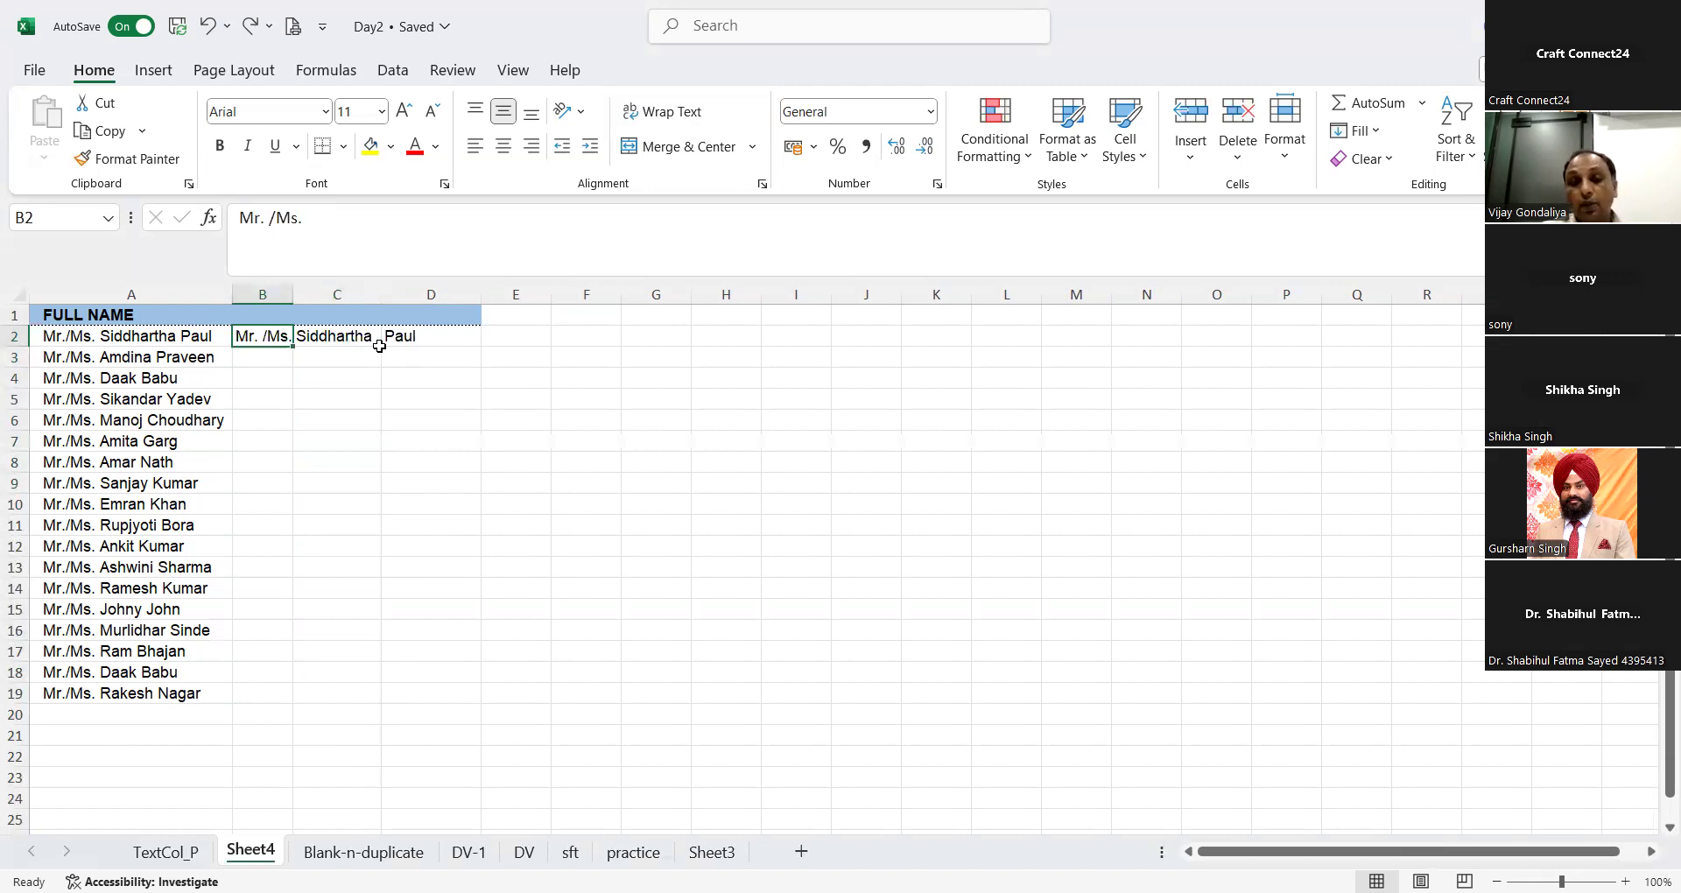
Step: Clear the manually entered title, first name and last name from B2:D2
key("shift+Right")
key("shift+Right")
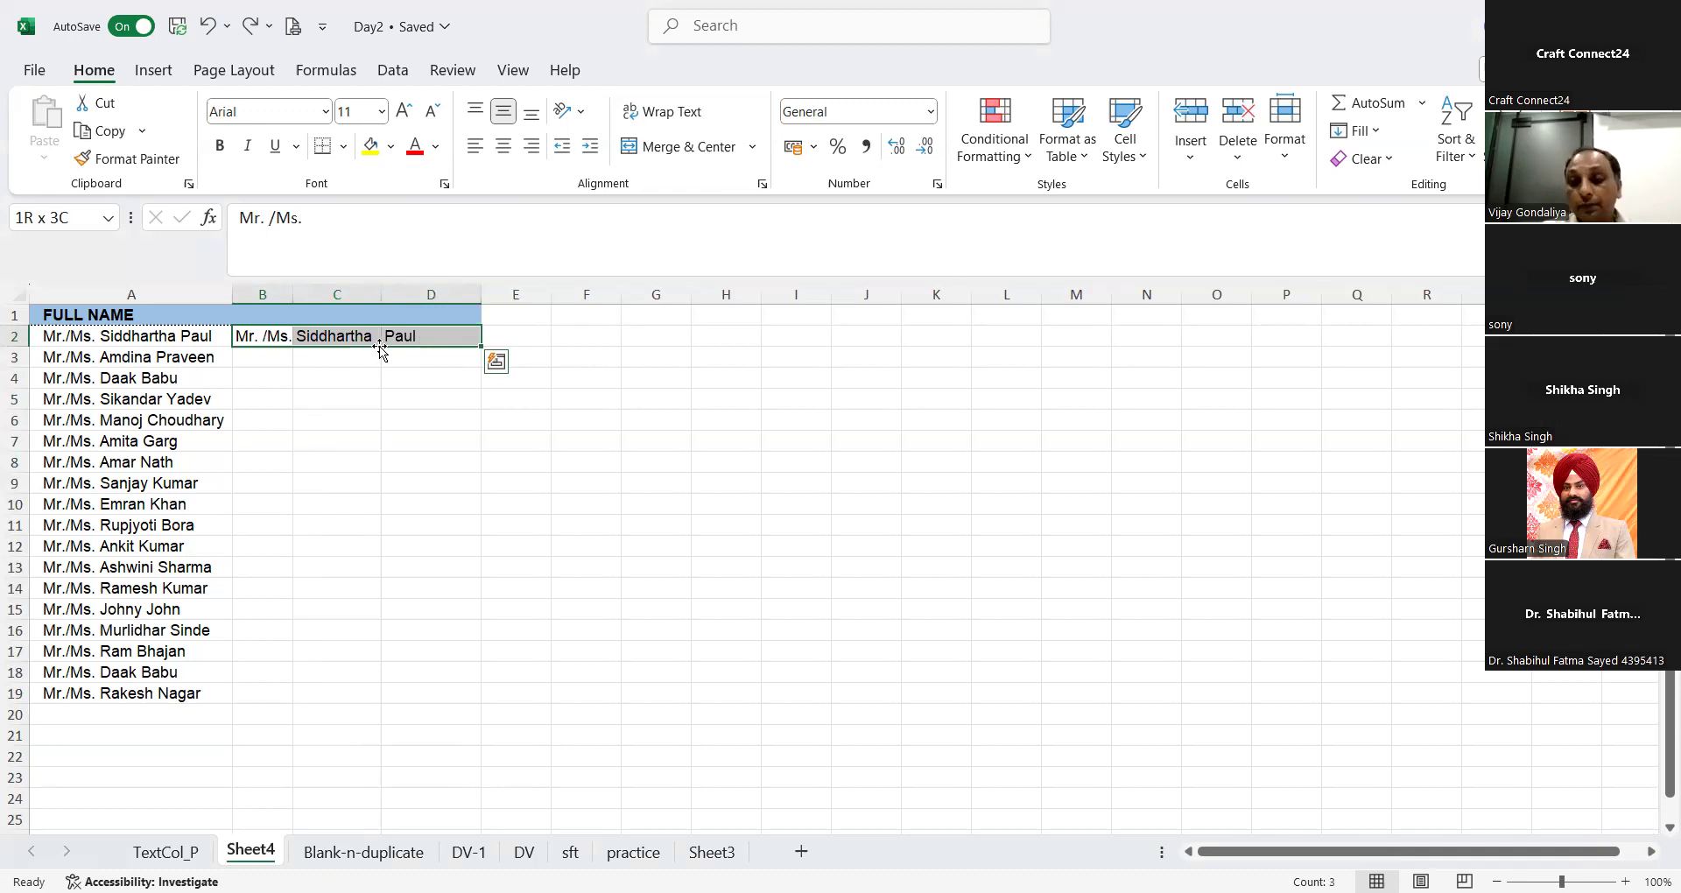
key("Delete")
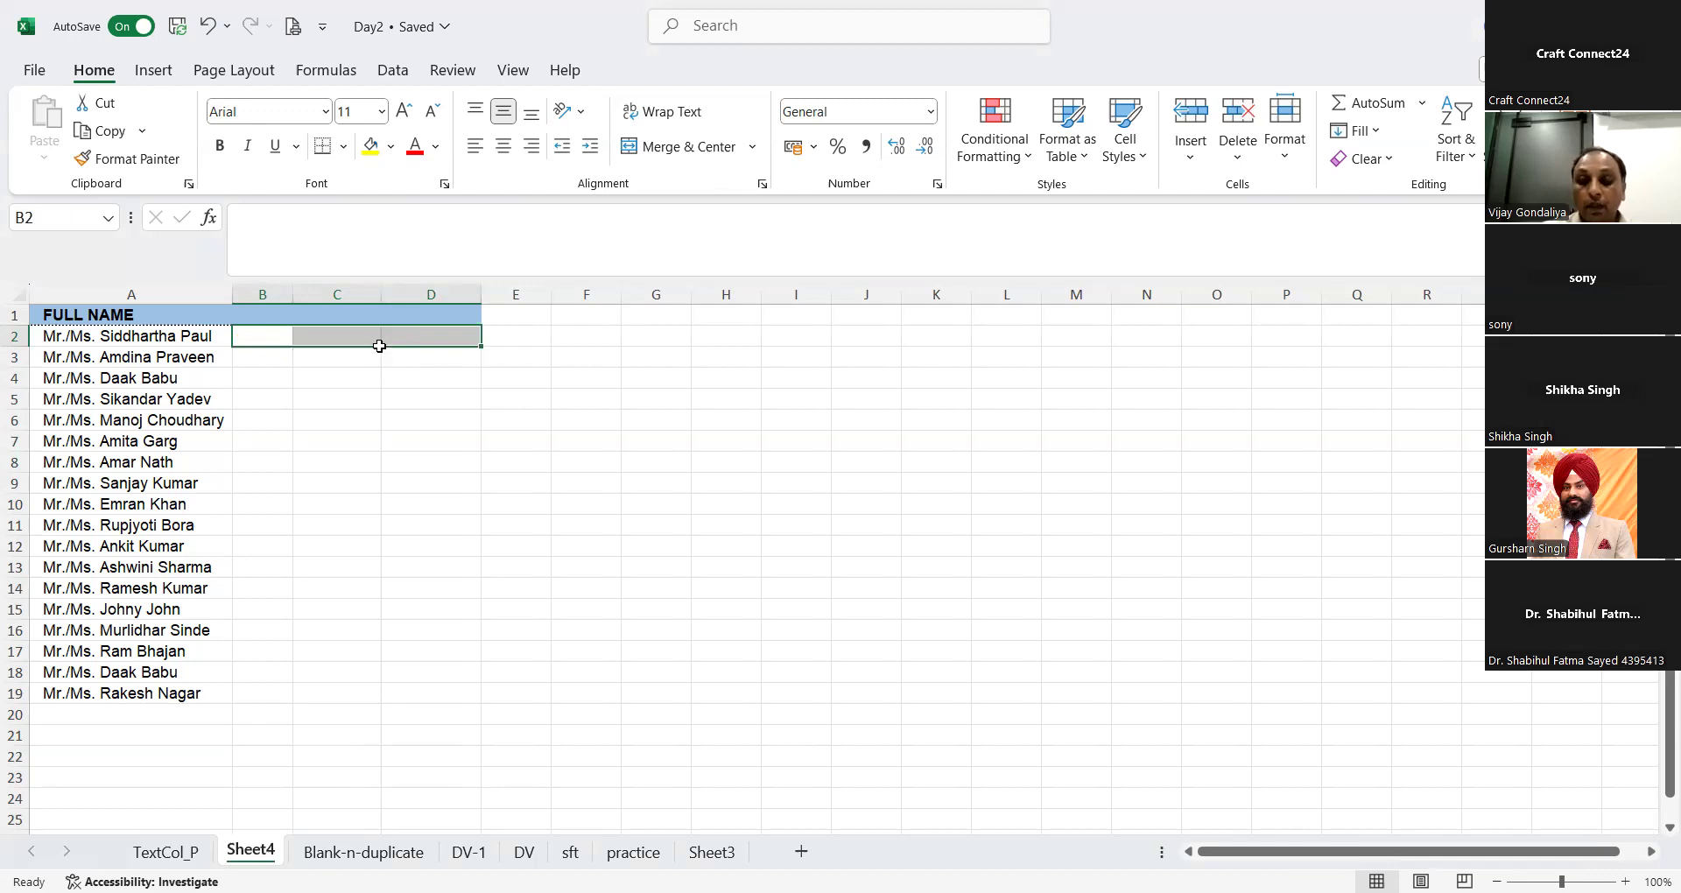
key("Left")
key("Right")
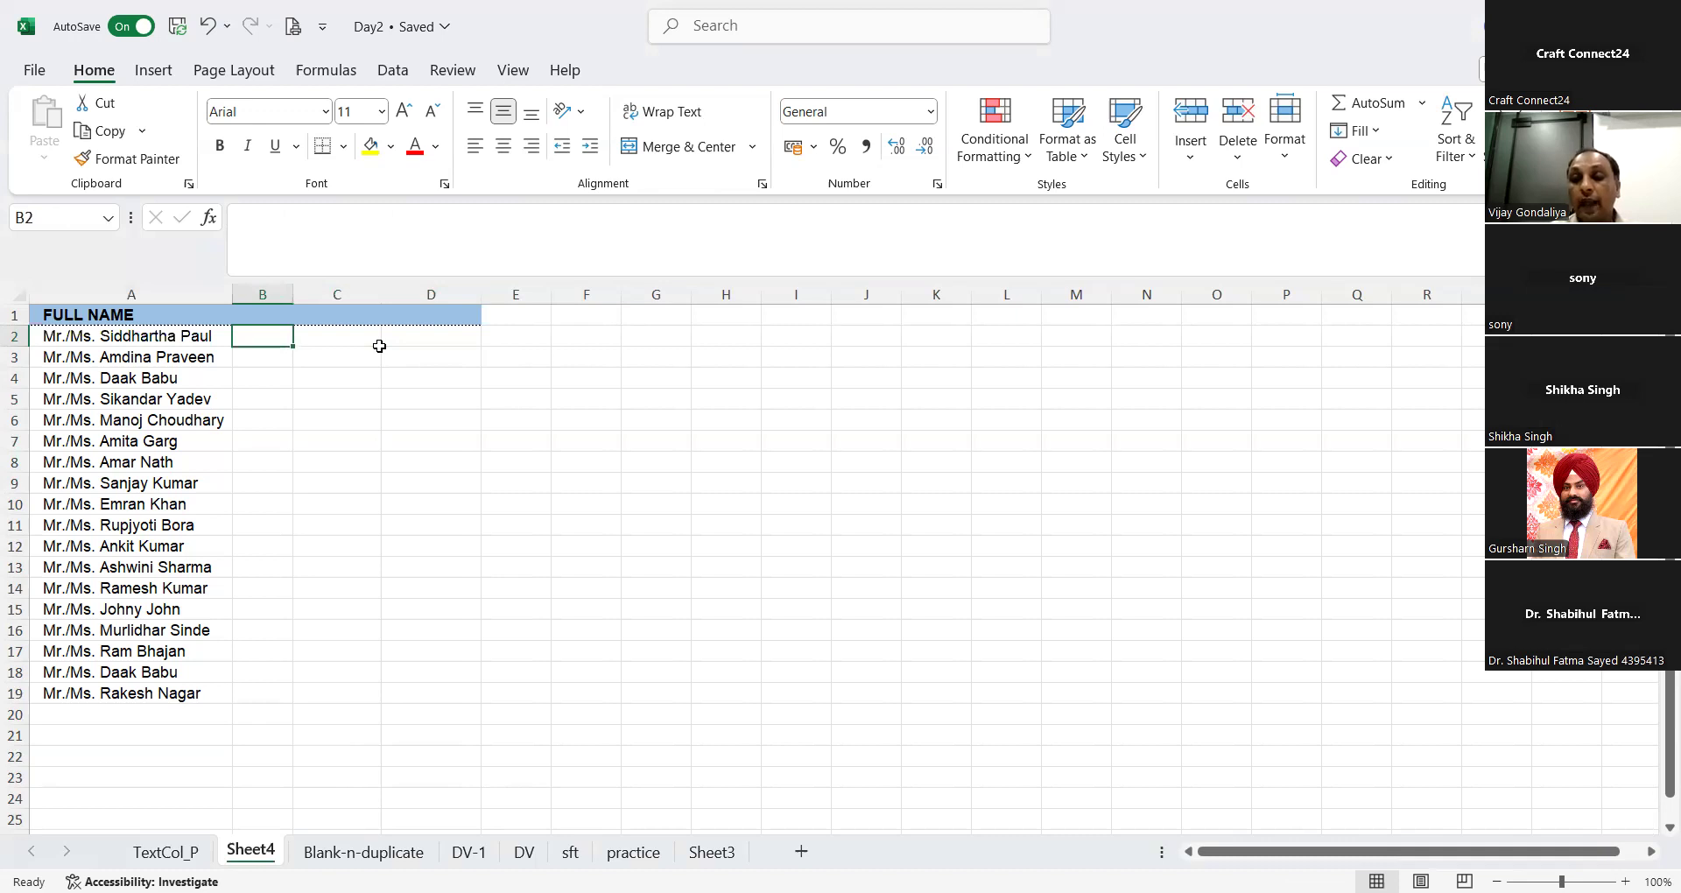
Step: Try to run Text to Columns with only the empty cell B2 selected
left_click(394, 71)
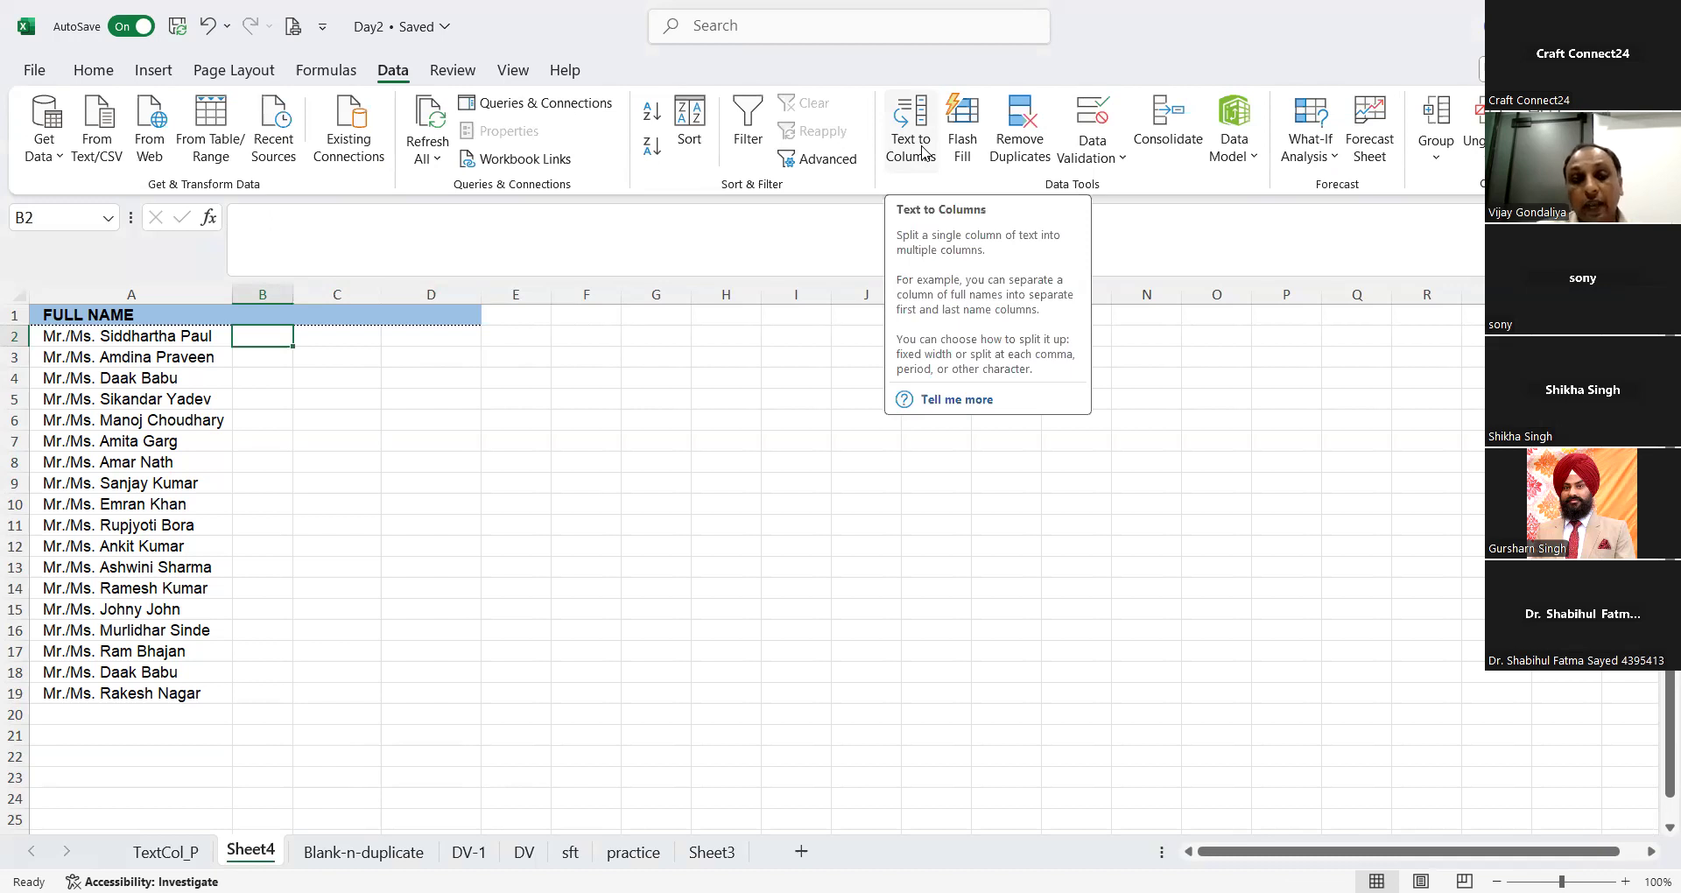
left_click(923, 153)
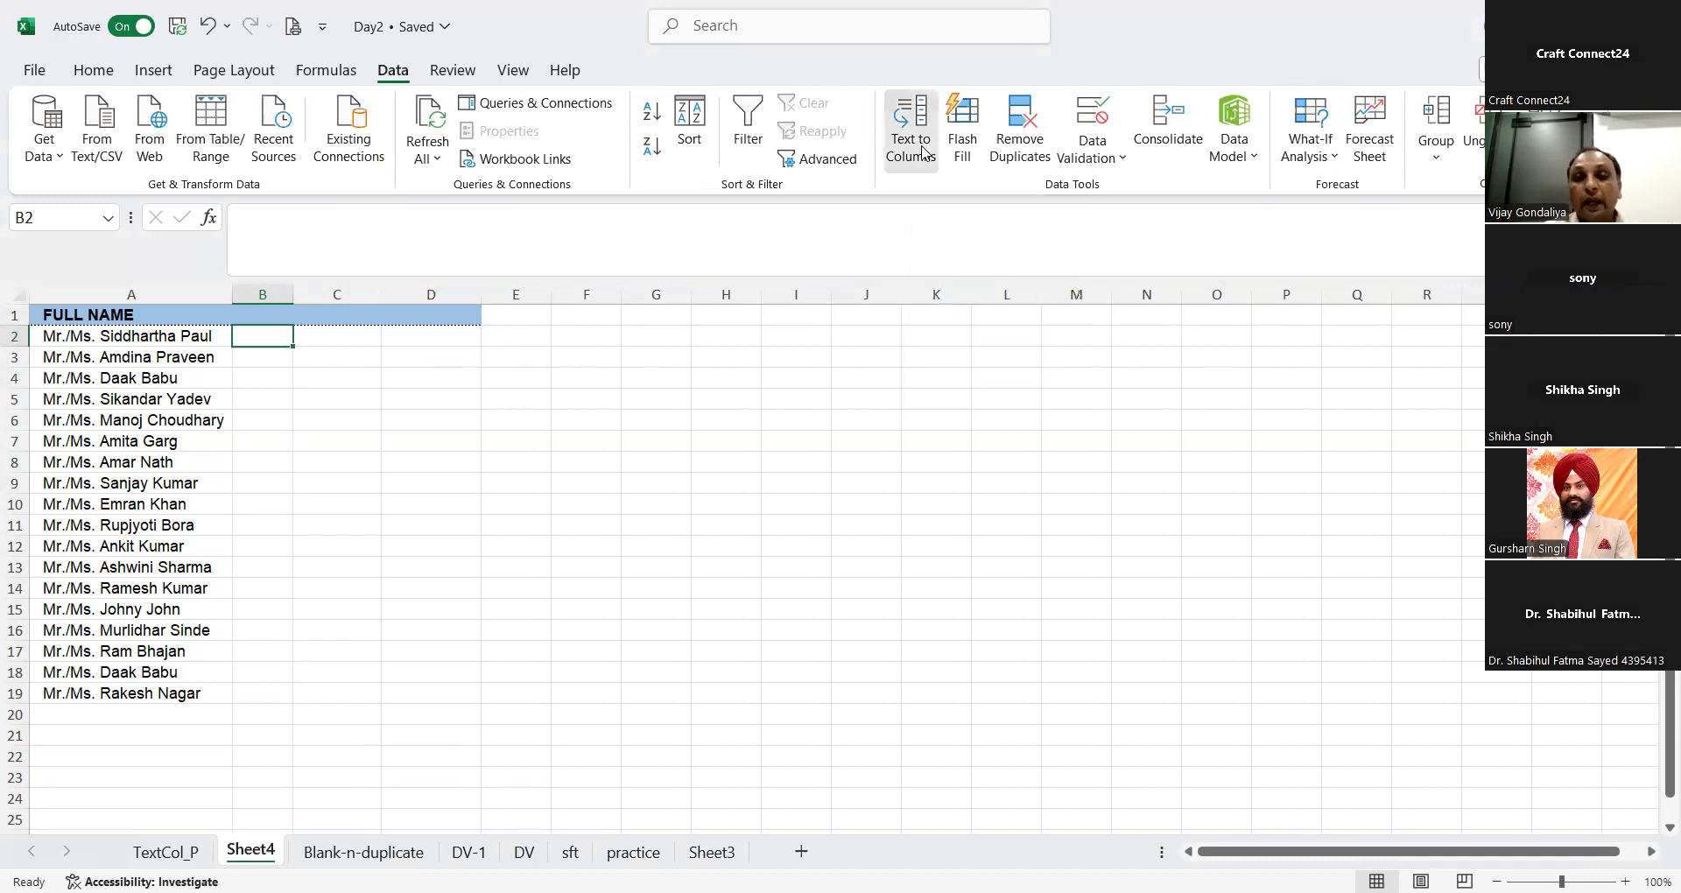
left_click(847, 517)
Step: Start Text to Columns on the full names in A2:A19, using Delimited as the original data type
scroll(71, 312, "down", 1)
scroll(71, 313, "right", 1)
scroll(71, 312, "left", 1)
scroll(71, 313, "up", 1)
scroll(71, 312, "down", 1)
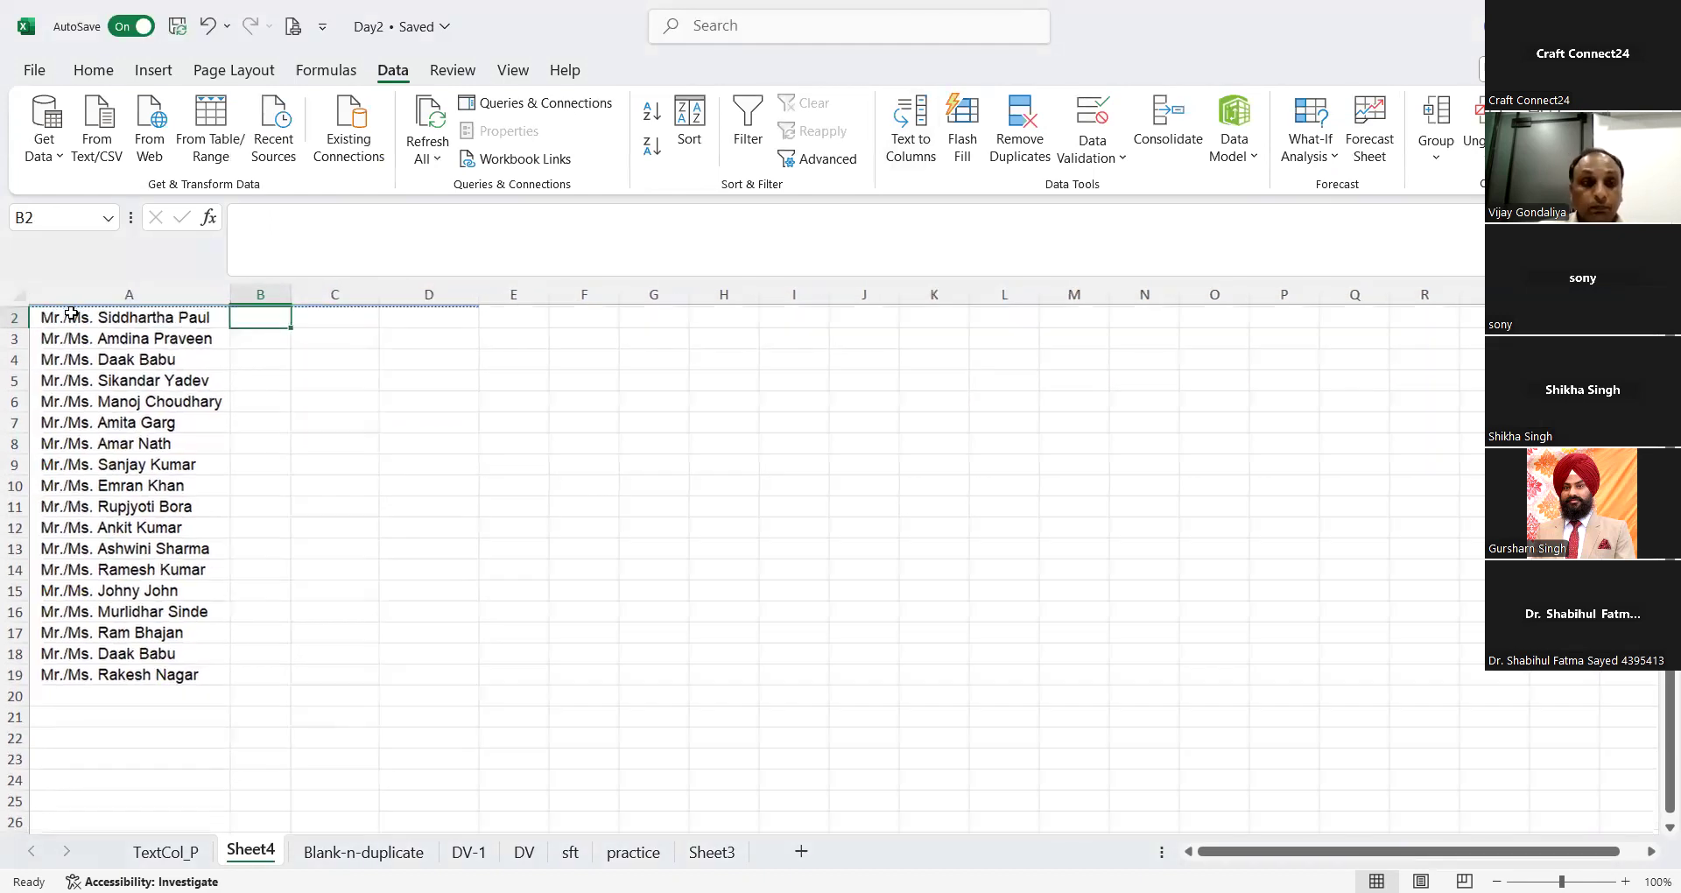
key("Up")
key("Left")
key("ctrl+shift+Down")
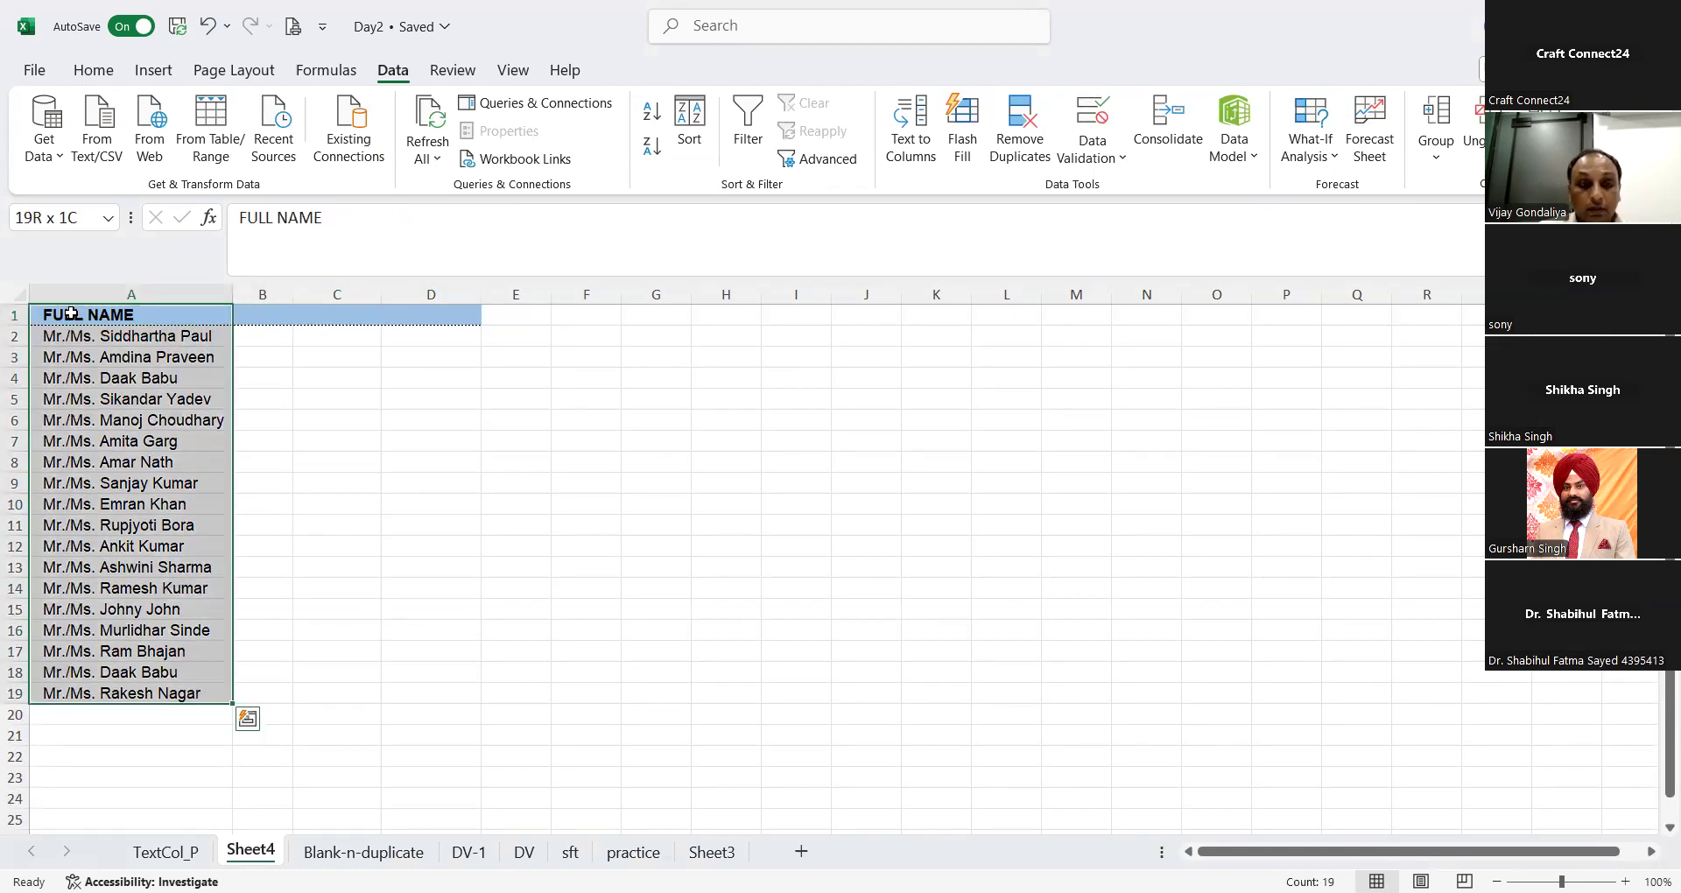
key("Down")
key("ctrl+shift+Down")
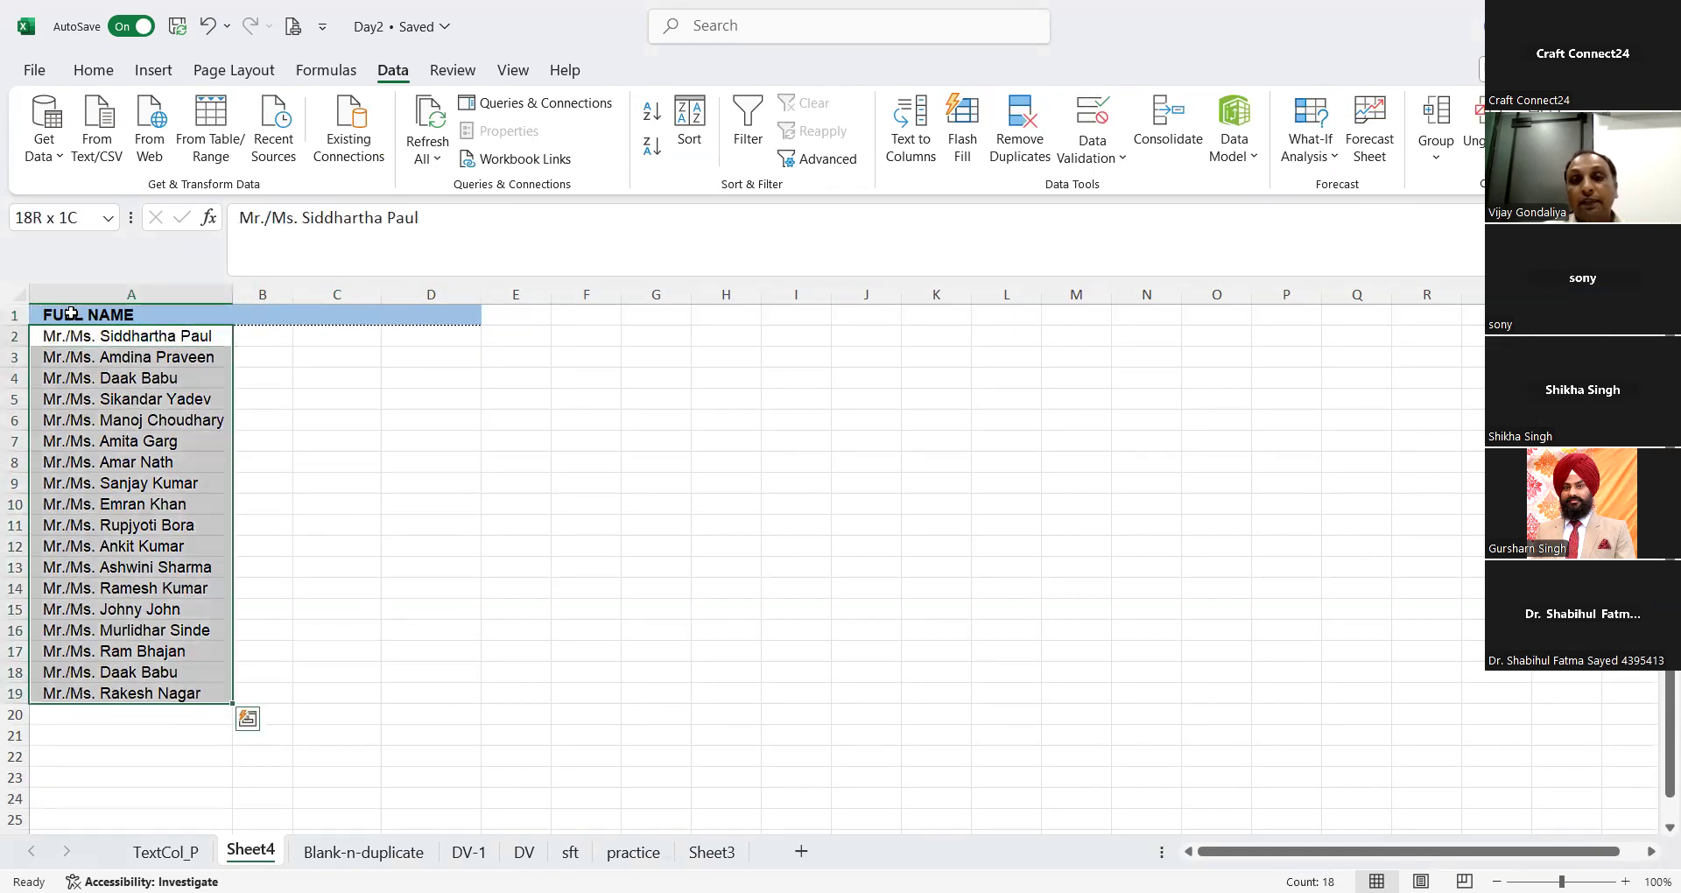
left_click(911, 166)
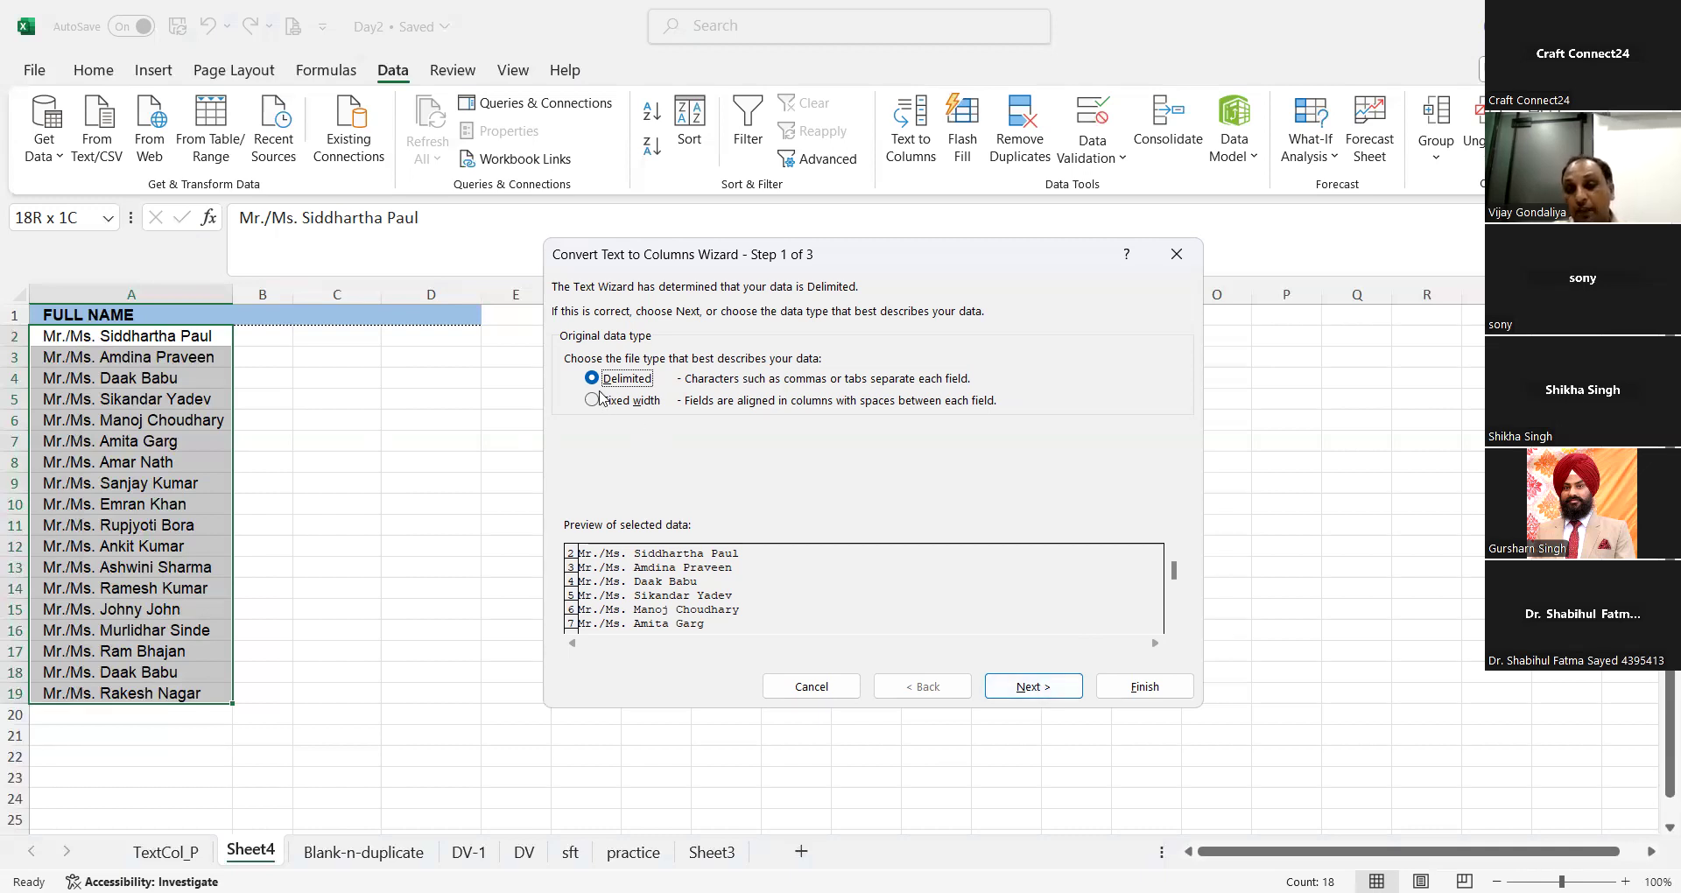
left_click(1026, 688)
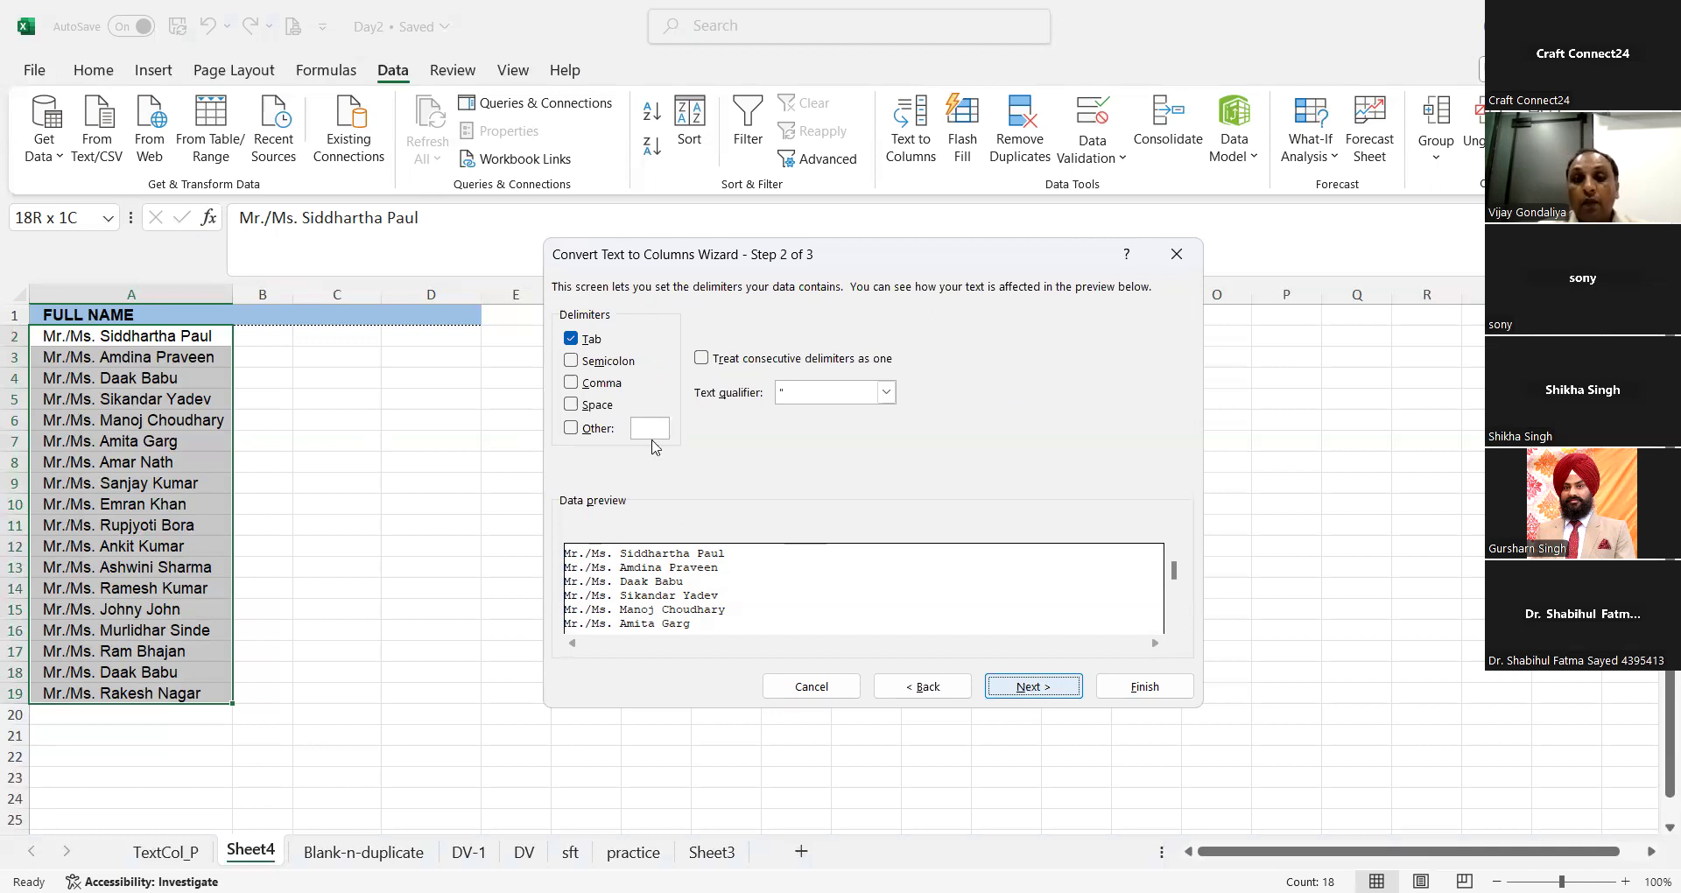
Step: Set Space as the only delimiter for the split, with Tab disabled, and proceed to the column format settings
left_click(612, 410)
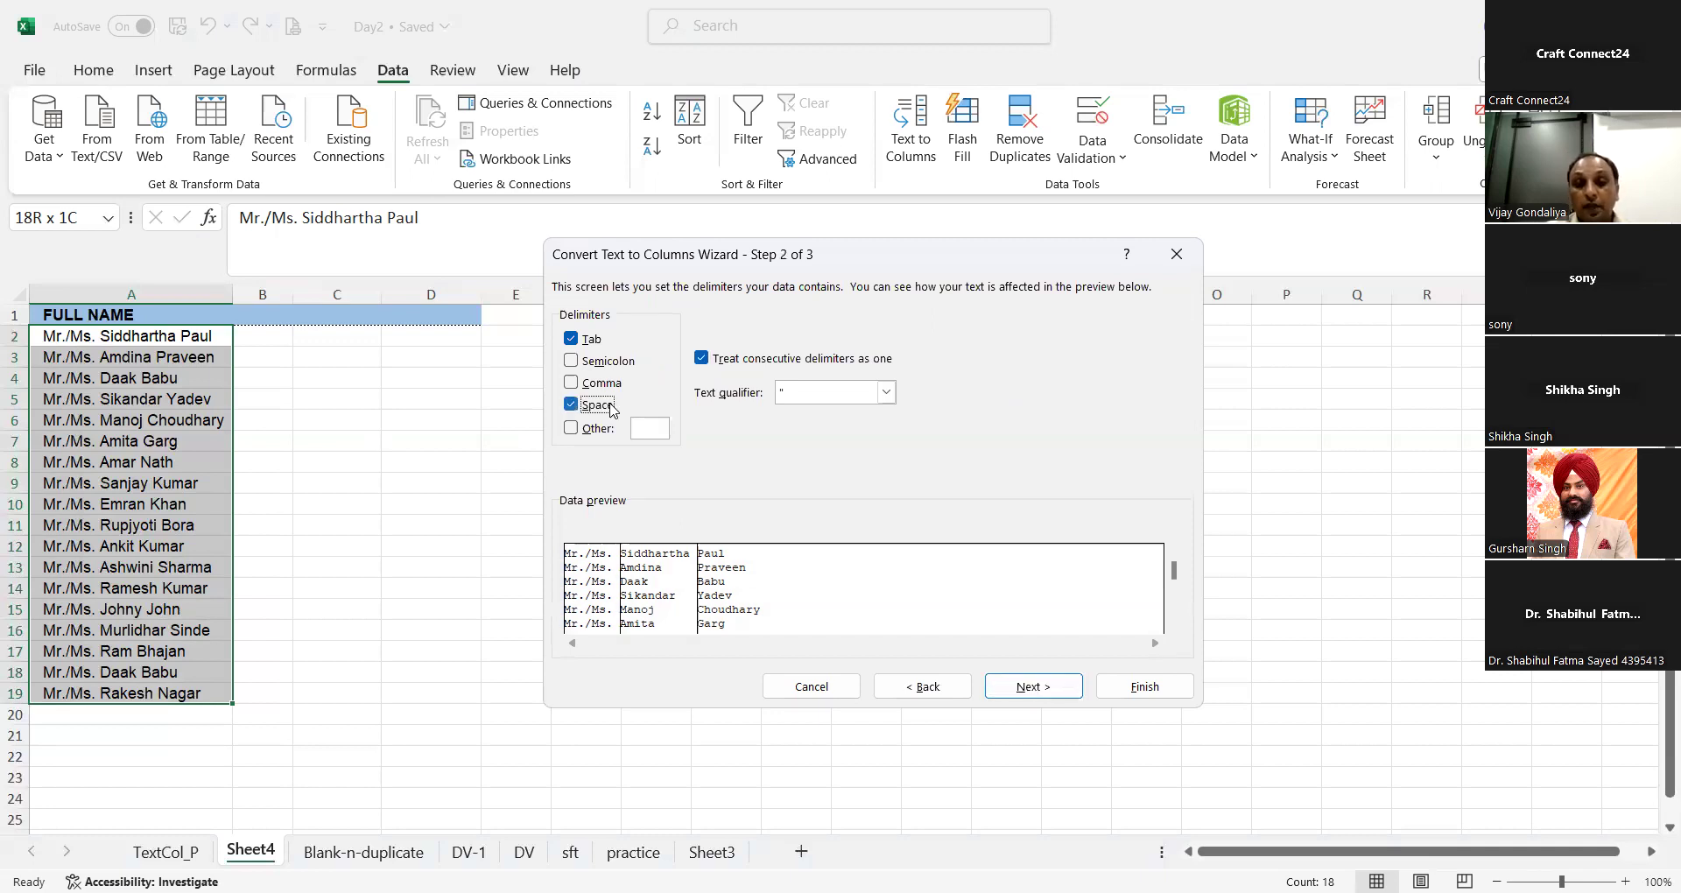
left_click(612, 410)
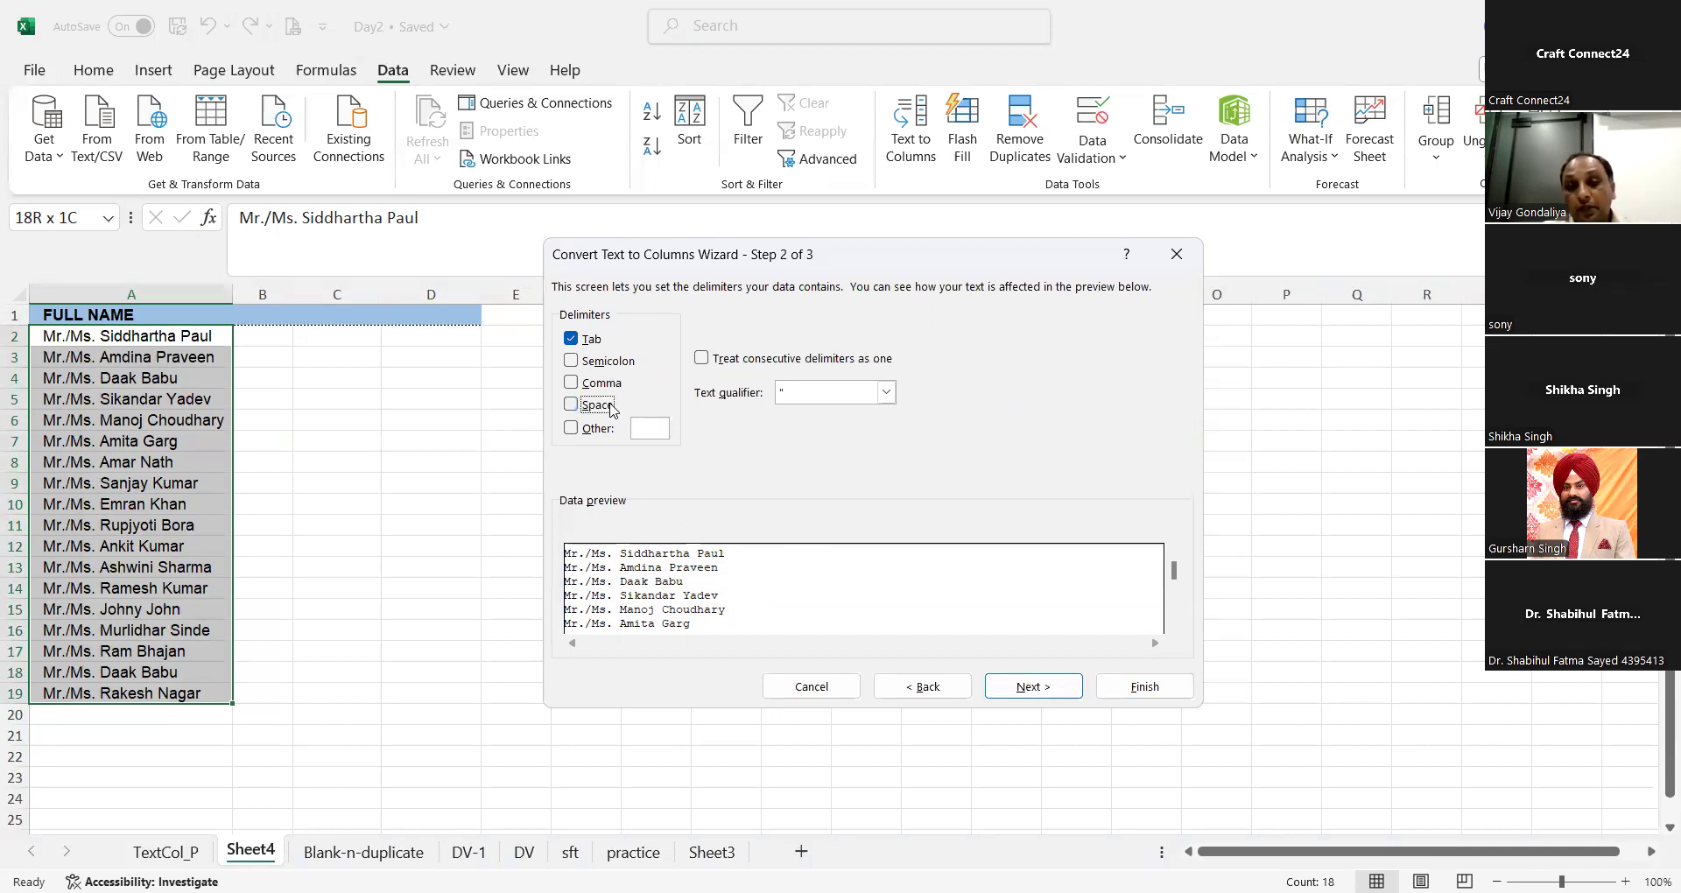
left_click(592, 343)
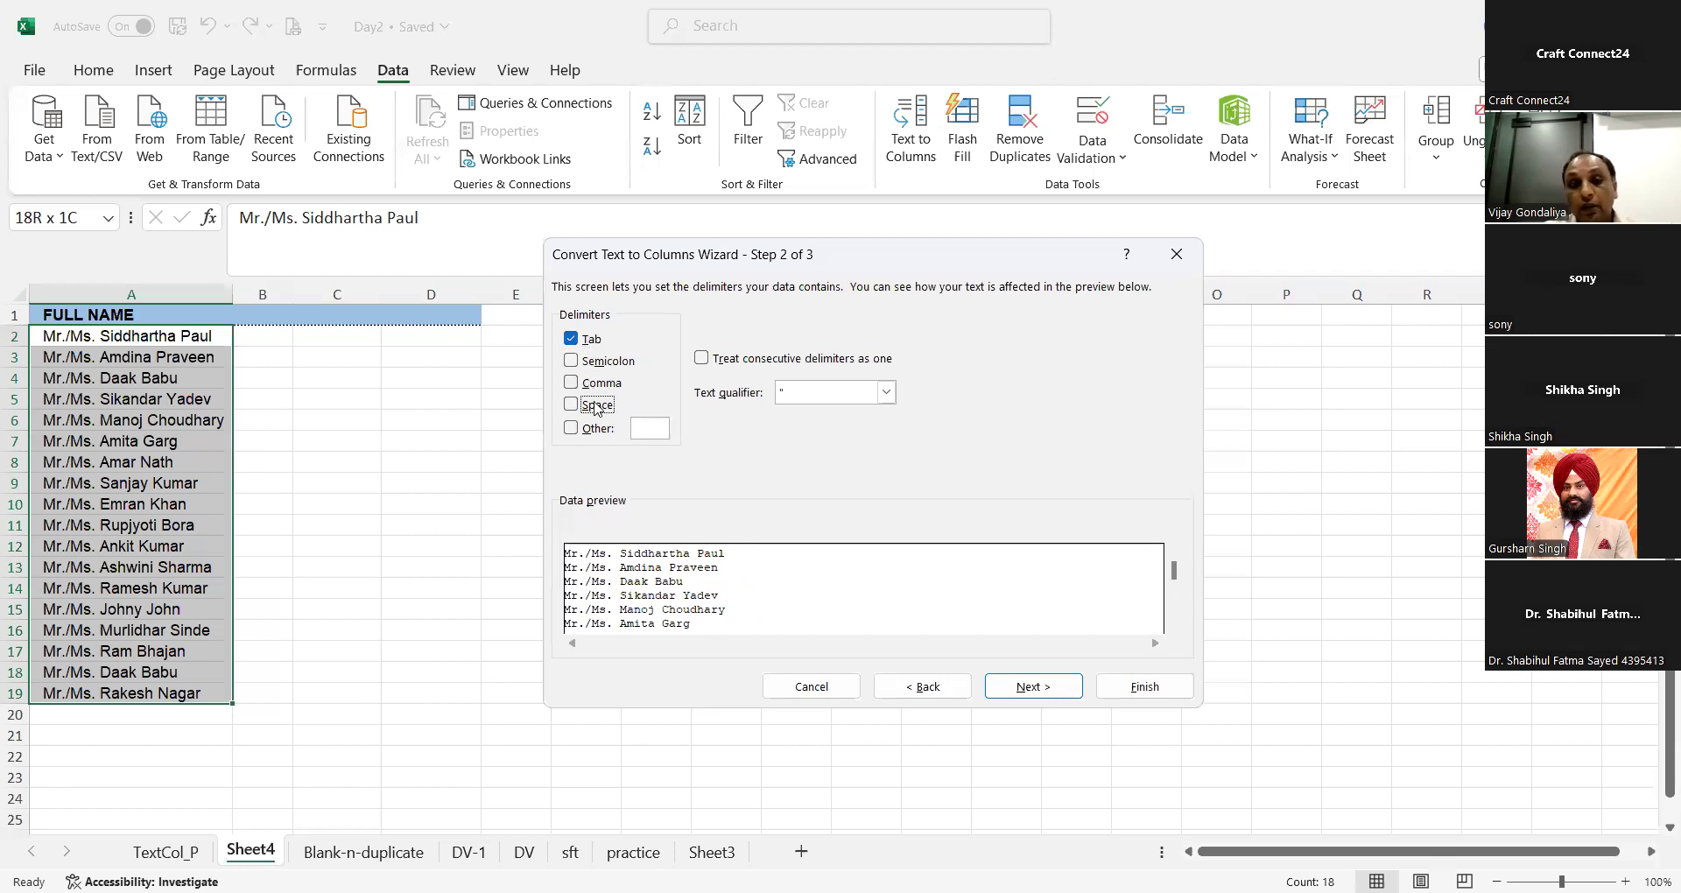
left_click(596, 409)
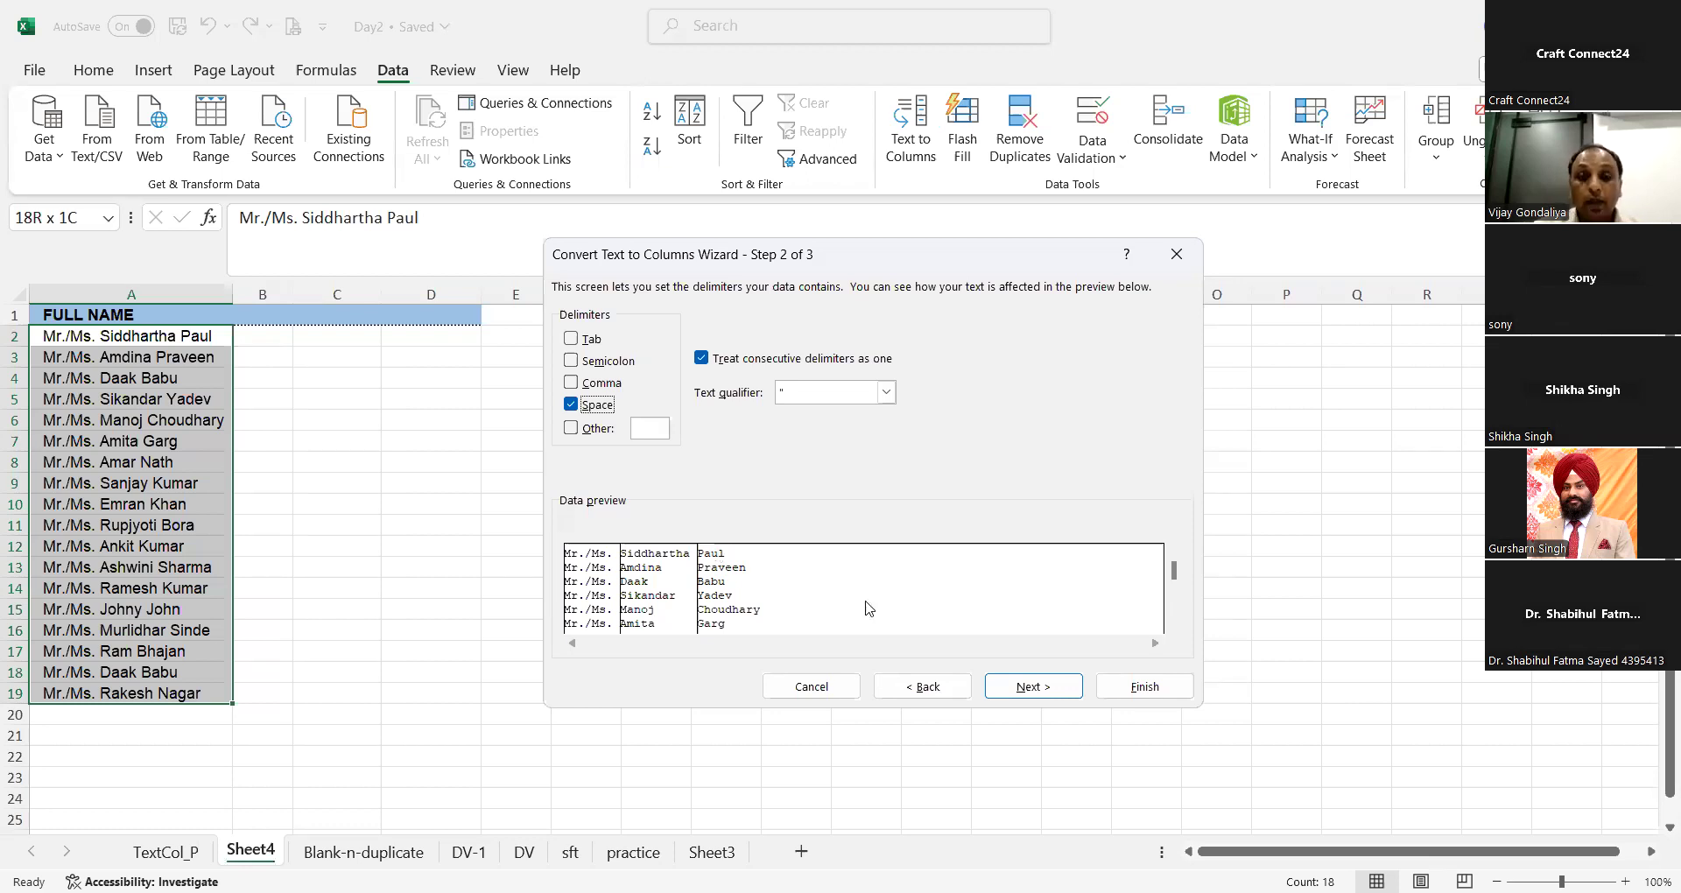
left_click(1079, 687)
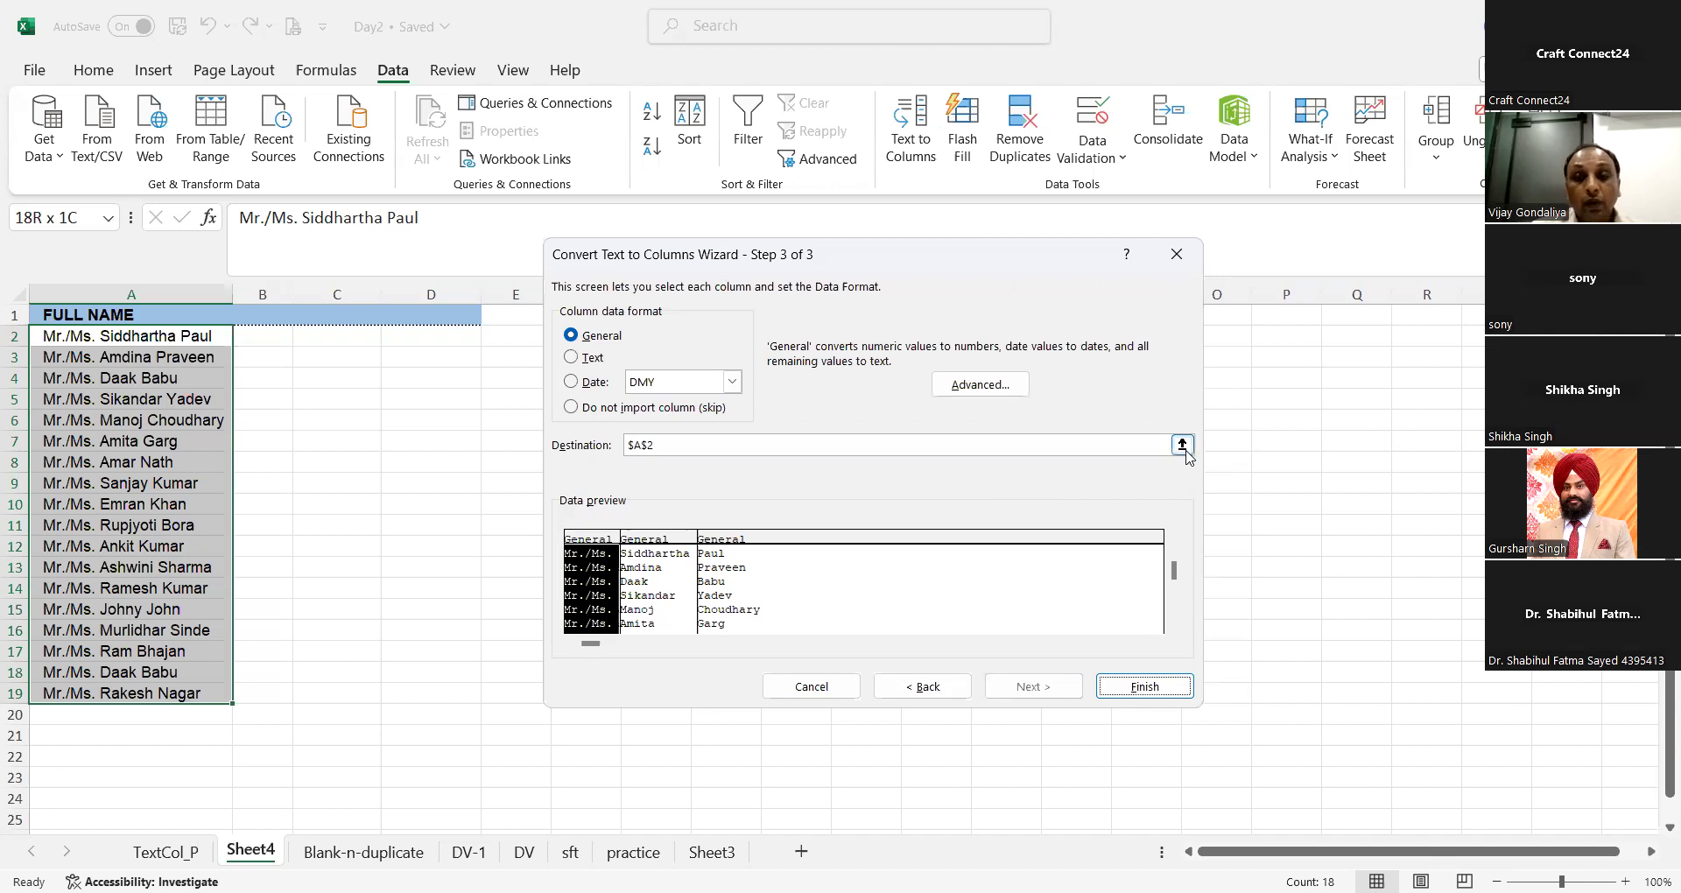
Step: Set the split destination to $B$2 and complete the Text to Columns conversion
left_click(1182, 447)
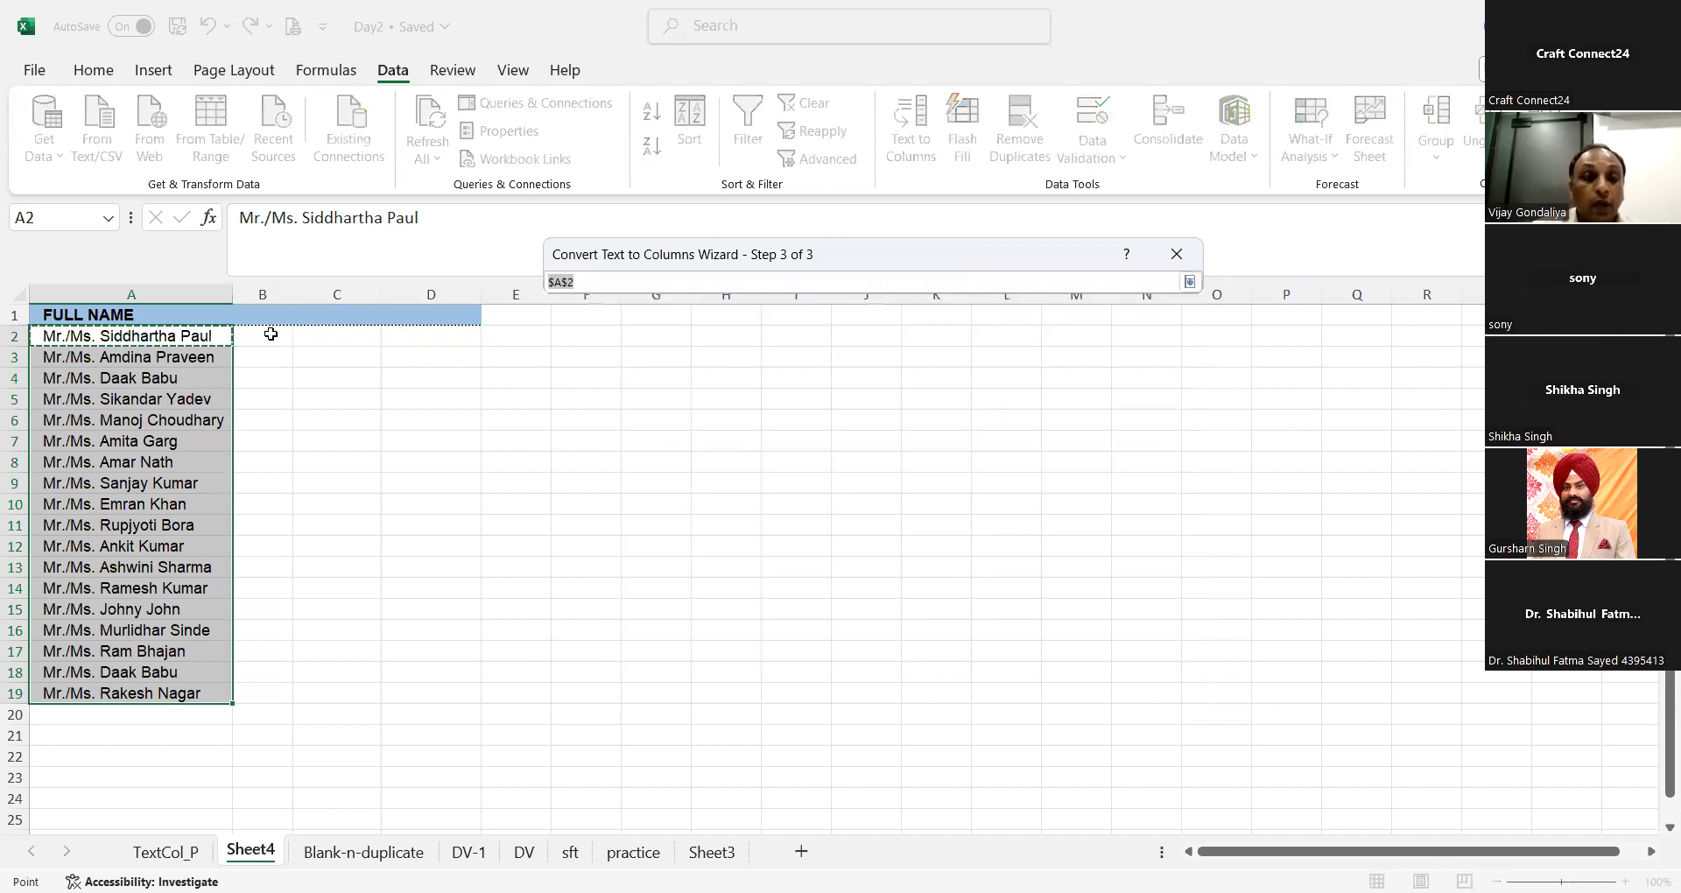
left_click(271, 334)
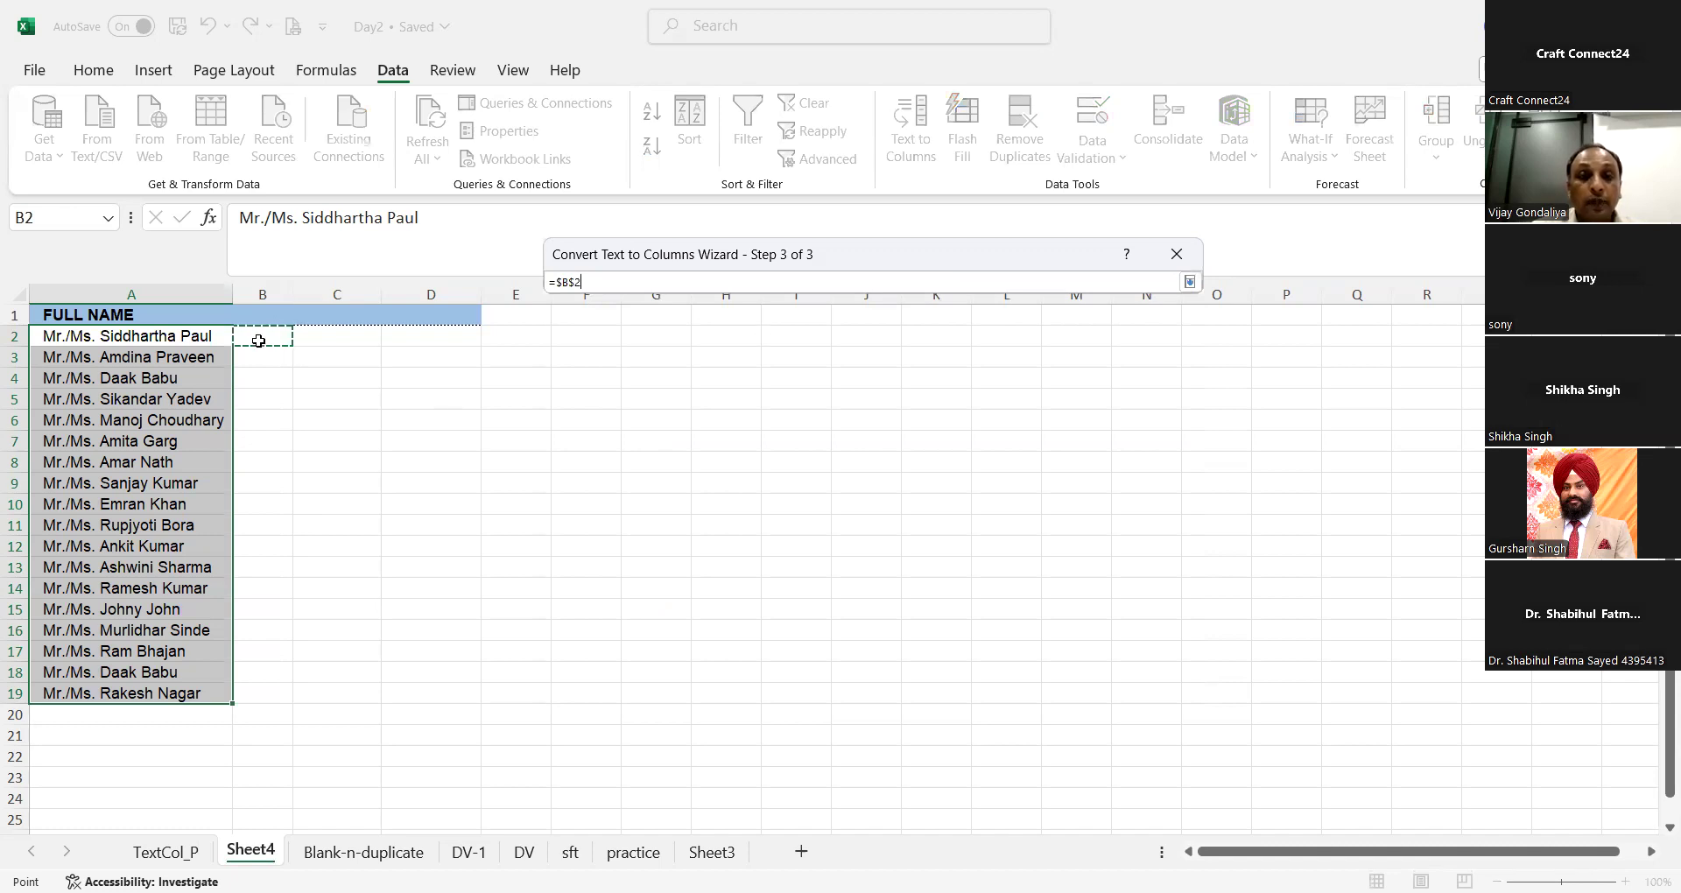
left_click(1189, 285)
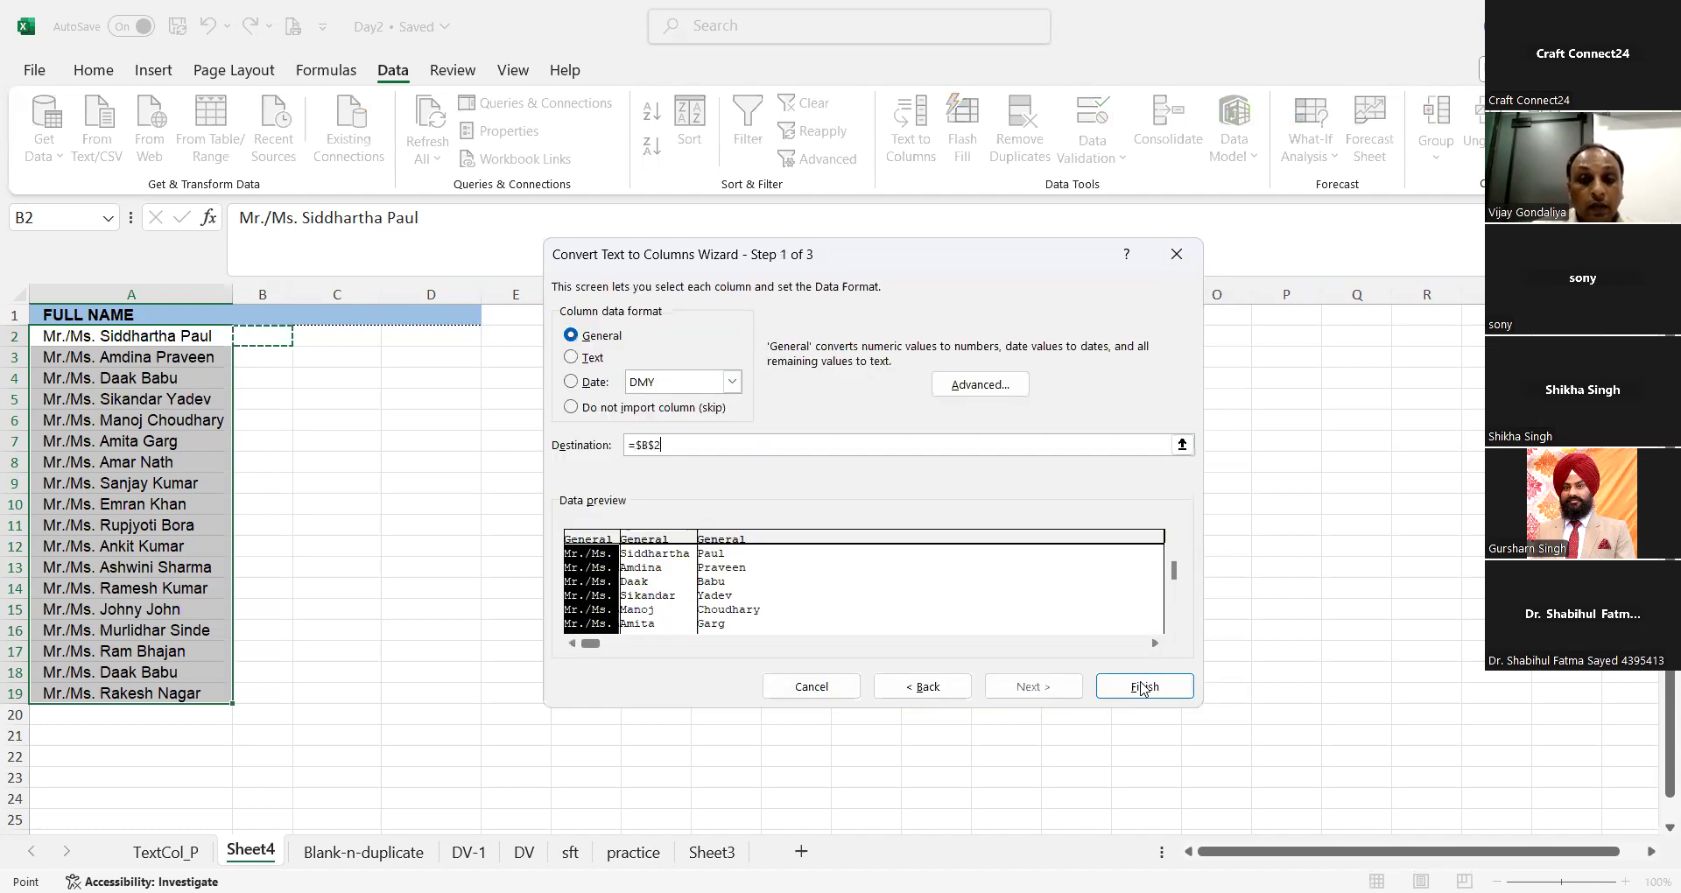
left_click(1144, 687)
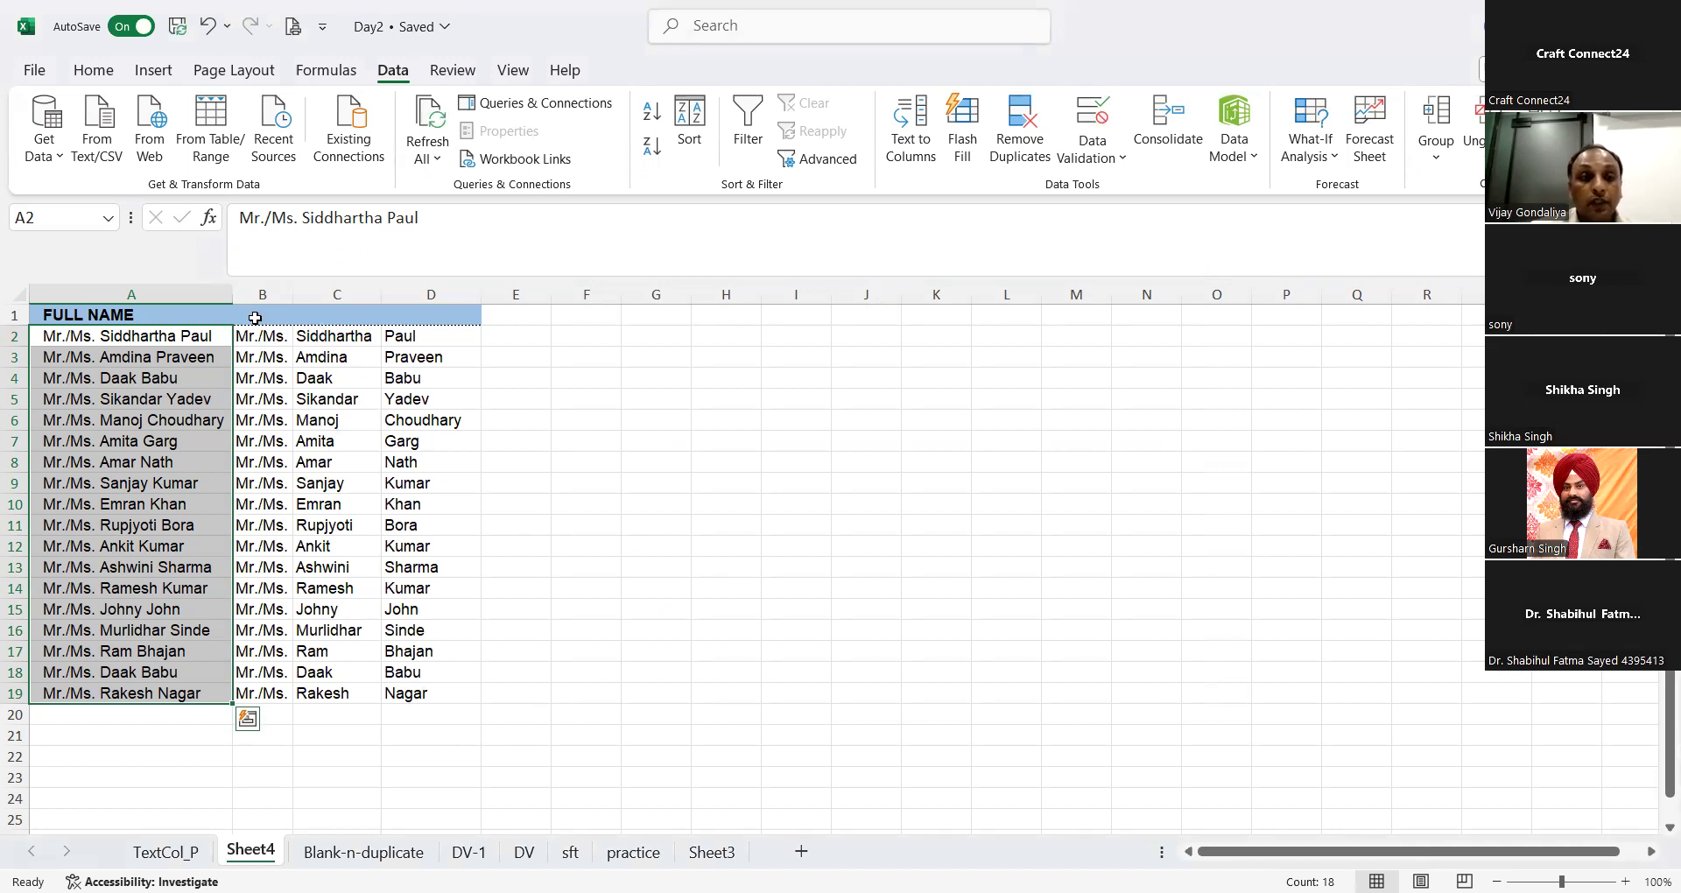
Step: Add the headers Title, First Name and Last Name in B1:D1, and autofit the First Name column
left_click(255, 318)
type("Title")
key("Tab")
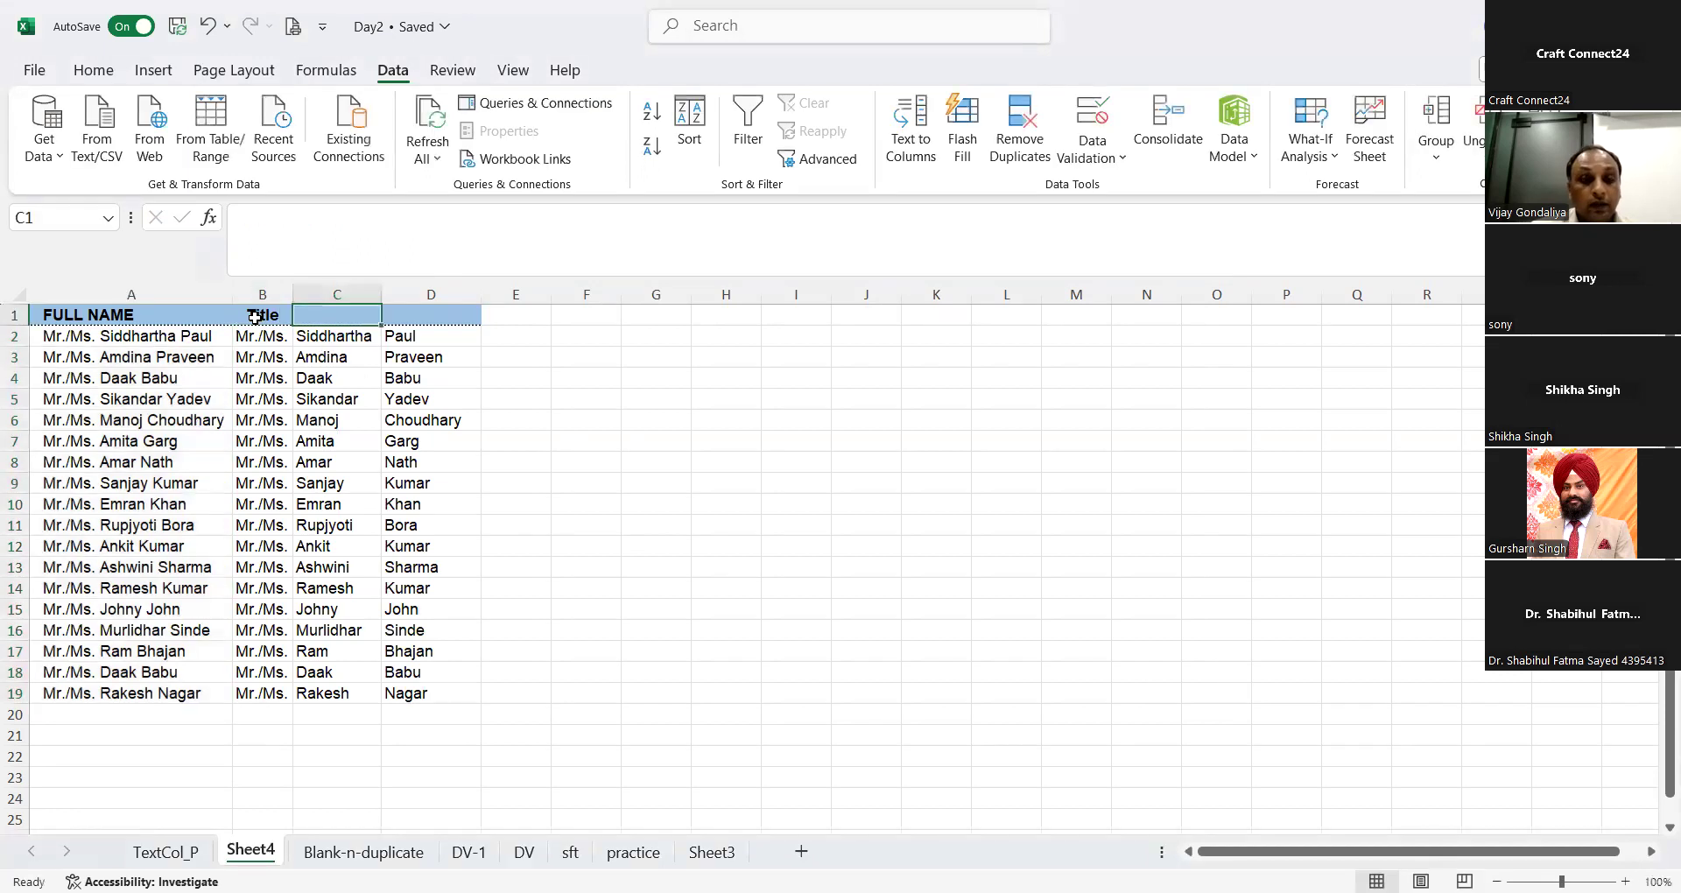
type("First Name")
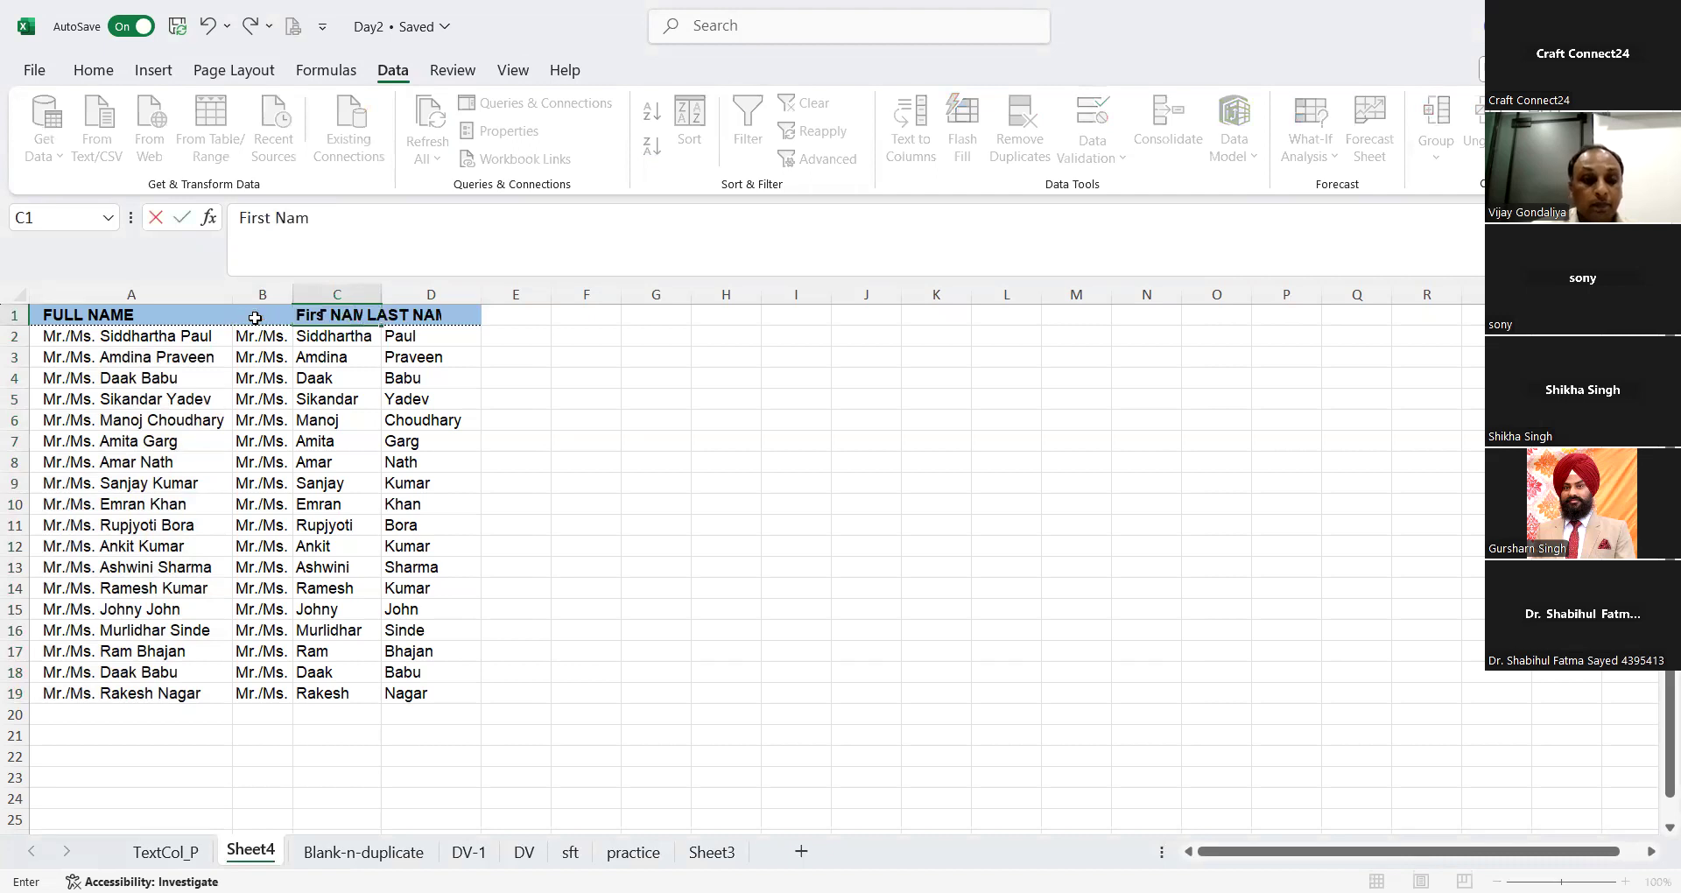
key("Tab")
type("Last Name")
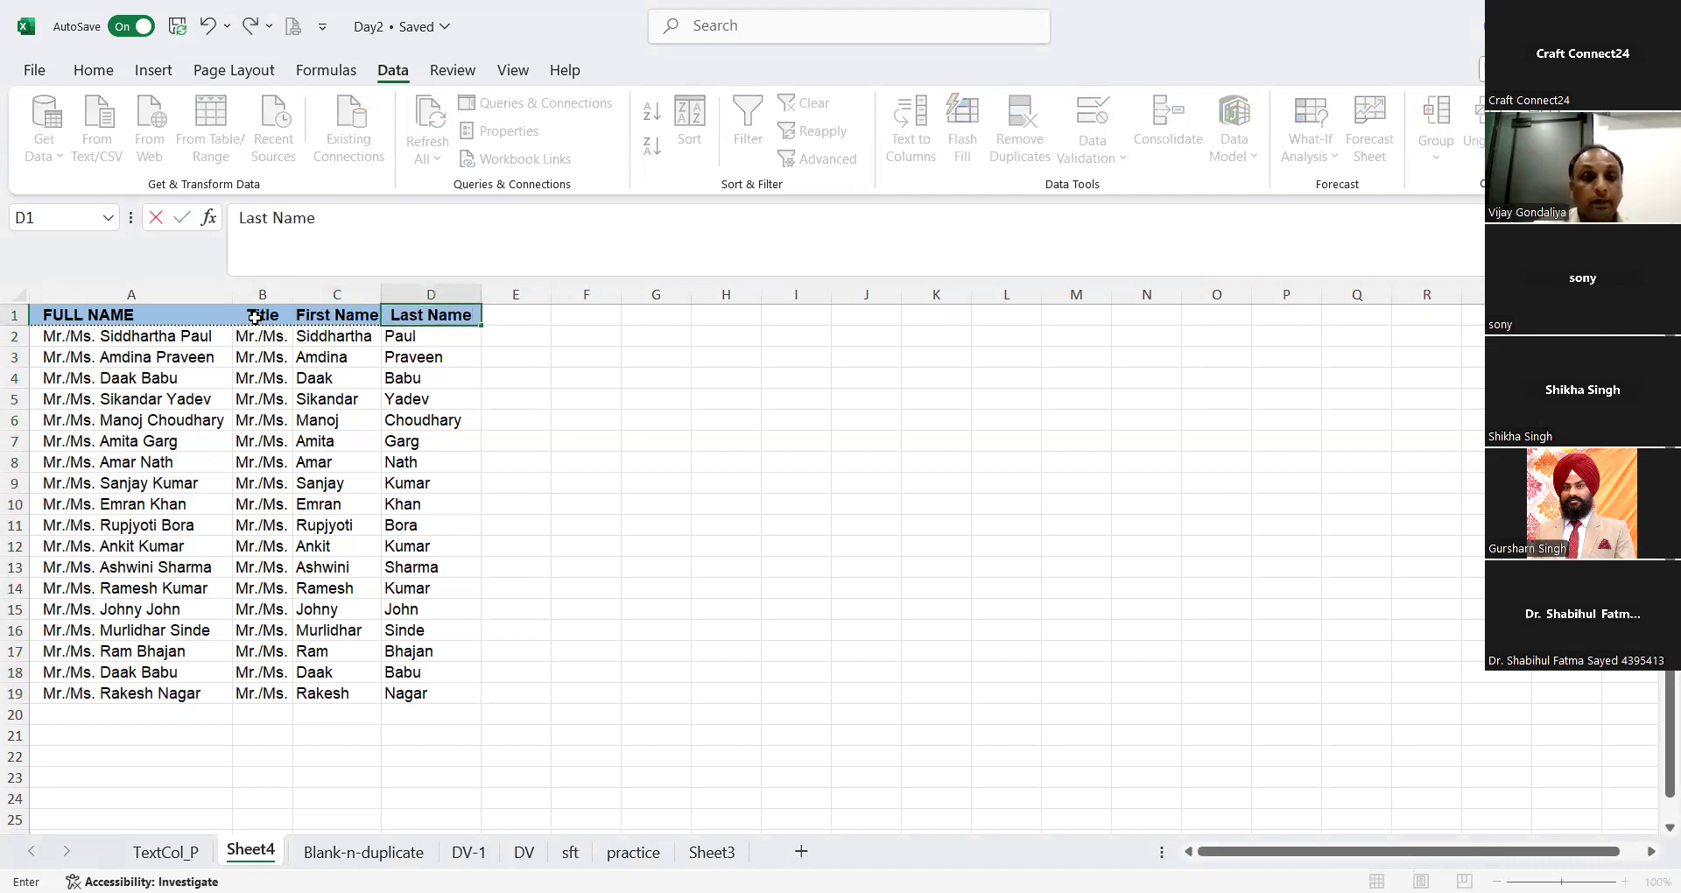
key("Return")
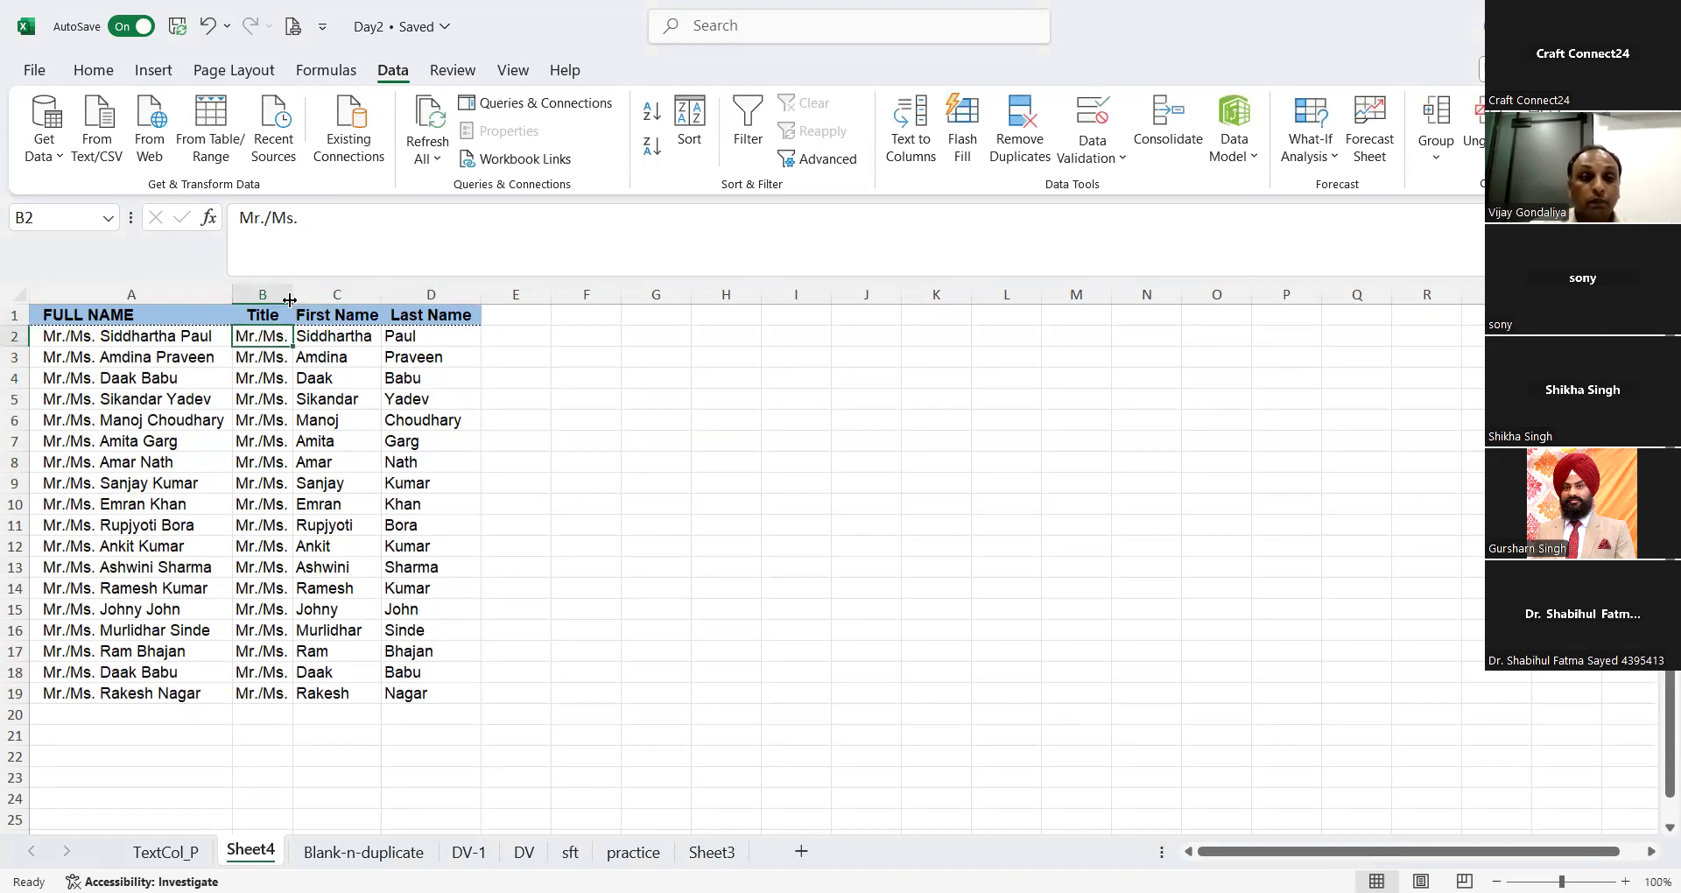
double_click(387, 294)
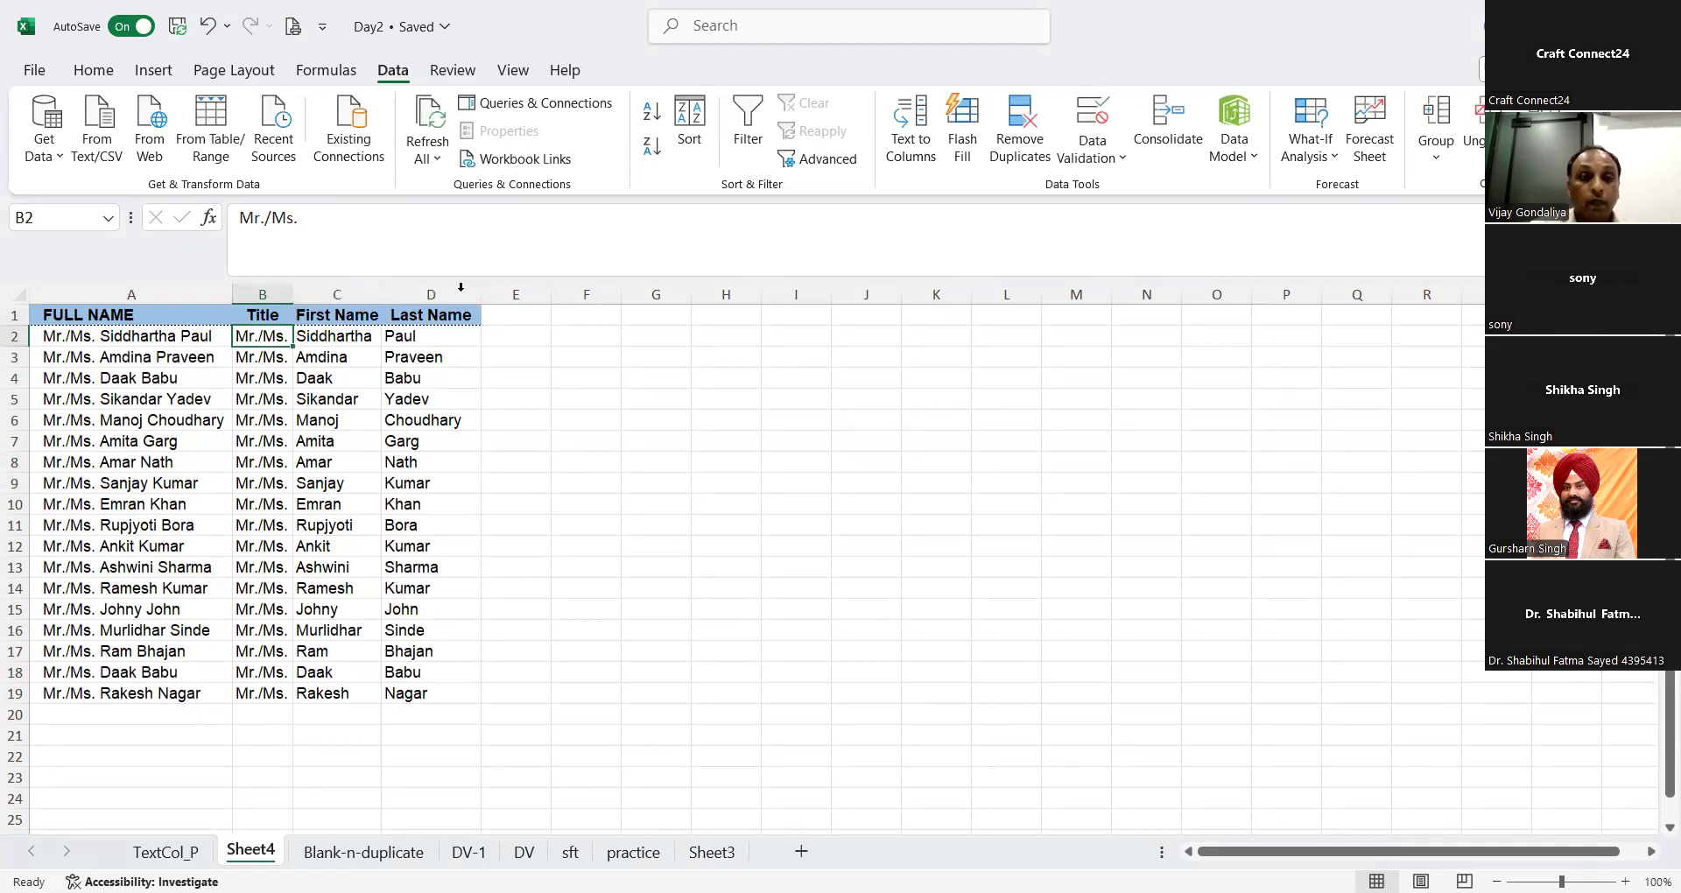
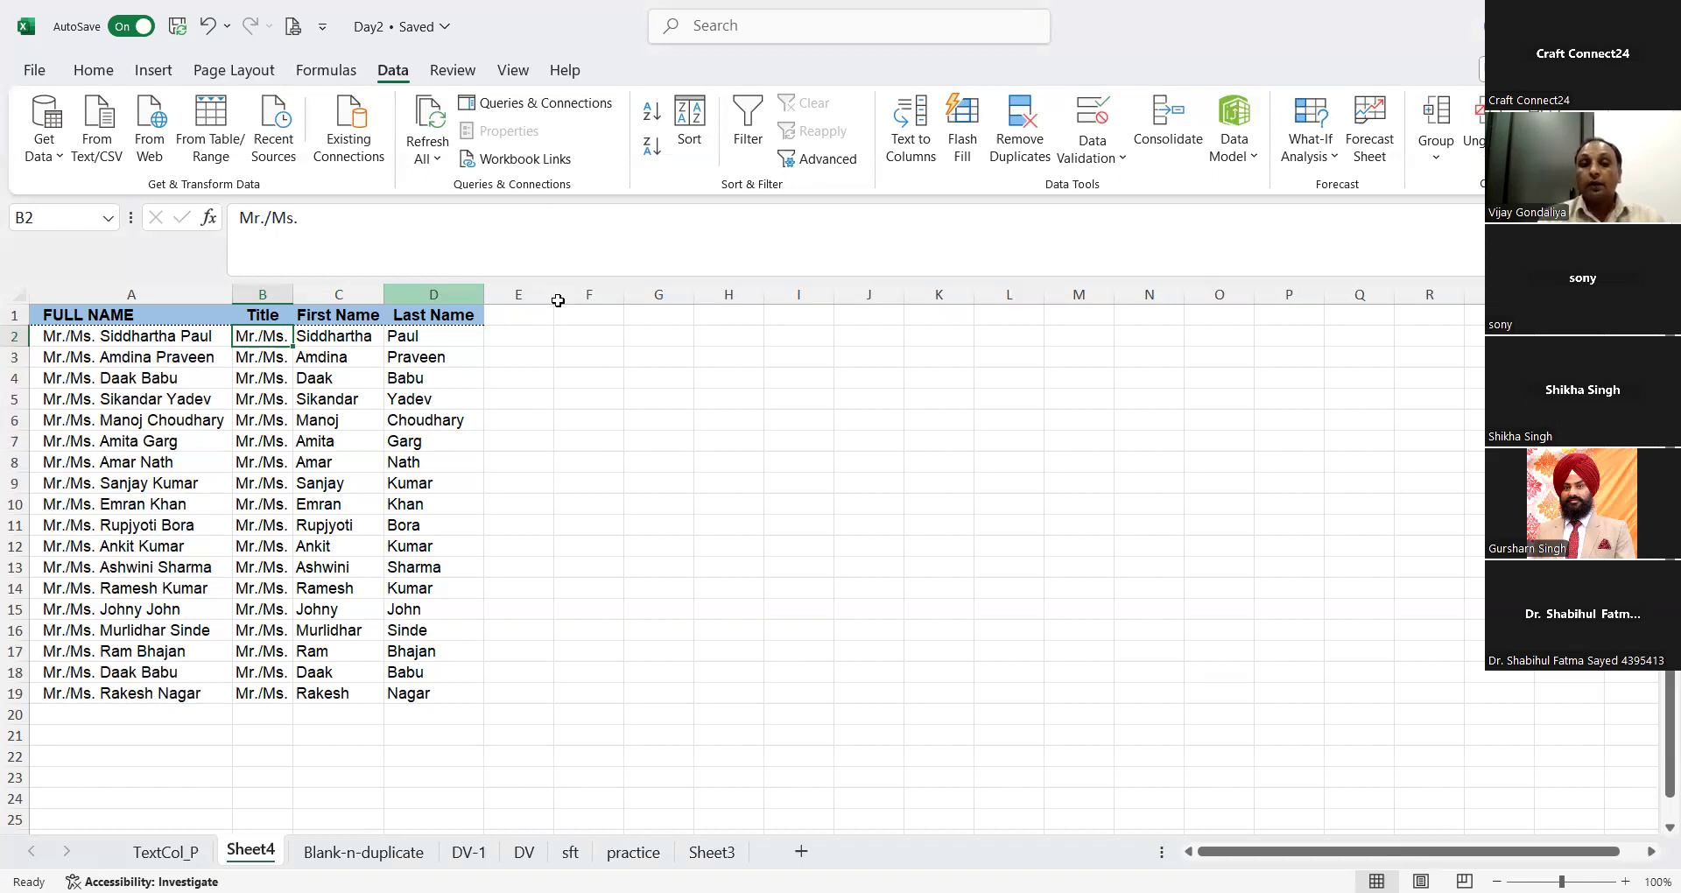
Step: Start a TEXTJOIN formula in E2 with a space as the delimiter and the ignore-empty argument left blank
left_click(528, 334)
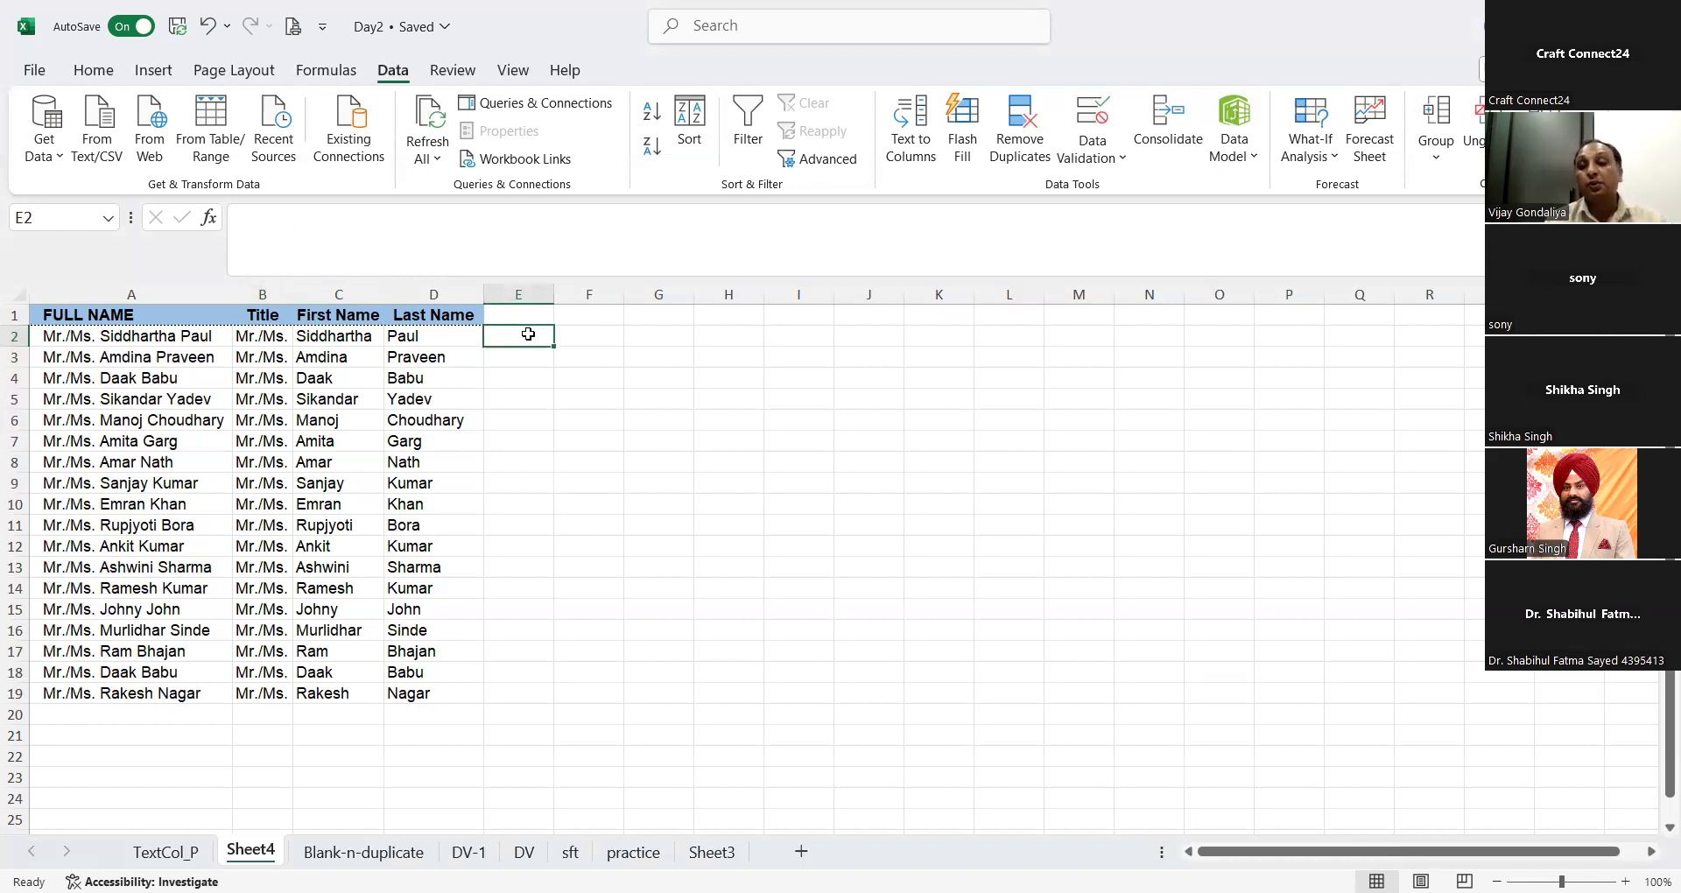
type("=")
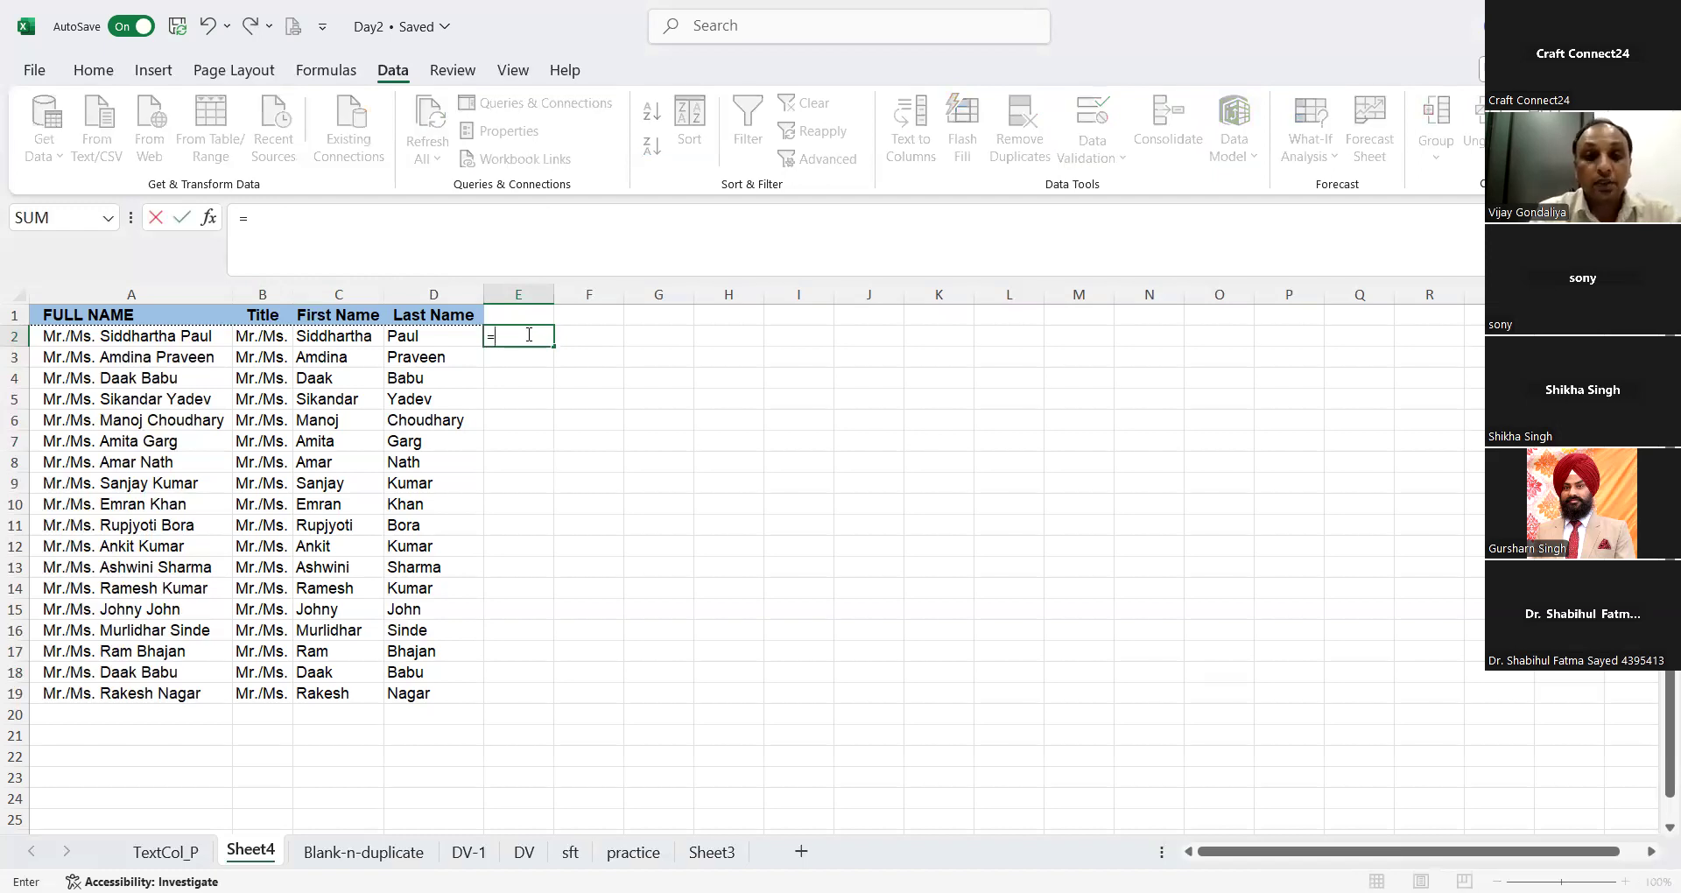
type("tex")
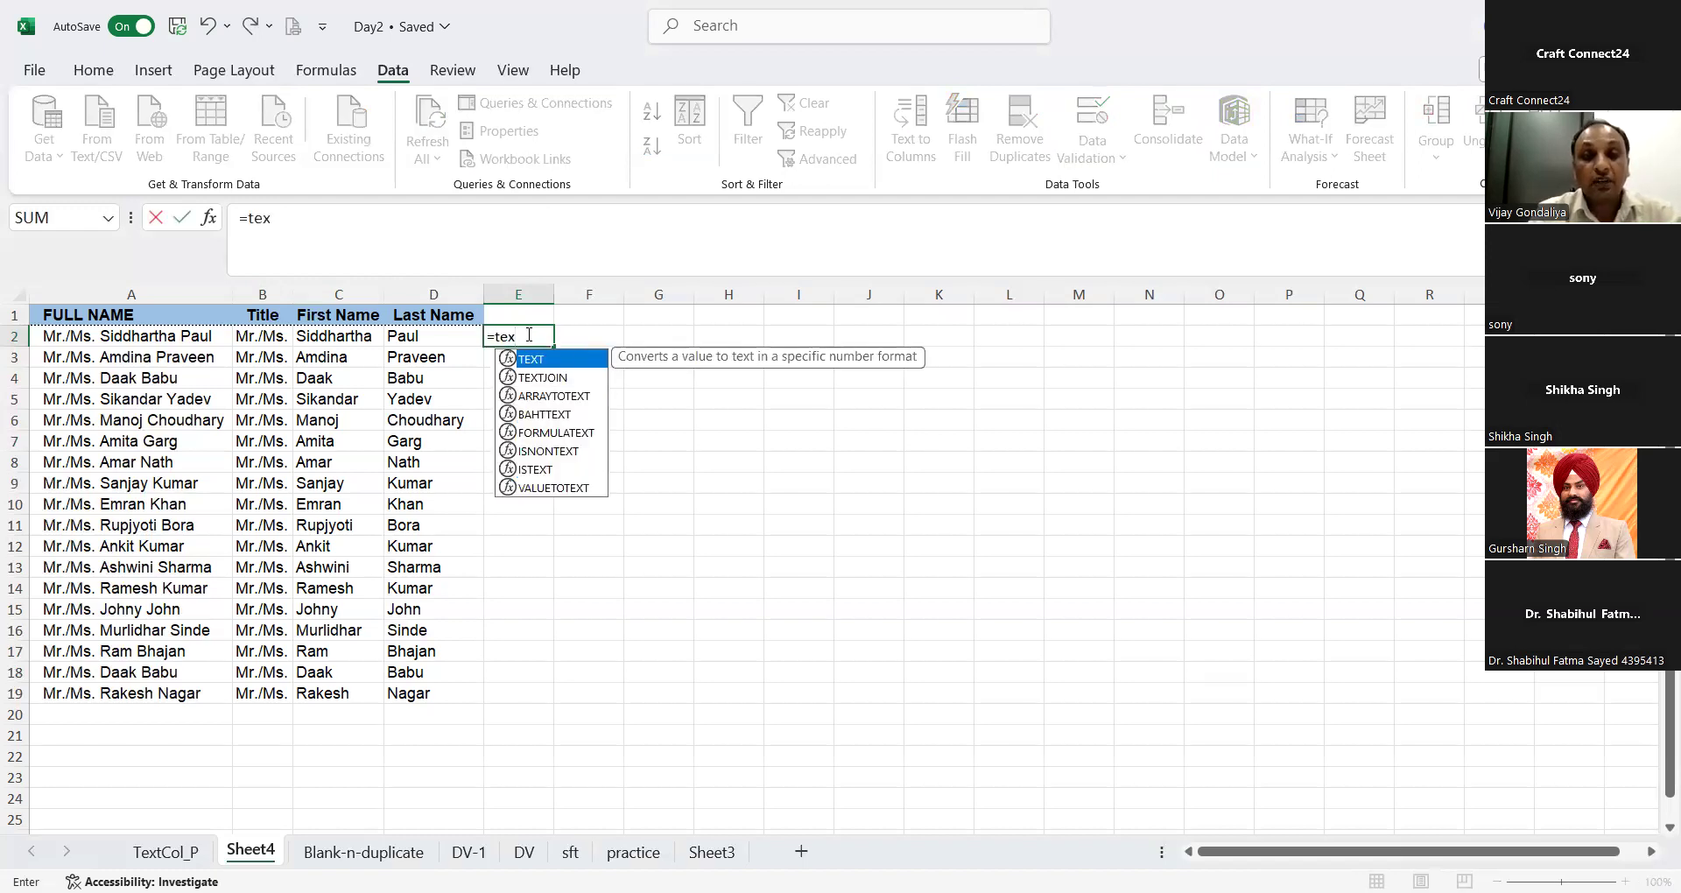
type("t")
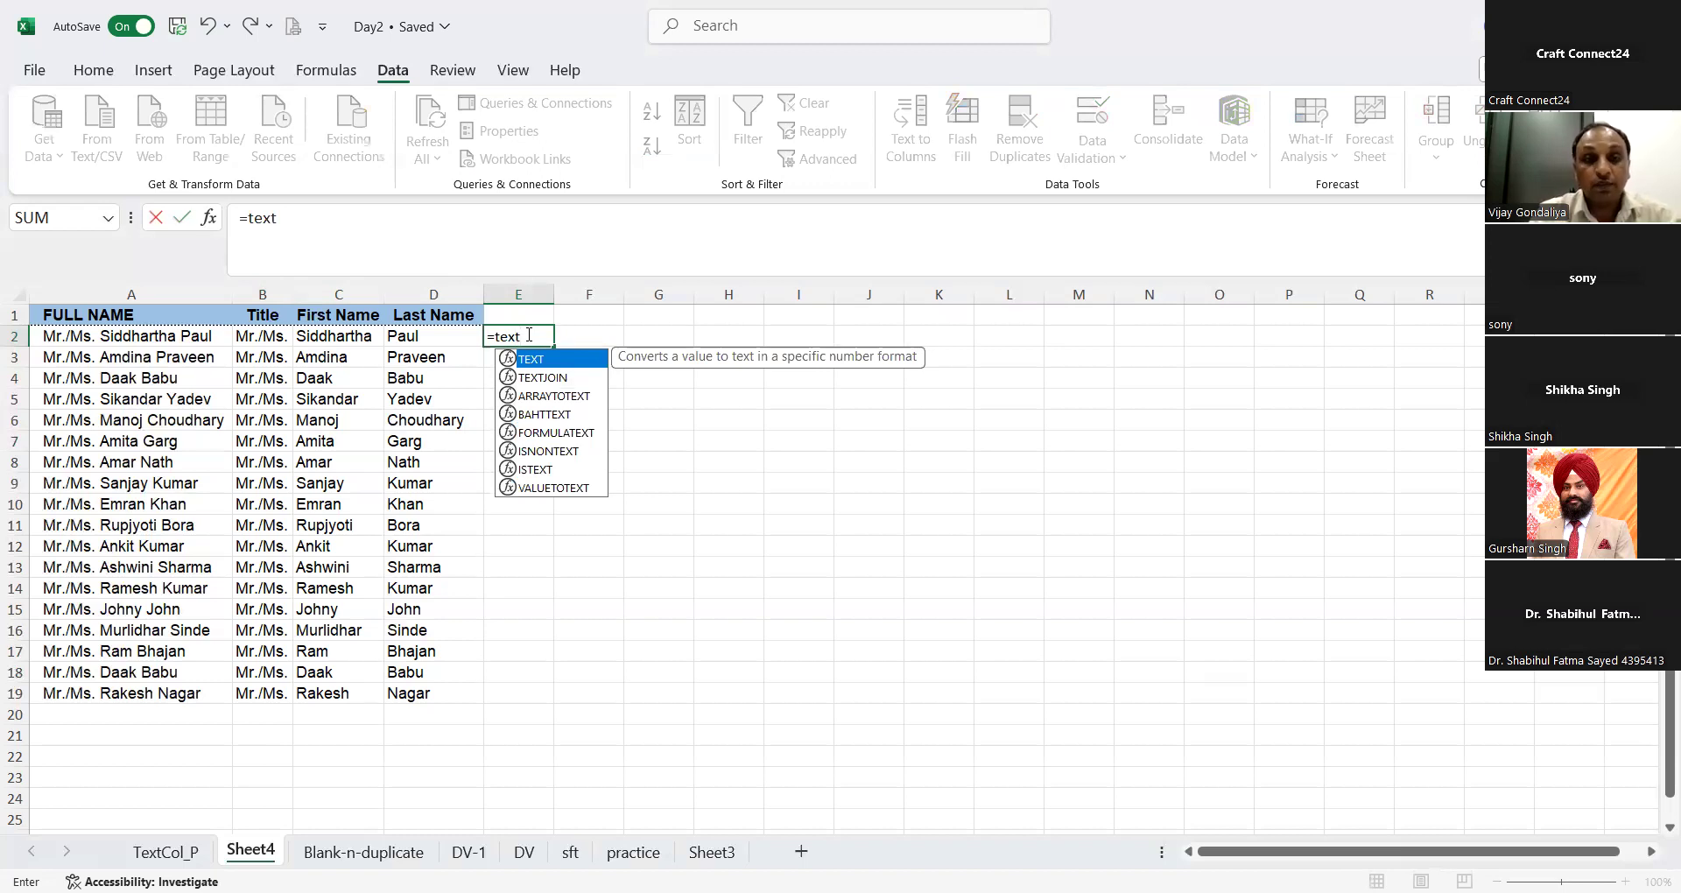
type("join")
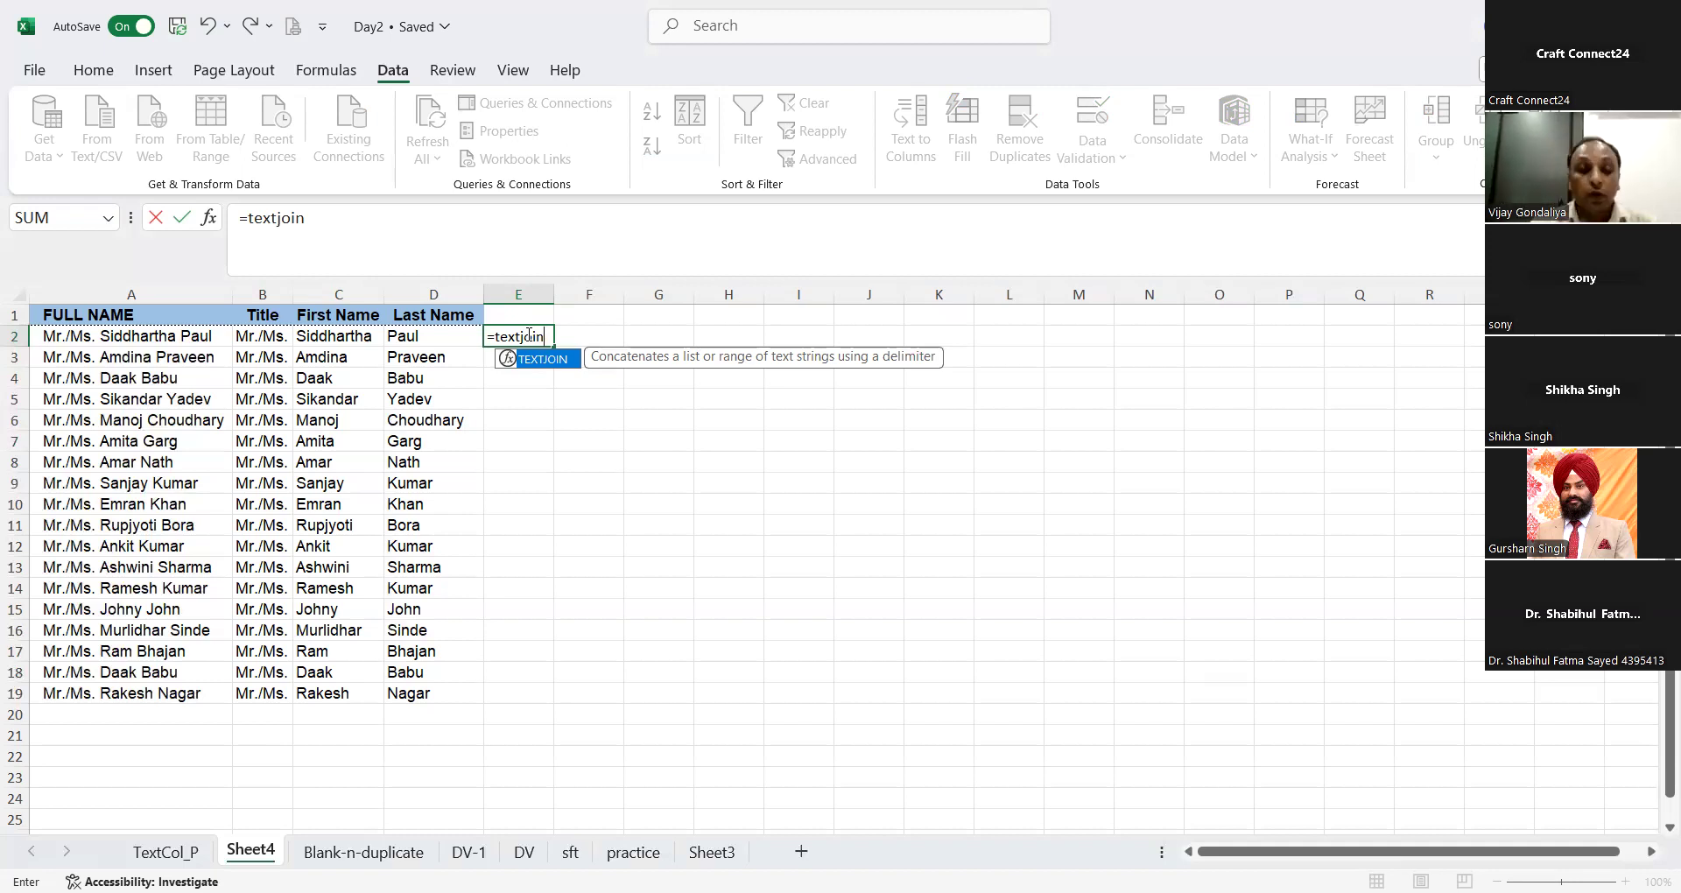
key("Tab")
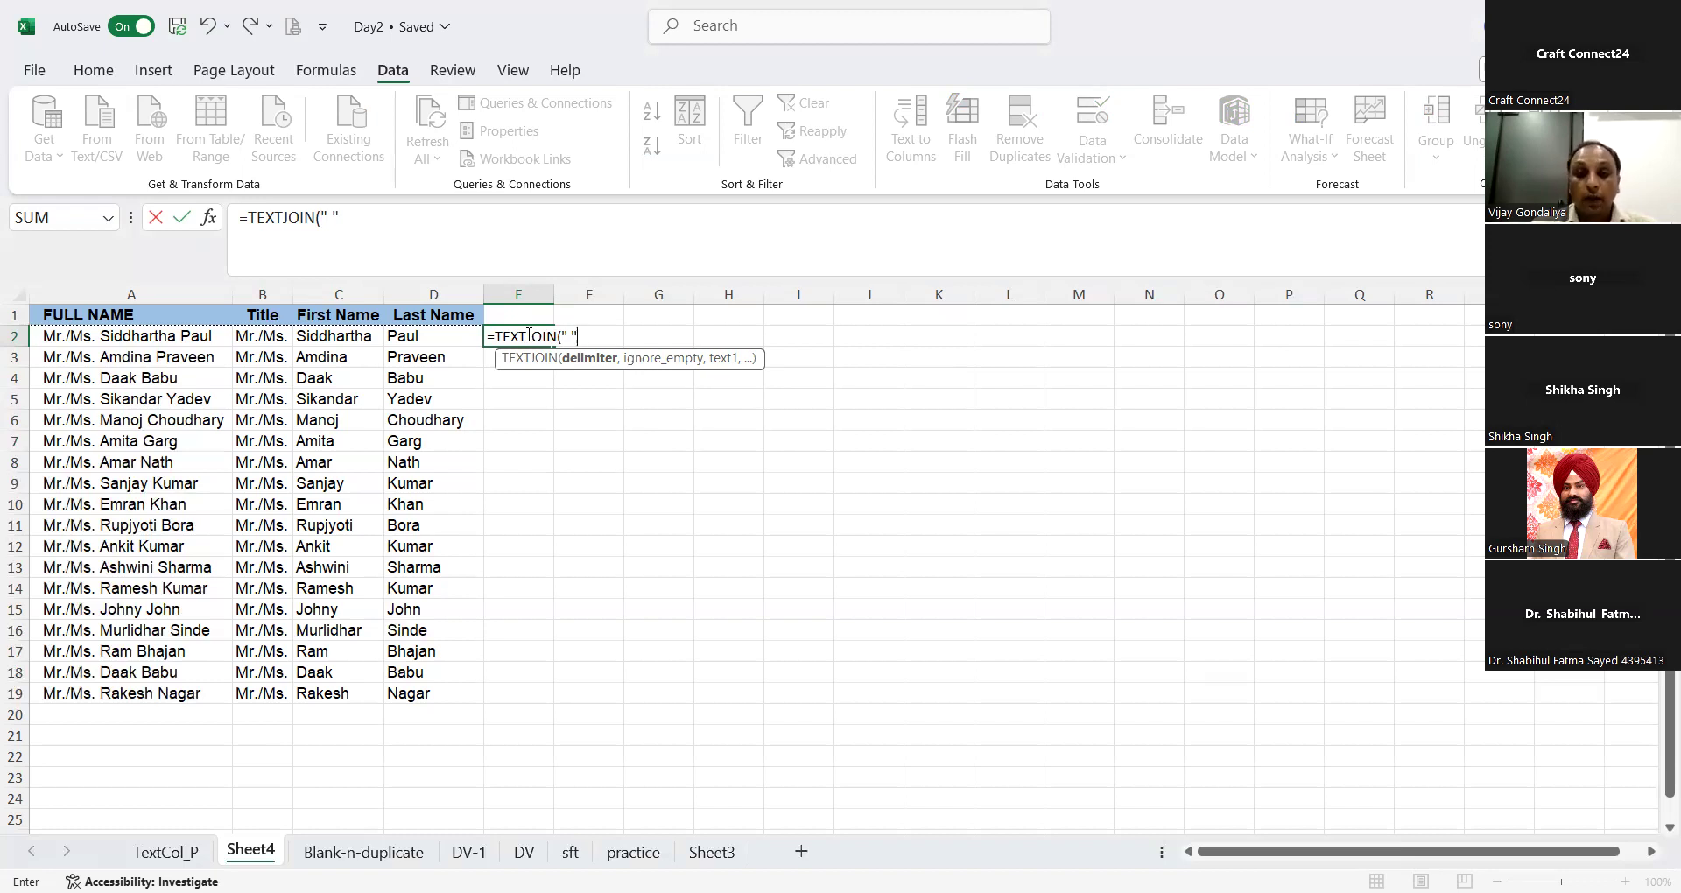
type(",")
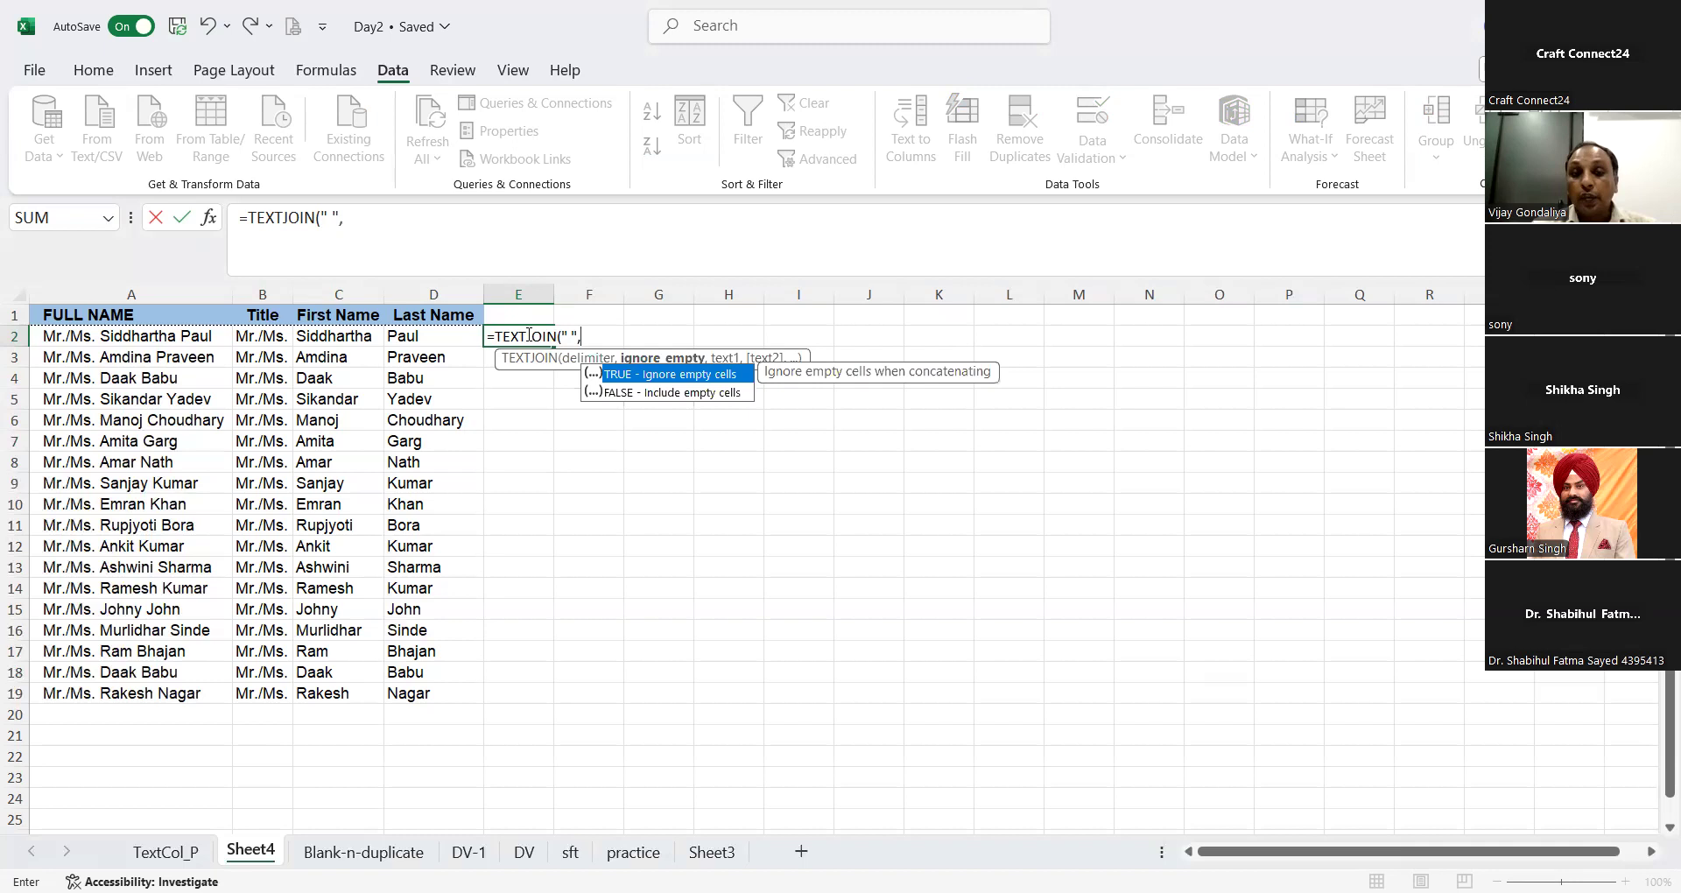
type(",")
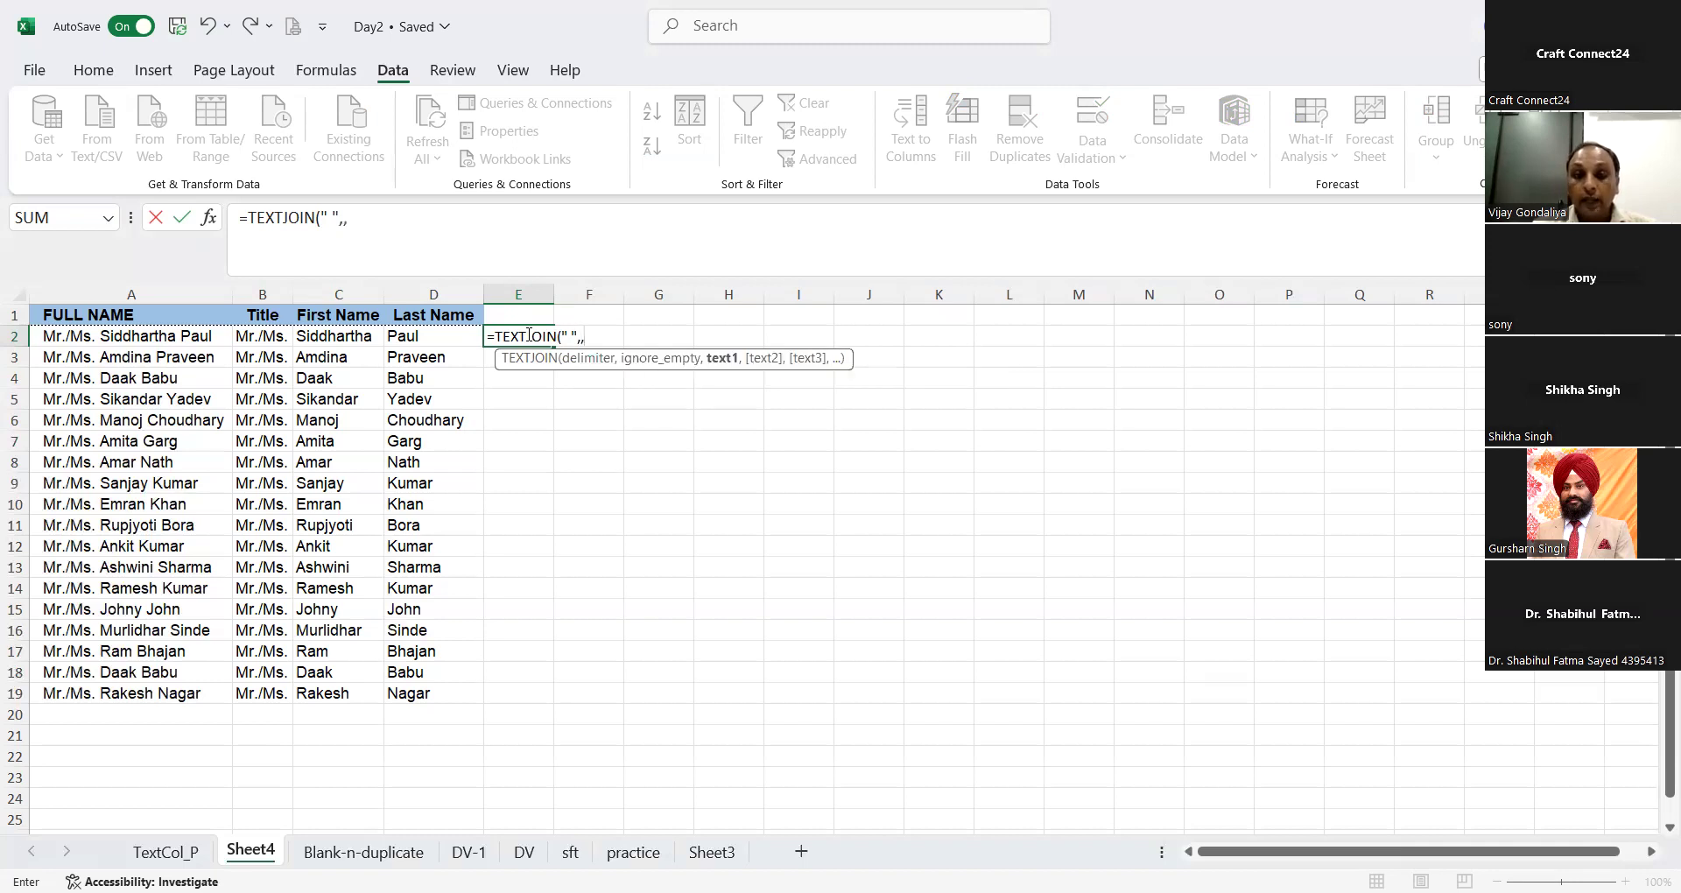
Step: Complete the E2 formula with B2, C2 and D2 as the texts to join, and autofit column E
left_click(259, 338)
type(",")
left_click(338, 336)
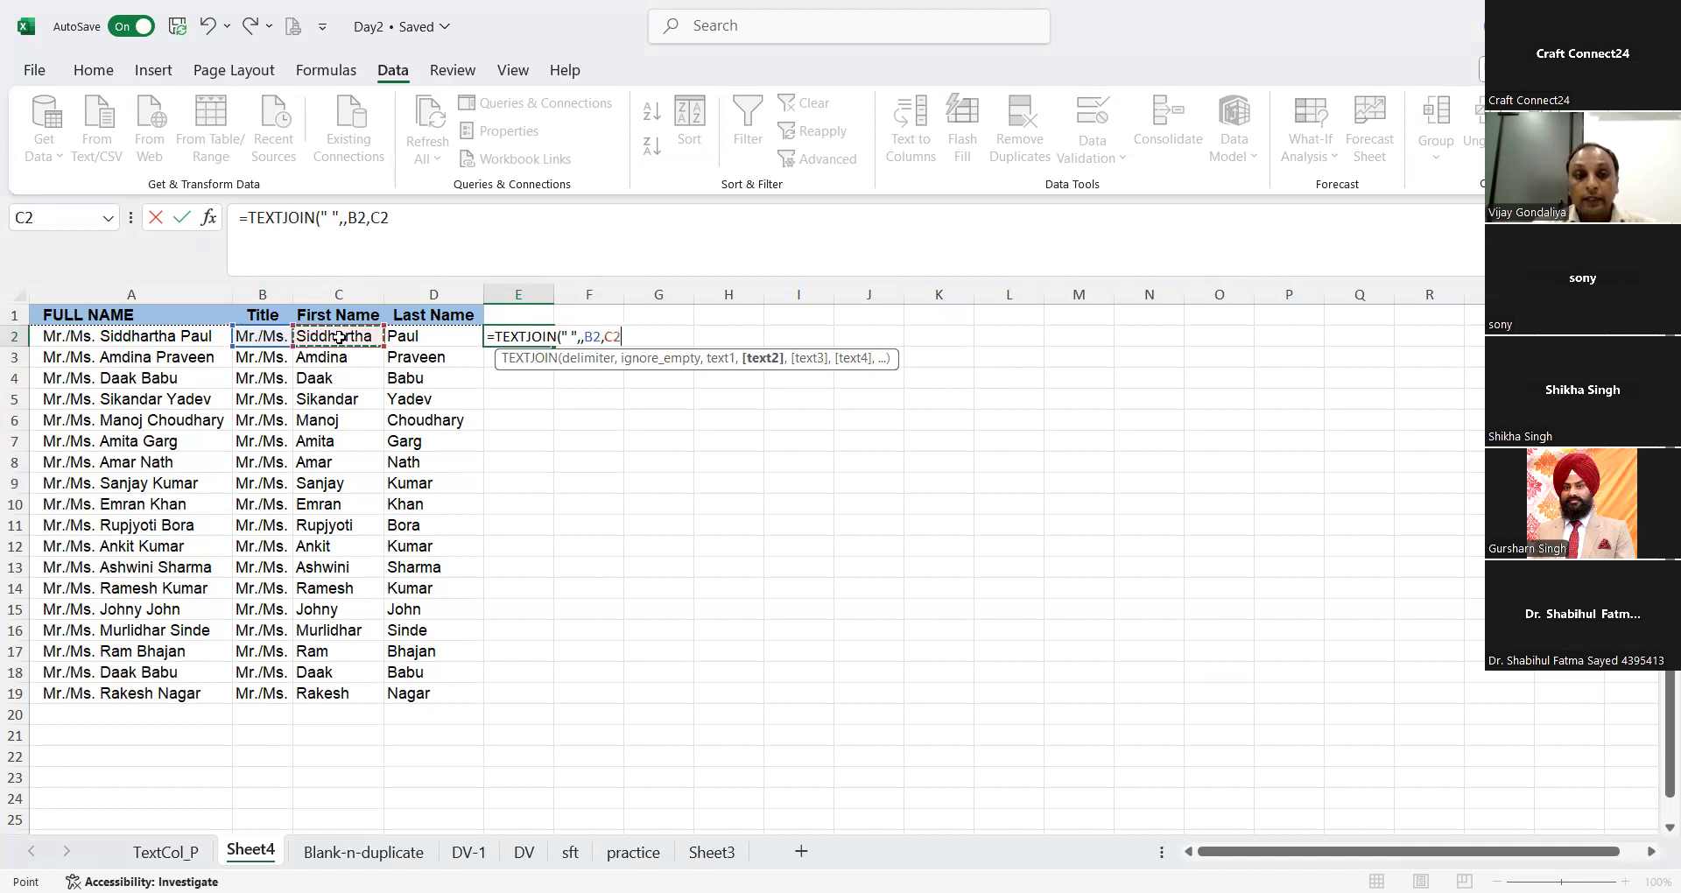
type(",")
left_click(394, 336)
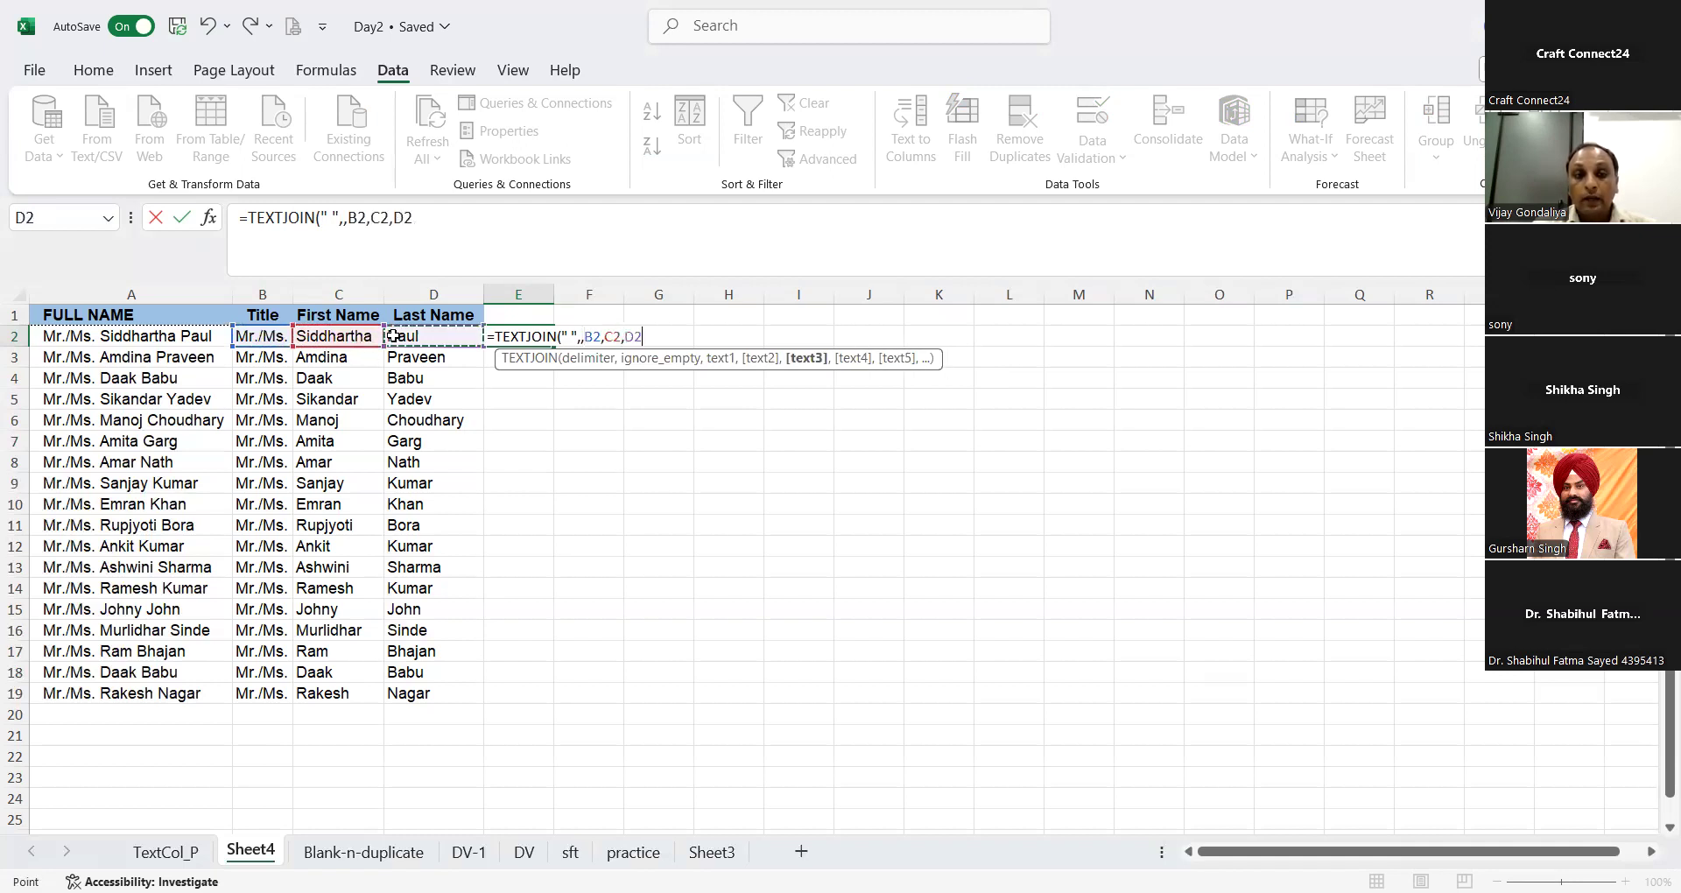
type(")")
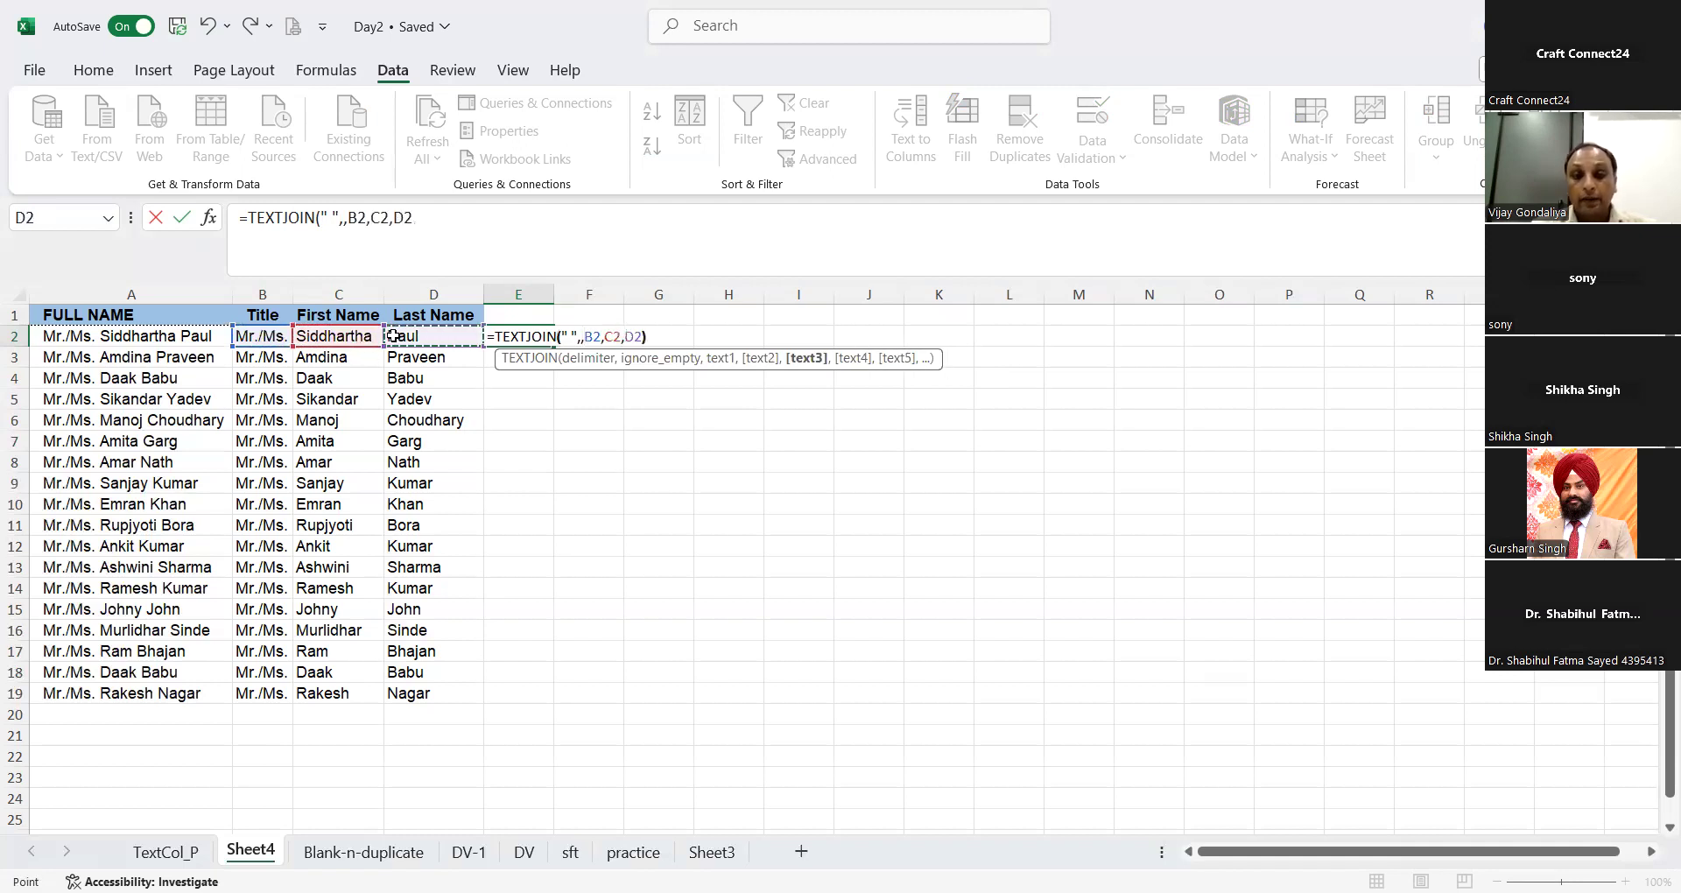
key("Return")
double_click(555, 287)
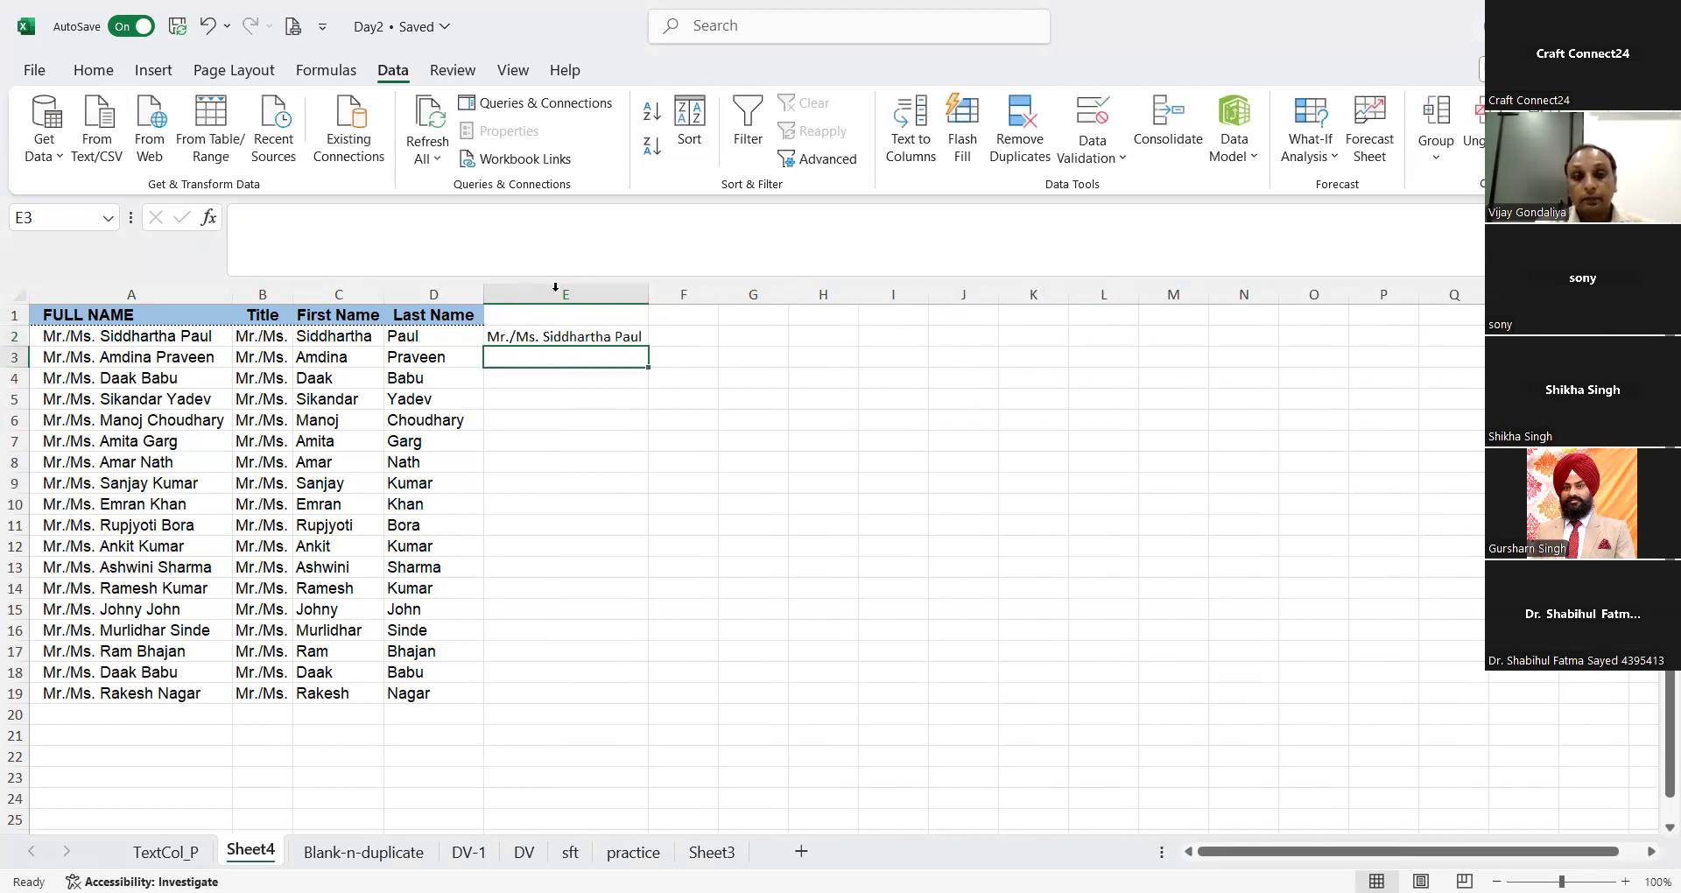
key("Up")
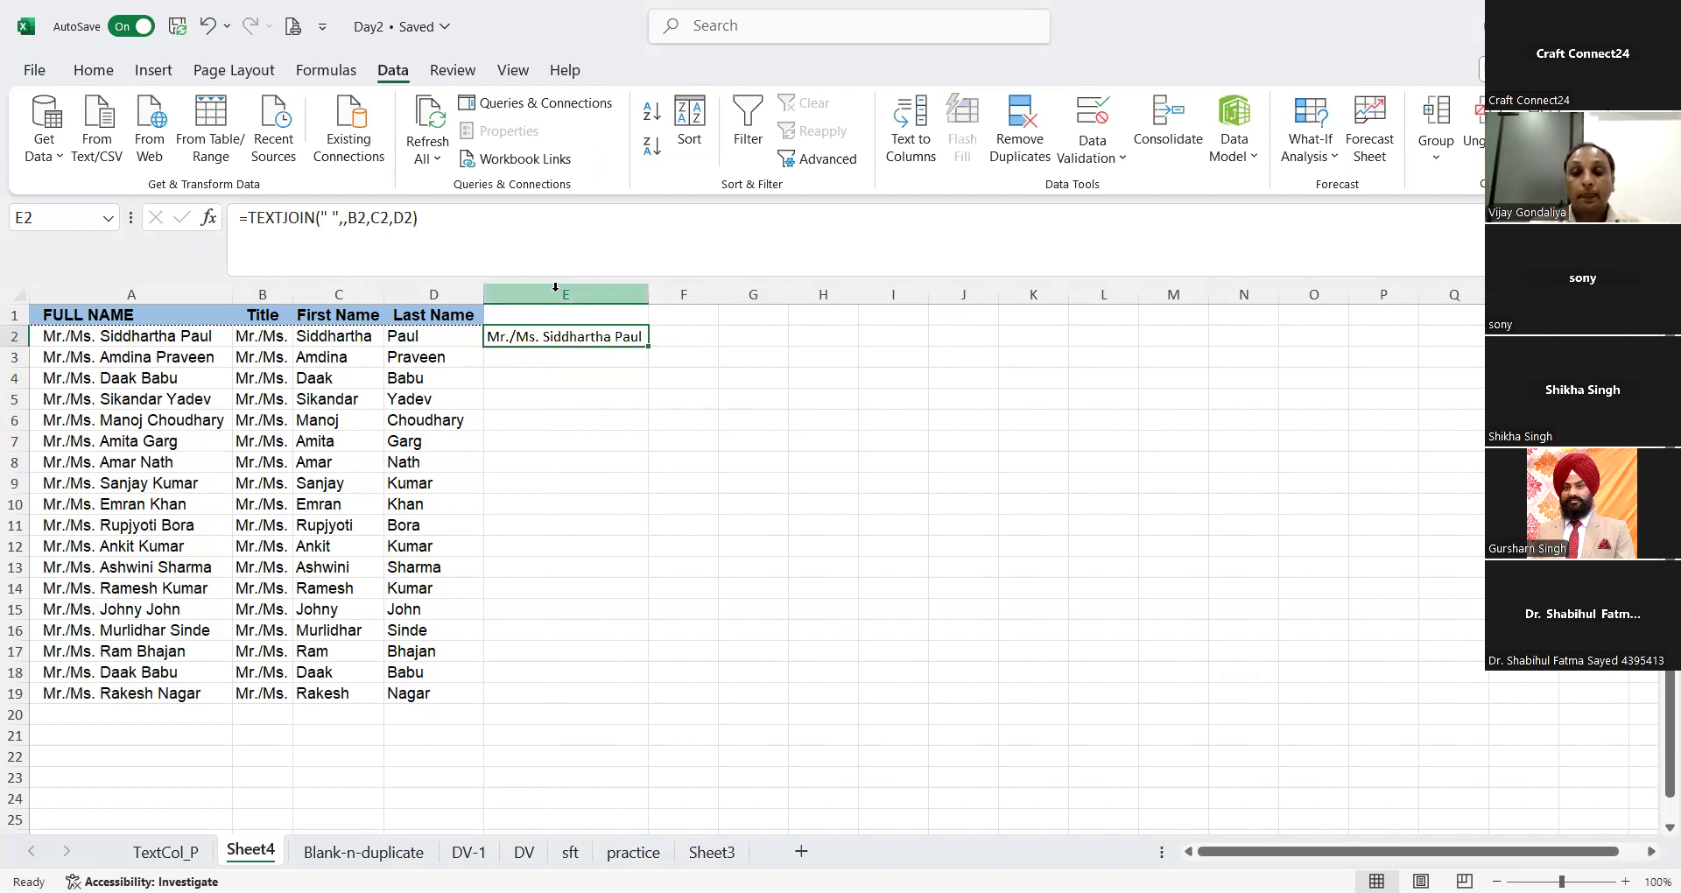
Step: Start a TEXTJOIN formula in E3 with a space as the delimiter and the ignore-empty argument left blank
key("Down")
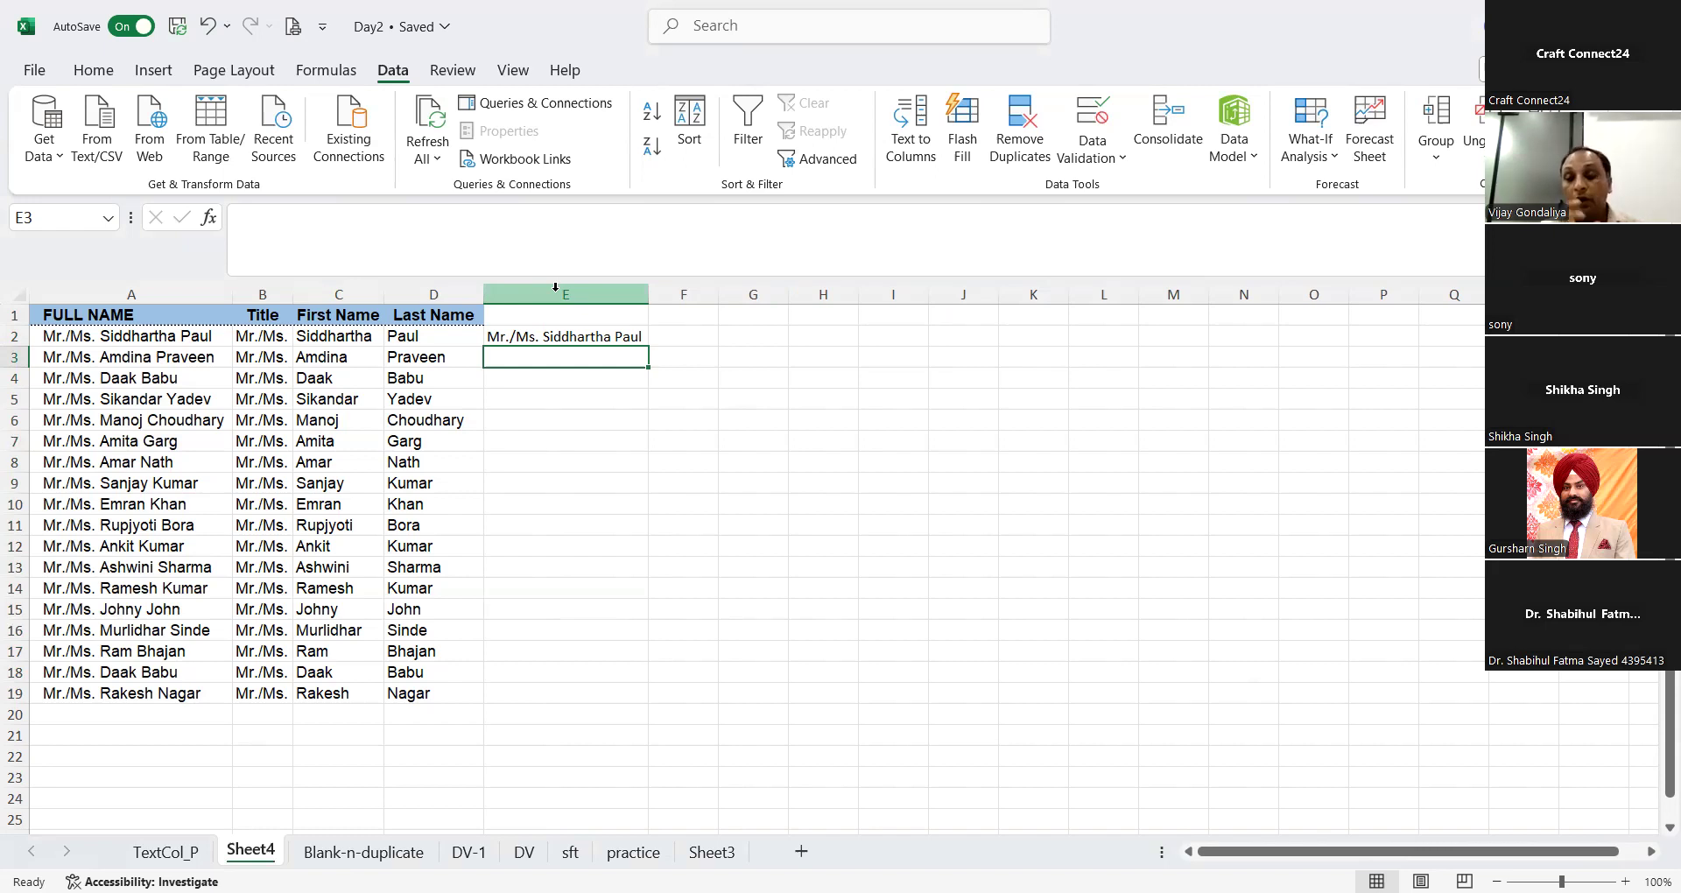
type("=")
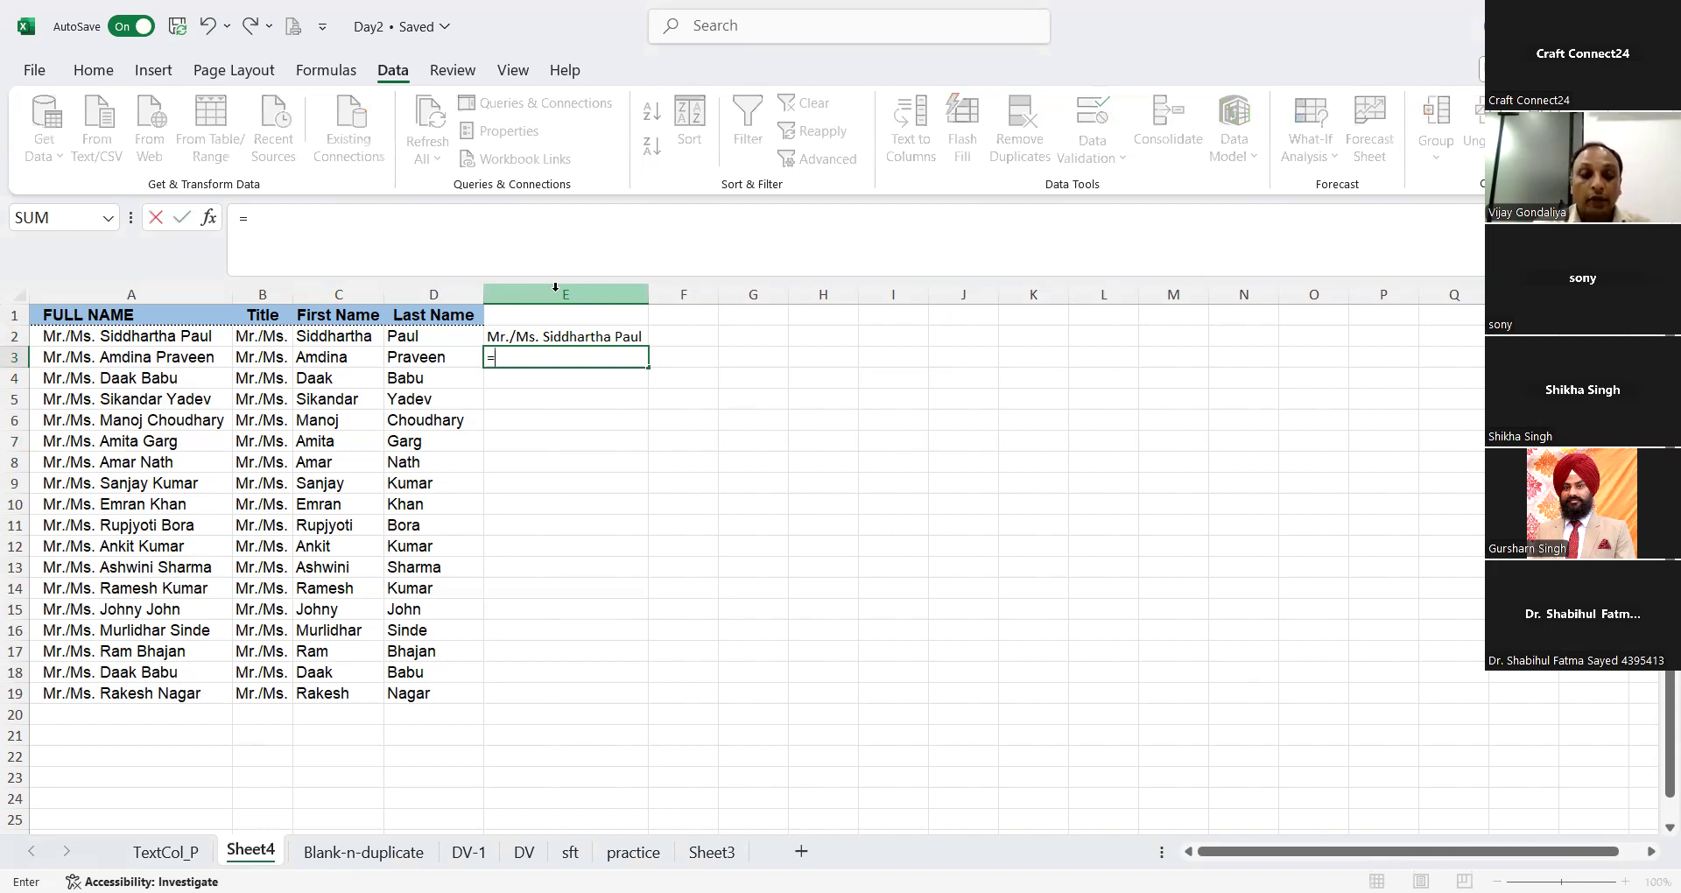
type("textjoi")
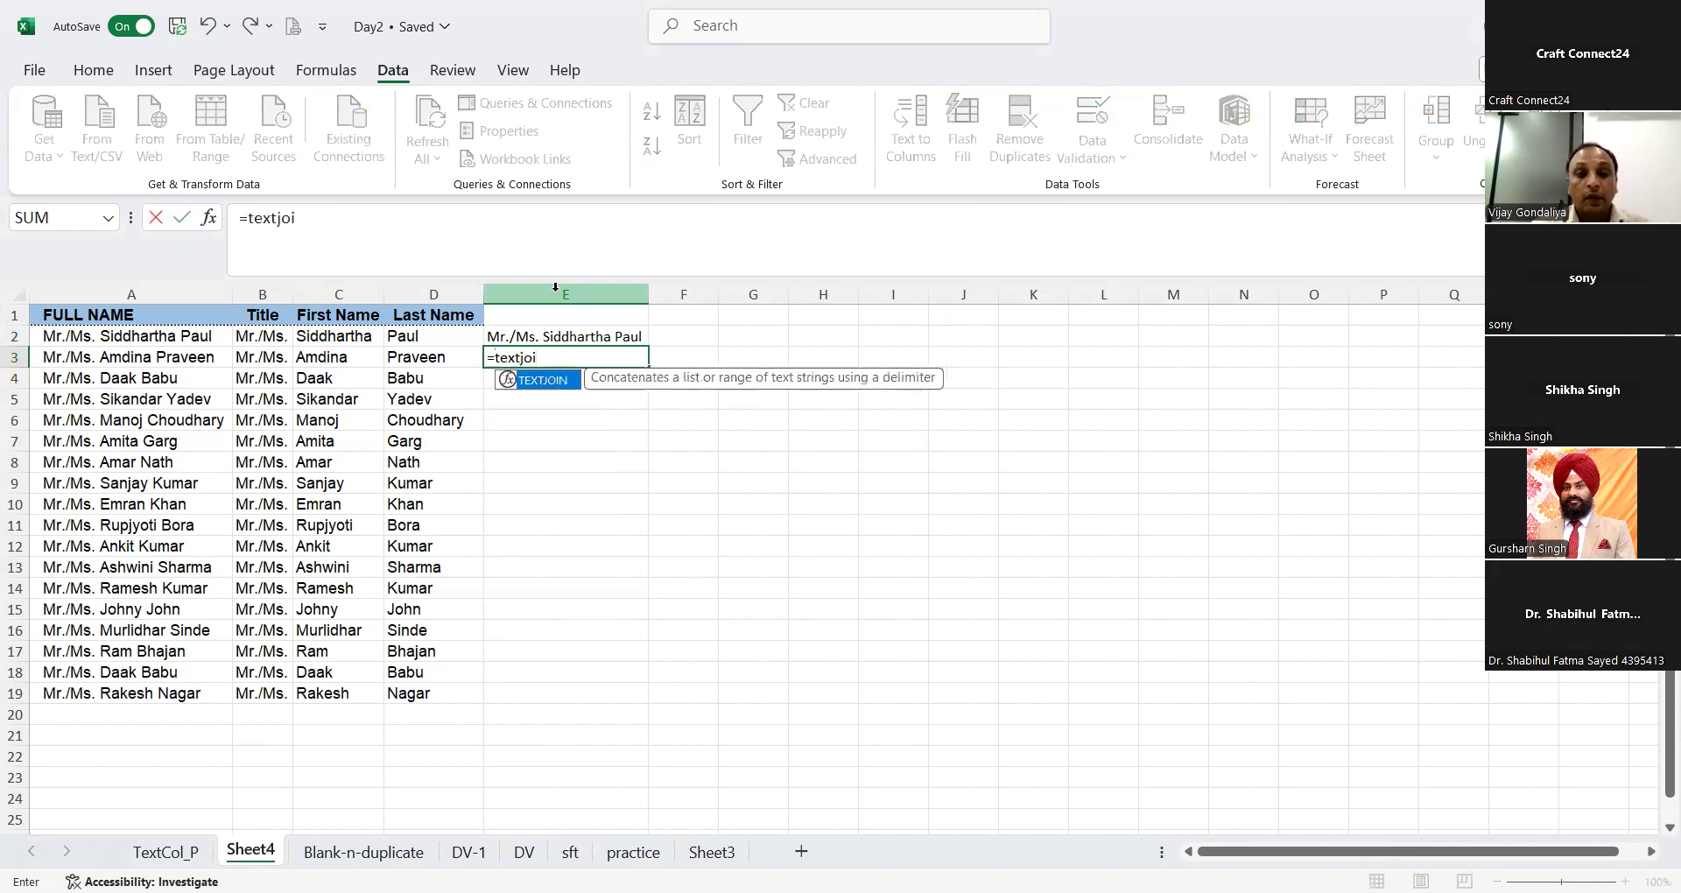
key("Tab")
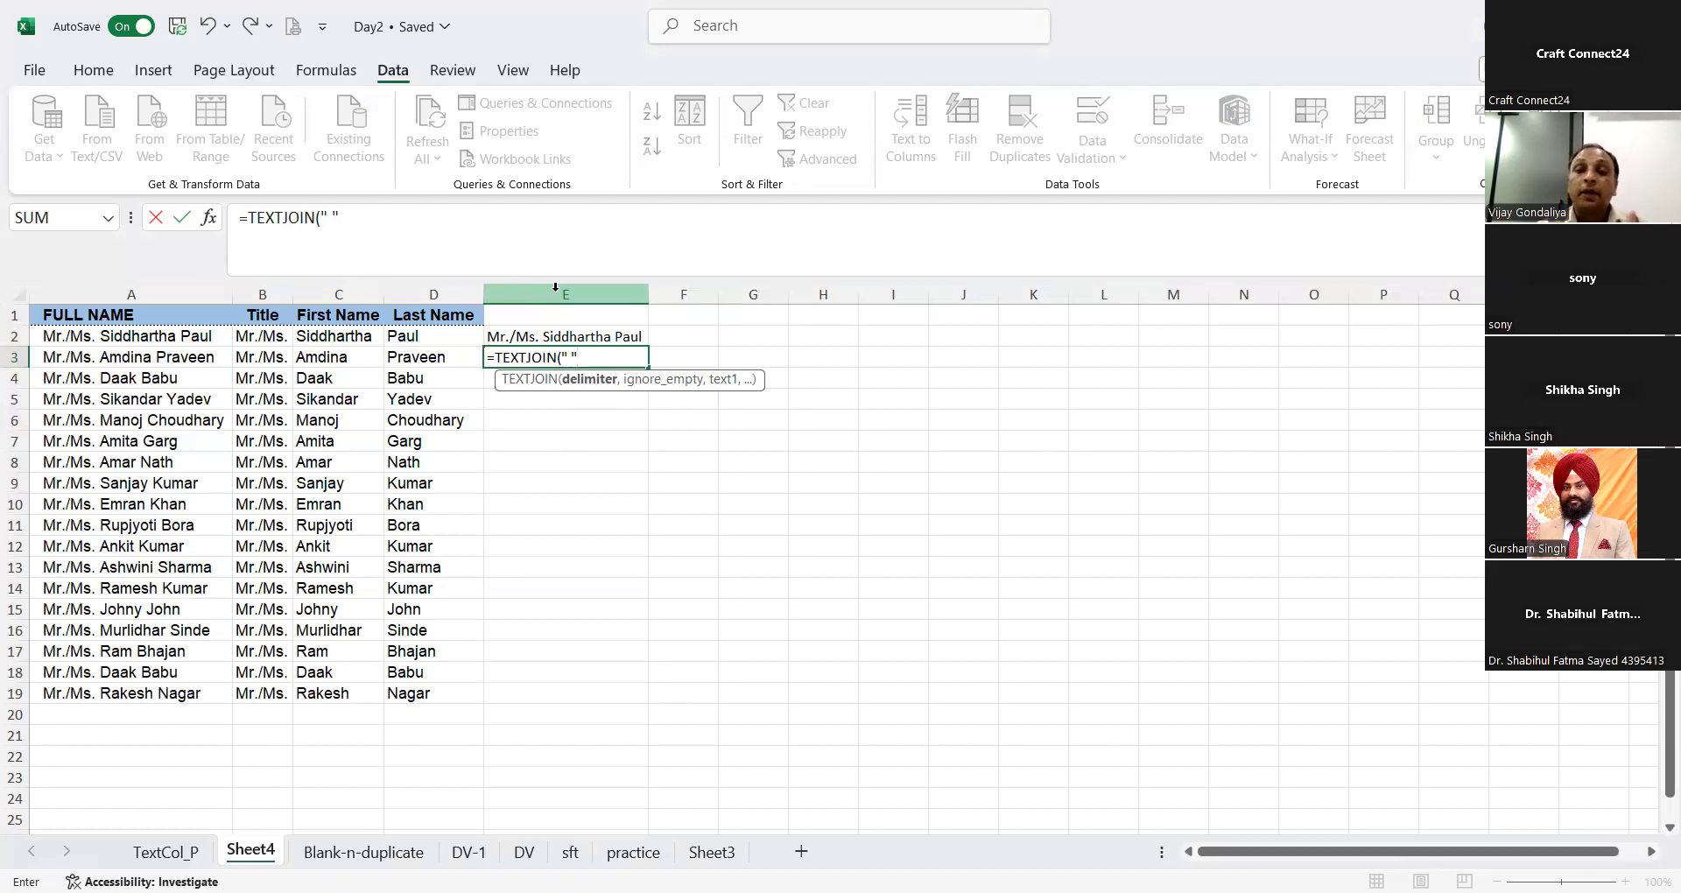
type(",")
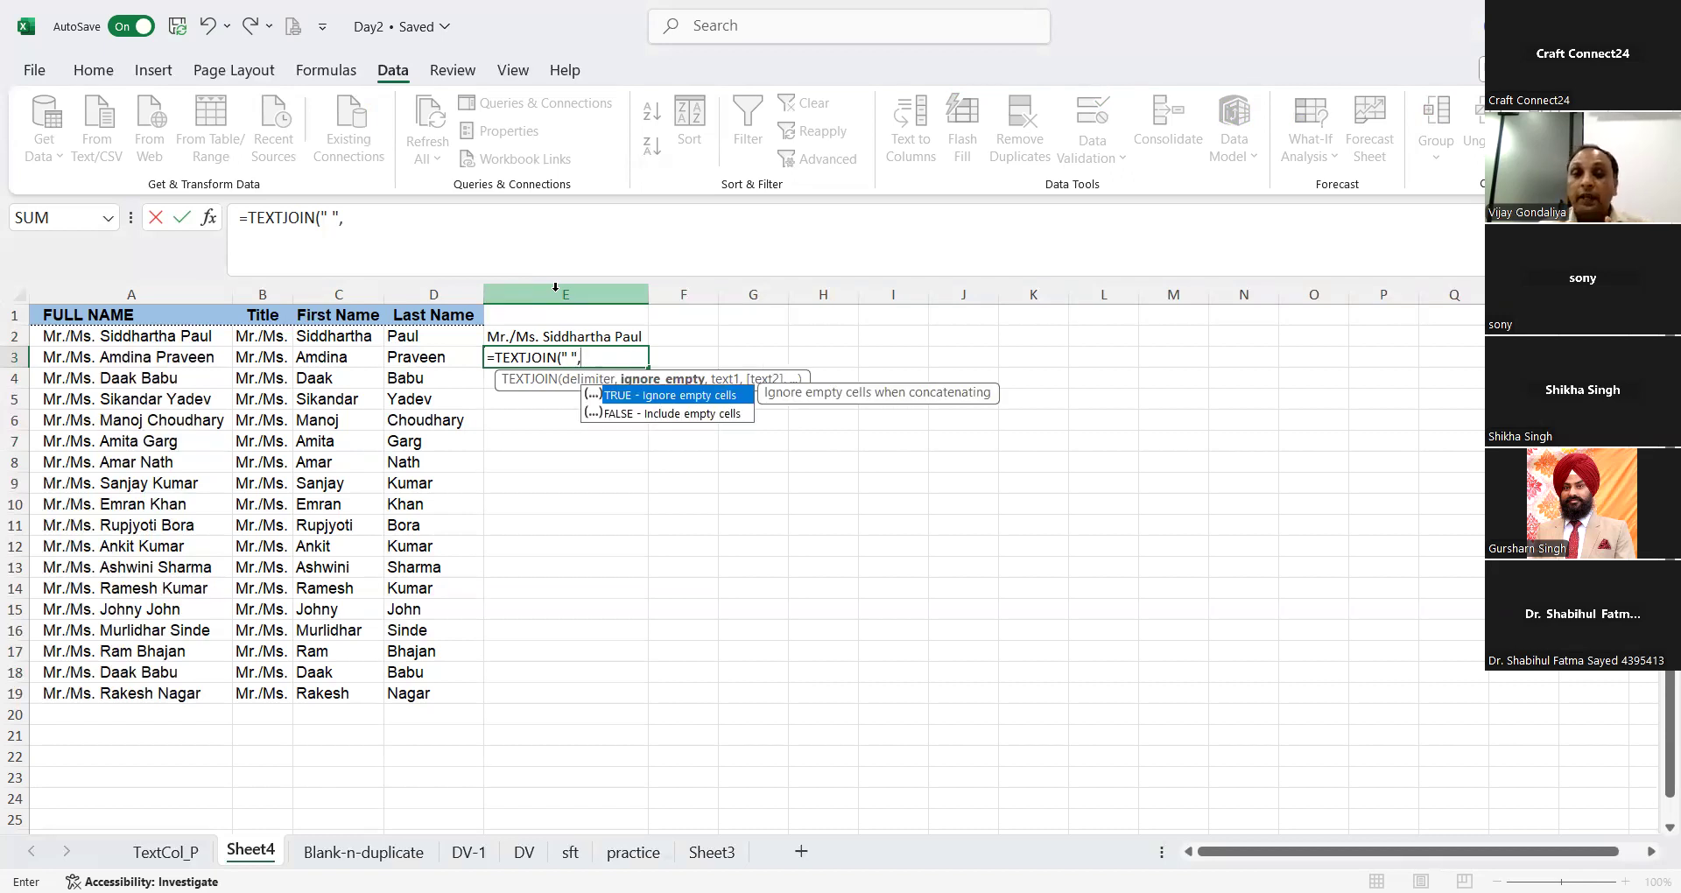
type(",")
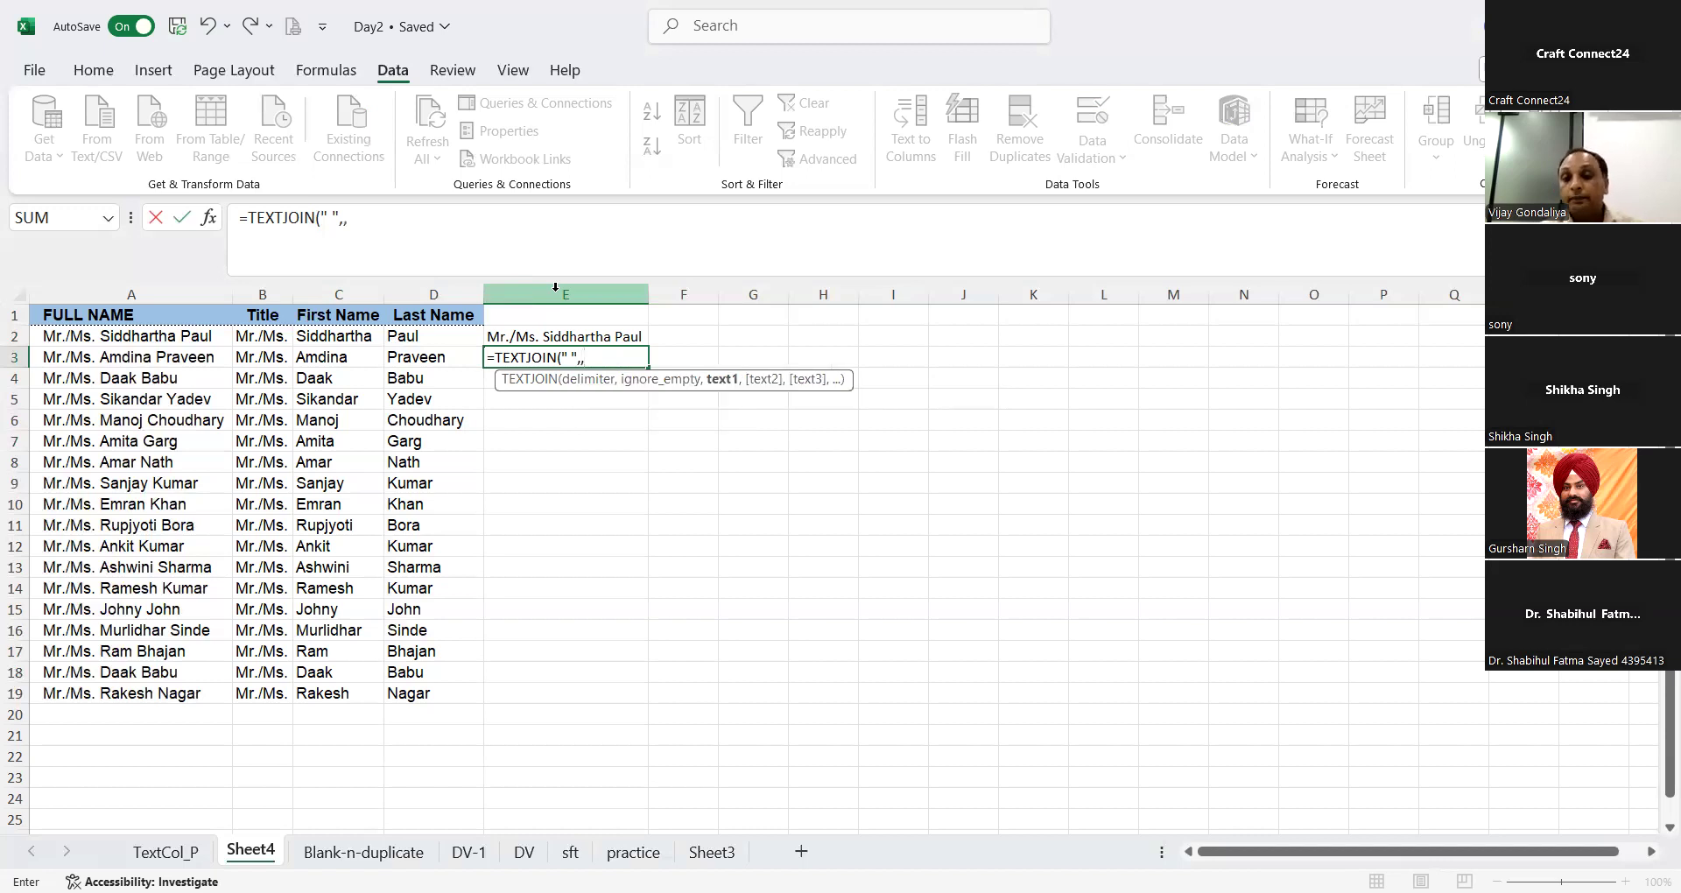
Step: Complete the E3 formula with B3, C3 and D3 as the texts to join
left_click(254, 366)
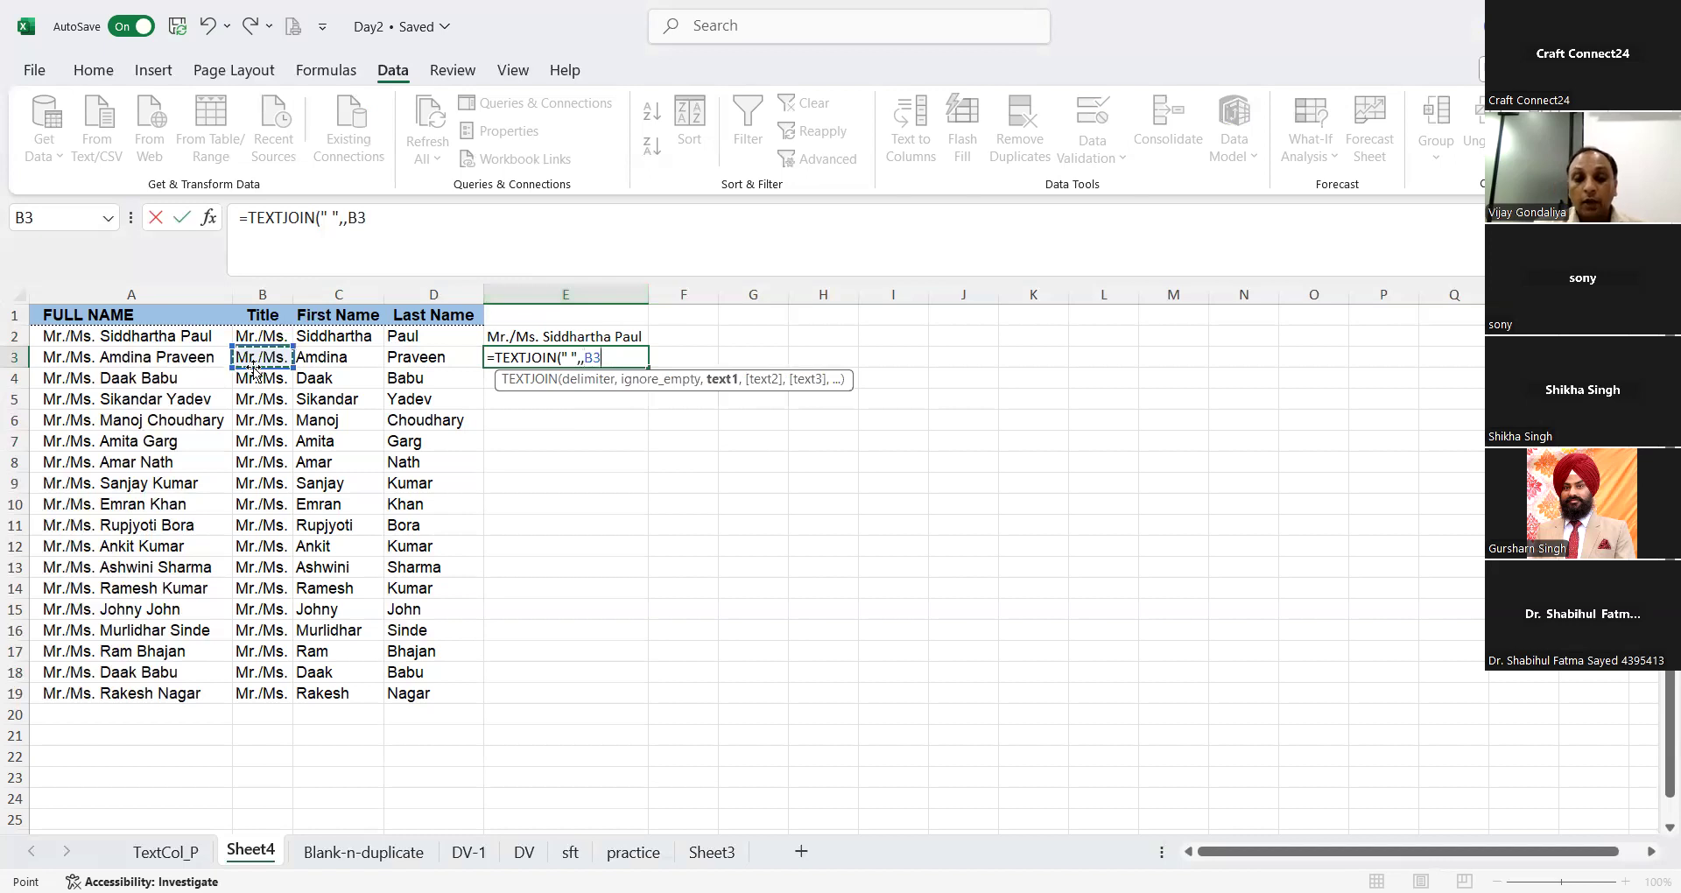
type(",")
key("Left")
key("Left")
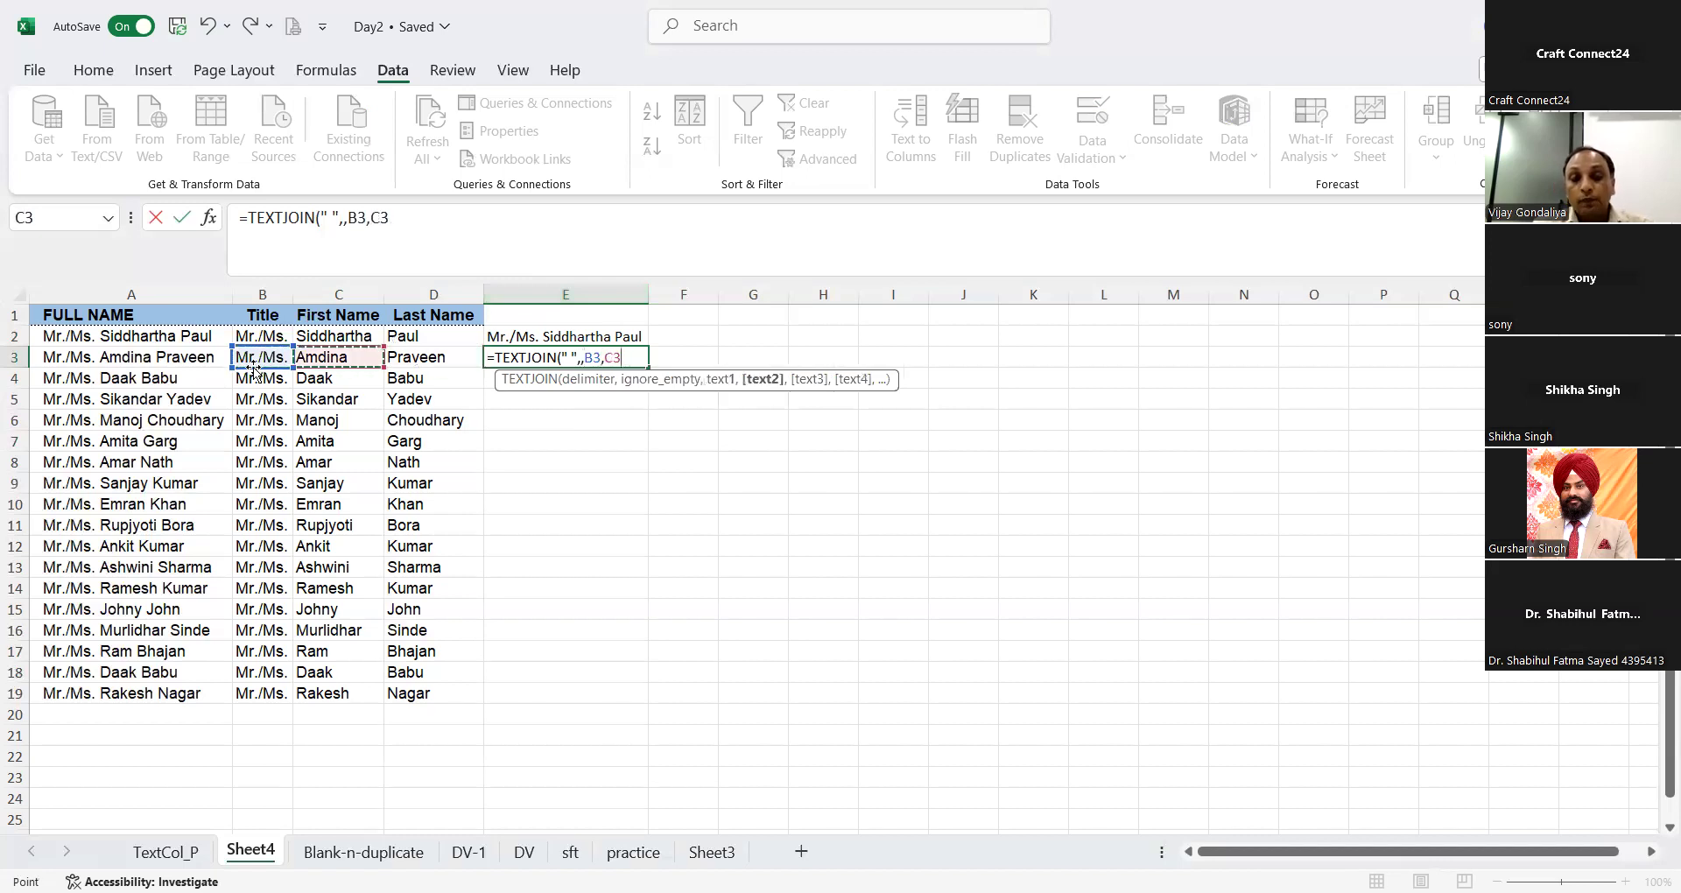
type(",")
key("Left")
type(")")
key("Return")
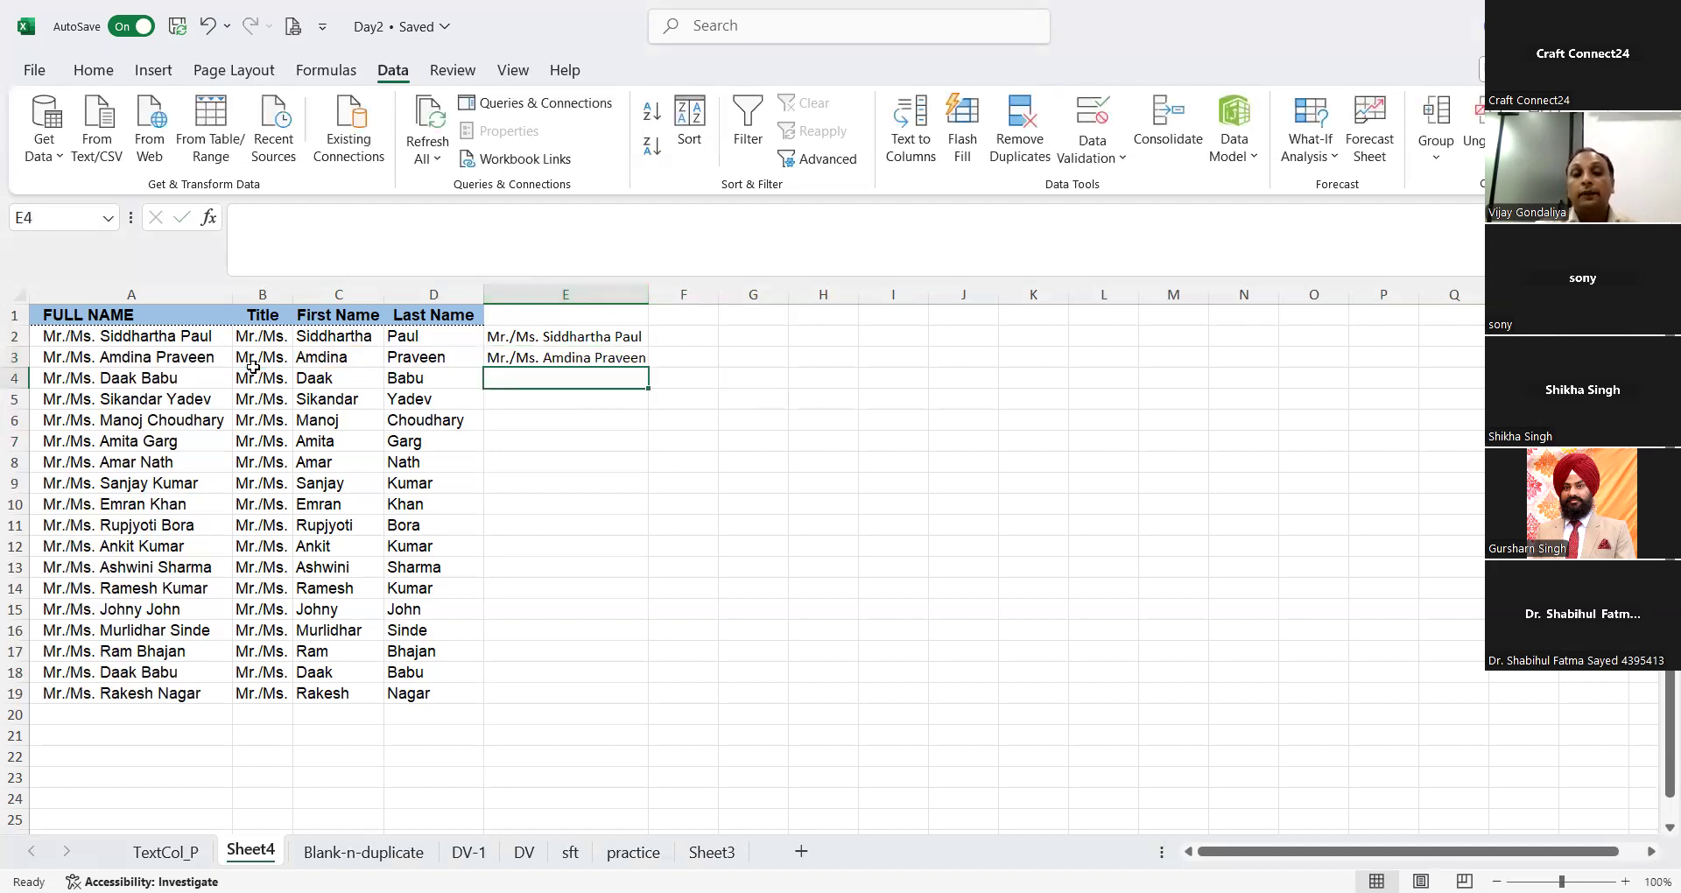
Step: Fill the E3 TEXTJOIN formula down to E19 and autofit column E to the joined names
left_click(522, 364)
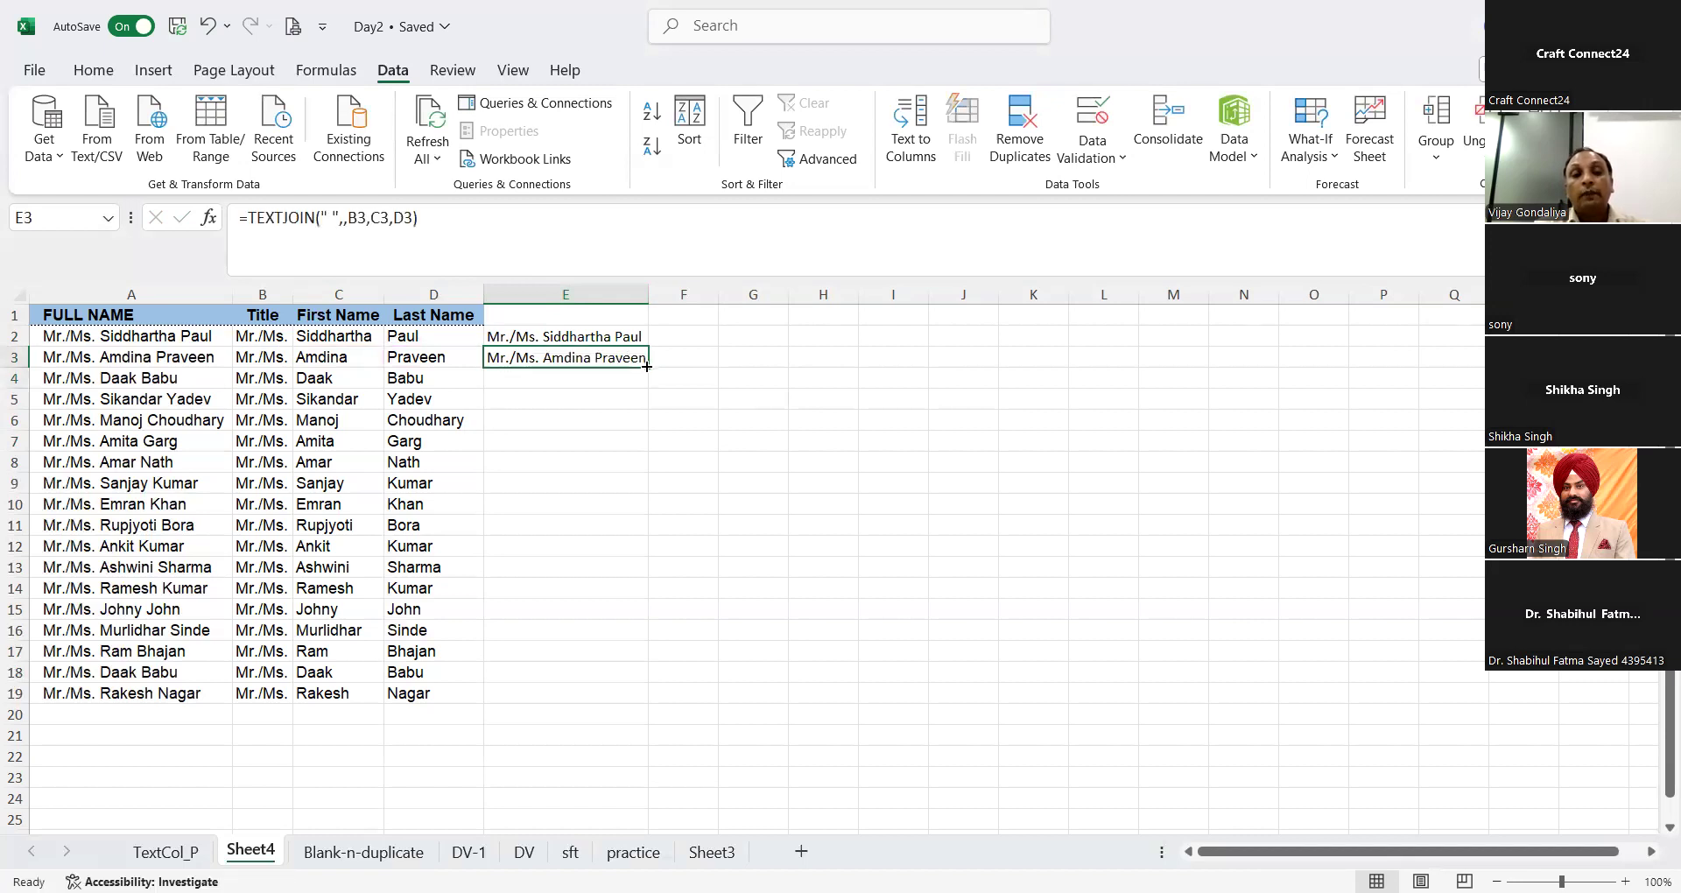
double_click(646, 366)
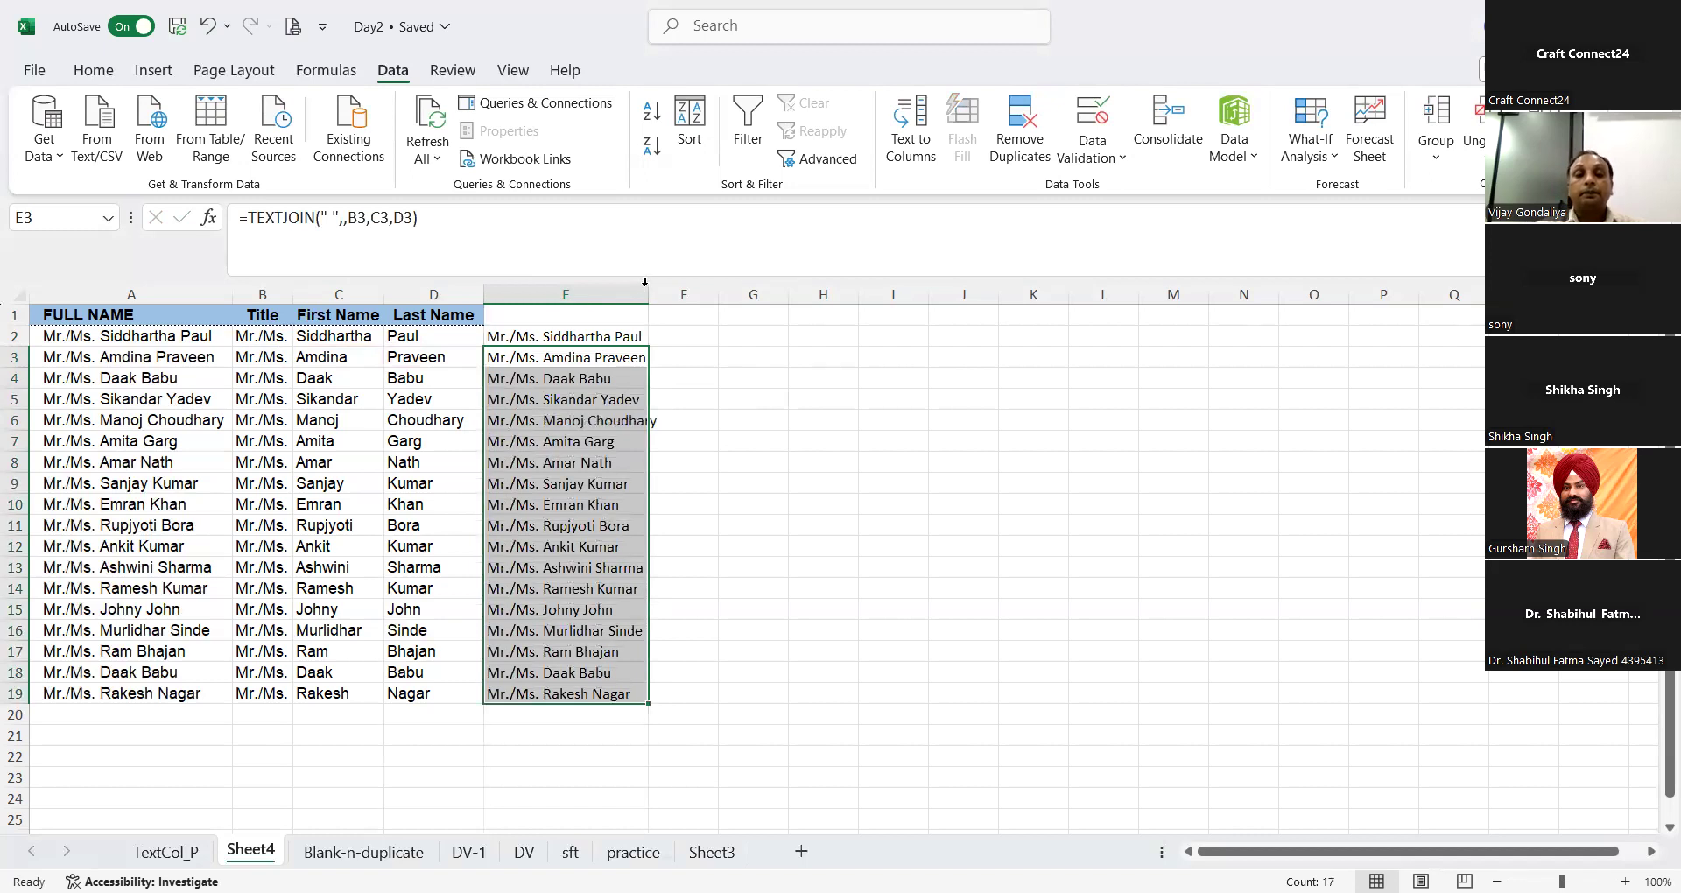
double_click(647, 294)
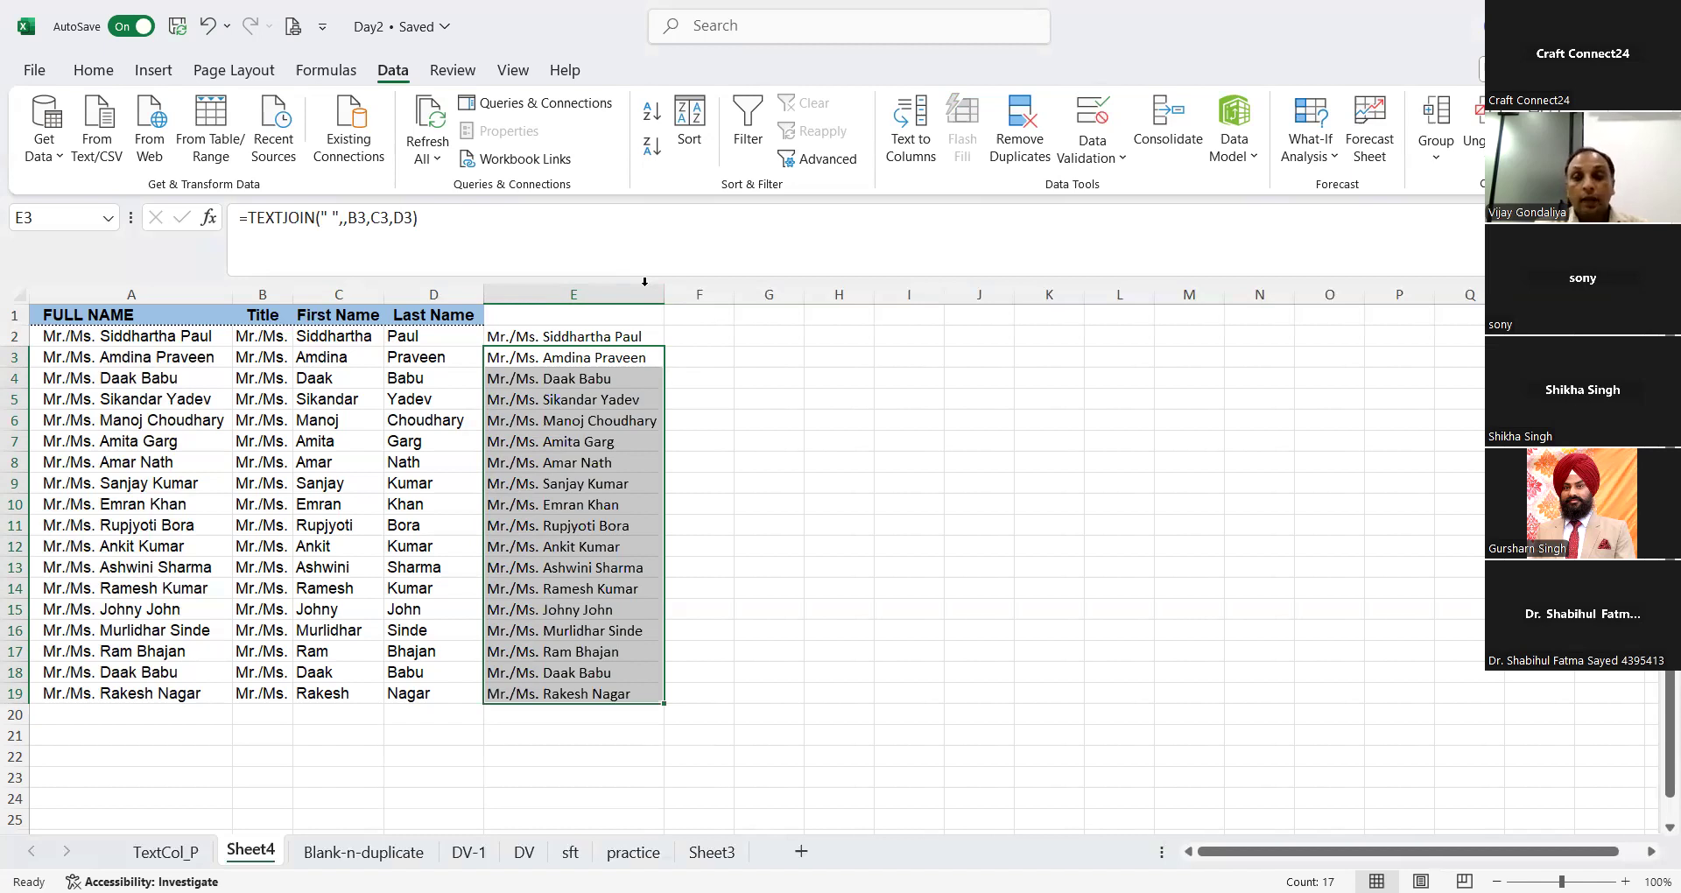
Step: Start a TEXTJOIN formula in F2 with a space as the delimiter and the ignore-empty argument left blank
left_click(269, 18)
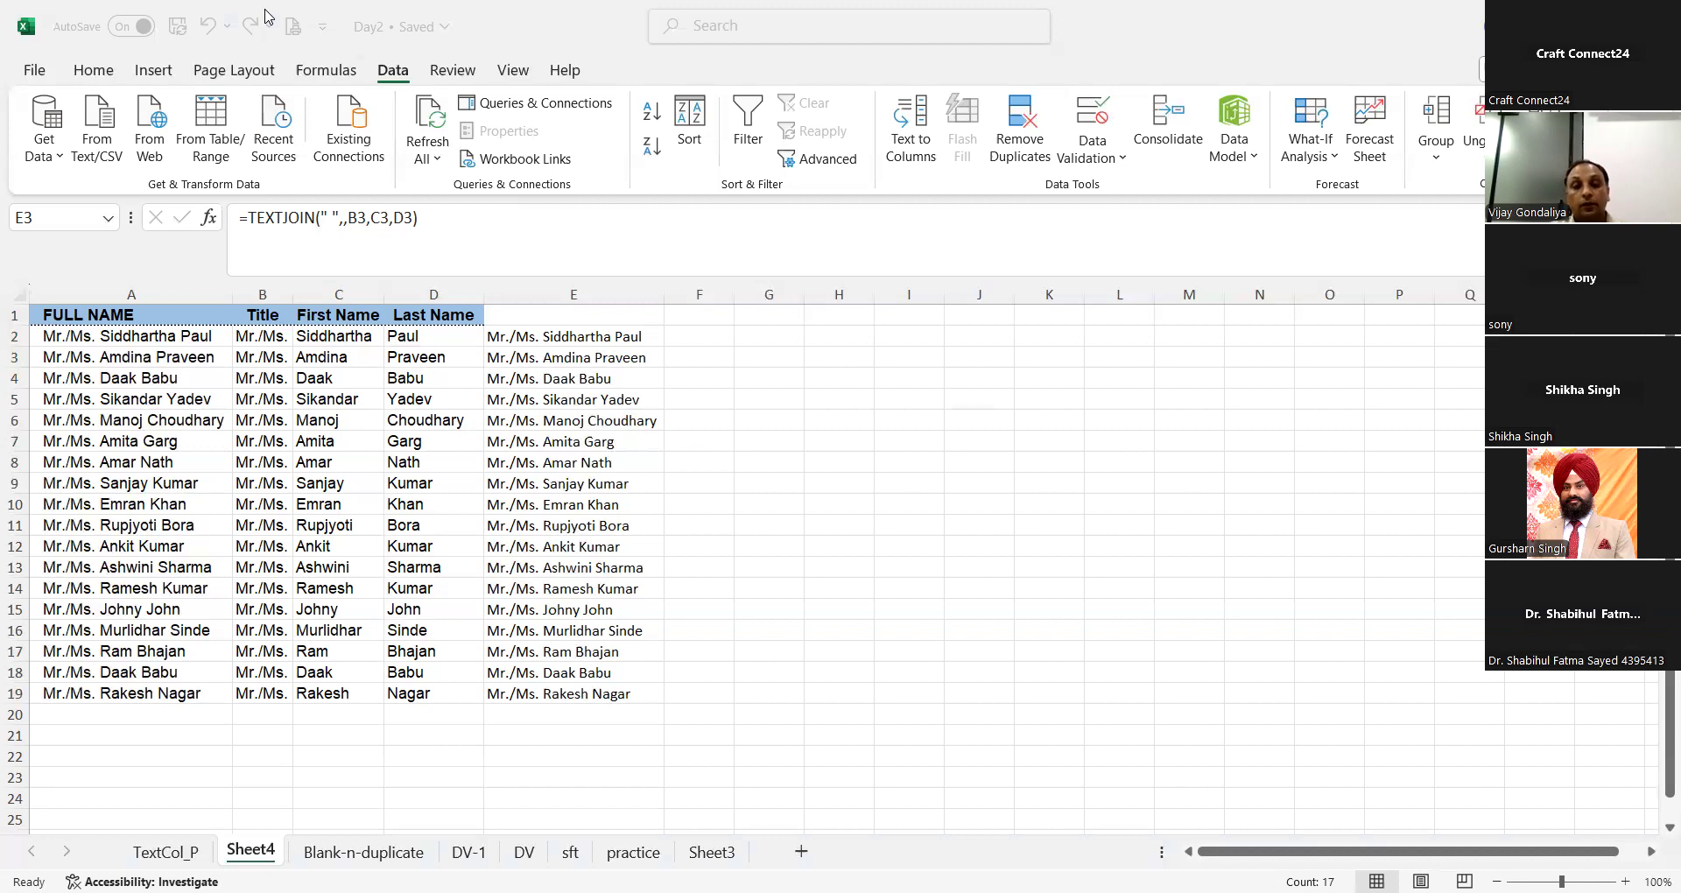
left_click(713, 336)
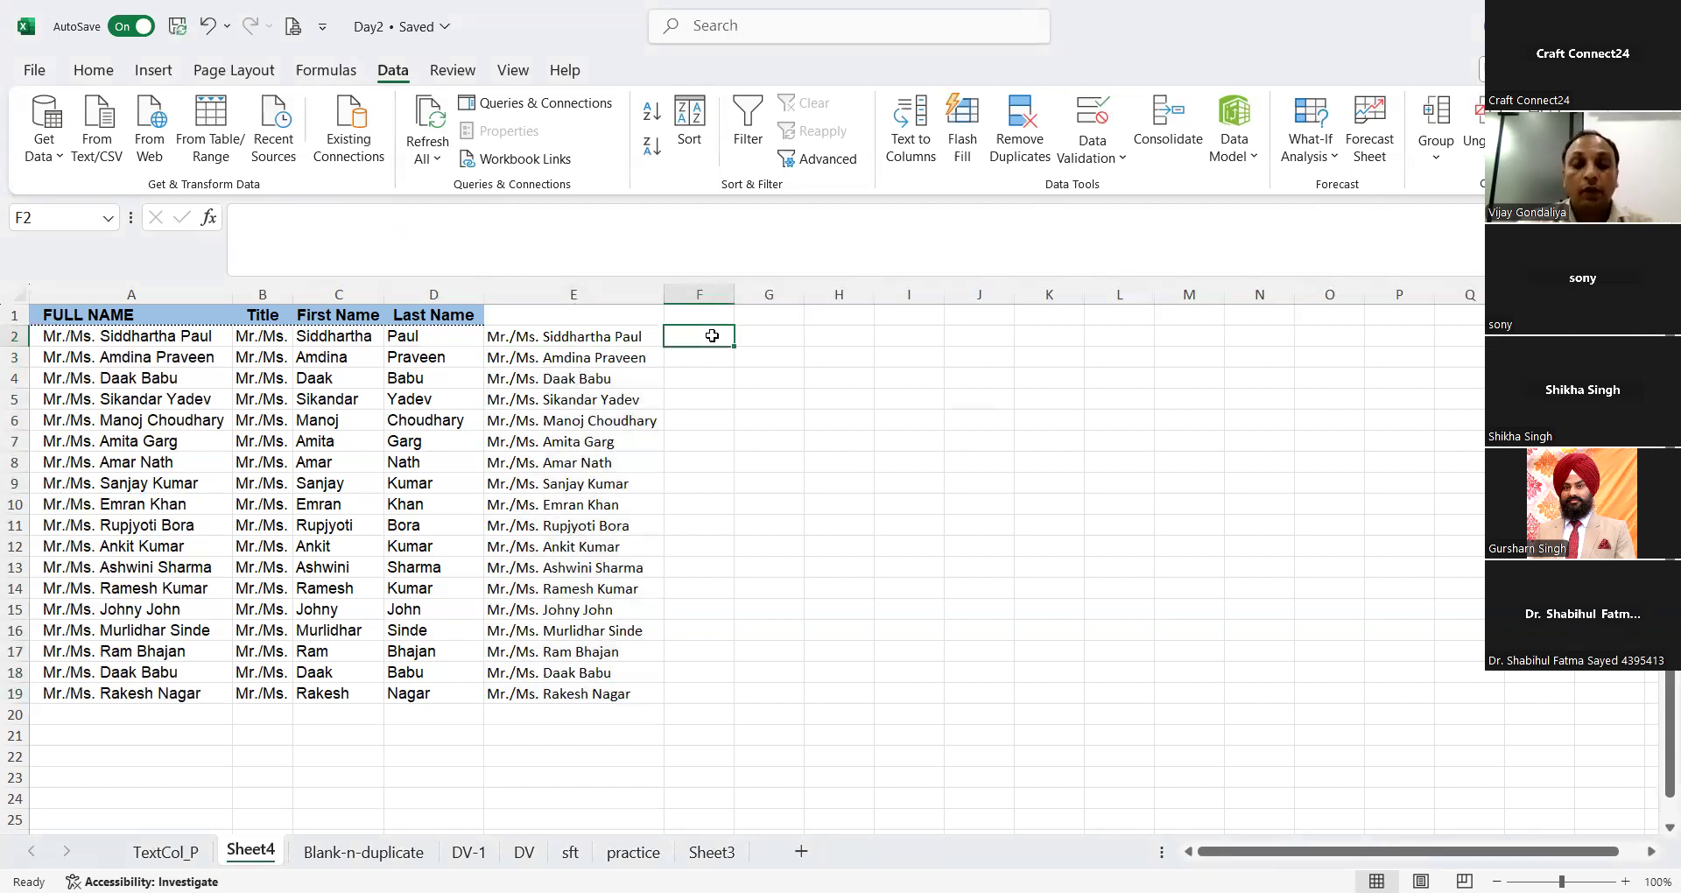
type("=")
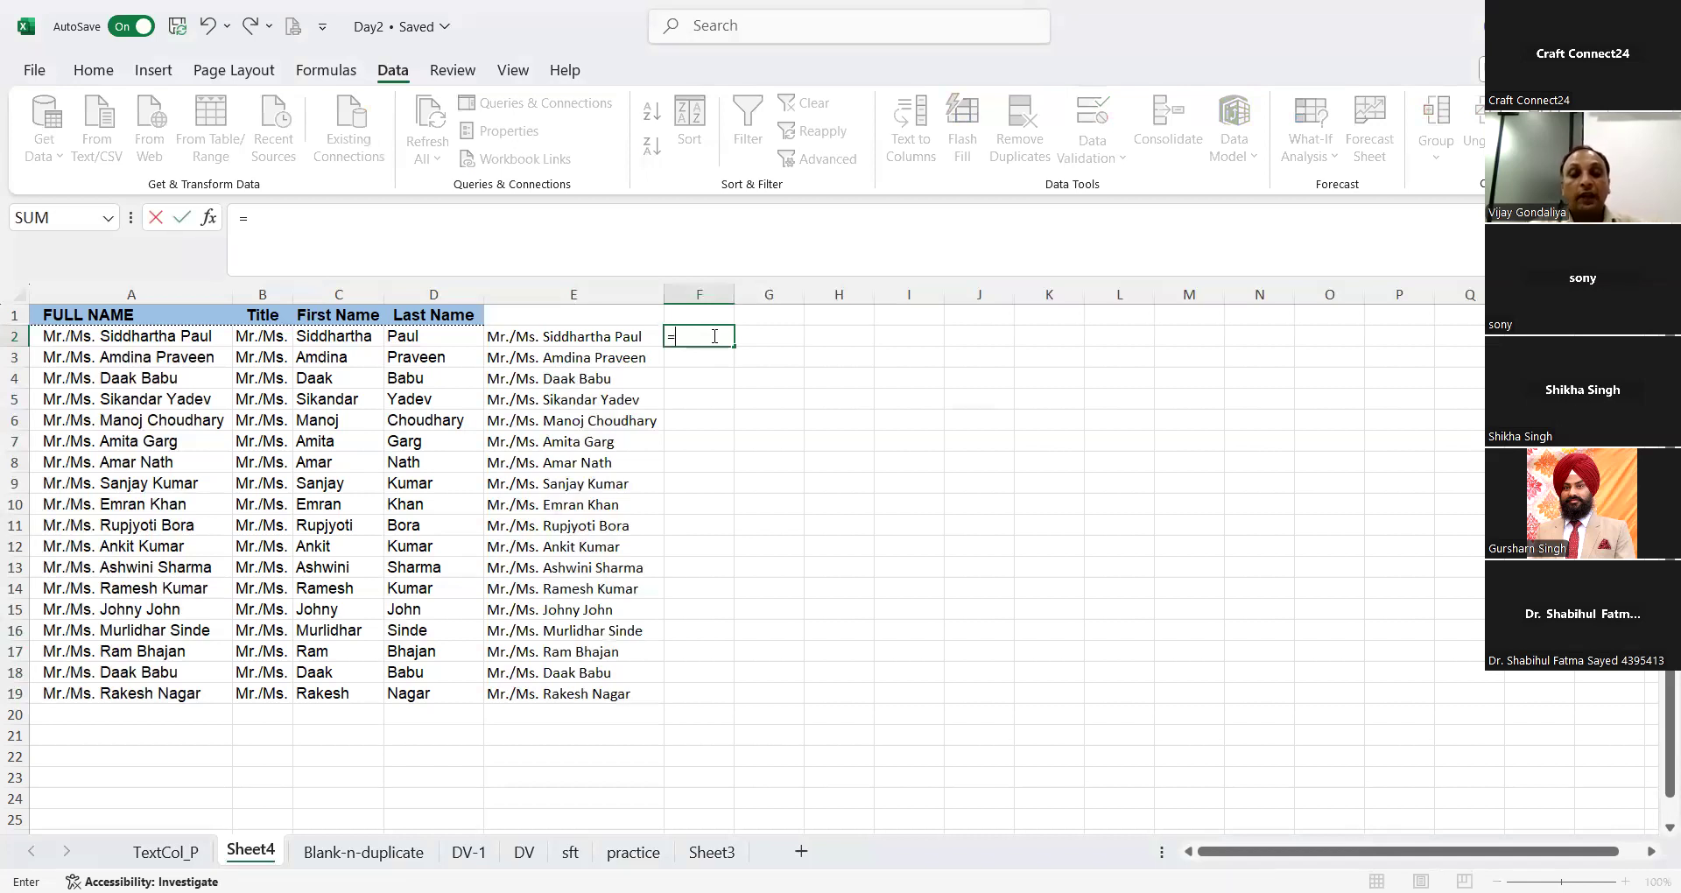
type("text")
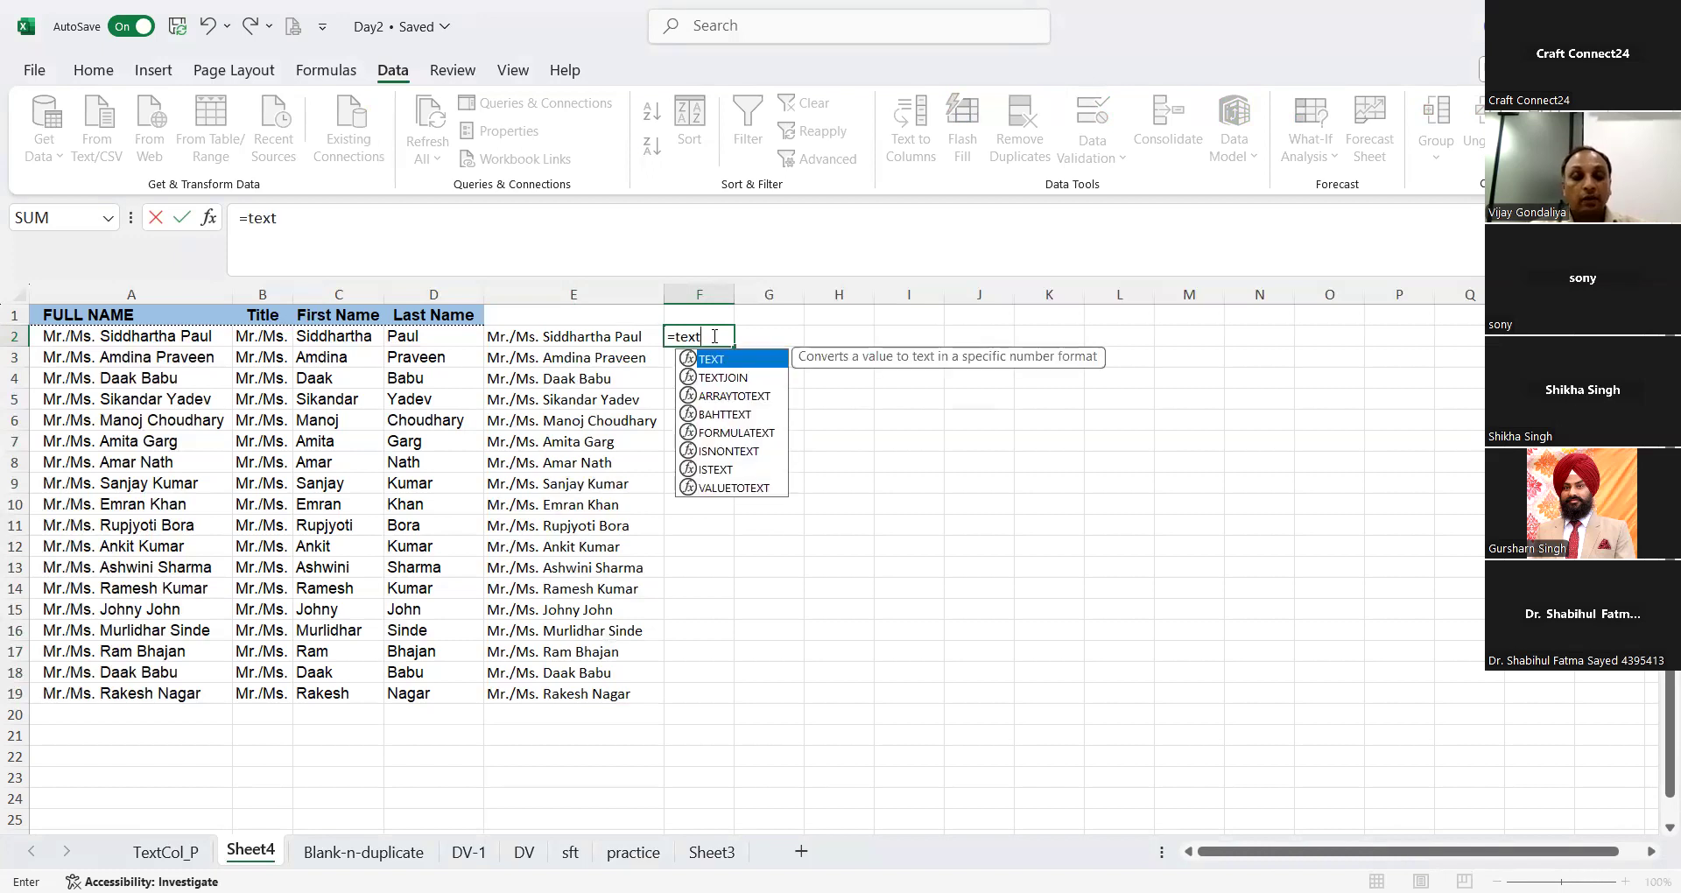
type("join")
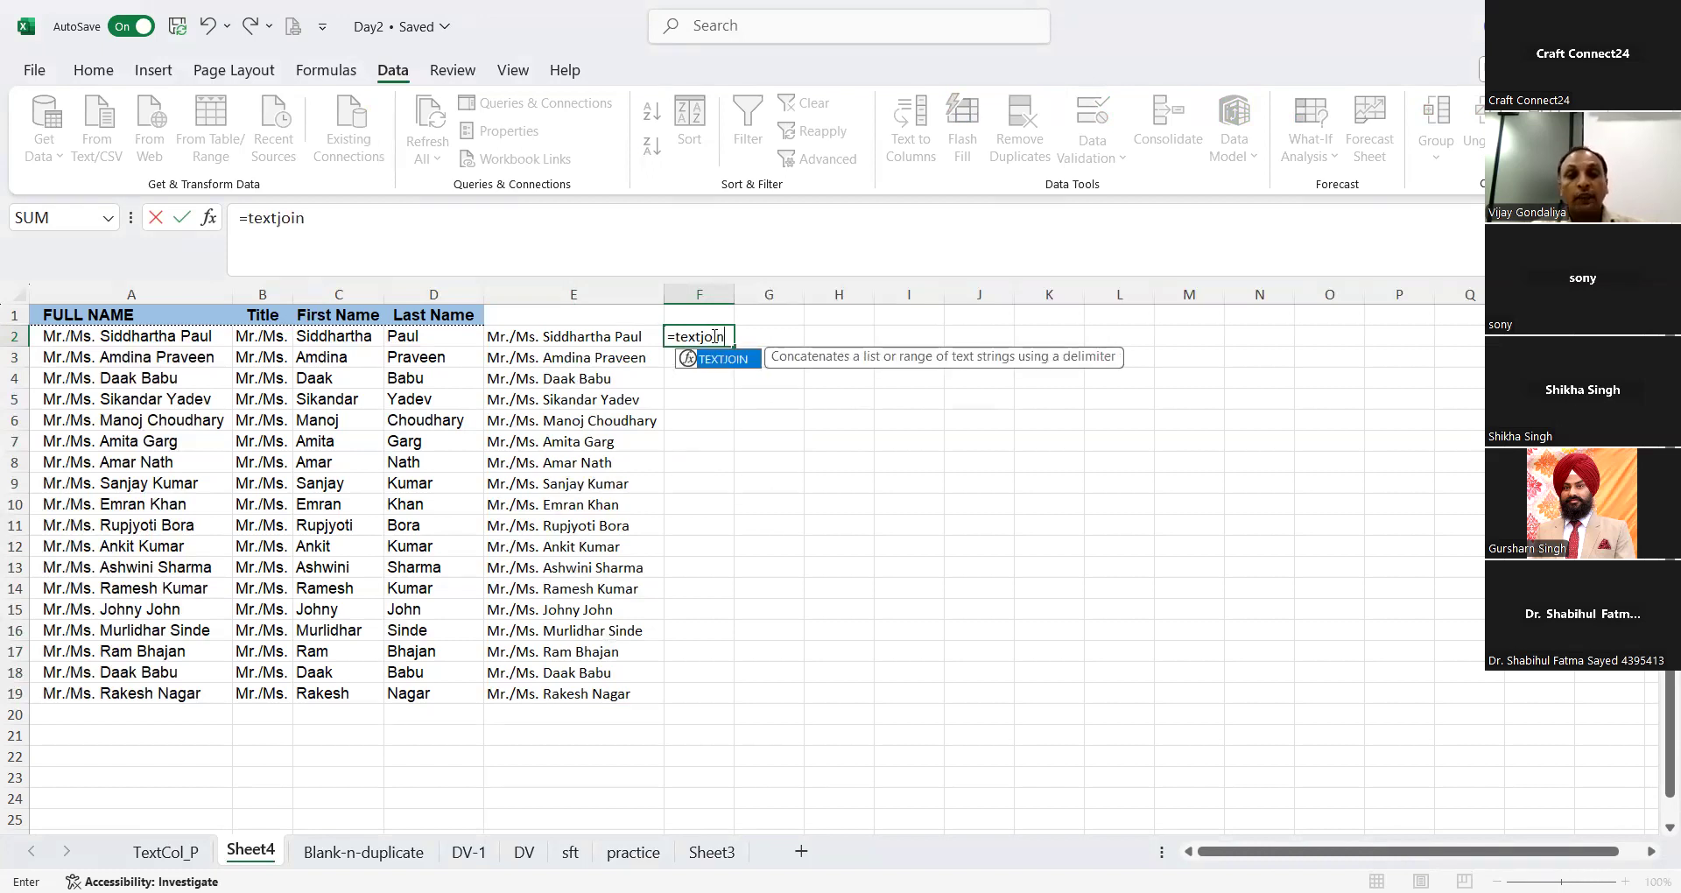
type("(")
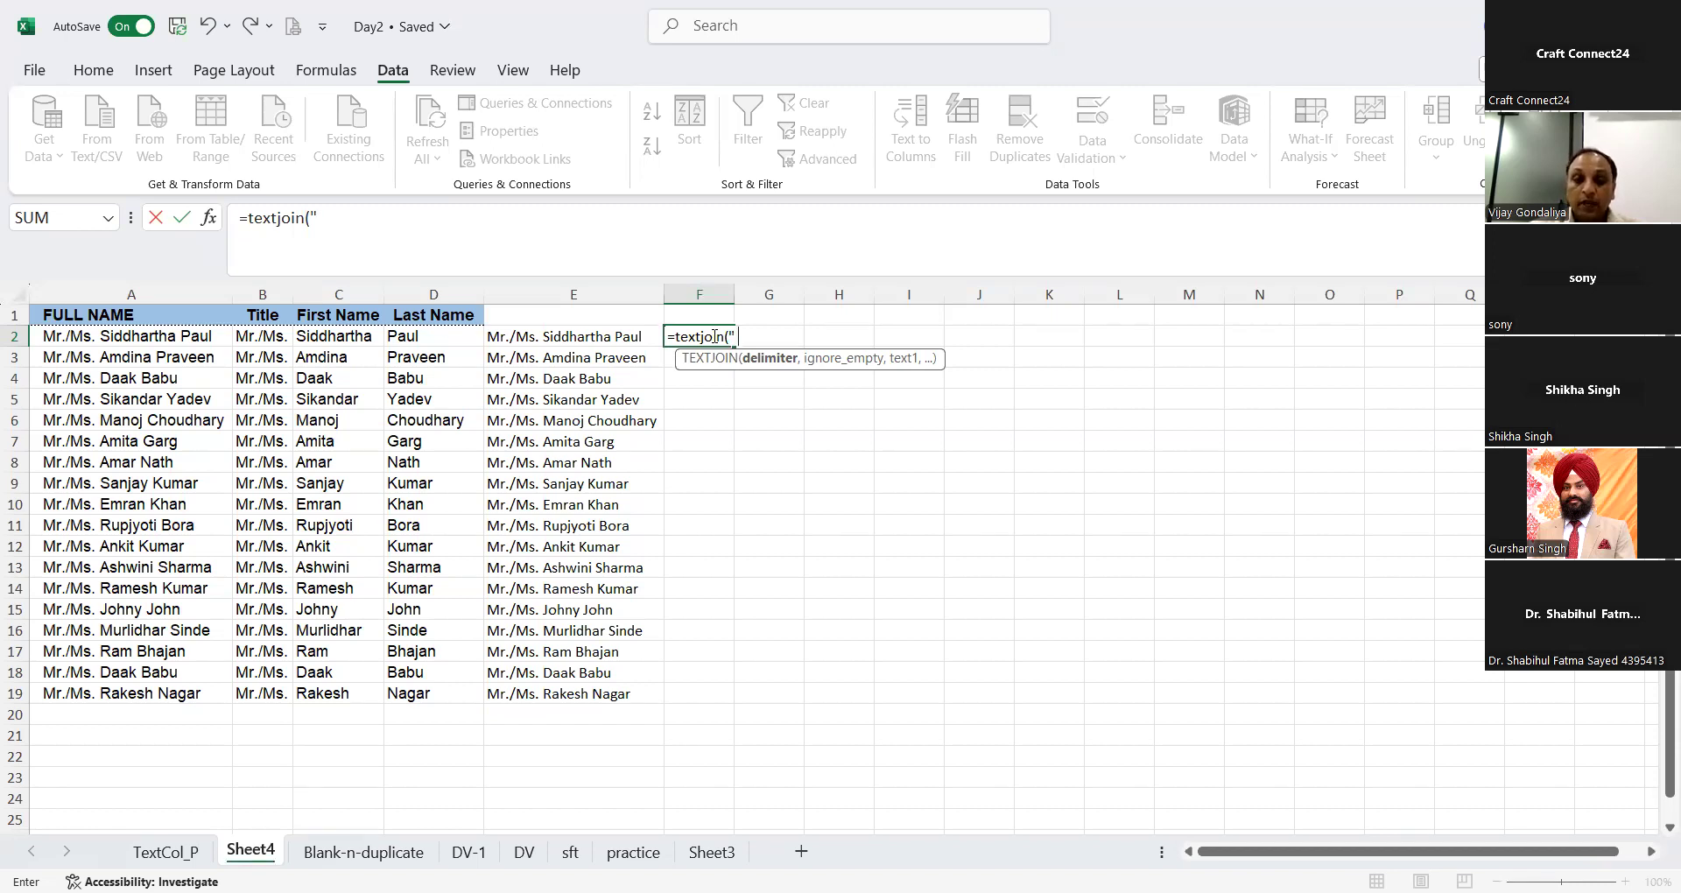
type("\"")
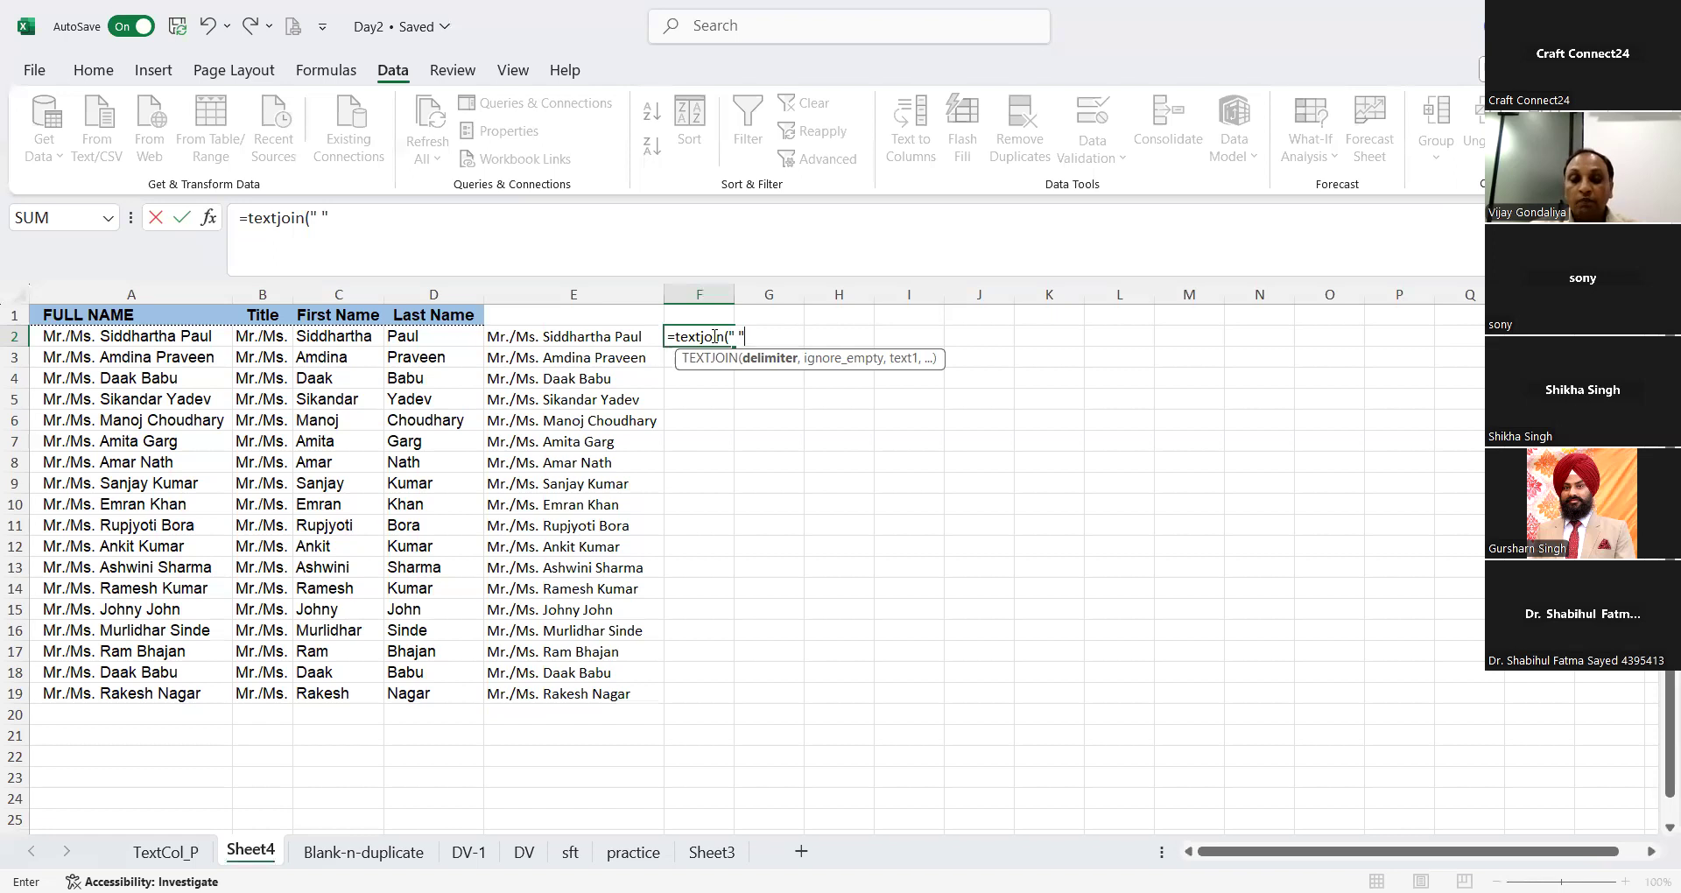
type(",")
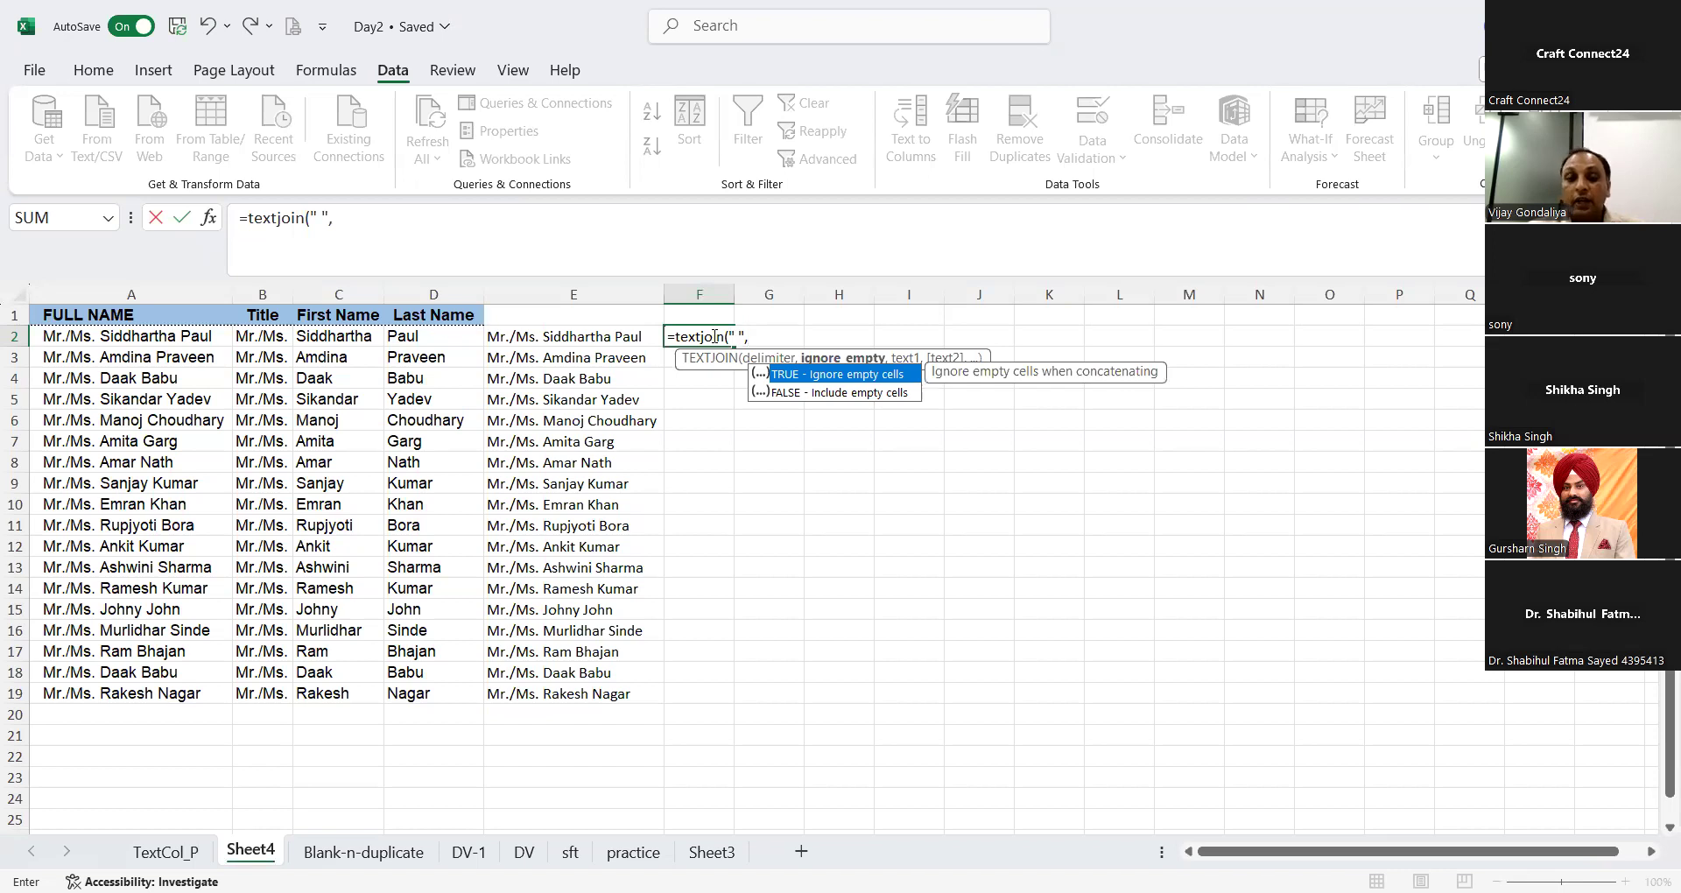
type(",")
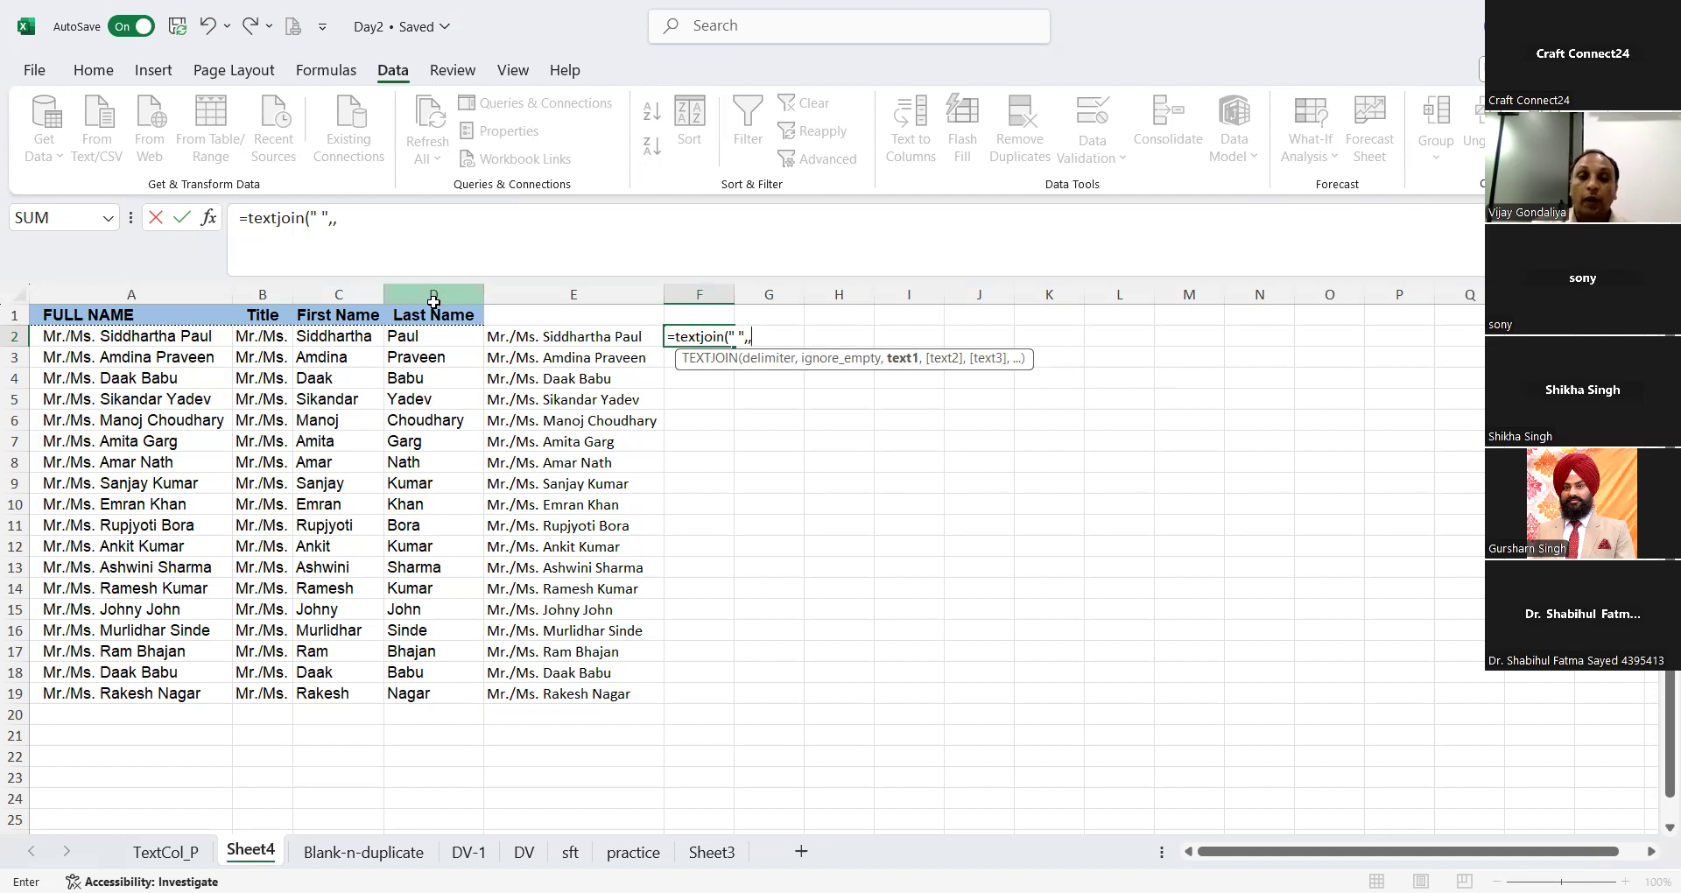
Step: Complete the F2 TEXTJOIN formula with B2, C2 and D2 as the texts to join
left_click(273, 335)
type(",")
left_click(315, 336)
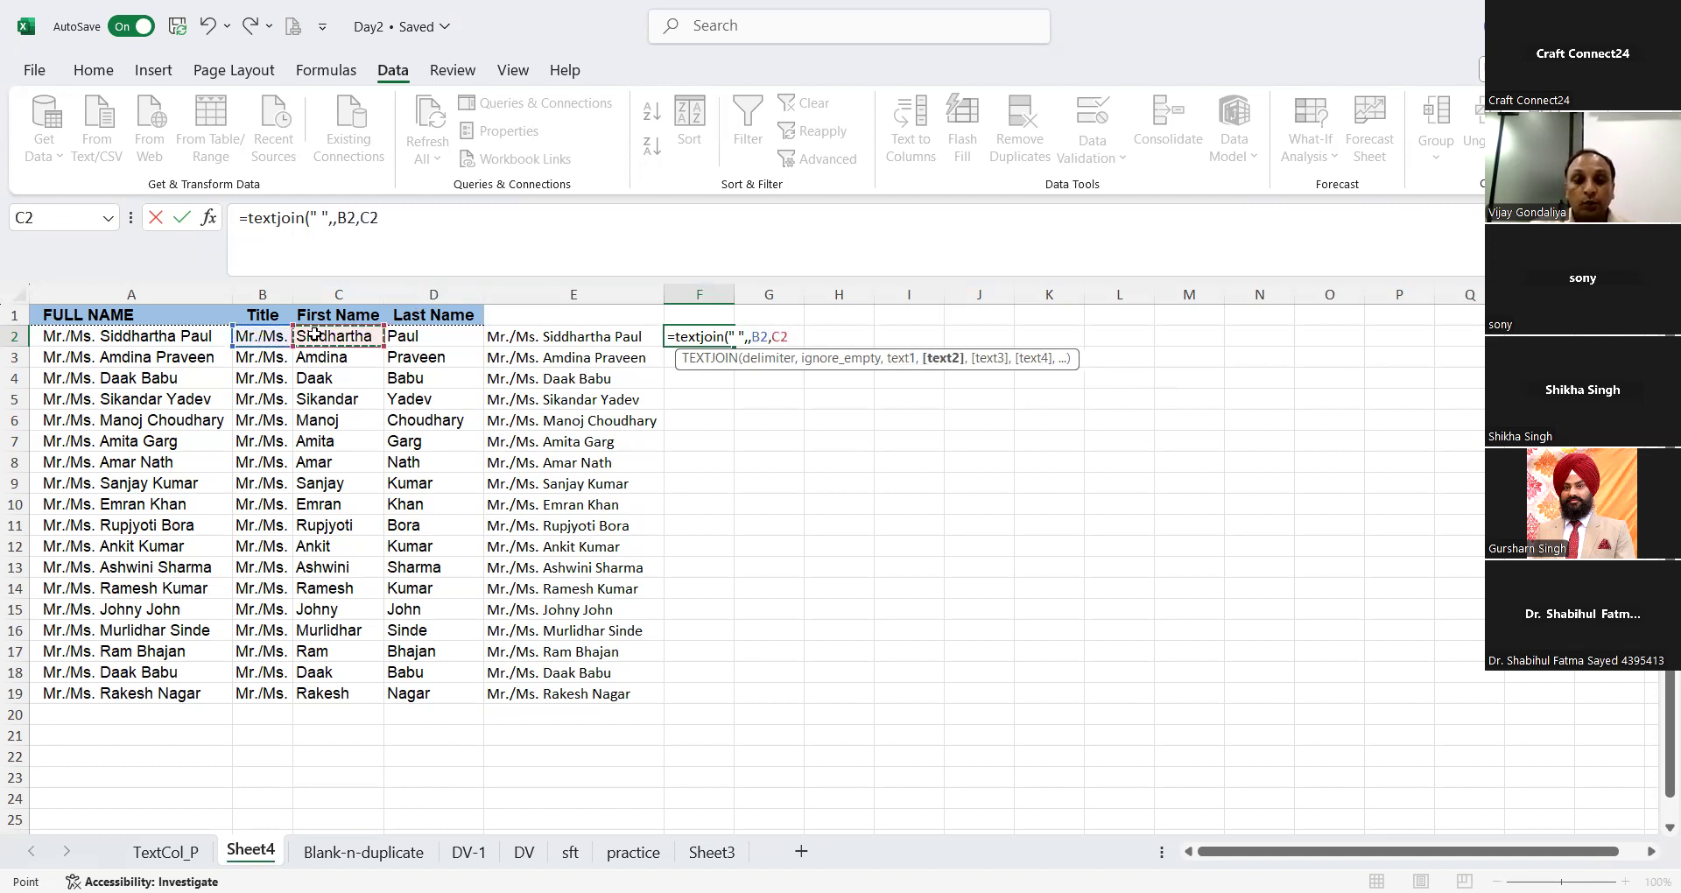
type(",")
left_click(391, 337)
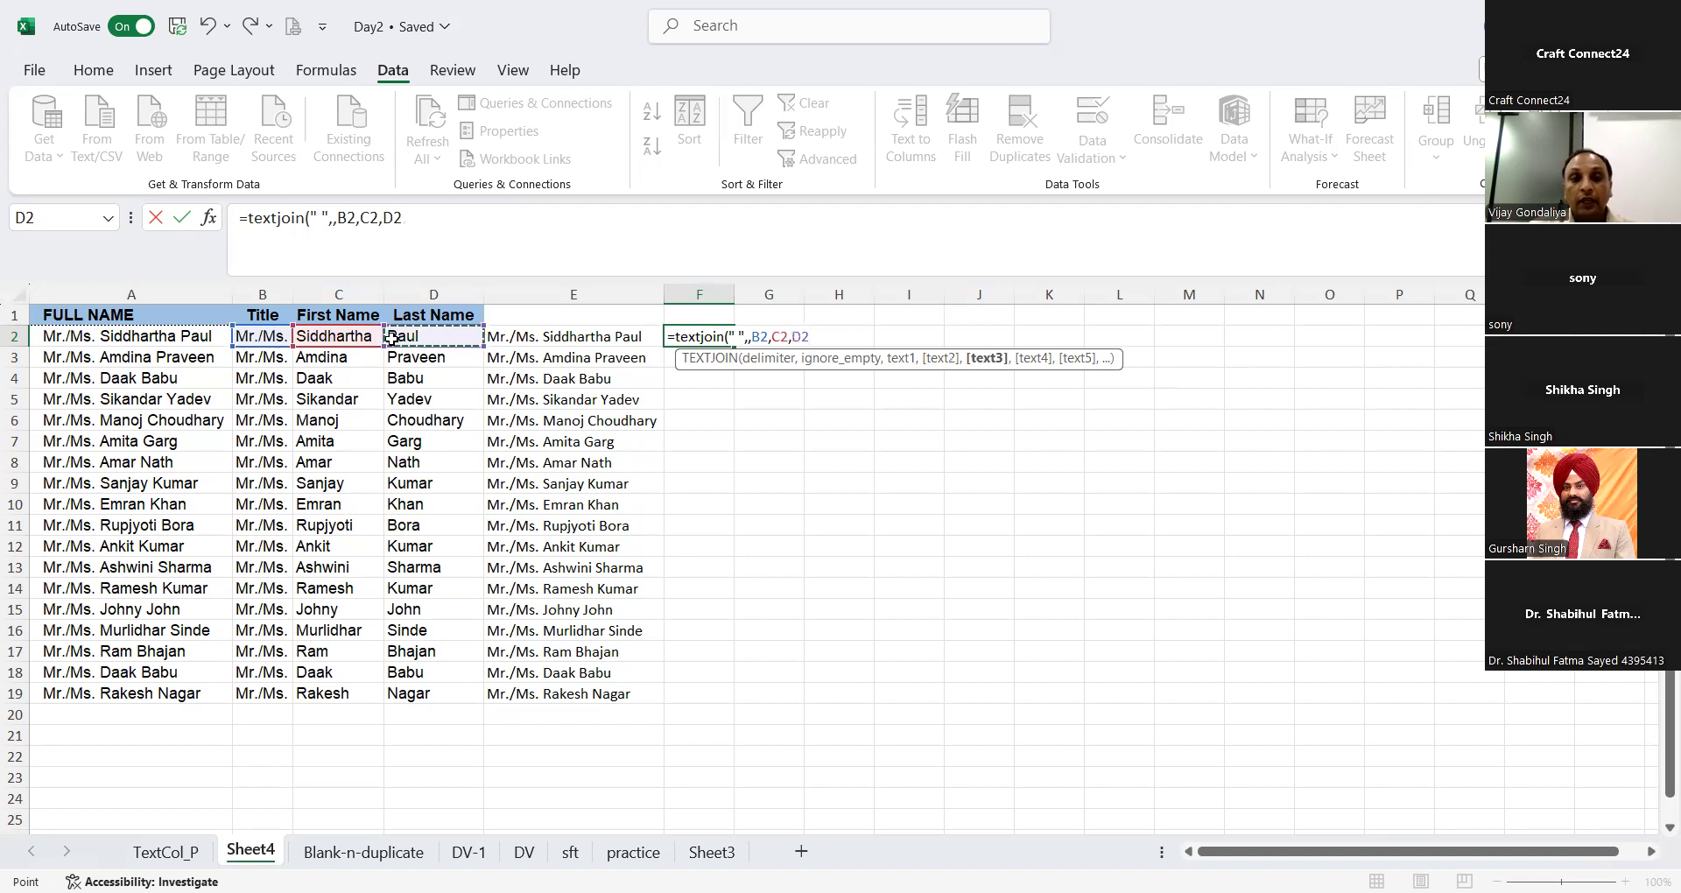
type(")")
key("Return")
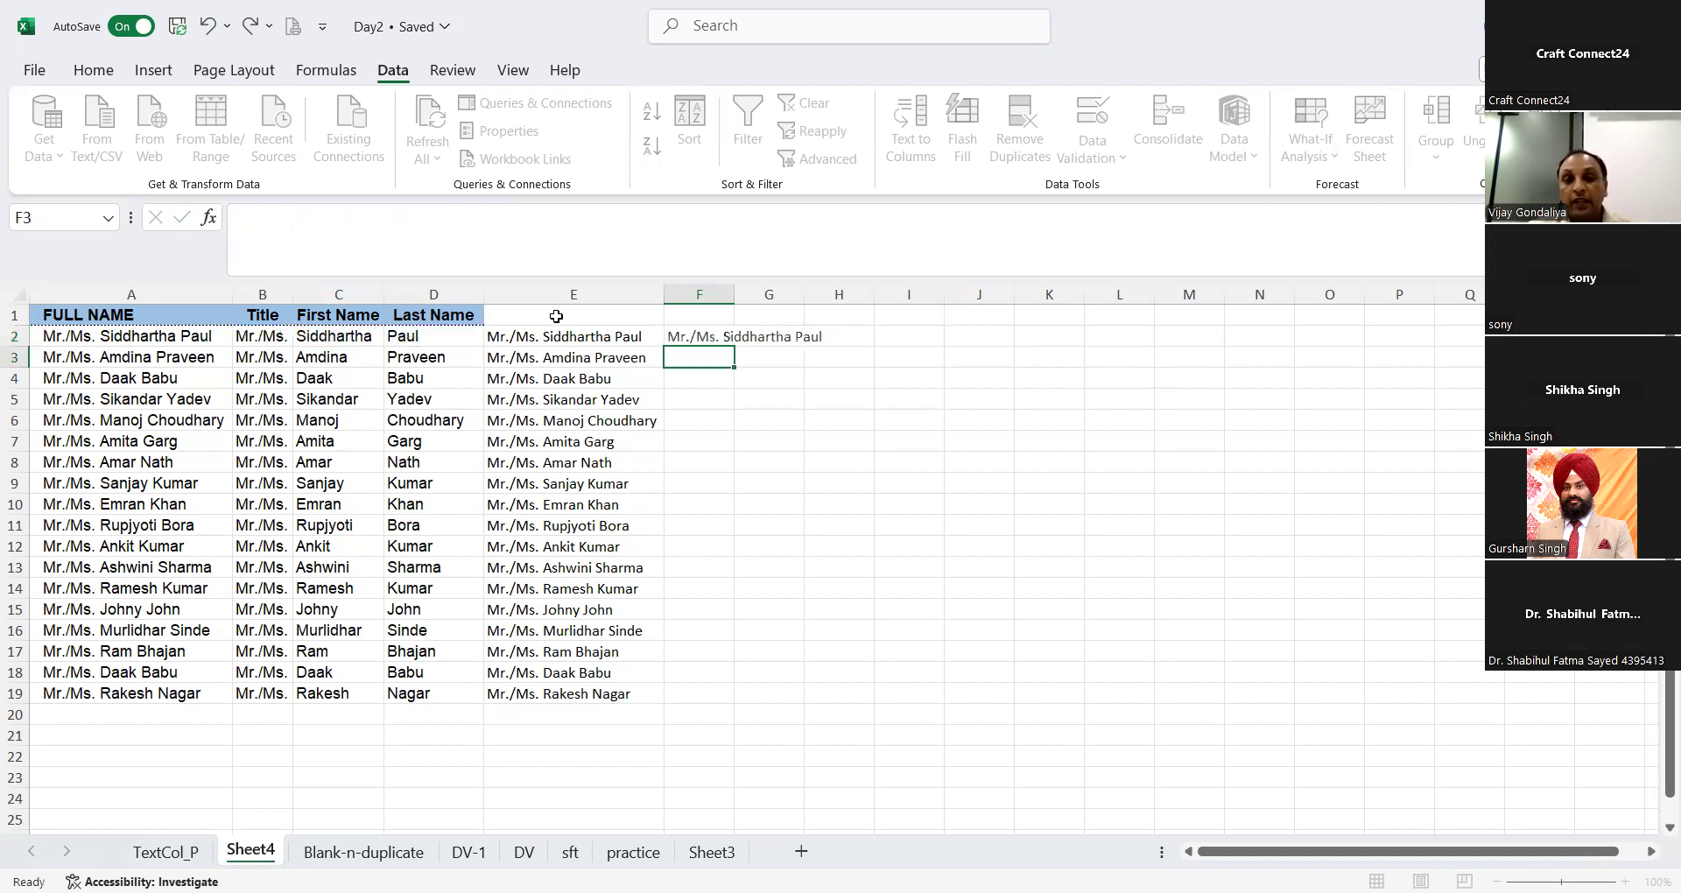
Step: Fill the F2 TEXTJOIN formula down to F19 and autofit column F to the joined names
double_click(734, 294)
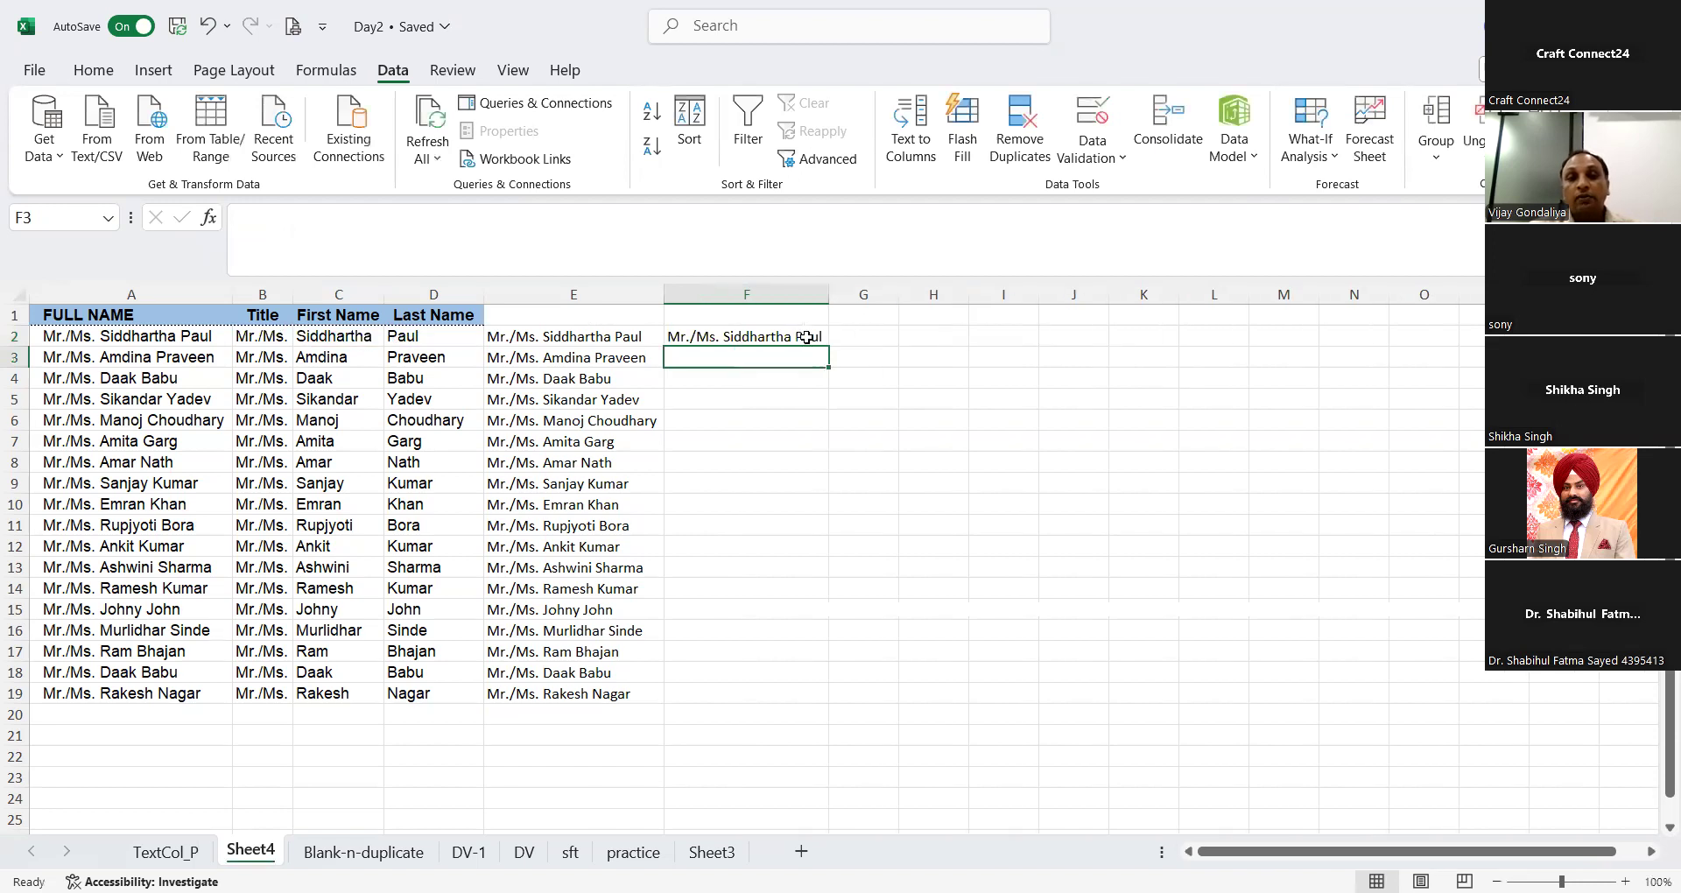
left_click(807, 336)
double_click(830, 346)
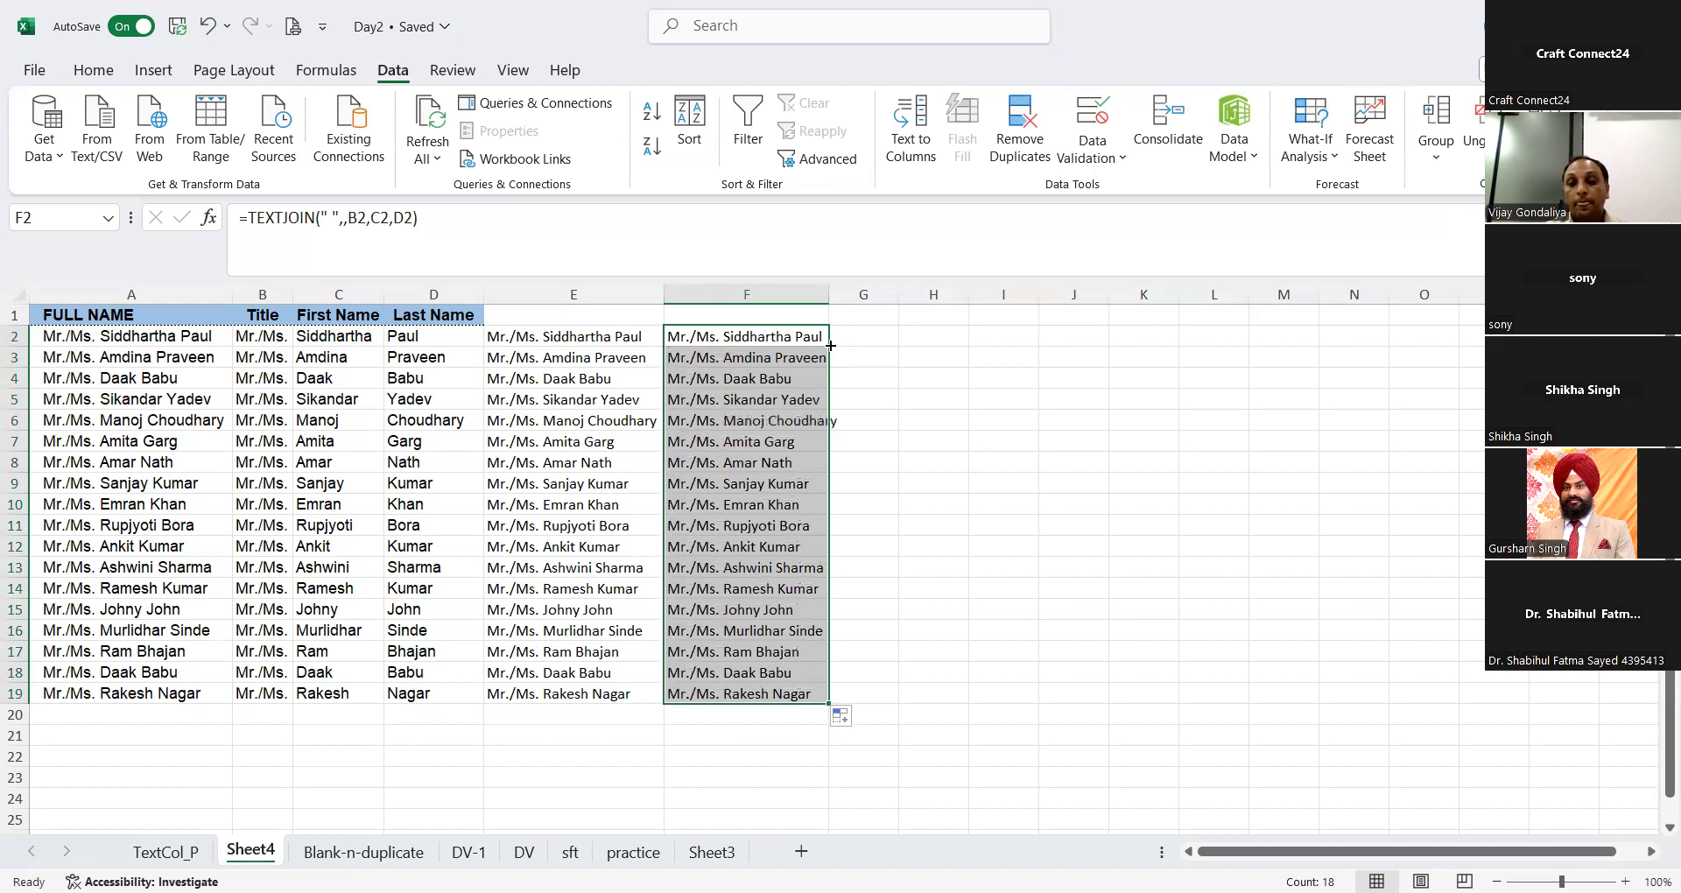
double_click(826, 297)
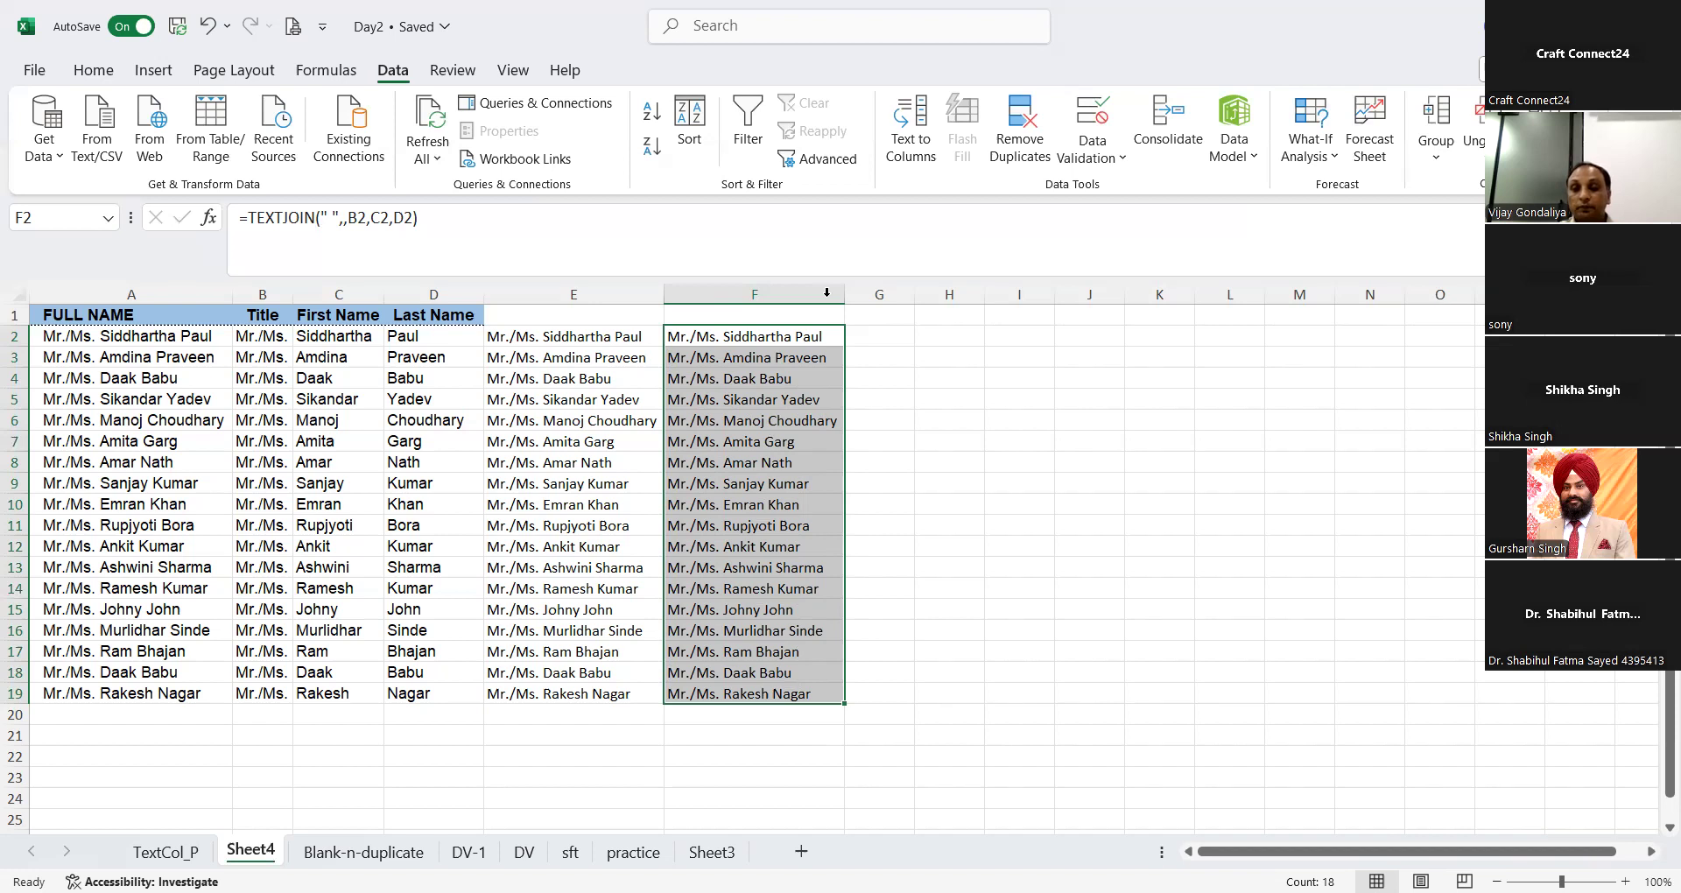
left_click(826, 292)
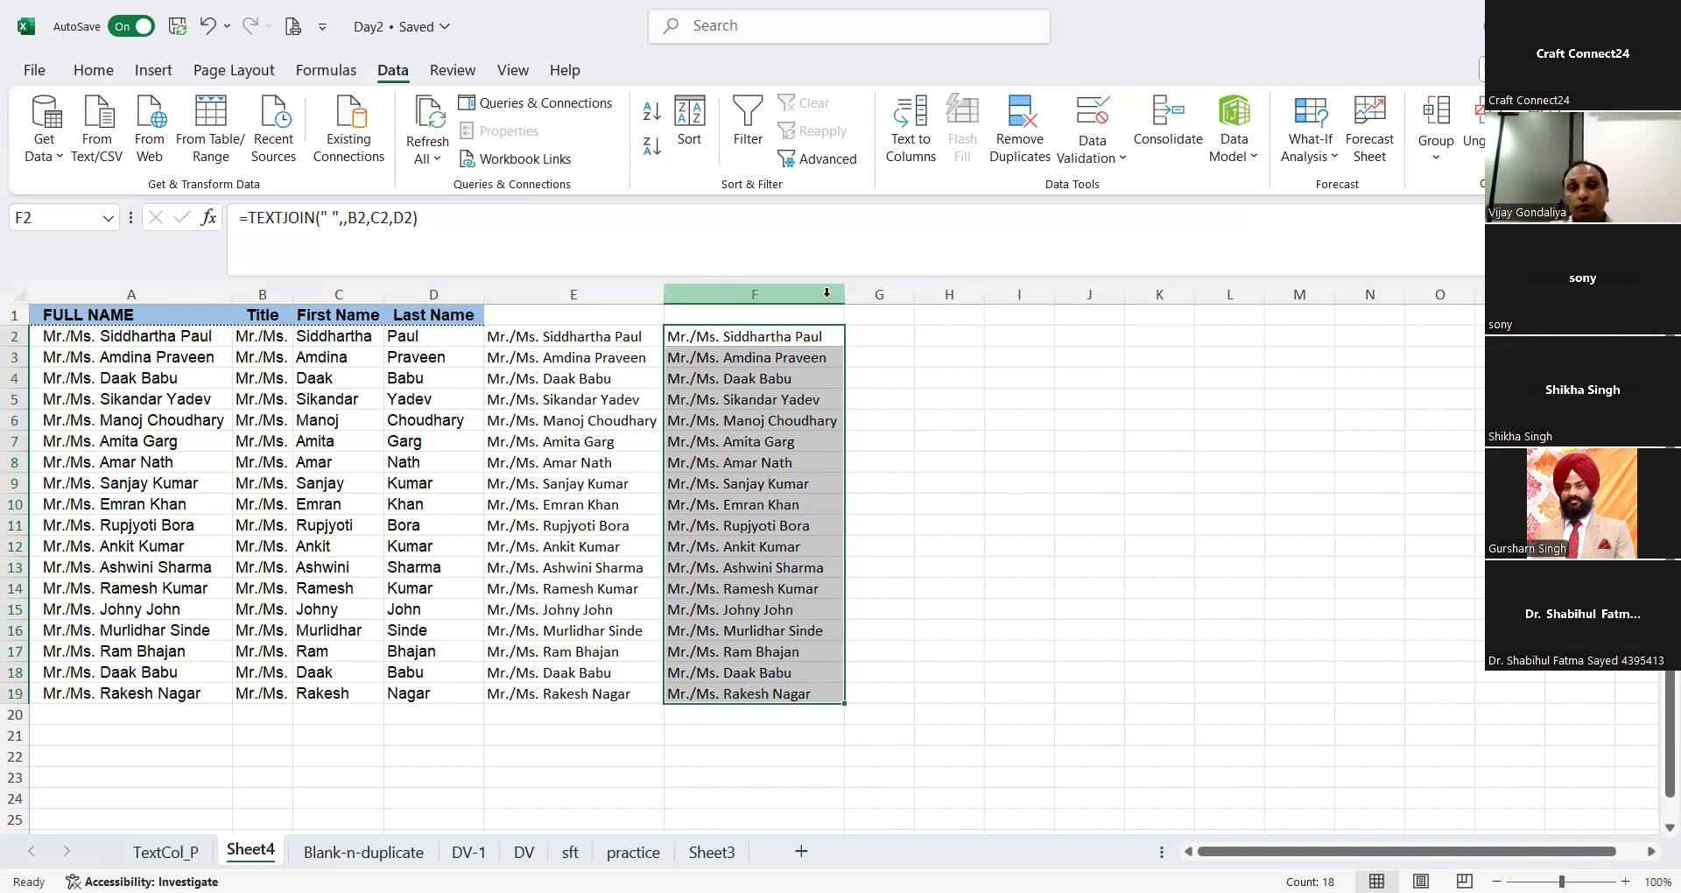
left_click(1071, 403)
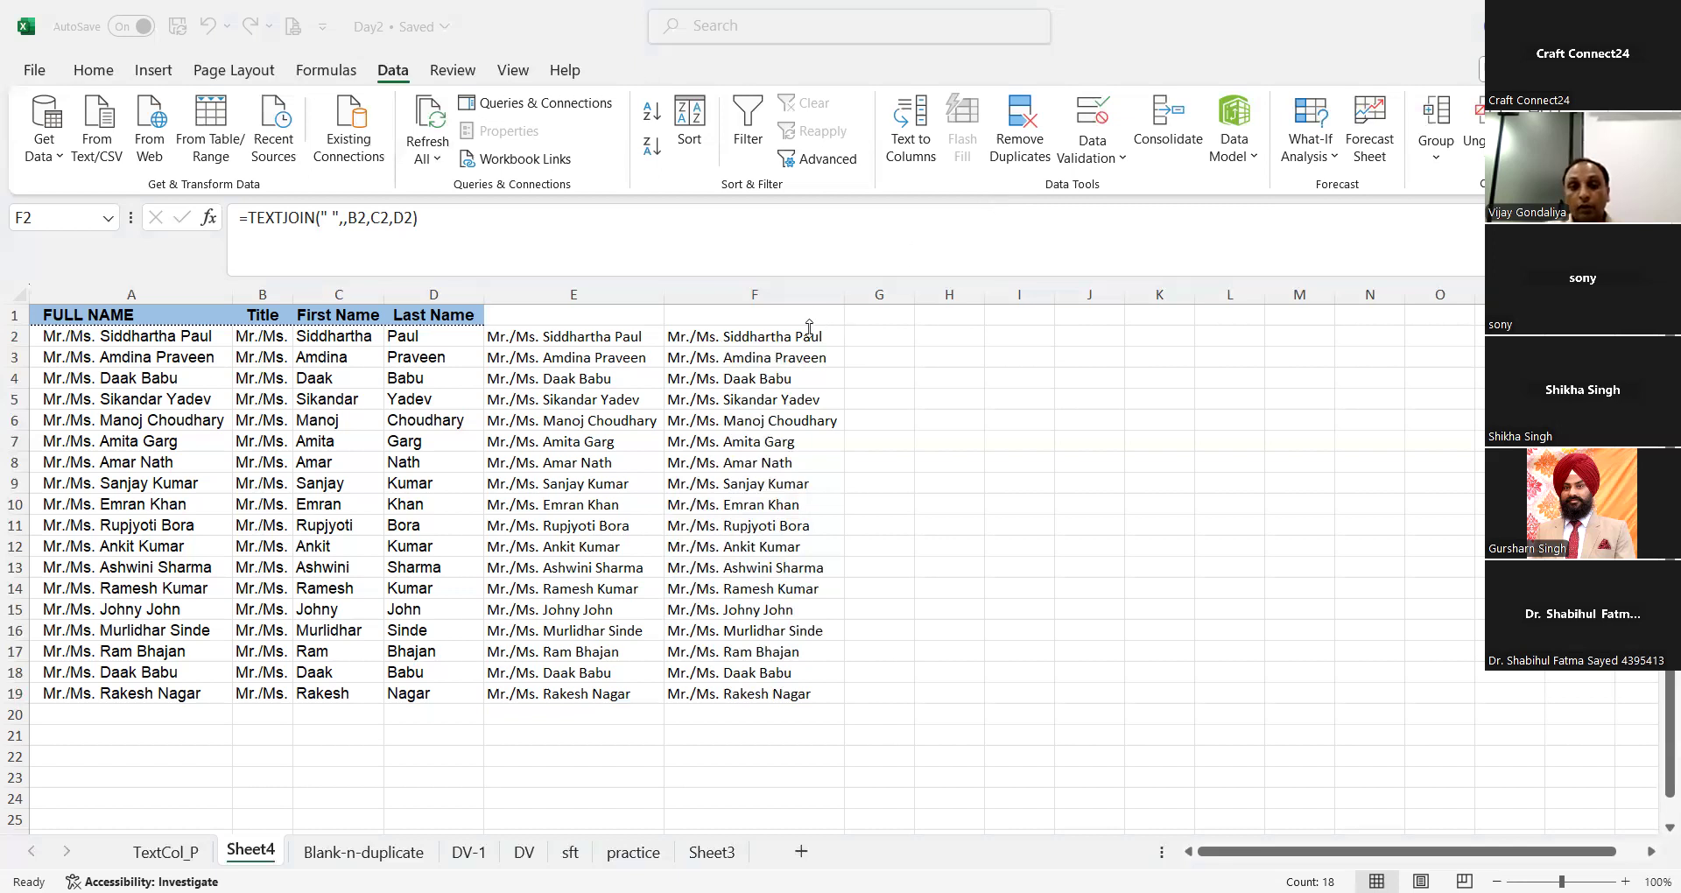
key("ctrl+shift+Down")
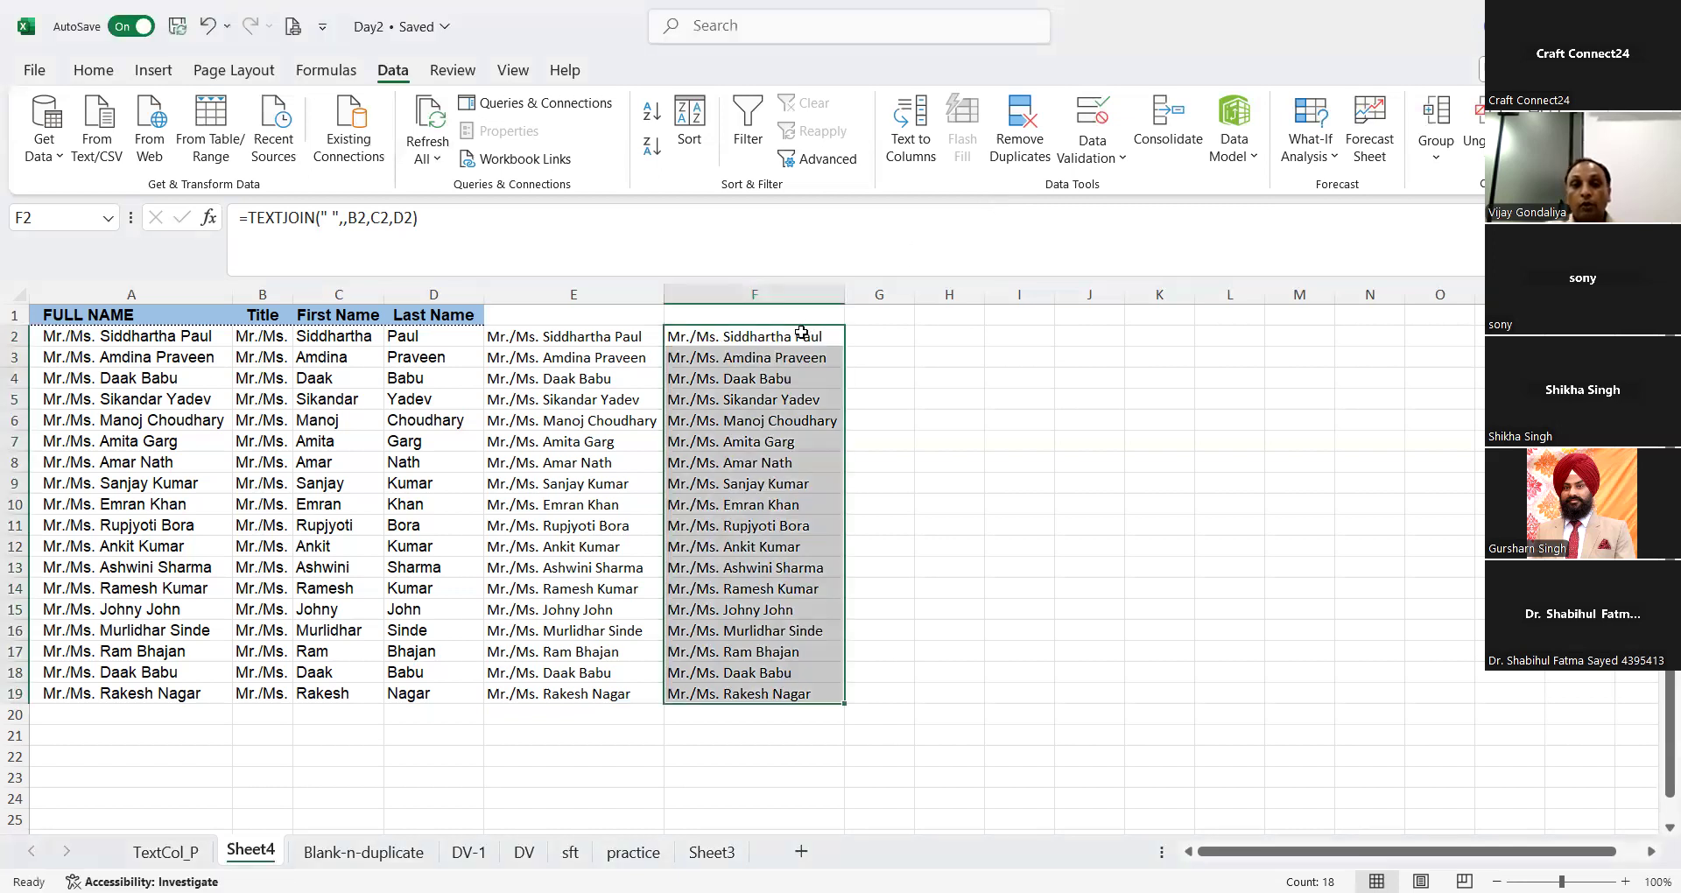
Step: Examine the delimiter, ignore-empty and text arguments of the F2 TEXTJOIN formula in Function Arguments, leaving the formula as is
left_click(797, 336)
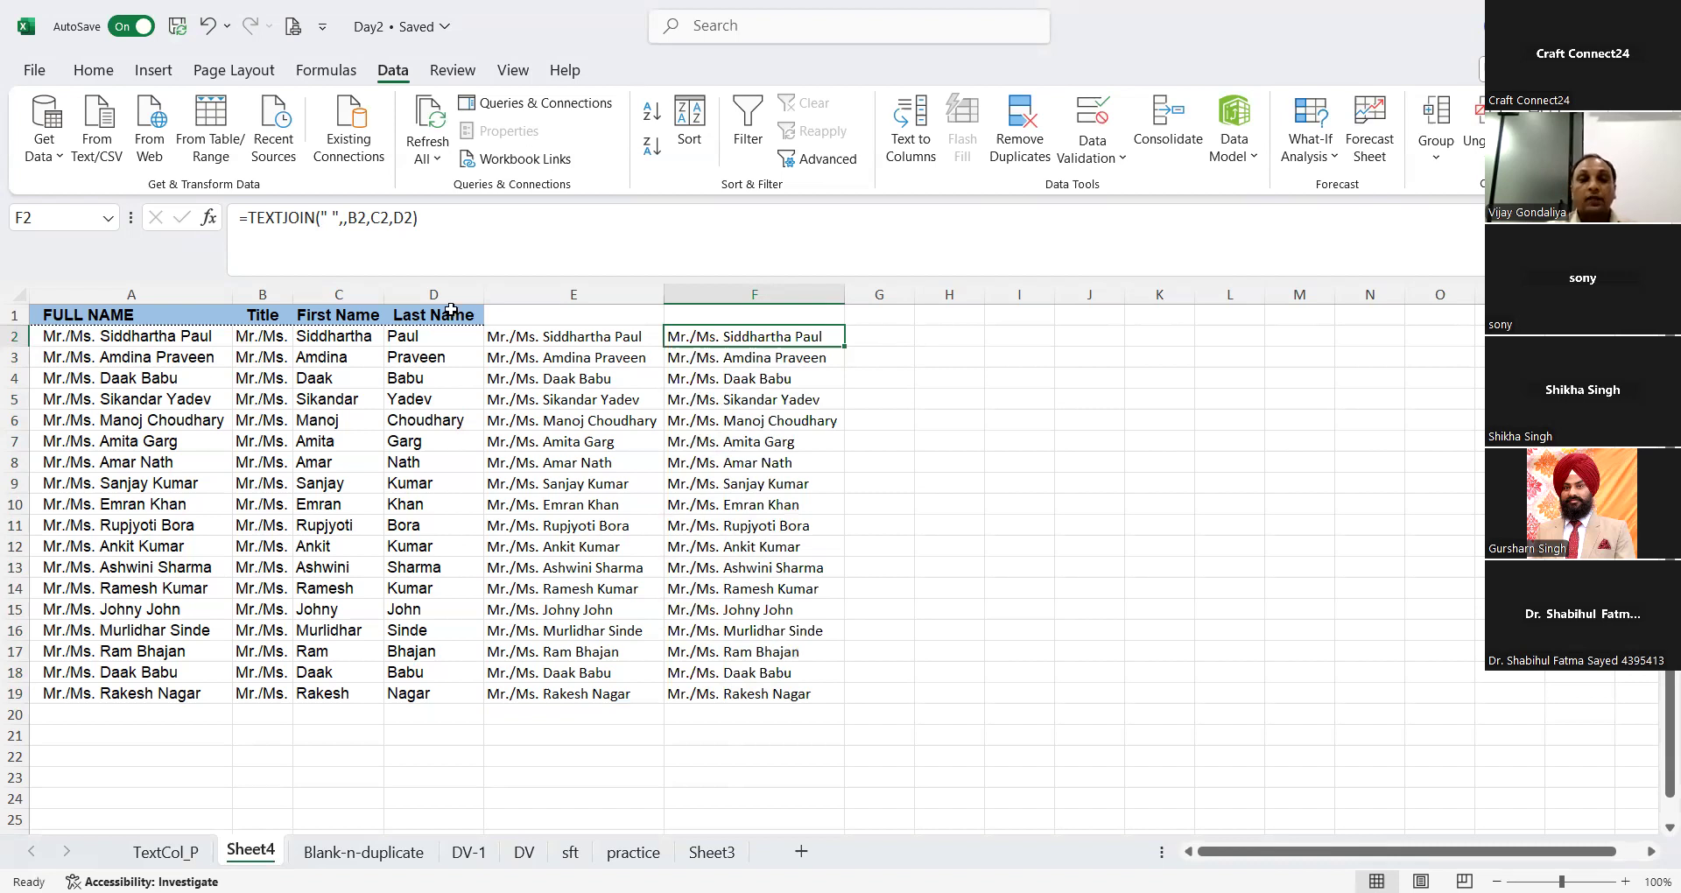
left_click(212, 228)
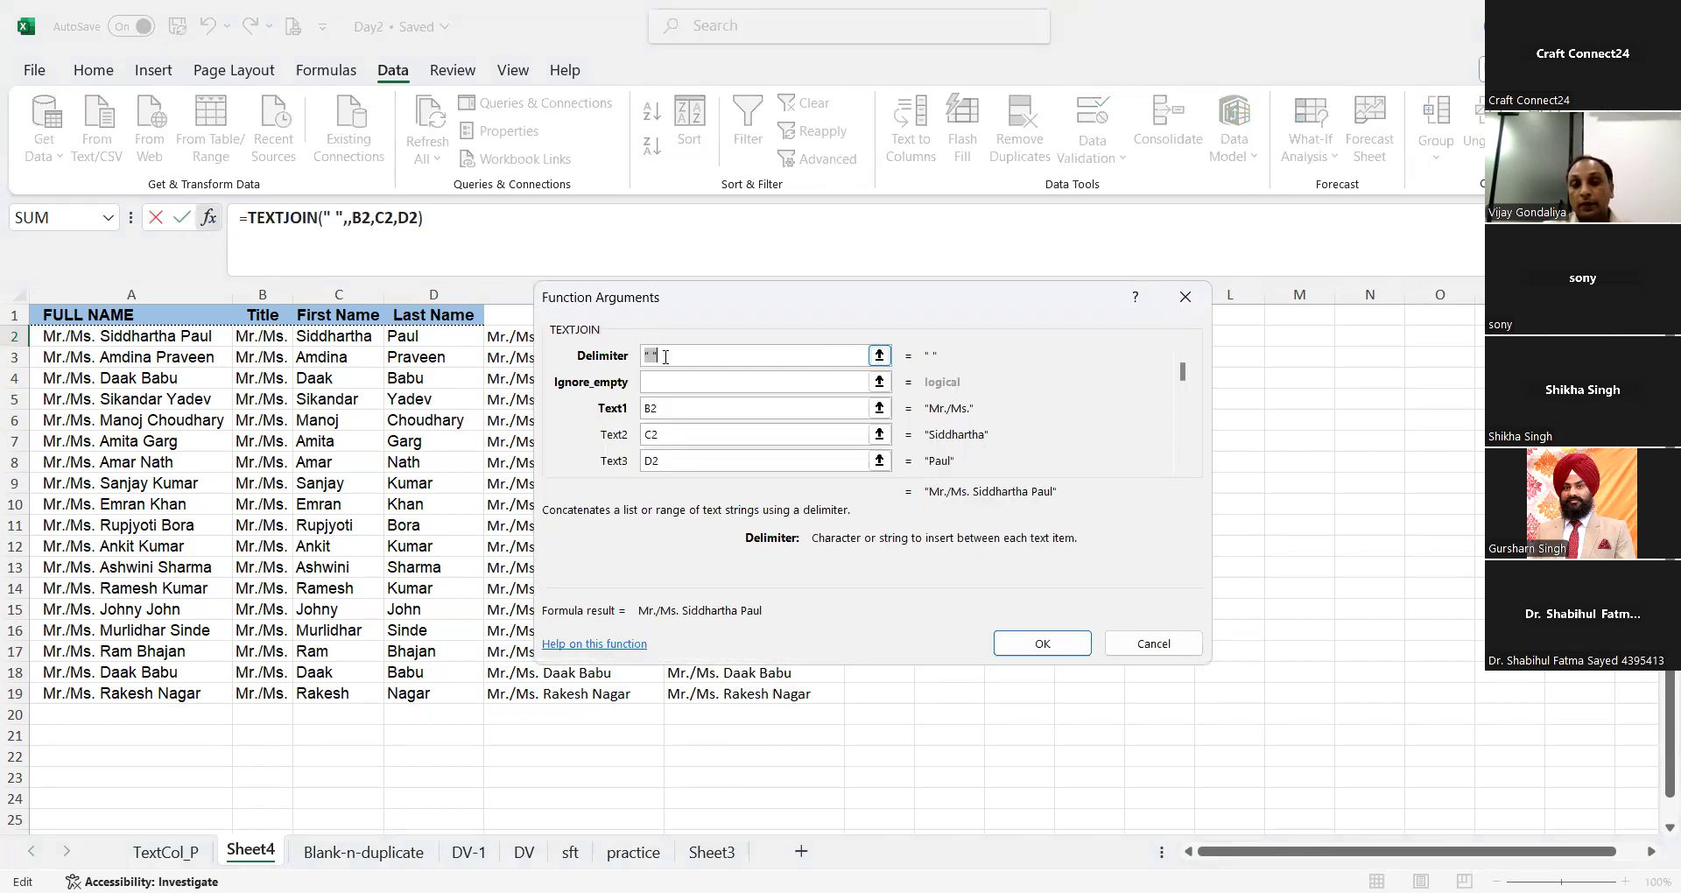
left_click(666, 357)
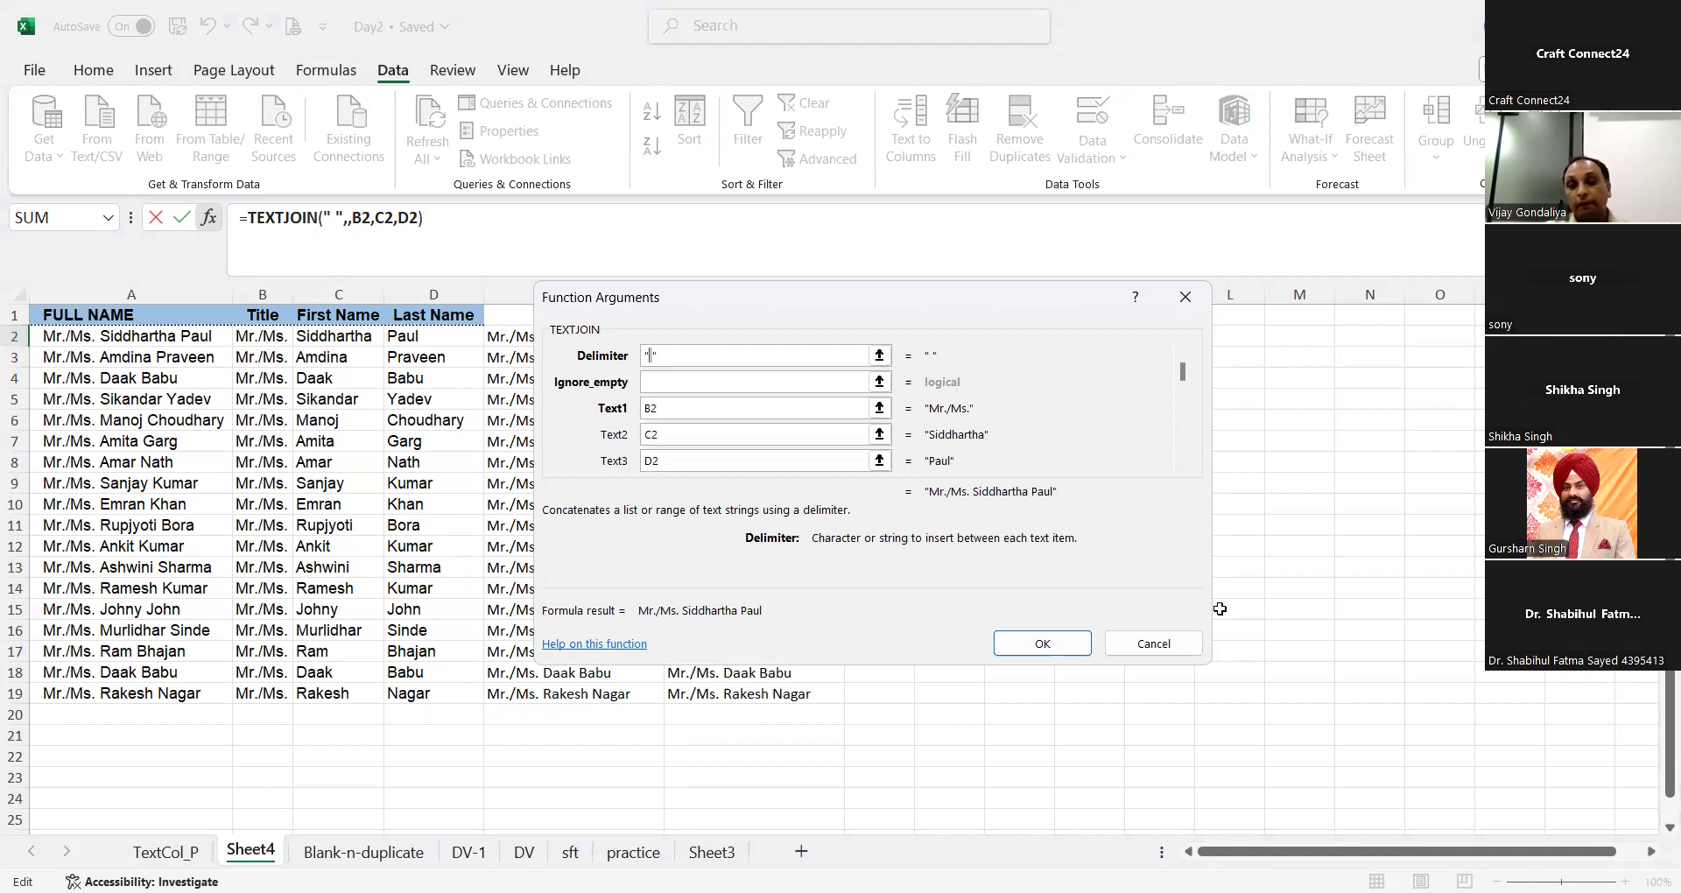
key("Tab")
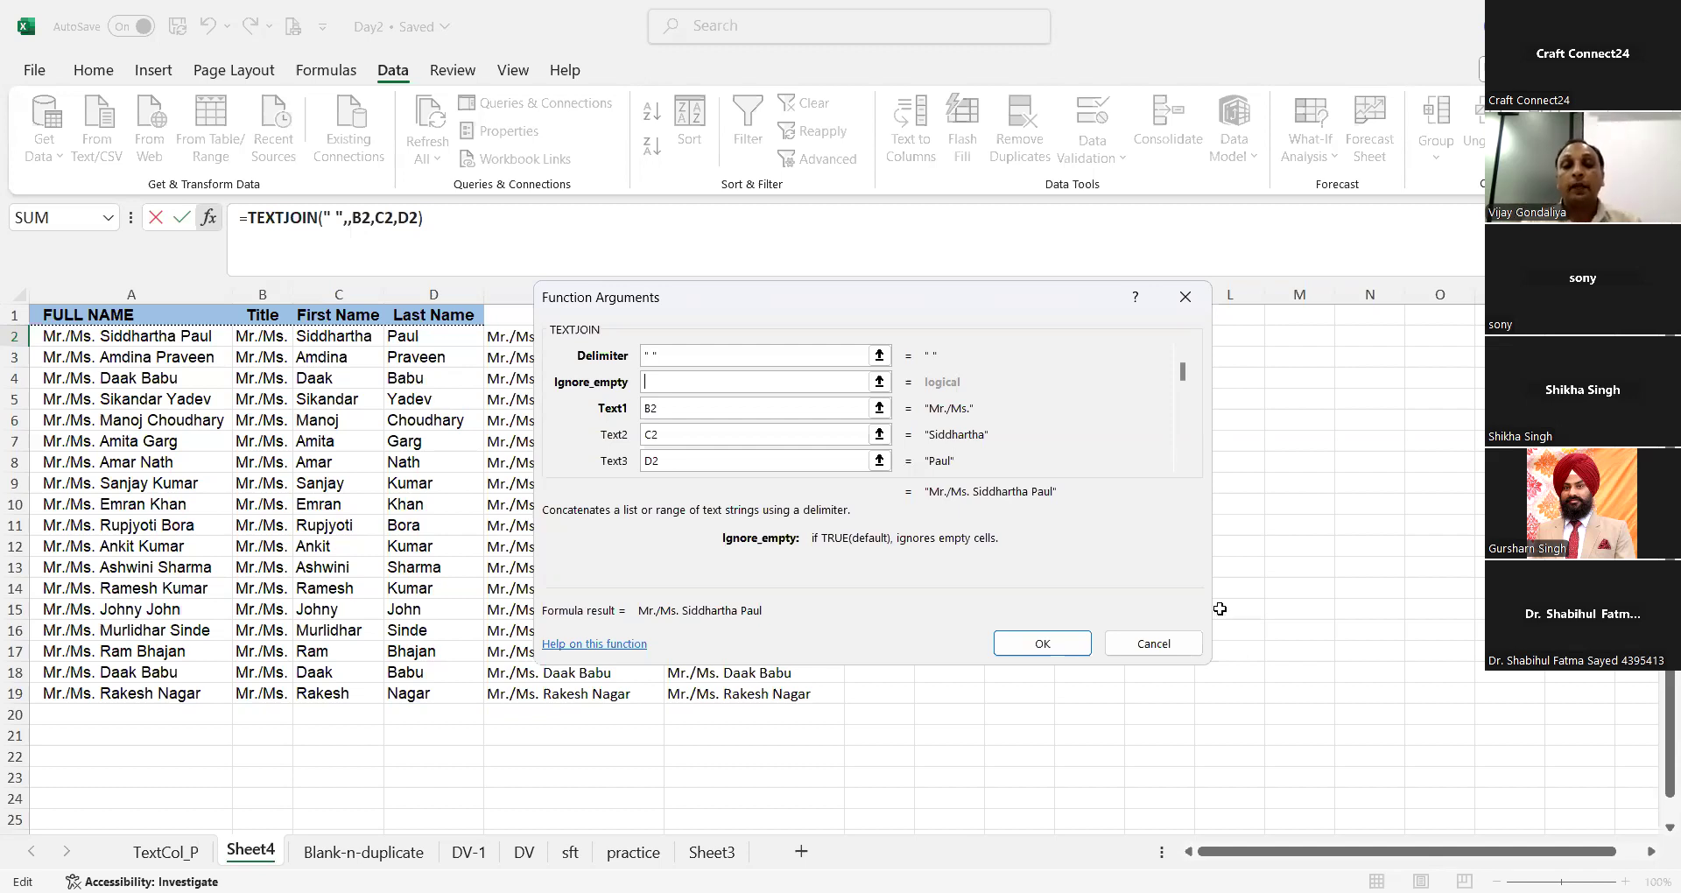
key("Tab")
key("Tab")
key("Tab")
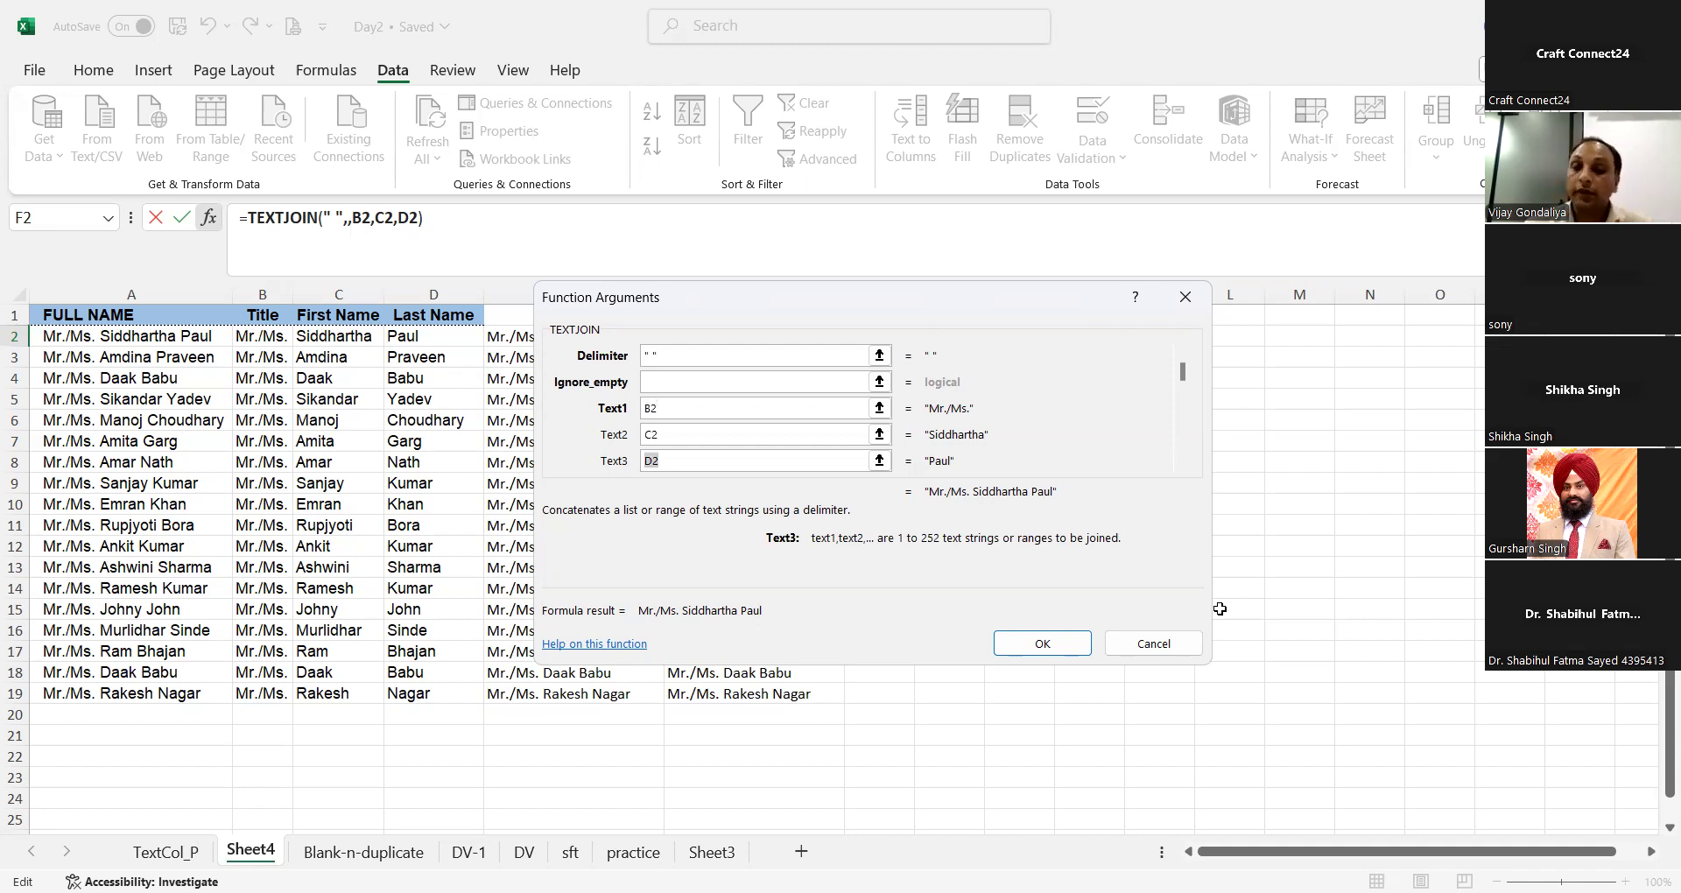
left_click(798, 122)
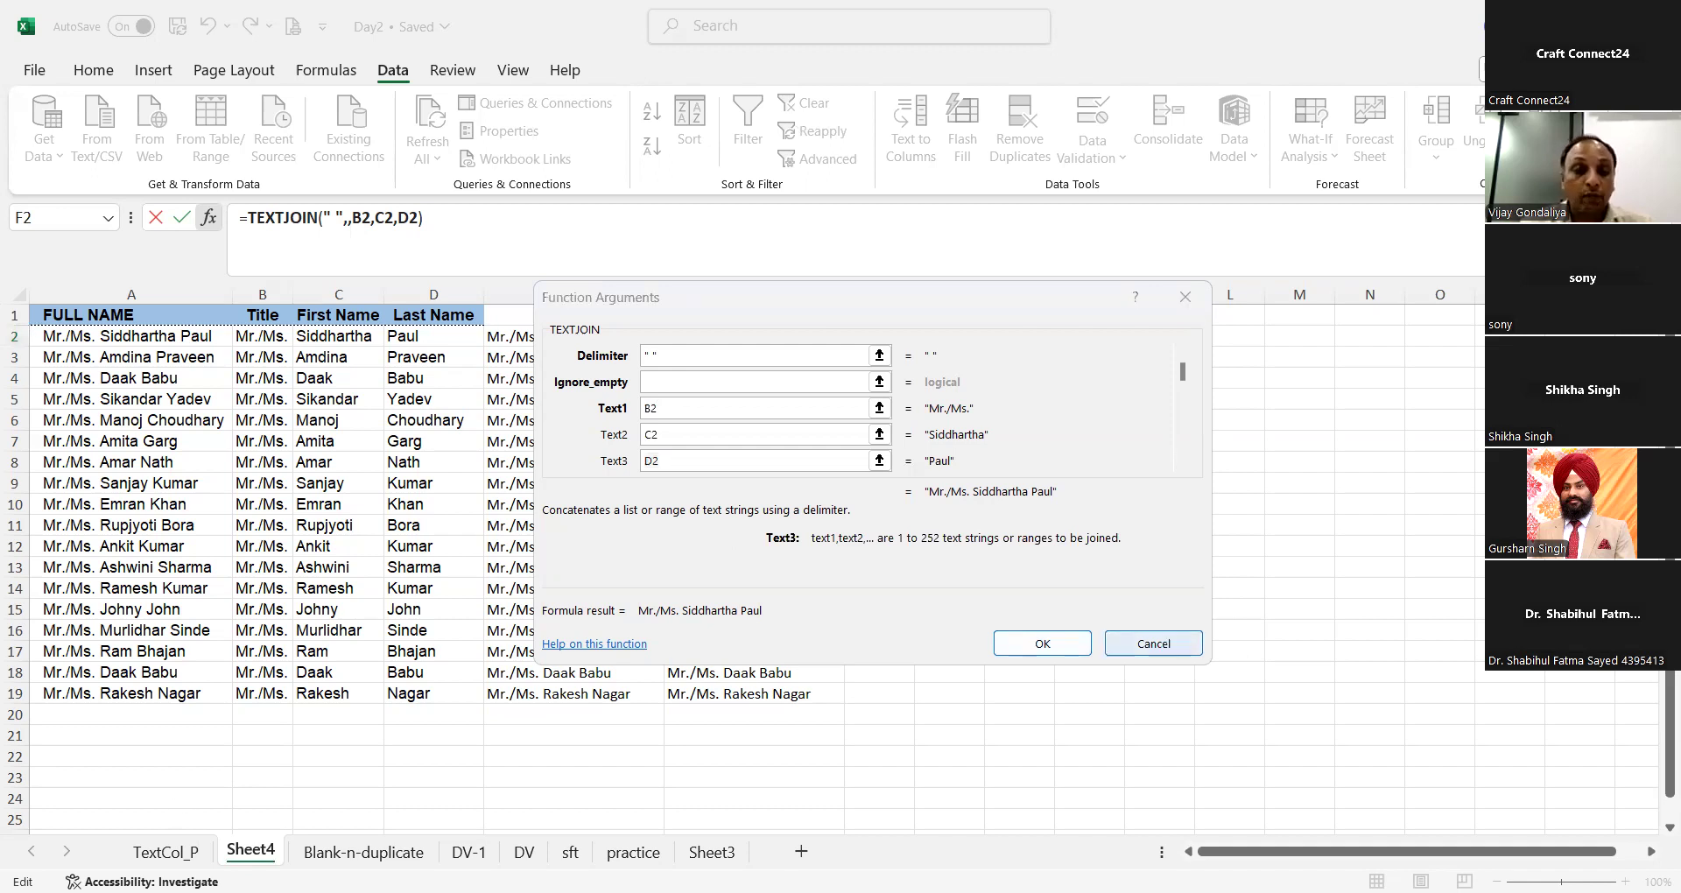
left_click(1153, 643)
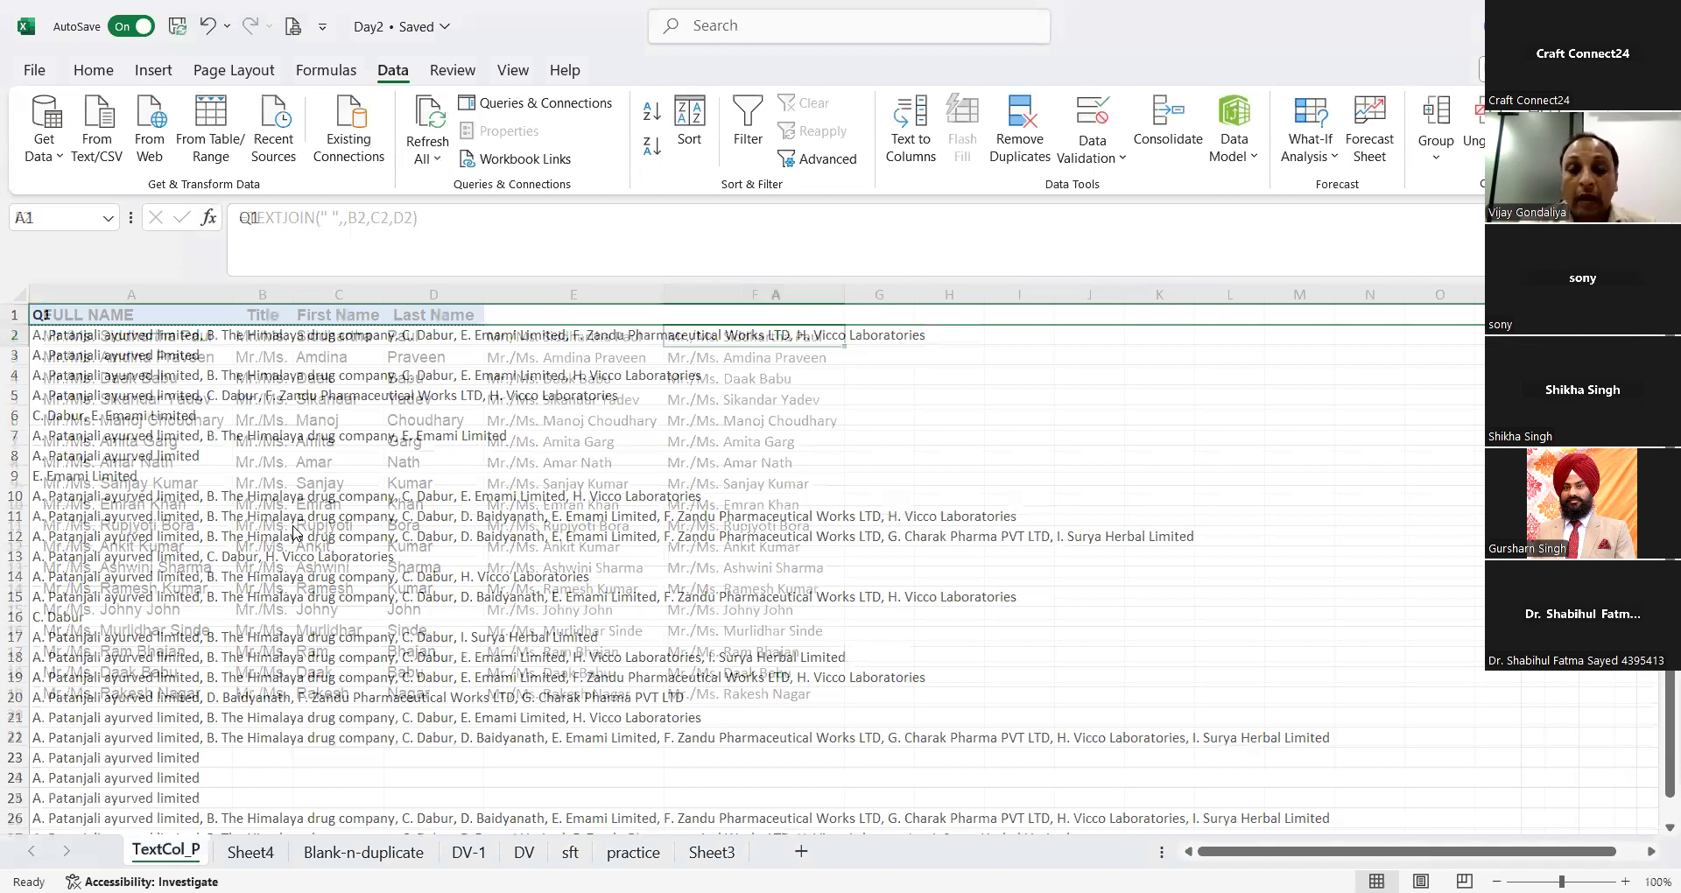
Step: Start Text to Columns on the Q1 answers in column A of the TextCol_P sheet, treating them as delimited data
left_click(295, 531)
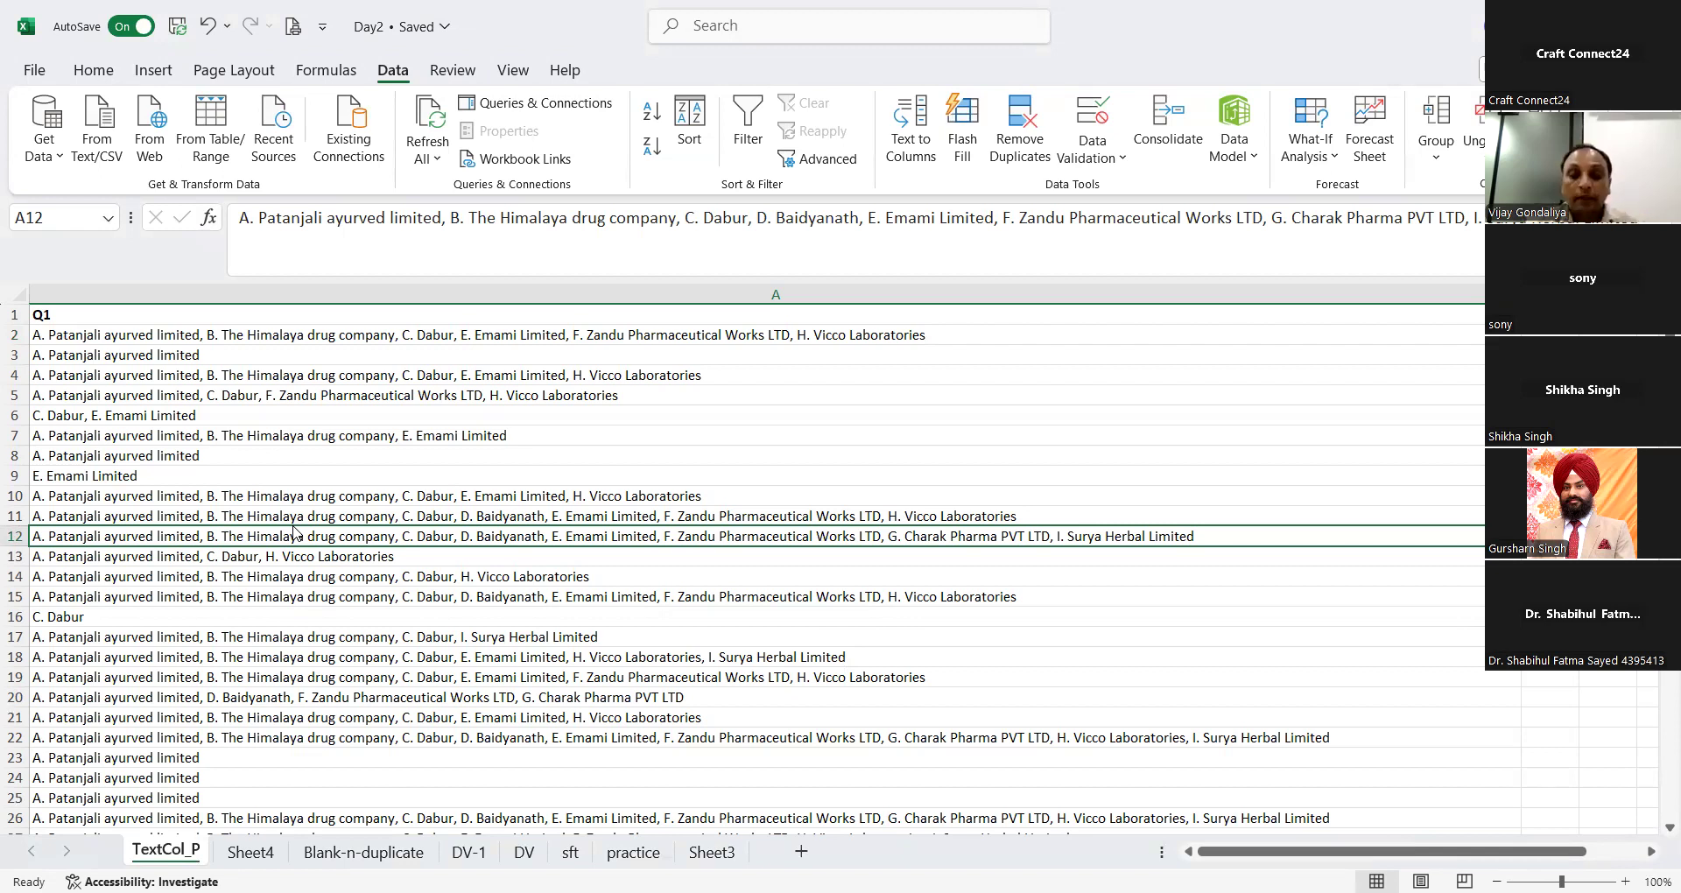
key("Up")
key("Up")
key("Up")
key("Up")
key("Up")
key("Up")
key("Up")
key("Up")
key("Up")
key("Up")
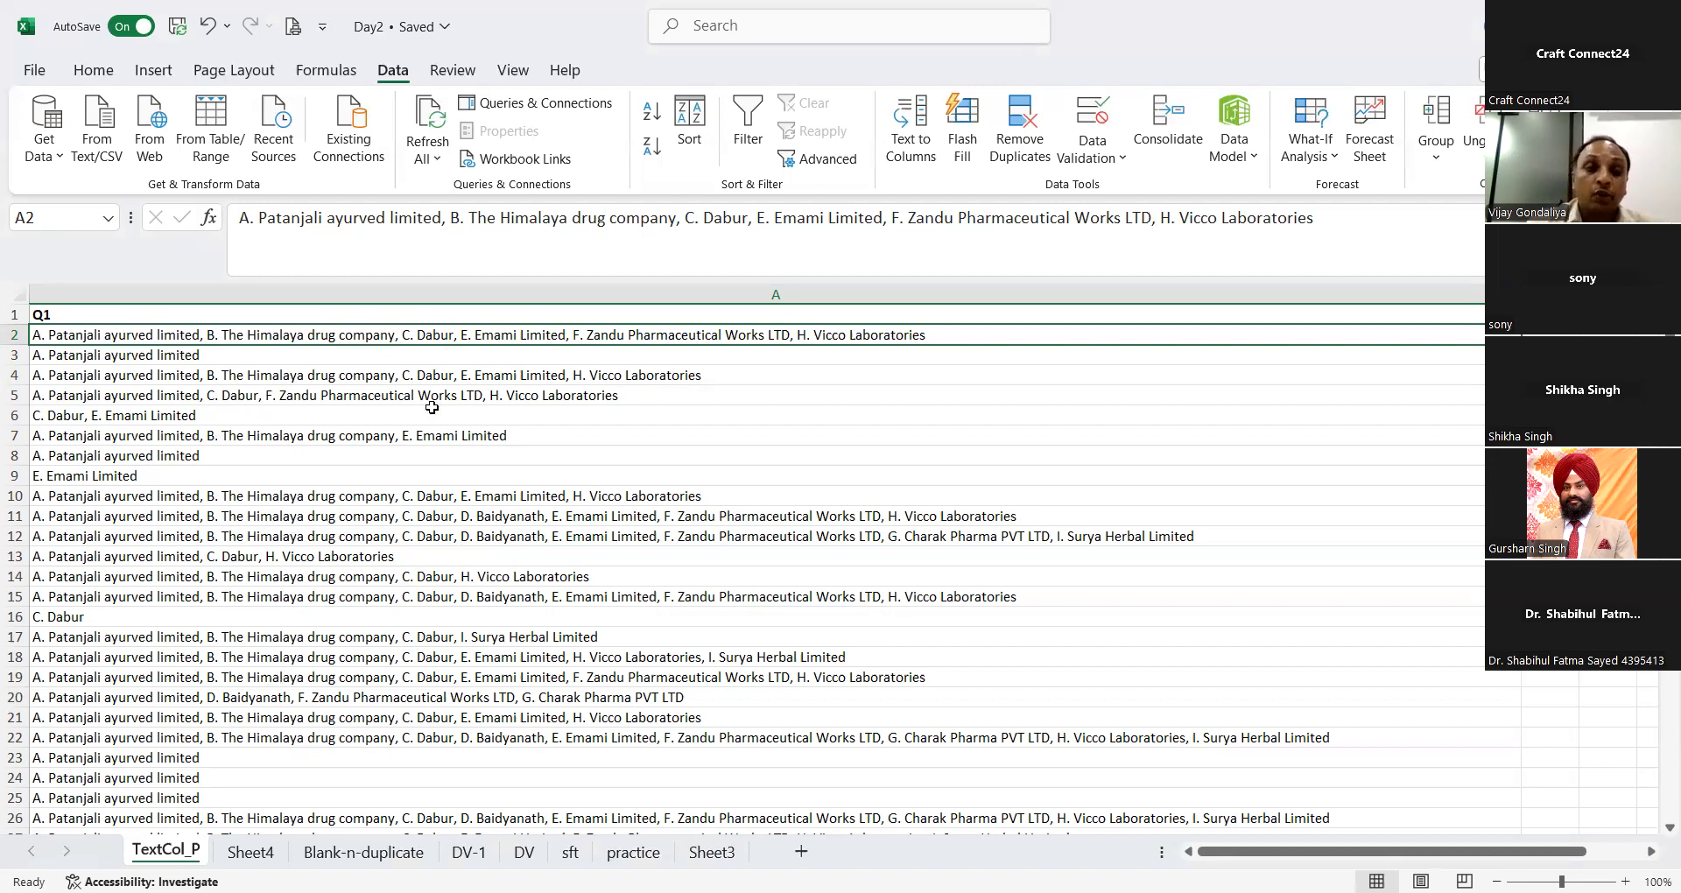
left_click(487, 292)
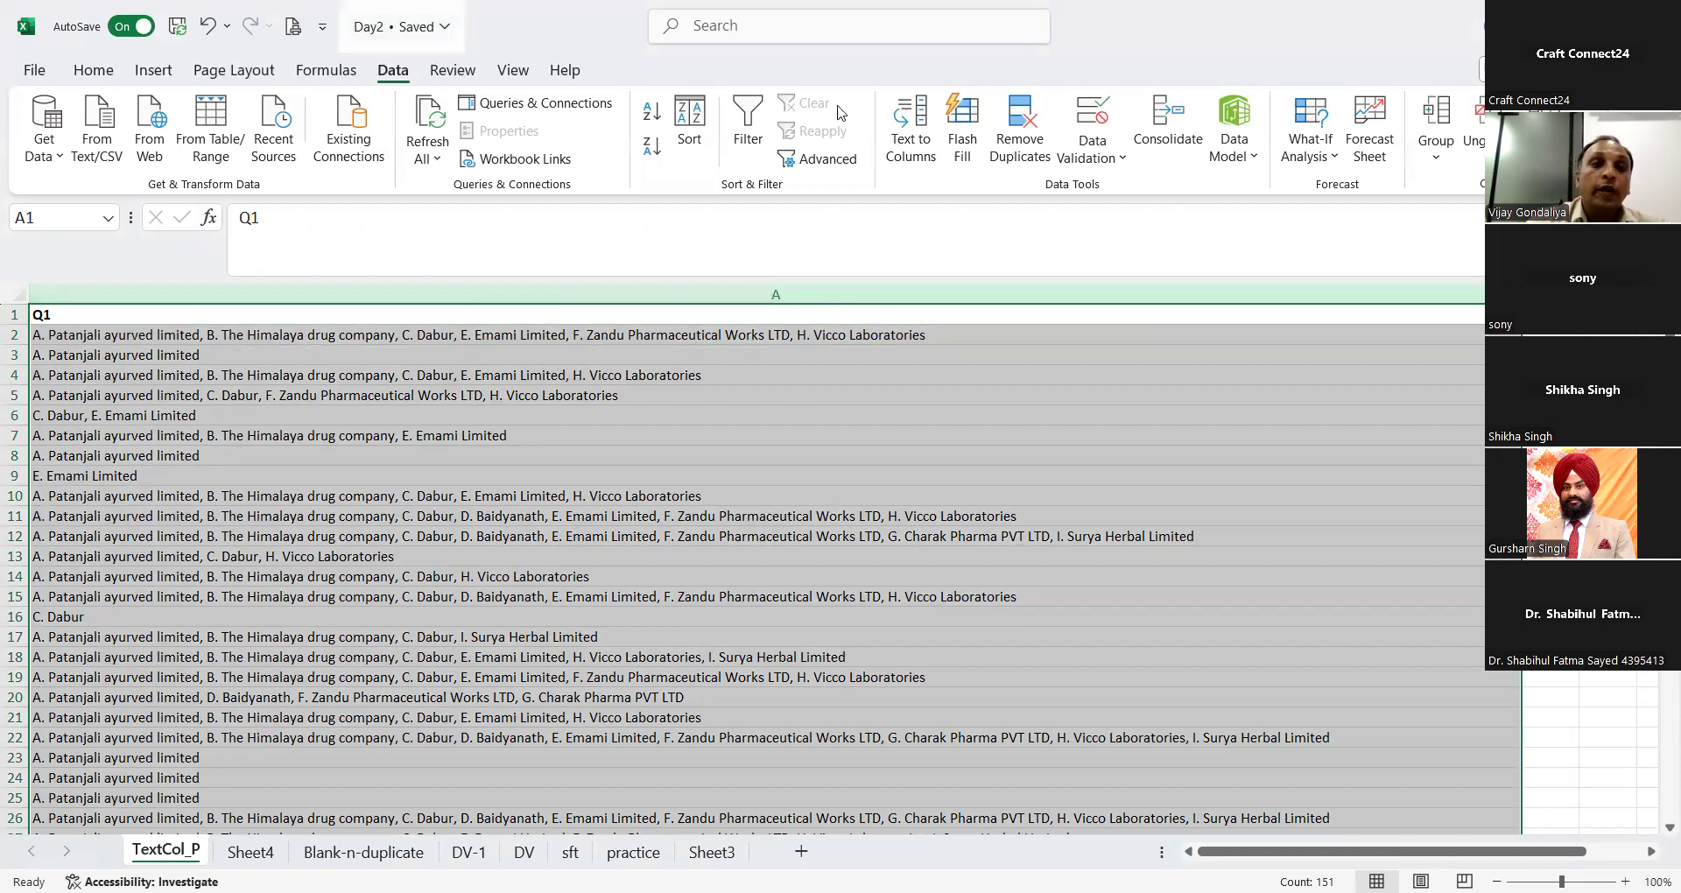
left_click(903, 127)
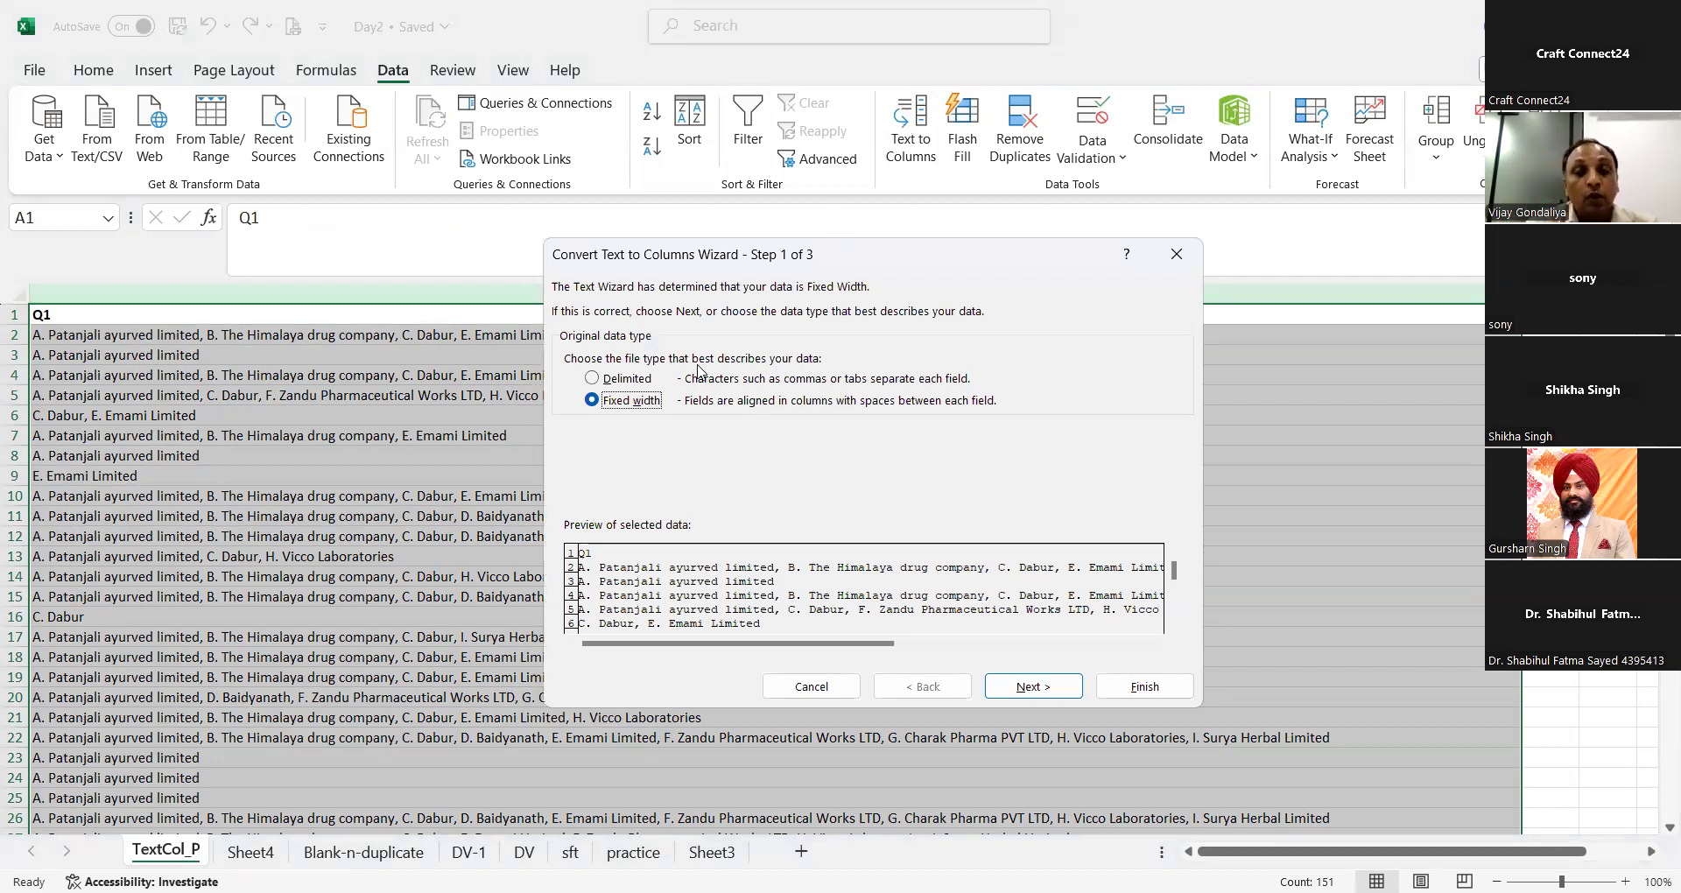
left_click(631, 379)
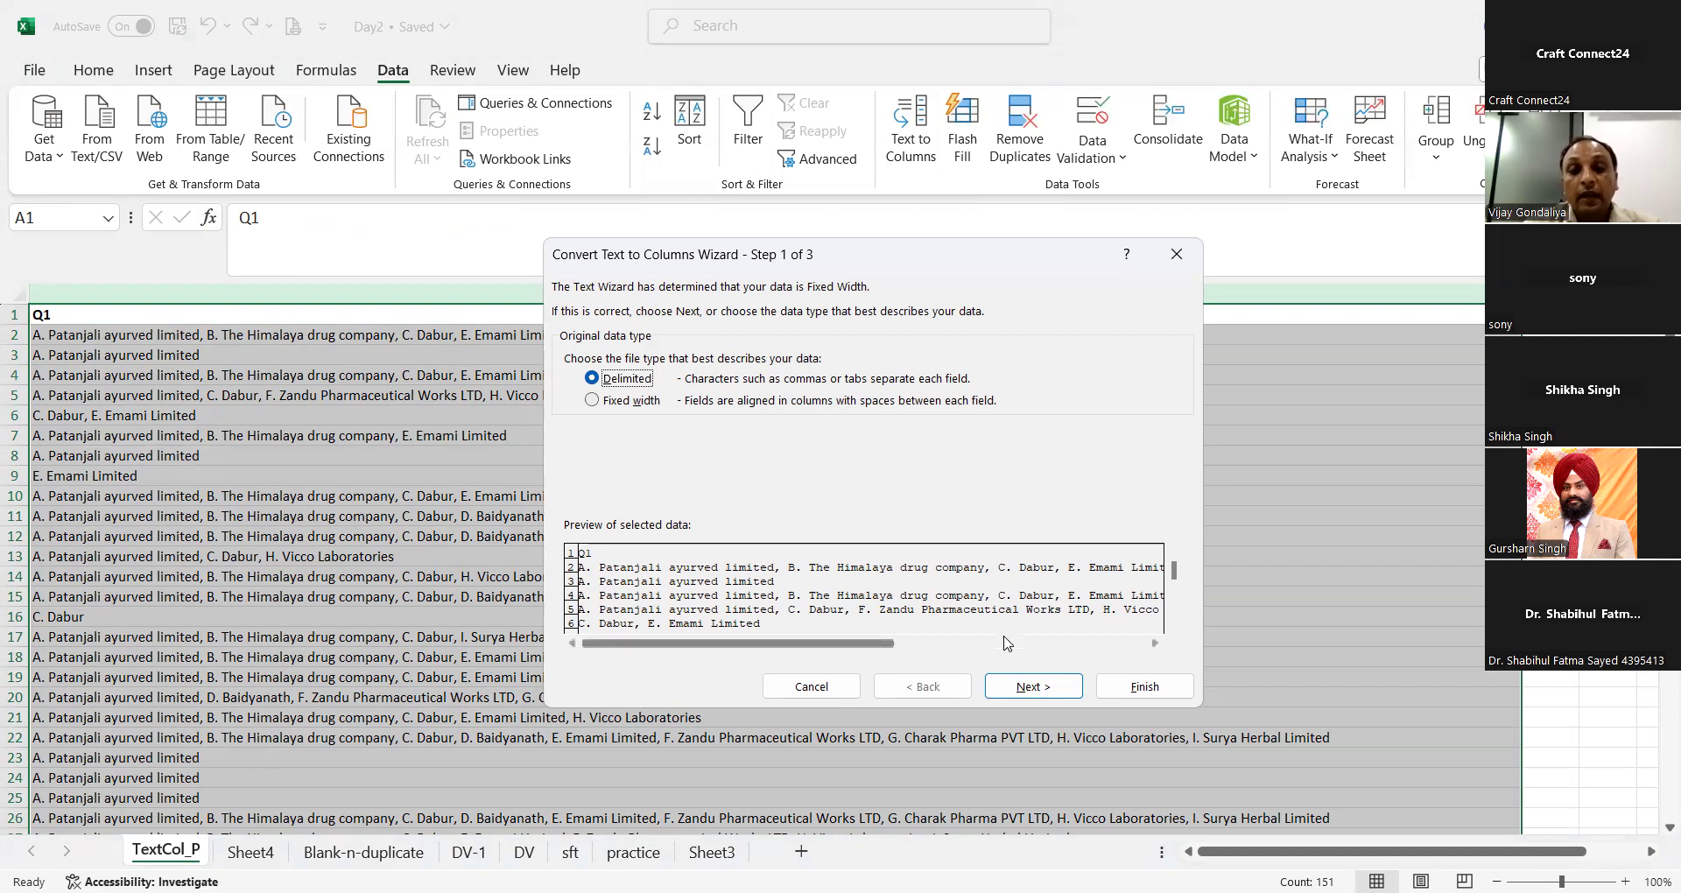
left_click(1036, 687)
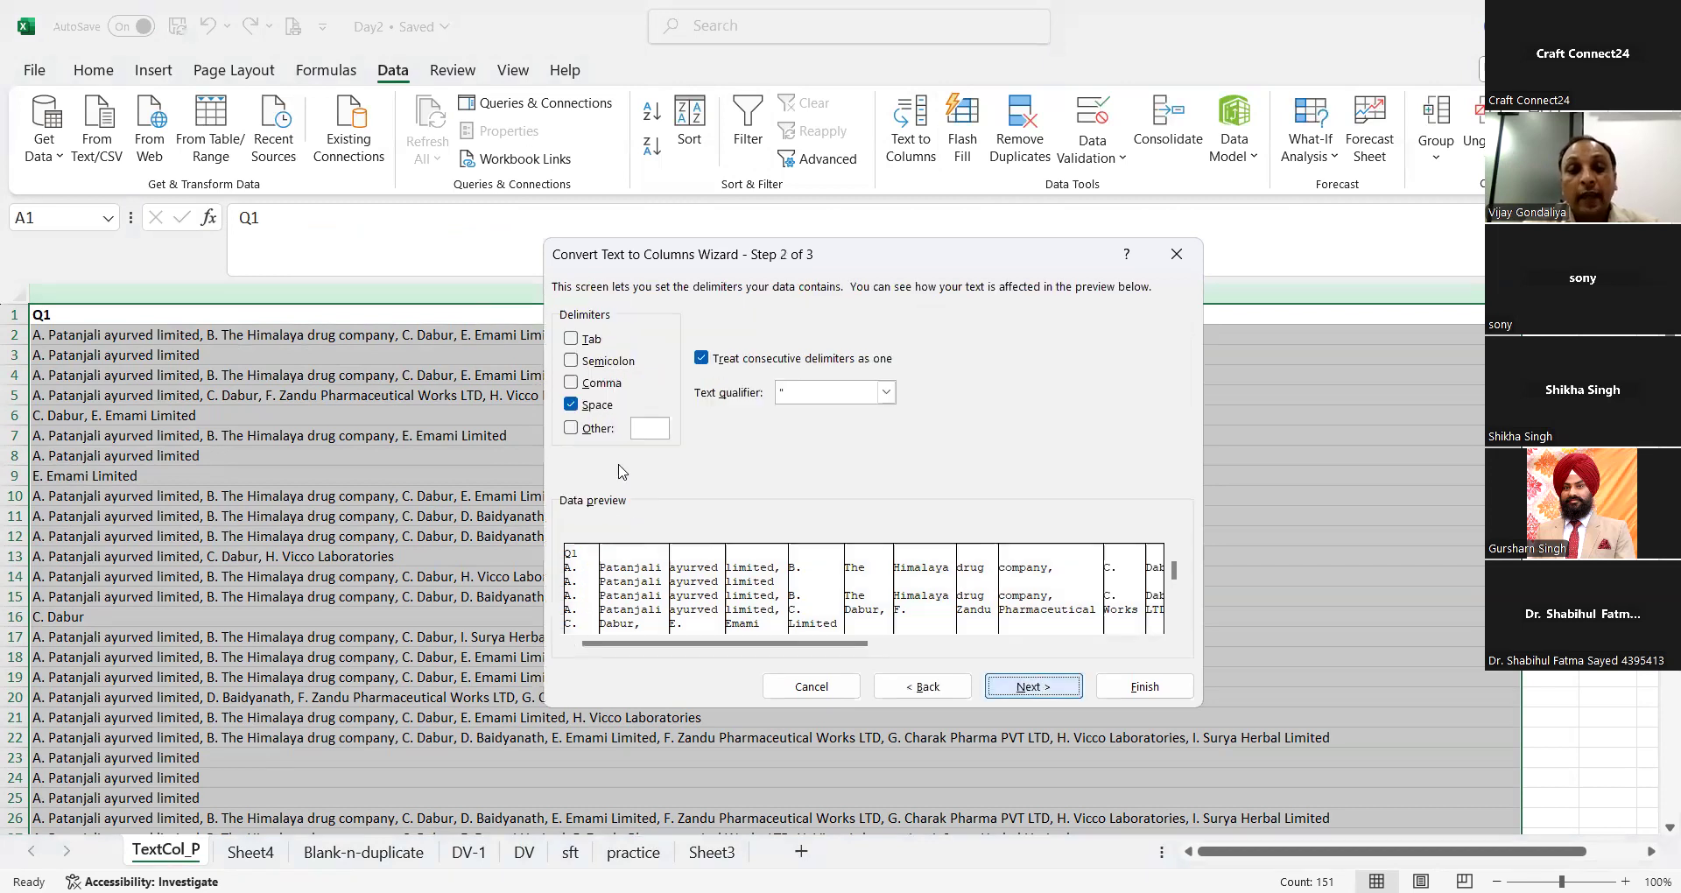
Step: Split the Q1 answers using Comma instead of Space as the delimiter, with General format and destination $A$1
left_click(590, 409)
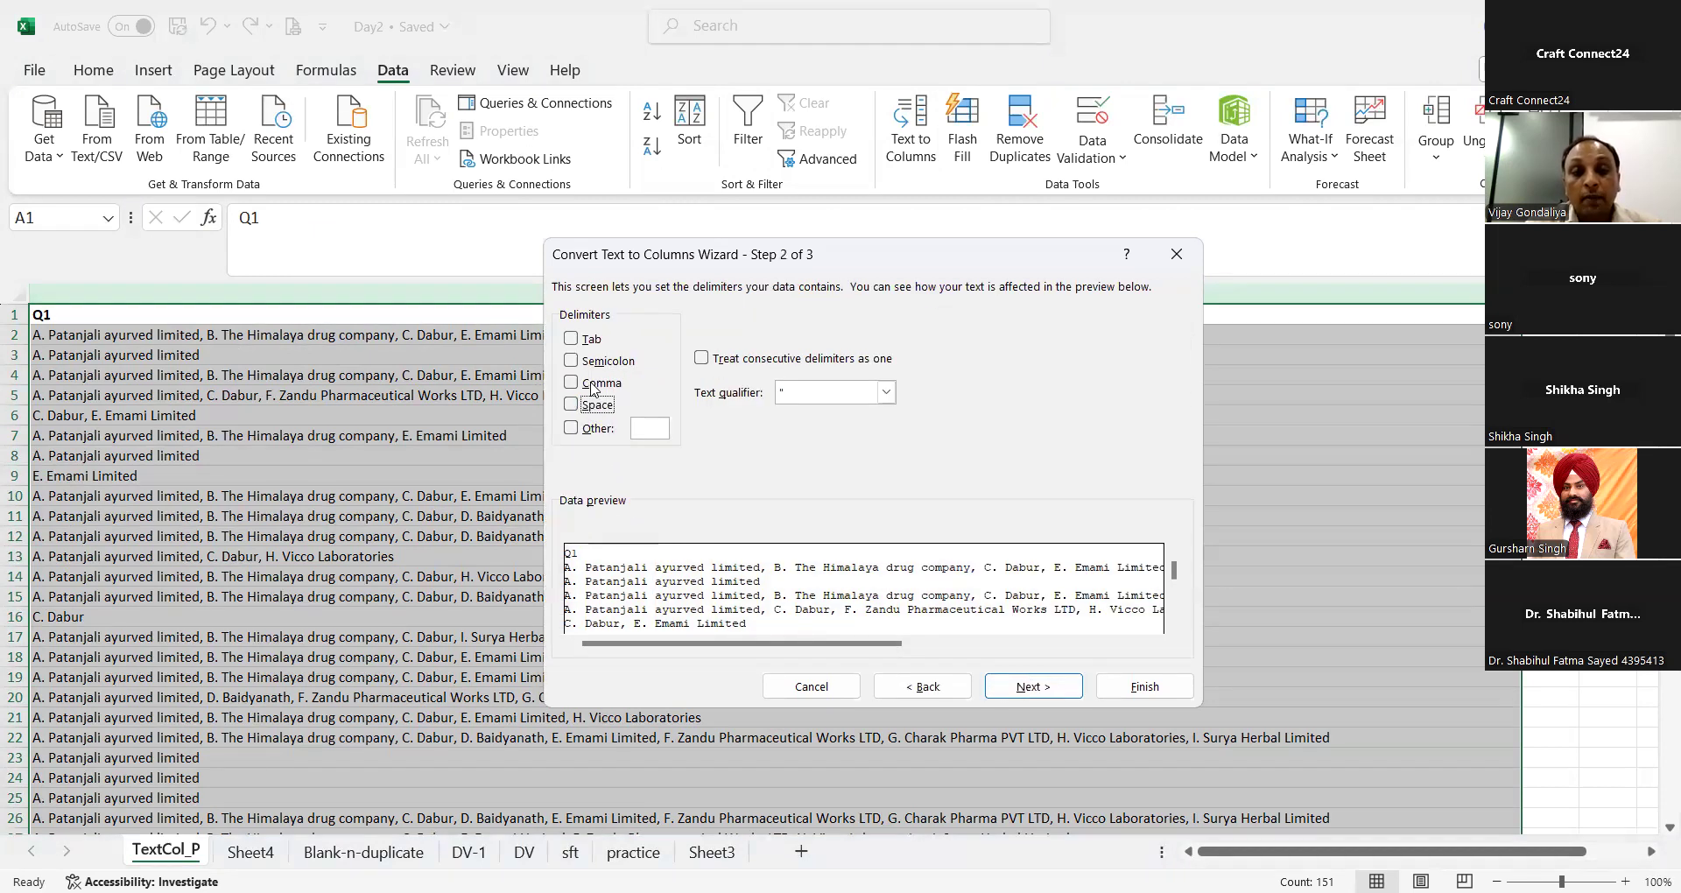
left_click(593, 389)
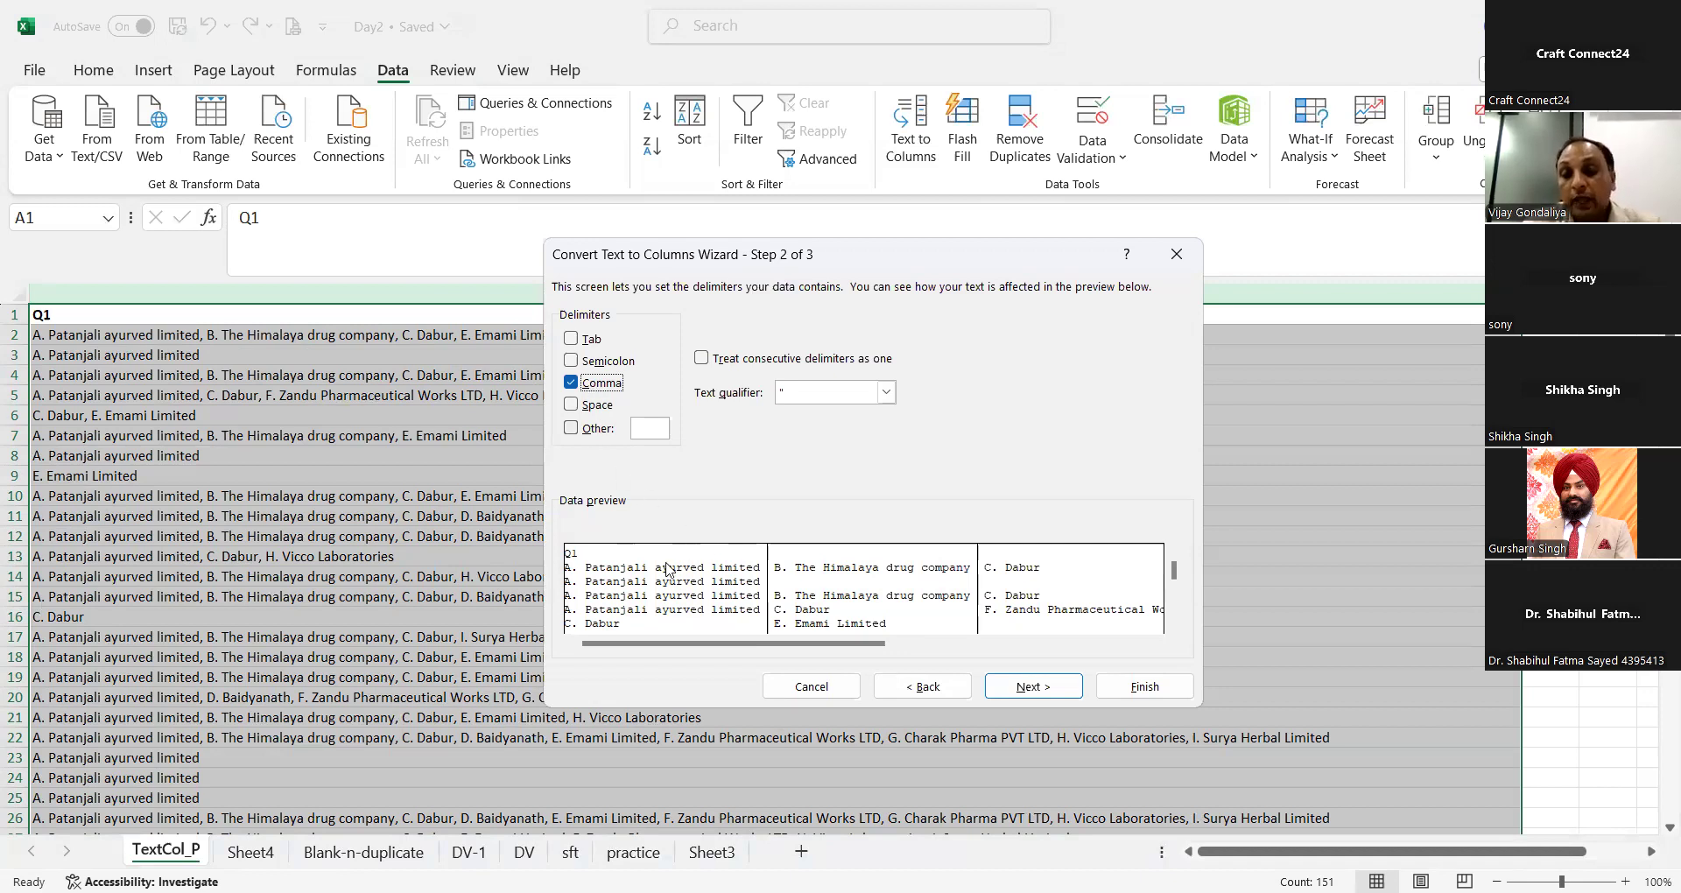
left_click_drag(839, 651, 980, 650)
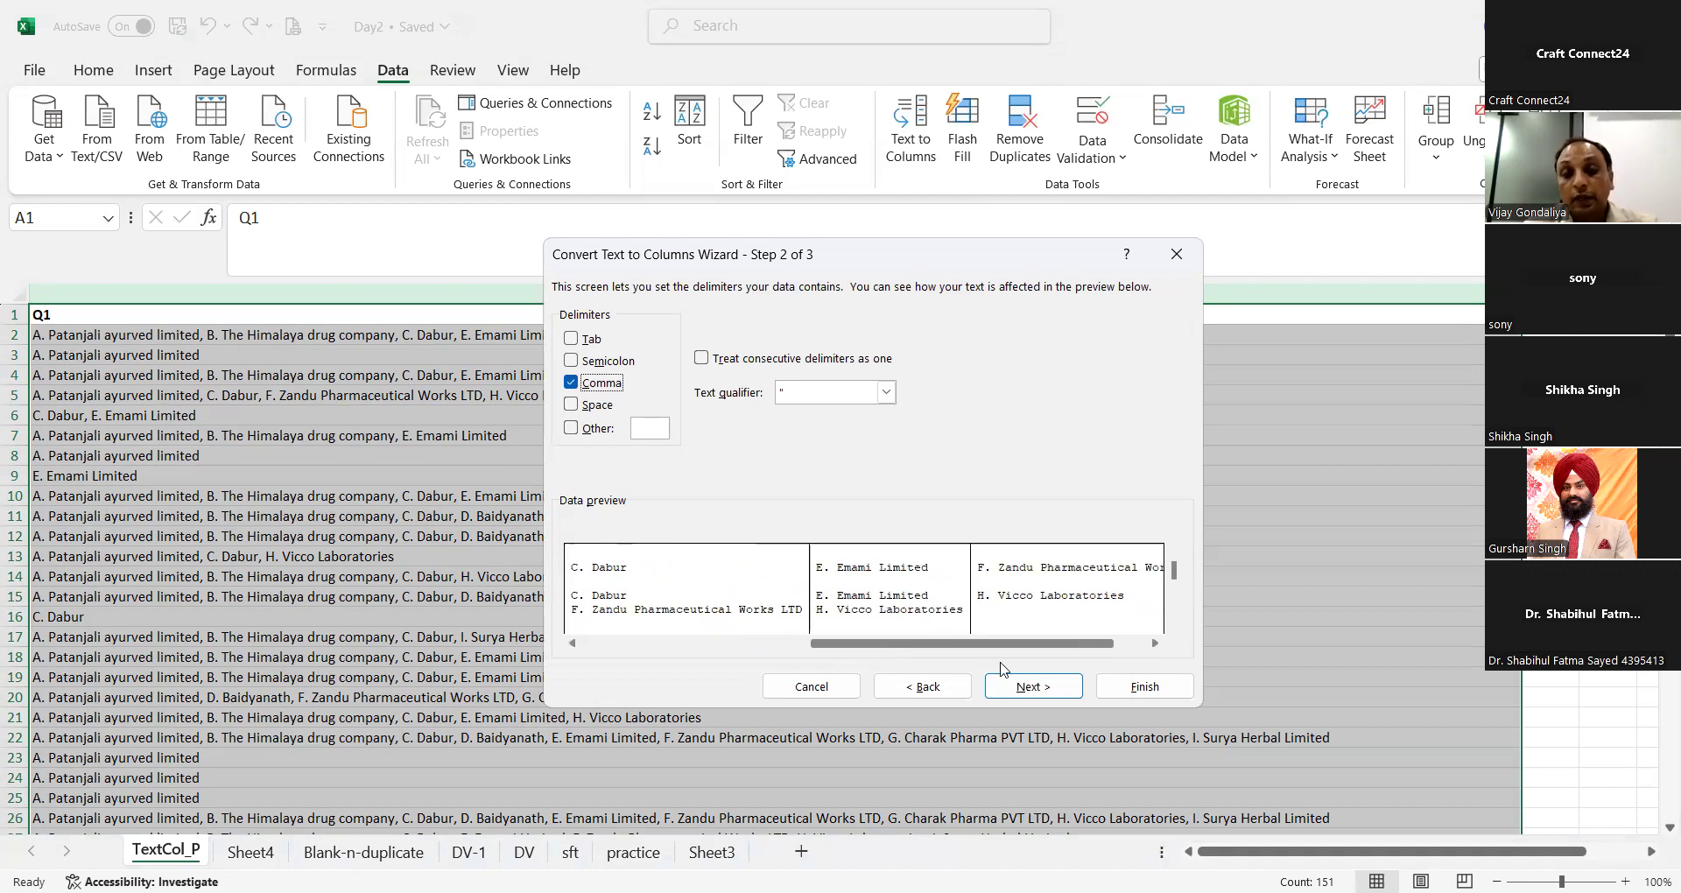
left_click(1020, 686)
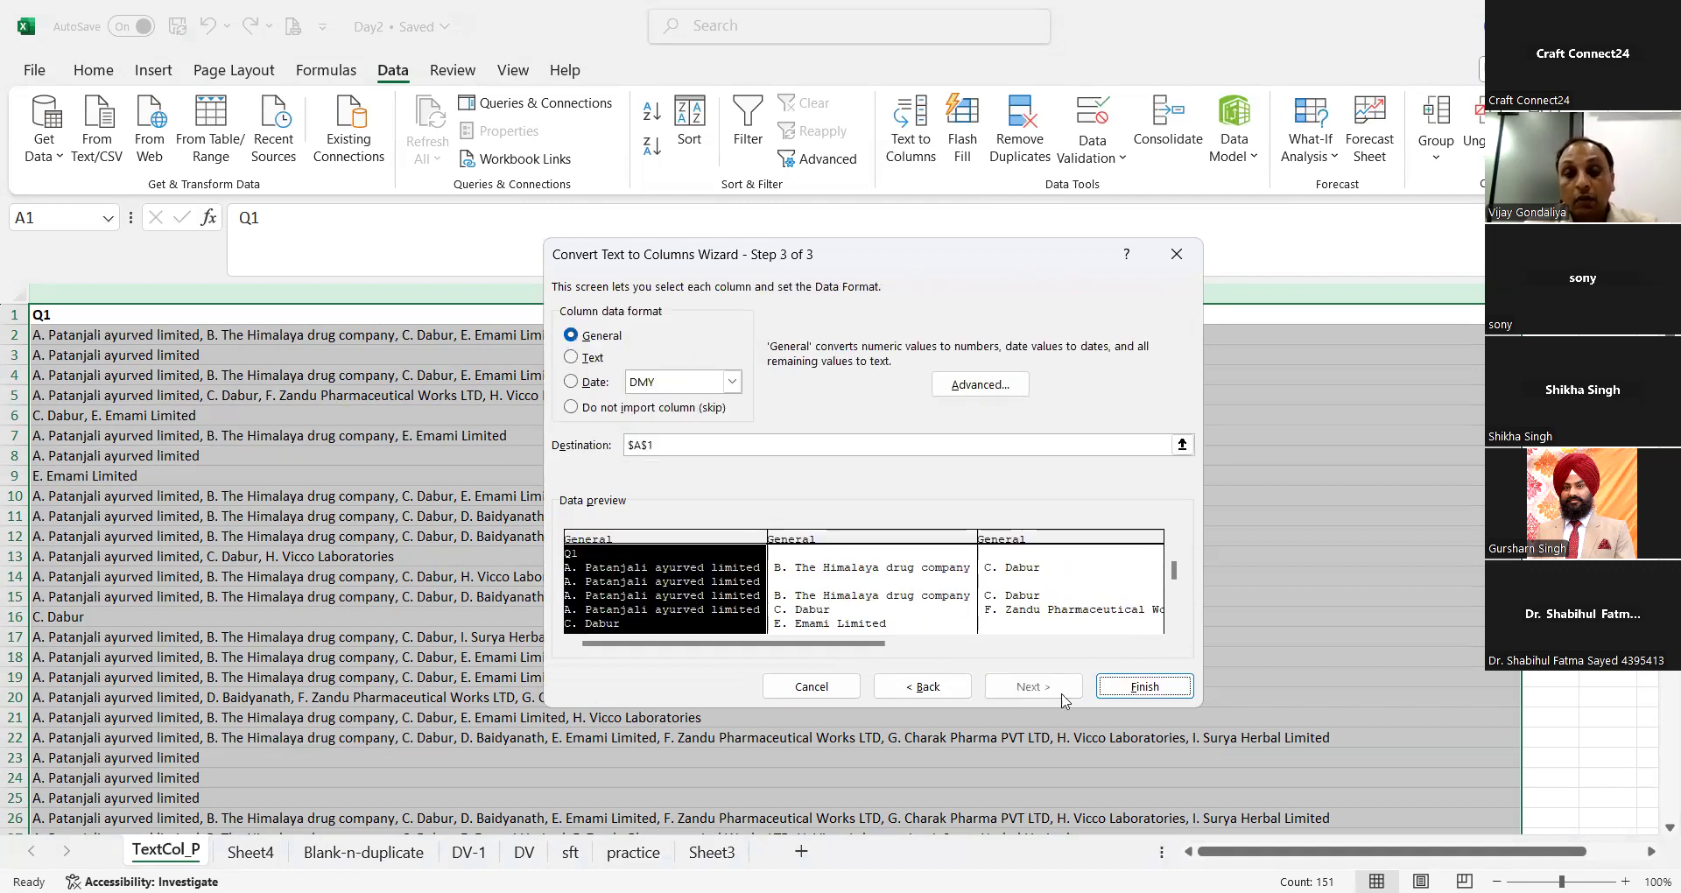
left_click(959, 693)
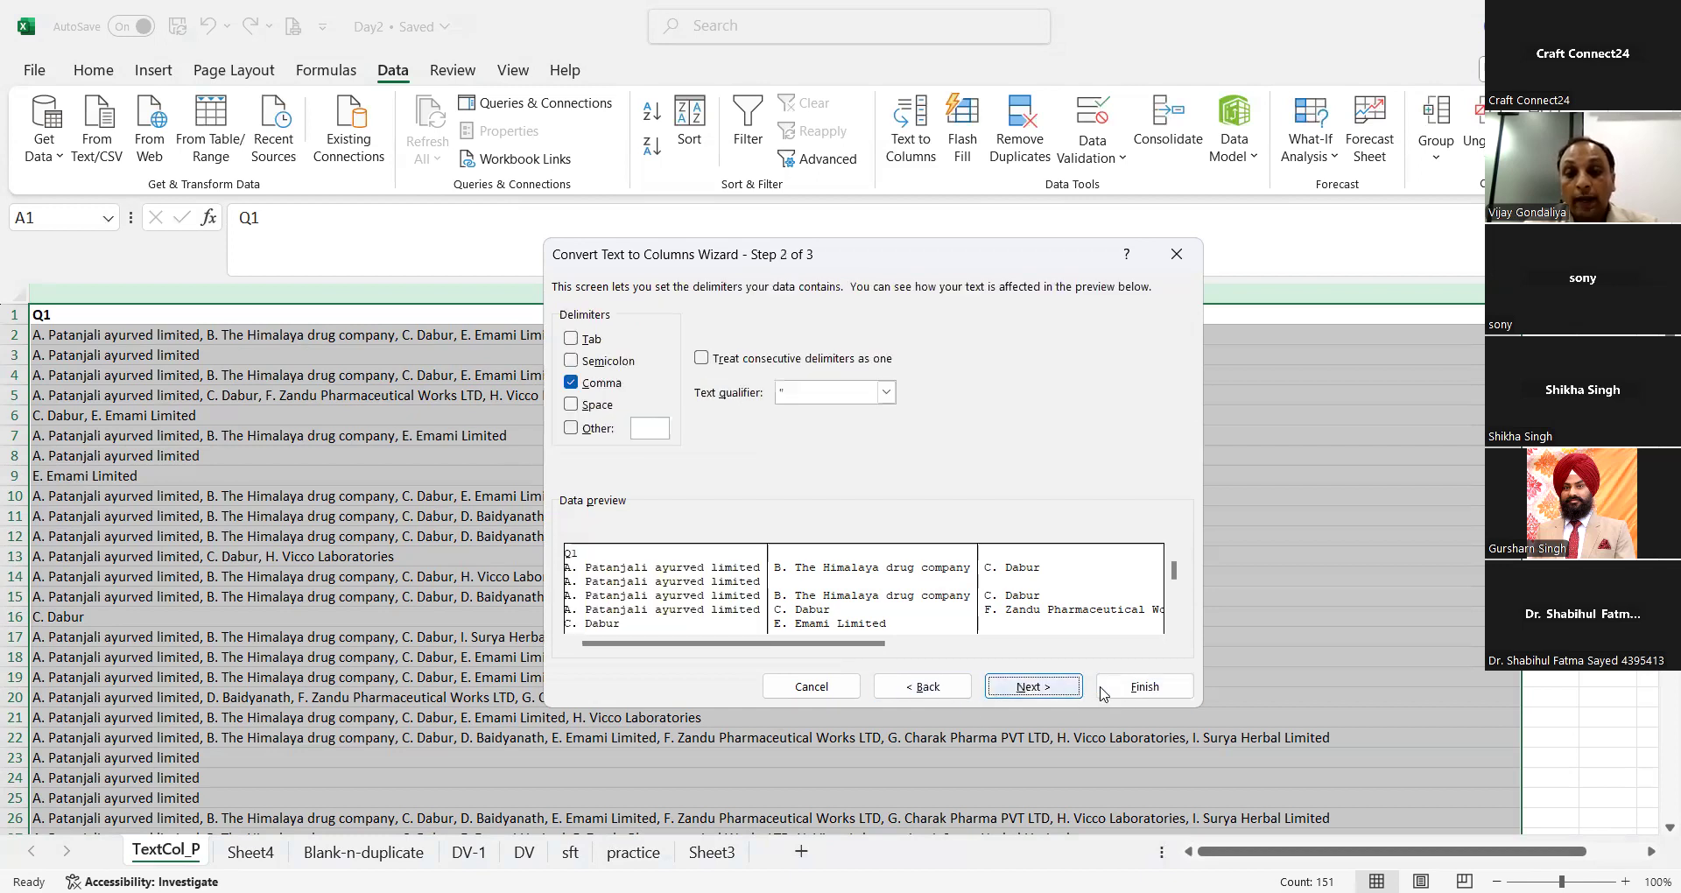
left_click(1043, 689)
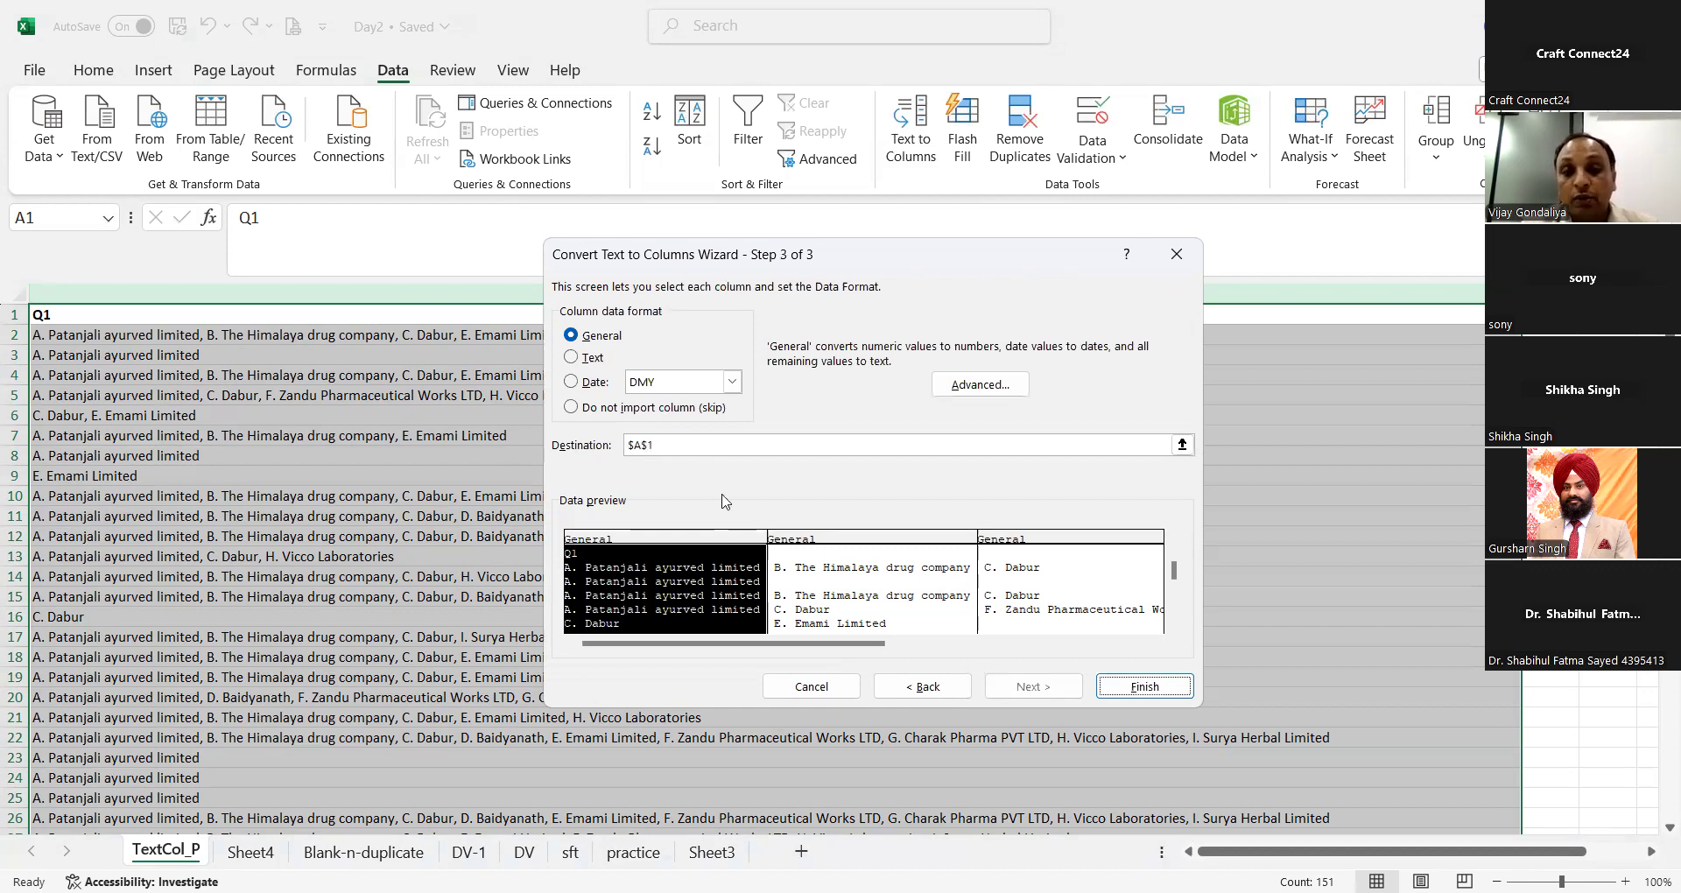
left_click(930, 687)
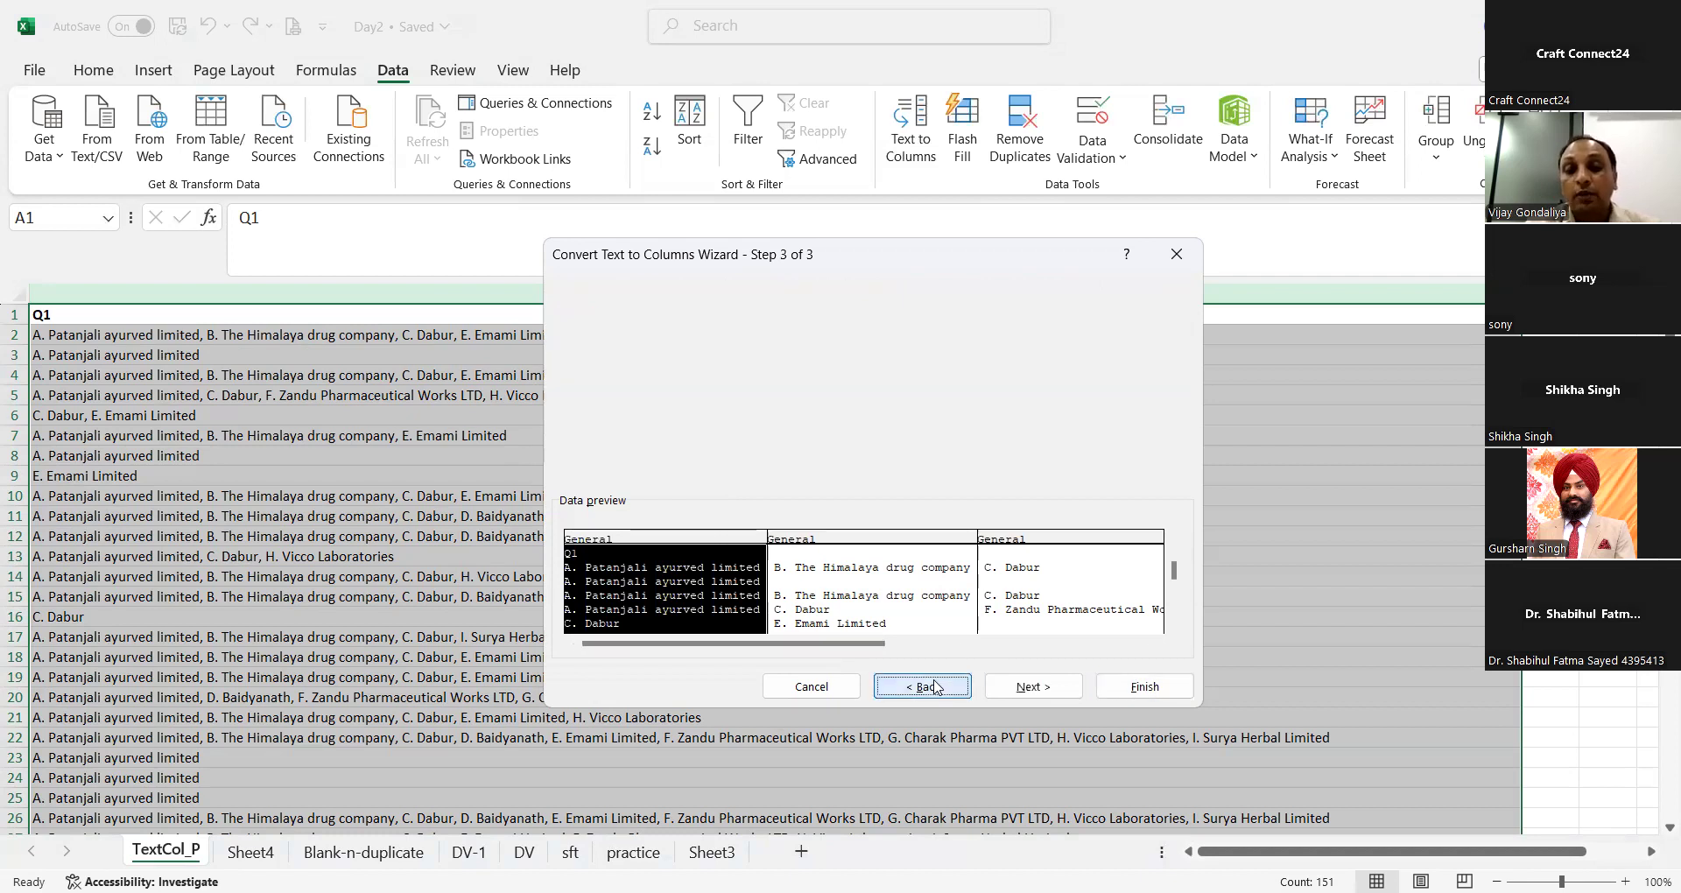
left_click(1162, 692)
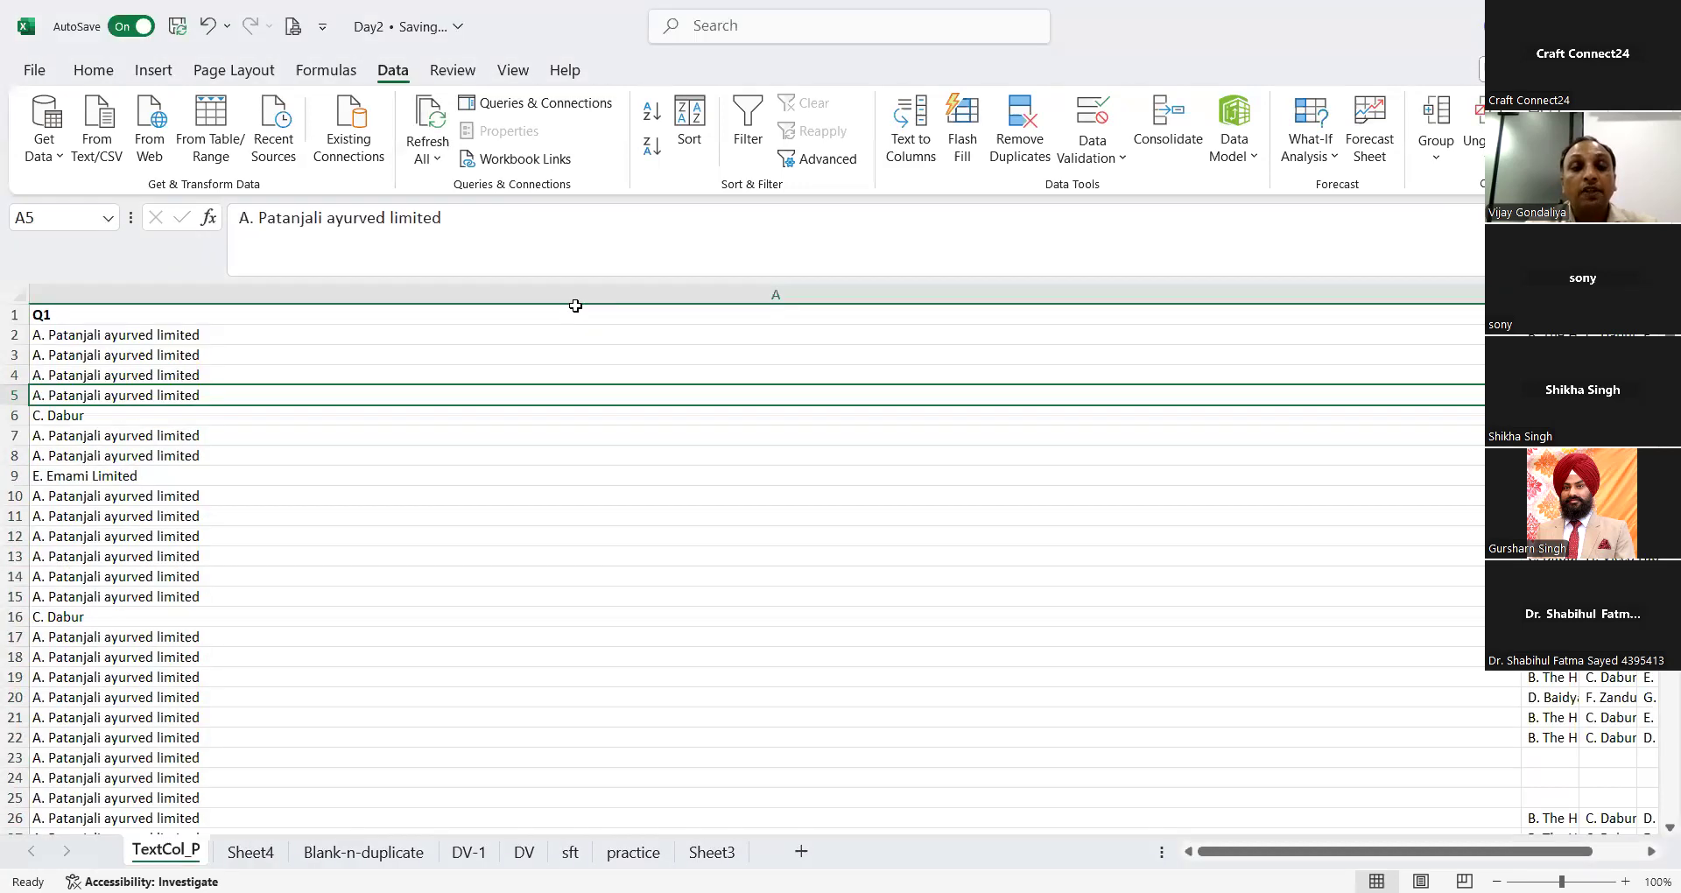
Step: Autofit columns A to D of the TextCol_P sheet to the split company names
left_click(571, 294)
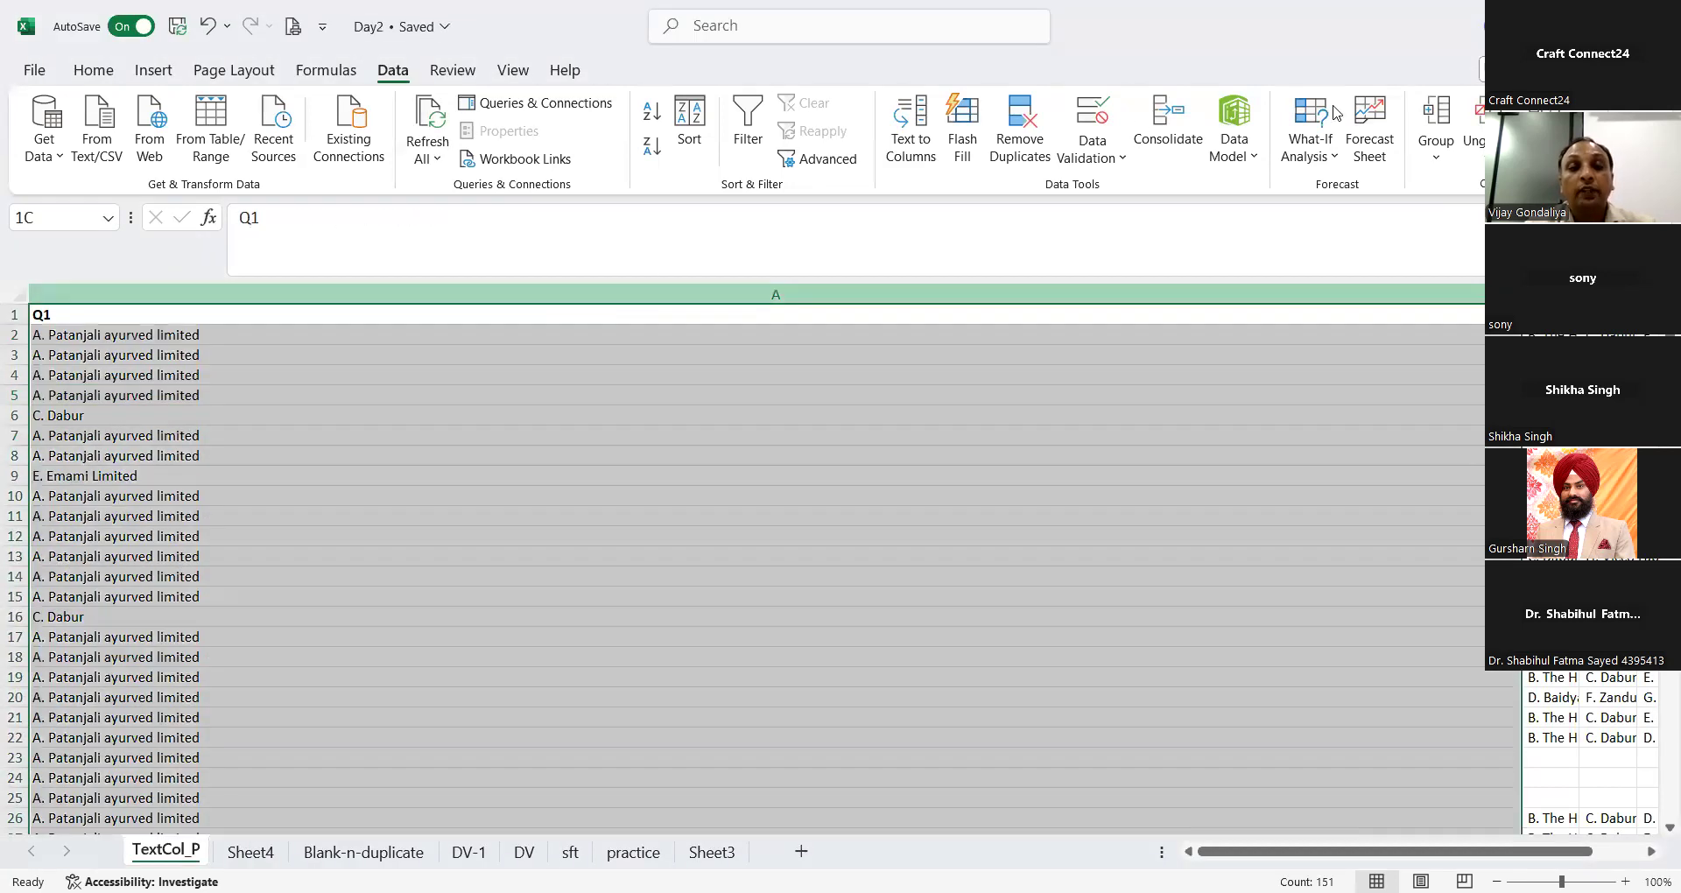
left_click(92, 72)
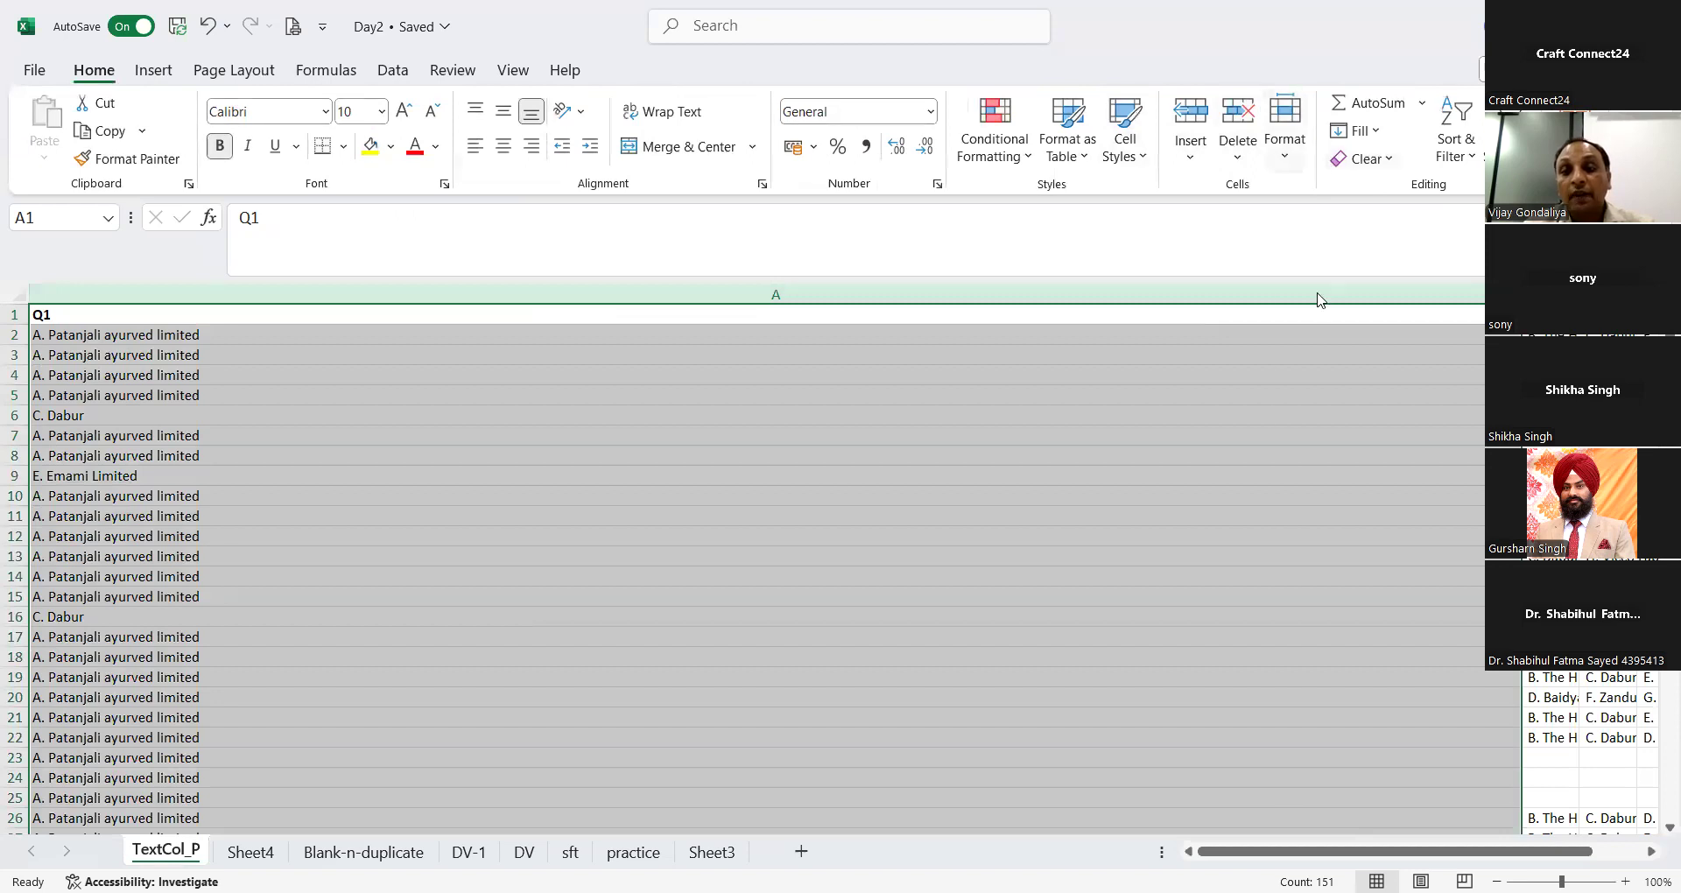
left_click(1284, 131)
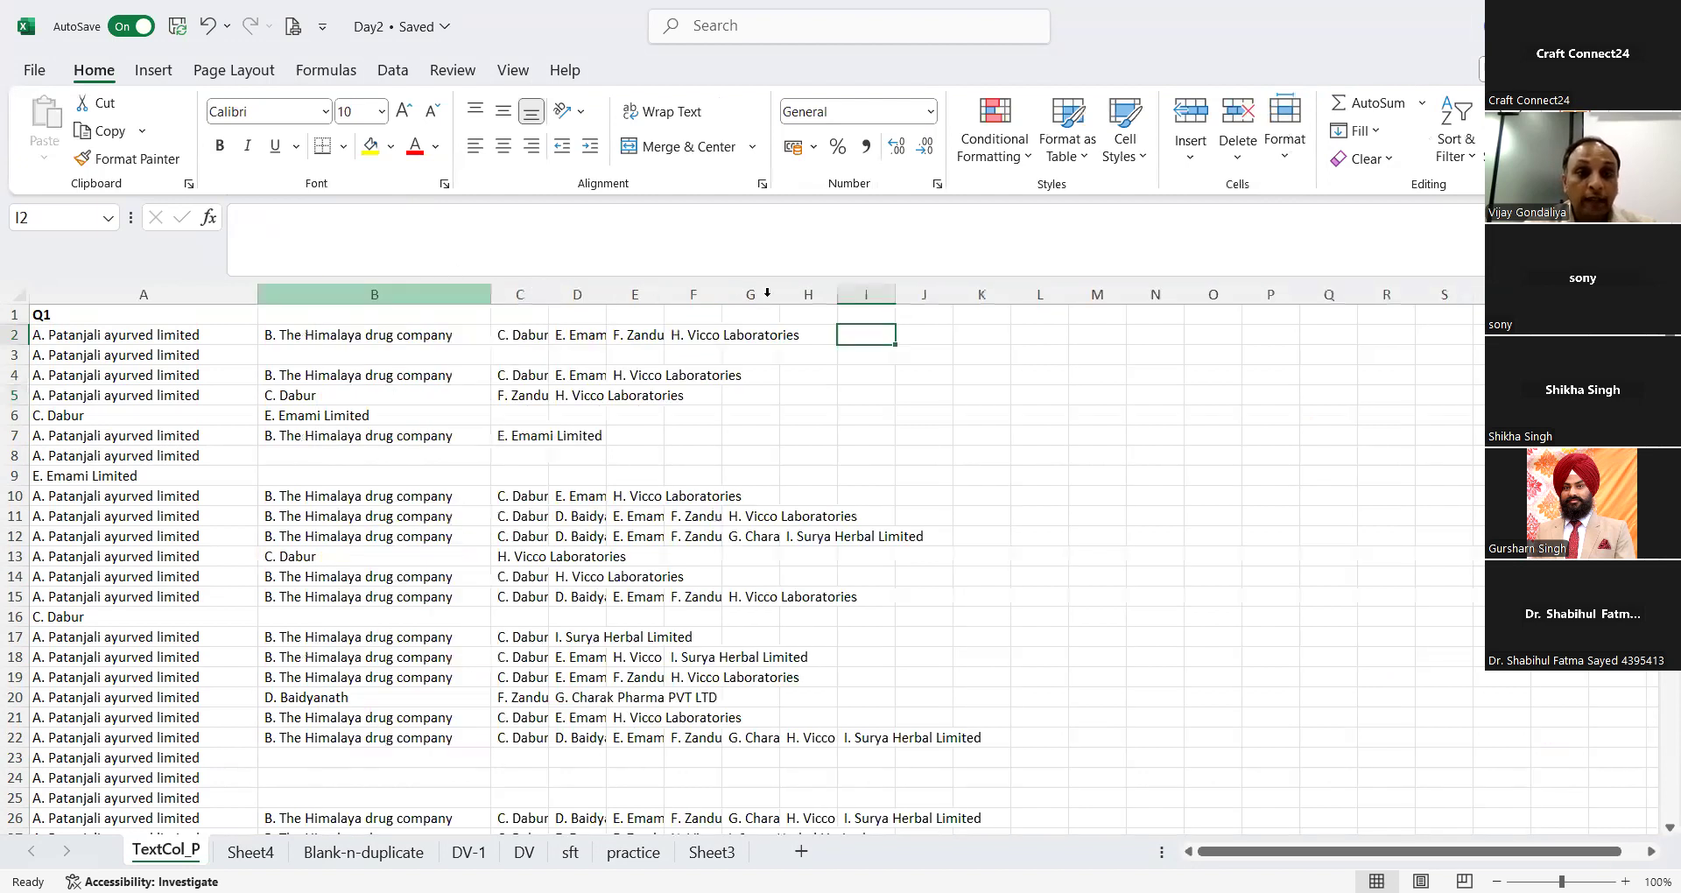
double_click(784, 289)
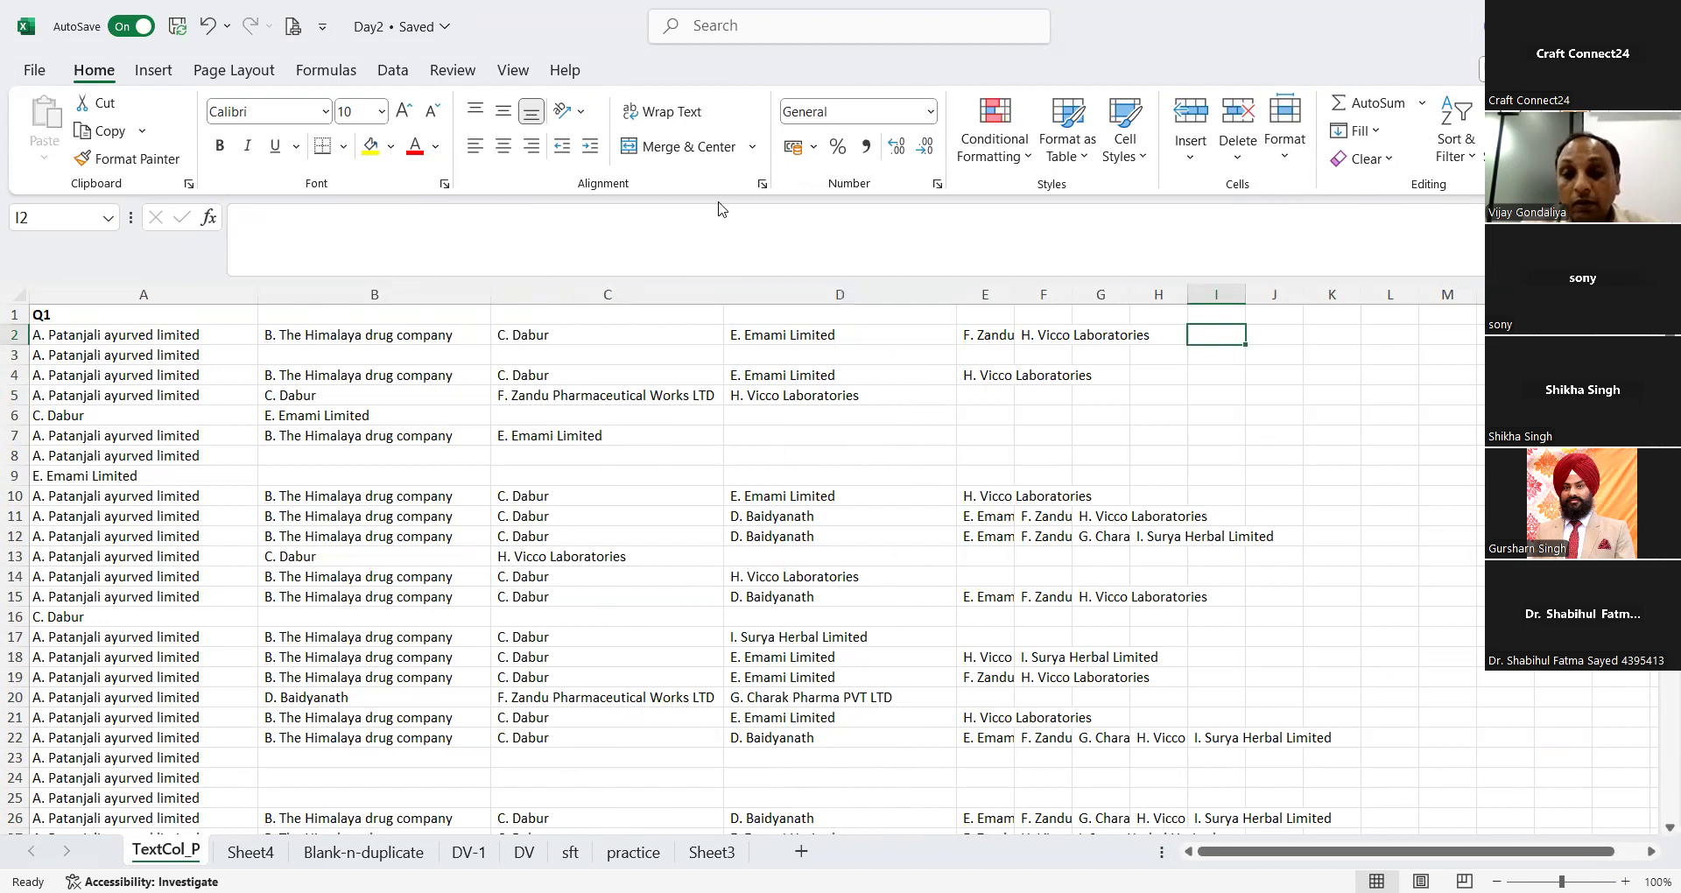
Step: Undo the column width changes and the comma split of the Q1 answers
key("ctrl+z")
key("ctrl+z")
key("ctrl+z")
key("ctrl+z")
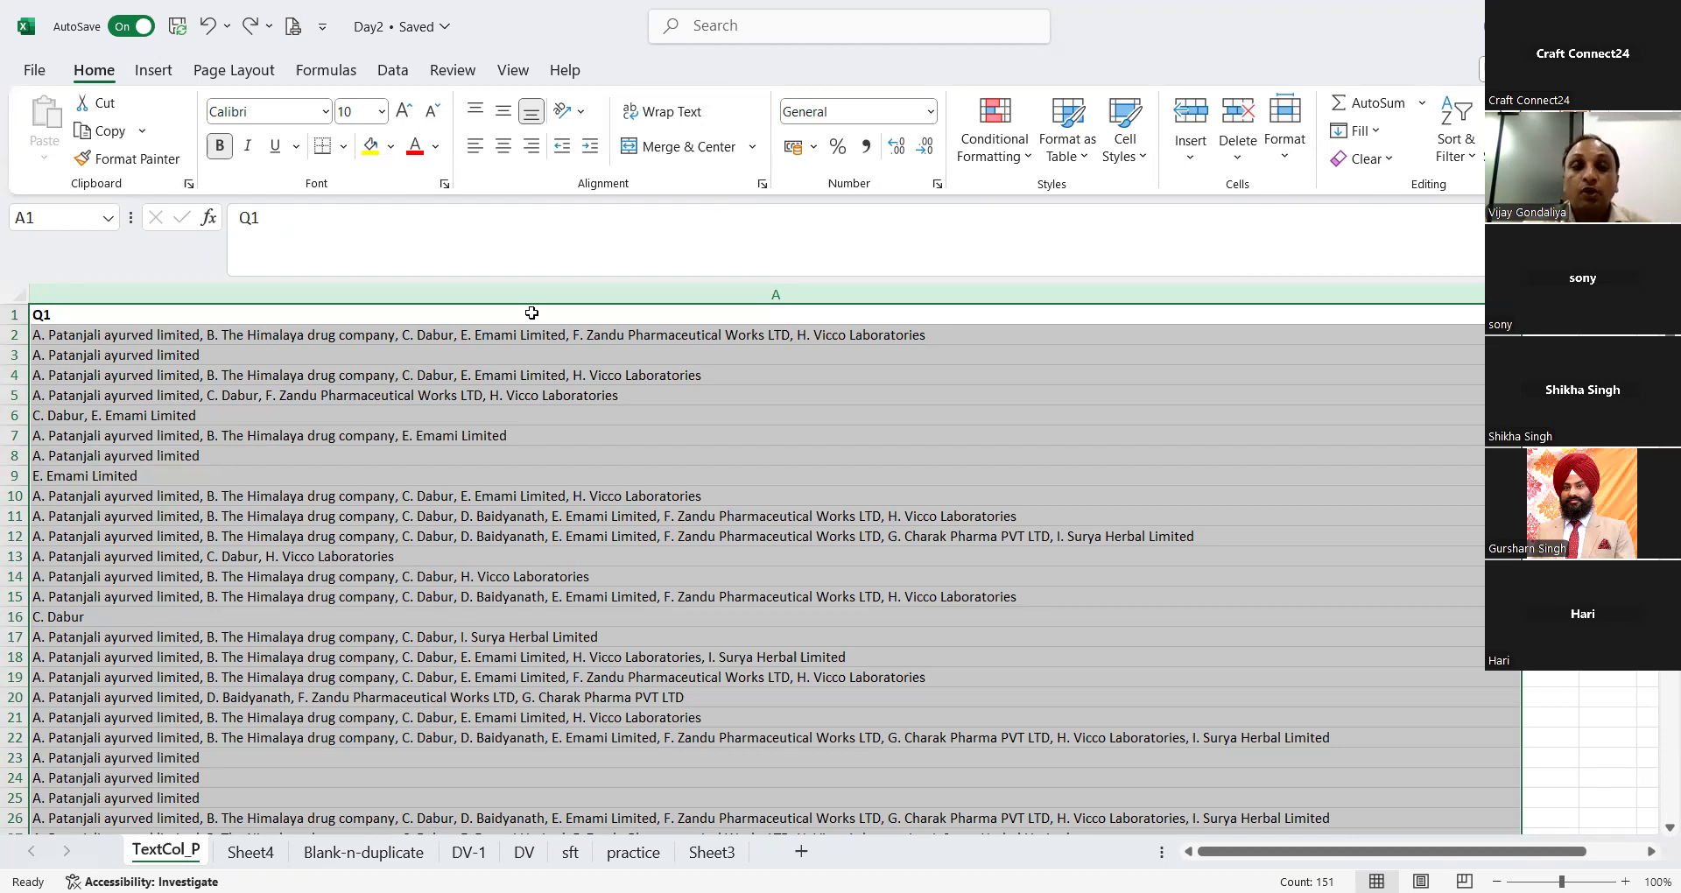
Step: Split the Q1 answers in column A into separate columns with Text to Columns, as delimited data using Comma
left_click(507, 282)
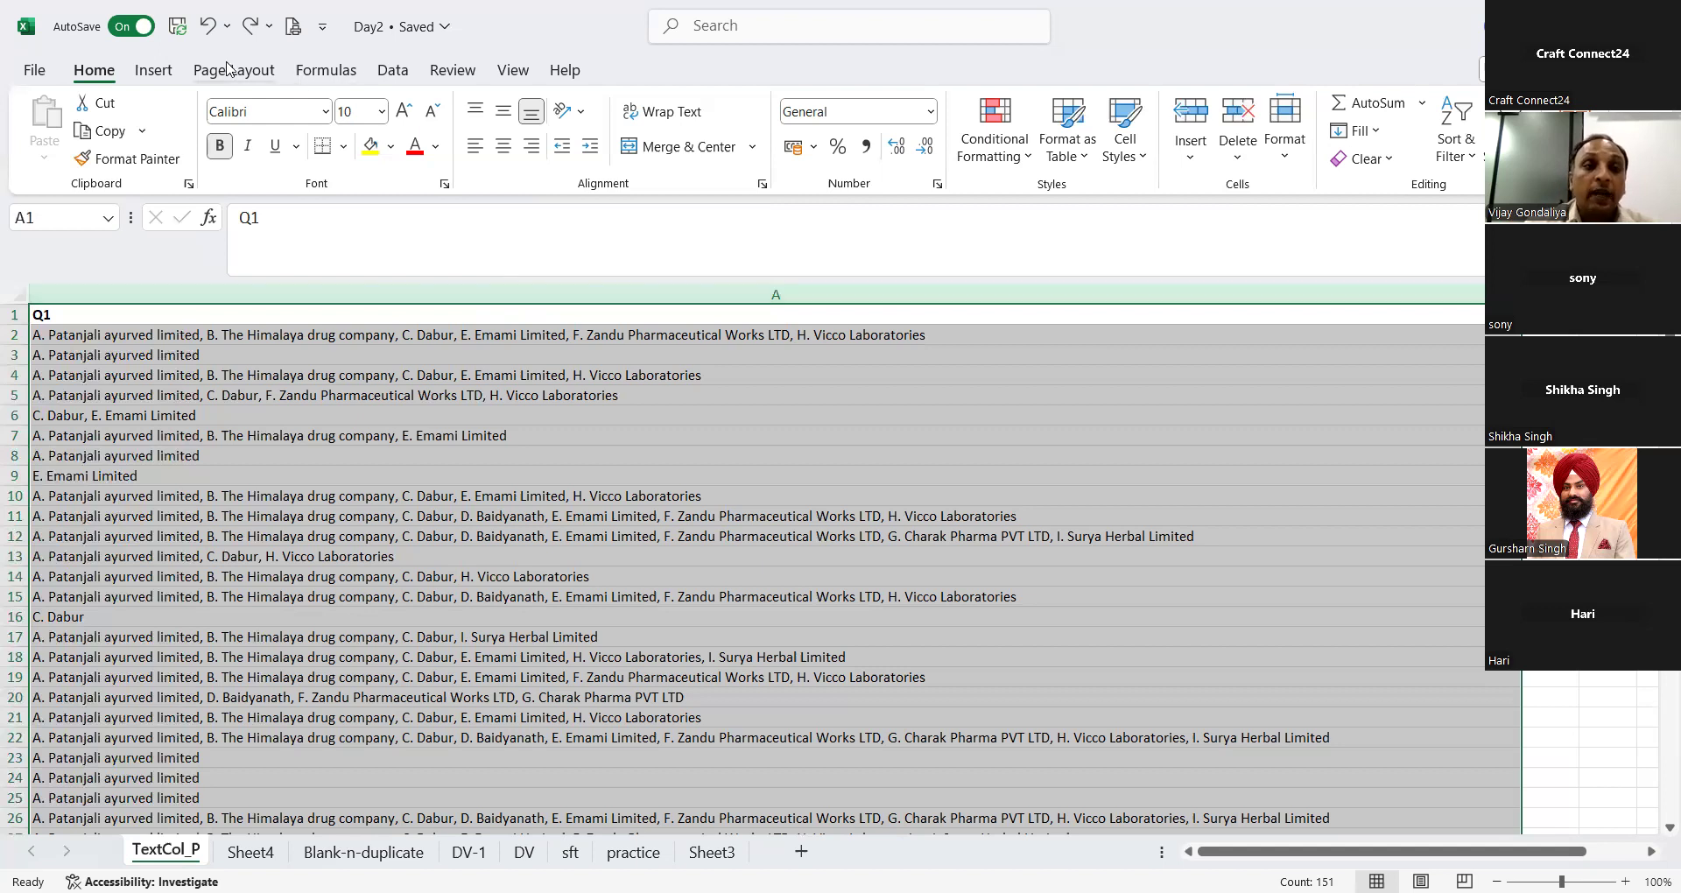
left_click(392, 70)
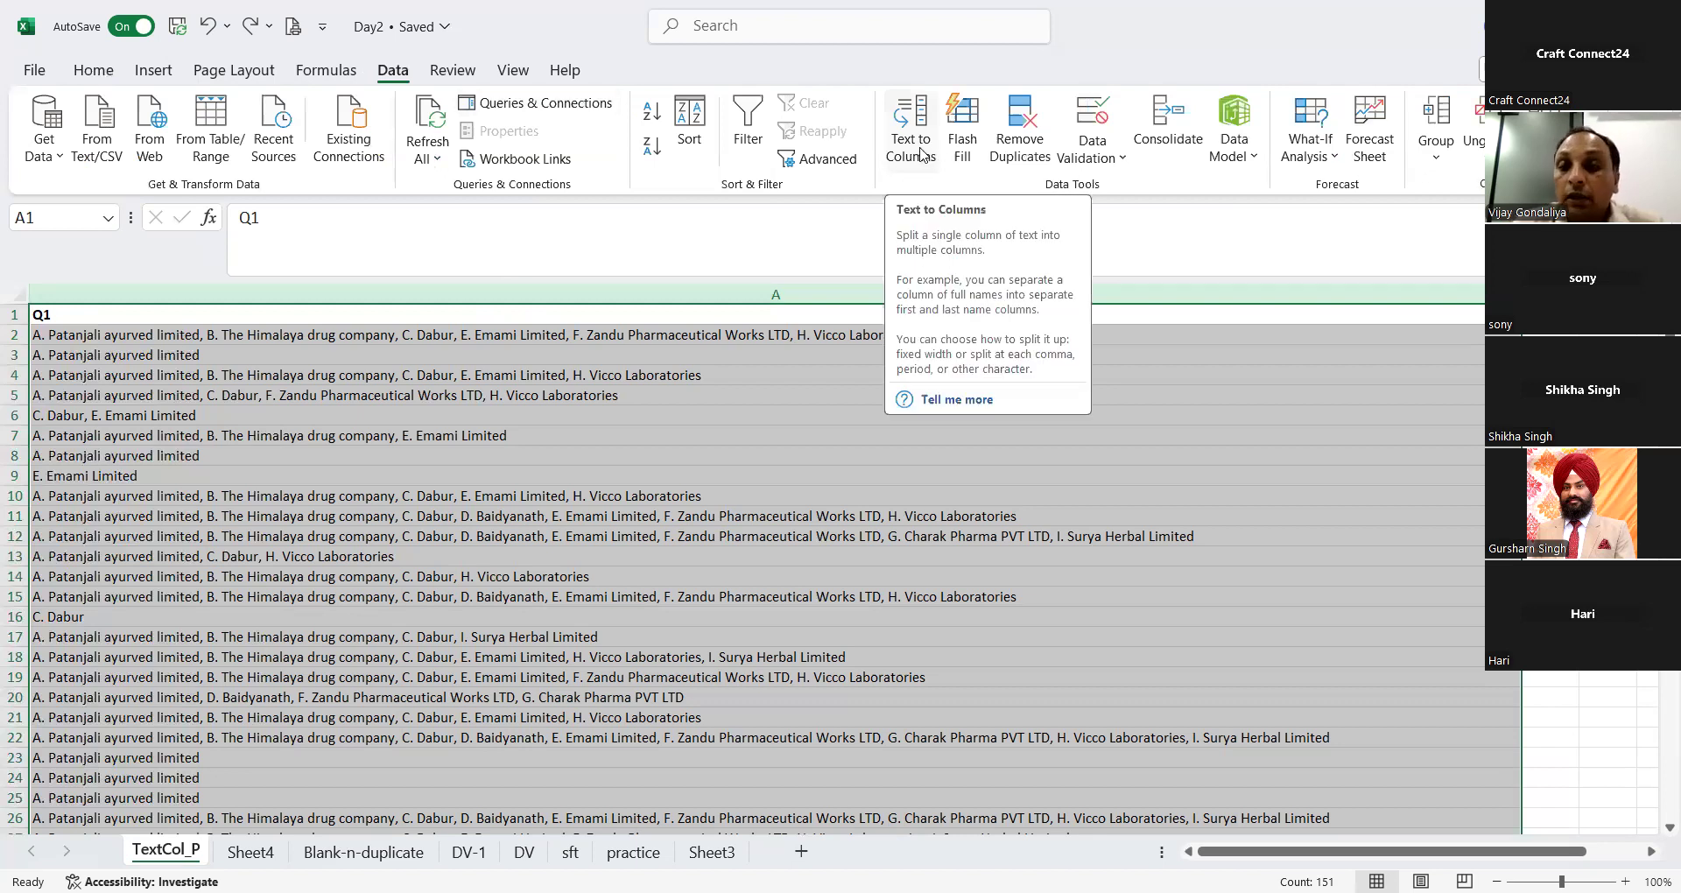
left_click(920, 153)
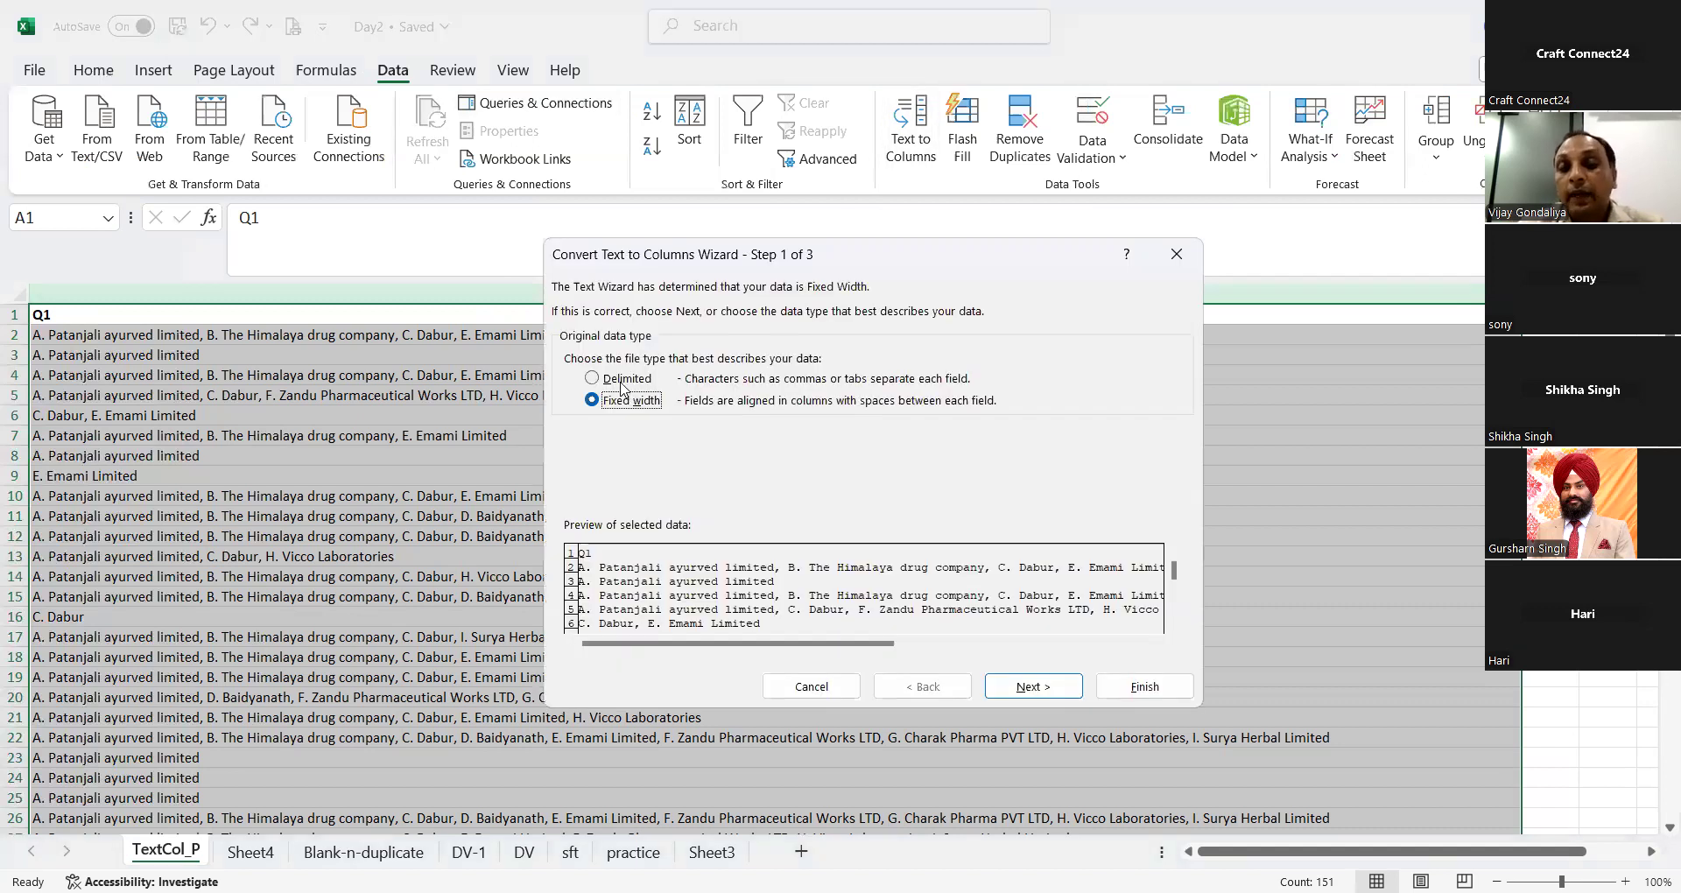
left_click(622, 387)
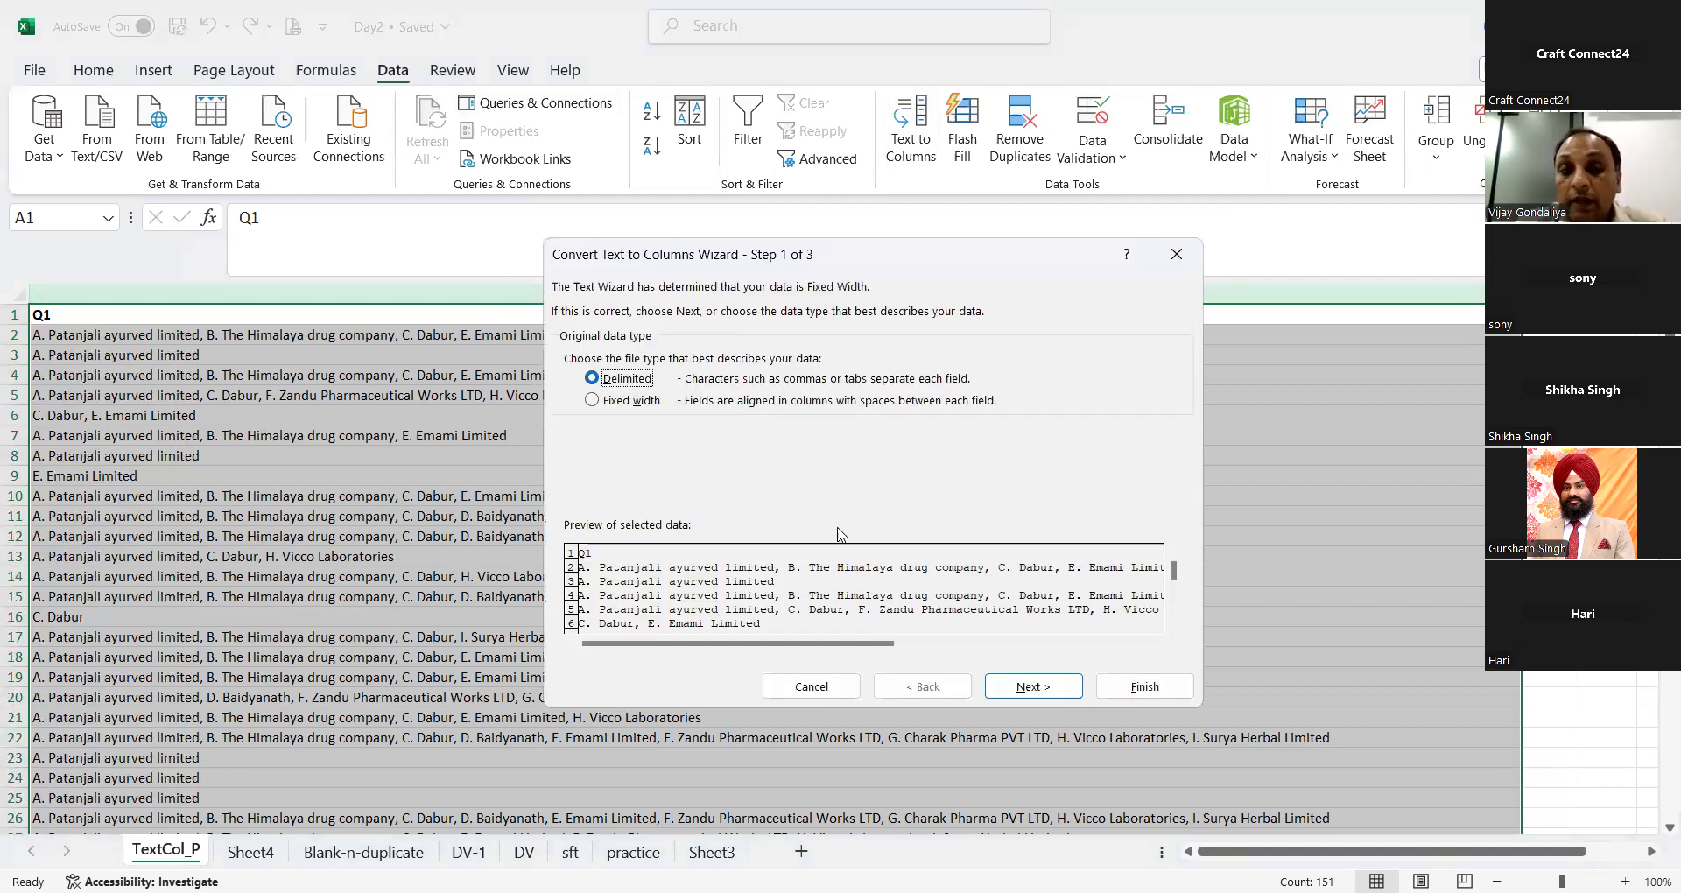
left_click(1039, 690)
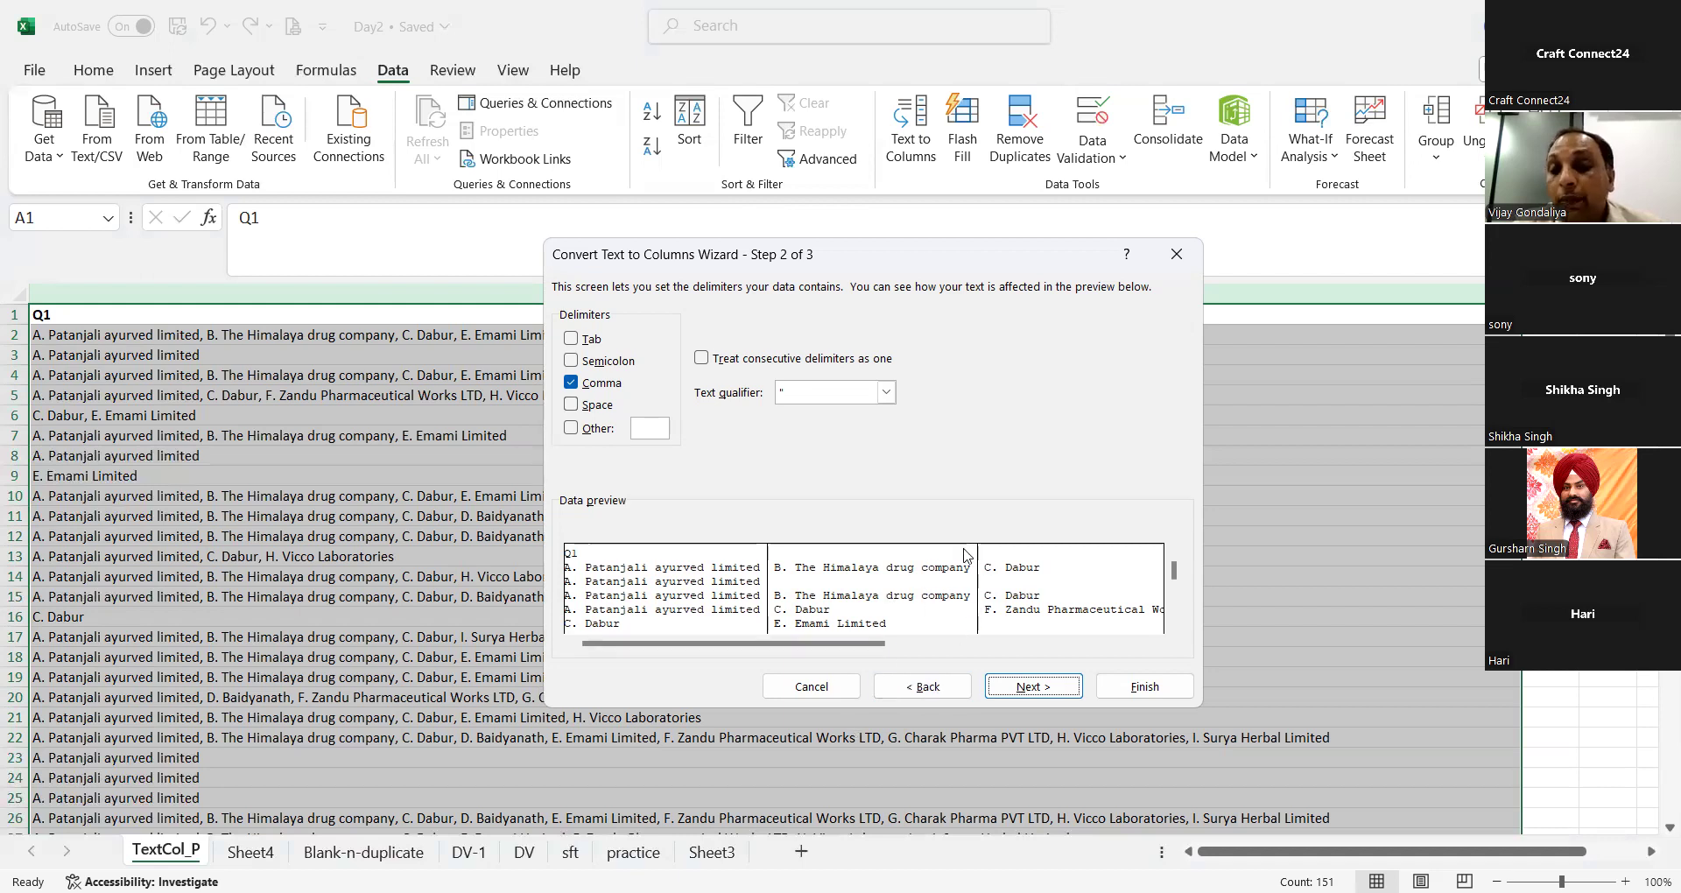
left_click(1155, 686)
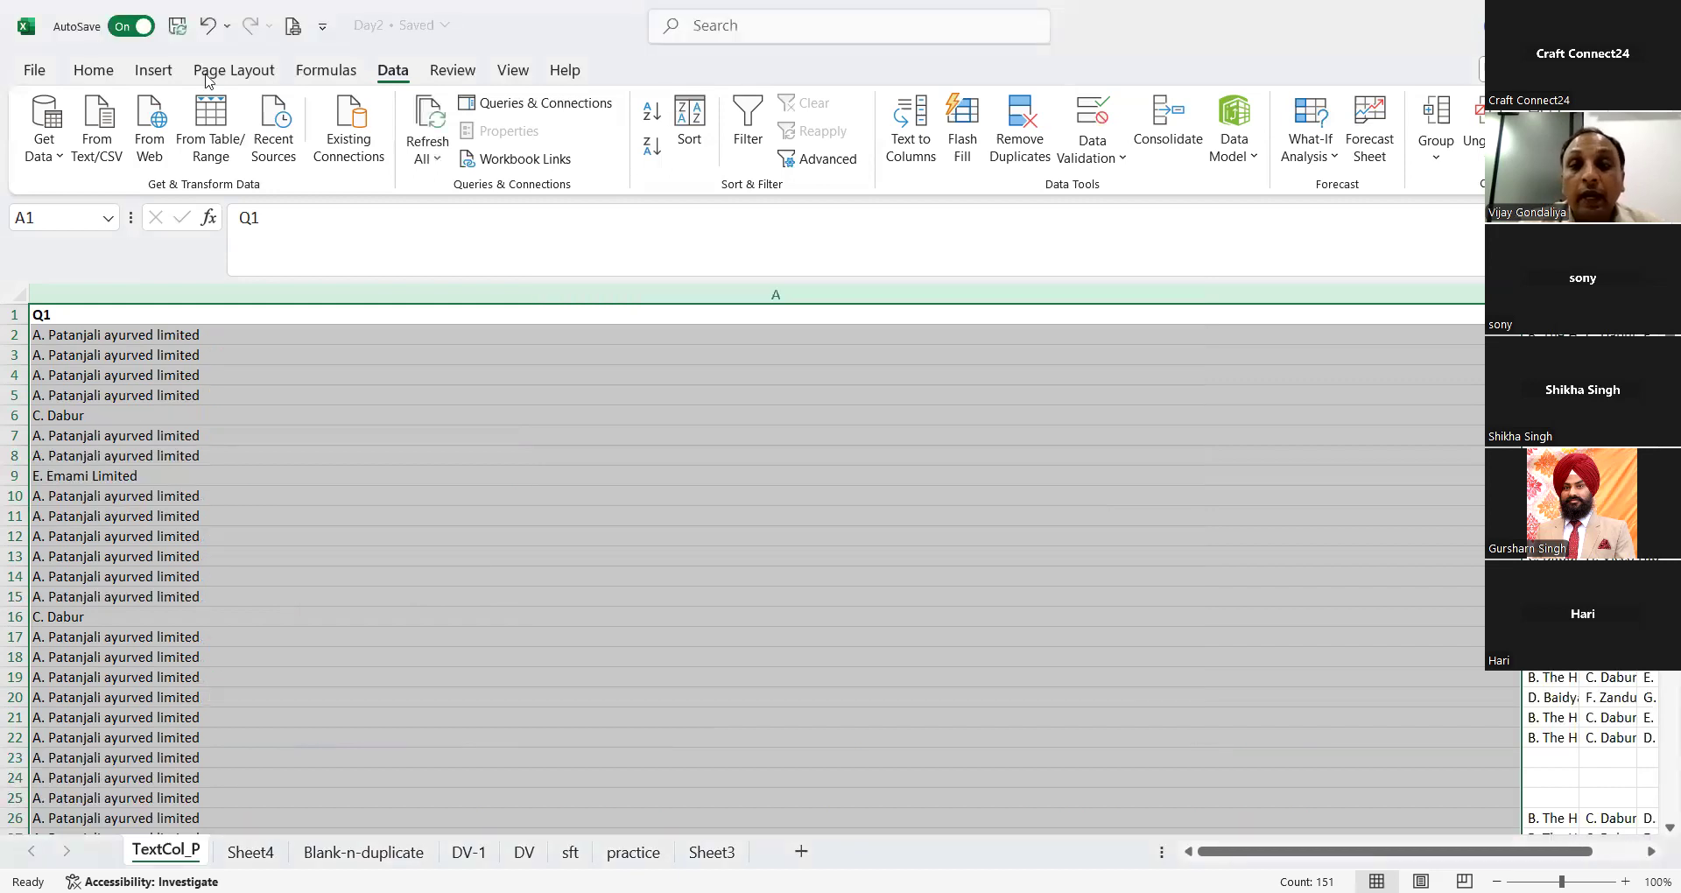
Step: Autofit the widths of columns A, B, E and G to the split company names
left_click(94, 70)
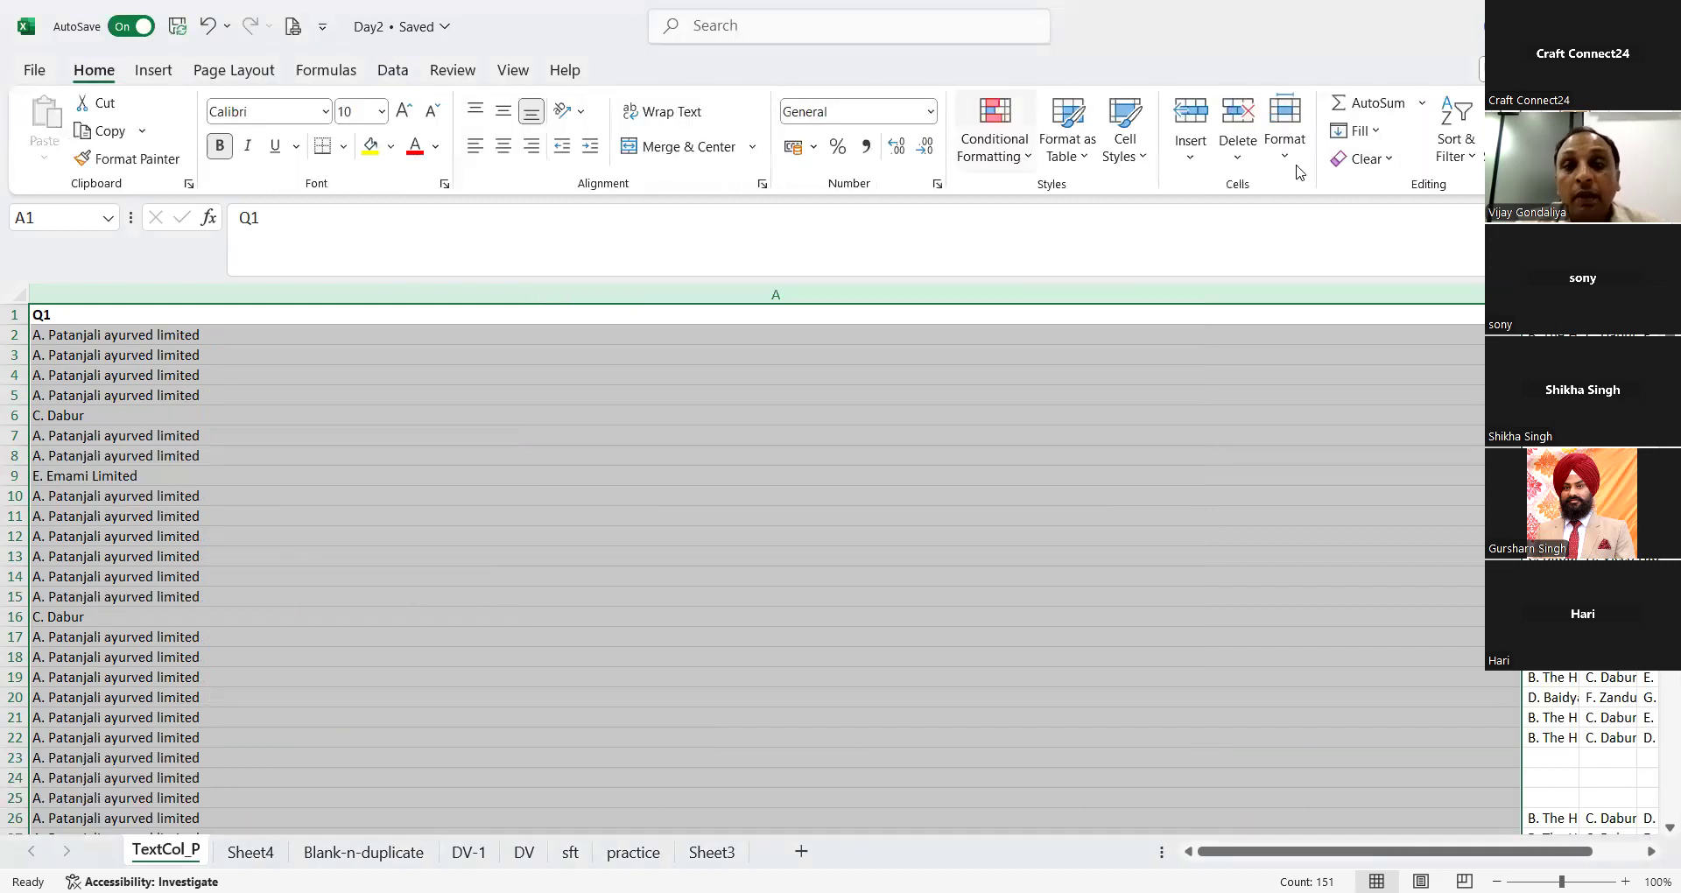
left_click(1291, 157)
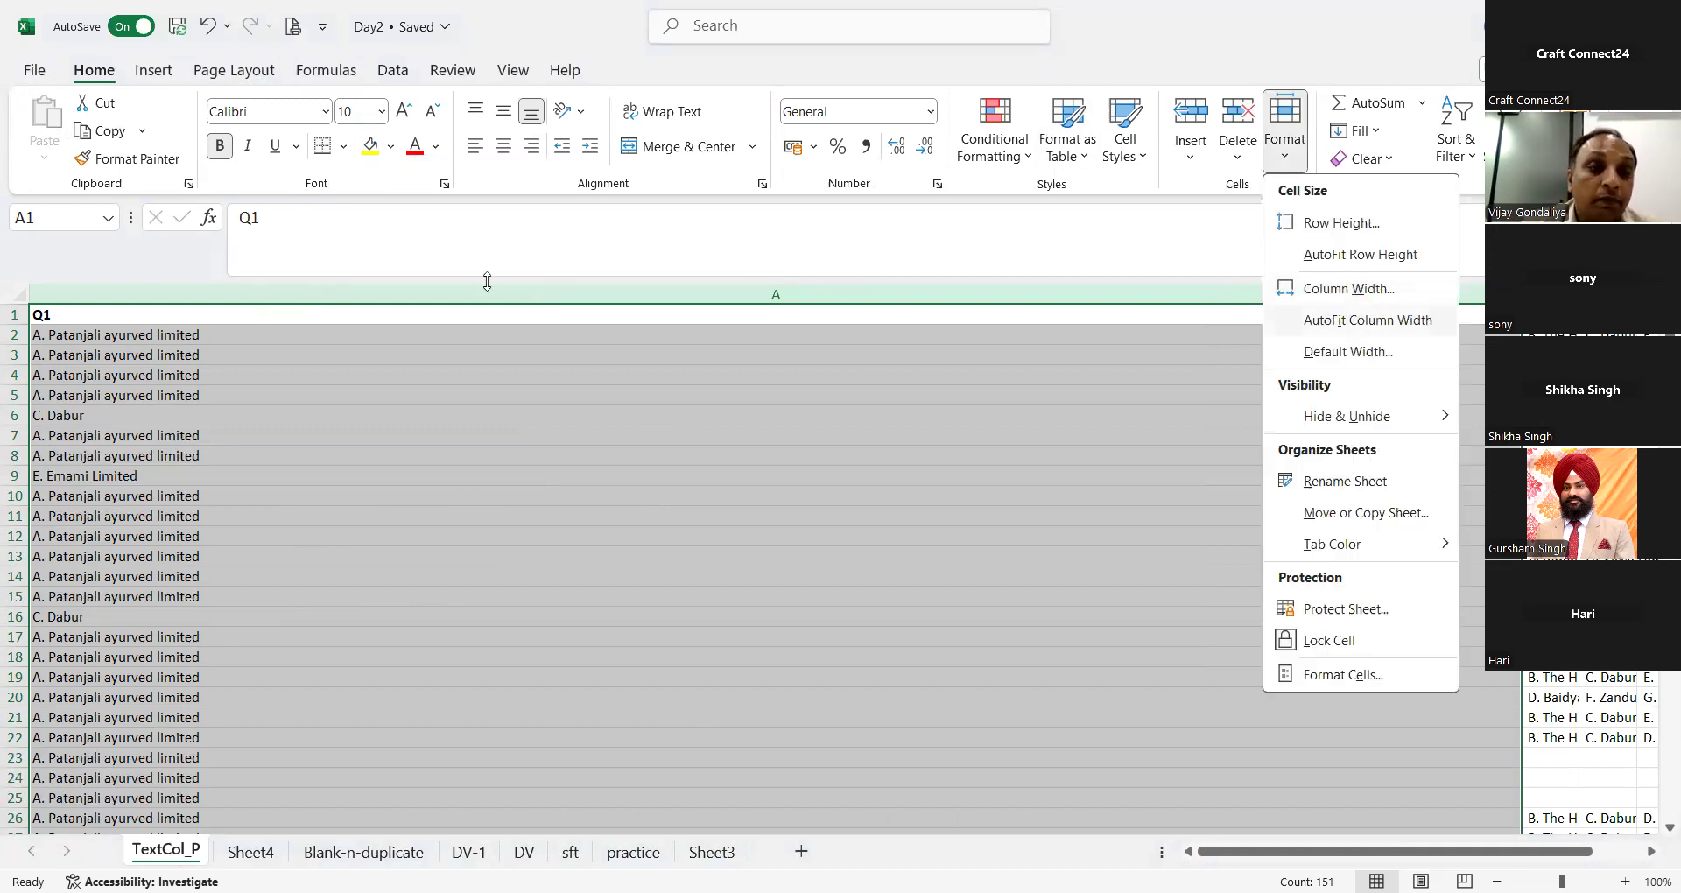
key("i")
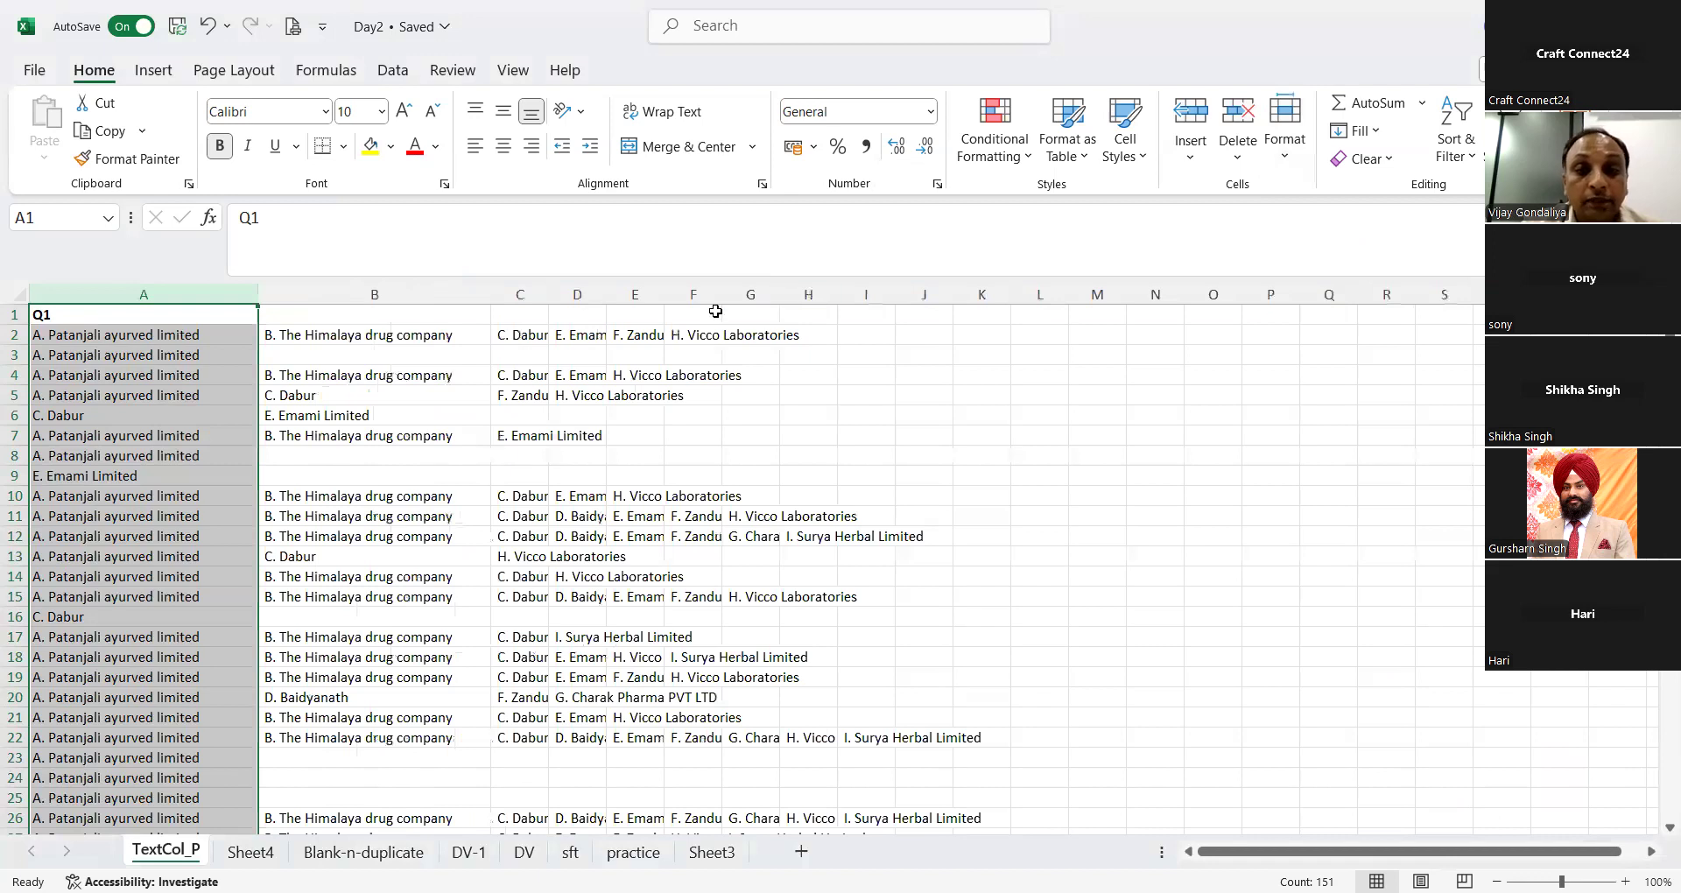
left_click(810, 294)
double_click(664, 294)
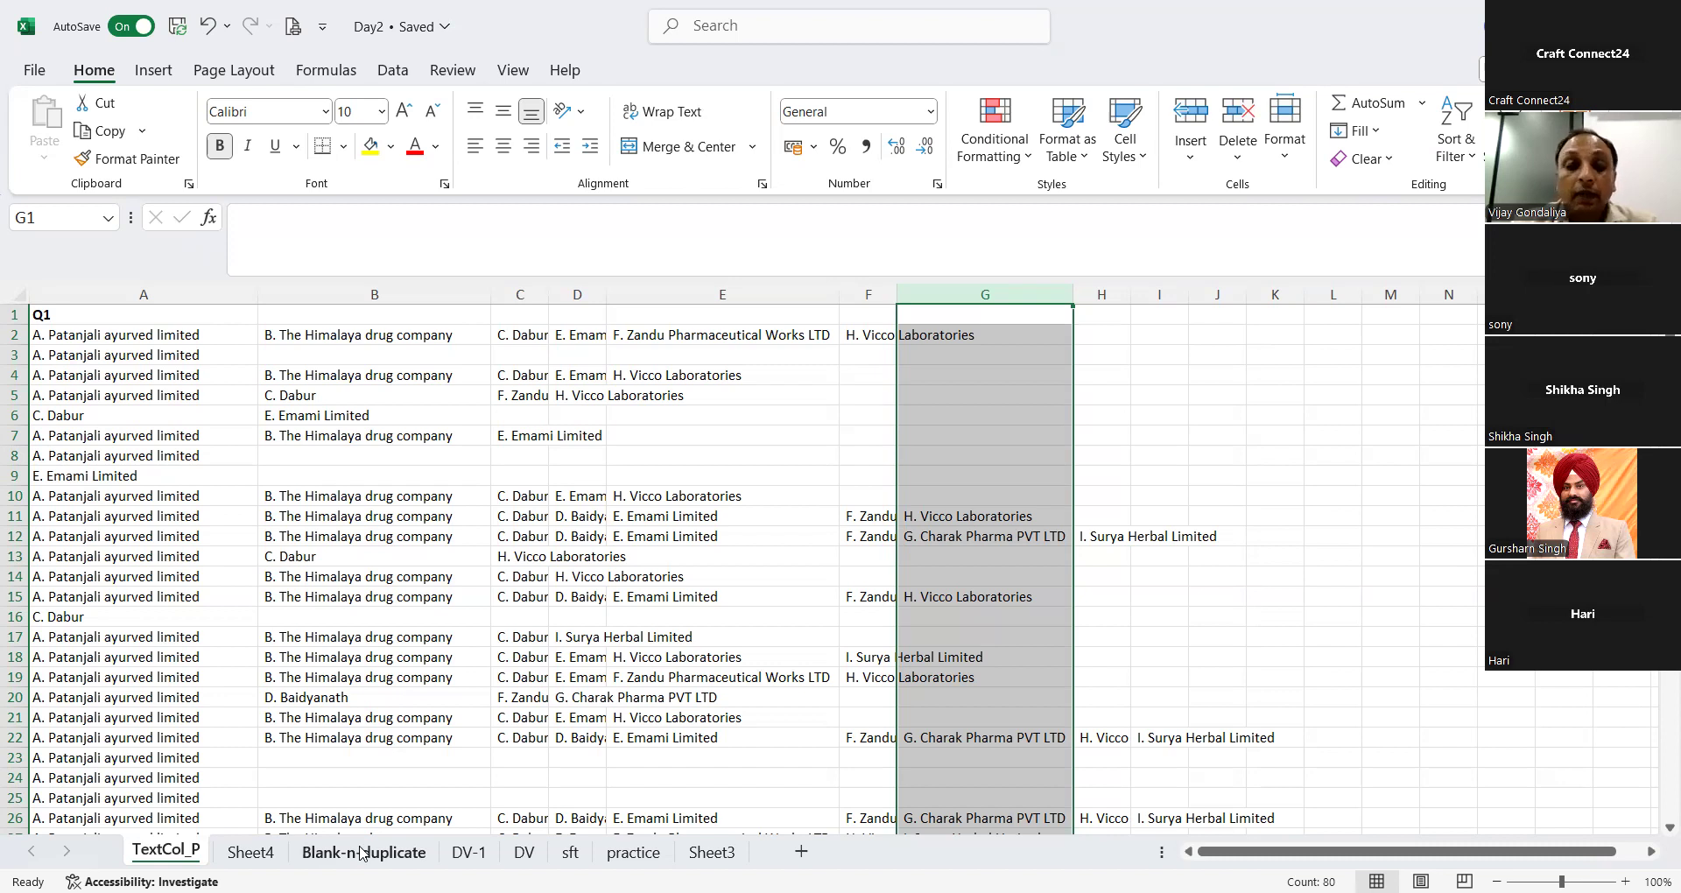
Step: On the Blank-n-duplicate sheet, highlight duplicate Empl. ID values in column B with Light Red Fill with Dark Red Text
left_click(392, 75)
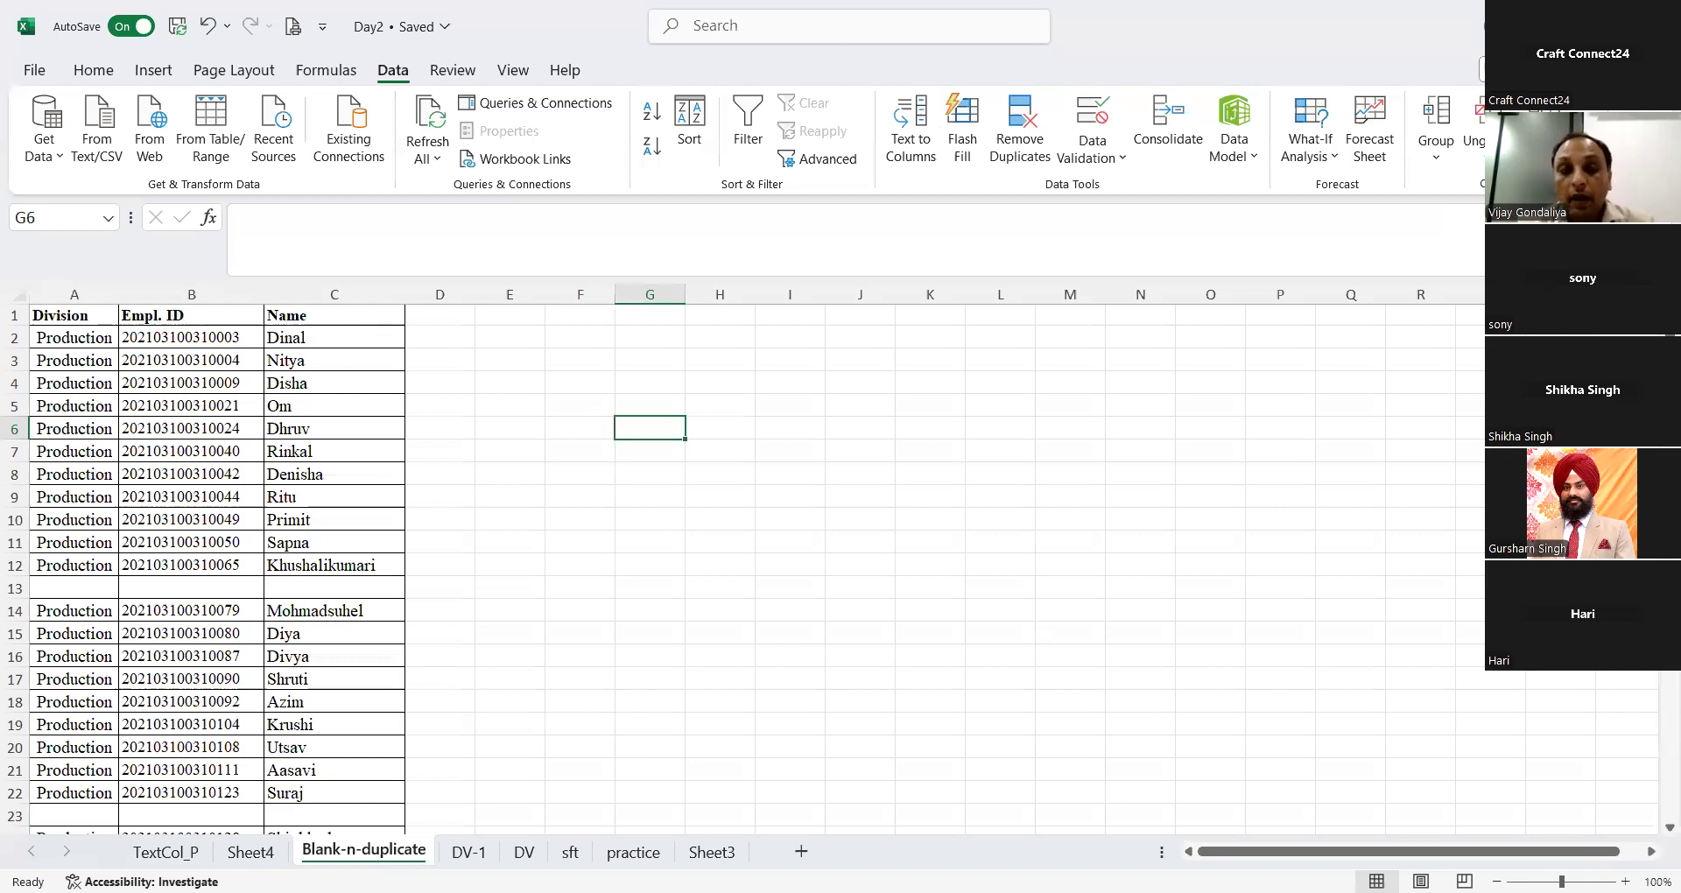
left_click(191, 295)
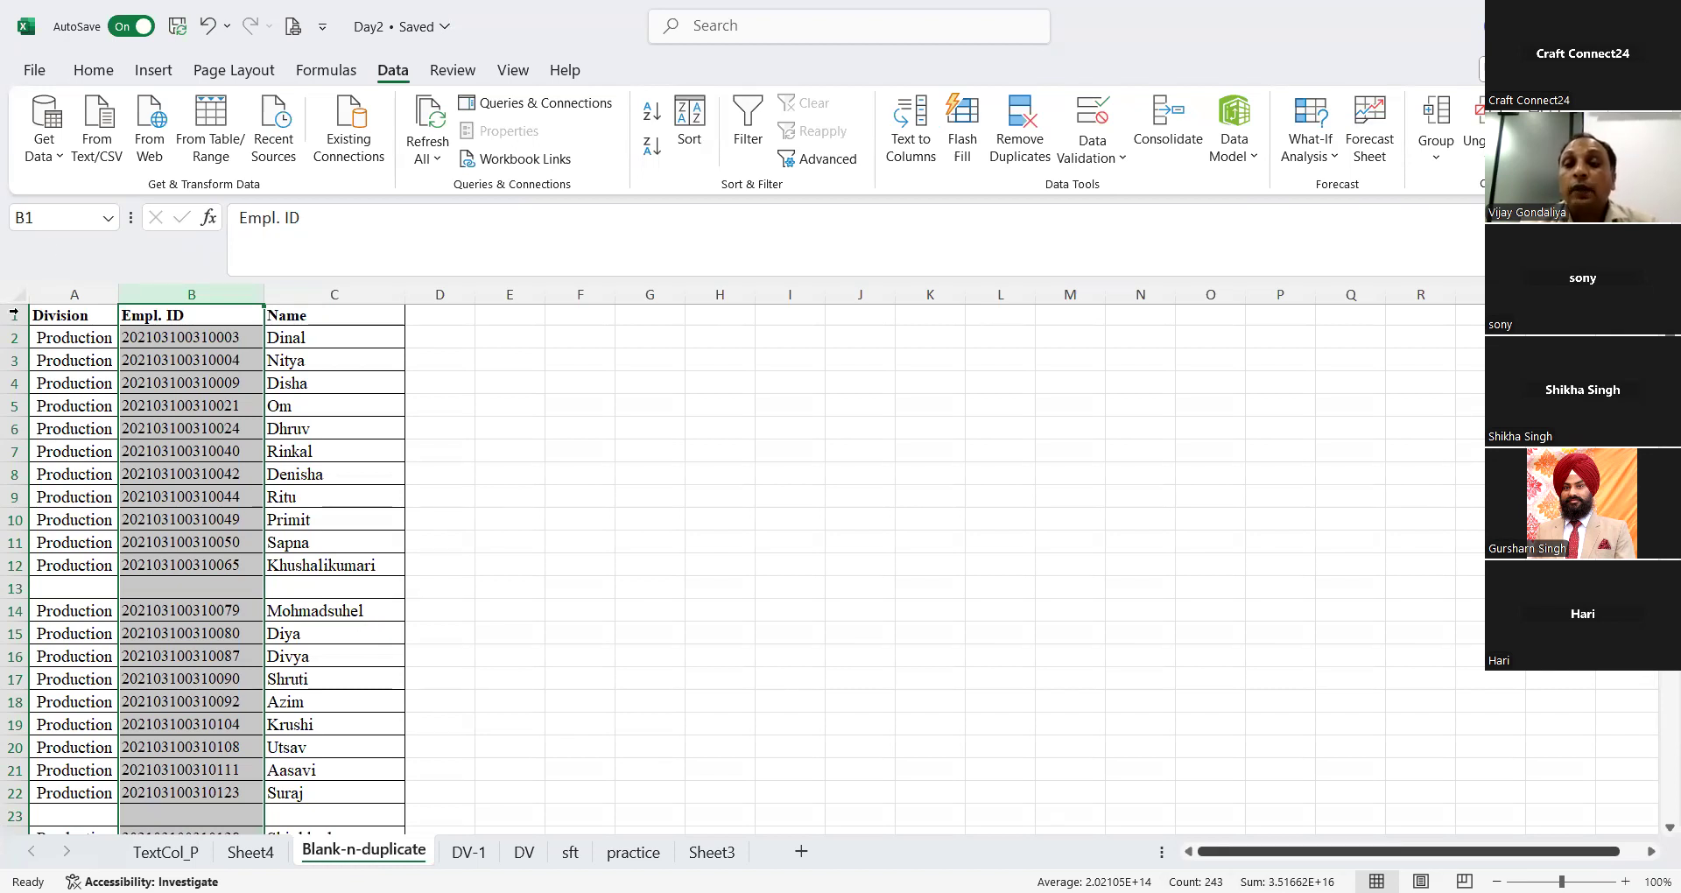
left_click(91, 72)
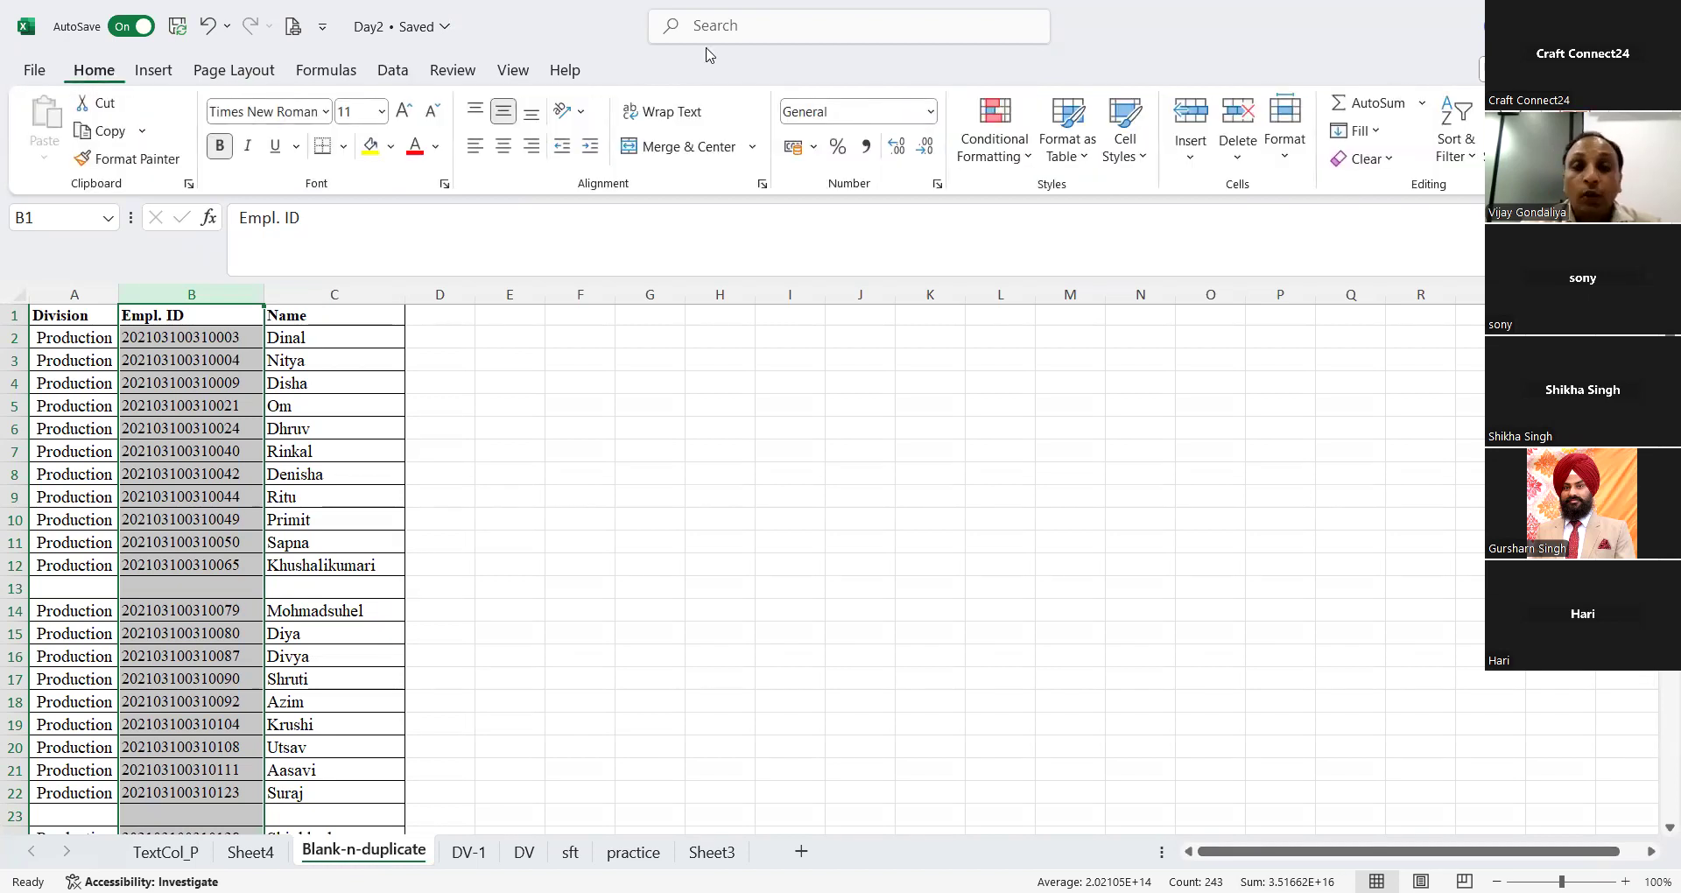
left_click(984, 166)
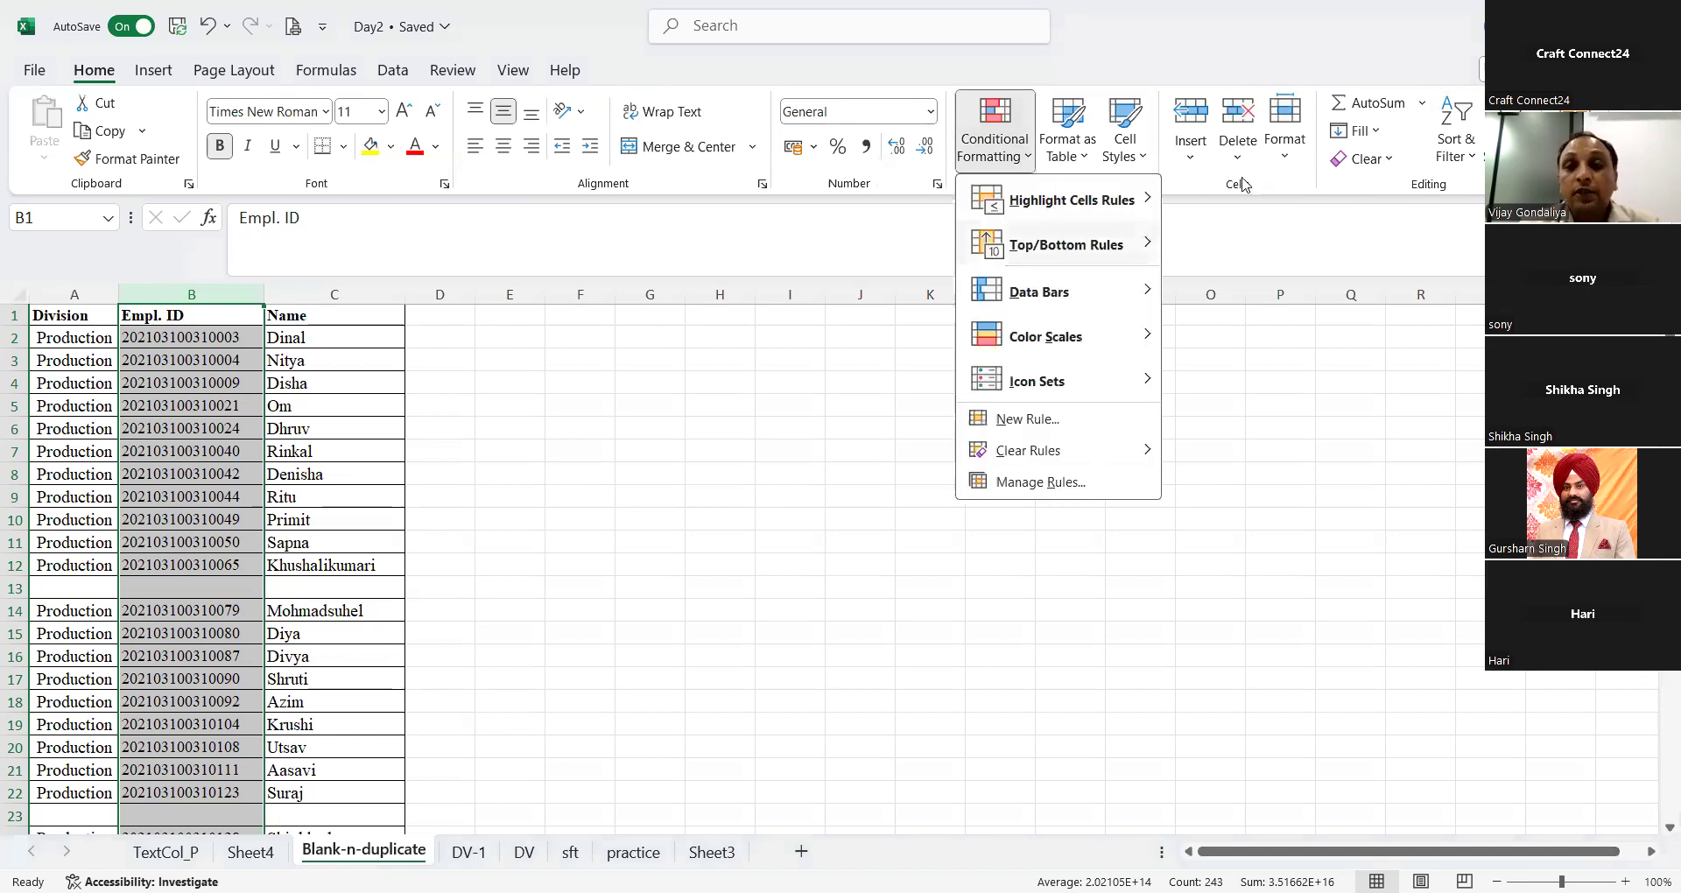
mouse_move(1072, 200)
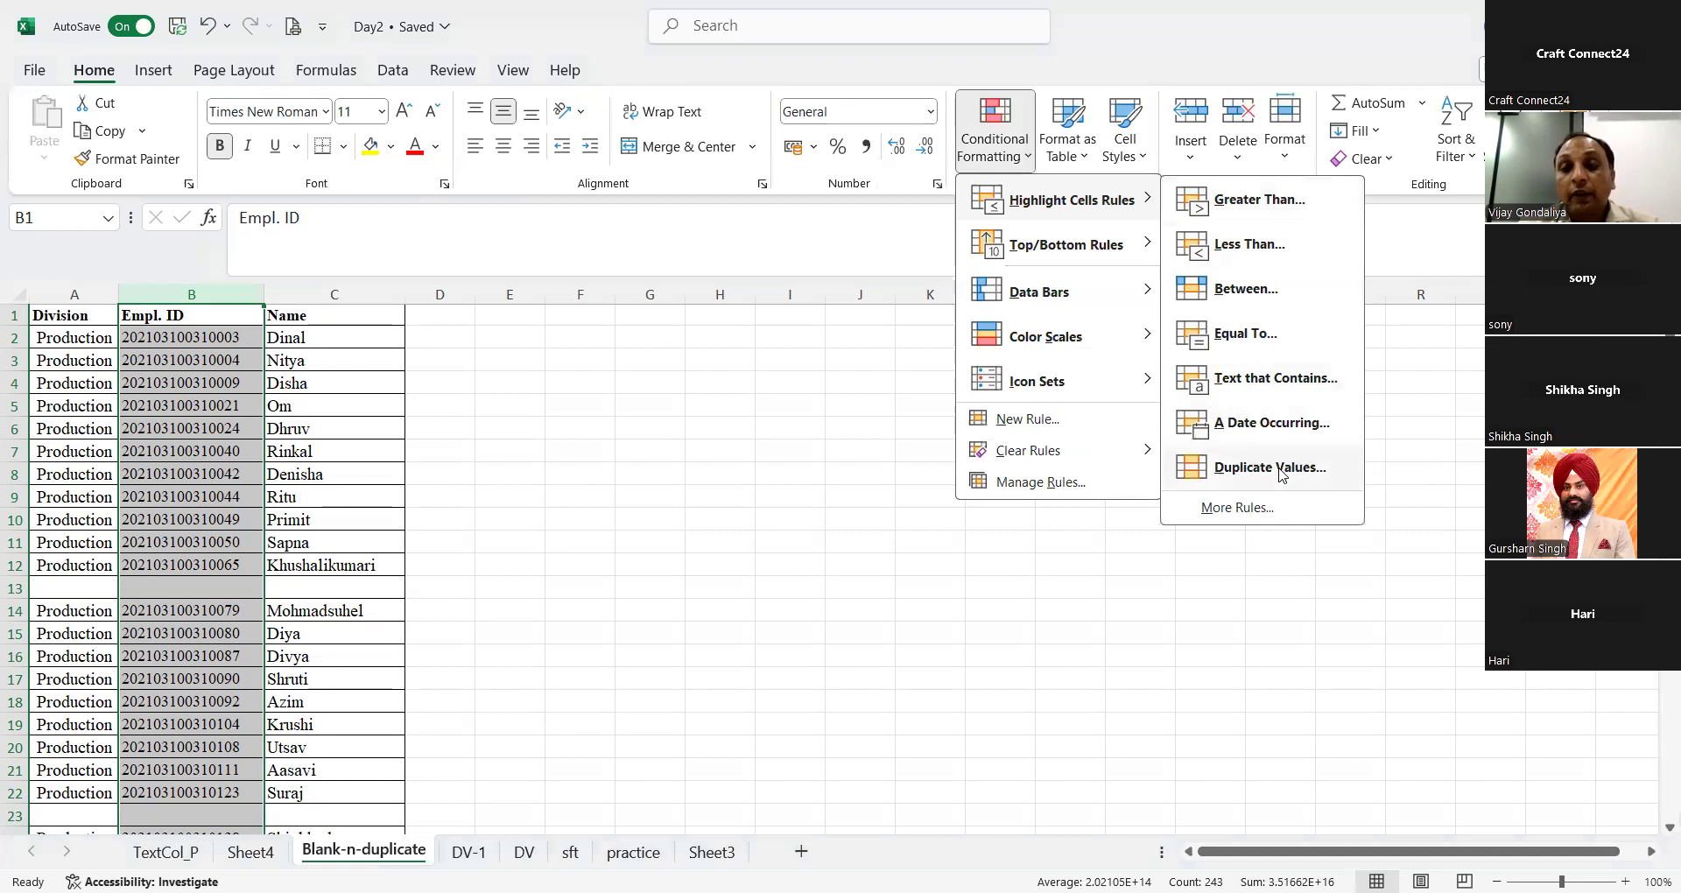
left_click(1269, 467)
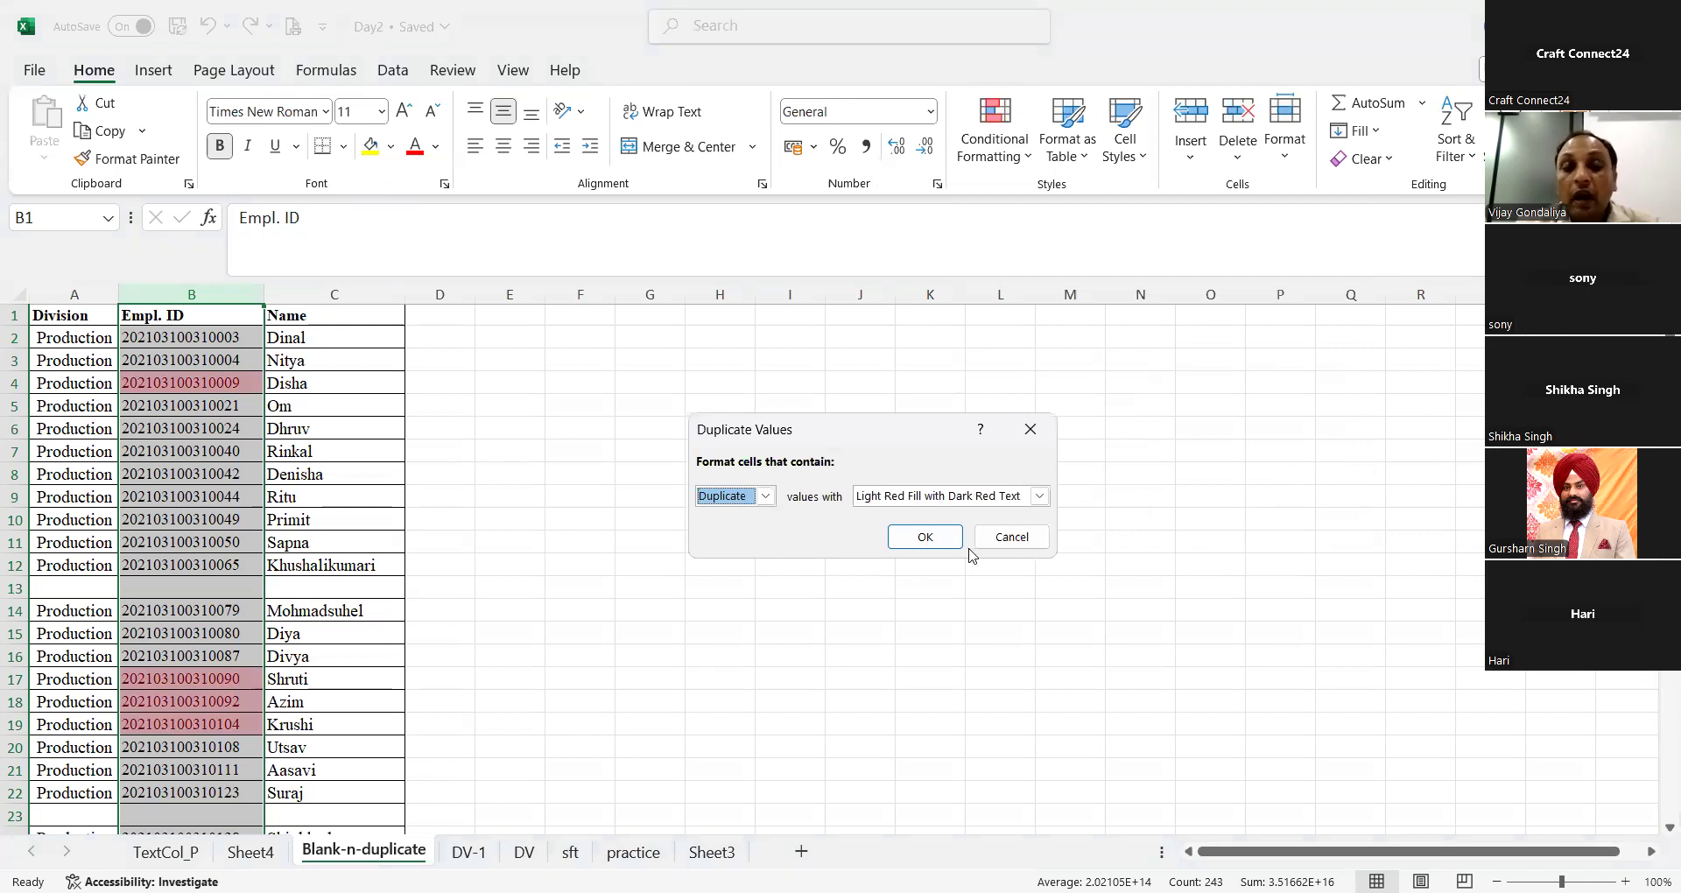
left_click(923, 534)
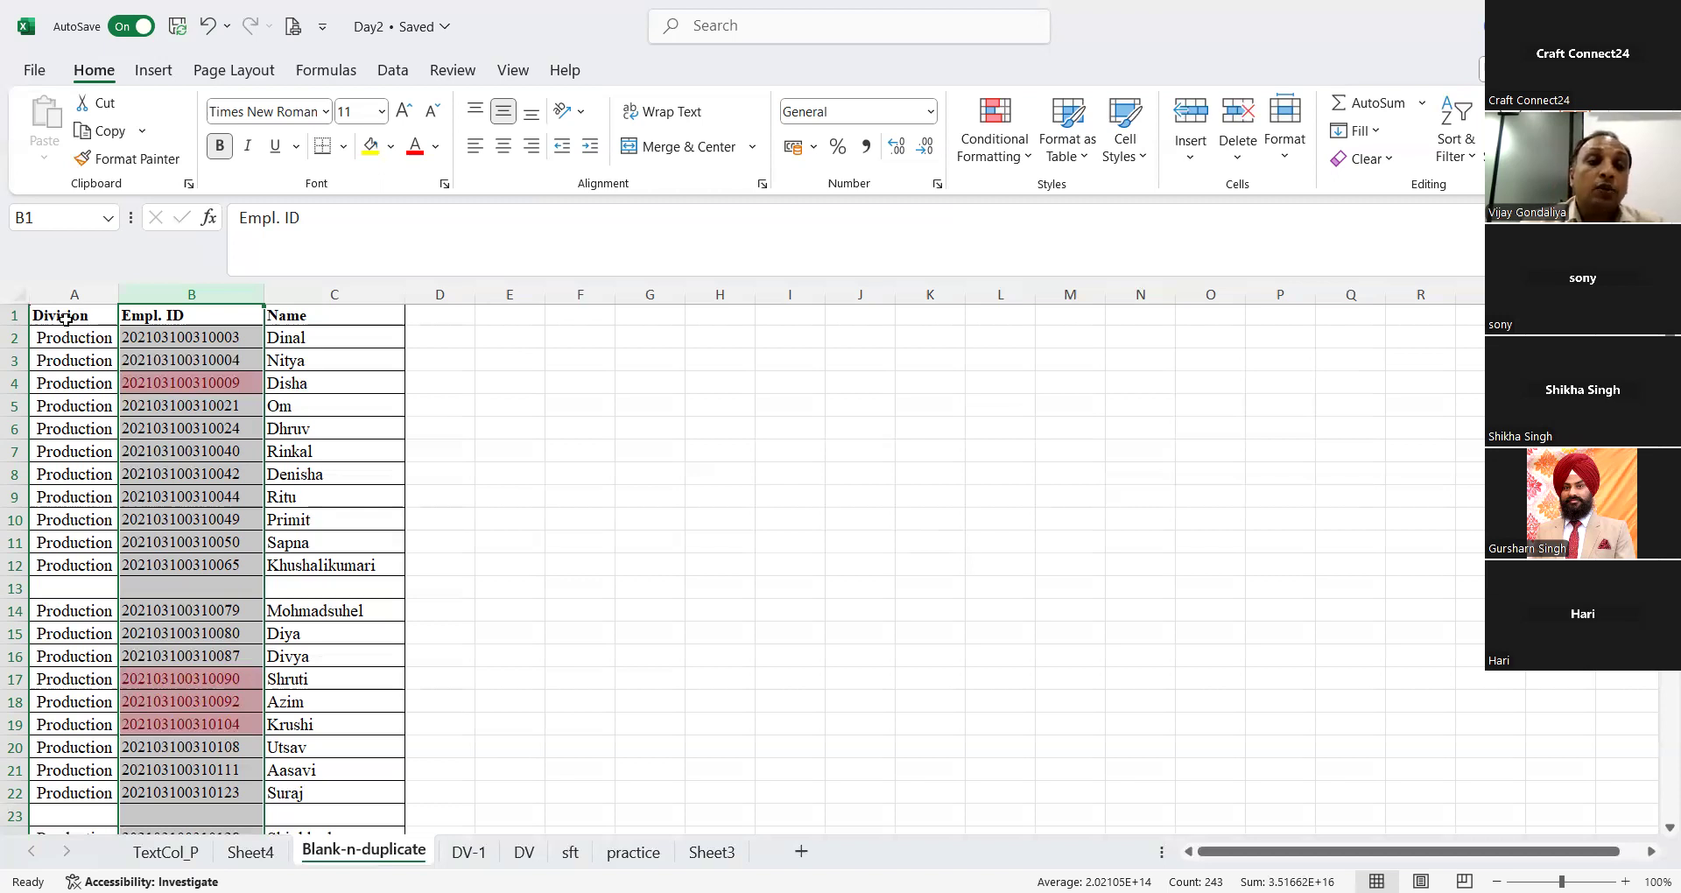
Step: Select the employee data in columns A to C from the Division header down past all the blank rows
left_click(65, 320)
key("ctrl+Down")
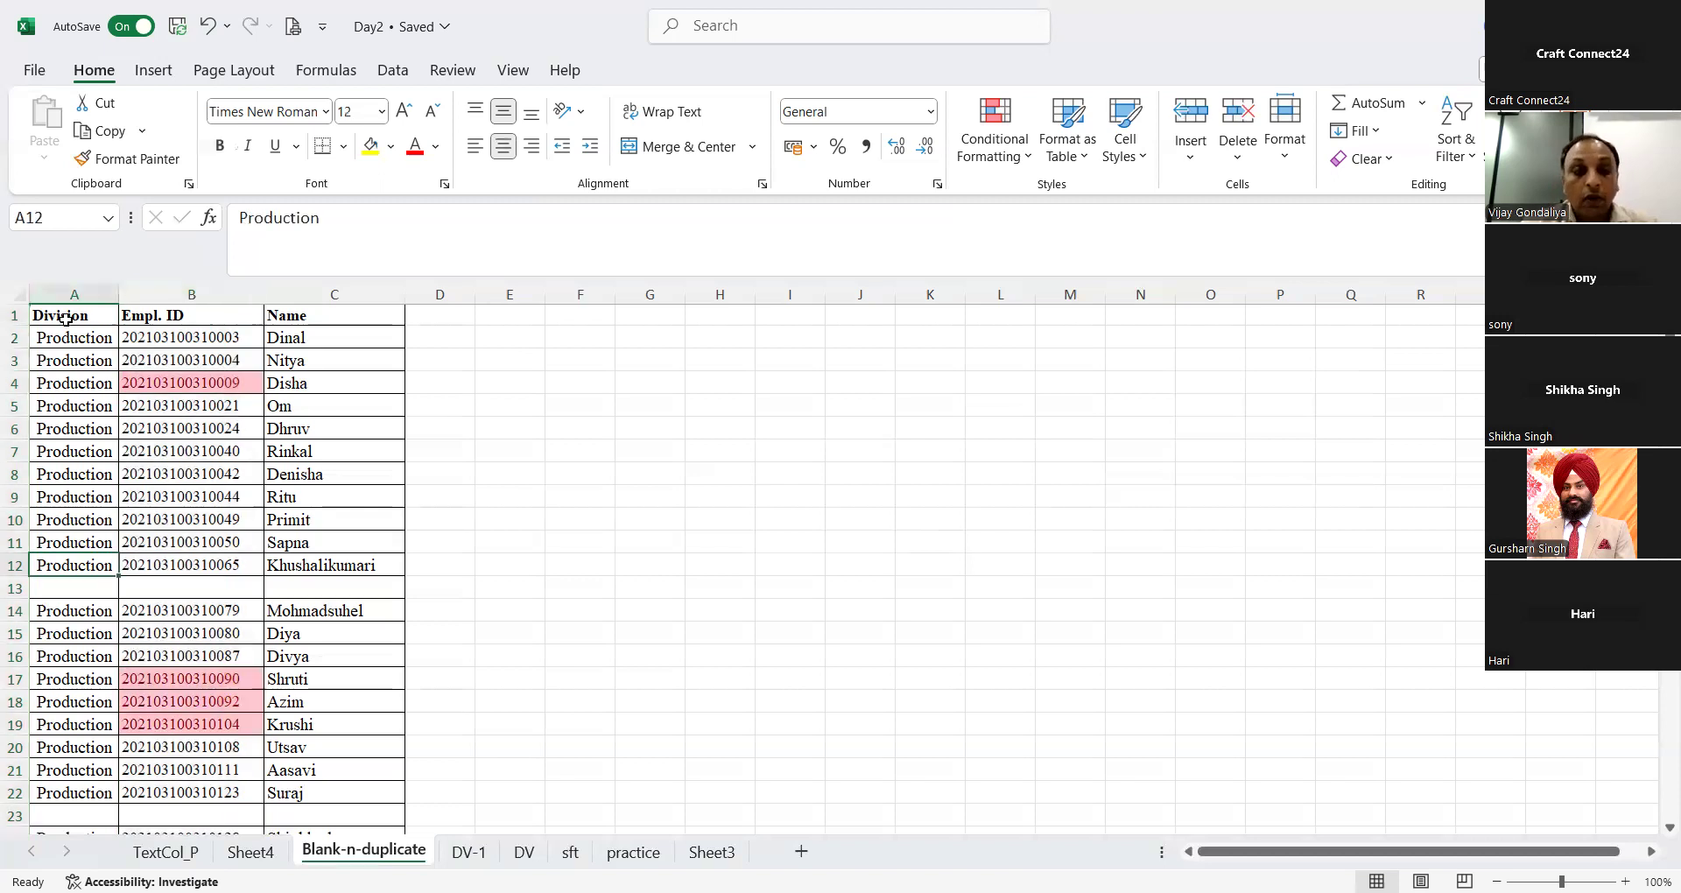
key("Up")
key("Up")
key("Up")
key("Up")
key("Up")
key("Up")
key("Up")
key("Up")
key("Up")
key("Up")
key("Up")
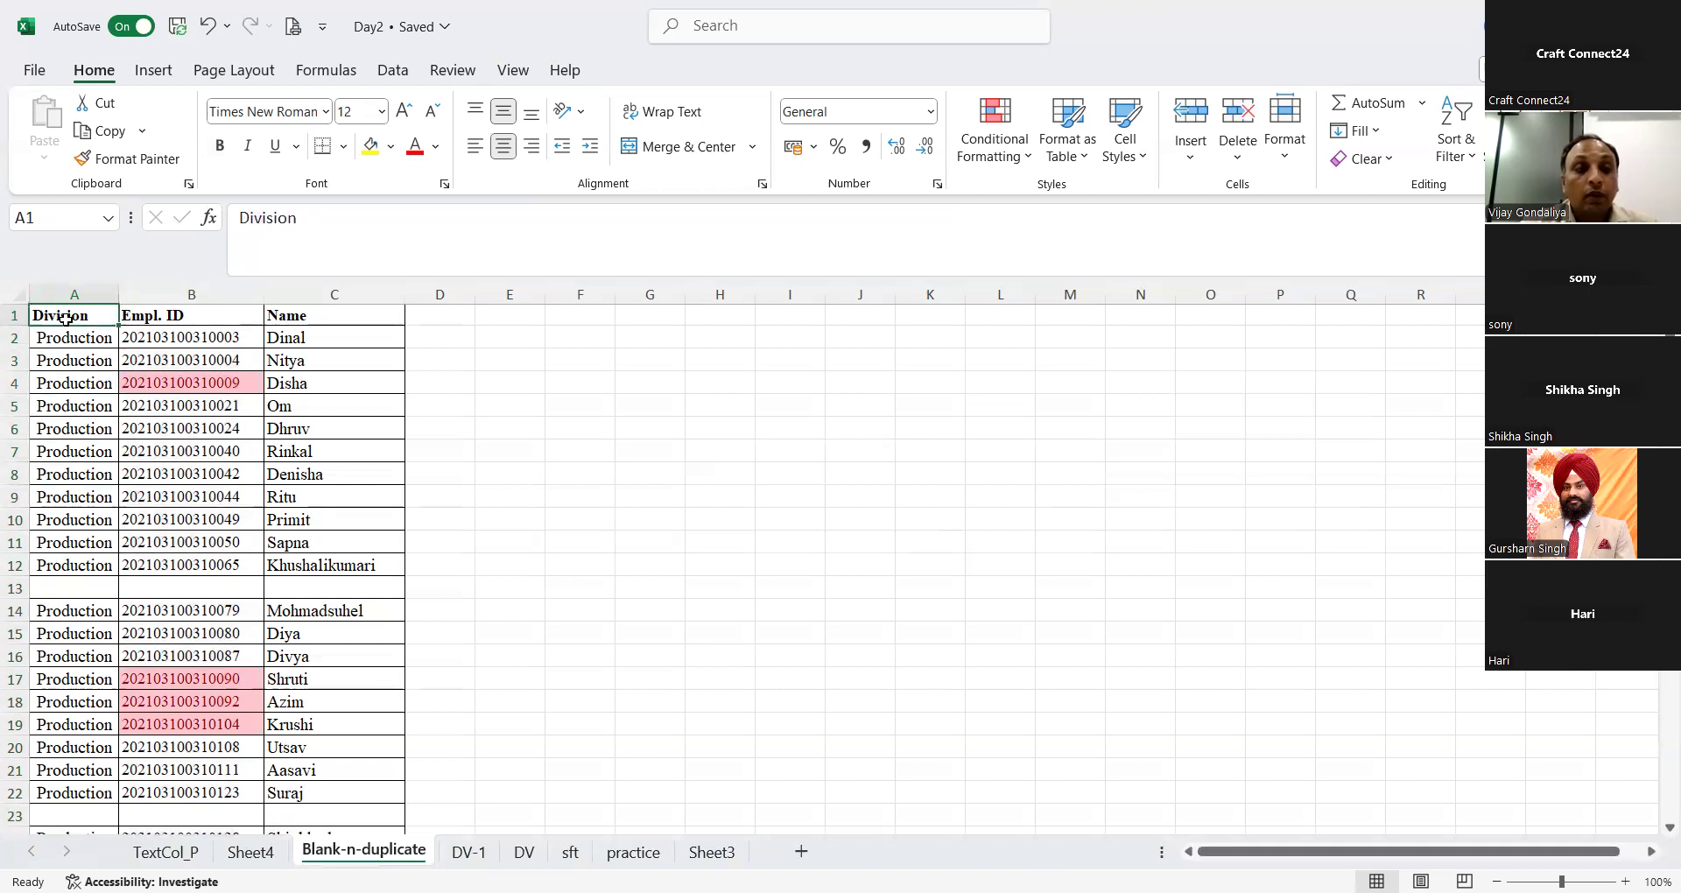
key("ctrl+shift+Down")
key("ctrl+shift+Down")
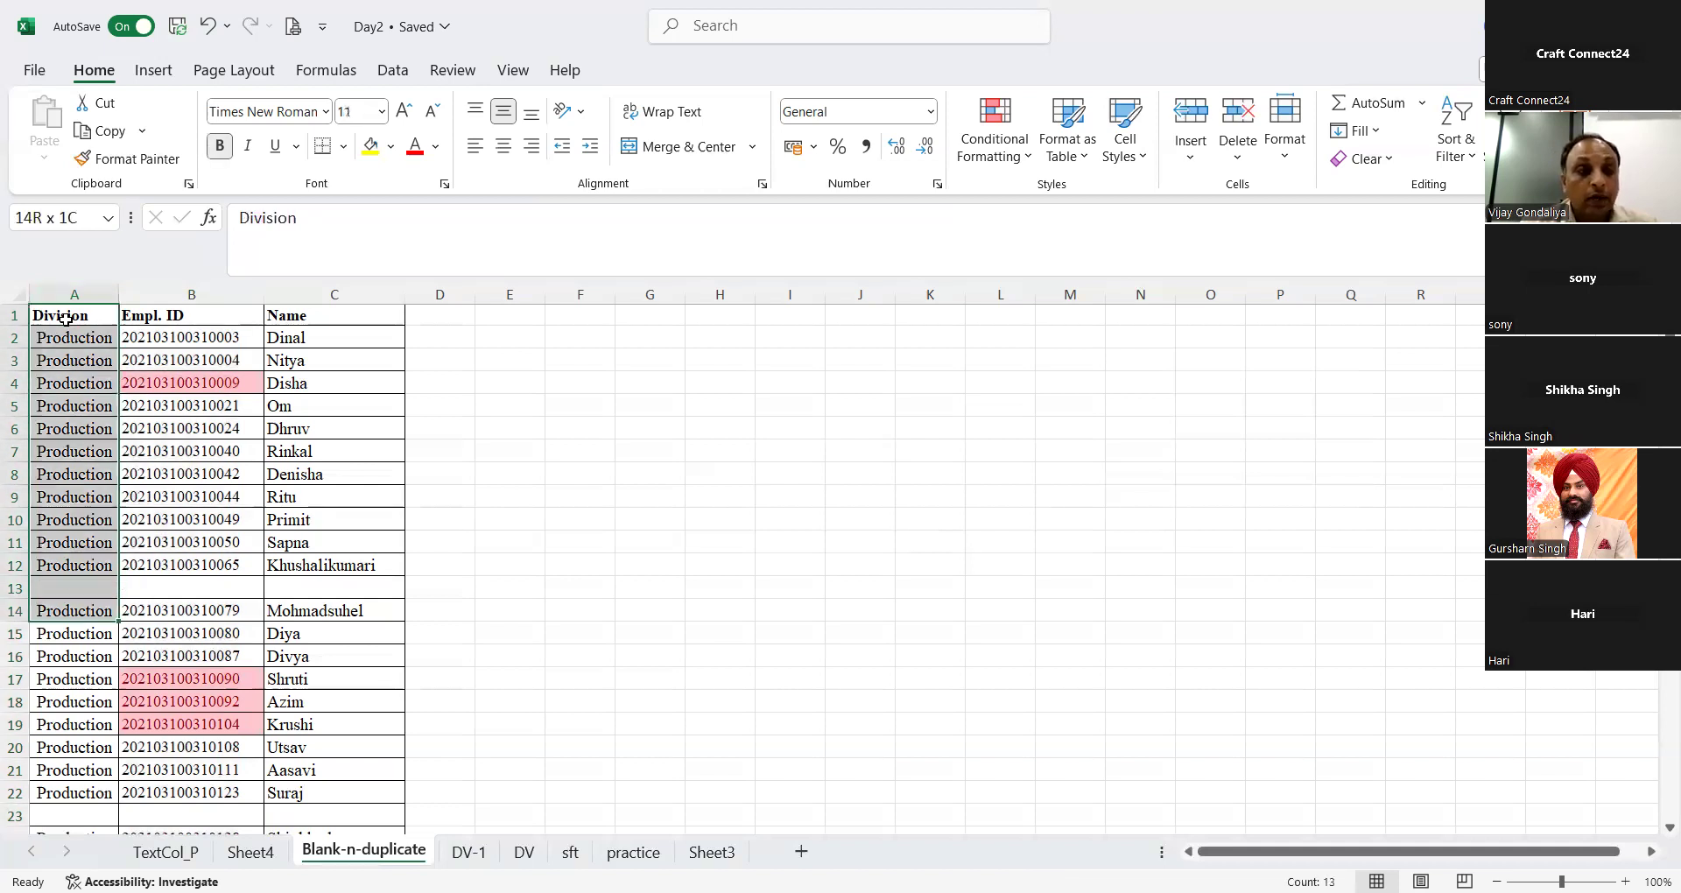
key("ctrl+shift+Right")
key("ctrl+shift+Down")
key("ctrl+shift+Down")
key("ctrl+shift+Down")
key("ctrl+shift+Down")
key("ctrl+shift+Down")
key("ctrl+shift+Down")
key("ctrl+shift+Down")
key("ctrl+shift+Down")
key("ctrl+shift+Down")
key("ctrl+shift+Down")
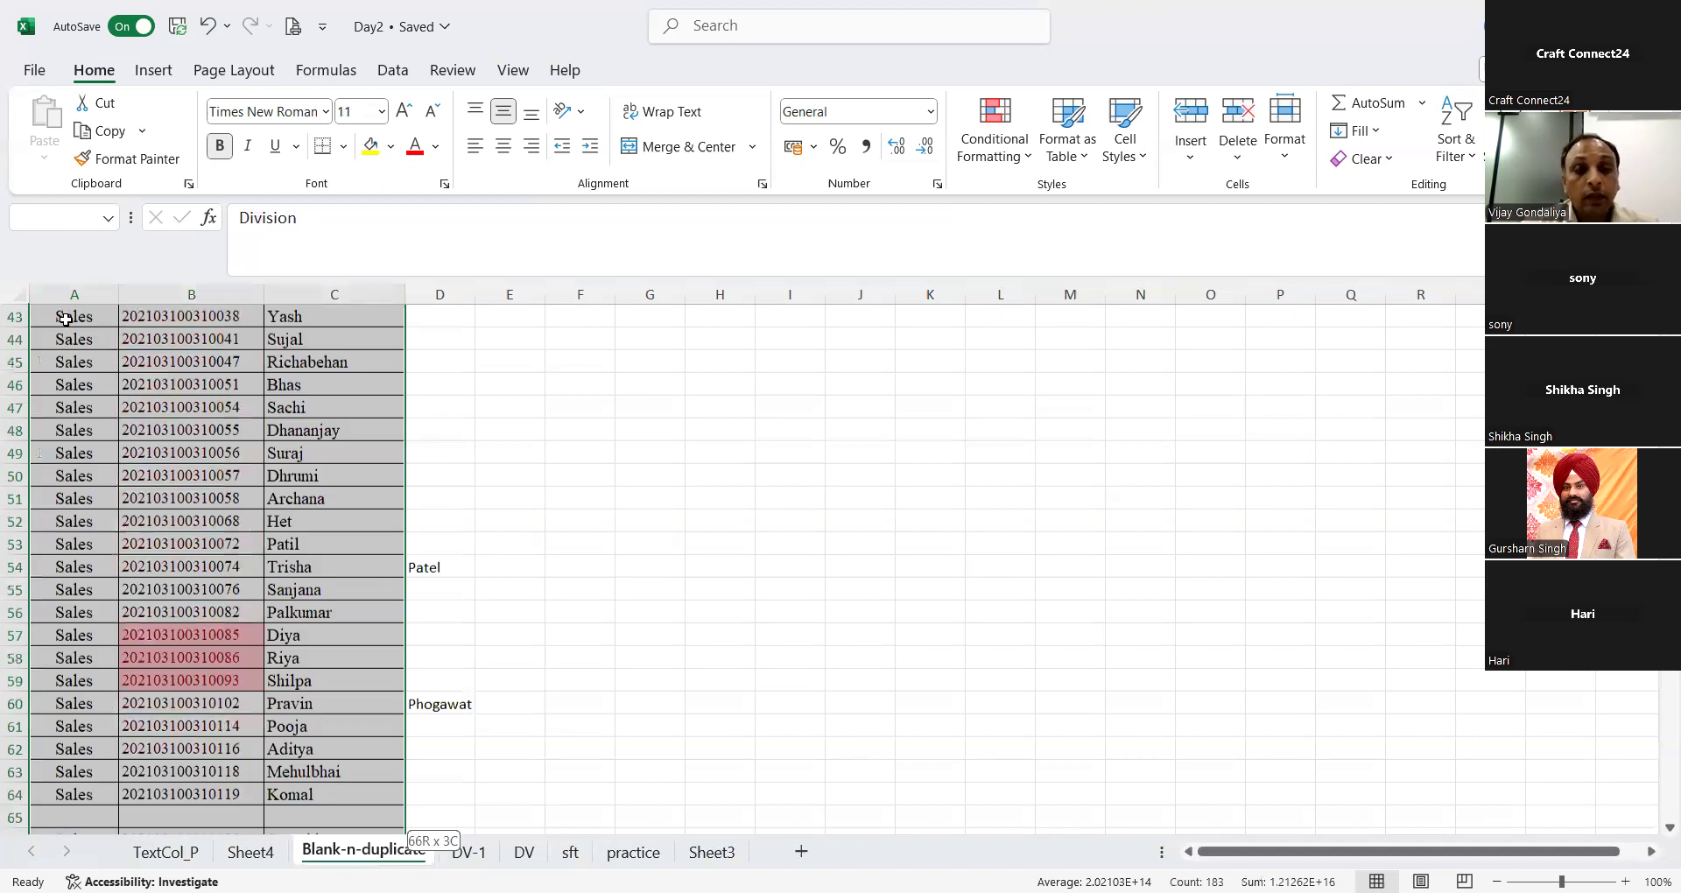
key("ctrl+shift+Down")
key("ctrl+shift+Down")
key("ctrl+shift+Down")
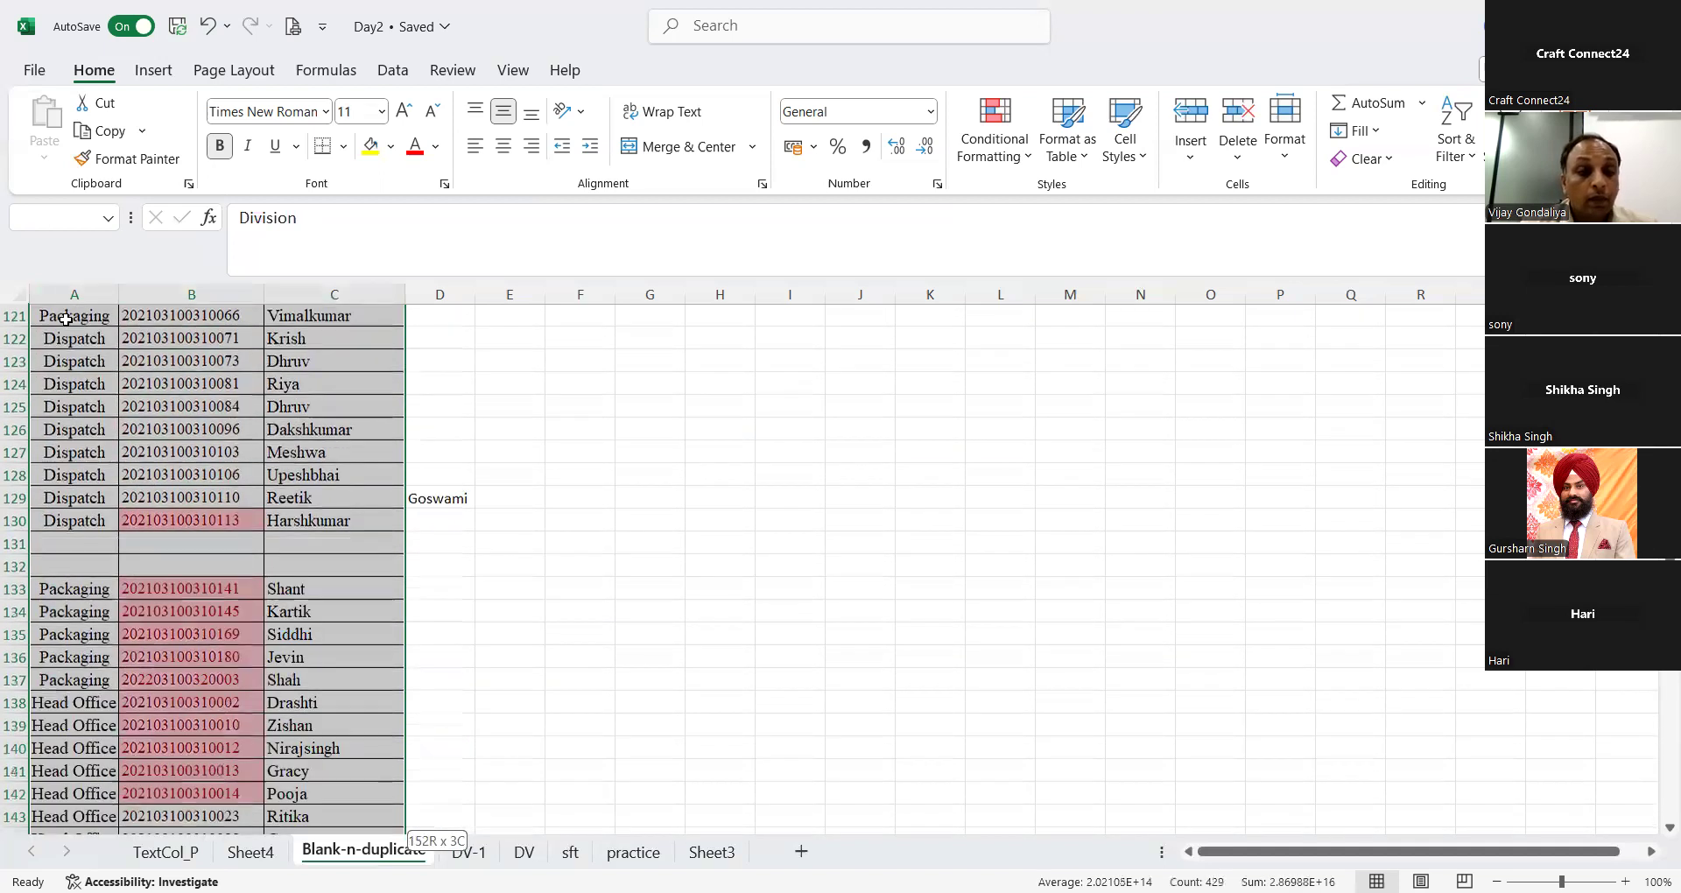
key("ctrl+shift+Down")
key("ctrl+shift+Down")
key("ctrl+shift+Down")
key("ctrl+shift+Down")
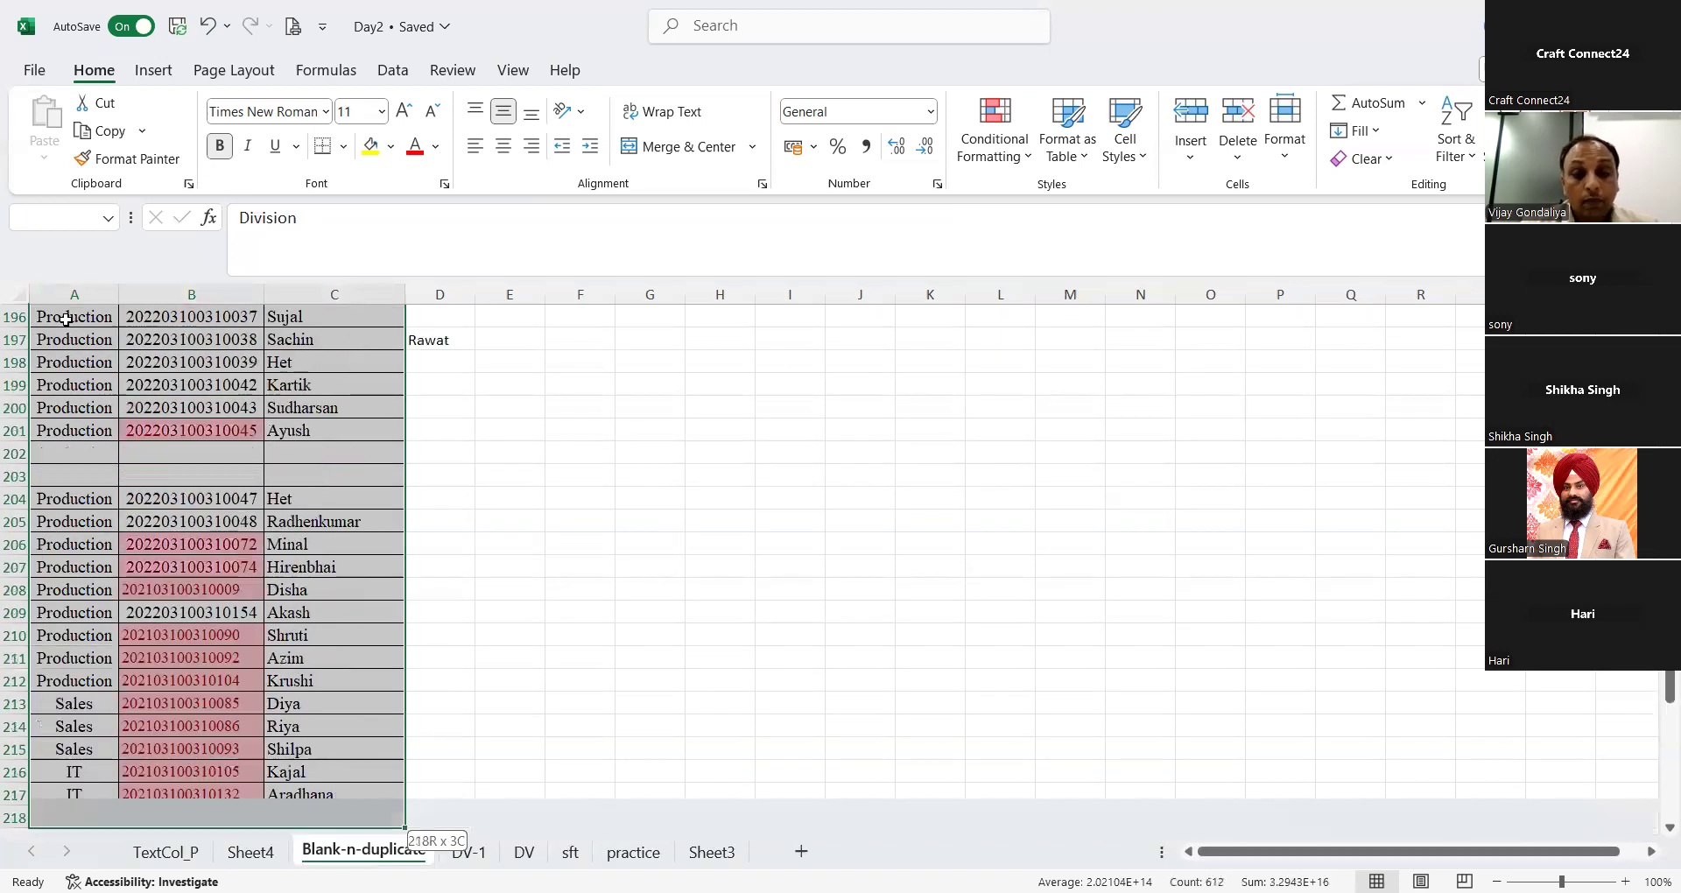
key("ctrl+shift+Down")
key("ctrl+shift+Down")
key("ctrl+shift+Down")
key("ctrl+shift+Down")
key("ctrl+shift+Down")
key("ctrl+shift+Down")
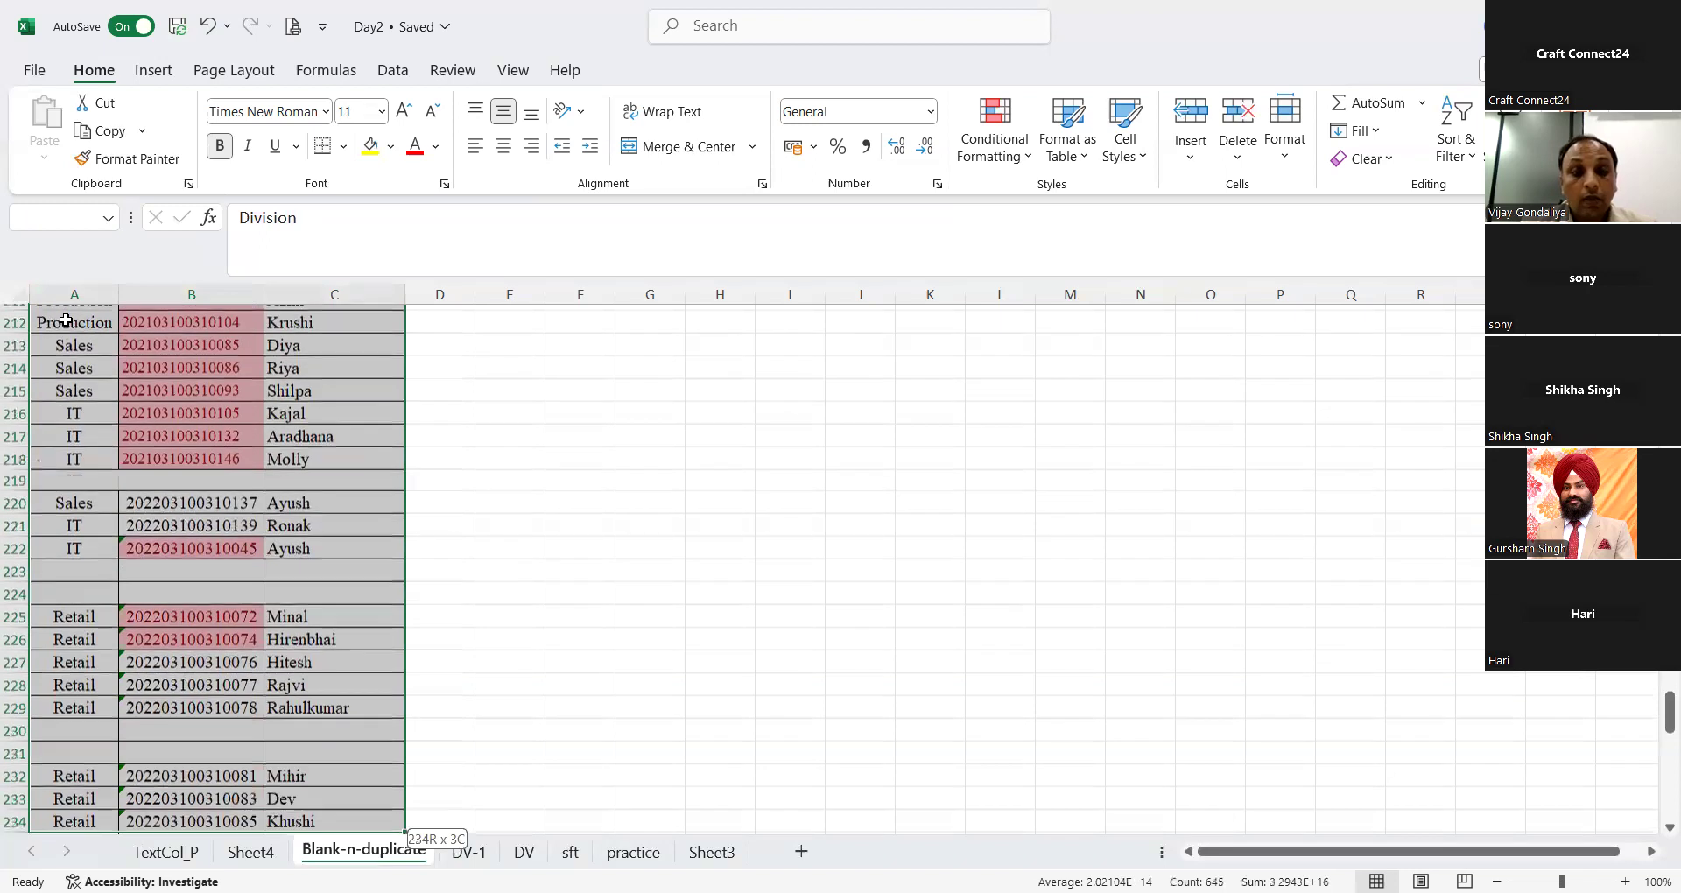
key("ctrl+shift+Down")
key("ctrl+shift+Down")
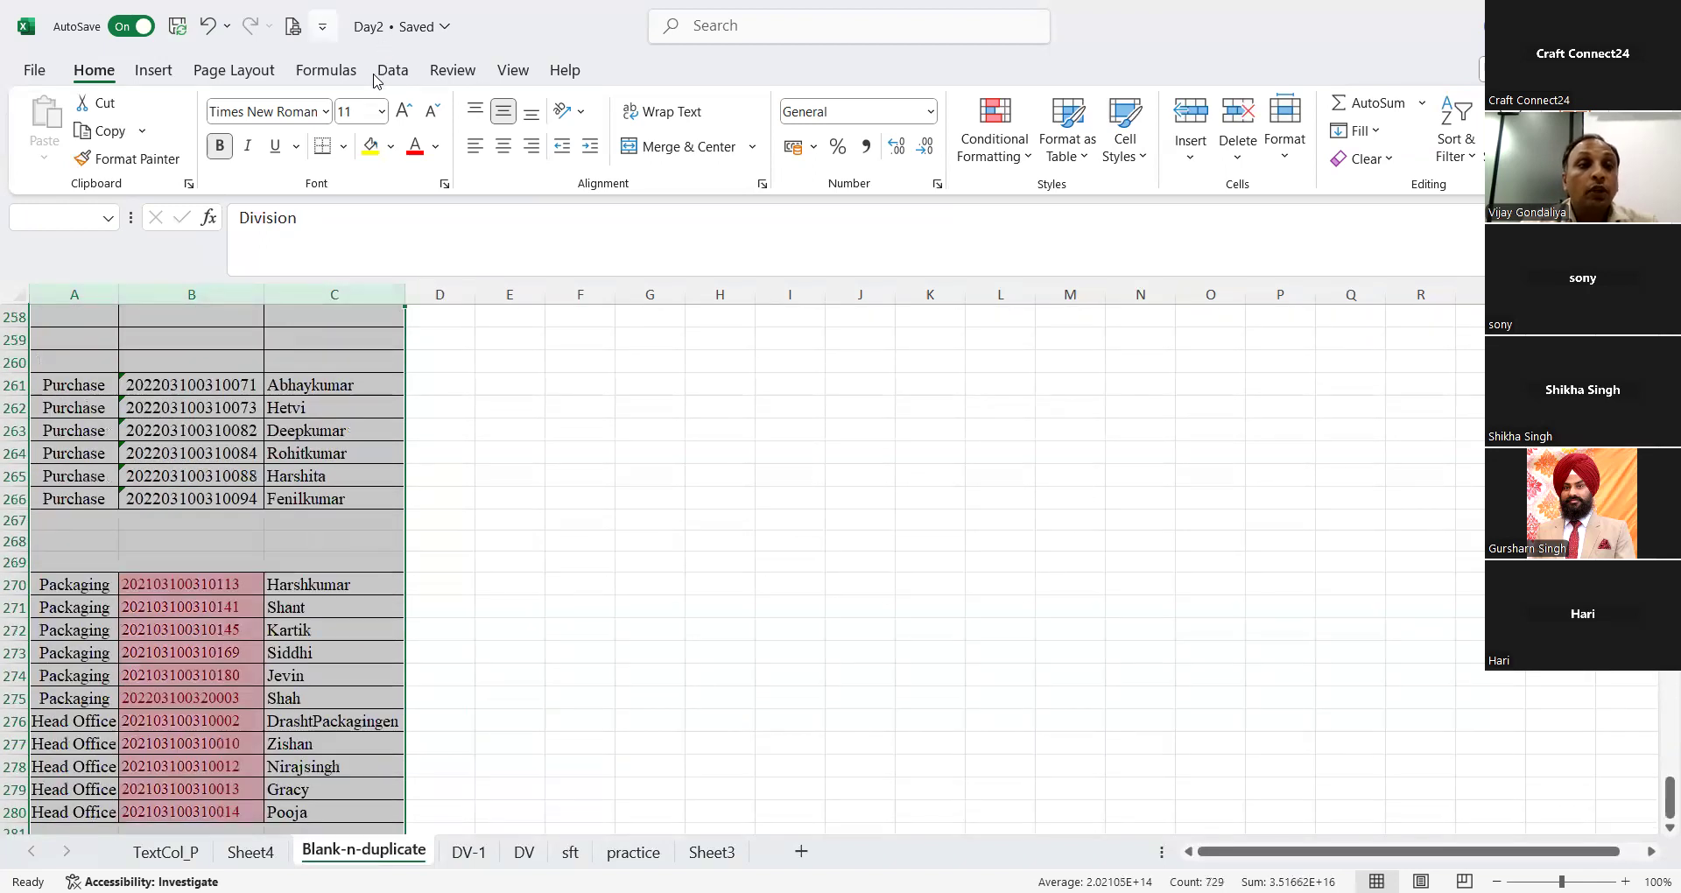
left_click(377, 81)
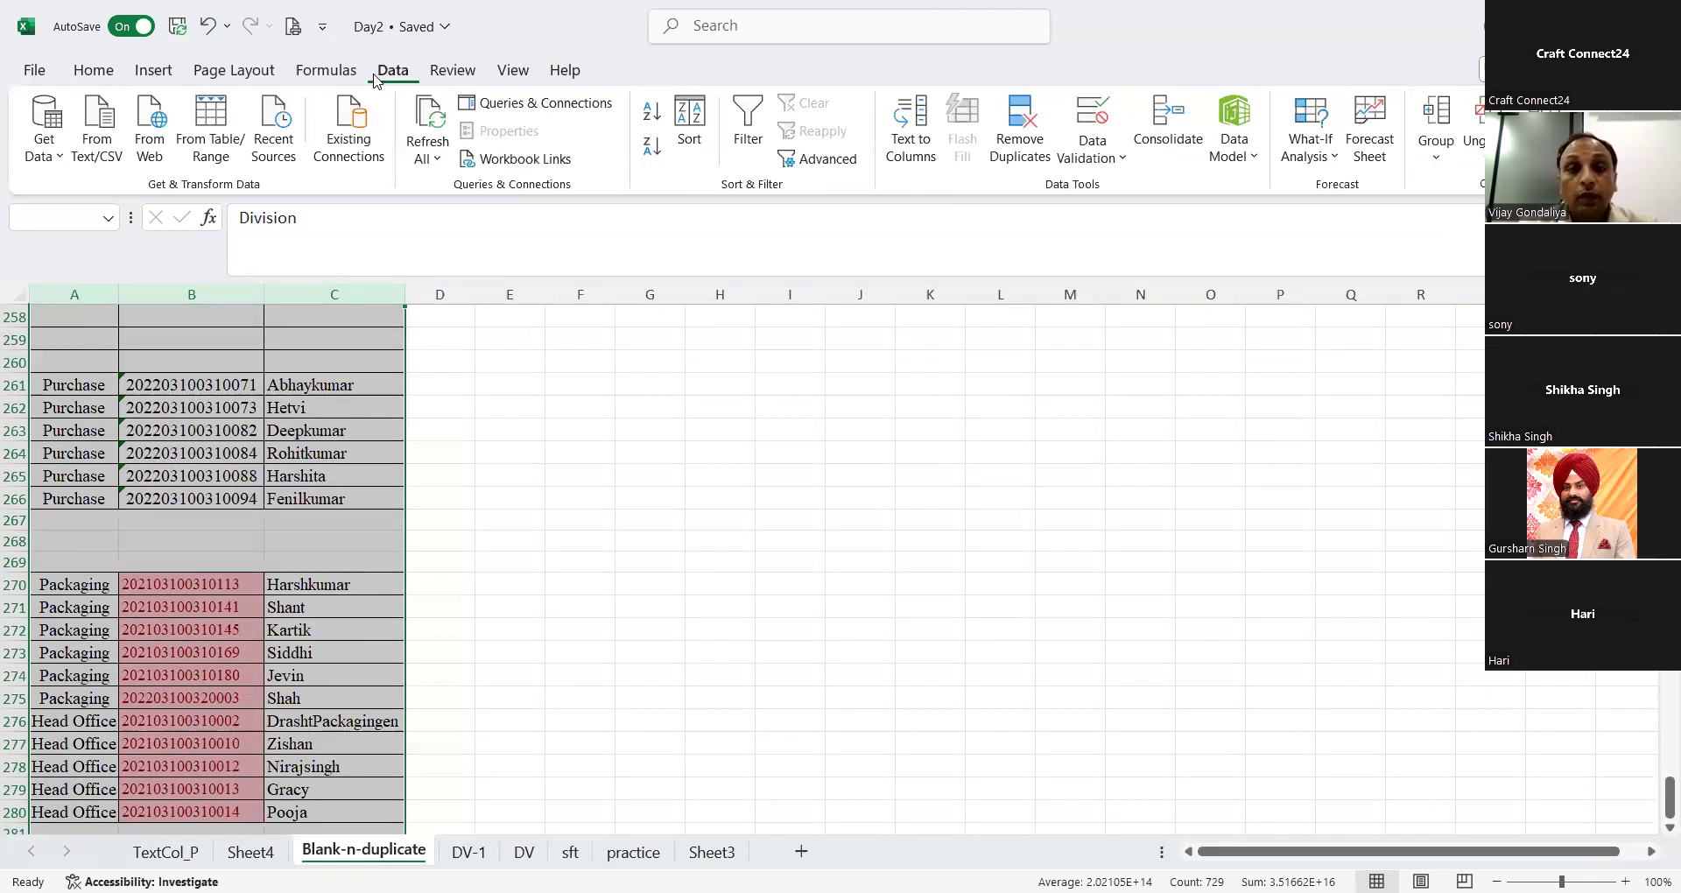
left_click(324, 72)
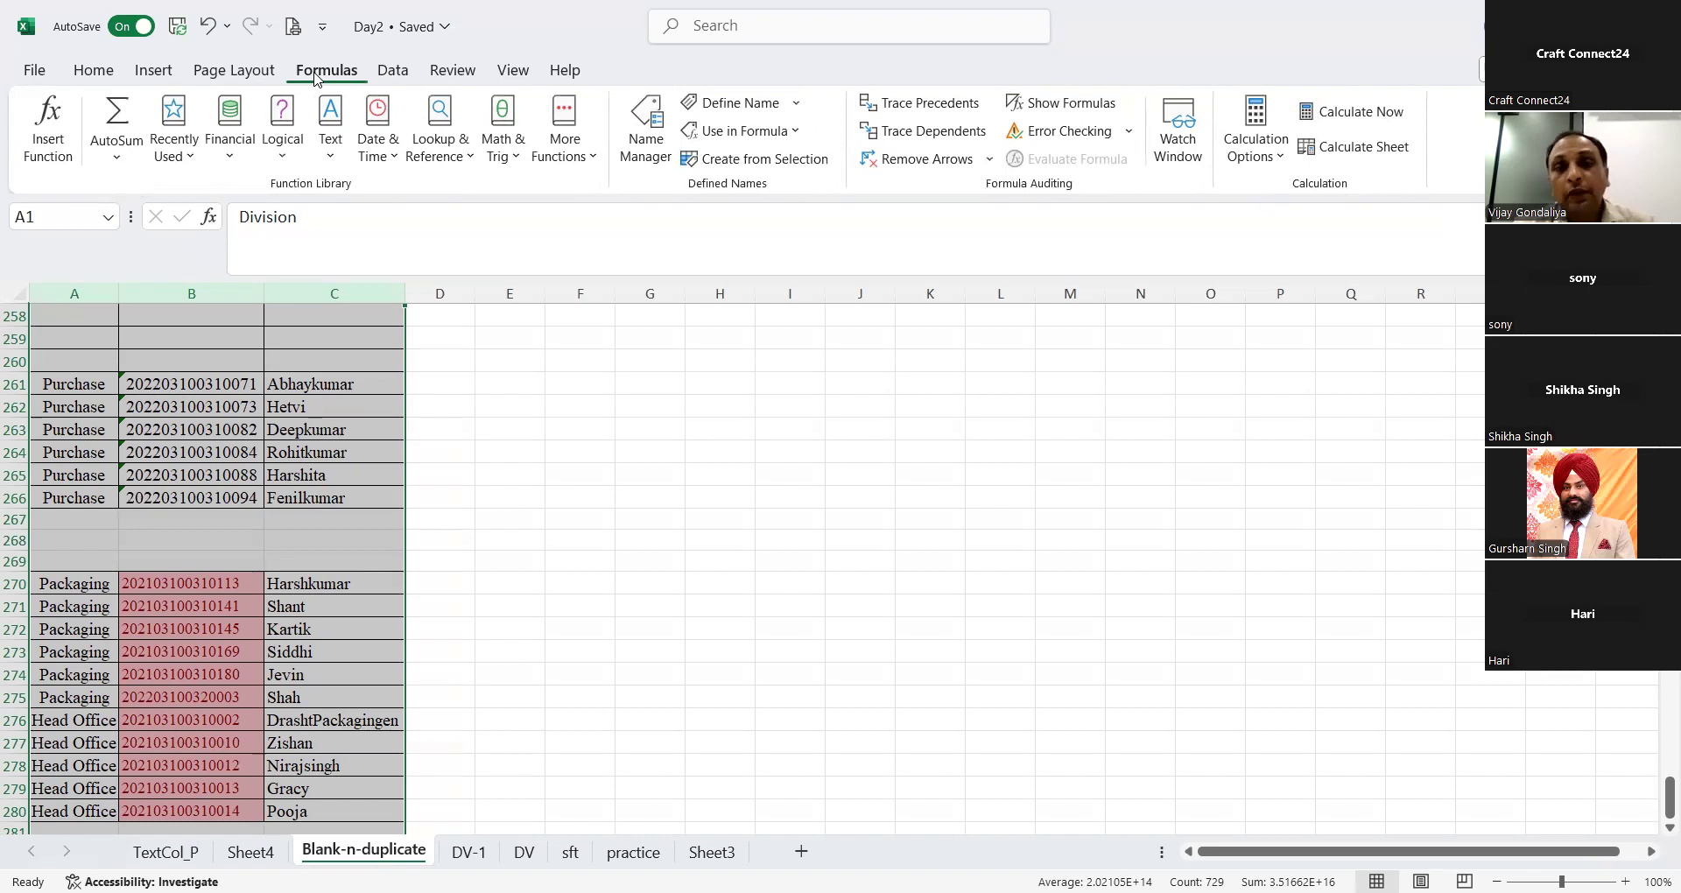
left_click(393, 70)
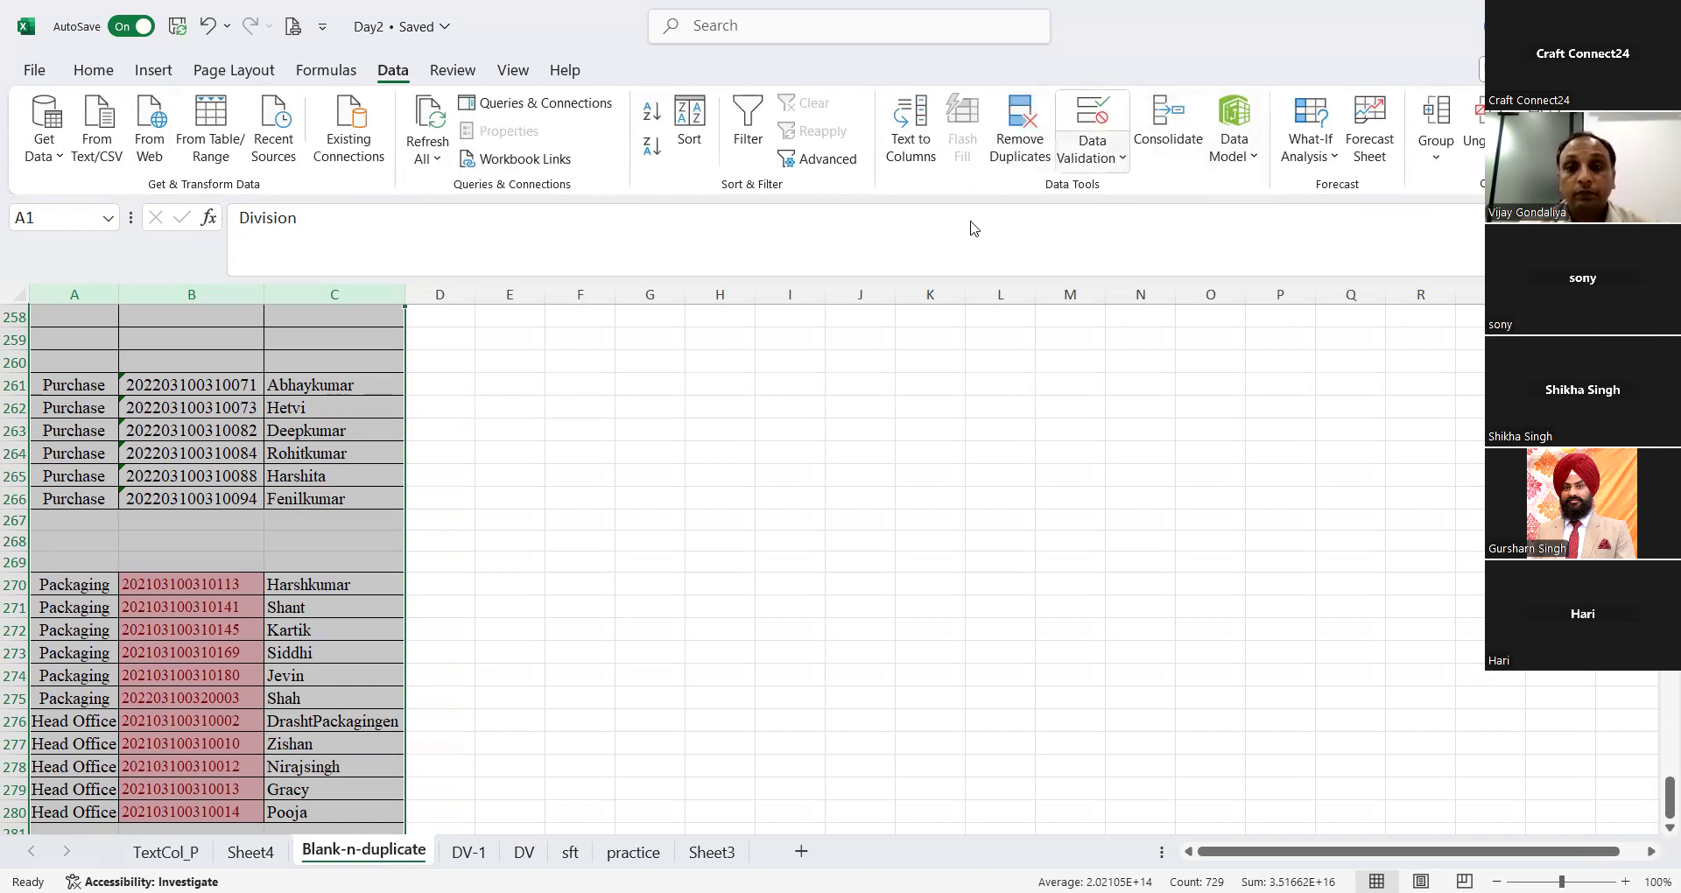
right_click(311, 299)
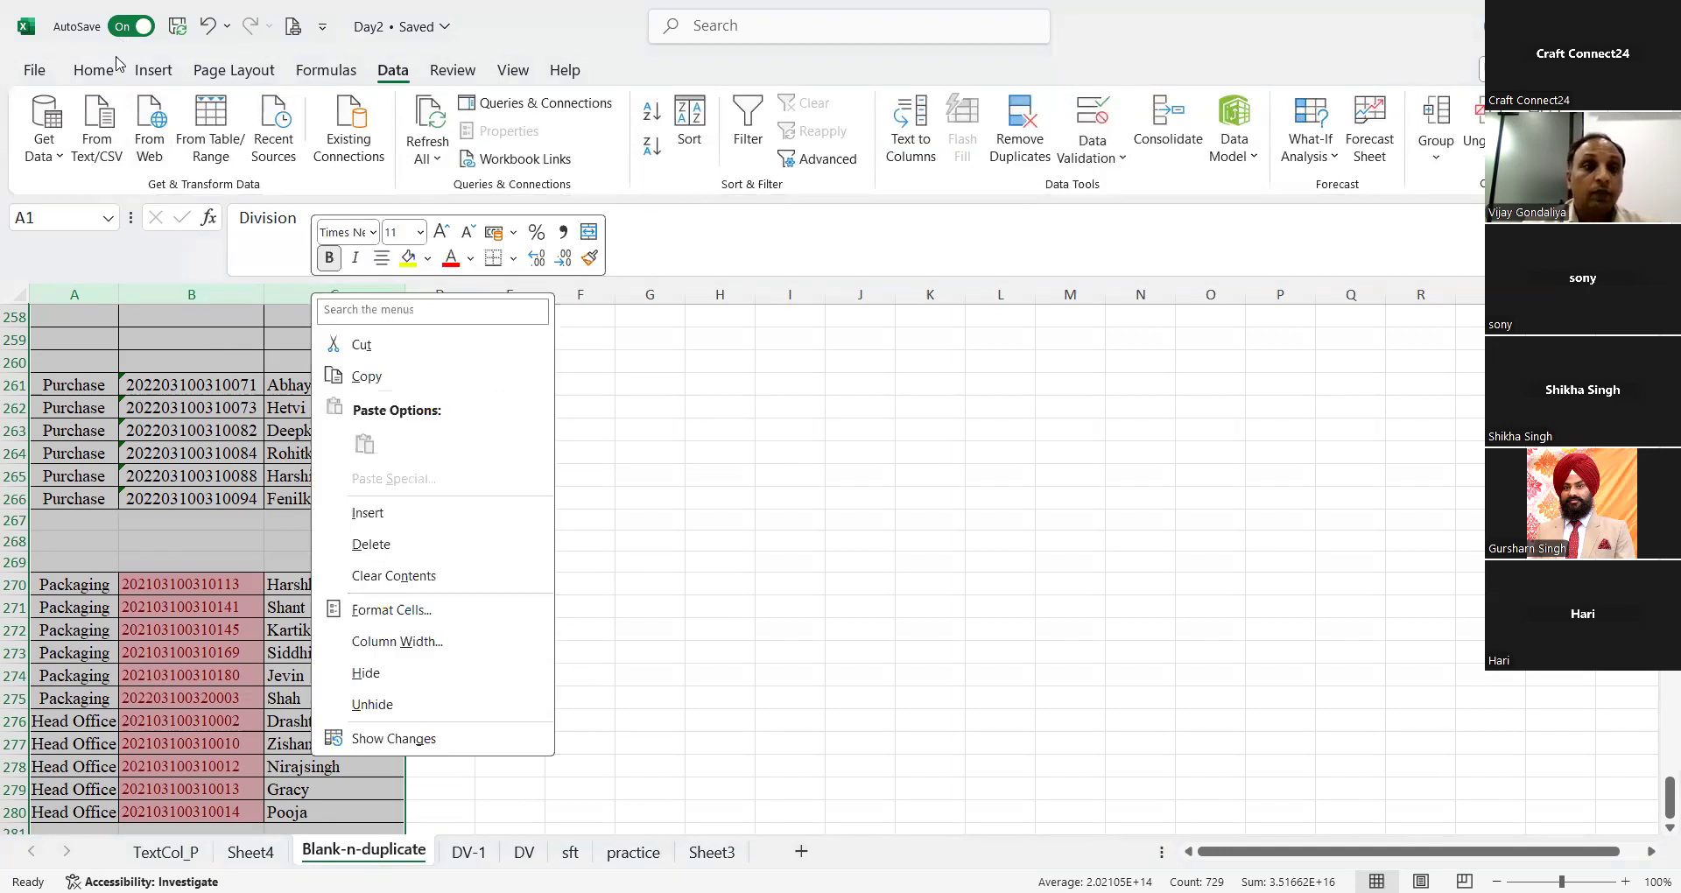
left_click(94, 70)
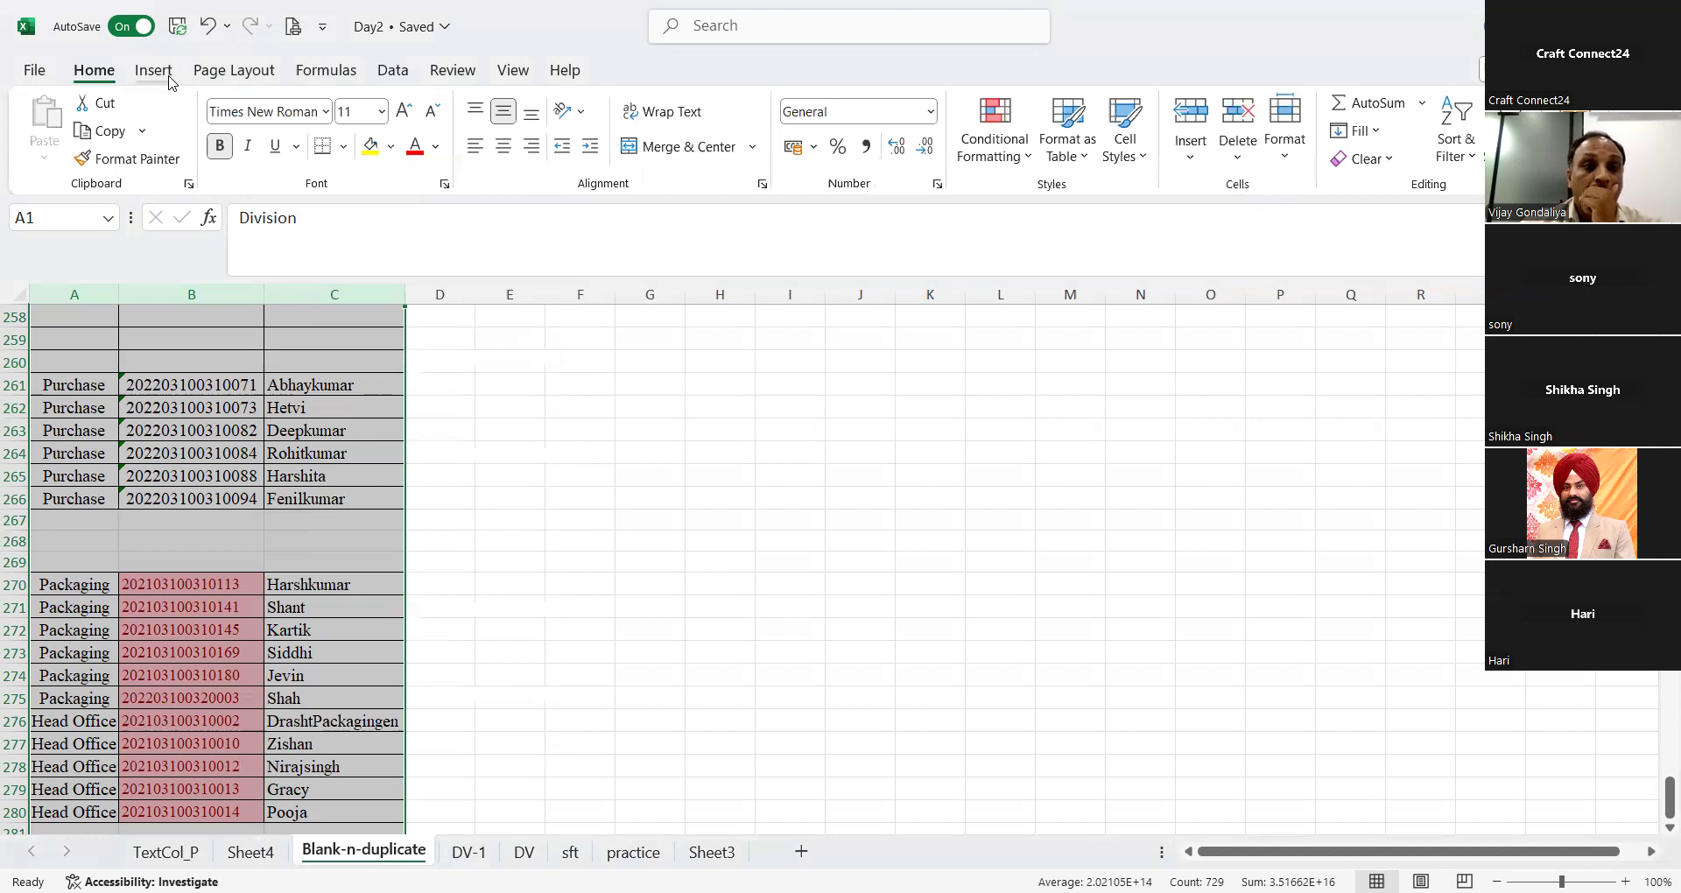
left_click(153, 70)
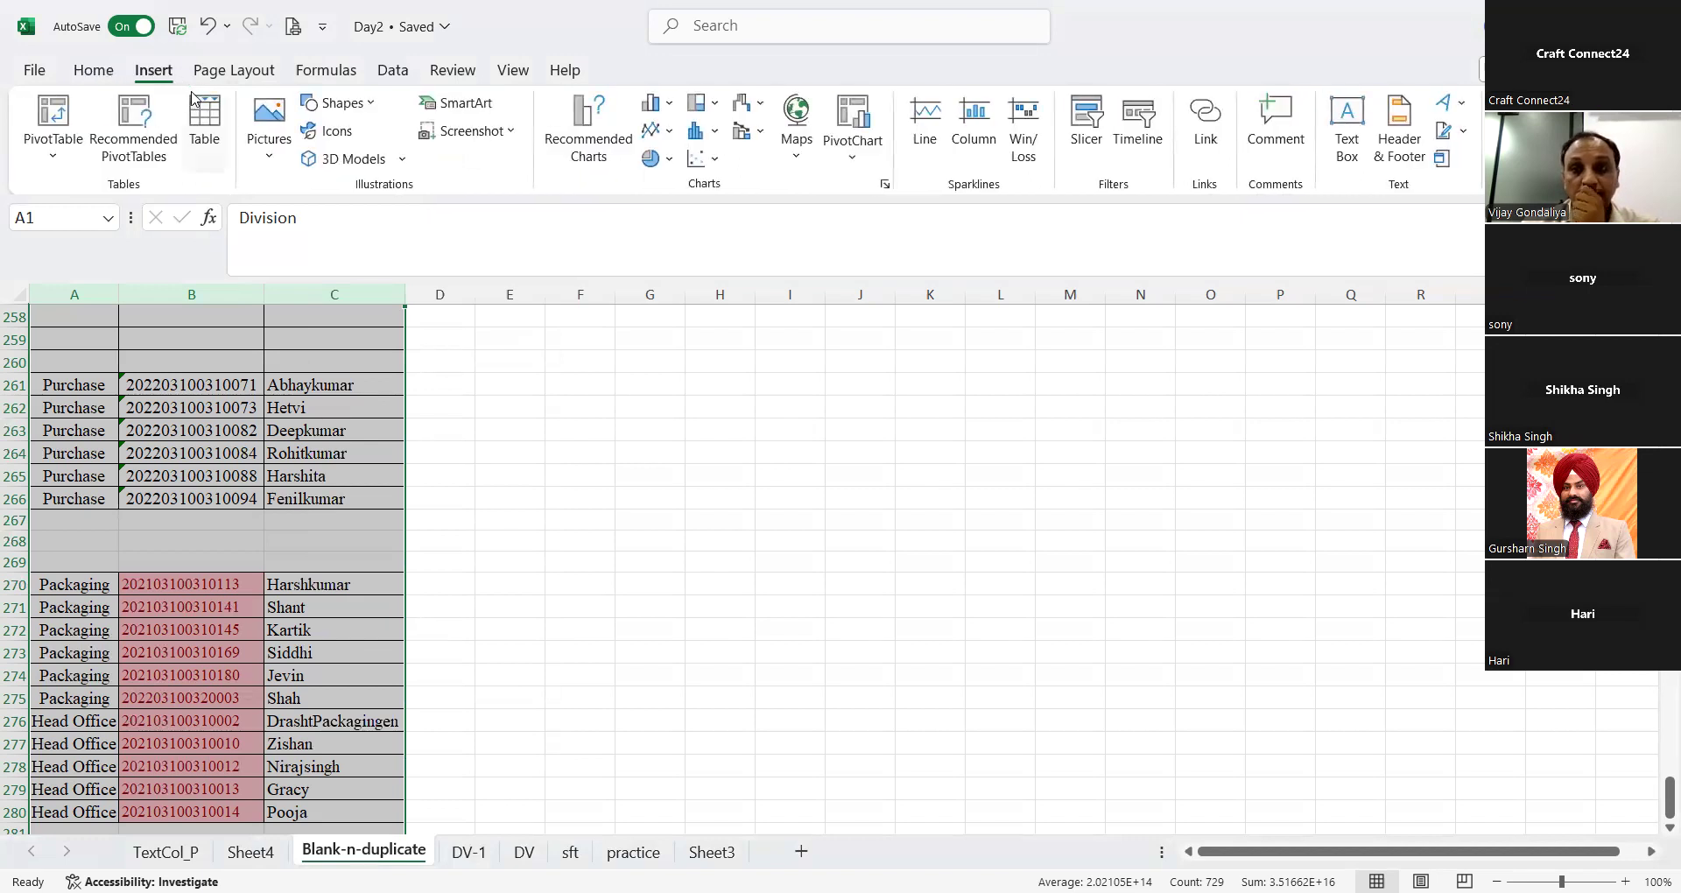
left_click(234, 72)
left_click(326, 70)
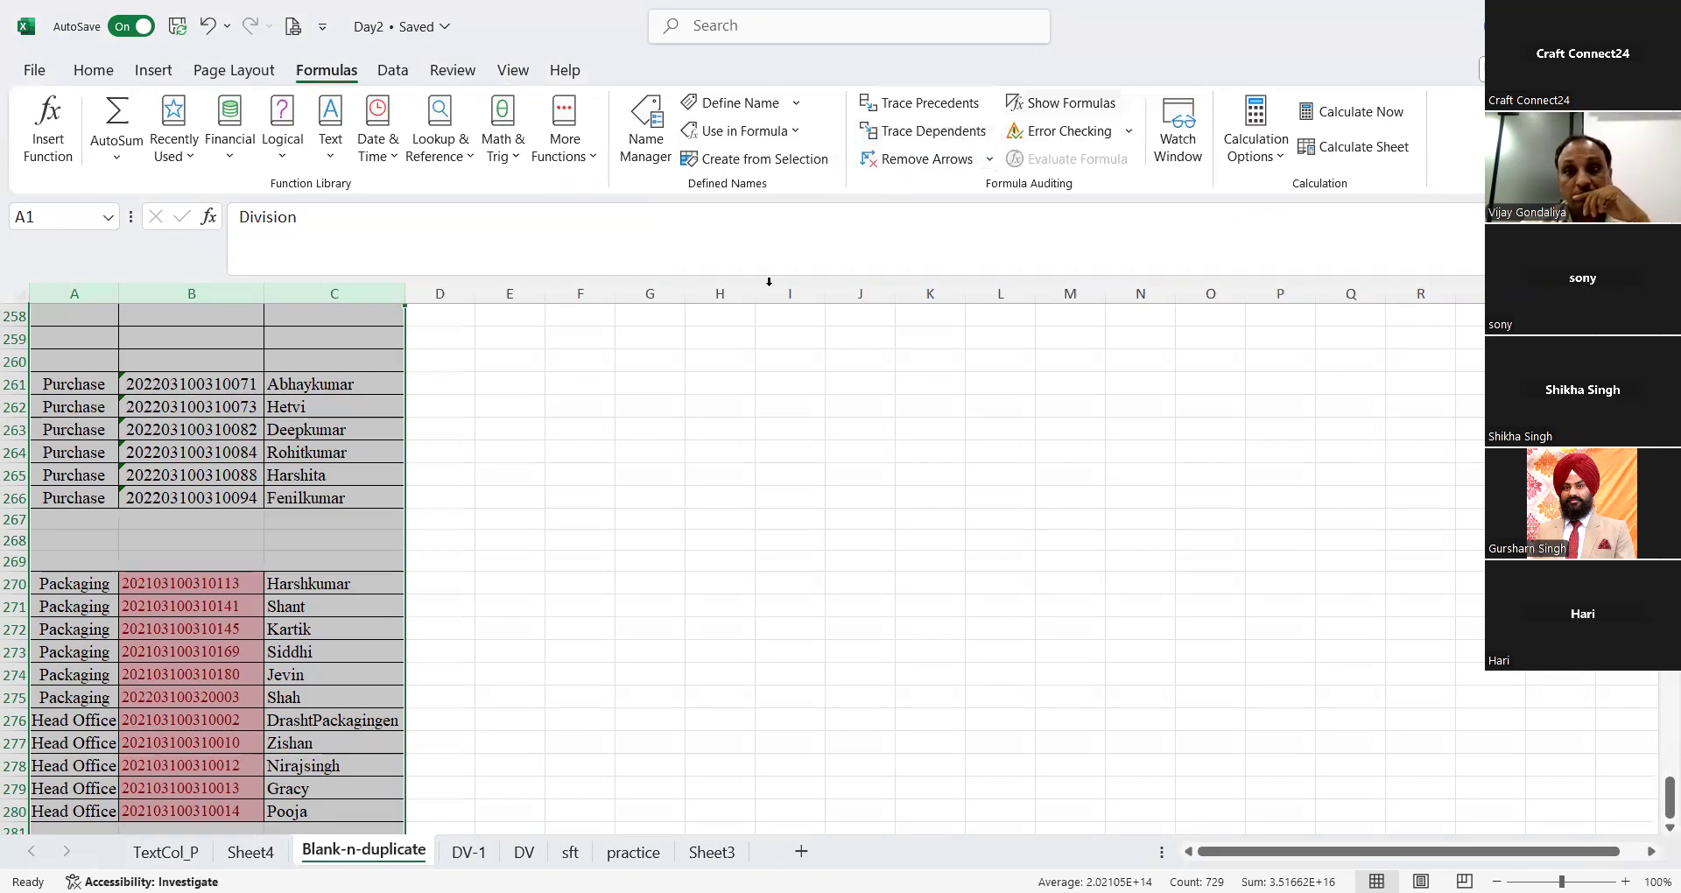
scroll(256, 480, "up", 1)
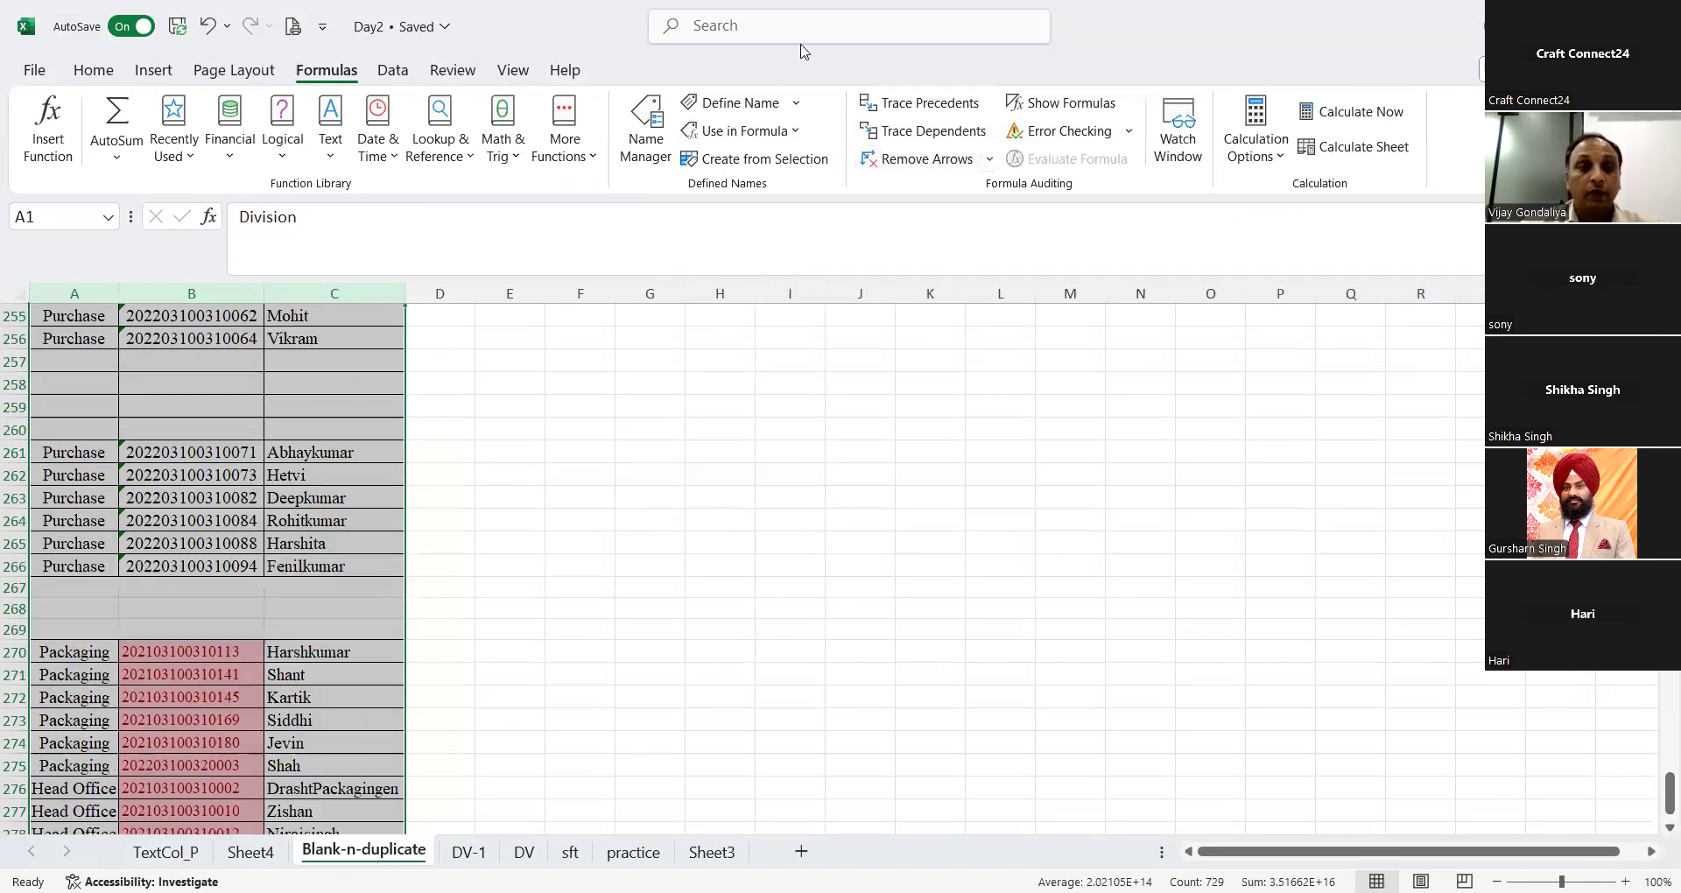
left_click(255, 481)
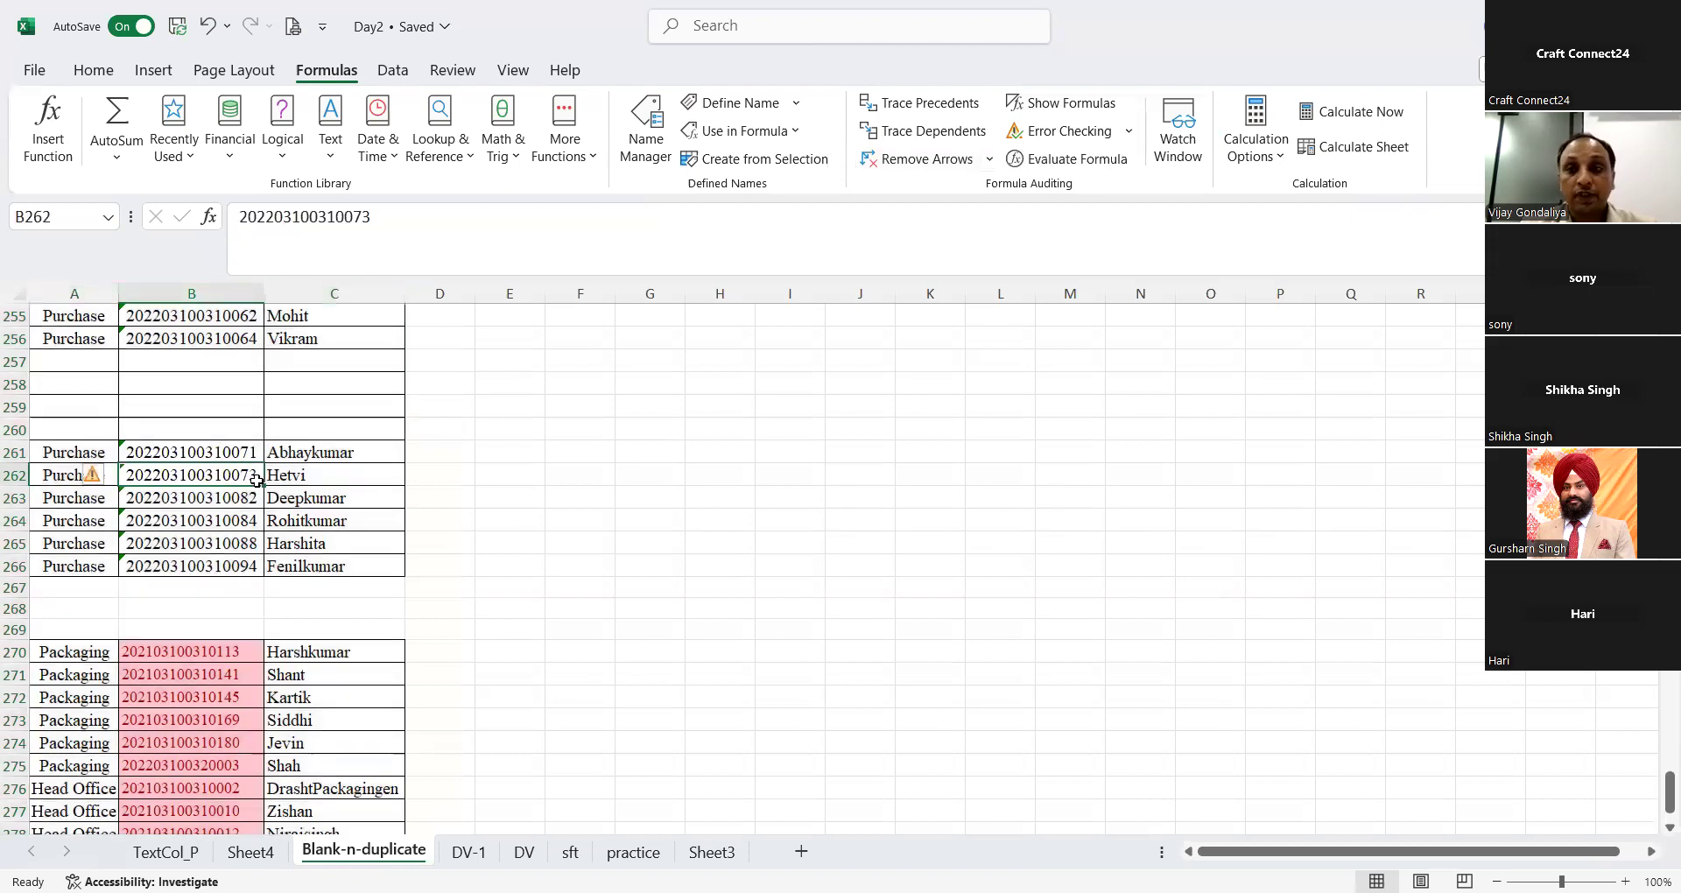
key("ctrl+Home")
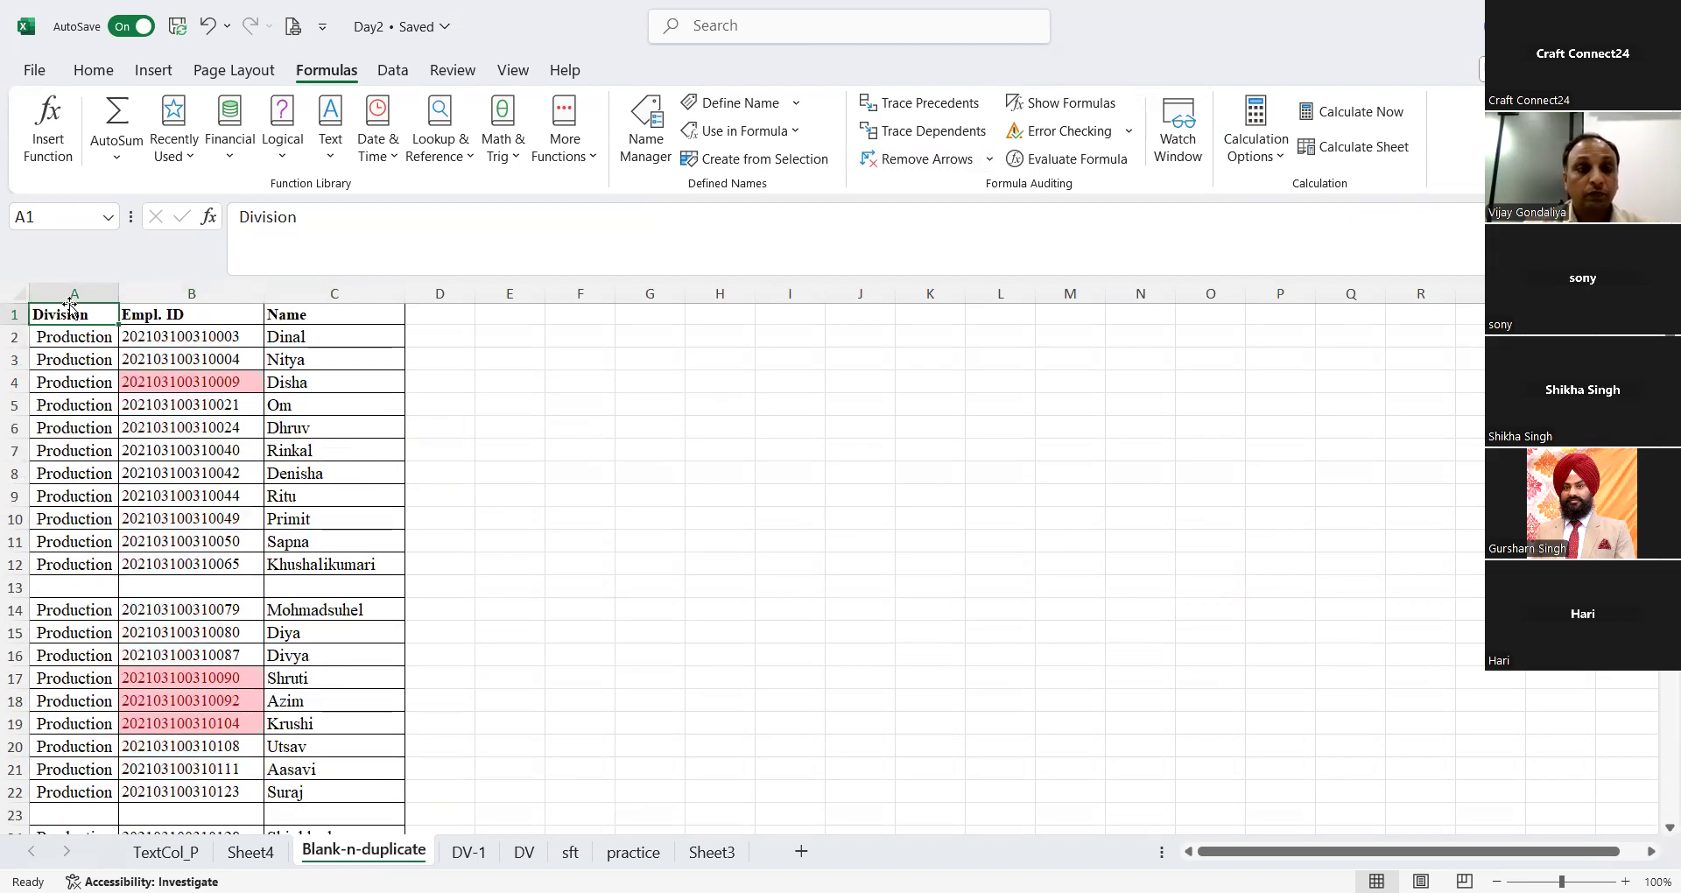
left_click(58, 289)
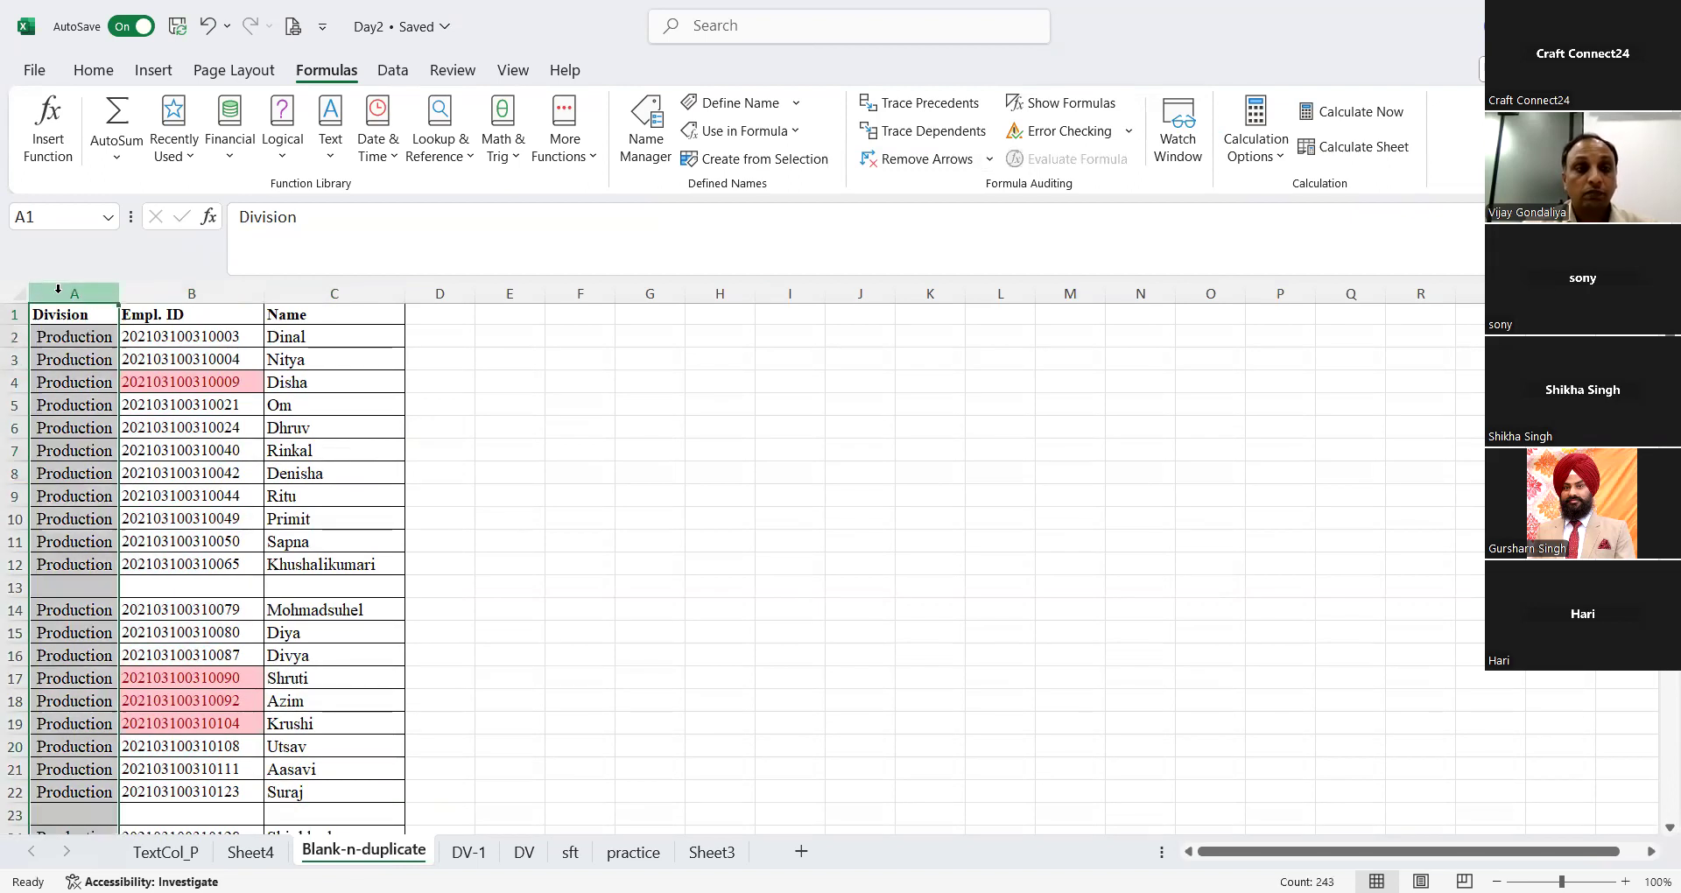
left_click(452, 70)
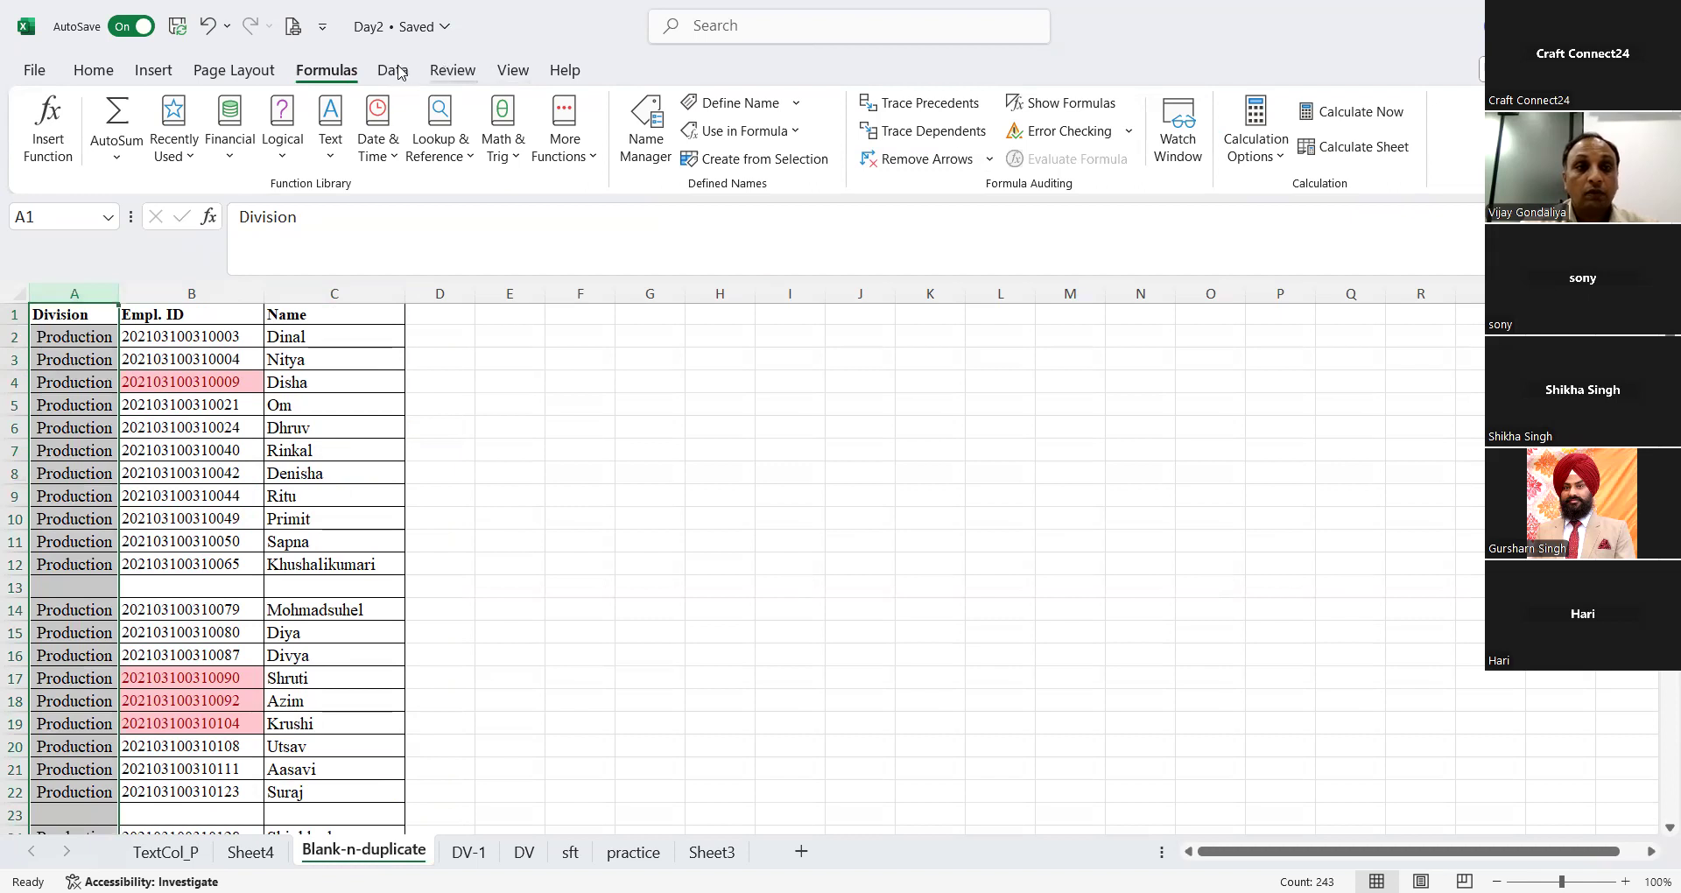
left_click(389, 70)
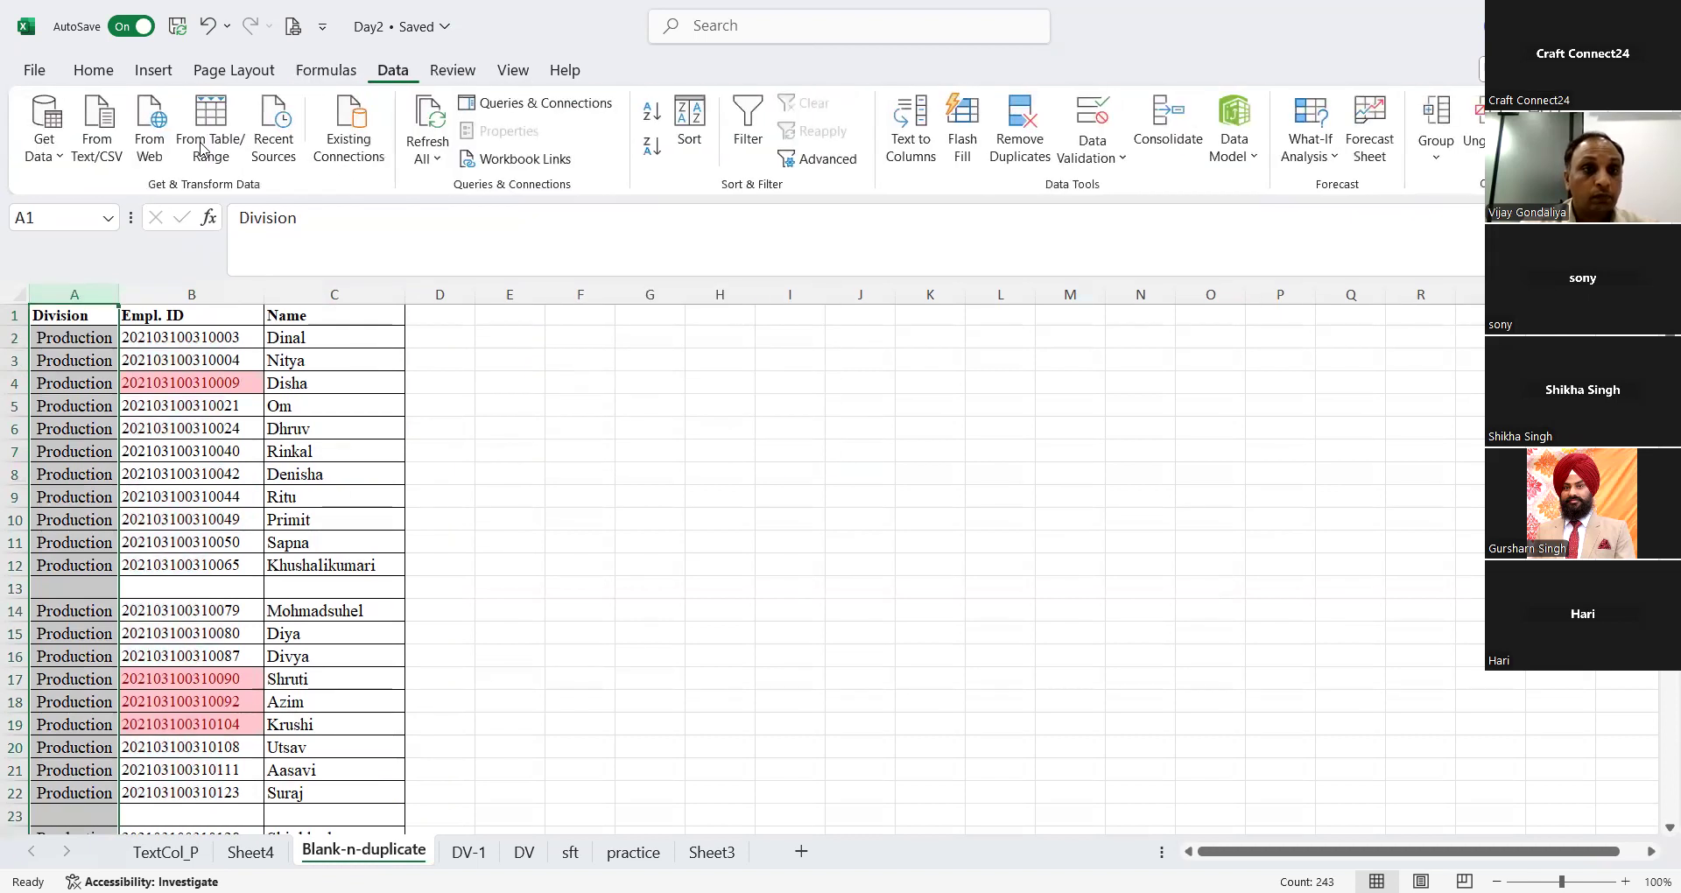
left_click(427, 158)
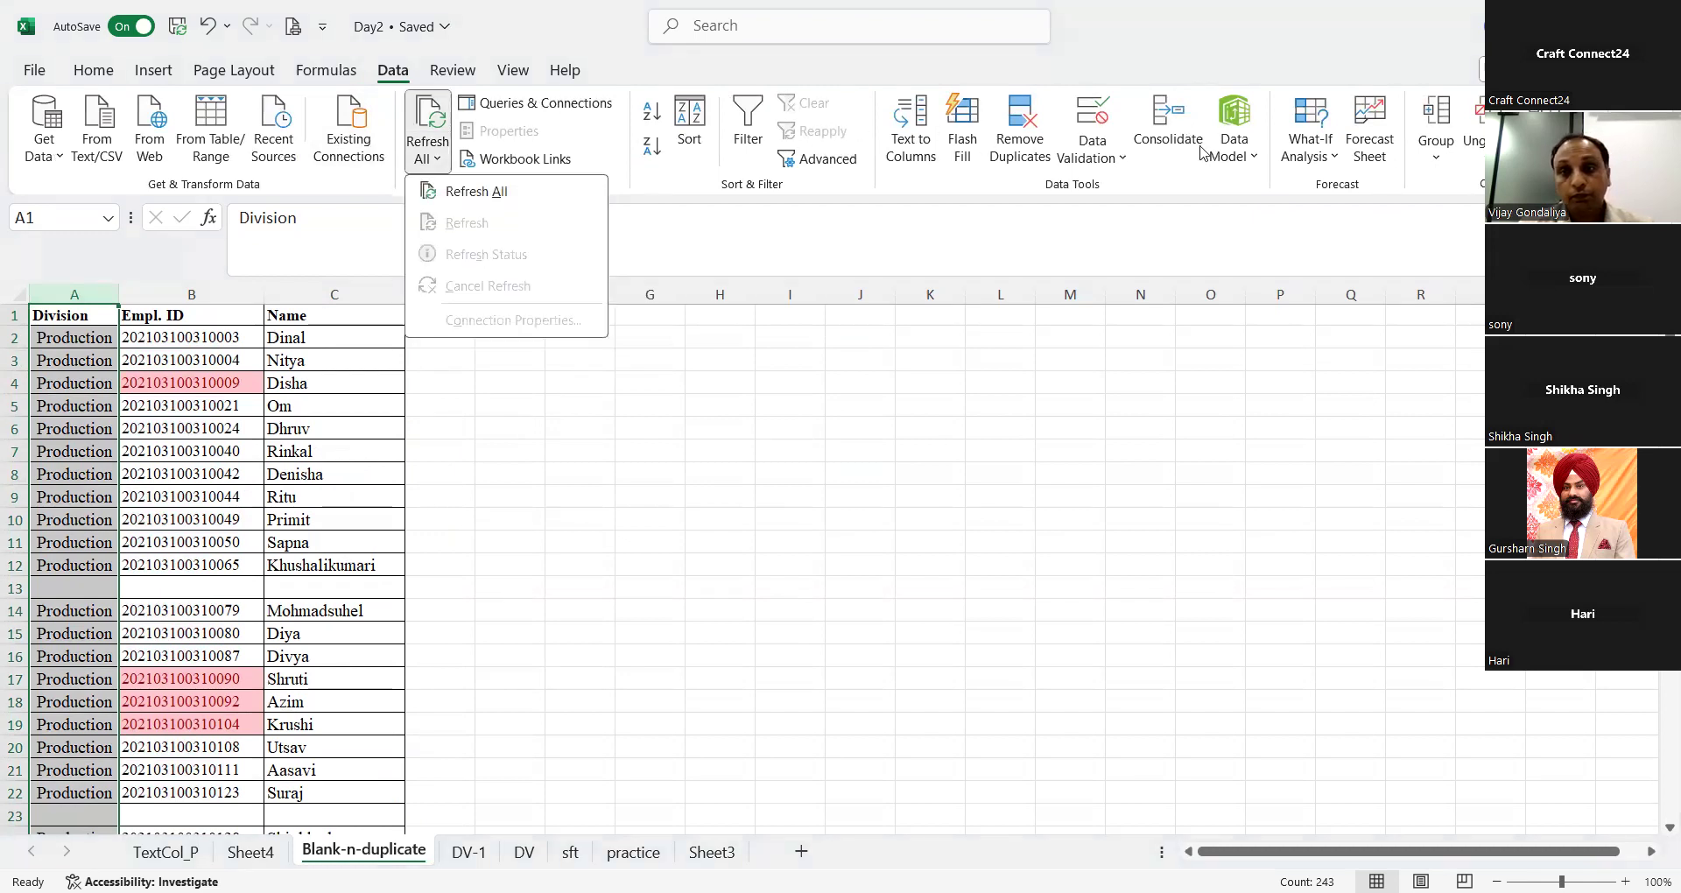
left_click(1049, 150)
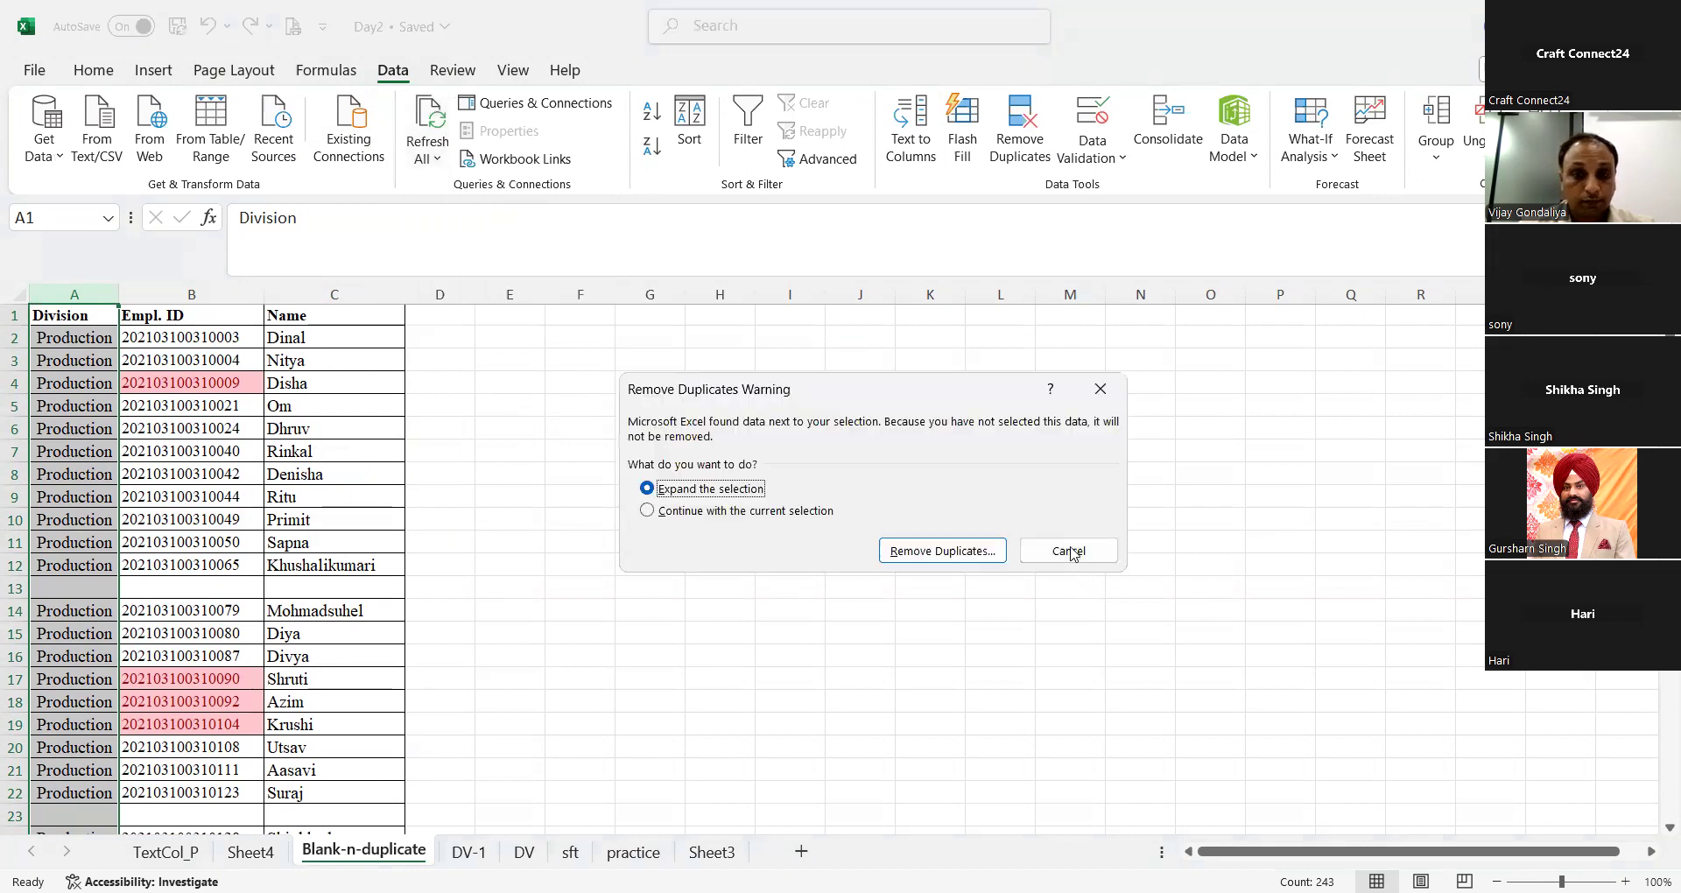
left_click(1069, 548)
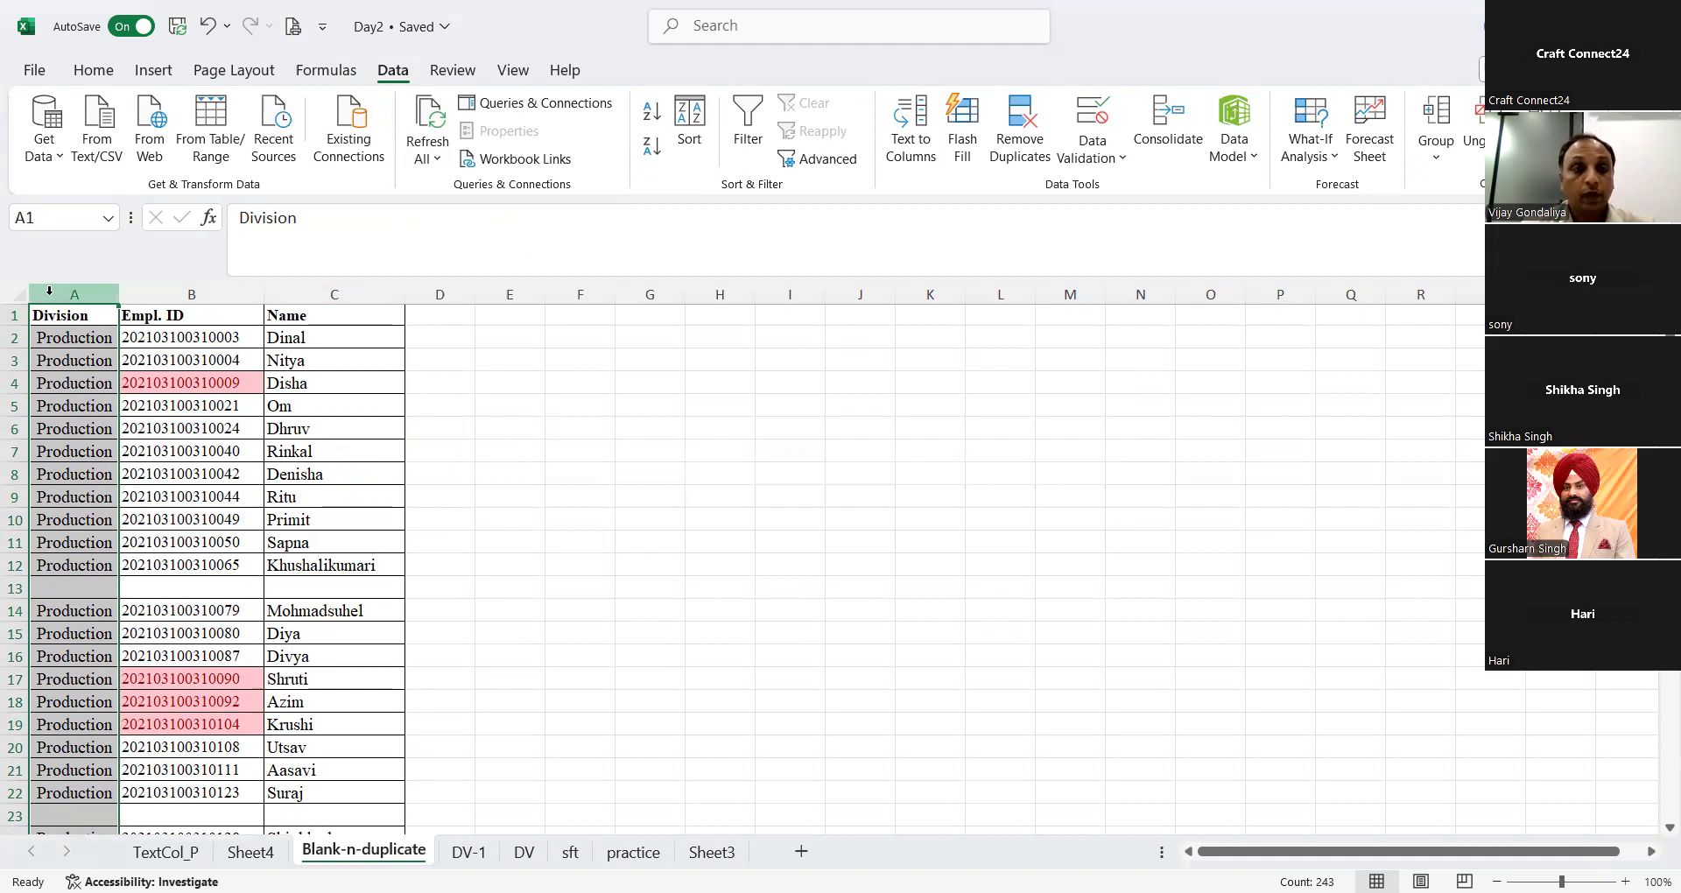
Step: Remove duplicate rows from columns A to C by Empl. ID only, treating the first row as headers, and undo the removal
left_click_drag(50, 290, 334, 294)
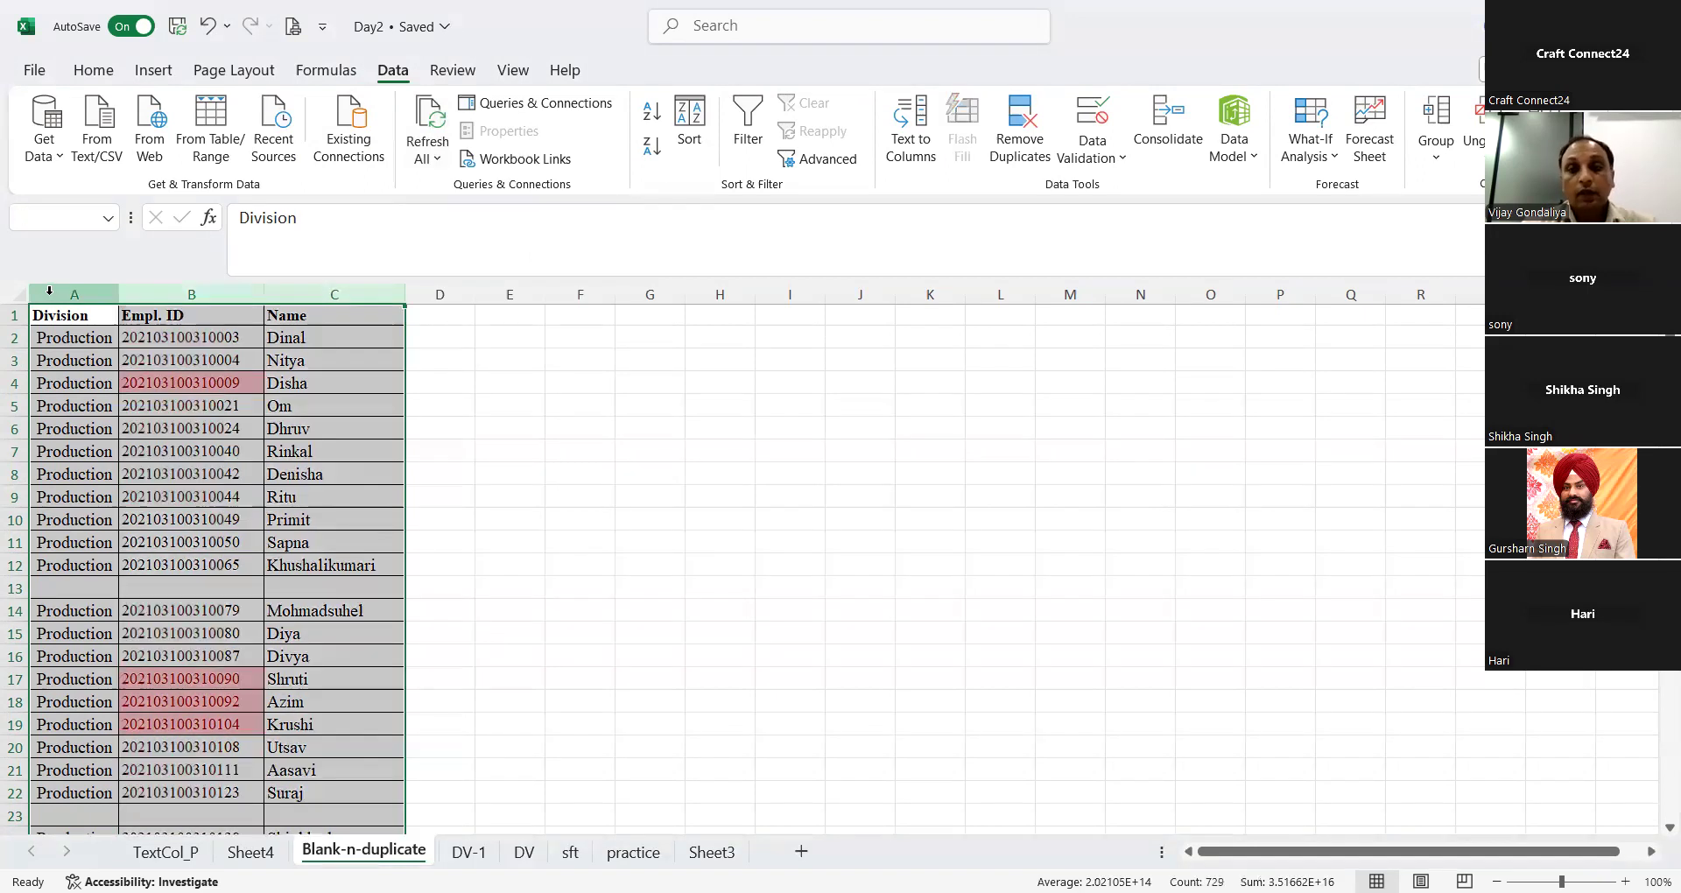
left_click(1027, 144)
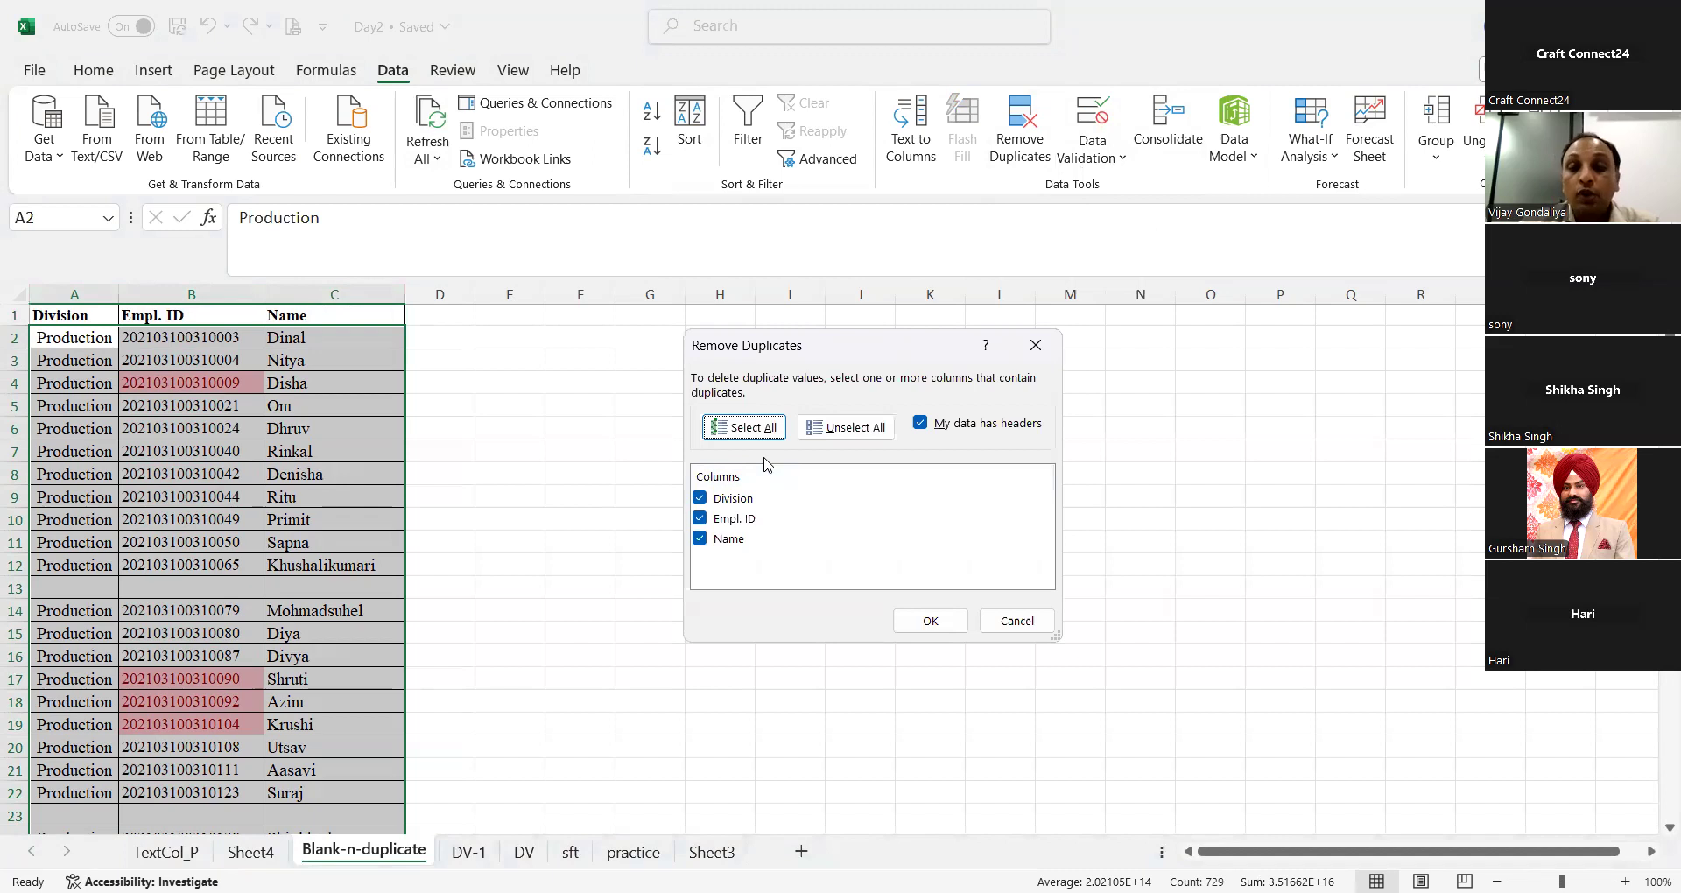
left_click(709, 501)
left_click(703, 500)
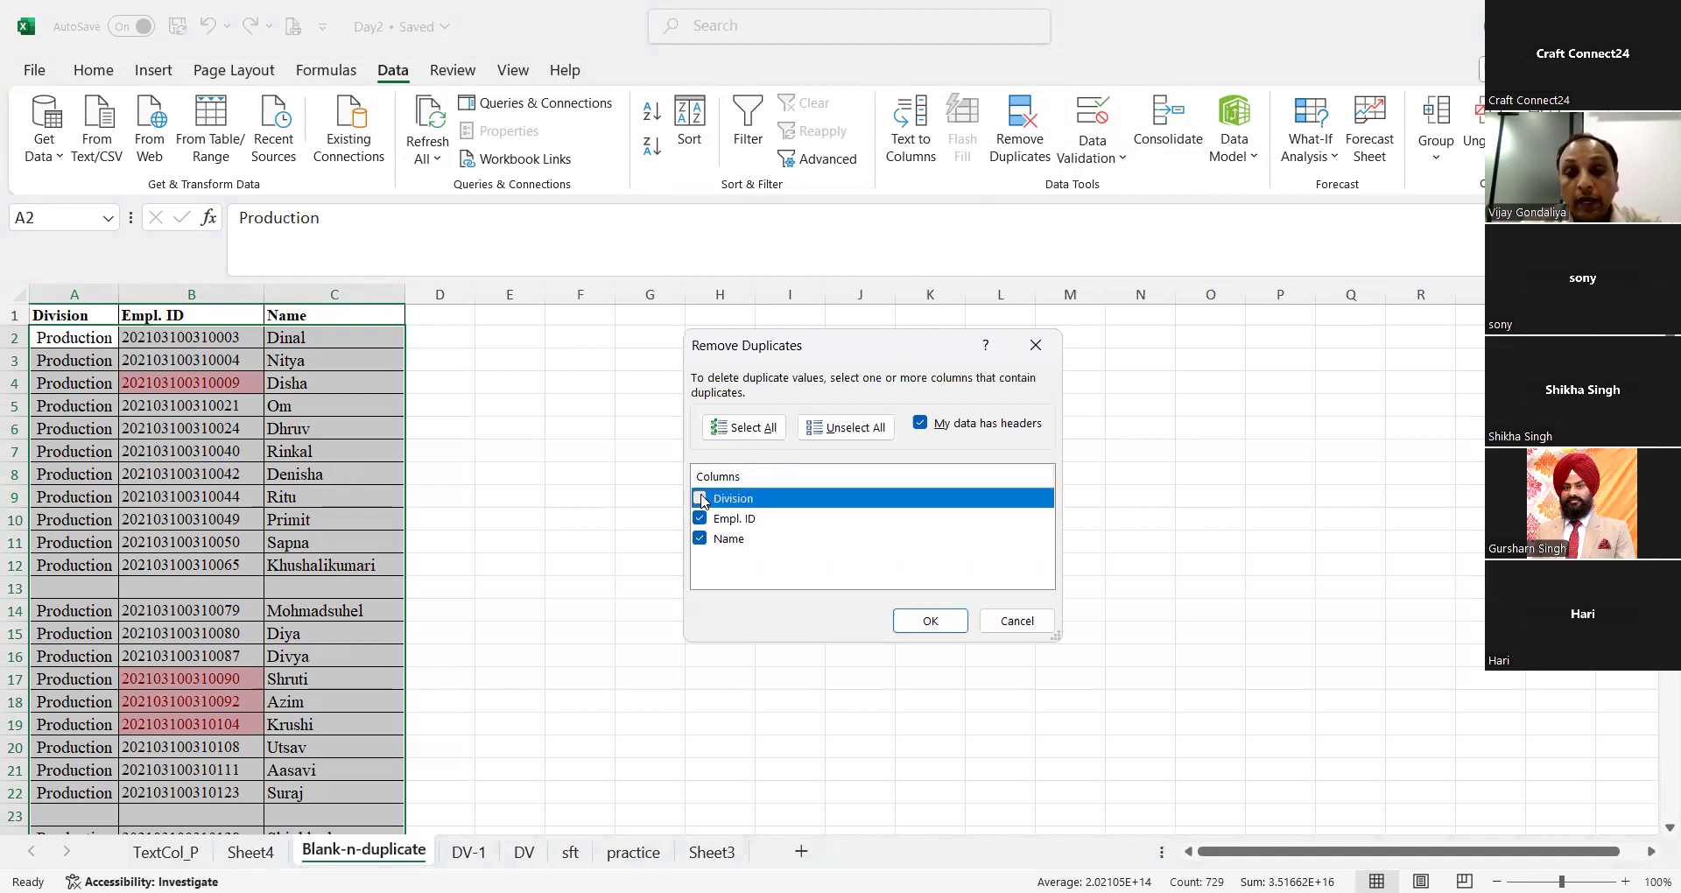
left_click(700, 540)
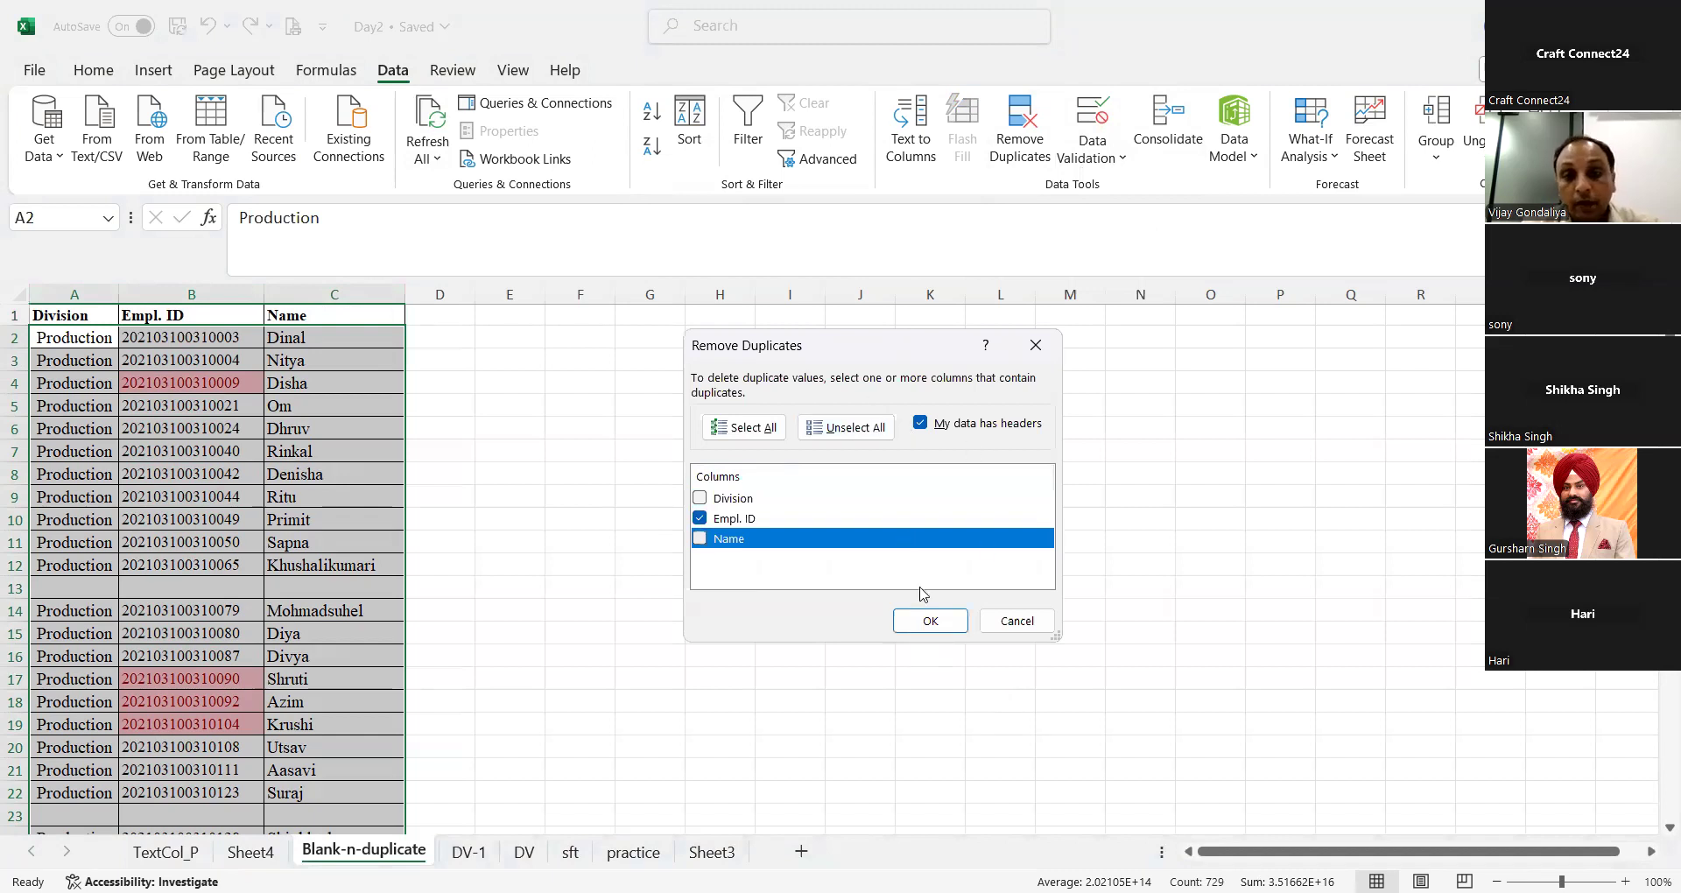
left_click(930, 619)
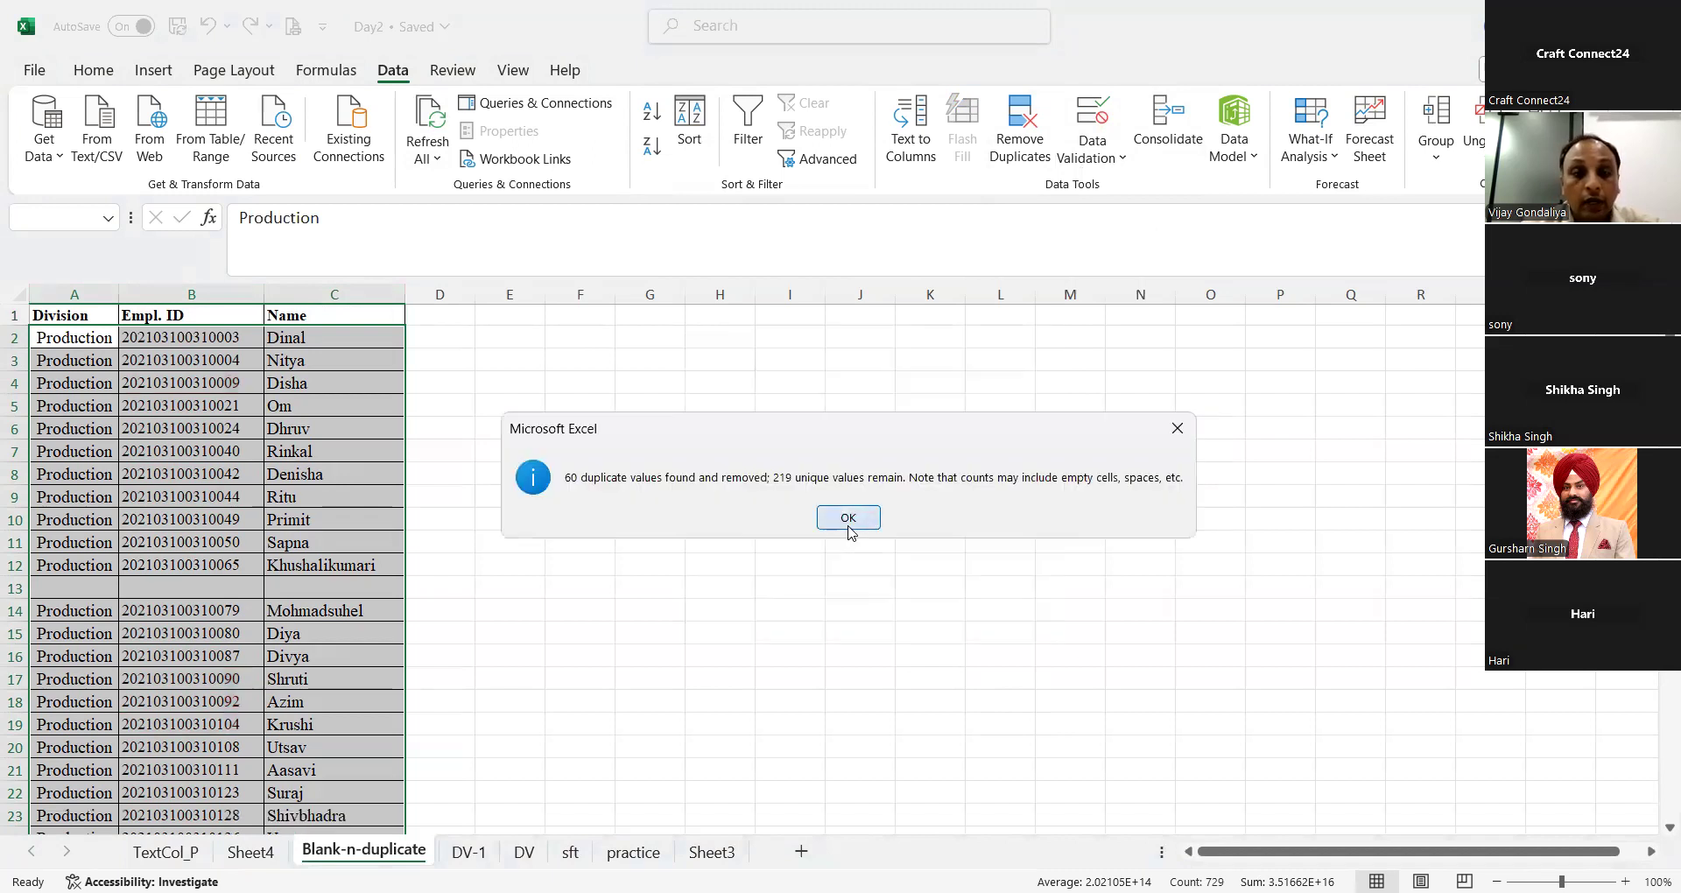
left_click(846, 518)
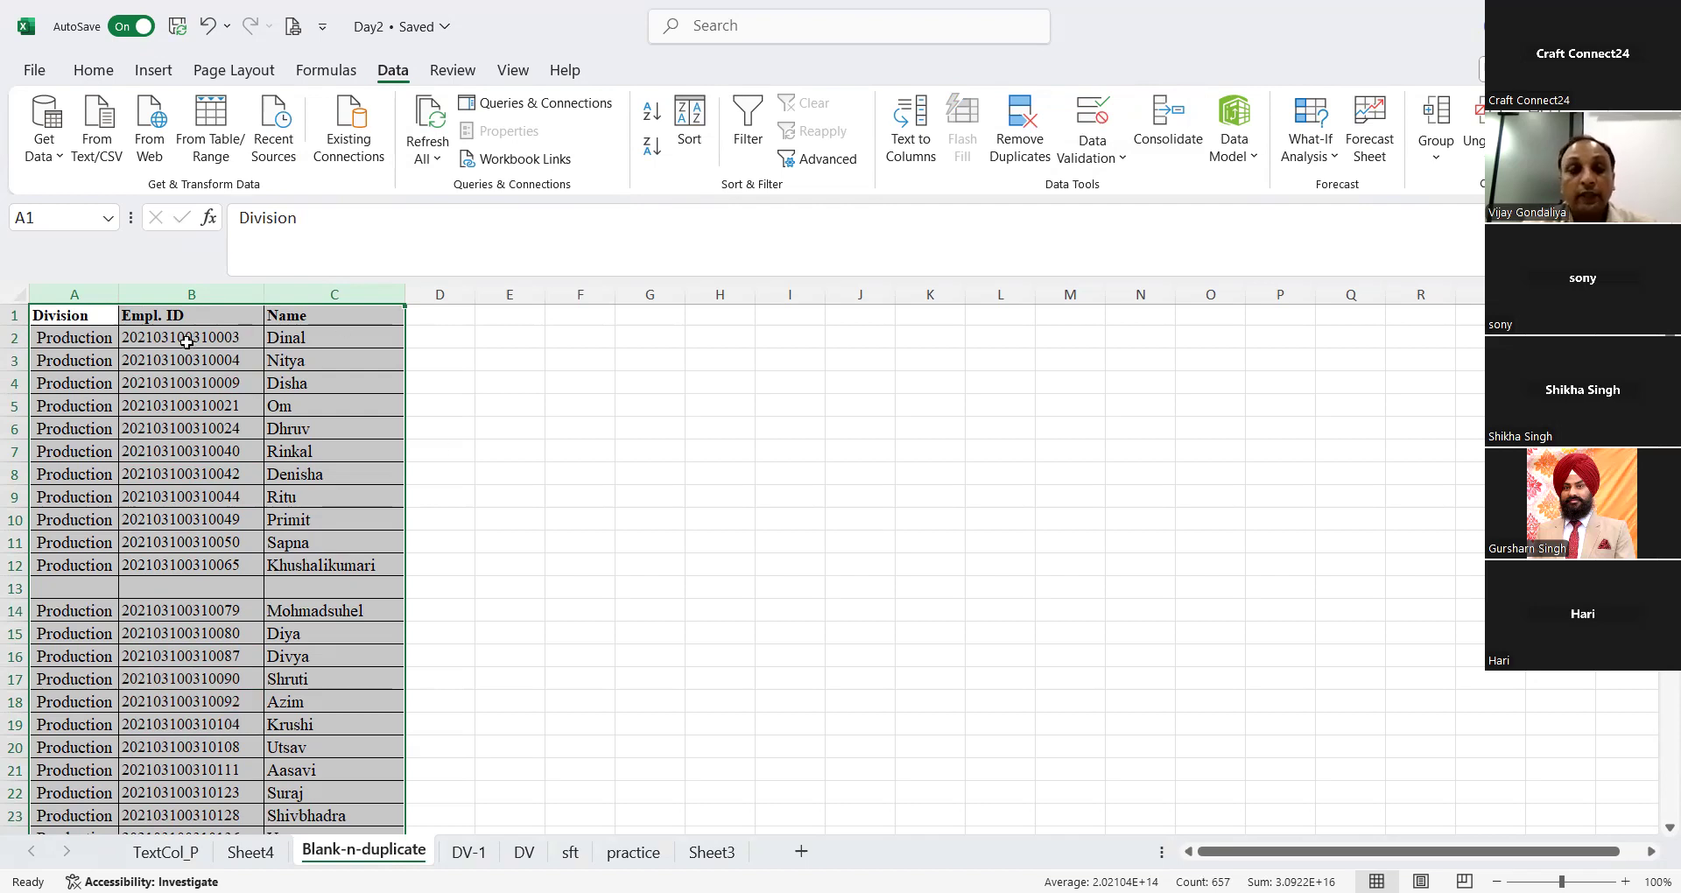
left_click(186, 296)
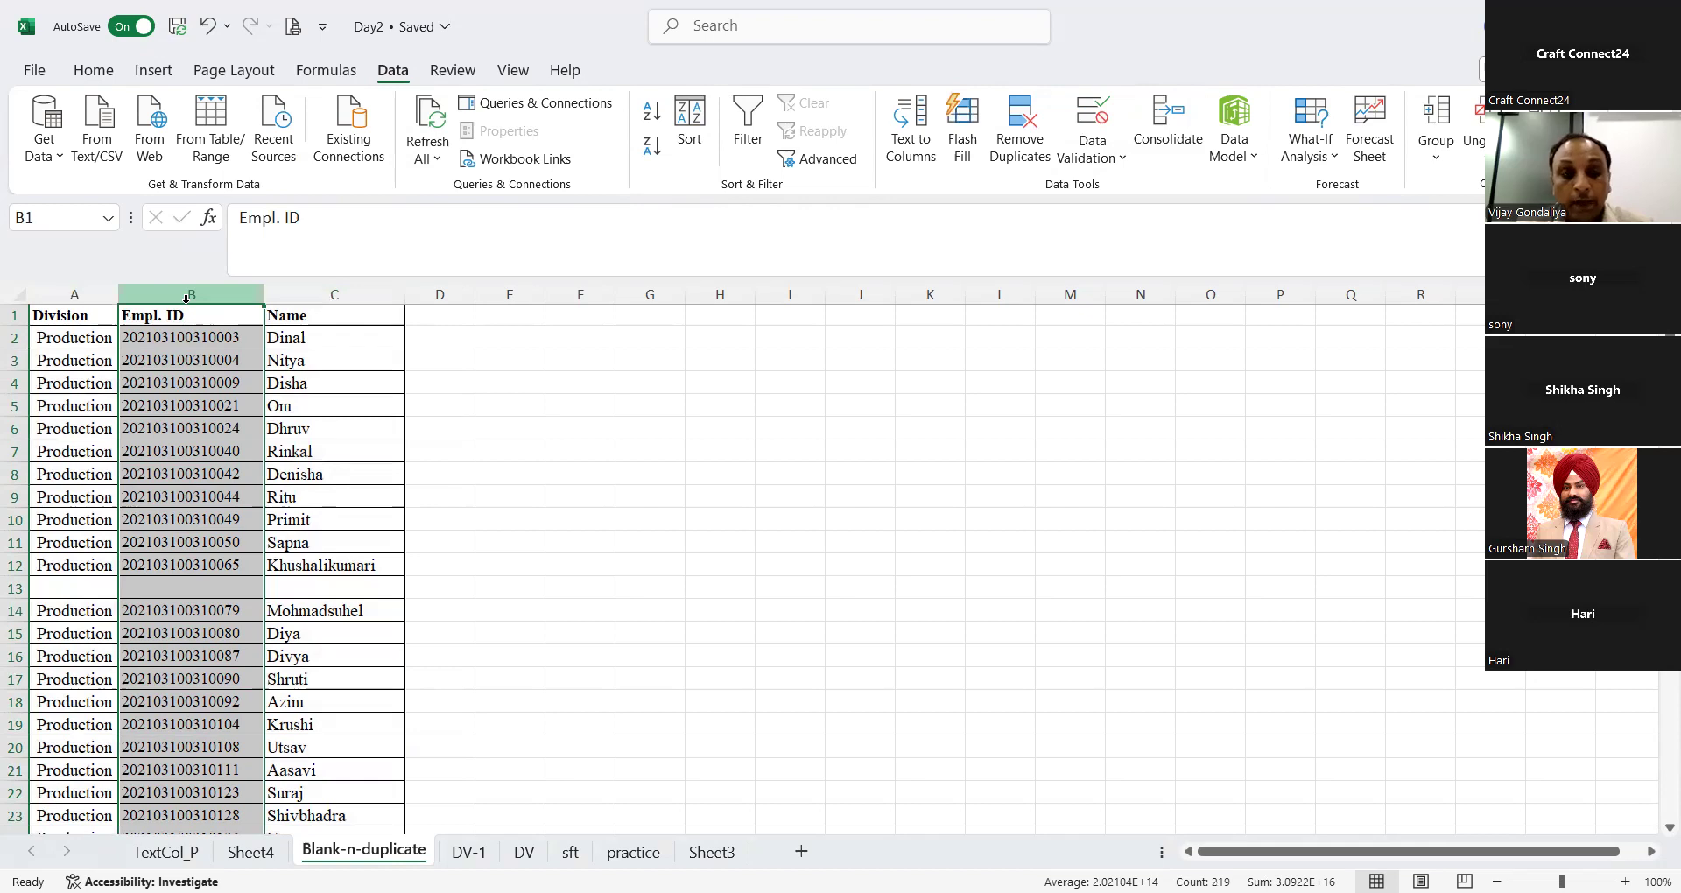
key("ctrl+z")
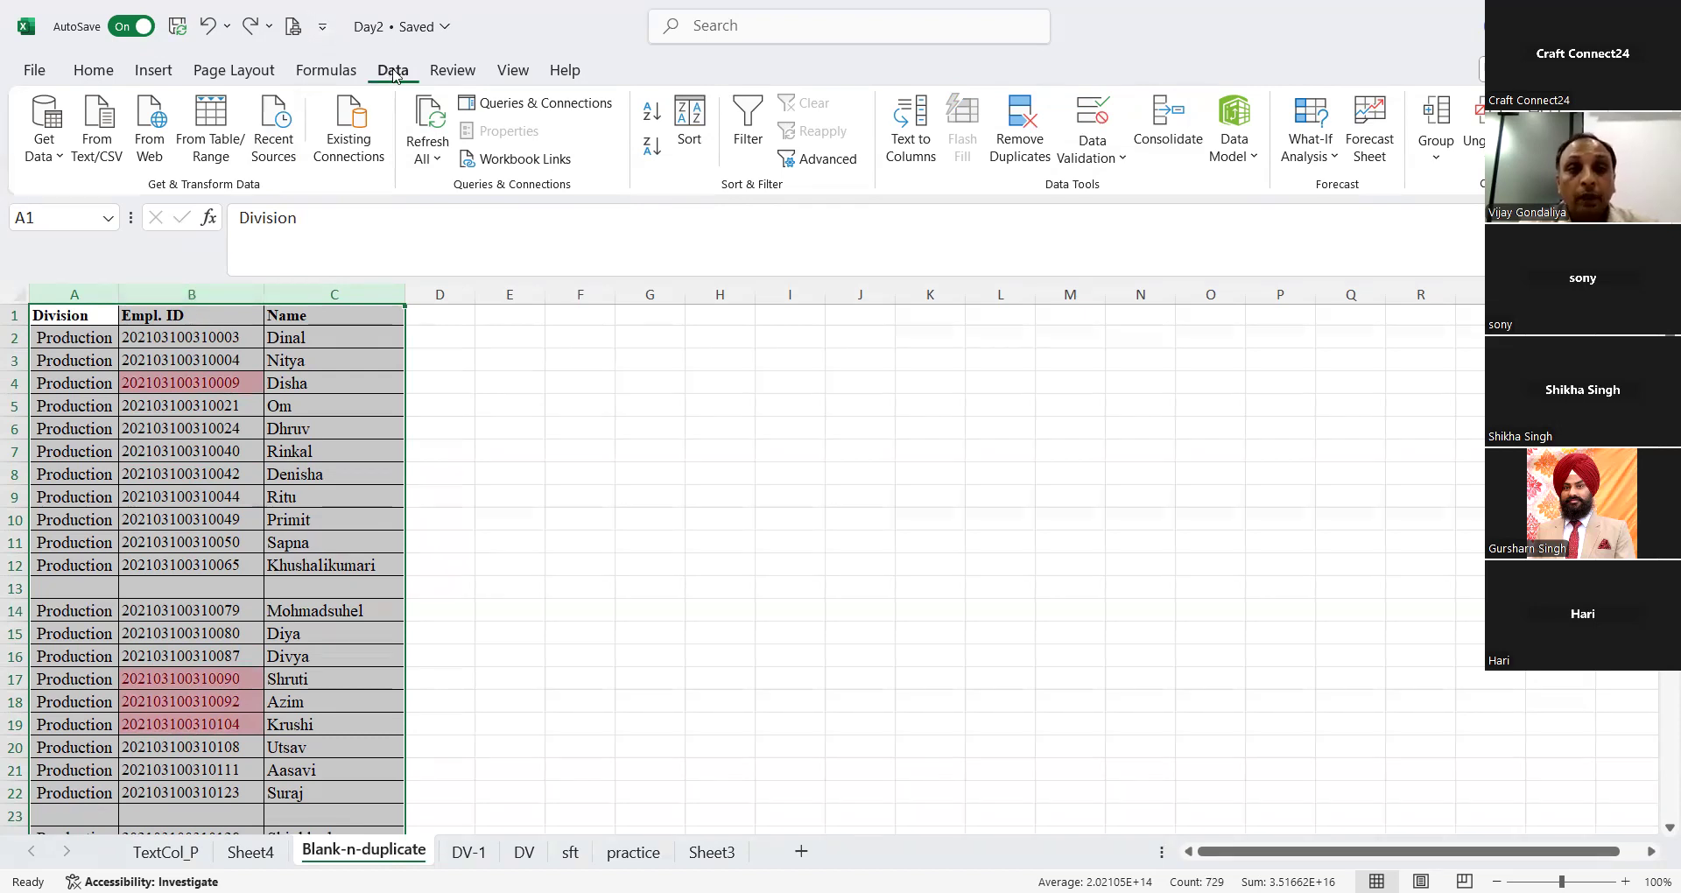
Step: Remove duplicate rows from columns A to C, comparing only the Empl. ID column and keeping the header row
left_click(1031, 151)
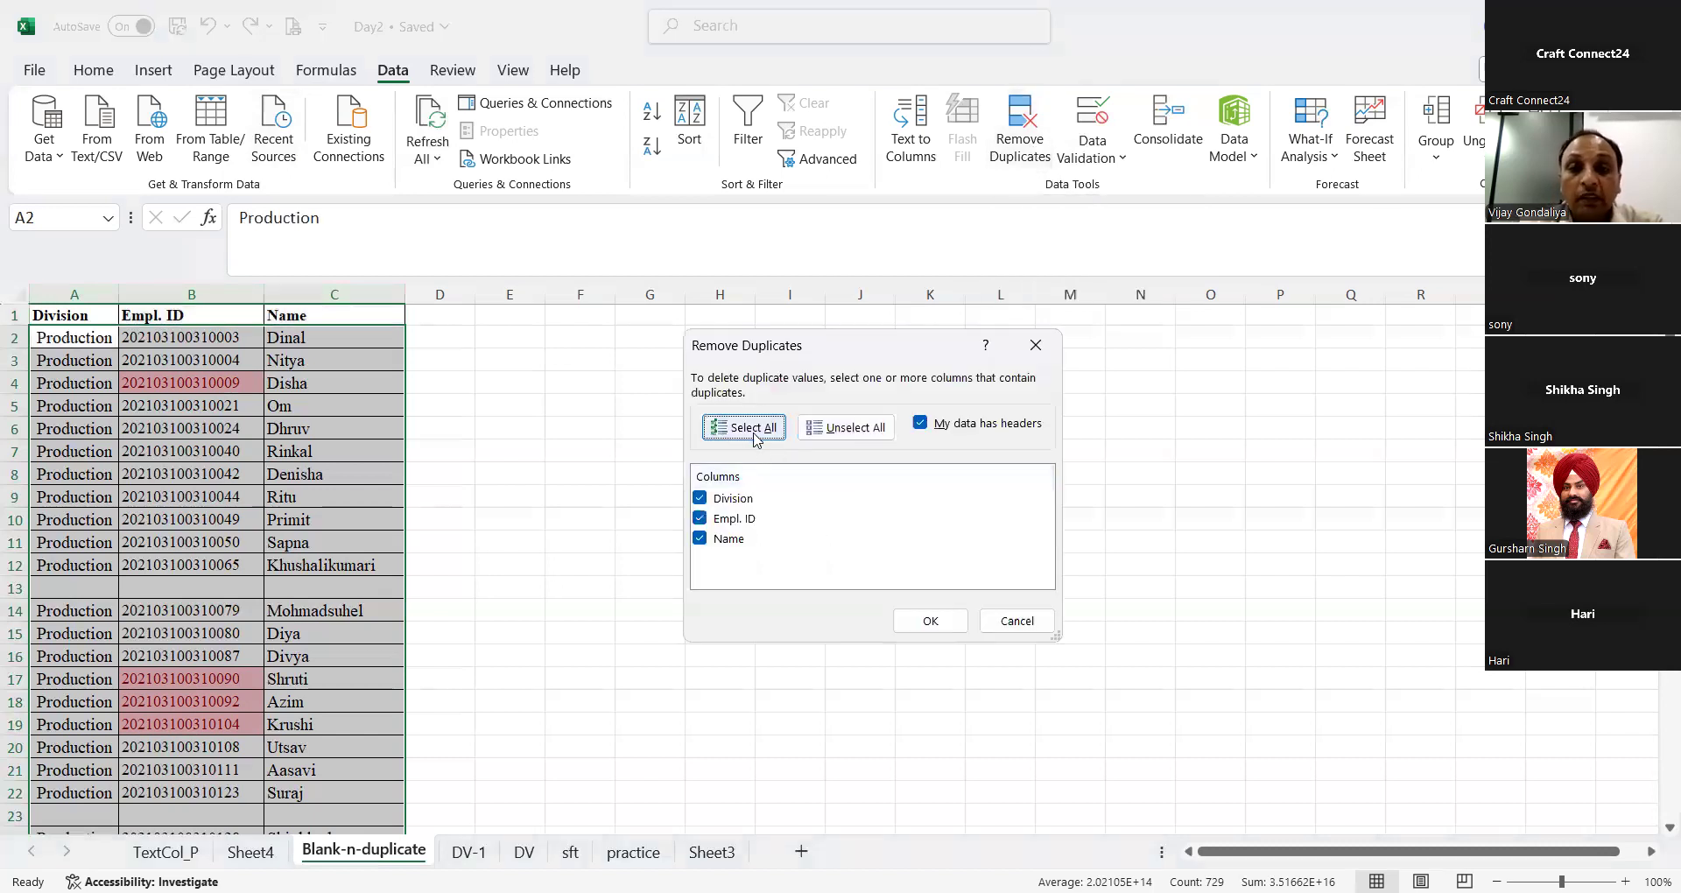
left_click(837, 429)
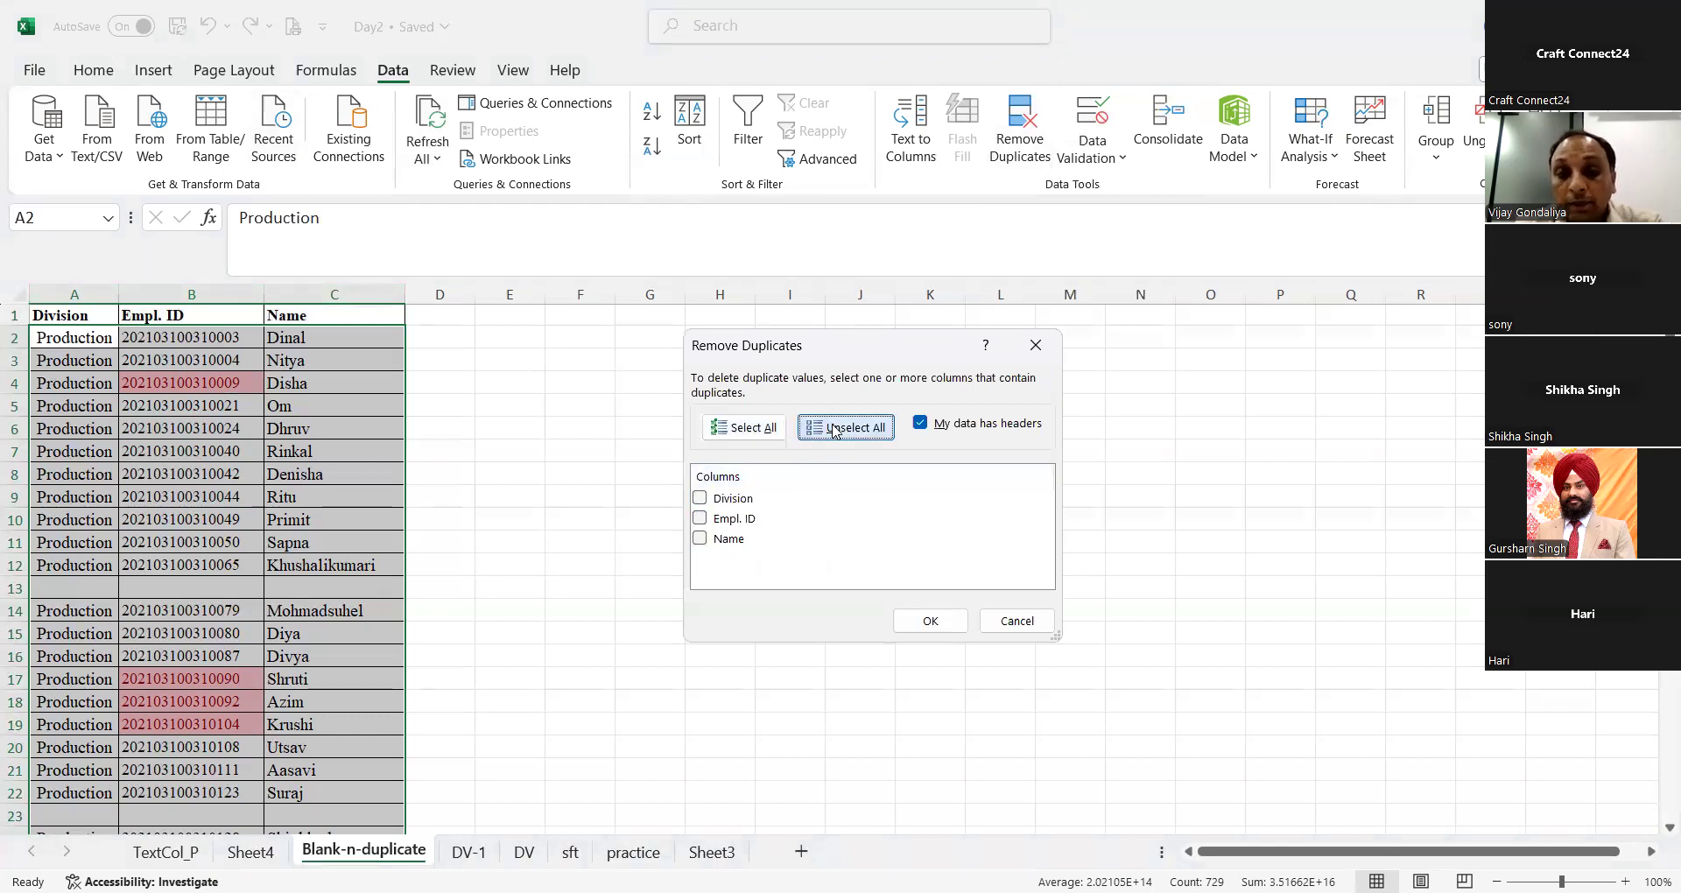
left_click(701, 518)
left_click(700, 518)
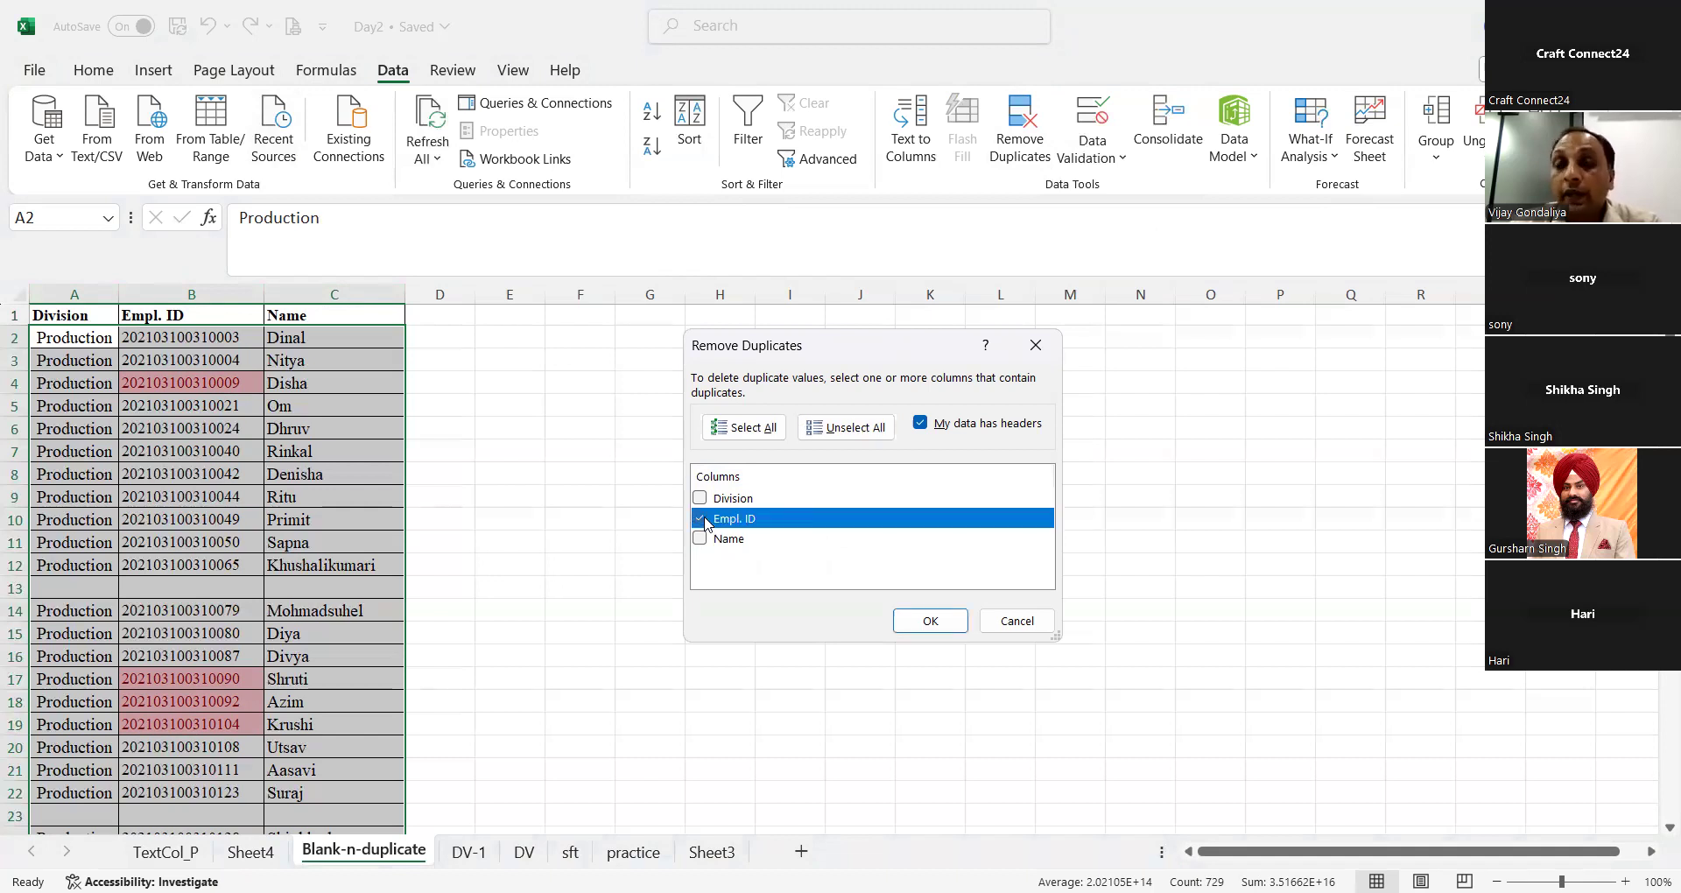
left_click(929, 622)
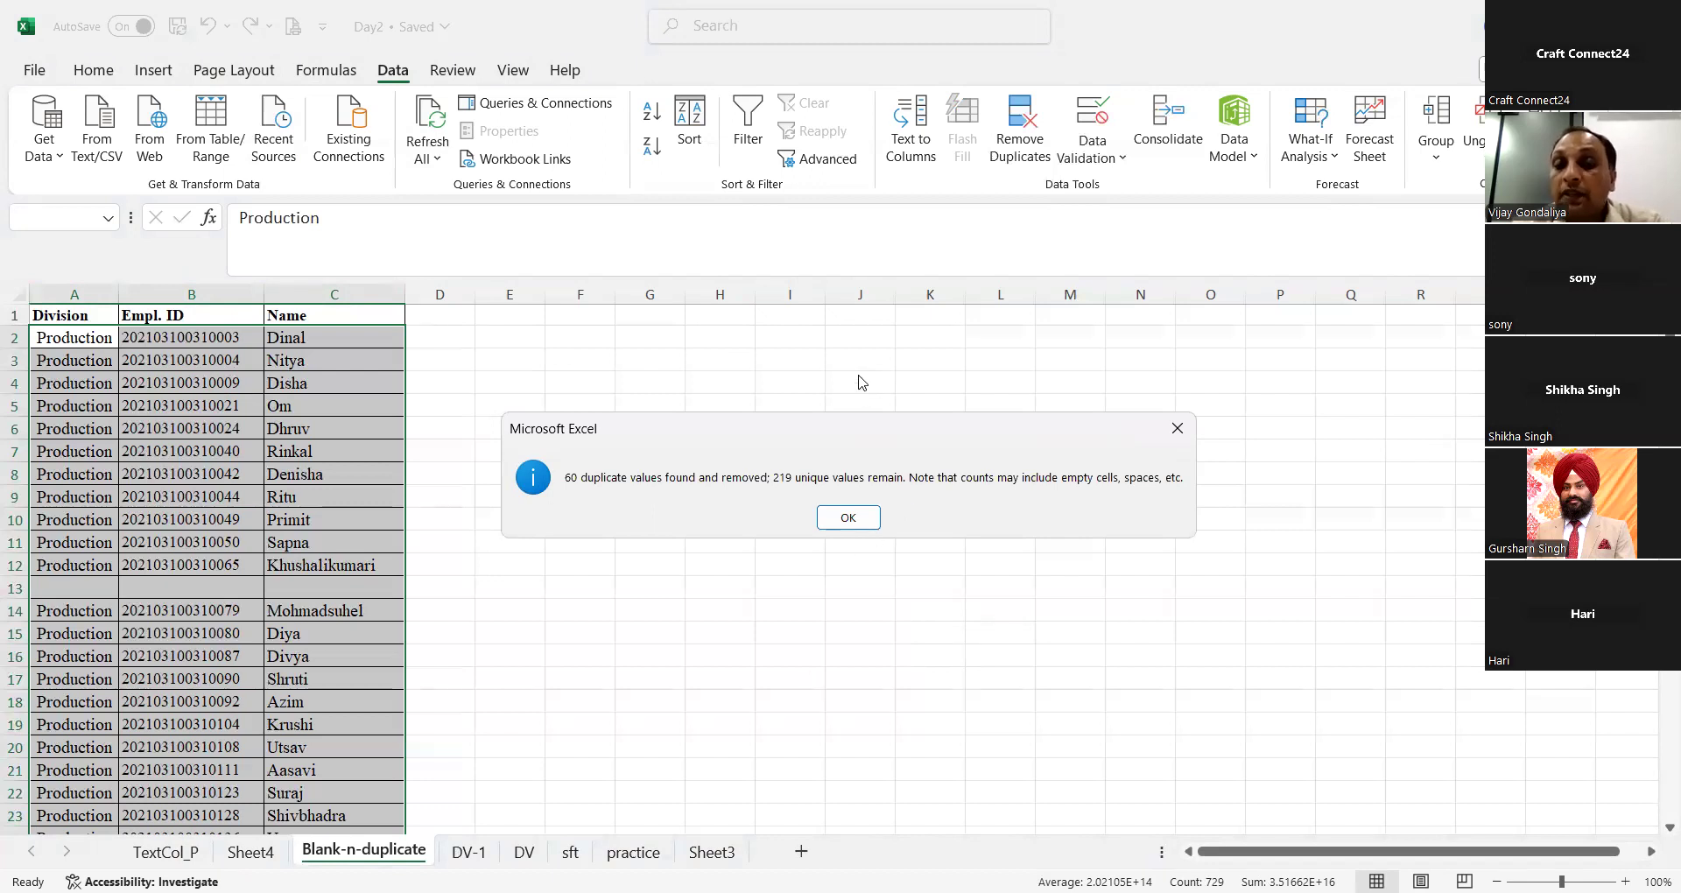
left_click(836, 516)
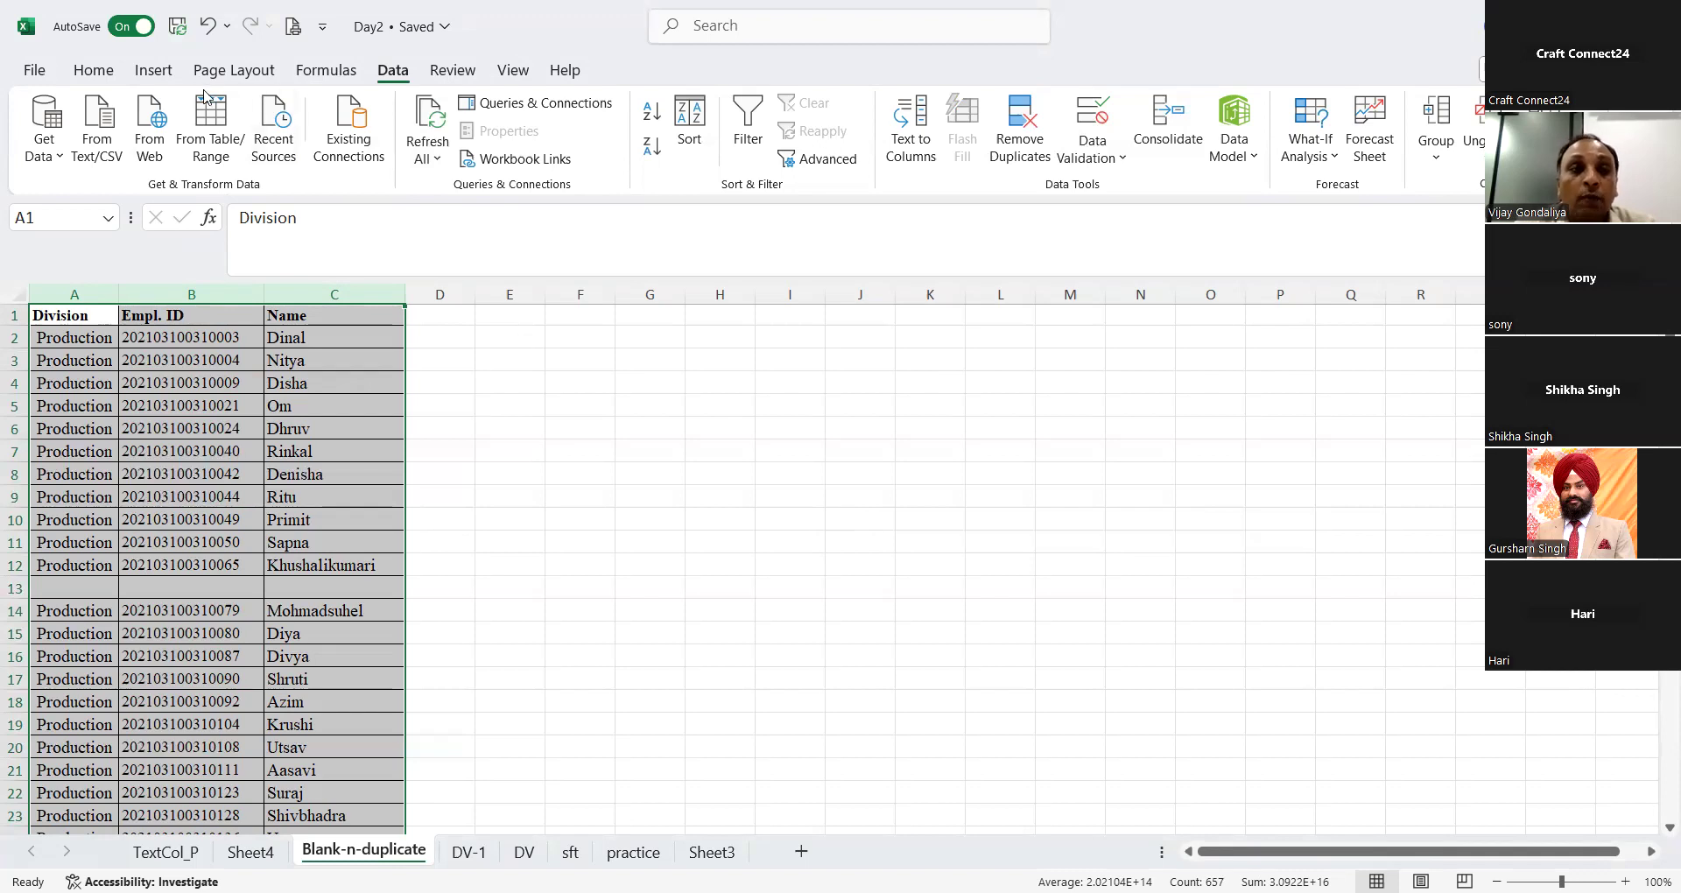
left_click(104, 80)
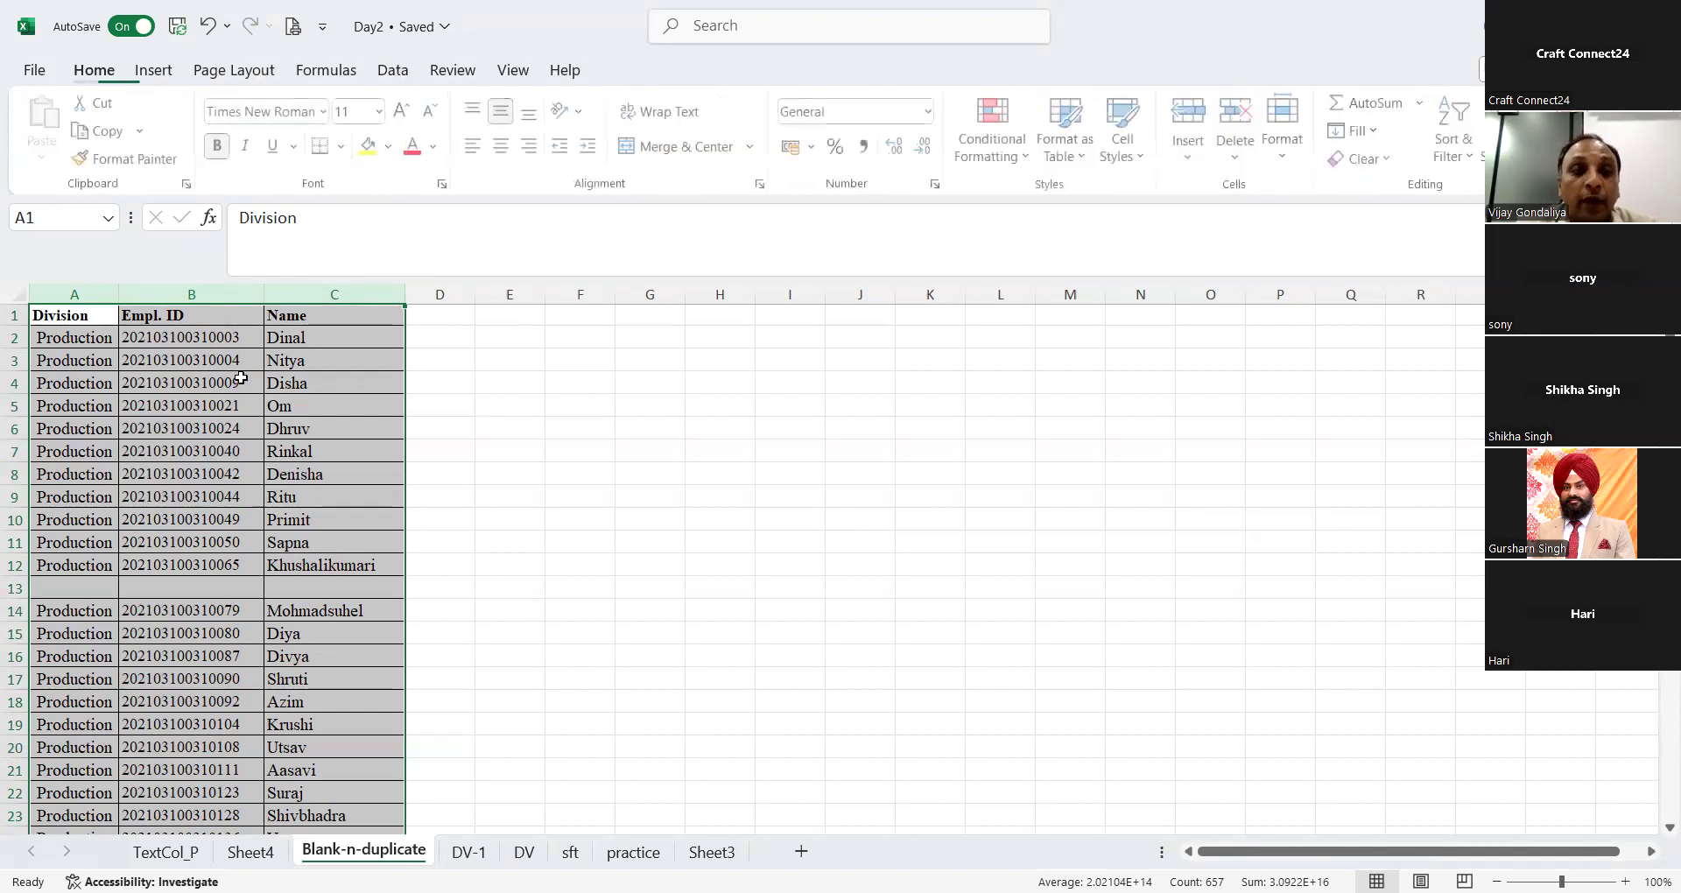
left_click(194, 294)
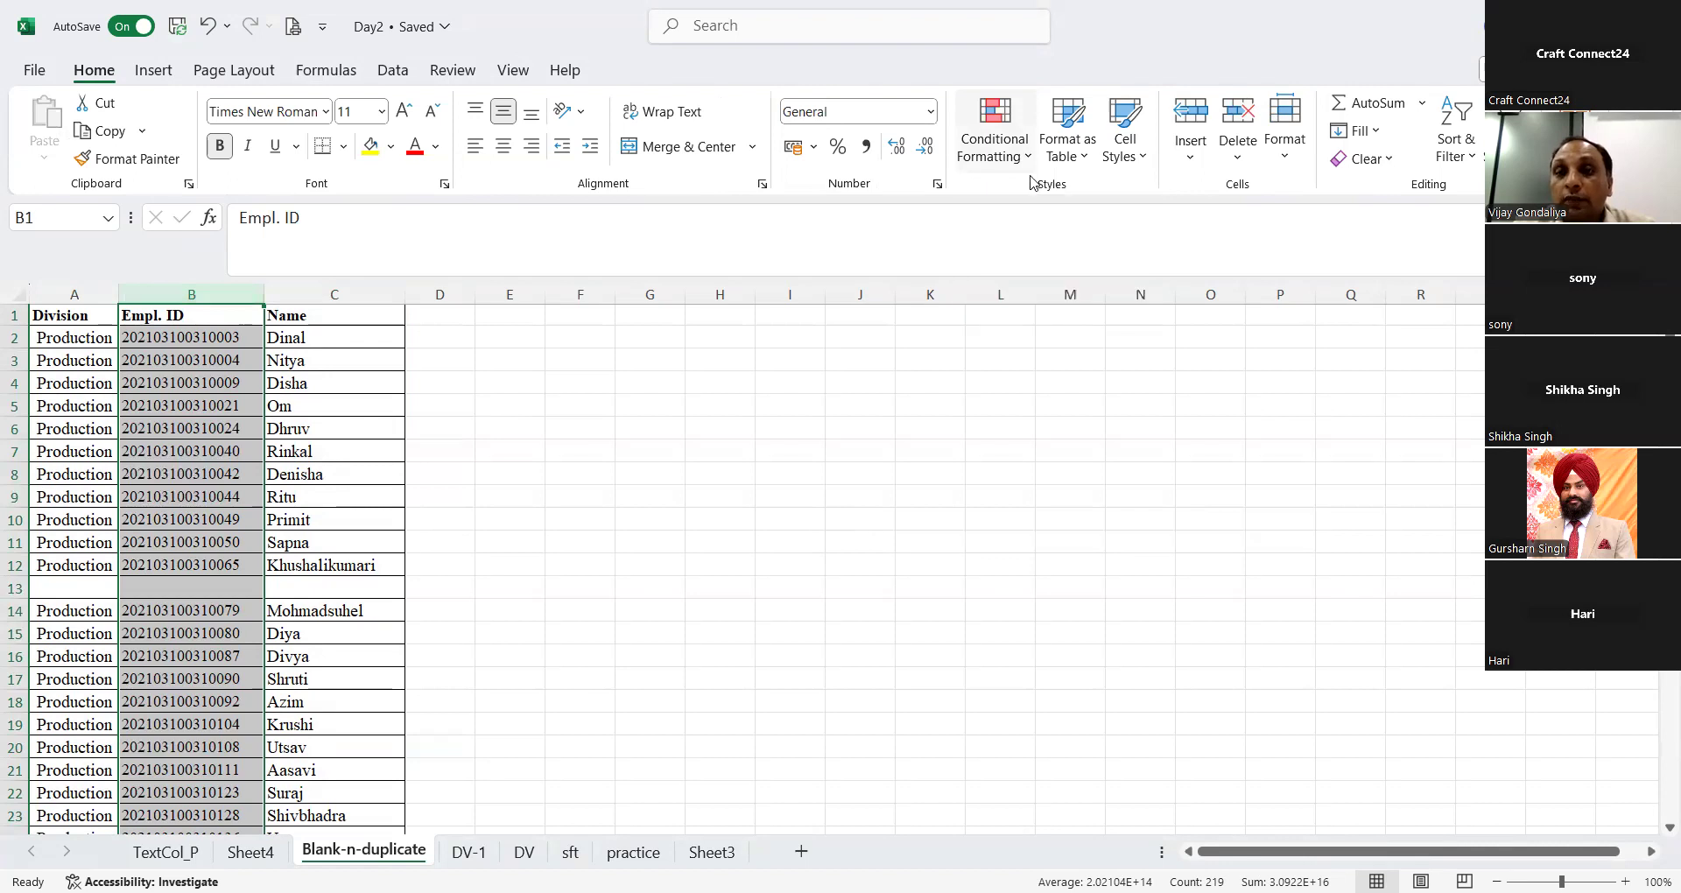
left_click(995, 140)
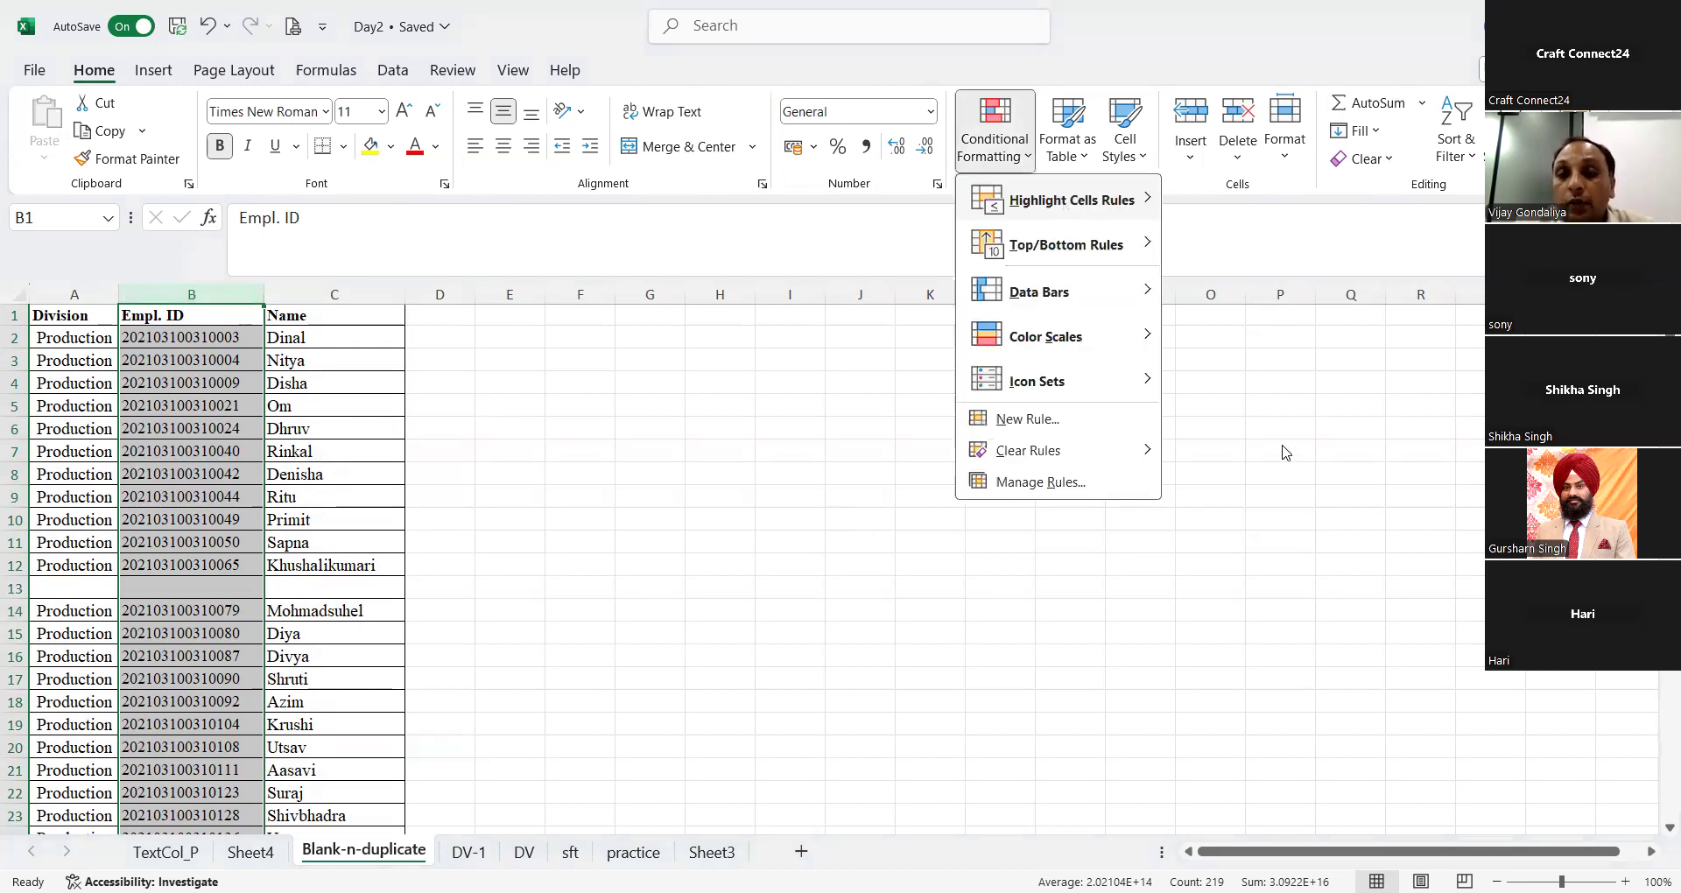
mouse_move(1066, 211)
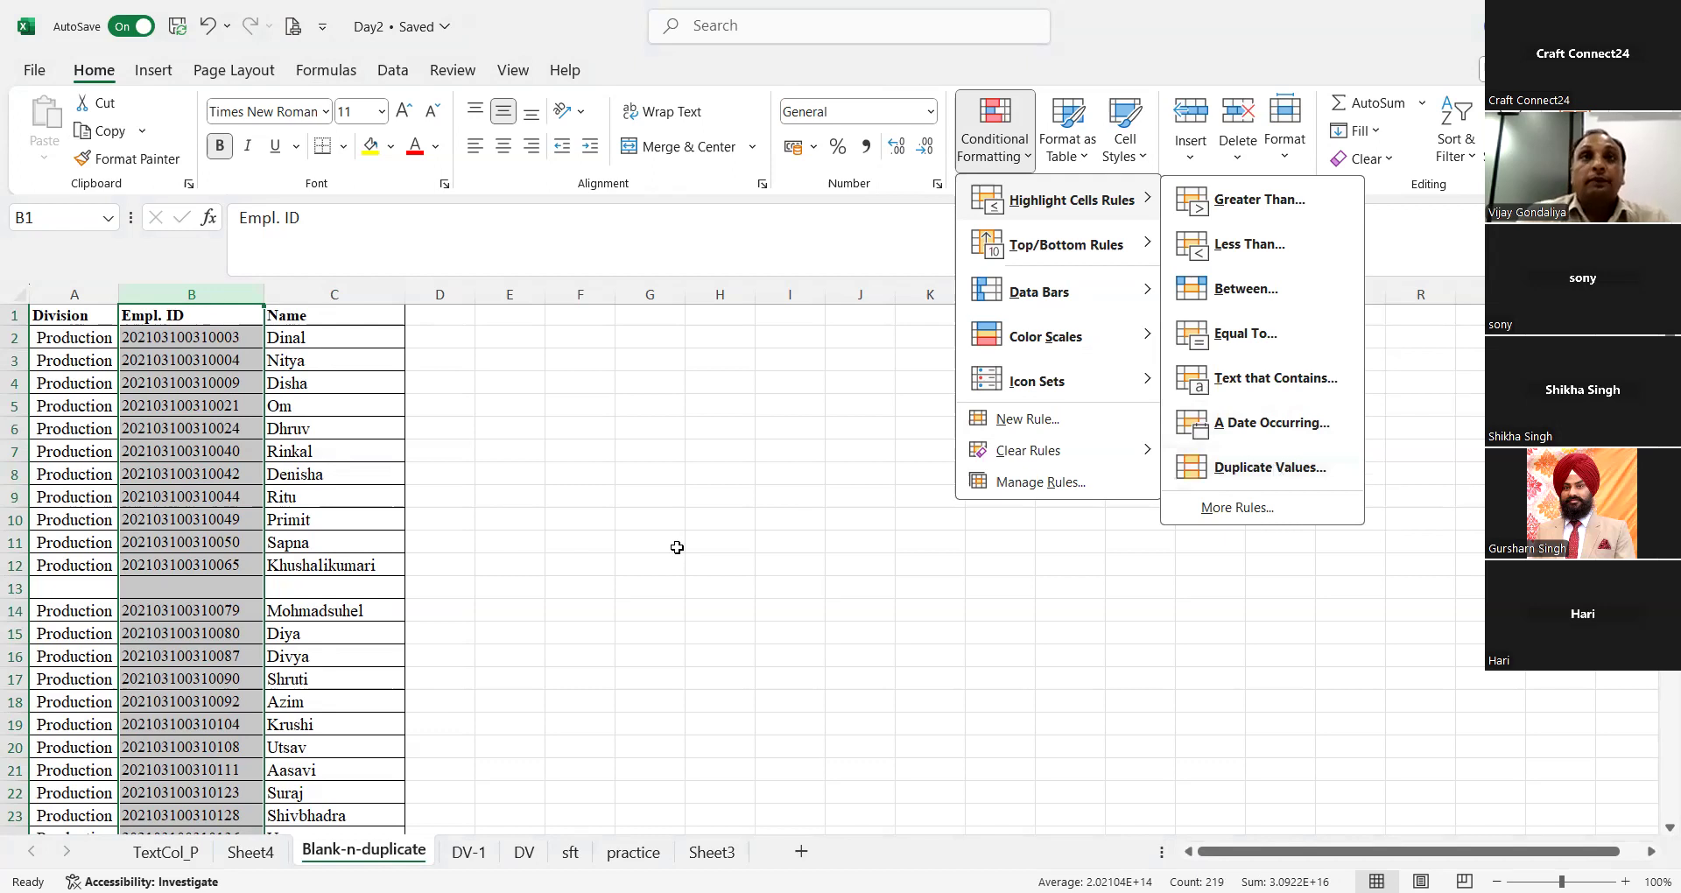
left_click(234, 438)
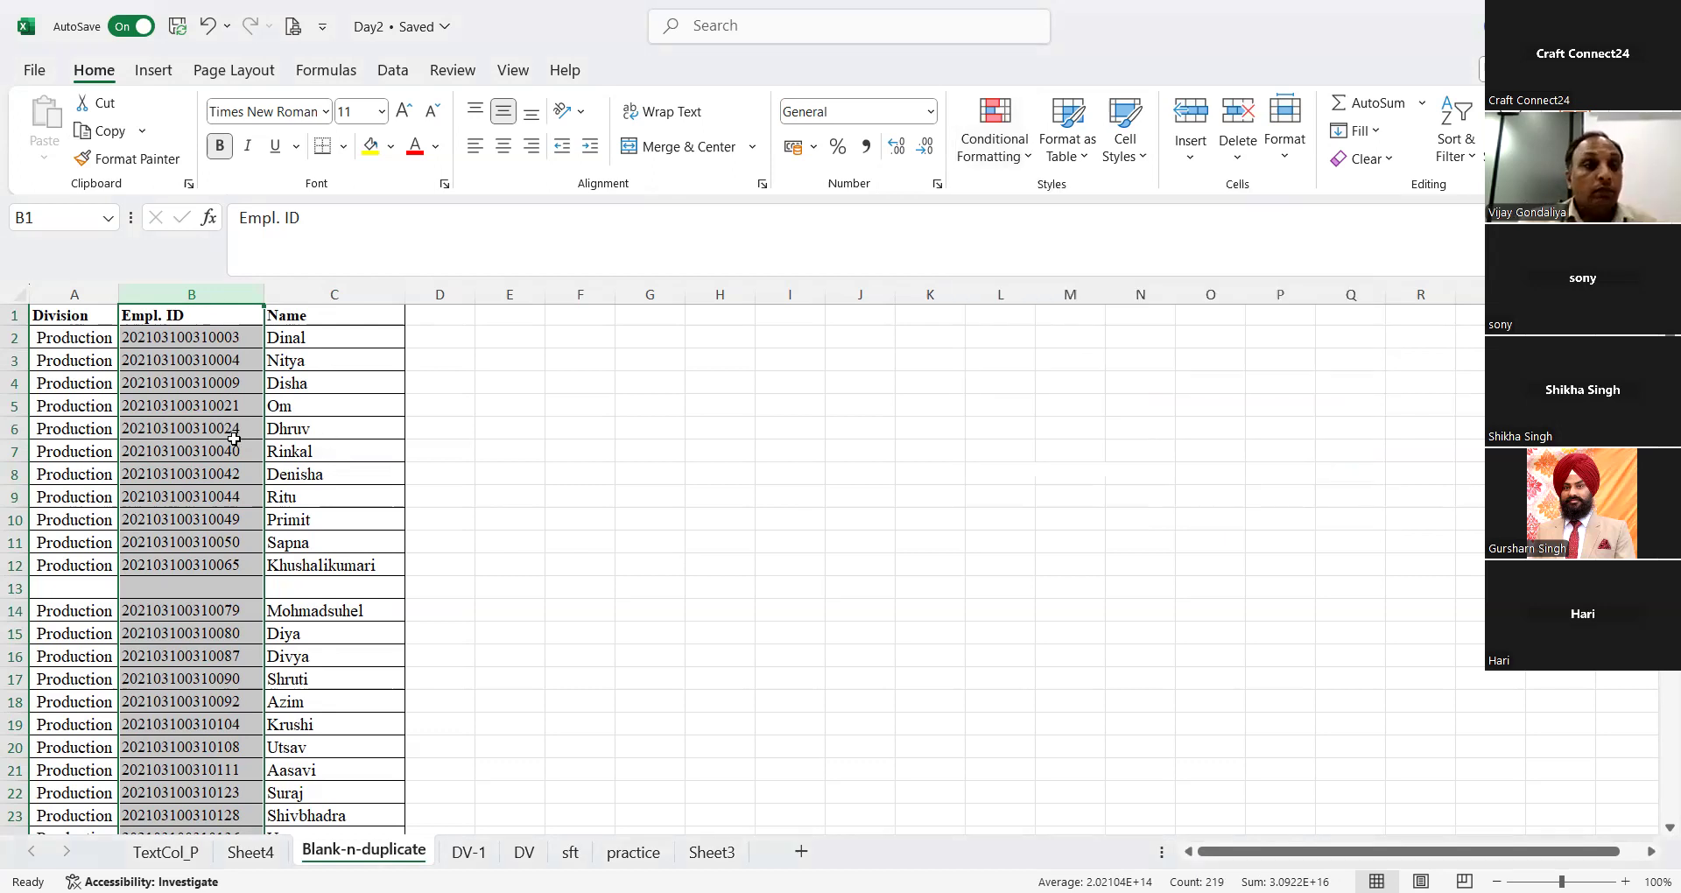
Step: Select the employee data in columns A to C from the Division header to the last row and open Go To Special
left_click(62, 308)
key("ctrl+shift+Down")
key("ctrl+shift+Down")
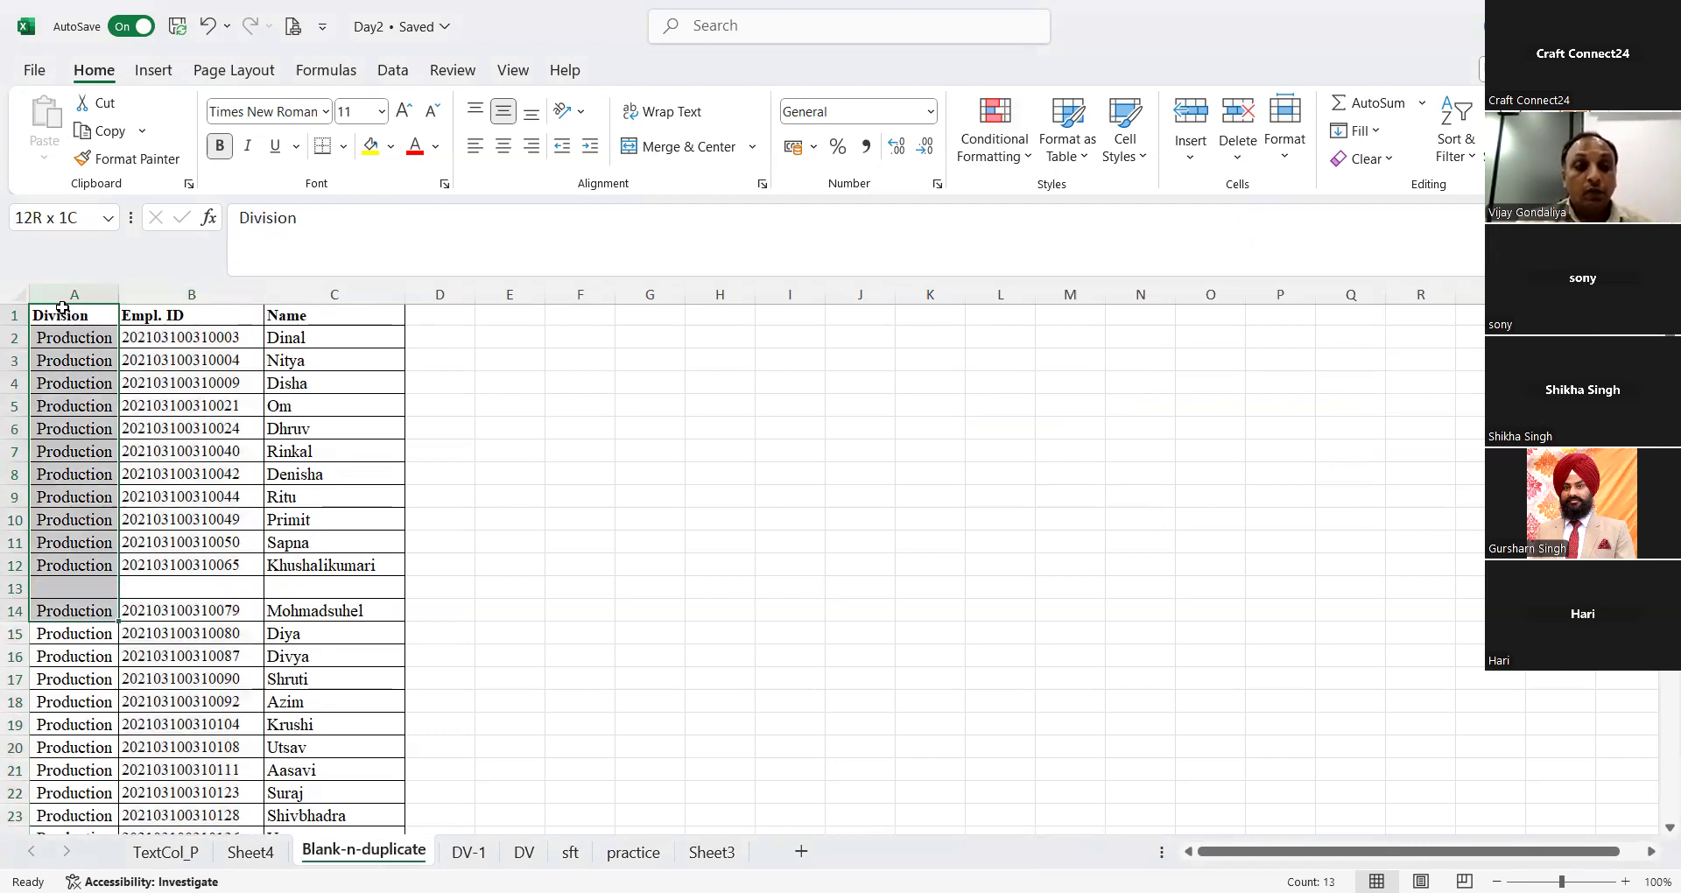
key("ctrl+shift+Down")
key("ctrl+shift+Right")
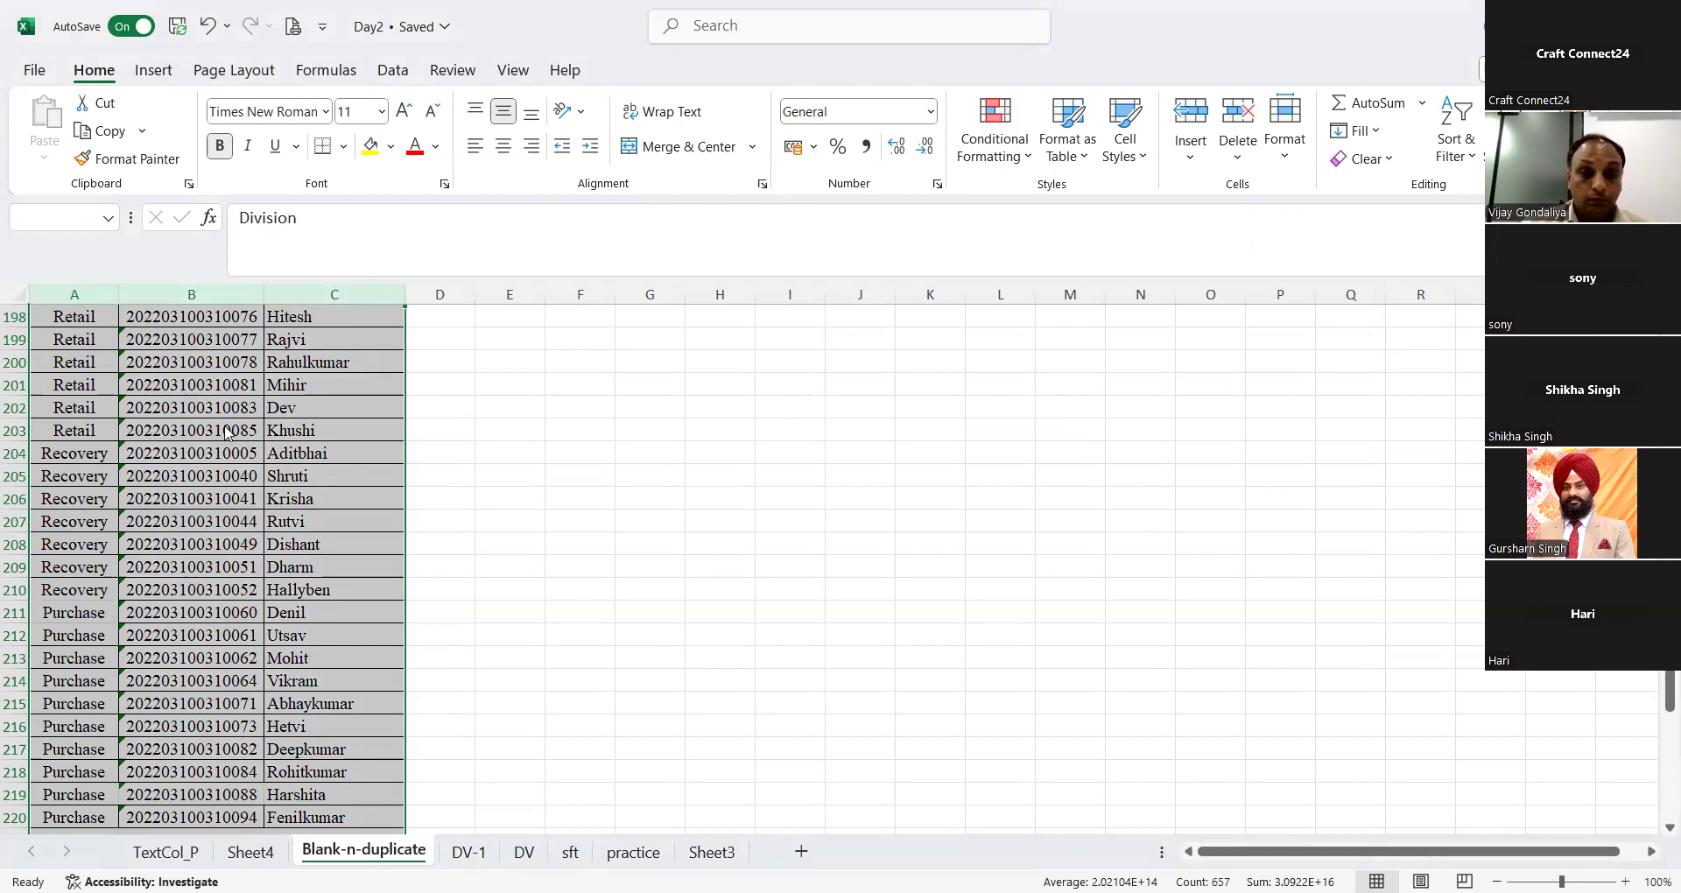
key("ctrl+g")
left_click(765, 604)
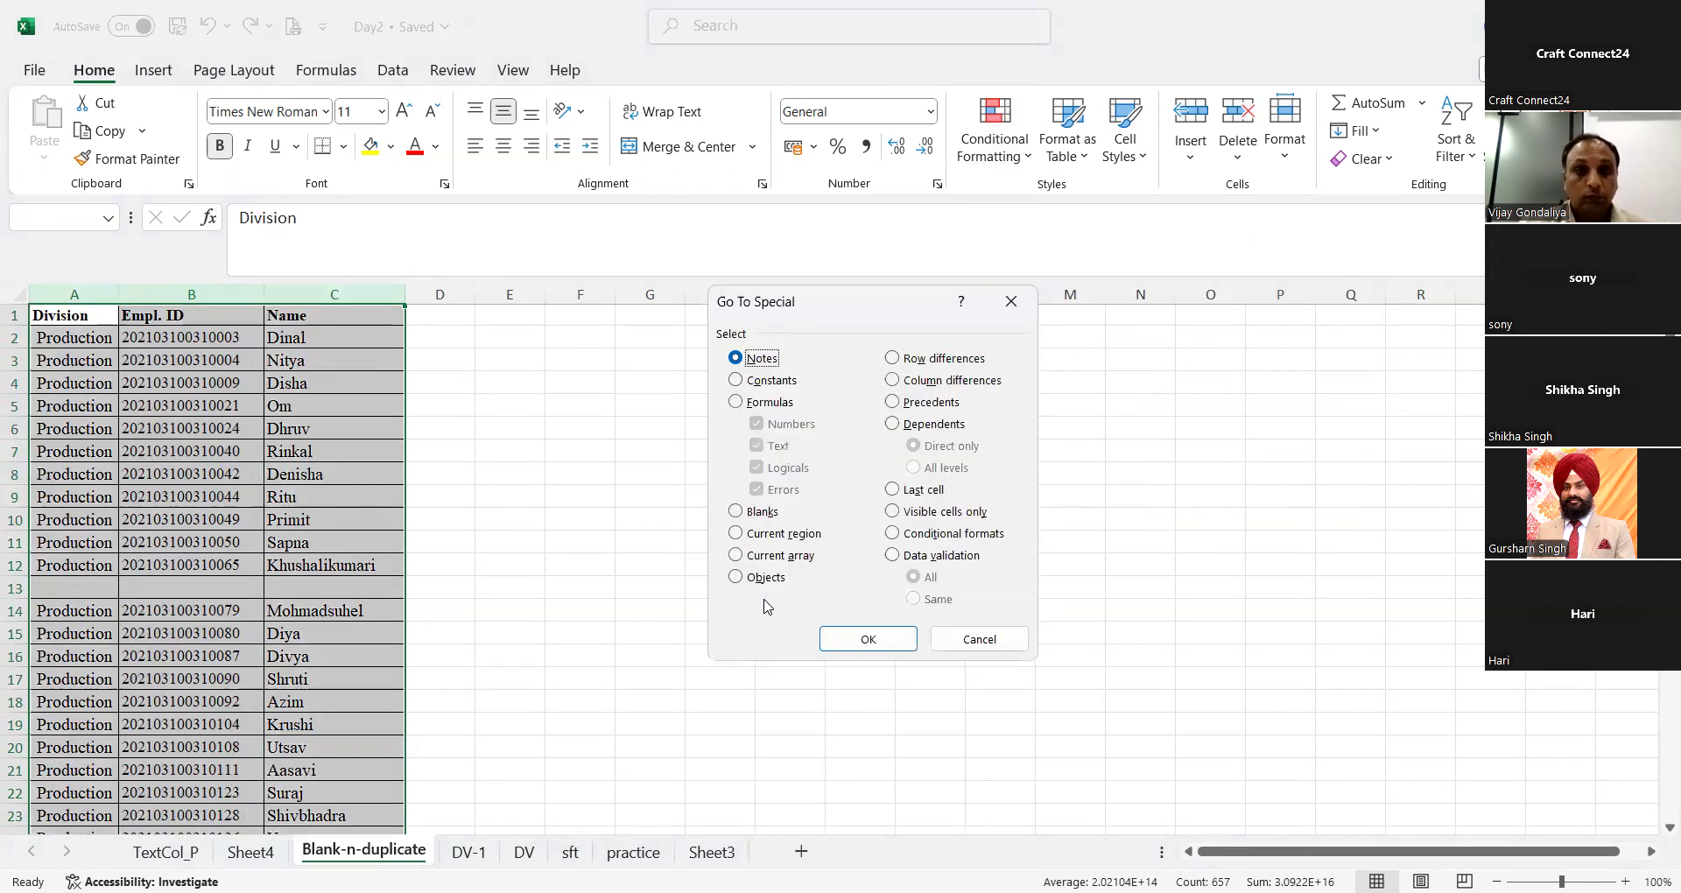
left_click(967, 636)
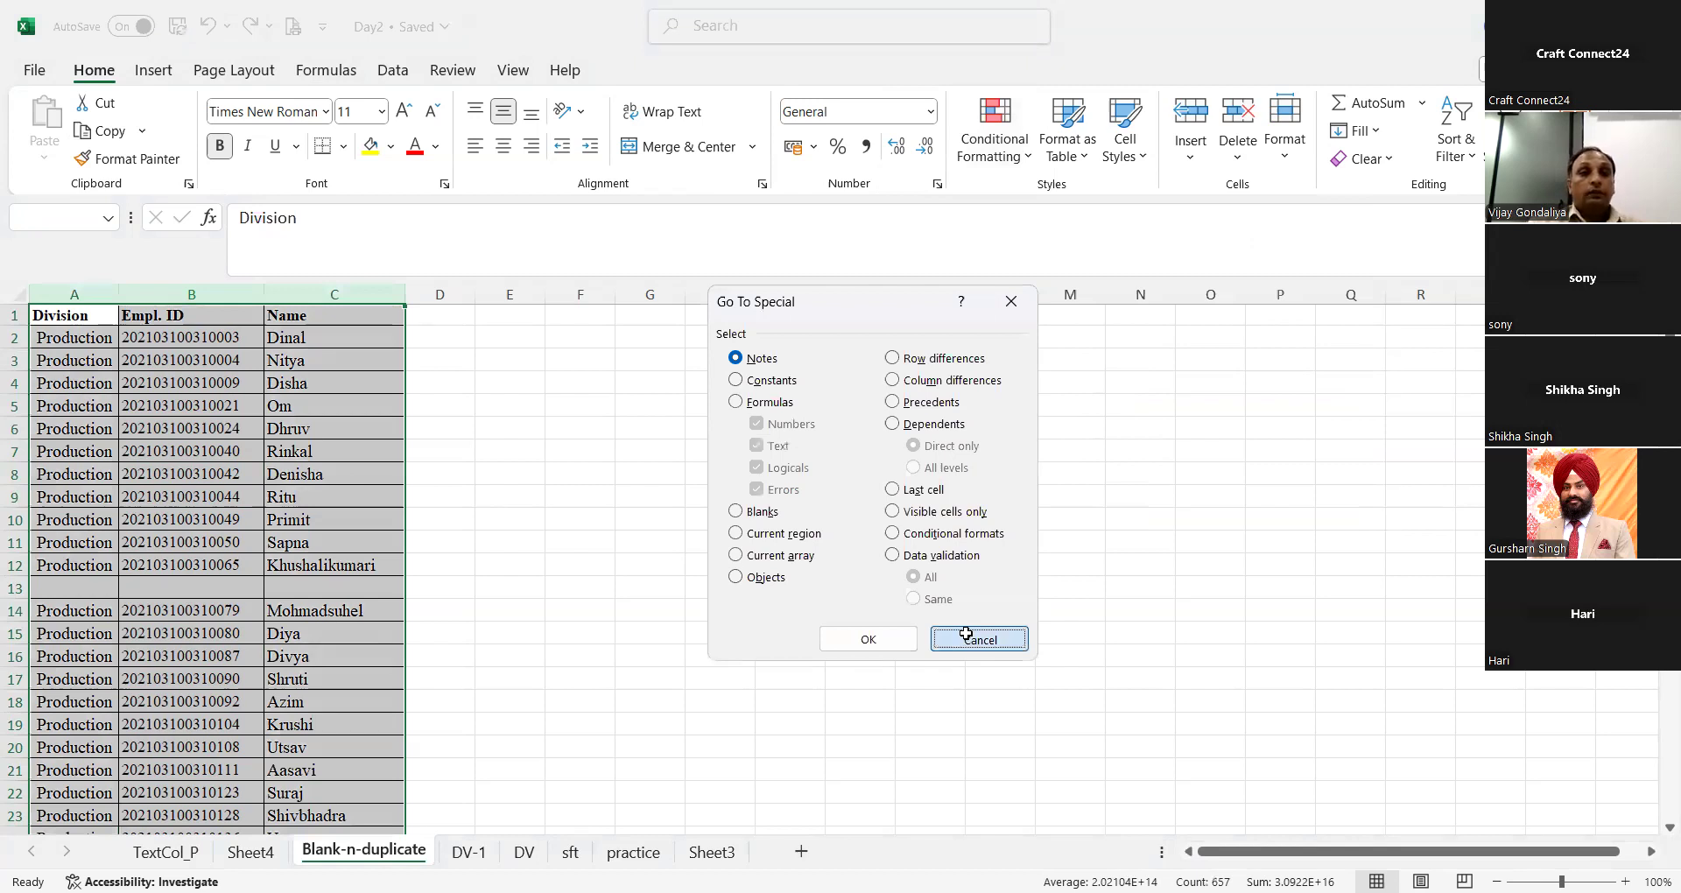
left_click(967, 634)
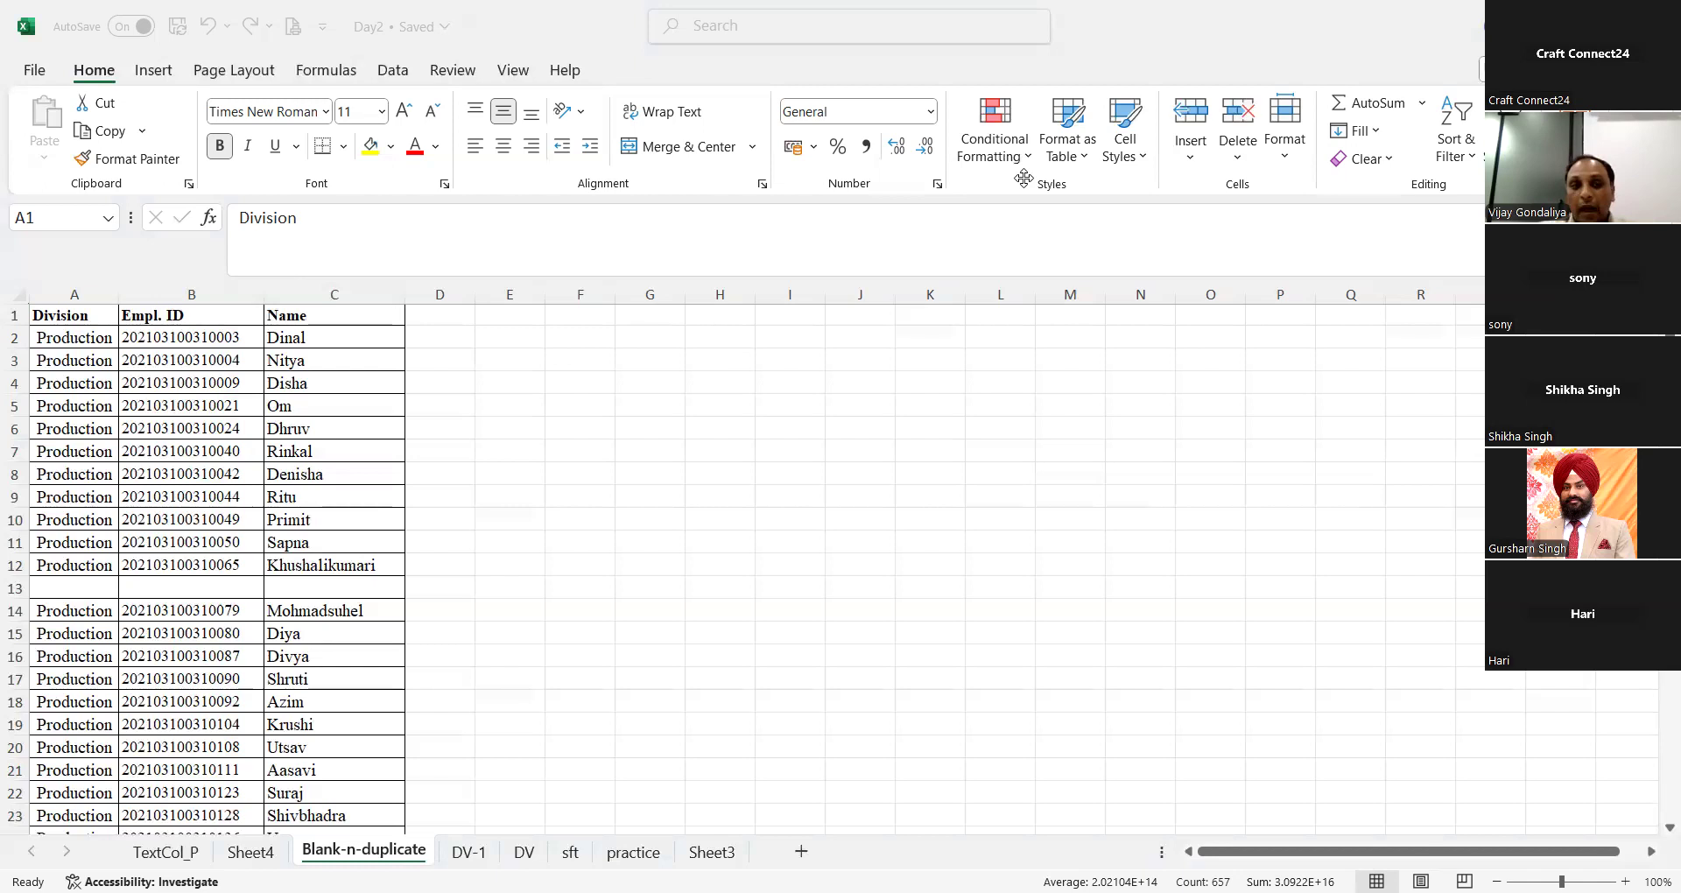
Step: Look down the Empl. ID column through the rest of the employee list, checking for remaining blank rows
left_click(182, 338)
key("Down")
key("Down")
key("Down")
key("Down")
key("Down")
key("Down")
key("Down")
key("Down")
key("Down")
key("Down")
key("Down")
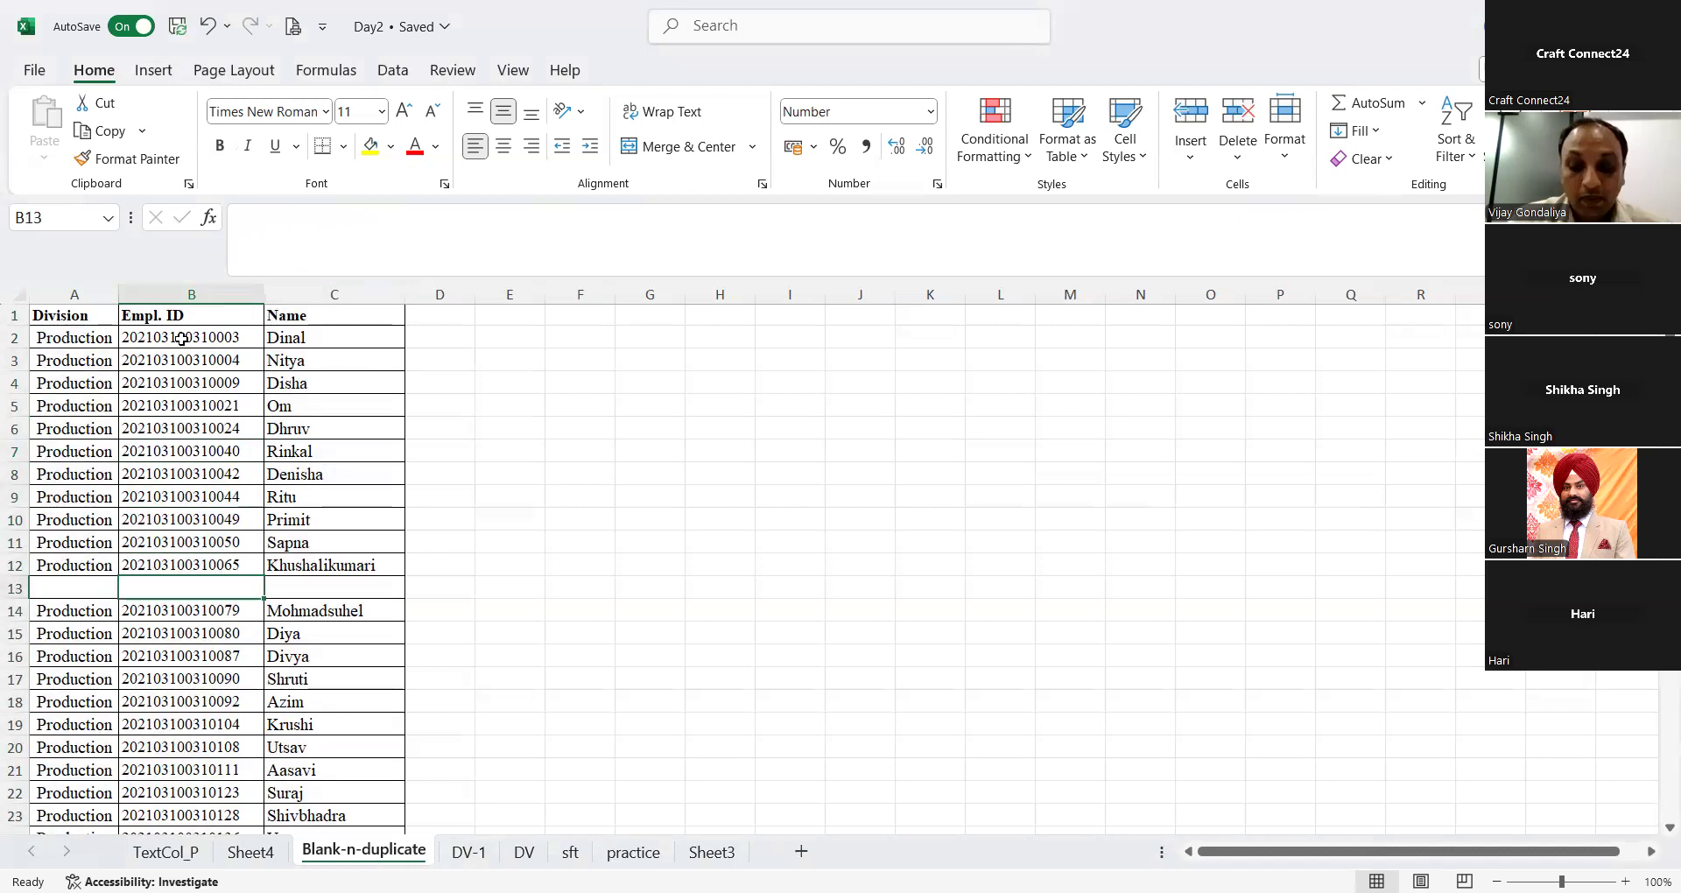
key("Down")
key("Down")
key("Down")
key("Down")
key("Down")
key("Down")
key("Down")
key("Down")
key("Down")
key("Down")
key("Down")
key("Down")
key("Down")
key("Down")
key("Down")
key("Down")
key("Down")
key("Down")
key("Down")
key("Down")
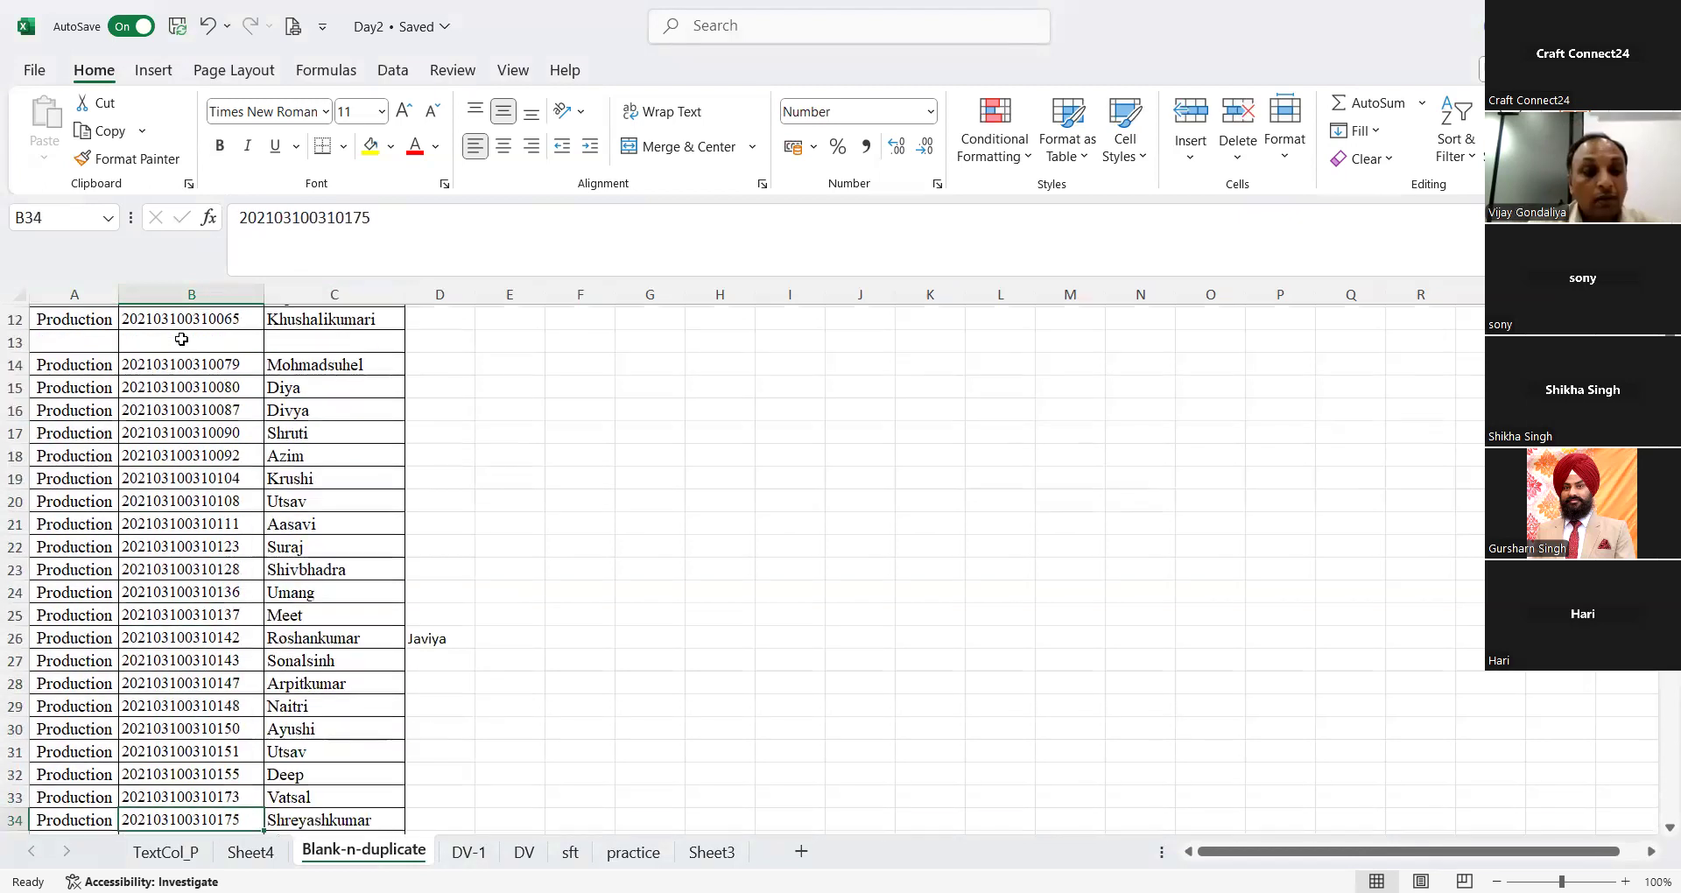
key("Down")
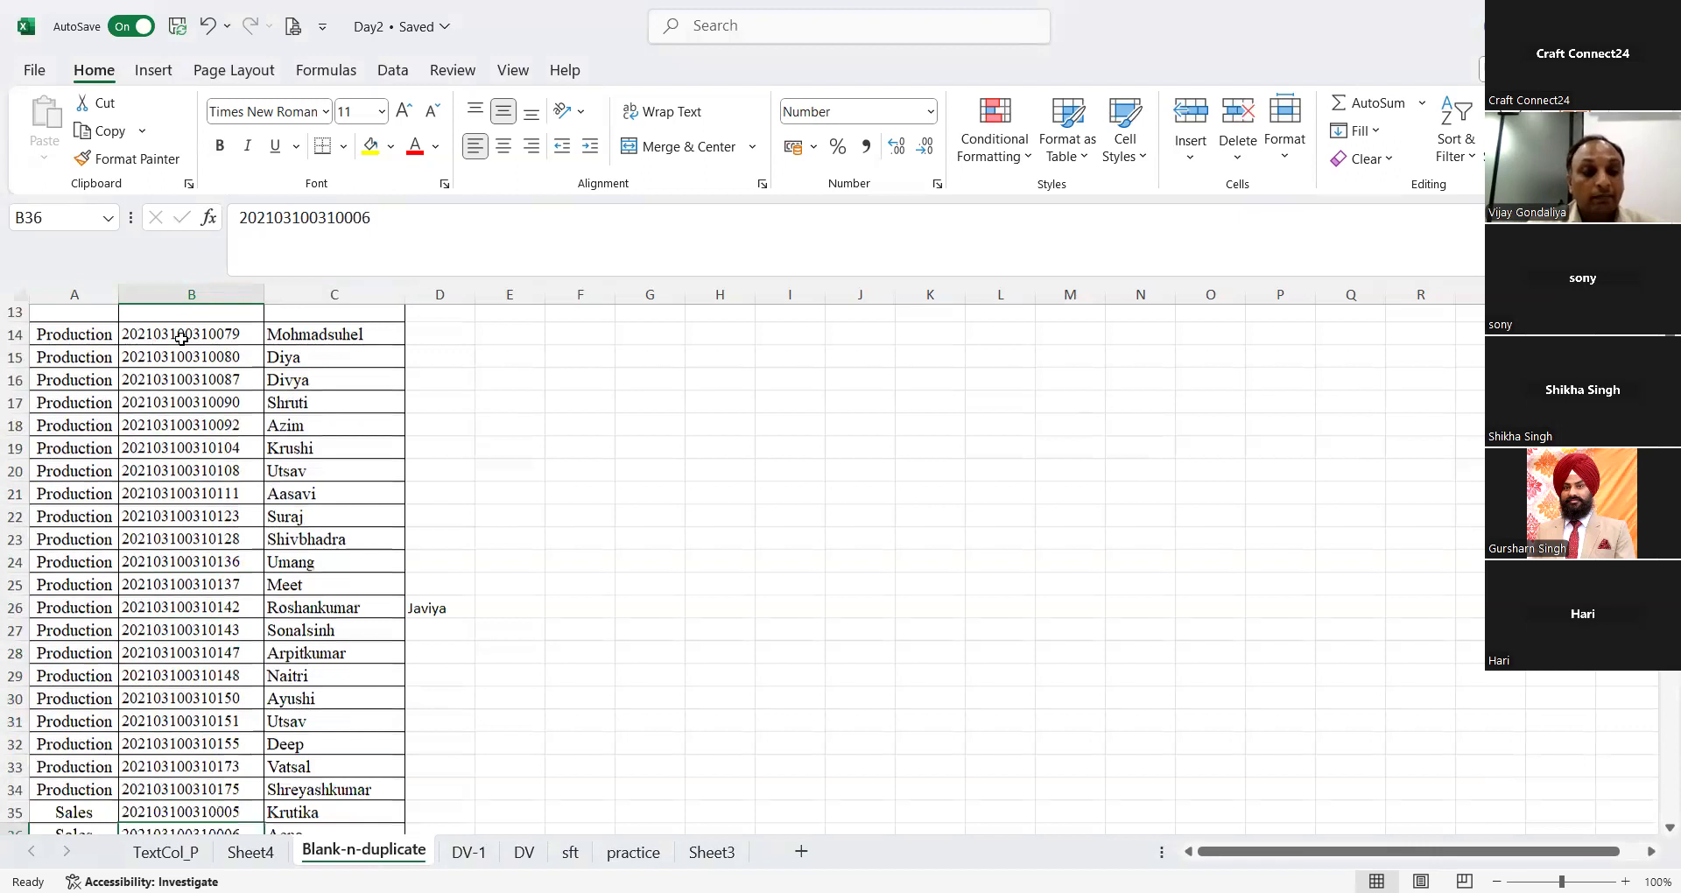
key("Down")
key("Down")
key("Down")
key("Down")
key("Down")
key("Down")
key("Down")
key("Down")
key("Down")
key("Down")
key("Down")
key("Down")
key("Down")
key("Down")
key("Down")
key("Down")
key("Down")
key("Down")
key("Down")
key("Down")
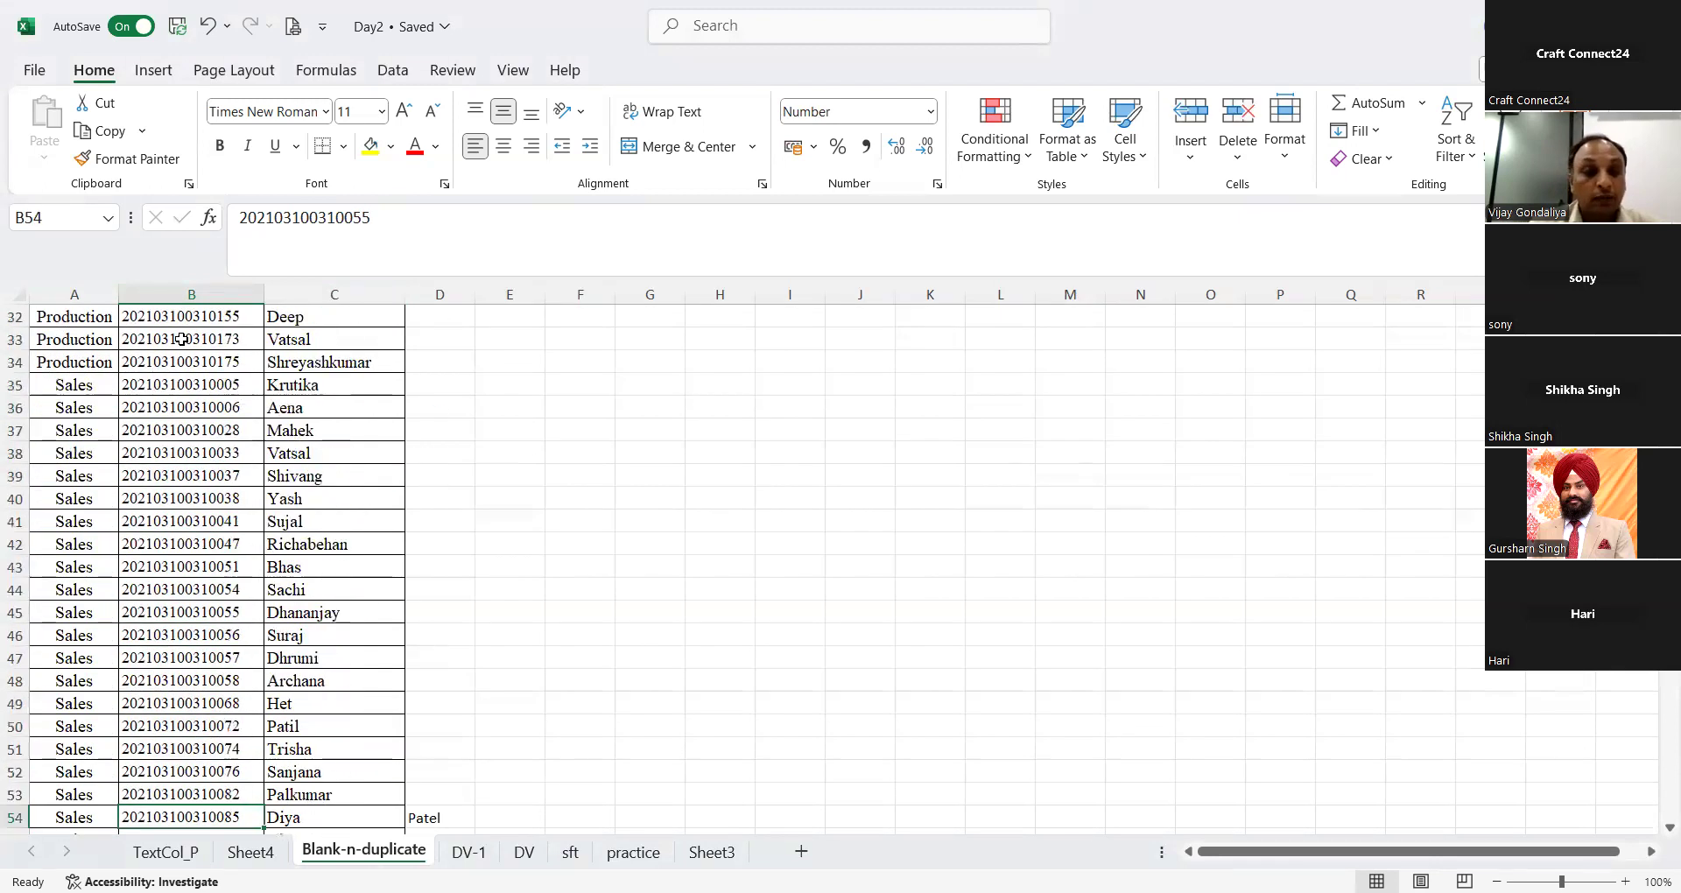
key("Down")
key("Down")
key("Down")
key("Down")
key("Down")
key("Down")
key("Down")
key("Down")
key("Down")
key("Down")
key("Down")
key("Down")
key("Down")
key("Down")
key("Down")
key("Down")
key("Down")
key("Down")
key("Down")
key("Down")
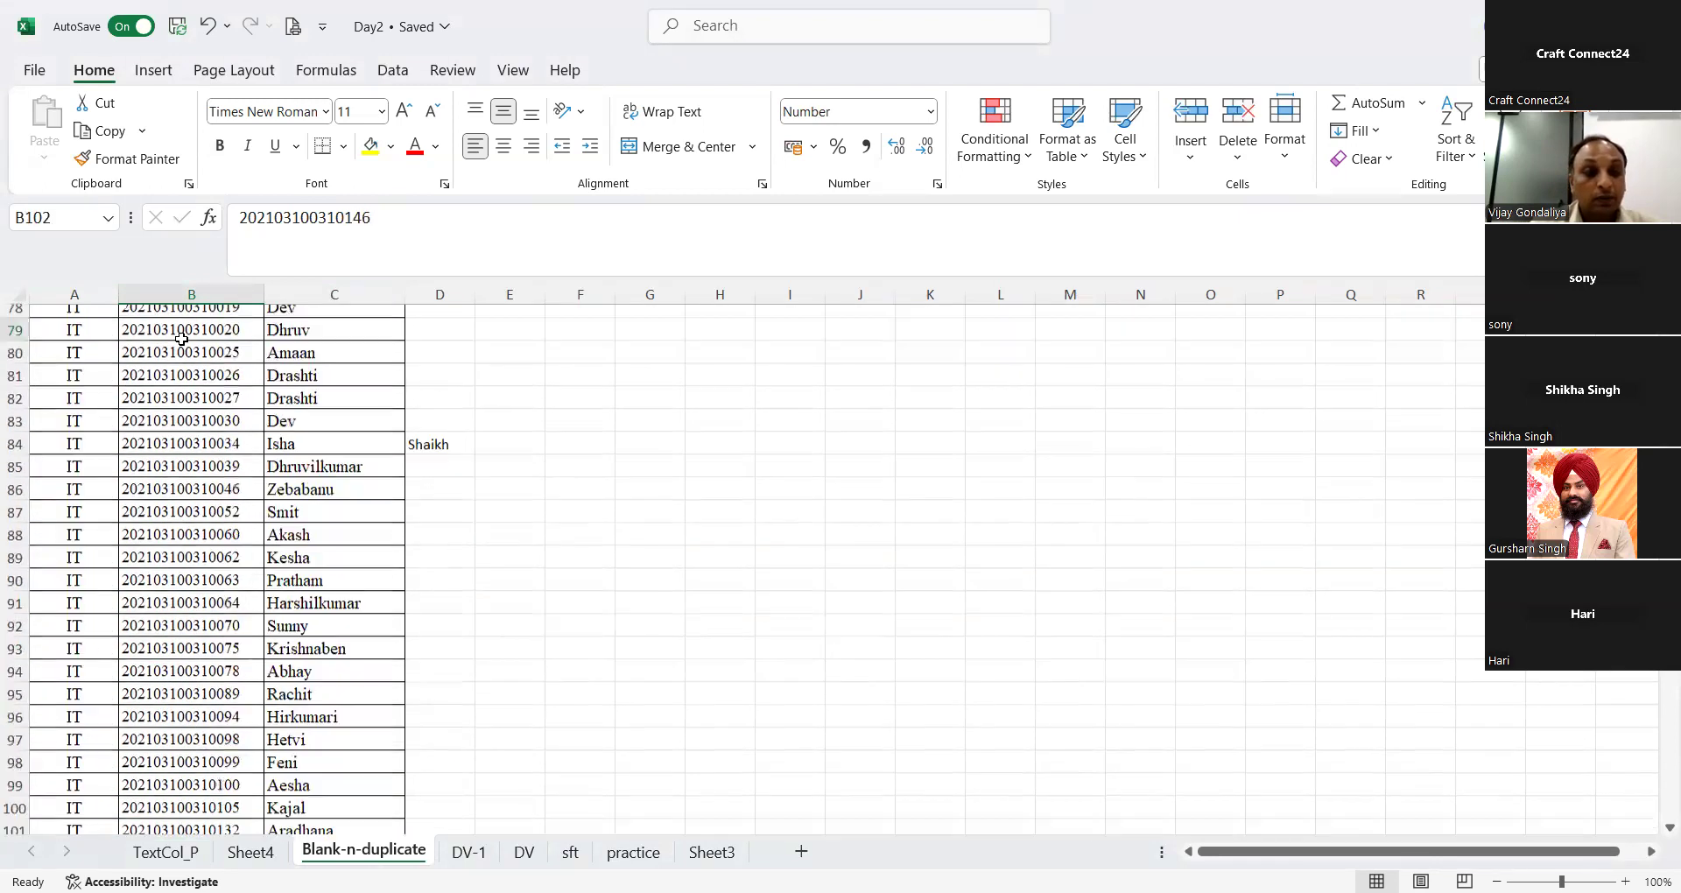
key("Page_Down")
key("Page_Down")
key("Page_Down")
key("Page_Down")
key("Page_Up")
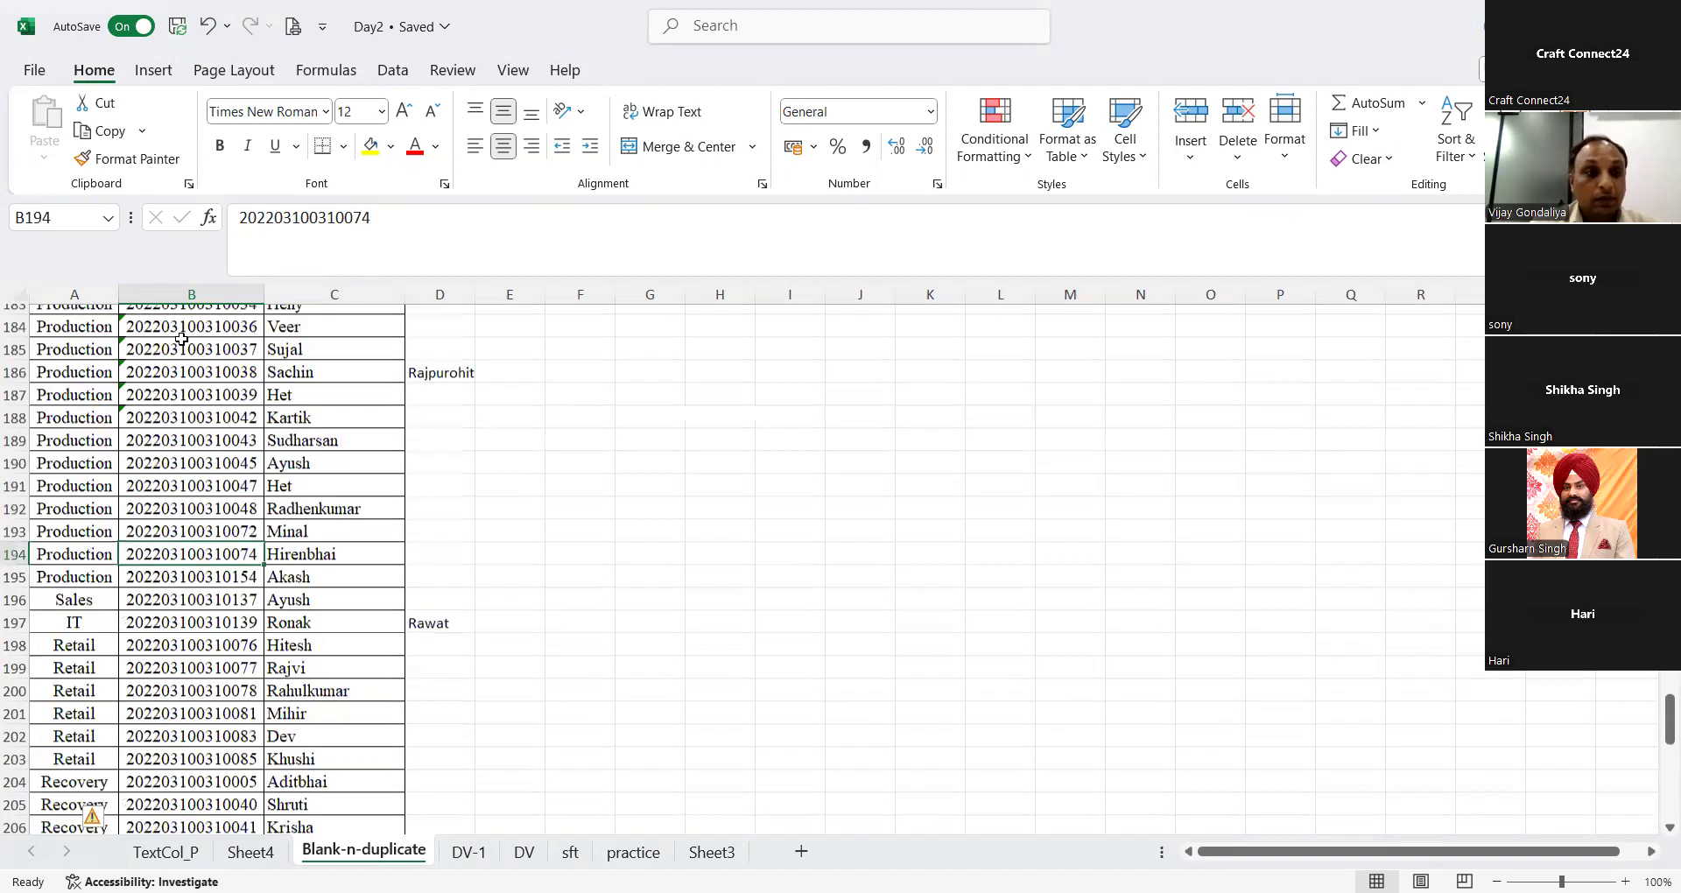
Step: Look through the de-duplicated employee list from its end back to the header row, checking for remaining blank rows
key("Page_Up")
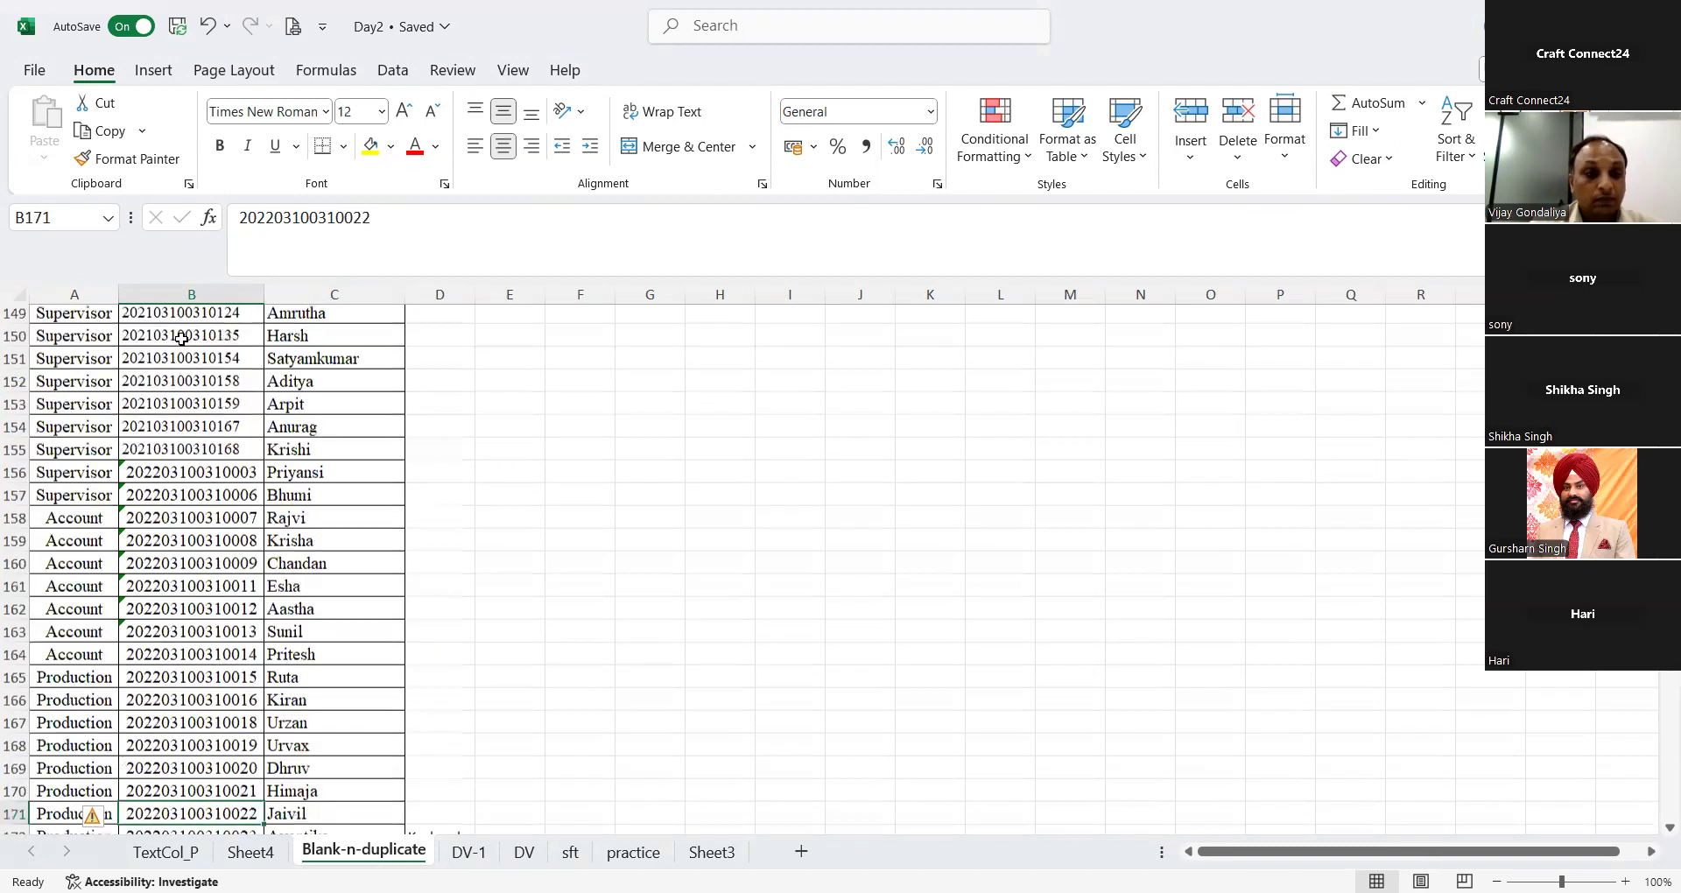
key("Page_Up")
key("Page_Down")
key("Page_Down")
key("Page_Down")
key("Page_Down")
key("Page_Down")
key("Page_Down")
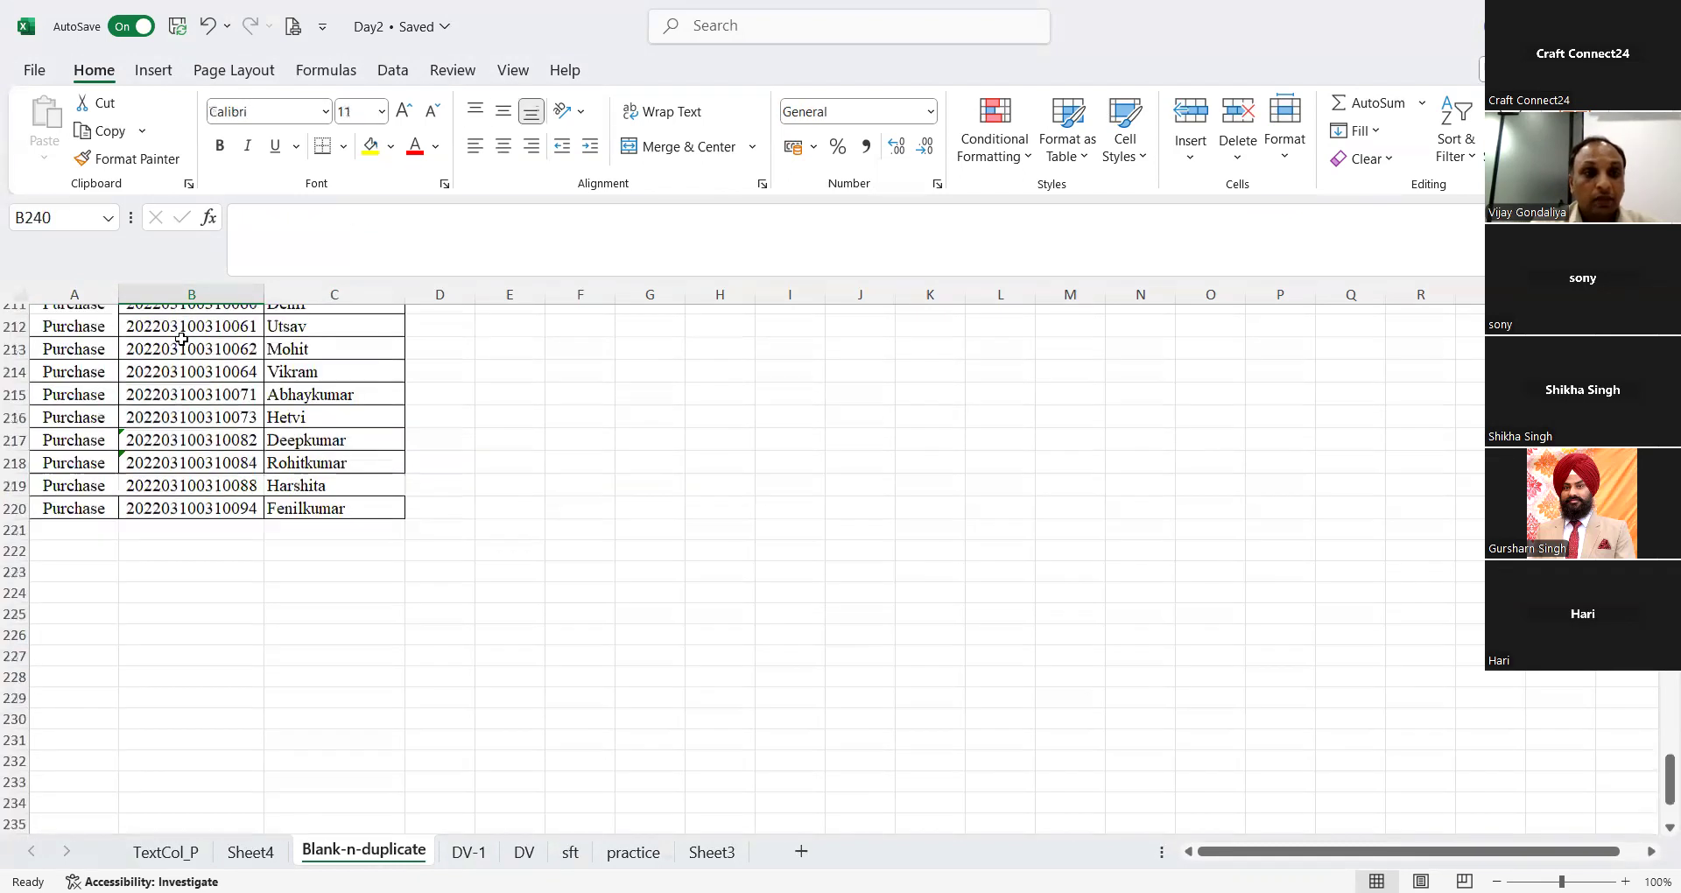
key("Page_Up")
key("Page_Up")
key("Page_Up")
key("Page_Up")
key("Page_Up")
key("Page_Up")
key("Page_Up")
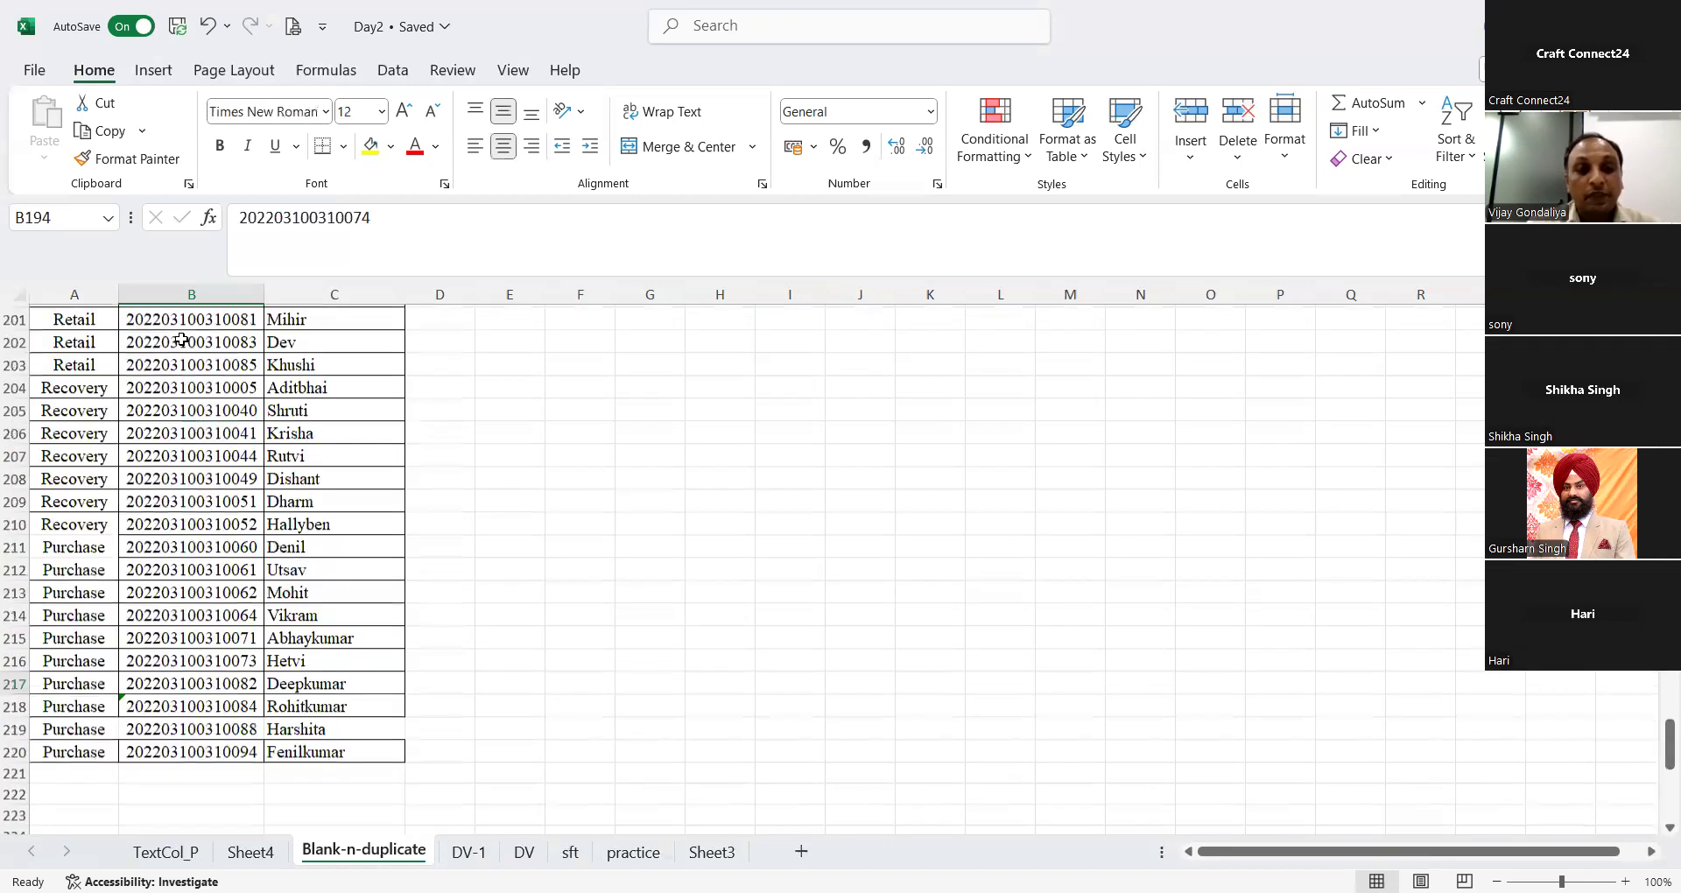
key("Page_Up")
key("Page_Up")
key("Page_Up")
key("Page_Up")
key("Page_Up")
key("Page_Up")
key("Page_Up")
key("Page_Up")
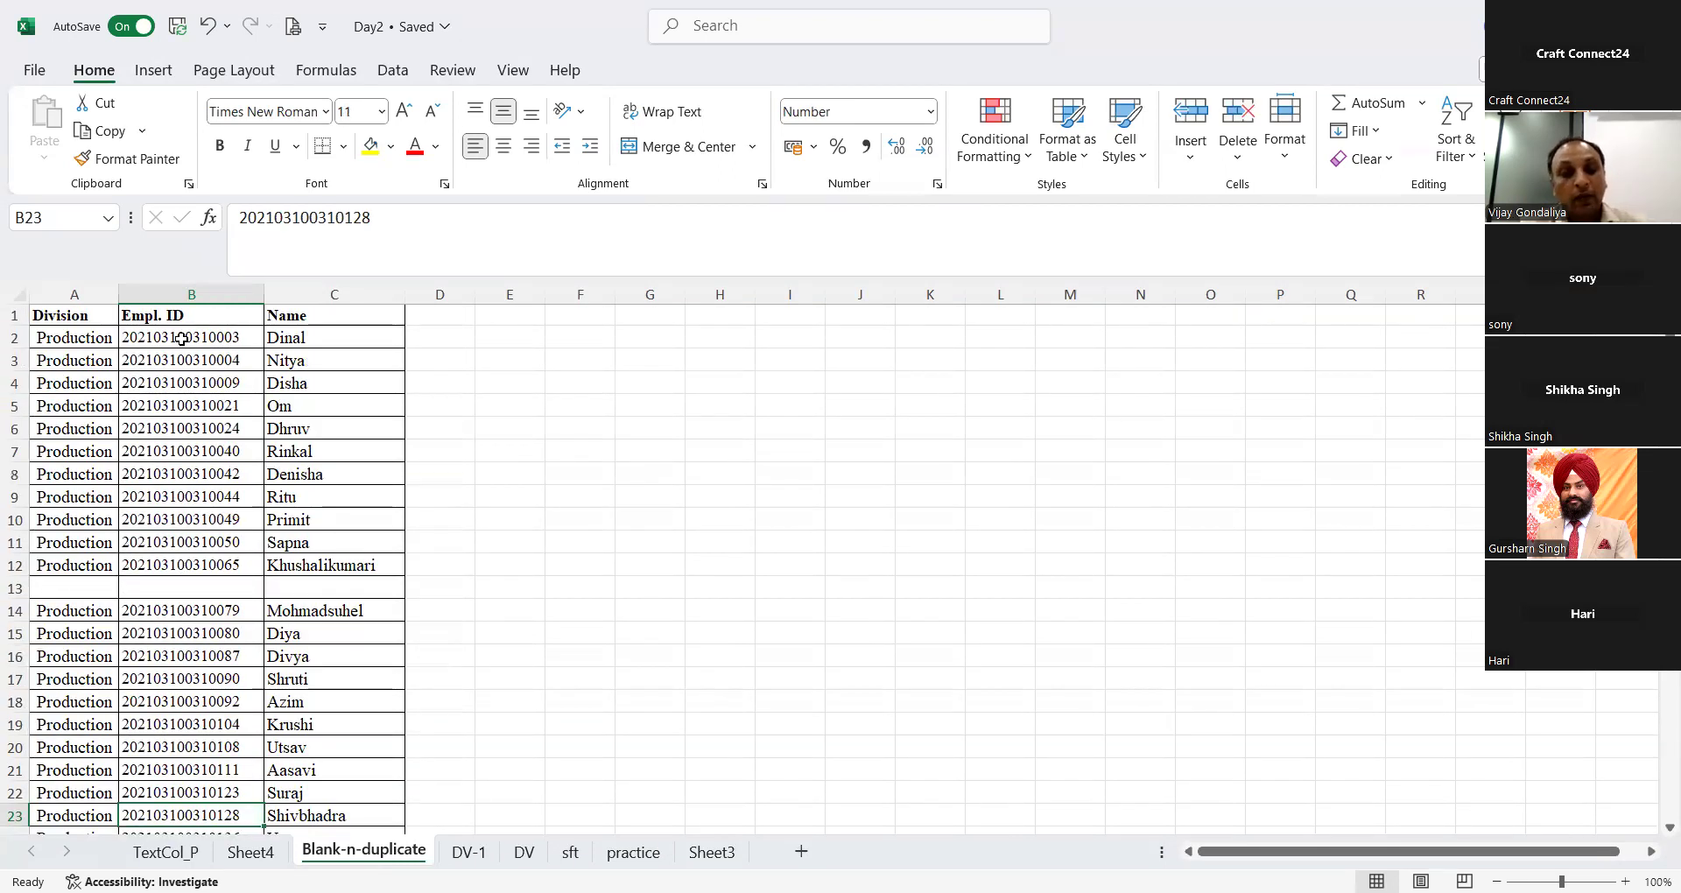
Step: Undo the duplicate removal and look down the restored list for blank rows and repeated Empl. IDs
key("ctrl+a")
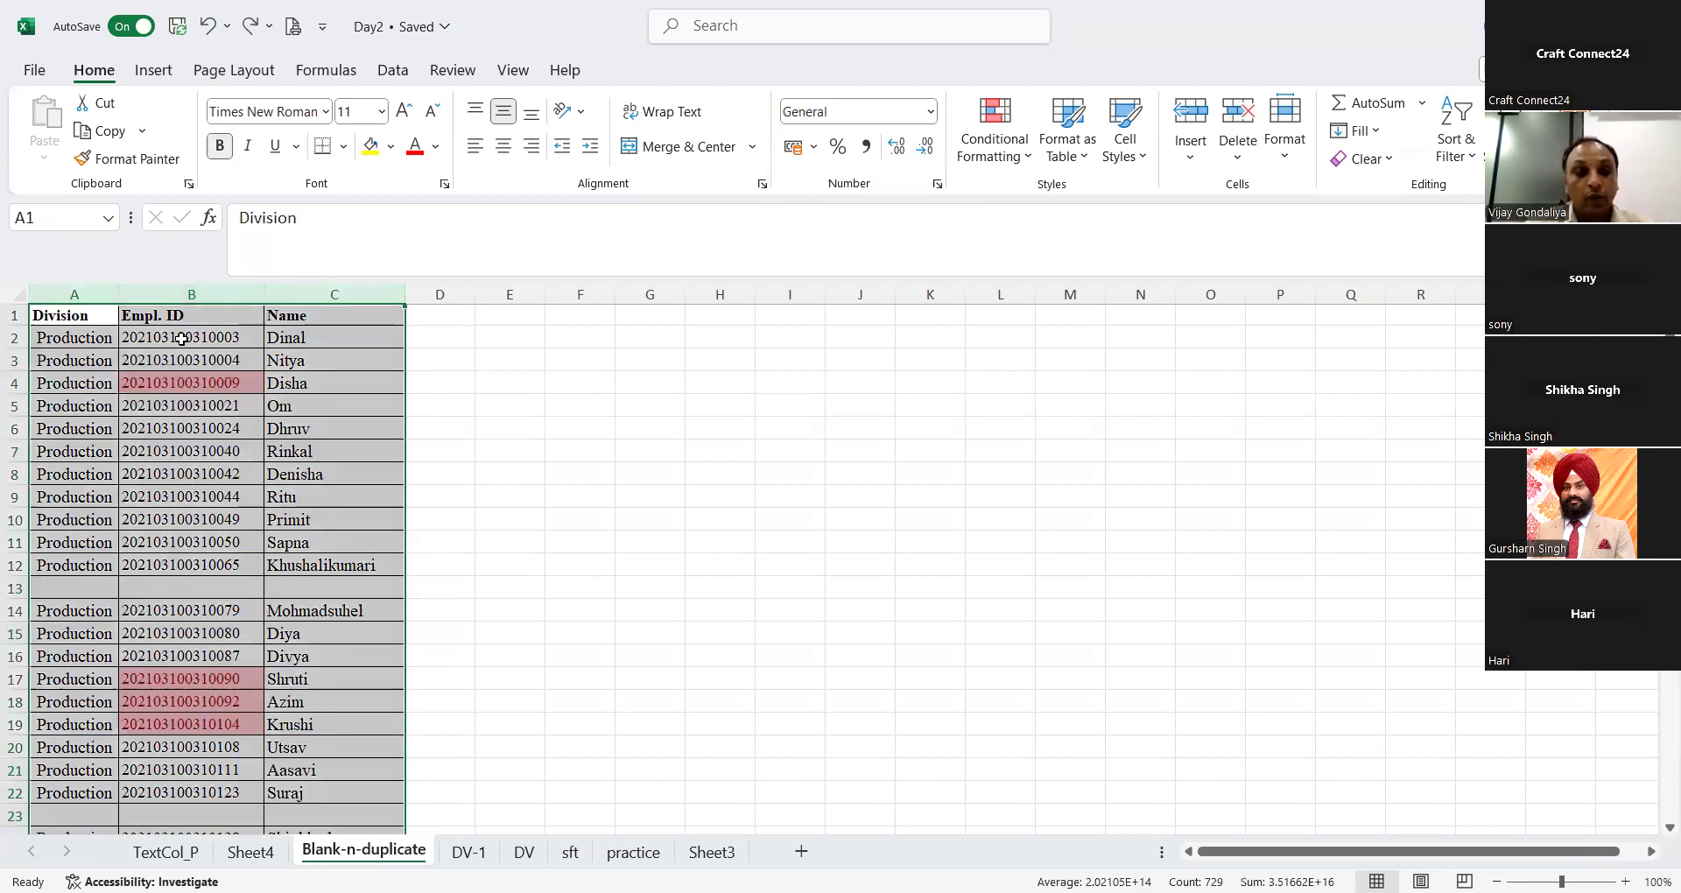
key("Down")
key("Down")
key("Down")
key("Down")
key("Down")
key("Down")
key("Down")
key("Down")
key("Down")
key("Down")
key("Down")
key("Down")
key("Down")
key("Down")
key("Down")
key("Down")
key("Down")
key("Down")
key("Down")
key("Down")
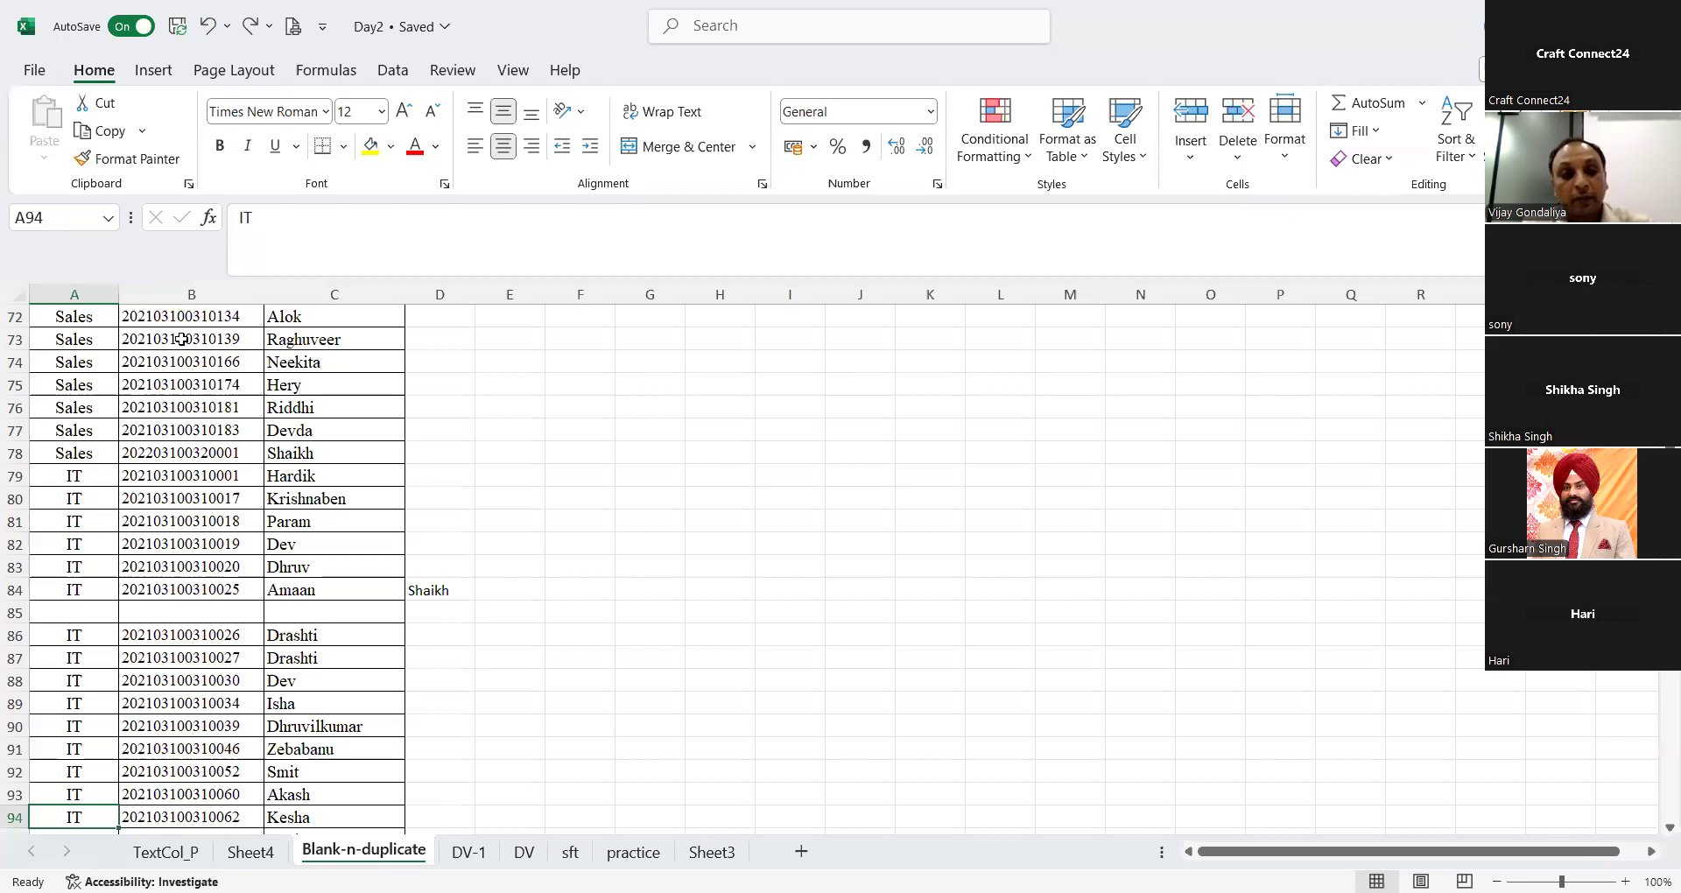
key("Down")
key("Down")
key("Down")
key("Down")
key("Down")
key("Down")
key("Down")
key("Down")
key("Down")
key("Down")
key("Down")
key("Down")
key("Down")
key("Down")
key("Down")
key("Down")
key("Down")
key("Down")
key("Down")
key("Down")
key("Down")
key("Down")
key("Down")
key("Down")
key("Down")
key("Down")
key("Down")
key("Down")
key("Down")
key("Down")
key("Down")
key("Down")
key("Down")
key("Down")
key("Down")
key("Down")
key("Down")
key("Down")
key("Down")
key("Down")
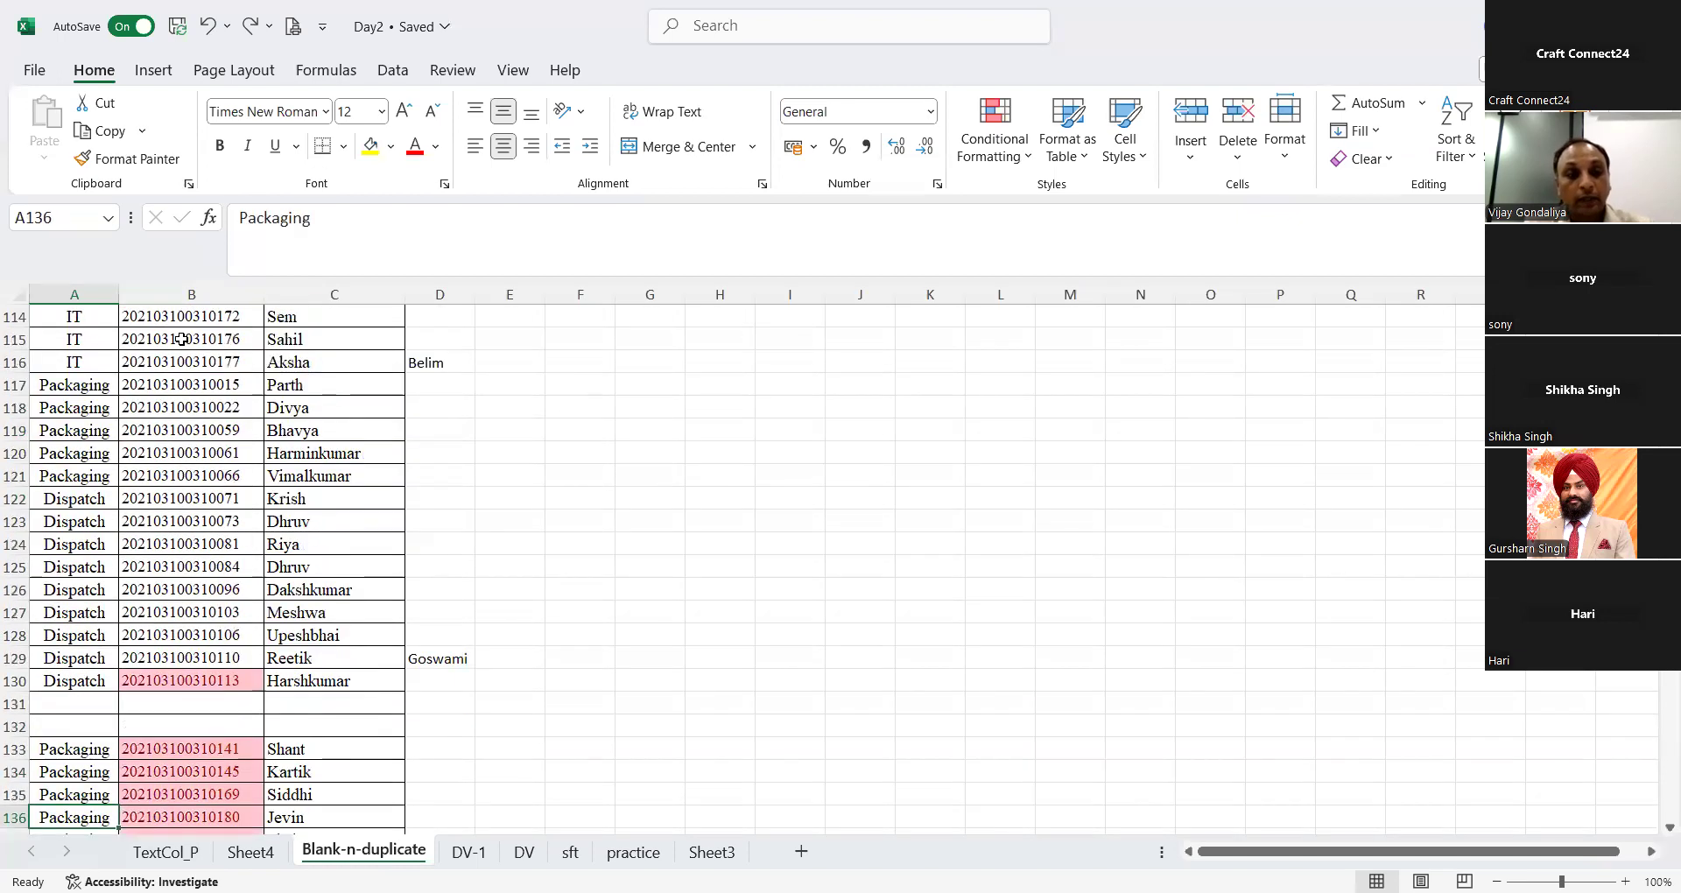
key("Down")
key("Down")
key("Down")
key("Down")
key("Down")
key("Down")
key("Down")
key("Down")
key("Down")
key("Down")
key("Down")
key("Down")
key("Down")
key("Down")
key("Down")
key("Down")
key("Down")
key("Down")
key("Down")
key("Down")
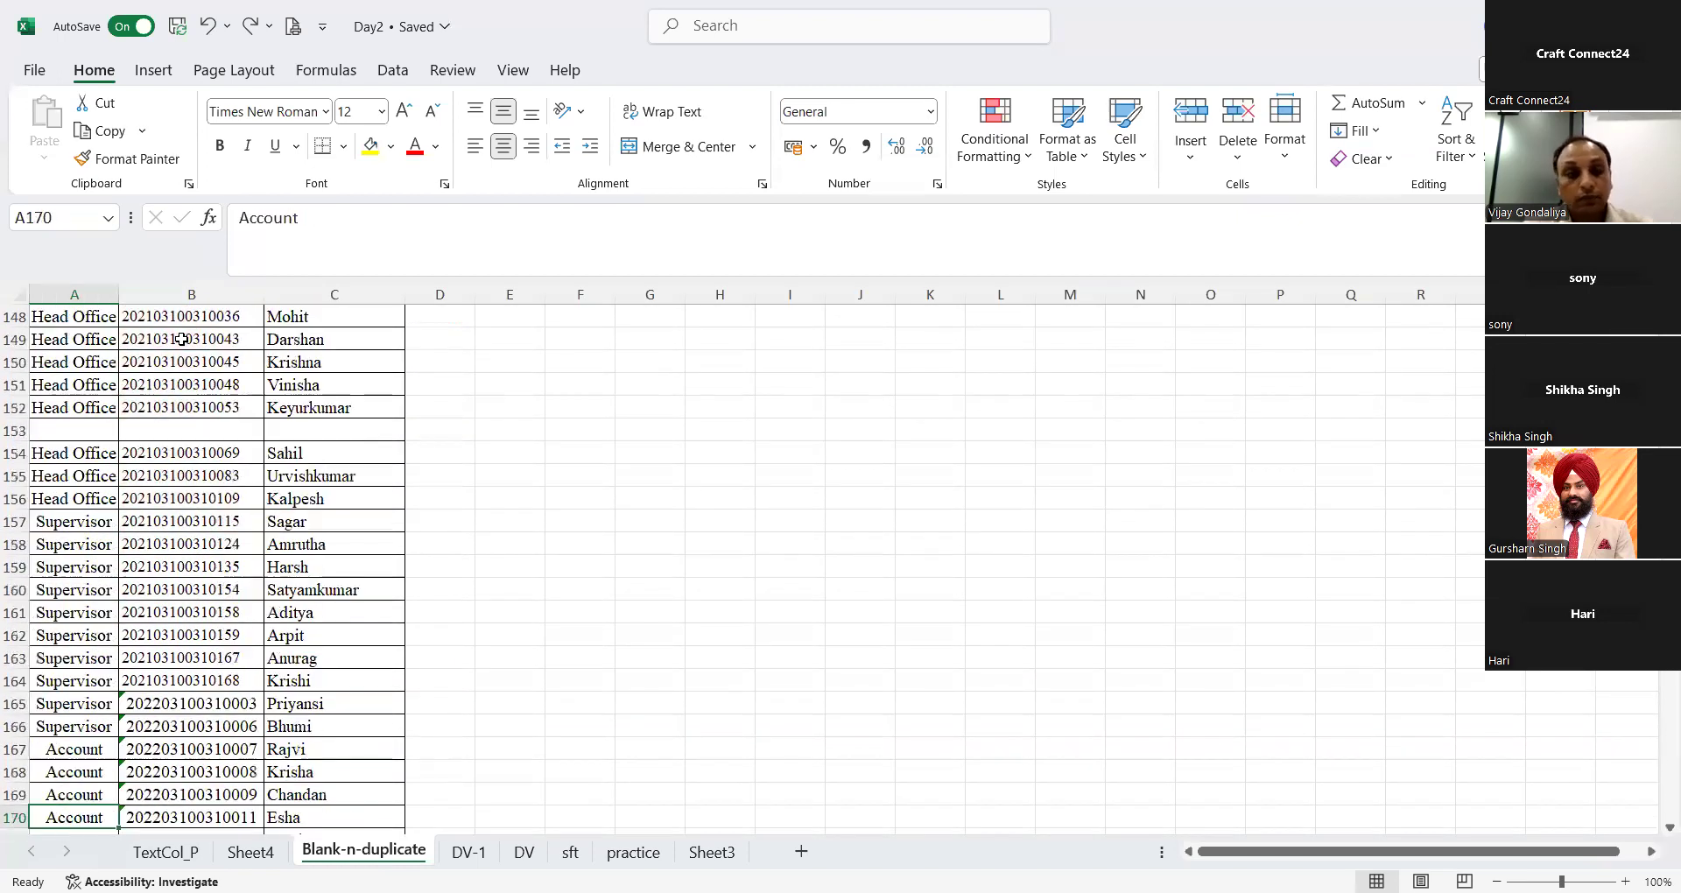
key("Down")
key("Down")
key("Down")
key("Down")
key("Down")
key("Down")
key("Down")
key("Down")
key("Down")
key("Down")
key("Down")
key("Down")
key("Down")
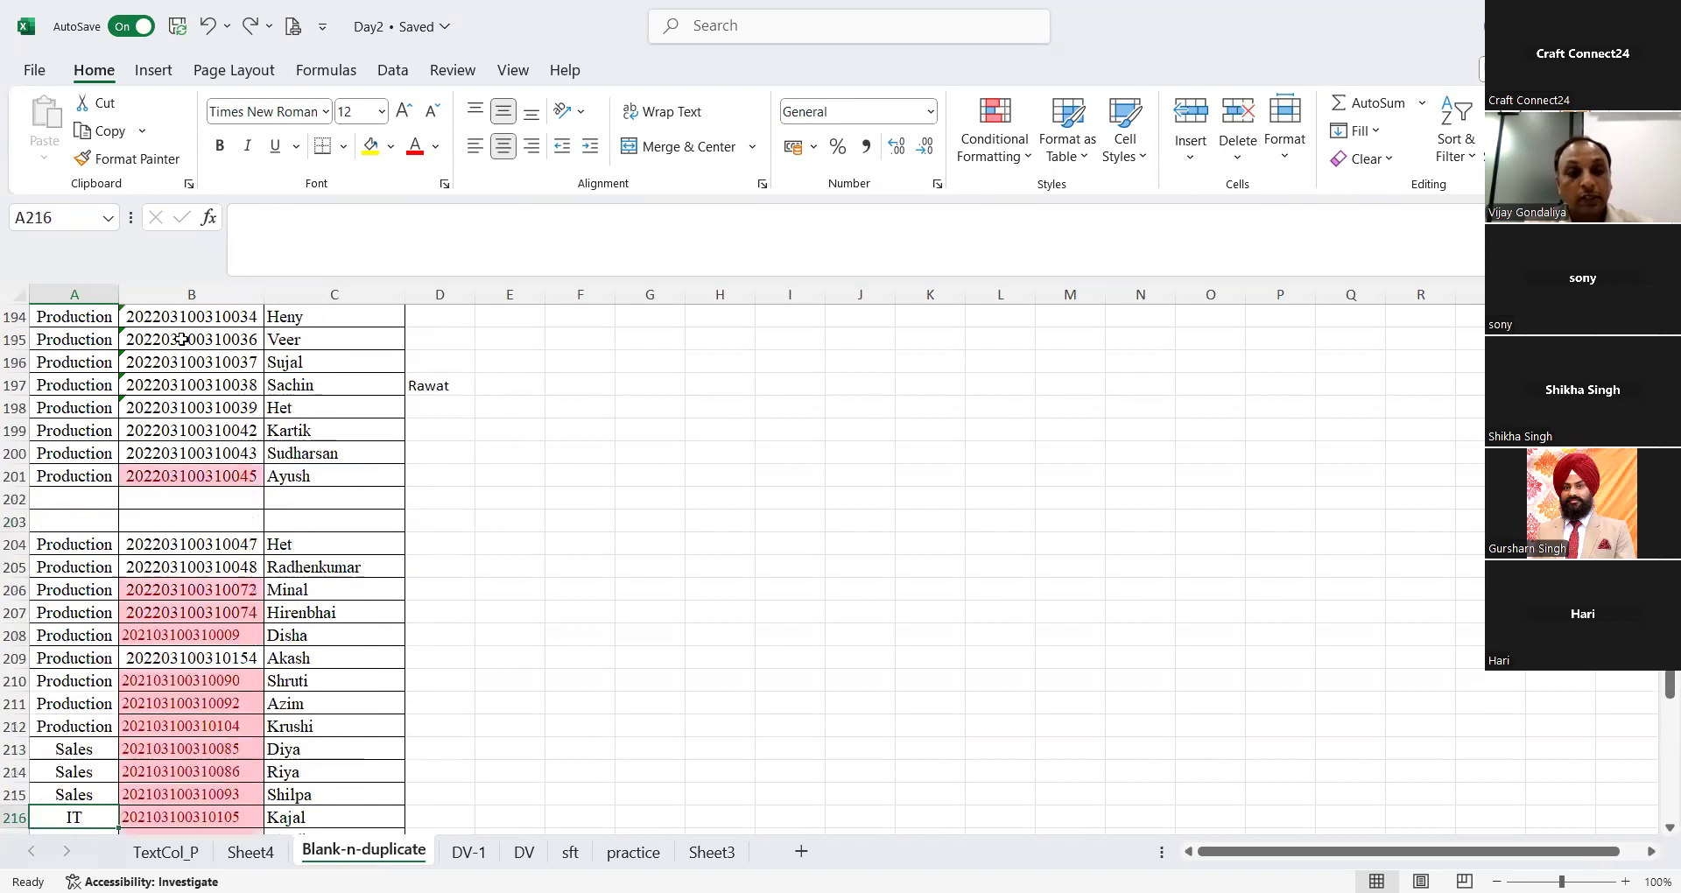
key("Down")
key("Down")
key("Down")
key("Down")
key("Down")
key("Down")
key("Down")
key("Down")
key("Down")
key("Down")
key("Down")
key("Down")
key("Down")
key("Down")
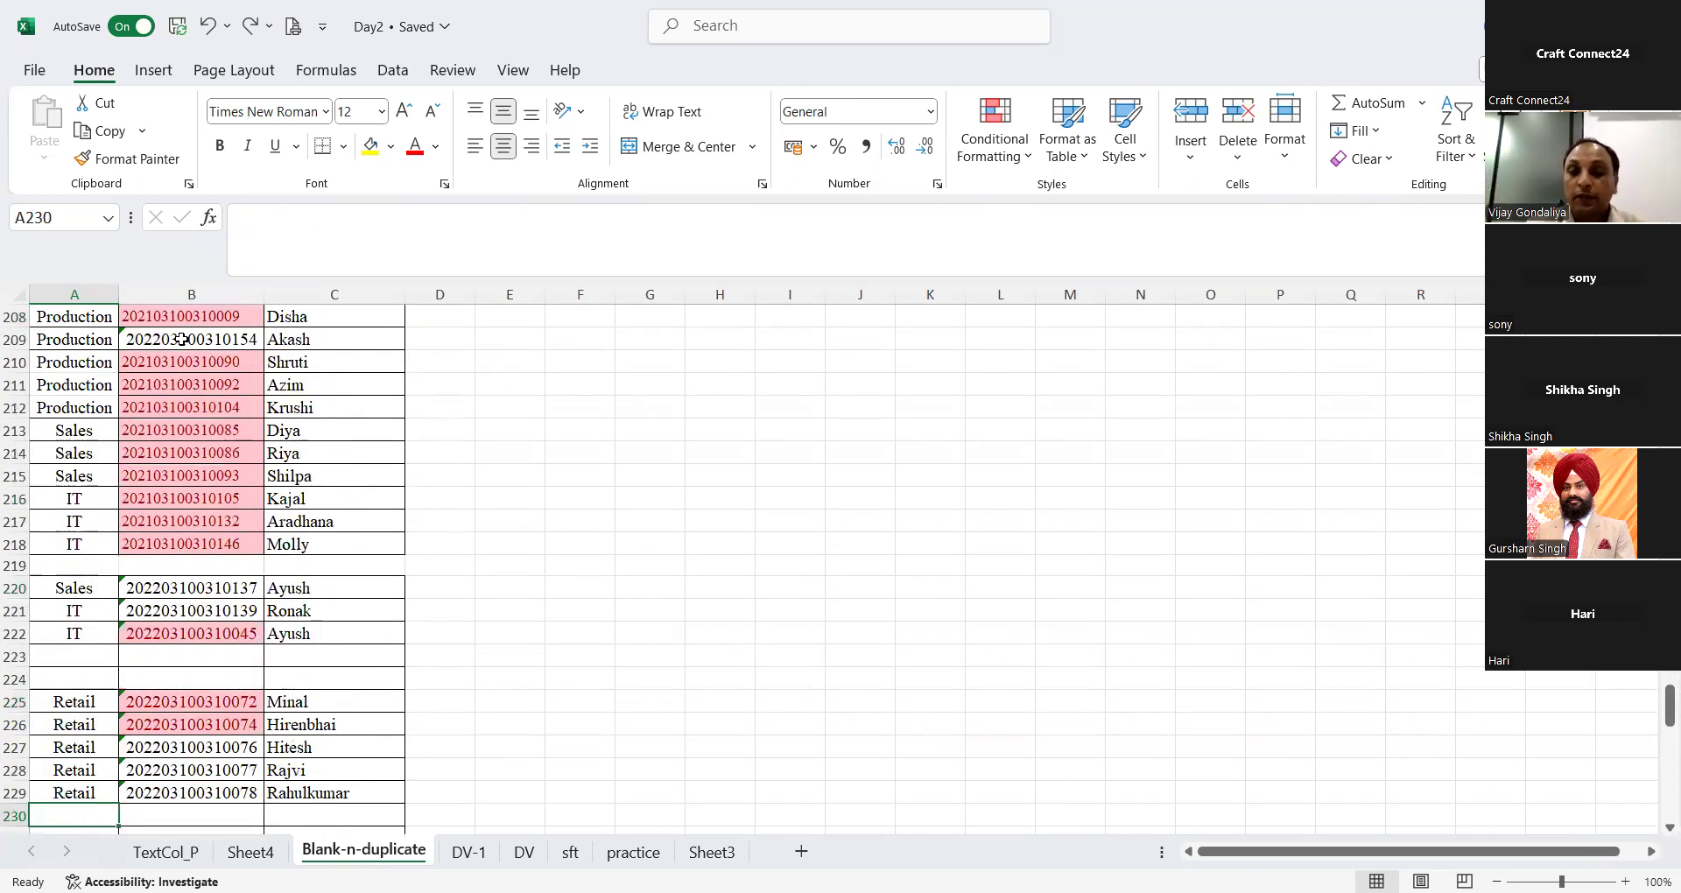
key("ctrl+Home")
scroll(181, 339, "down", 4)
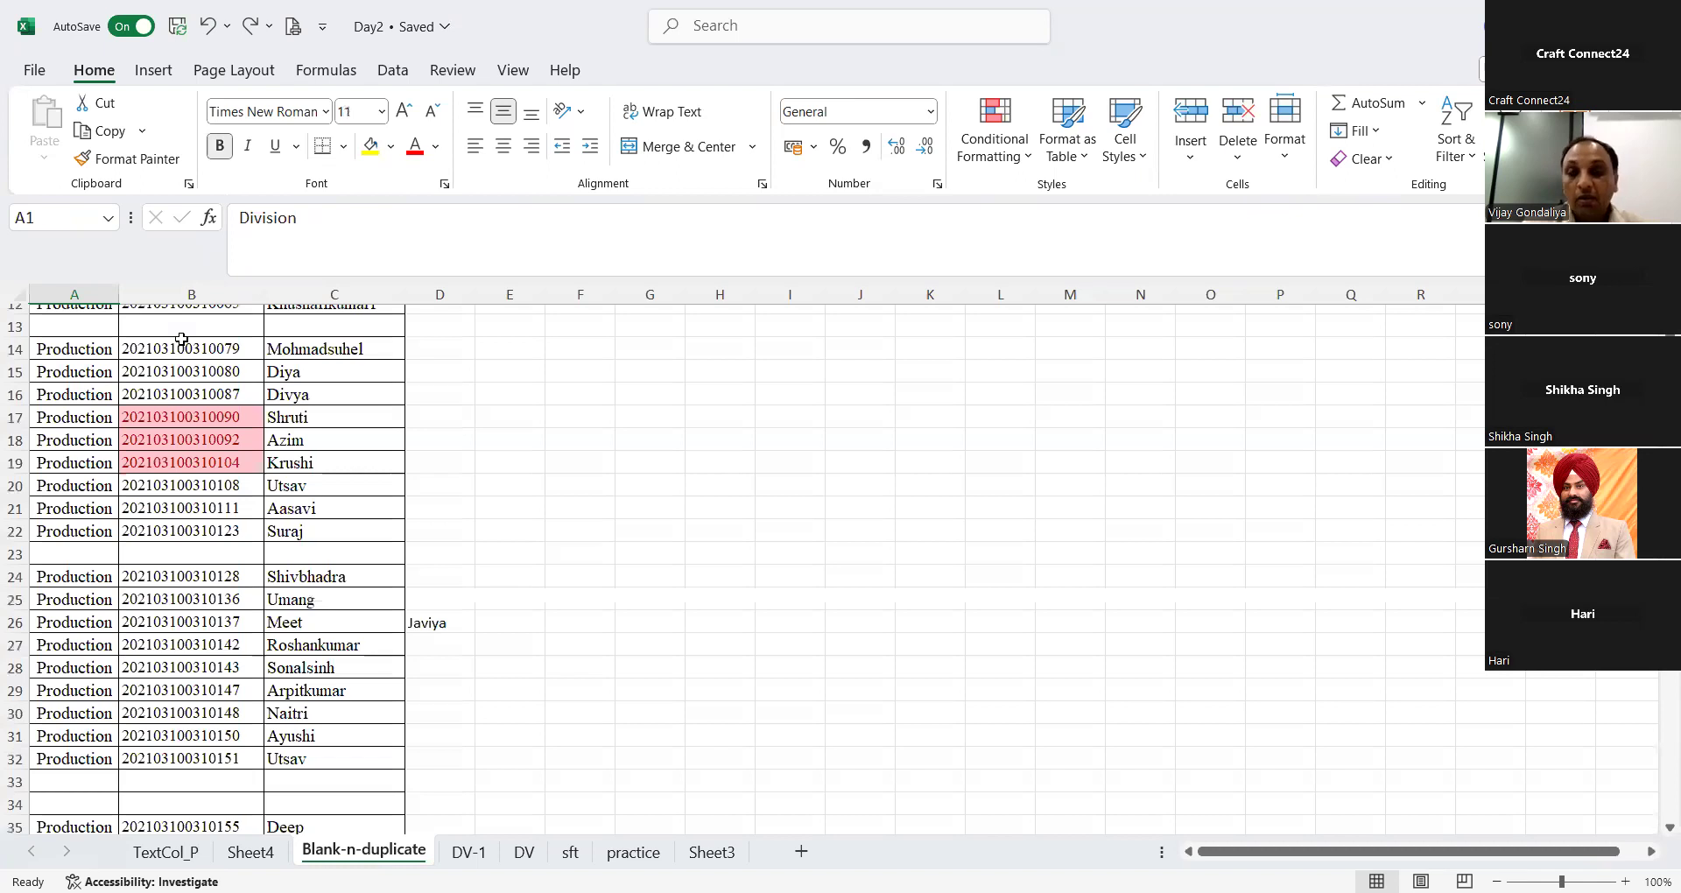
Step: Select the blank cells in columns A to C with Go To Special, delete them, and undo the deletion
left_click_drag(105, 292, 289, 335)
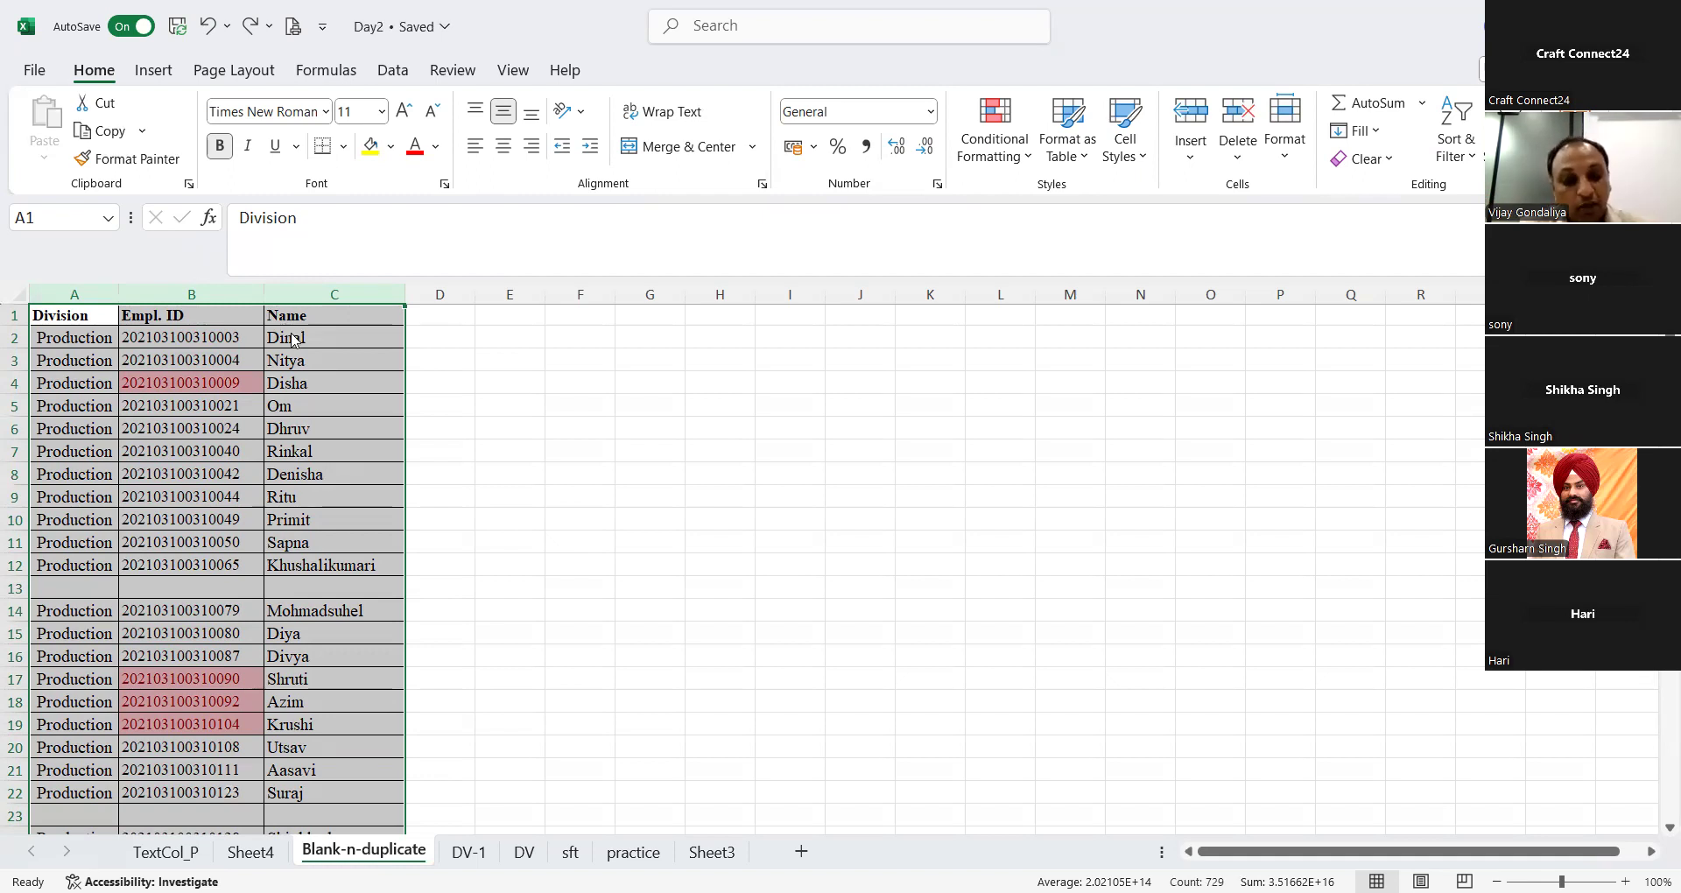
key("ctrl+g")
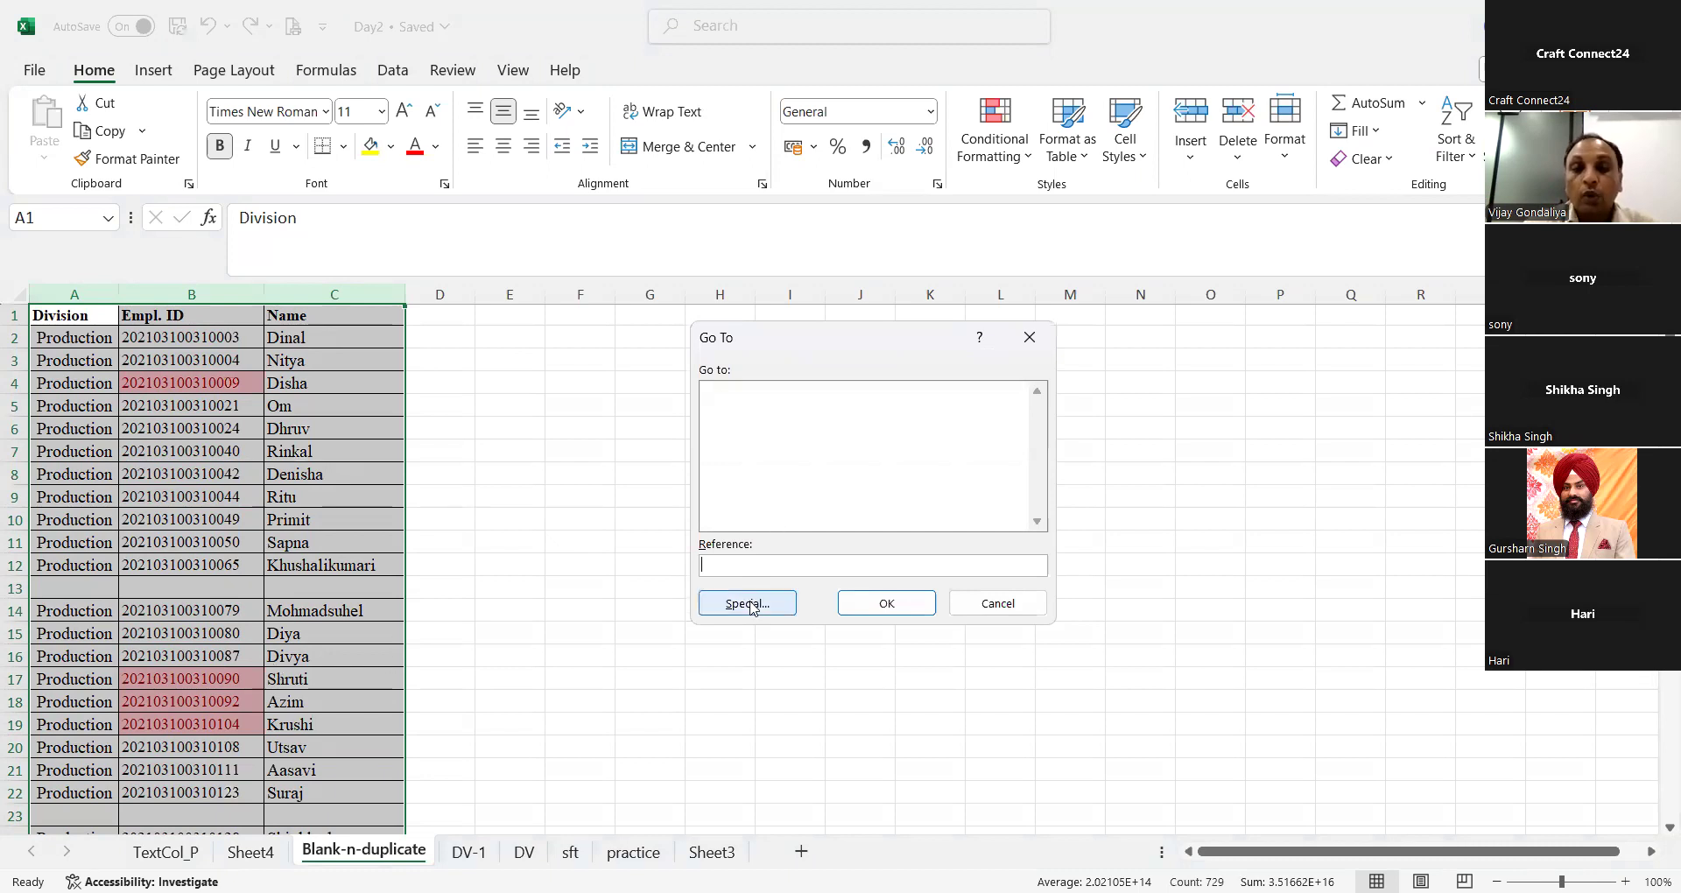
left_click(750, 604)
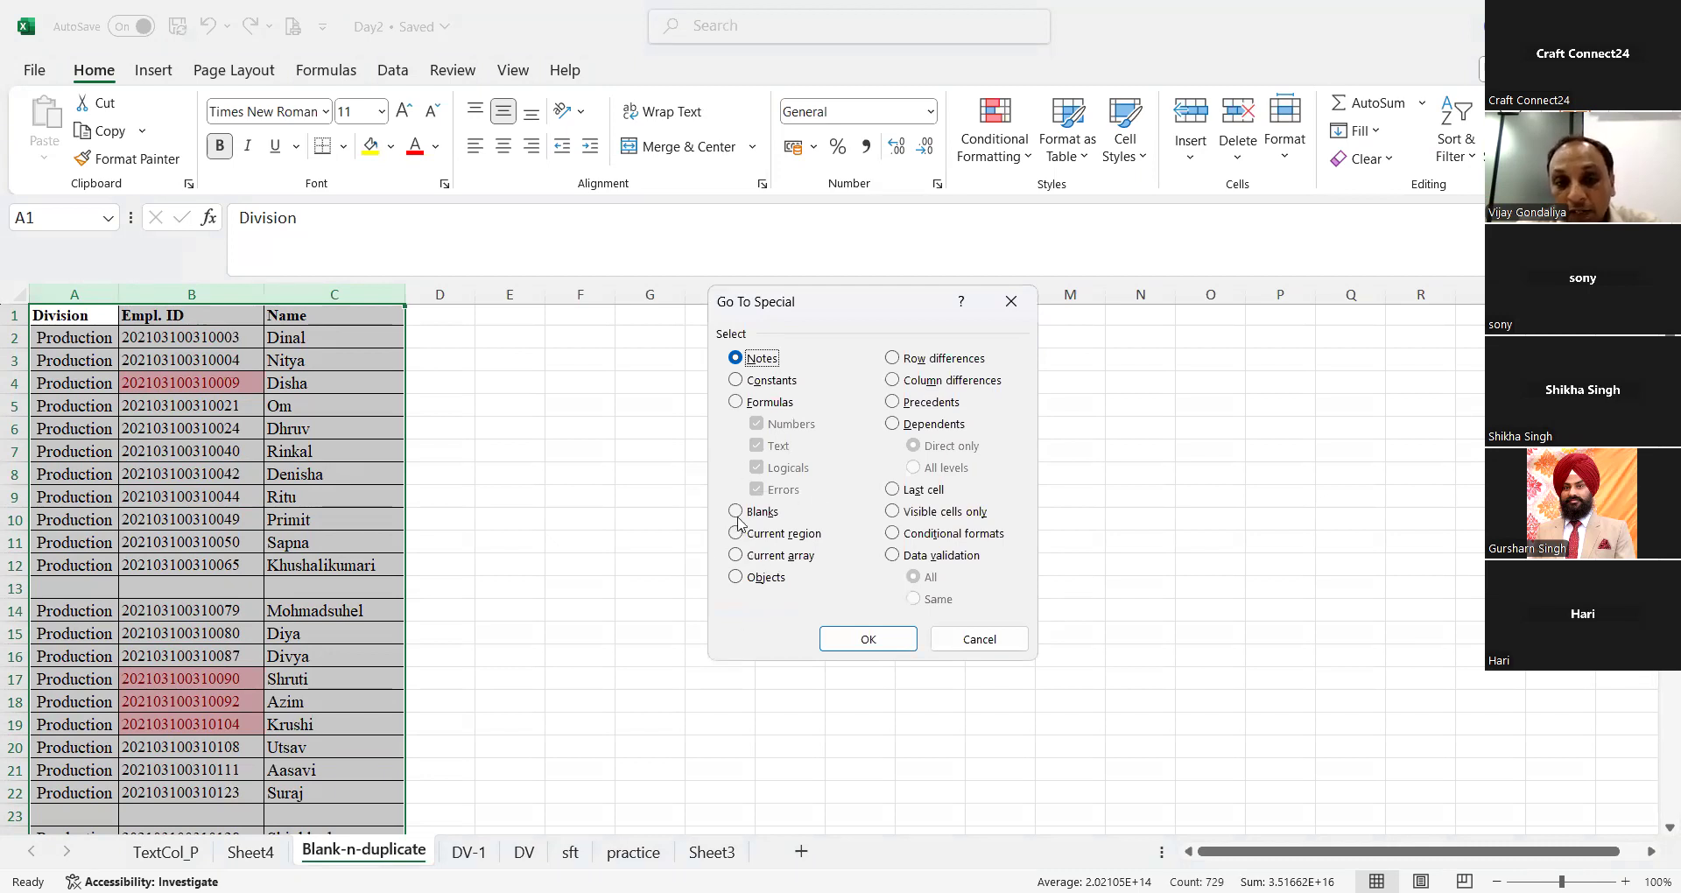
left_click(737, 512)
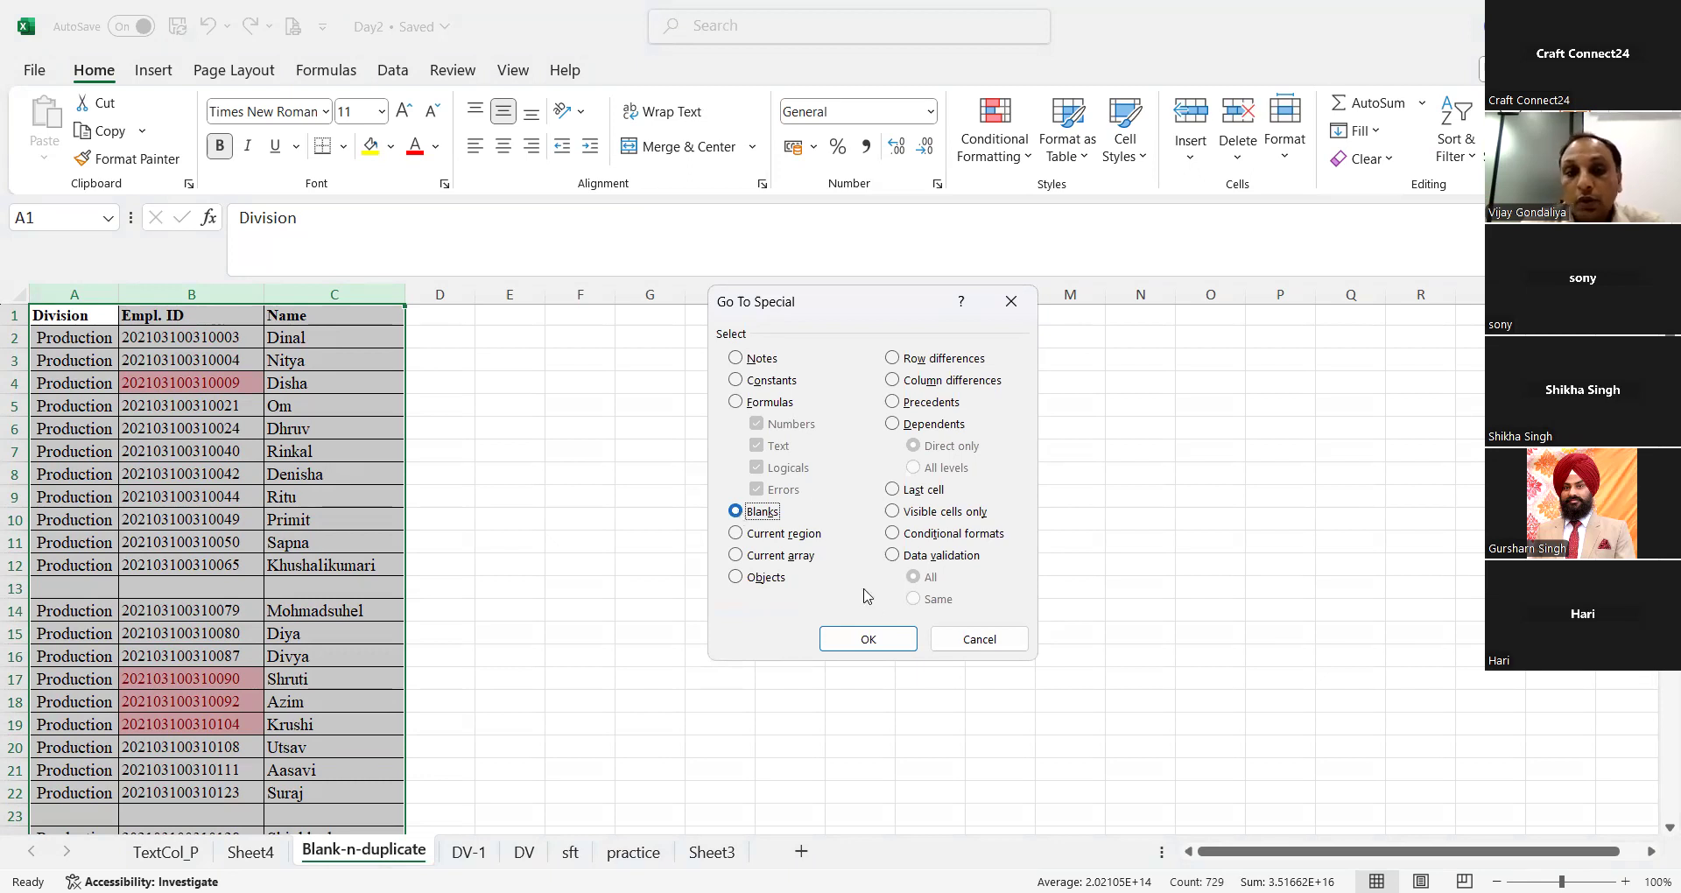
left_click(872, 637)
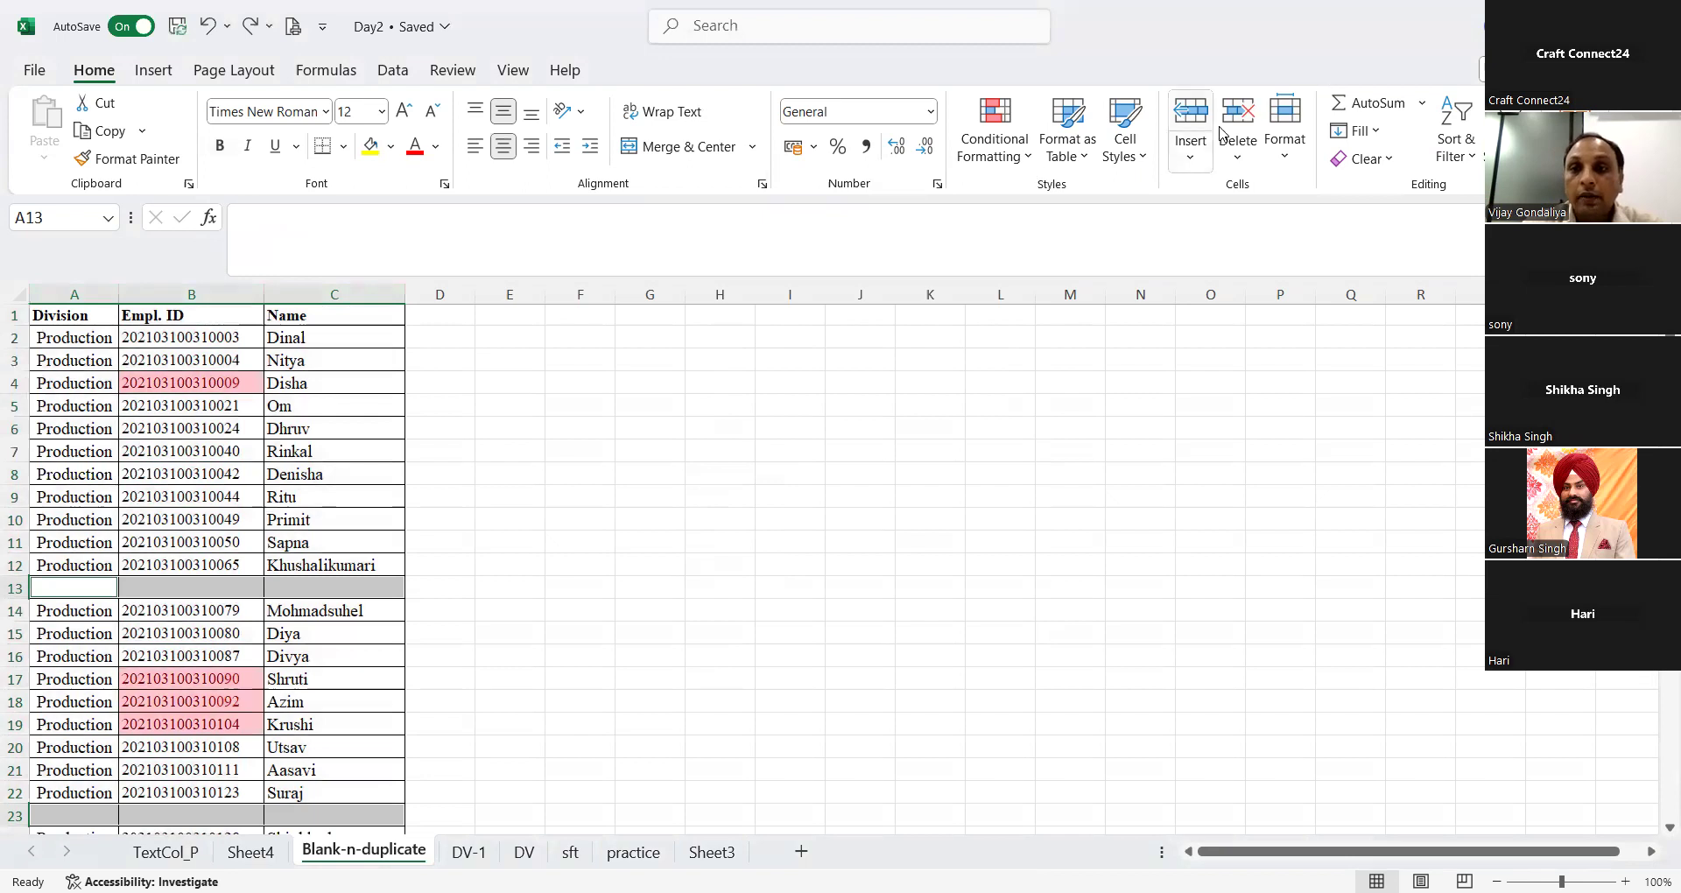
left_click(1247, 118)
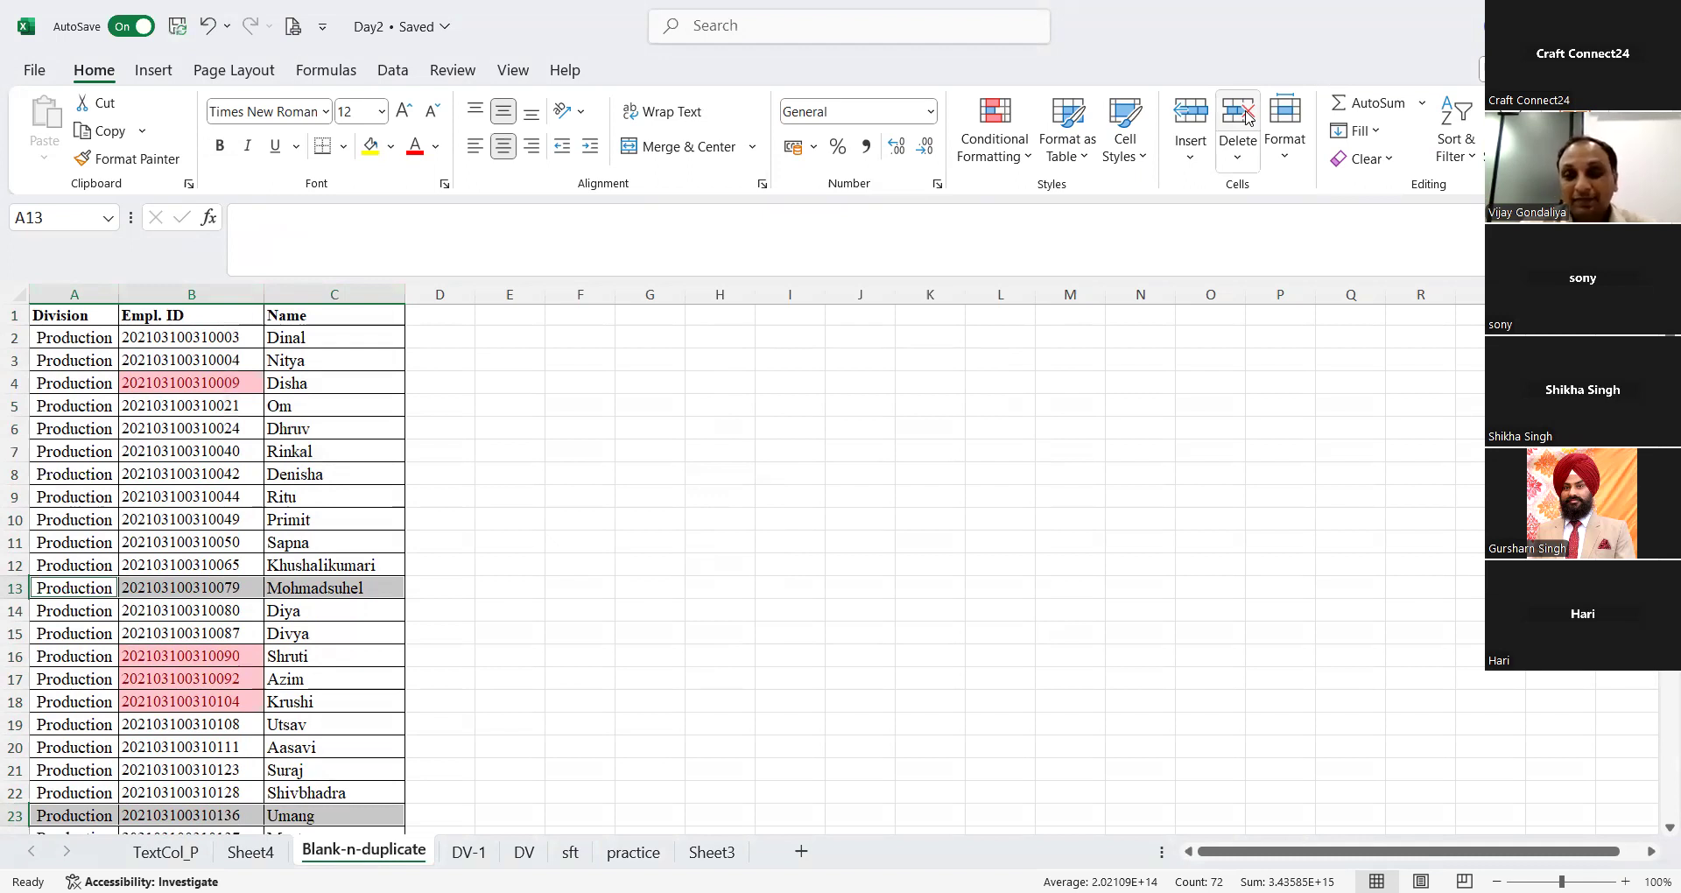
key("ctrl+z")
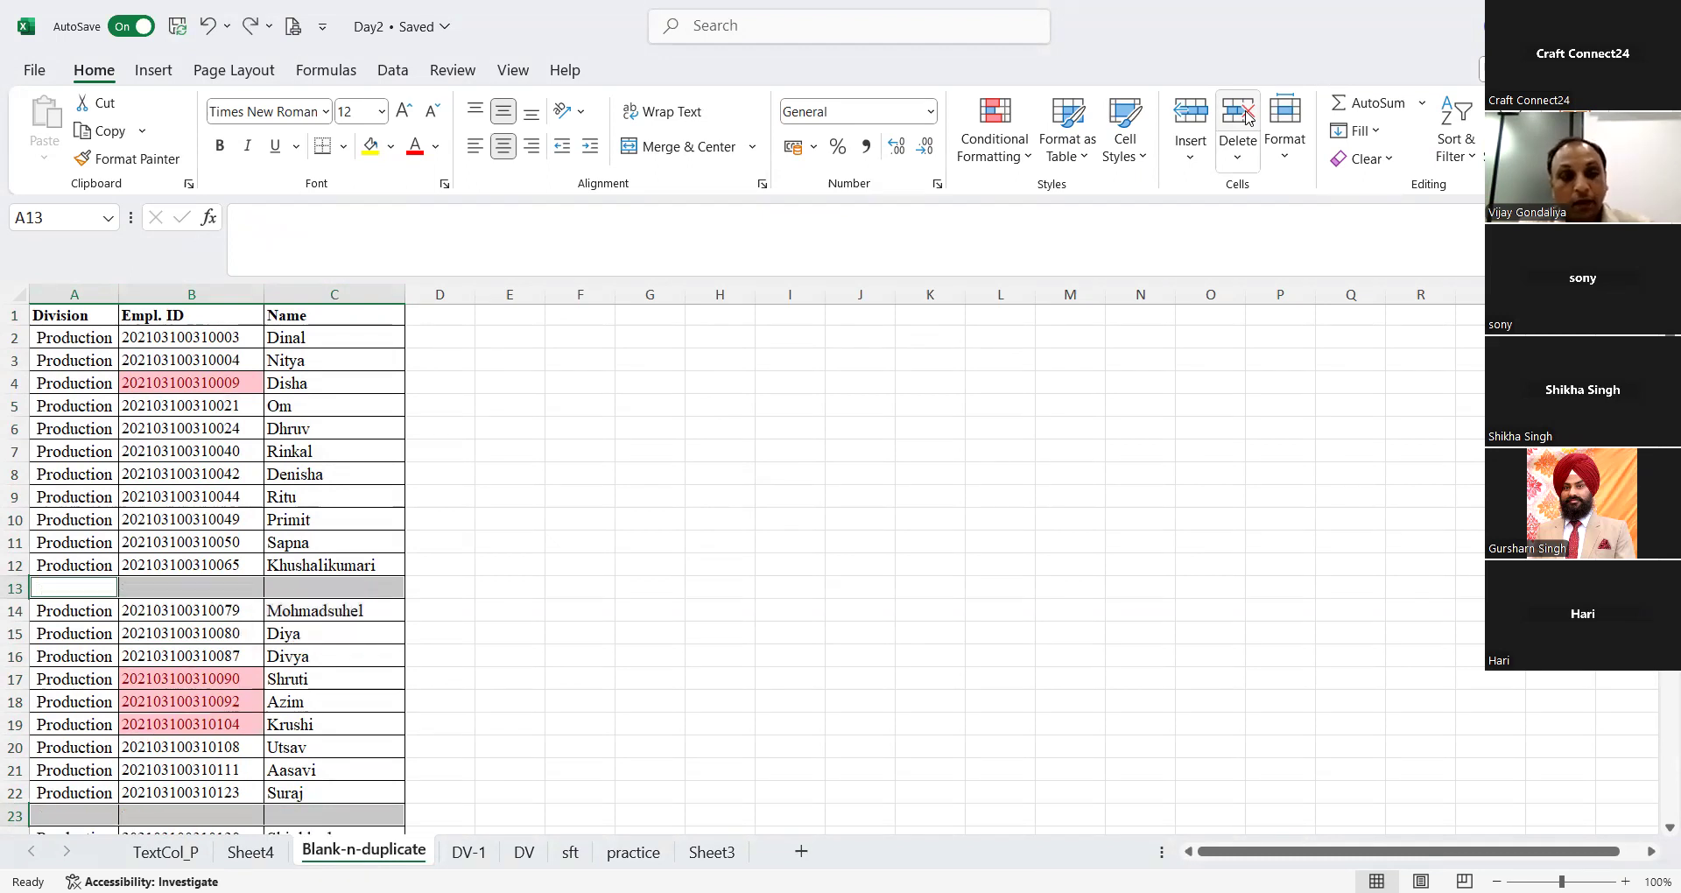
key("Down")
key("Up")
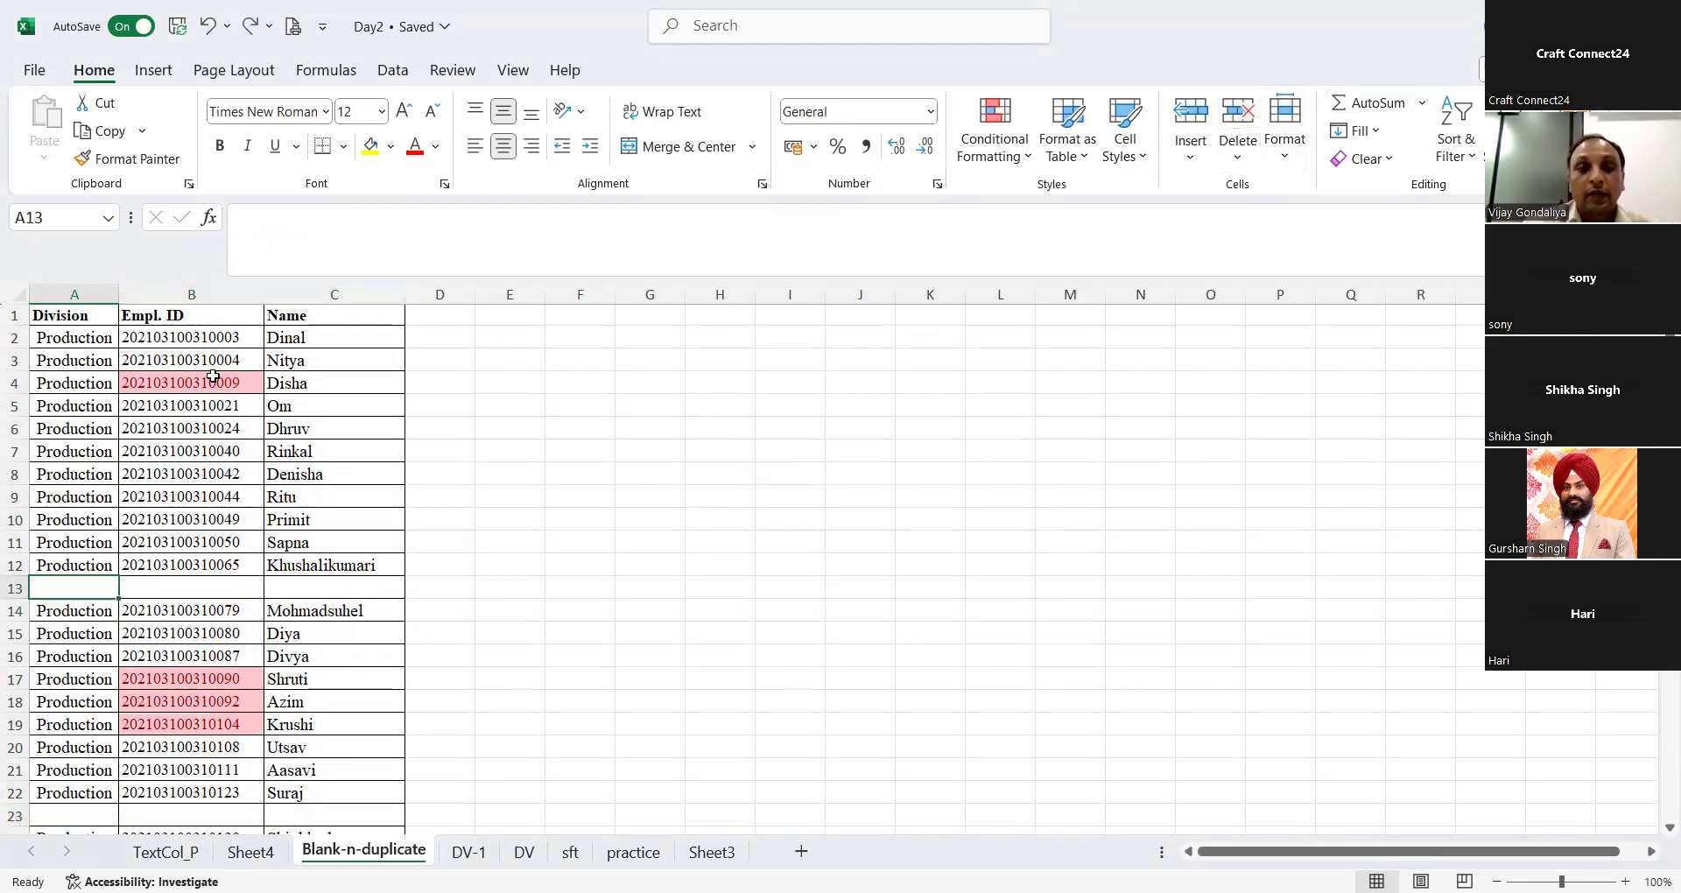
Step: Delete all blank cells in columns A to C, selecting them with the Blanks option of Go To Special
left_click(98, 285)
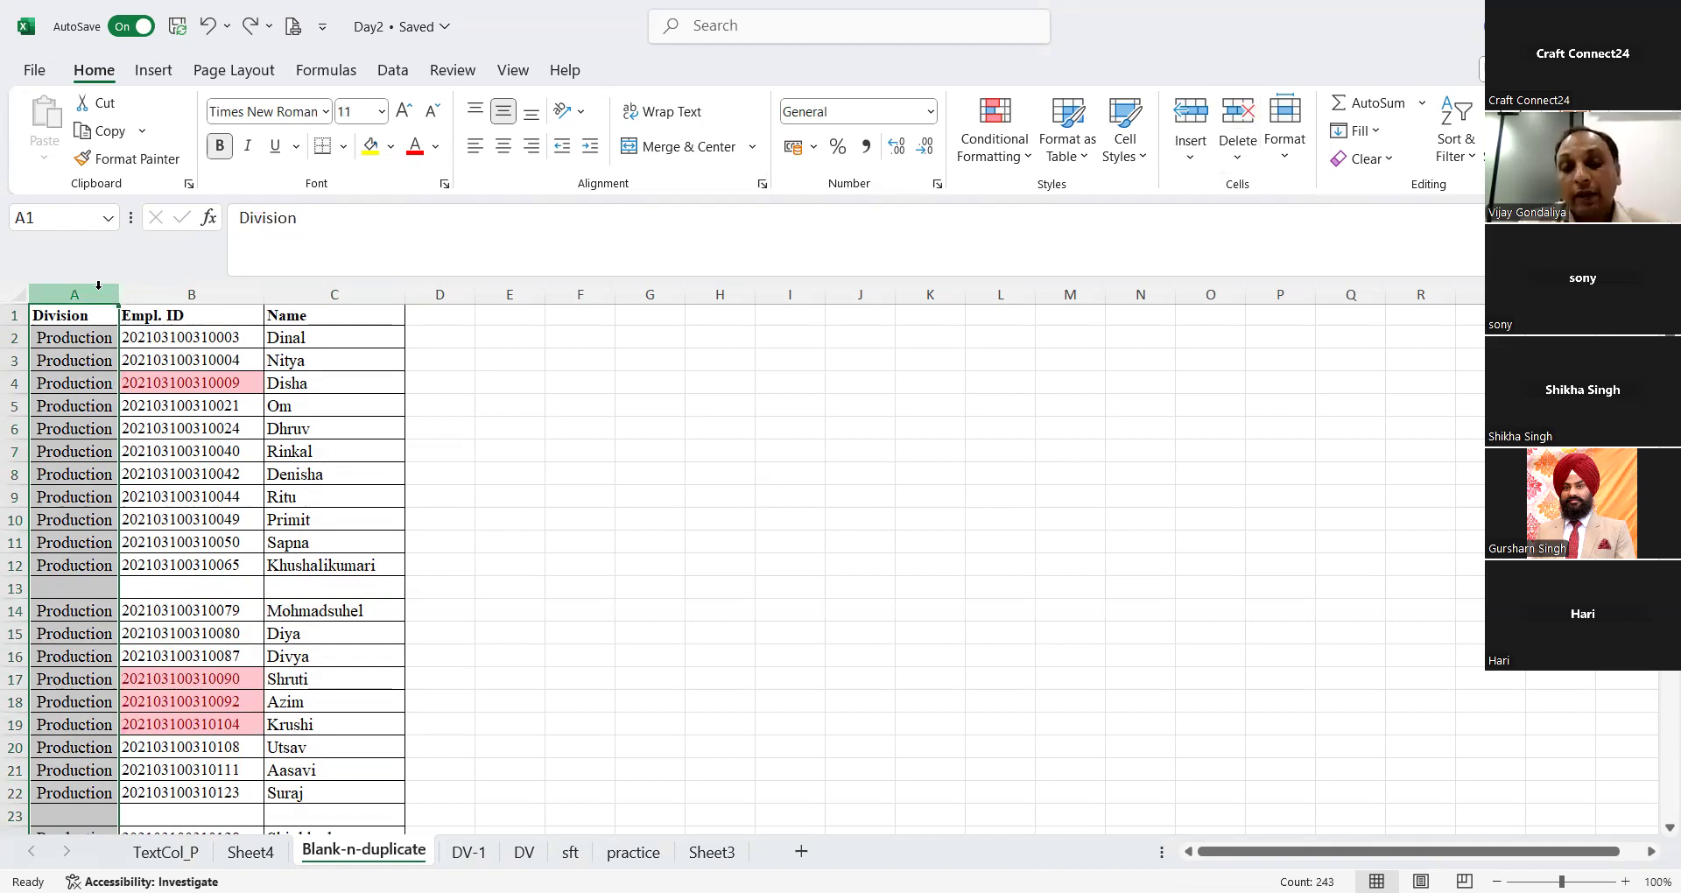
key("ctrl+shift+Right")
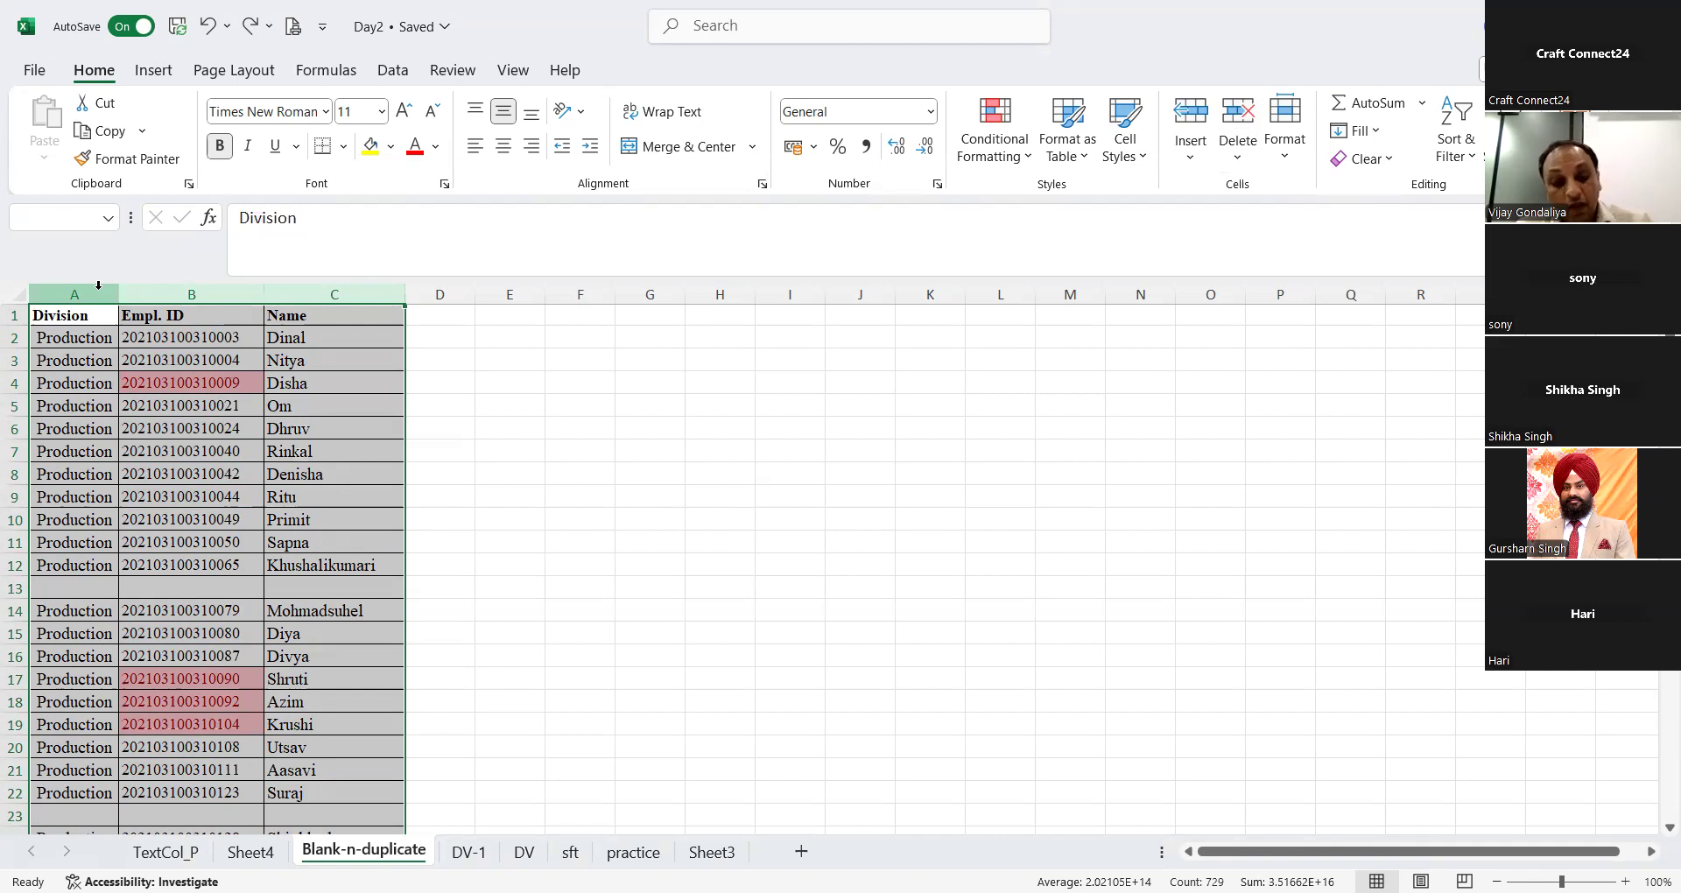
key("ctrl+g")
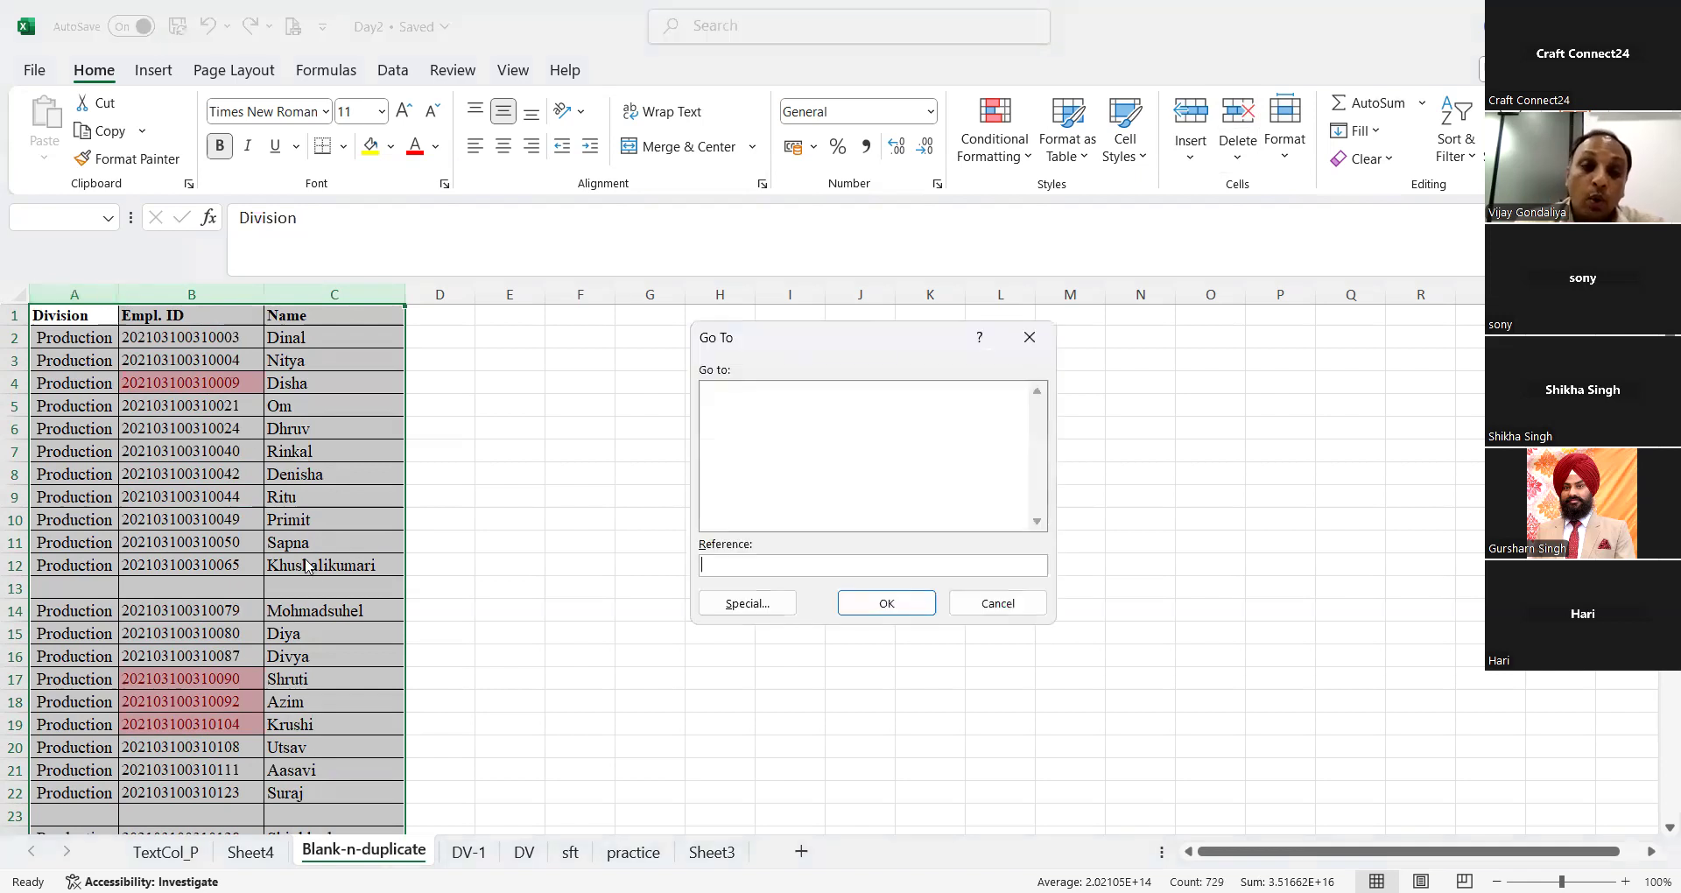
left_click(758, 606)
left_click(758, 515)
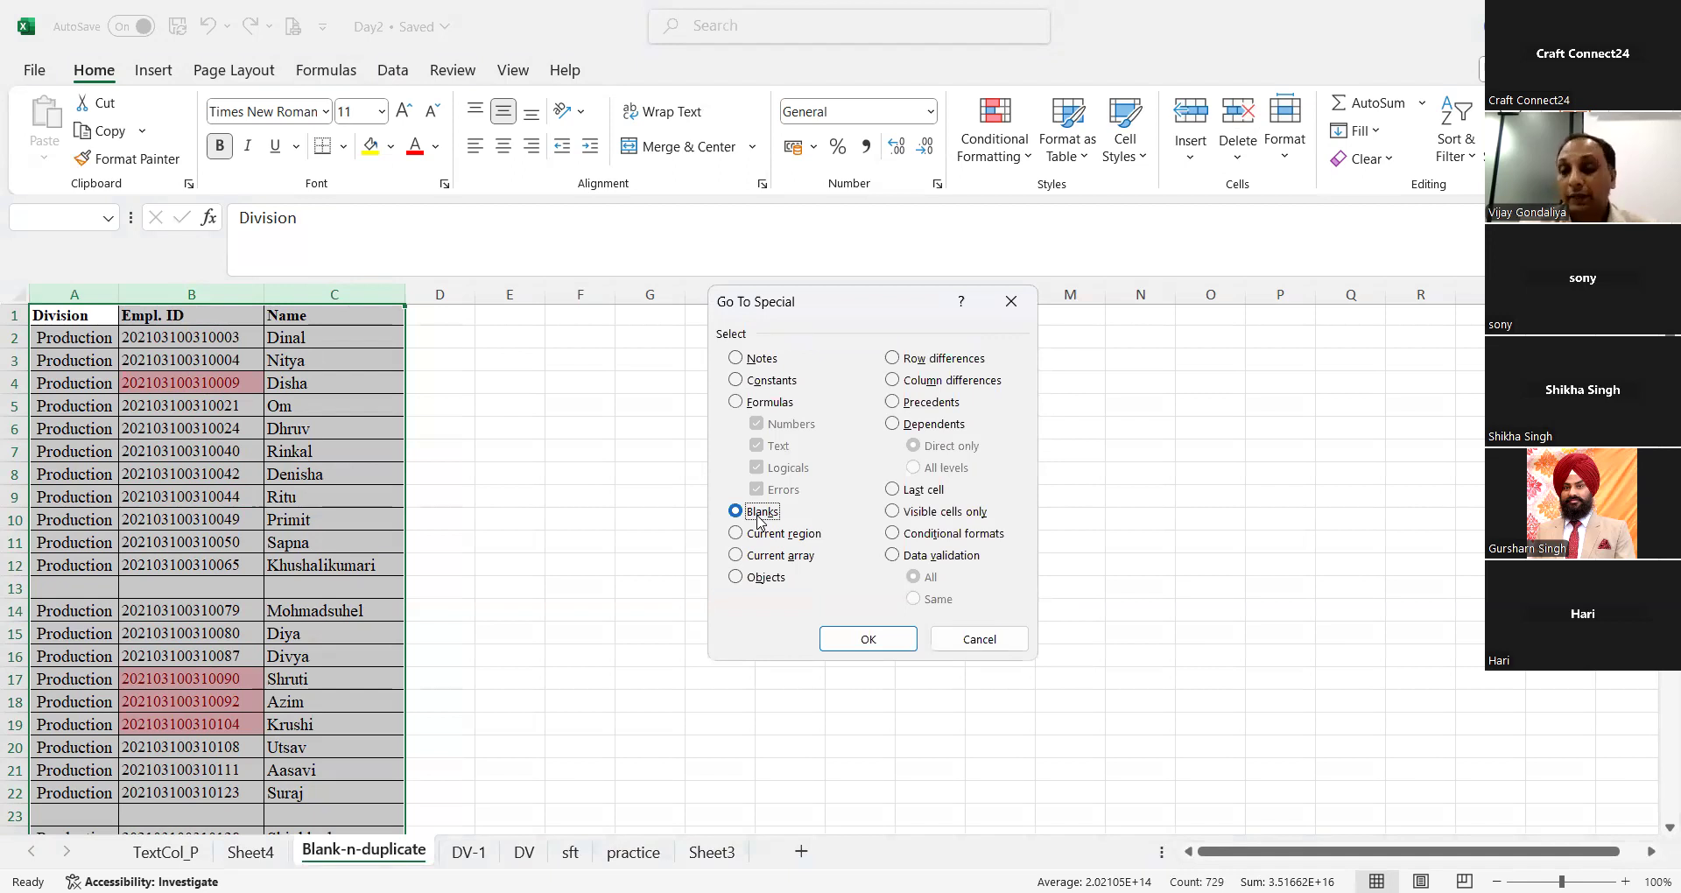
left_click(866, 635)
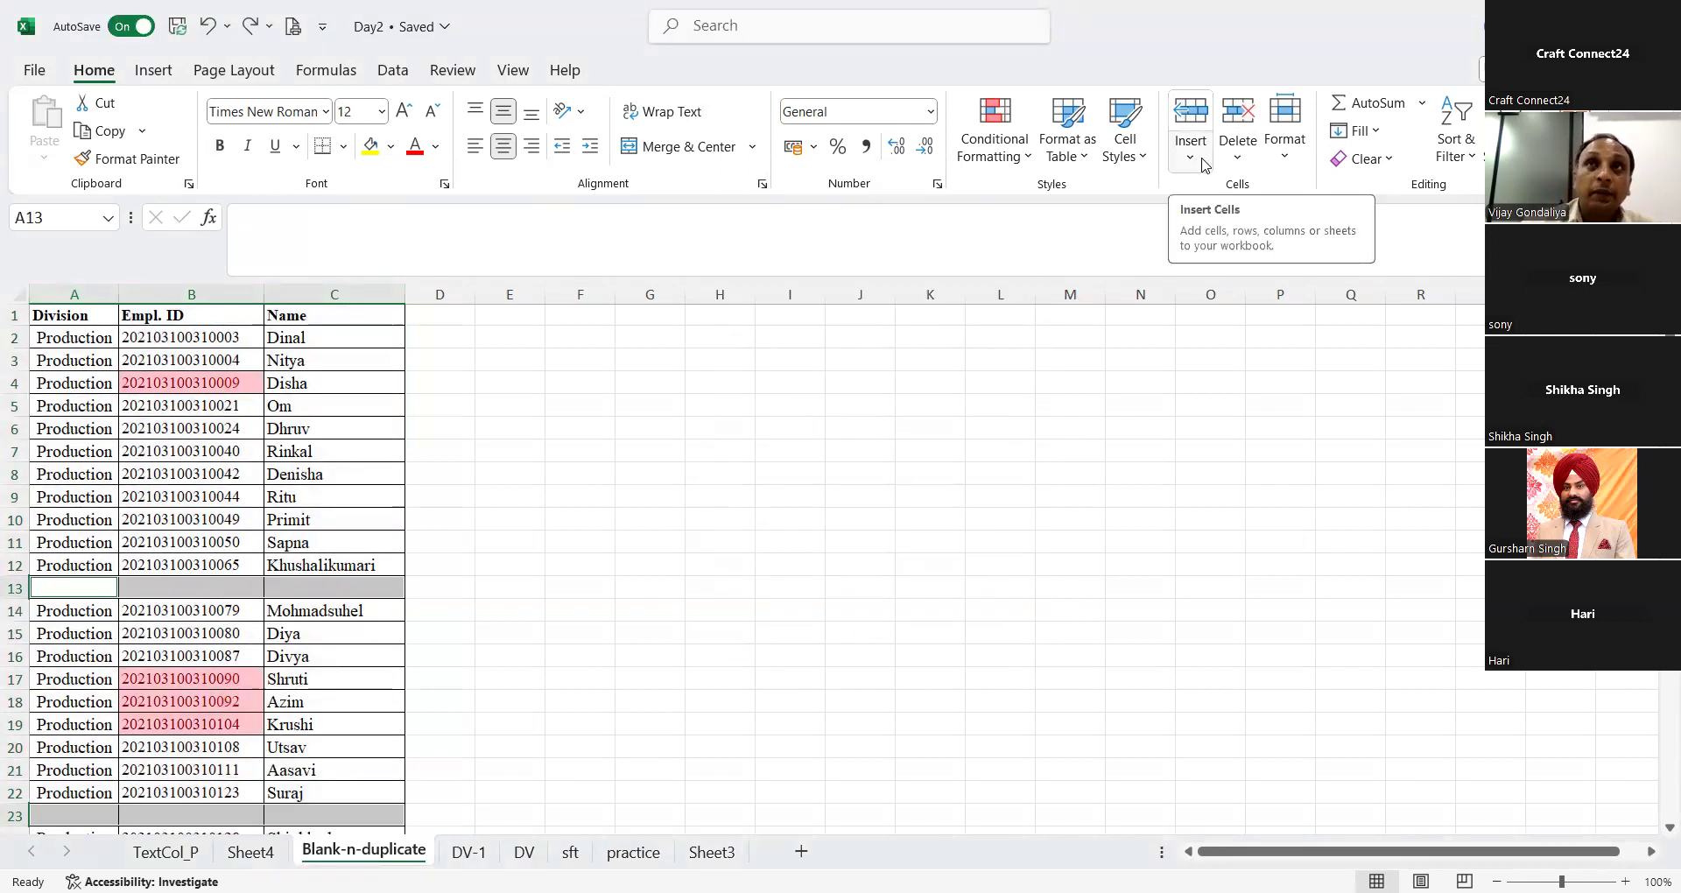
left_click(1247, 124)
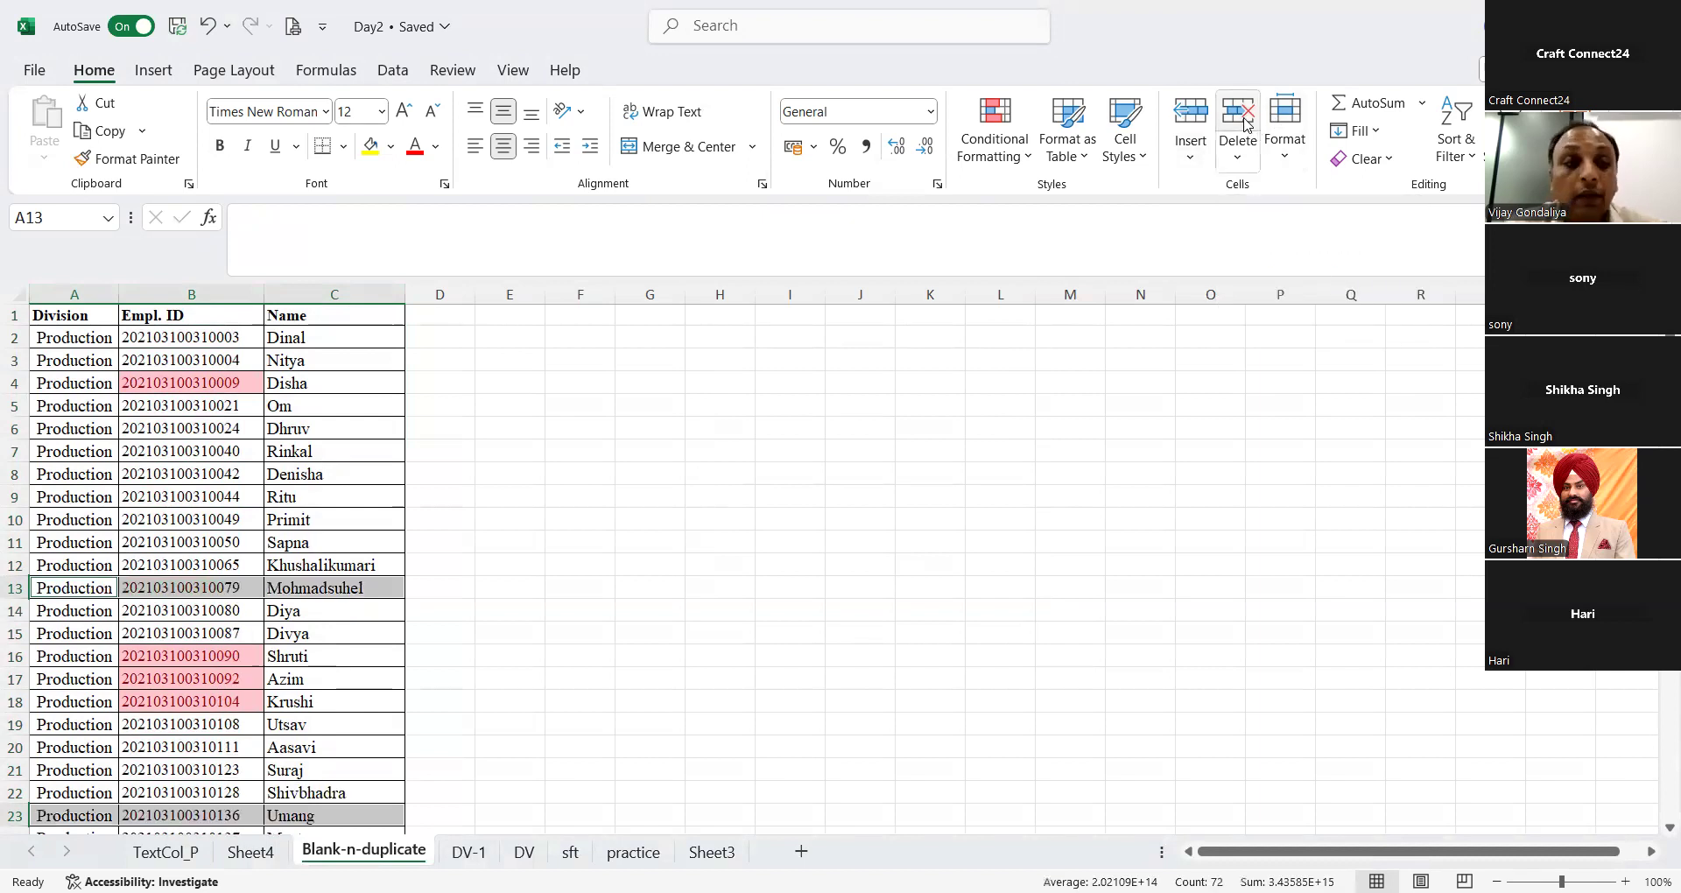
Step: Look down the Division column past the last data row for leftover blank rows, and return to the header row
key("Down")
key("Down")
key("Down")
key("Down")
key("Down")
key("Down")
key("Down")
key("Down")
key("Down")
key("Down")
key("Down")
key("Down")
key("Down")
key("Down")
key("Down")
key("Down")
key("Down")
key("Down")
key("Down")
key("Down")
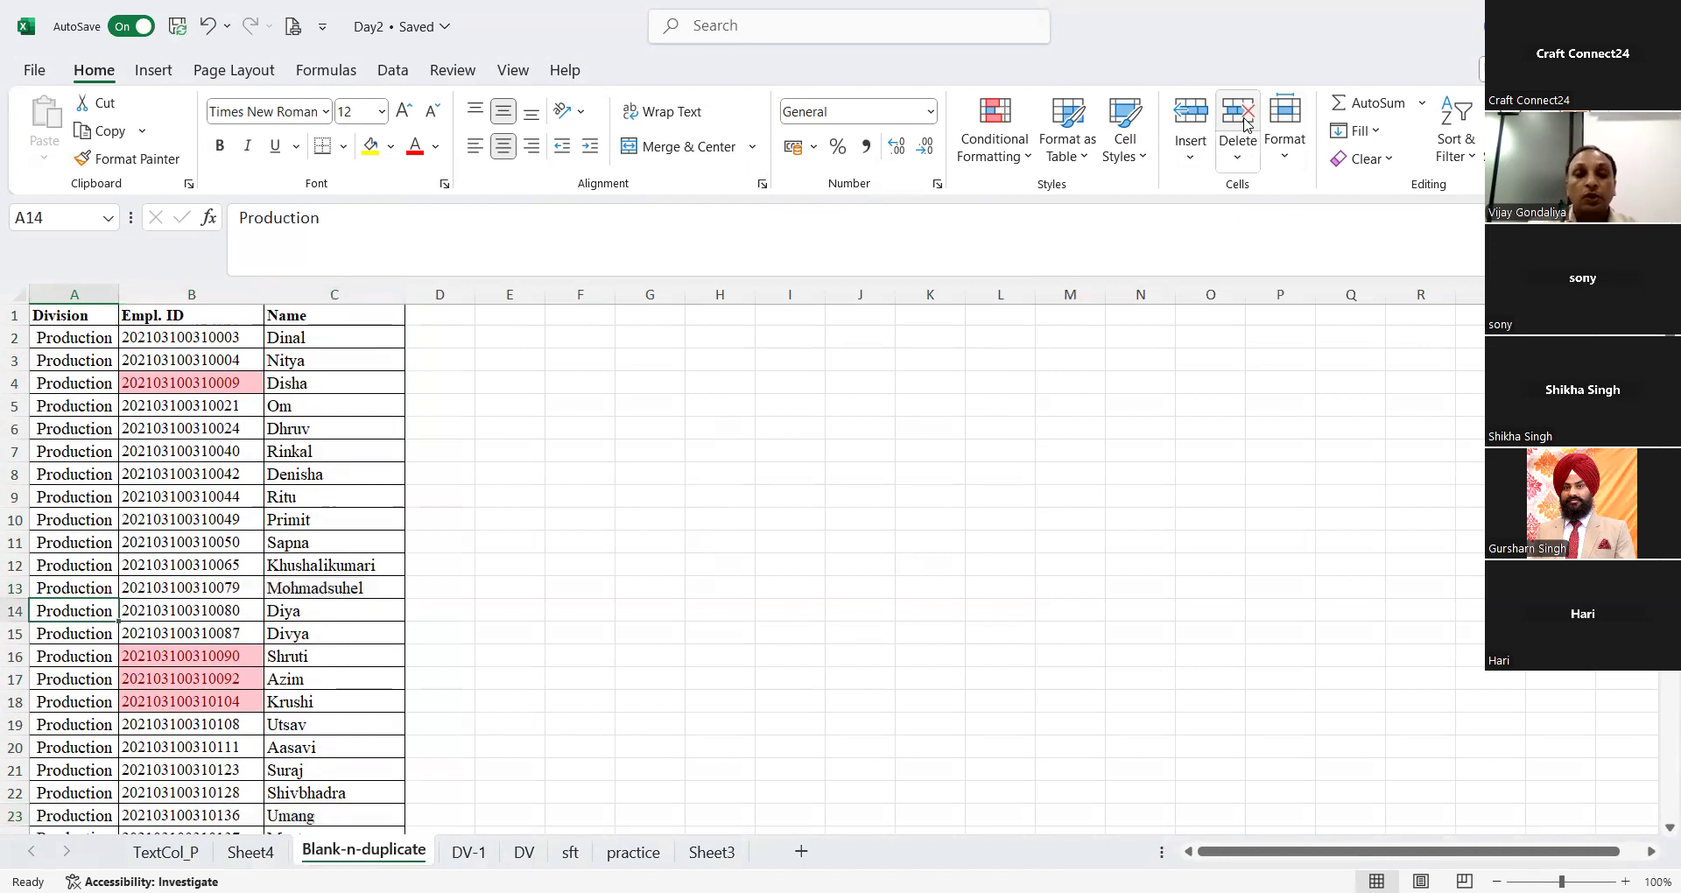
key("Down")
key("Down")
key("Down")
key("Down")
key("Down")
key("Down")
key("Down")
key("Down")
key("Down")
key("Down")
key("Down")
key("Down")
key("Down")
key("Down")
key("Down")
key("Down")
key("Down")
key("Down")
key("Down")
key("Down")
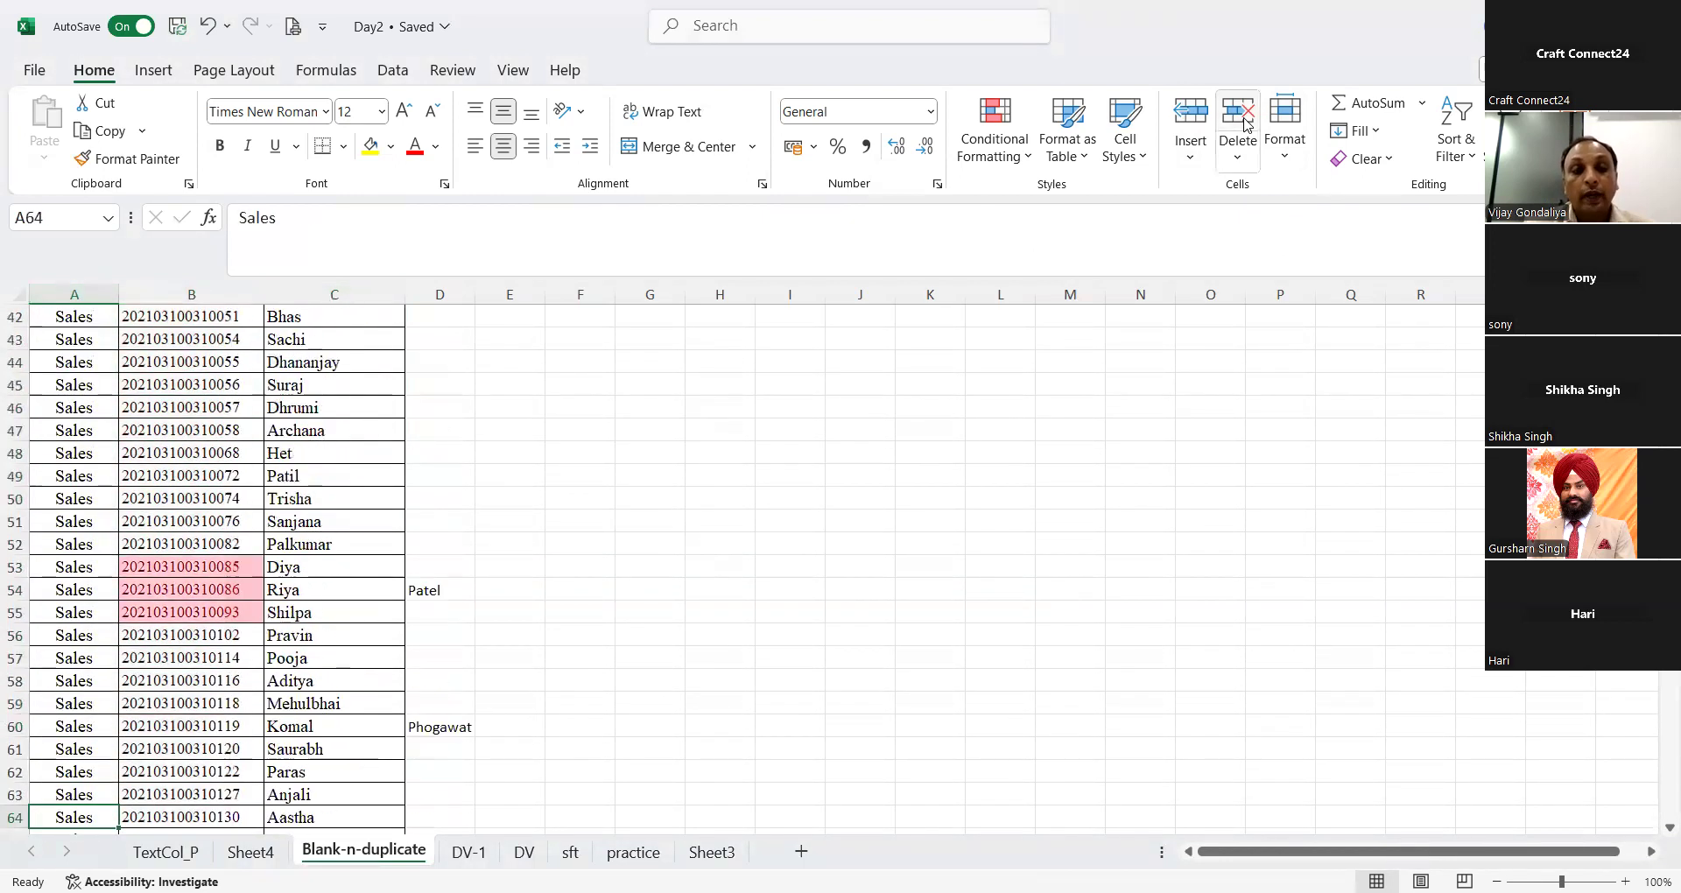
key("Down")
key("Down")
key("Down")
key("Down")
key("Down")
key("Down")
key("Down")
key("Down")
key("Down")
key("Down")
key("Down")
key("Down")
key("Down")
key("Down")
key("Down")
key("Down")
key("Down")
key("Down")
key("Down")
key("Down")
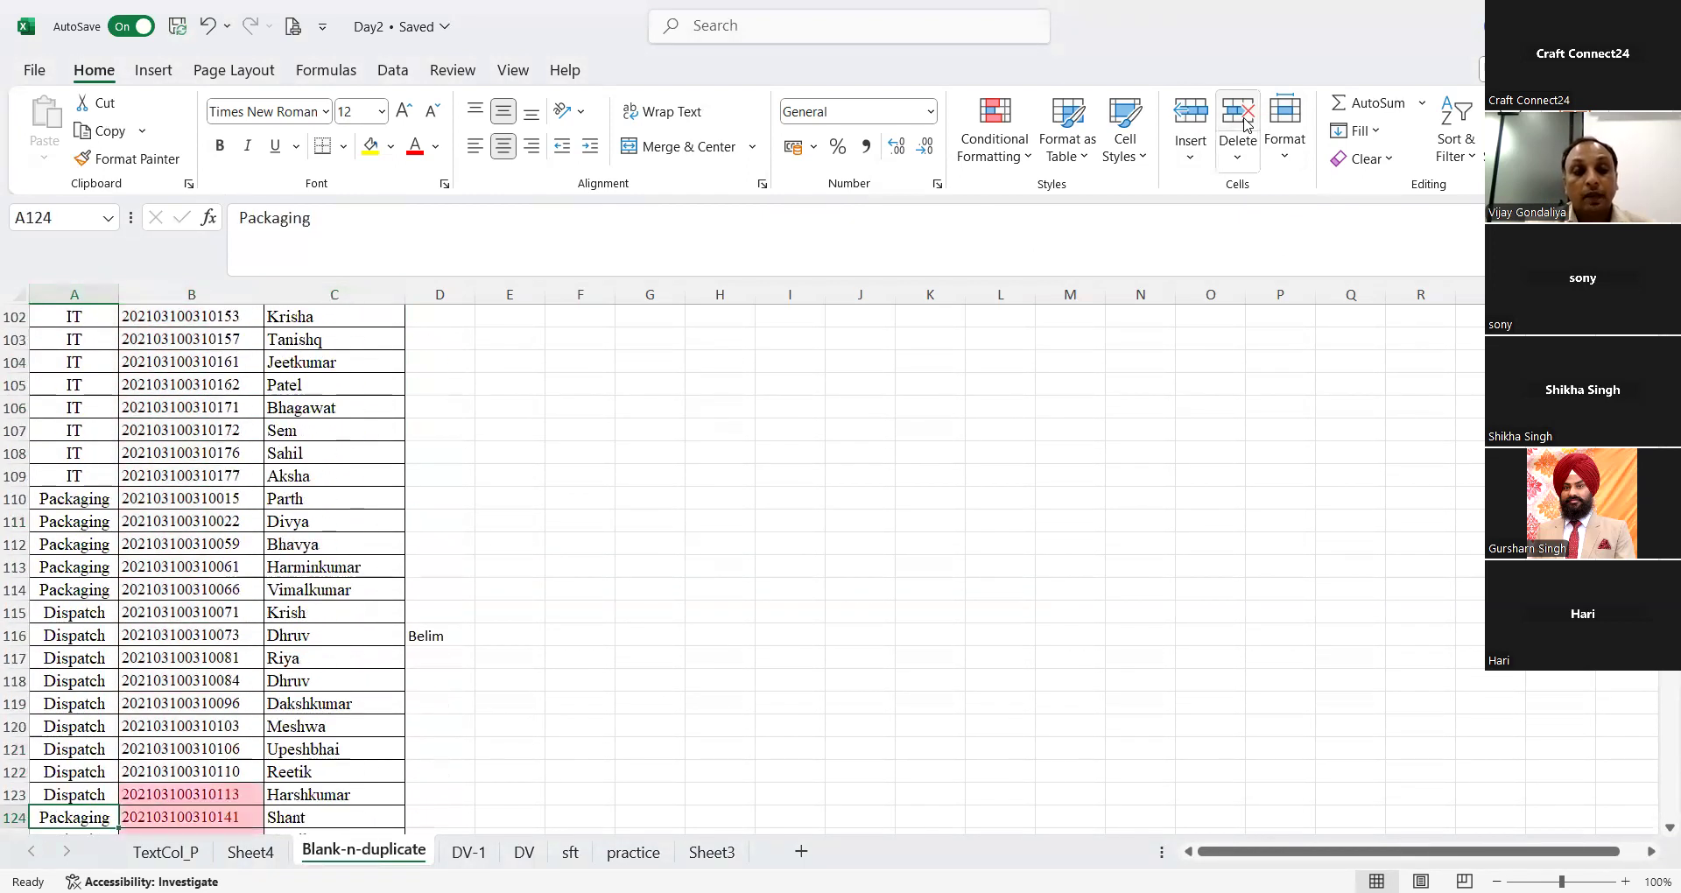
key("Down")
key("Down")
key("Down")
key("Down")
key("Down")
key("Down")
key("Down")
key("Down")
key("Down")
key("Down")
key("Down")
key("Down")
key("Down")
key("Down")
key("Down")
key("Down")
key("Down")
key("Down")
key("Down")
key("Down")
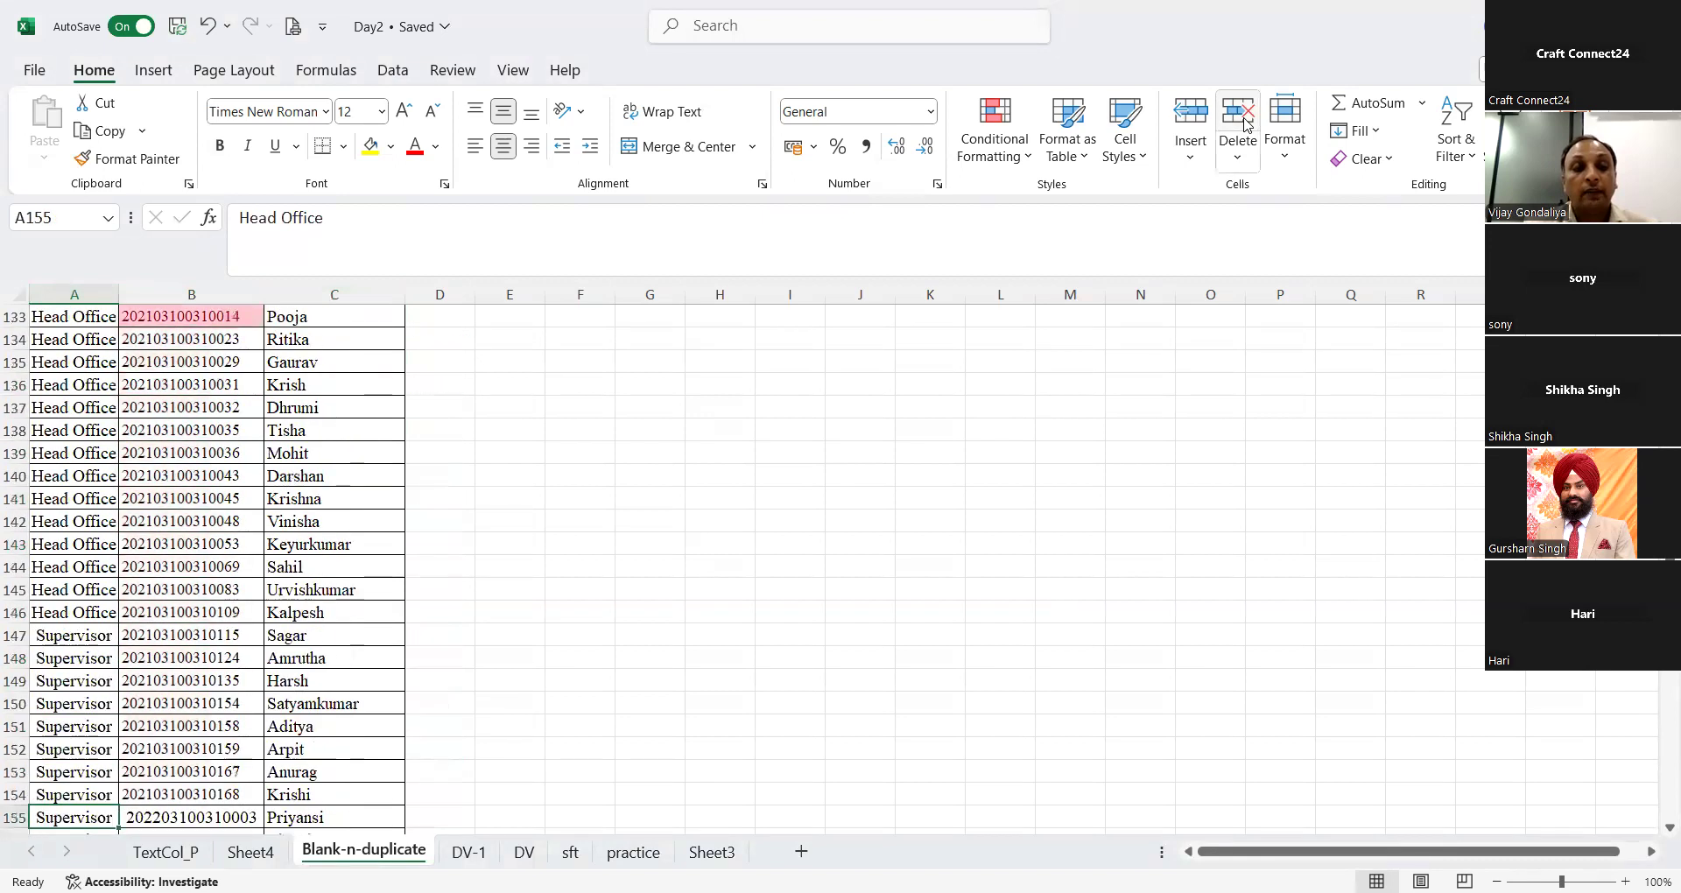
key("Down")
key("Down")
key("Down")
key("Down")
key("Down")
key("Down")
key("Down")
key("Down")
key("Down")
key("Down")
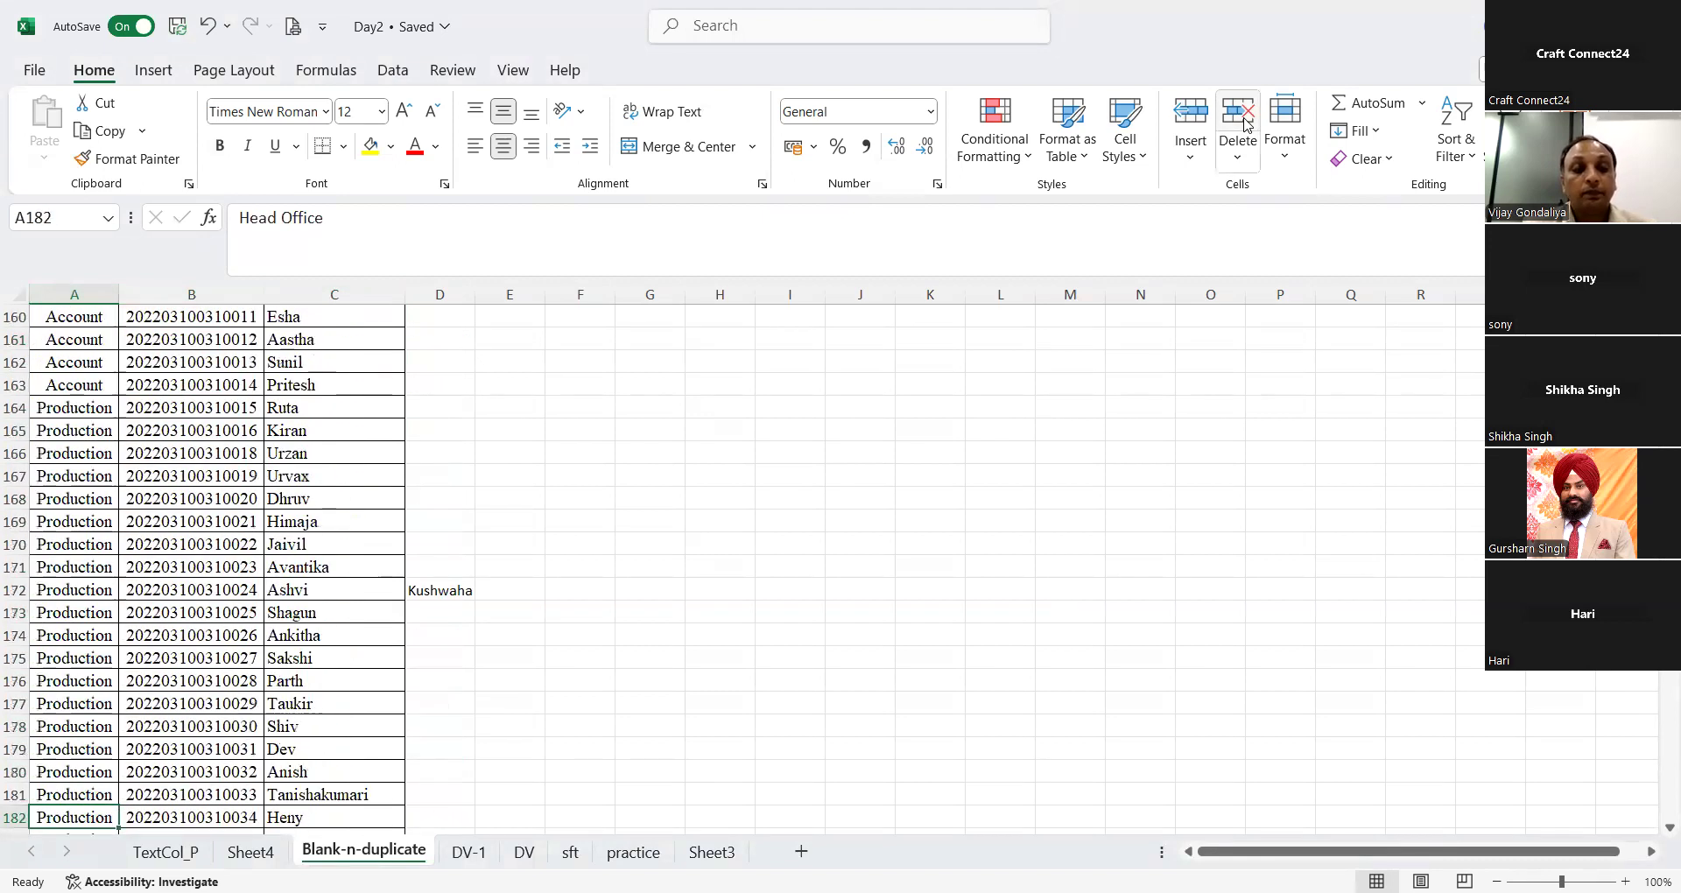
key("Down")
key("Down")
key("Down")
key("Down")
key("Down")
key("Down")
key("Down")
key("Down")
key("Down")
key("Down")
key("Down")
key("Down")
key("Down")
key("Down")
key("Down")
key("Down")
key("Down")
key("Down")
key("Down")
key("Down")
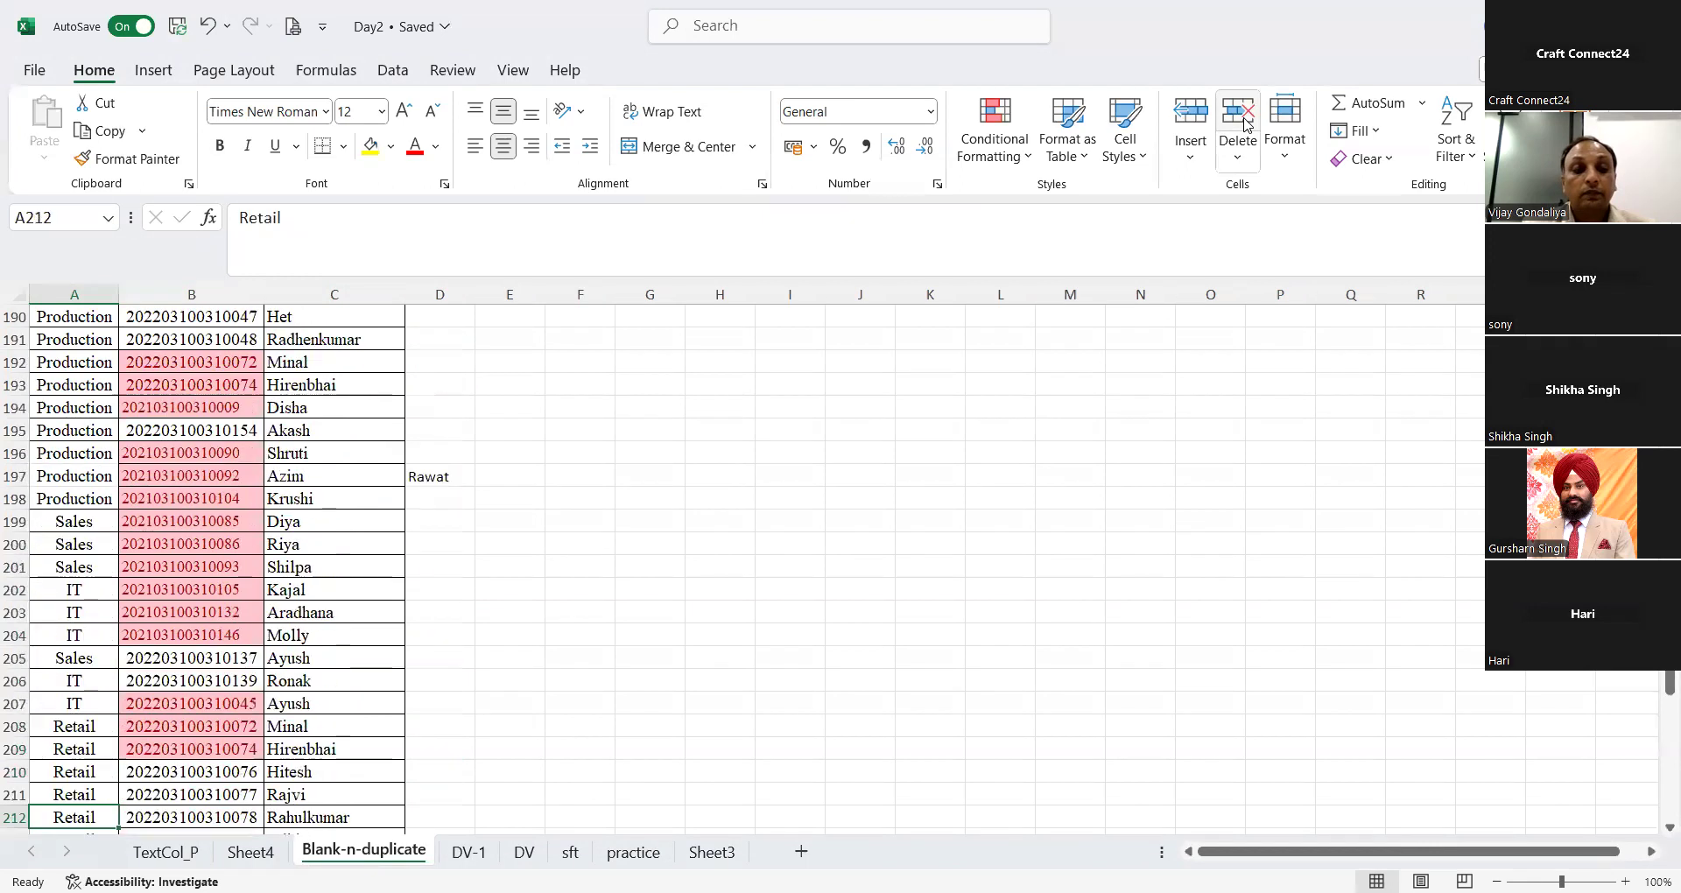
key("Down")
key("Down")
key("Down")
key("Down")
key("Down")
key("Down")
key("Down")
key("Down")
key("Down")
key("Down")
key("Down")
key("Down")
key("Down")
key("Down")
key("Down")
key("Down")
key("Down")
key("Down")
key("Down")
key("Down")
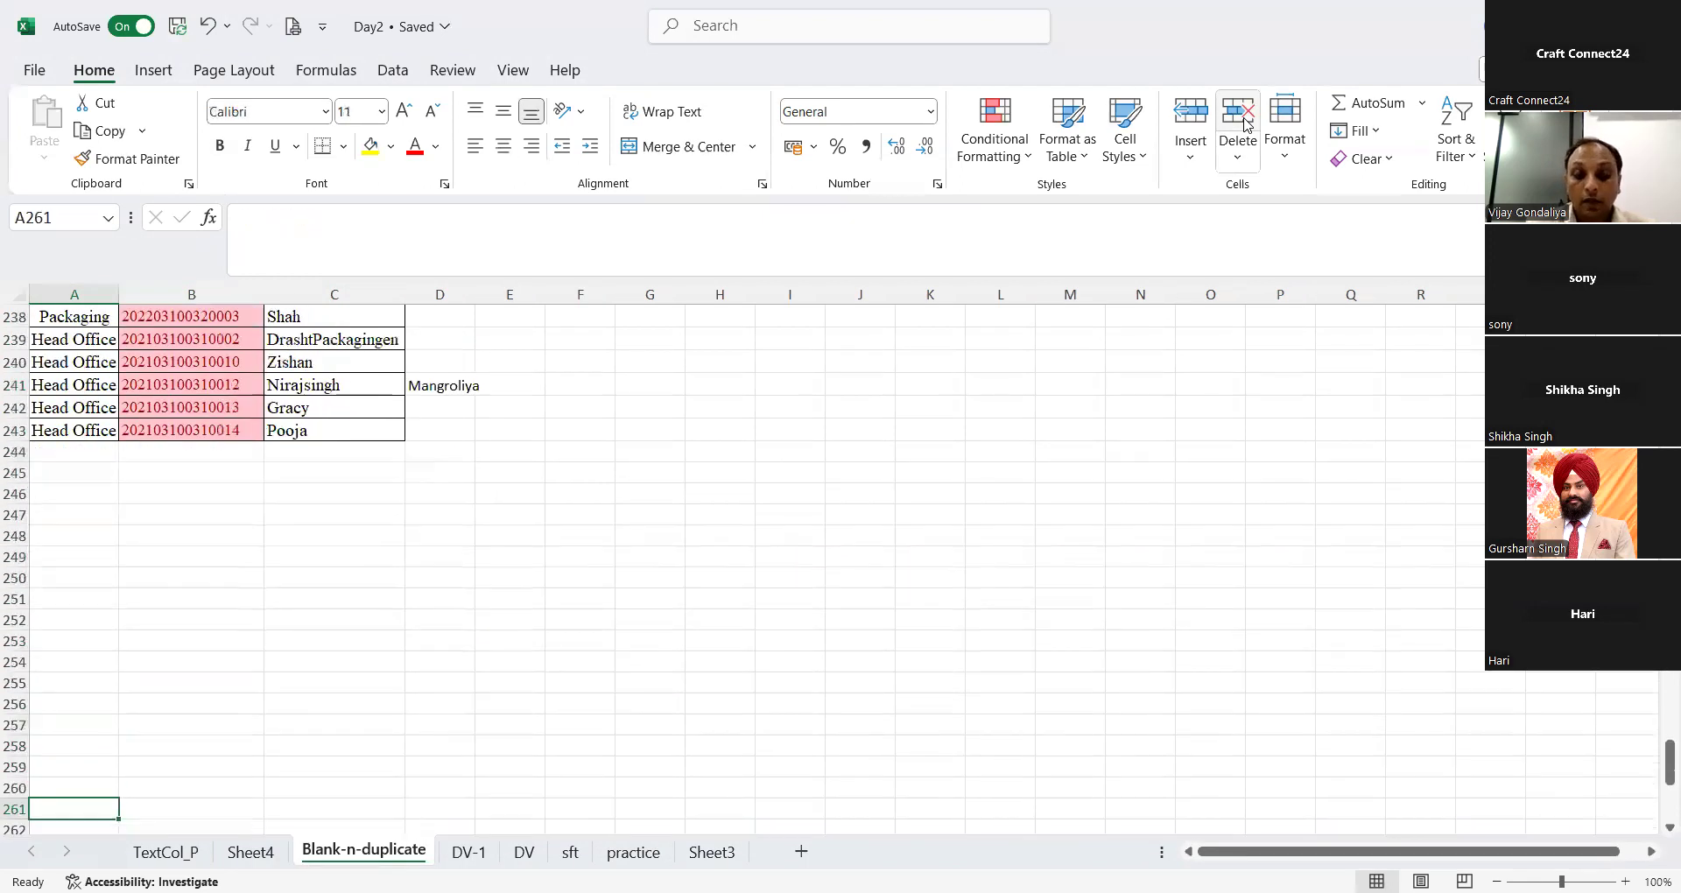
key("ctrl+Home")
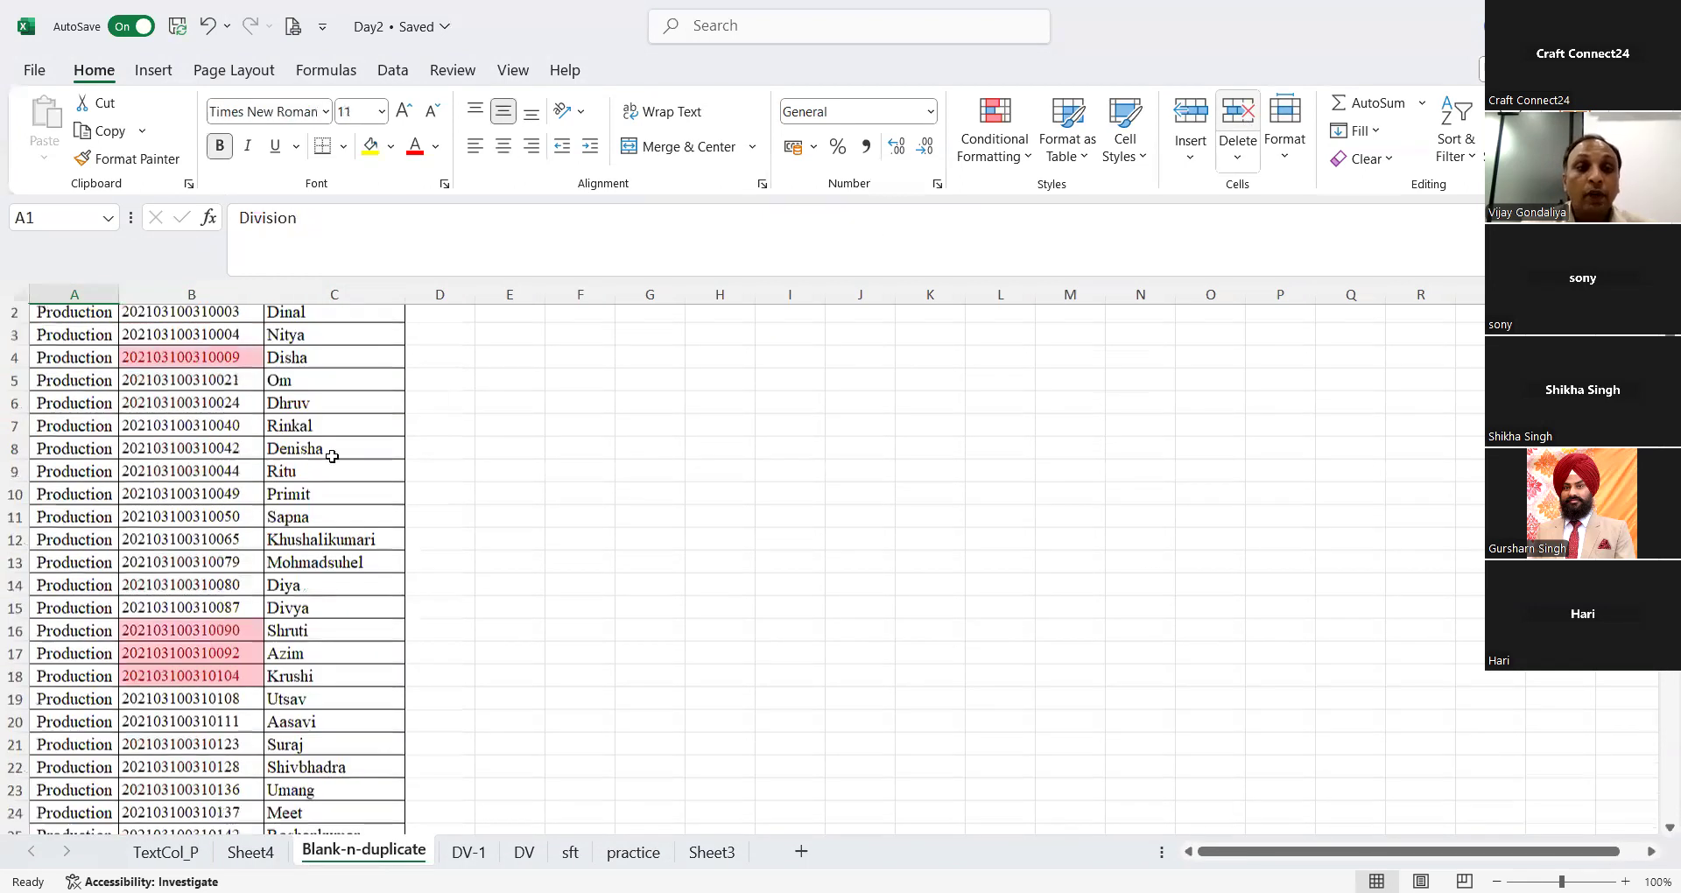
left_click(226, 294)
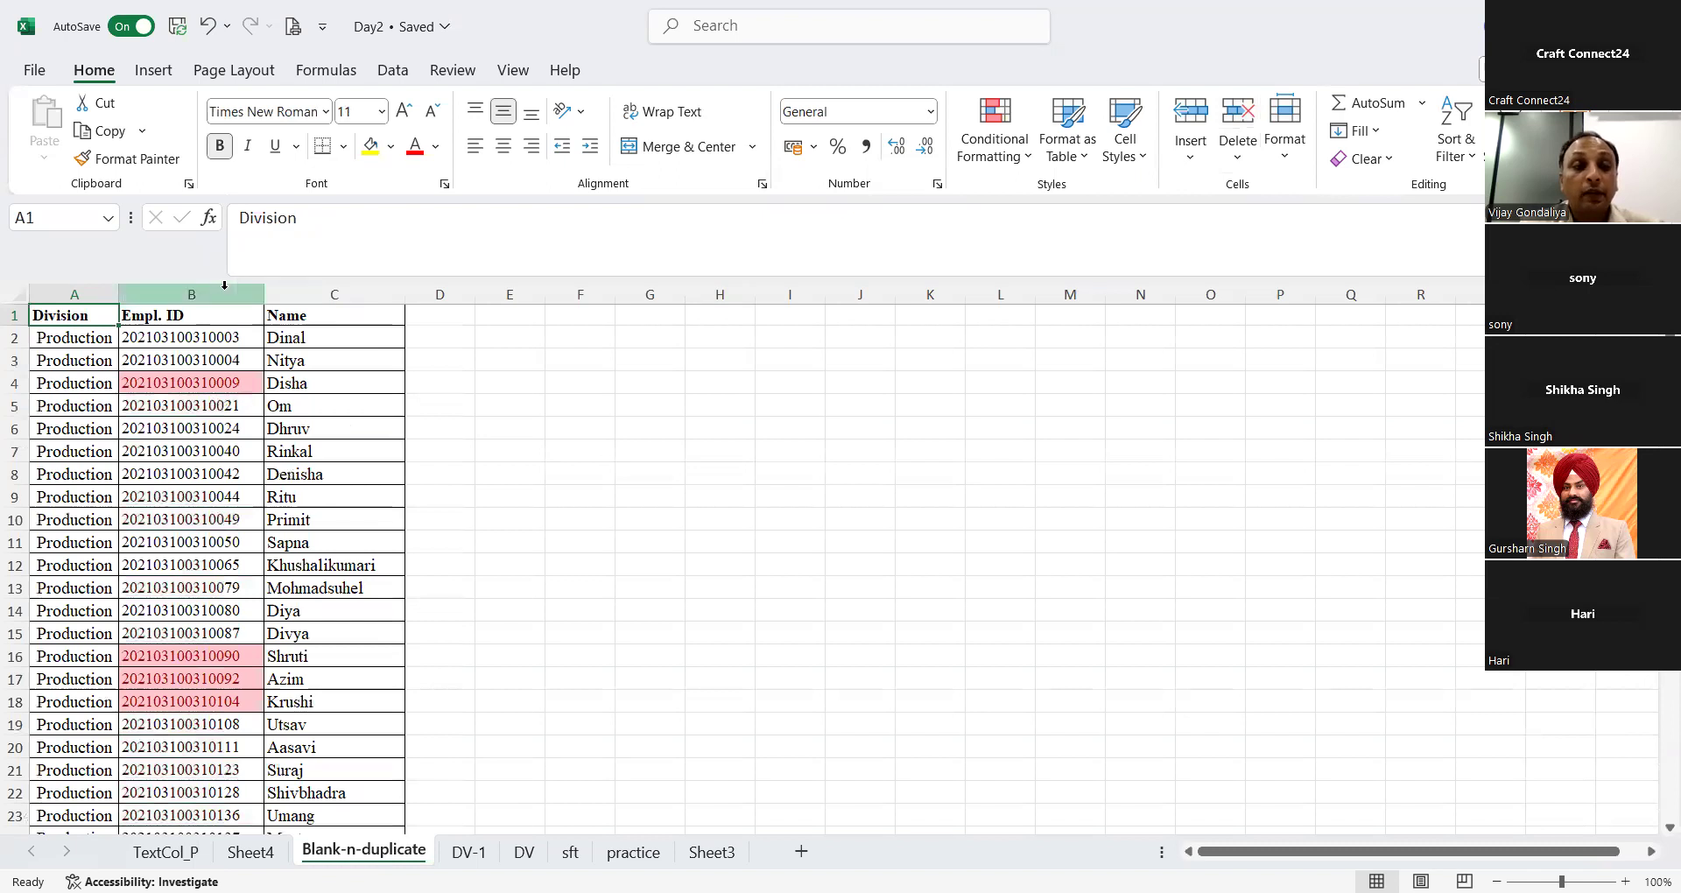
key("Up")
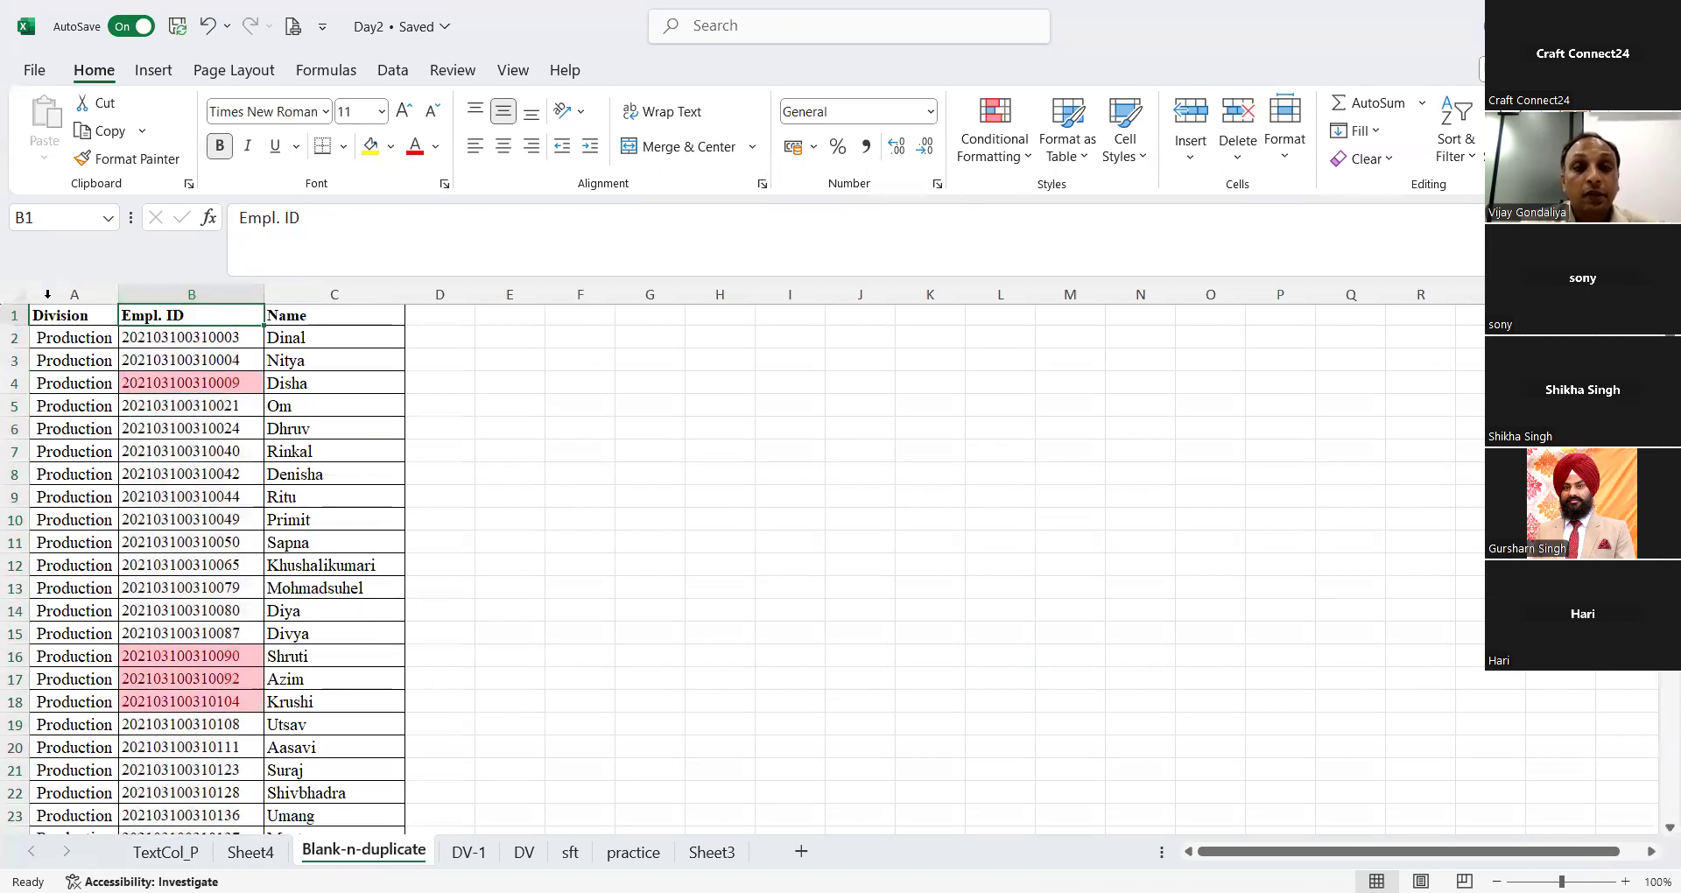
Step: Remove duplicates from the whole employee list in columns A to C, comparing only the Empl. ID column and treating the first row as headers
left_click(58, 316)
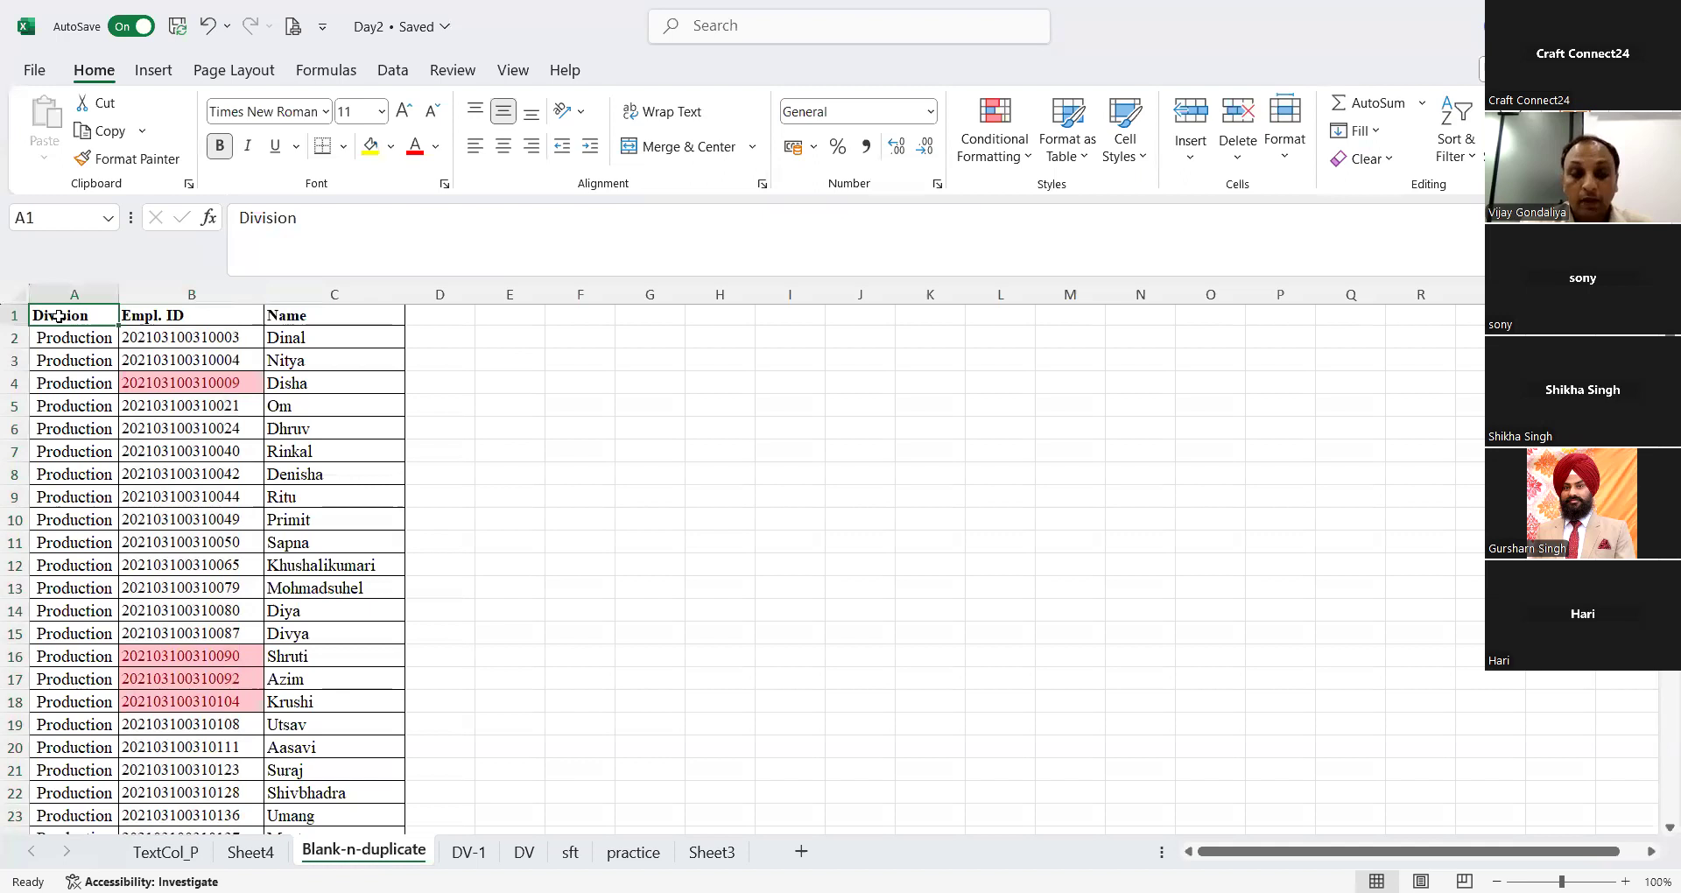
key("ctrl+shift+End")
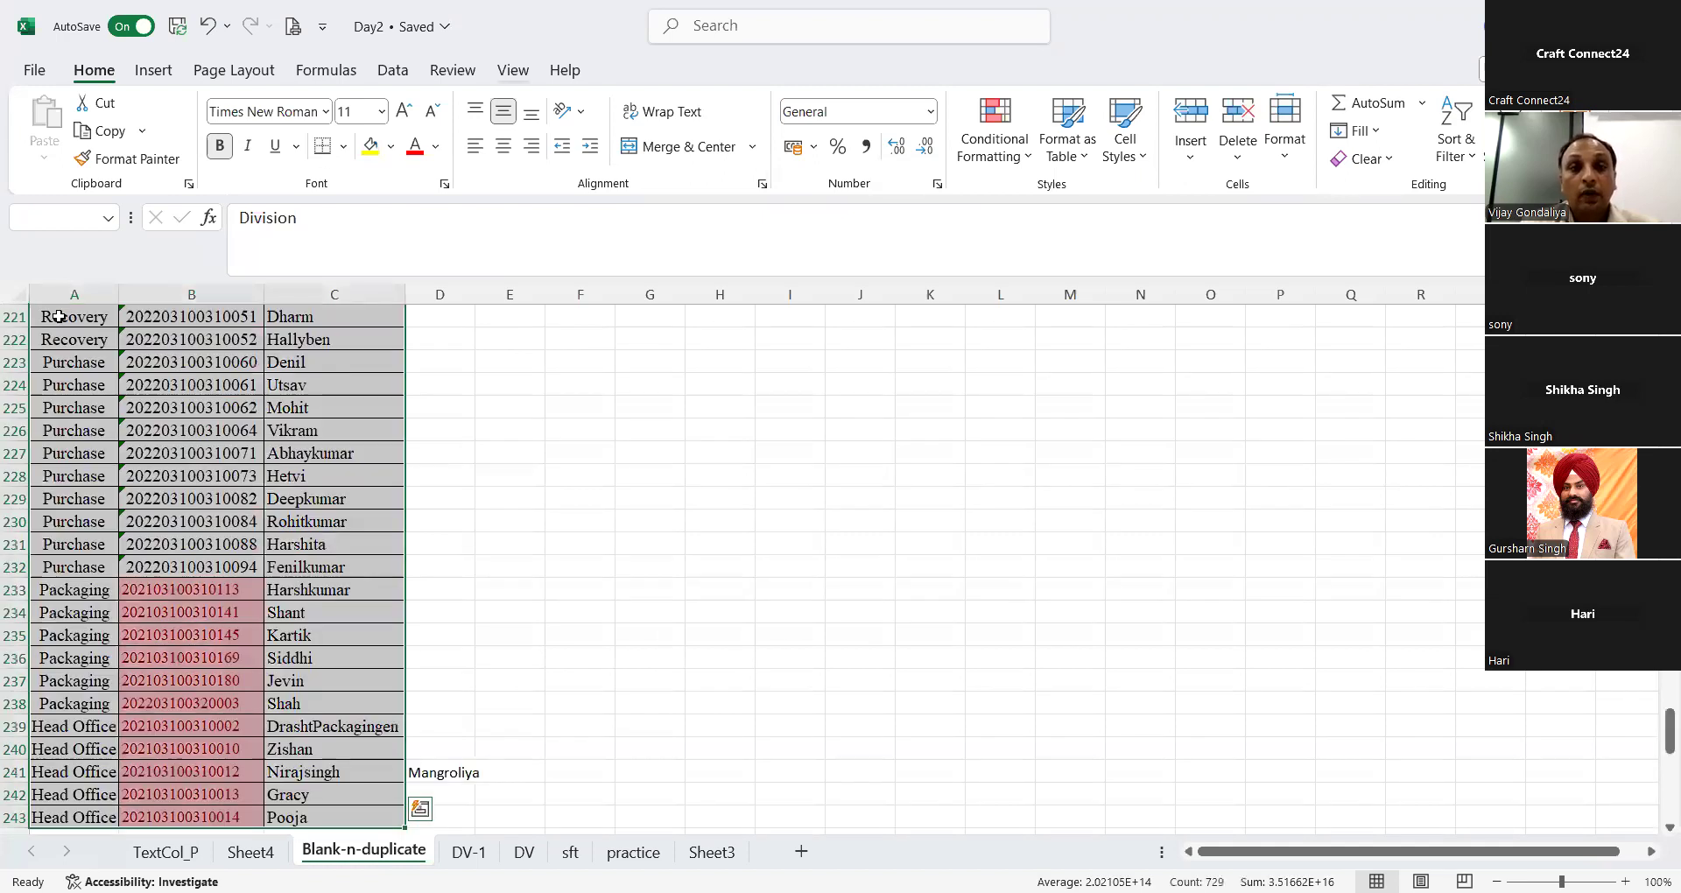
left_click(1020, 148)
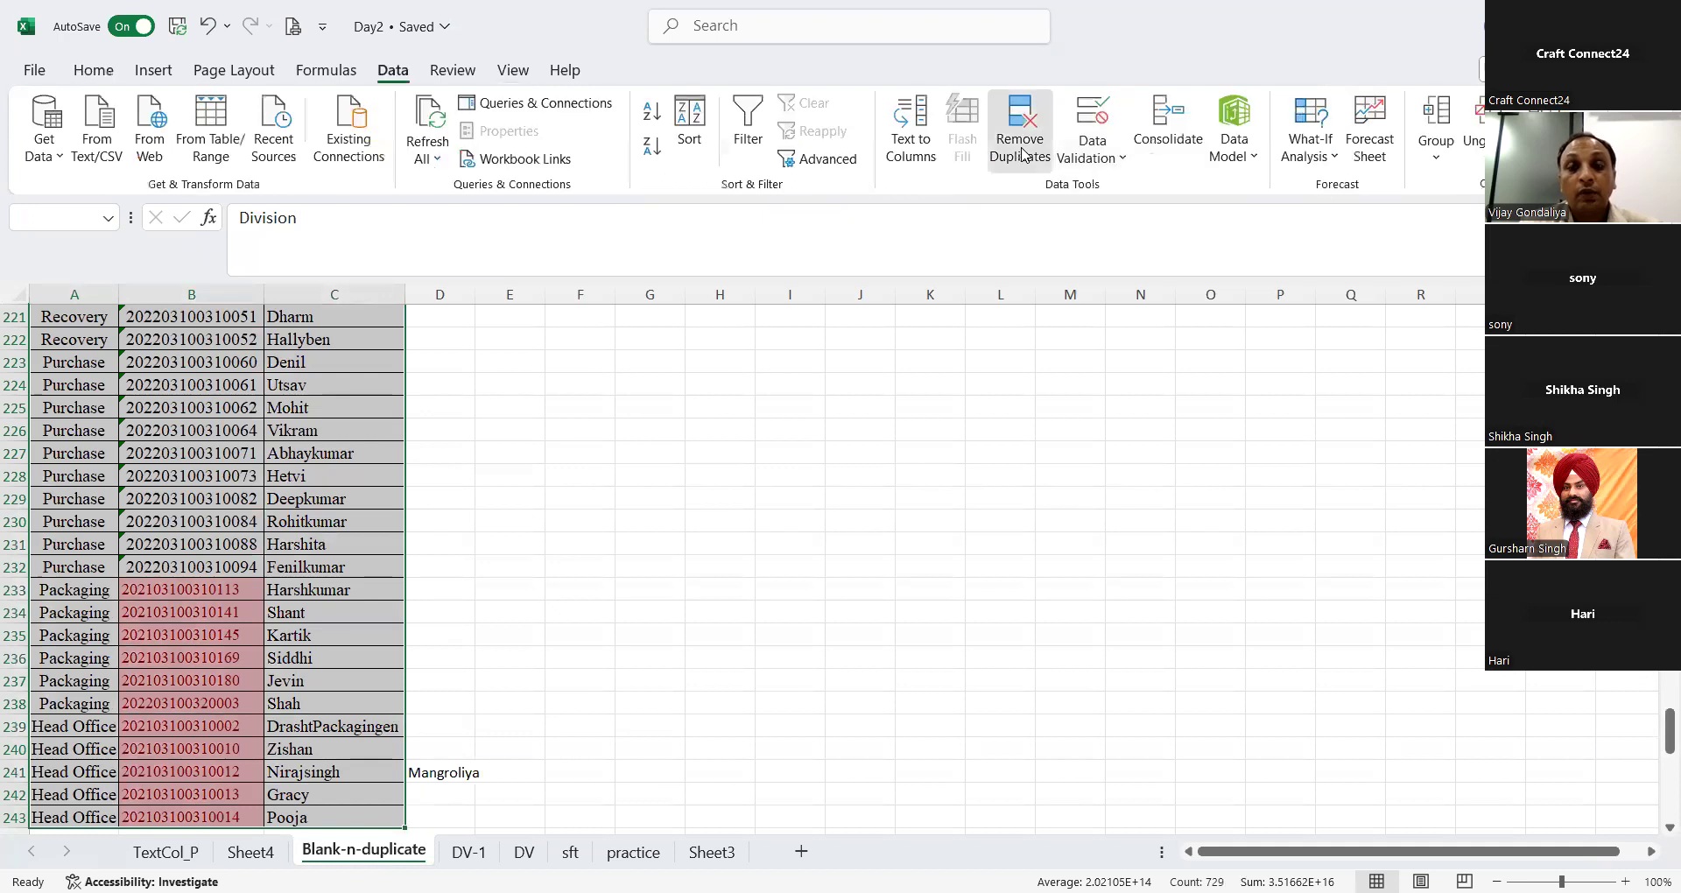
left_click(846, 427)
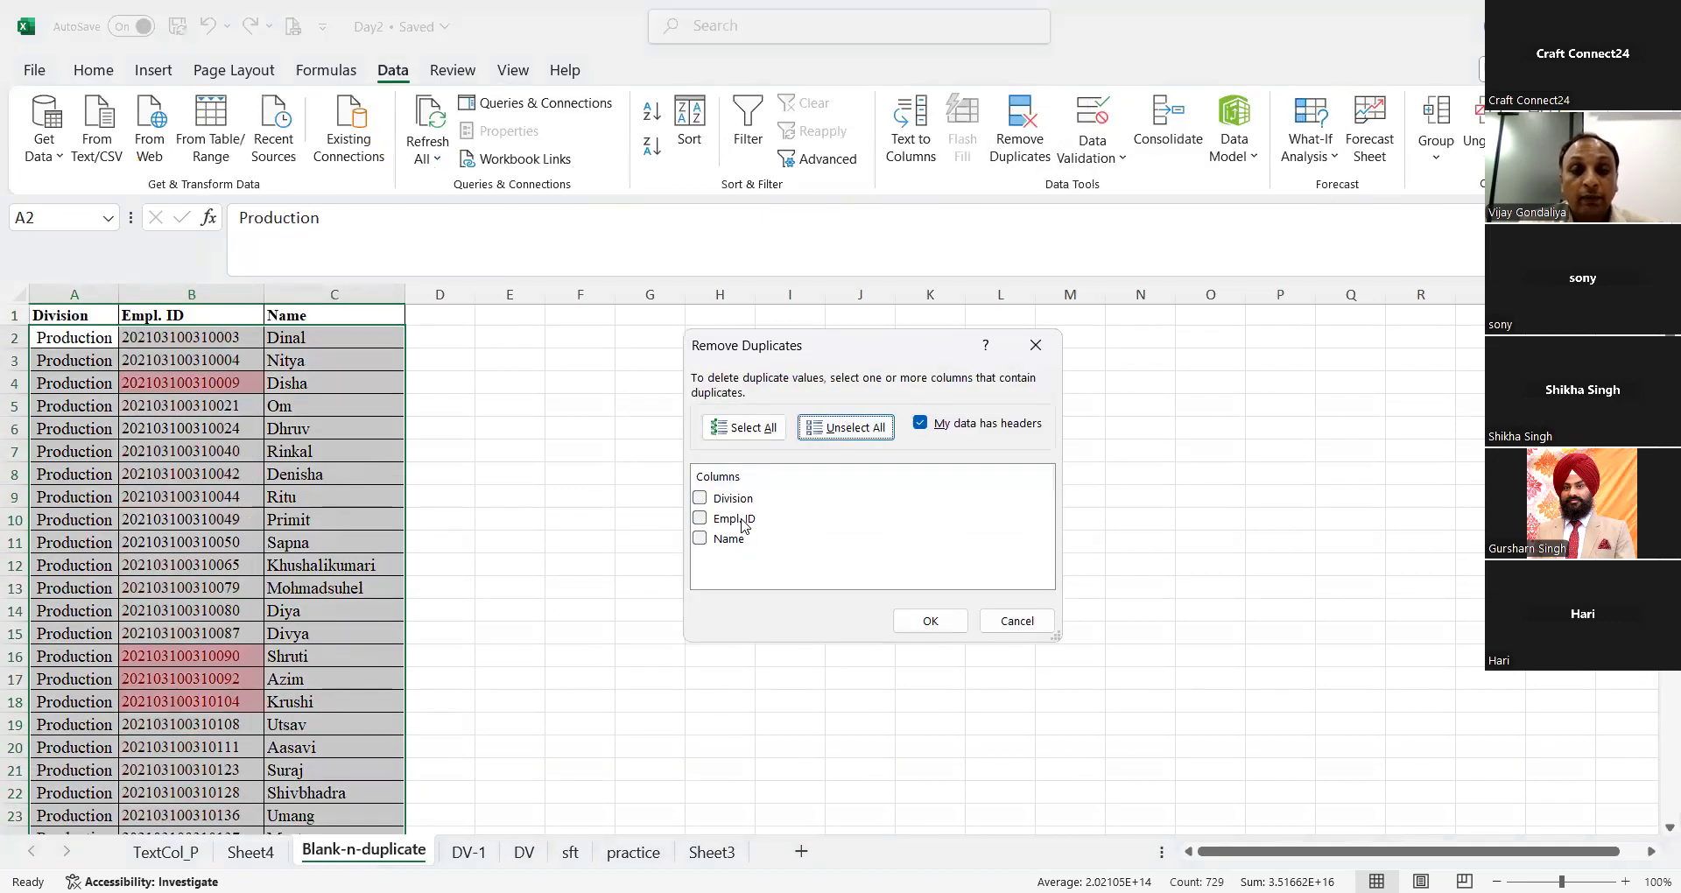
left_click(741, 522)
left_click(700, 519)
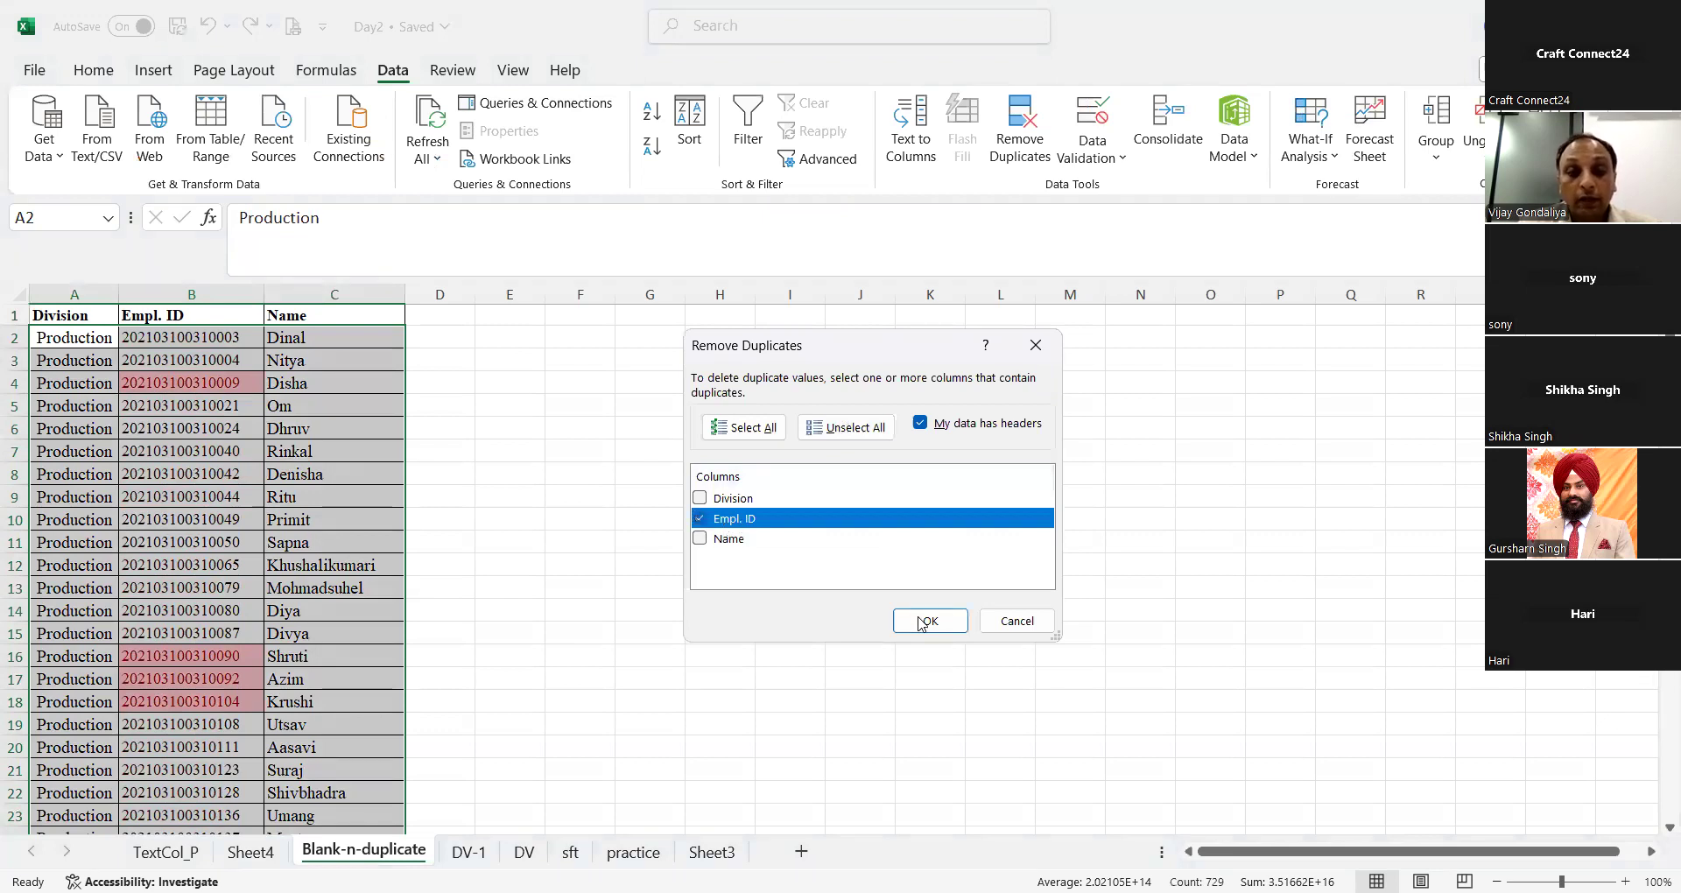
left_click(919, 622)
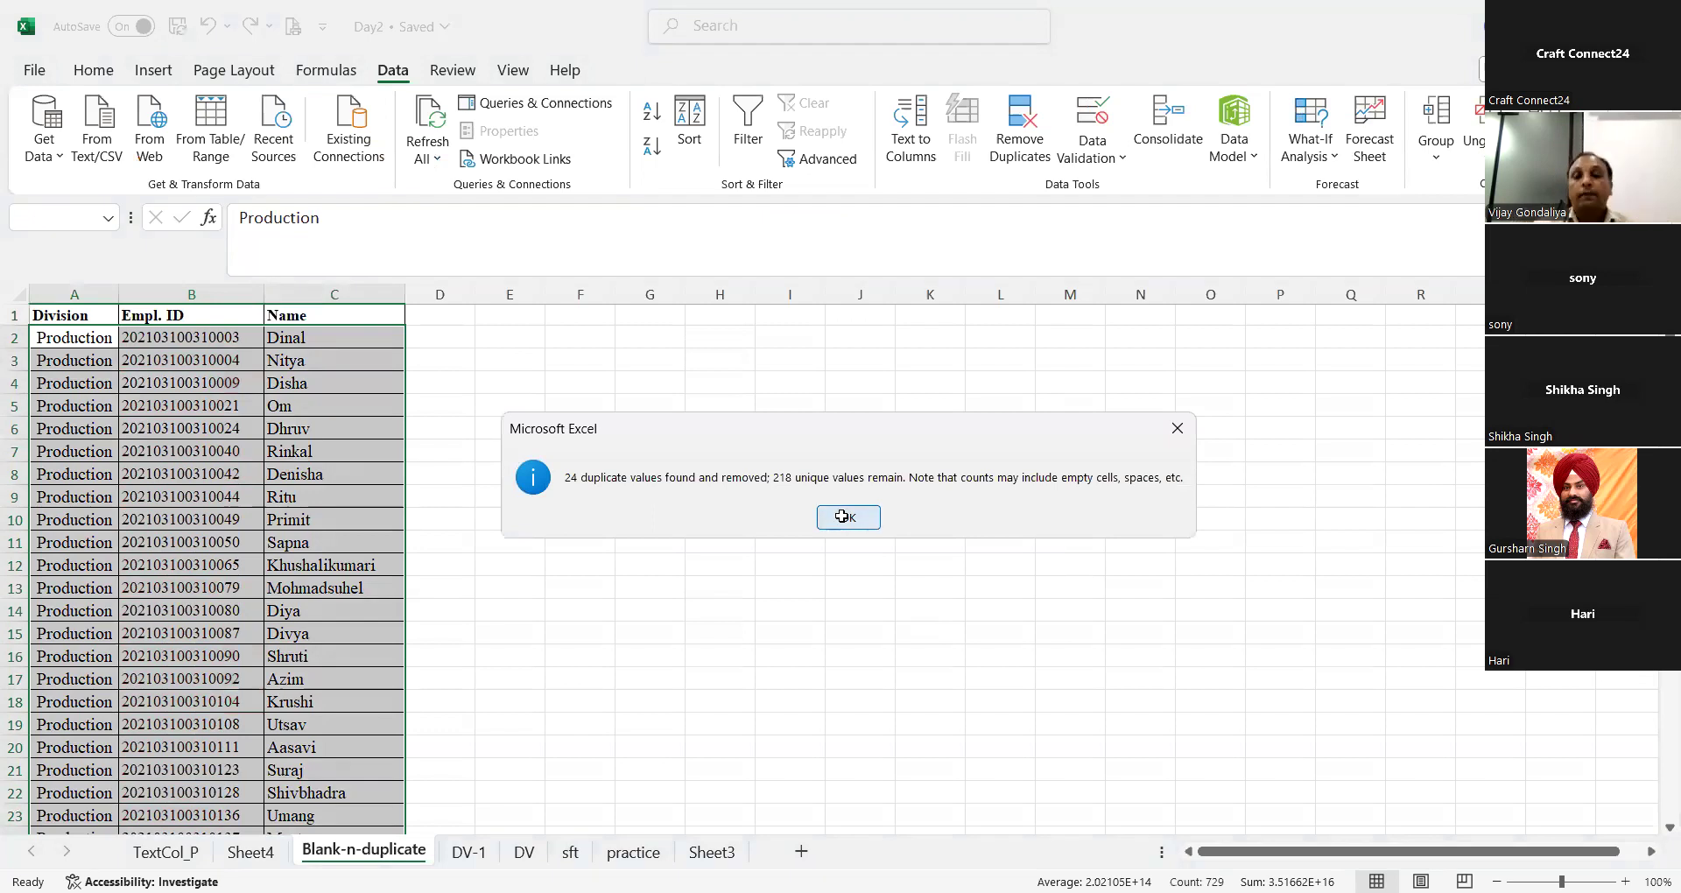
left_click(842, 515)
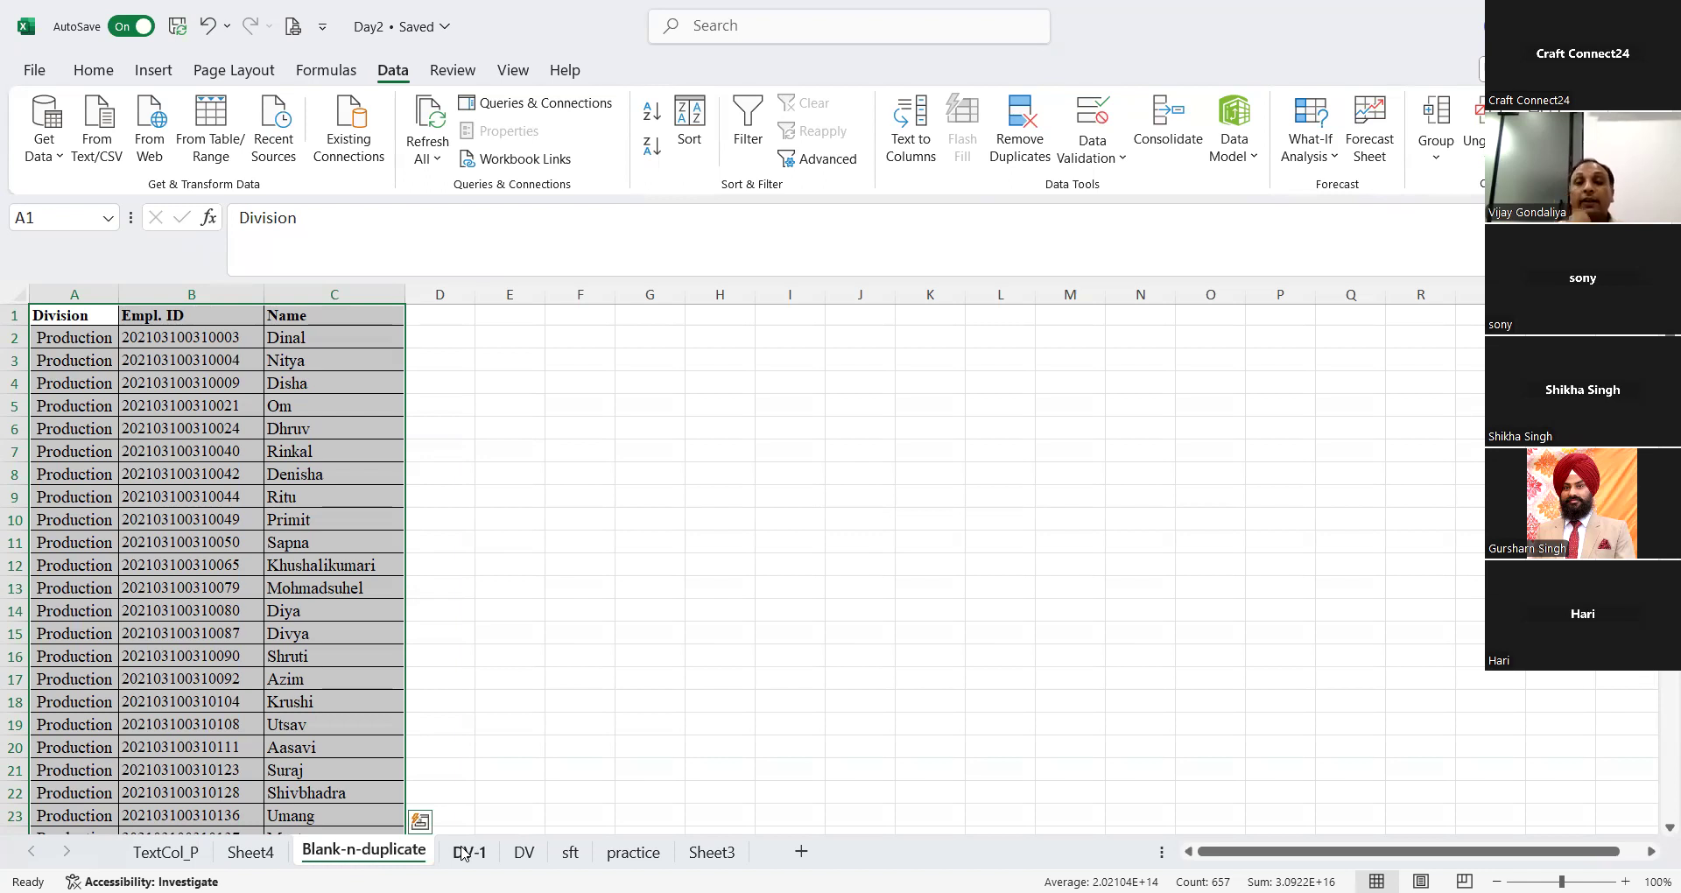
Step: Open the DV-1 sheet and look over the Name of Faculty and Department columns of the attendance table
left_click(468, 851)
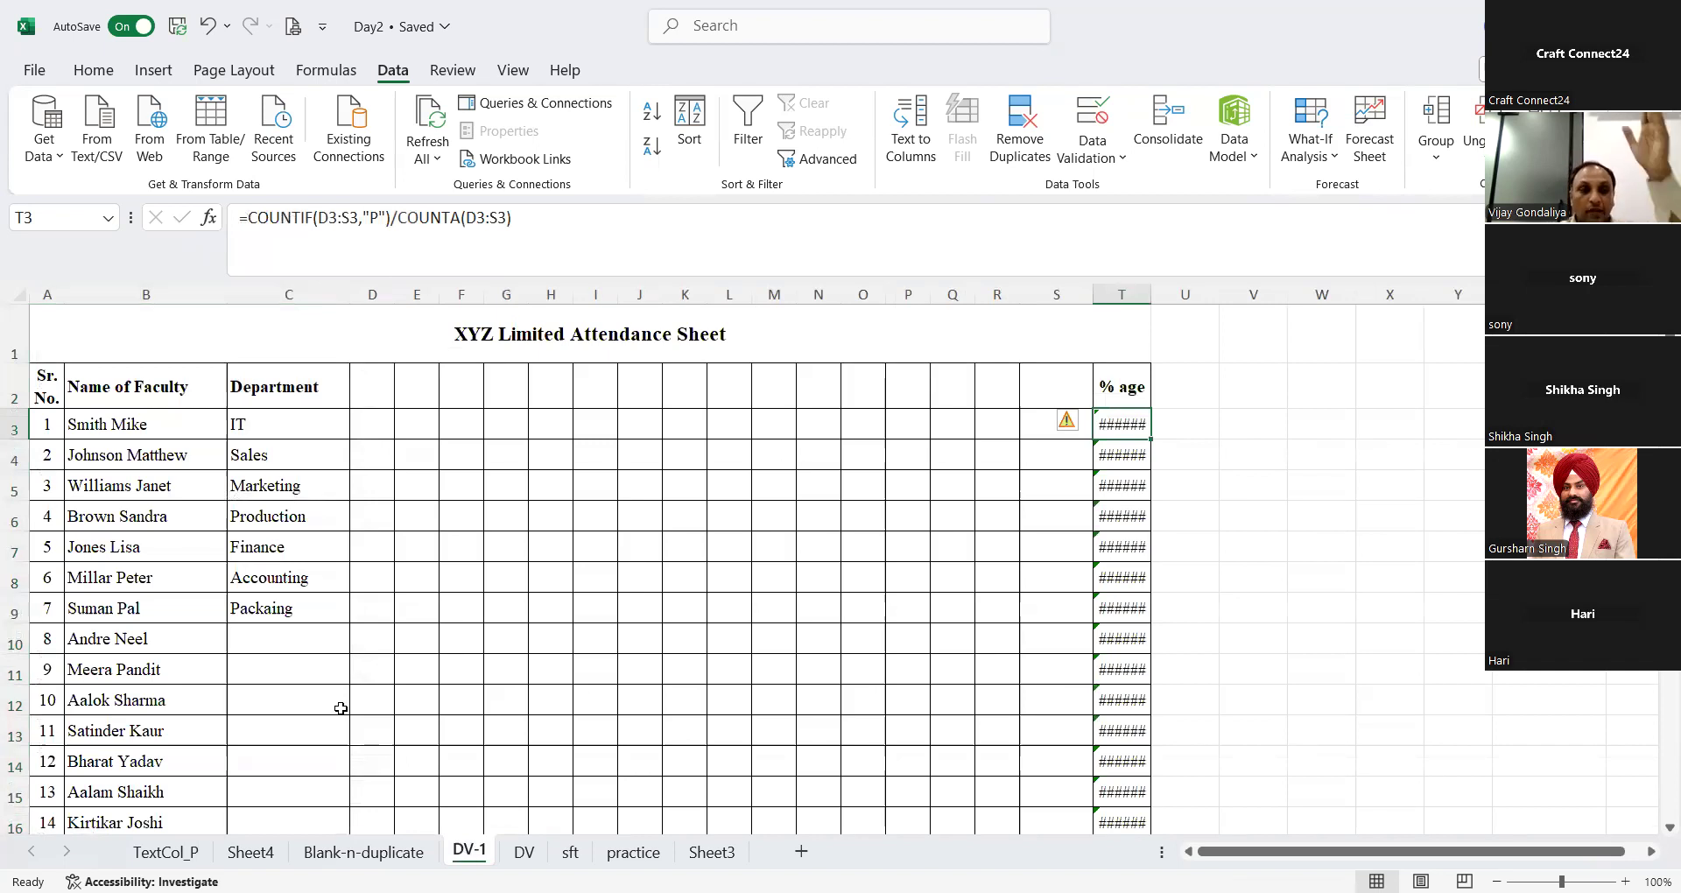
left_click(160, 424)
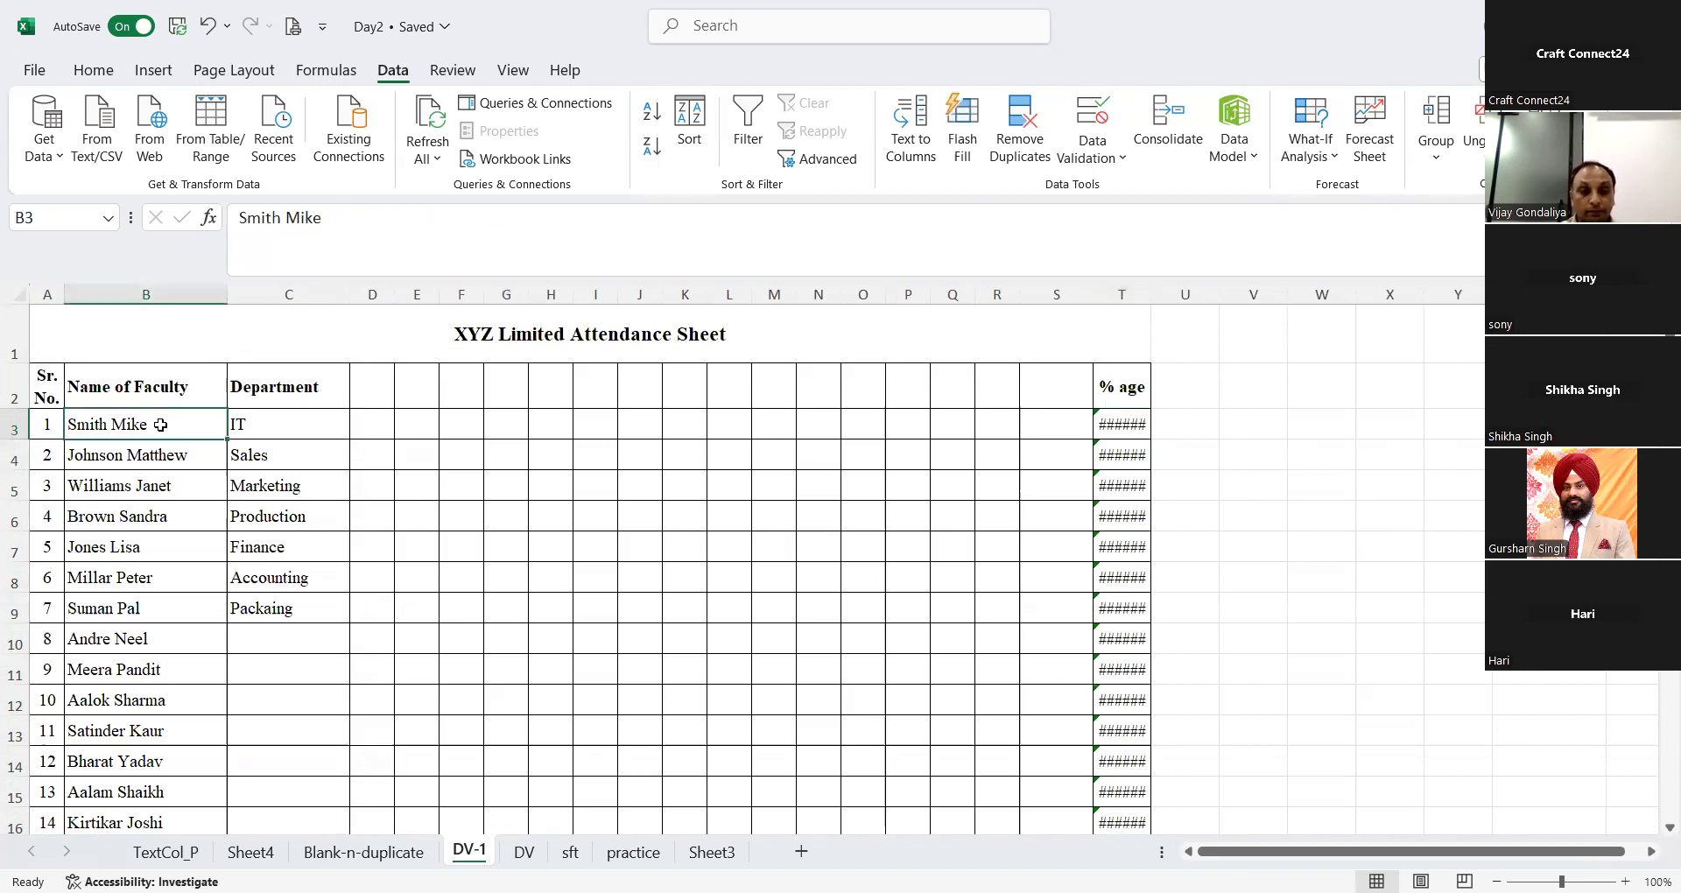
key("ctrl+shift+Down")
key("ctrl+Up")
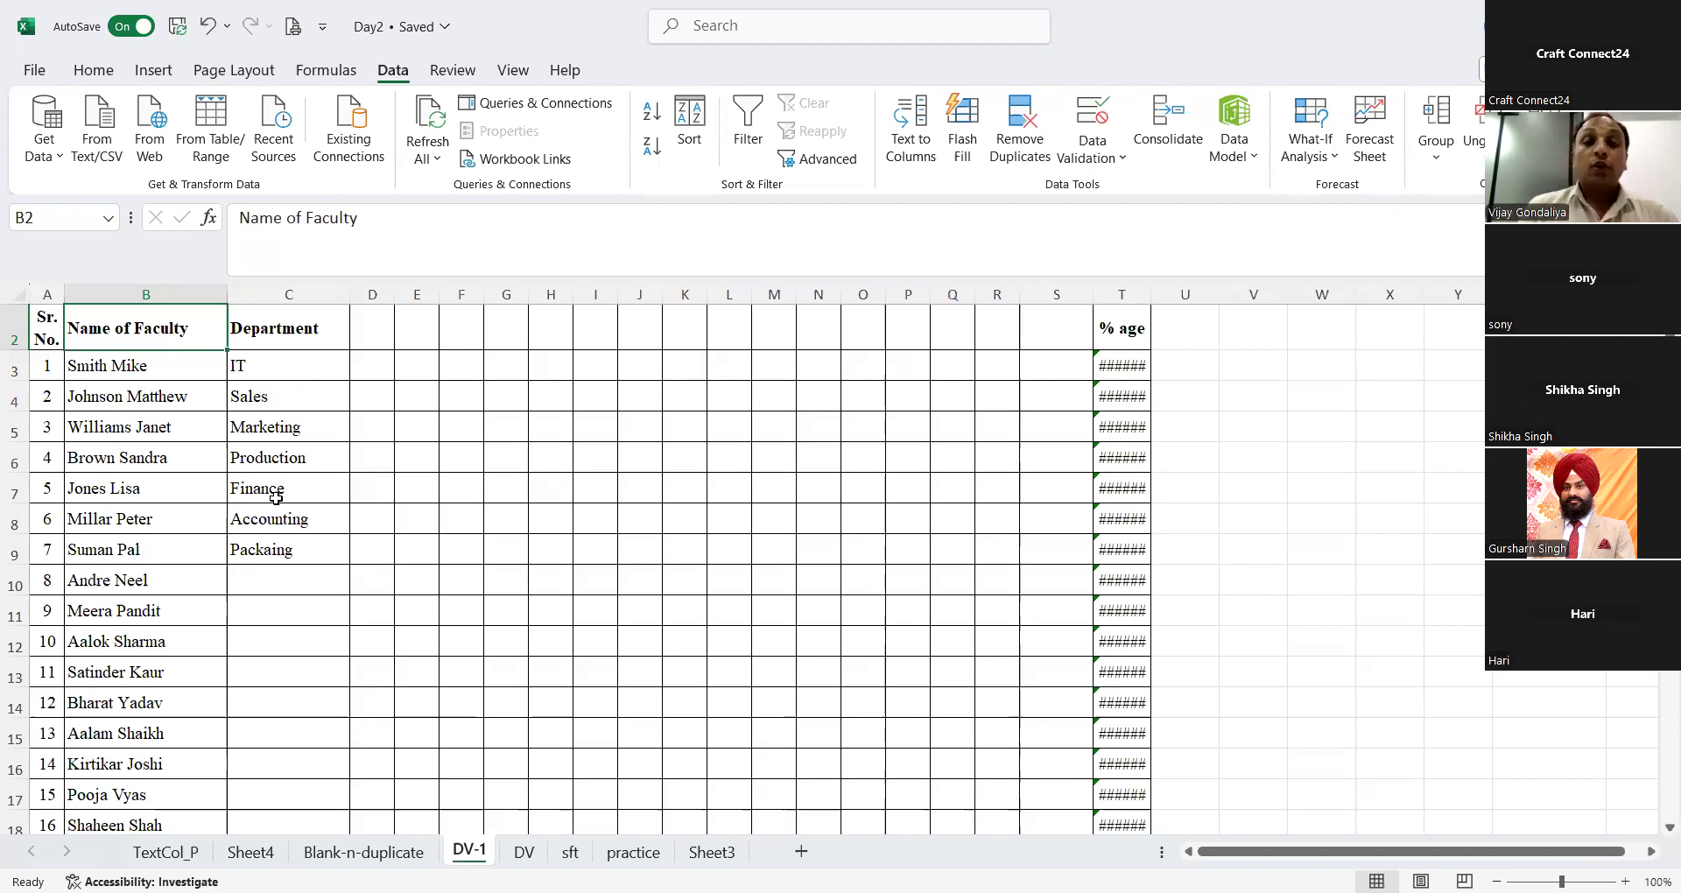
left_click(261, 366)
key("shift+Down")
key("shift+Down")
key("shift+Down")
key("shift+Down")
key("shift+Down")
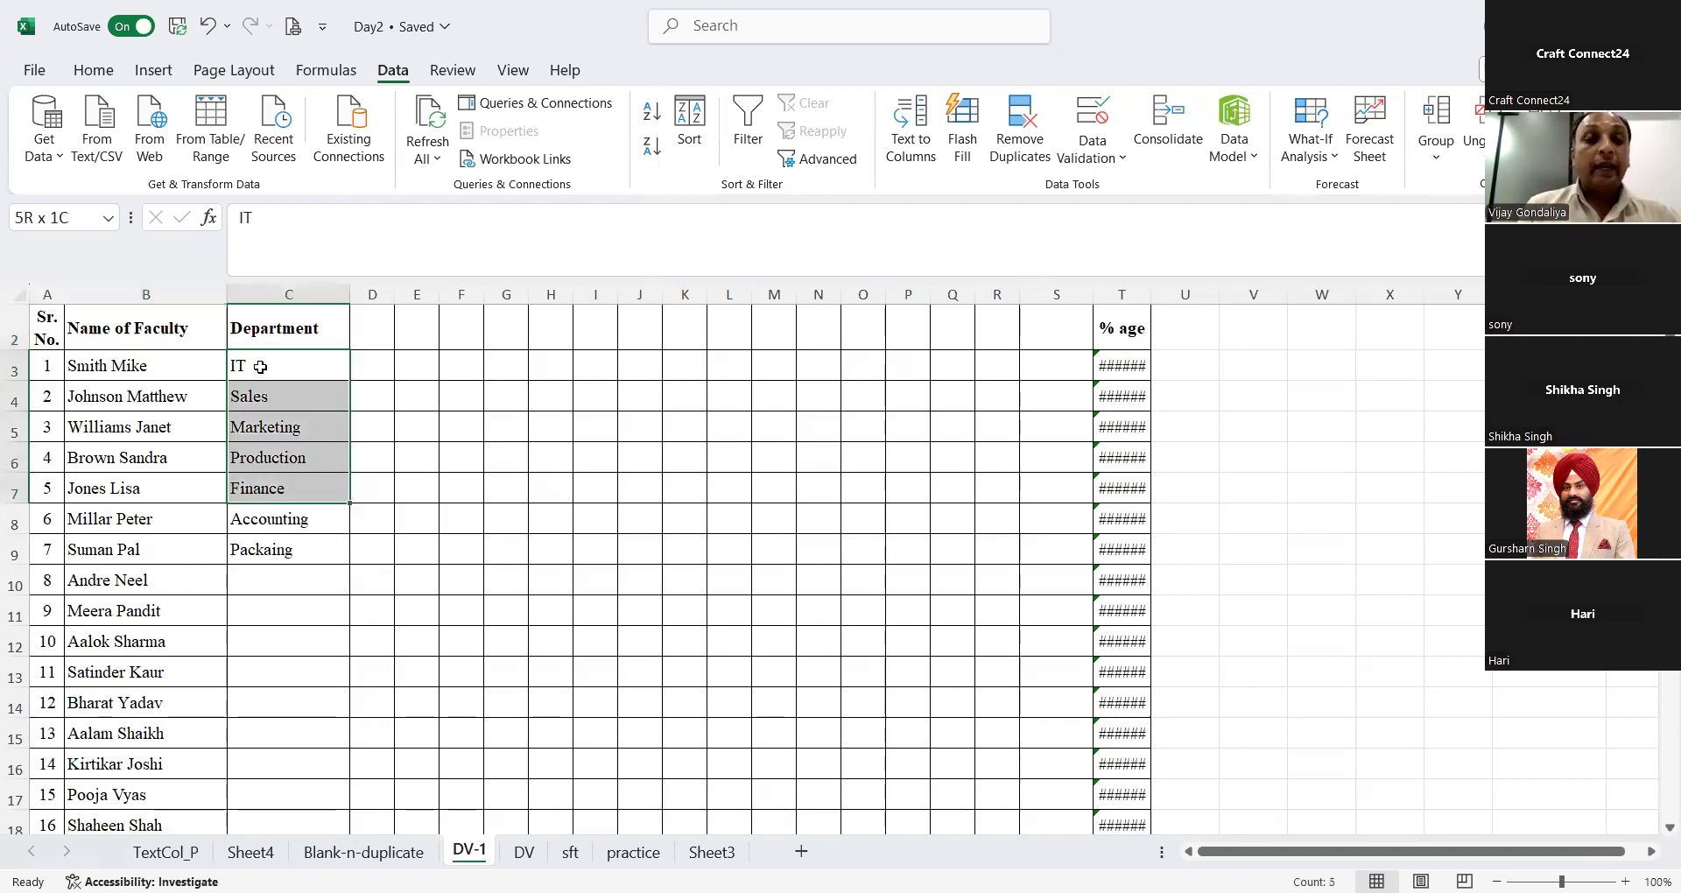
Step: Copy the department names from IT to Packaing in C3:C9 into the empty area starting at W3
left_click(261, 367)
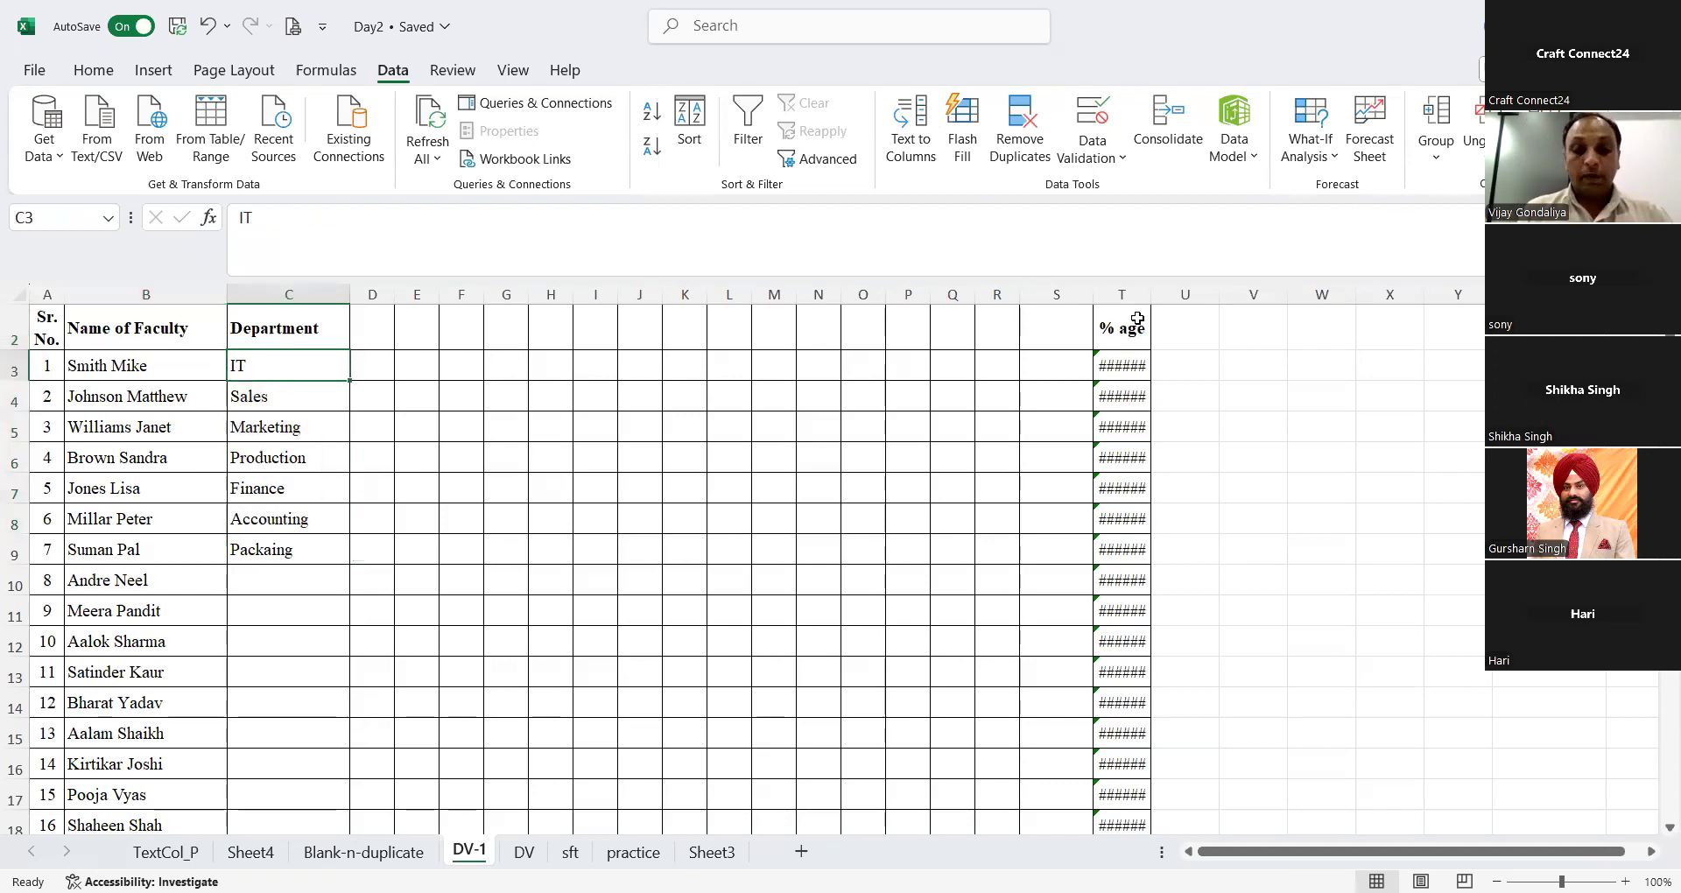
key("ctrl+shift+Down")
key("ctrl+c")
left_click(1313, 371)
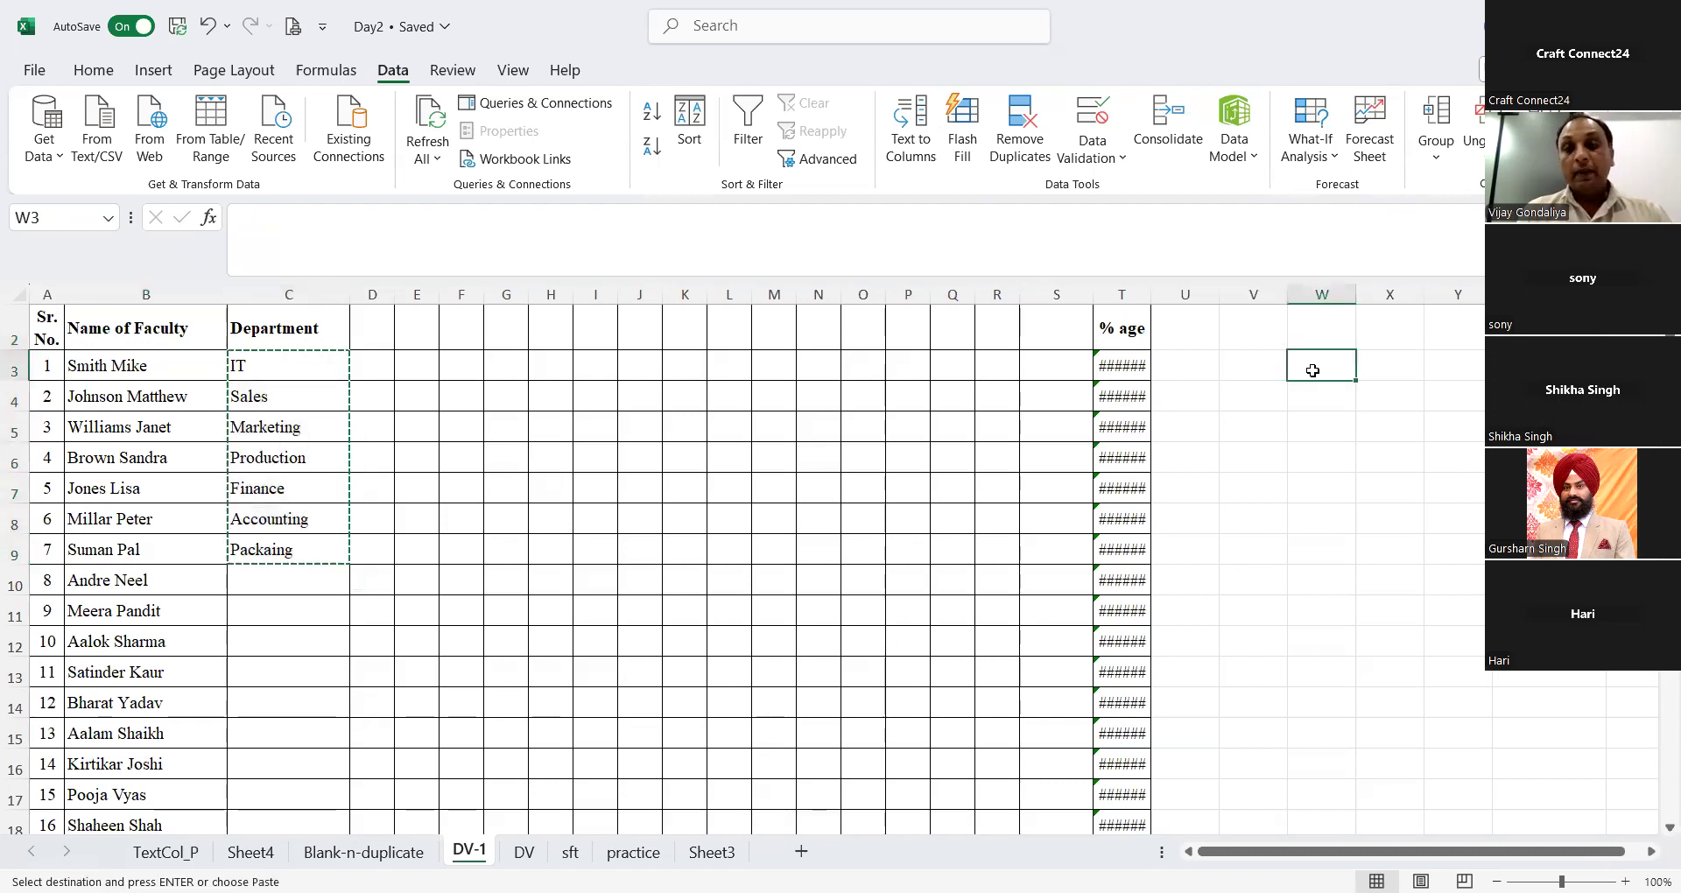
key("ctrl+v")
Step: Enter the heading Dept. in W2 above the copied departments and fit column W's width to its contents
left_click(1323, 320)
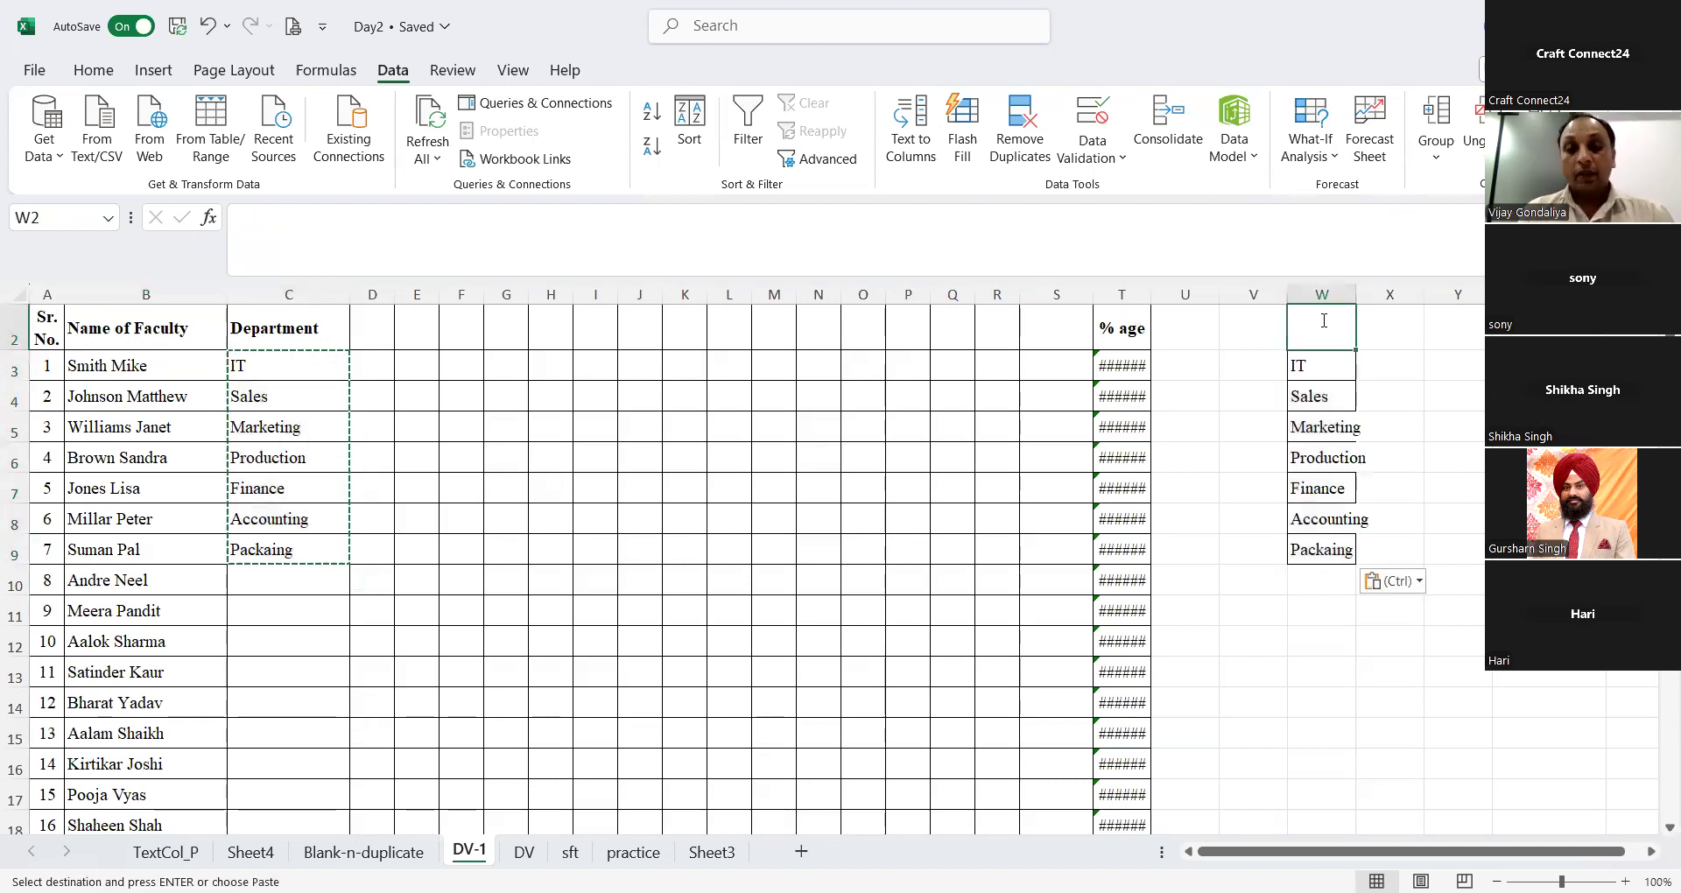
type("SDept")
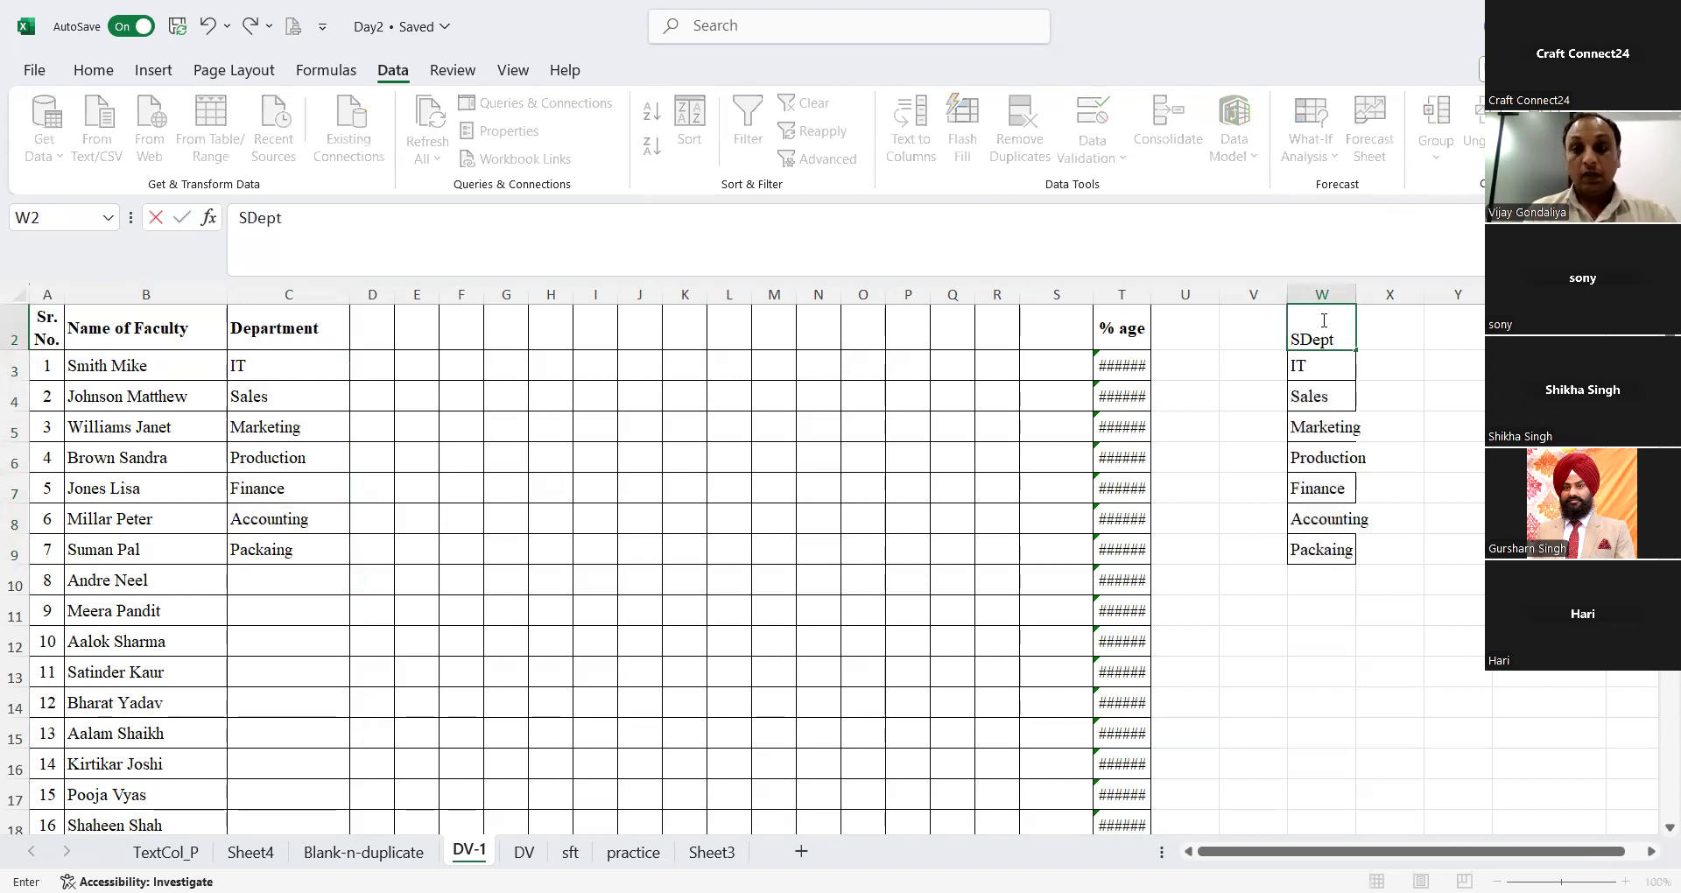
key("Escape")
type("De")
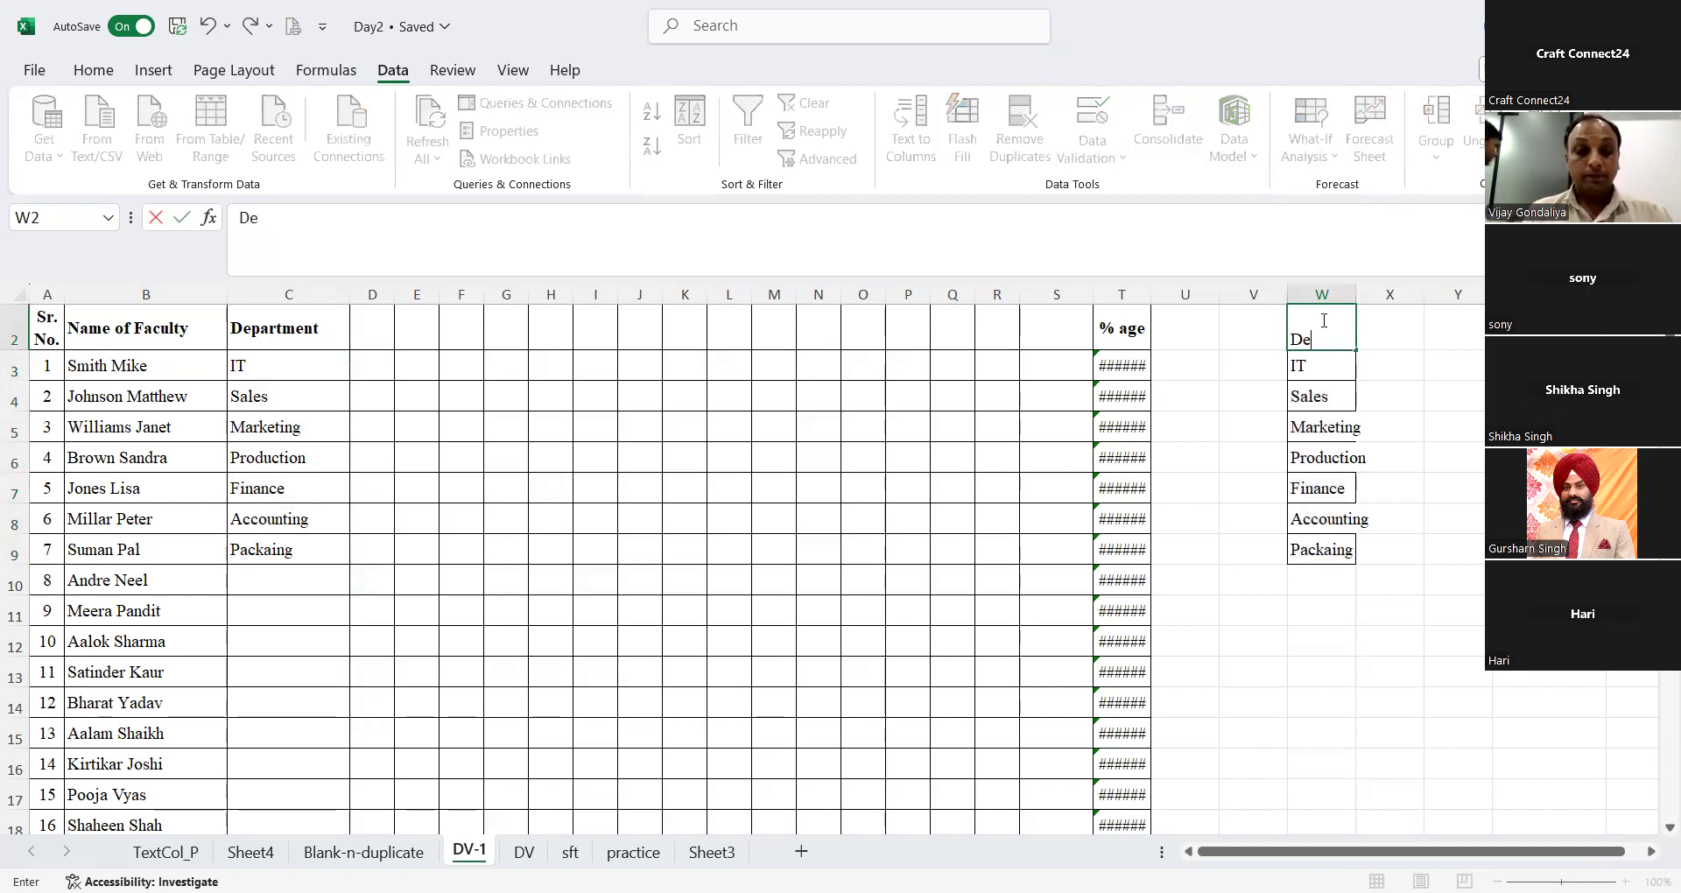
type("pt.")
key("Return")
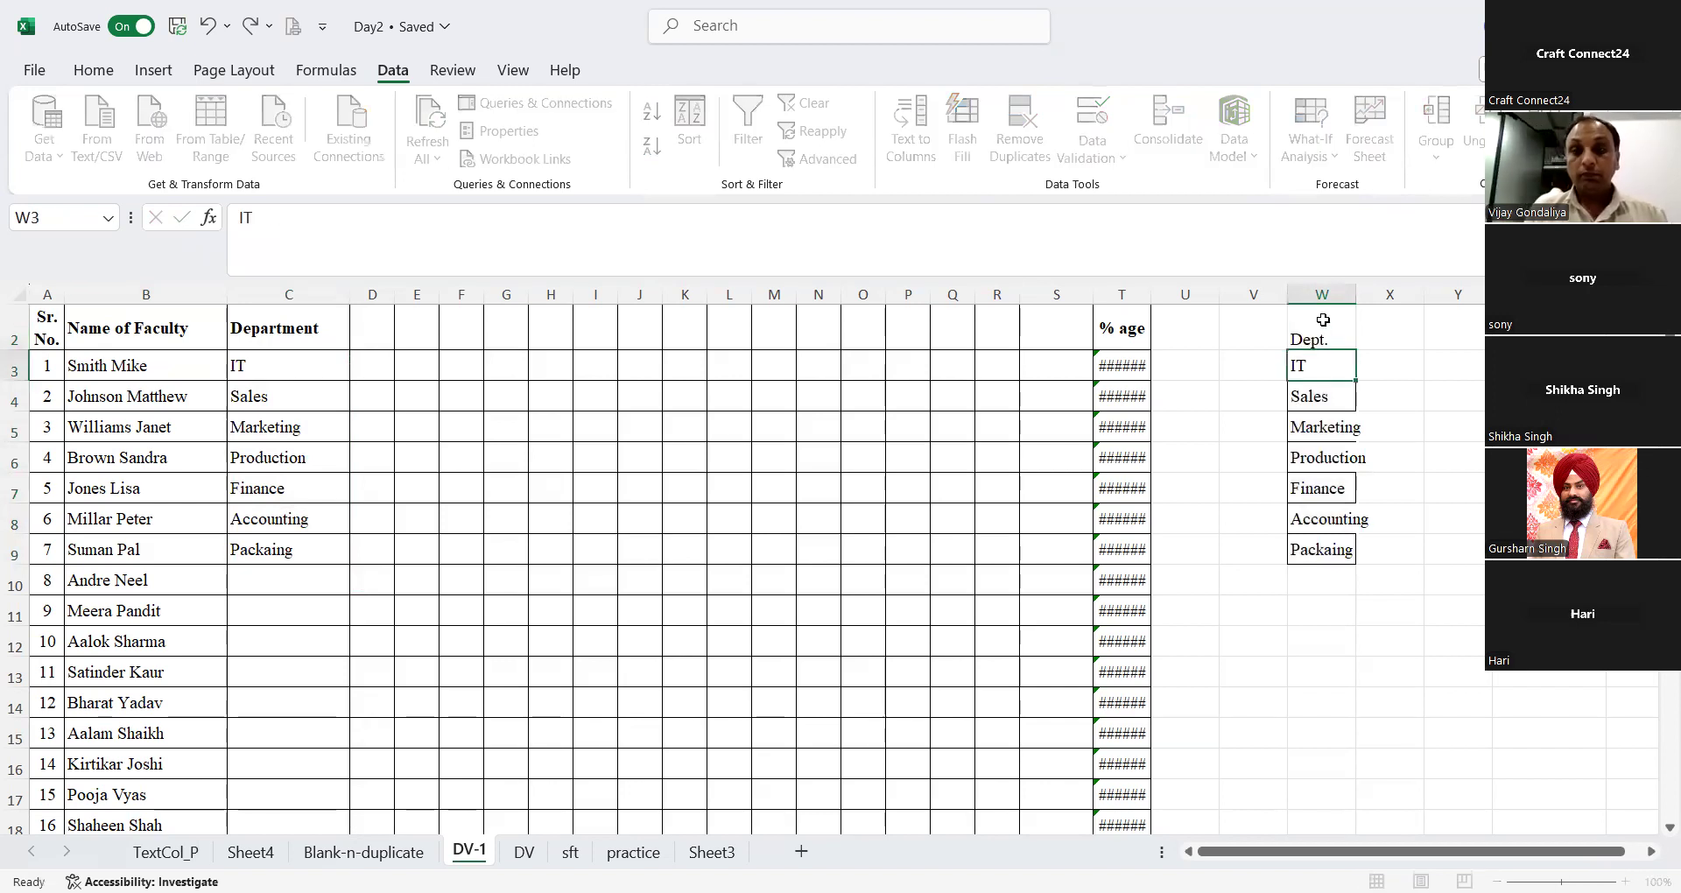
double_click(1354, 294)
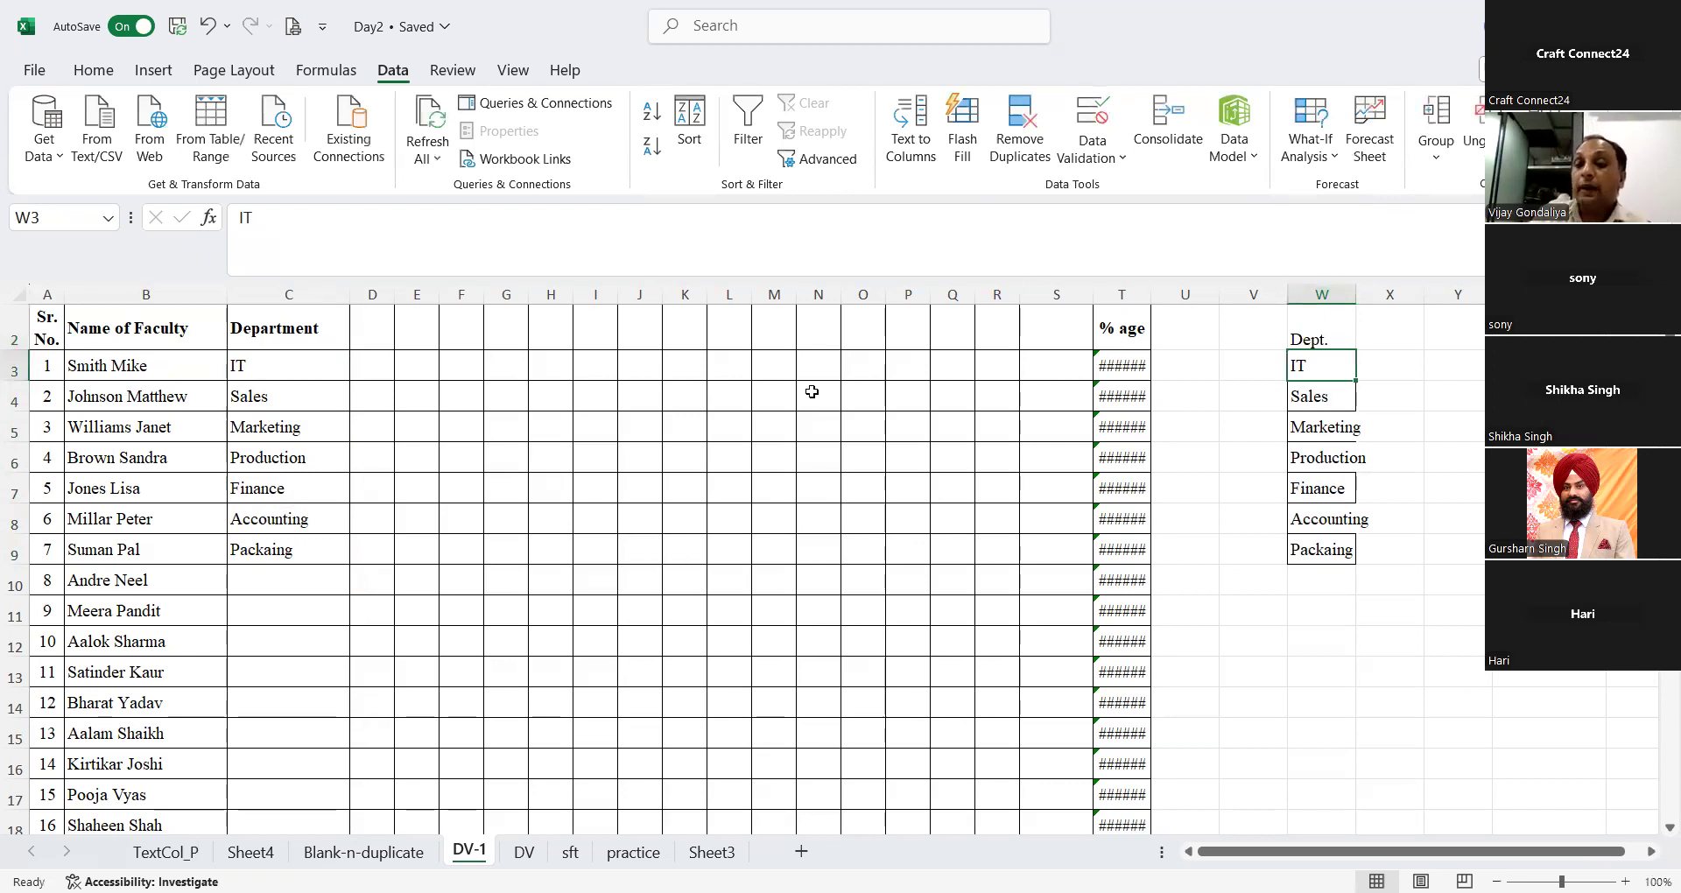
Step: Clear the department entries from C3:C9 in the attendance table
left_click(293, 365)
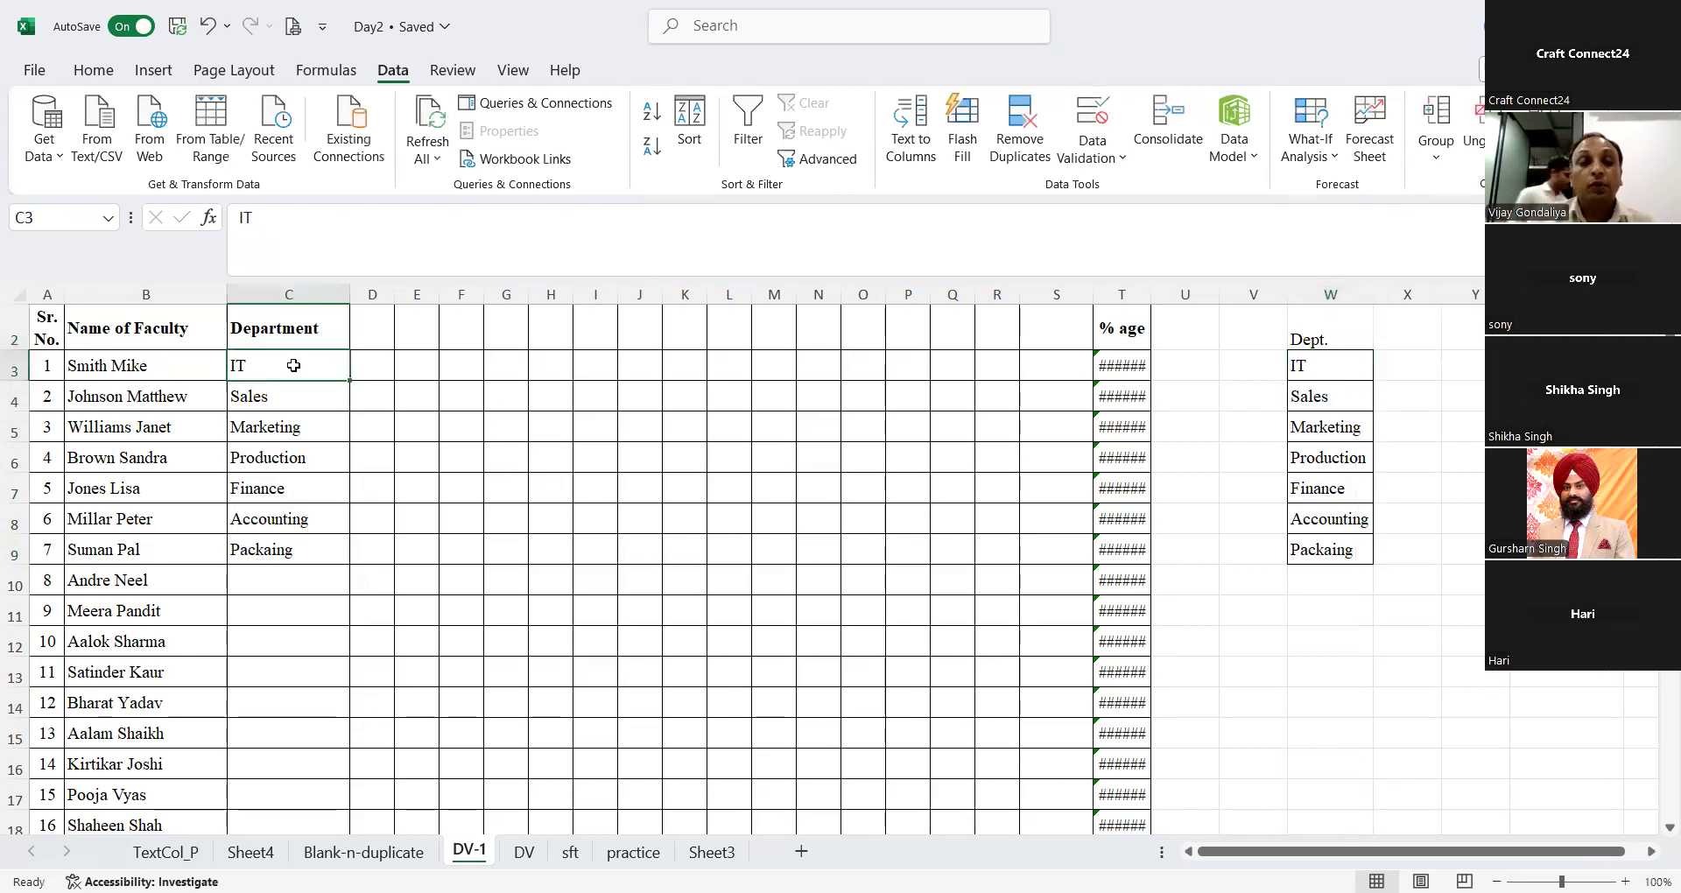
key("ctrl+shift+Down")
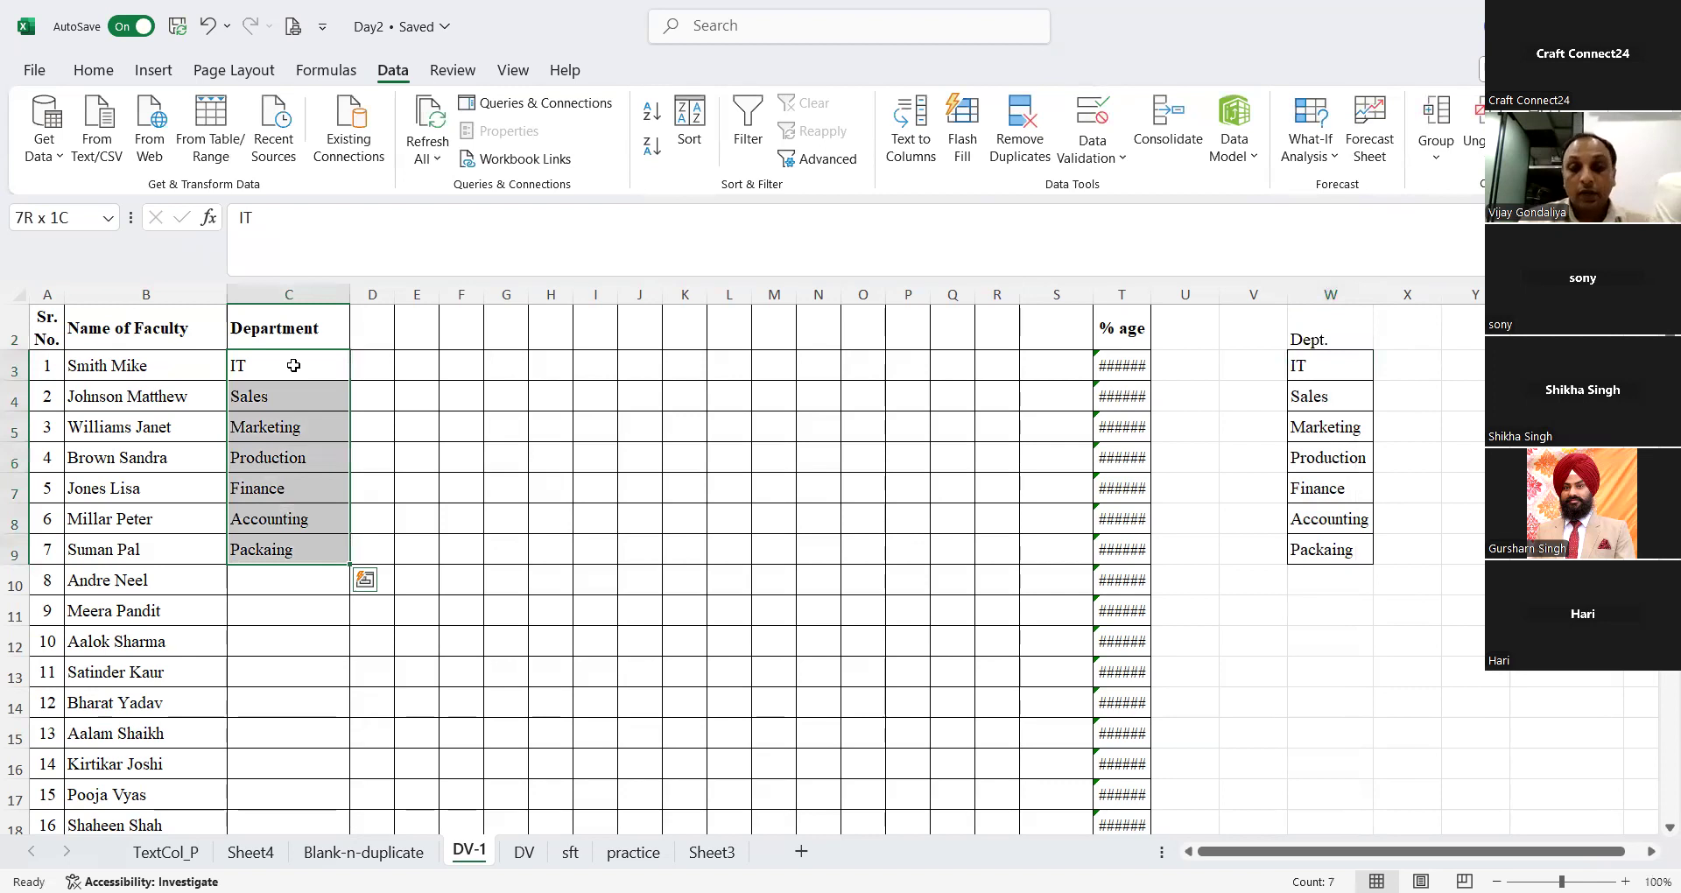
key("Delete")
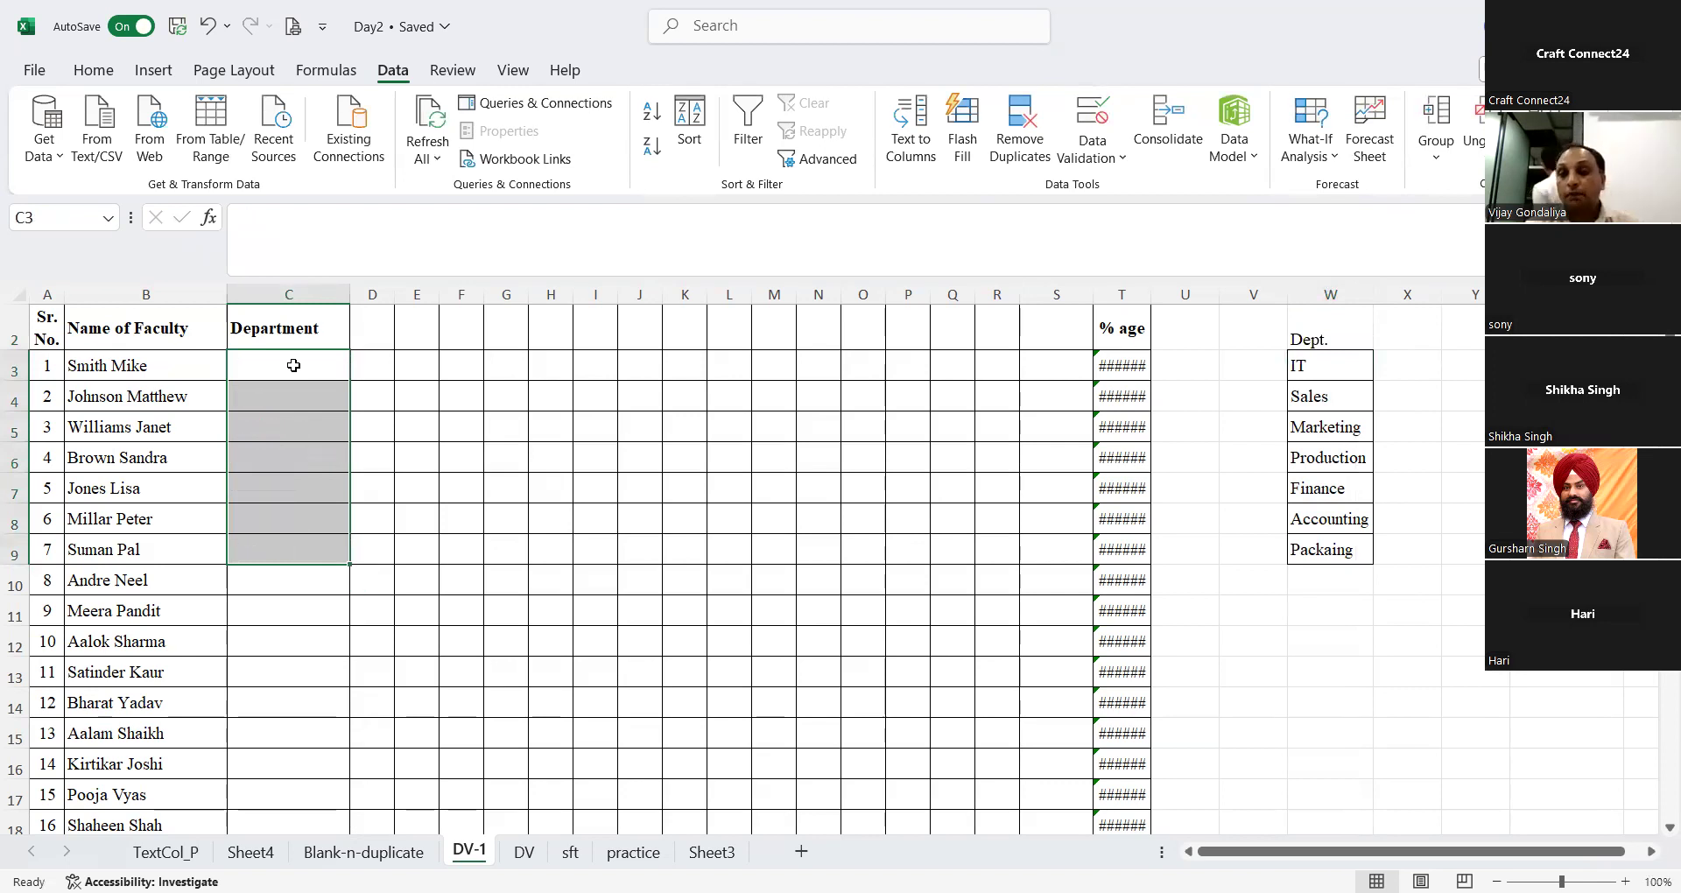
left_click(294, 365)
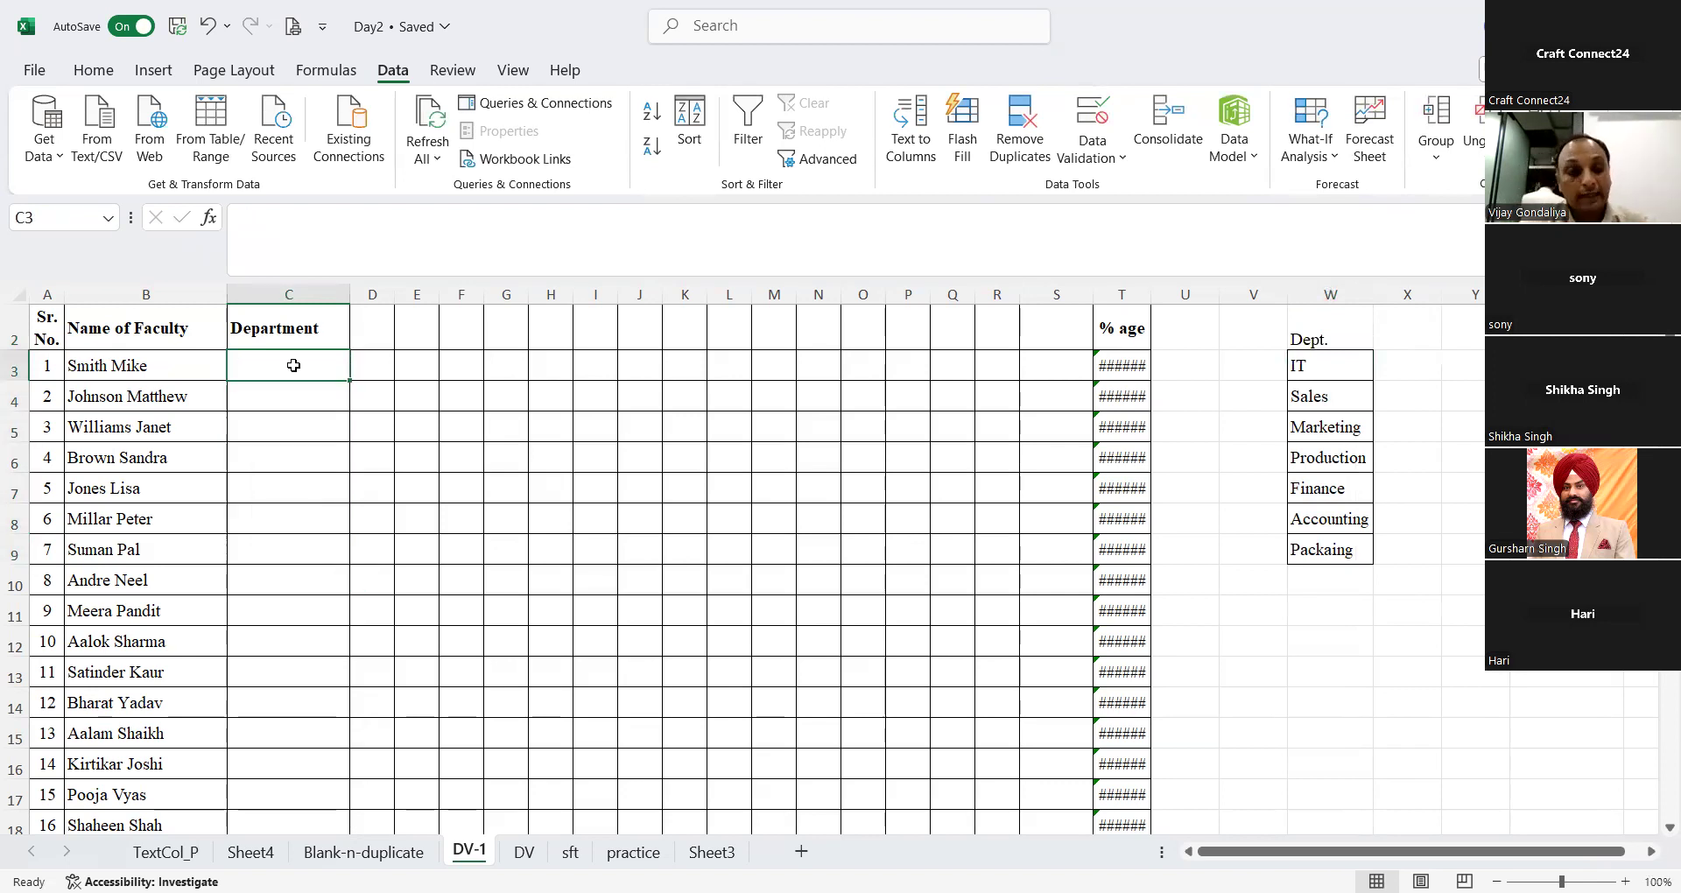
Step: Look down the emptied Department column and the faculty rows, and return to the Department header
key("ctrl+shift+Down")
key("ctrl+shift+Up")
key("ctrl+shift+Down")
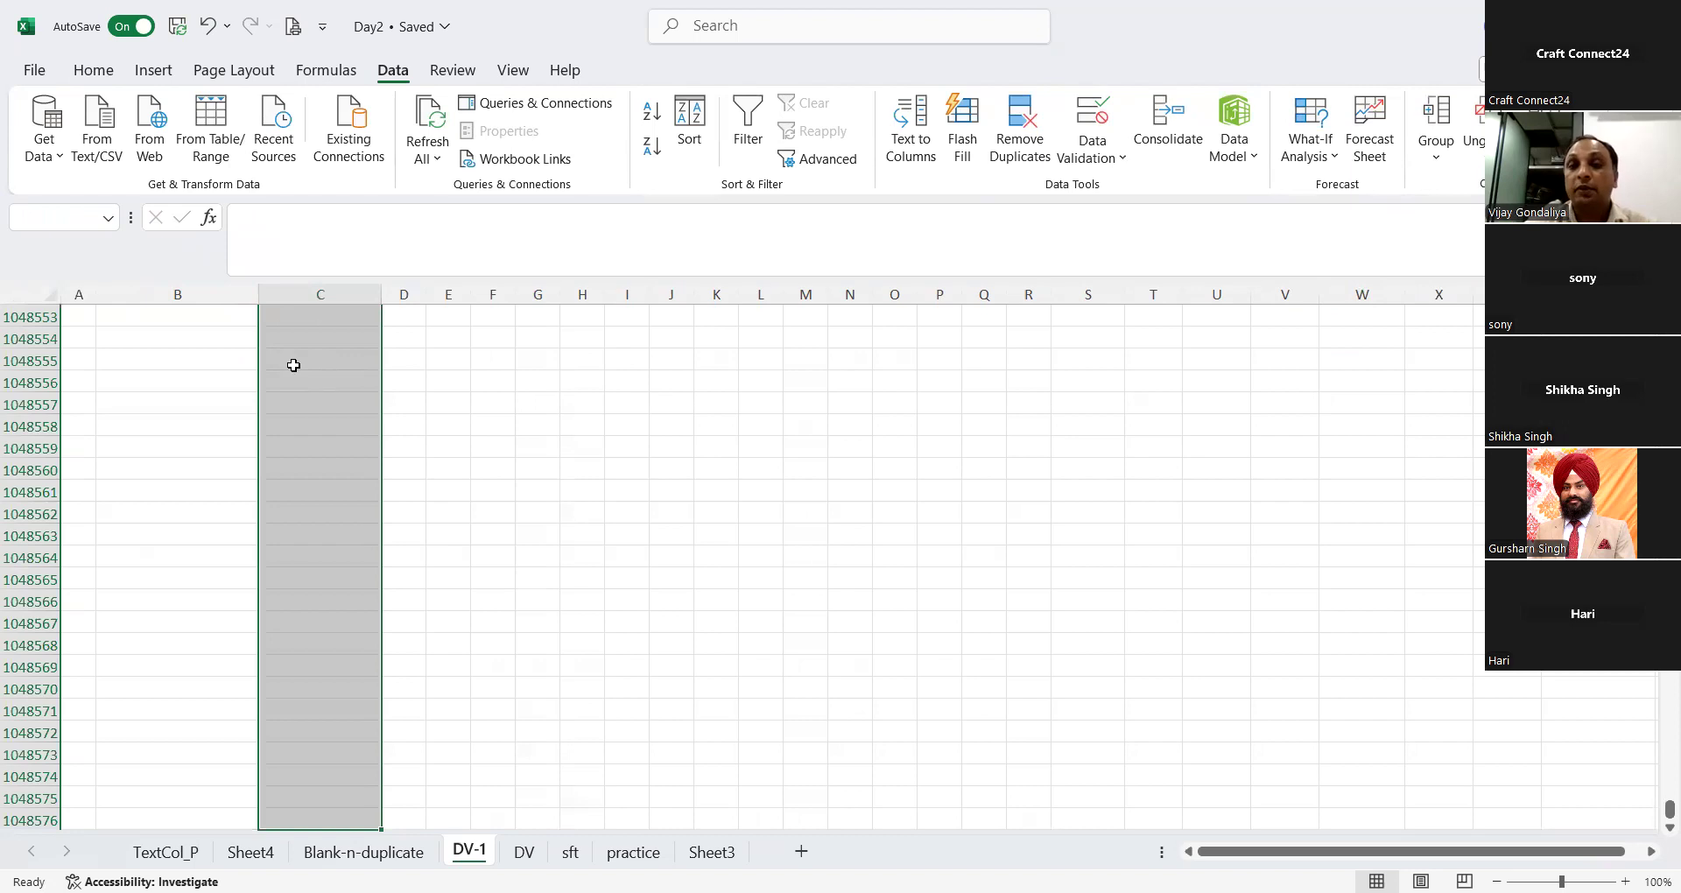
key("ctrl+Up")
left_click(293, 365)
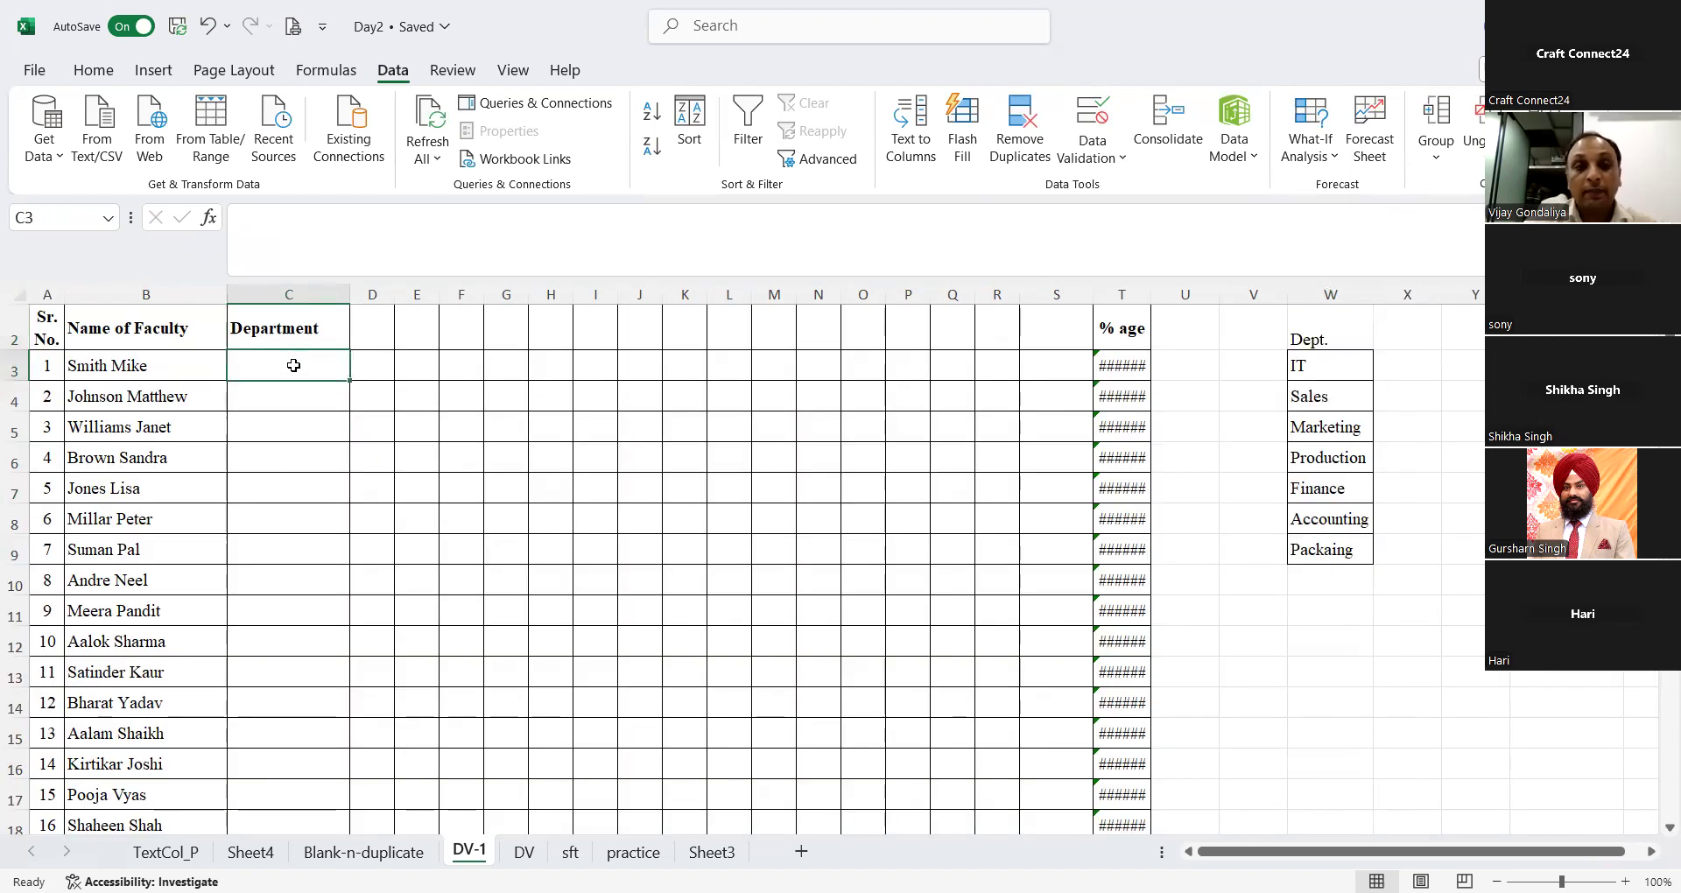
scroll(296, 328, "down", 5)
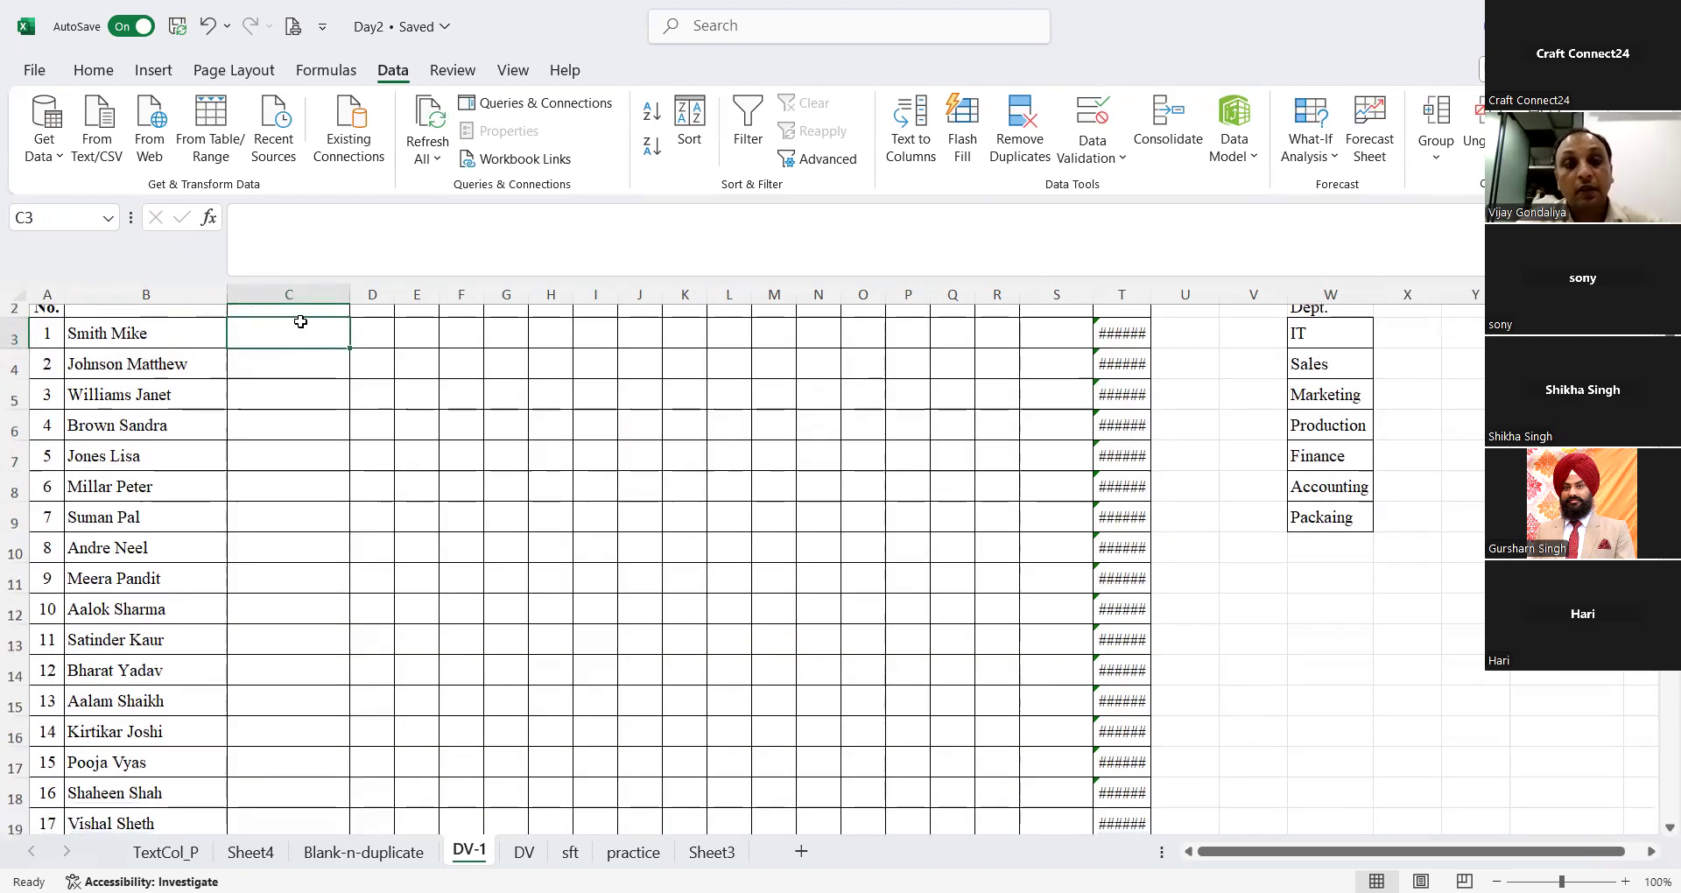
scroll(300, 321, "down", 2)
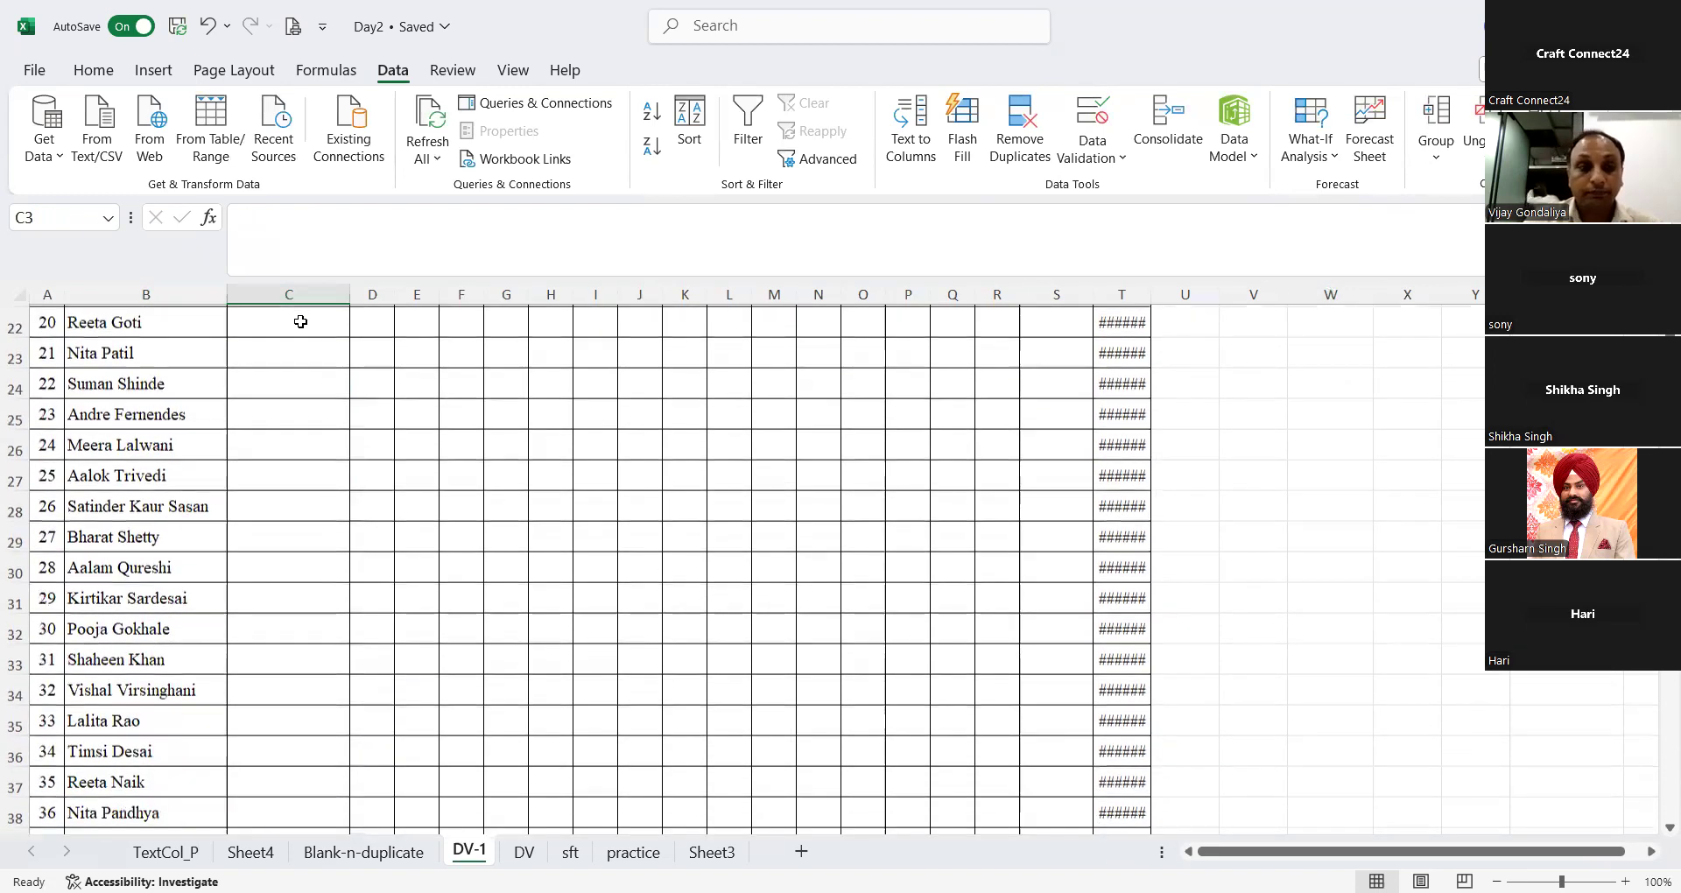
scroll(286, 383, "up", 7)
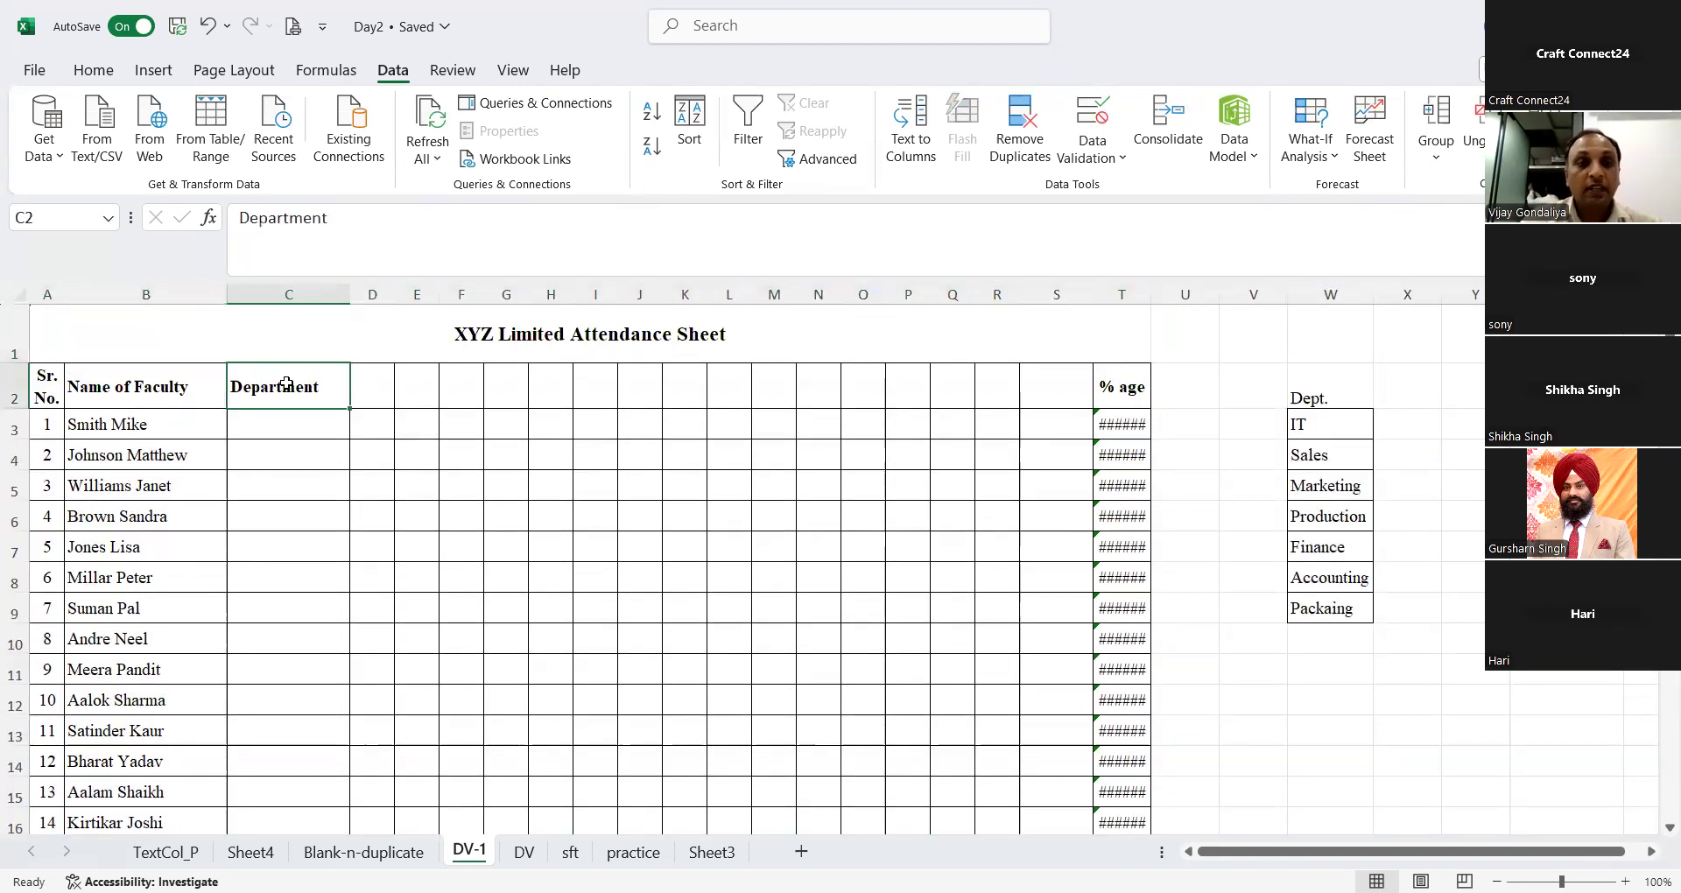
Step: Apply list data validation to the Department column from C2 downward, using W3:W16 as the source
key("ctrl+shift+Down")
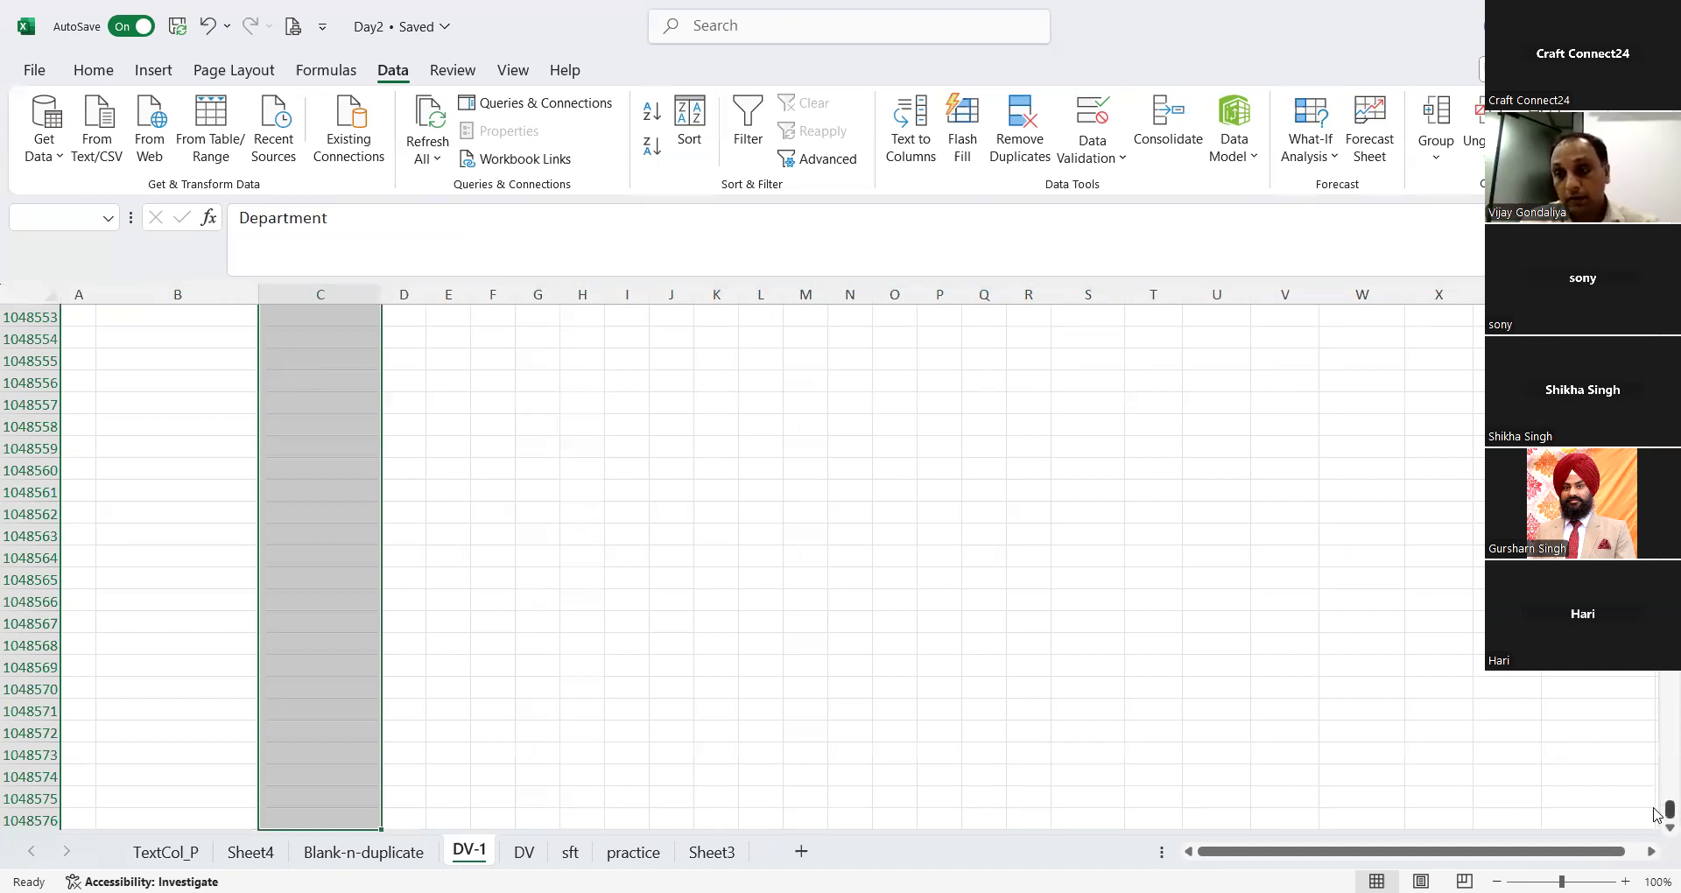
left_click_drag(1671, 810, 1671, 330)
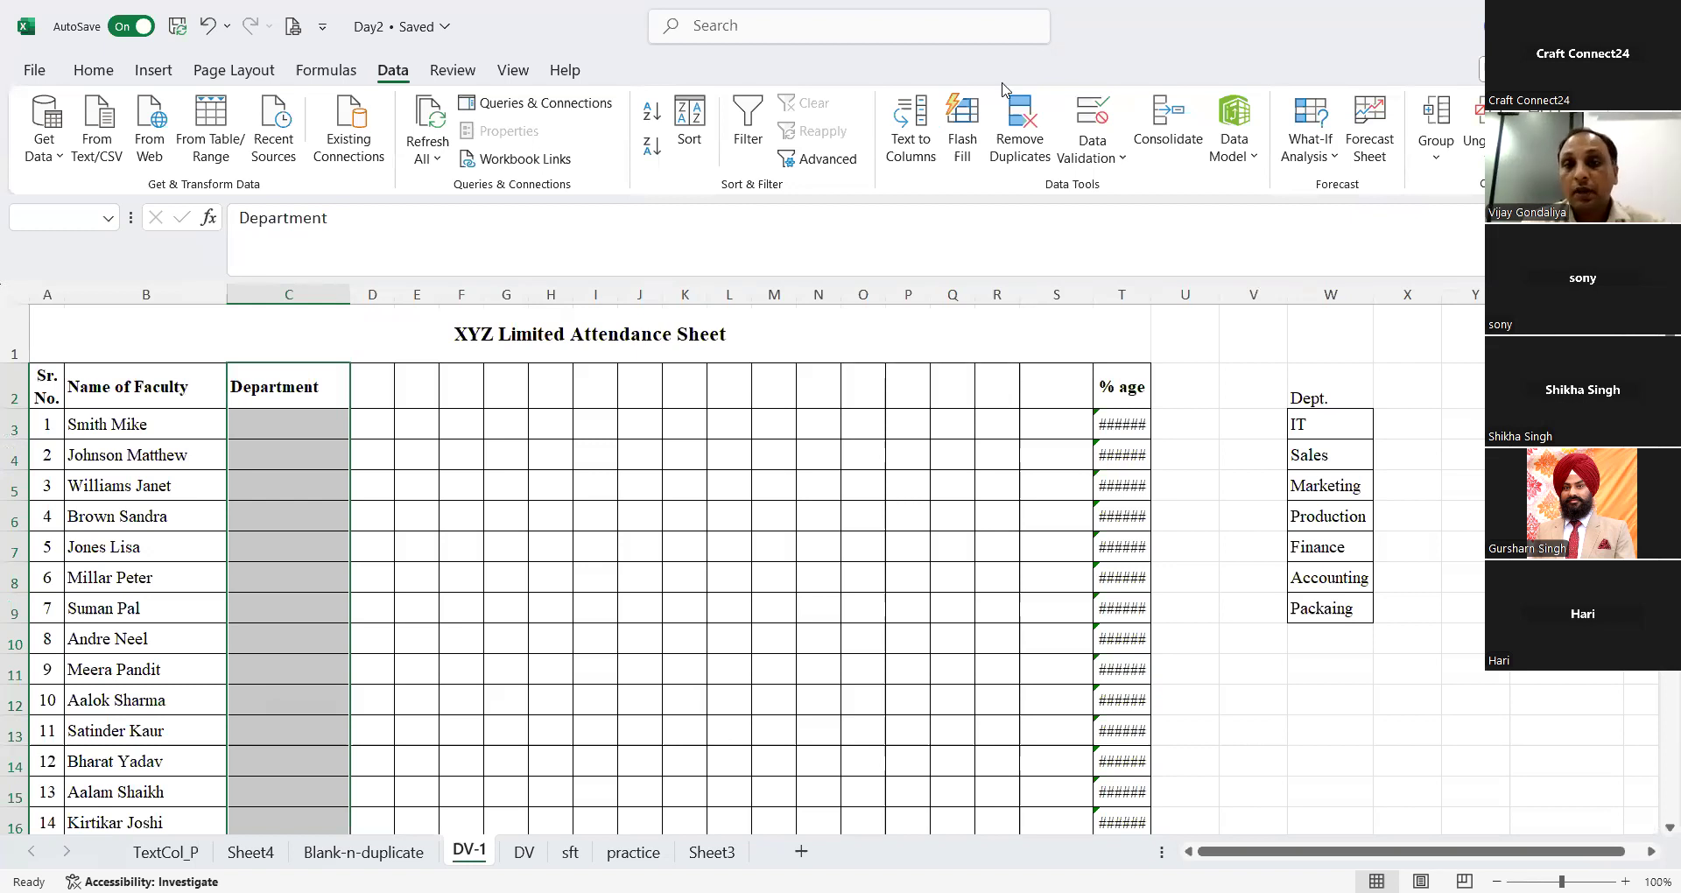
left_click(1092, 123)
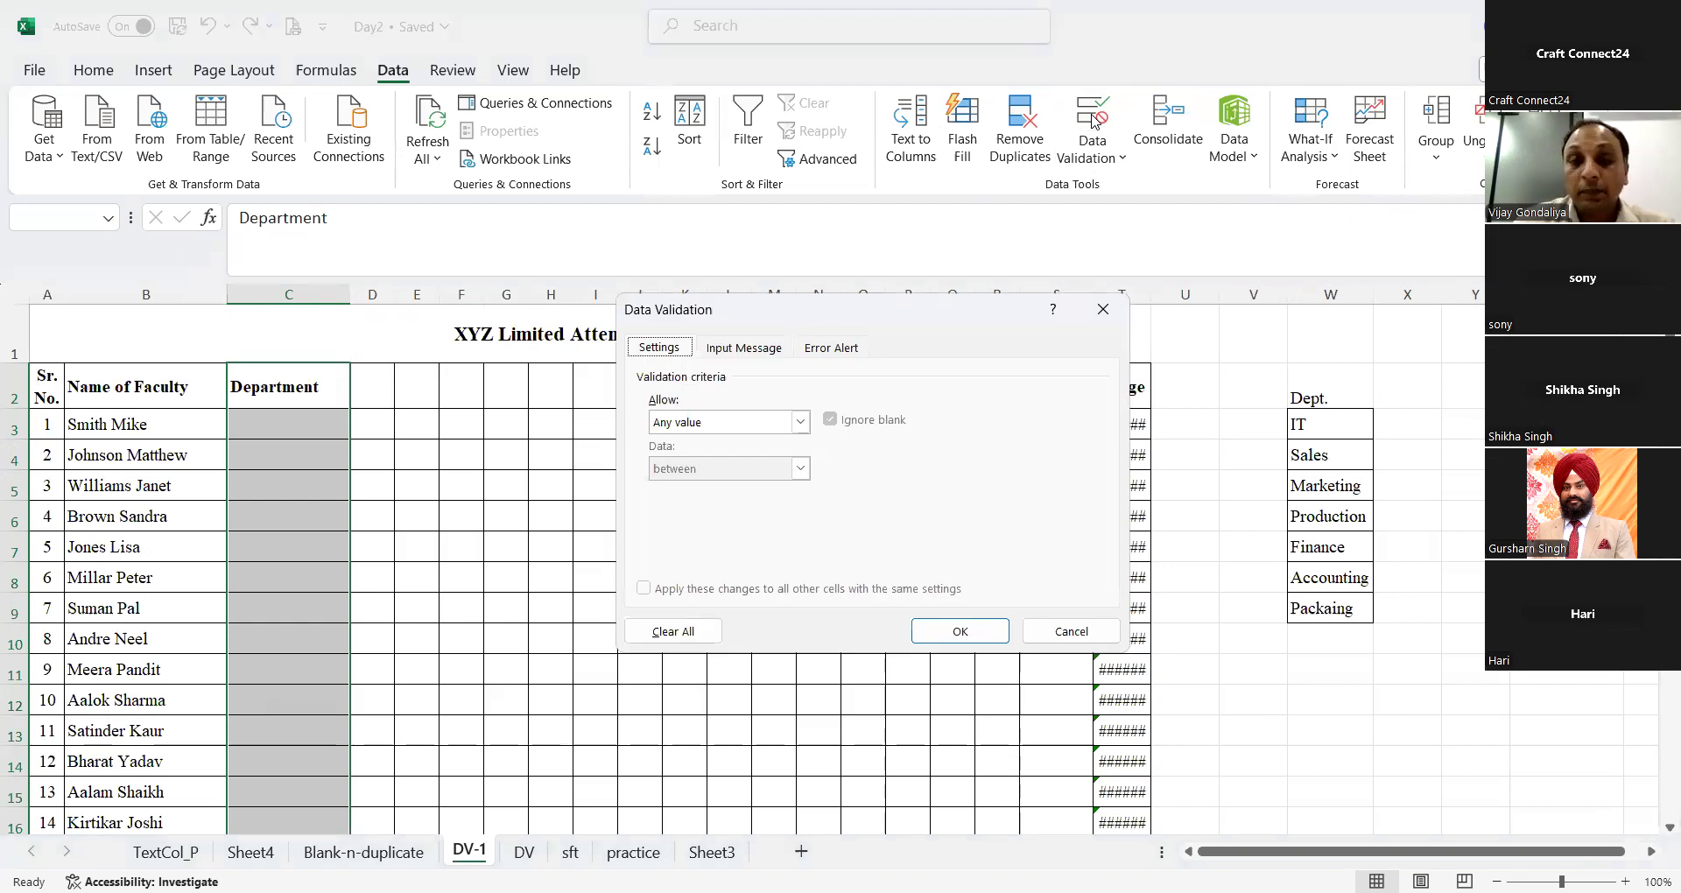
left_click(801, 422)
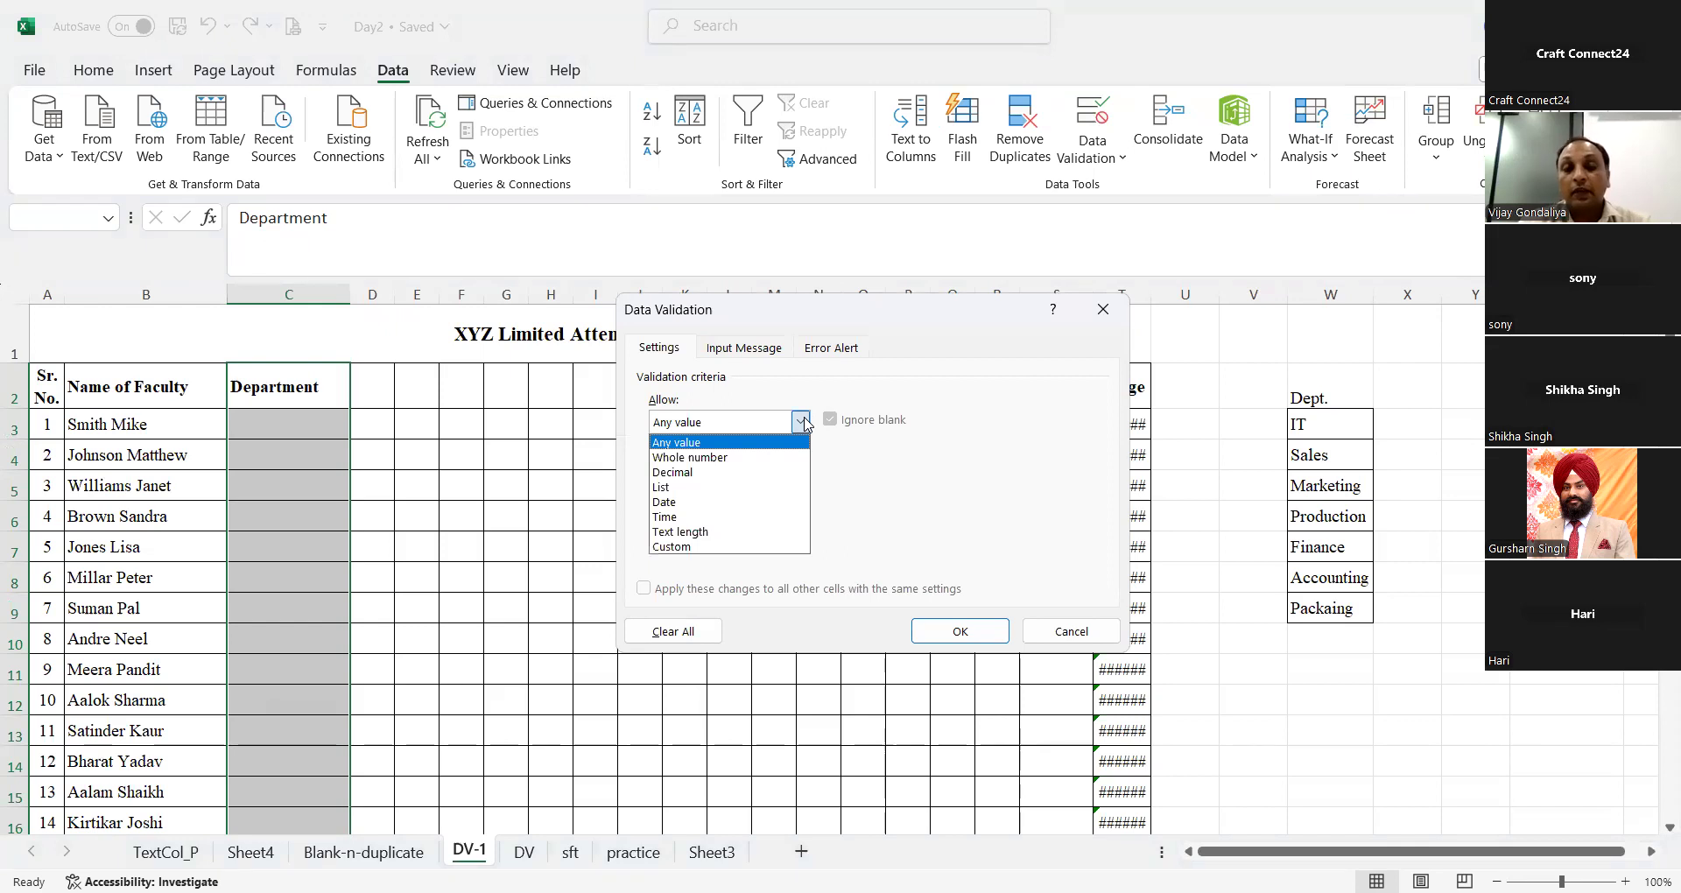
left_click(667, 487)
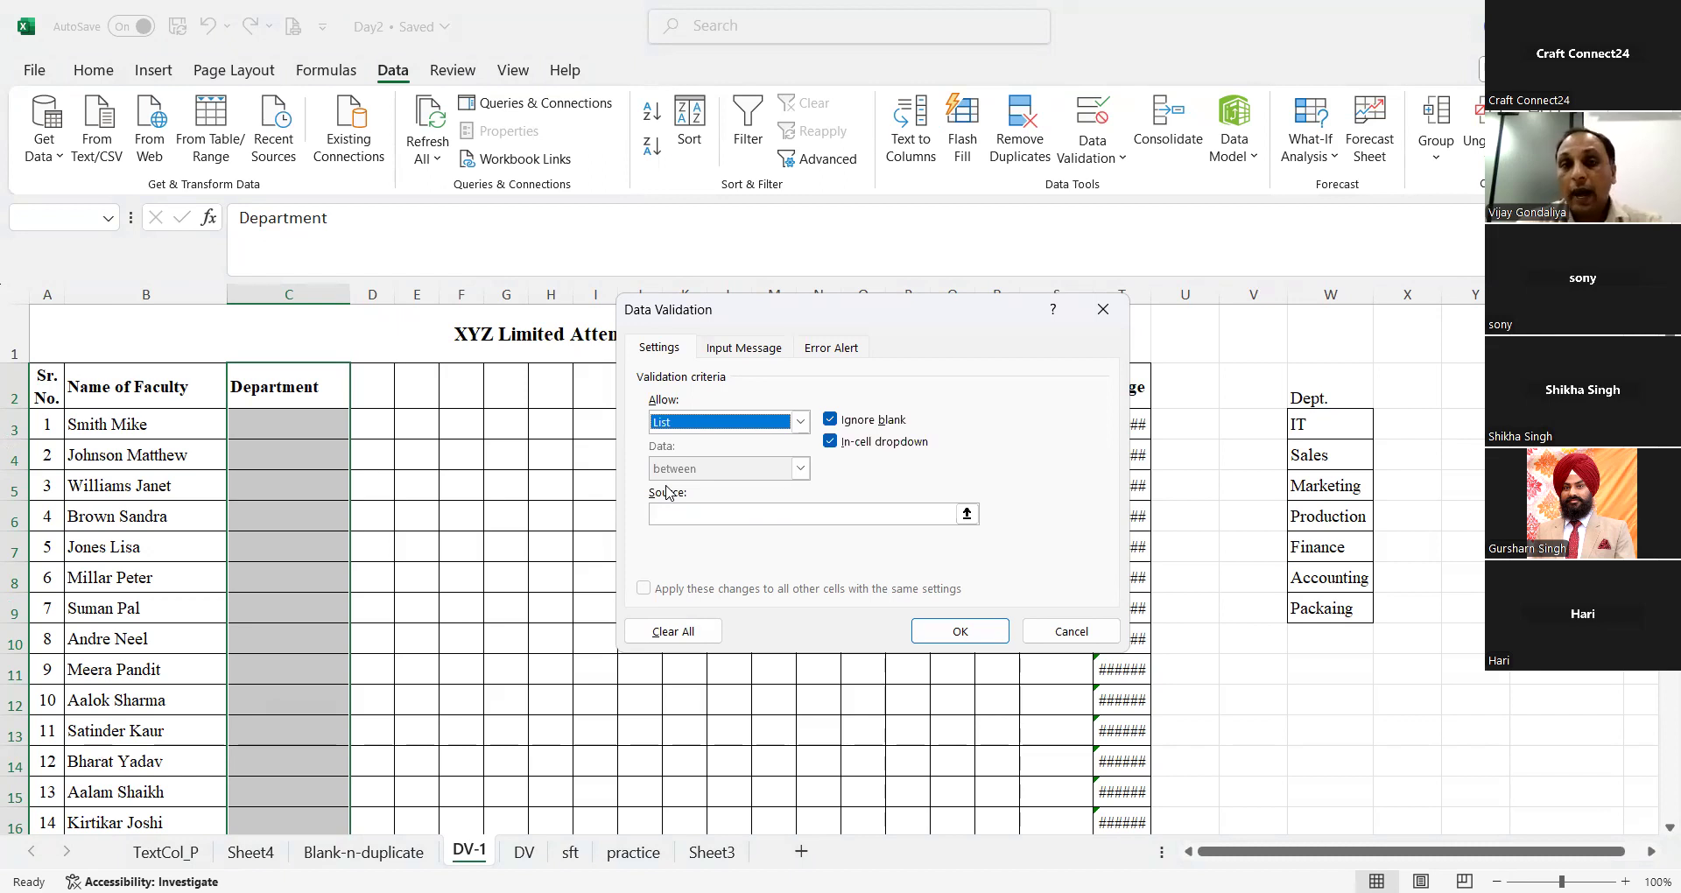
left_click(809, 515)
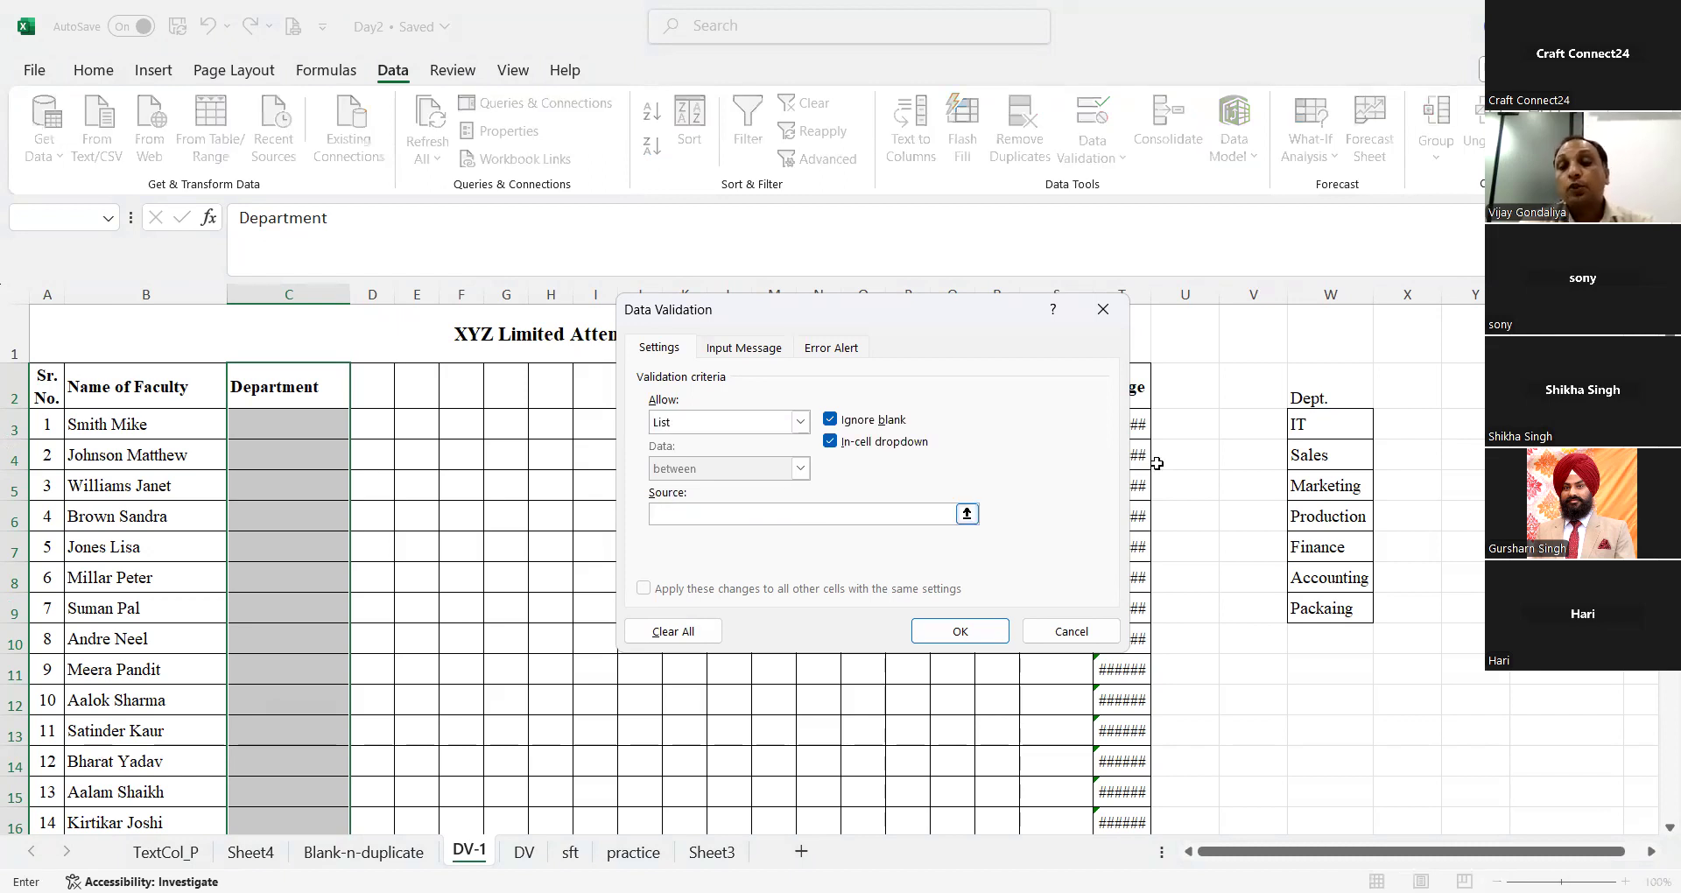
left_click(1296, 427)
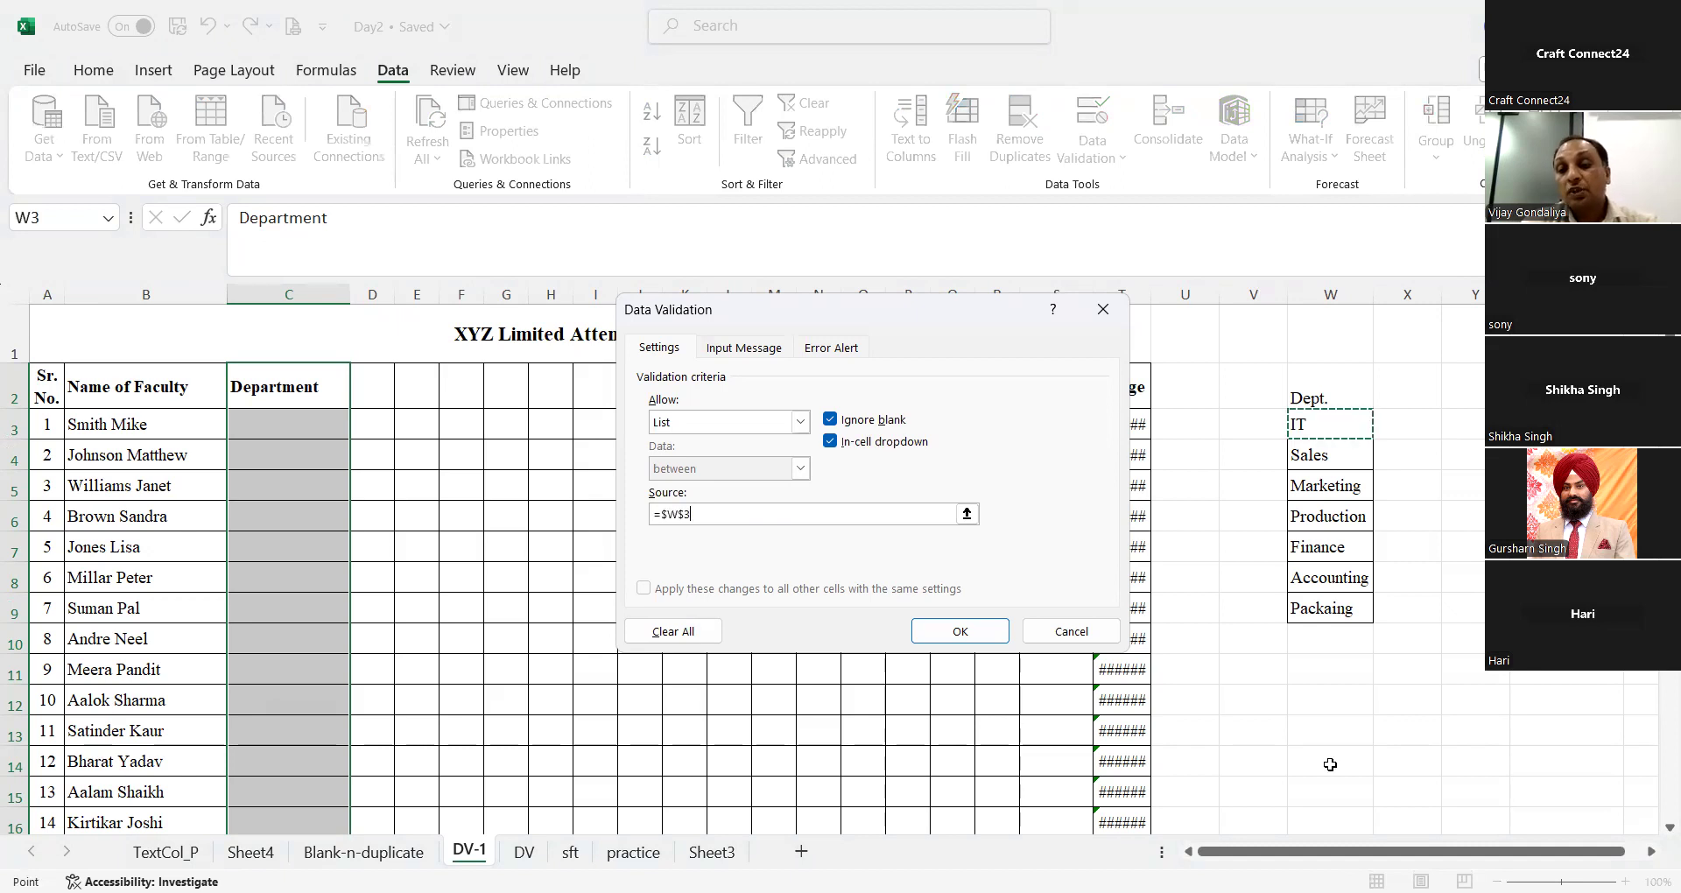
left_click(1344, 812, "shift")
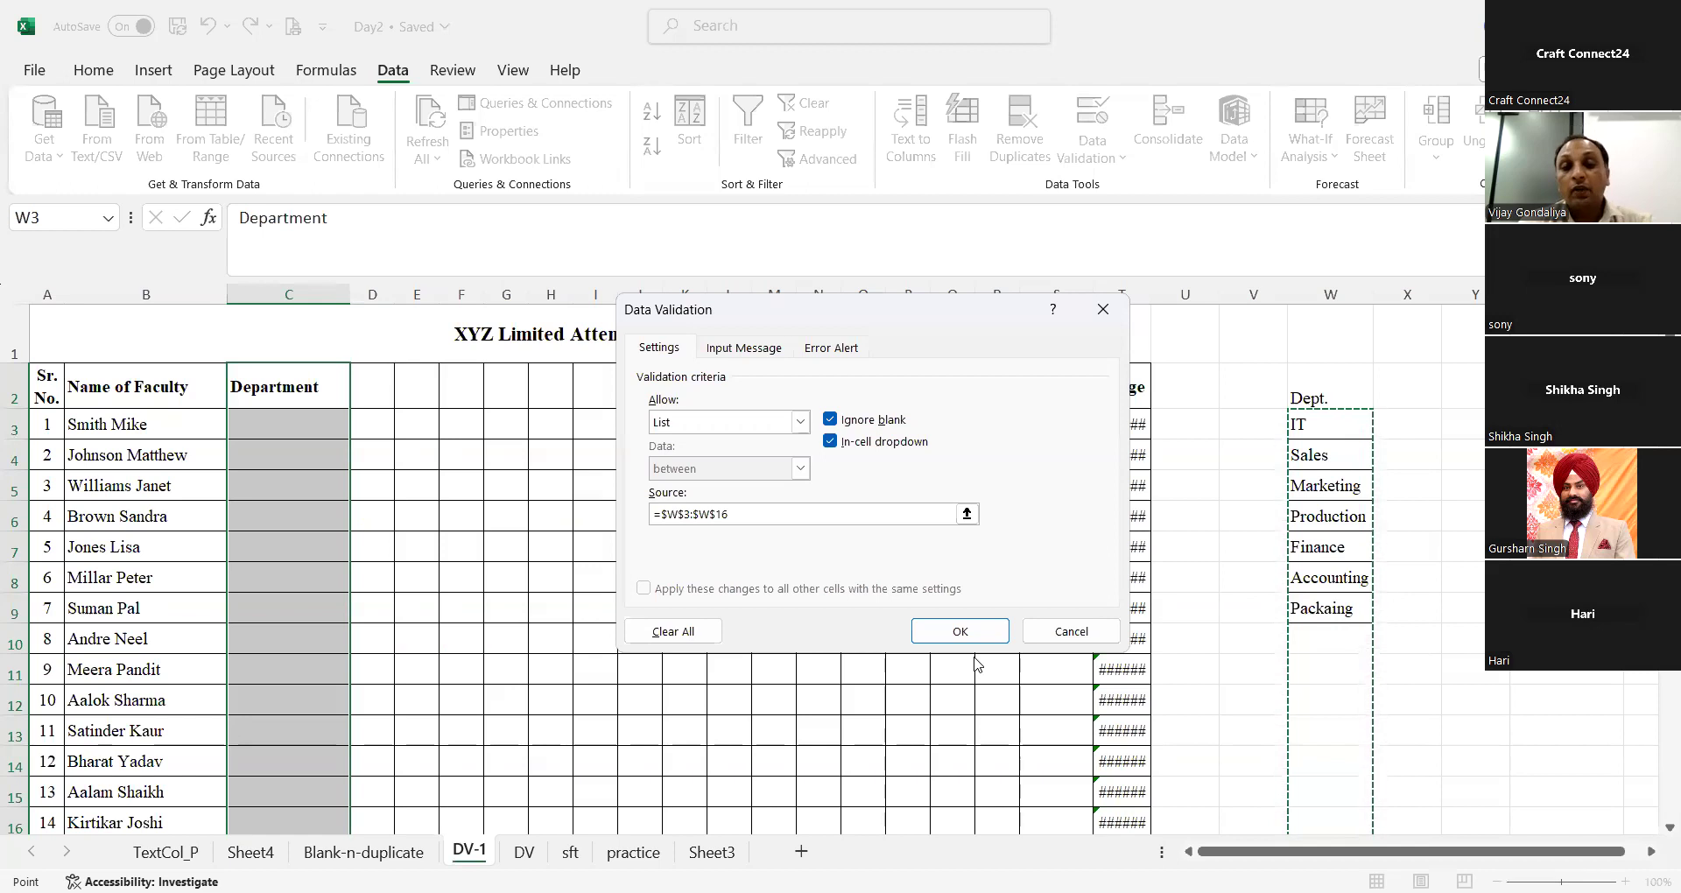
left_click(972, 642)
Step: Choose IT from the department drop-down list in C3
left_click(234, 513)
left_click(330, 425)
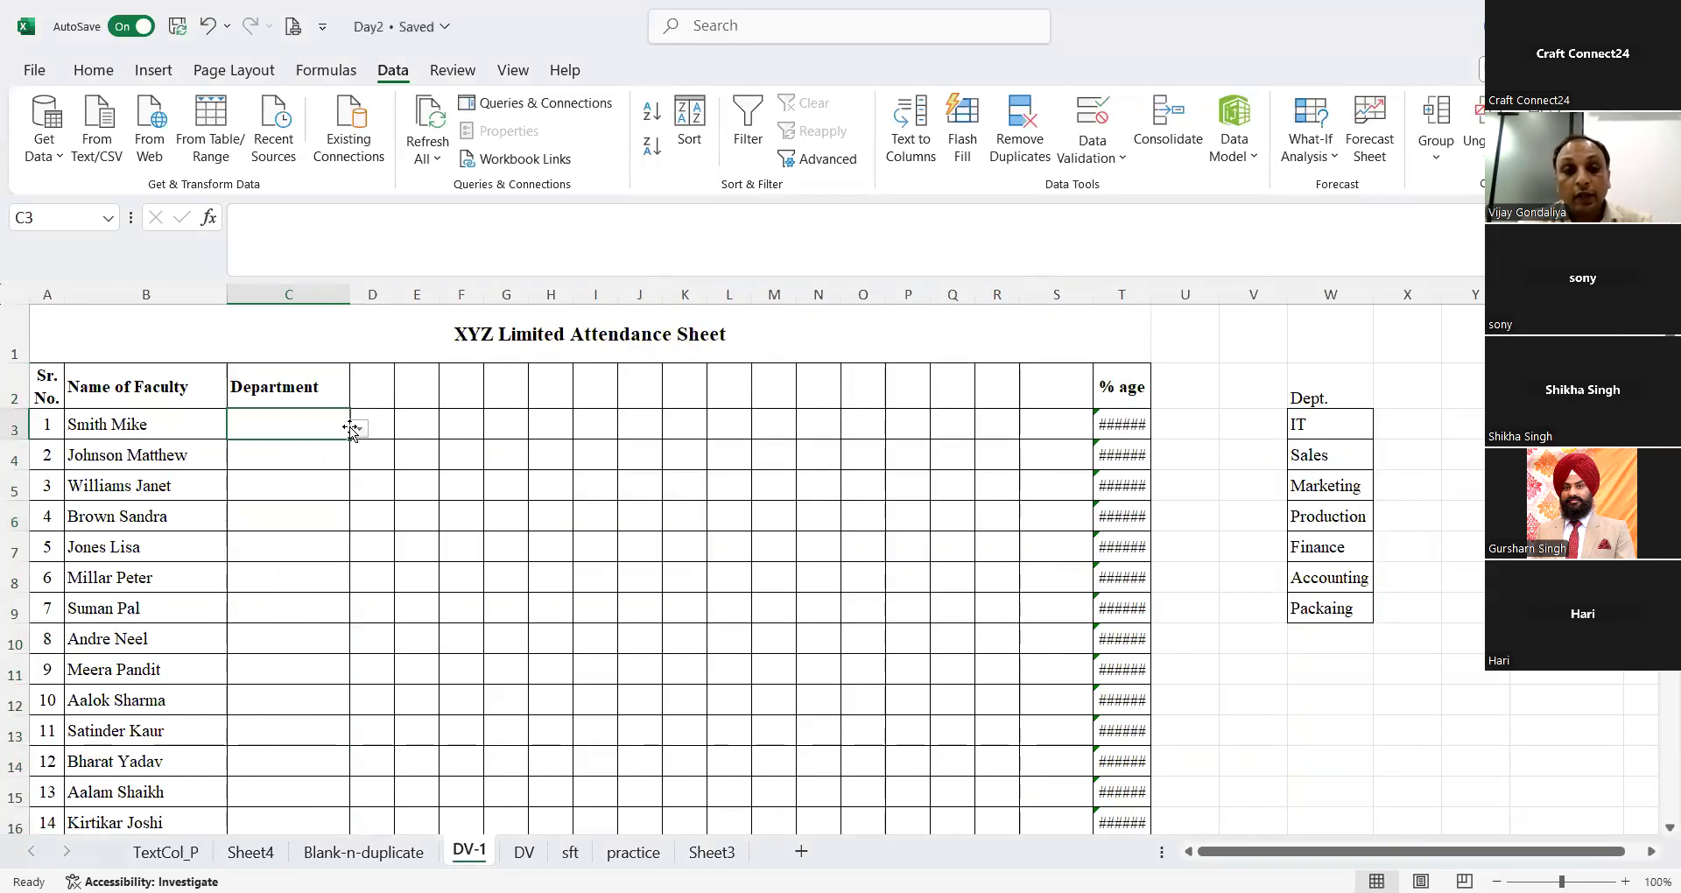
left_click(359, 431)
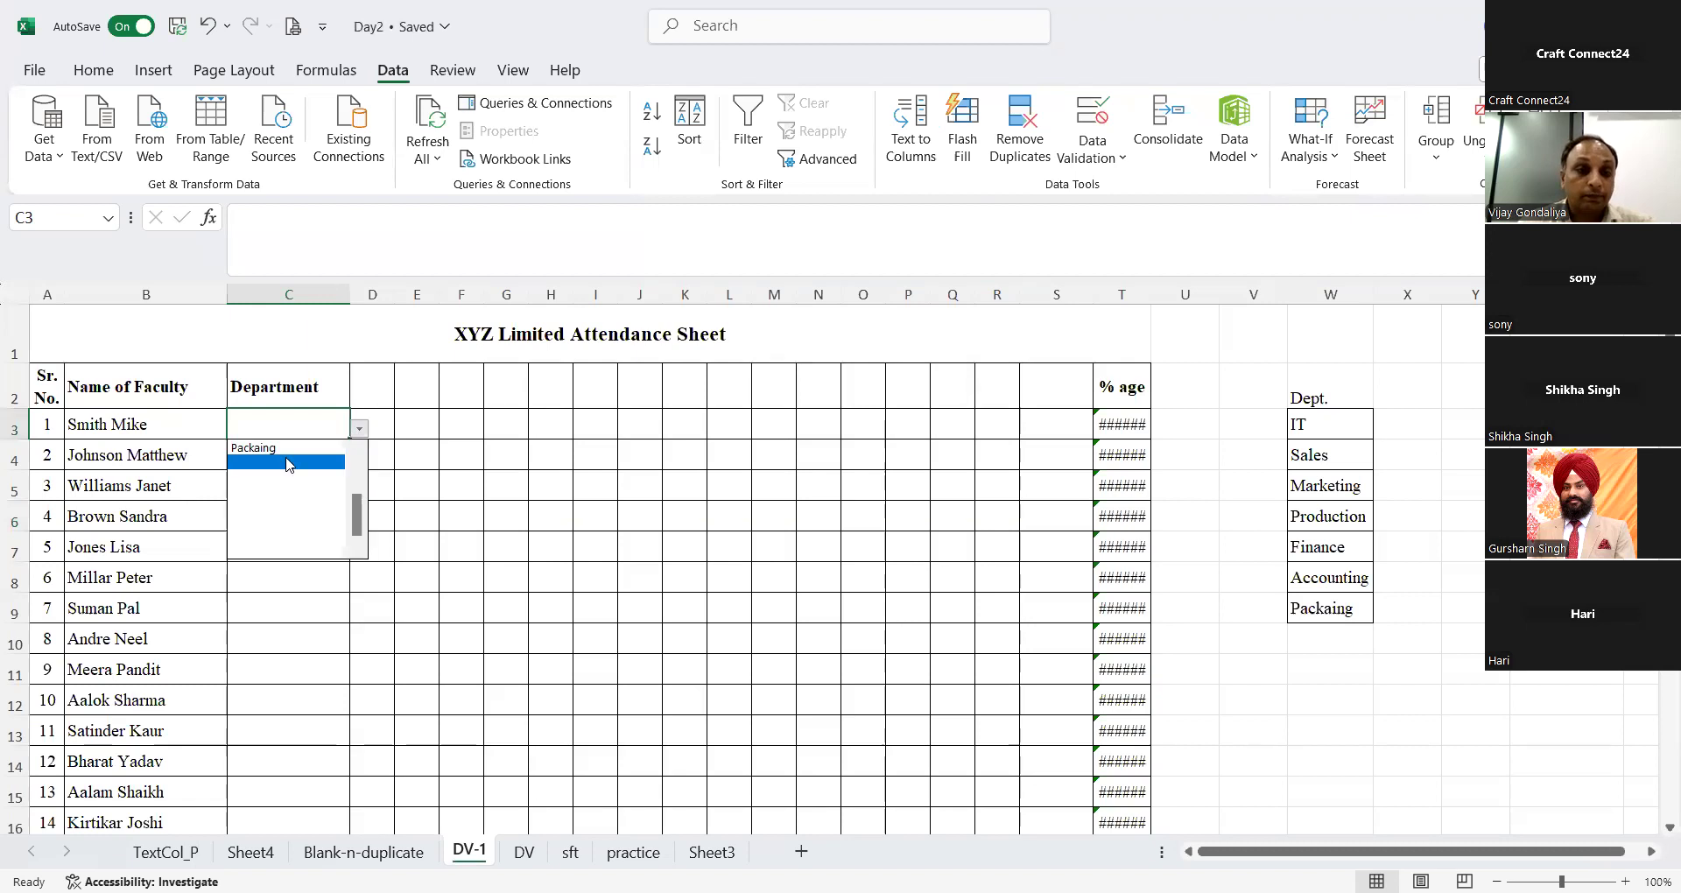
left_click_drag(358, 526, 358, 461)
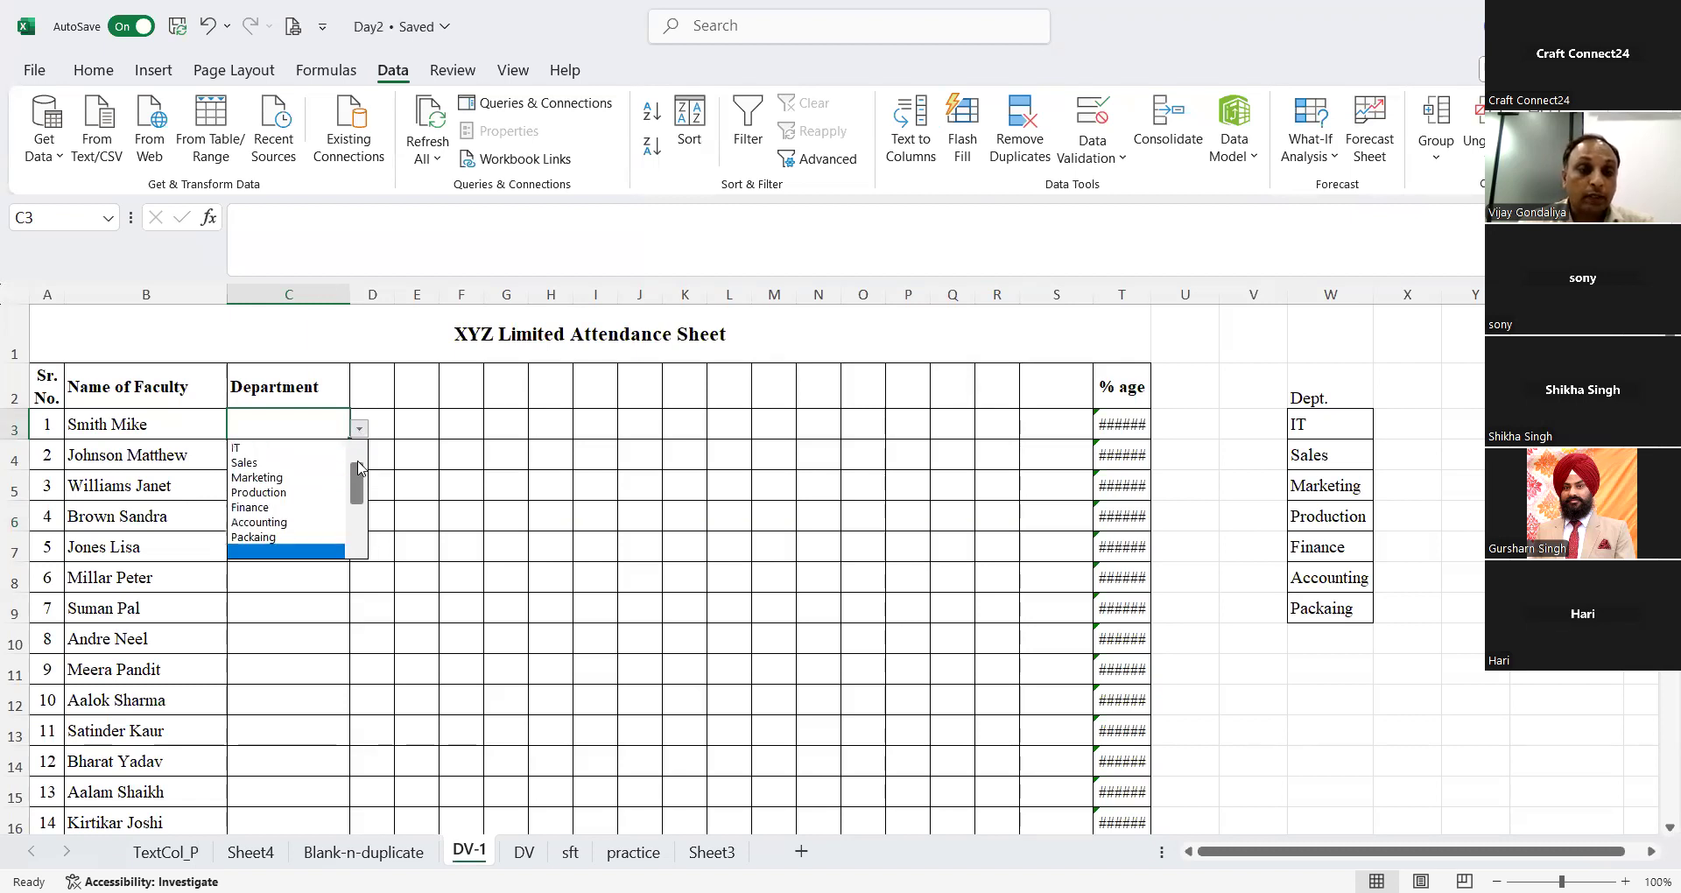
left_click(282, 447)
Step: Enter the department sales in C4 as text instead of choosing it from the list
left_click(281, 442)
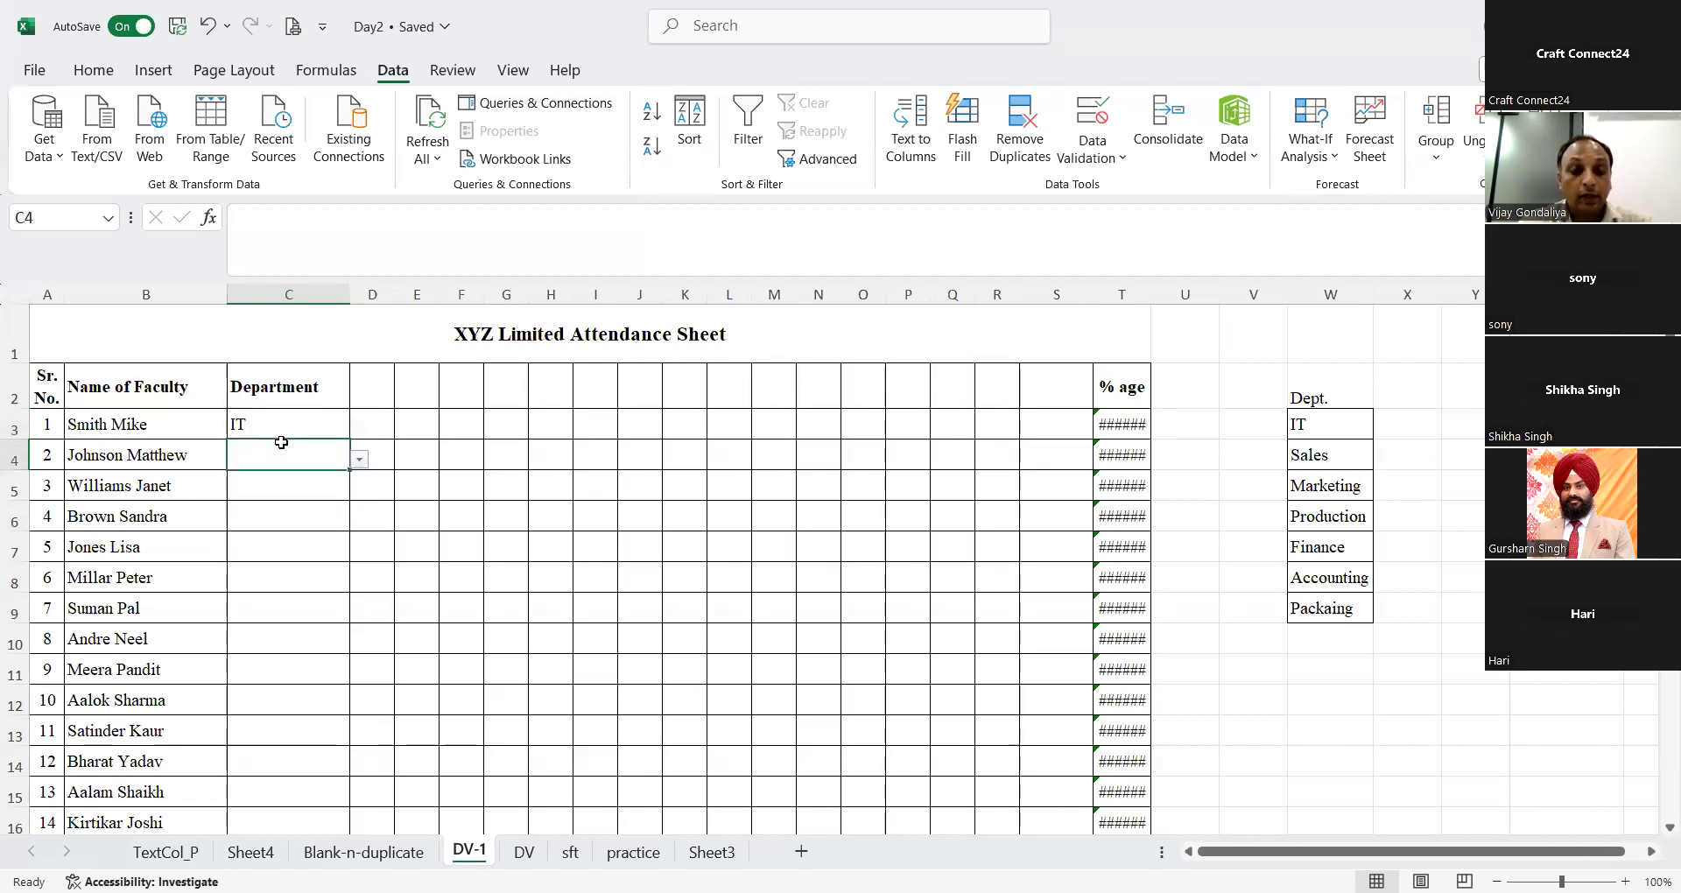
type("s")
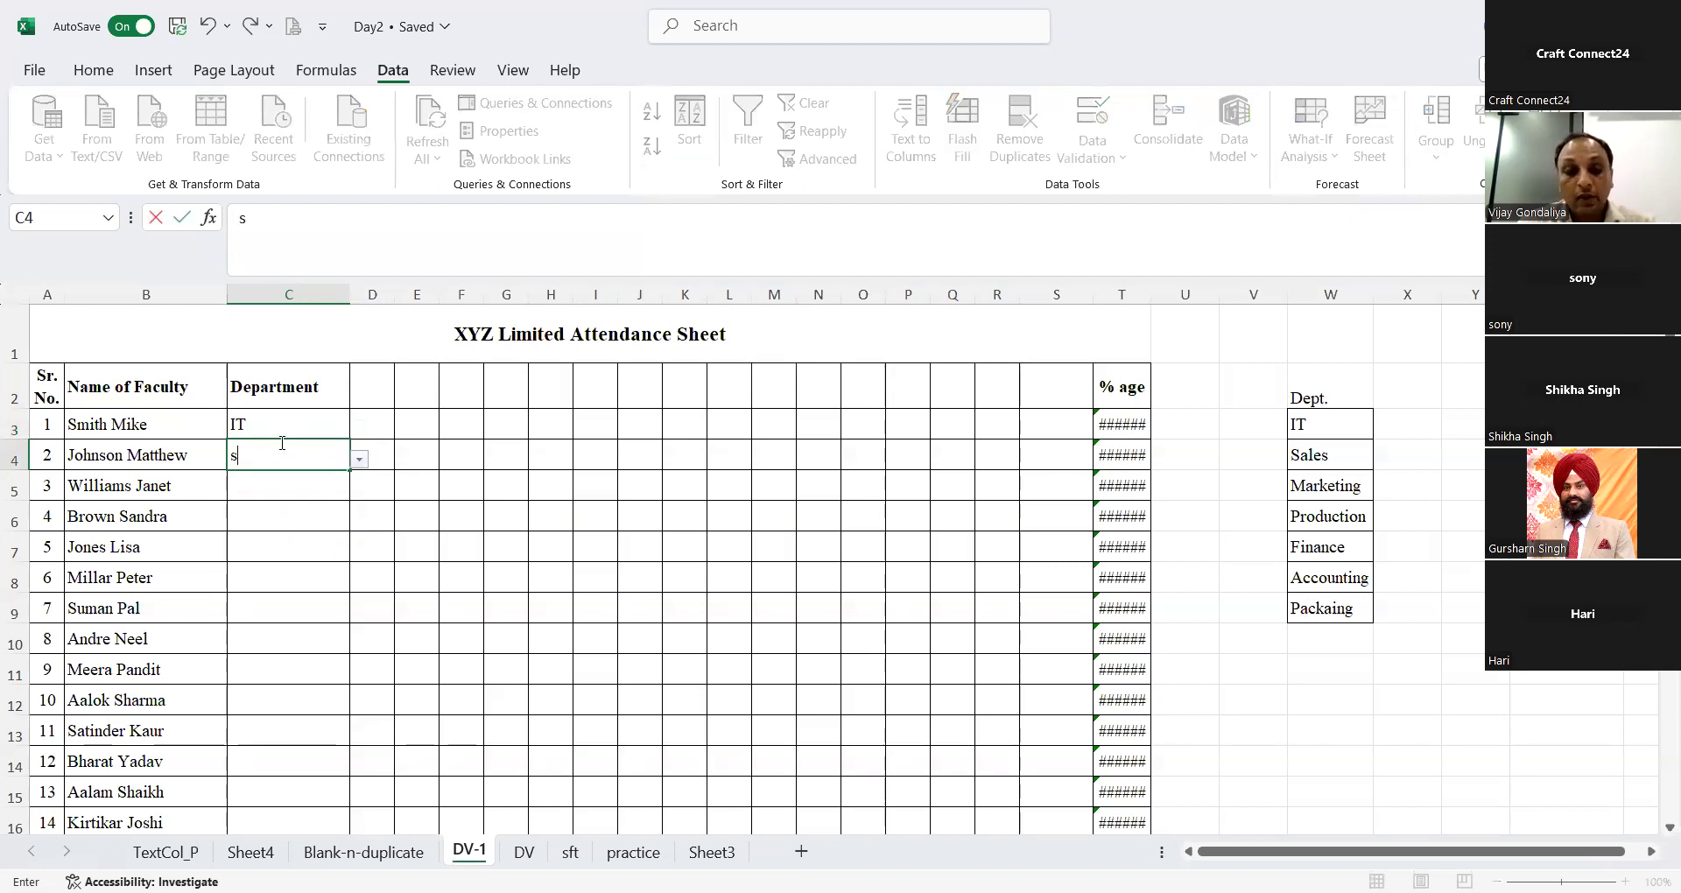
type("ales")
key("Return")
left_click(281, 448)
key("Return")
Step: Try to enter the unlisted value p in C5 and cancel the entry
type("p")
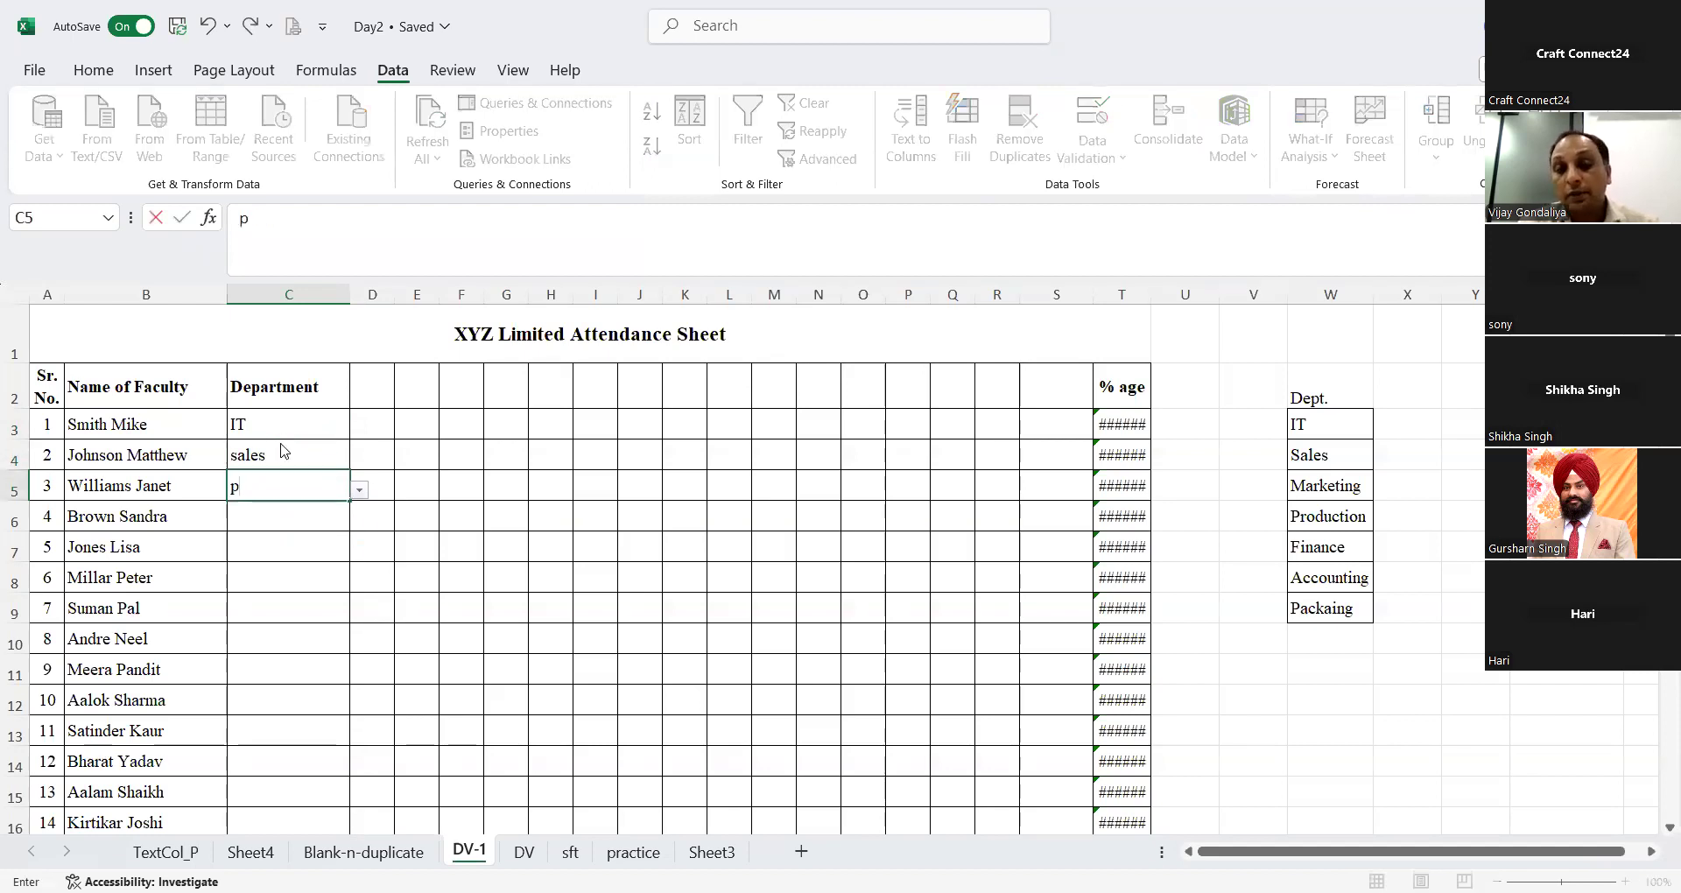
key("Return")
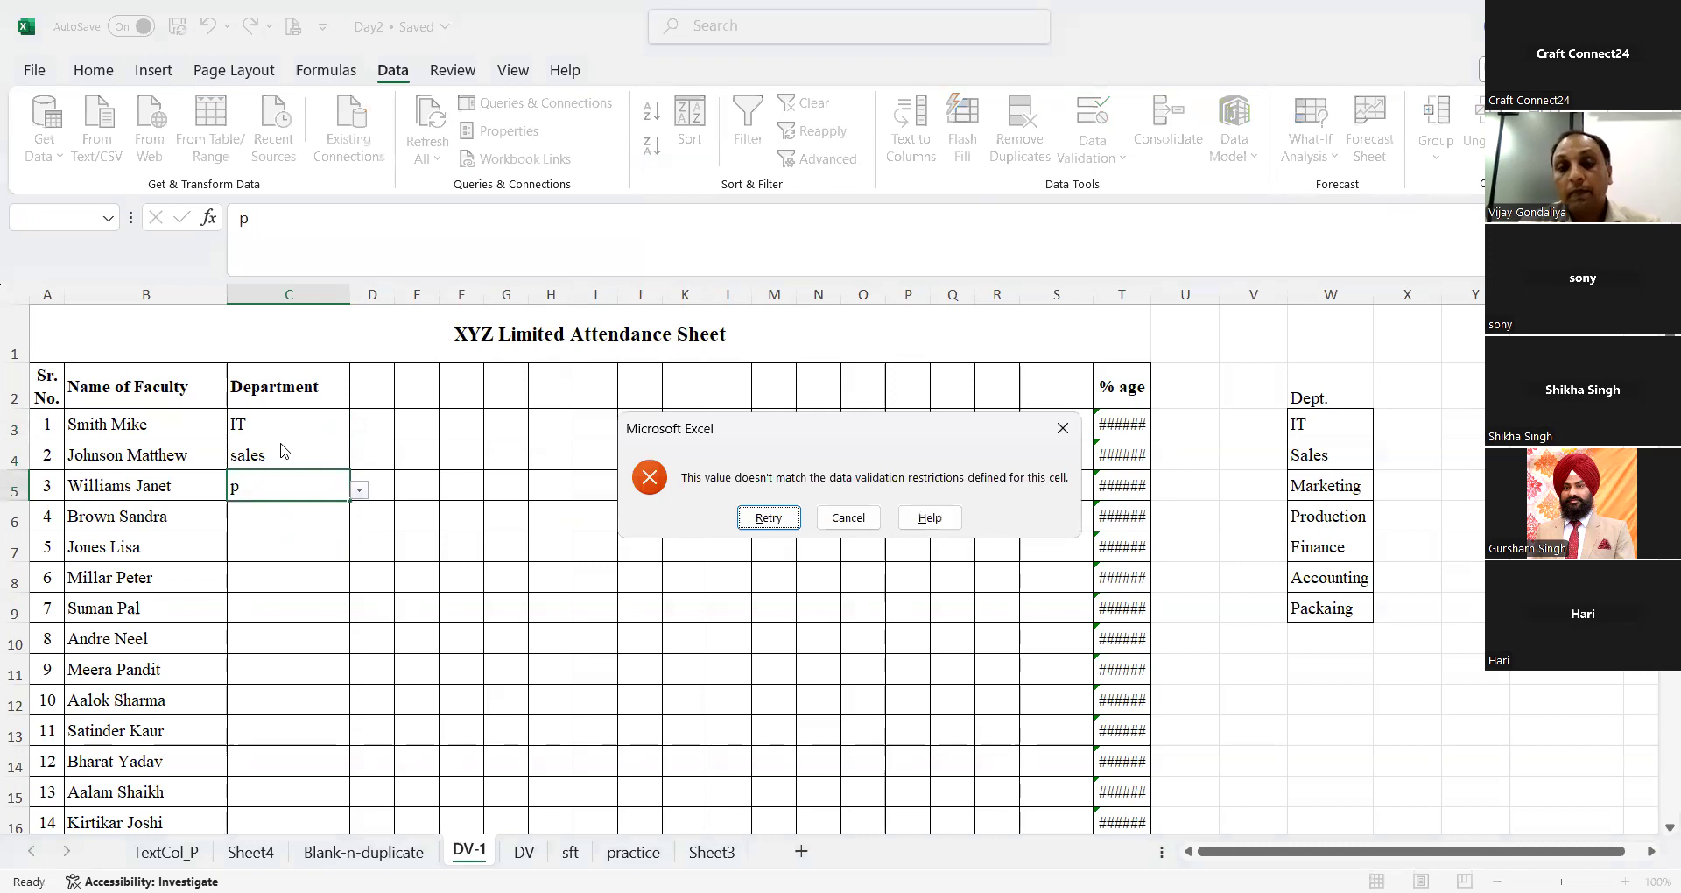
left_click(845, 522)
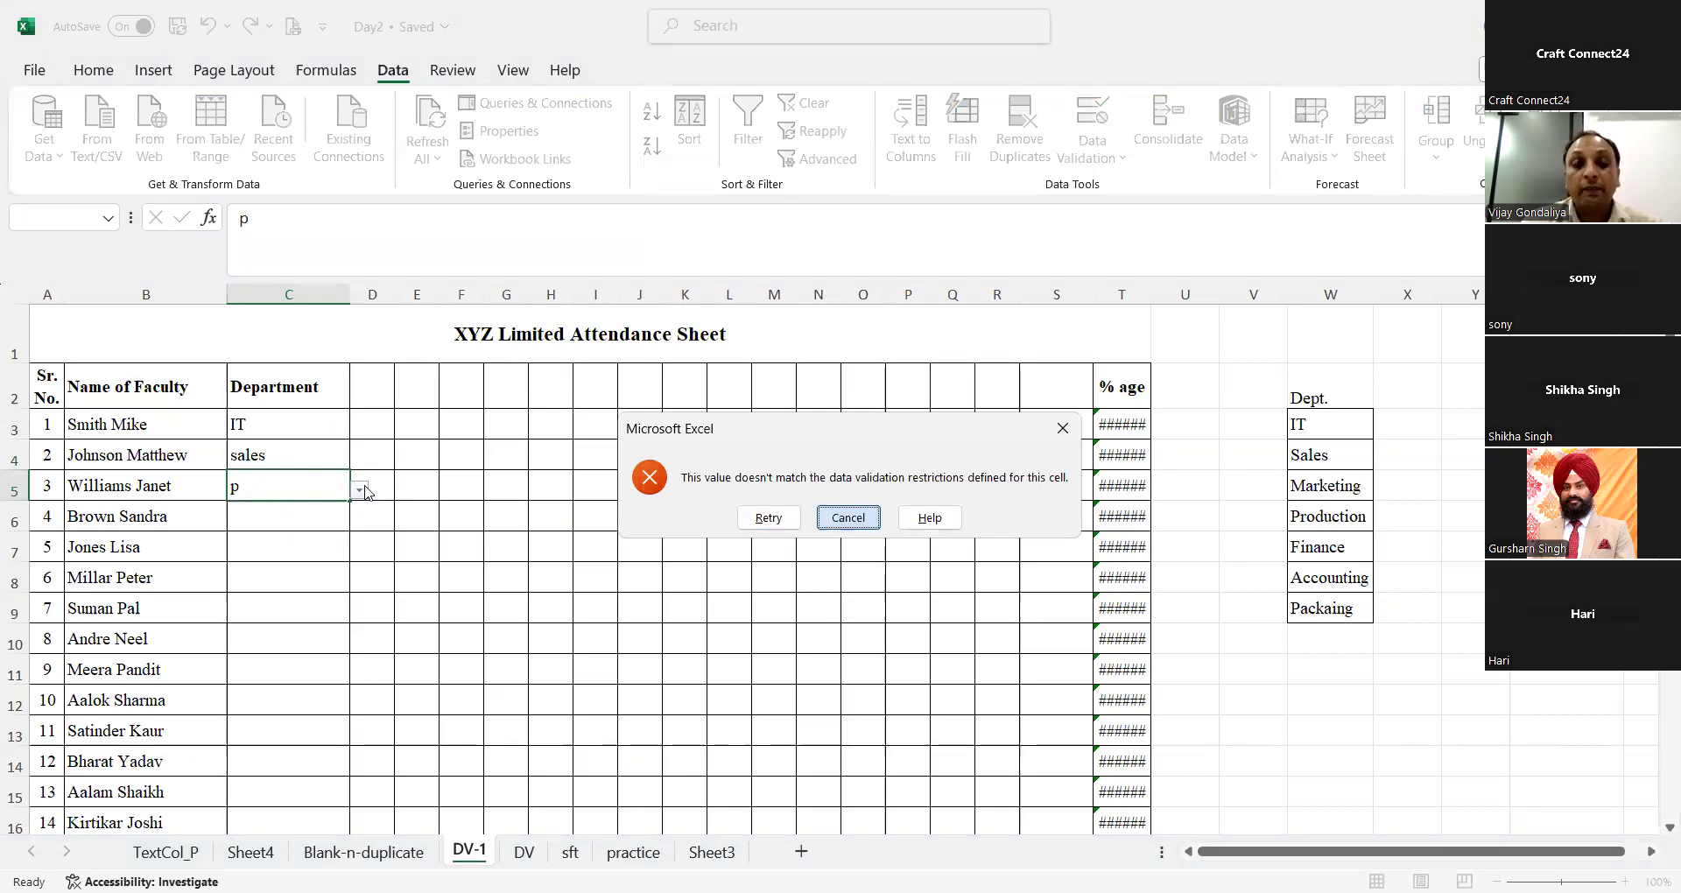
Step: Choose Packaing from the department drop-down list in C5
left_click(359, 489)
left_click(249, 510)
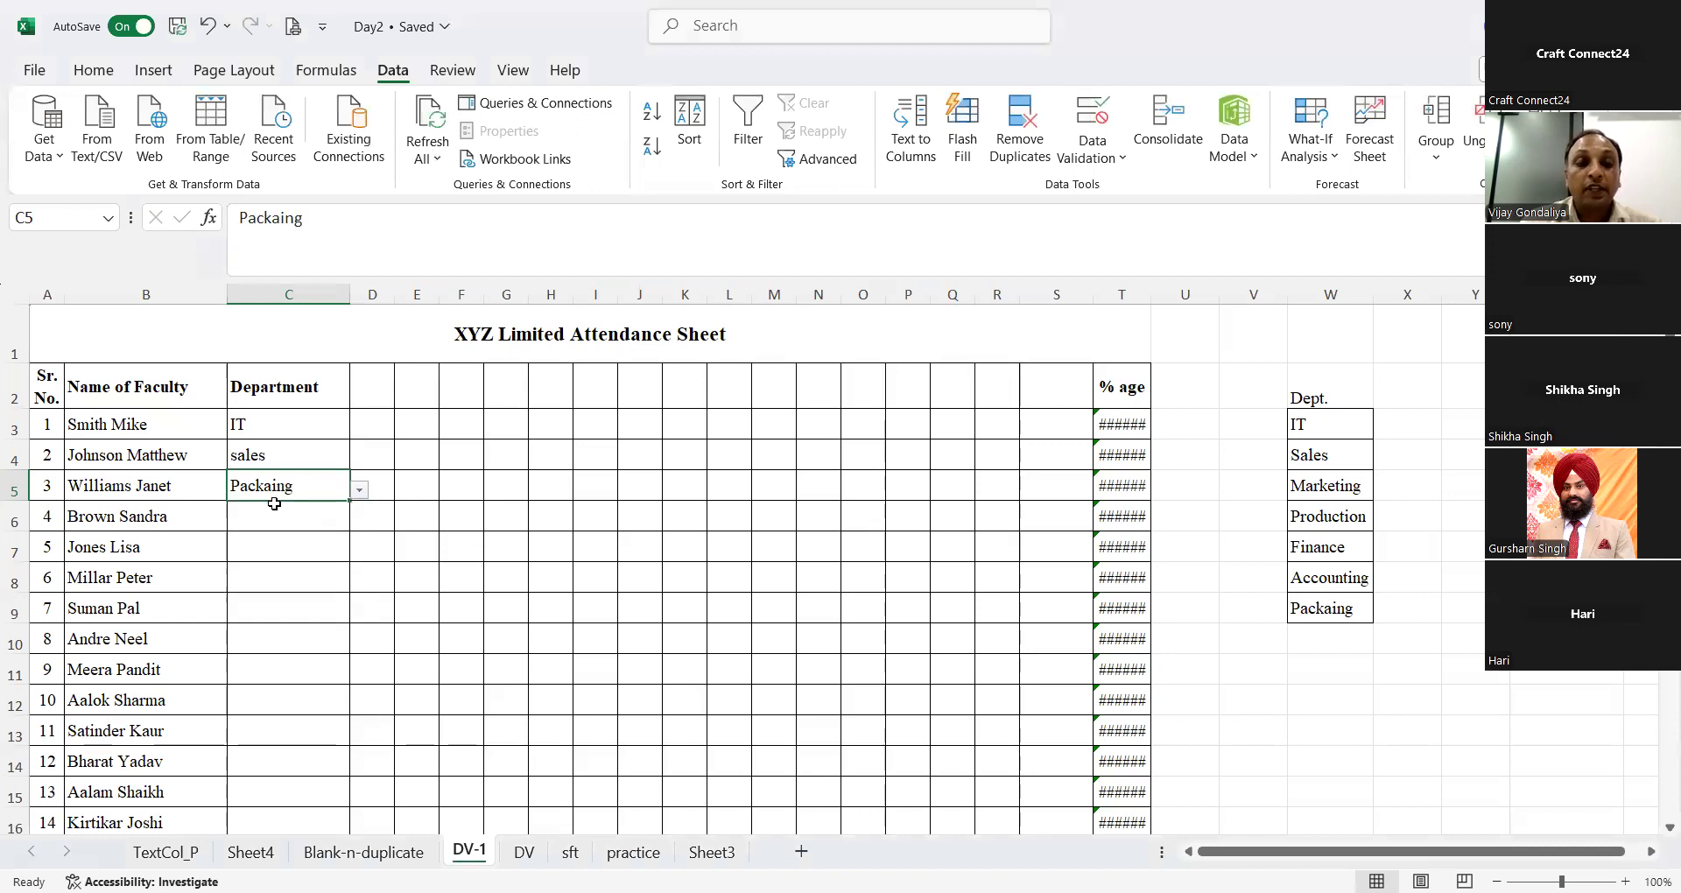
key("Return")
Step: Add the departments Admin, HR and Purchase in W10:W12 below the Dept. list
left_click(1302, 637)
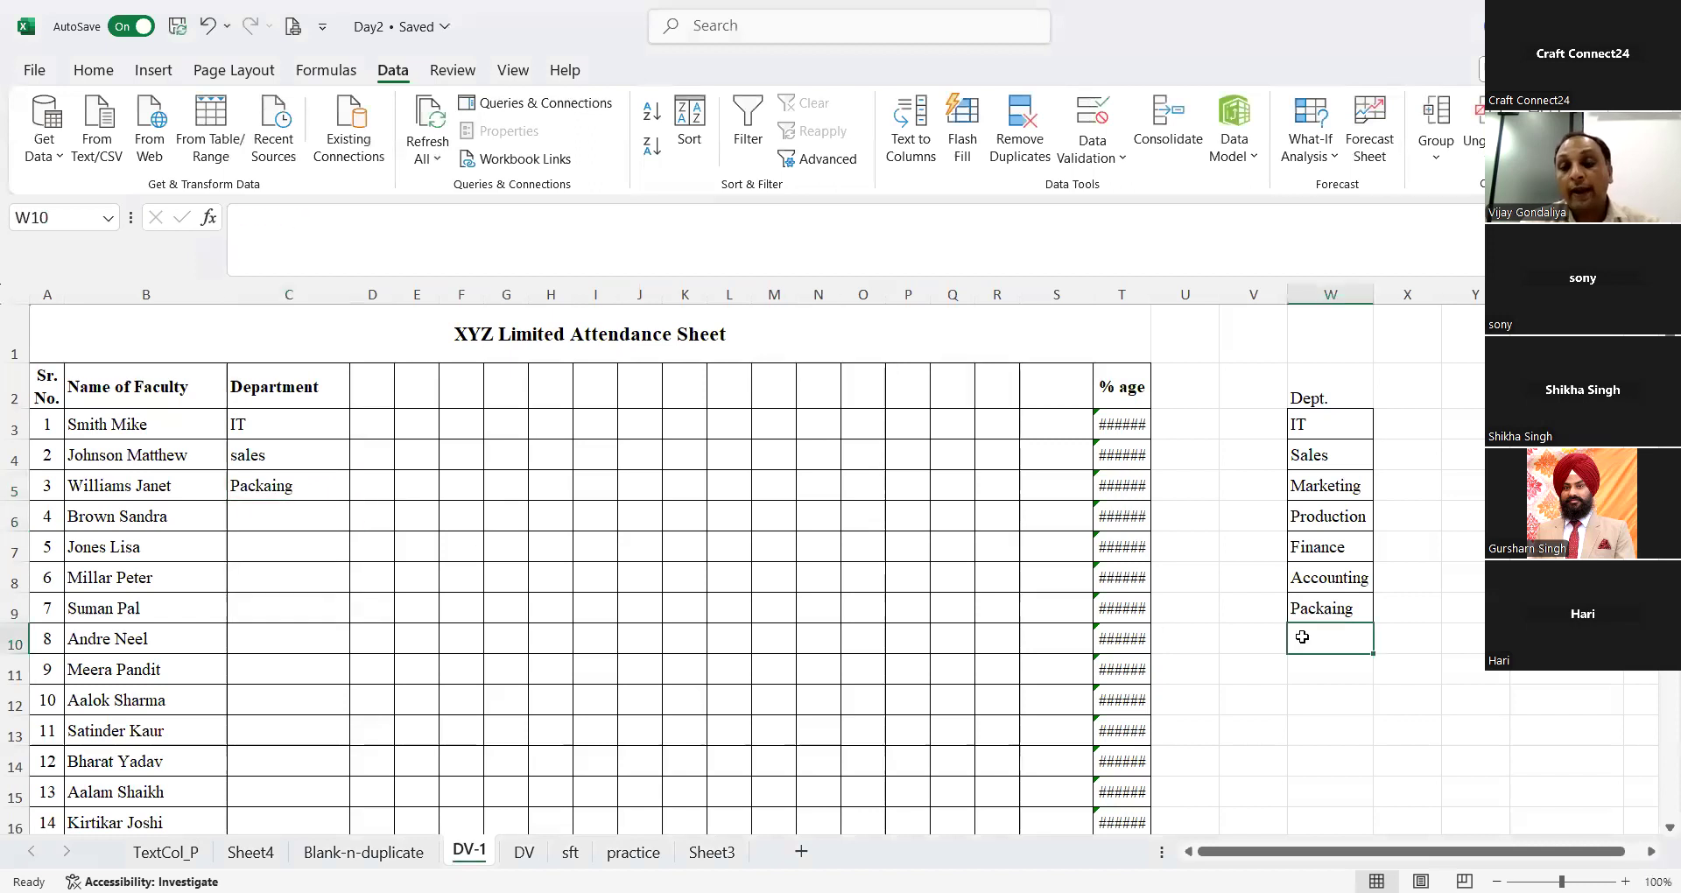
type("Admin")
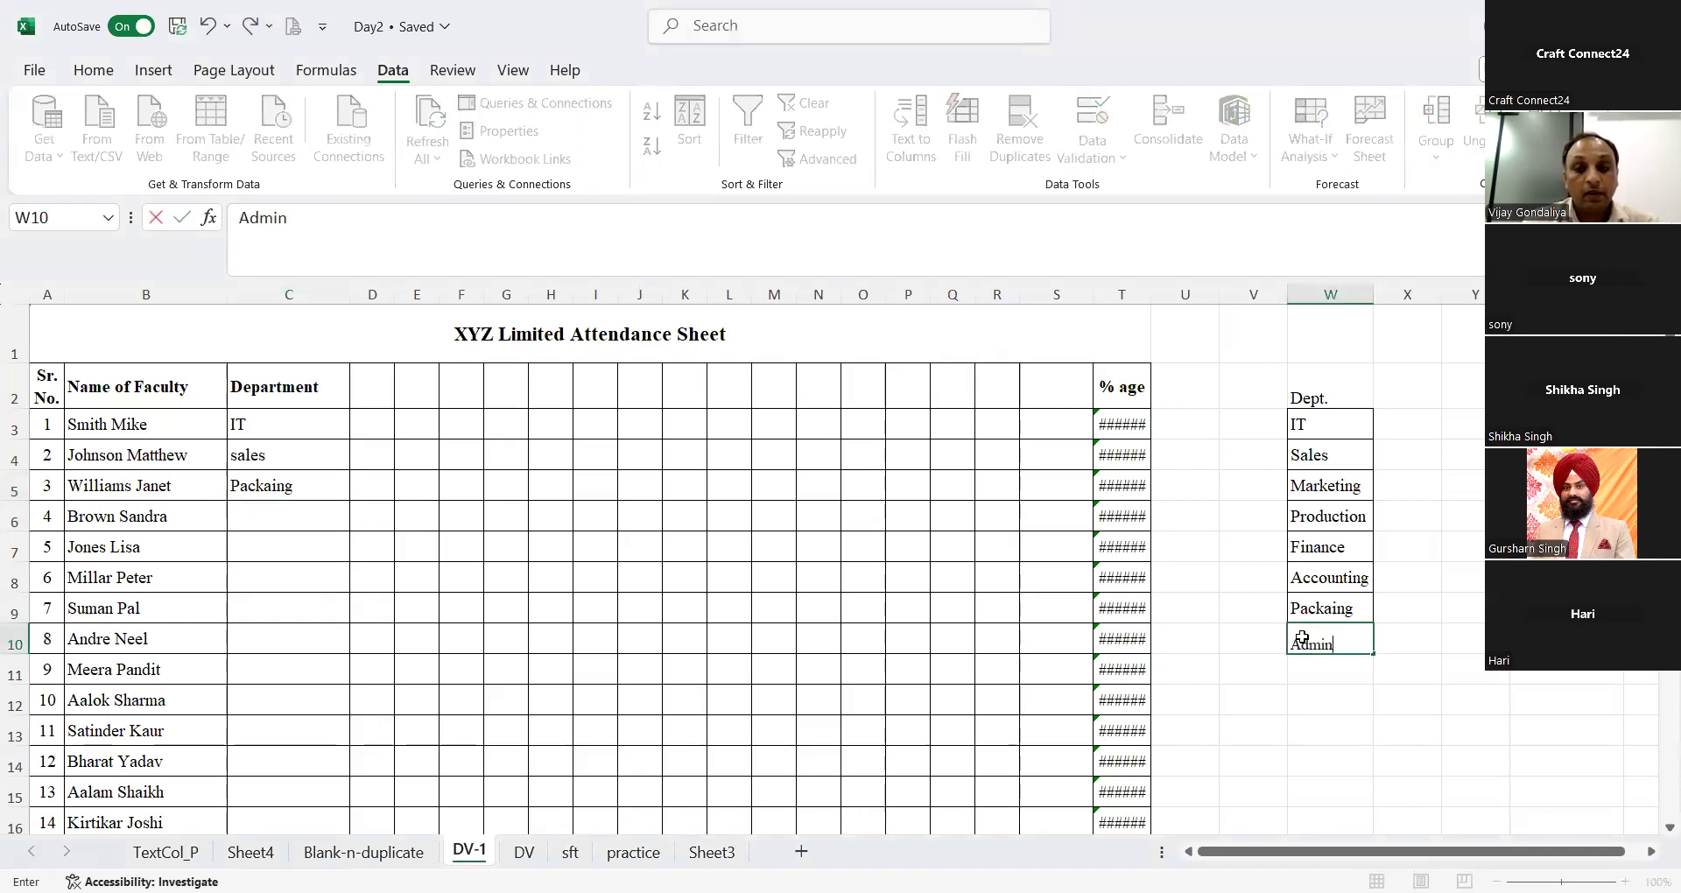
key("Return")
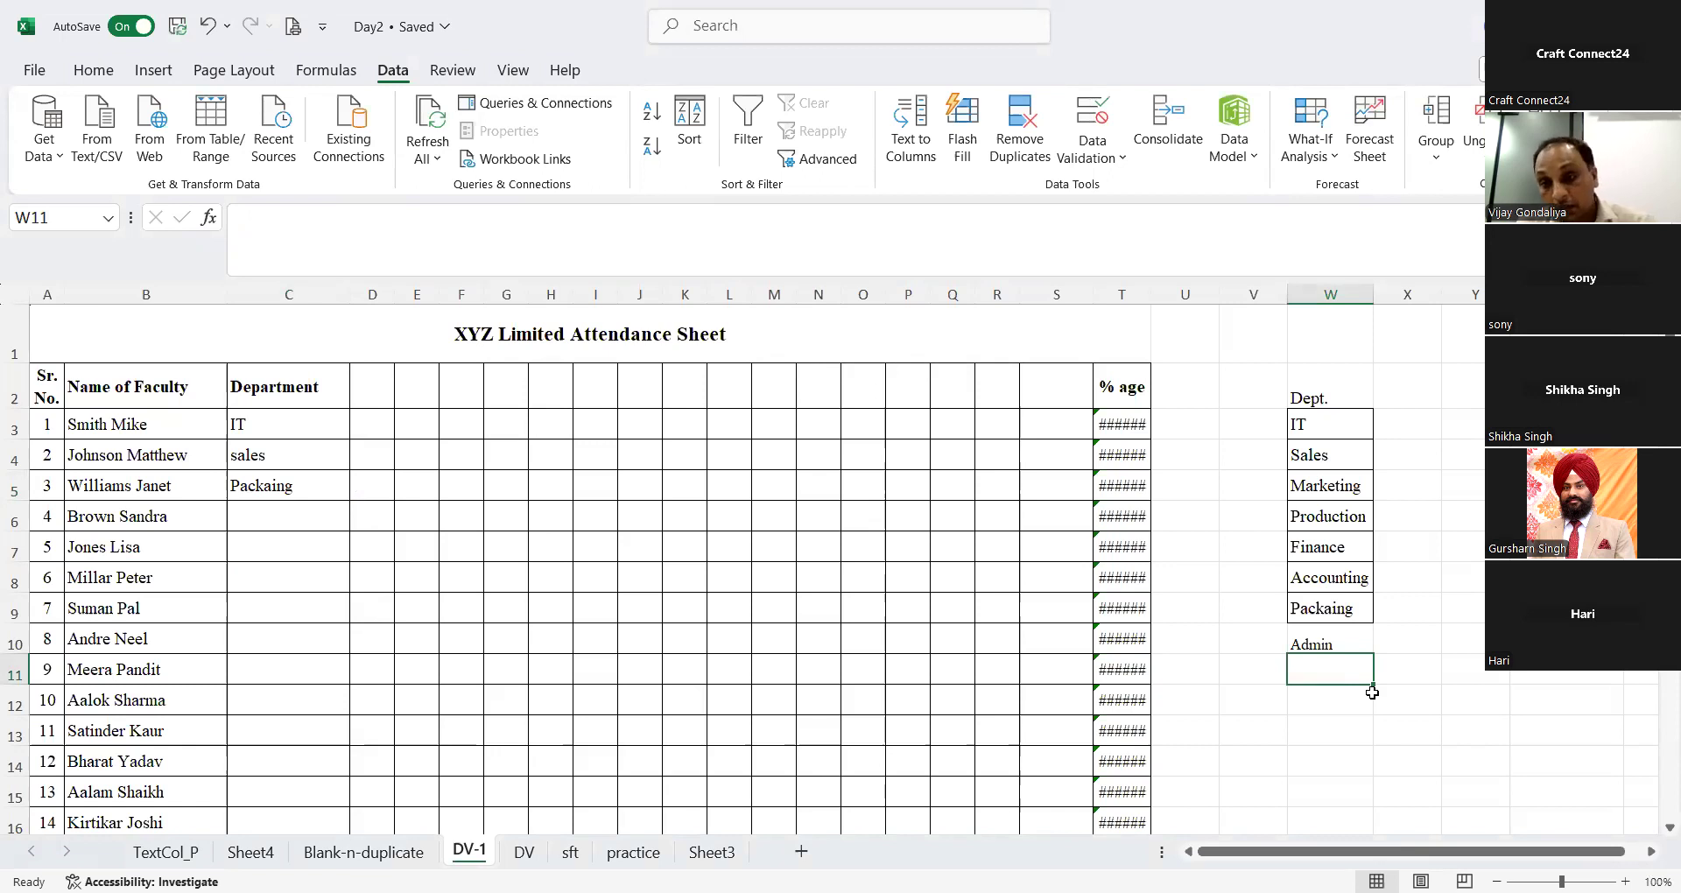
type("HR")
key("Return")
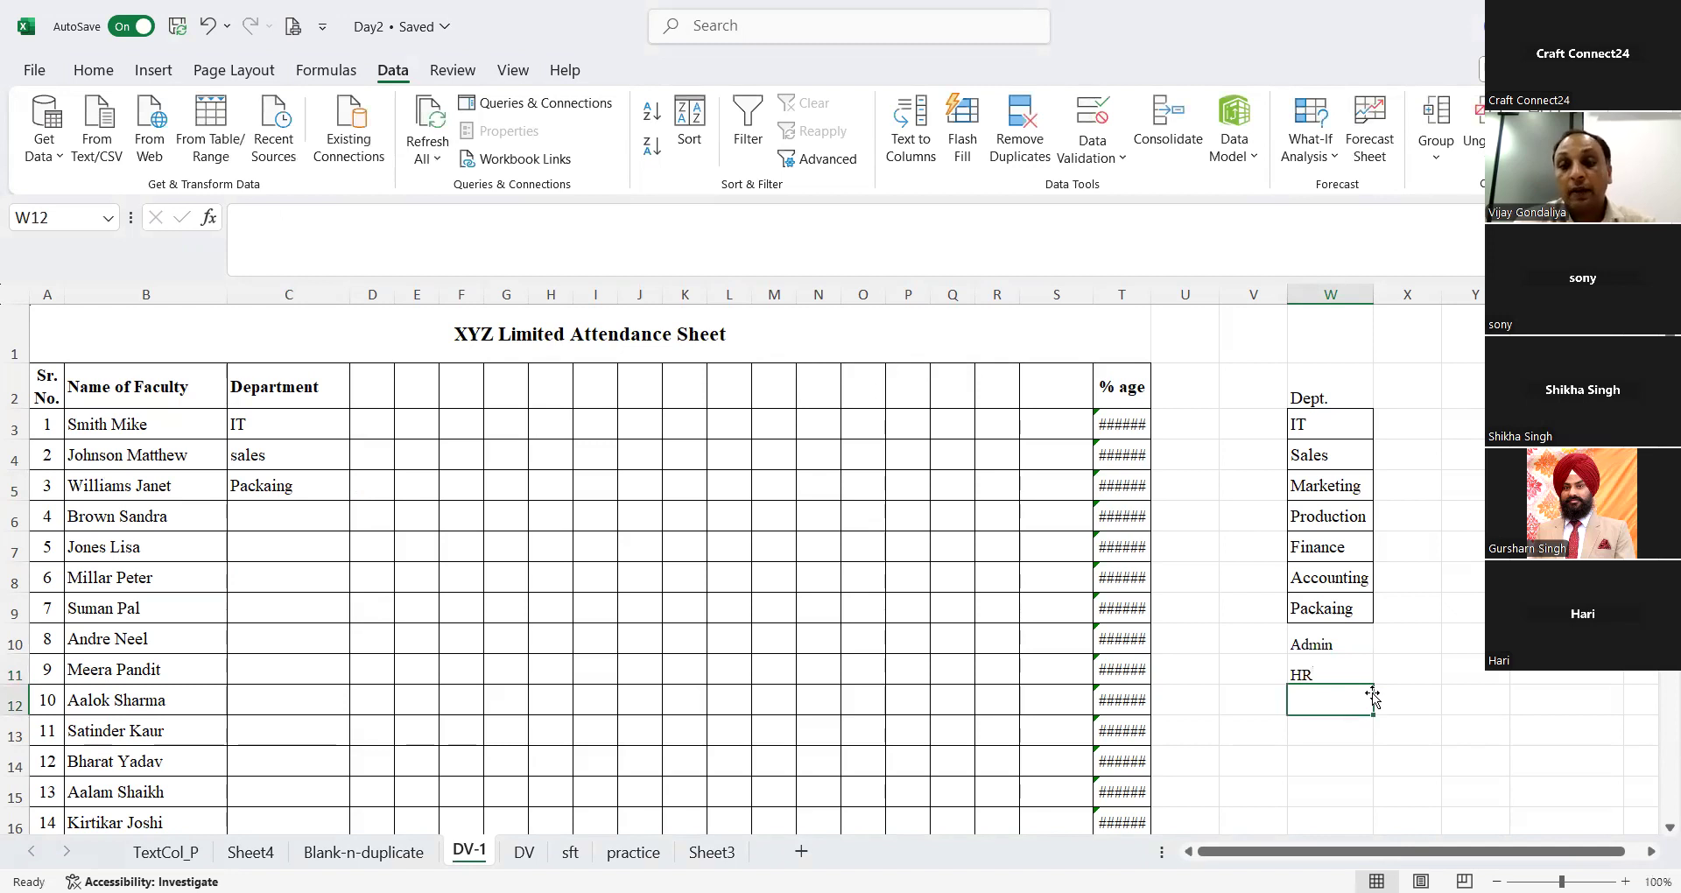
type("Purchase")
key("Return")
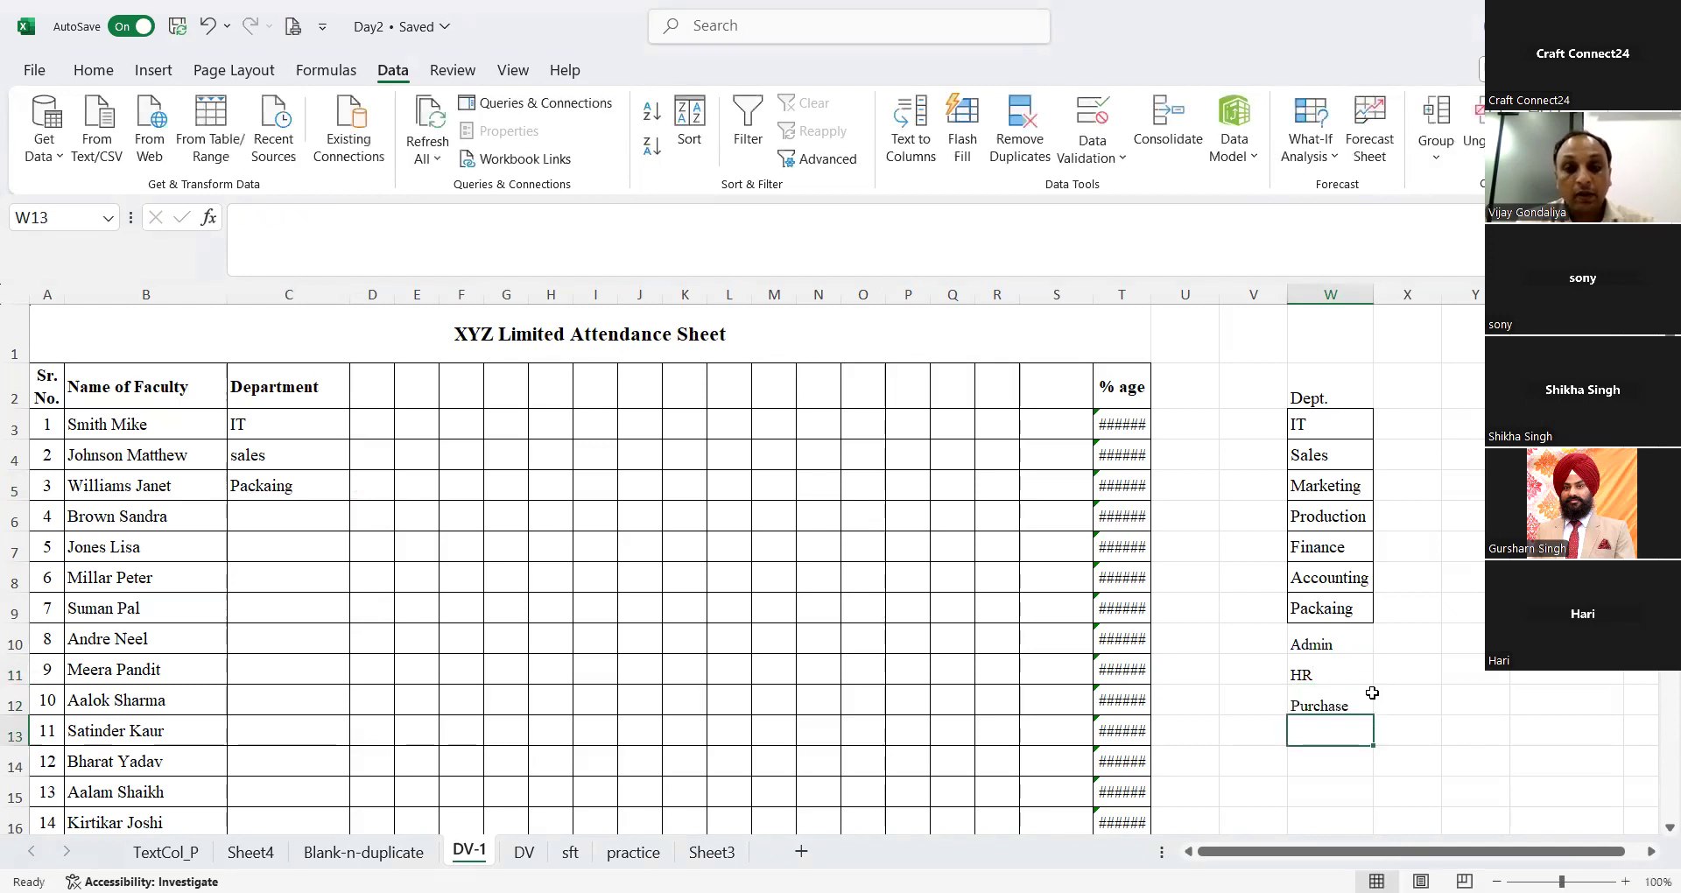
Step: Check the options in C6's drop-down list for the added departments and close it without choosing
left_click(340, 512)
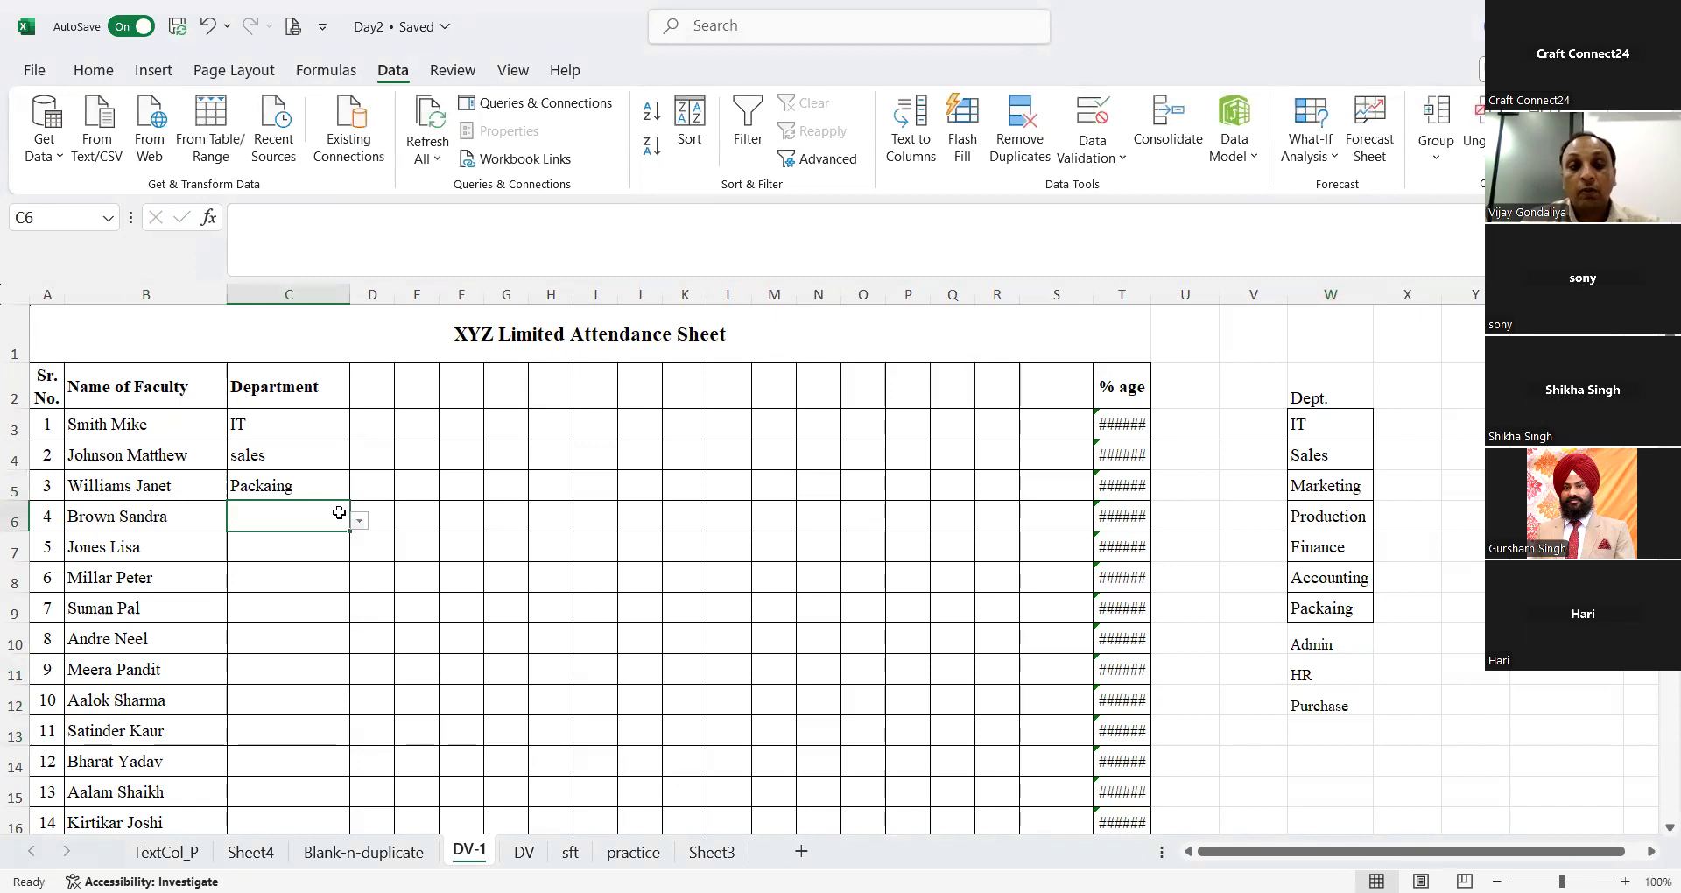
left_click(359, 520)
scroll(339, 613, "down", 2)
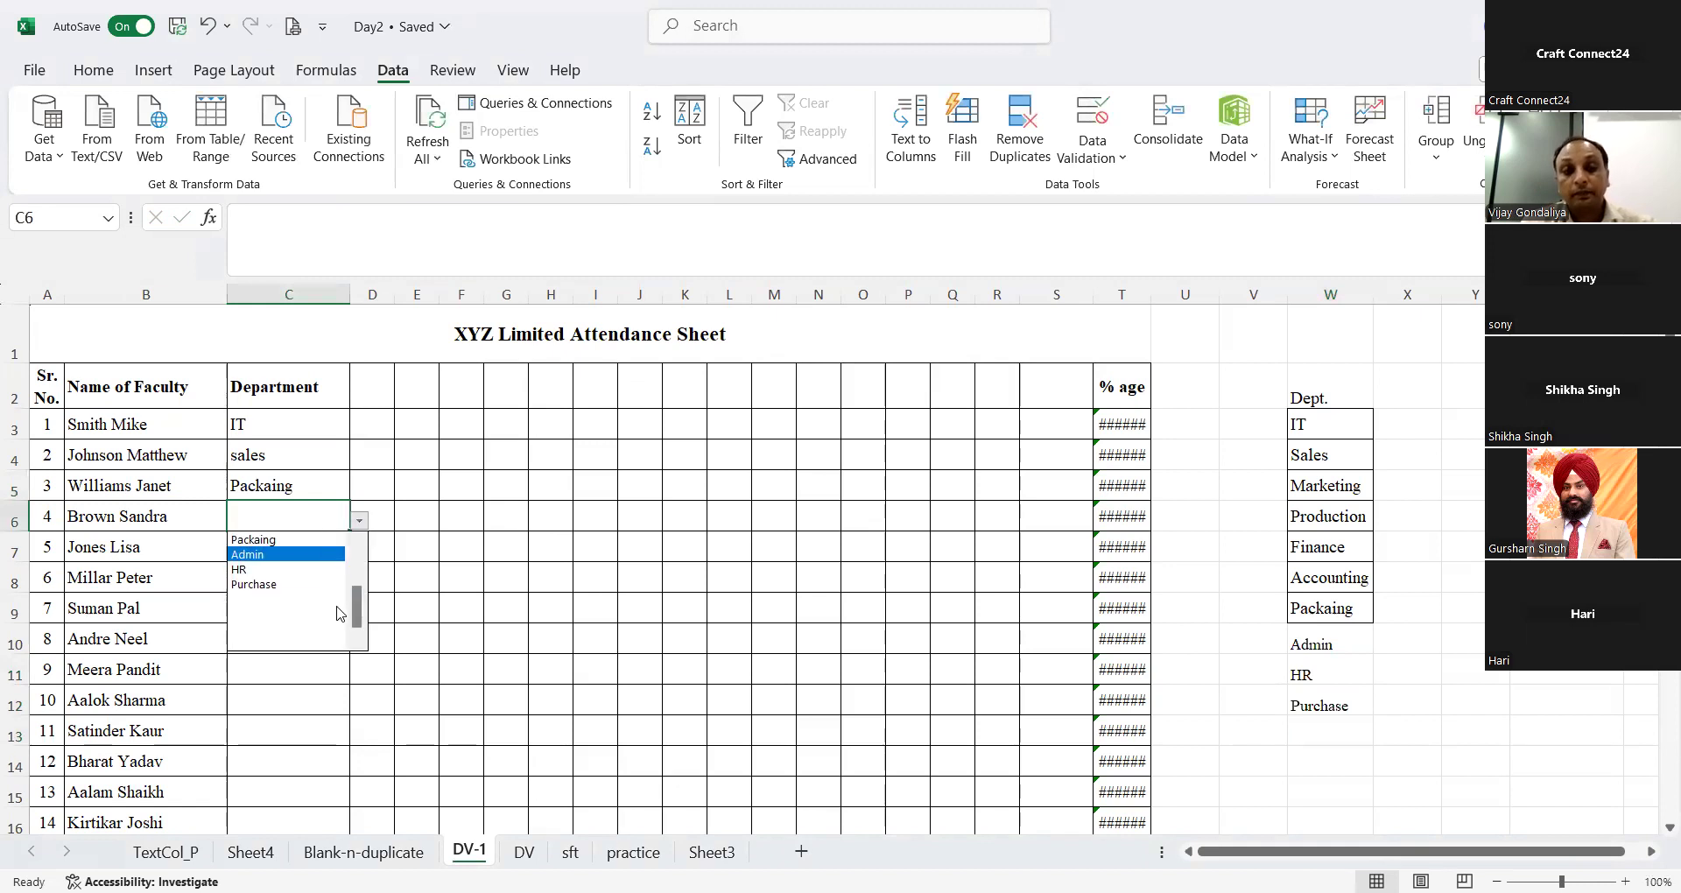
left_click_drag(358, 608, 361, 510)
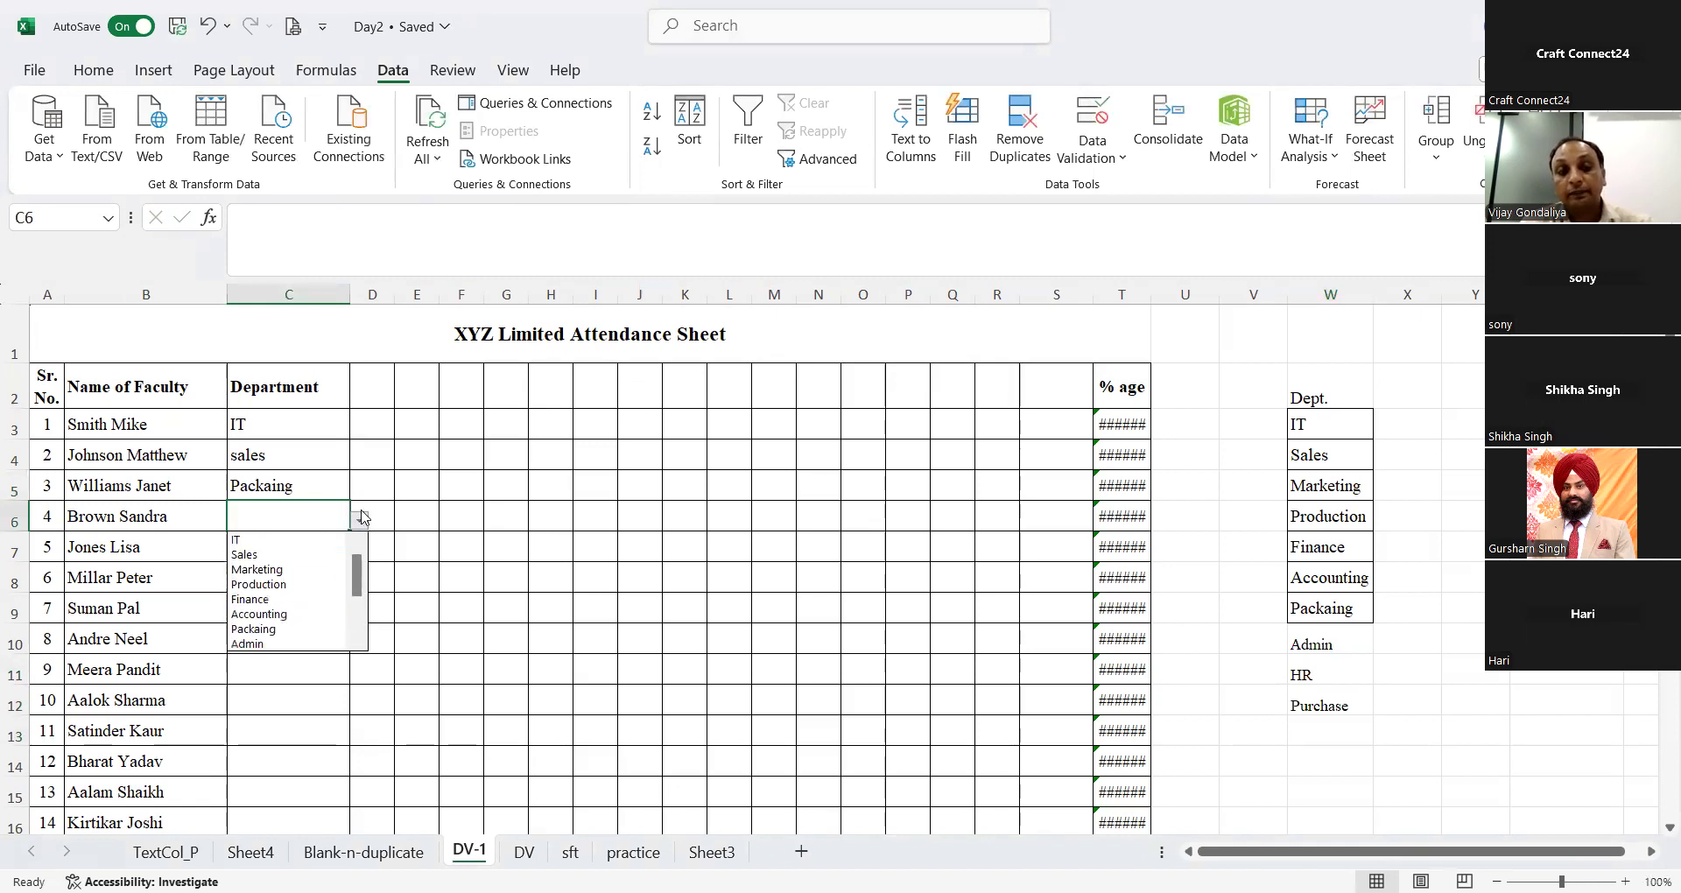
left_click(1311, 722)
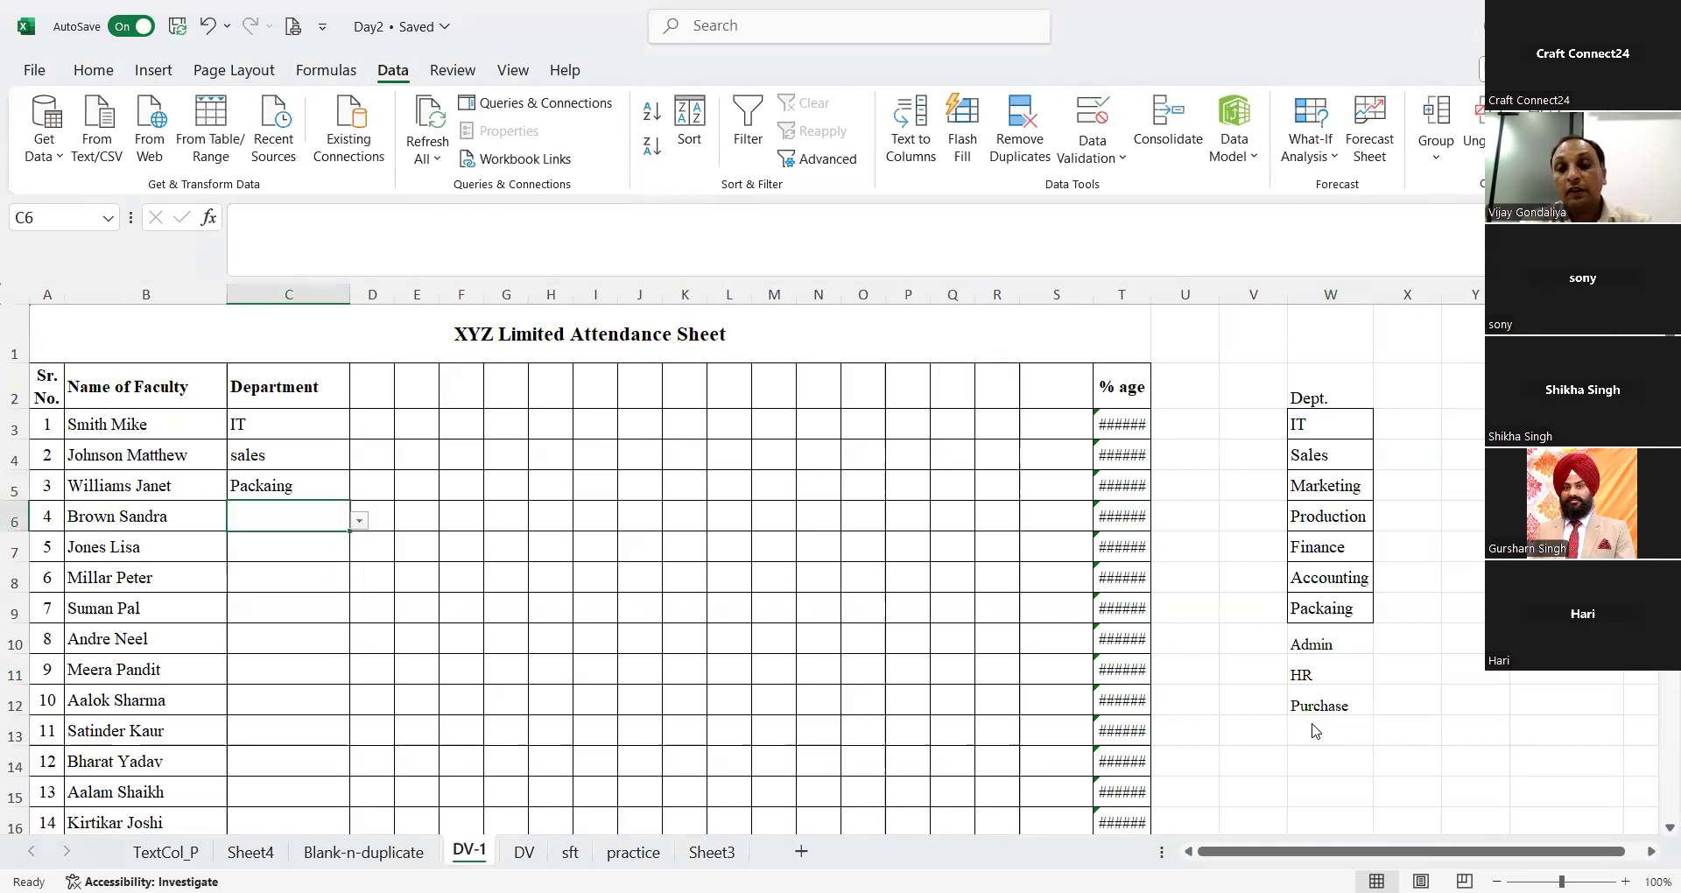
Step: Add the department Transport in W13 at the end of the Dept. list
left_click(1310, 722)
type("Tran")
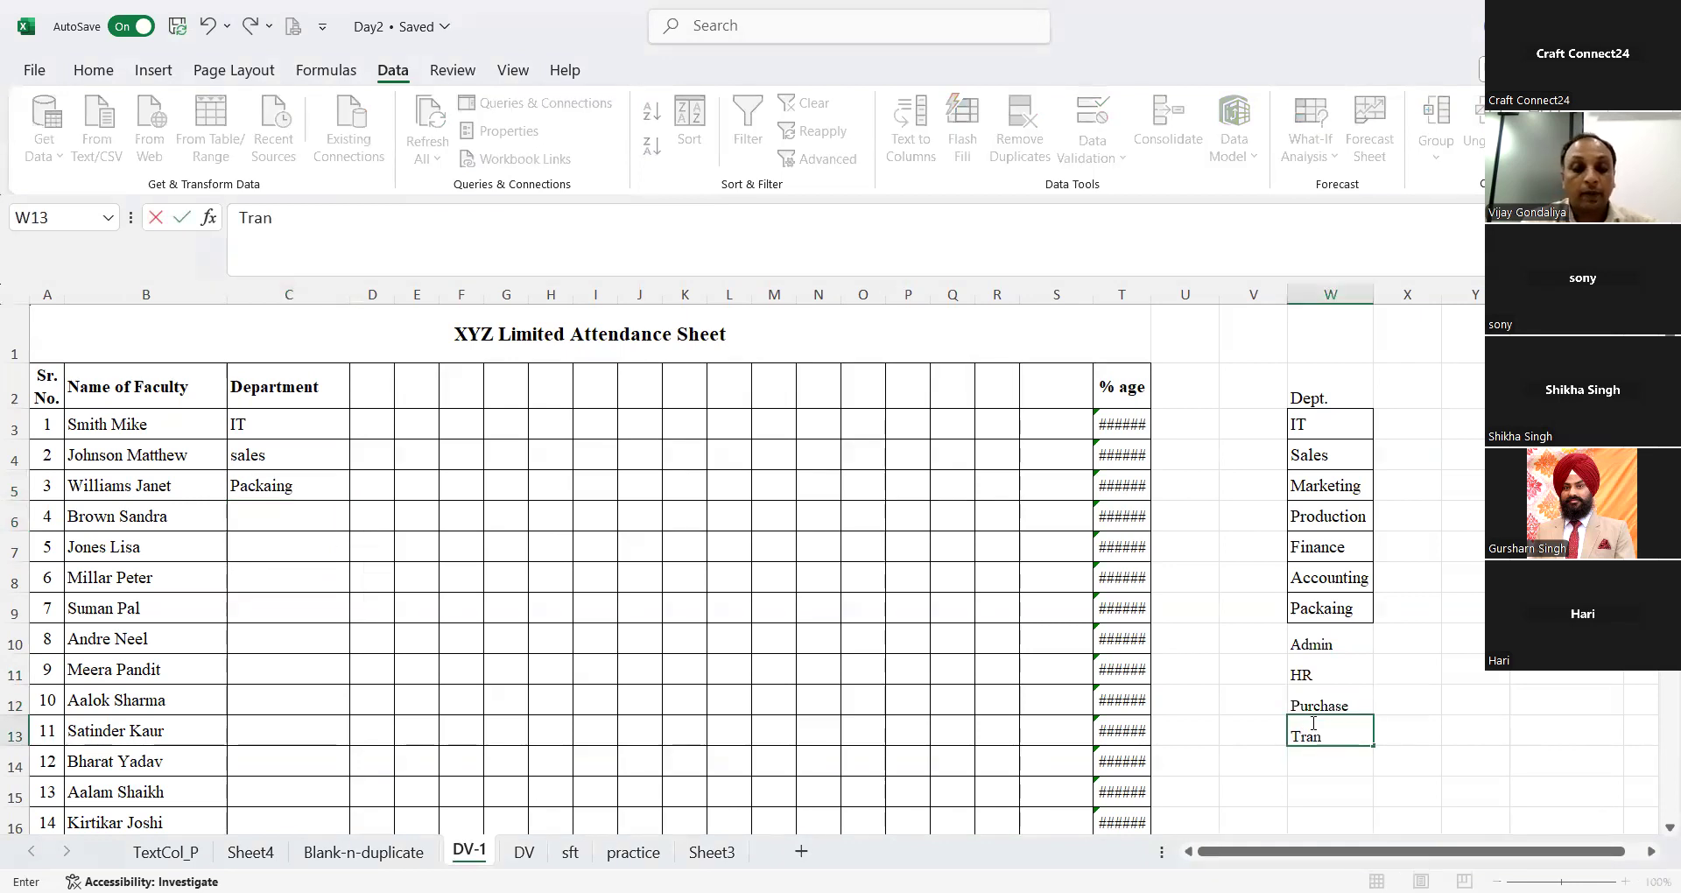
type("sport")
key("Return")
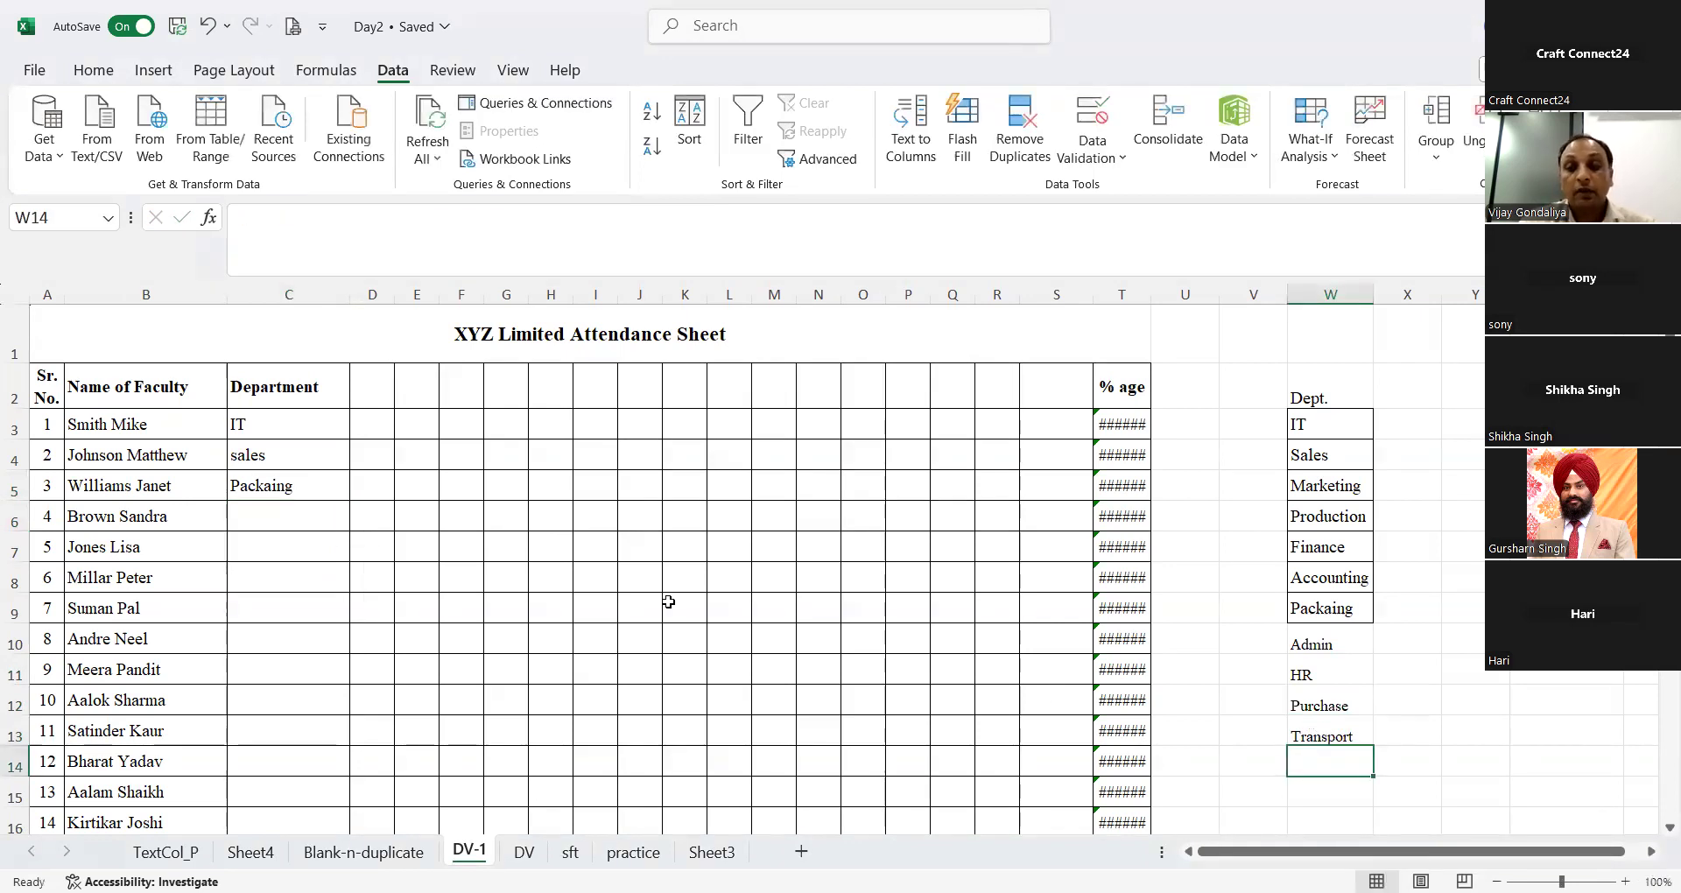
Step: Review the department options in C3's drop-down list and choose IT again
left_click(277, 437)
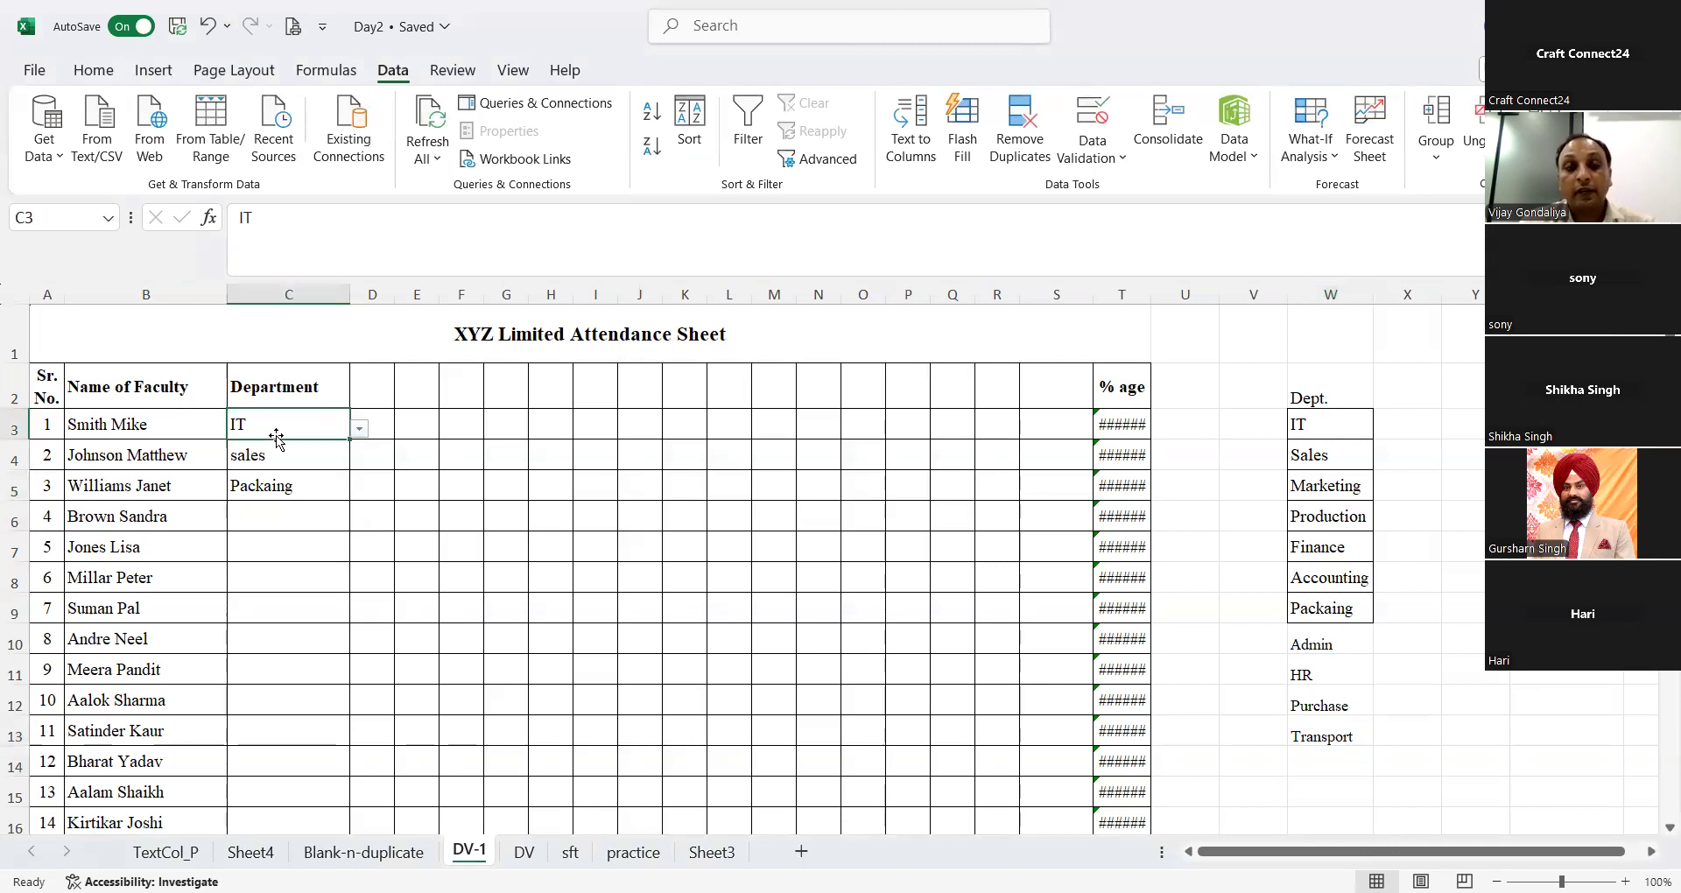
left_click(360, 428)
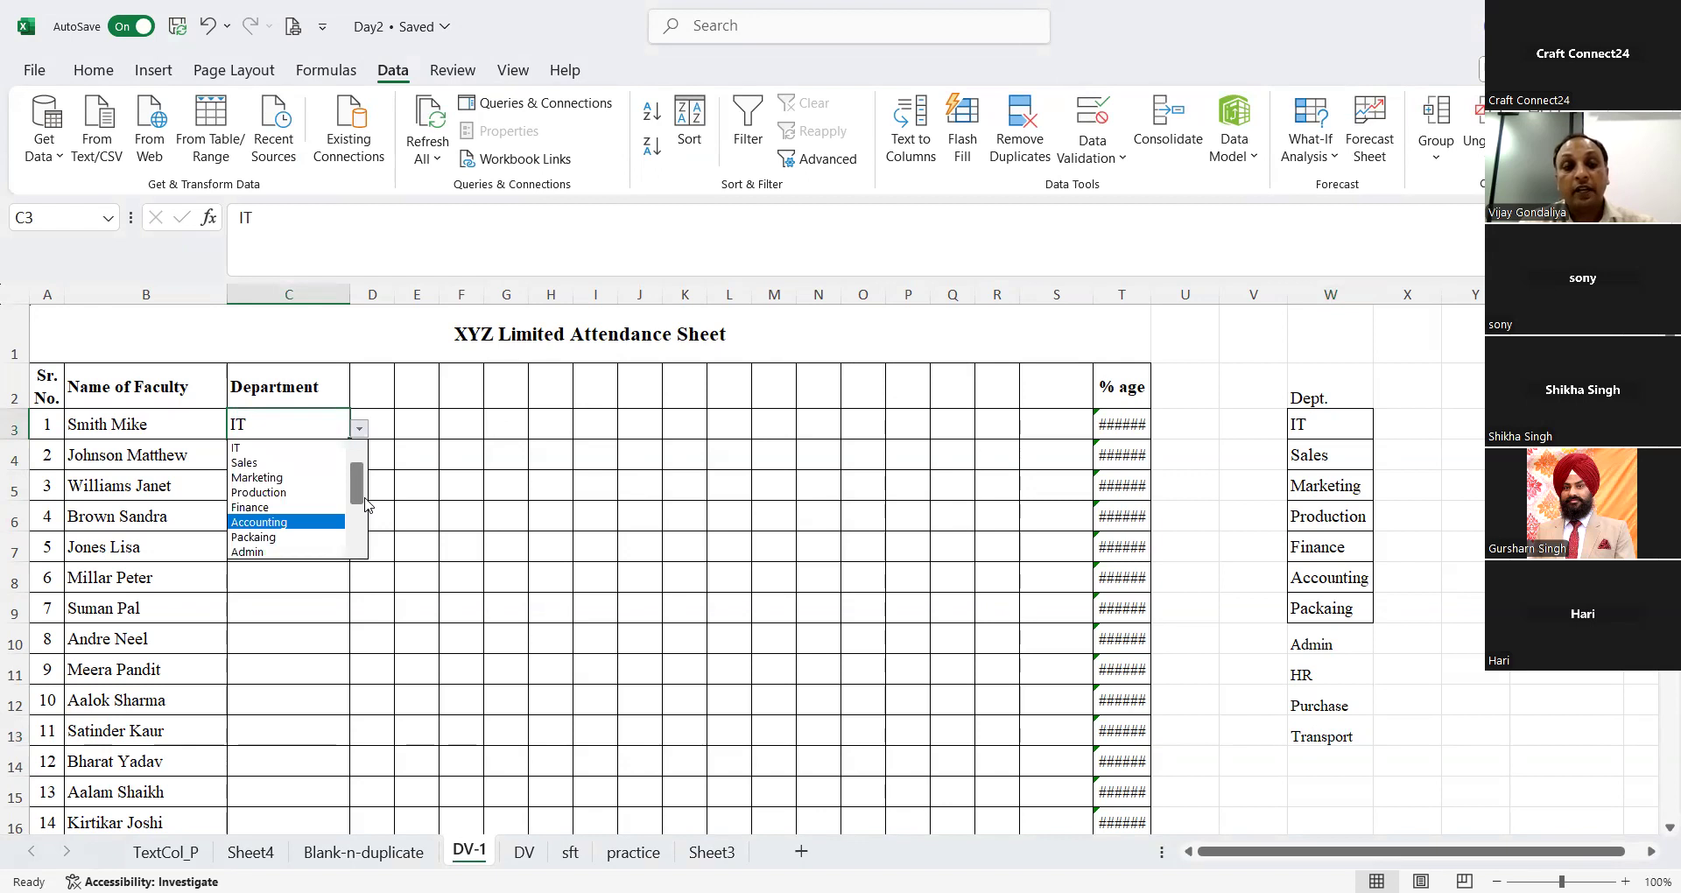
left_click_drag(352, 537, 345, 410)
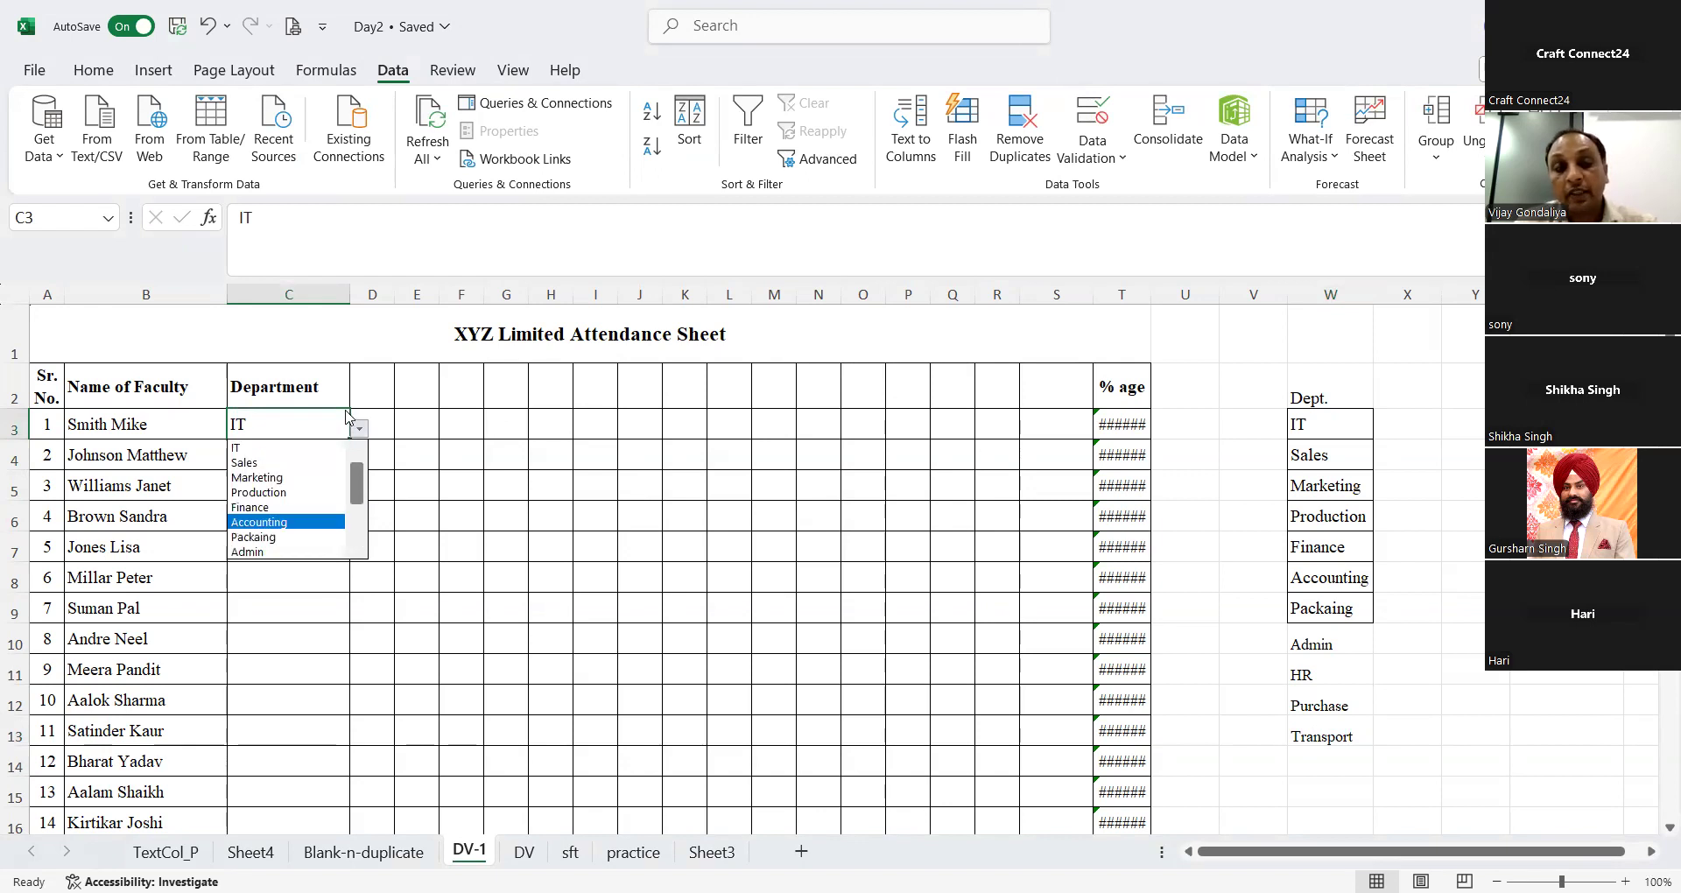
left_click(299, 446)
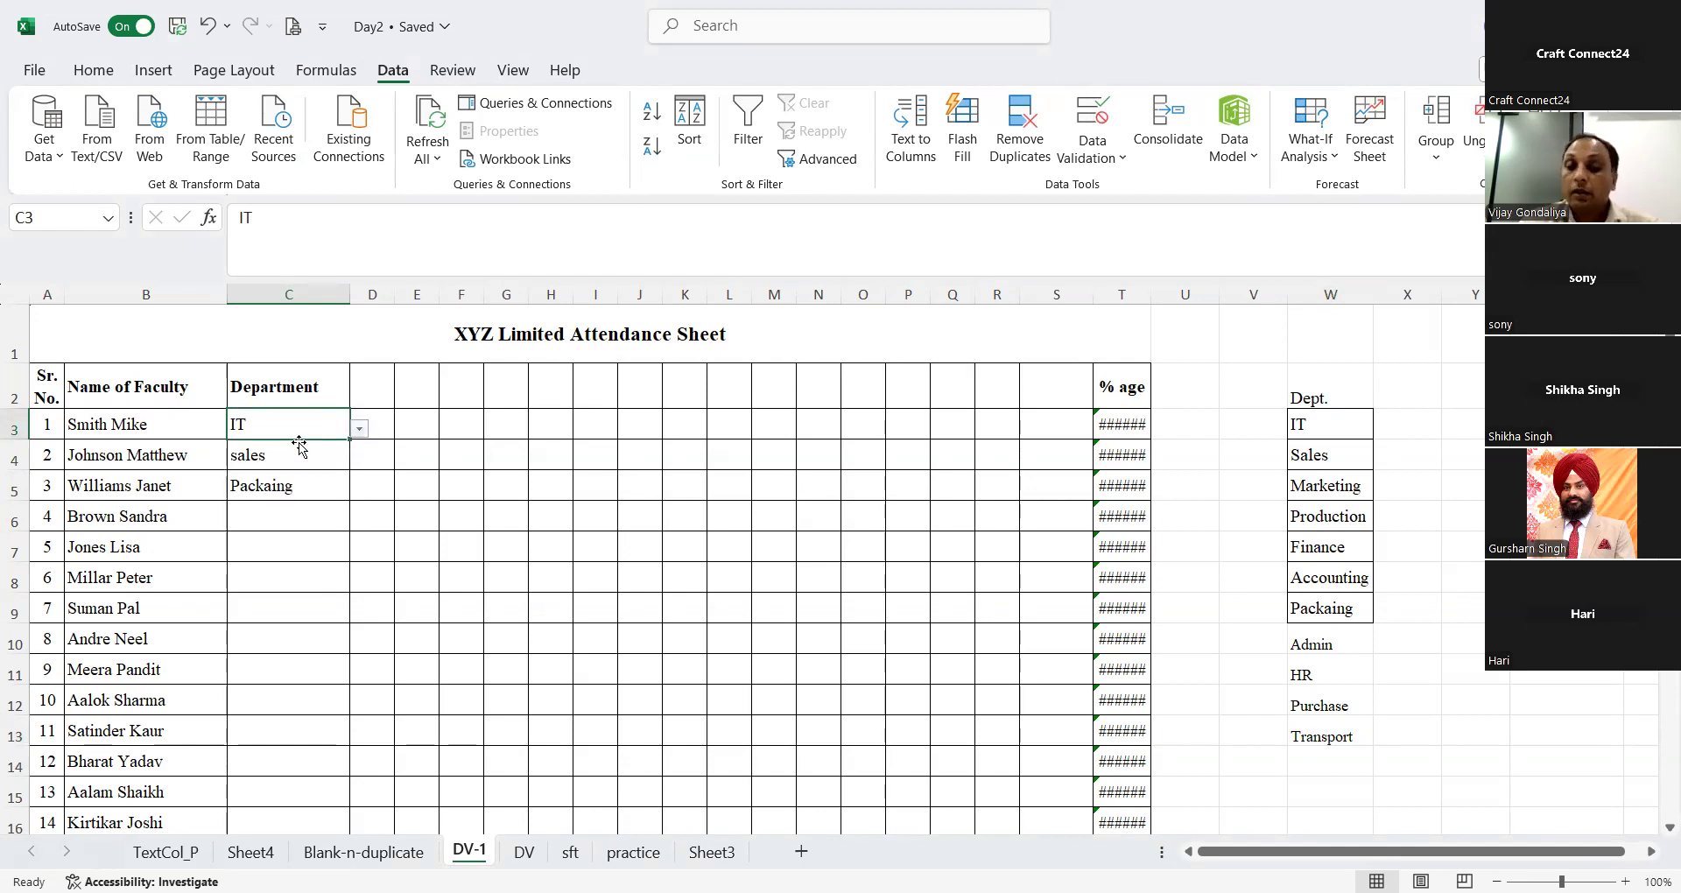
Step: Replace the entry in C4 with the list option Sales
key("Down")
key("Down")
key("Up")
left_click(360, 460)
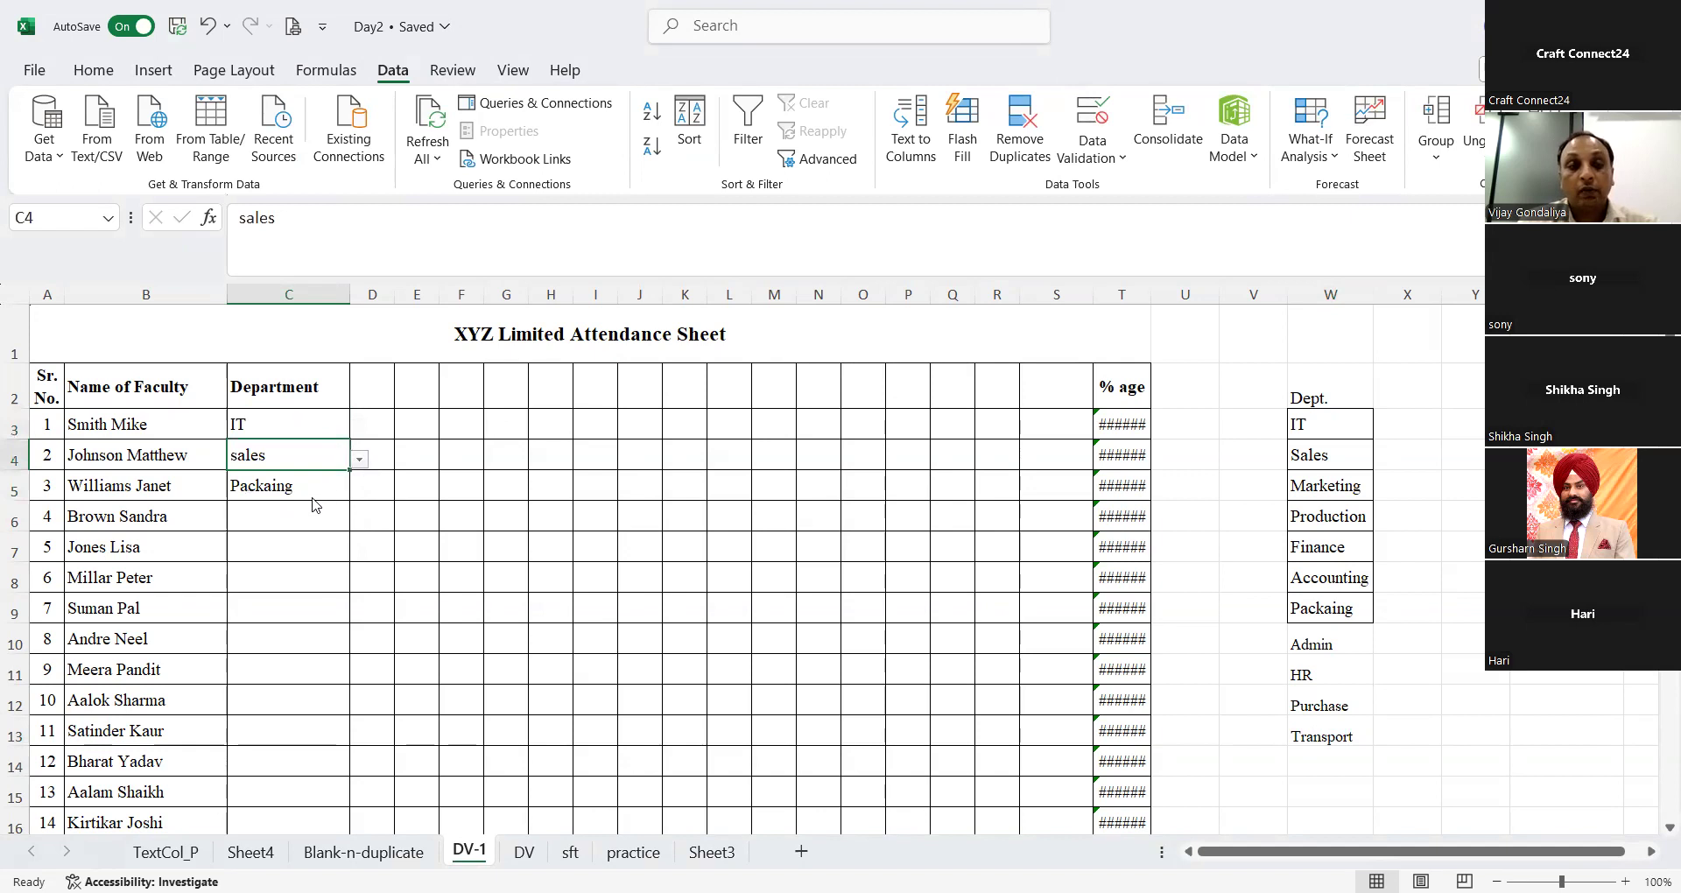
key("Return")
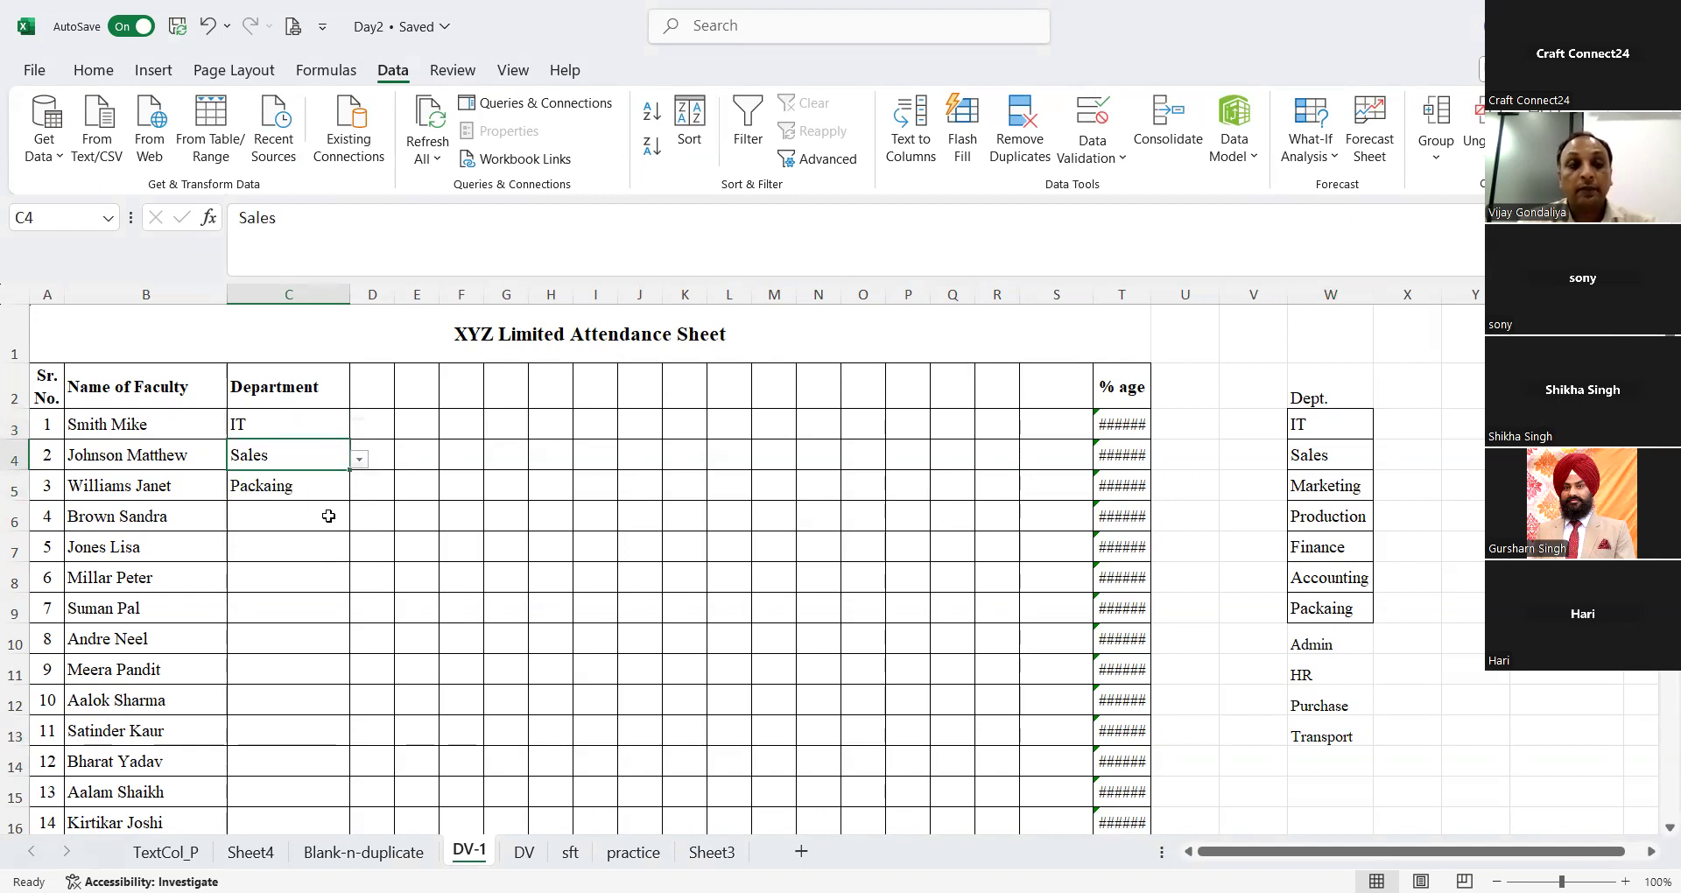
Step: Choose Purchase in C6 and Admin in C7 from the department drop-down list
left_click(347, 517)
left_click(359, 520)
scroll(302, 588, "down", 2)
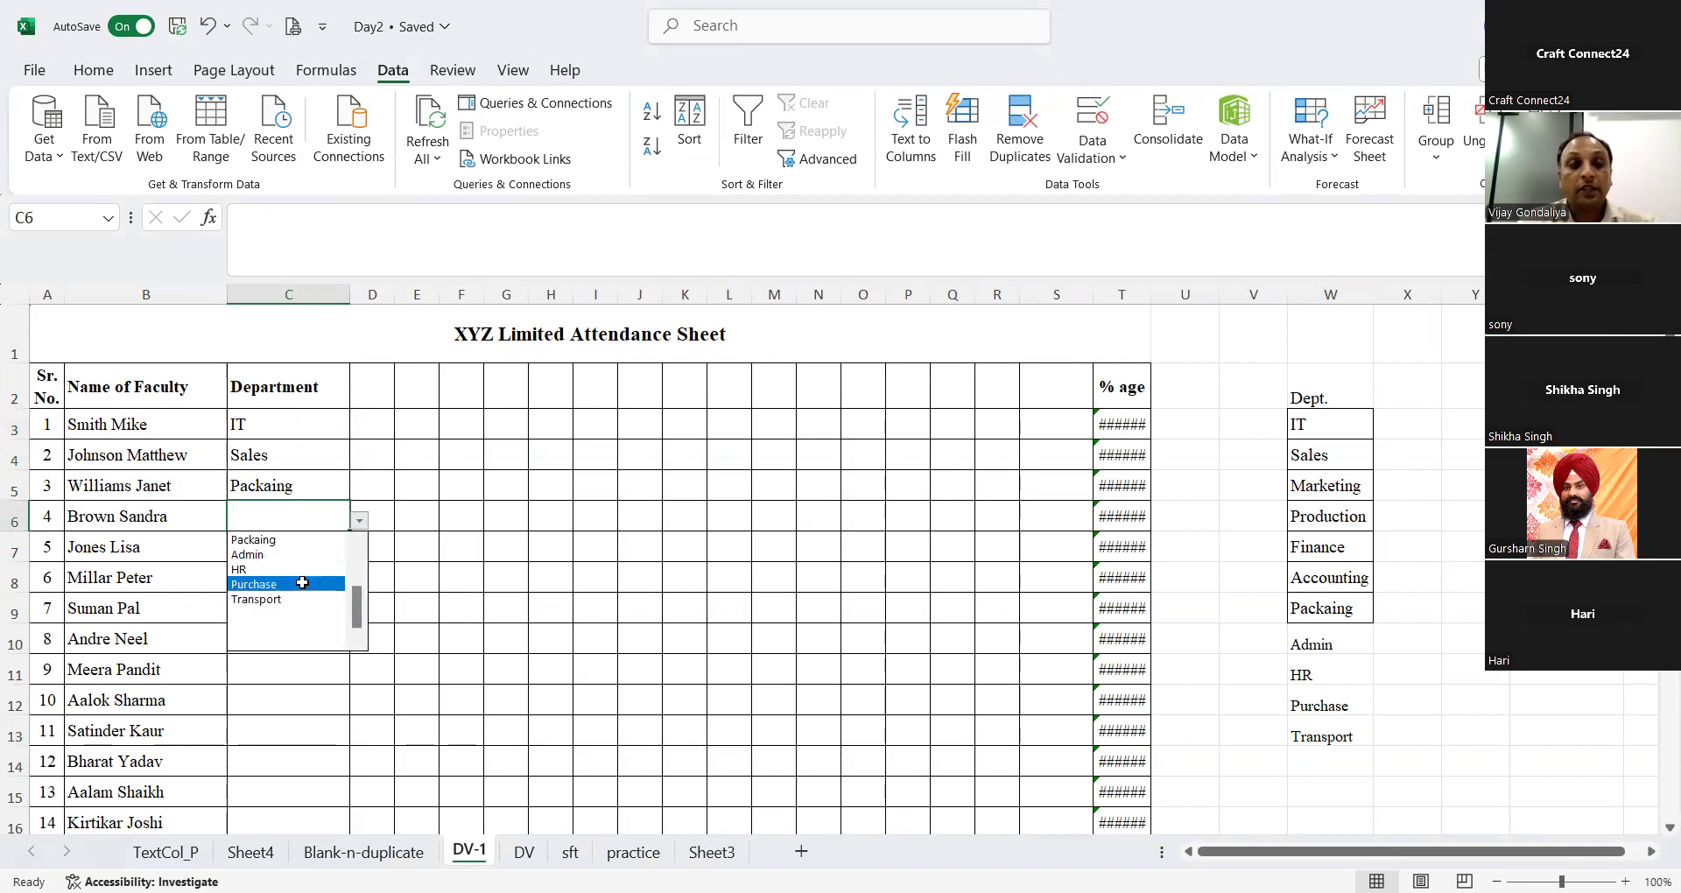
left_click(302, 585)
left_click(317, 549)
left_click(359, 551)
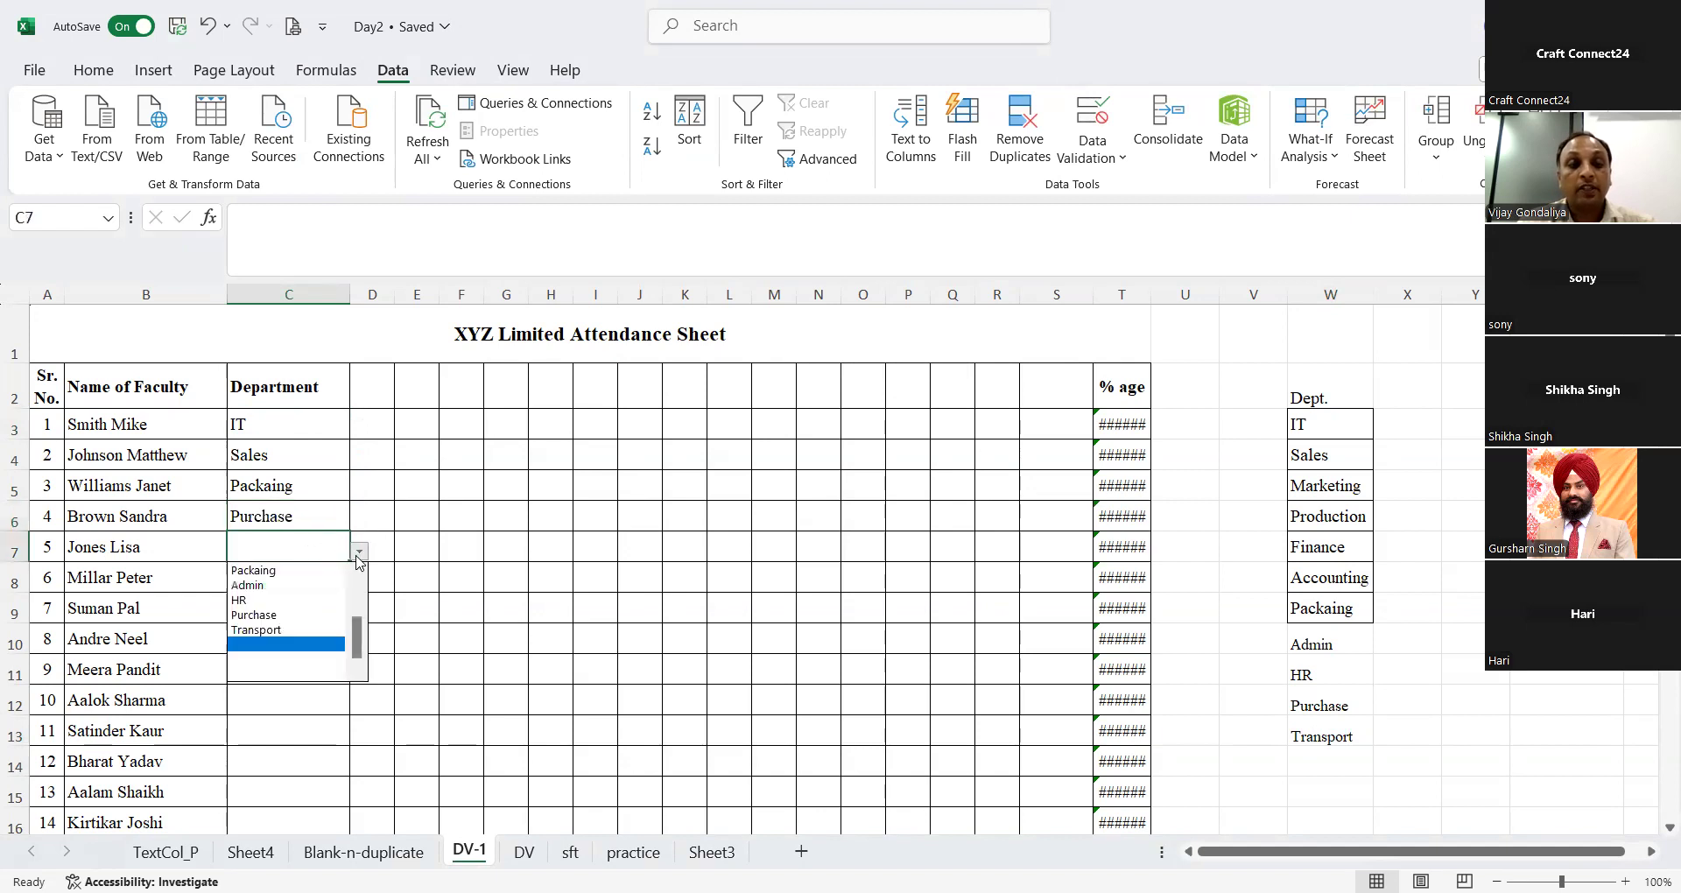
left_click(300, 584)
Step: Set the department to Admin in C8 and C9 from the drop-down list
left_click(300, 584)
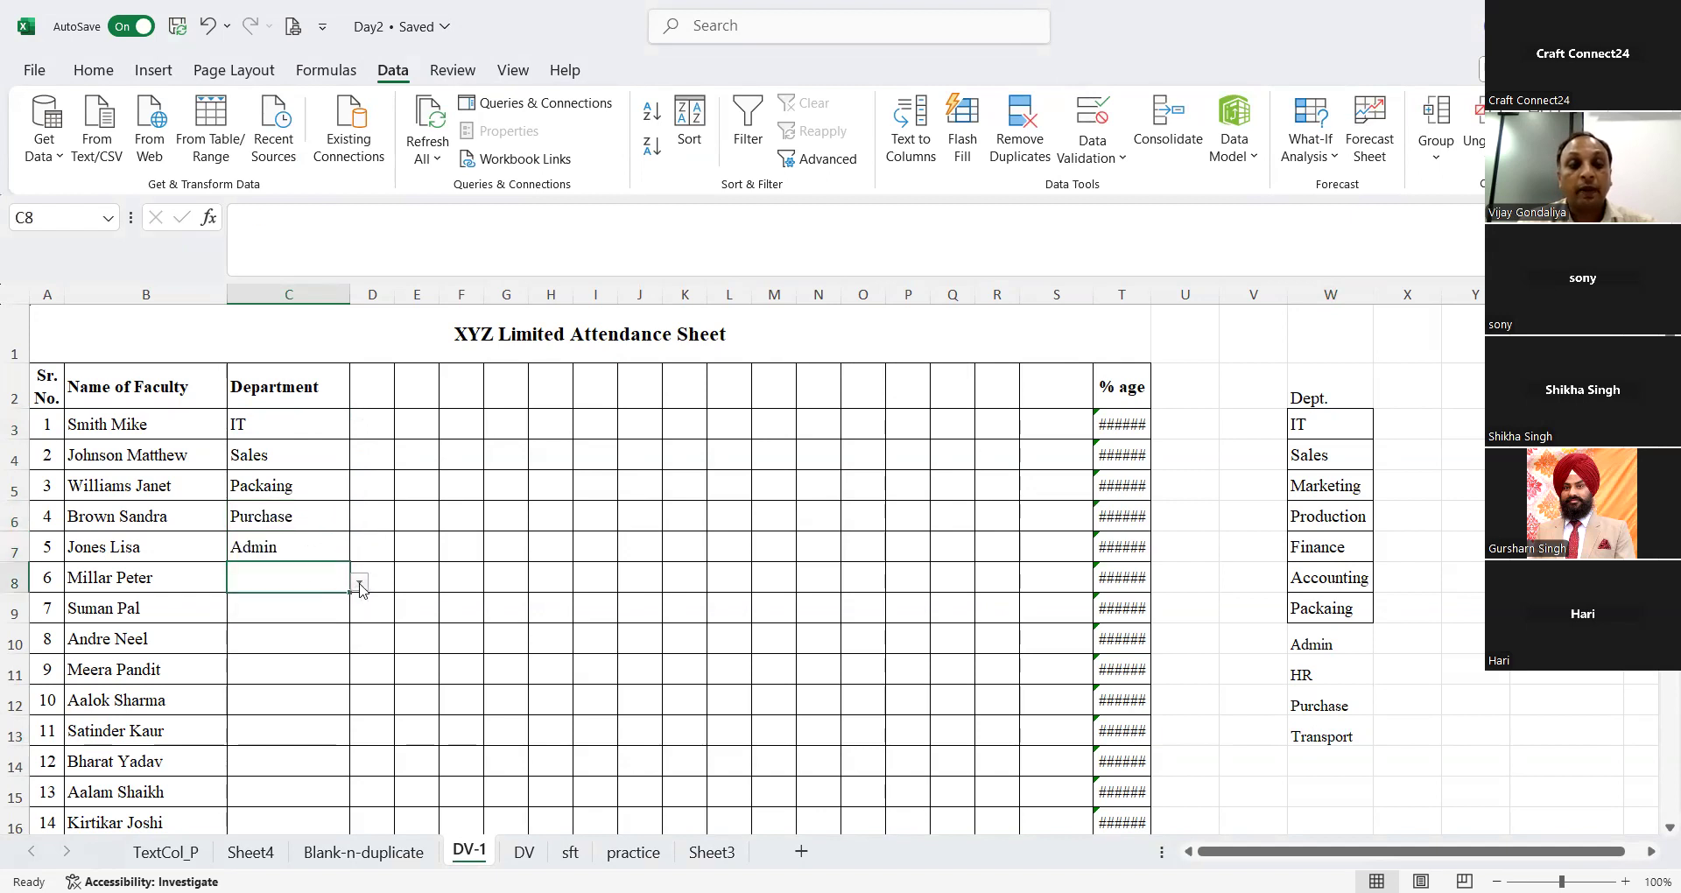
left_click(359, 582)
left_click(344, 615)
left_click(337, 618)
key("alt+Down")
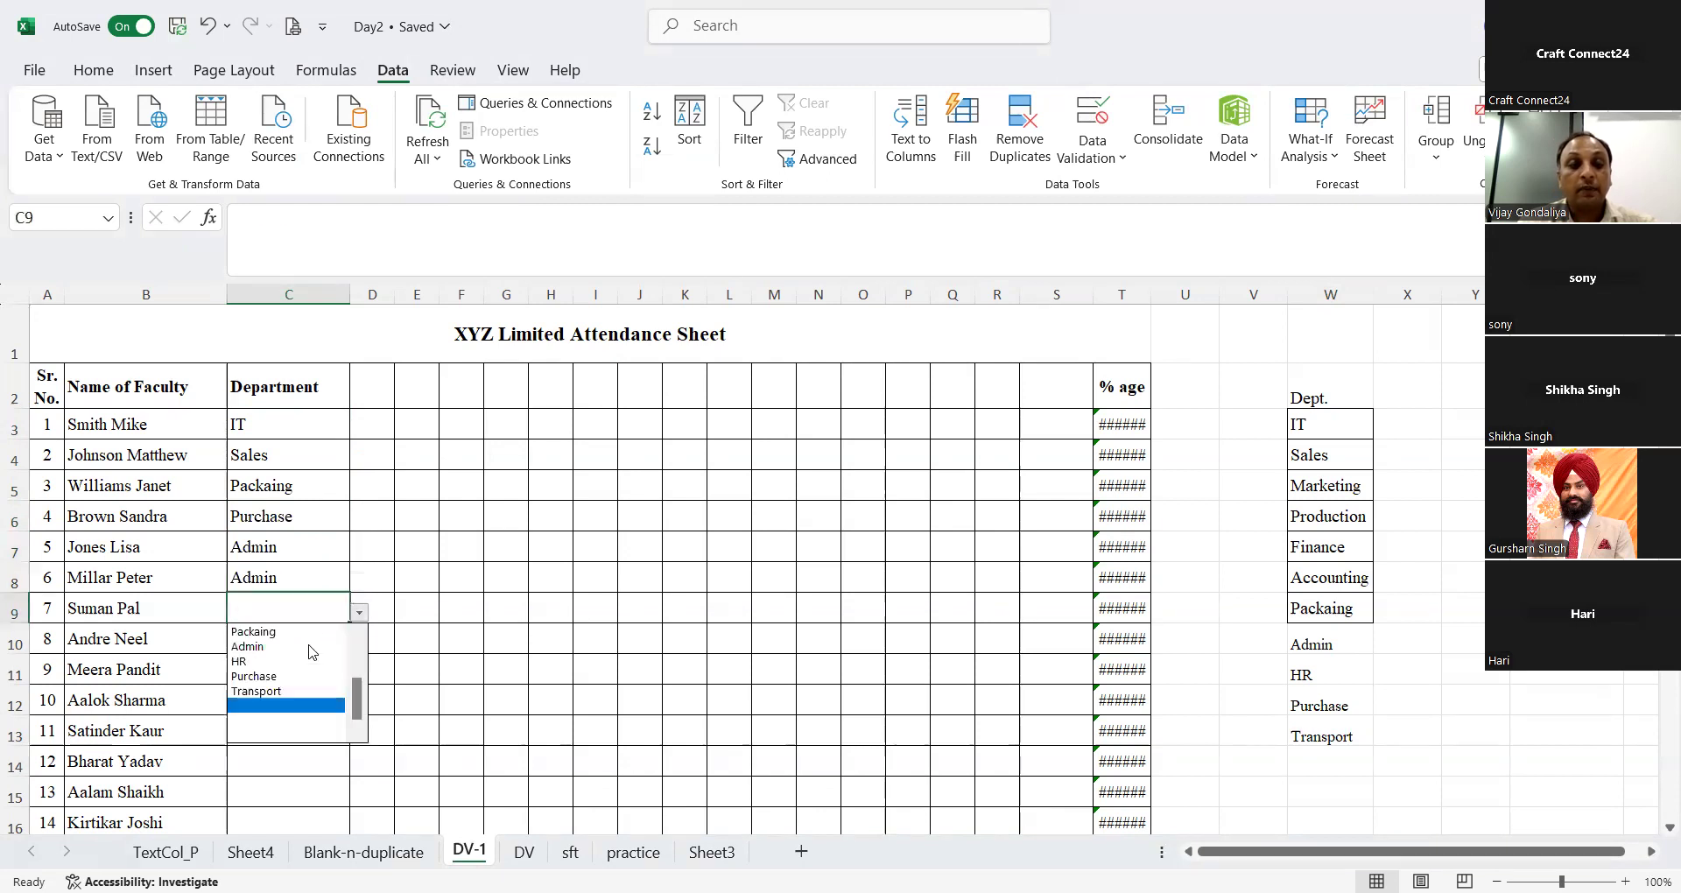
left_click(328, 645)
Step: Choose Transport from the department drop-down list in C10
left_click(345, 644)
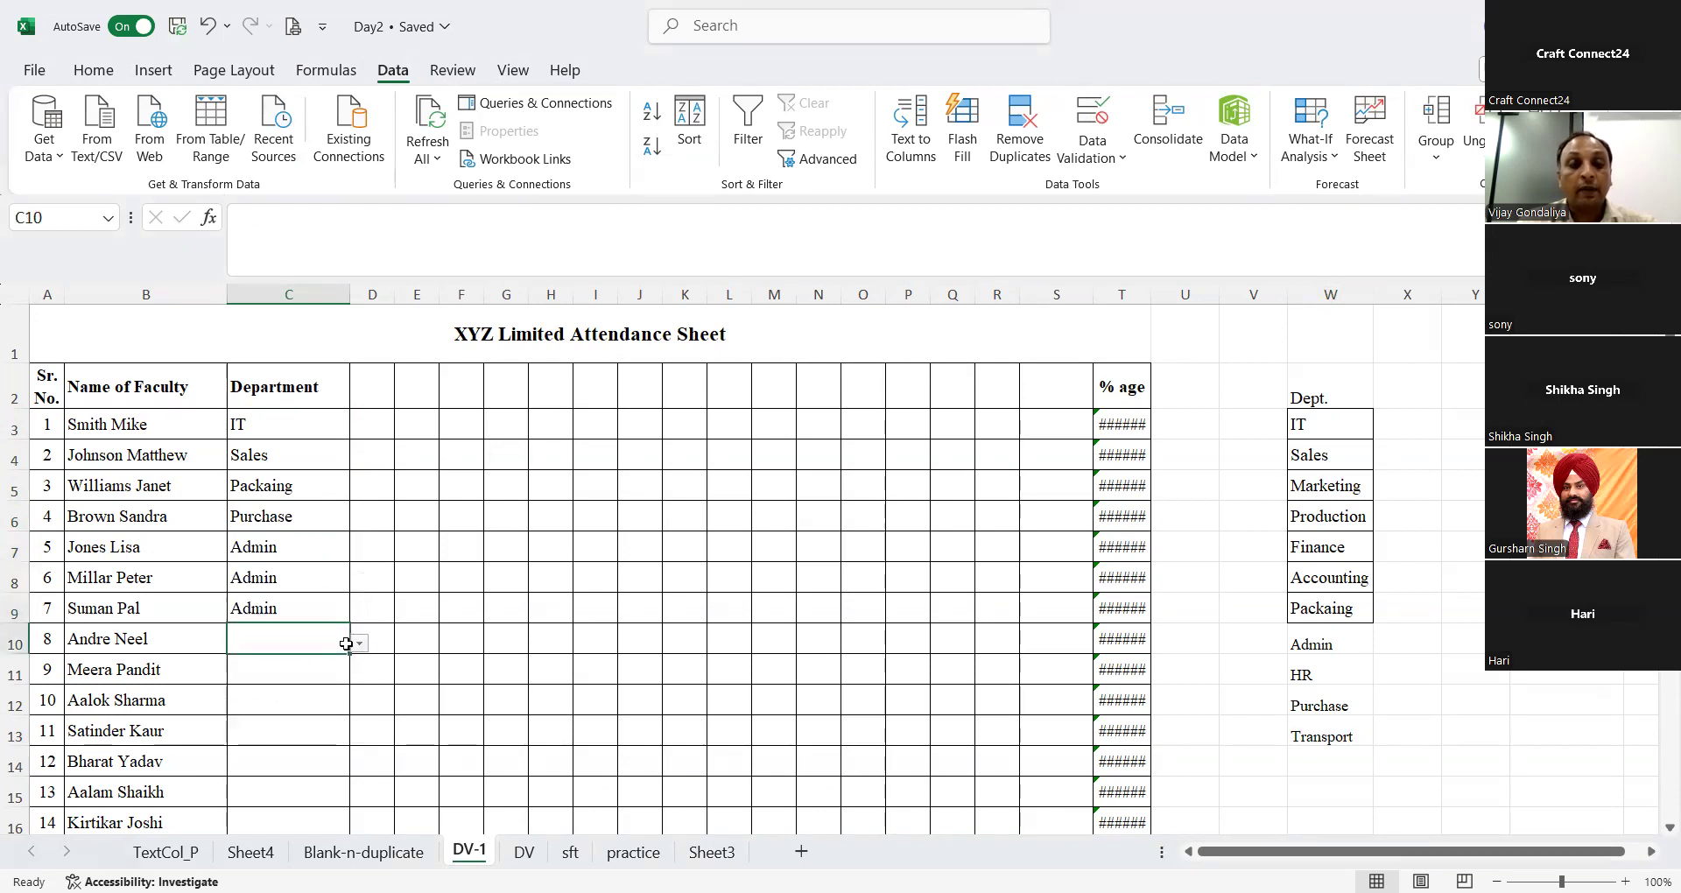
left_click(352, 645)
left_click(341, 643)
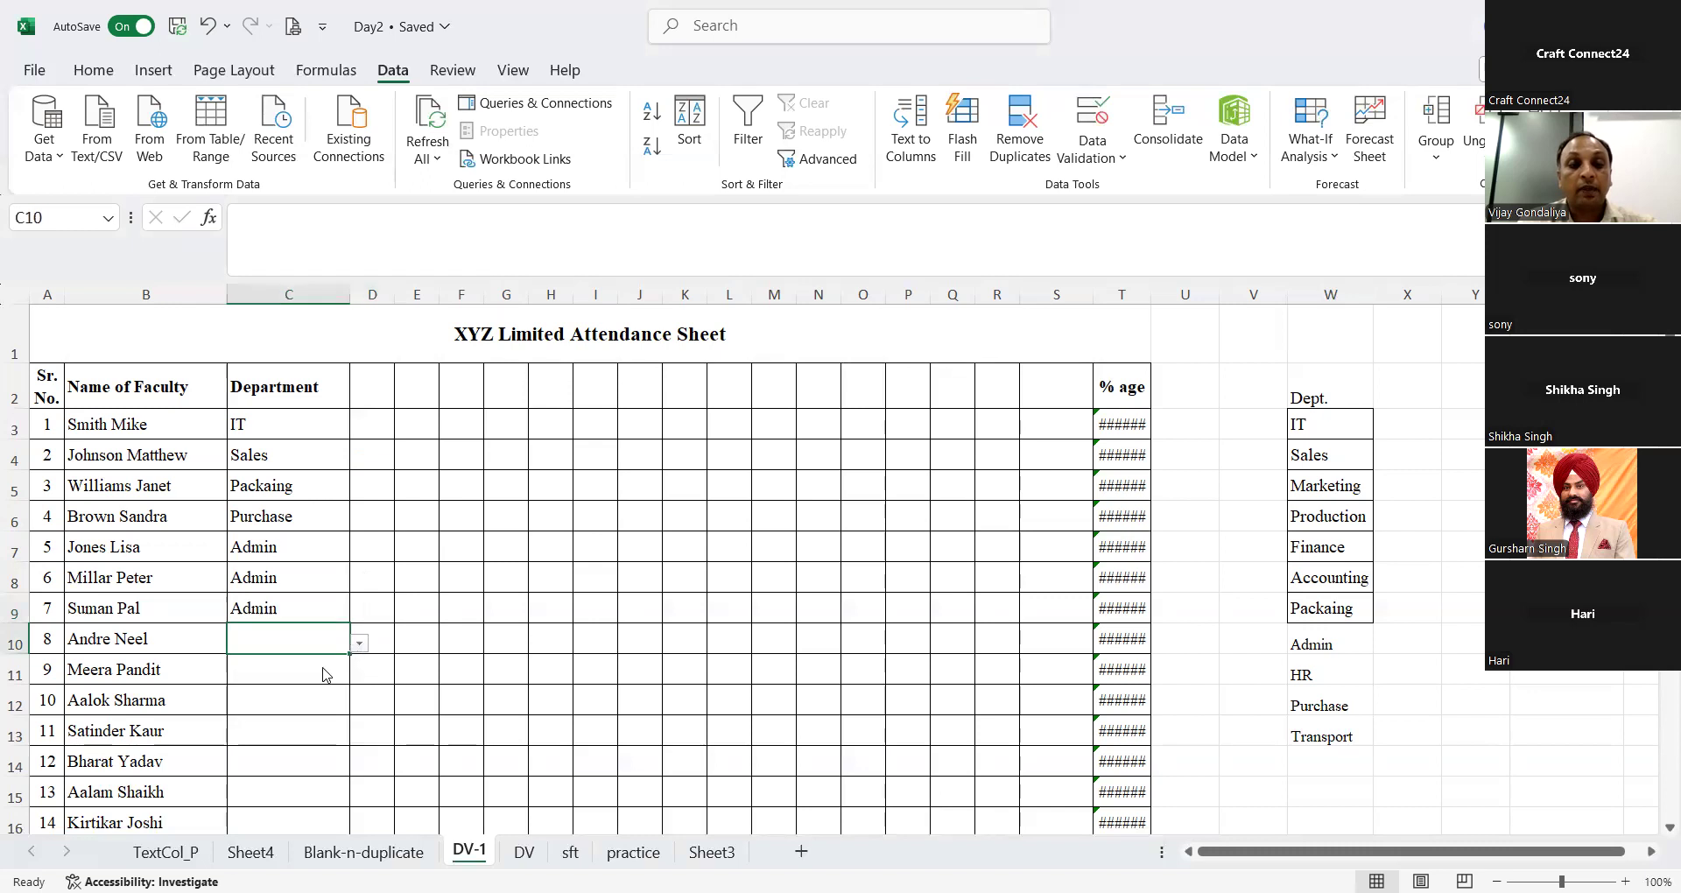
key("alt+Down")
left_click(283, 727)
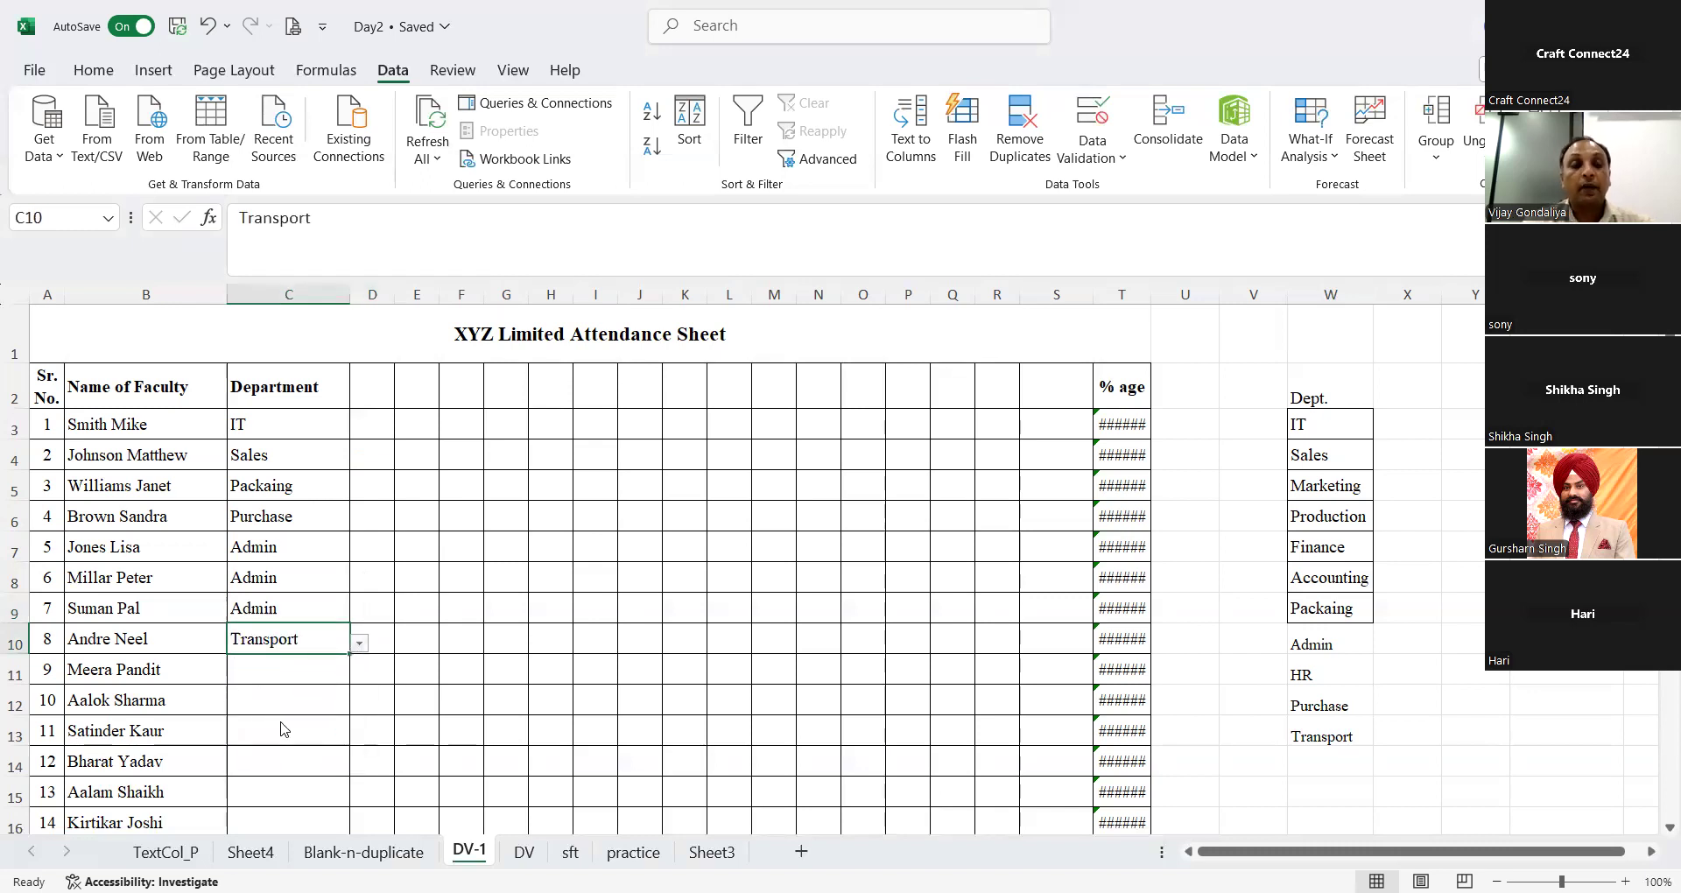
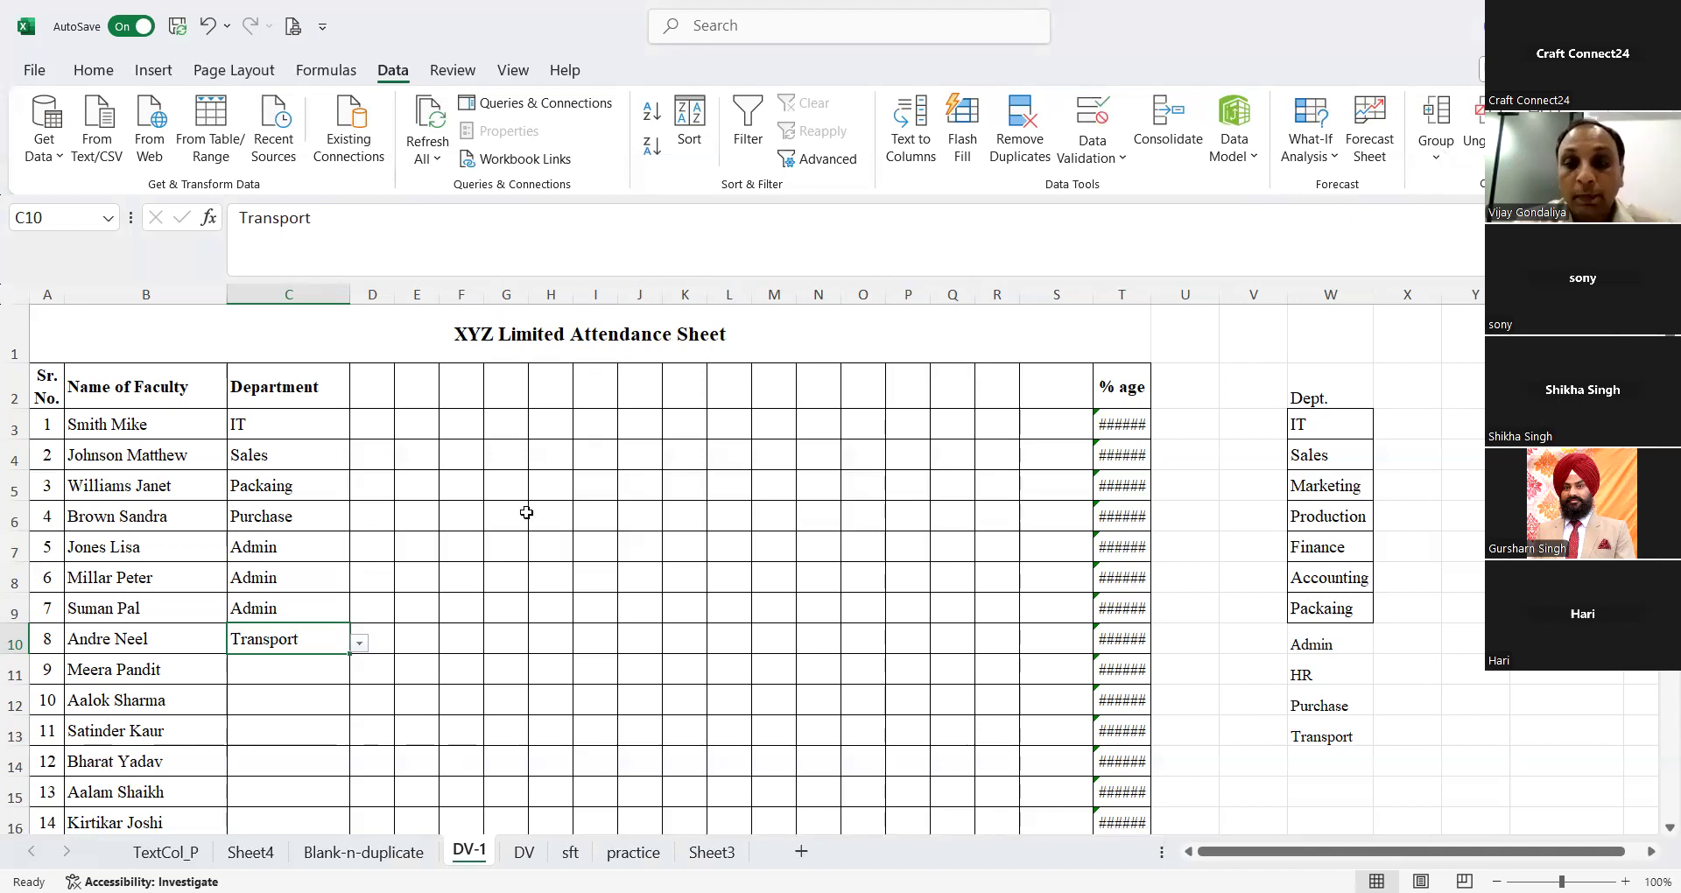
left_click(365, 434)
left_click(405, 429)
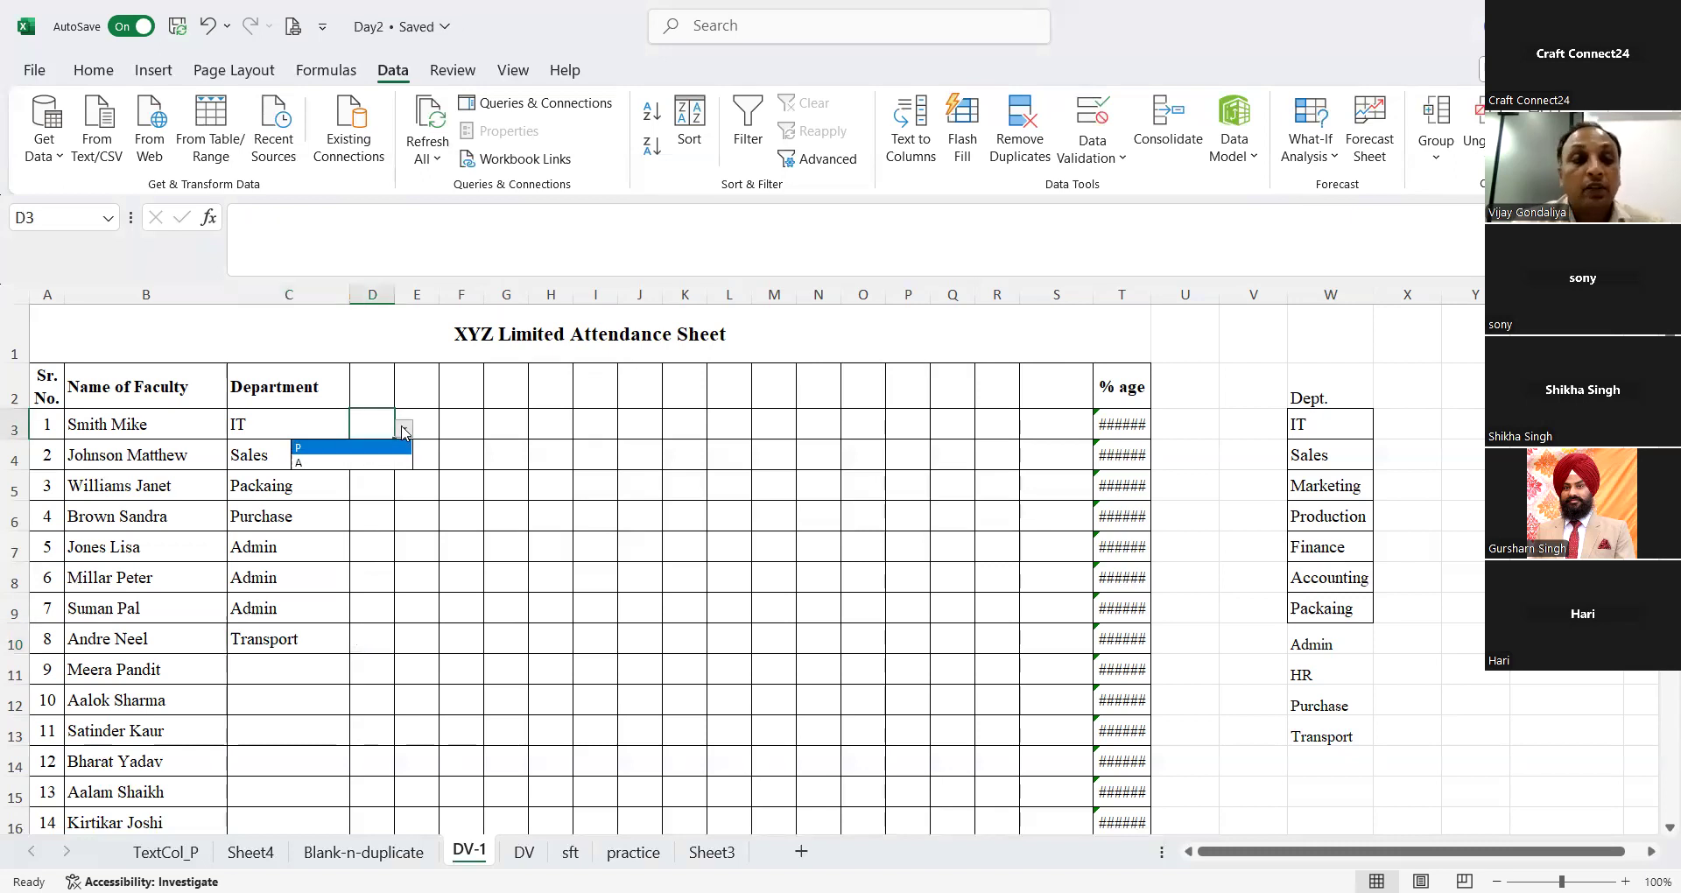
key("Escape")
Step: Clear all data validation rules from the whole Department column C
left_click(267, 420)
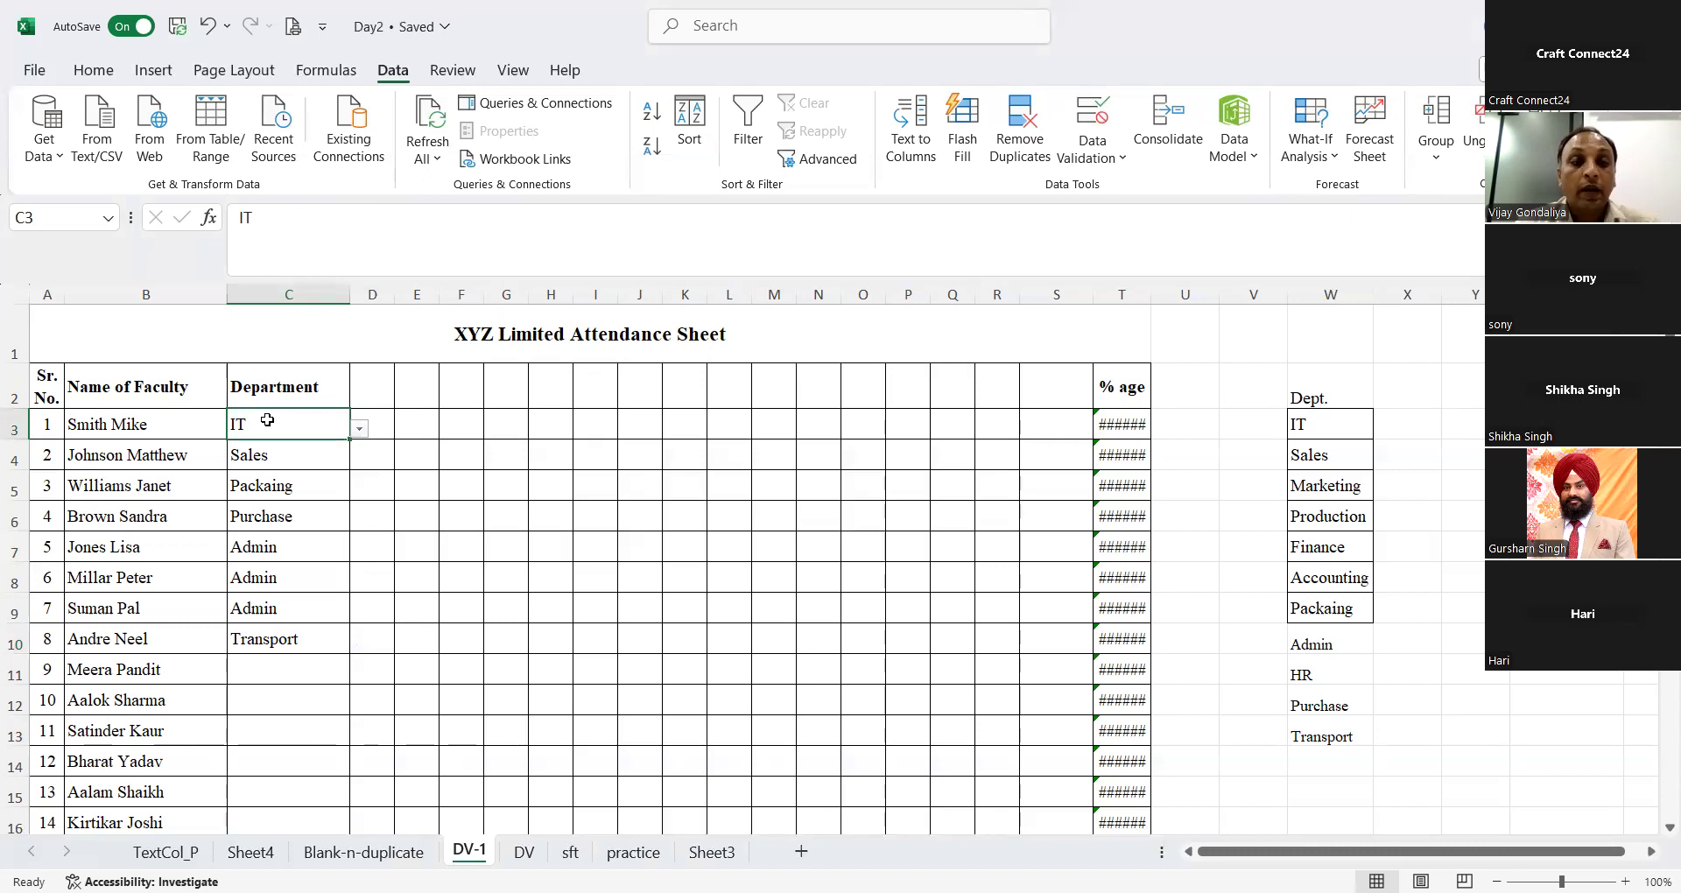
left_click(302, 296)
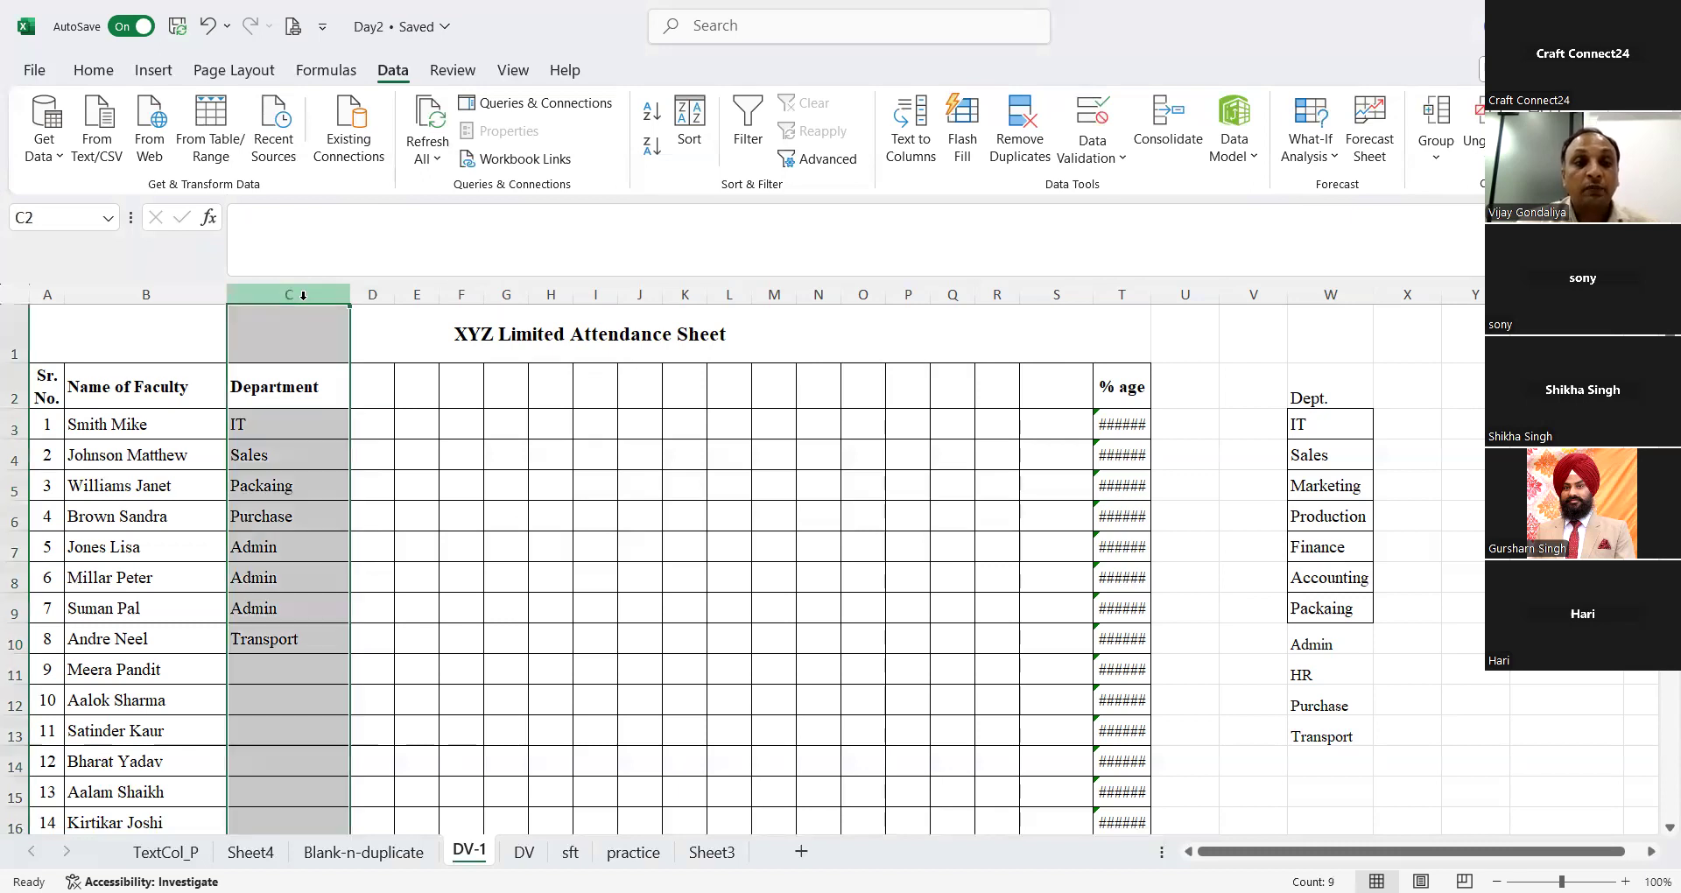
left_click(1085, 159)
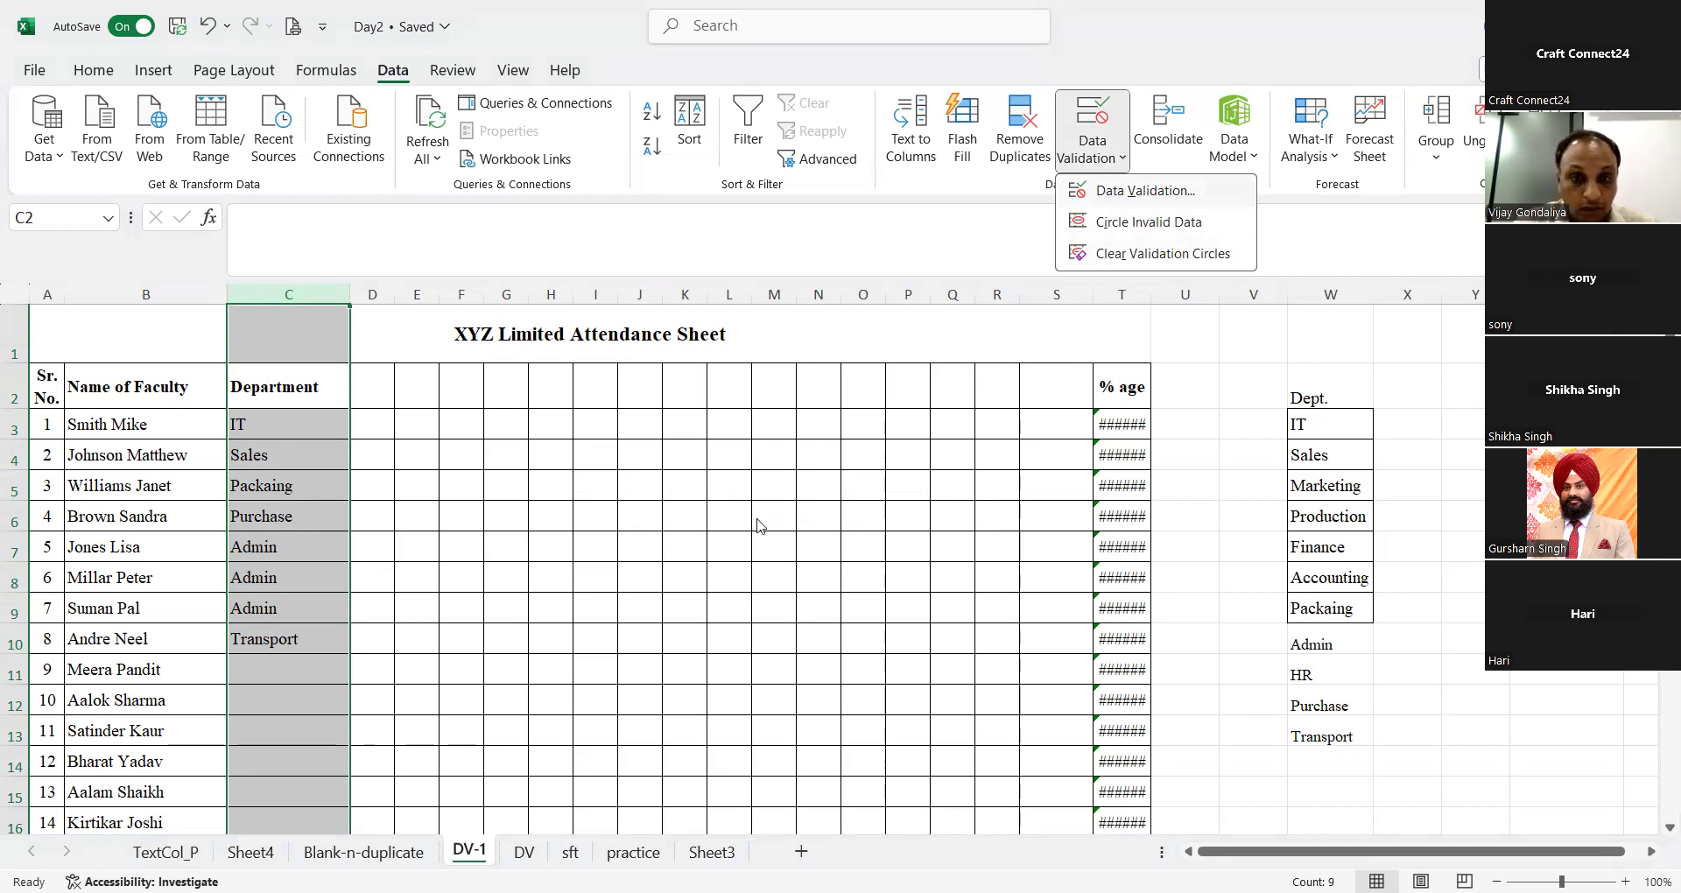
key("v")
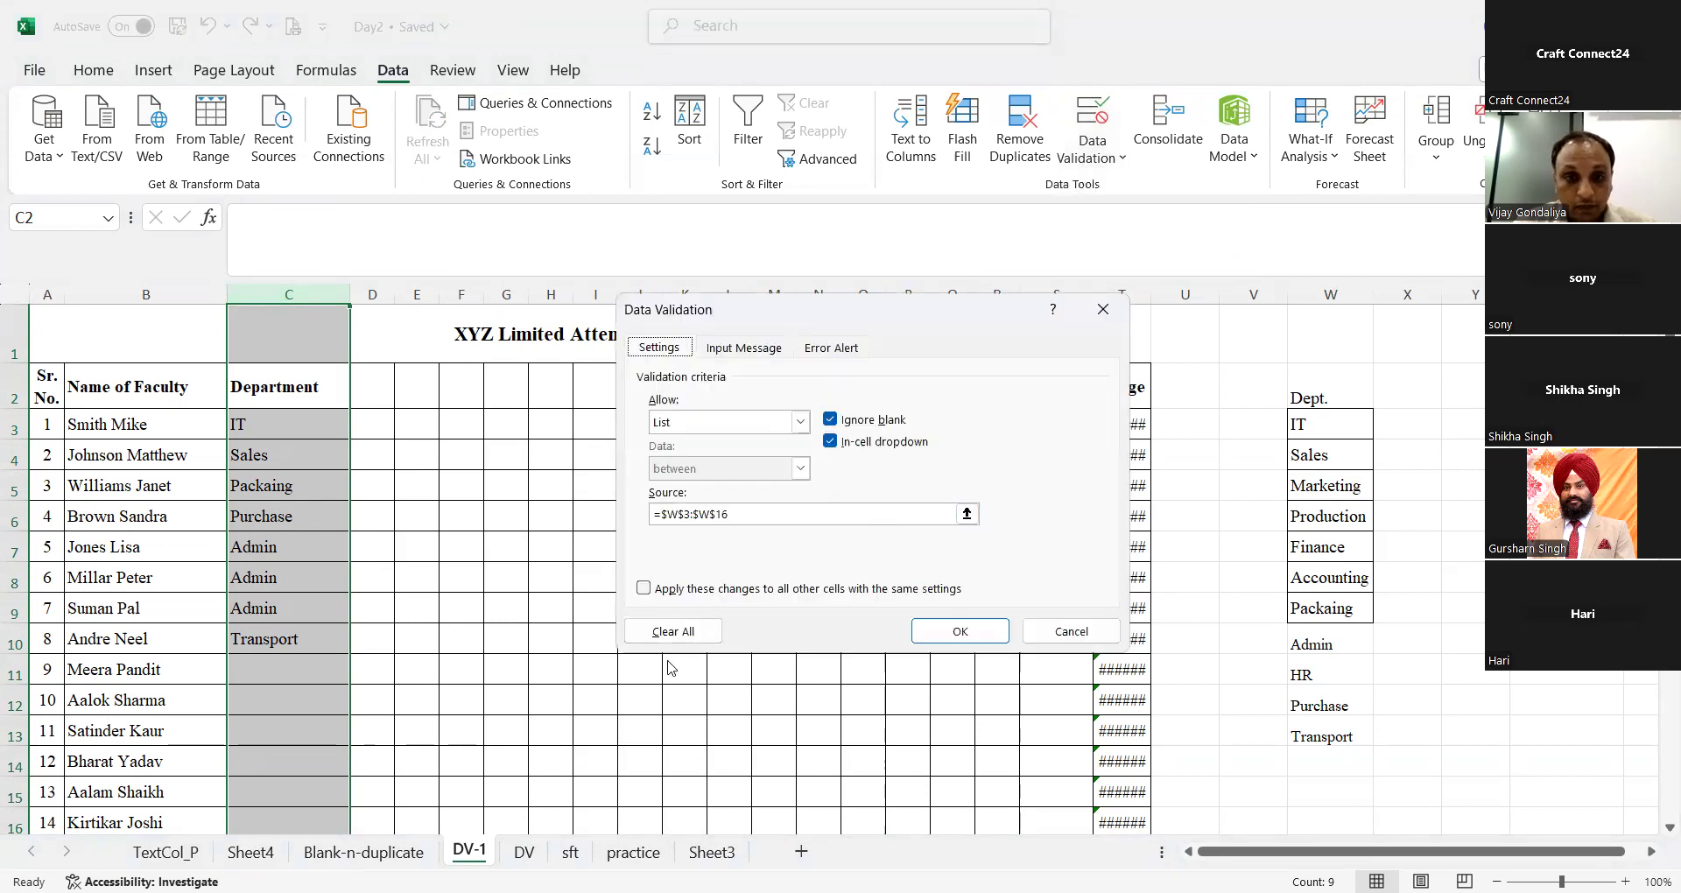
left_click(679, 632)
left_click(952, 619)
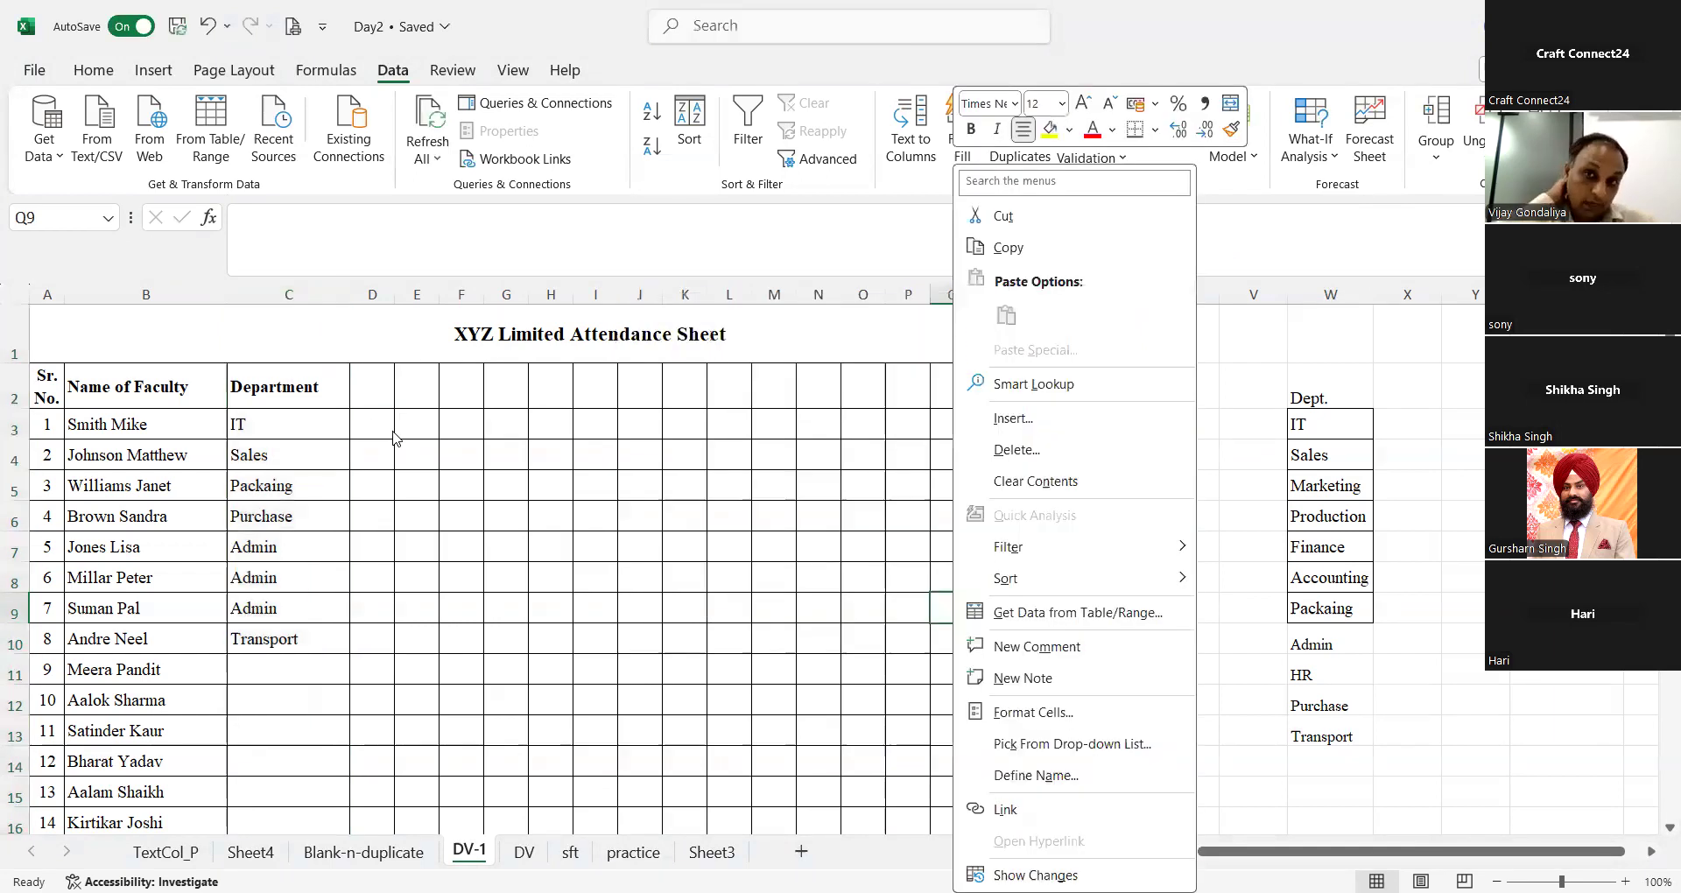
Step: Delete the department entries in C3:C10
left_click(342, 434)
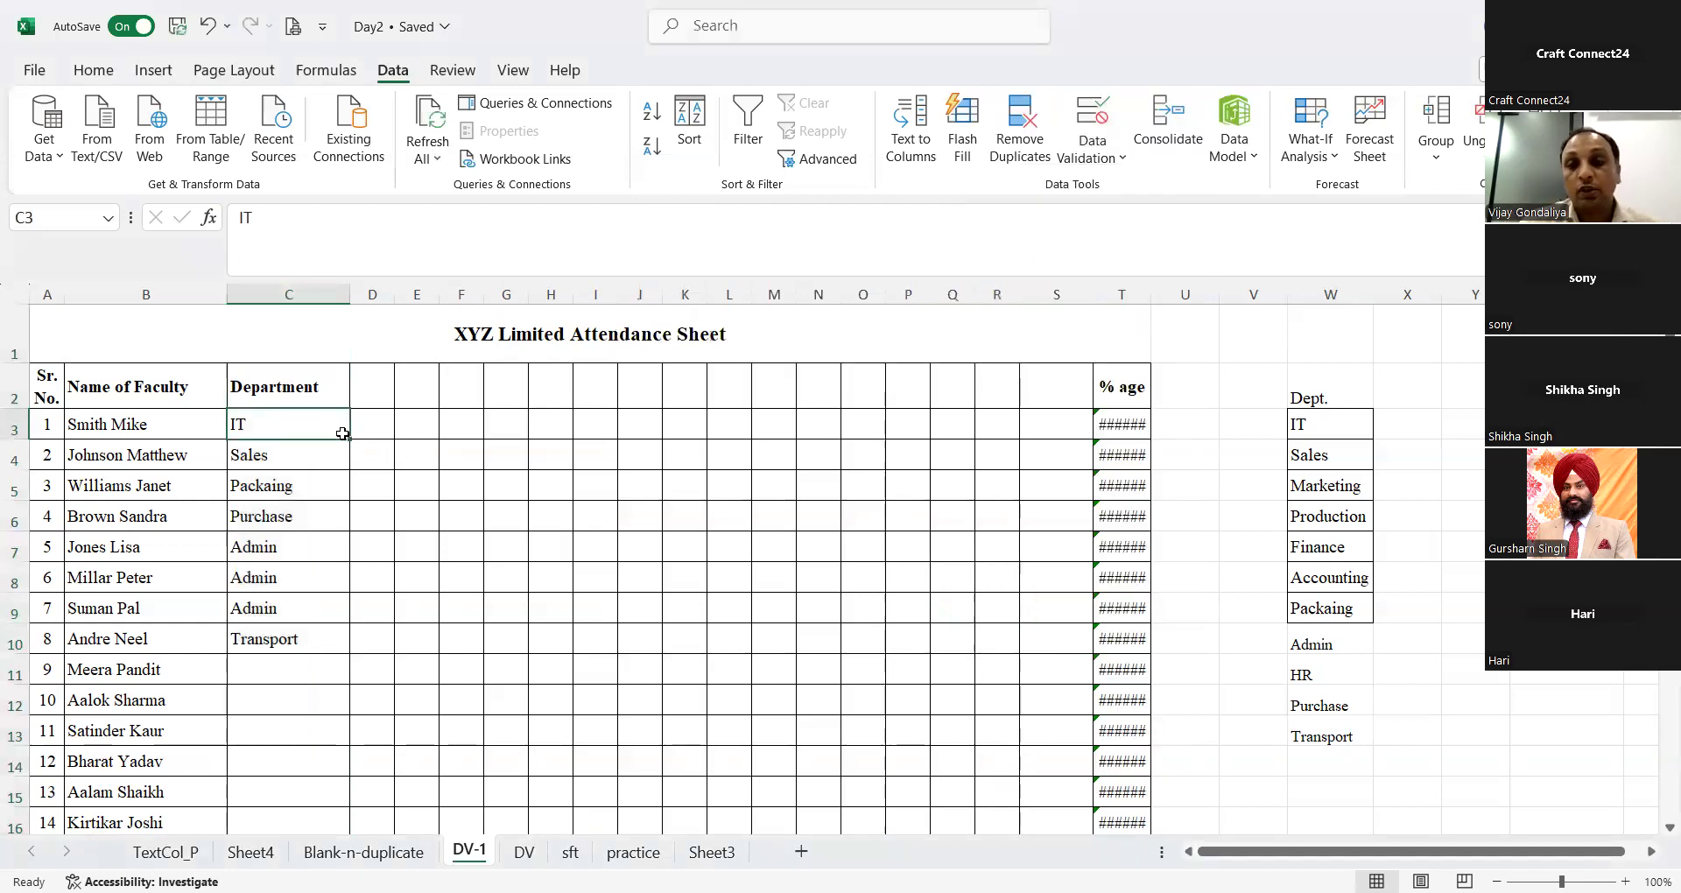
key("ctrl+shift+Down")
key("Delete")
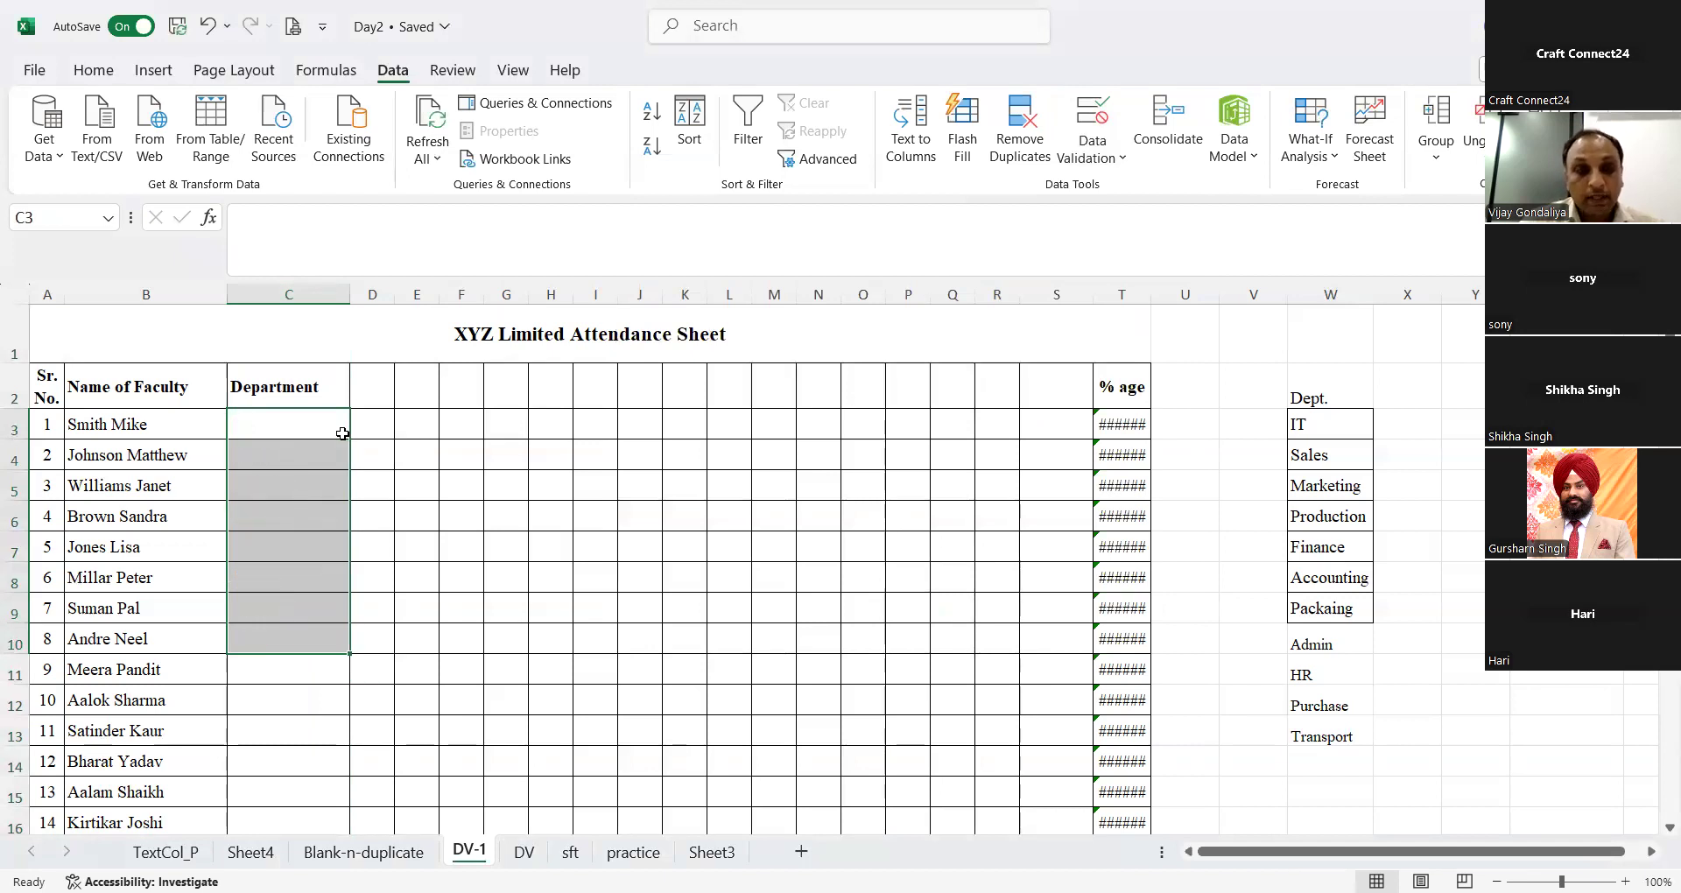
Step: Set up a data validation rule on C3:C90 that allows a List
left_click(342, 433)
key("shift+Down")
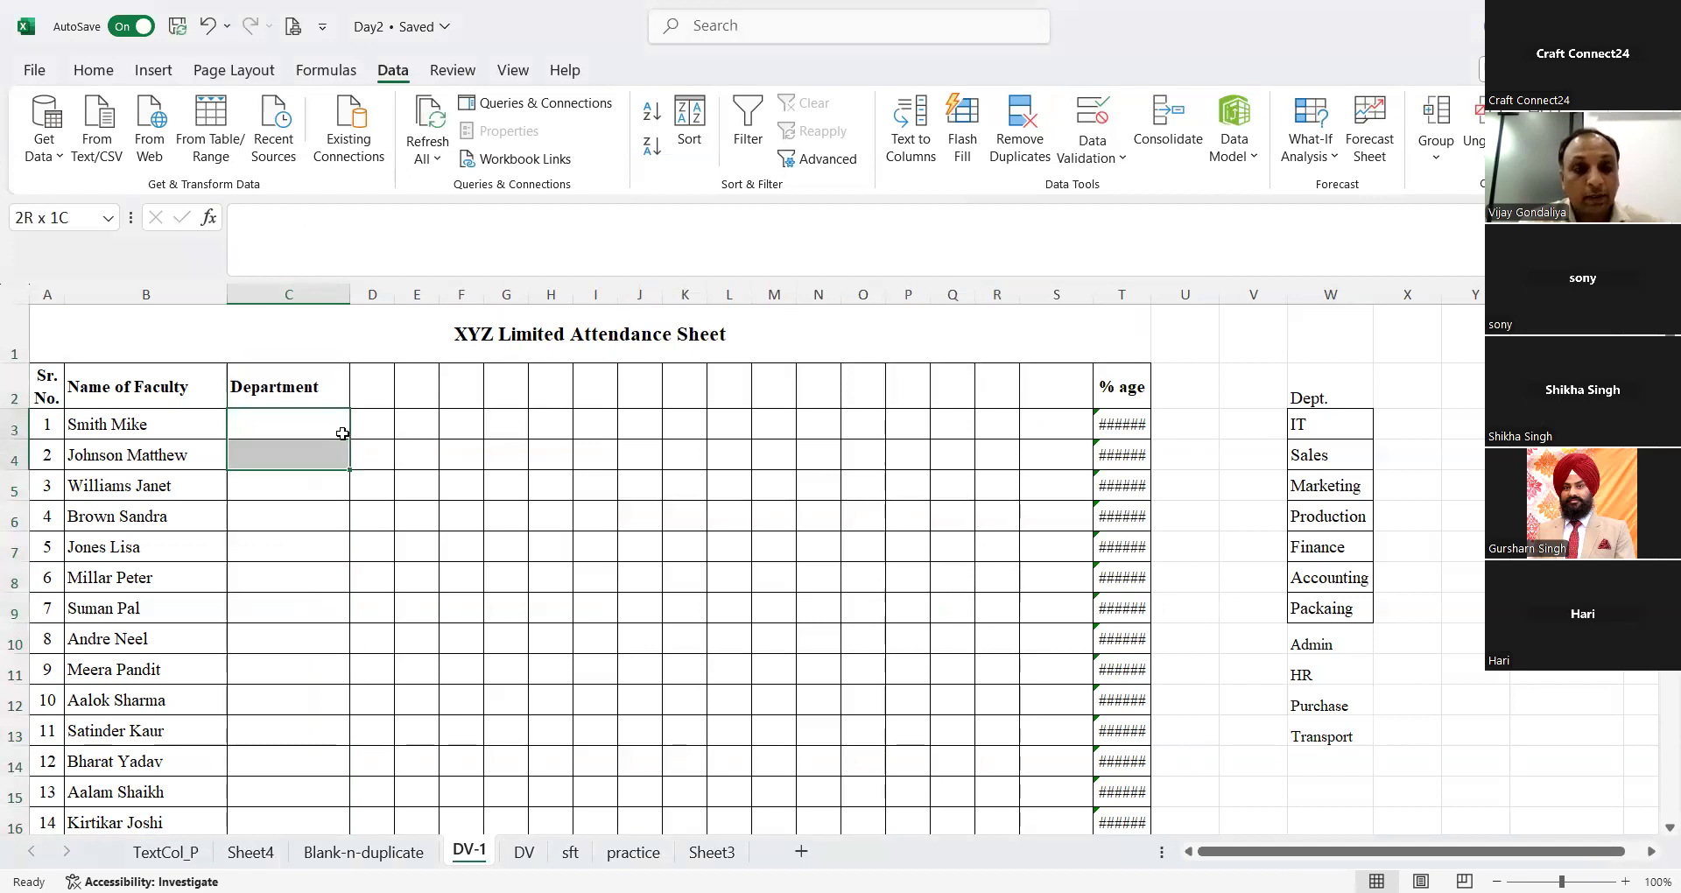
key("shift+Down")
key("shift+Down")
key("shift+Down")
key("shift+Down")
key("shift+Down")
key("shift+Down")
key("shift+Down")
key("shift+Down")
key("shift+Down")
key("shift+Down")
key("shift+Down")
key("shift+Down")
key("shift+Down")
key("shift+Down")
key("shift+Down")
key("shift+Down")
key("shift+Down")
key("shift+Down")
key("shift+Down")
key("shift+Down")
key("shift+Down")
key("shift+Down")
key("shift+Down")
key("shift+Down")
key("shift+Down")
key("shift+Down")
key("shift+Down")
key("shift+Down")
key("shift+Down")
key("shift+Down")
key("shift+Down")
key("shift+Down")
key("shift+Down")
key("shift+Down")
key("shift+Down")
key("shift+Down")
key("shift+Down")
key("shift+Down")
key("shift+Down")
key("shift+Down")
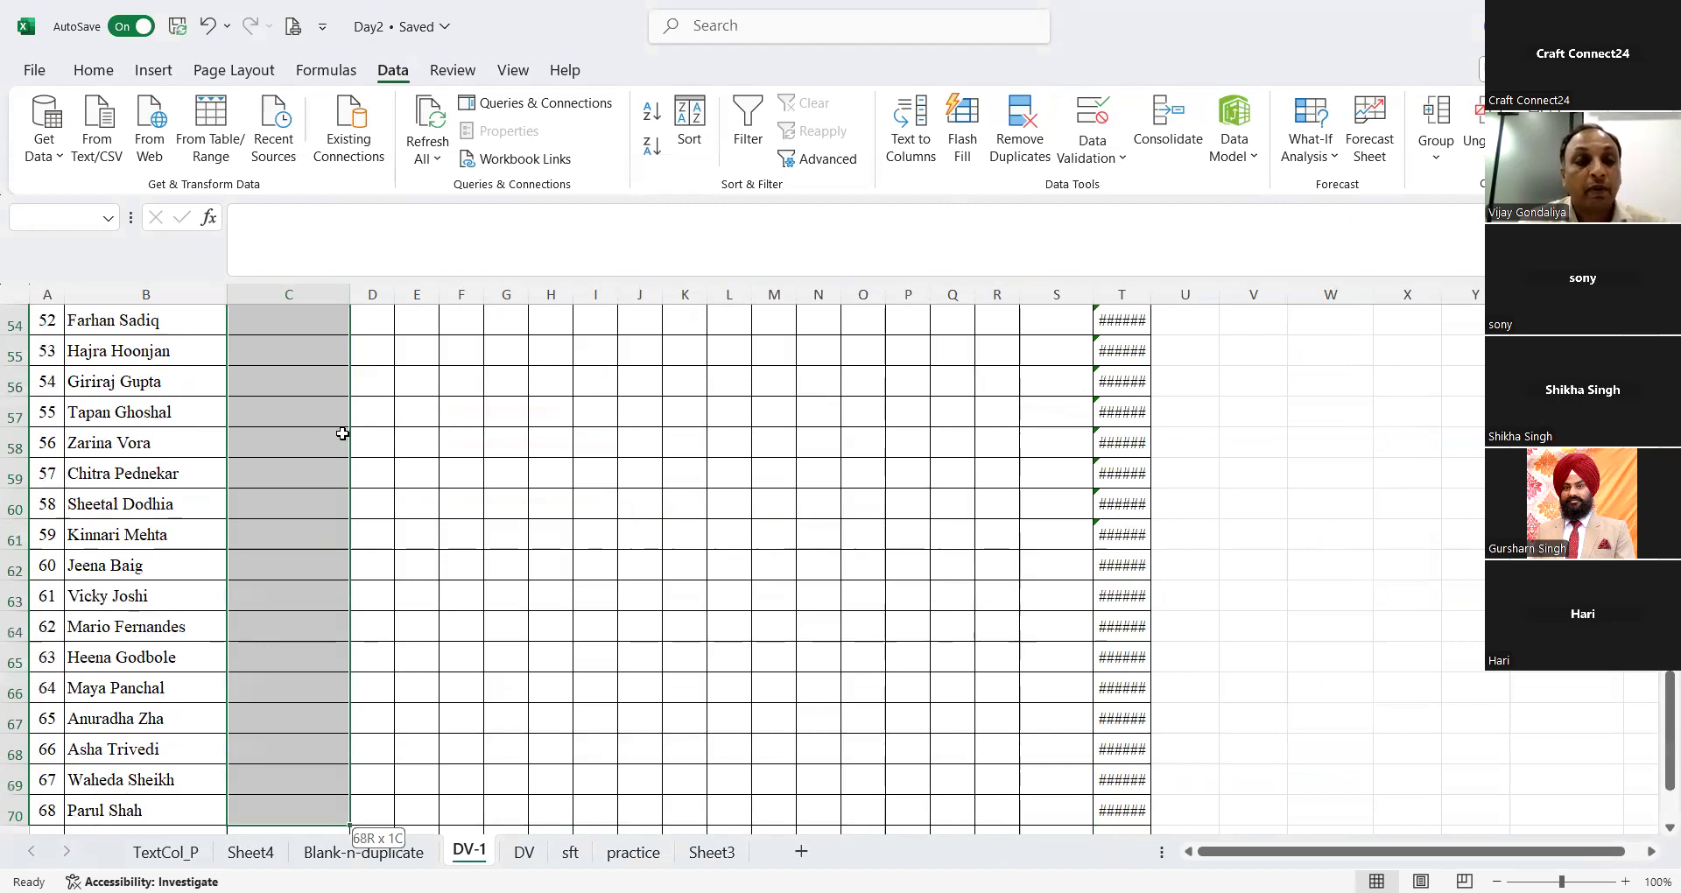
key("shift+Down")
key("shift+Down")
key("shift+Down")
key("shift+Down")
key("shift+Down")
key("shift+Down")
key("shift+Down")
key("shift+Down")
key("shift+Down")
key("shift+Down")
key("shift+Down")
key("shift+Down")
key("shift+Down")
key("shift+Down")
key("shift+Down")
key("shift+Down")
key("shift+Down")
key("shift+Down")
key("shift+Down")
key("shift+Down")
key("shift+Up")
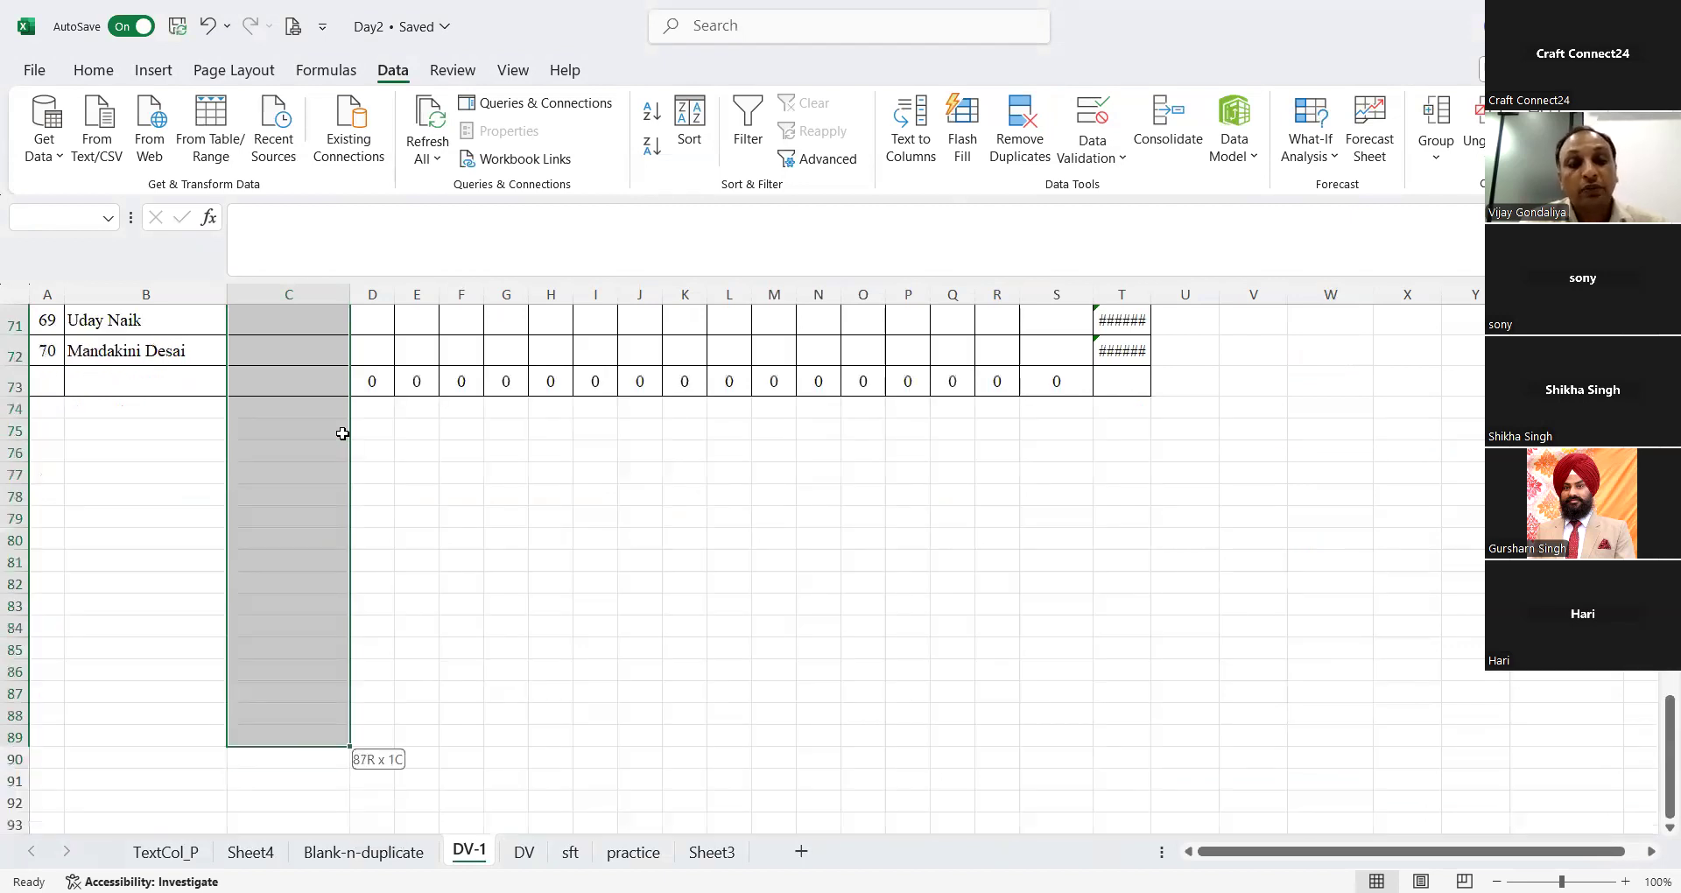
key("shift+Down")
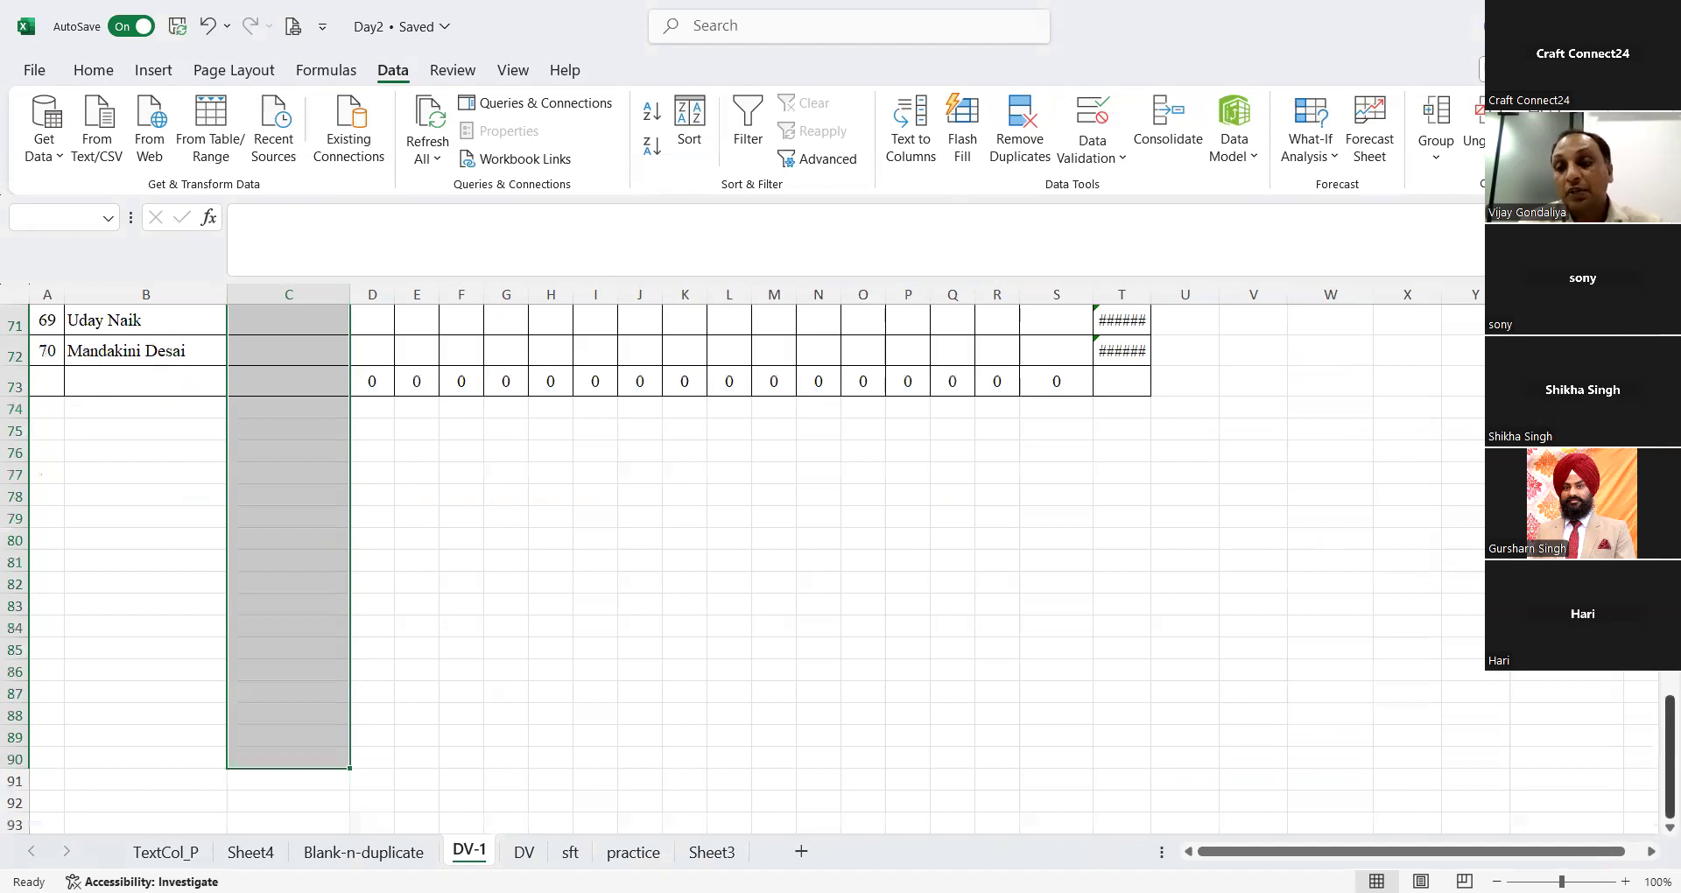
left_click_drag(1669, 750, 1670, 351)
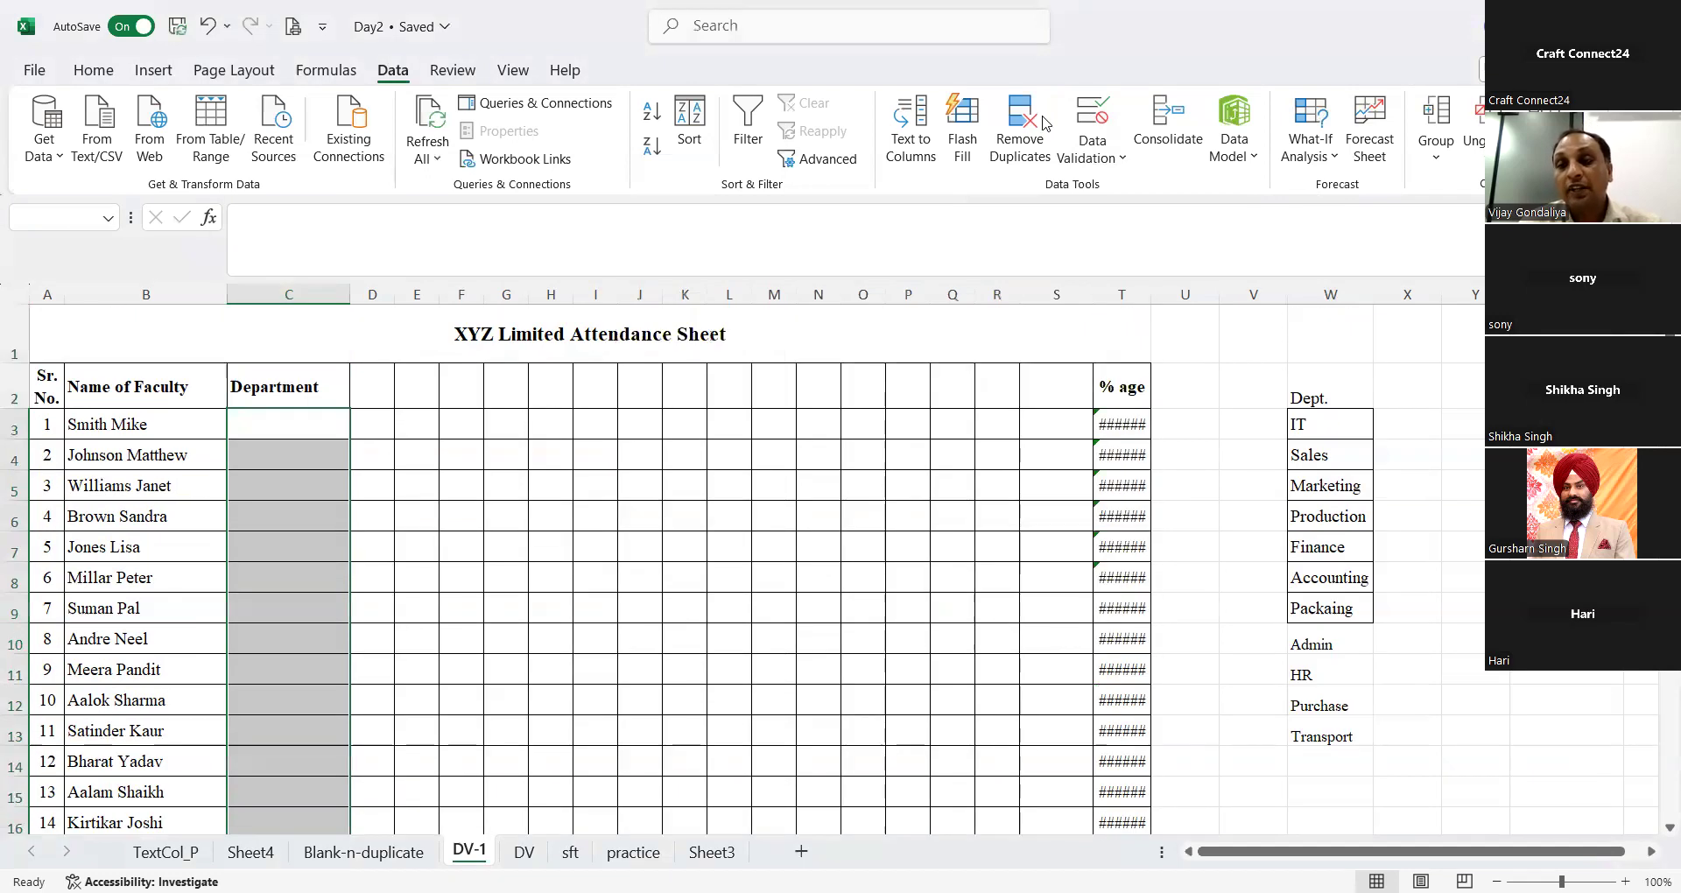
left_click(1089, 129)
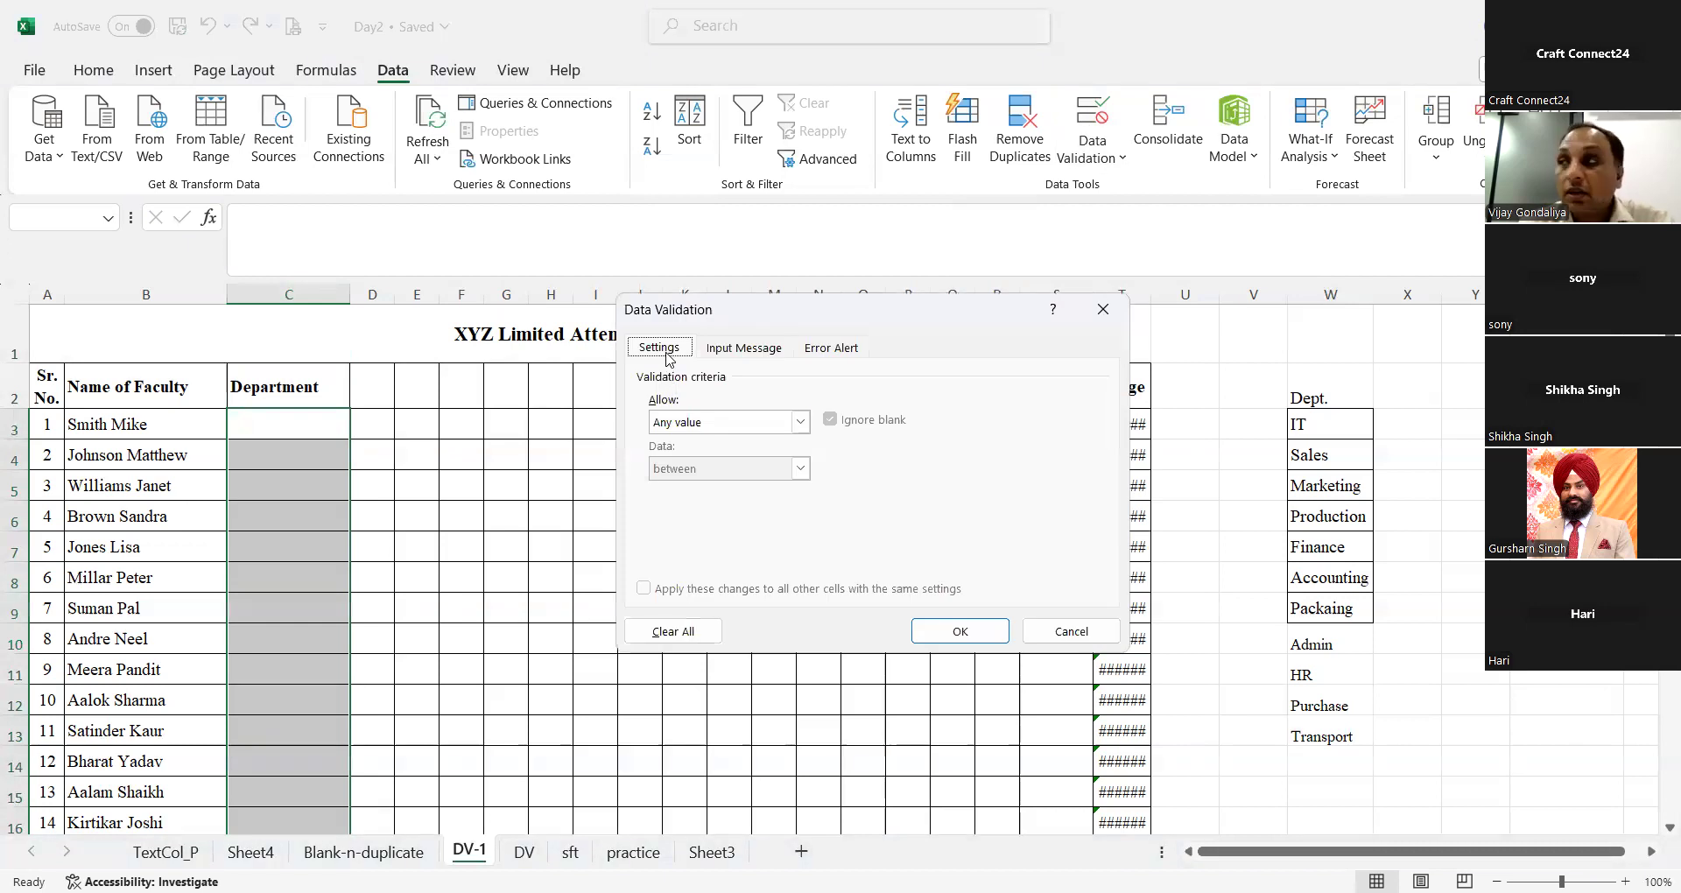
left_click(705, 421)
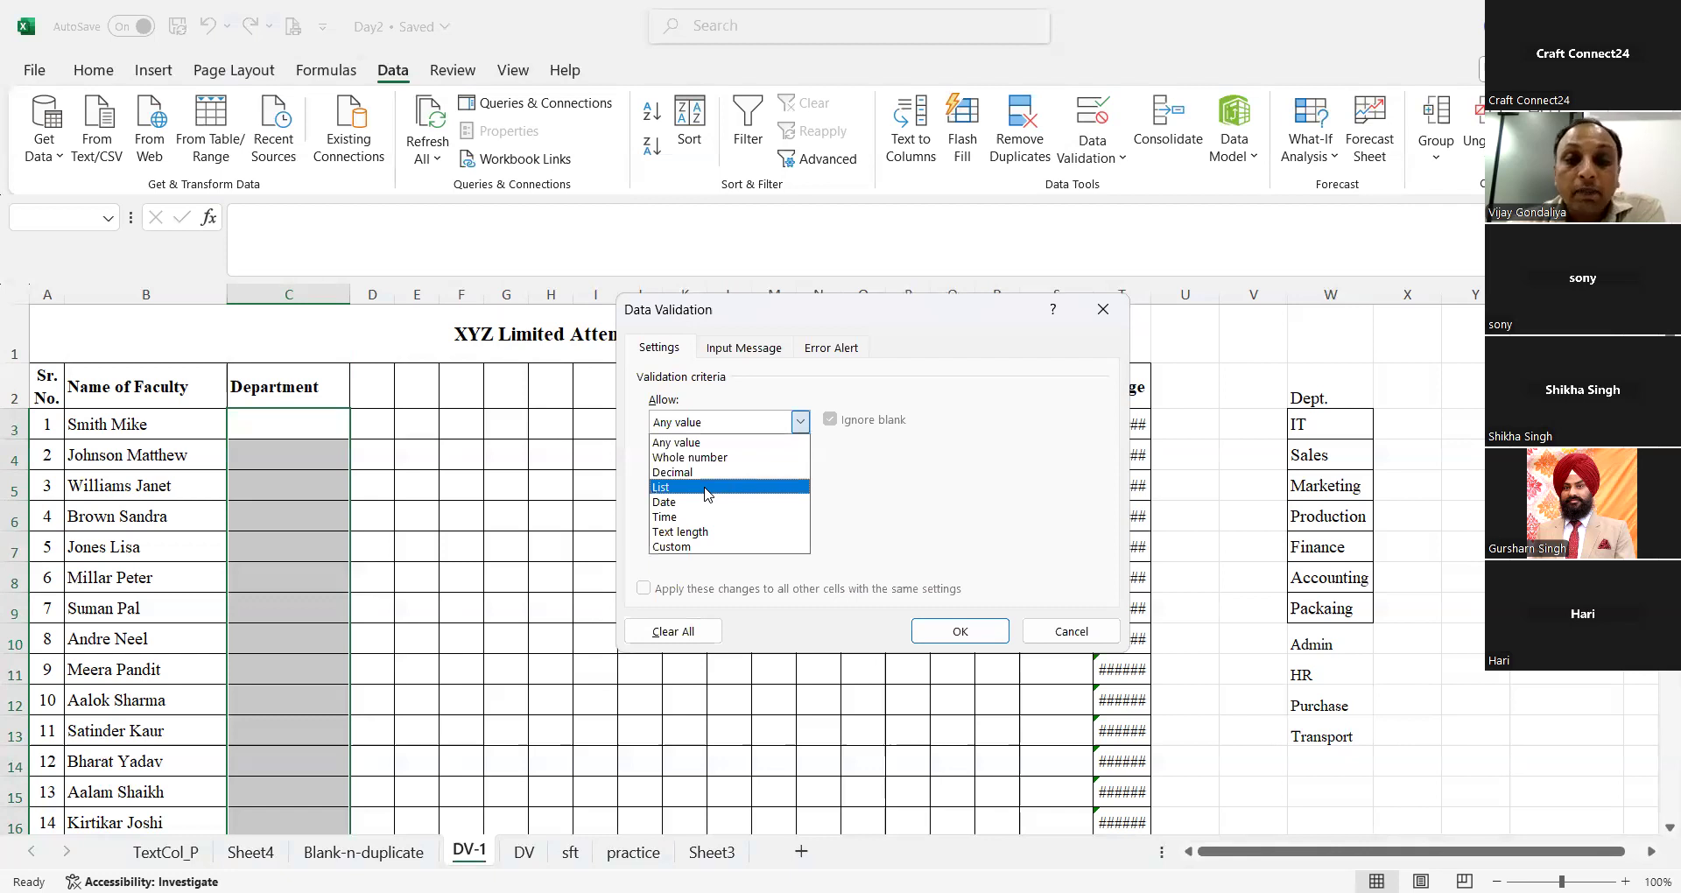
left_click(708, 488)
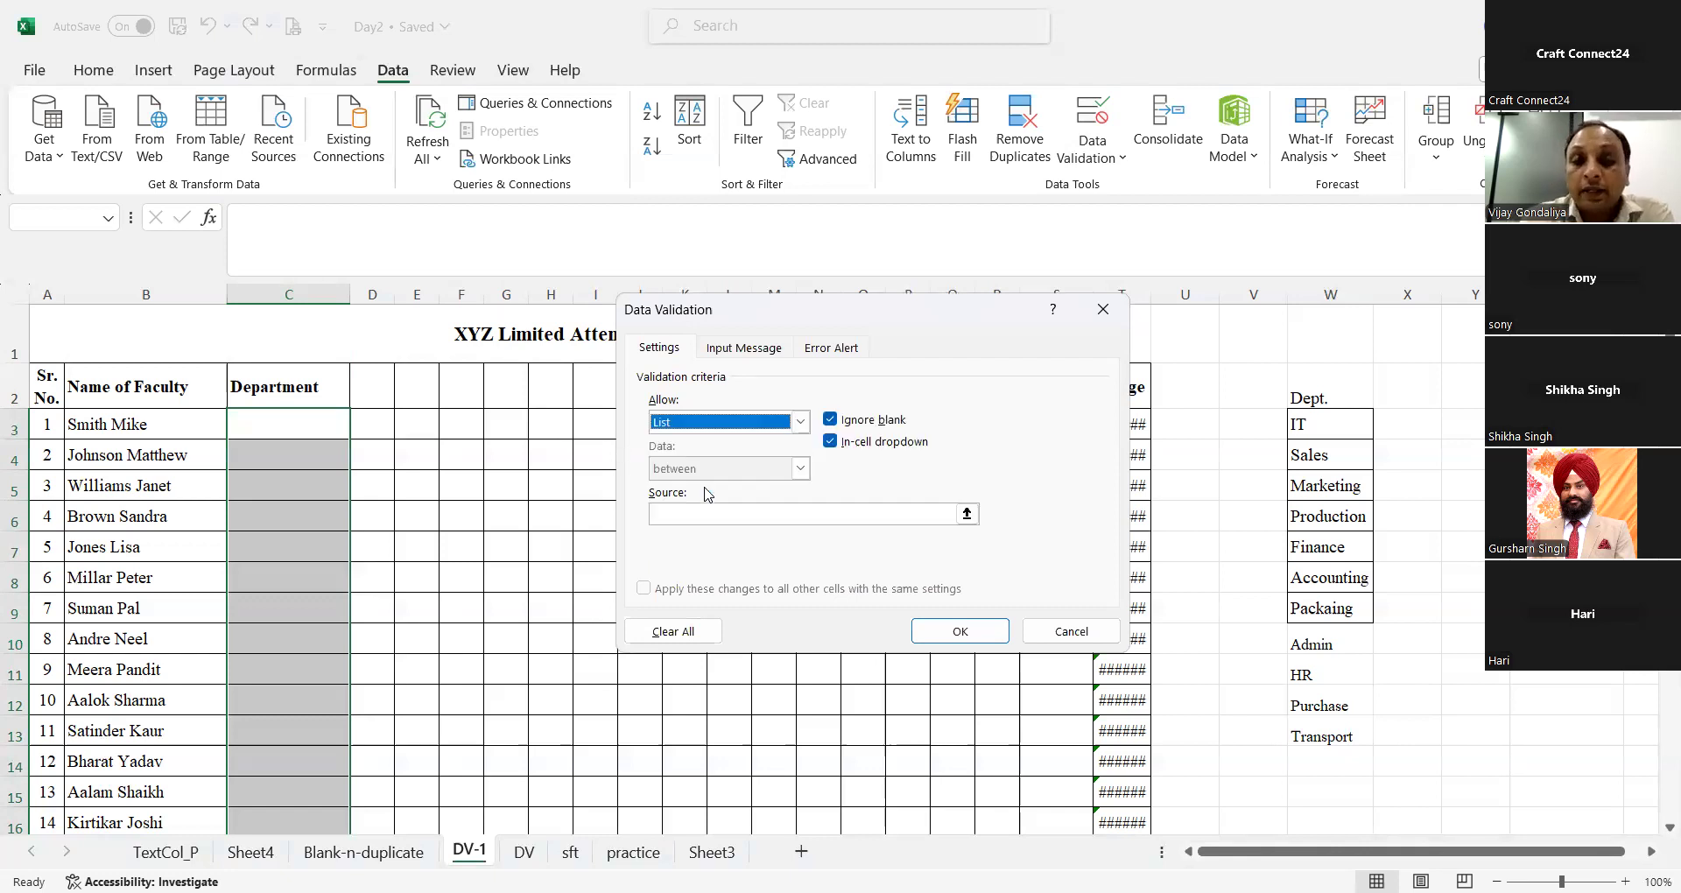
Step: Use =$W$3:$W$15, including the spare cells below the departments, as the validation list source and apply the rule
left_click(791, 517)
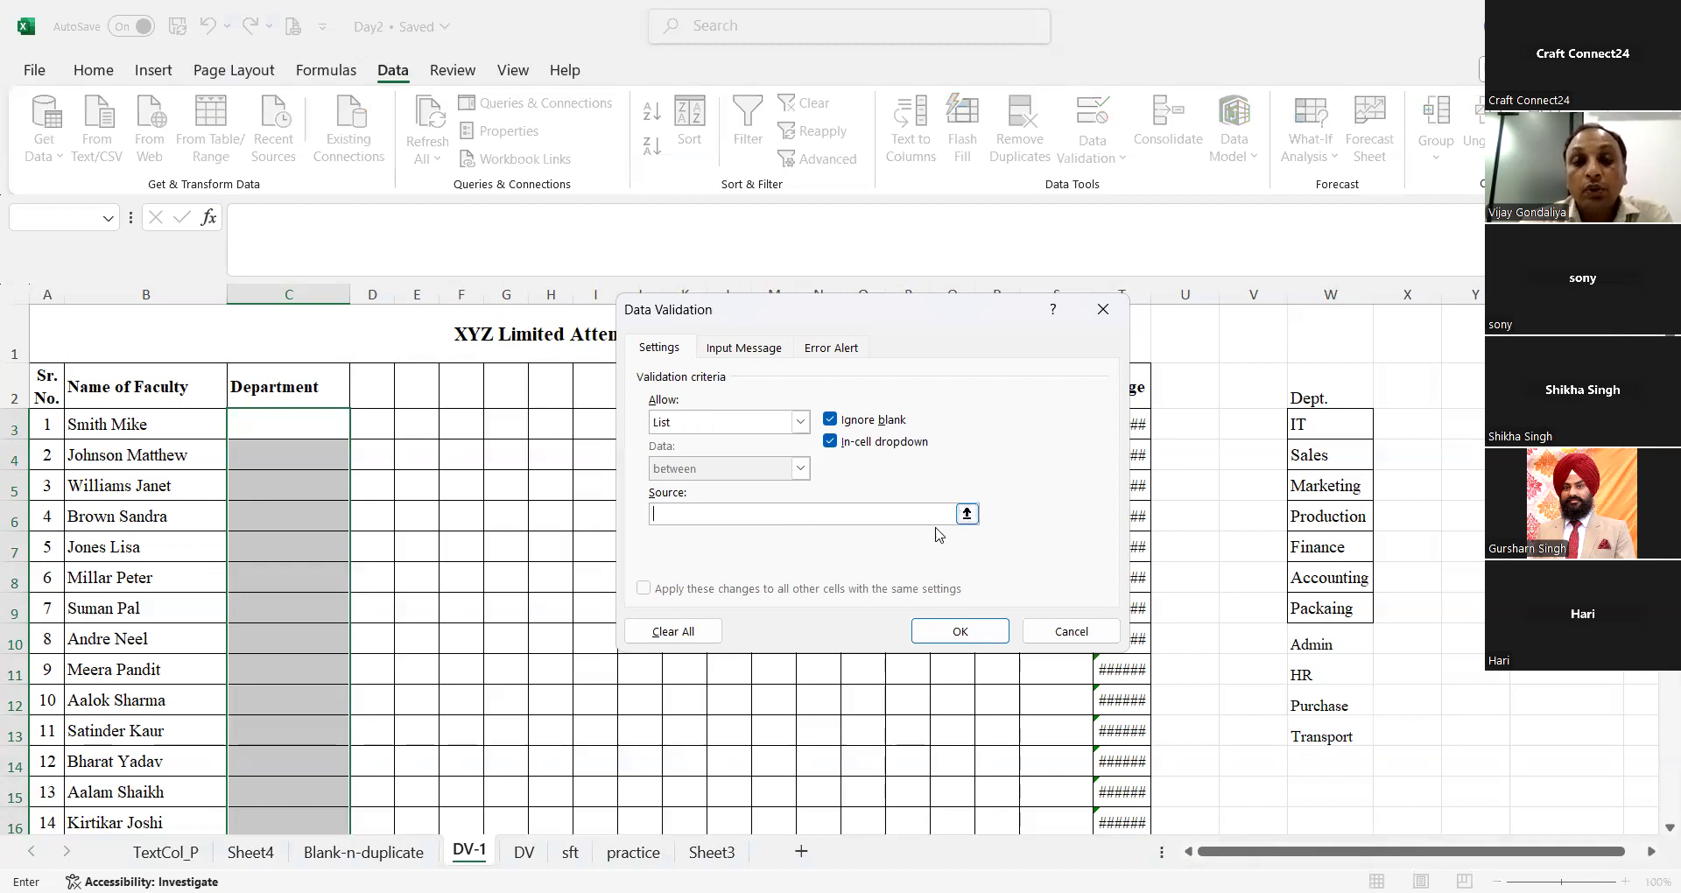
left_click_drag(1298, 405, 1309, 575)
left_click(1306, 431)
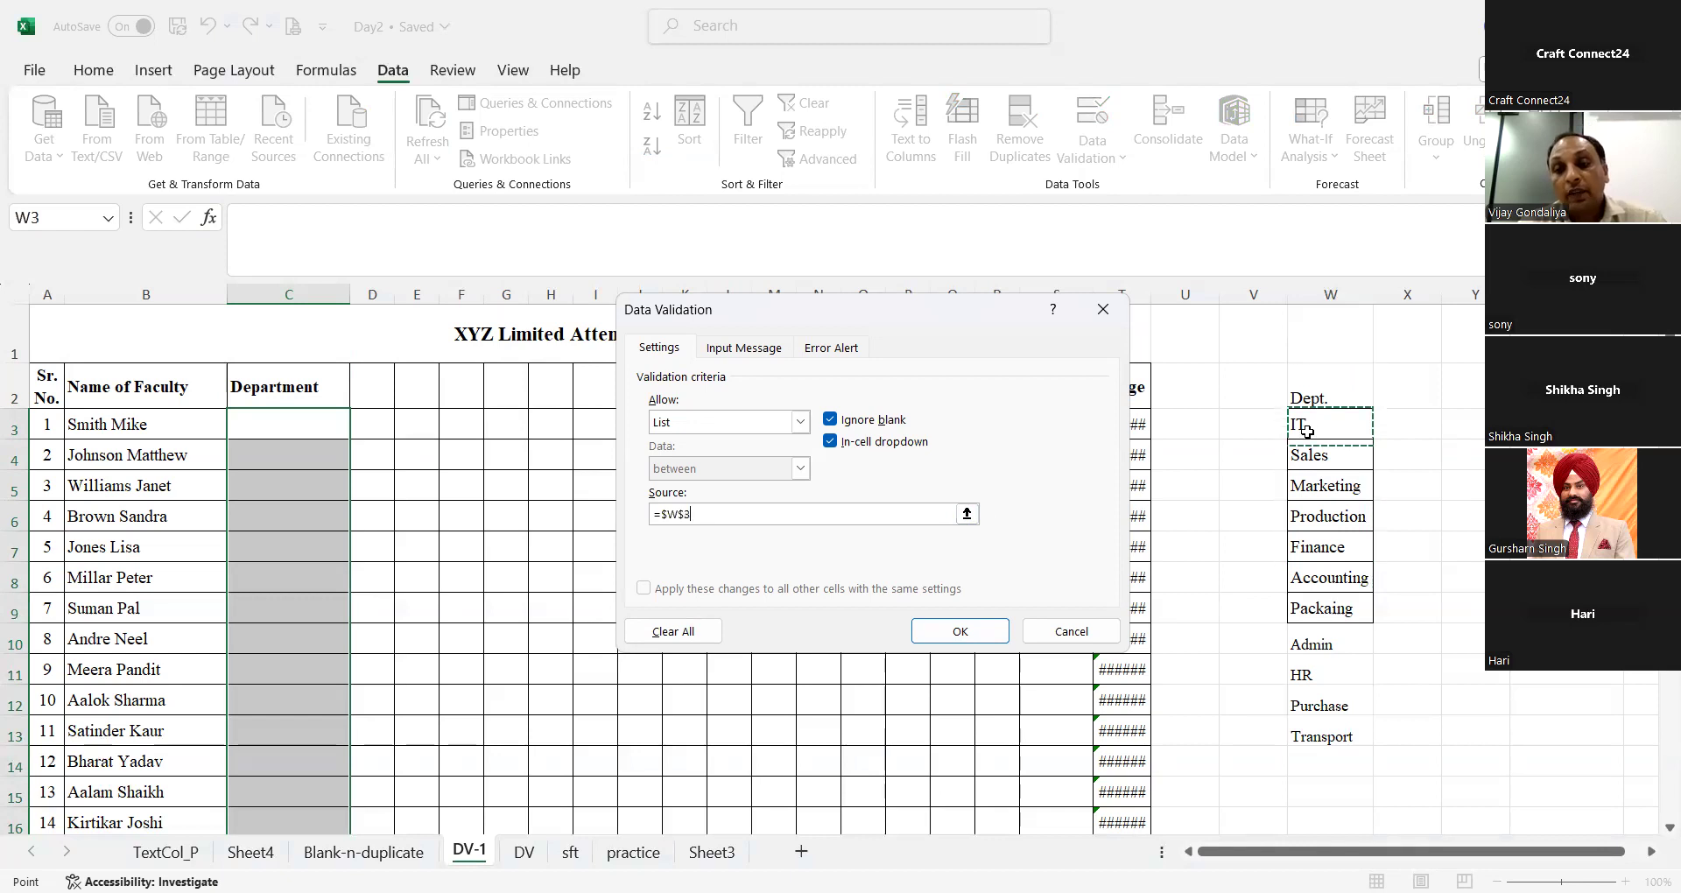
left_click(1325, 748, "shift")
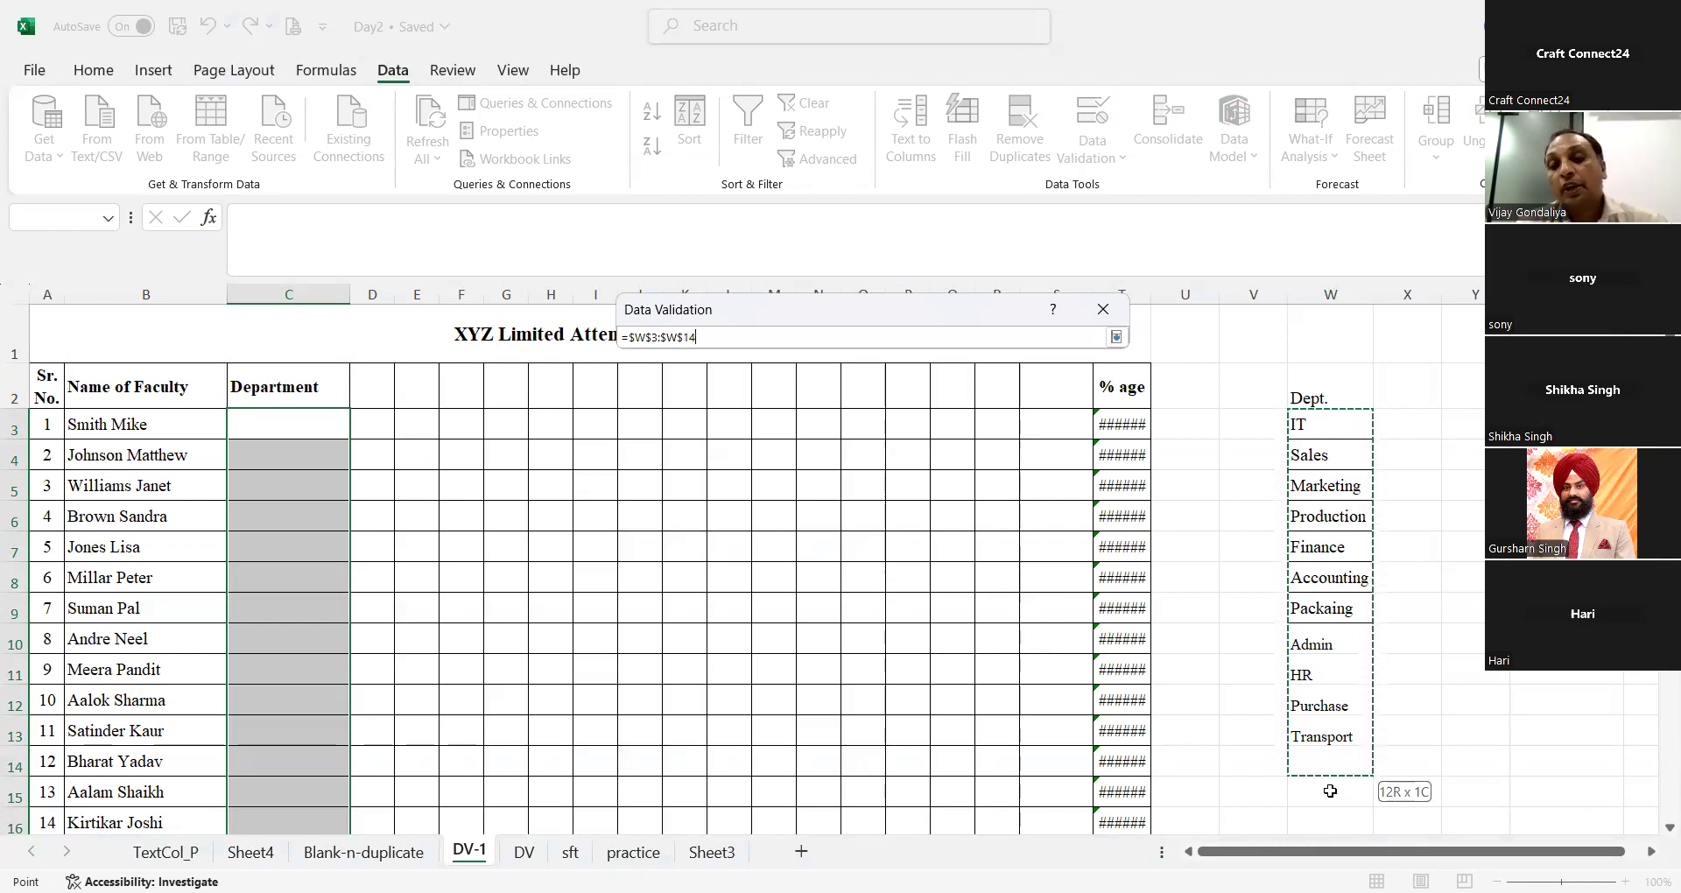
left_click(1330, 790, "shift")
key("Return")
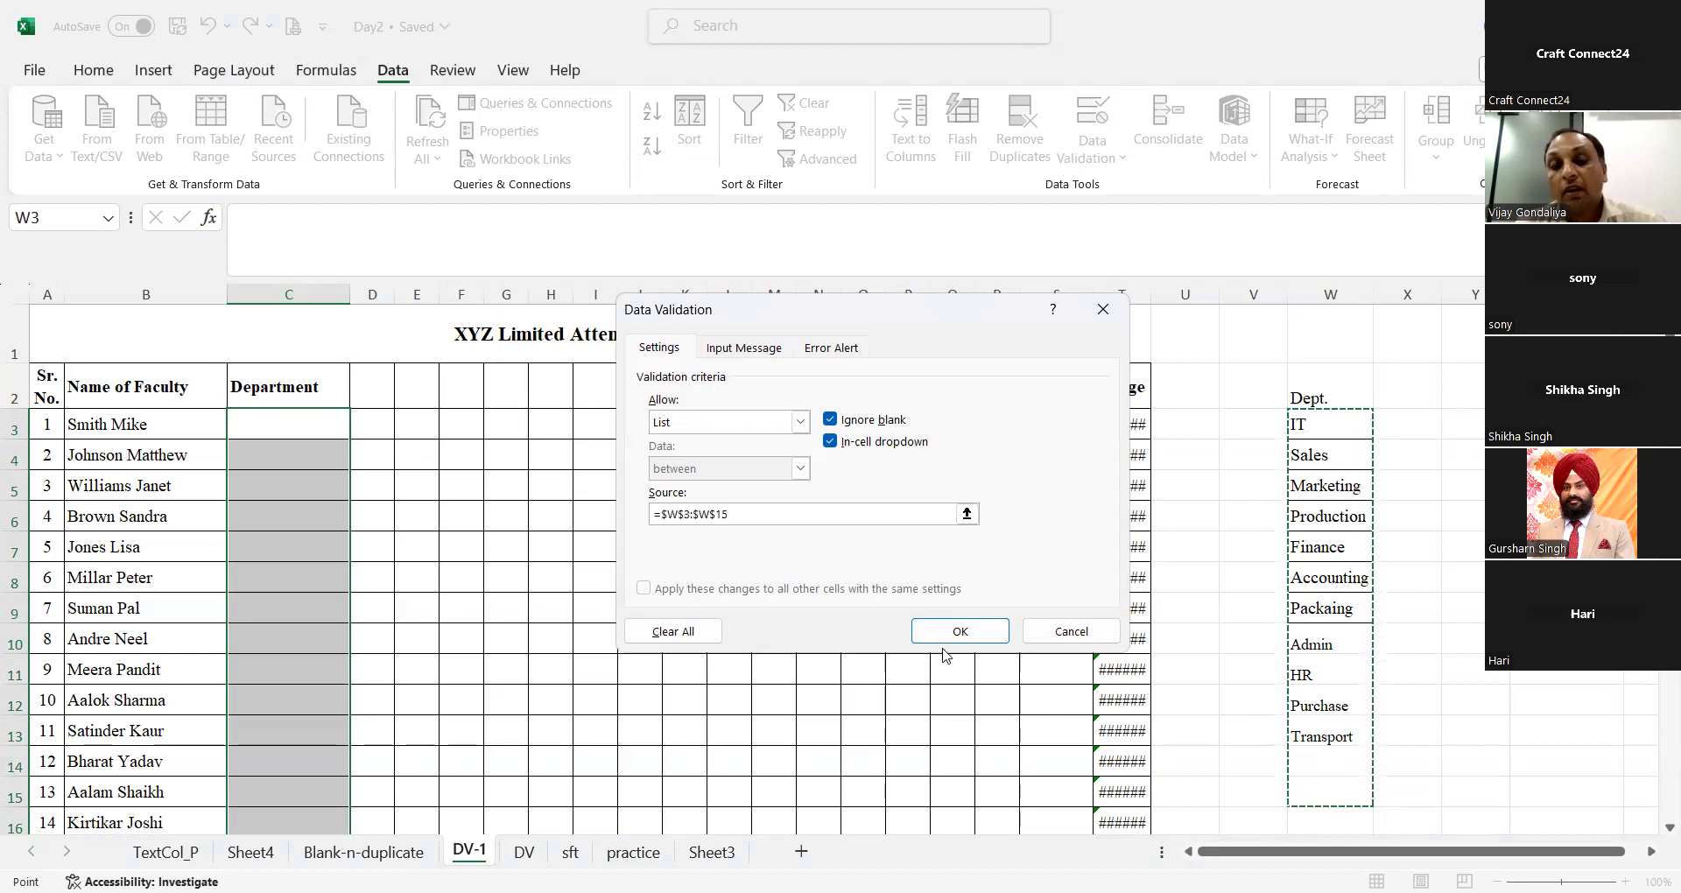
left_click(961, 630)
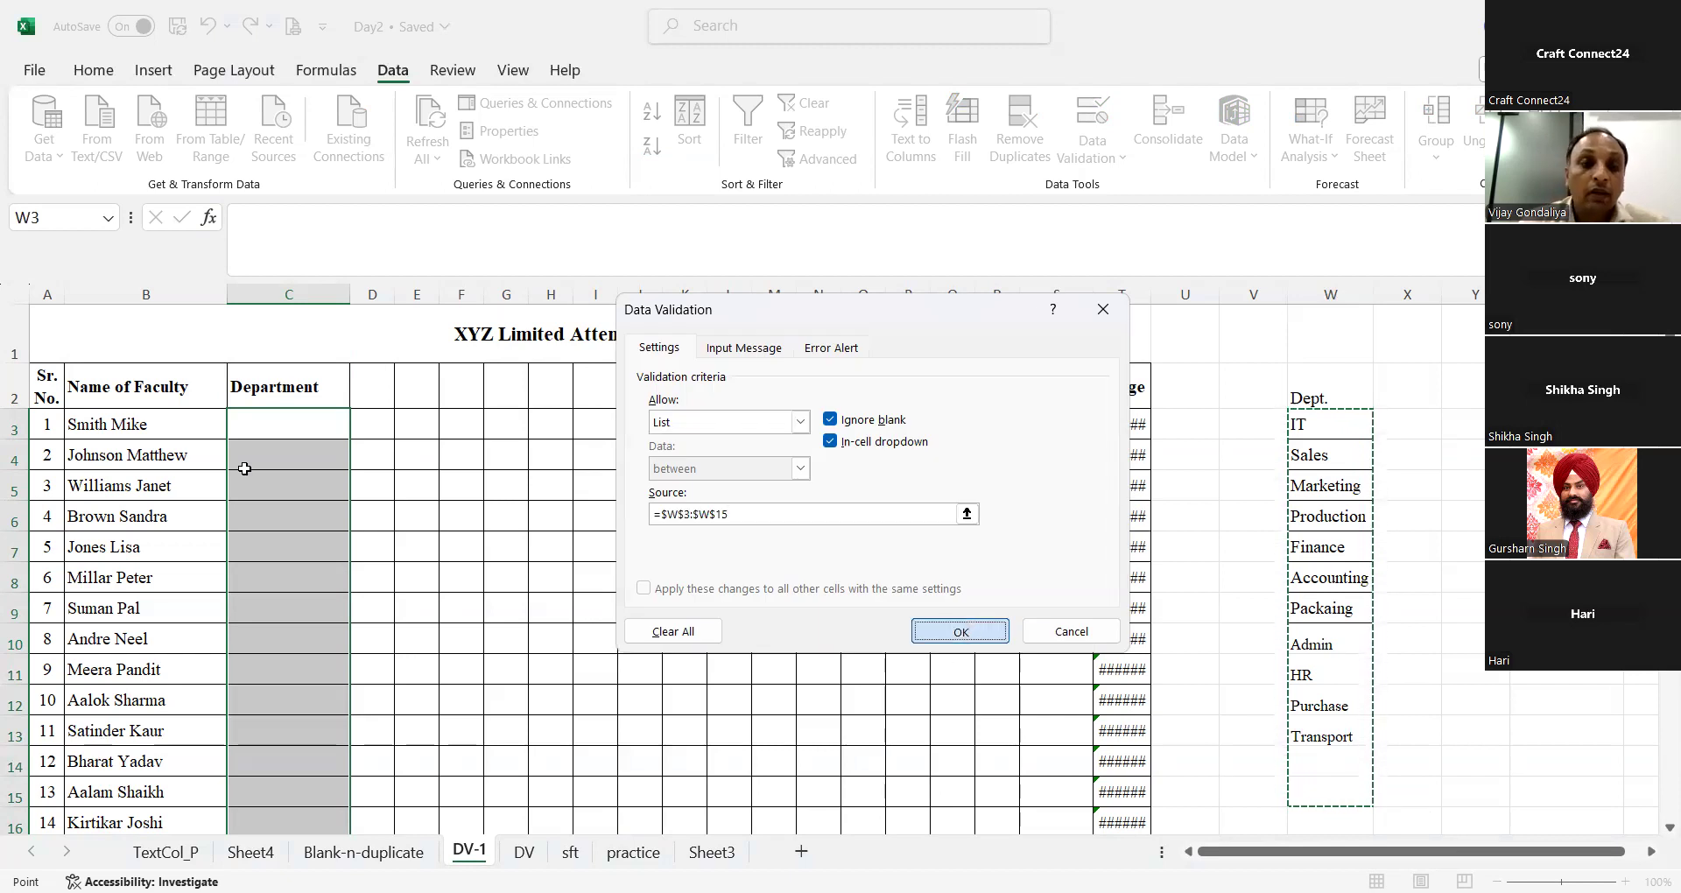
Step: Choose Packaing in C3 and Accounting in C4 from the department drop-down list
left_click(317, 418)
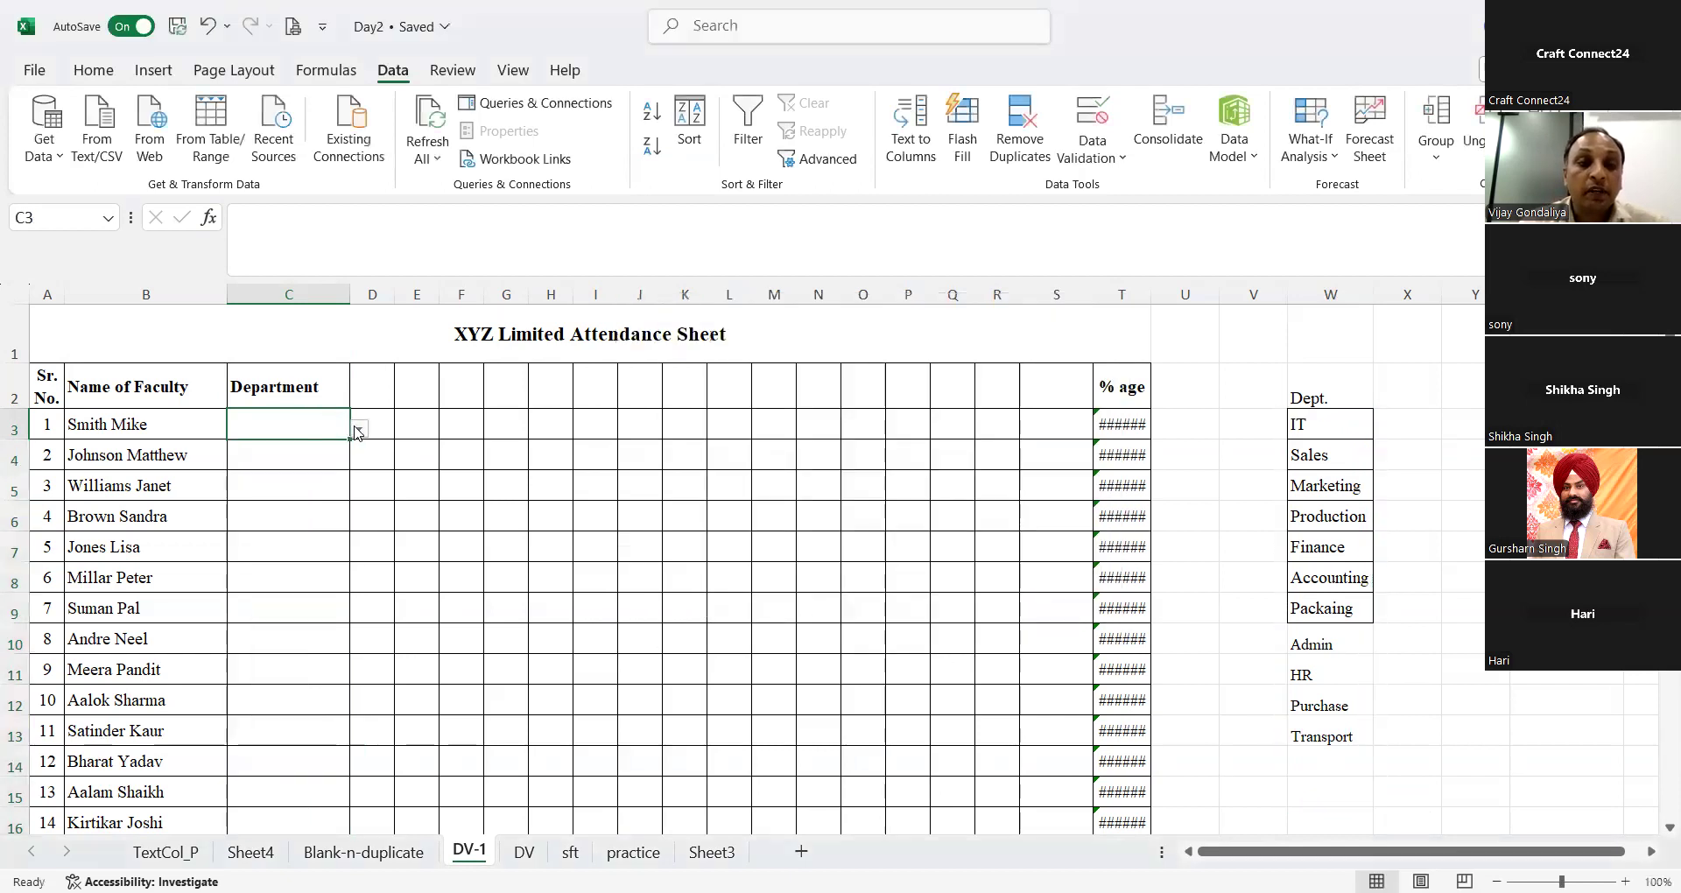
left_click(357, 430)
double_click(292, 459)
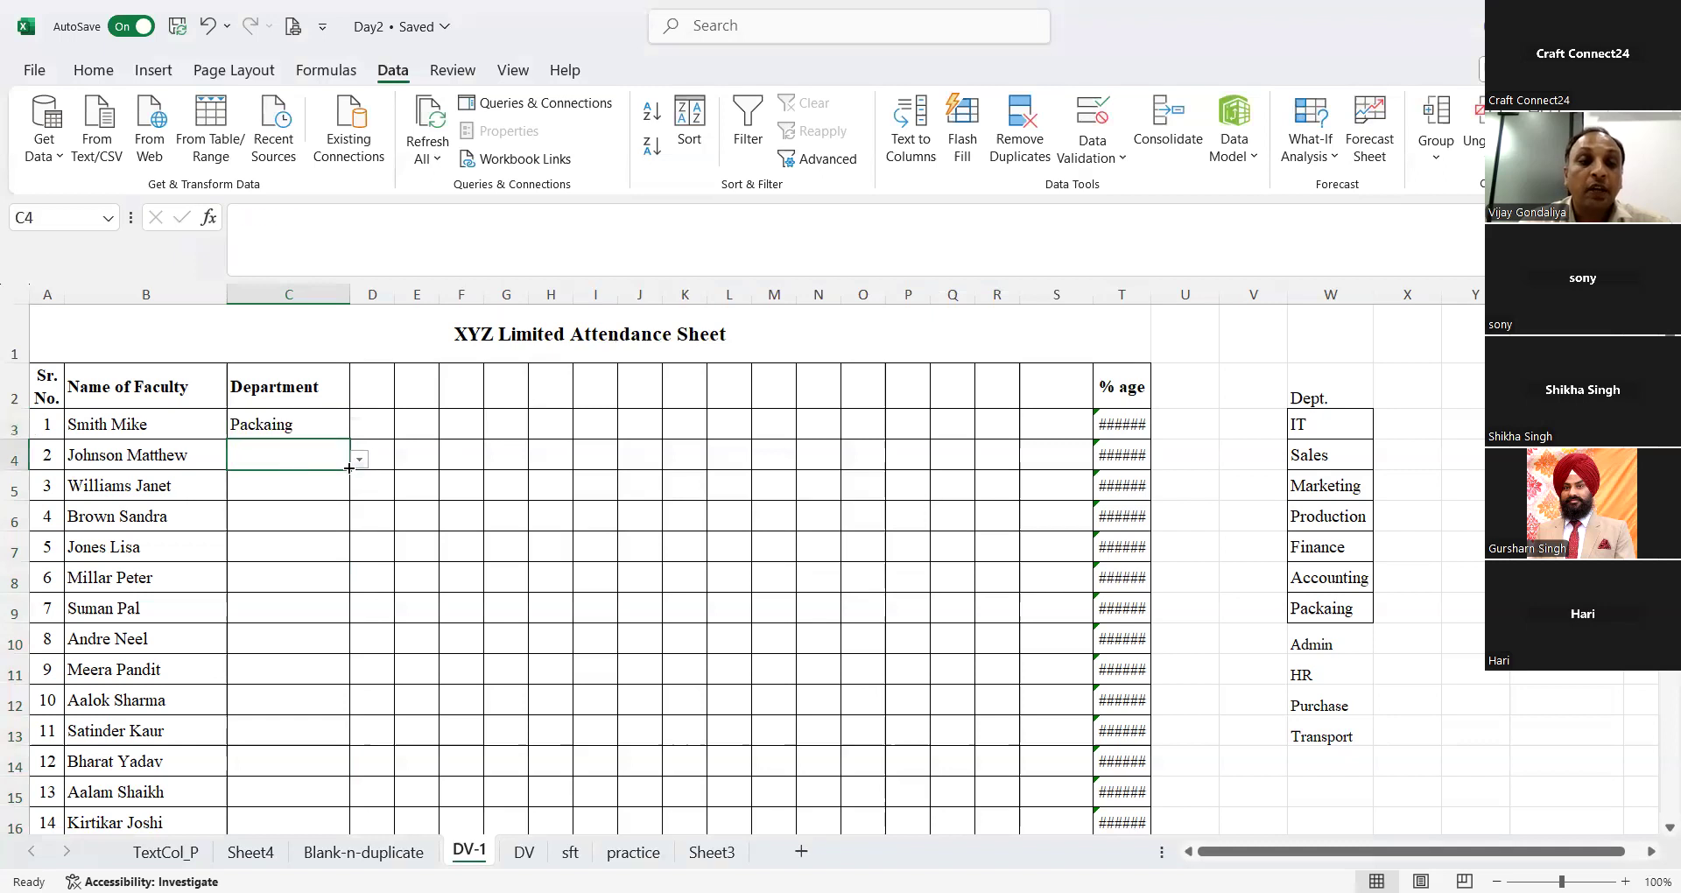
left_click(359, 459)
left_click(328, 480)
Step: Choose IT in C5 and Accounting in C6 from the department drop-down list
left_click(329, 490)
left_click(359, 490)
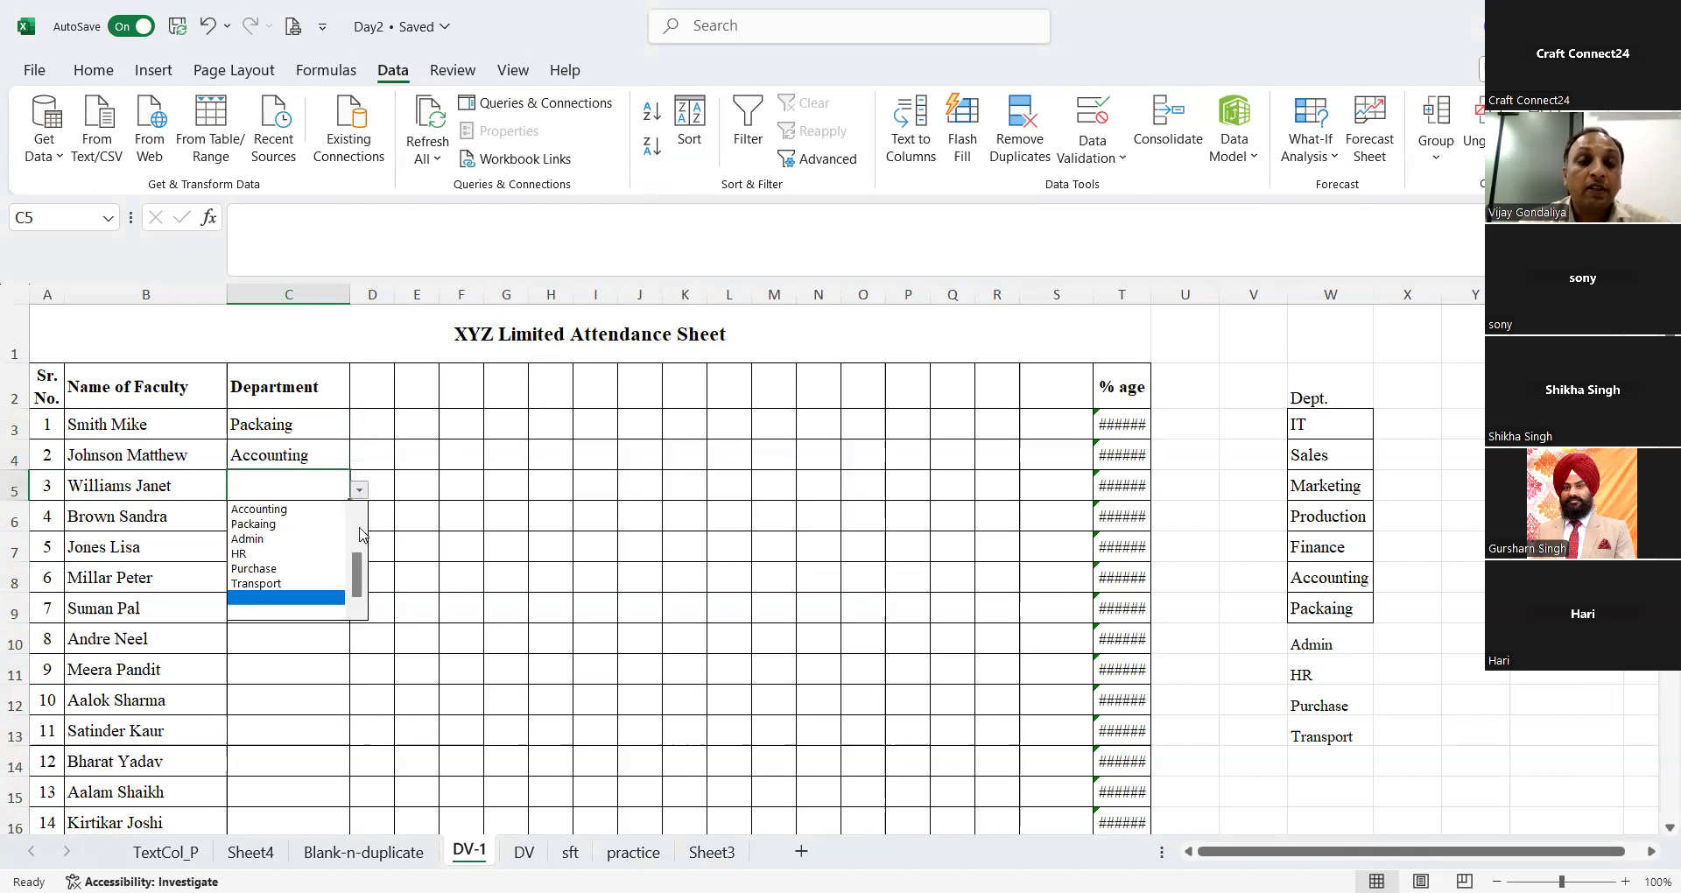
left_click(361, 532)
left_click(305, 509)
left_click(330, 517)
left_click(359, 520)
left_click(307, 541)
Step: Choose Admin in C7 and HR in C8 from the department drop-down list
left_click(307, 541)
left_click(359, 551)
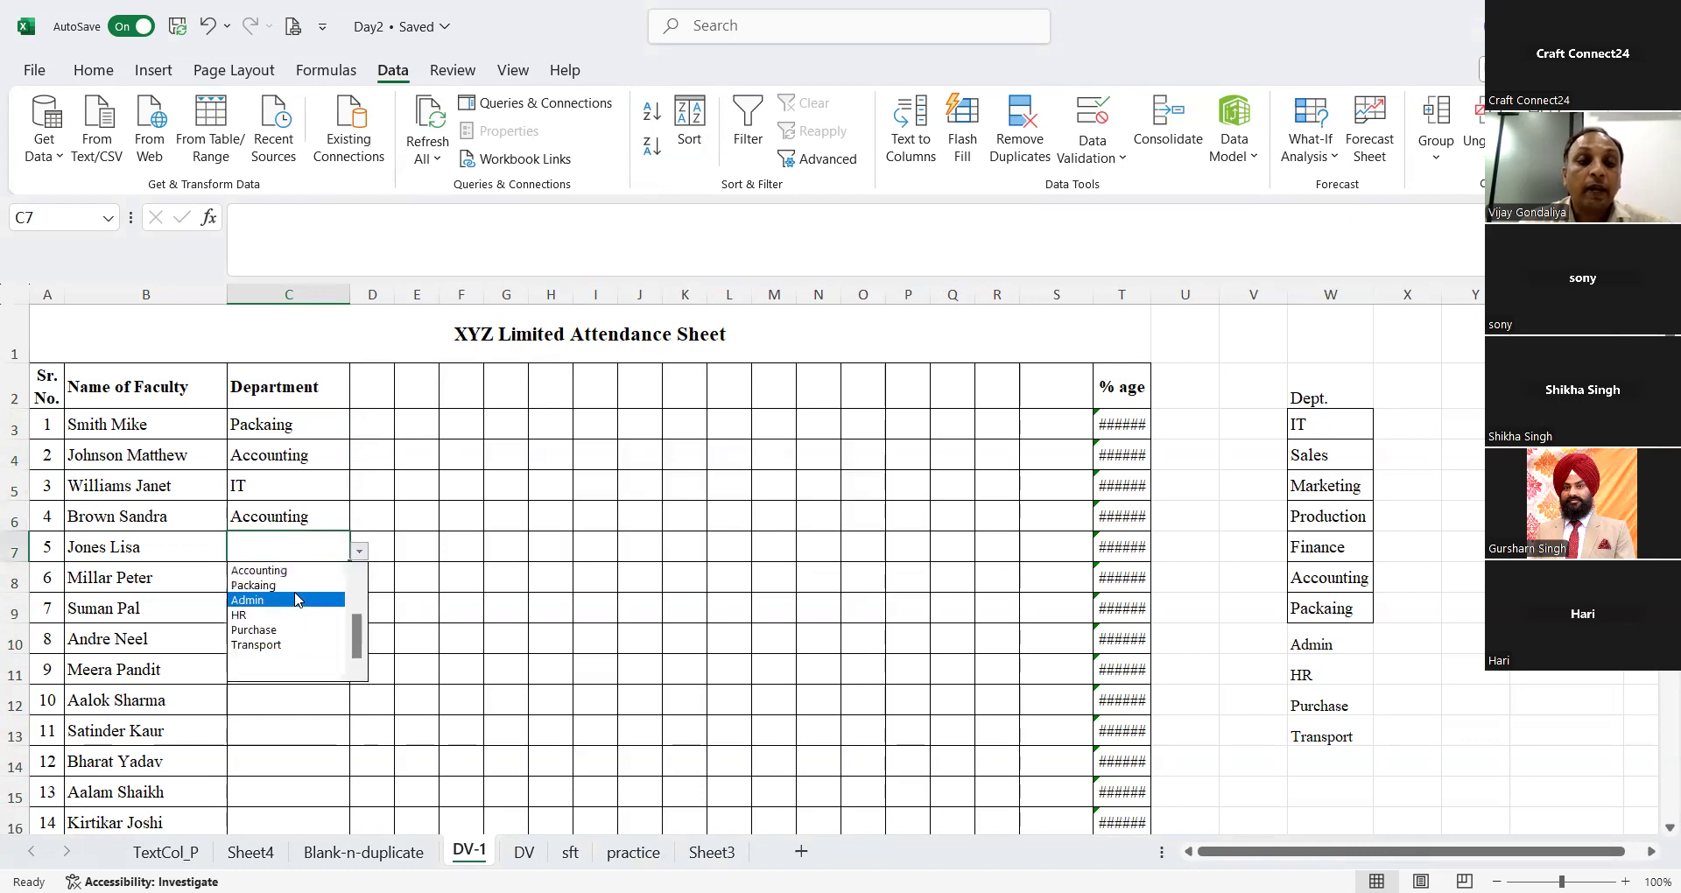
left_click(295, 600)
left_click(311, 580)
left_click(359, 581)
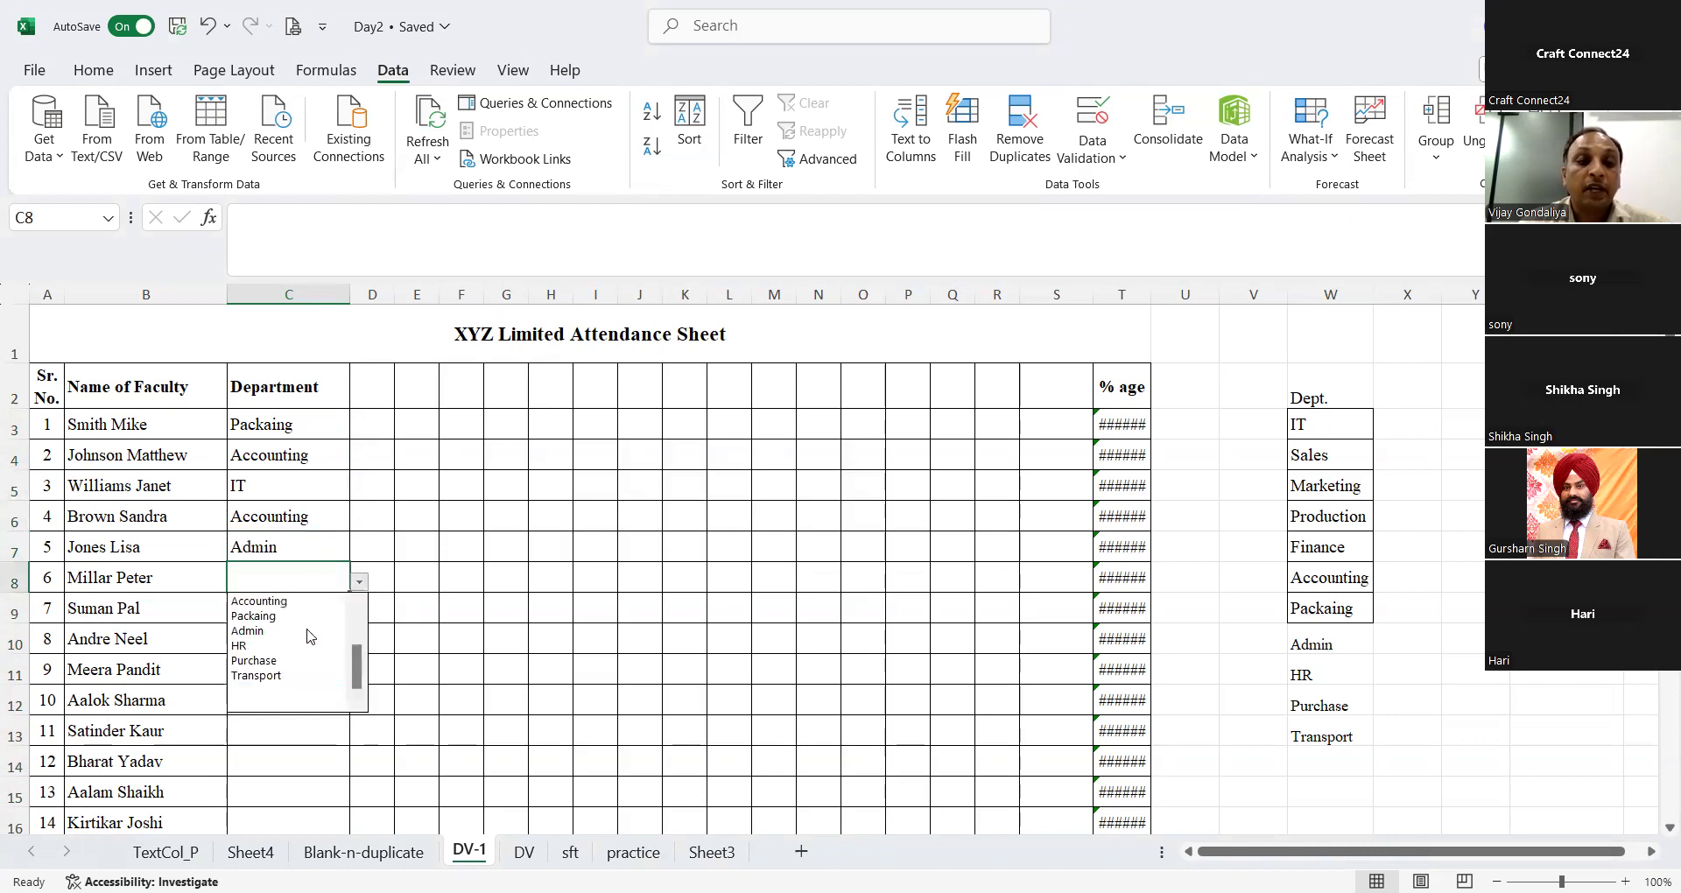
left_click(298, 646)
left_click(494, 505)
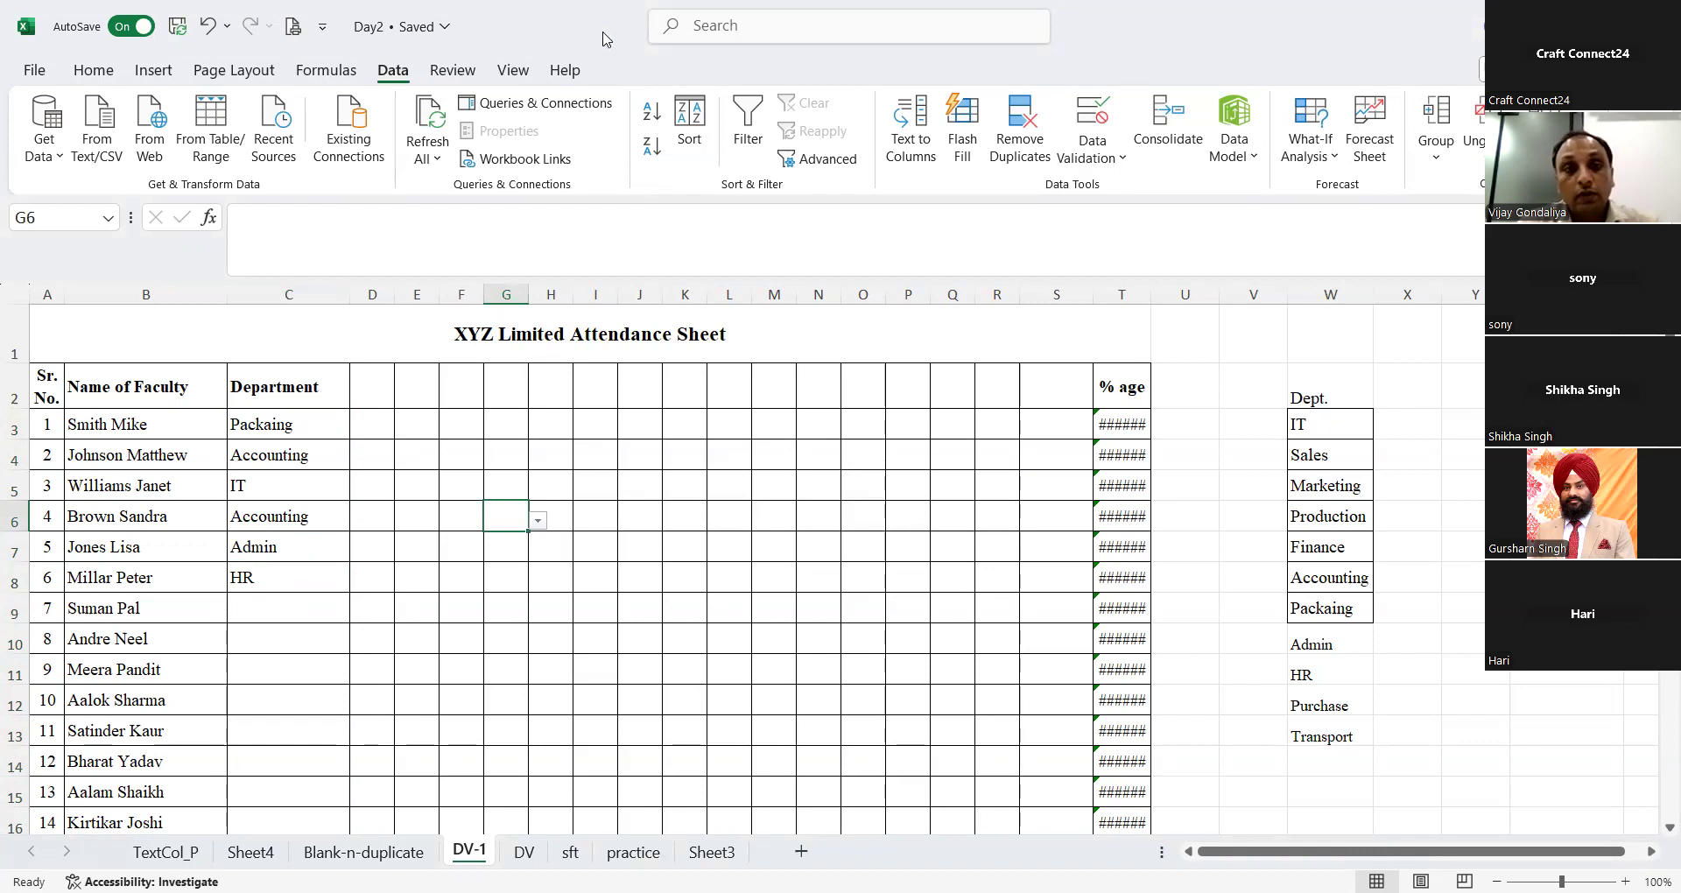
left_click(302, 393)
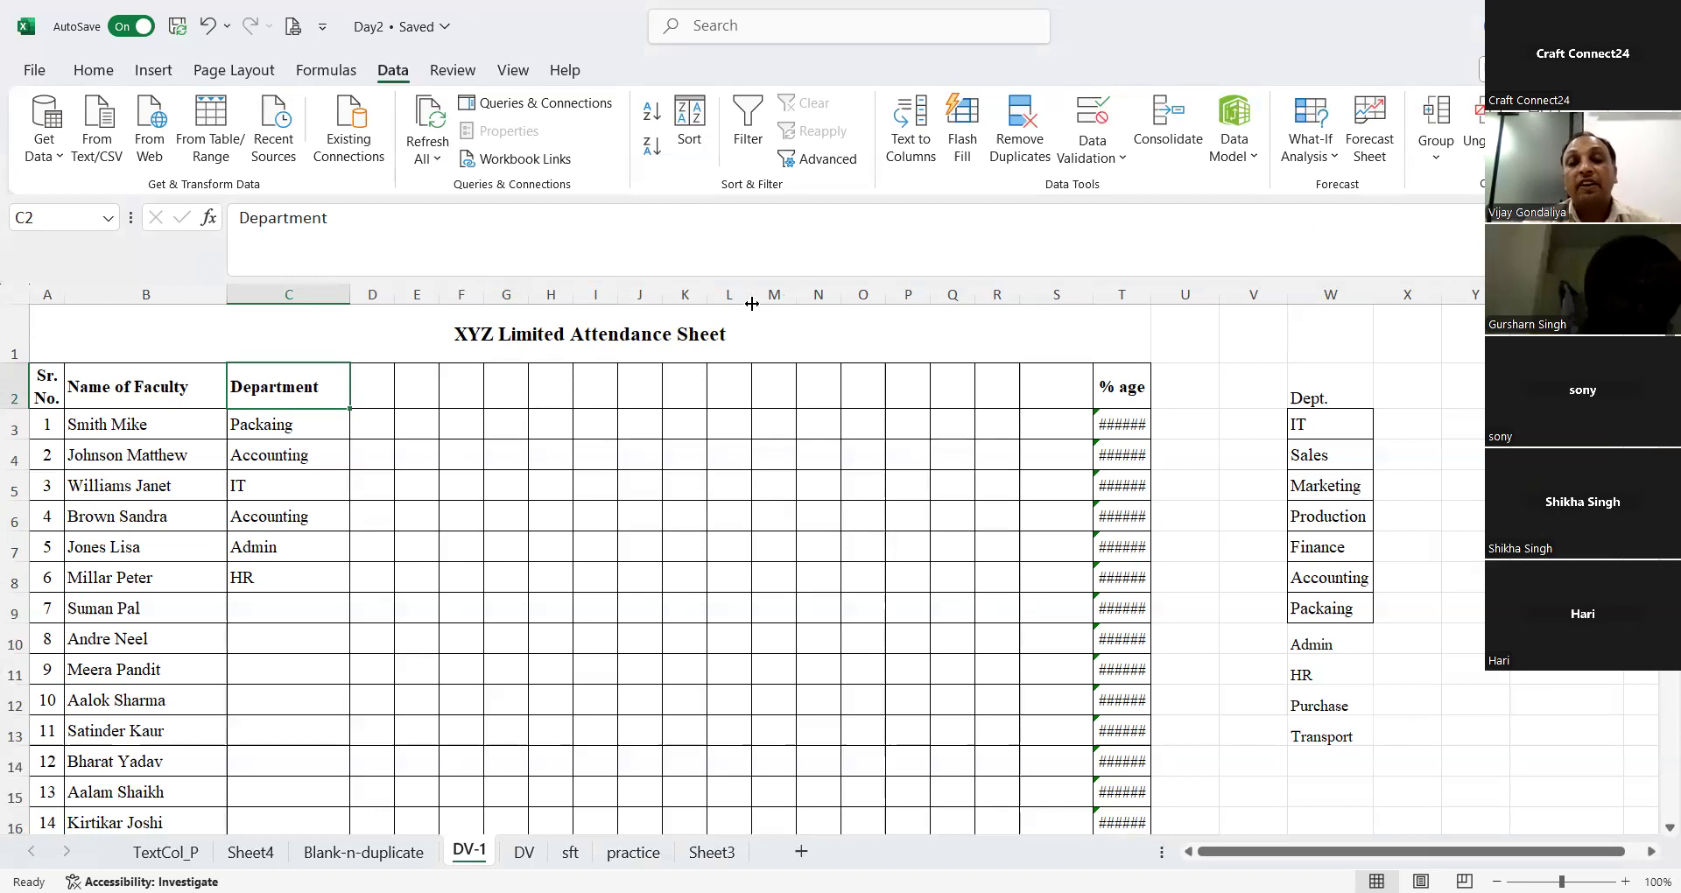
Step: Mark attendance in the first faculty row as P in D3 and A in G3 from the drop-down lists
left_click(368, 427)
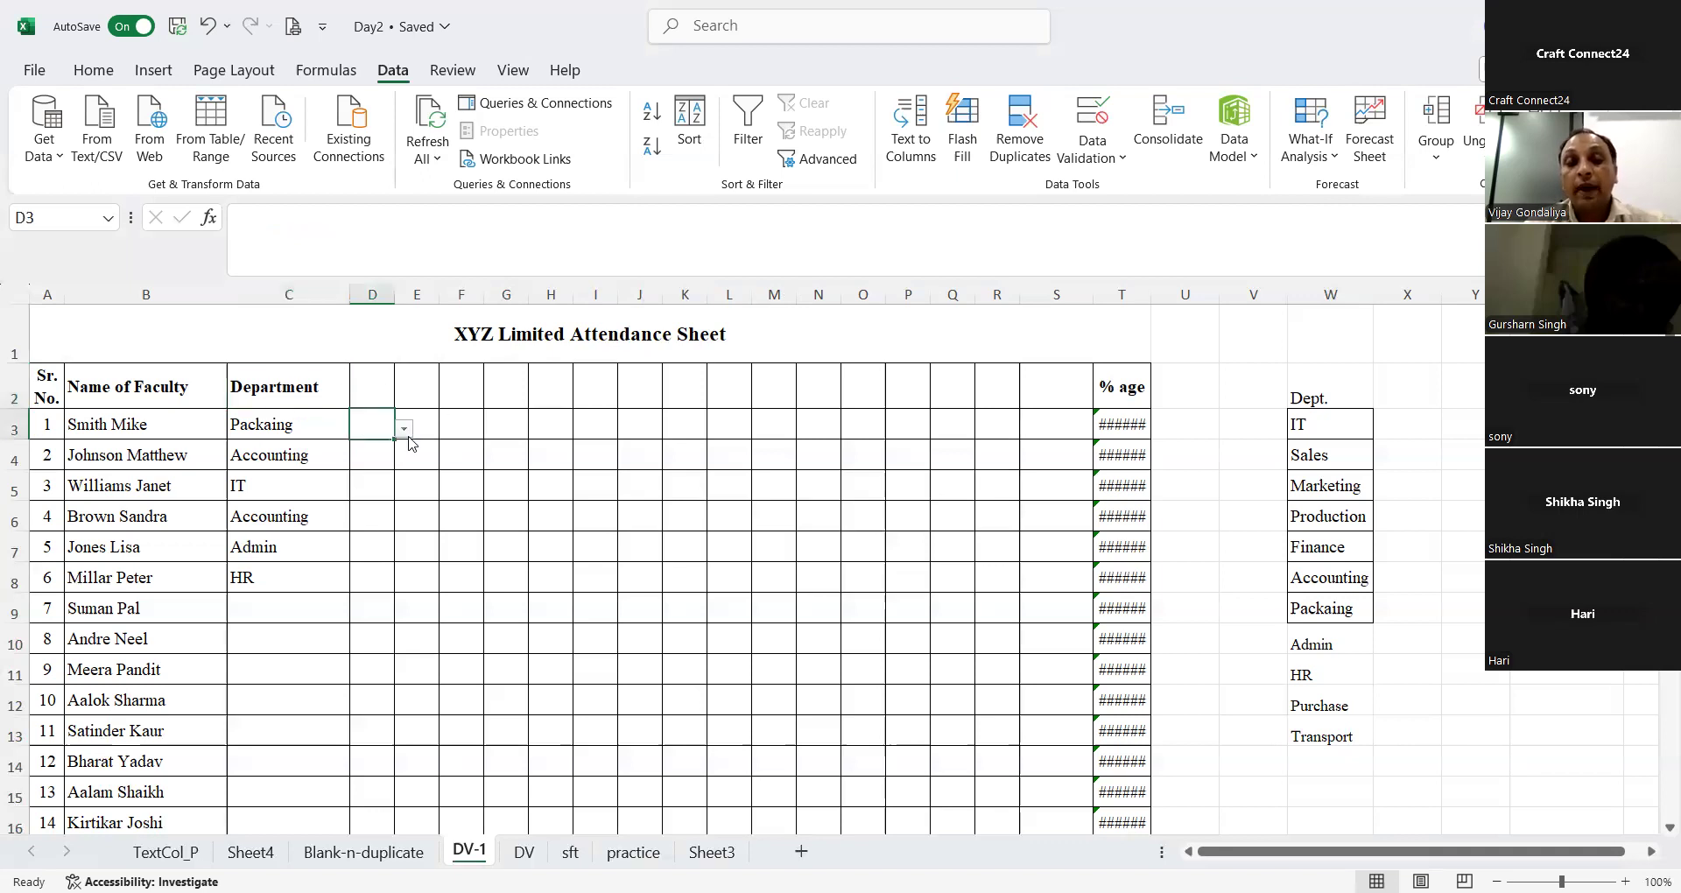
left_click(405, 429)
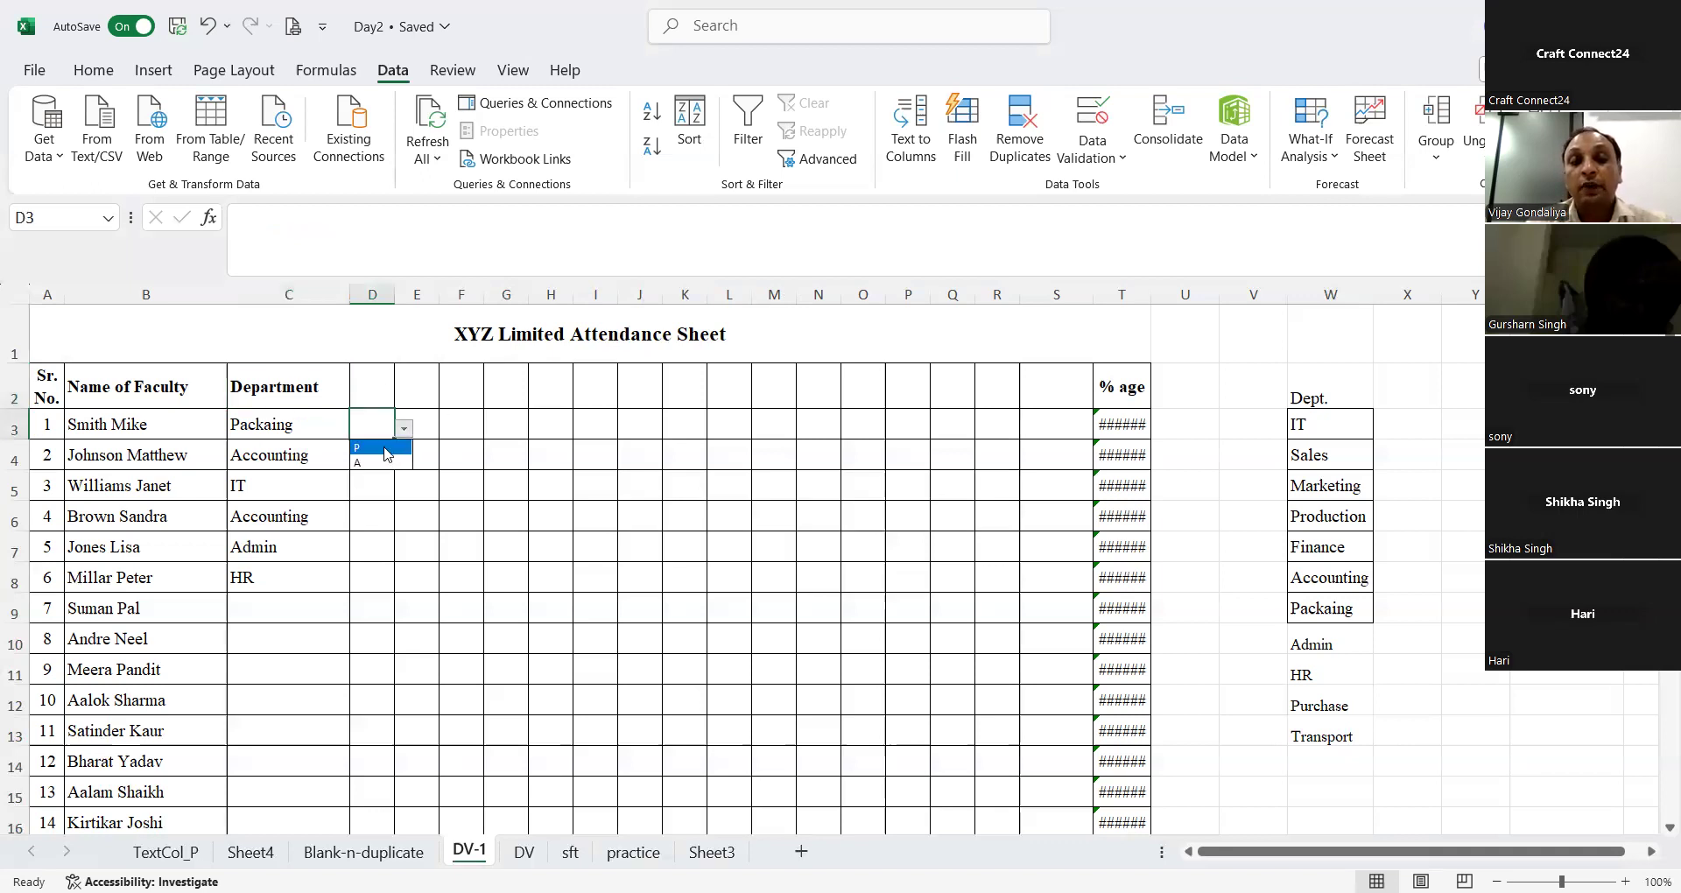
left_click(386, 448)
key("Right")
left_click(537, 431)
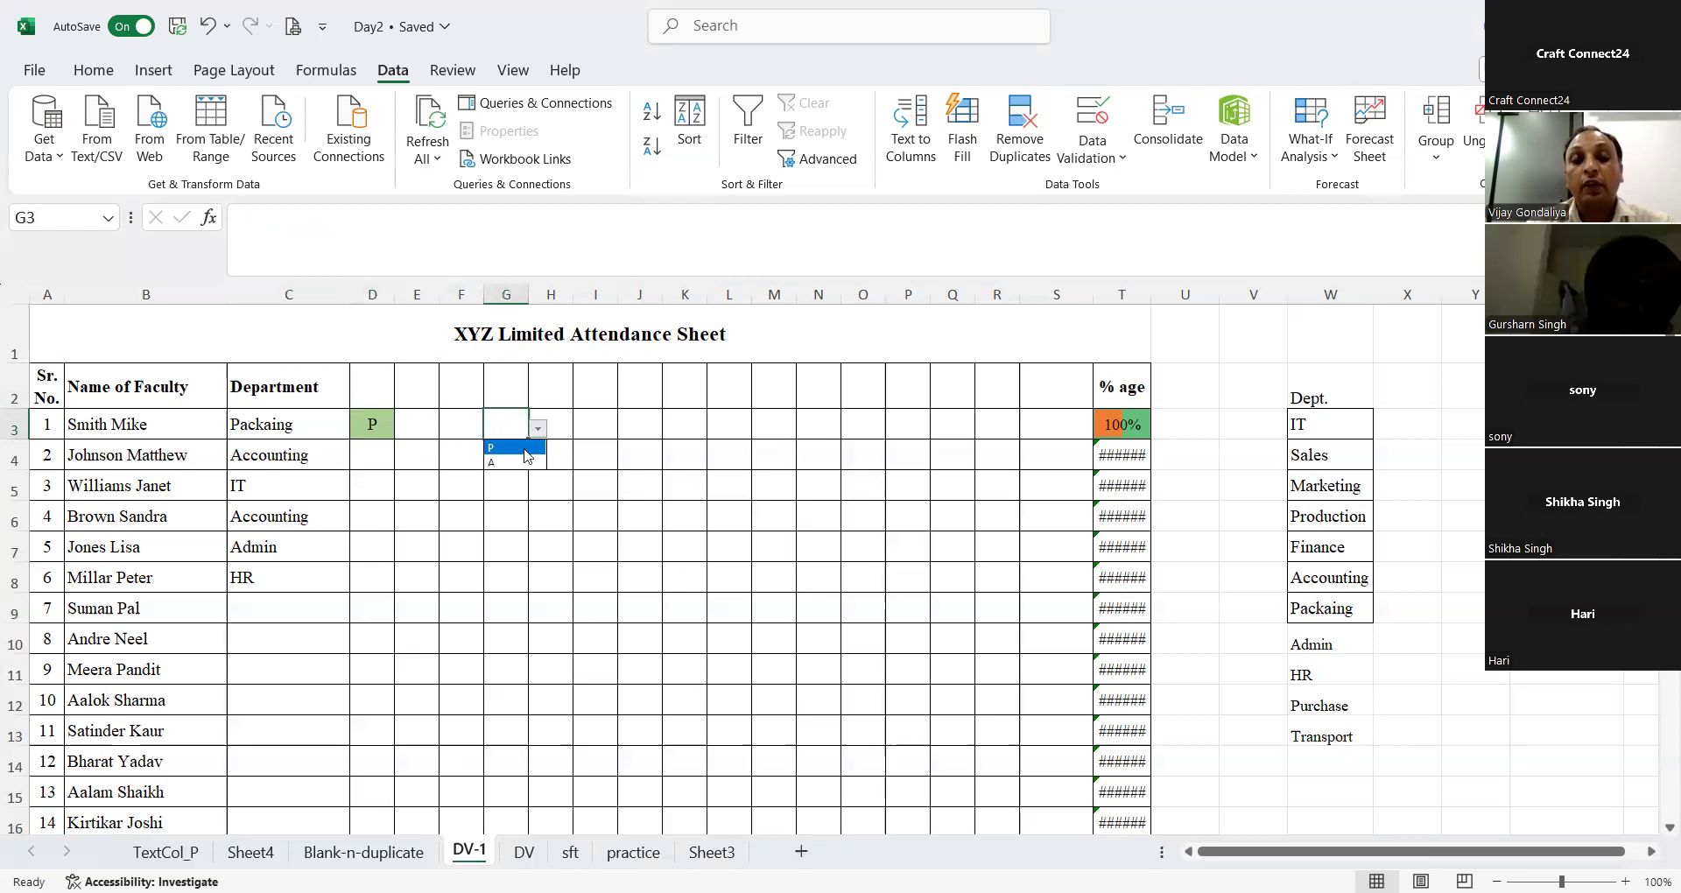
left_click(516, 463)
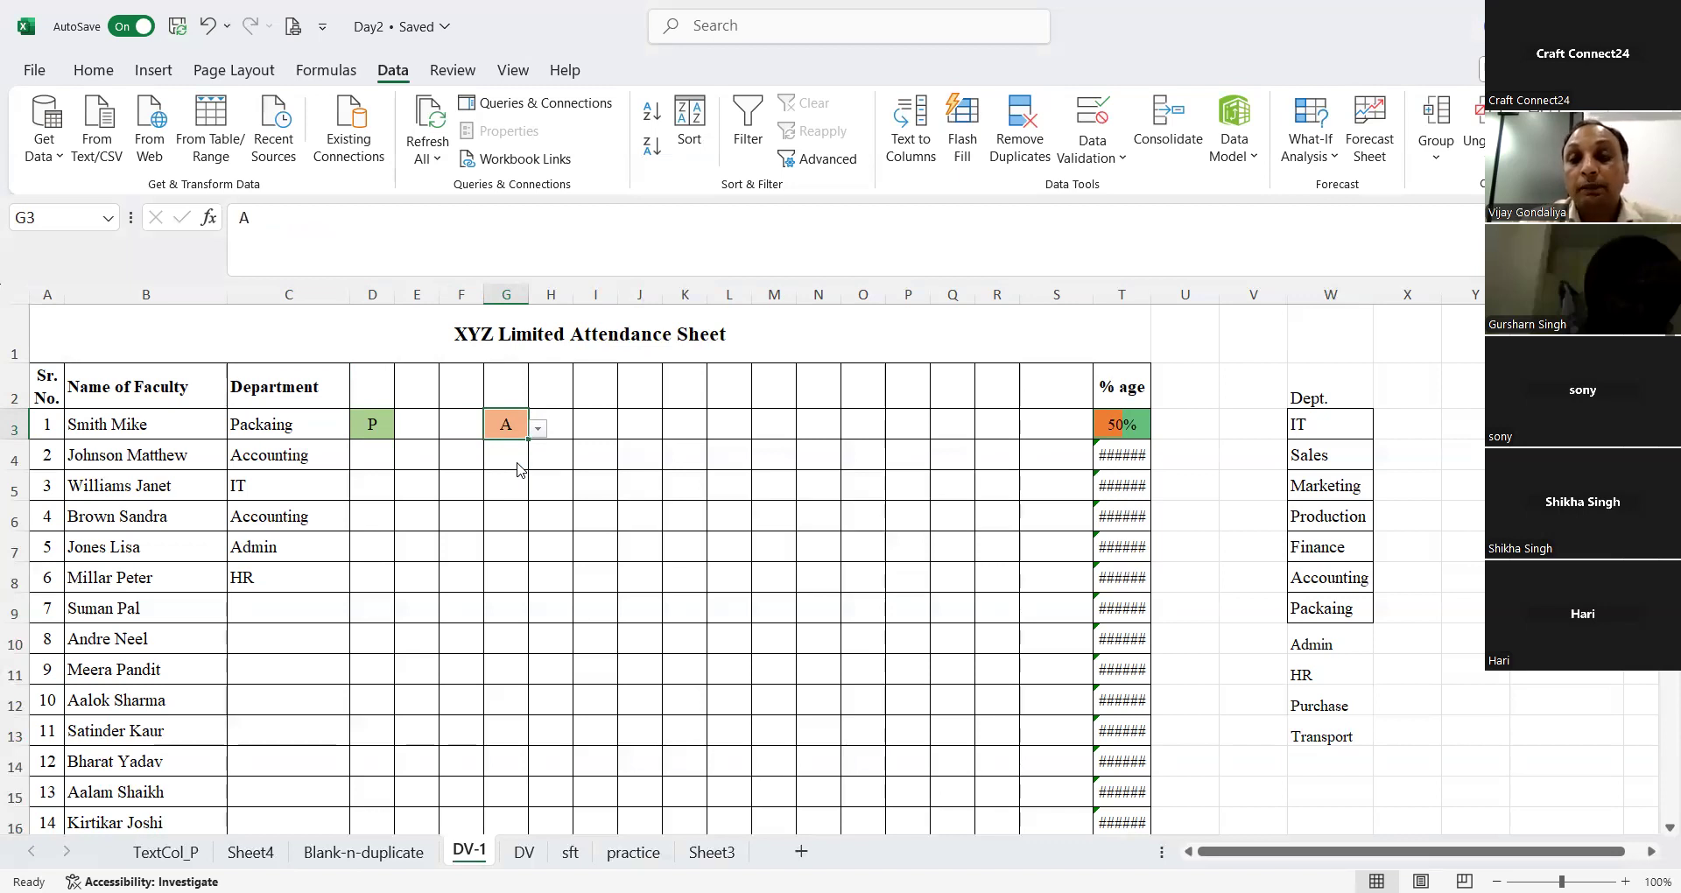
Step: Choose P from the attendance drop-down list in E3
left_click(385, 418)
left_click(418, 422)
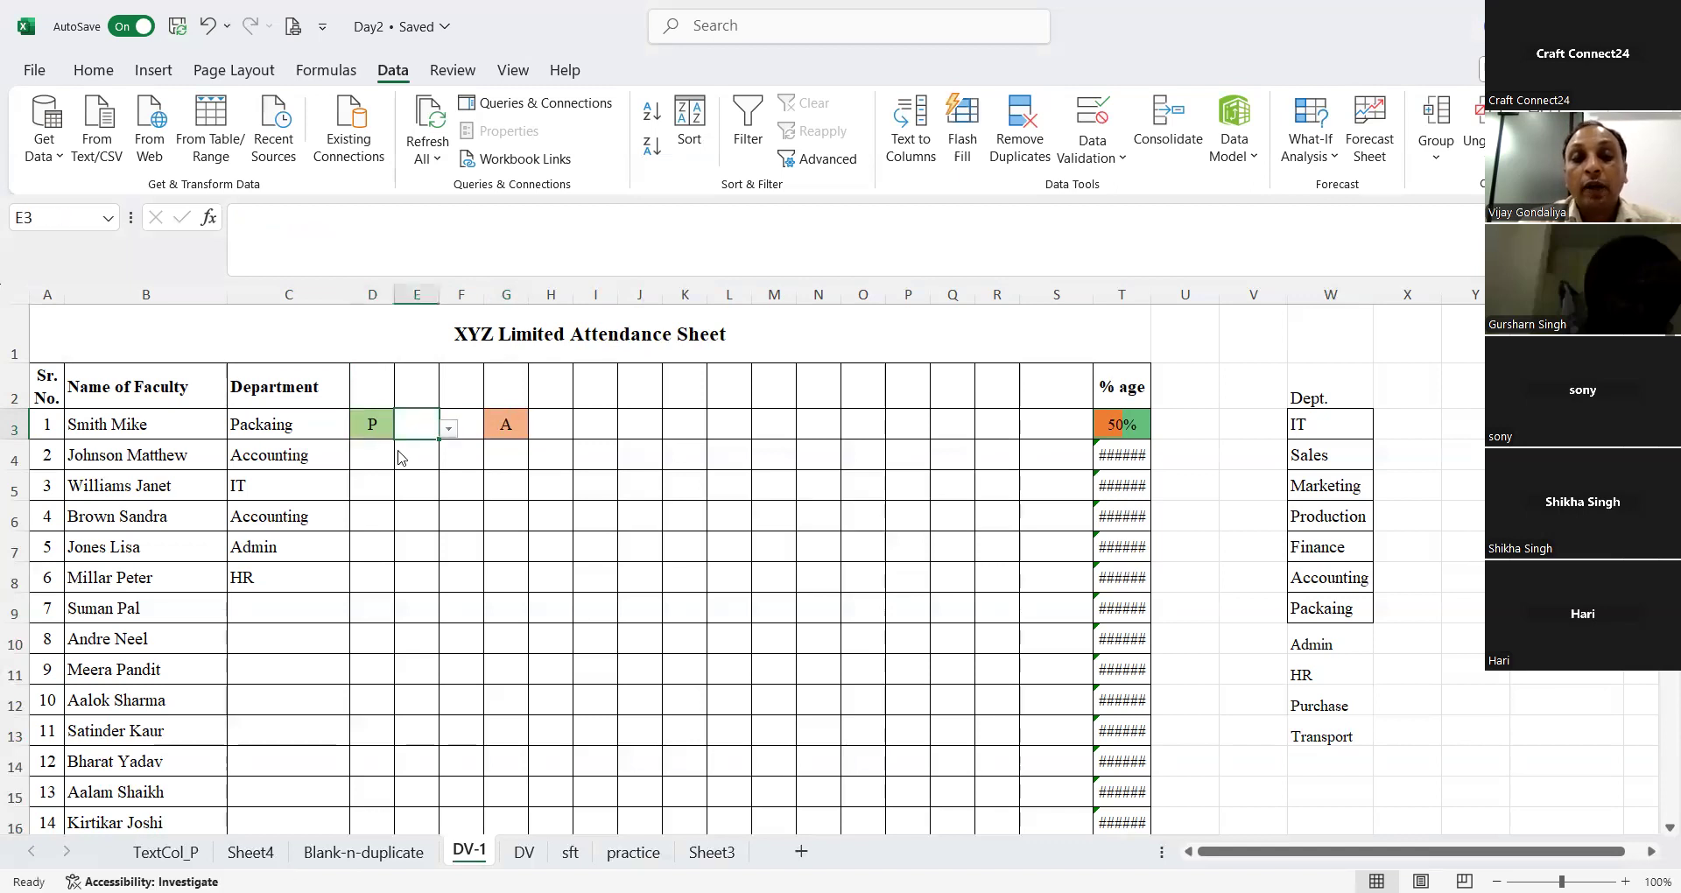
left_click(449, 428)
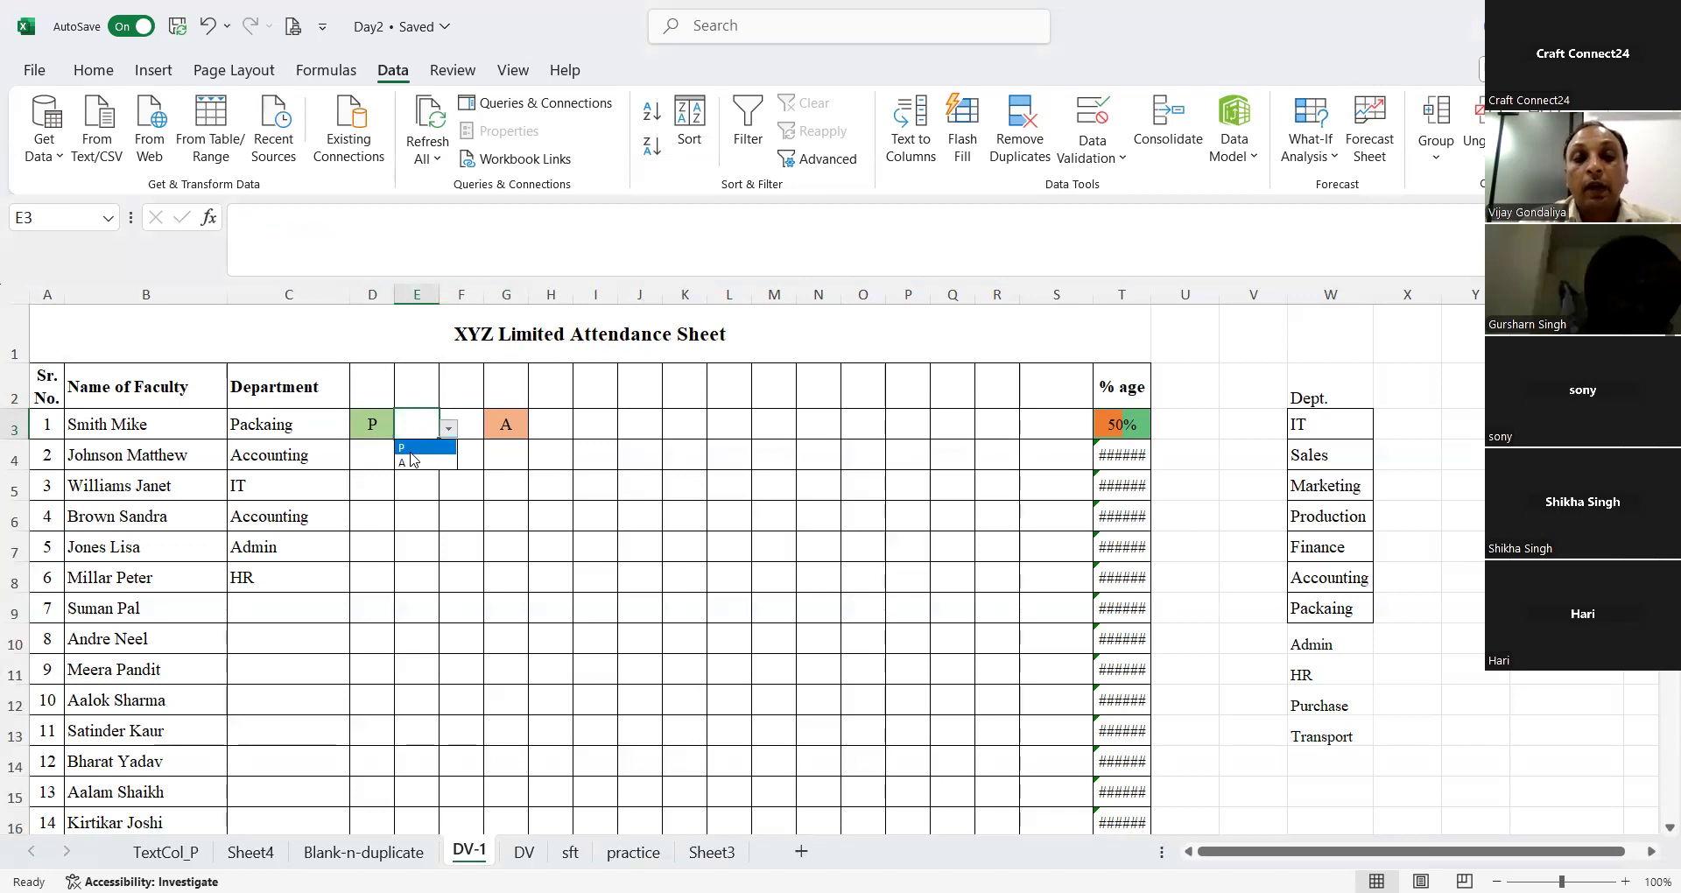
left_click(414, 447)
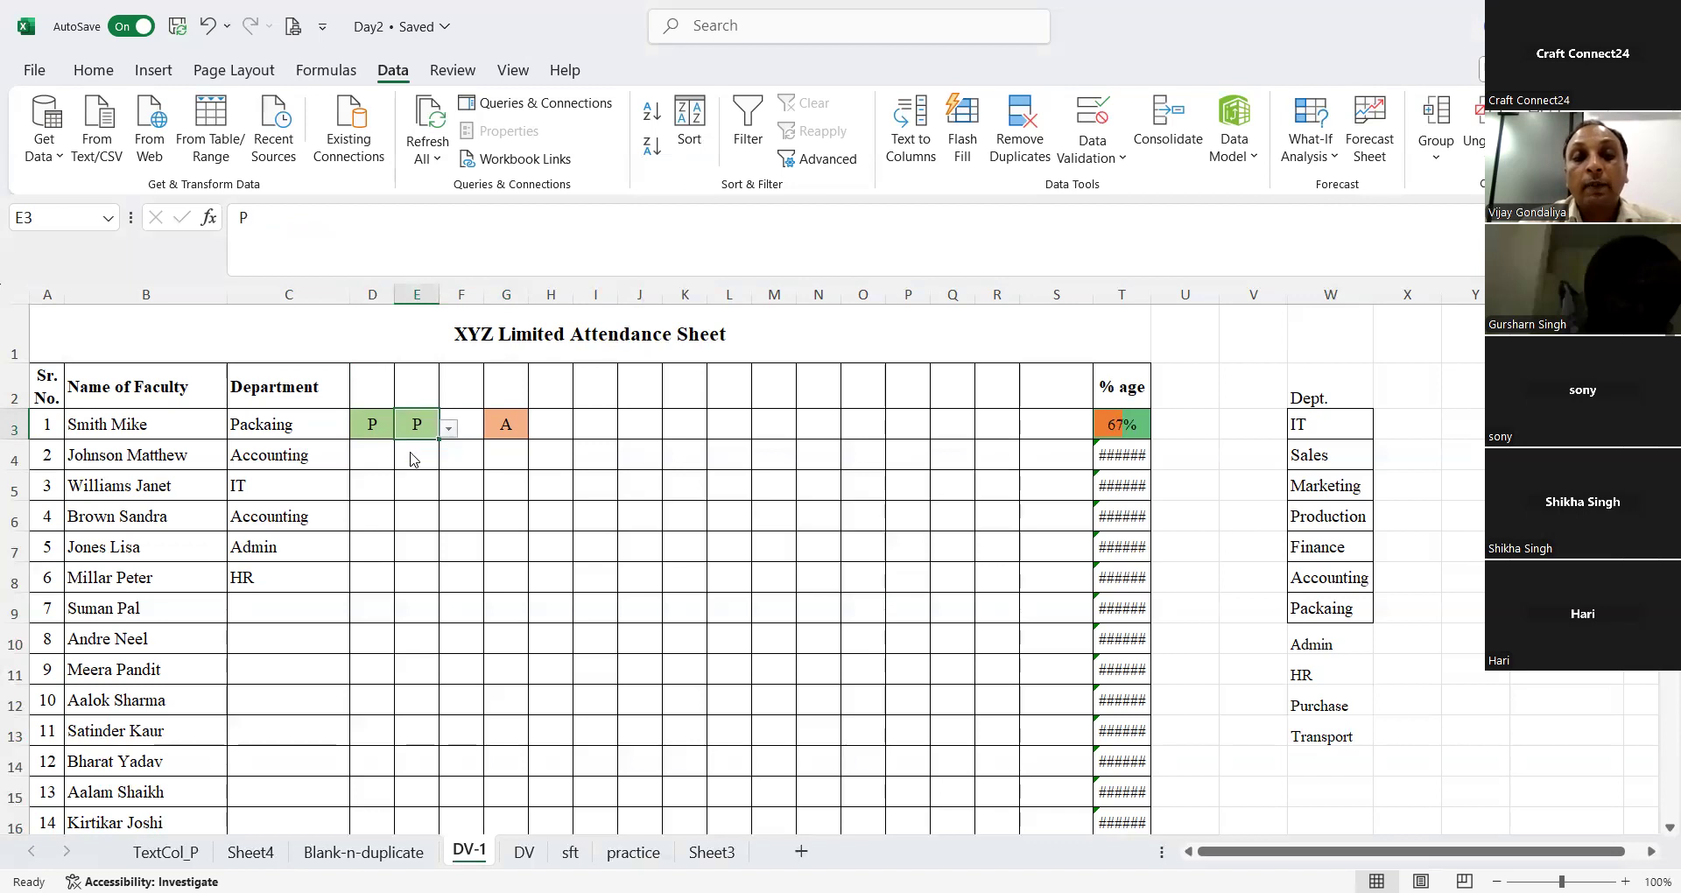
Step: Mark the first faculty row's attendance in F3 as P
left_click(477, 428)
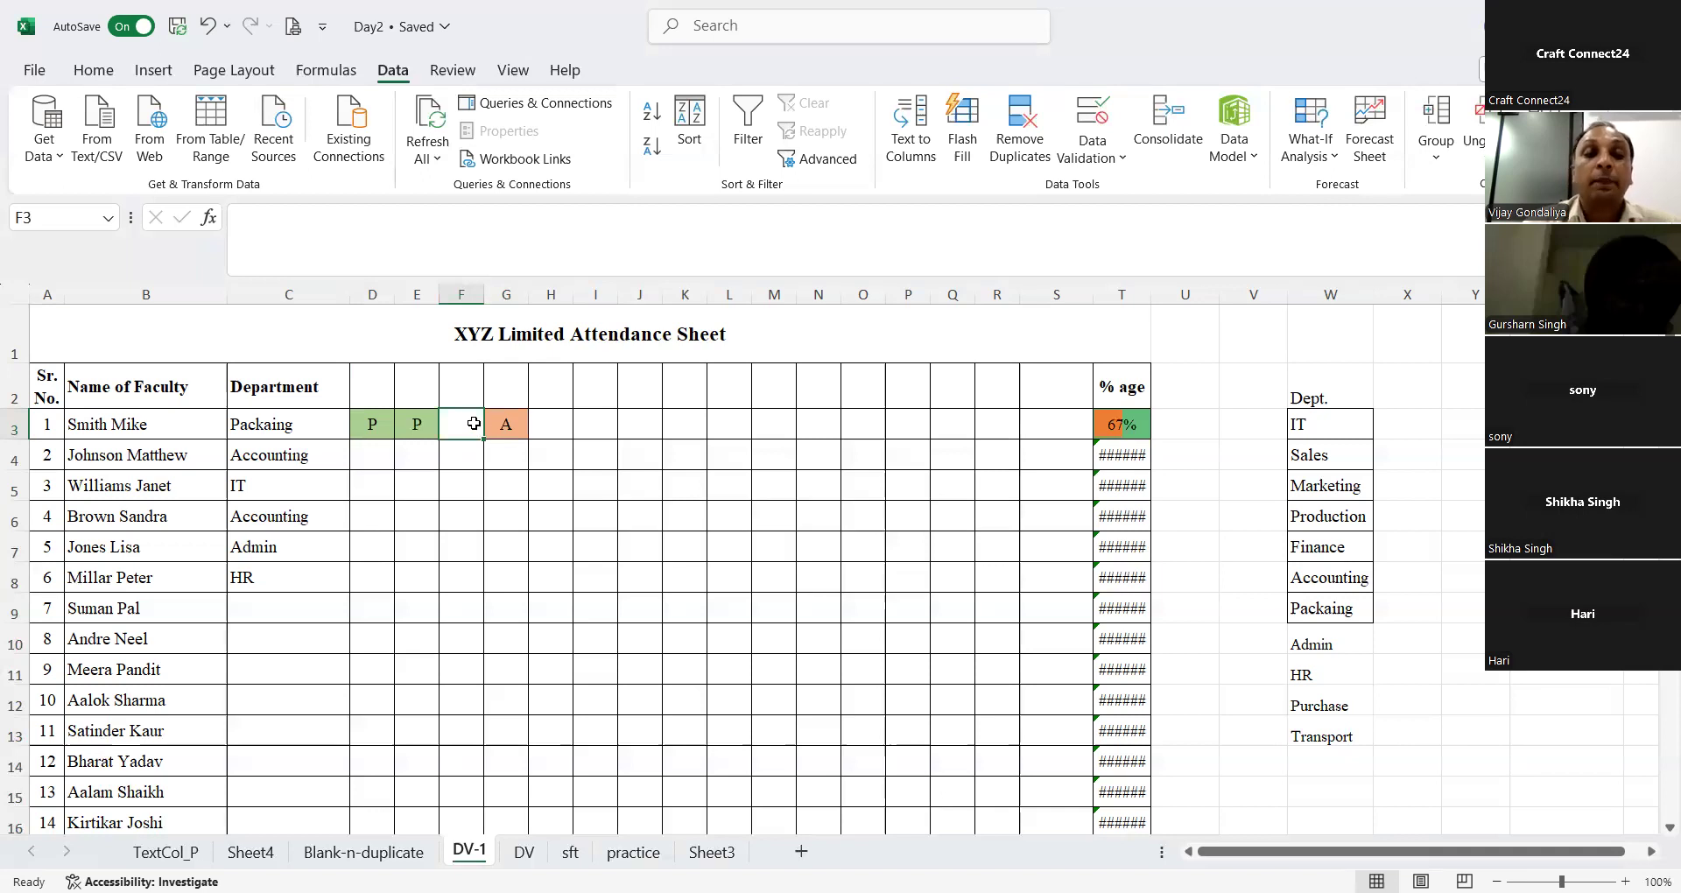
left_click(548, 443)
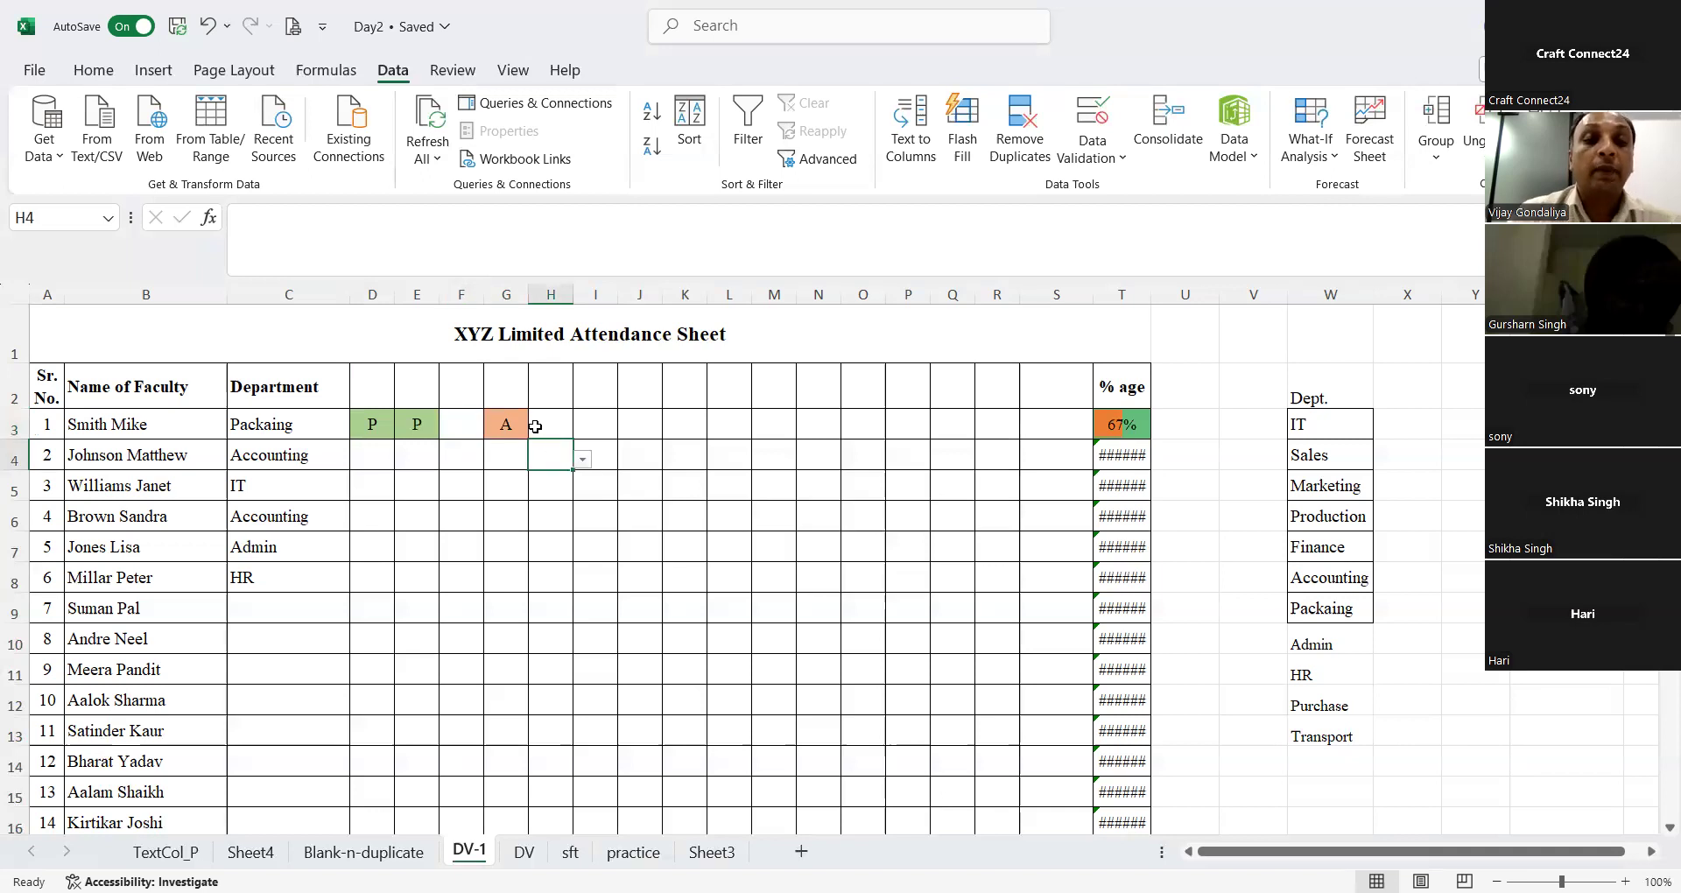
left_click(444, 424)
left_click(424, 424)
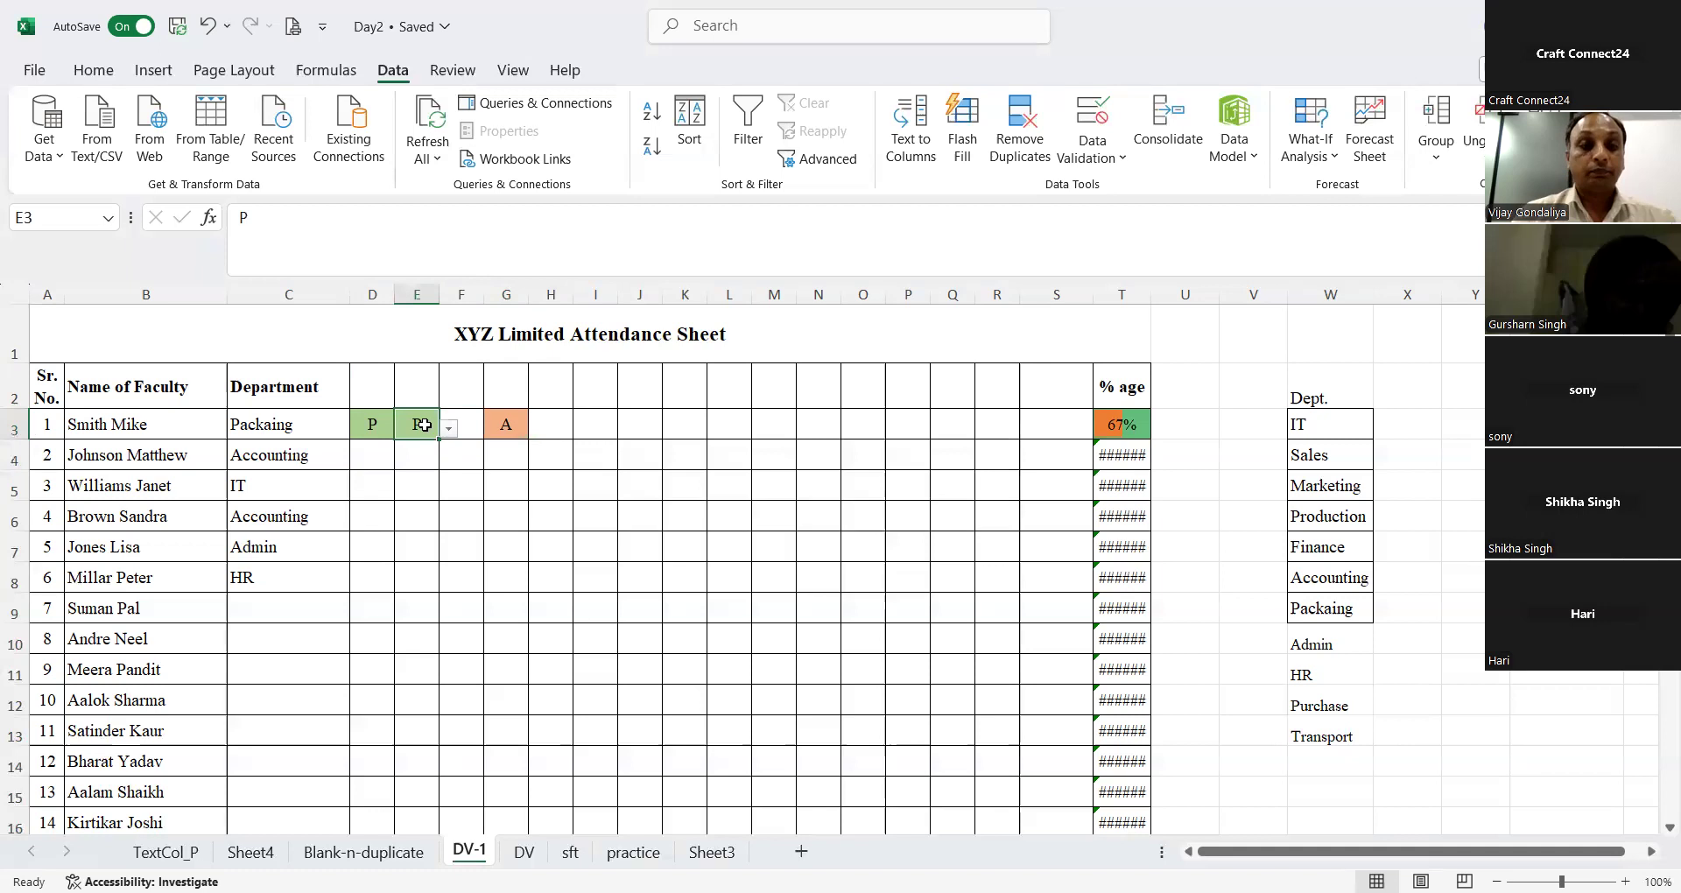
key("Right")
type("P")
key("Right")
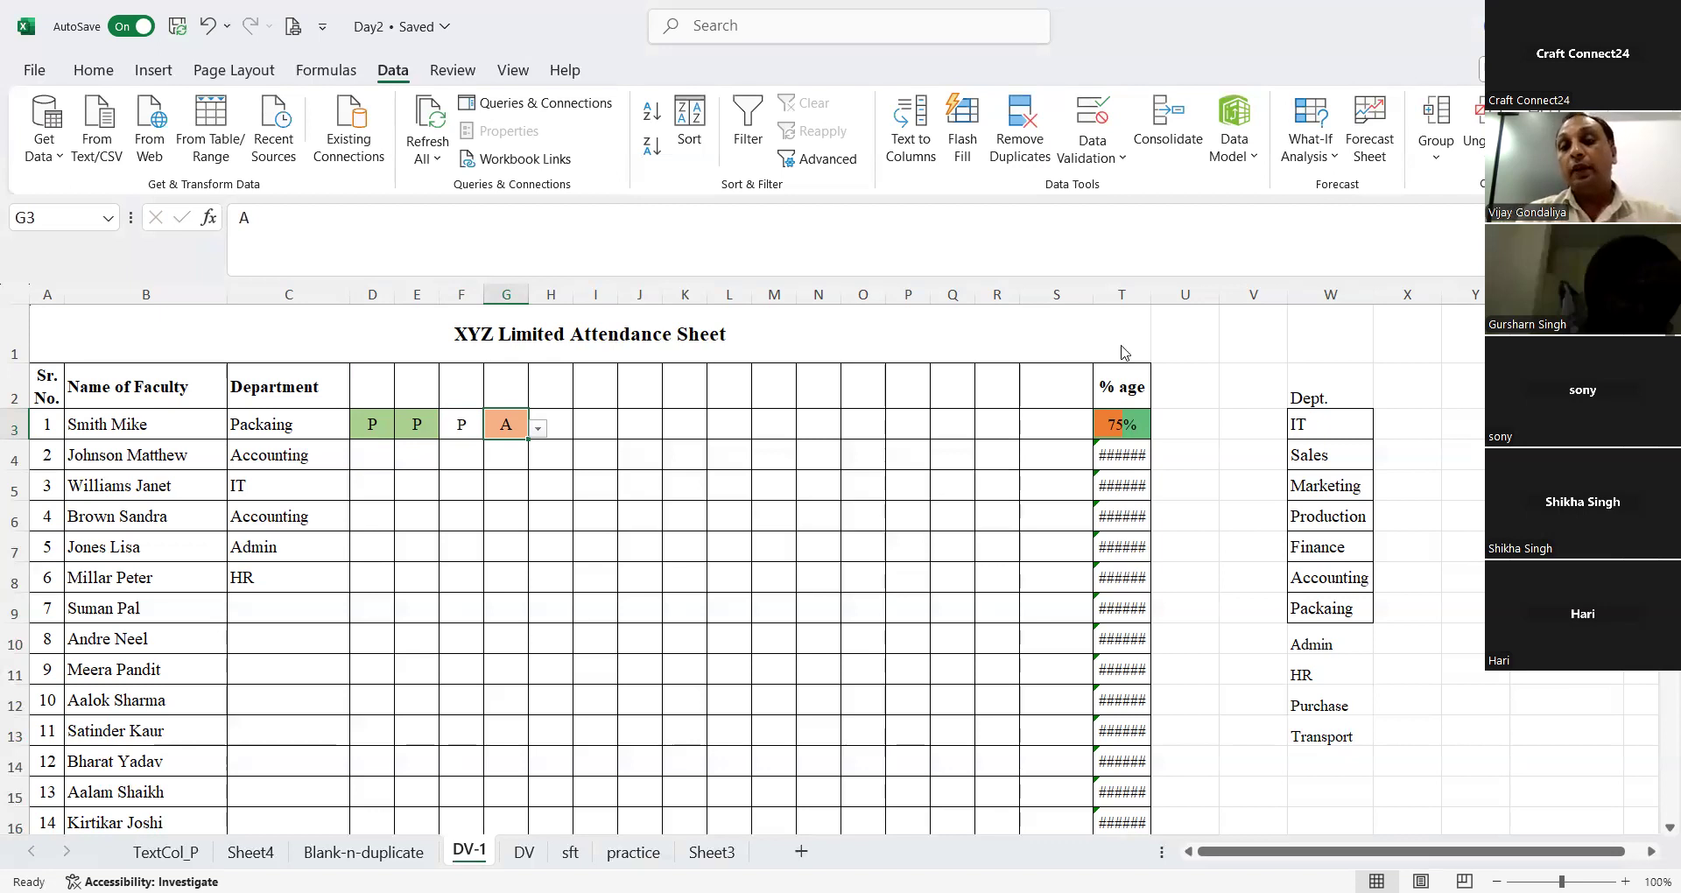
Step: Examine the first faculty row's % age formula, and insert a new column at column S
key("ctrl+Right")
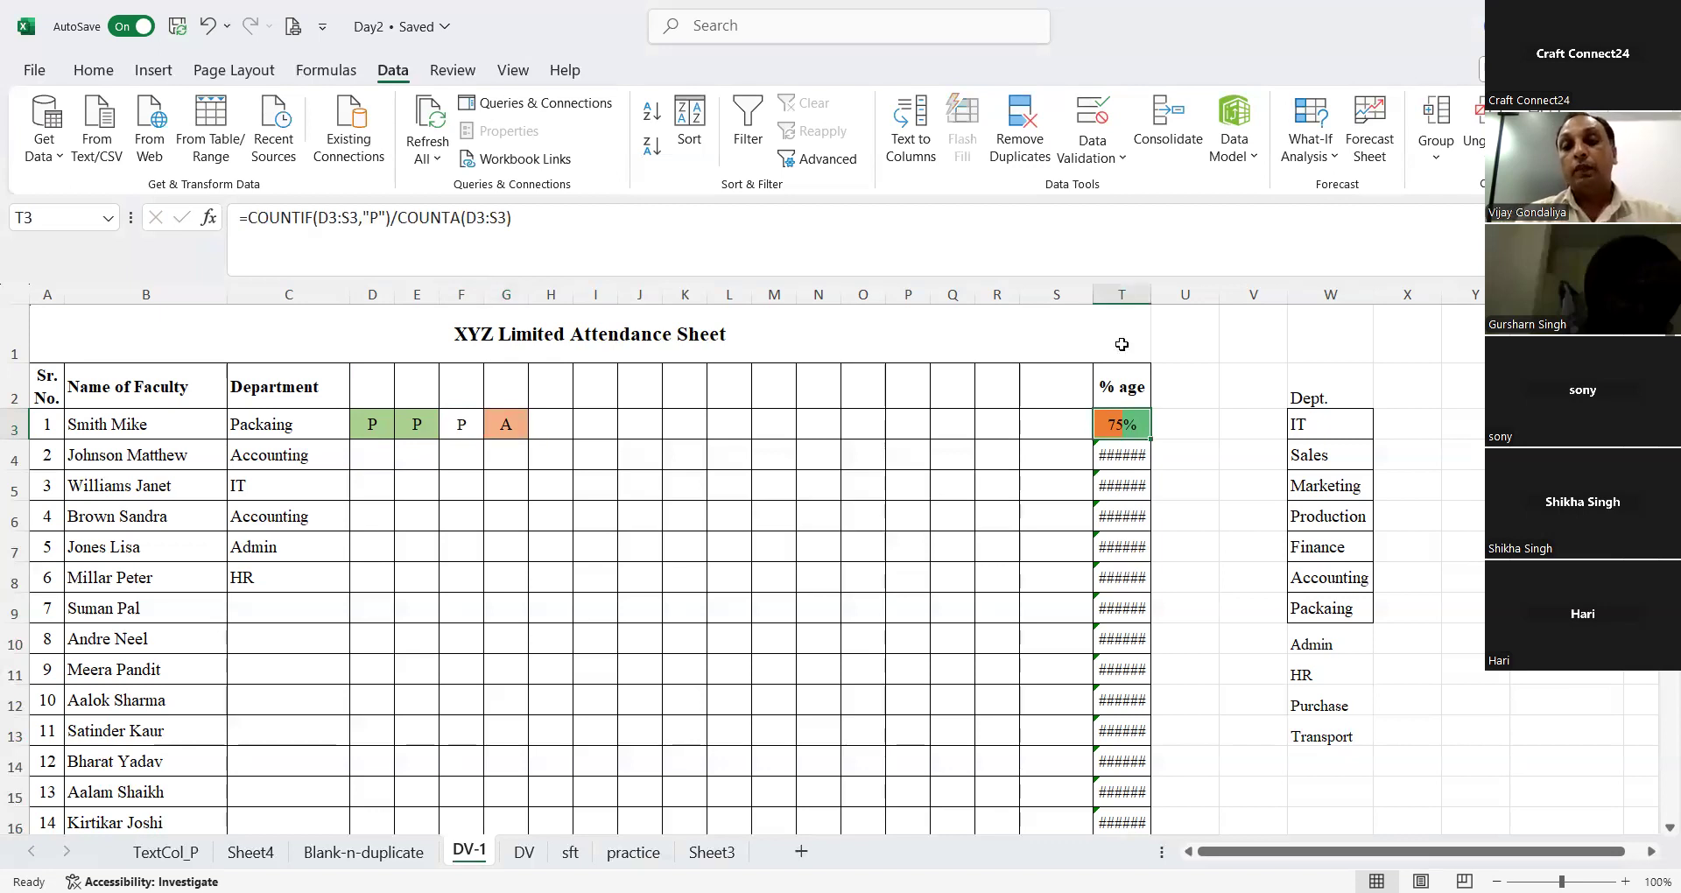
left_click(983, 448)
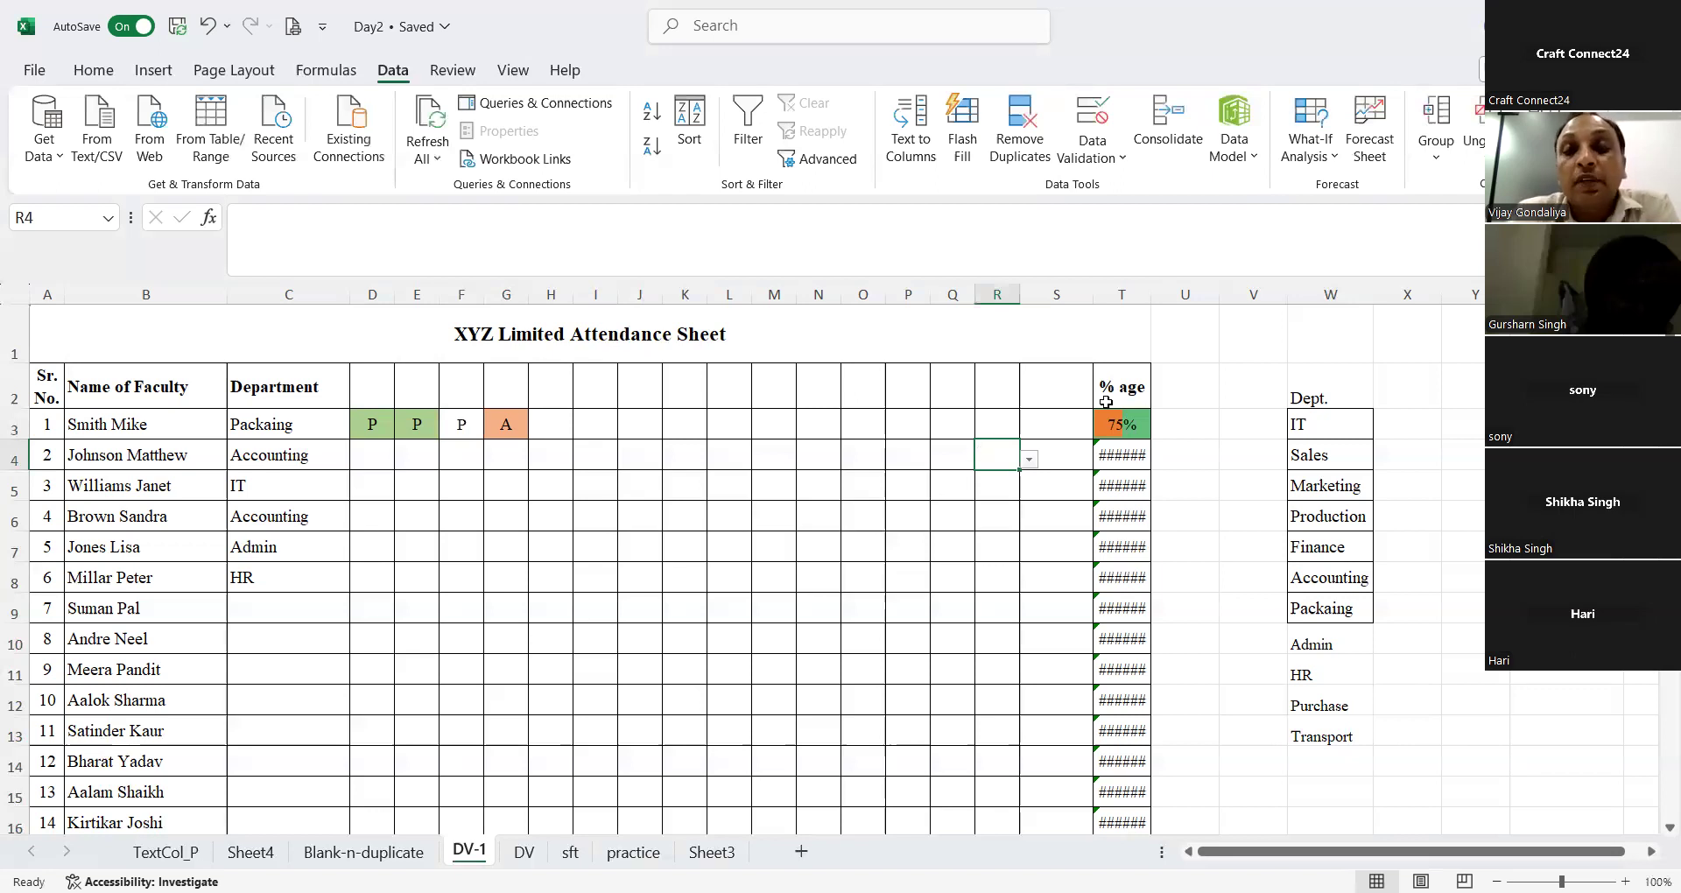
left_click(1132, 424)
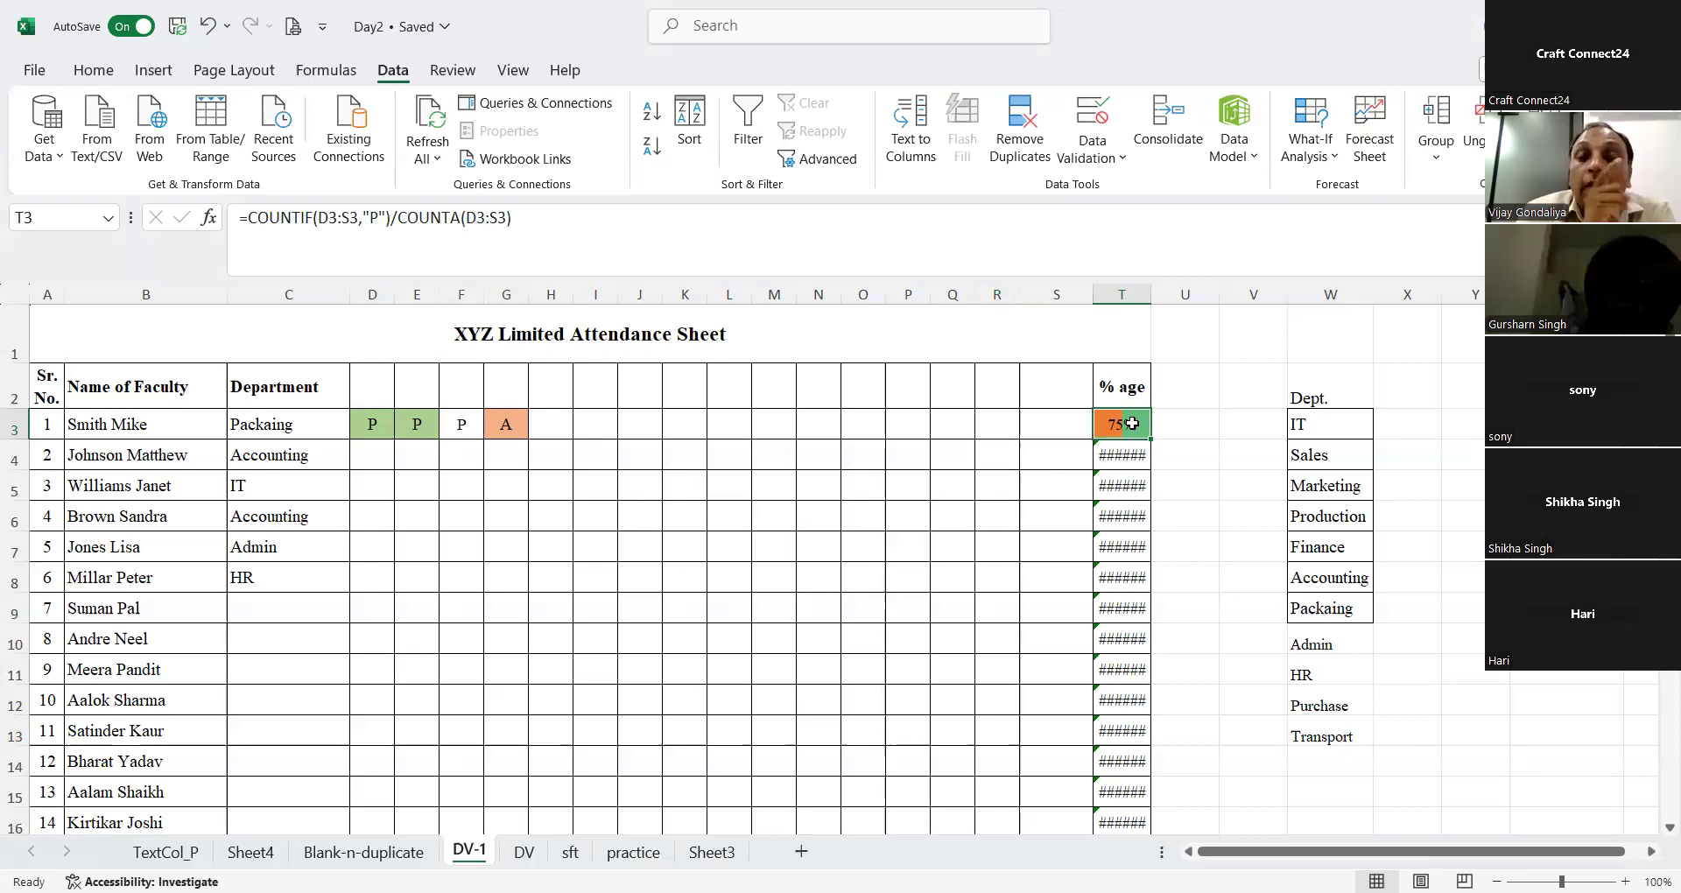
left_click(998, 396)
left_click(999, 417)
left_click(1075, 415)
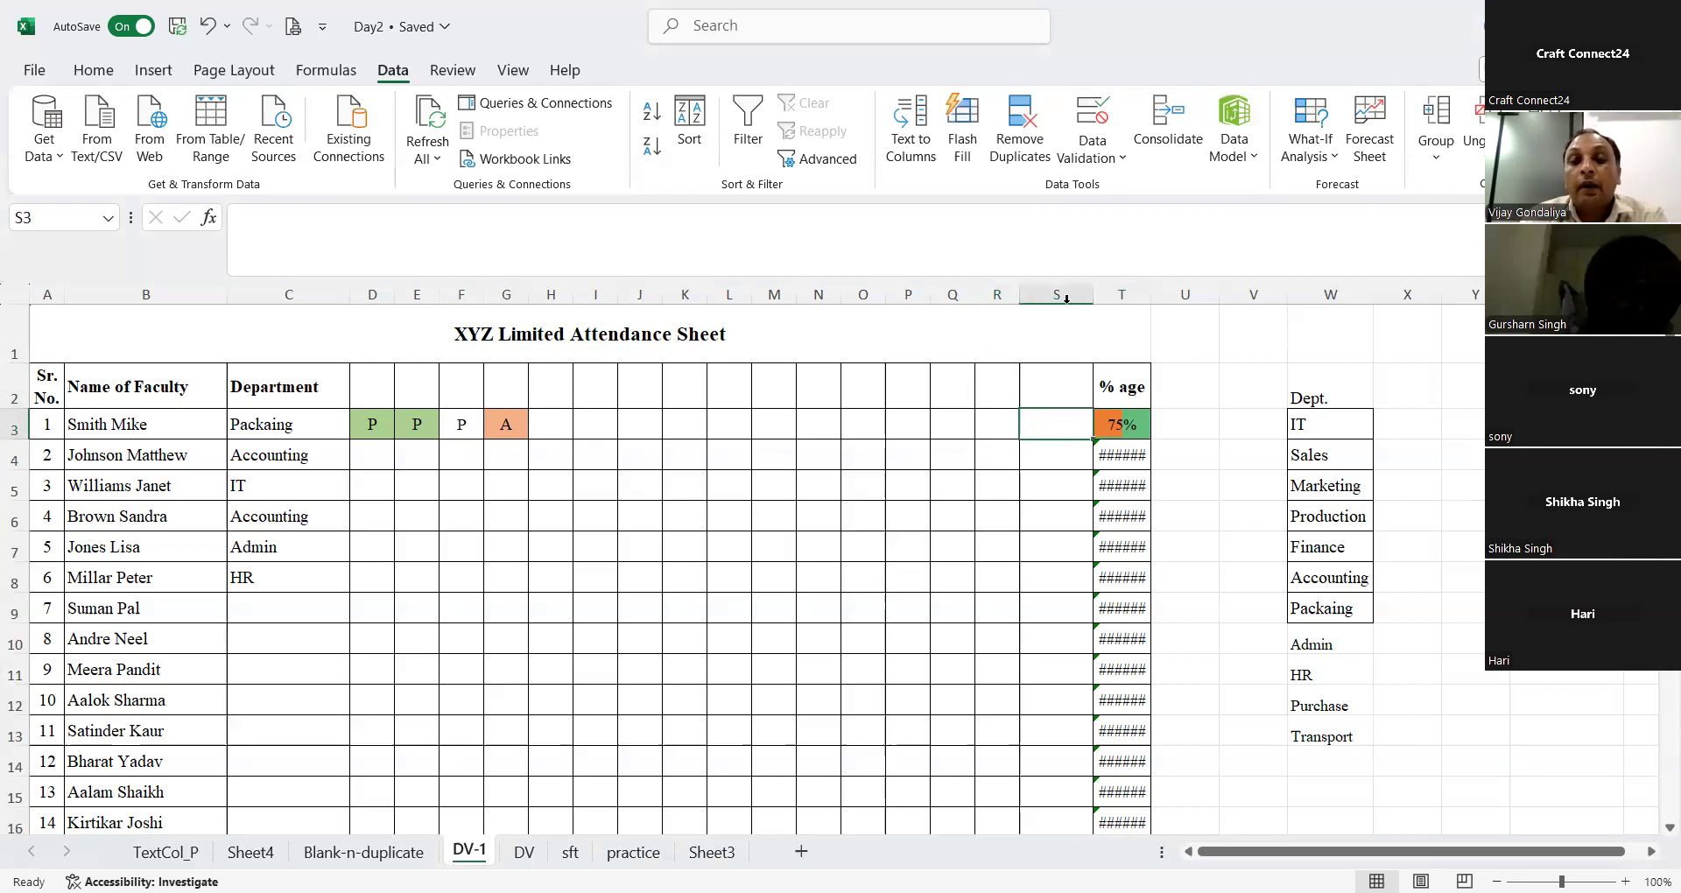
left_click(1064, 295)
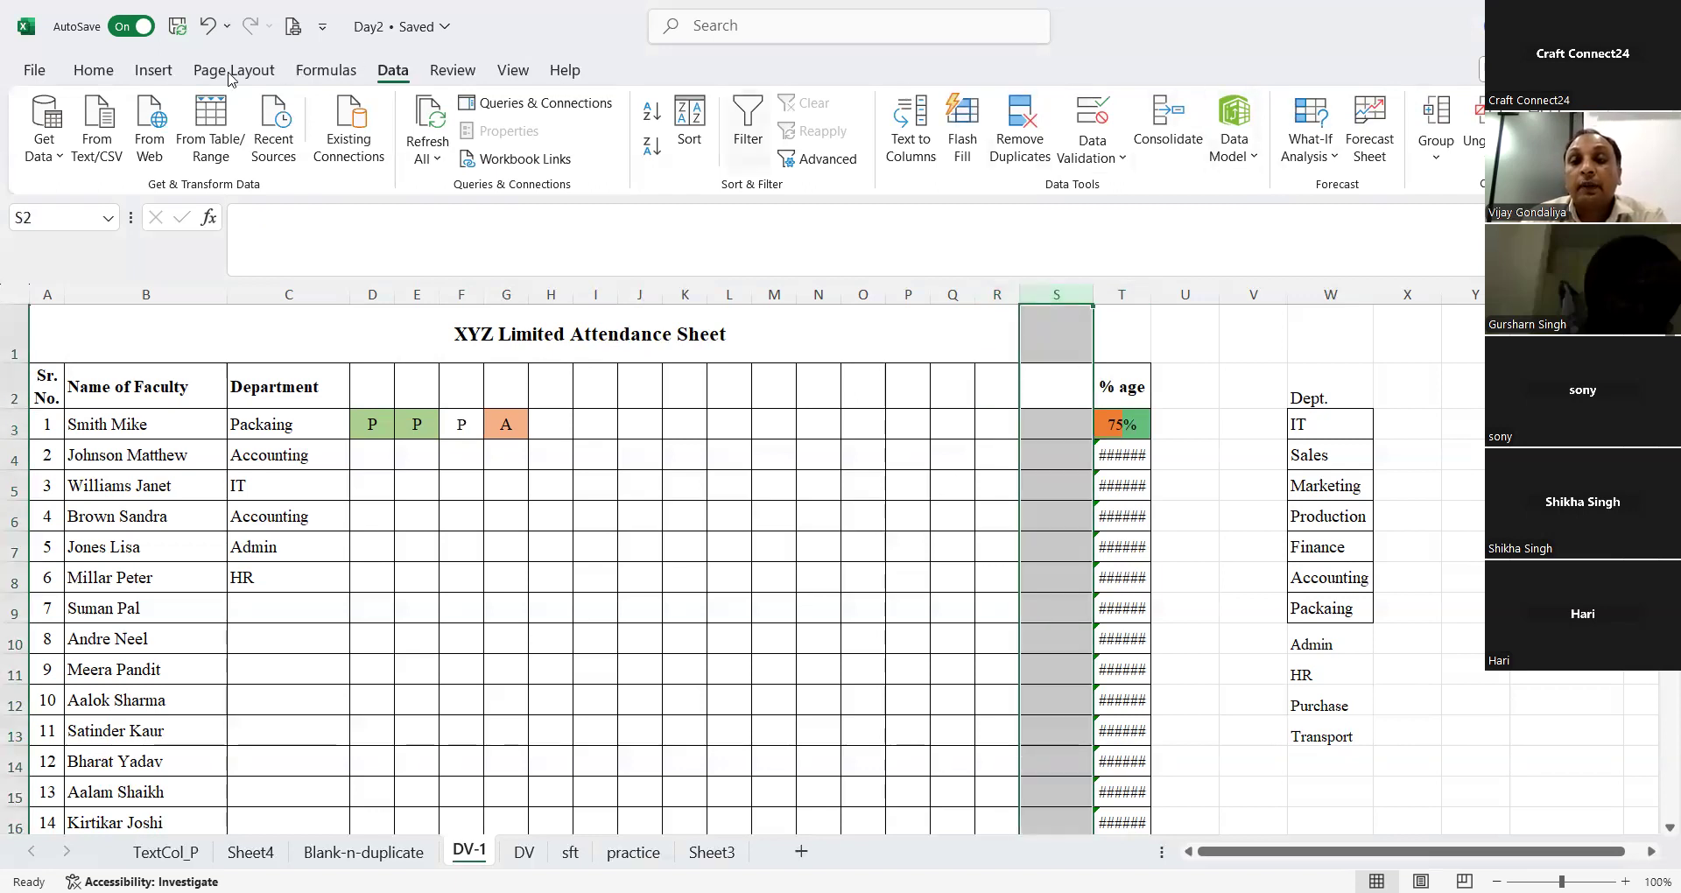
left_click(151, 70)
left_click(93, 70)
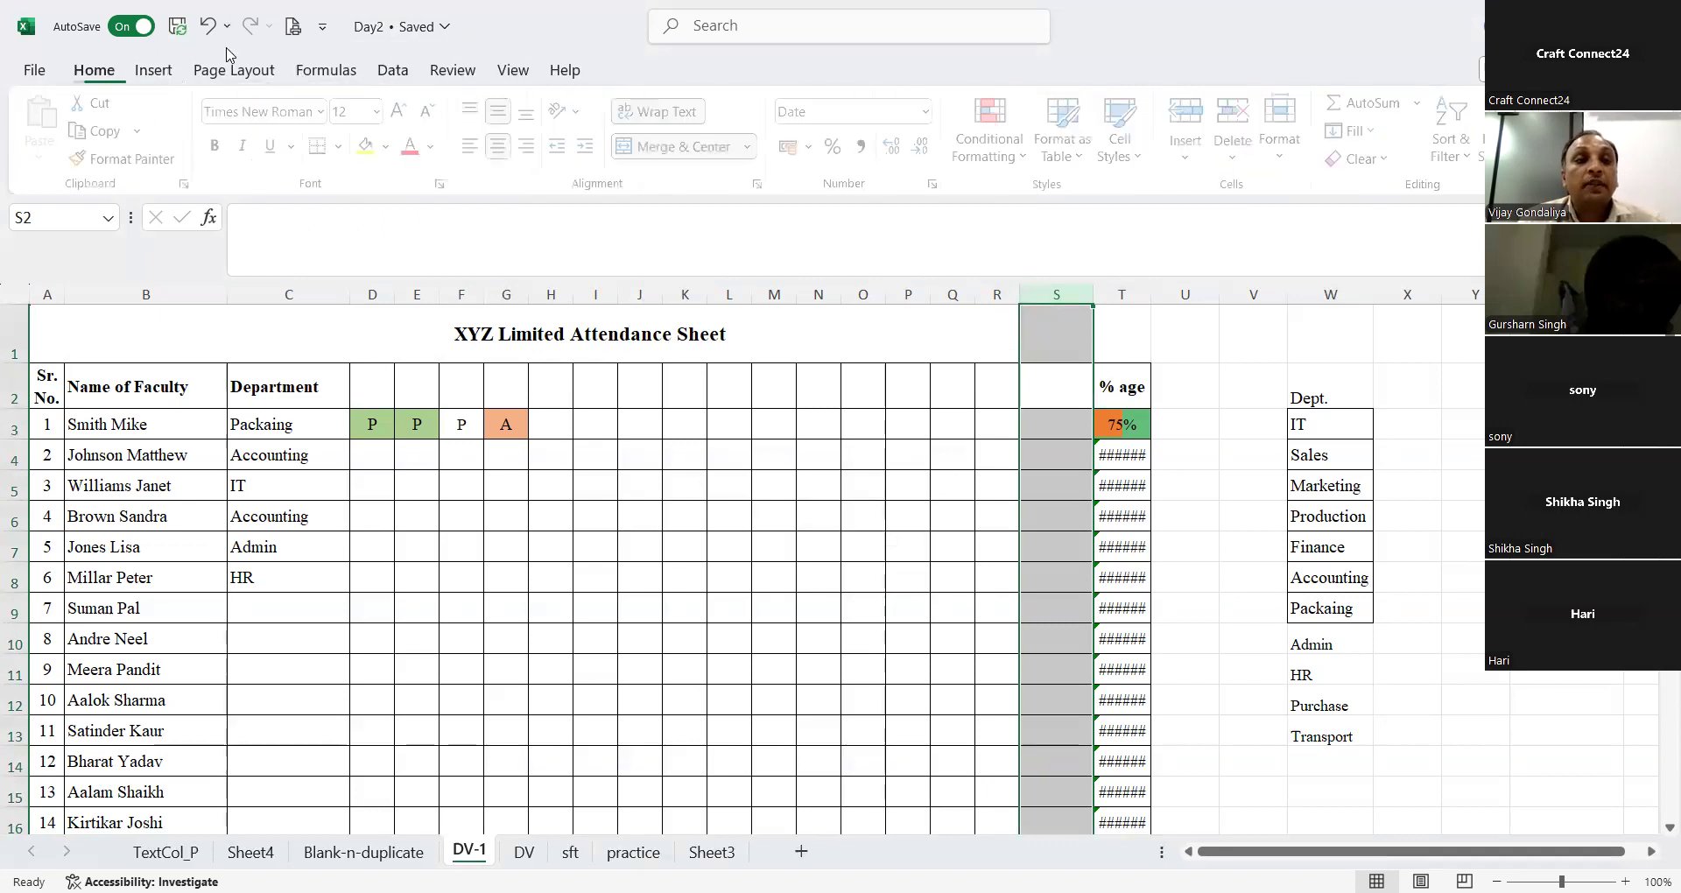
left_click(1191, 112)
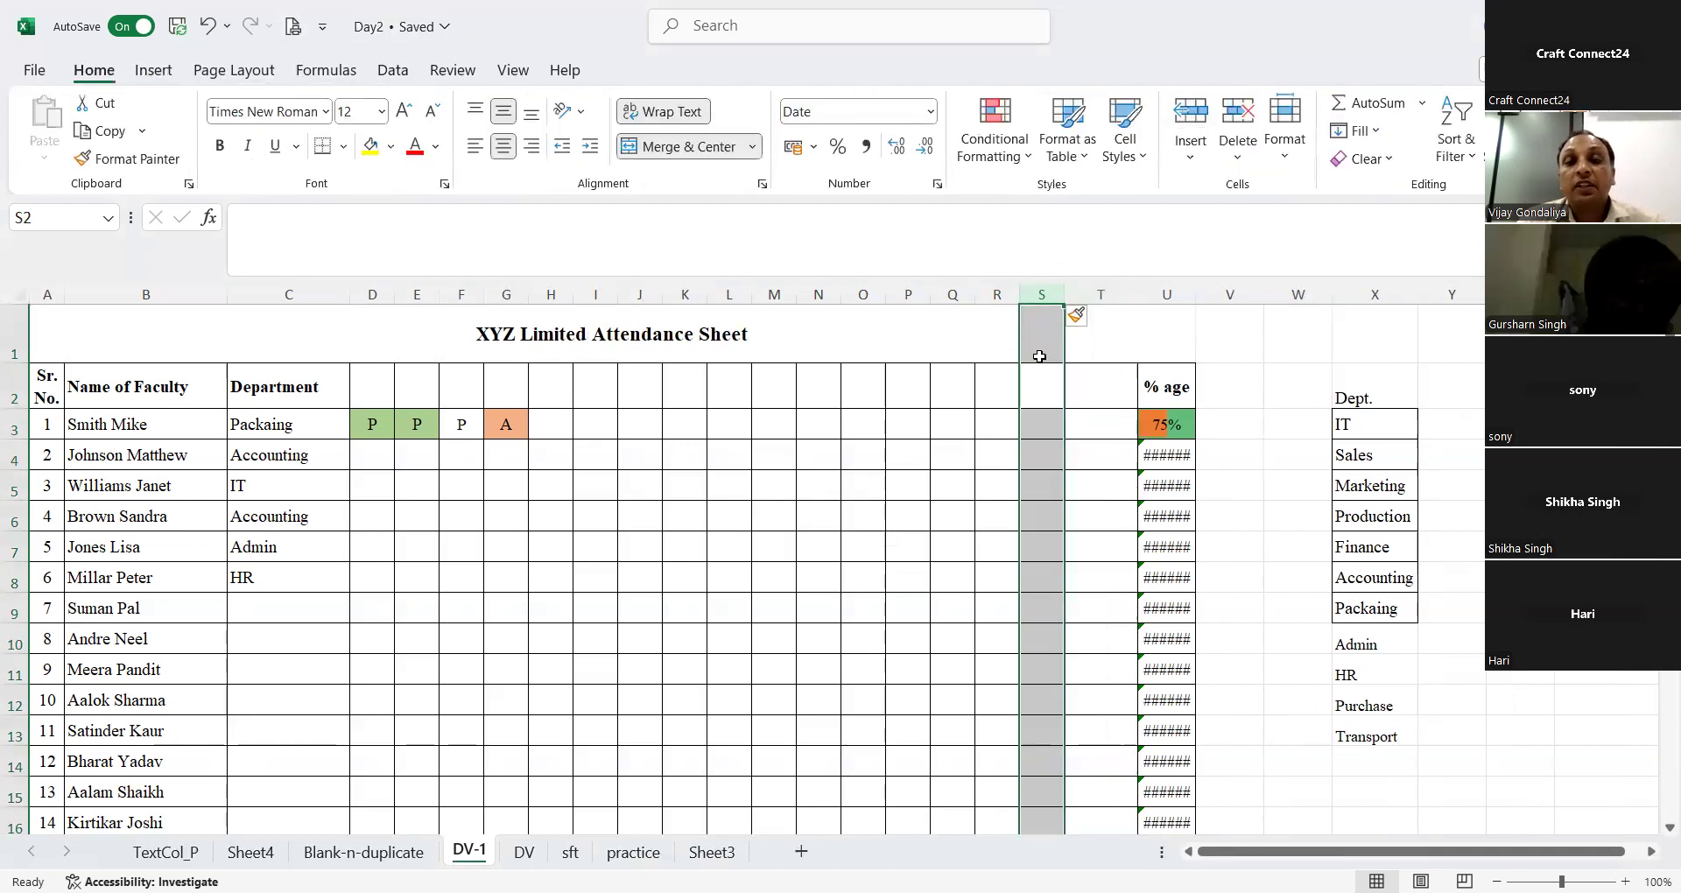
left_click(1041, 355)
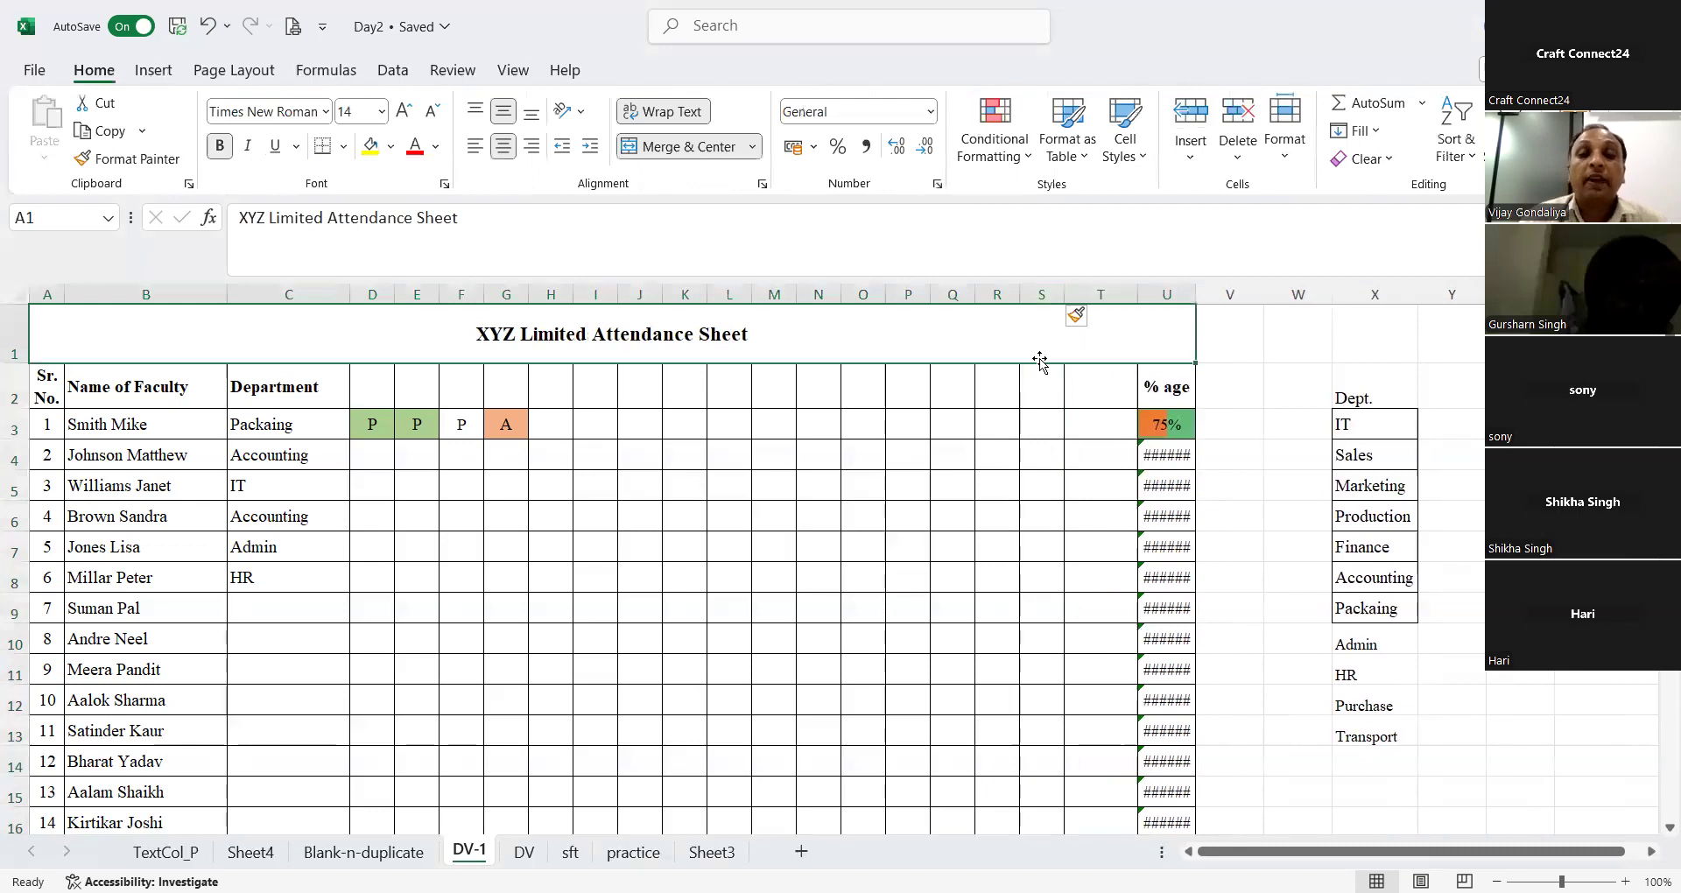
left_click(1050, 388)
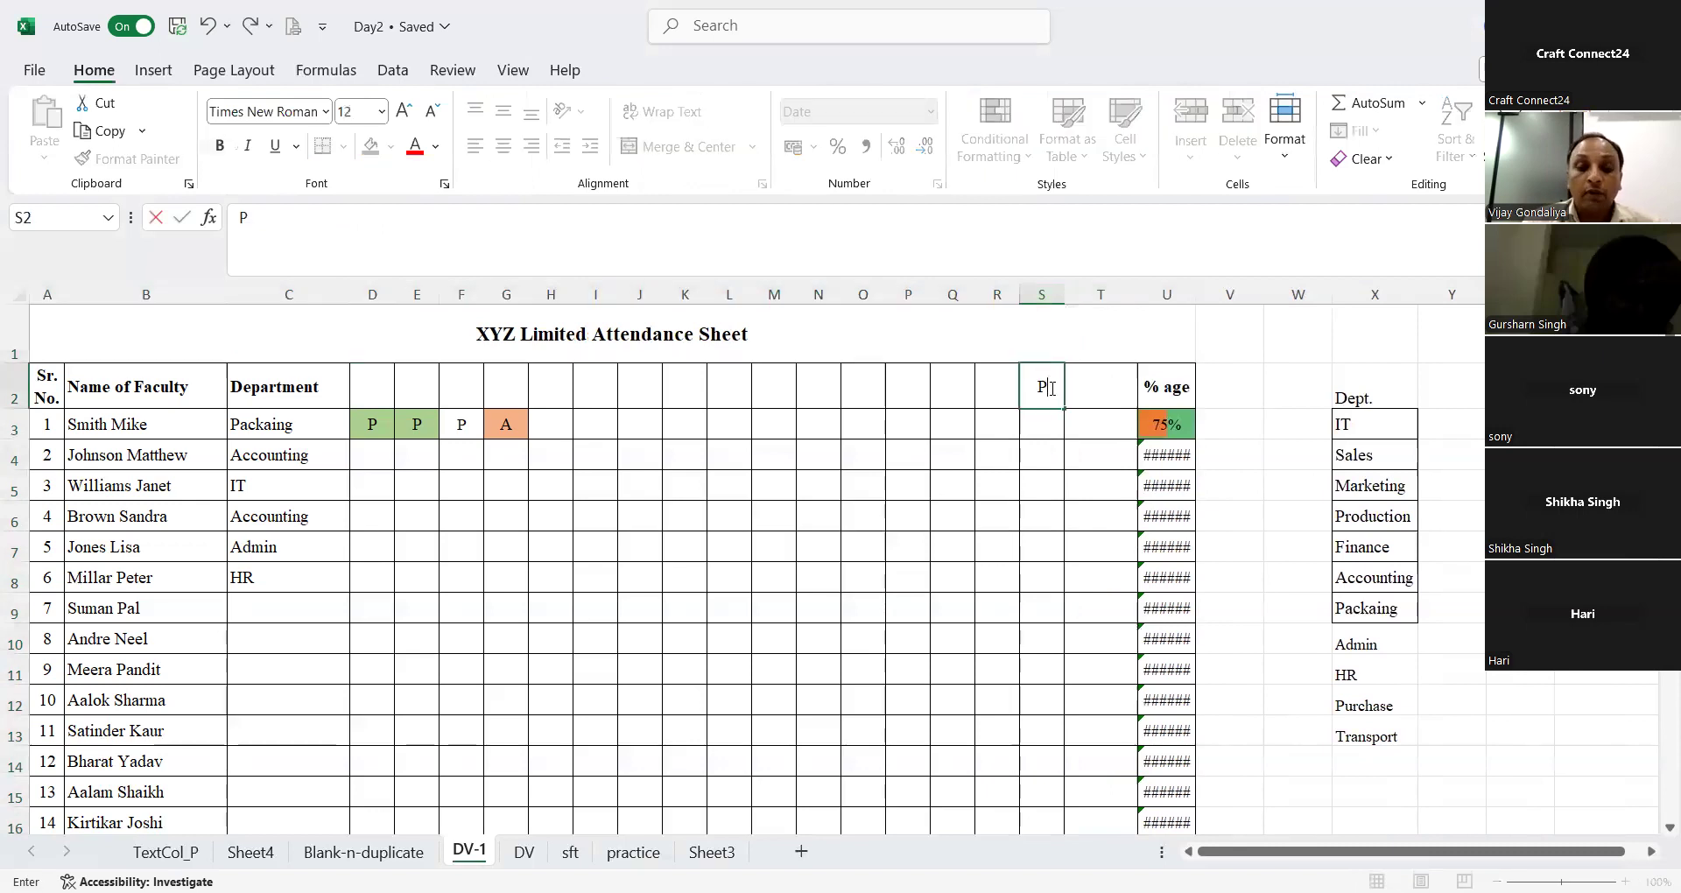
key("Right")
type("A")
key("BackSpace")
key("Left")
key("Delete")
key("Down")
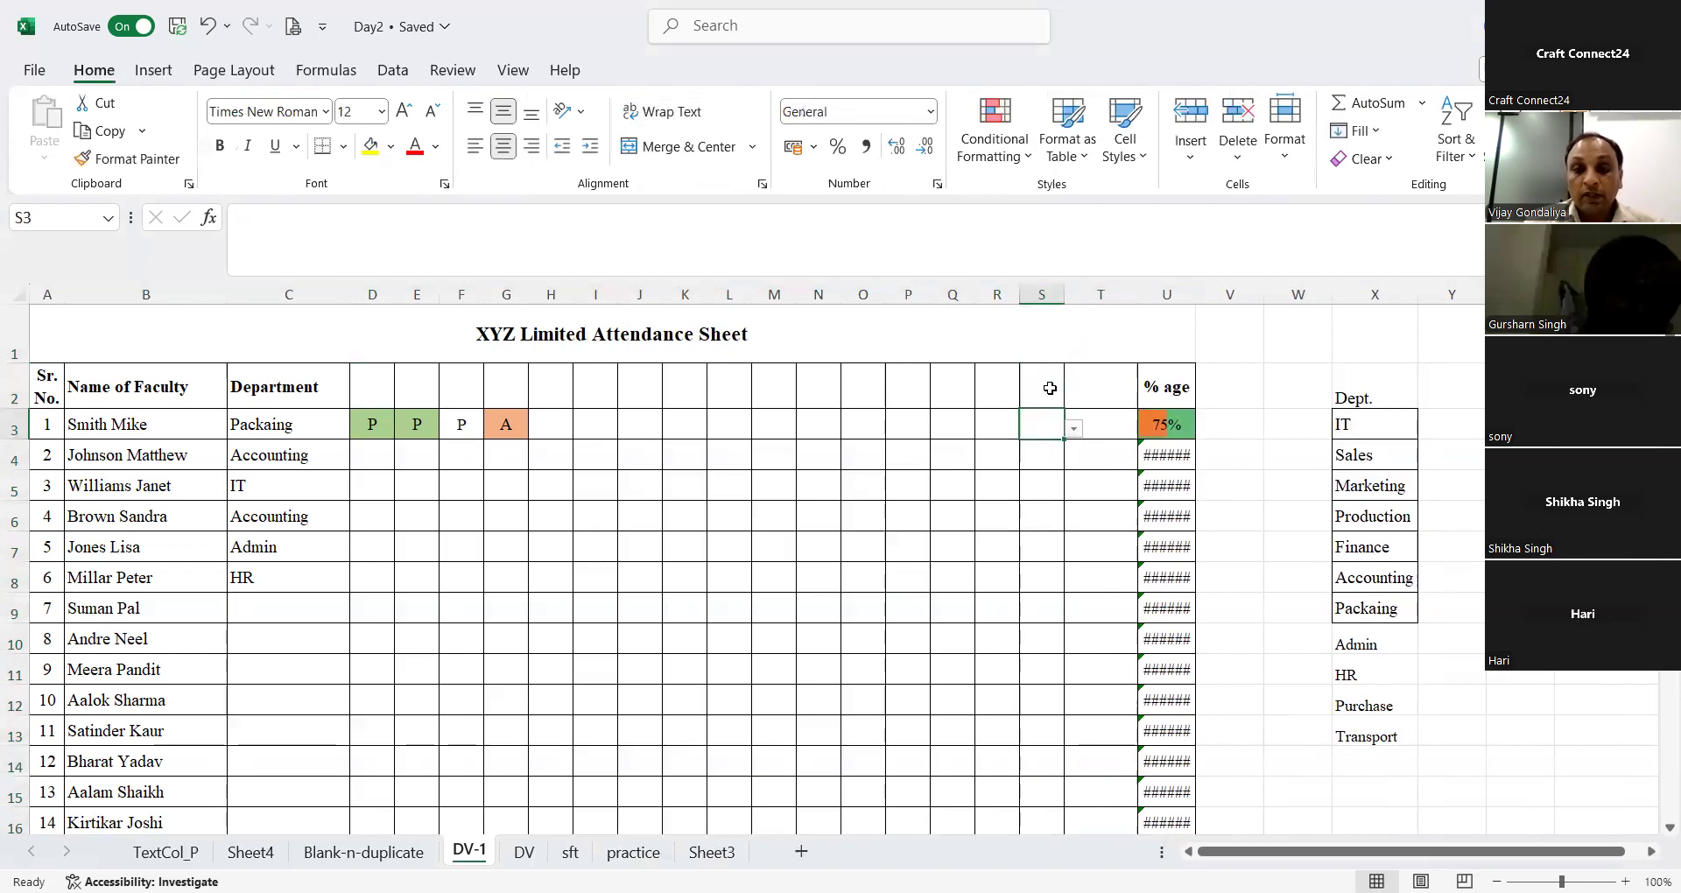
Step: Enter the formula =COUNT(D3:S3) in T3 for the first faculty row
key("Right")
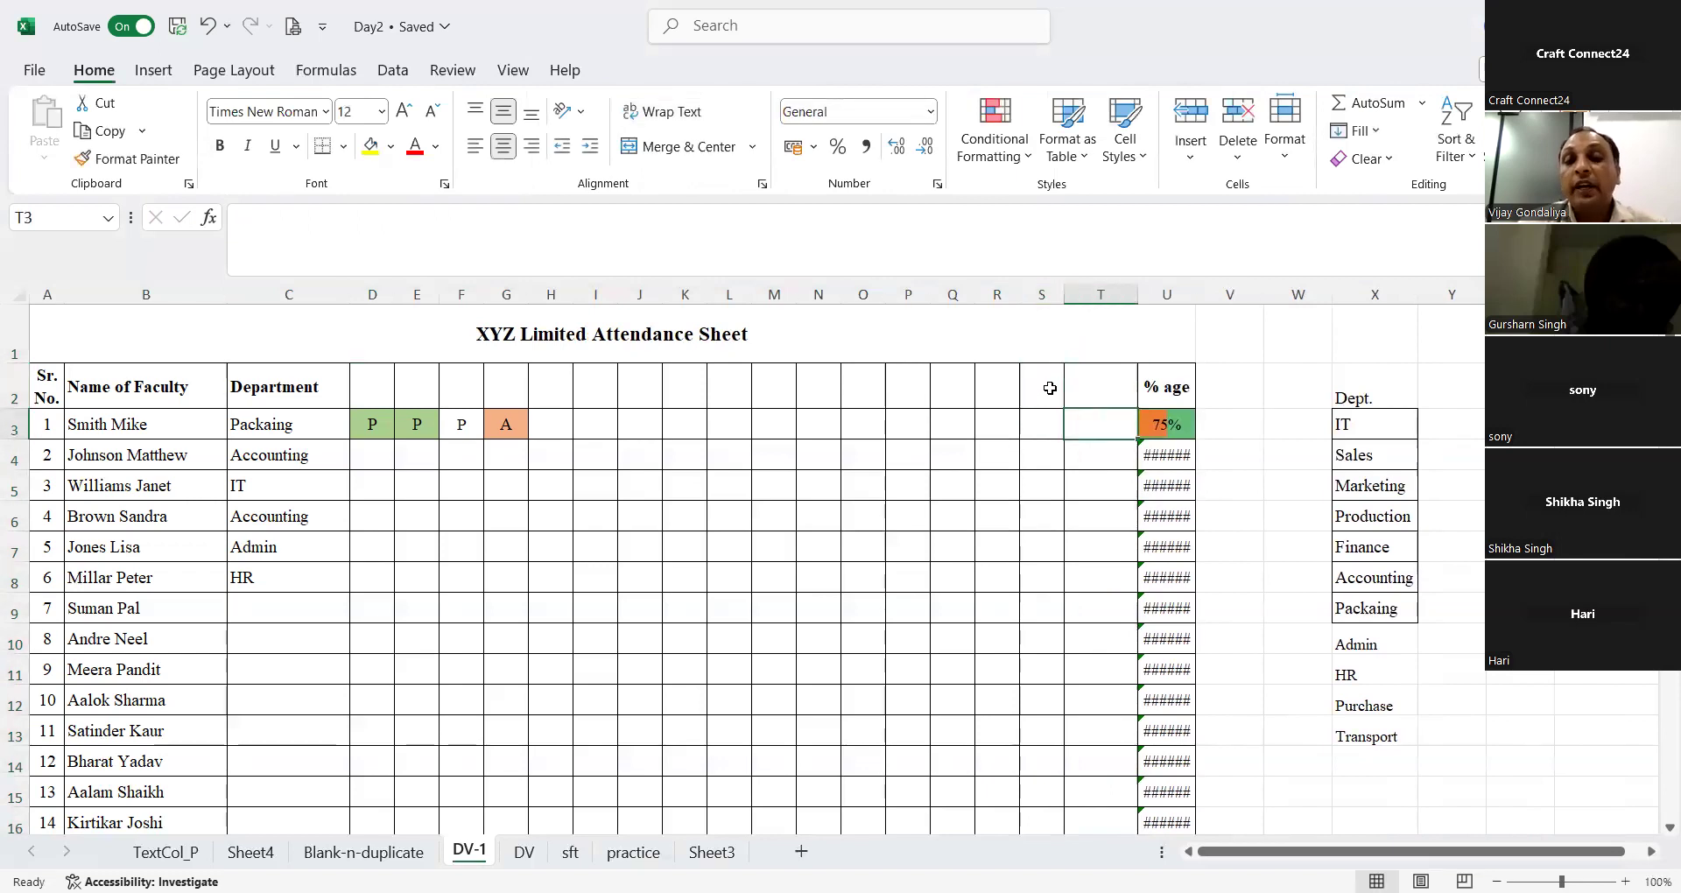
type("=")
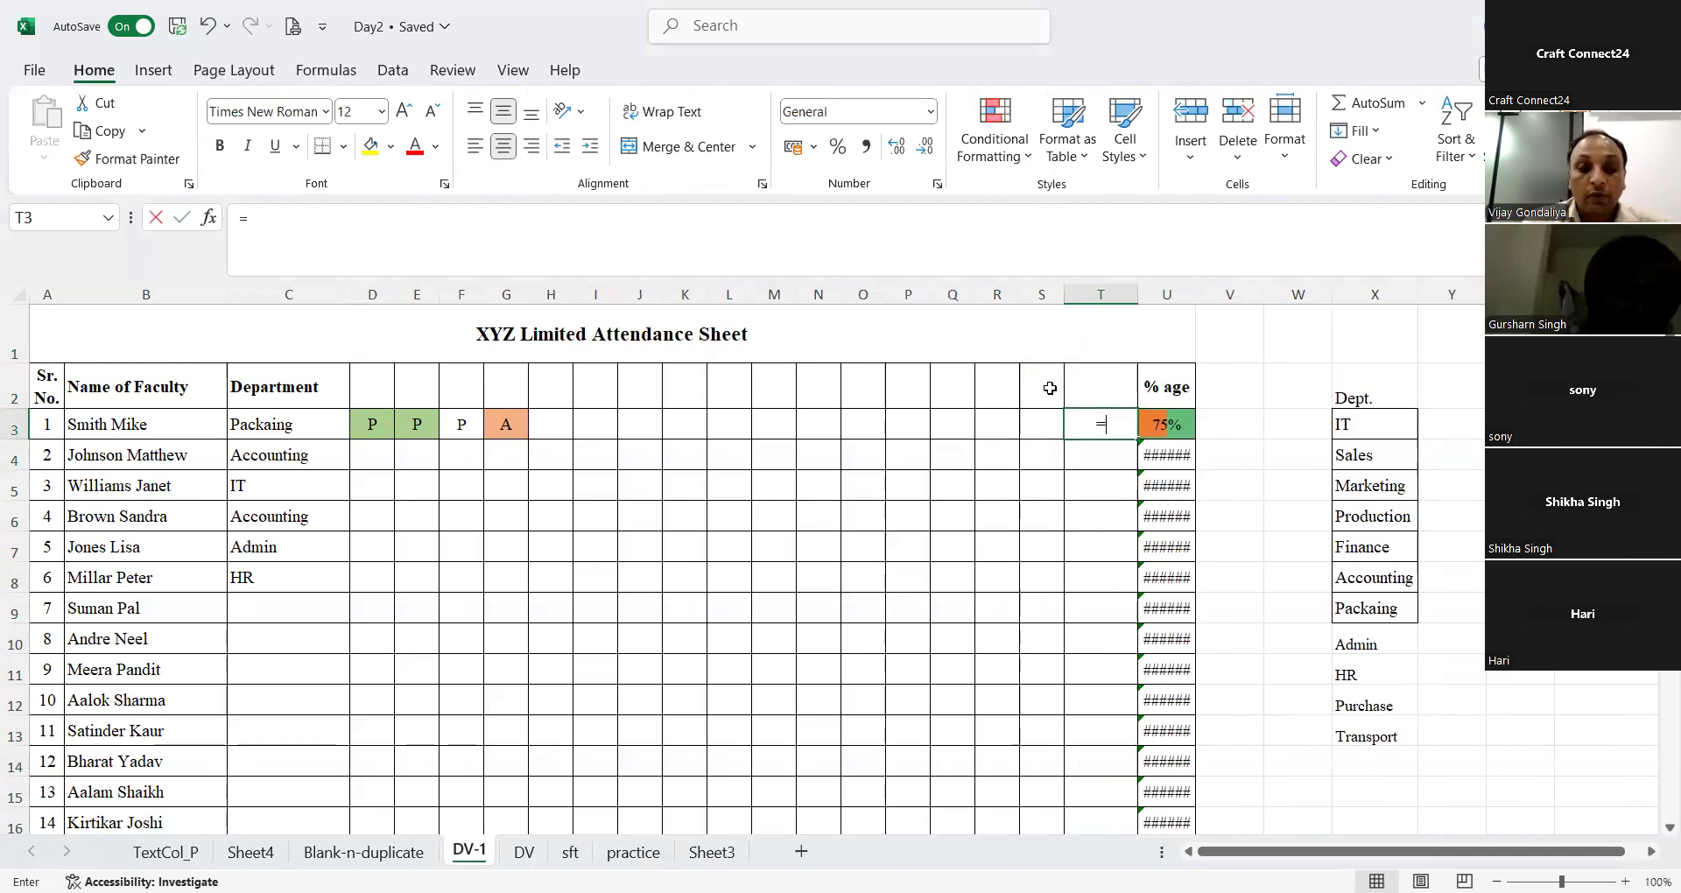
type("count(")
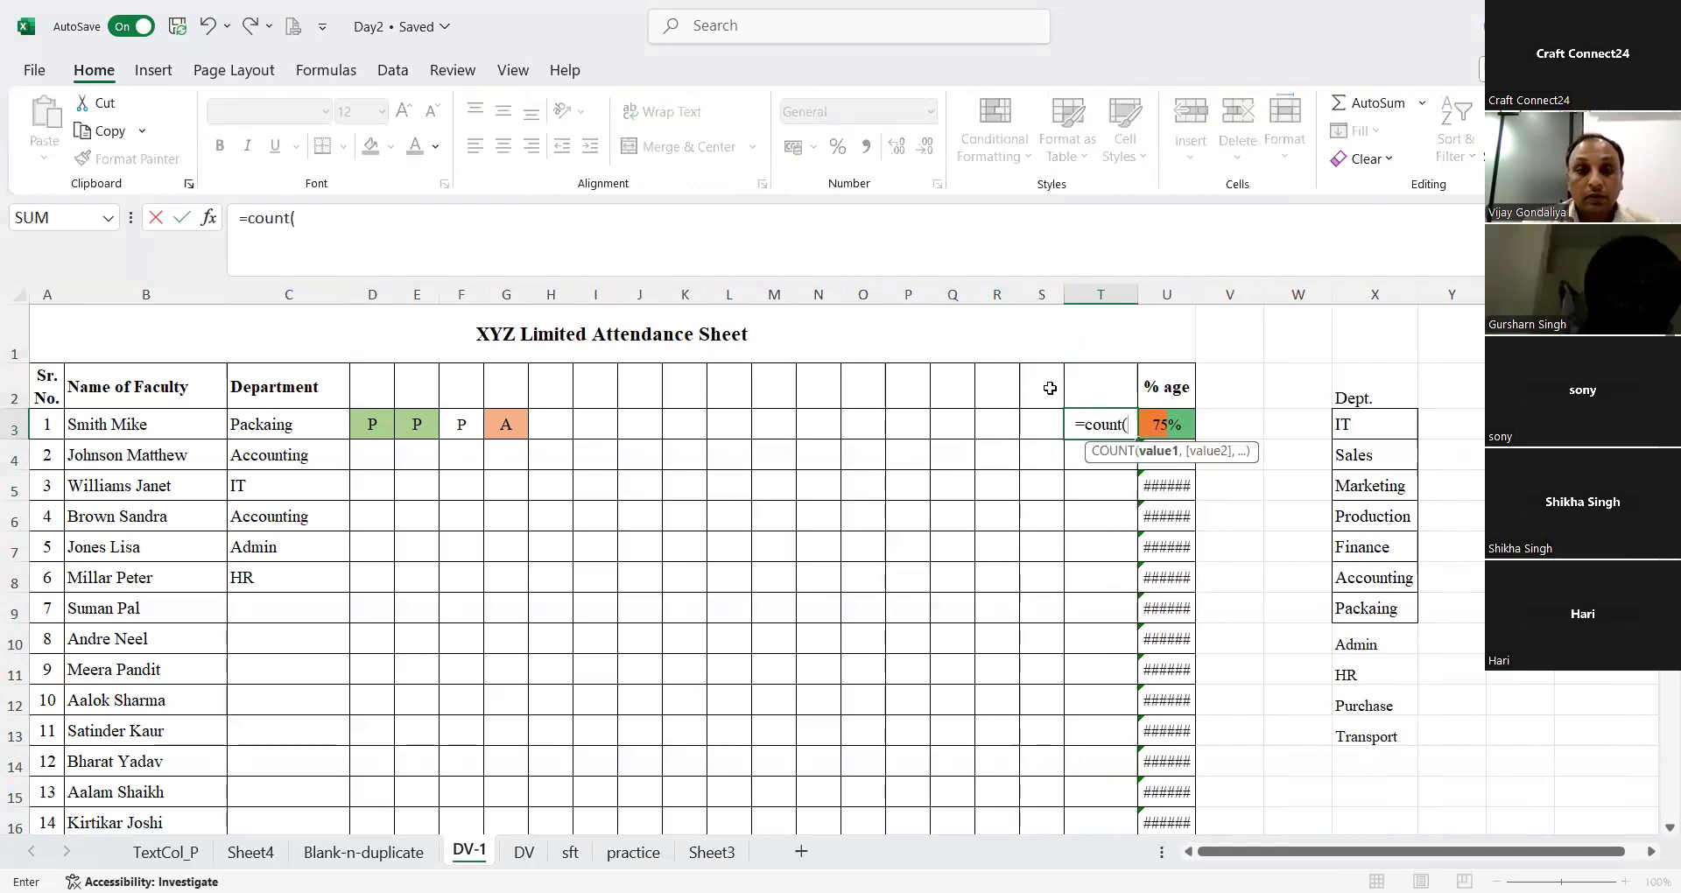
key("Left")
key("ctrl+shift+Left")
key("shift+Left")
key("shift+Left")
key("shift+Left")
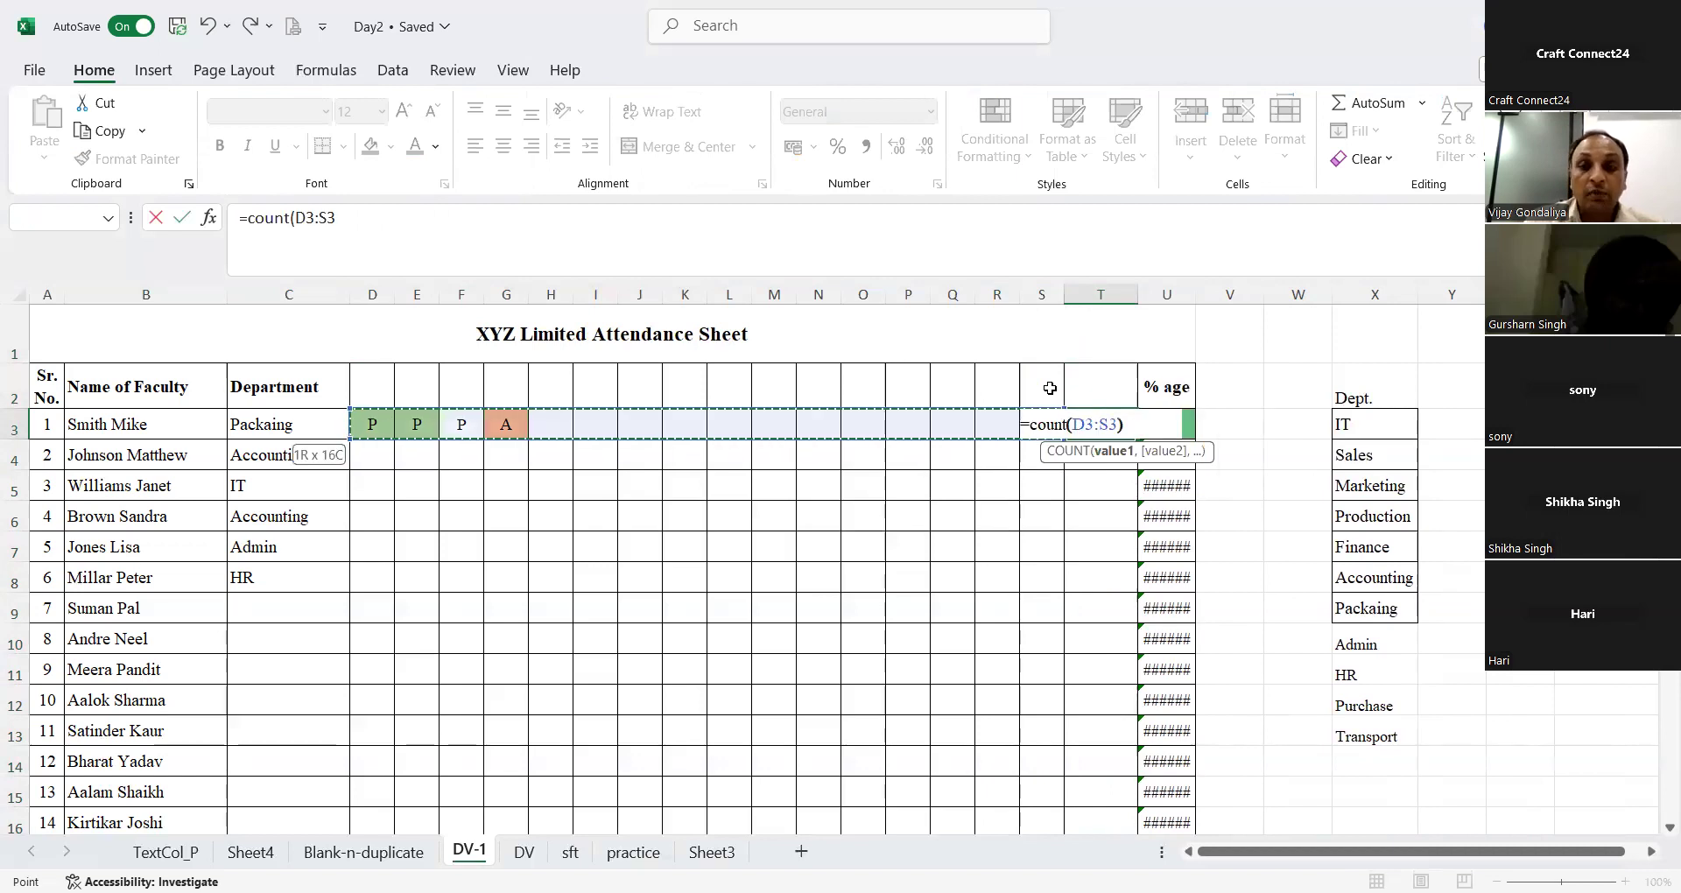
key("Return")
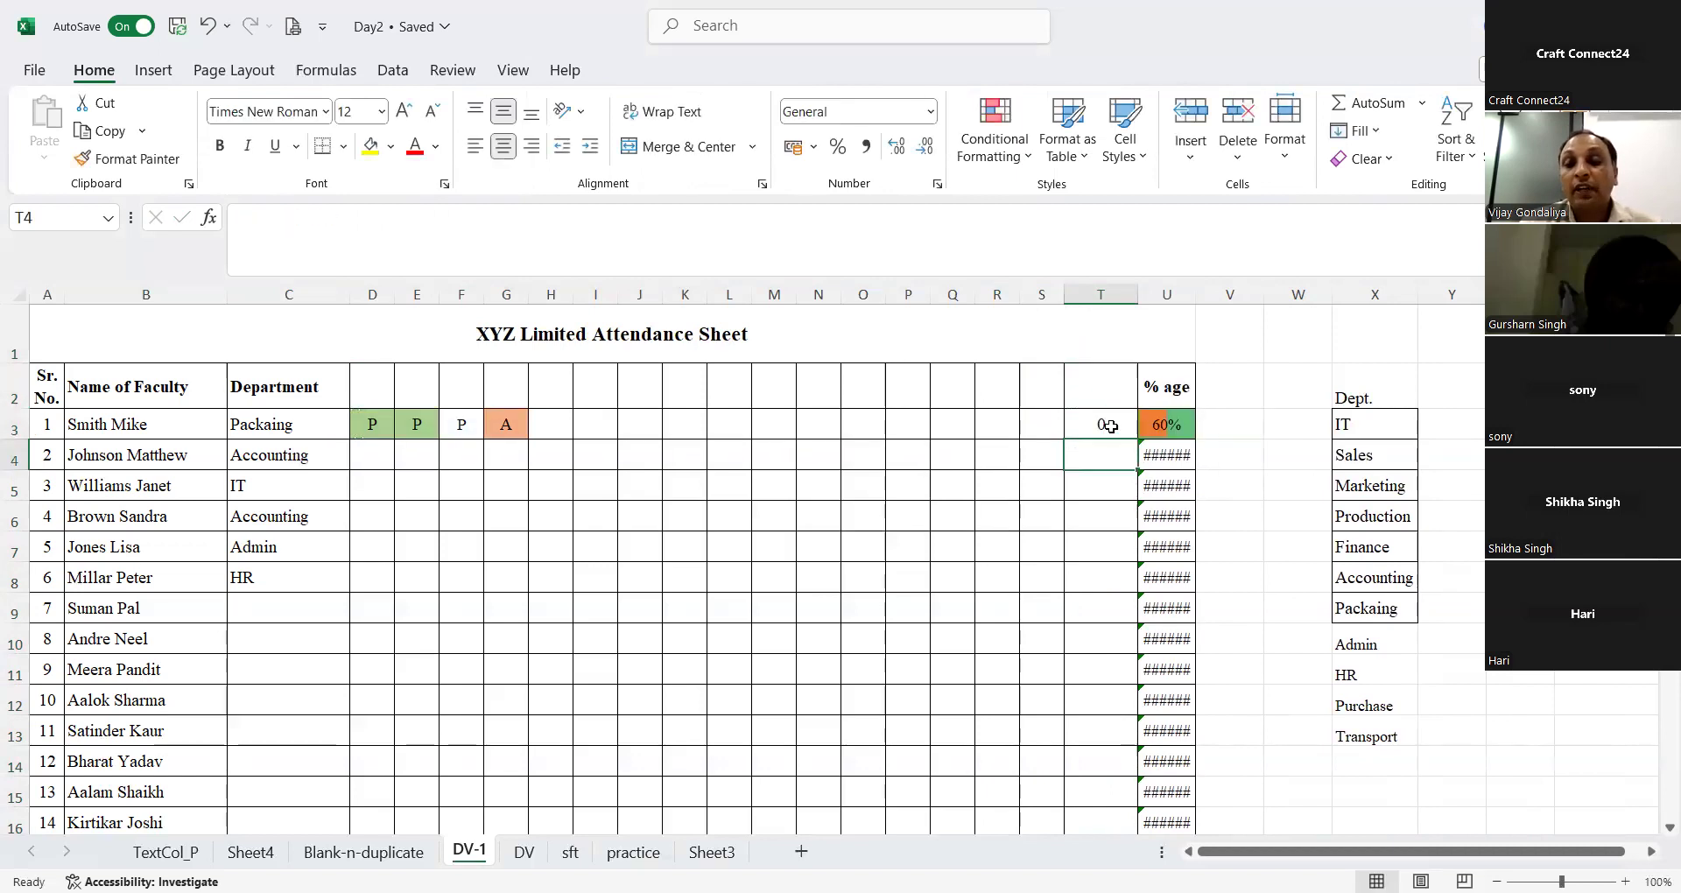
Step: Change the formula in T3 to =COUNTA(D3:S3) so that text entries are counted
left_click(1110, 426)
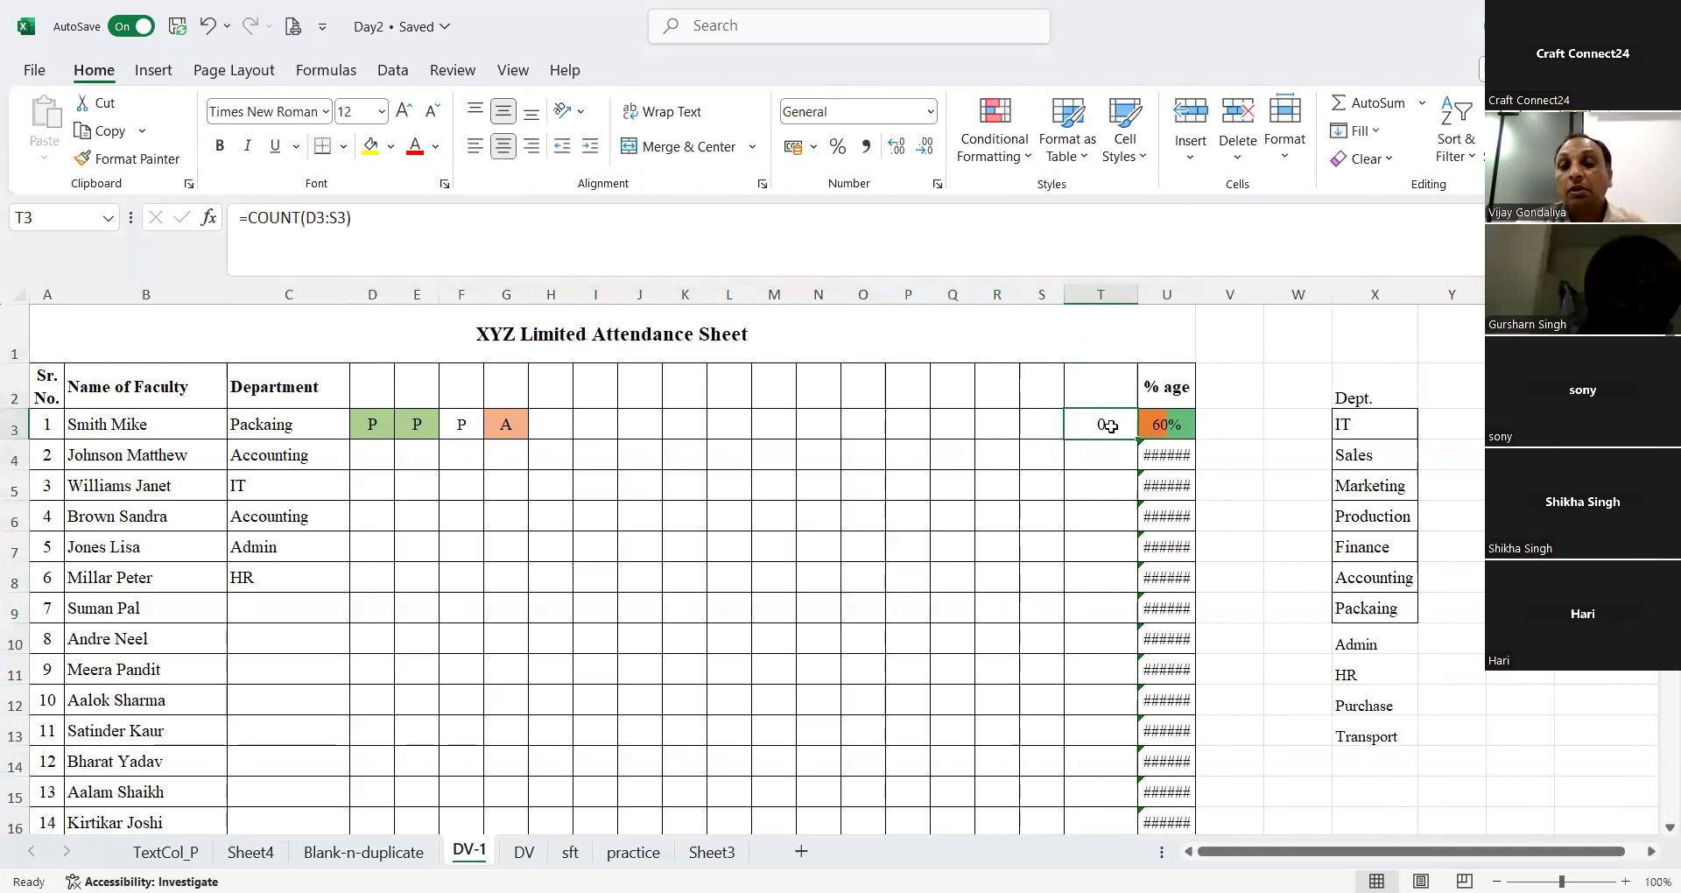
left_click(297, 218)
type("A")
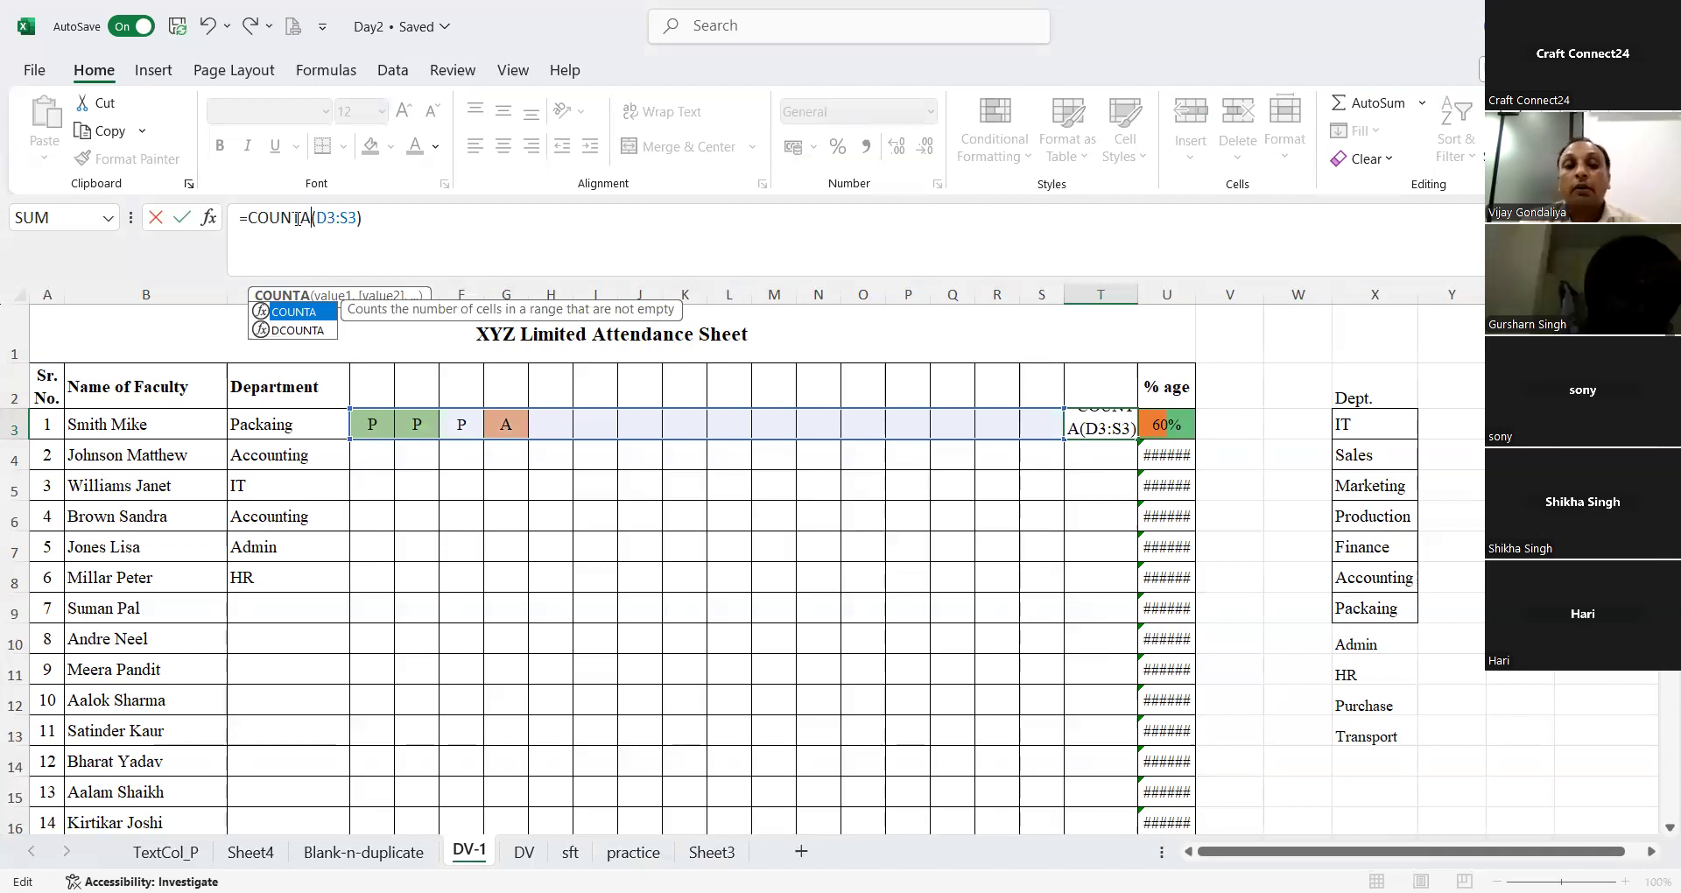
key("Return")
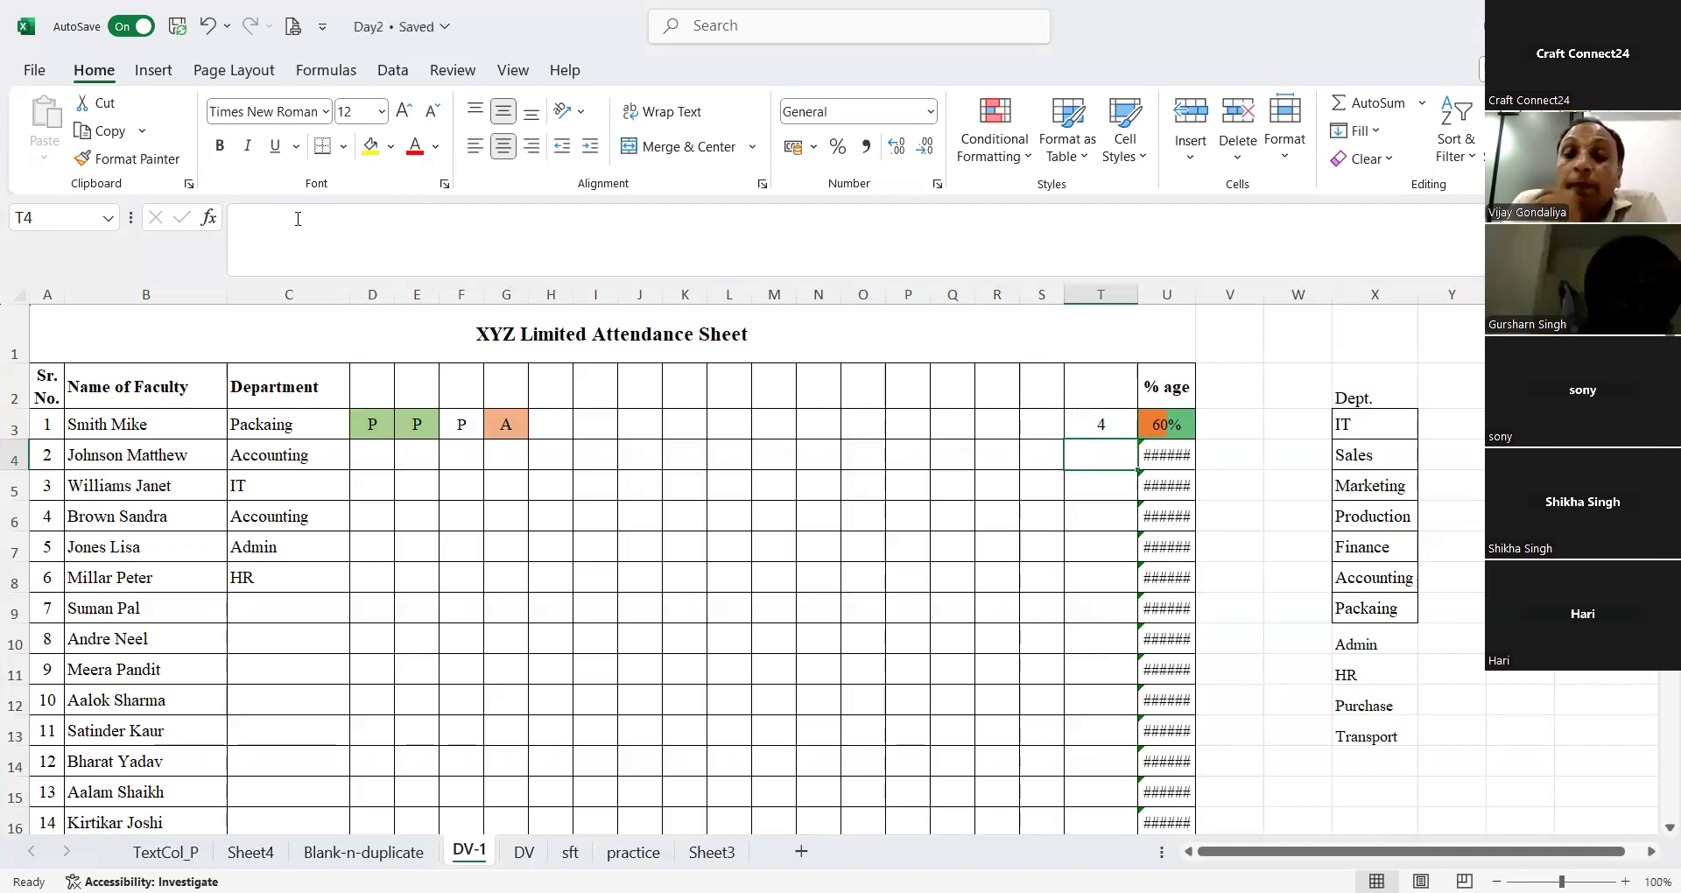
Step: Count the first faculty row's present marks in V3 with =COUNTIF(D3:S3,"P")
left_click(1219, 420)
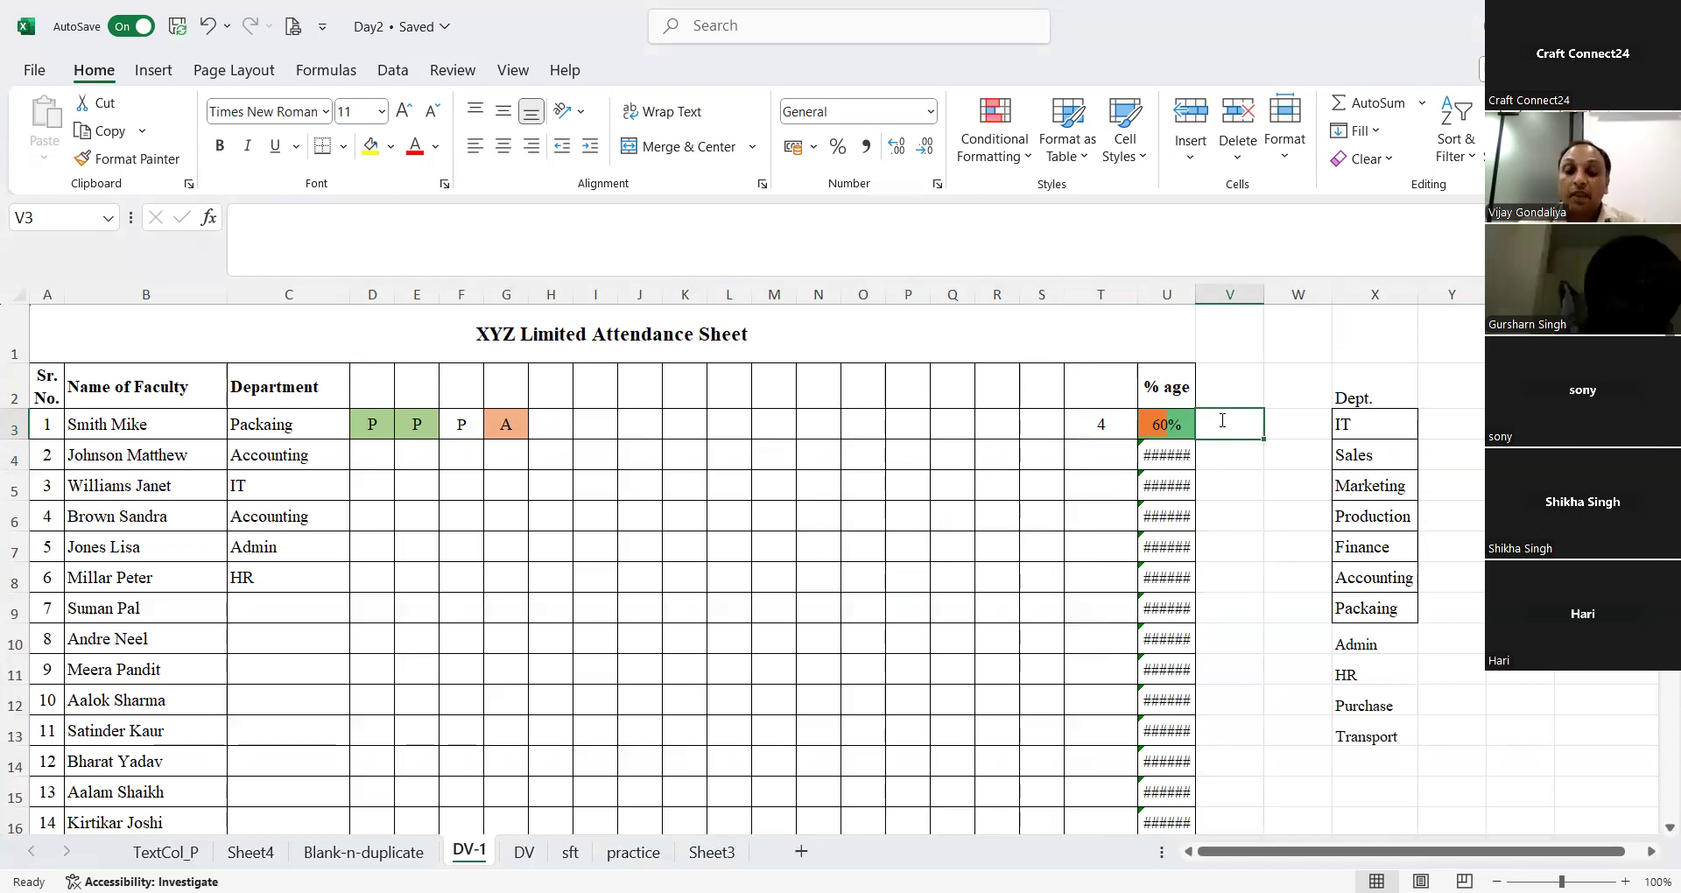
type("=")
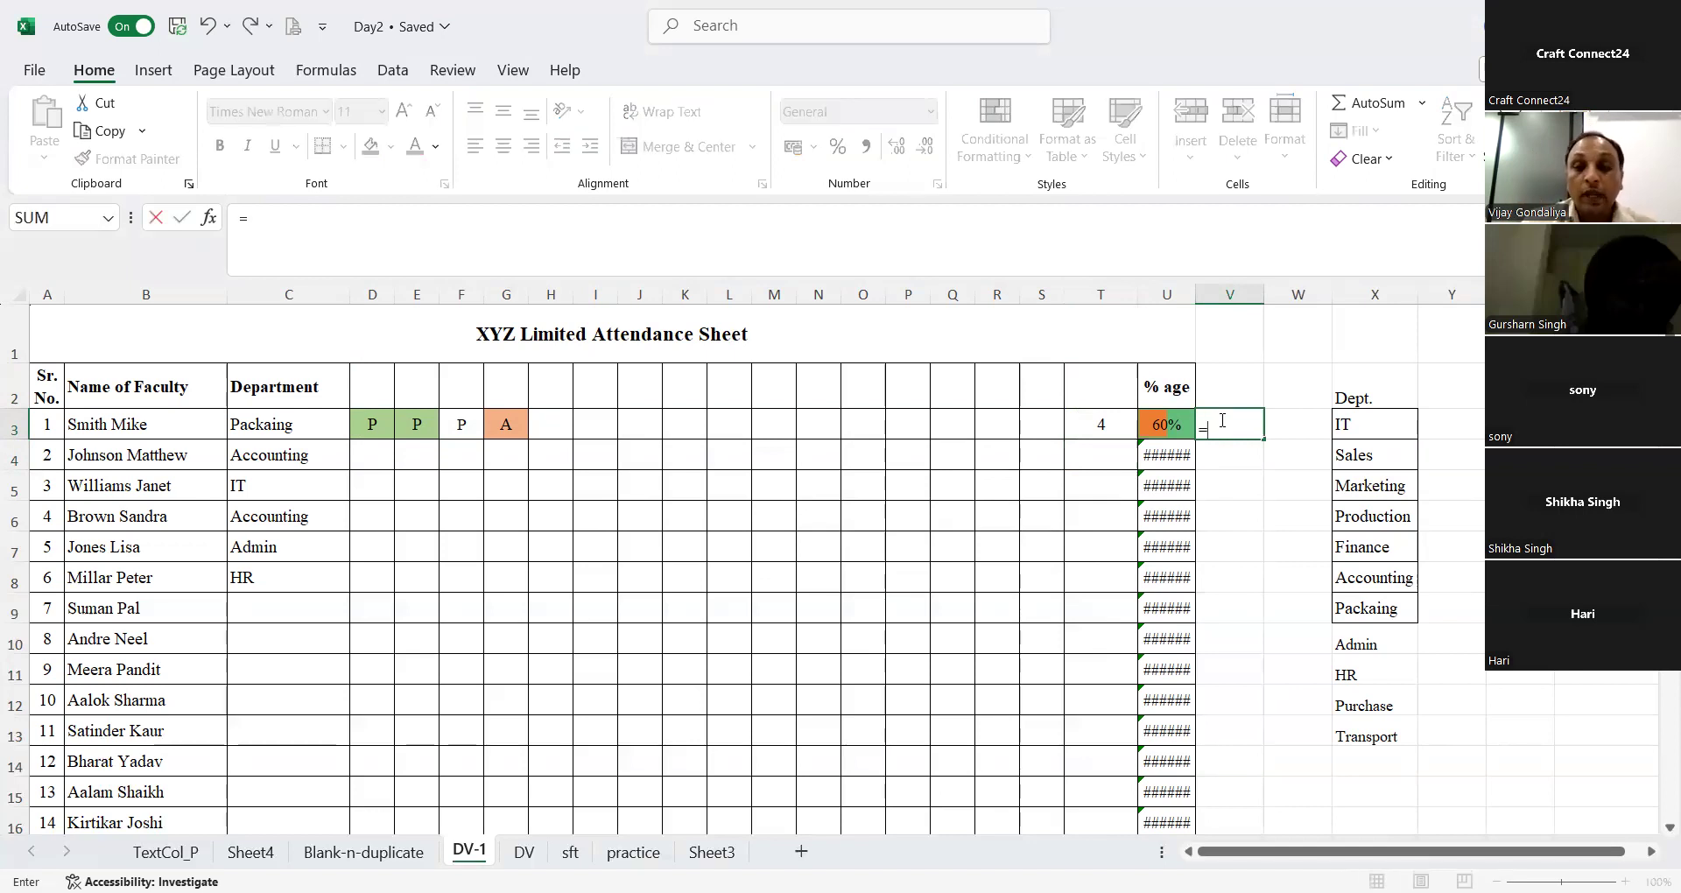
type("countif")
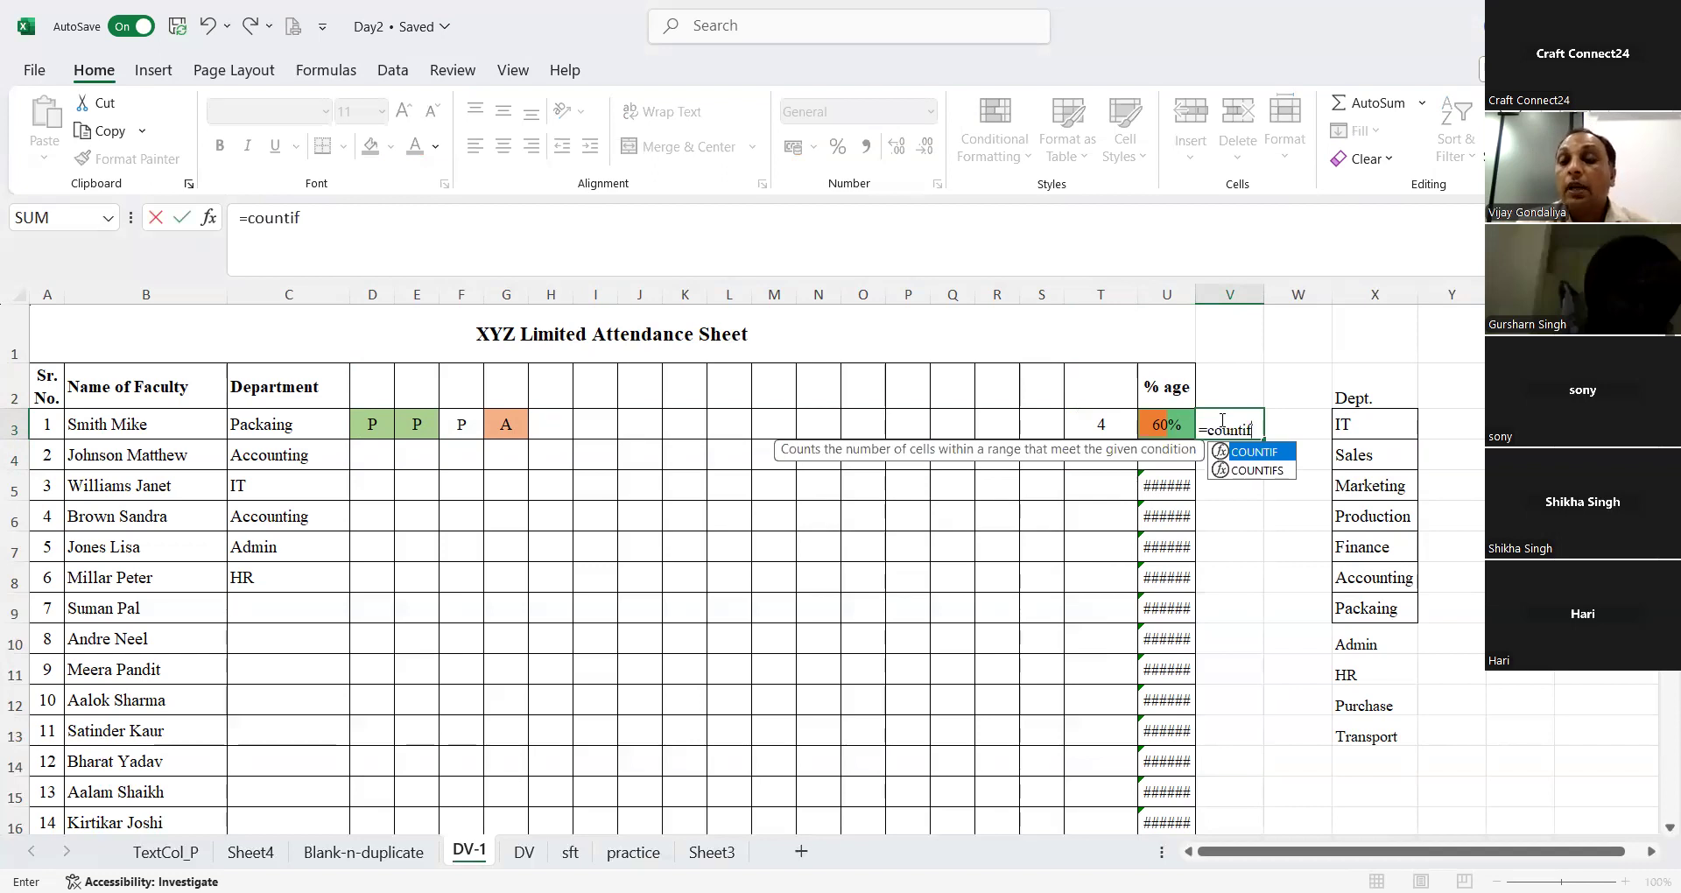
key("Tab")
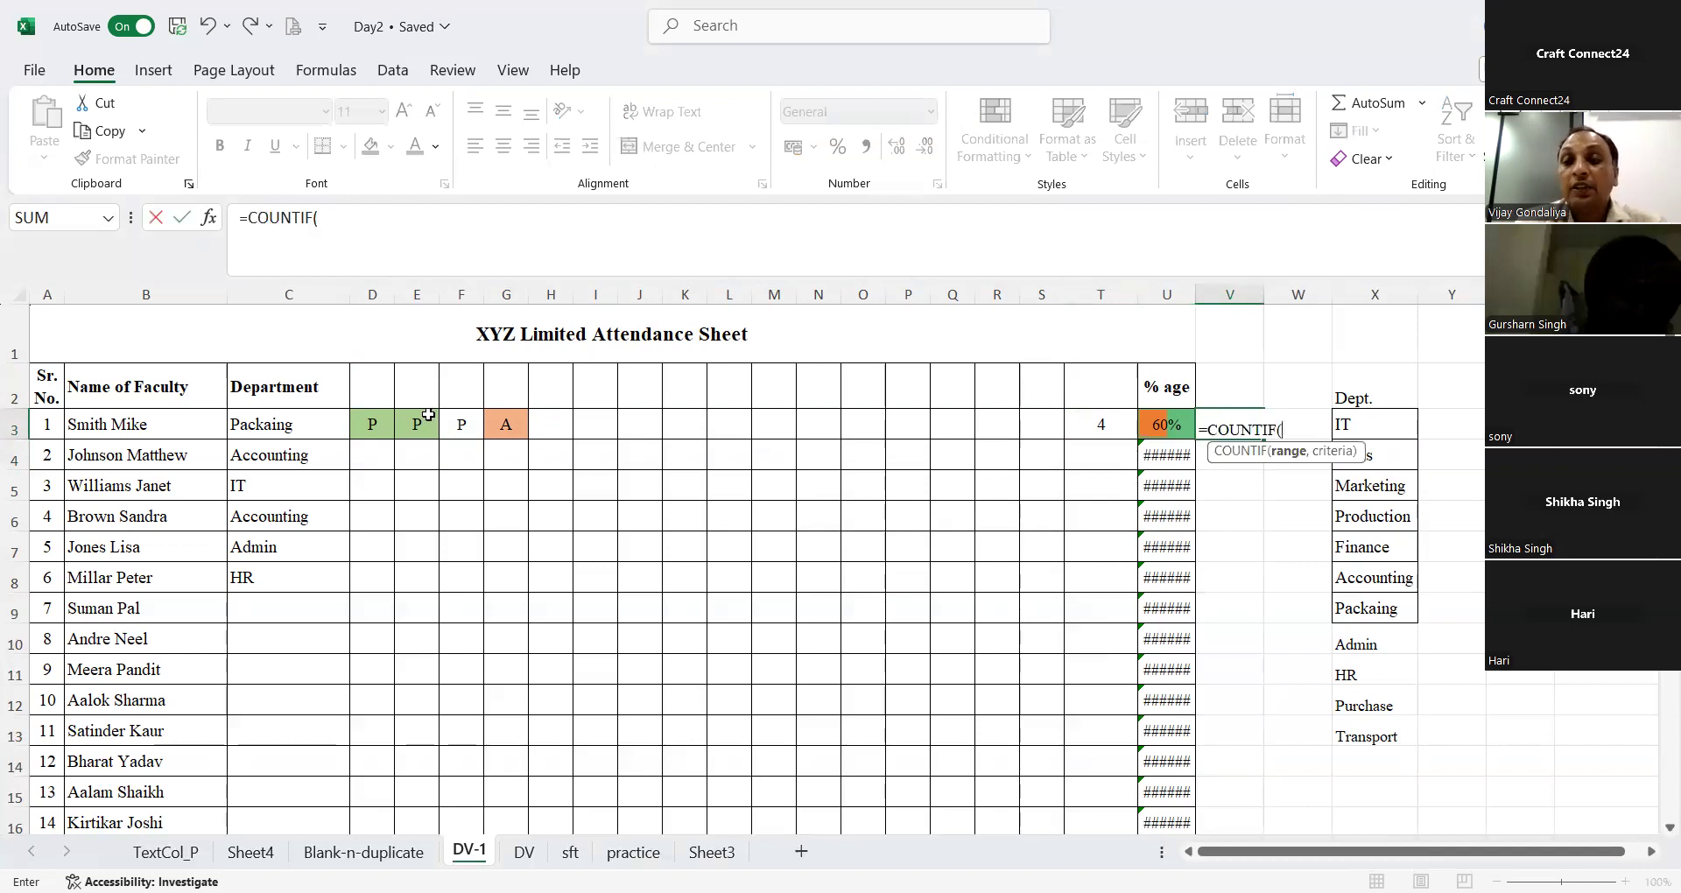
left_click(372, 424)
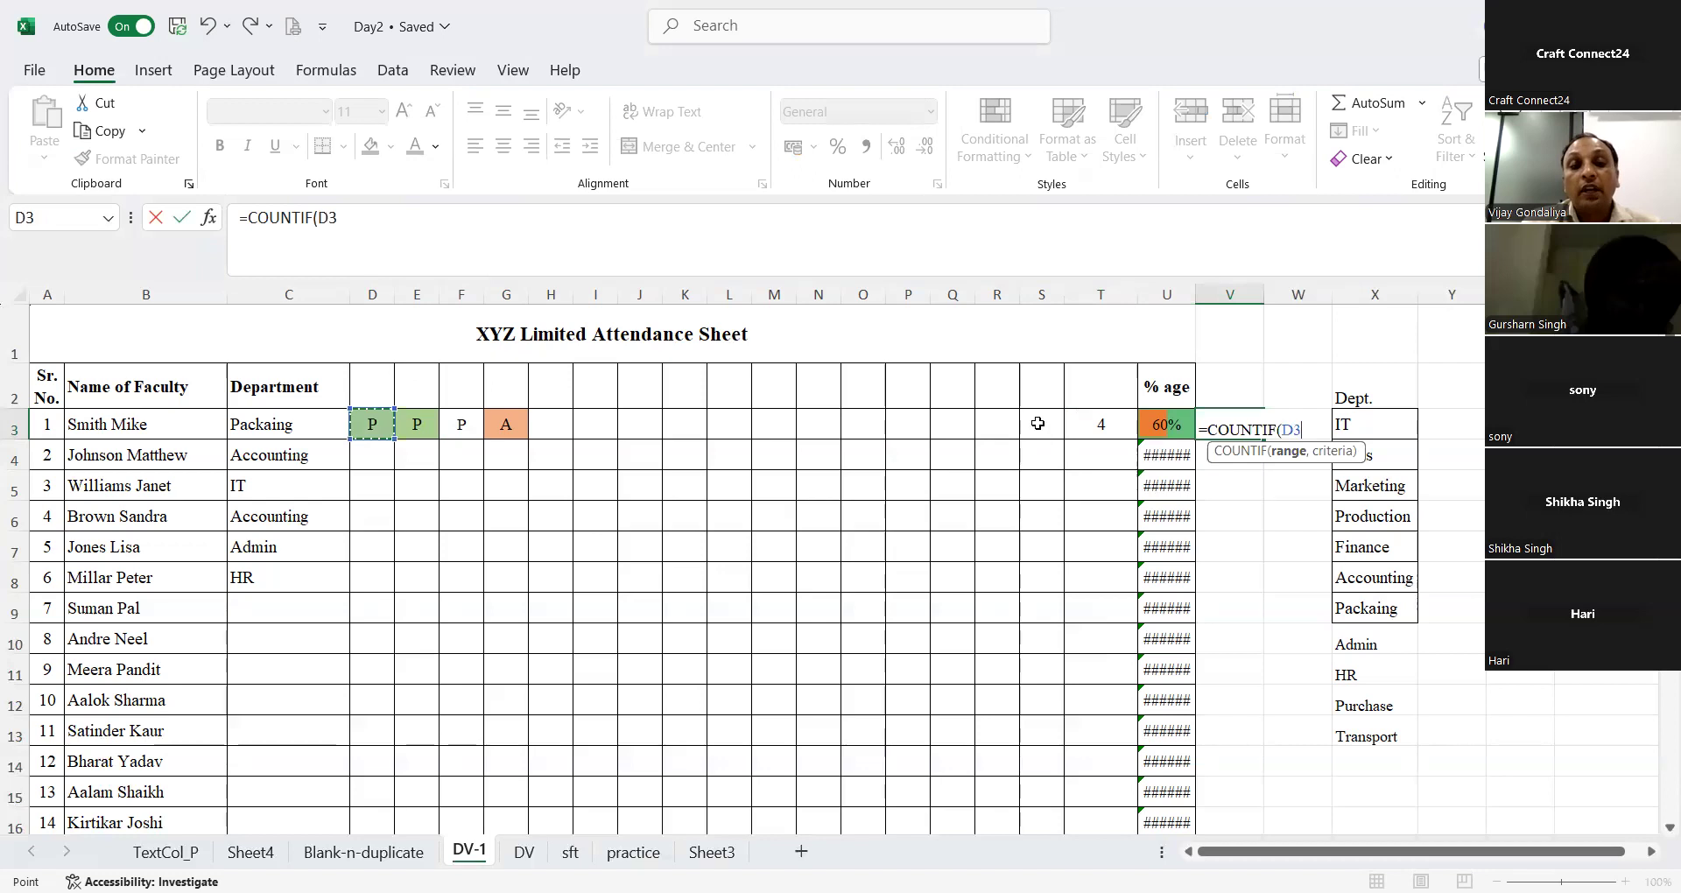
left_click_drag(1036, 422, 1036, 422)
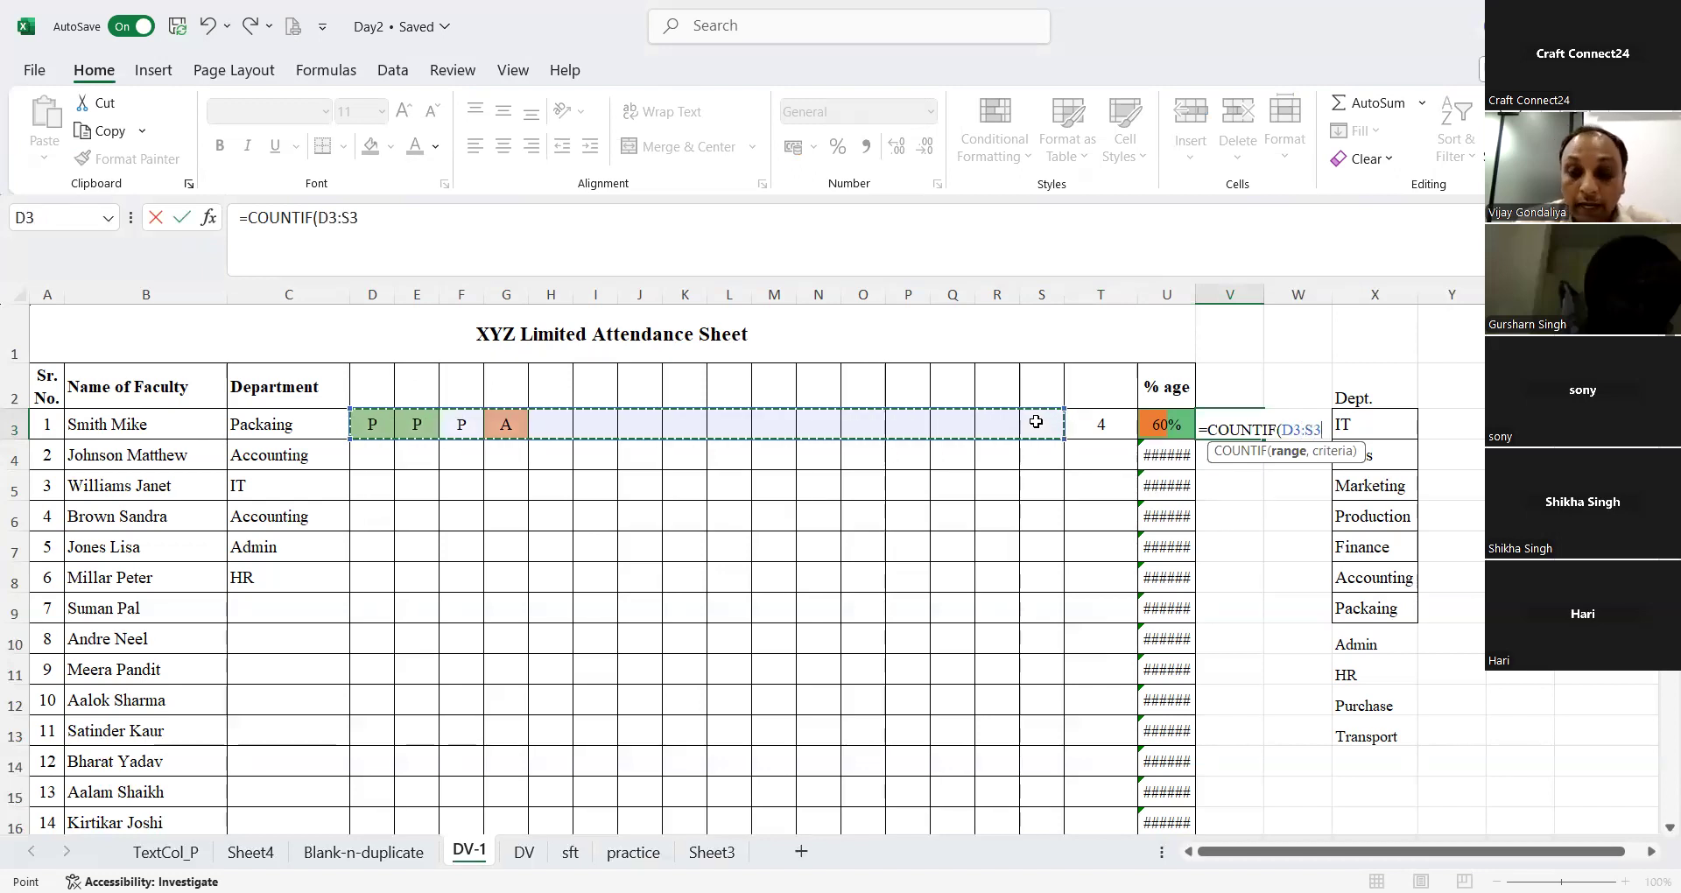
type(",\"P")
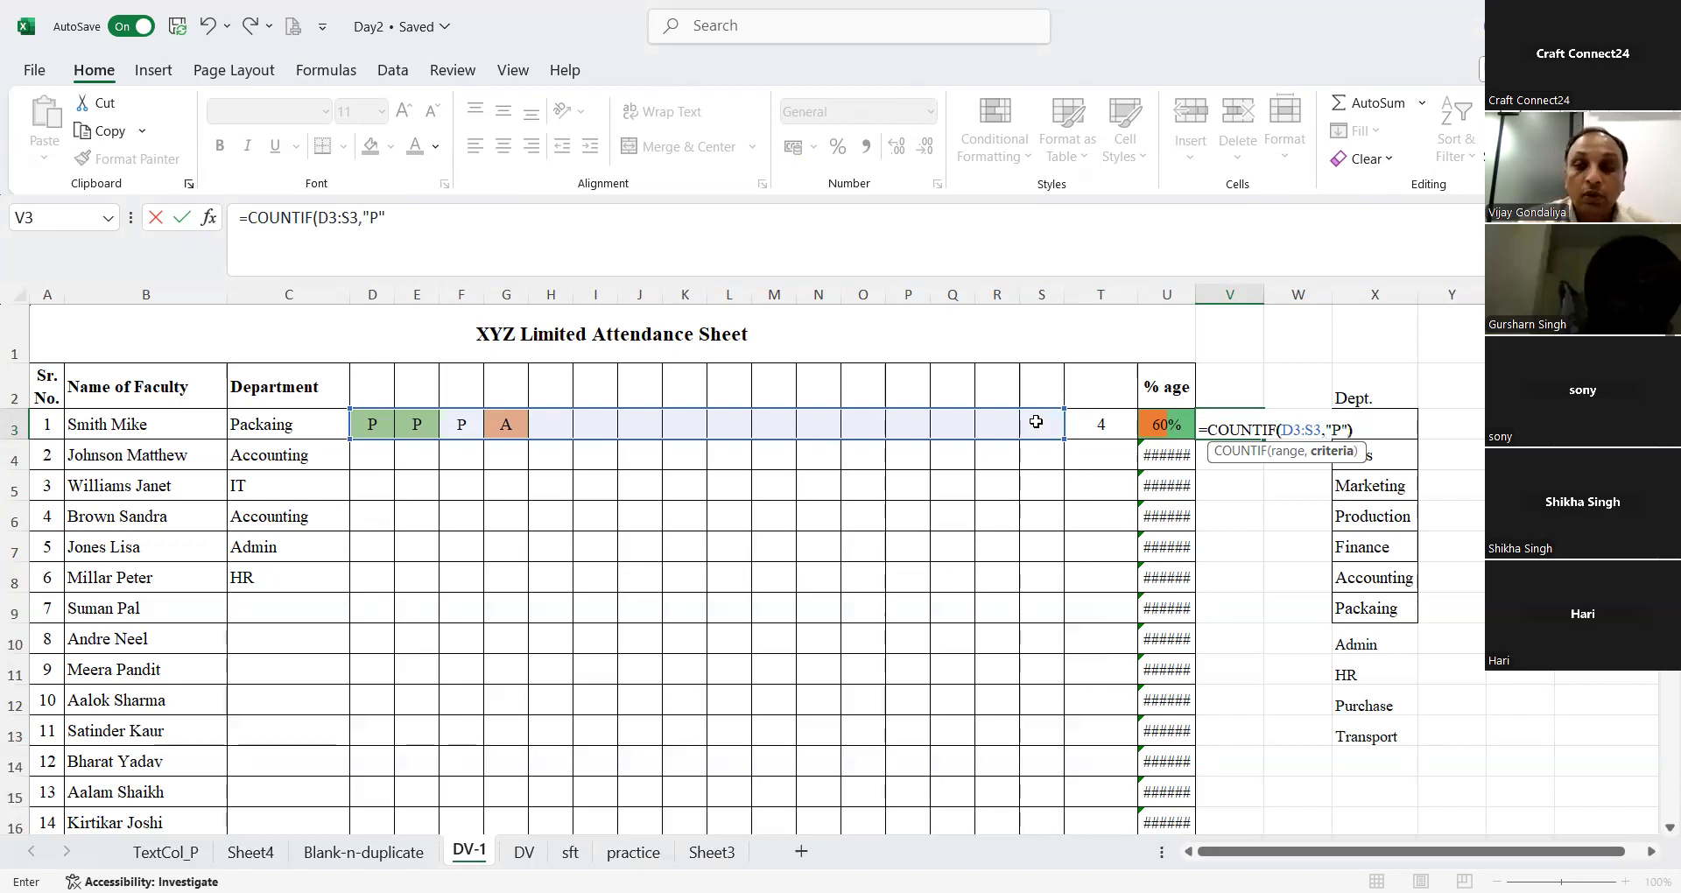
type("\")")
key("Return")
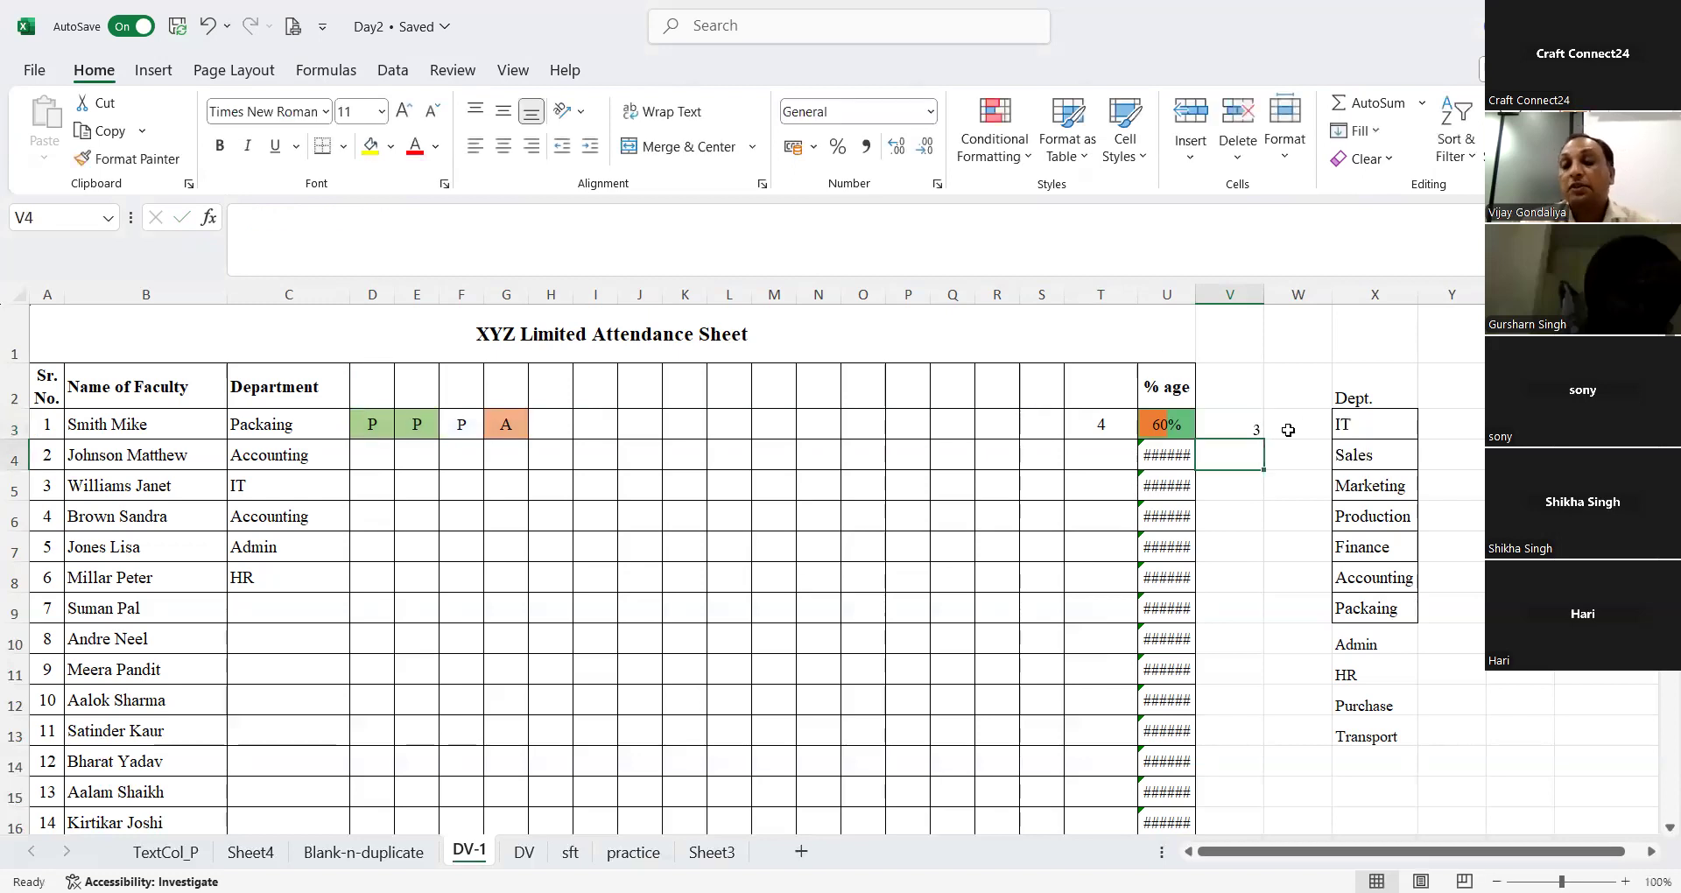
Step: Copy the cell formatting of T3 onto V3 with Format Painter
key("Up")
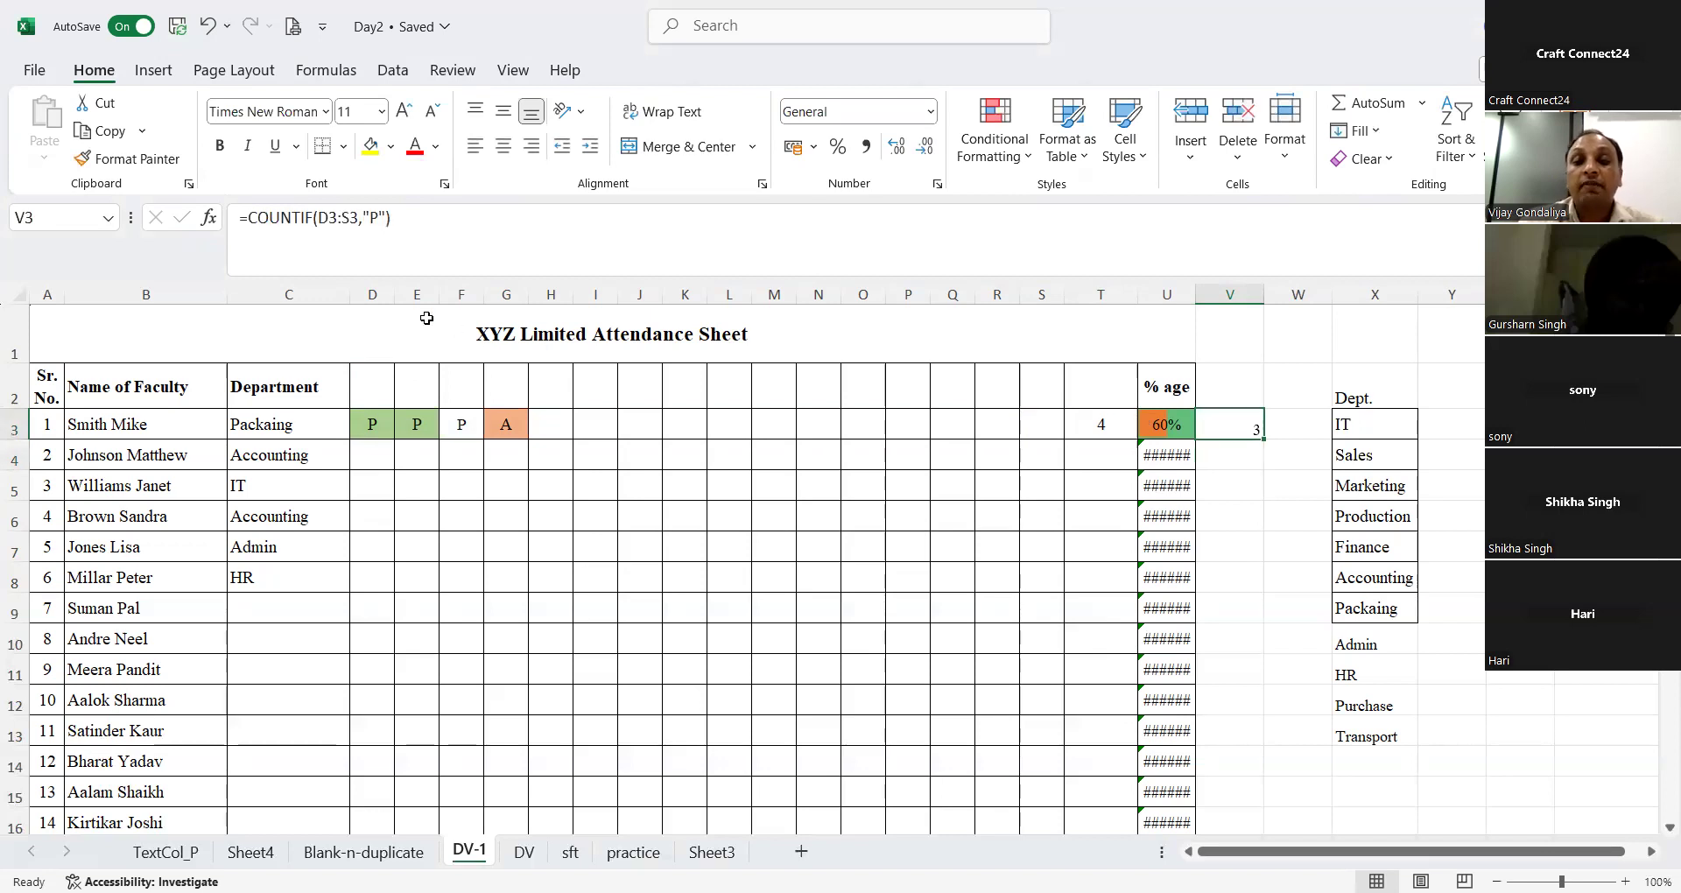
key("Left")
key("Left")
left_click(158, 163)
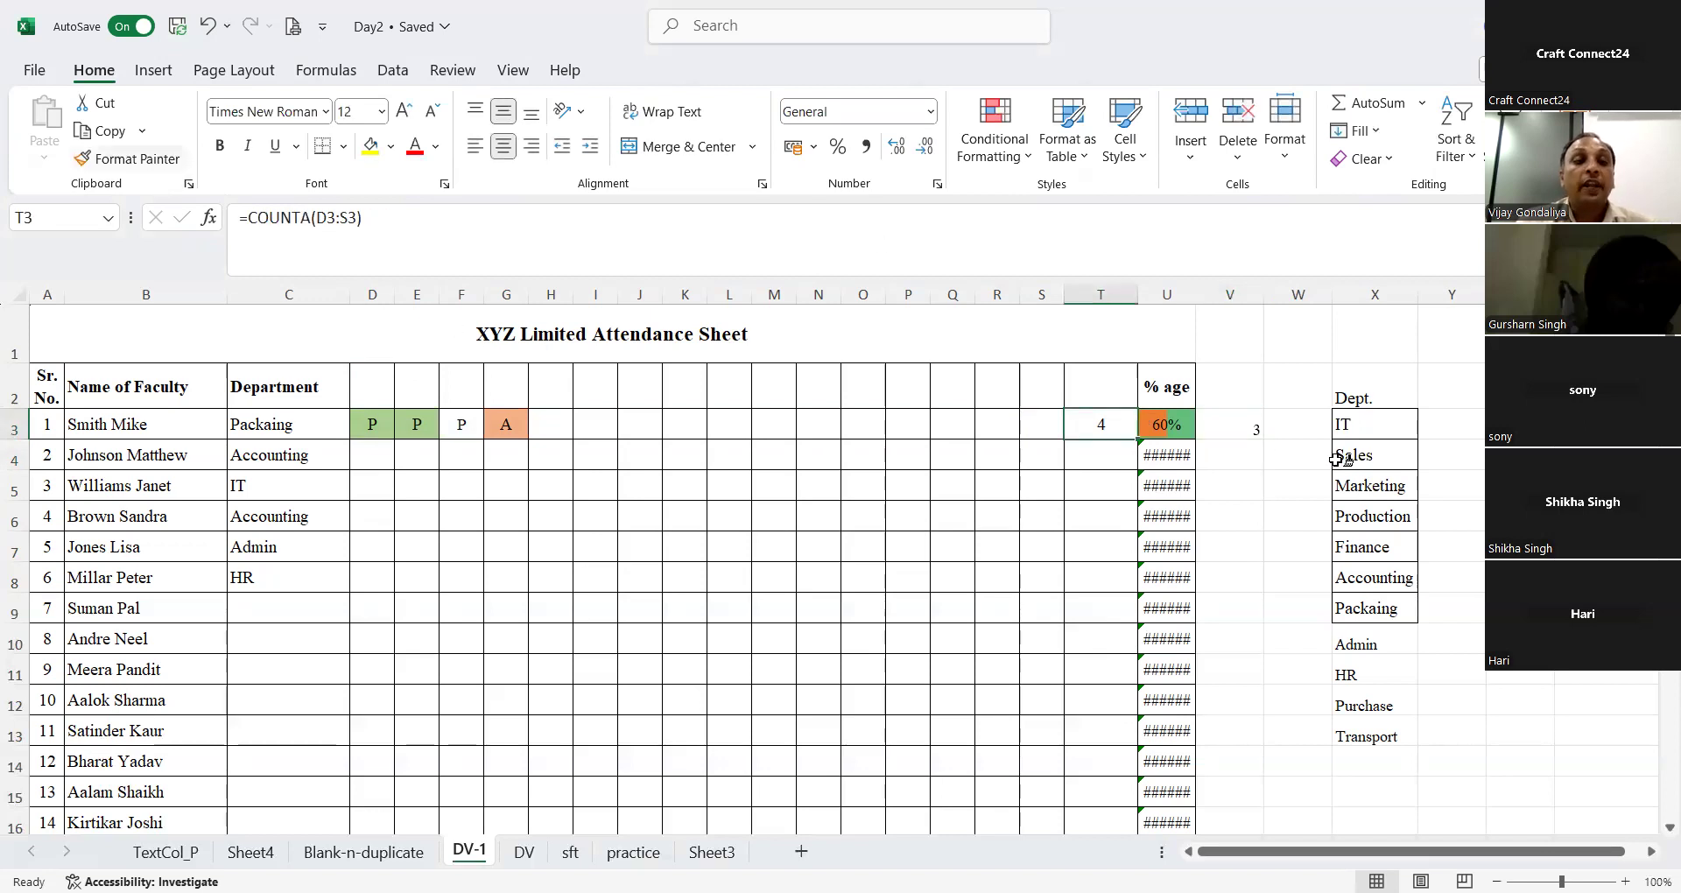
left_click(1238, 422)
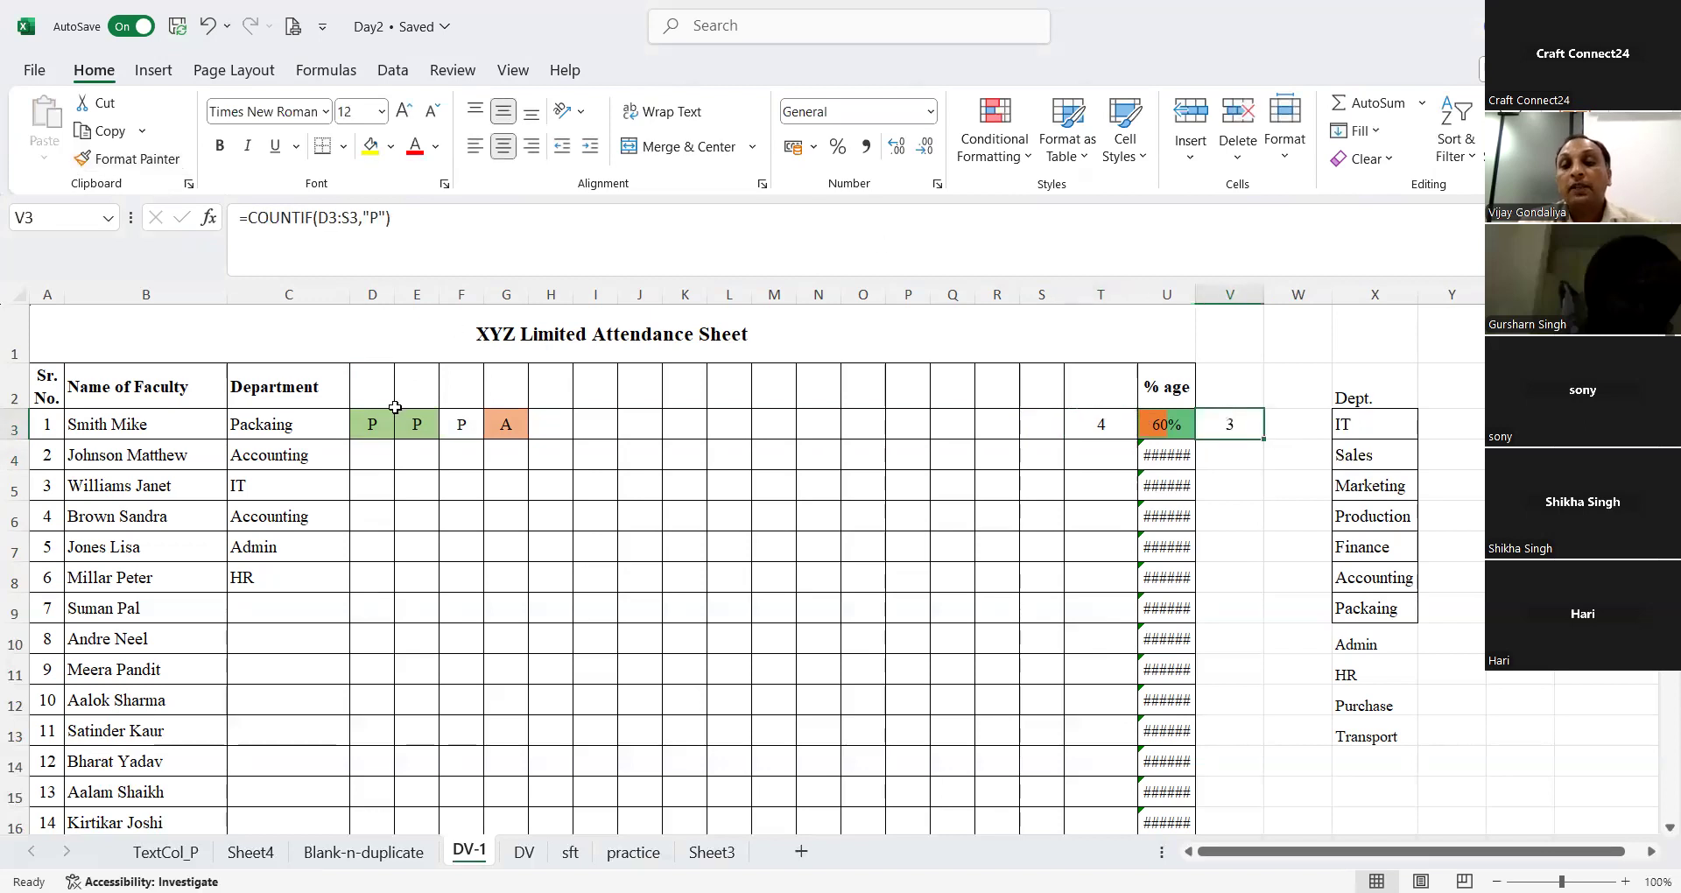
Step: Mark the first faculty row's attendance in H3:M3 as P, A, P, P, P, P
left_click(523, 427)
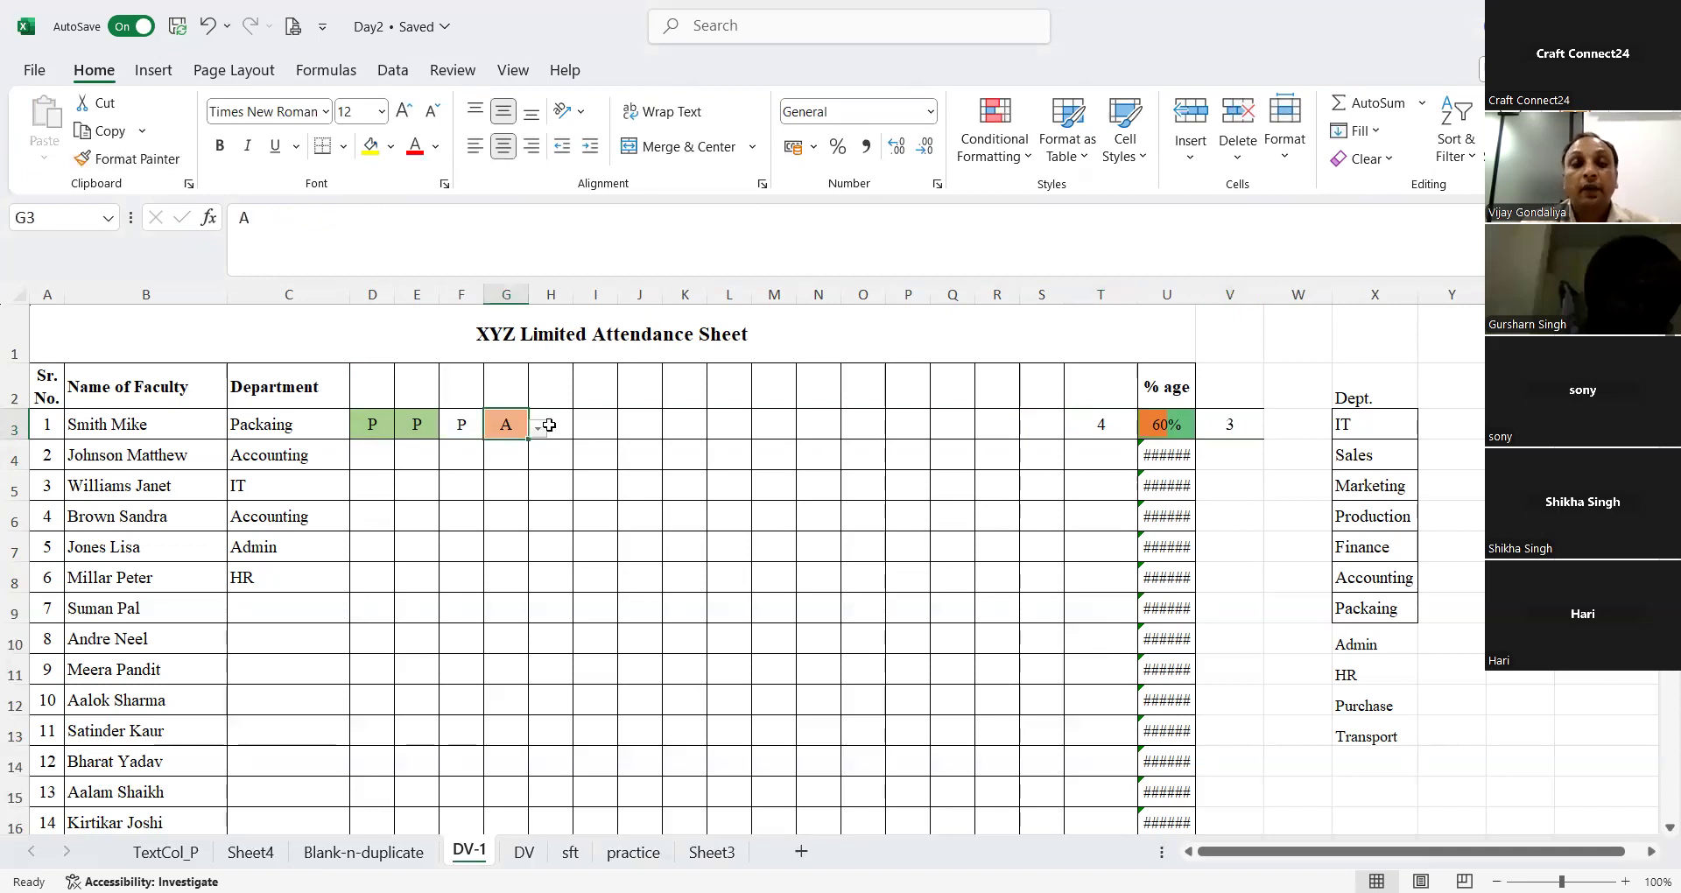
left_click(549, 424)
type("A")
key("Tab")
type("A")
key("Tab")
type("P")
key("Tab")
type("P")
key("Tab")
type("P")
key("Tab")
type("Pa")
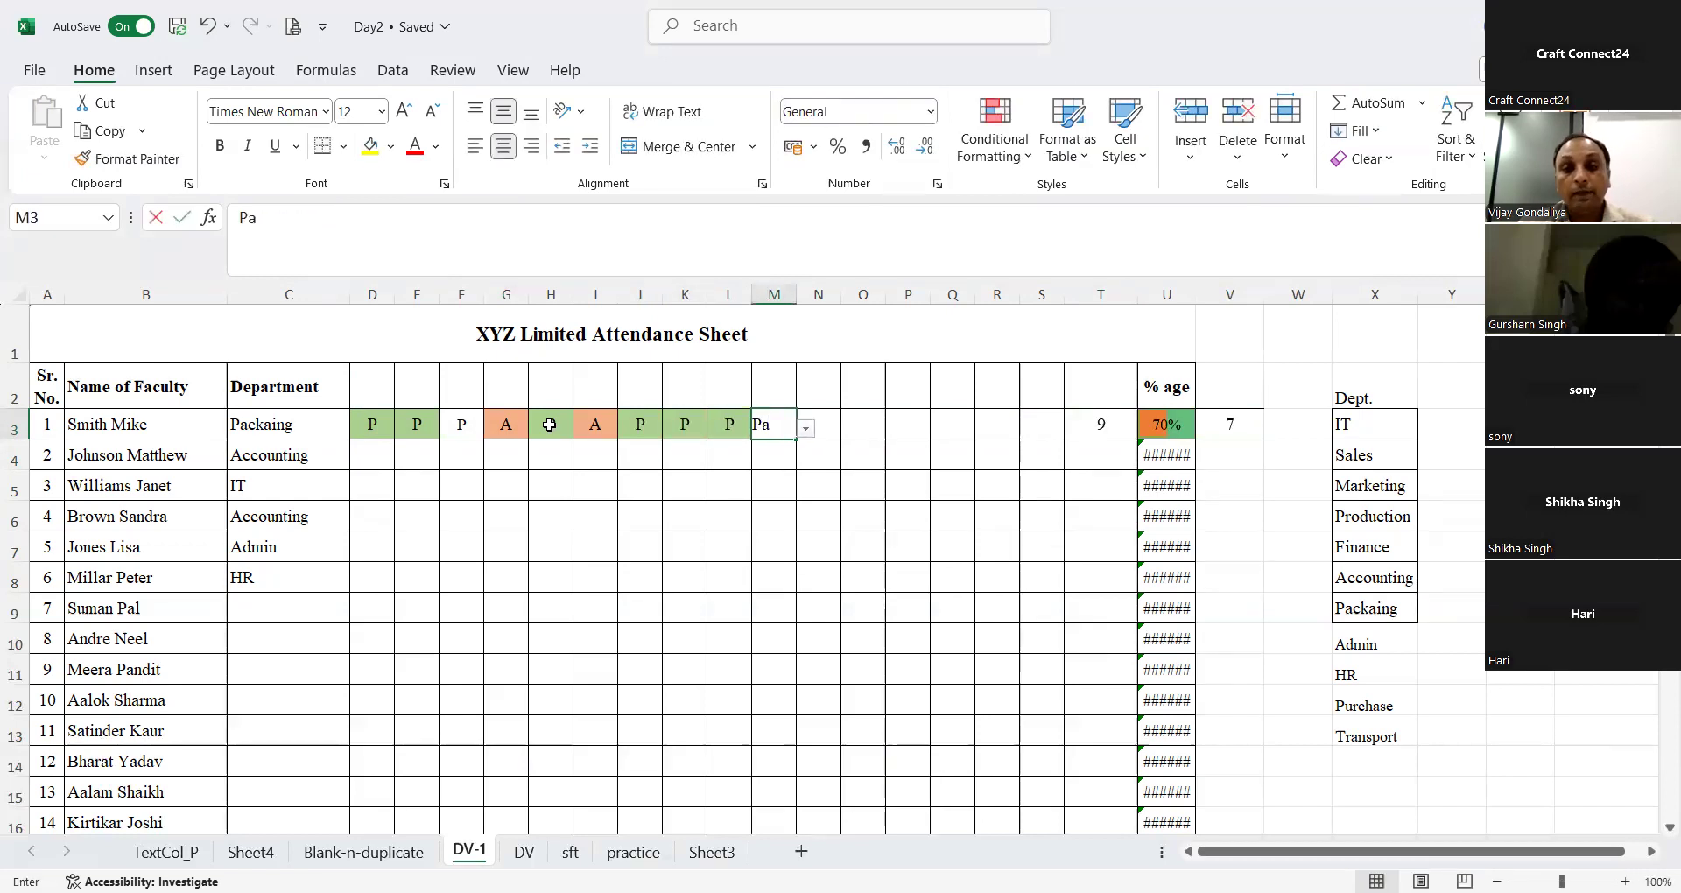
key("BackSpace")
key("Tab")
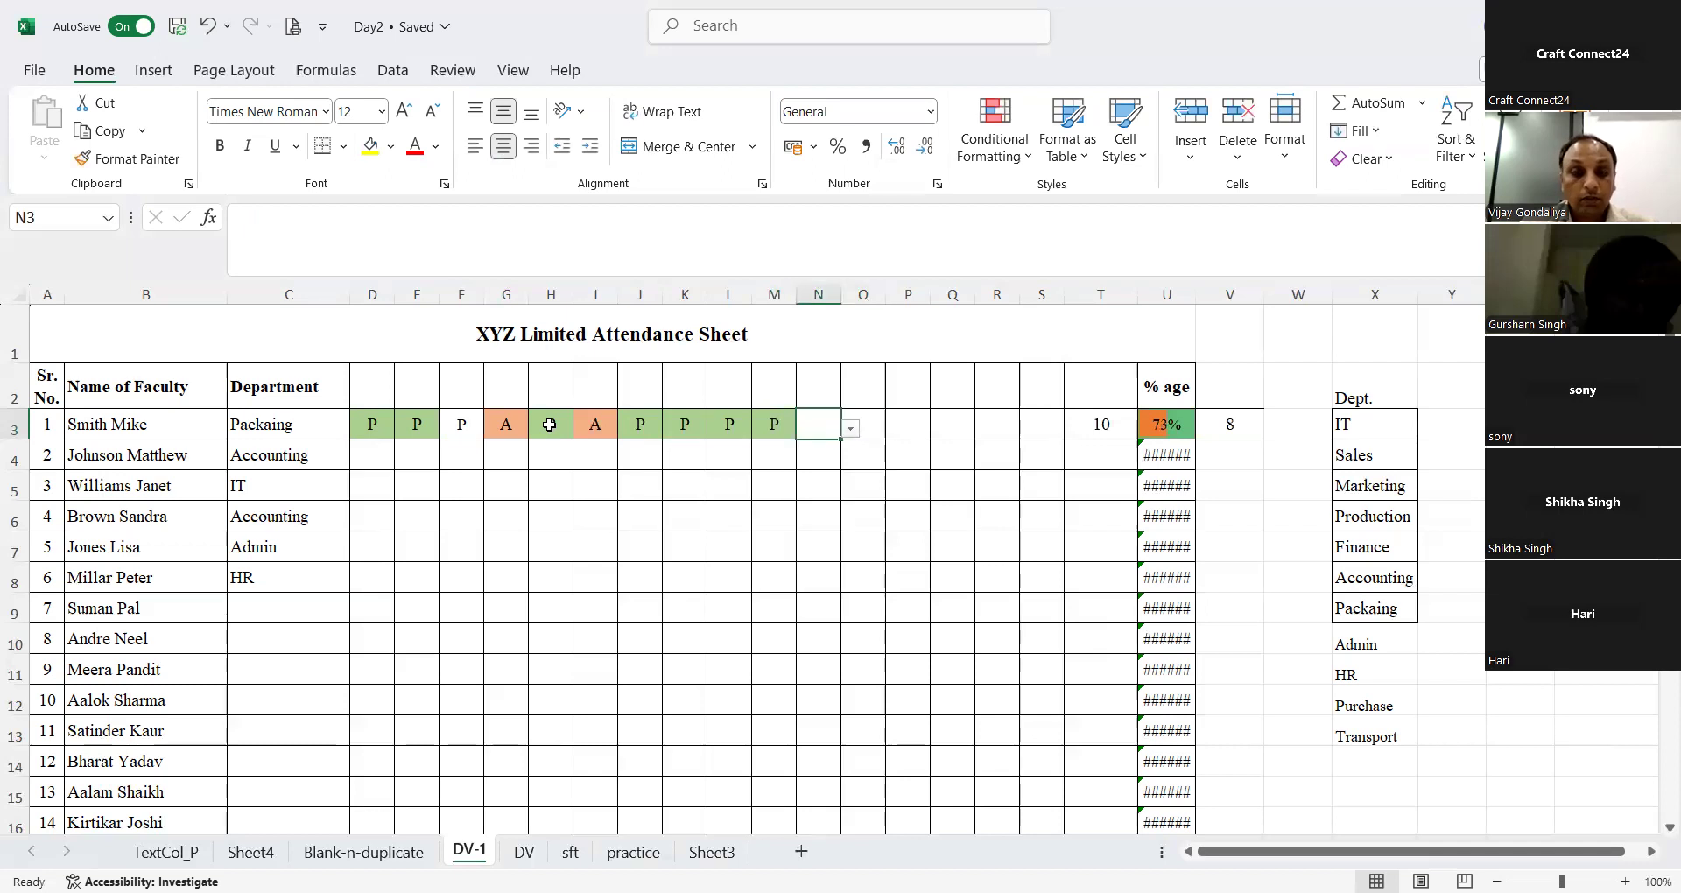
type("a")
key("Tab")
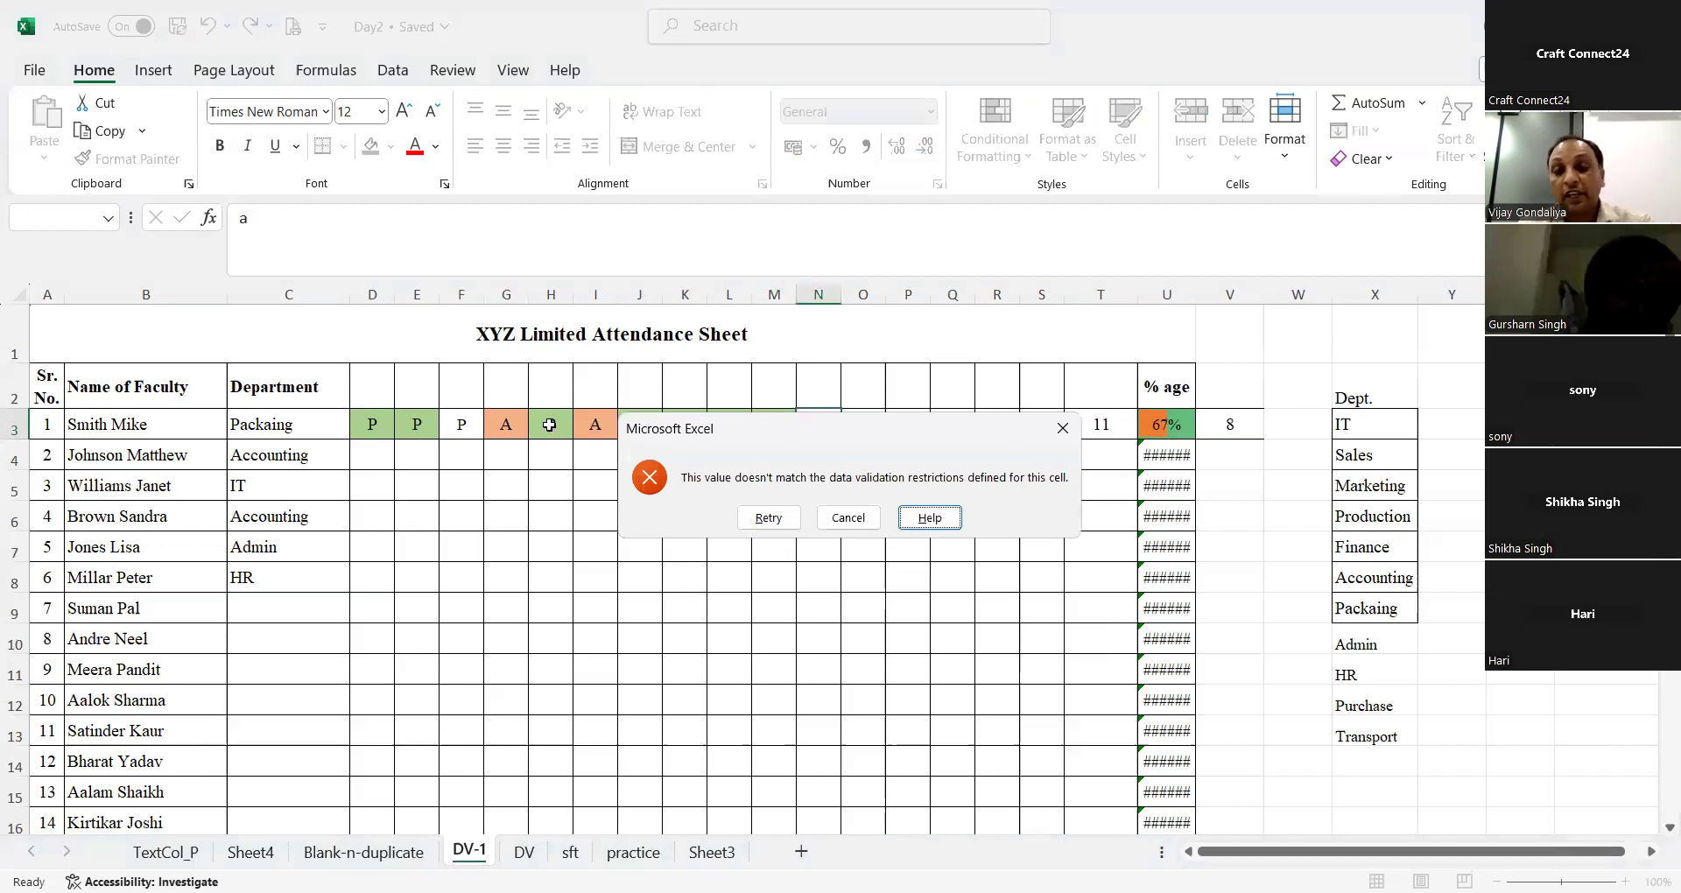
key("Escape")
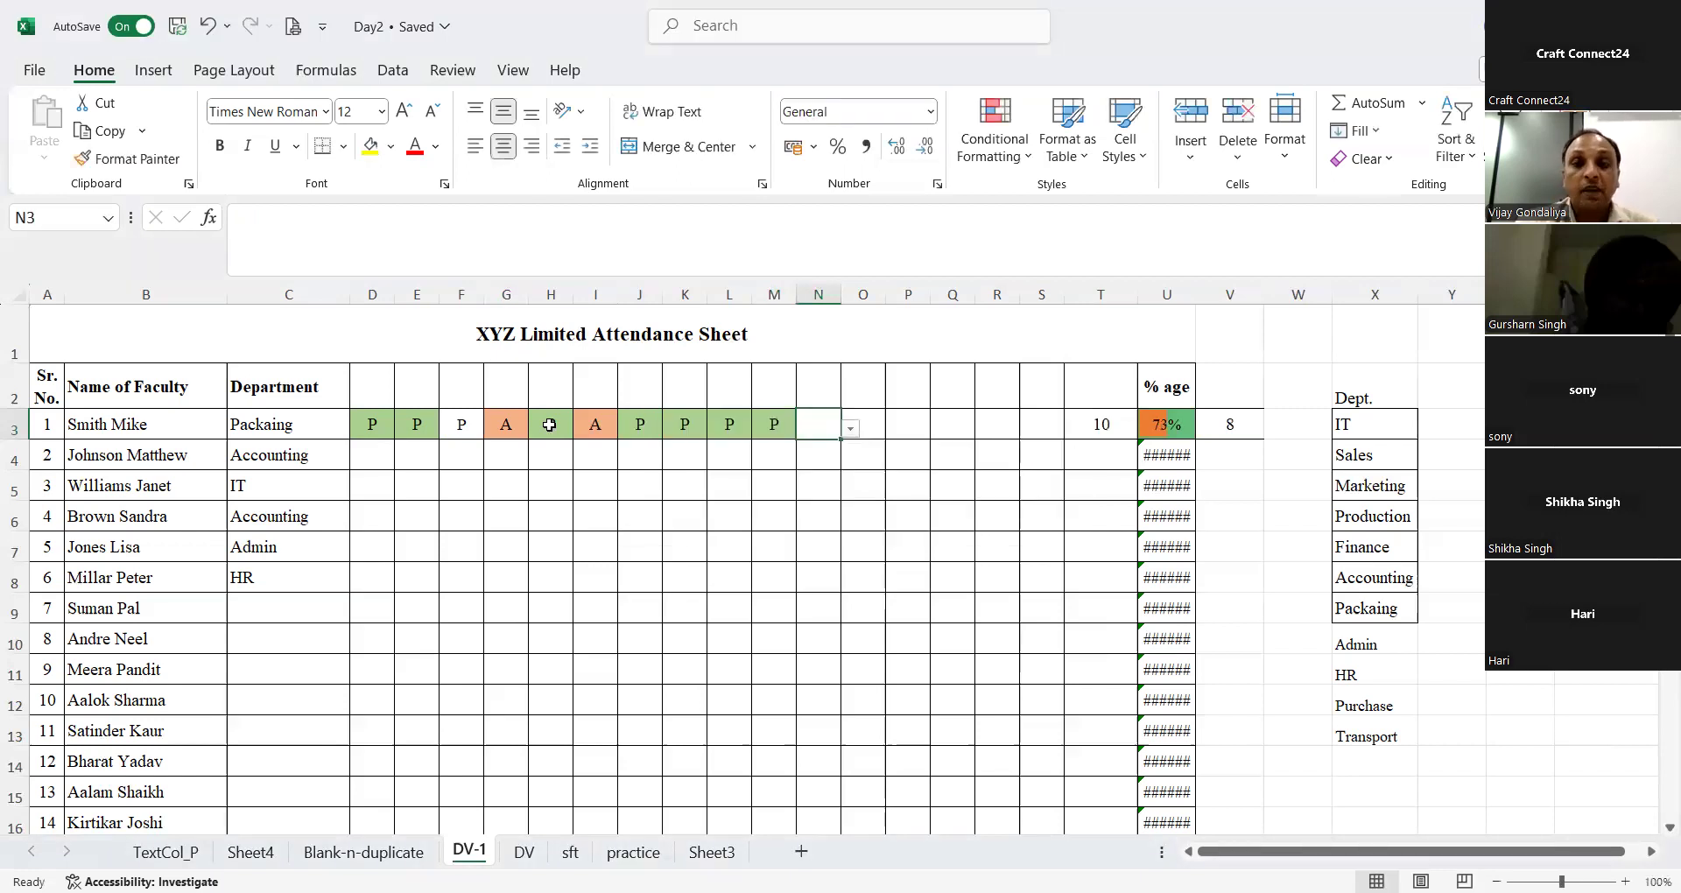
Step: Choose A from the allowed values in N3 and mark P in O3
left_click(849, 436)
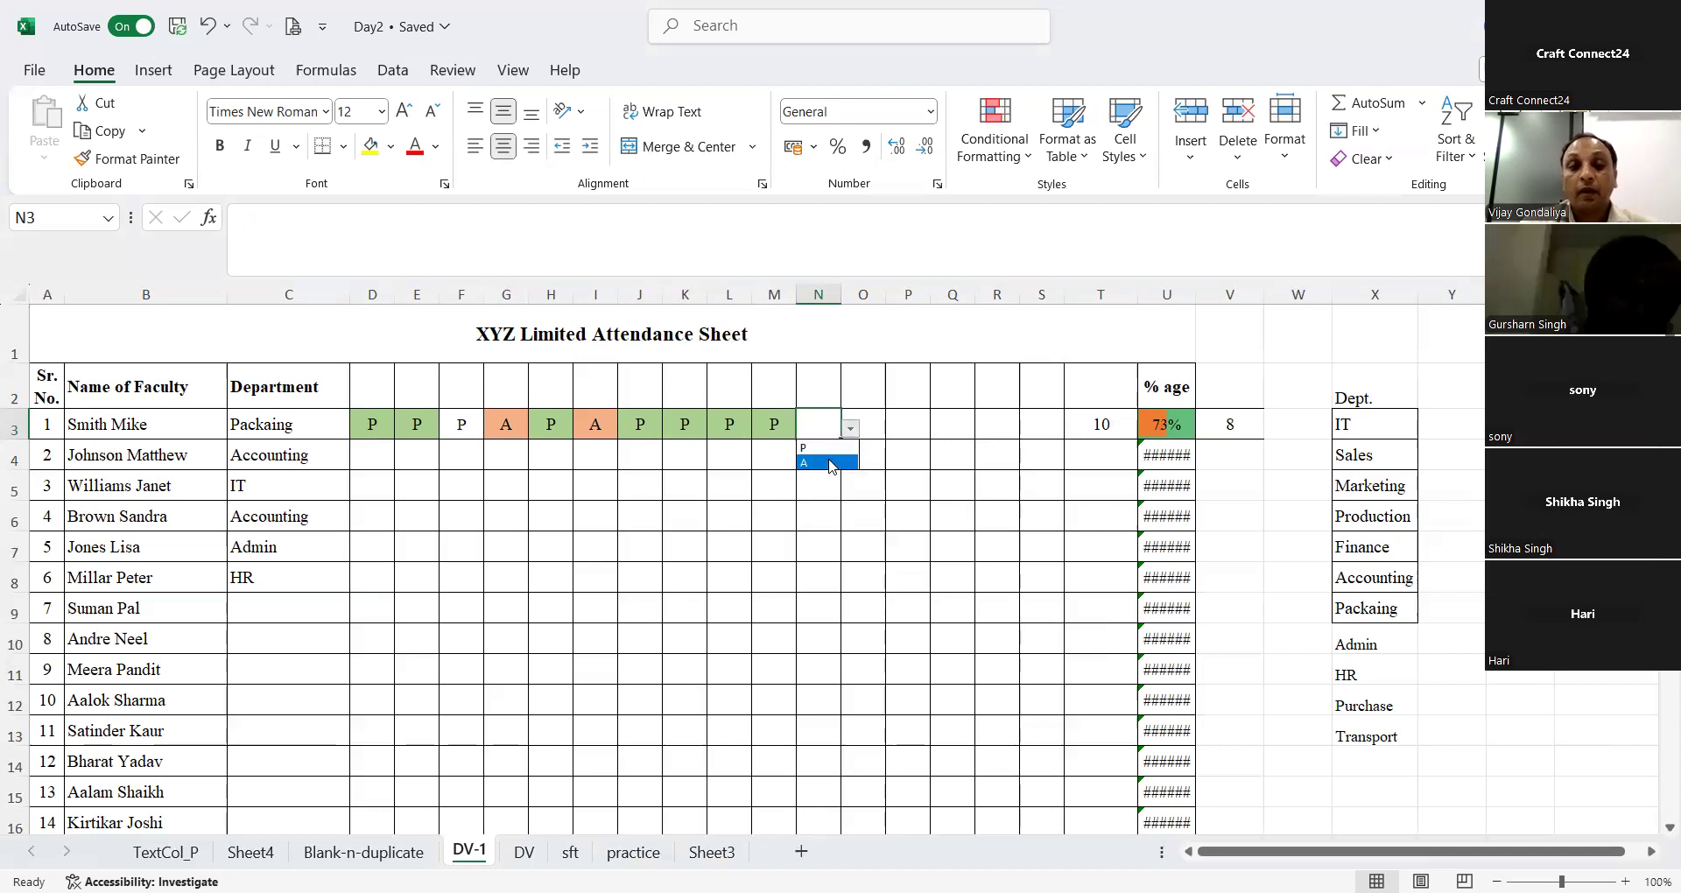
left_click(827, 460)
key("Right")
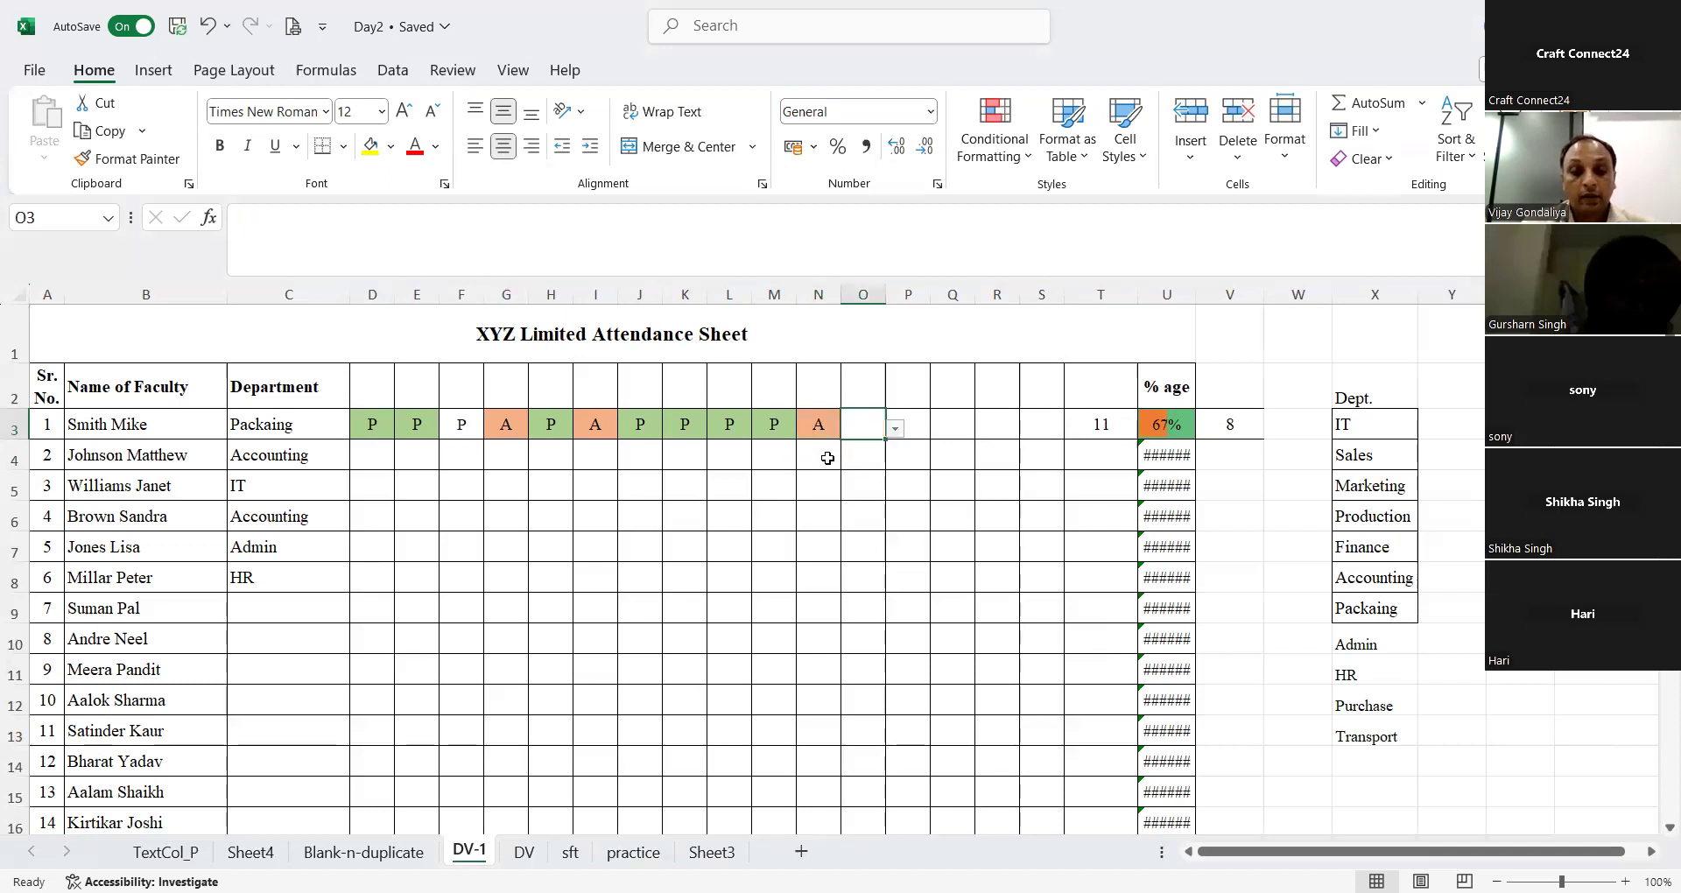
type("P")
key("Right")
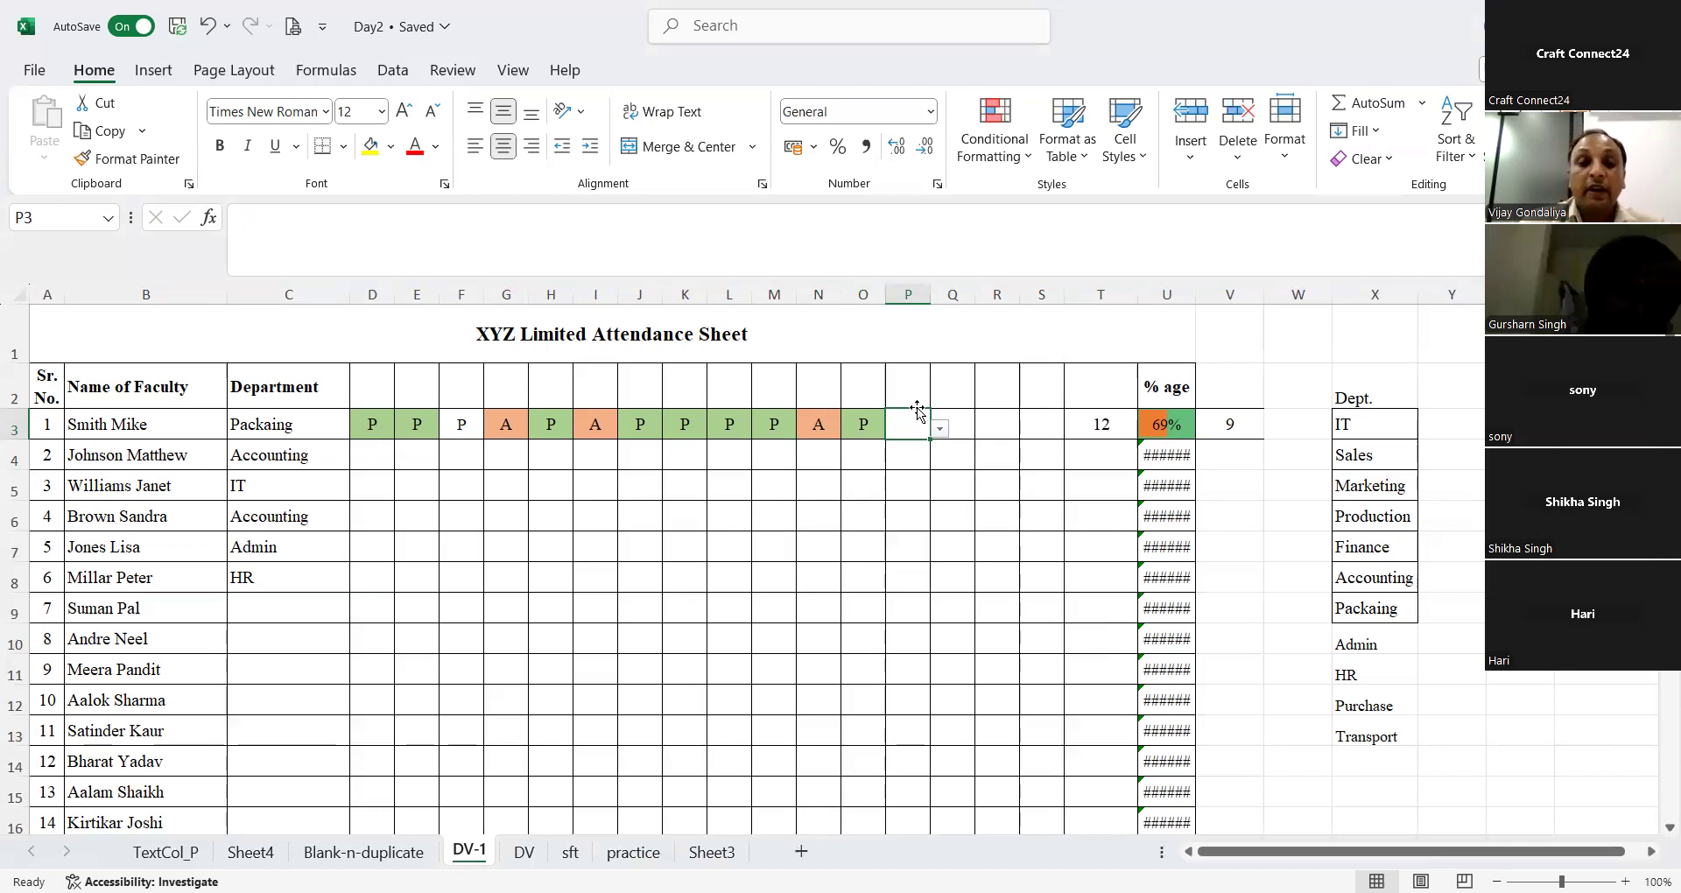
Step: Divide the first row's present count by its total entries in W3 with =V3/T3
left_click(1169, 431)
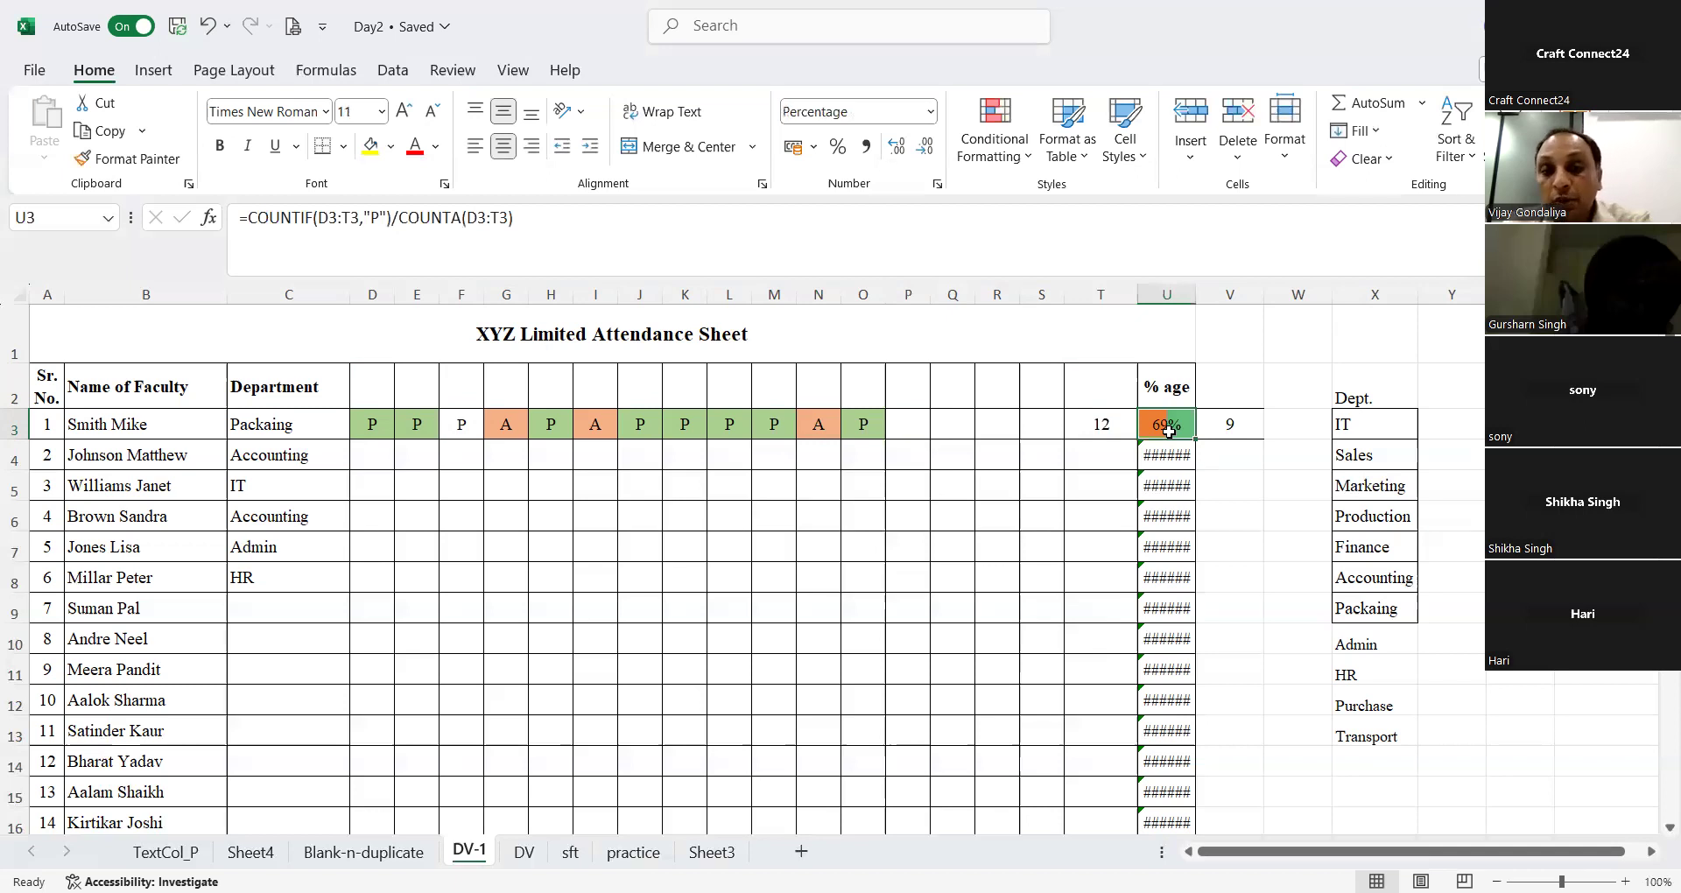
left_click(1291, 422)
type("=")
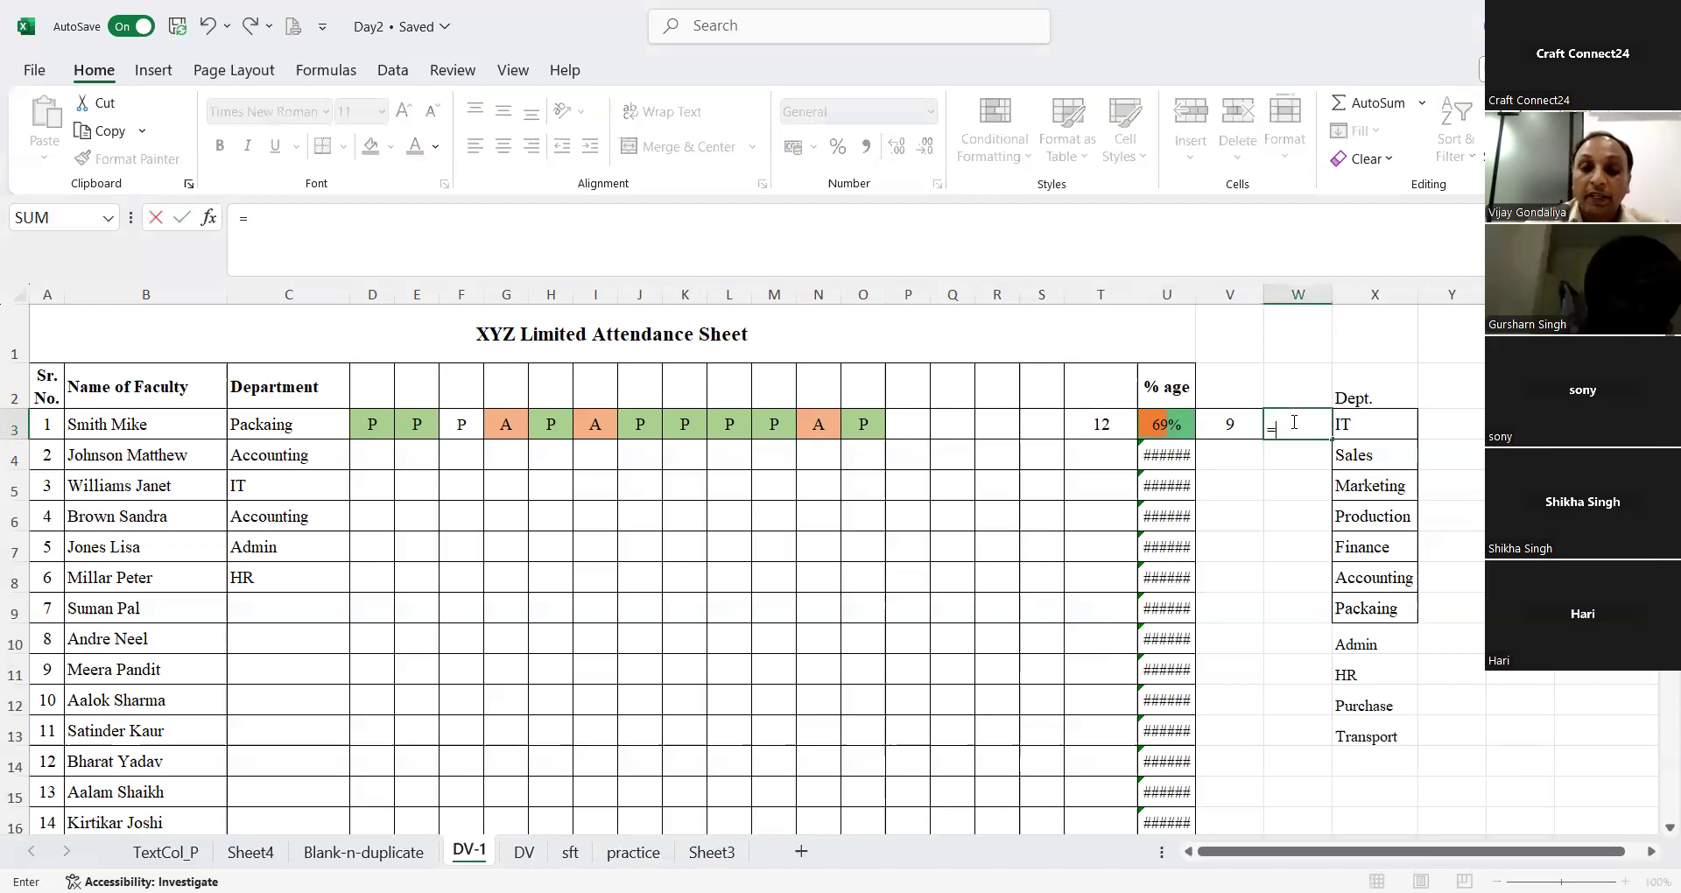
key("Left")
type("/")
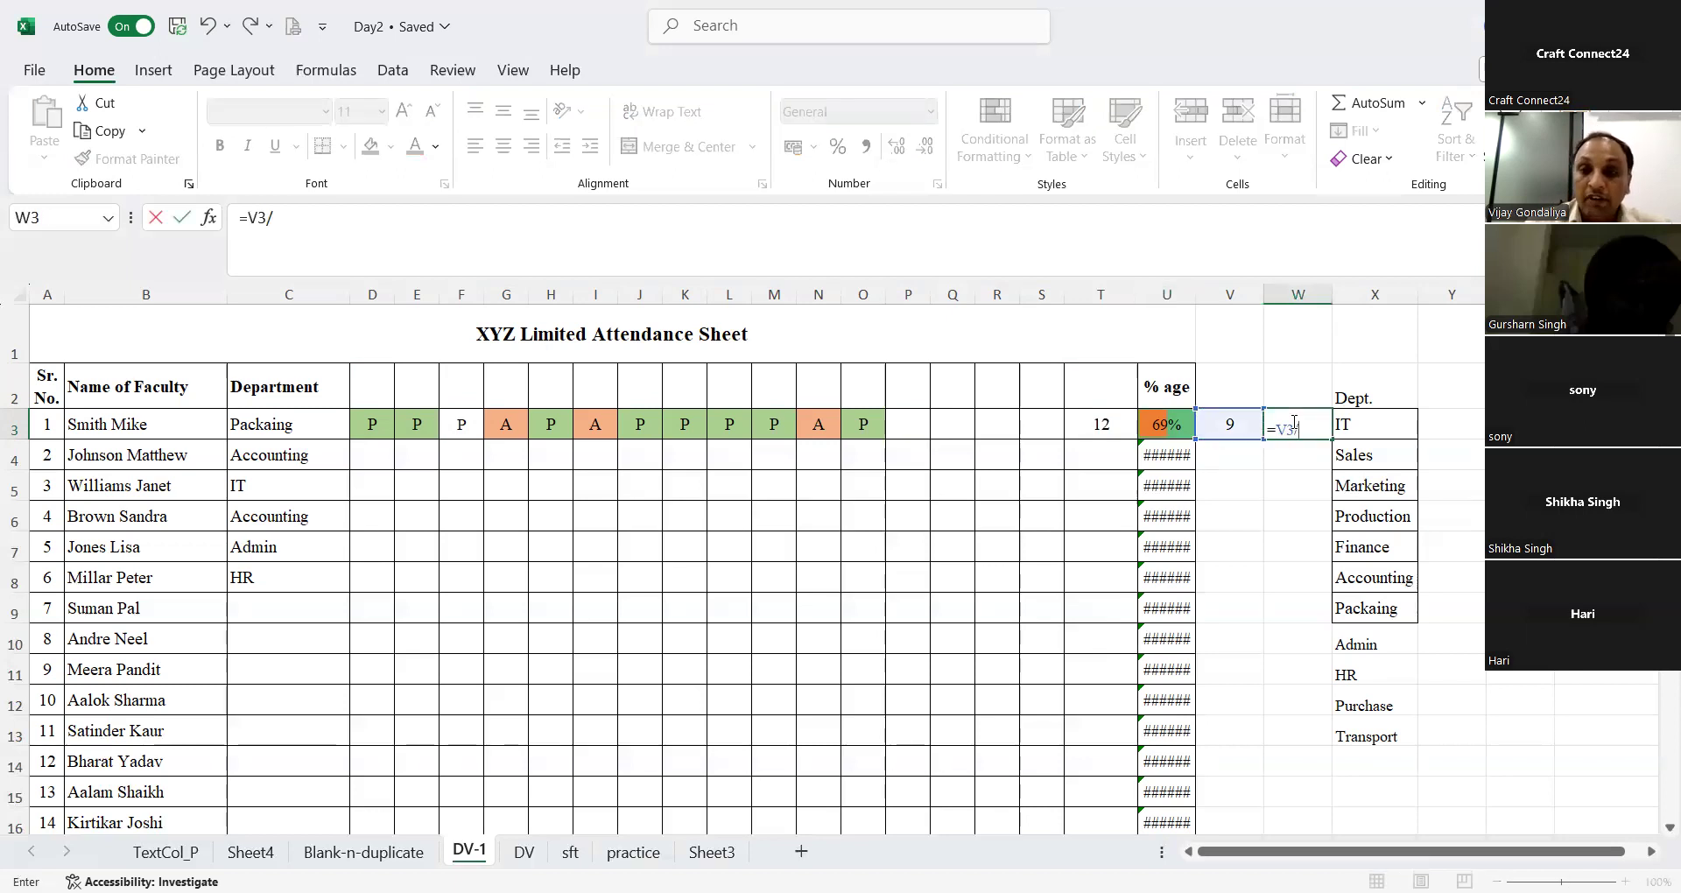
key("Left")
key("Left")
key("Left")
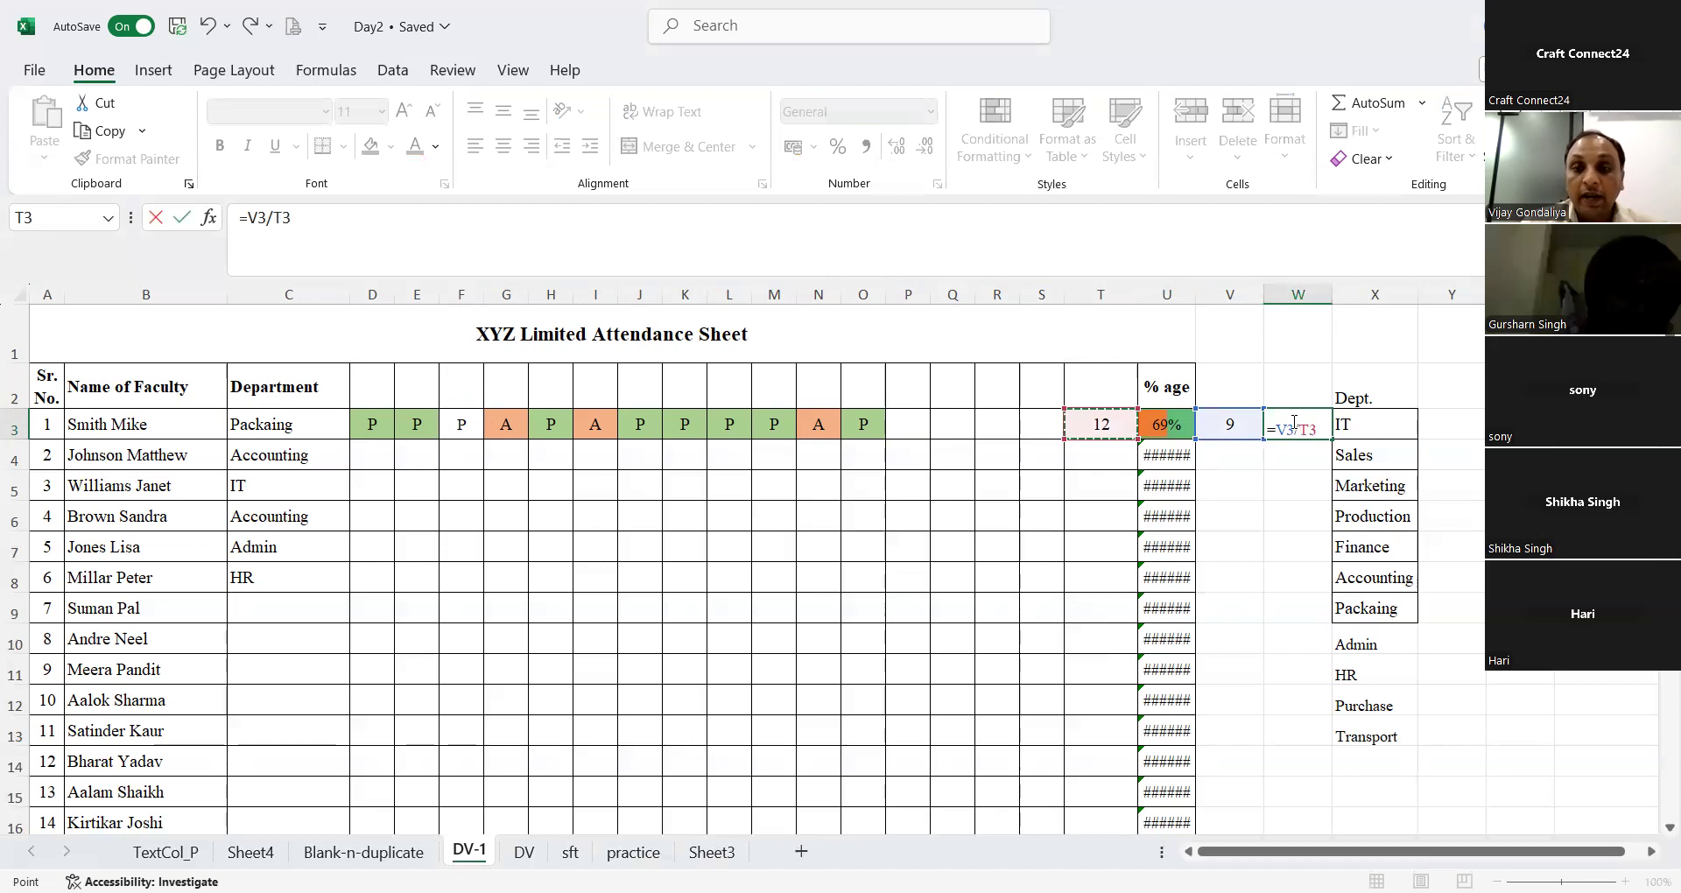
key("Return")
Step: Format the W3 result as a percentage, and delete the formula from the cell
left_click(1292, 422)
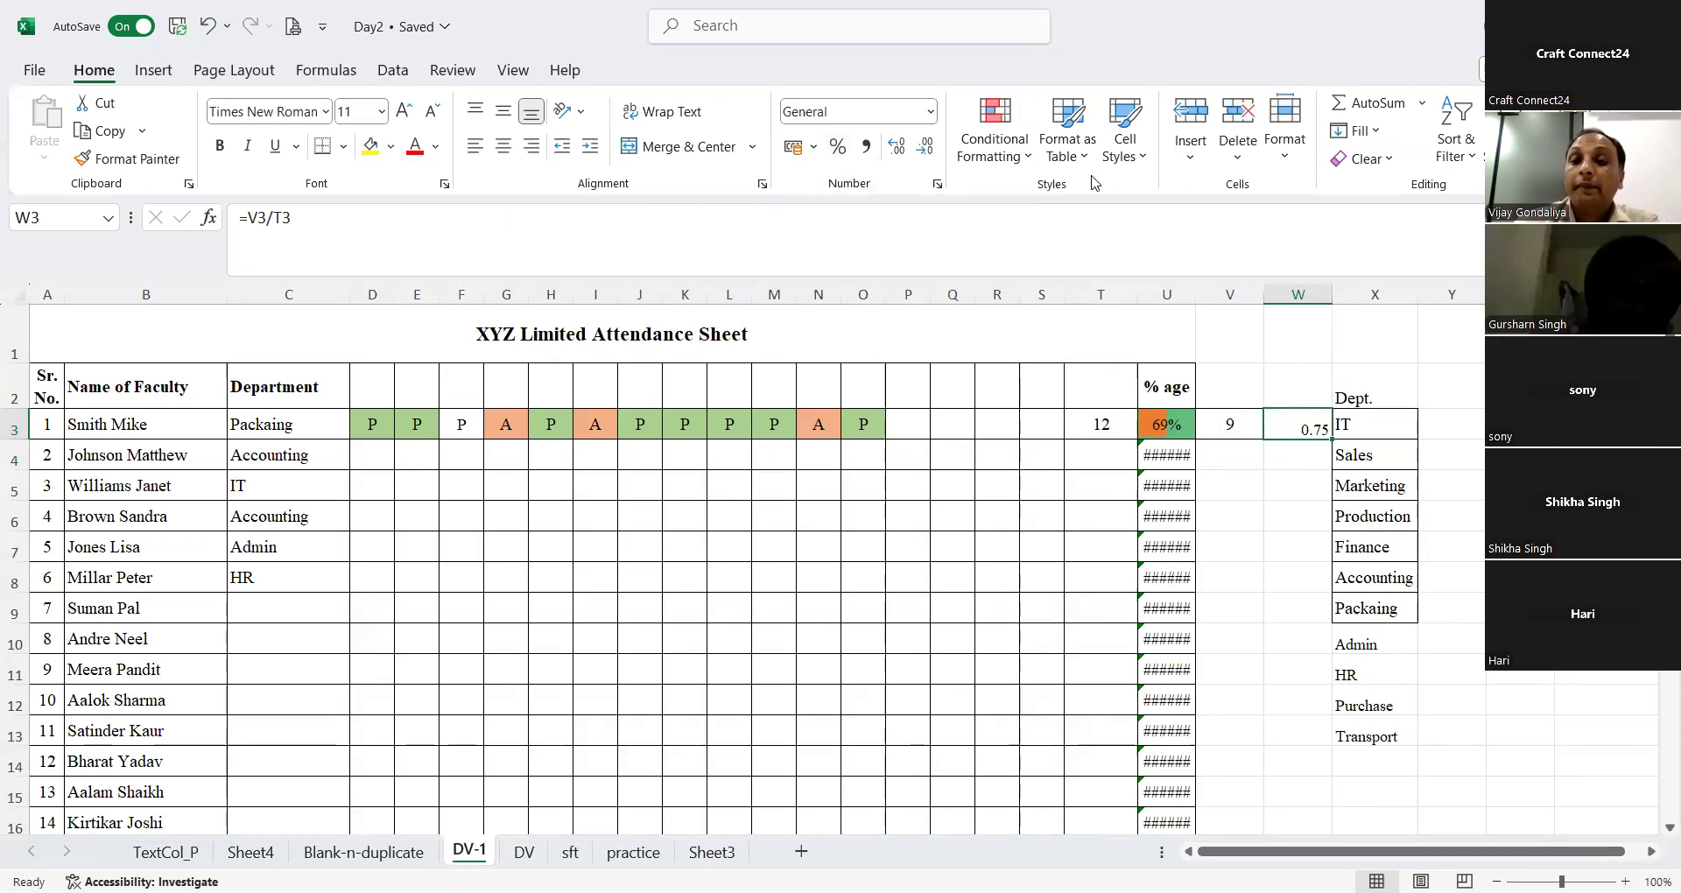
left_click(839, 147)
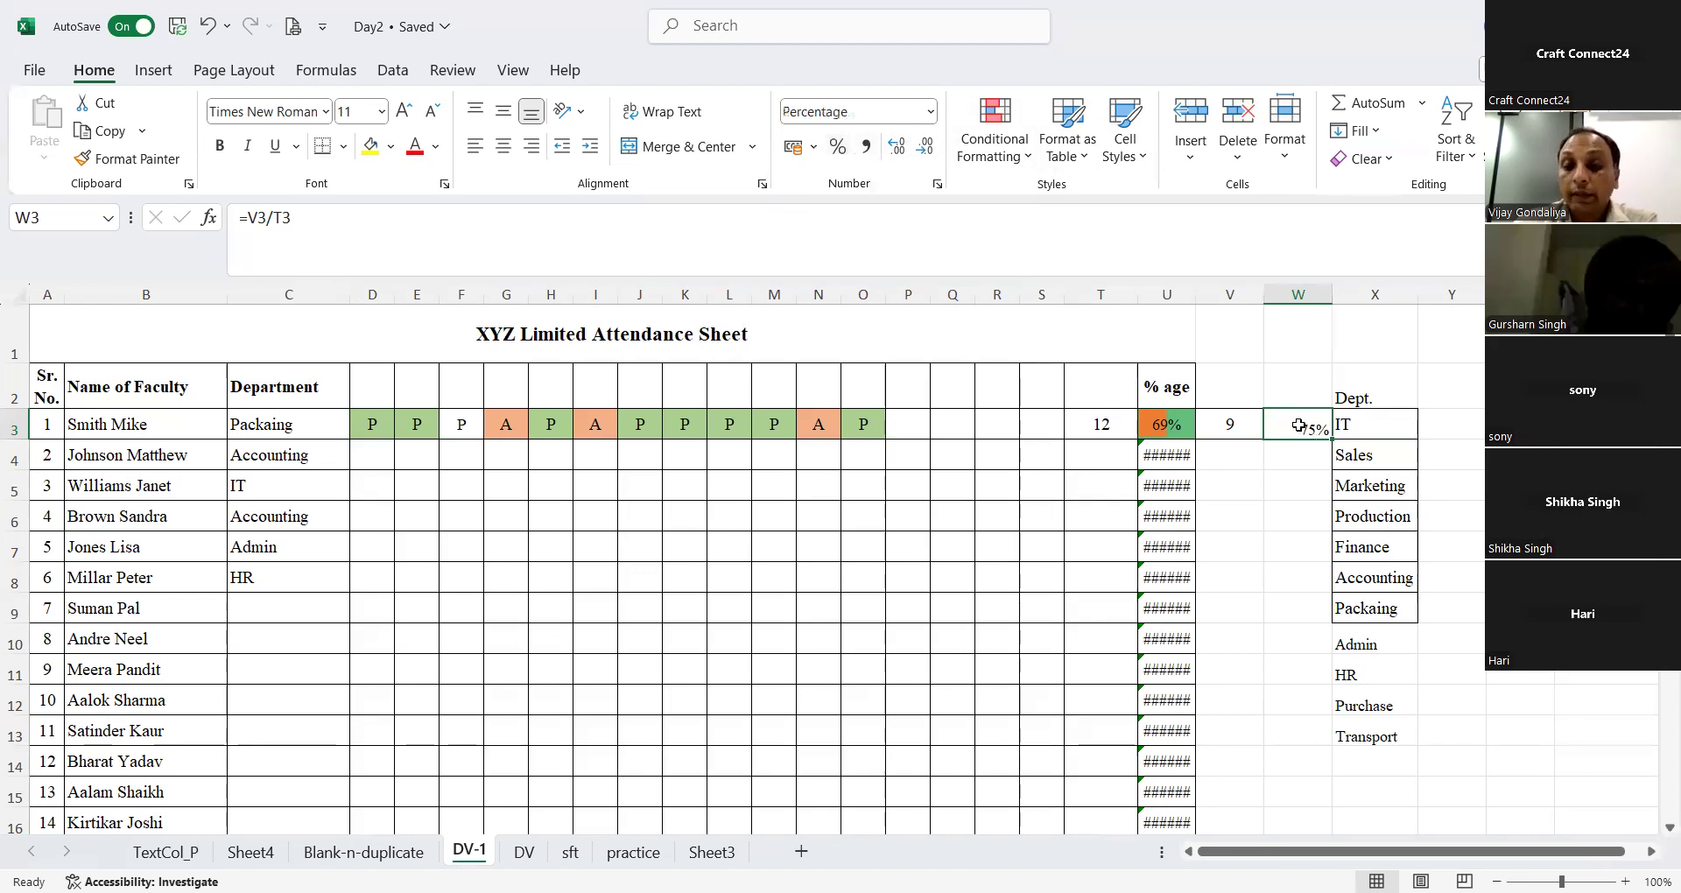
key("Delete")
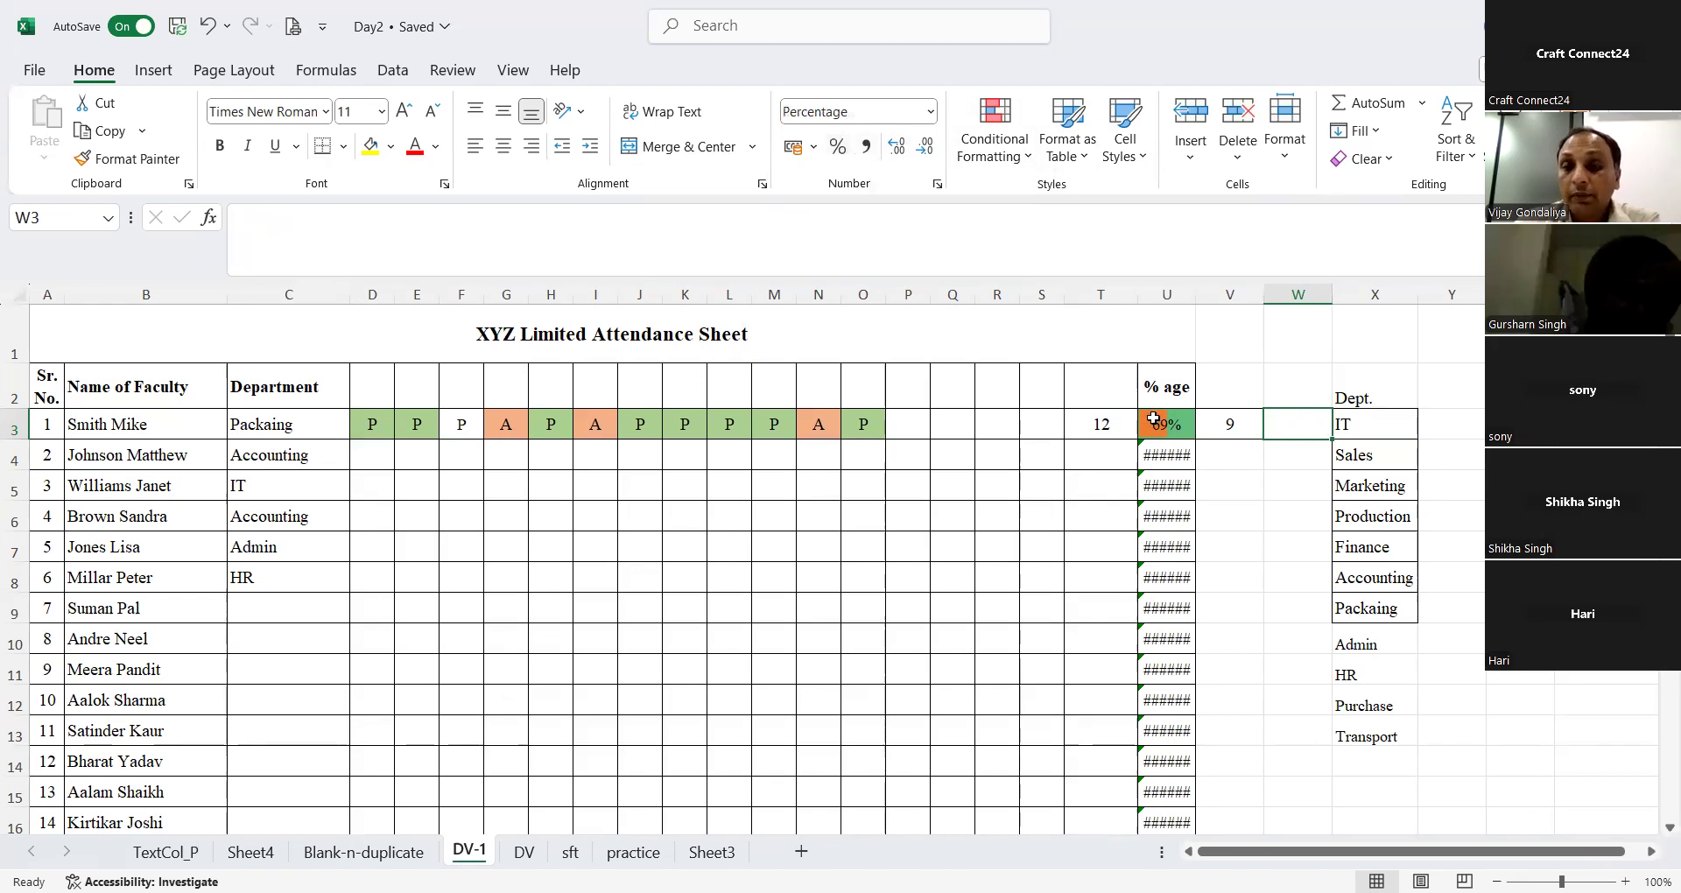
Step: Review the COUNTIF and COUNTA formulas in V3 and T3 and look over the practice, sft and DV sheets
left_click(1244, 422)
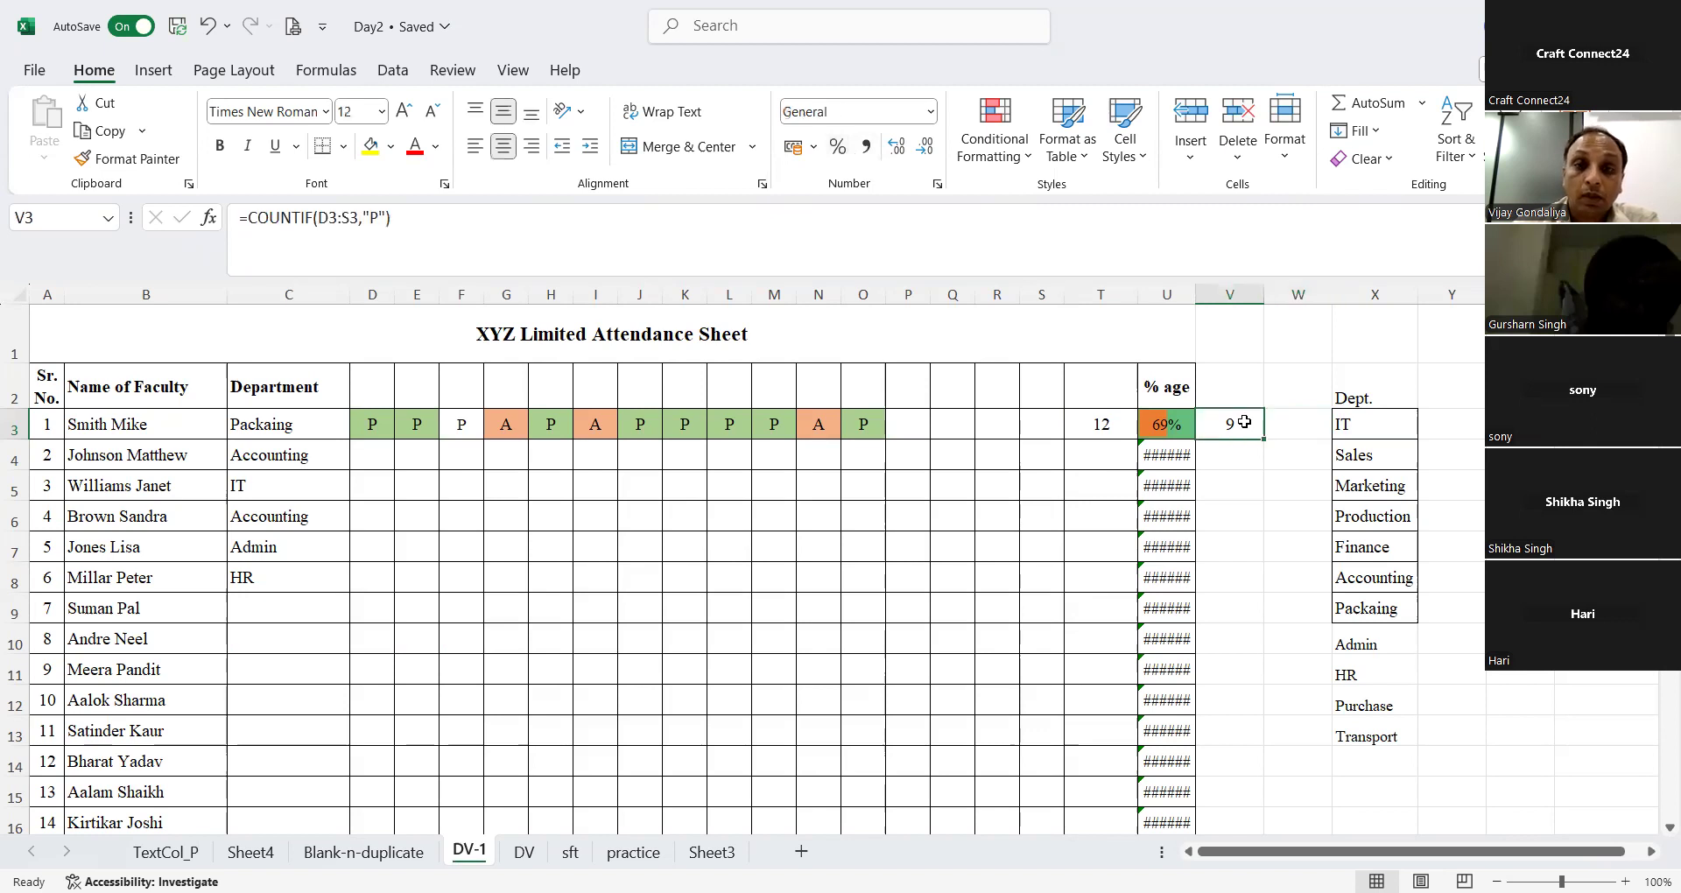
left_click(1117, 424)
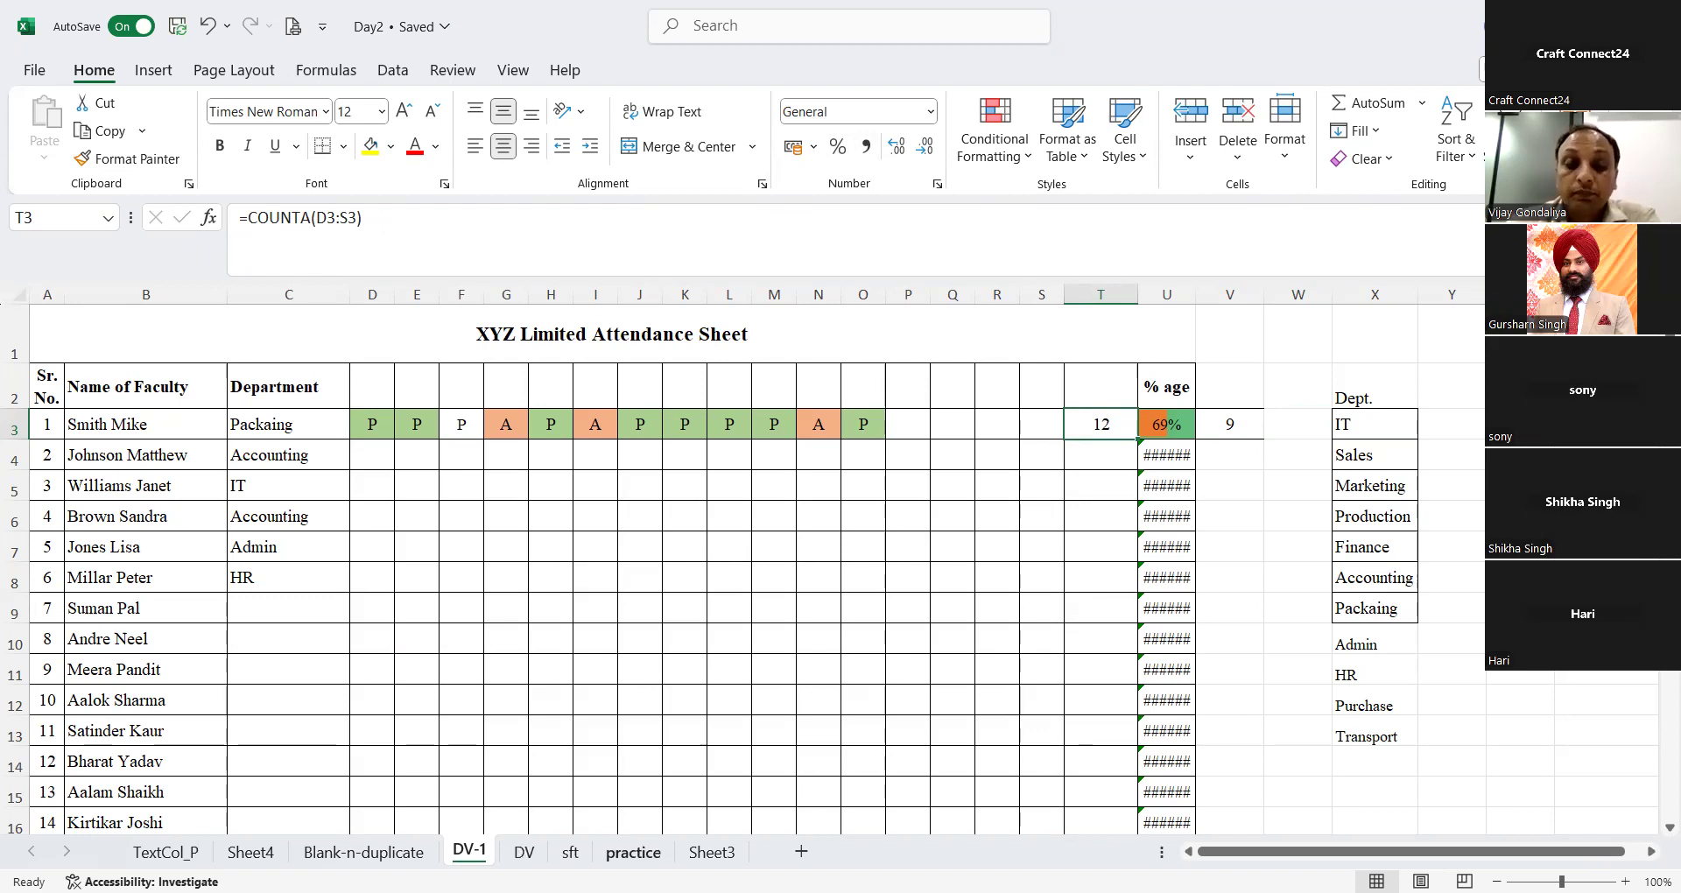
left_click(633, 852)
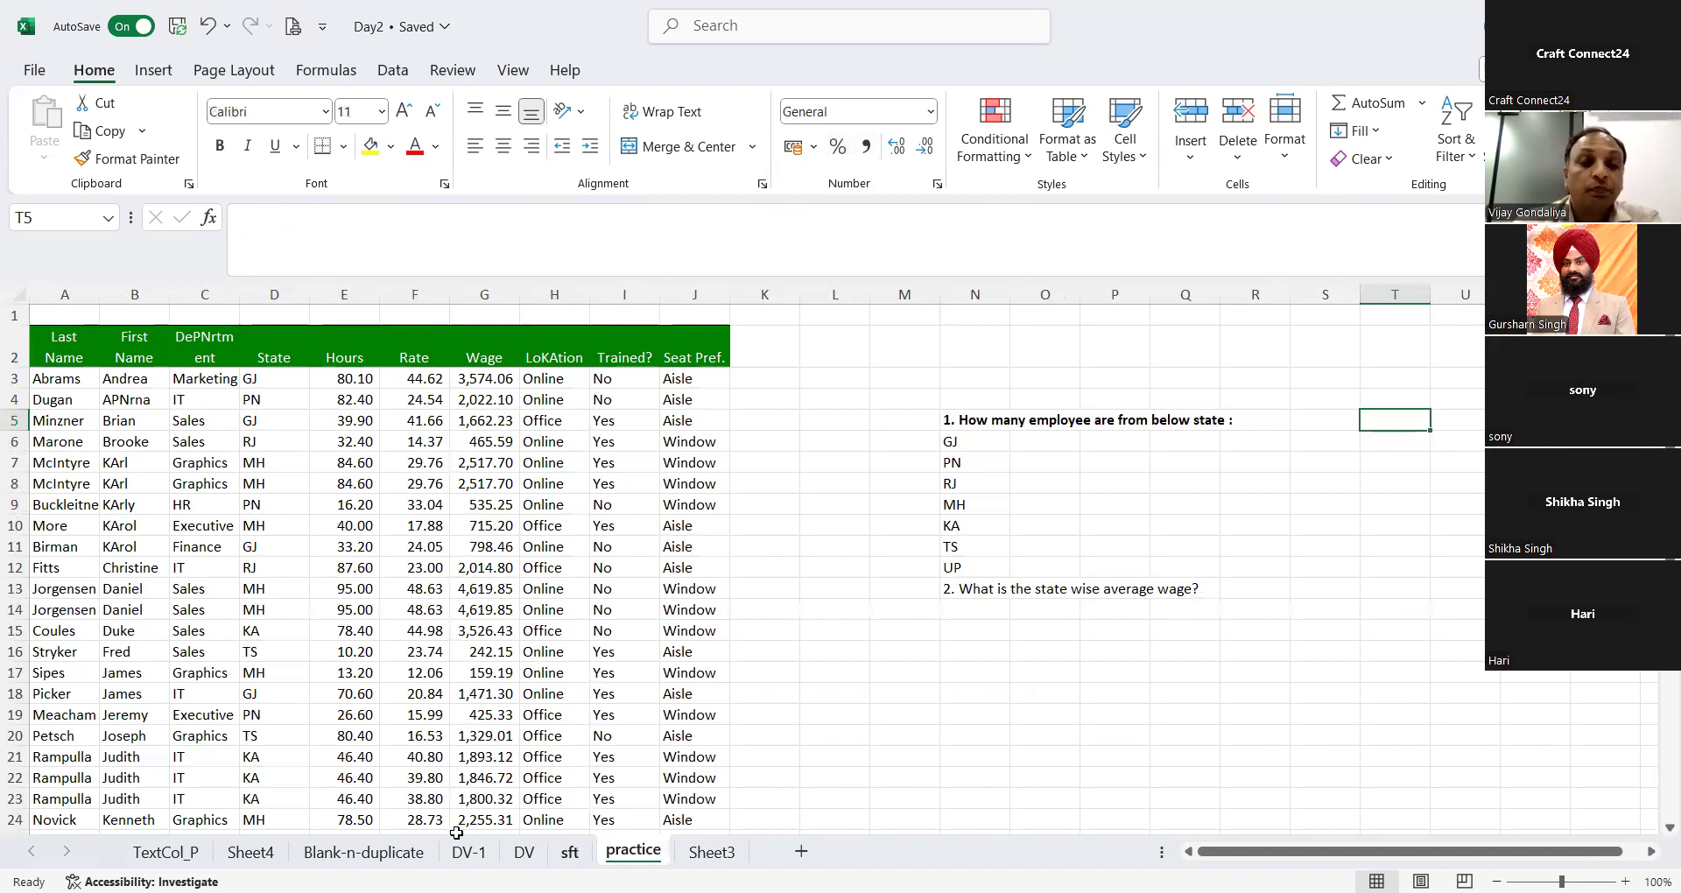
key("ctrl+Page_Up")
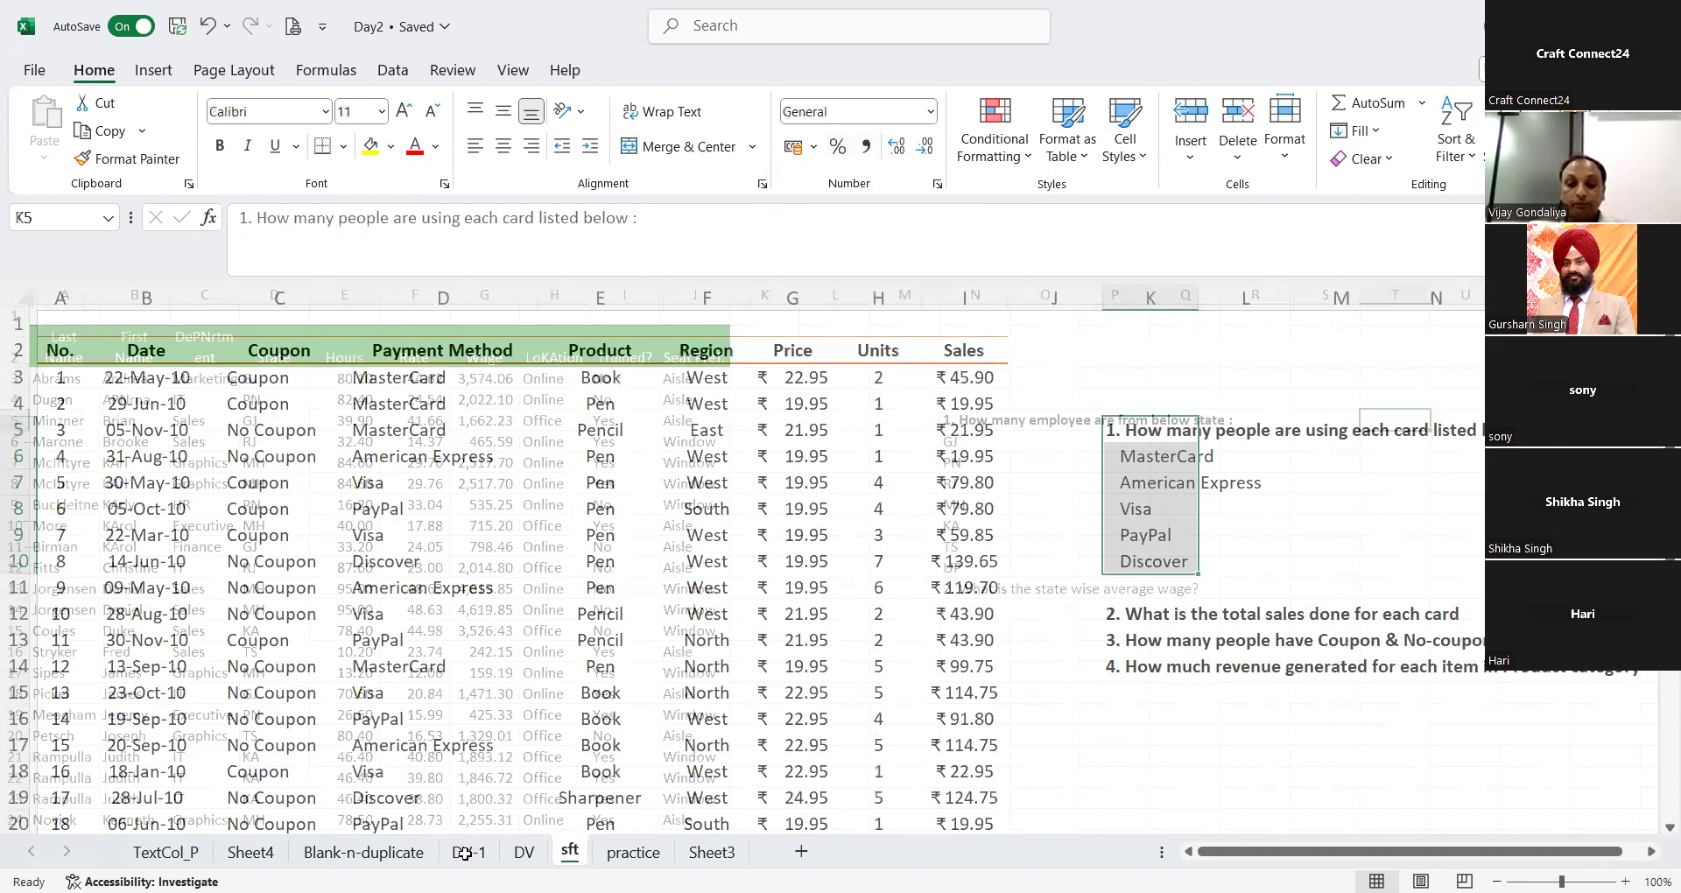
key("ctrl+Page_Up")
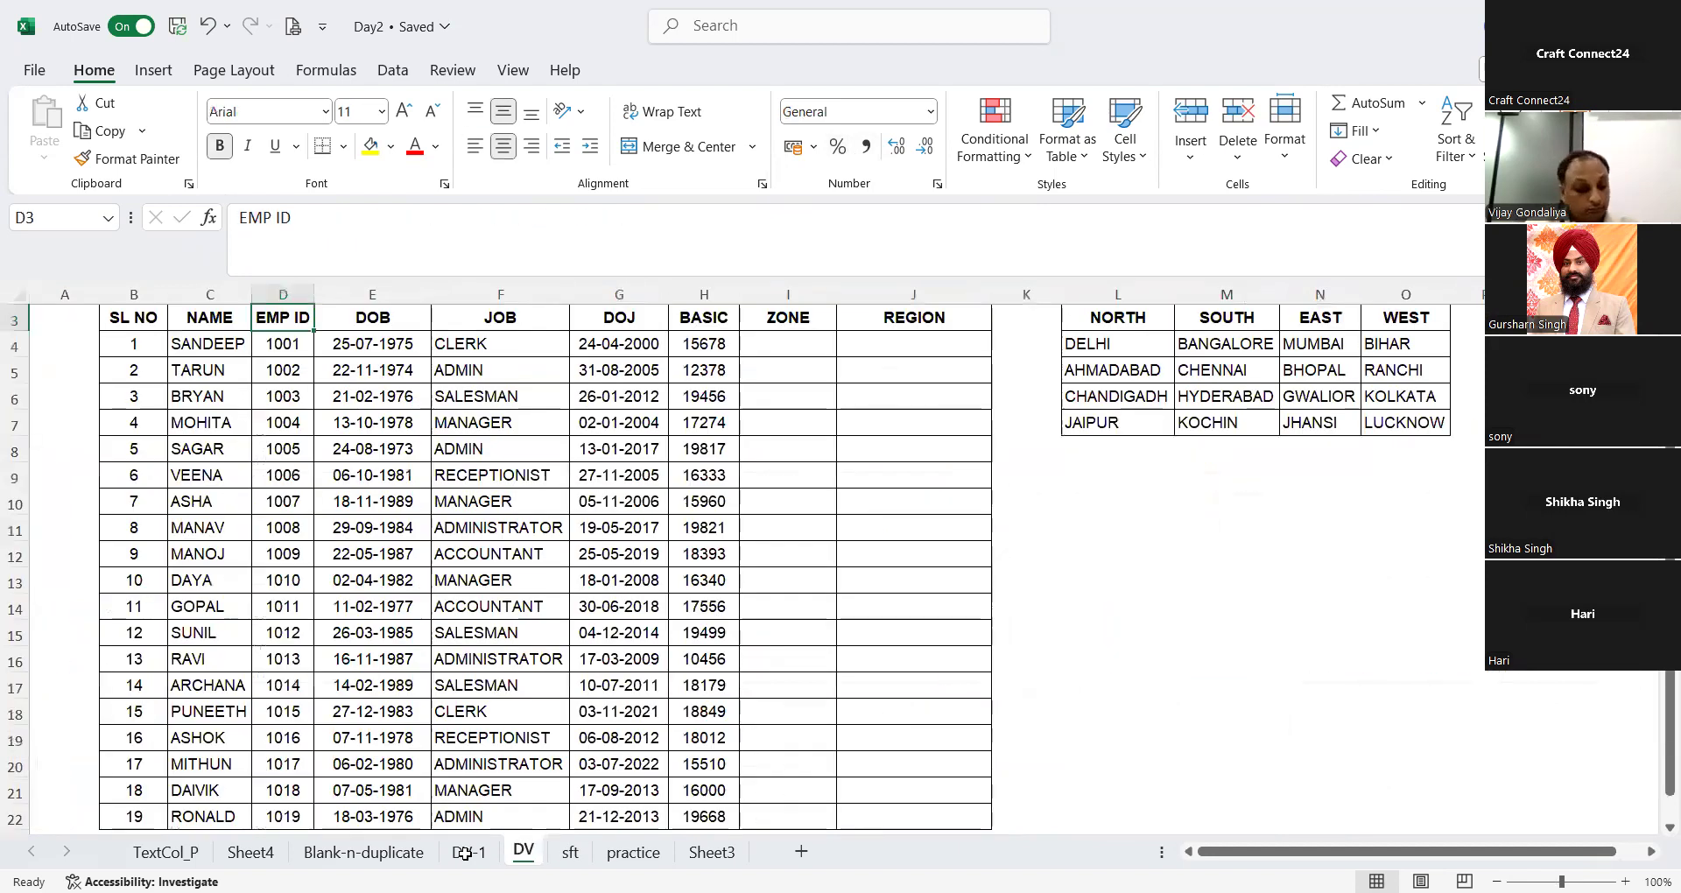
key("ctrl+Page_Up")
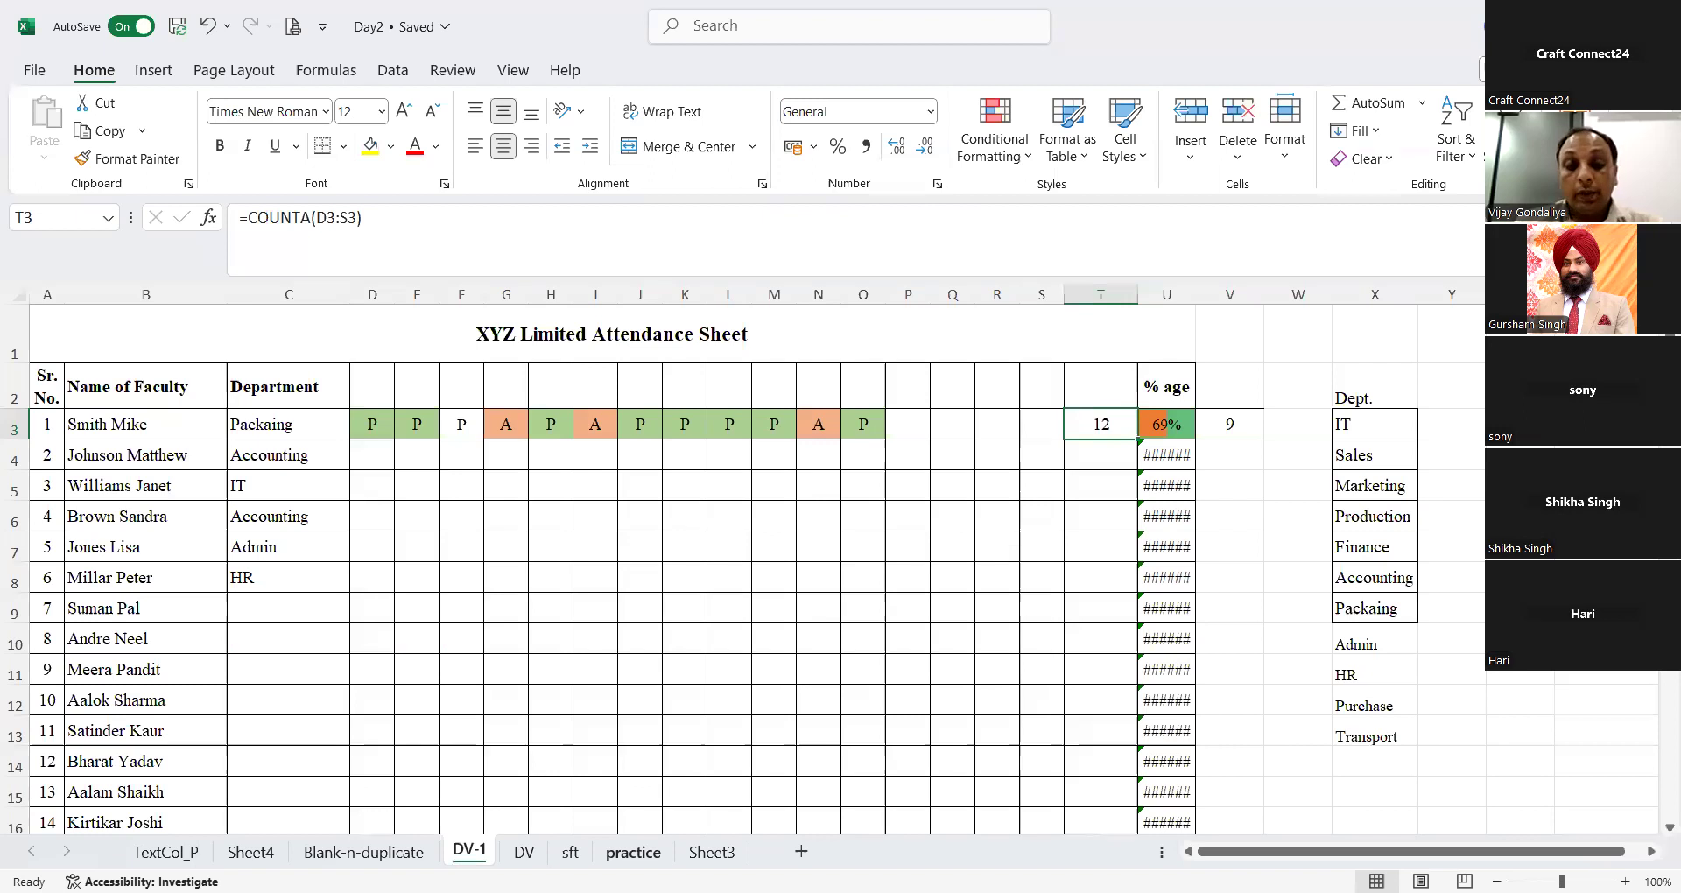
Step: On the sft sheet, widen column K to fit the card names and check the extent of the Coupon data
left_click(569, 851)
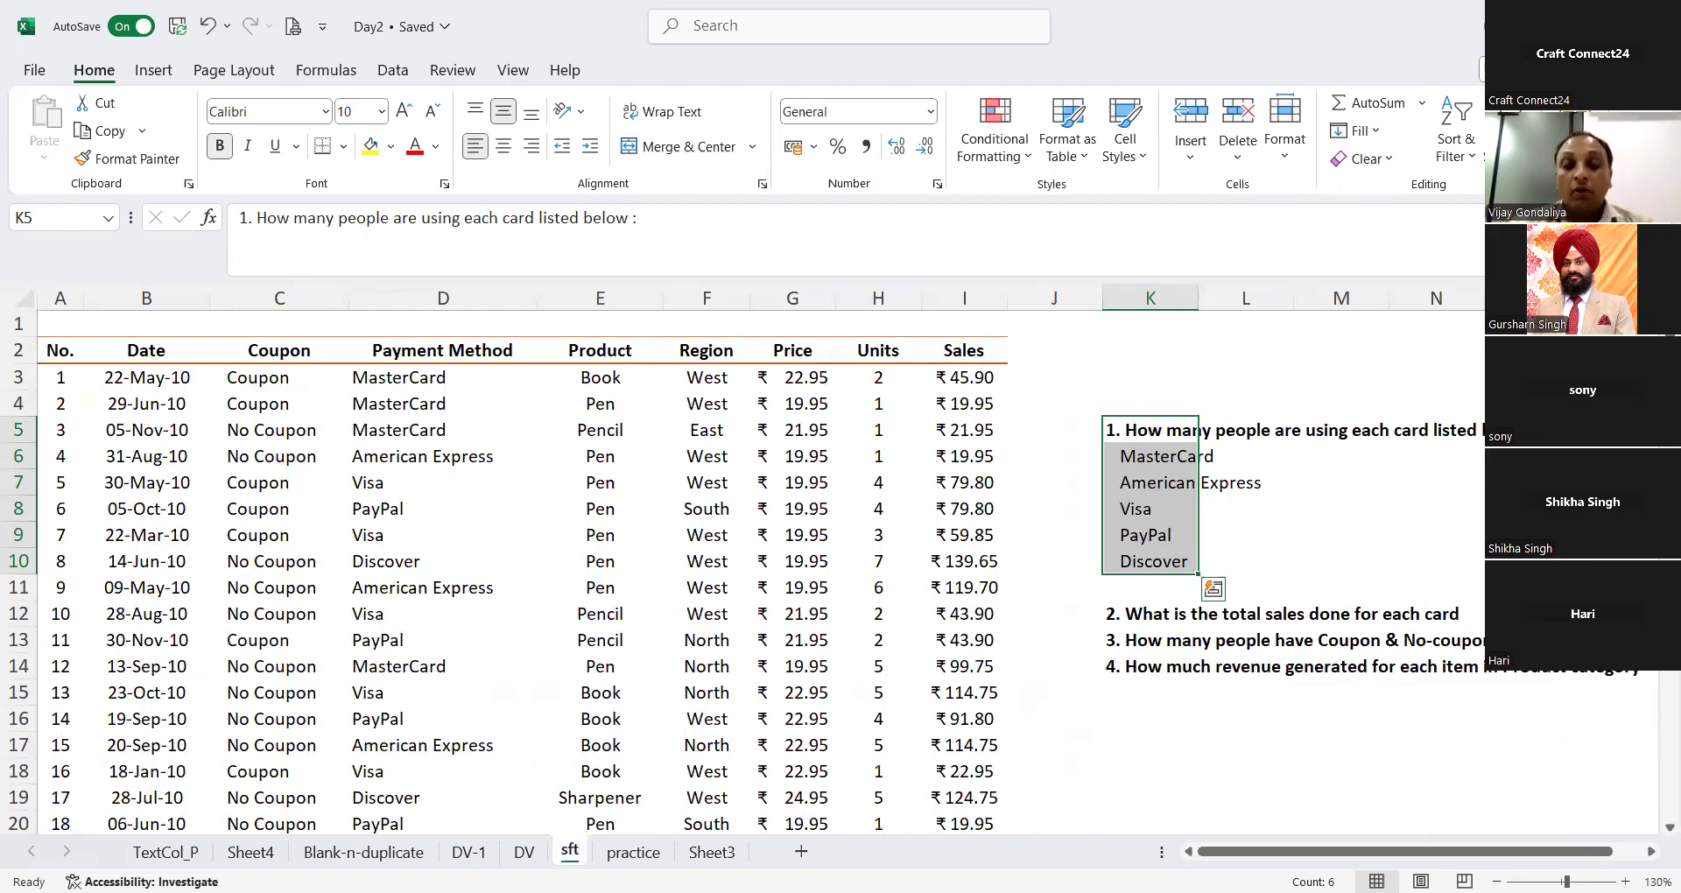
left_click_drag(1201, 298, 1297, 299)
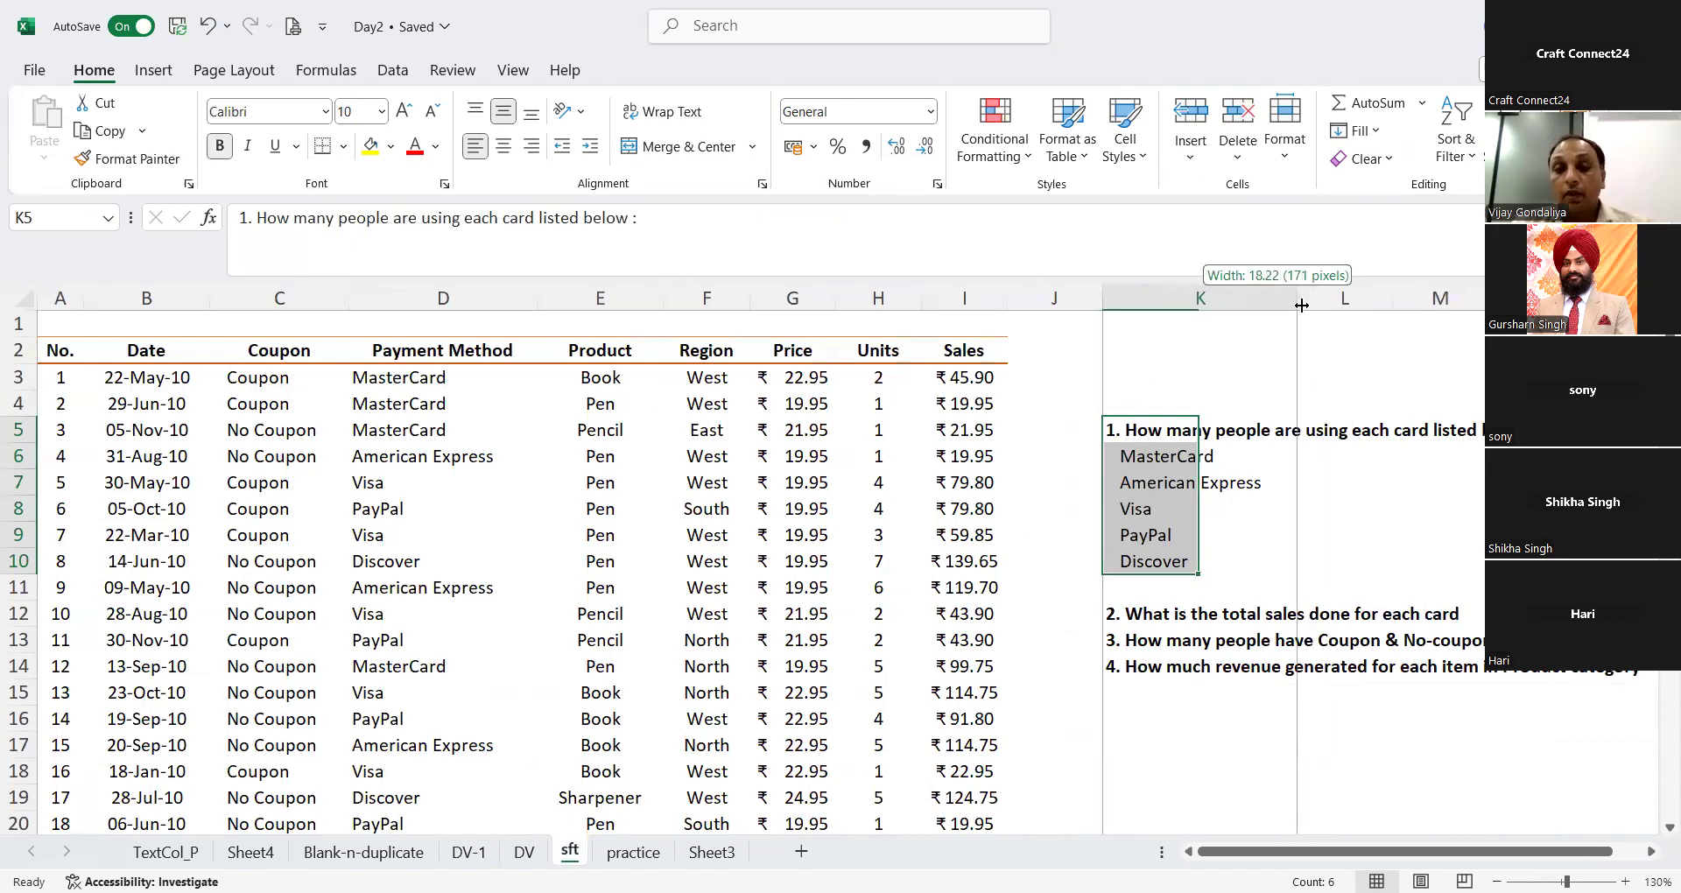
left_click(229, 390)
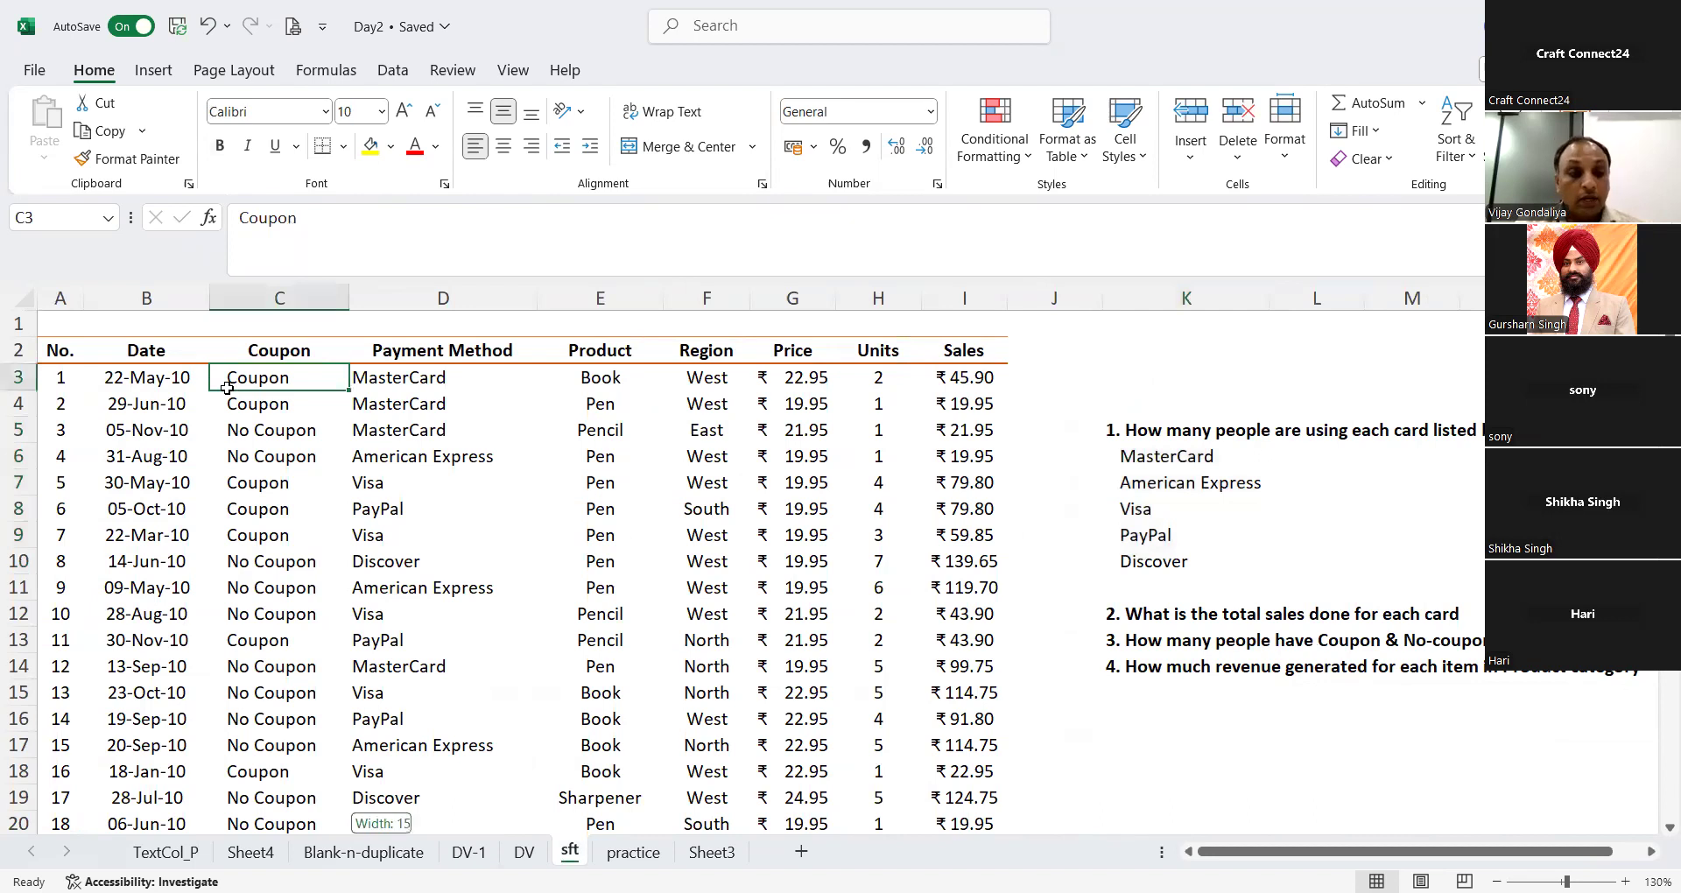
key("ctrl+shift+Down")
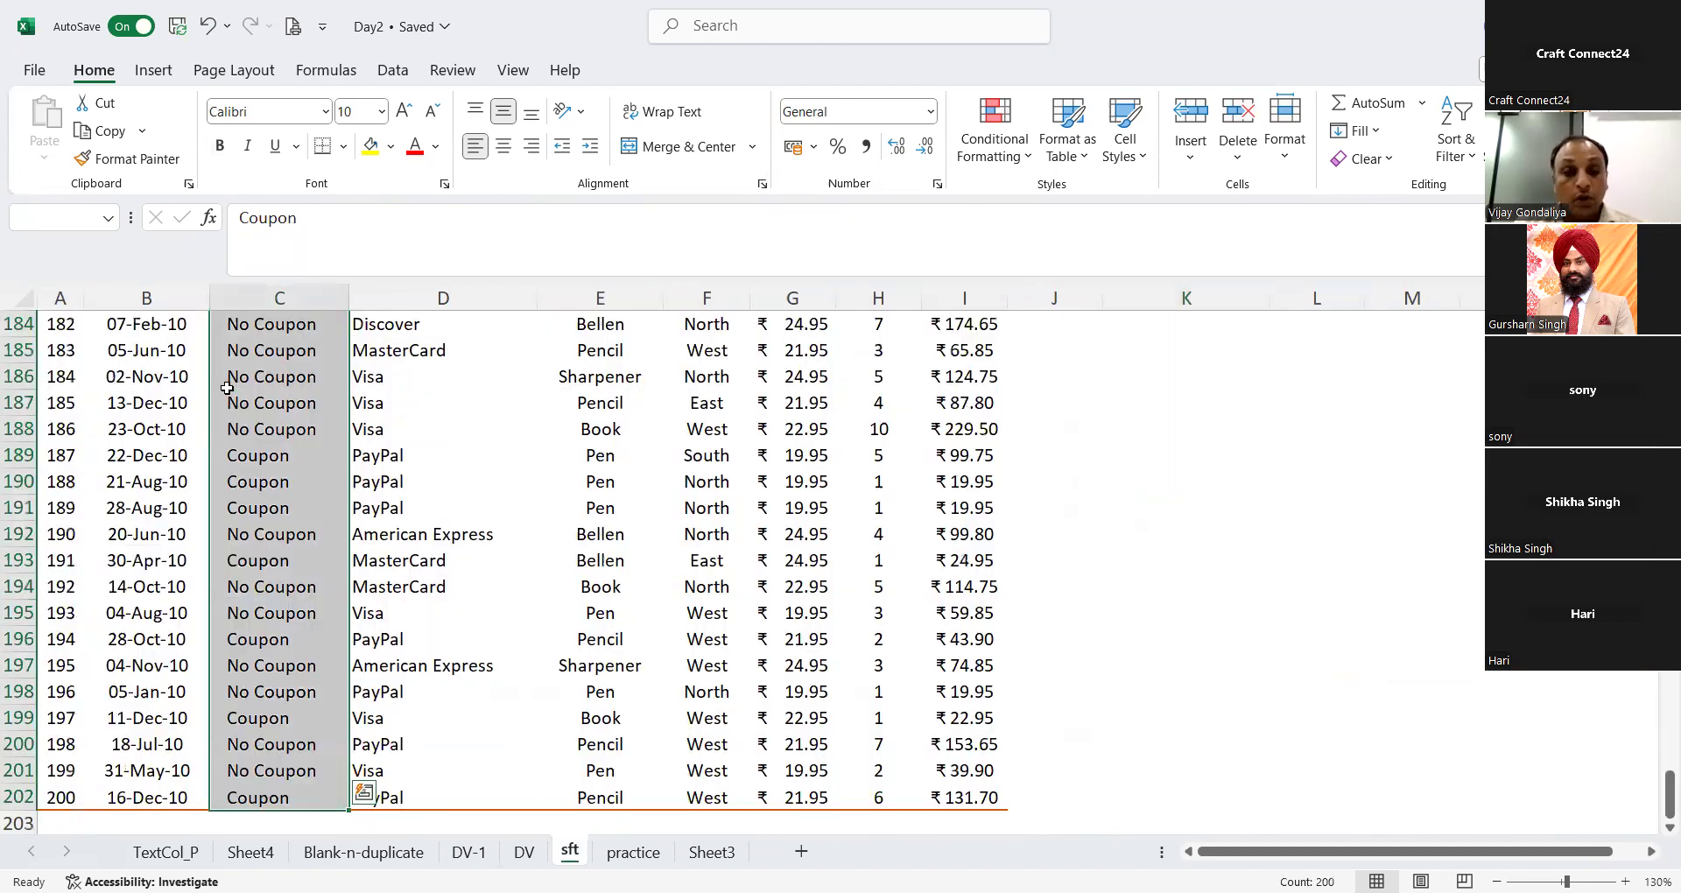
key("ctrl+shift+Up")
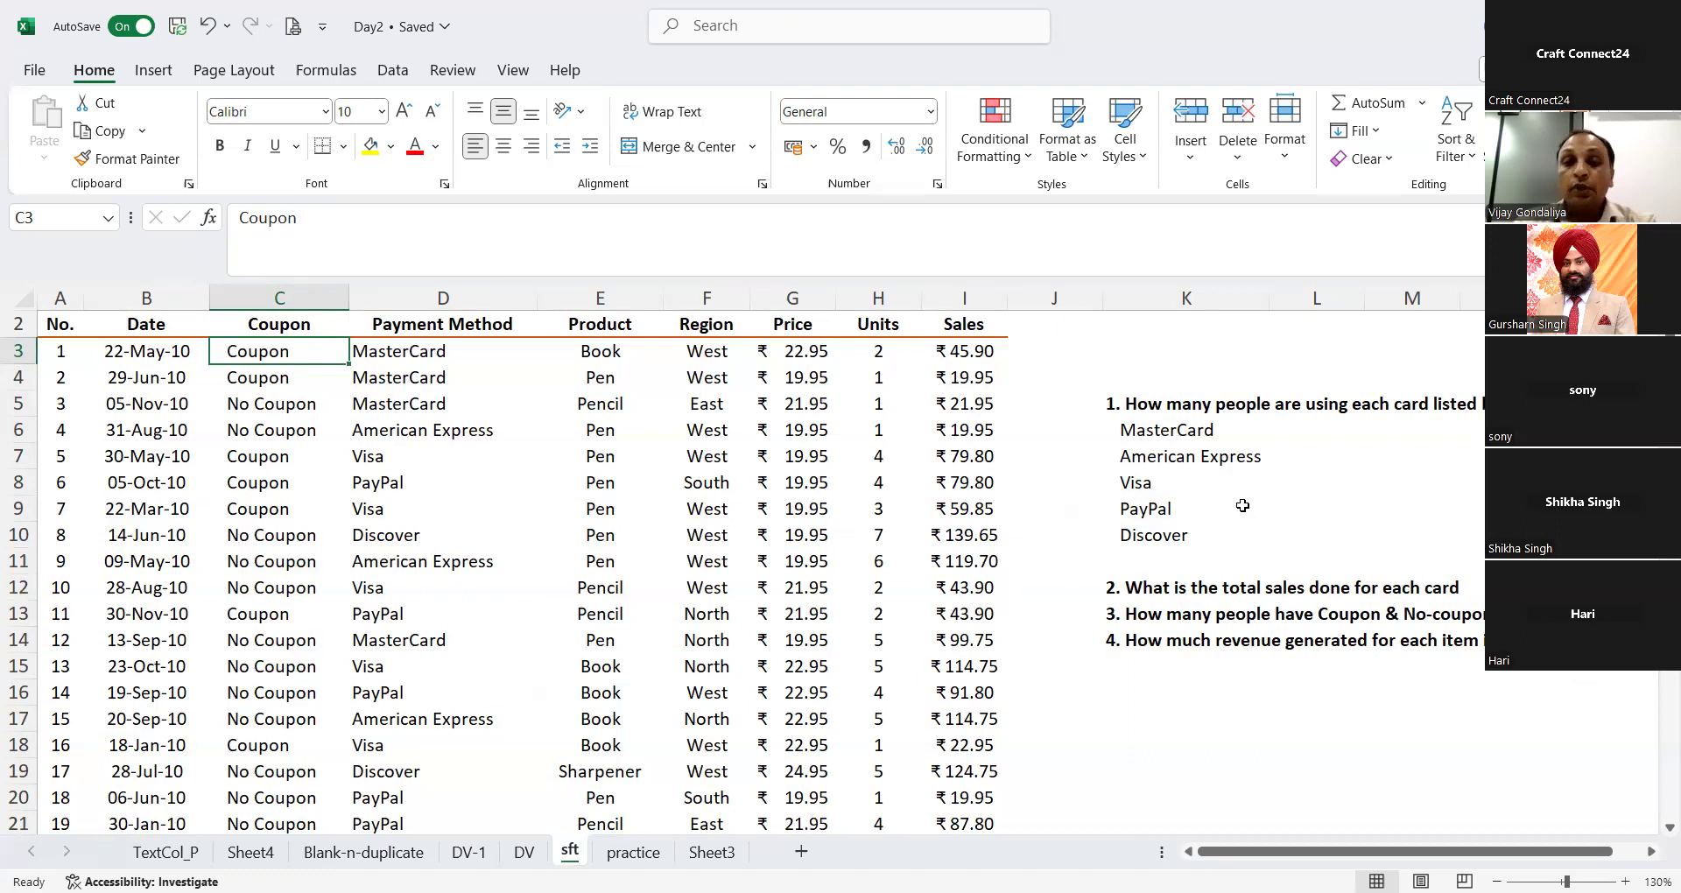
Step: Count the MasterCard payments in L6 with =COUNTIF(D:D,K6) and copy the formula down to L7 for American Express
left_click(1261, 434)
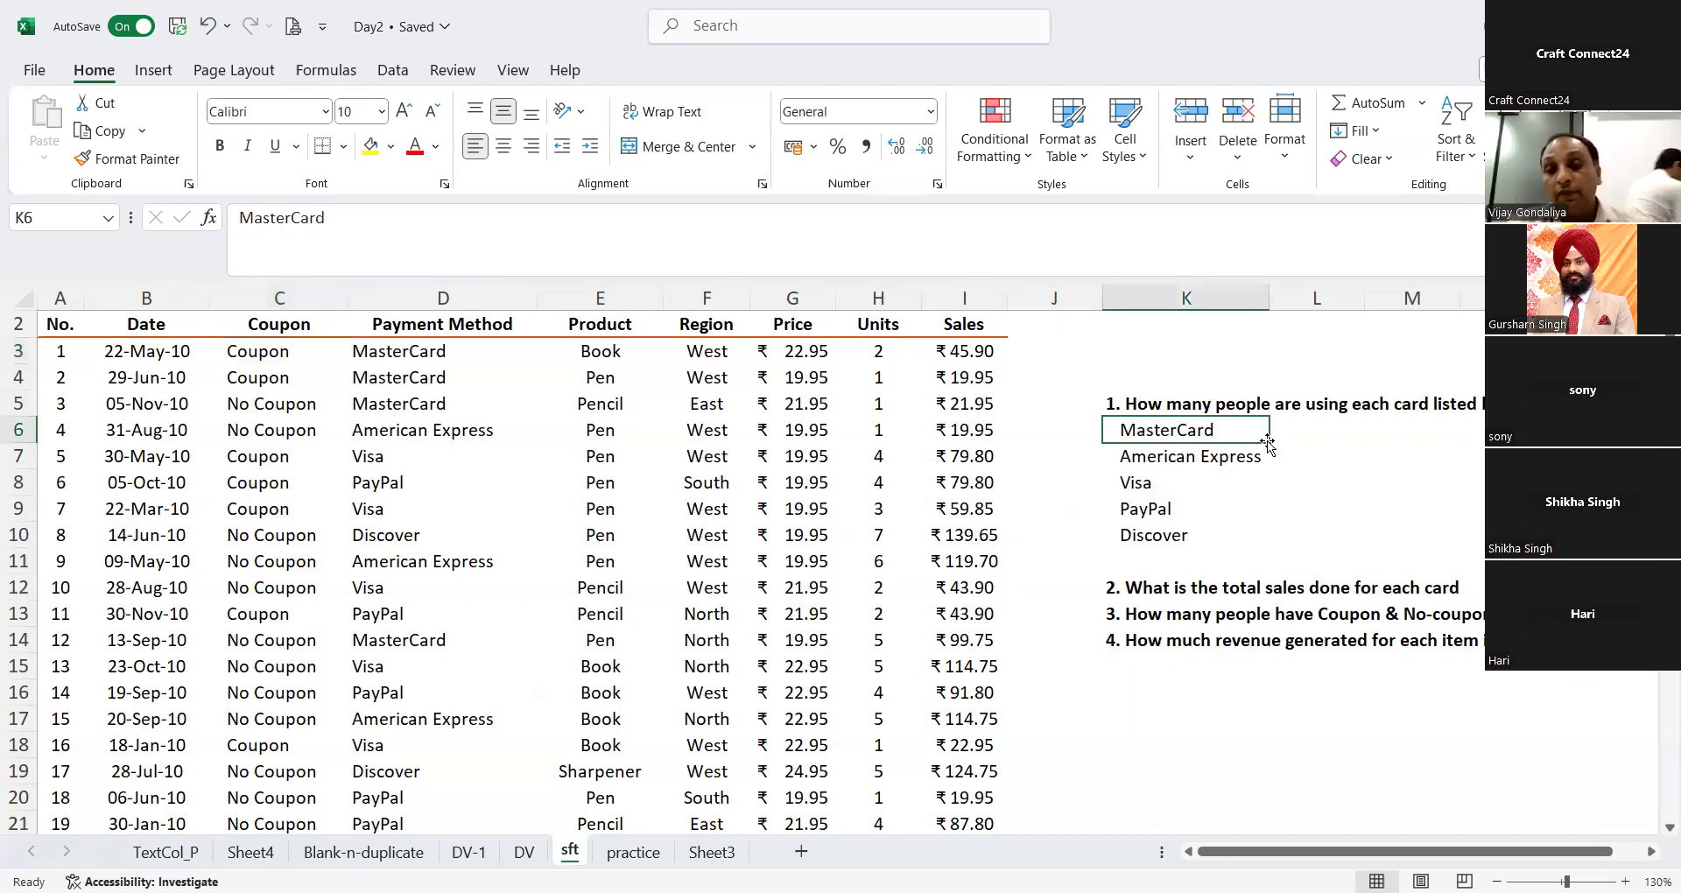
key("Right")
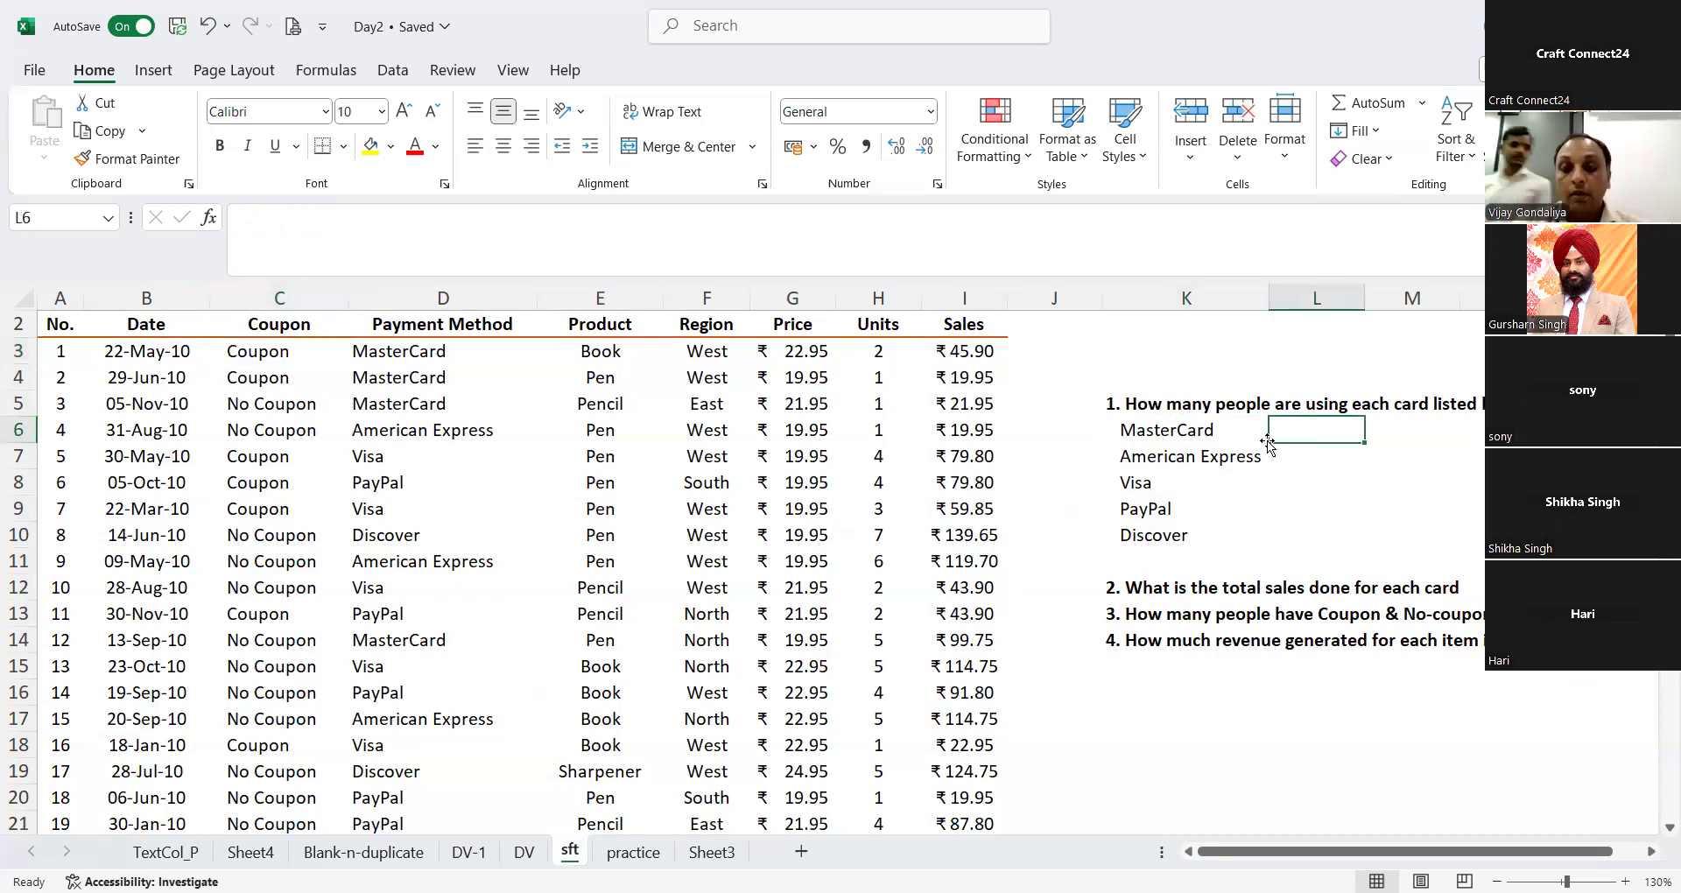
type("=")
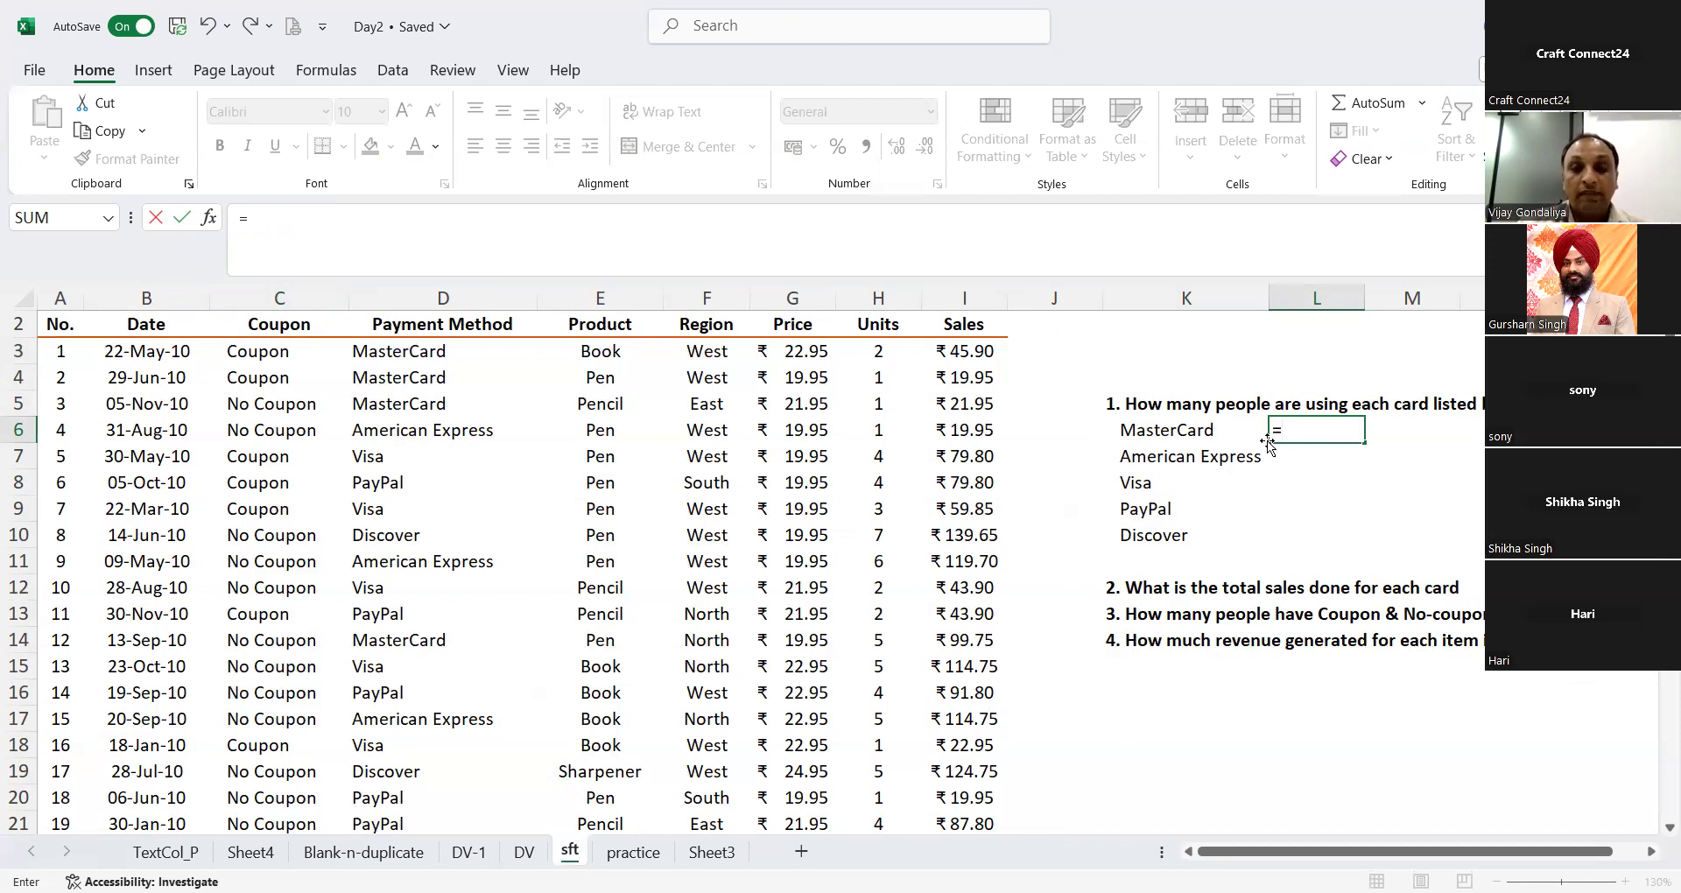
type("countif")
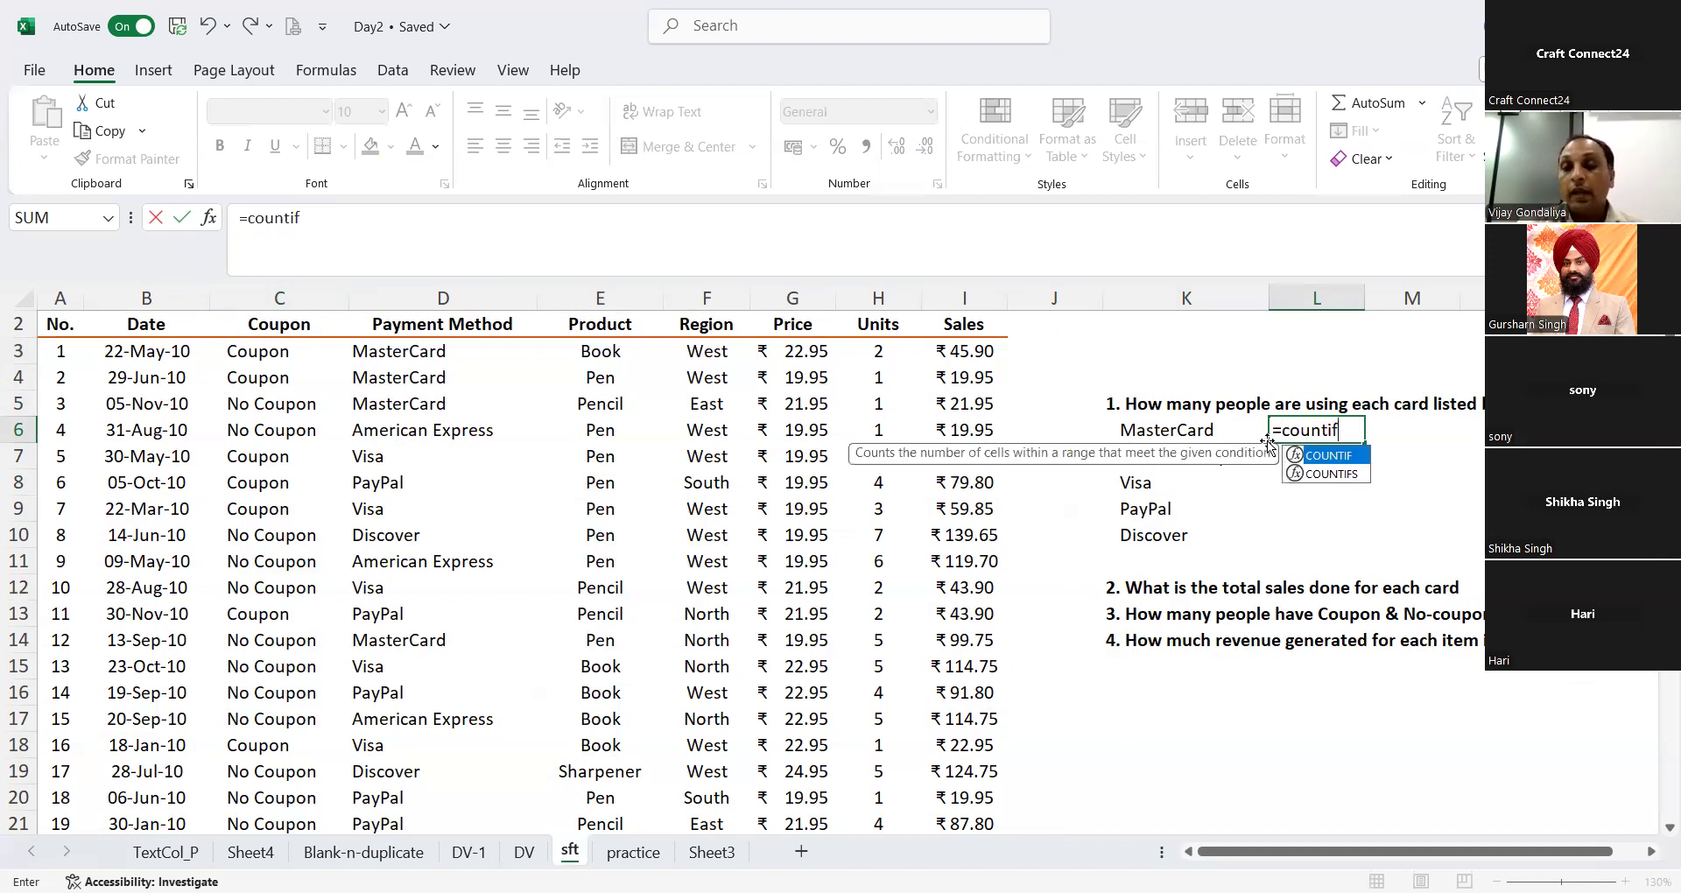
key("Tab")
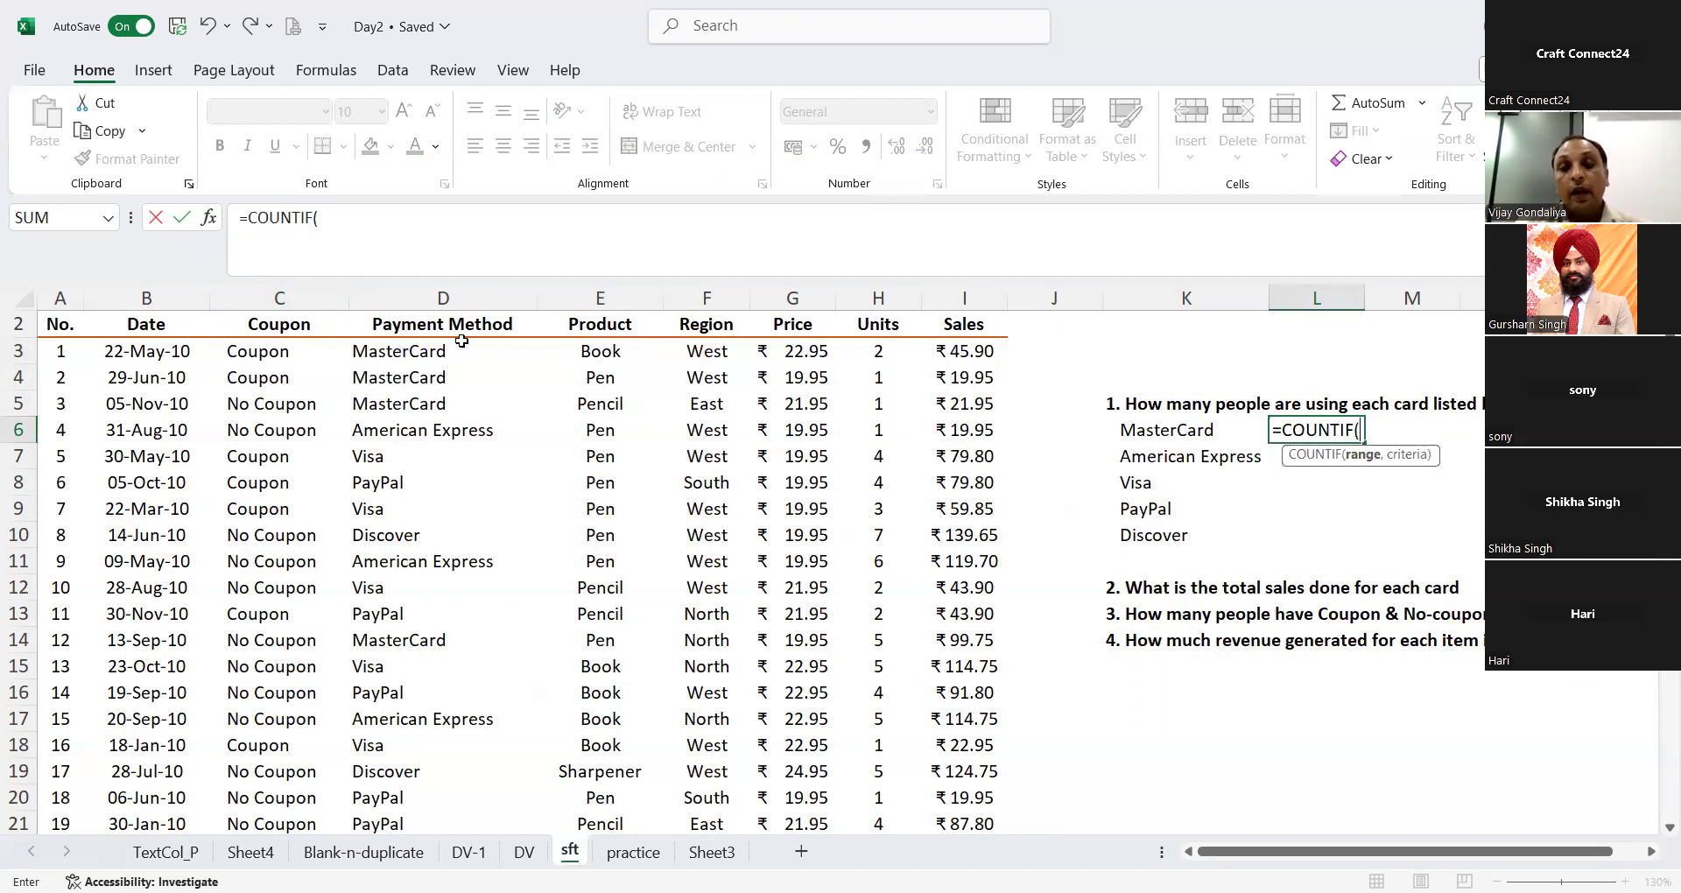
left_click(456, 296)
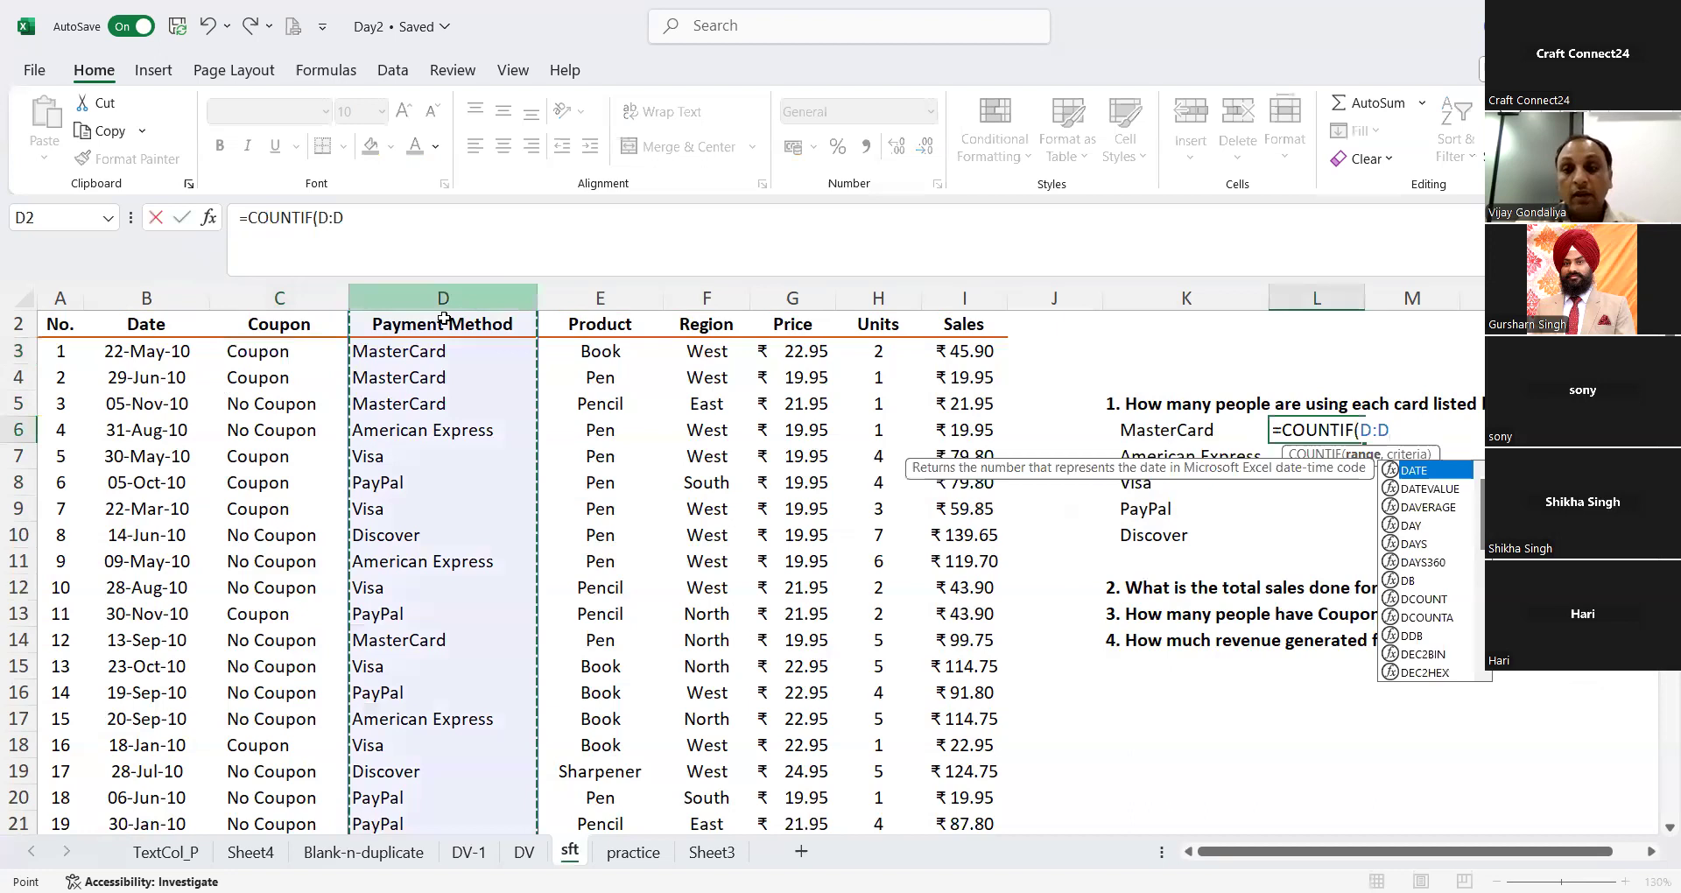
type(",")
left_click(1173, 427)
type(")")
key("Return")
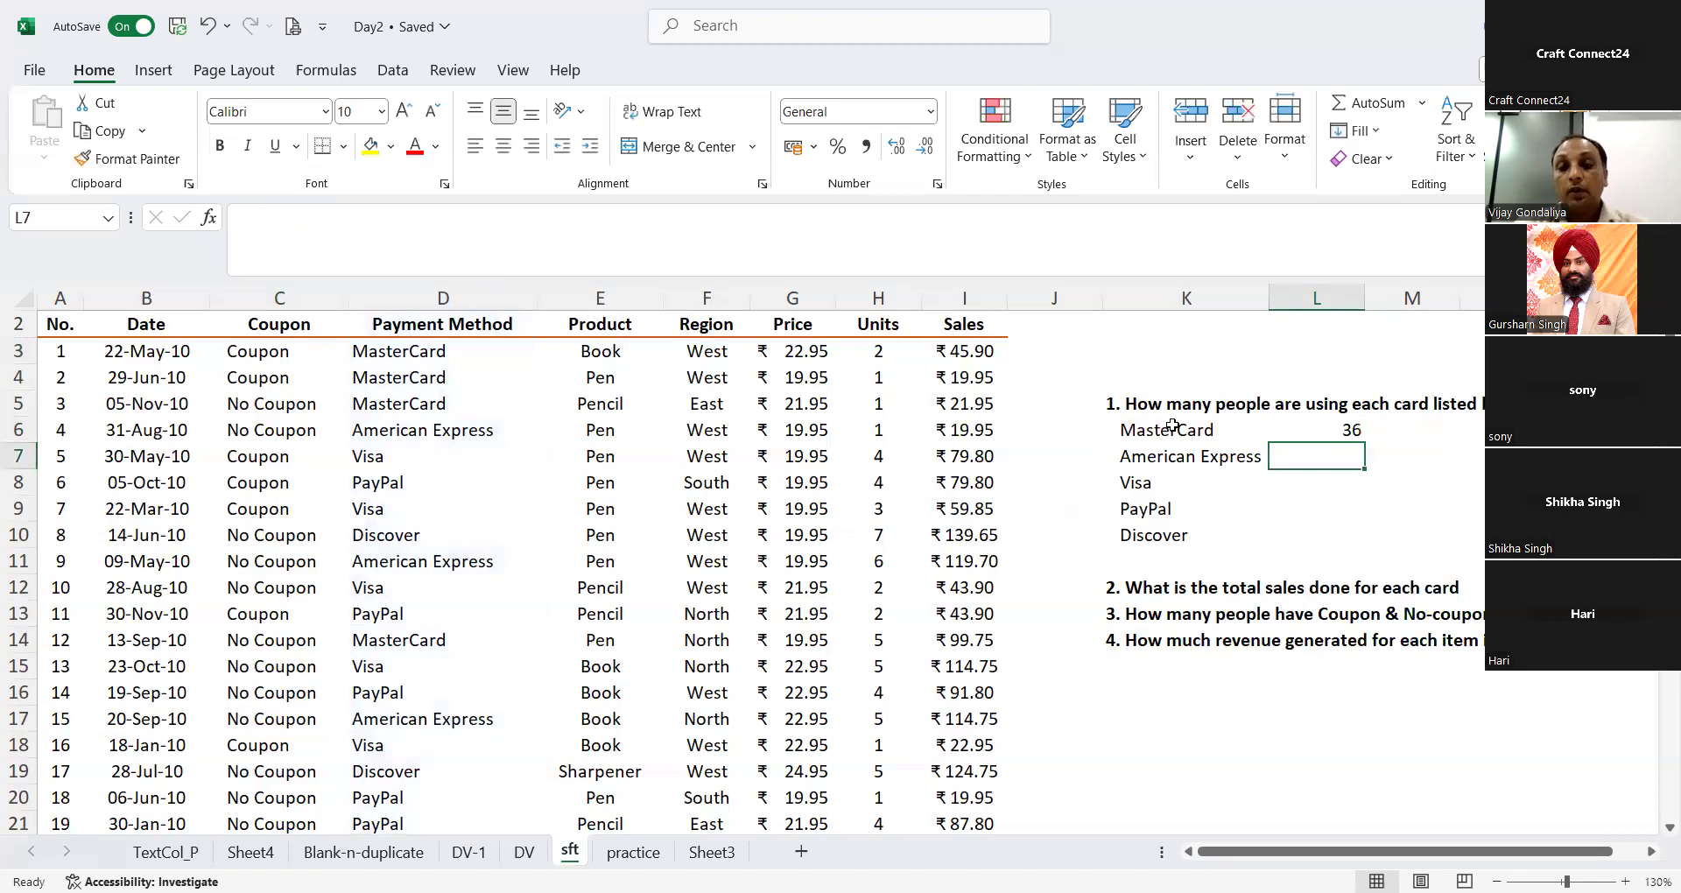
key("ctrl+d")
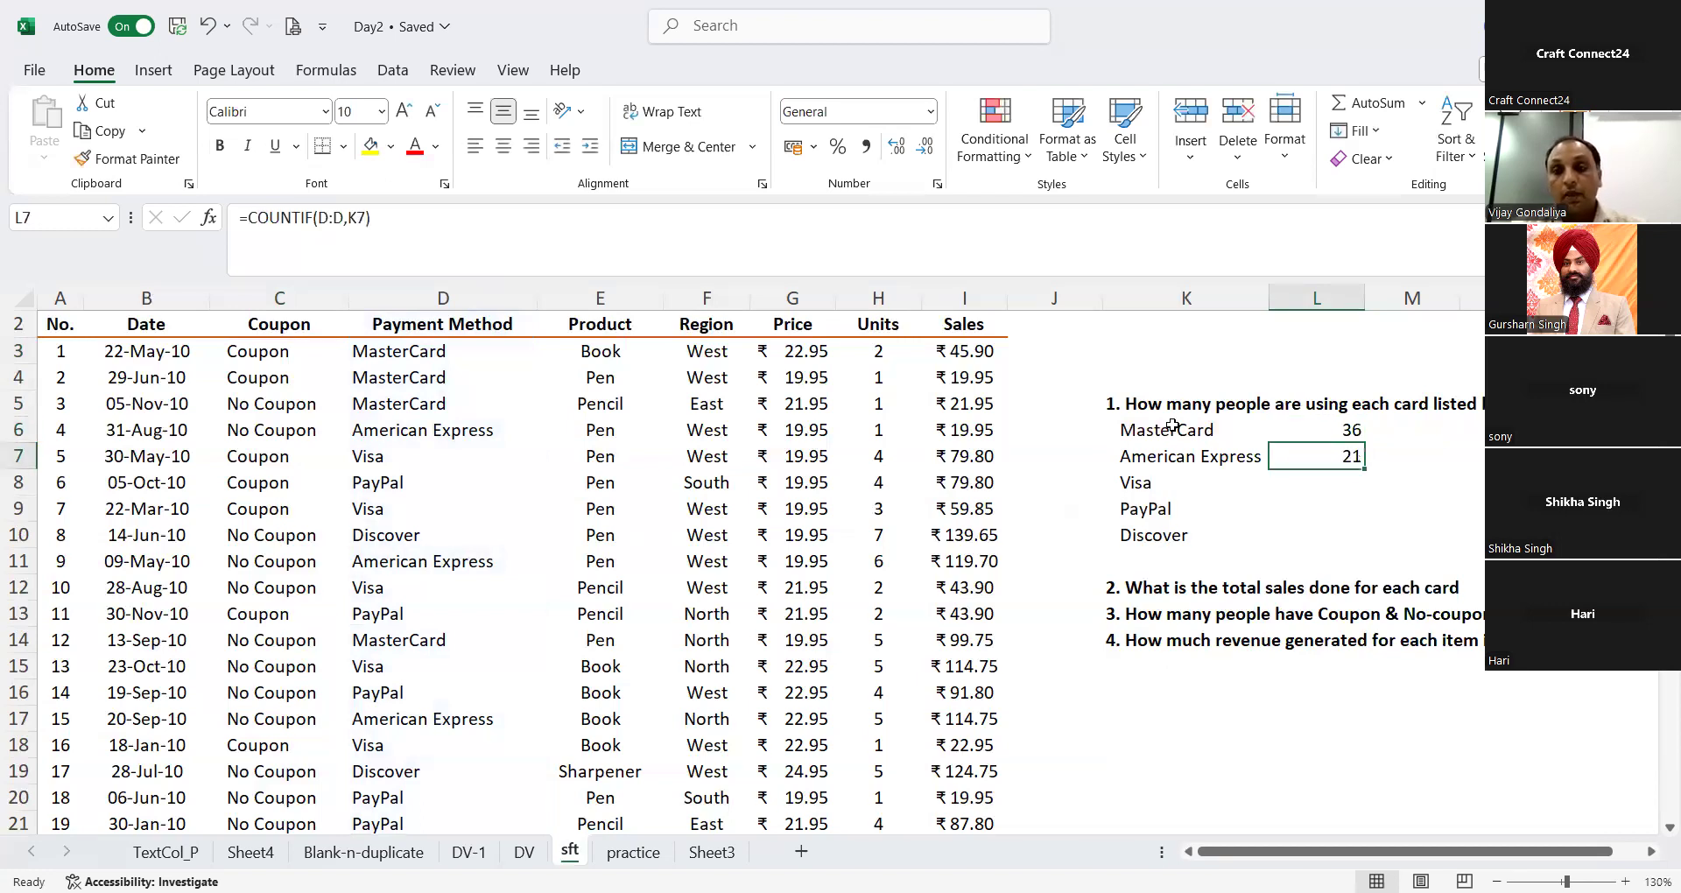
key("Up")
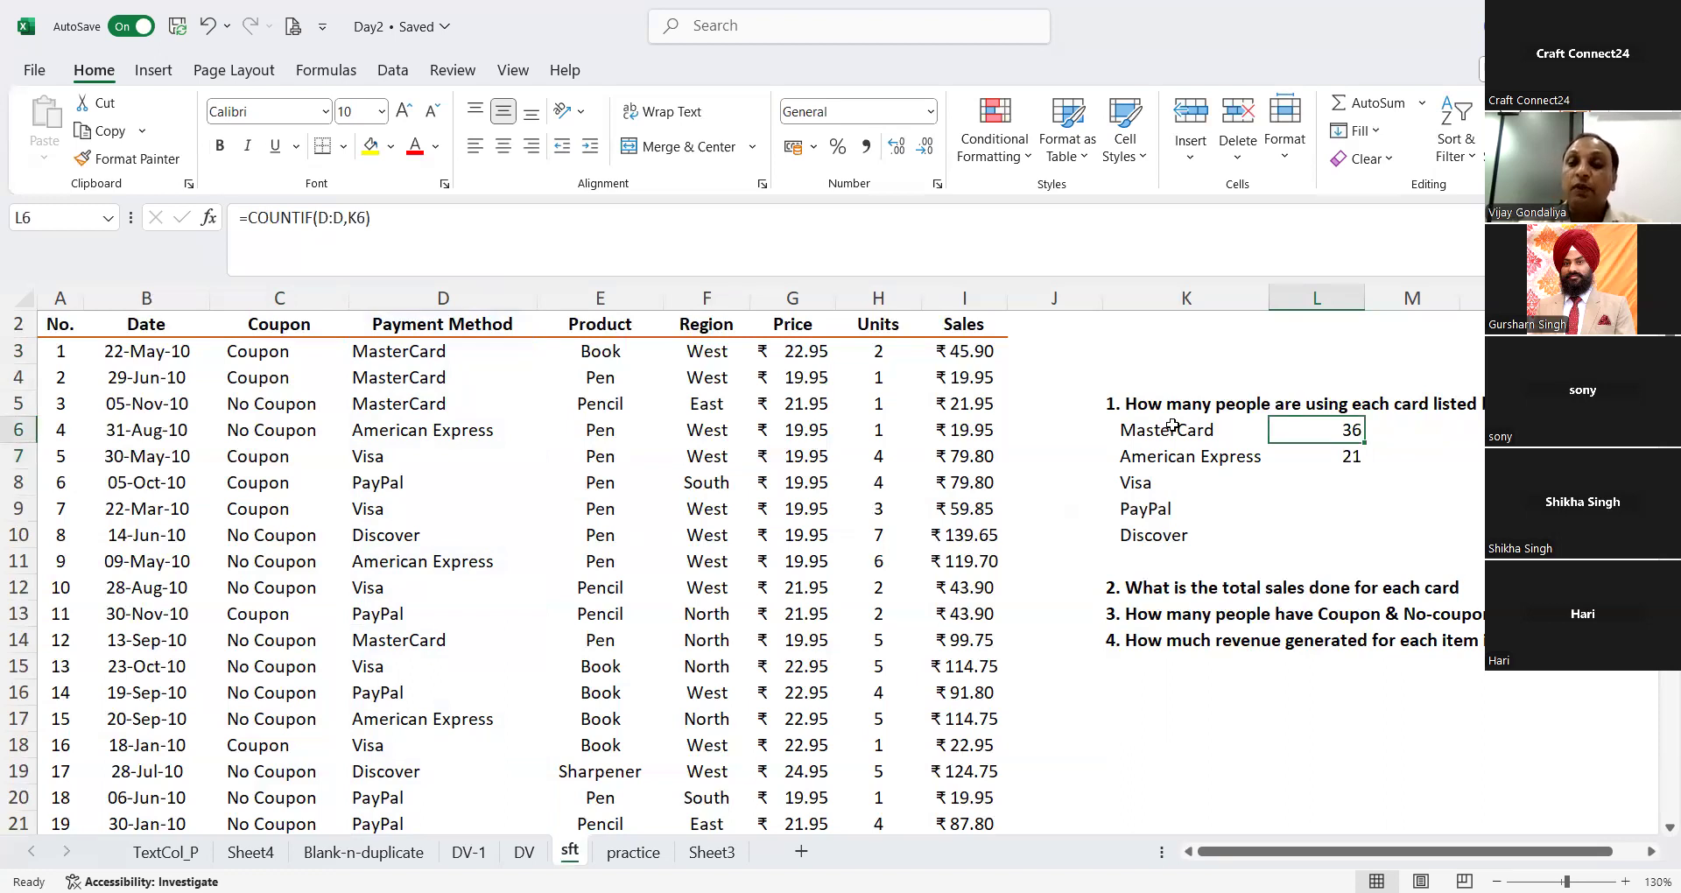
Step: Copy the COUNTIF formula down through L8:L10 to count the Visa, PayPal and Discover payments
key("Down")
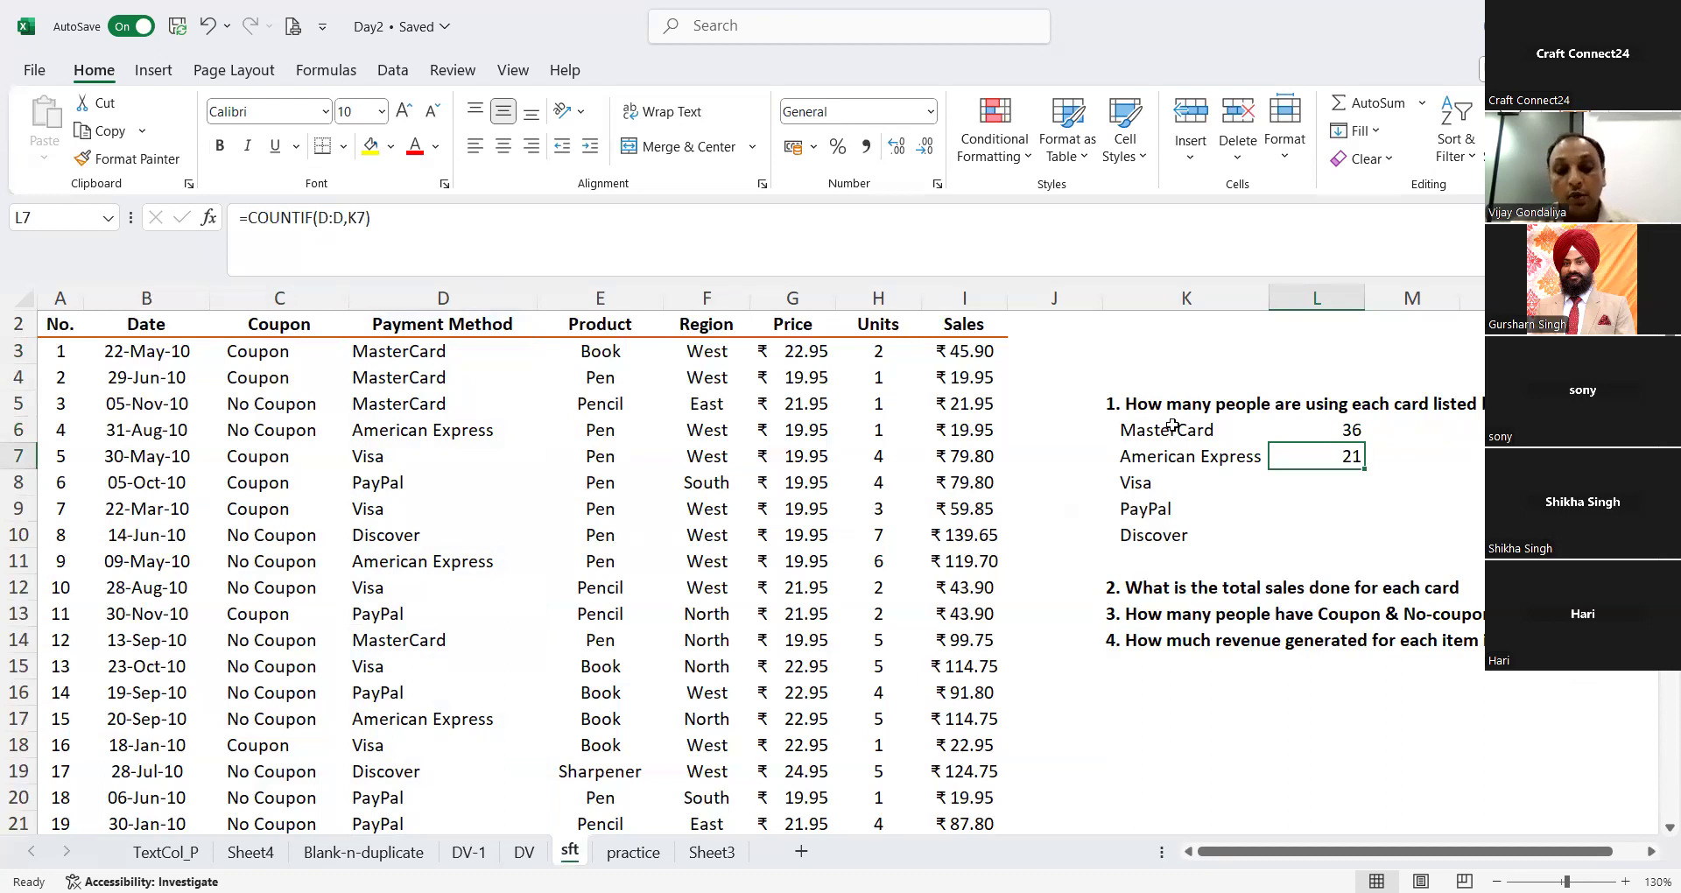
key("Down")
key("ctrl+d")
key("Down")
key("ctrl+d")
key("Down")
key("ctrl+d")
key("Down")
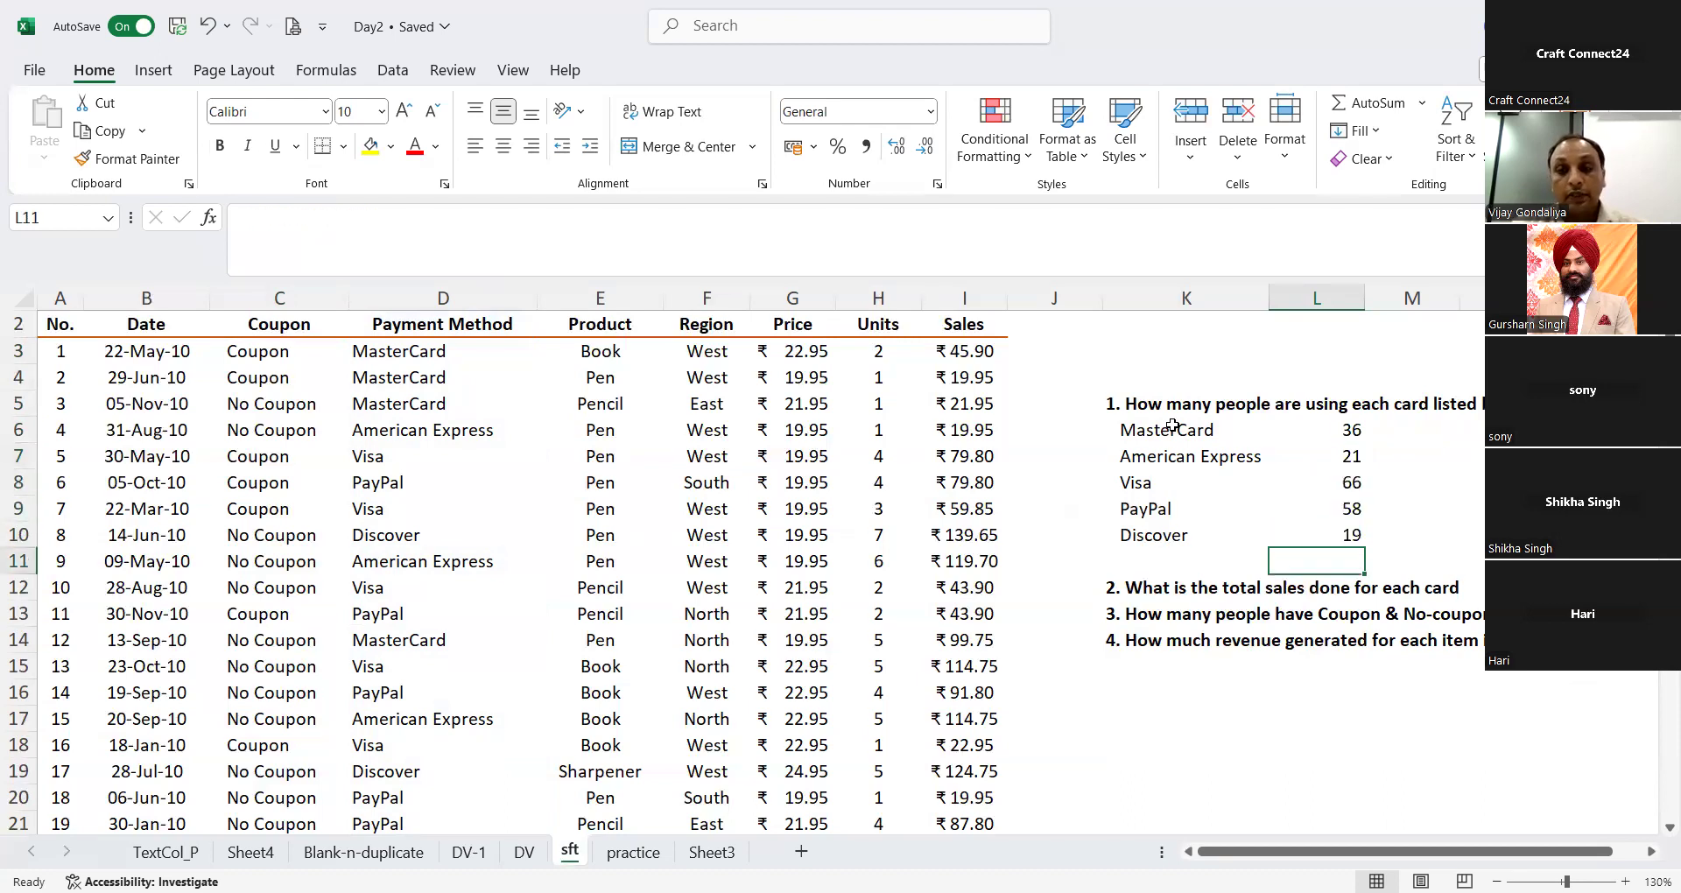
Step: Review the COUNTIF formulas for the five cards in L6:L10
key("Up")
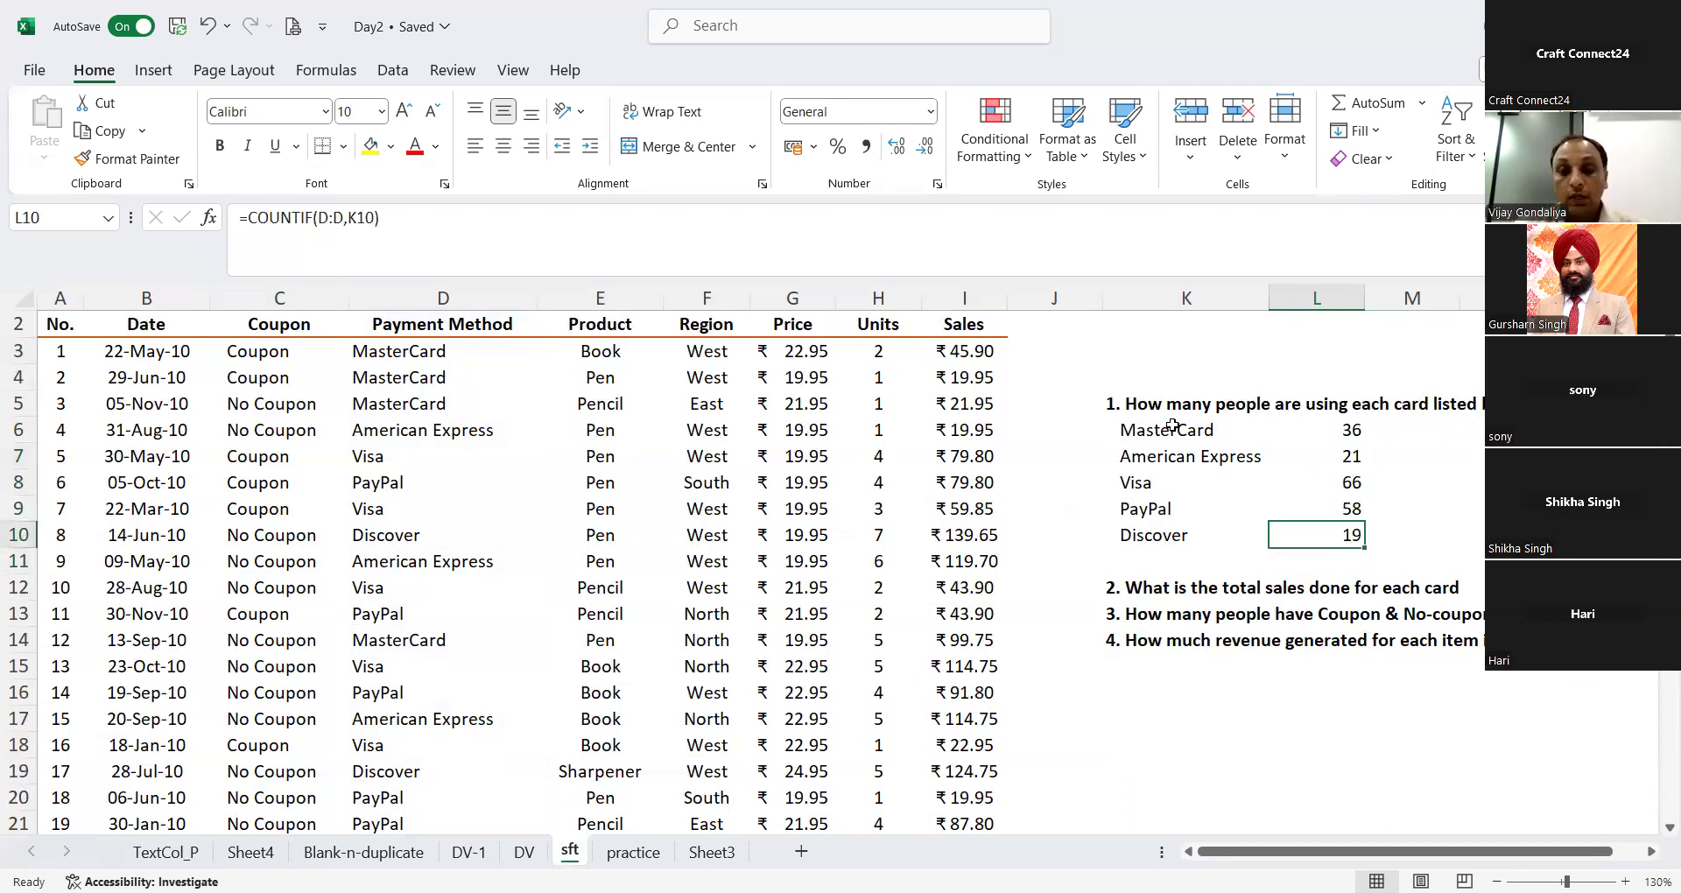
key("shift+Up")
key("shift+Up")
key("shift+Up")
key("shift+Up")
key("Down")
key("Up")
key("Up")
key("Up")
key("Up")
key("Up")
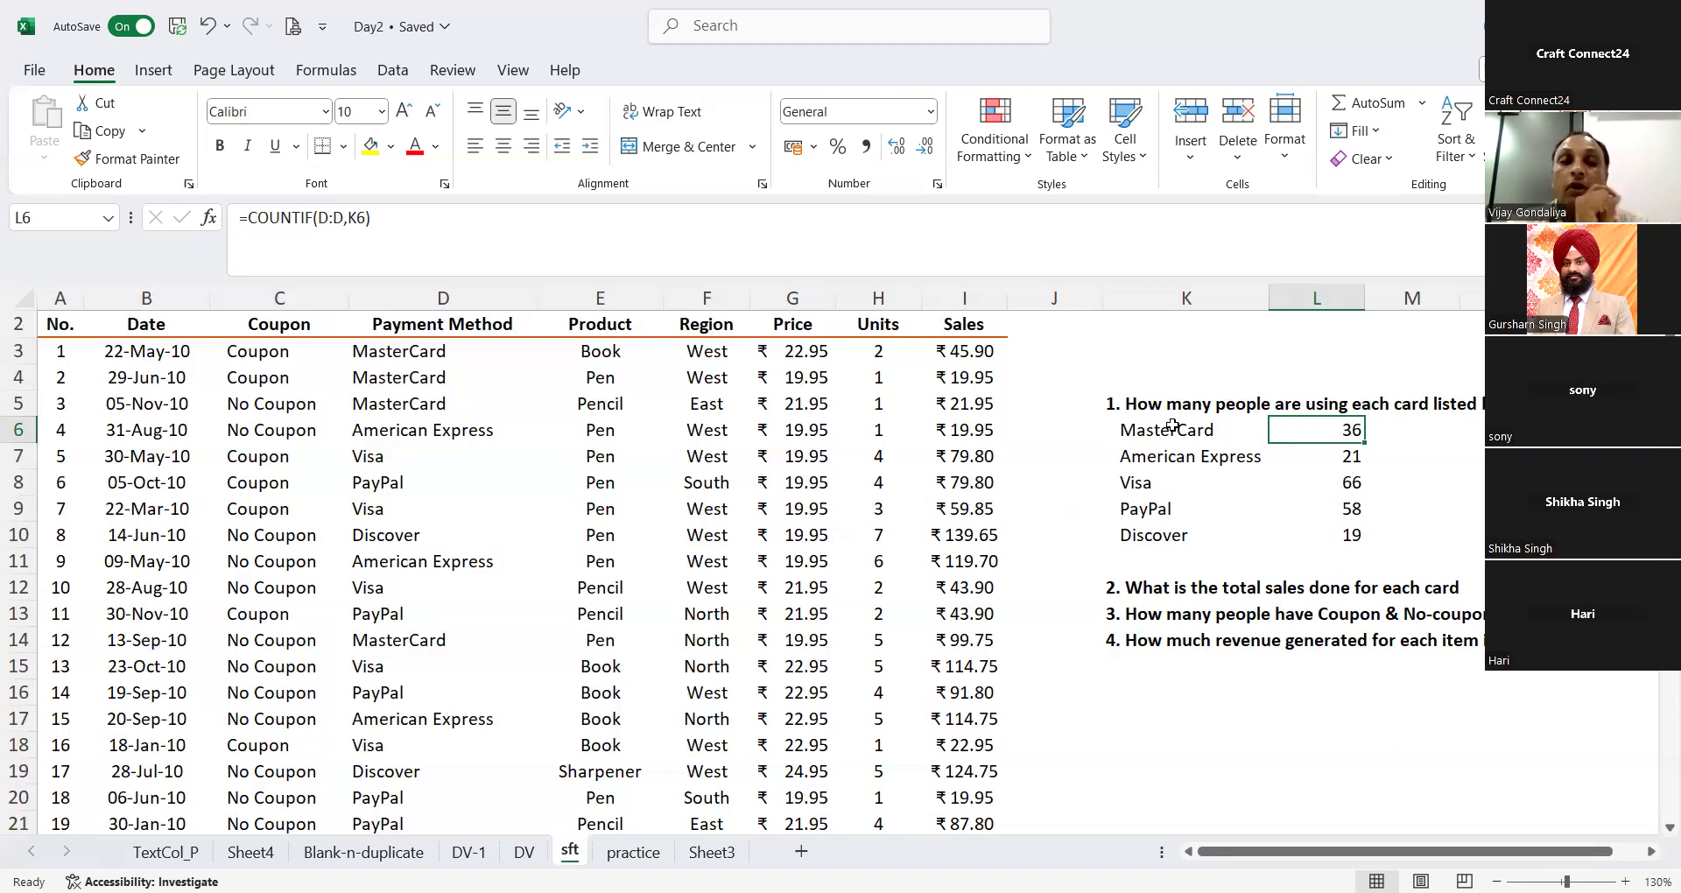
key("Up")
key("Up")
key("Up")
key("Up")
key("Up")
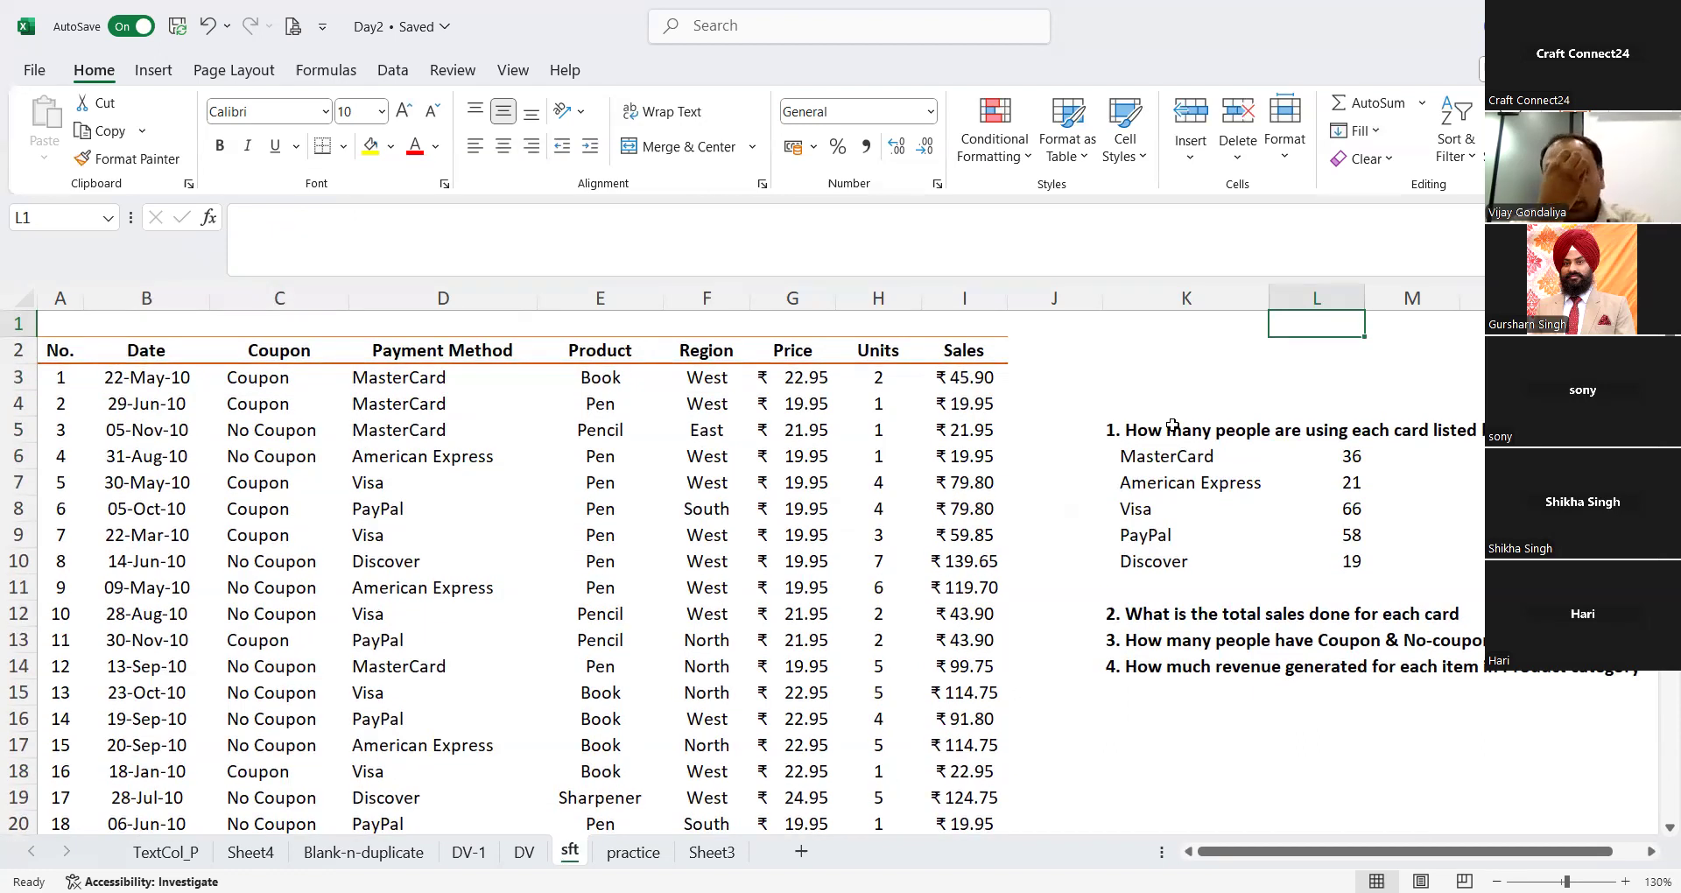
Step: Convert the sales data in A2:I202 to a table with headers through a From Table/Range query
left_click(79, 346)
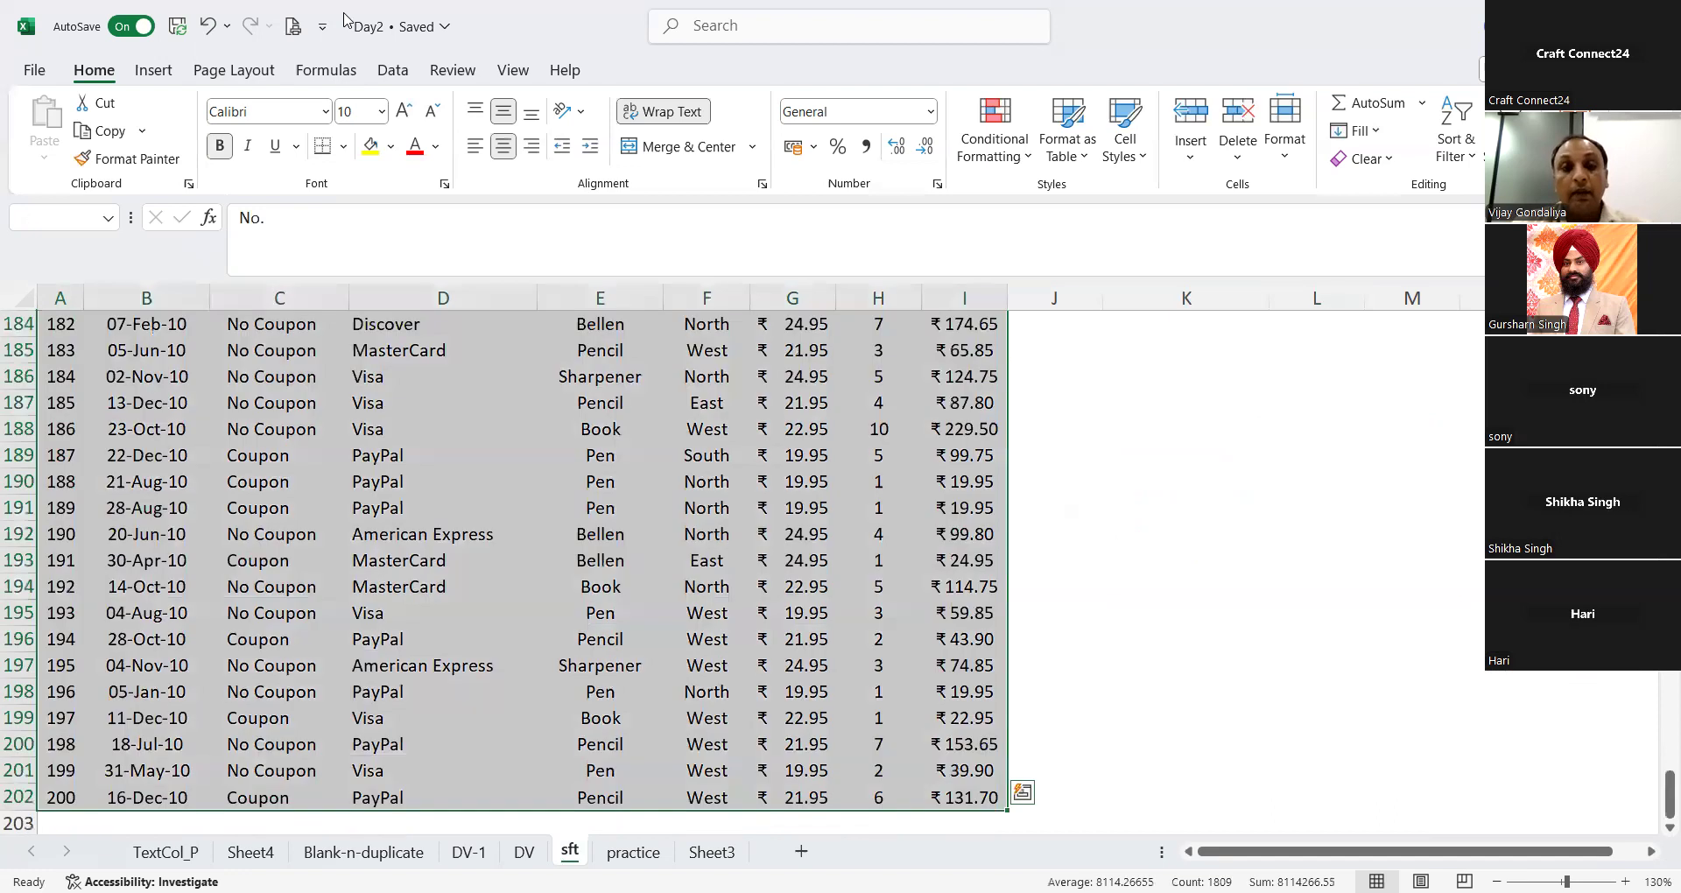
key("ctrl+shift+Right")
key("ctrl+shift+Down")
left_click(392, 70)
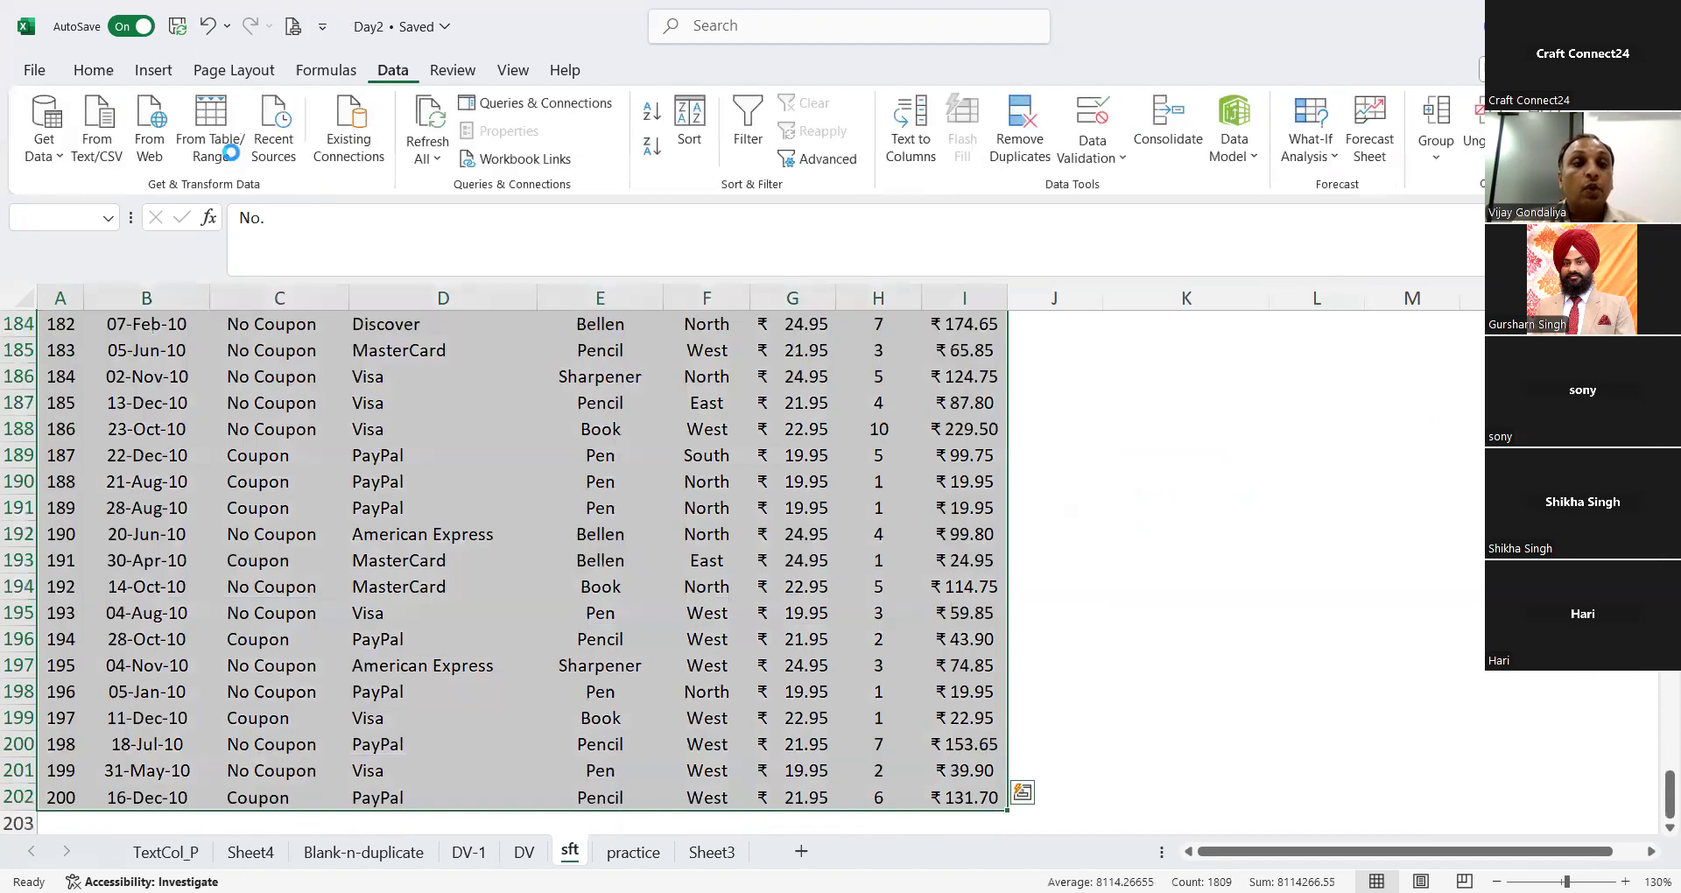
left_click(211, 132)
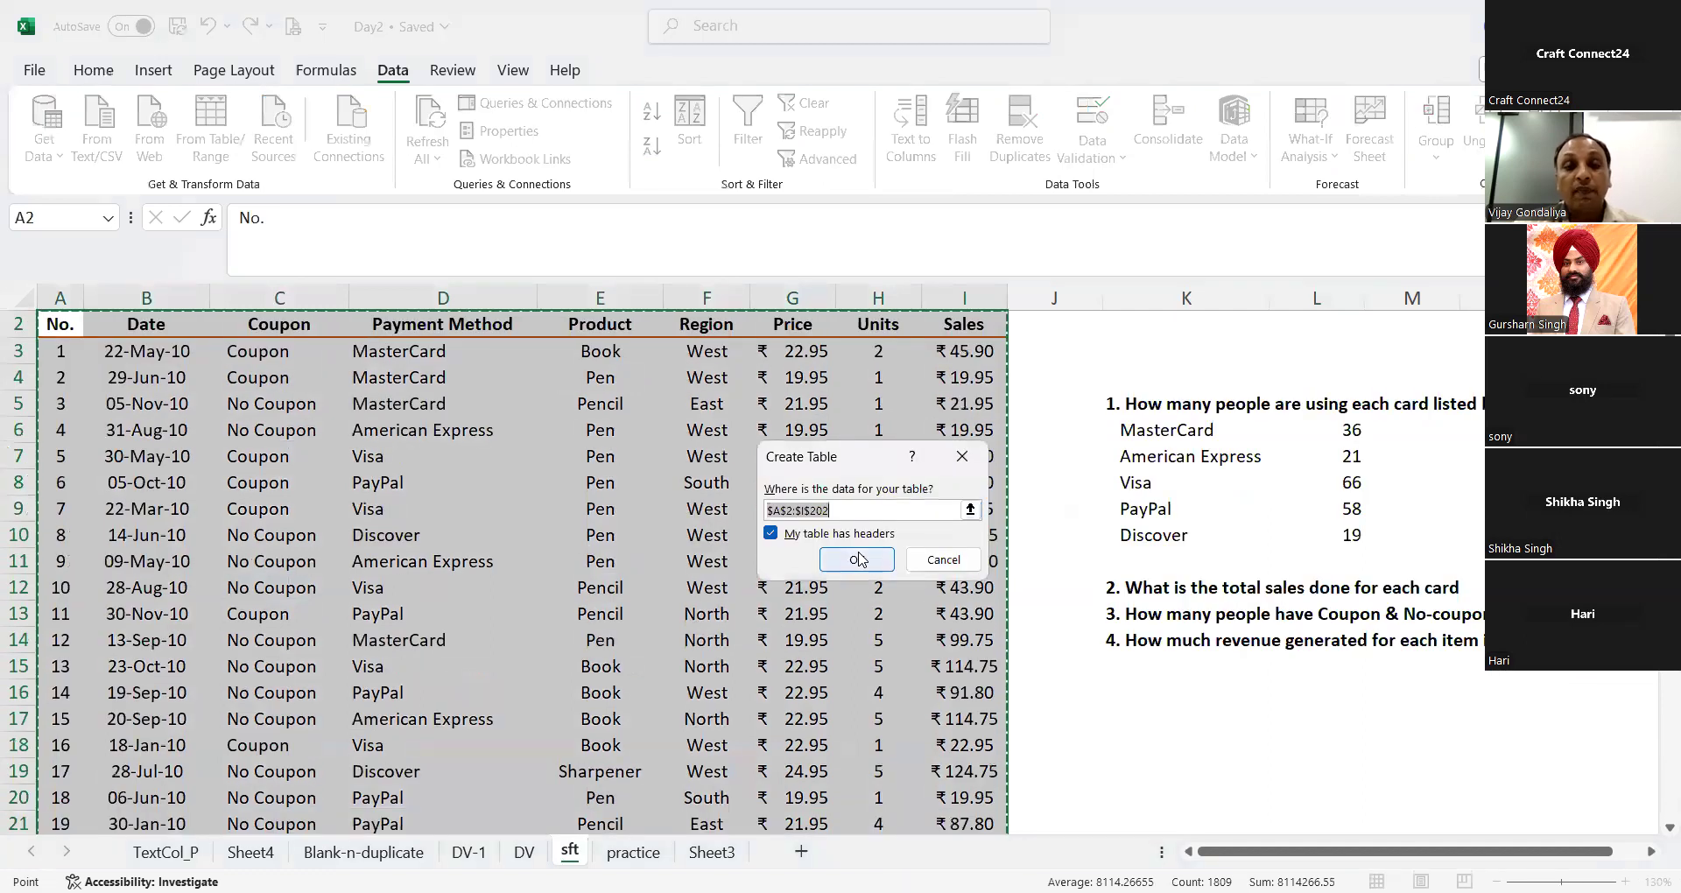
left_click(857, 556)
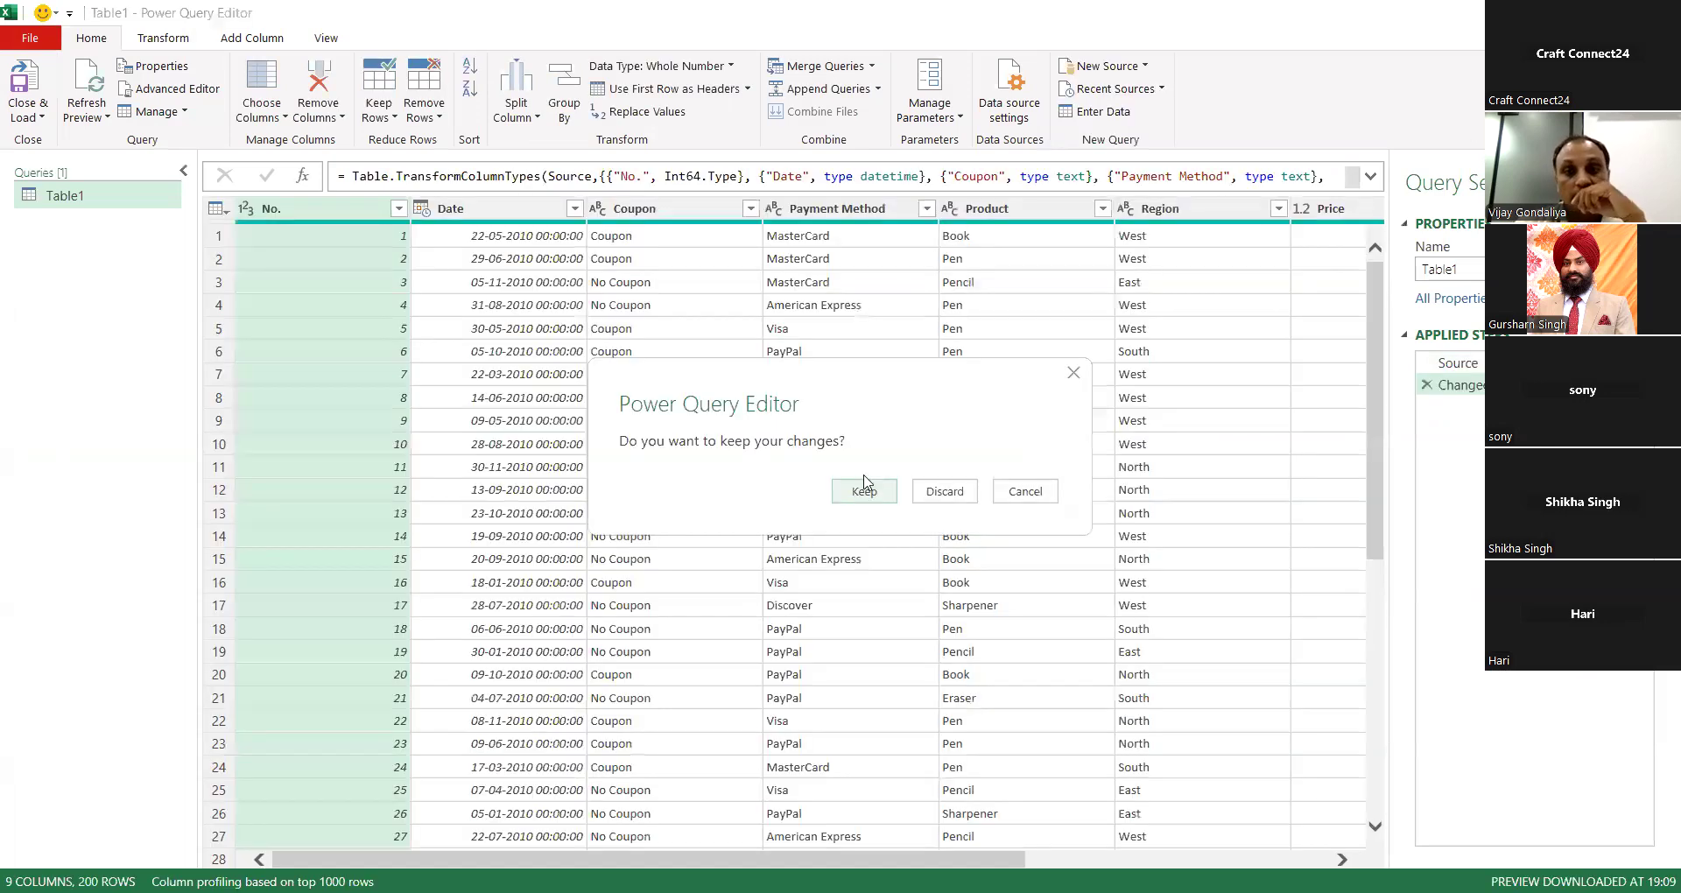
Step: Keep the Power Query changes to load the query, return to the sft sheet and close the Queries & Connections pane
left_click(878, 495)
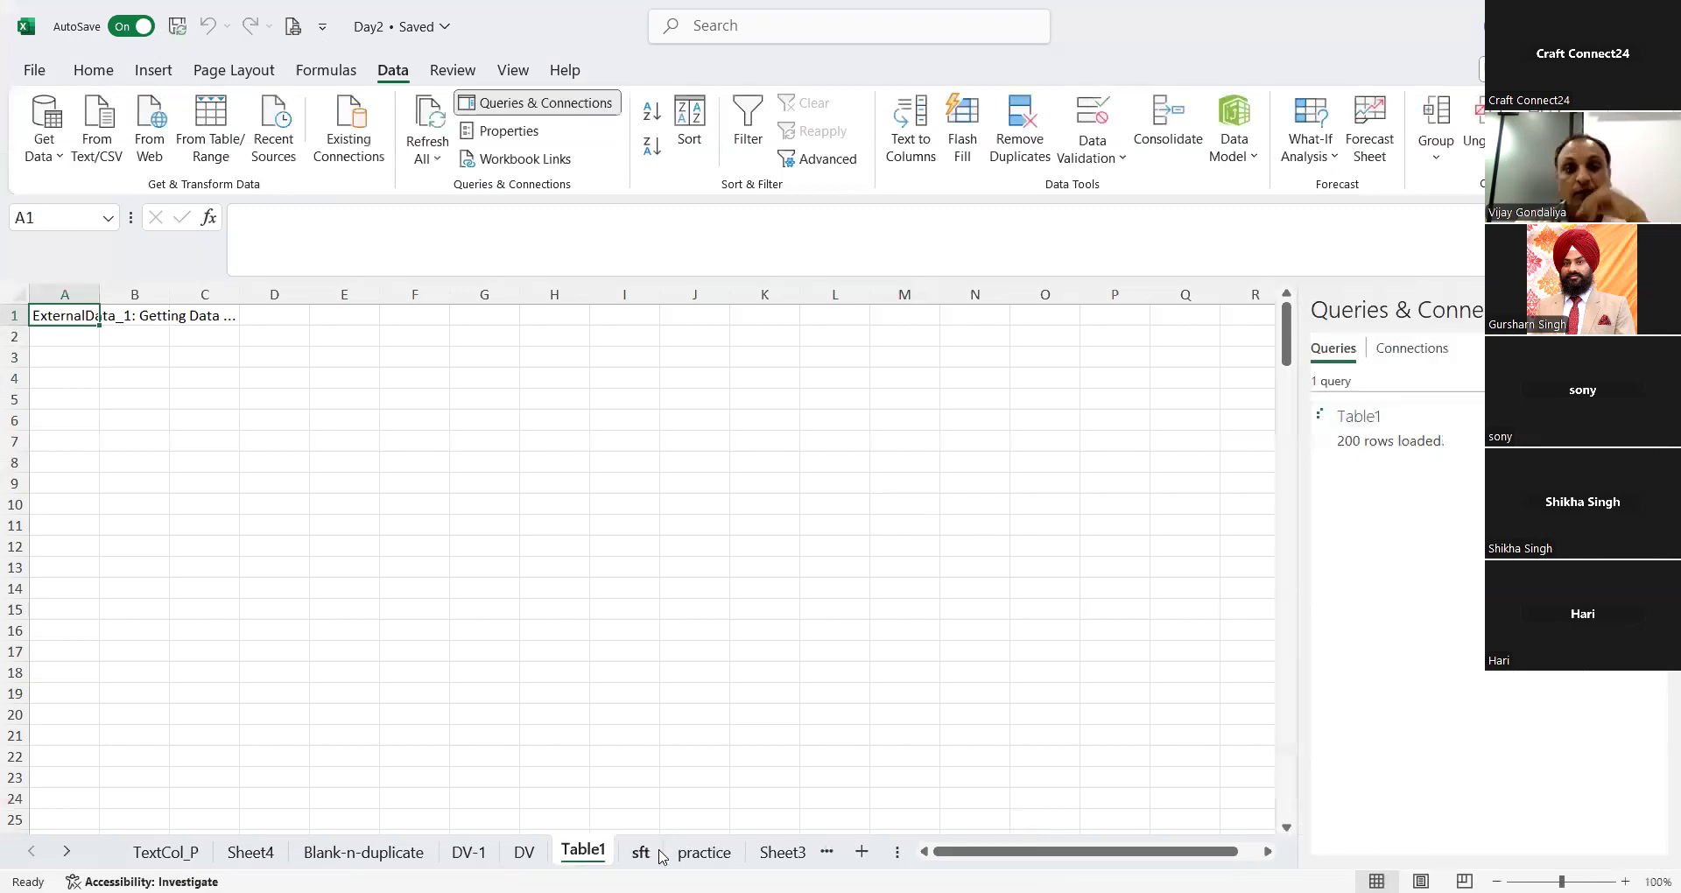
left_click(657, 854)
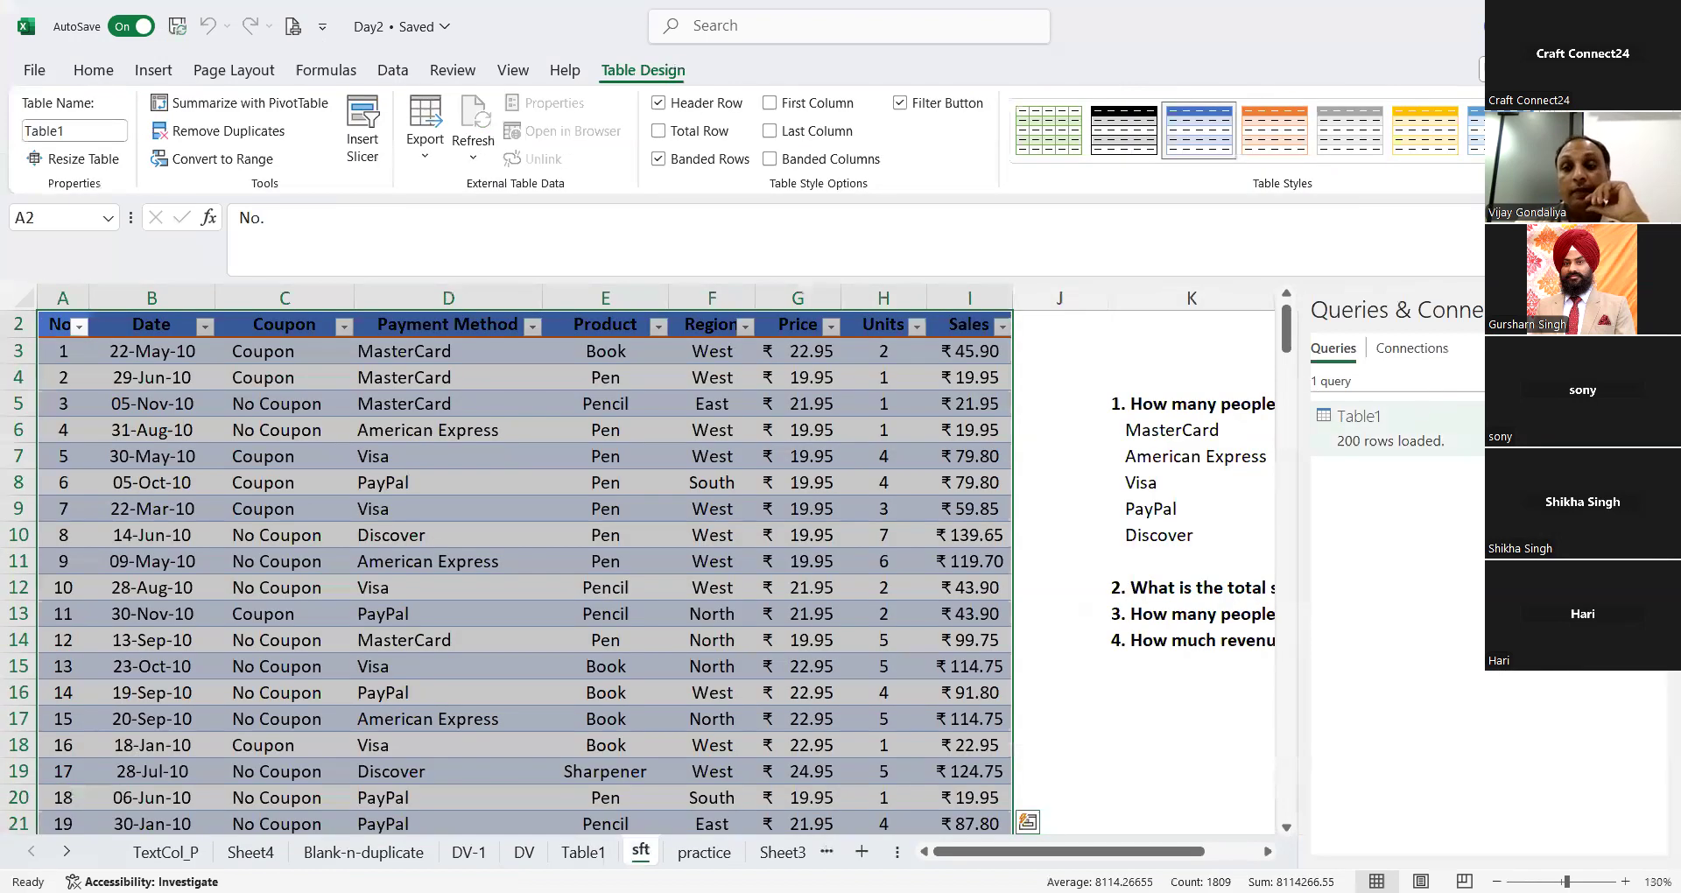
left_click(1651, 309)
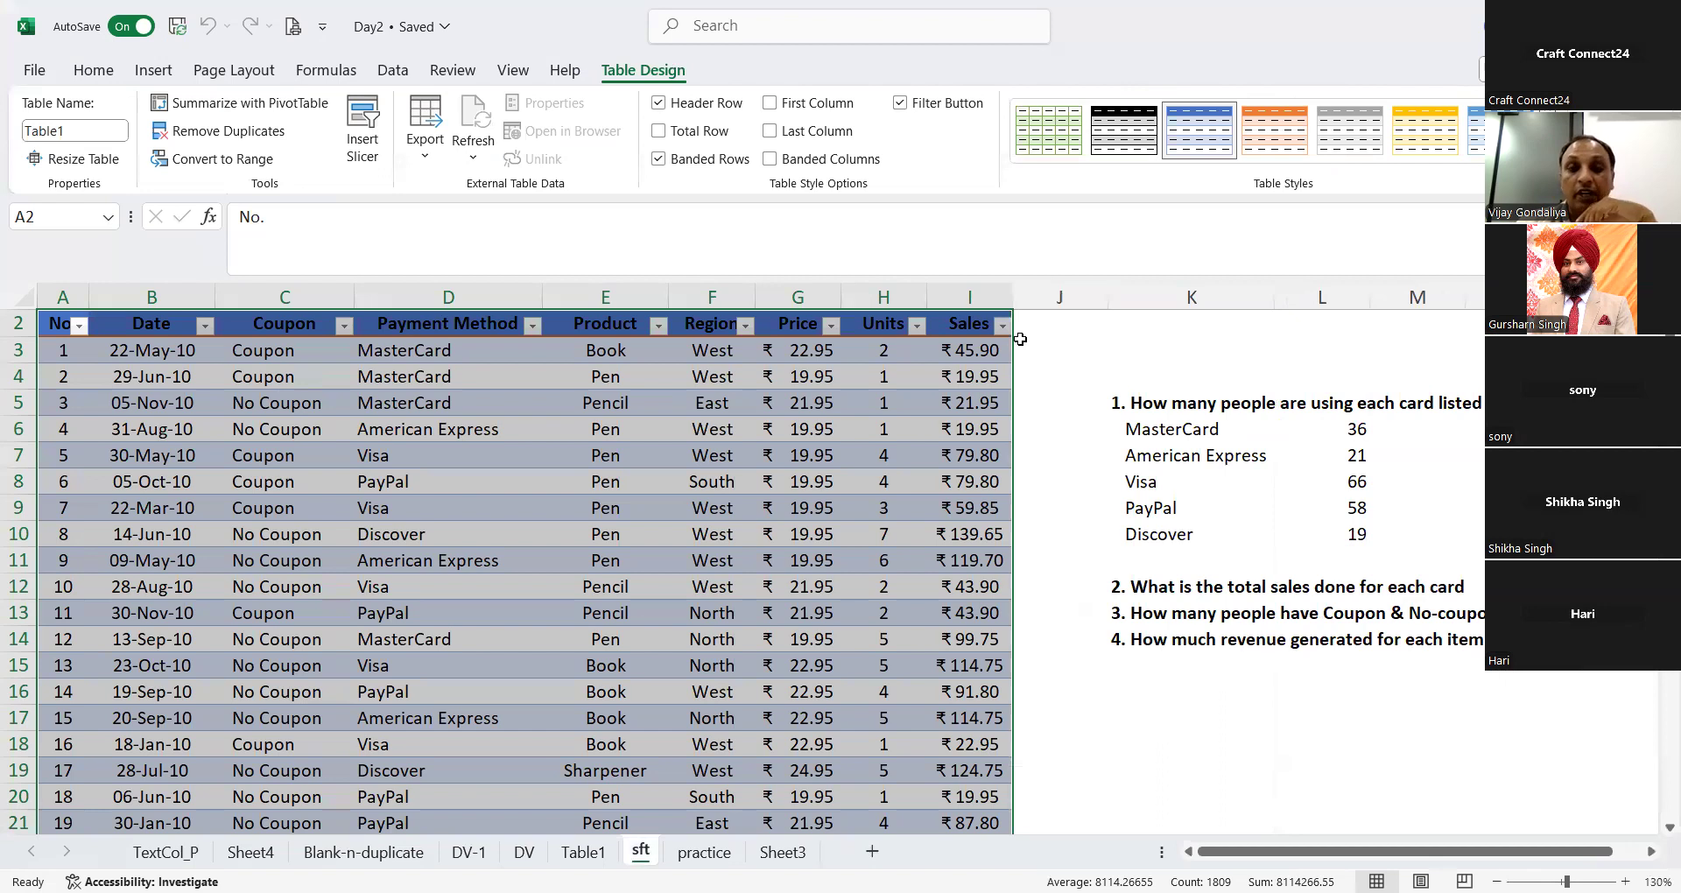
key("ctrl+Home")
left_click(981, 329)
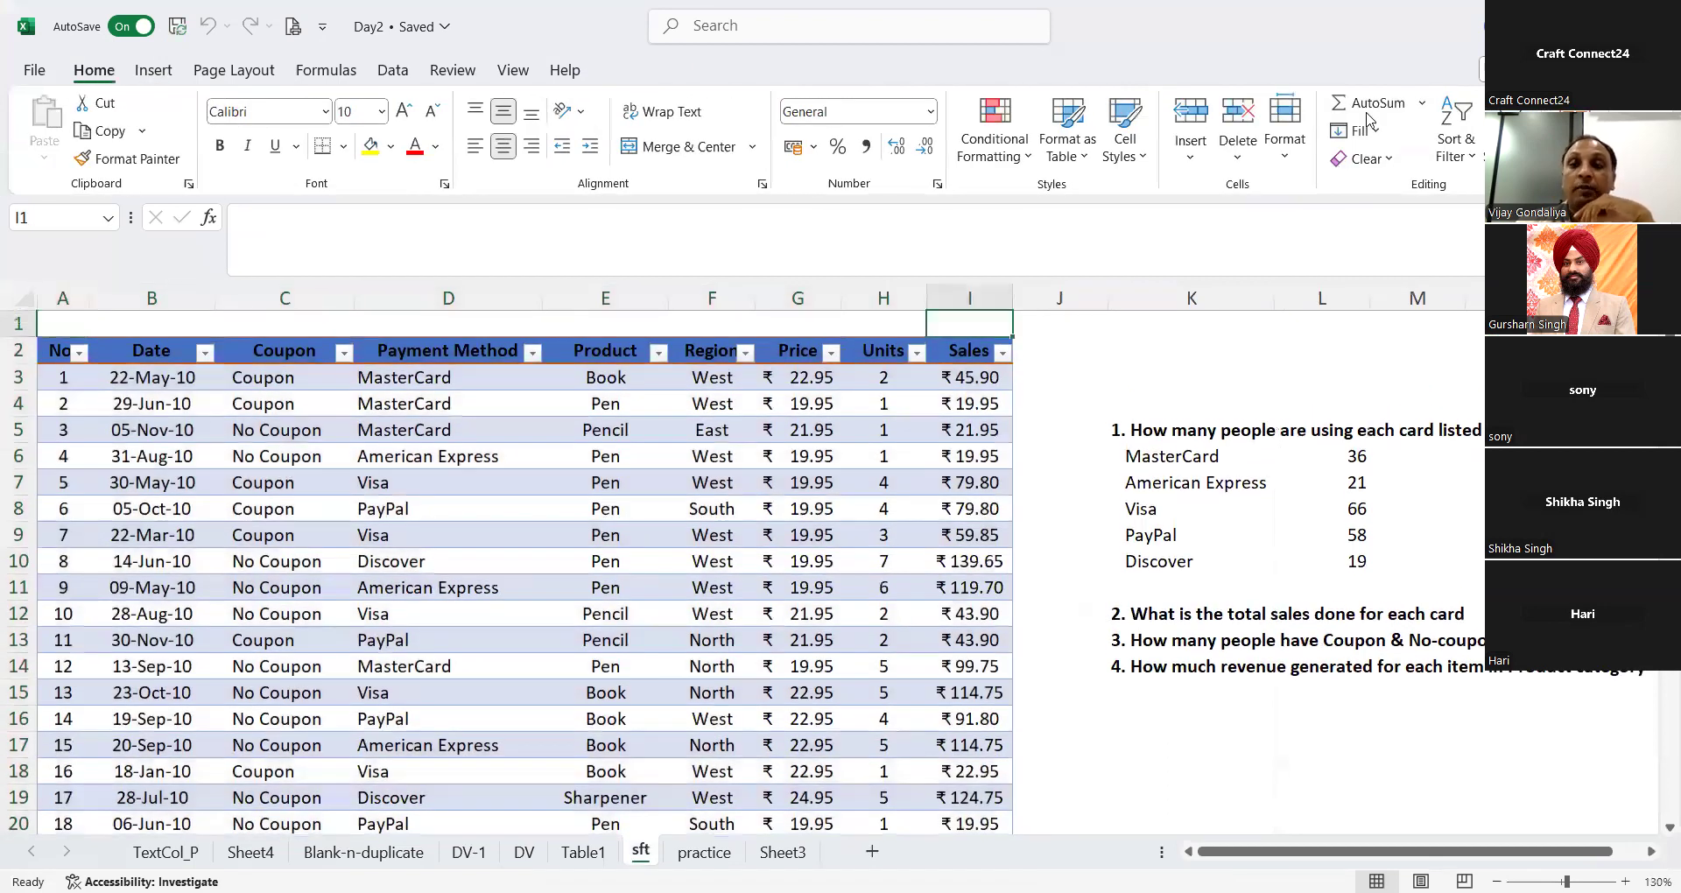
left_click(1371, 112)
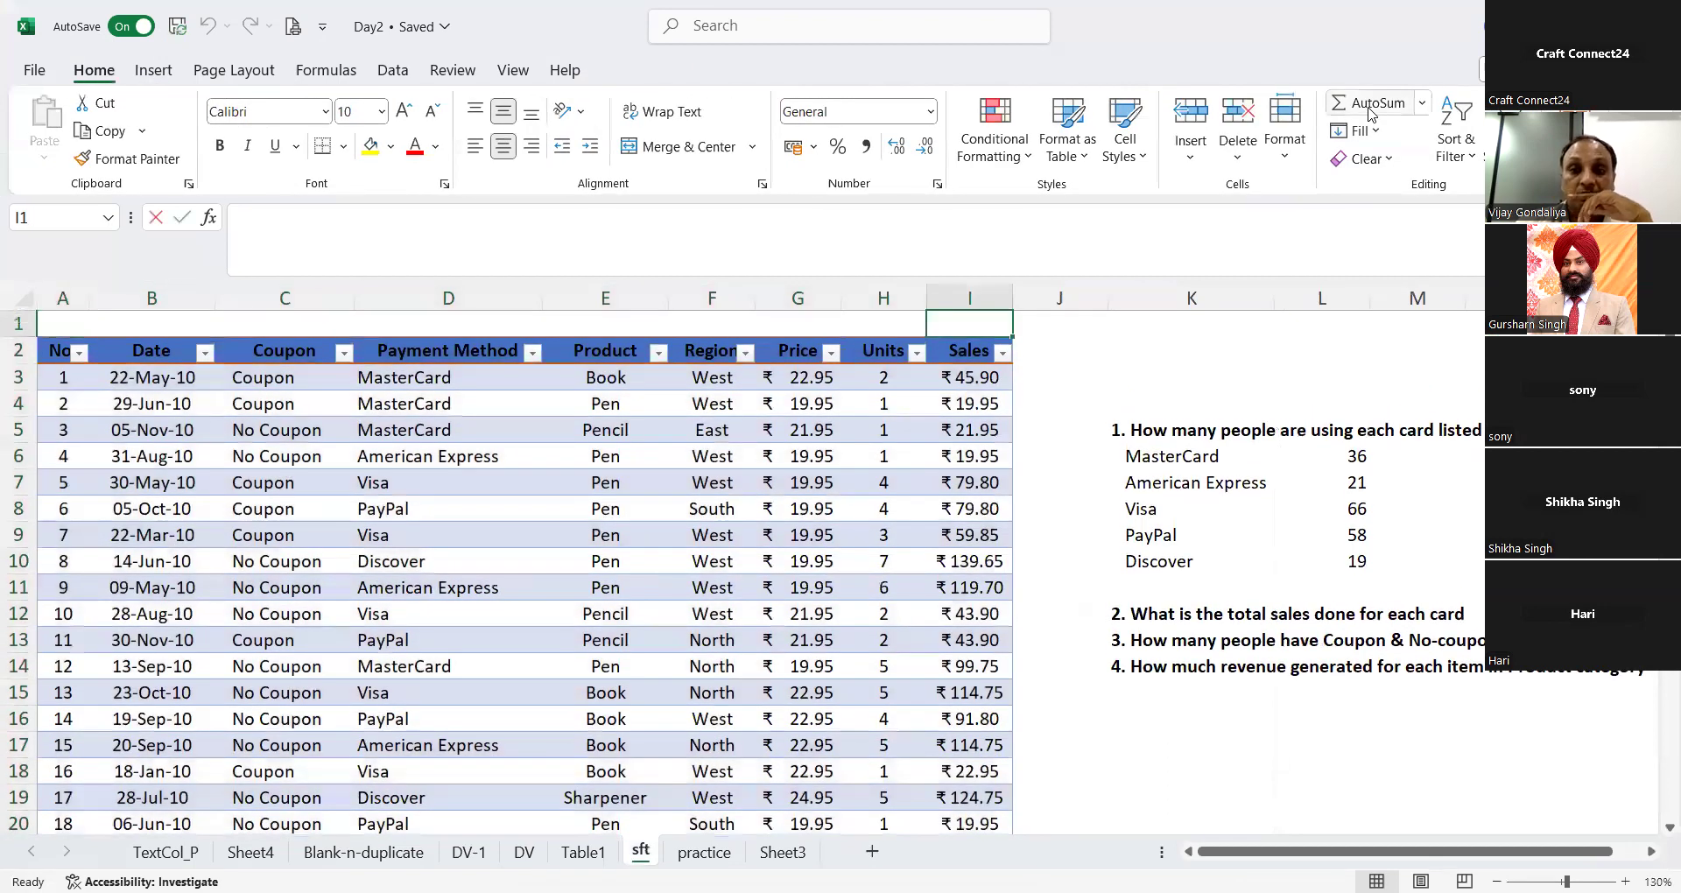
key("Escape")
Step: Total the Sales column with AutoSum in I203 just below the table, and widen column I to fit
key("Down")
key("Down")
key("Down")
key("Down")
key("Down")
key("Down")
key("Down")
key("Down")
key("Down")
key("Down")
key("Down")
key("Down")
key("Down")
key("Down")
key("Down")
key("Down")
key("Down")
key("Down")
key("Down")
key("Down")
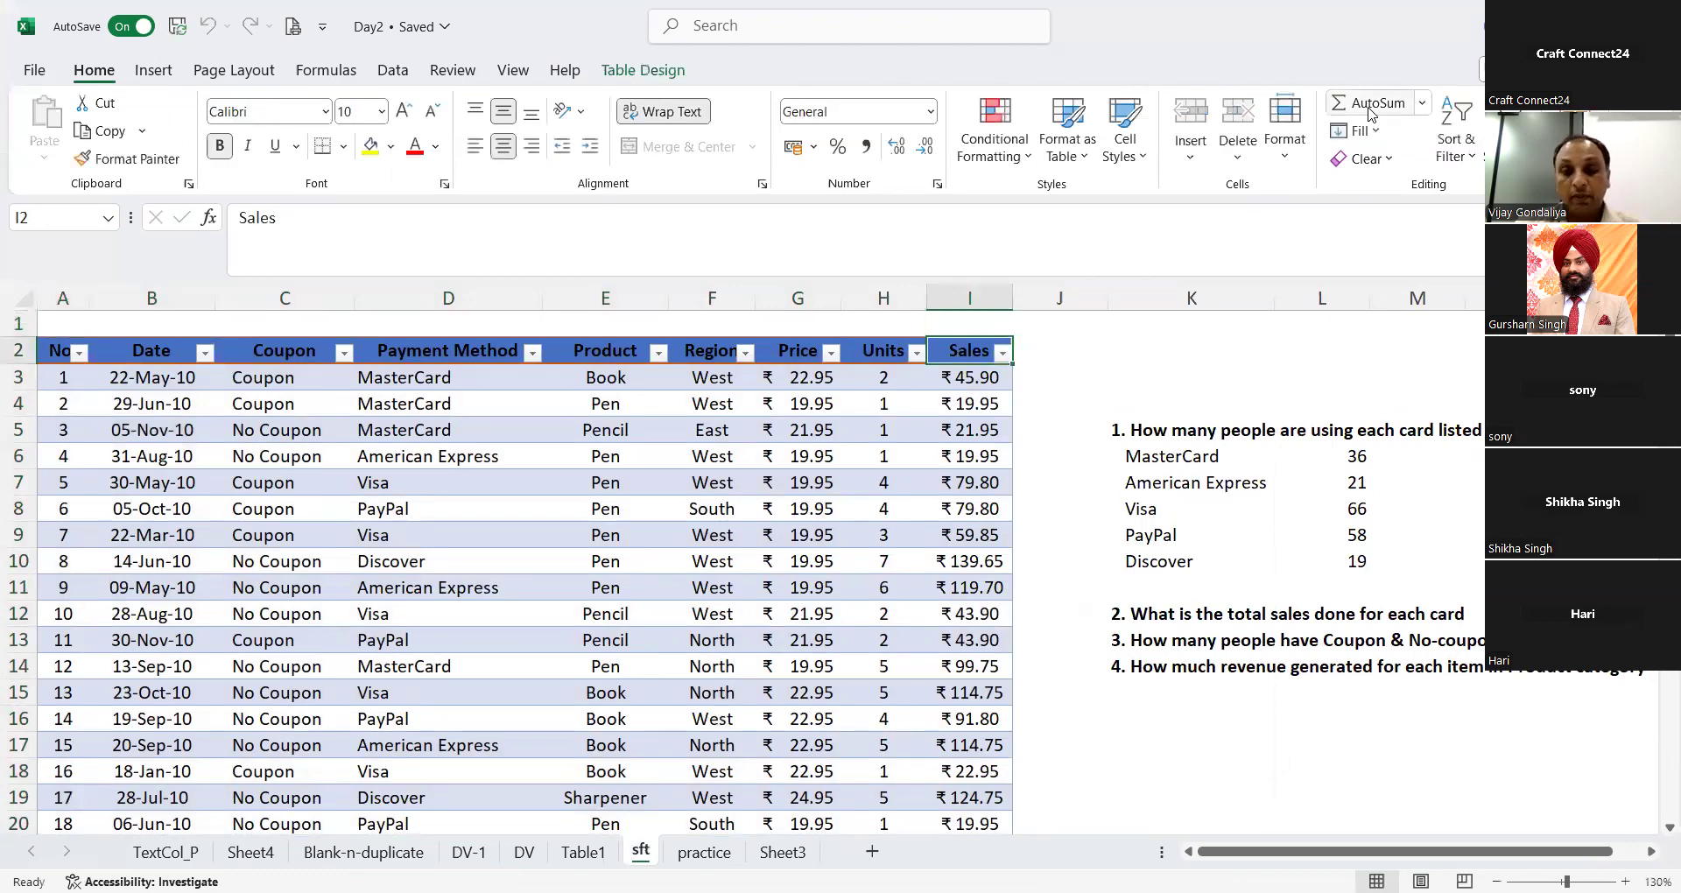
key("Down")
key("Down")
key("Down")
key("Down")
key("Down")
key("Down")
key("Down")
key("Down")
key("Down")
key("Down")
key("Down")
key("Down")
key("Down")
key("Down")
key("Down")
key("Down")
key("Down")
key("Down")
key("Down")
key("Down")
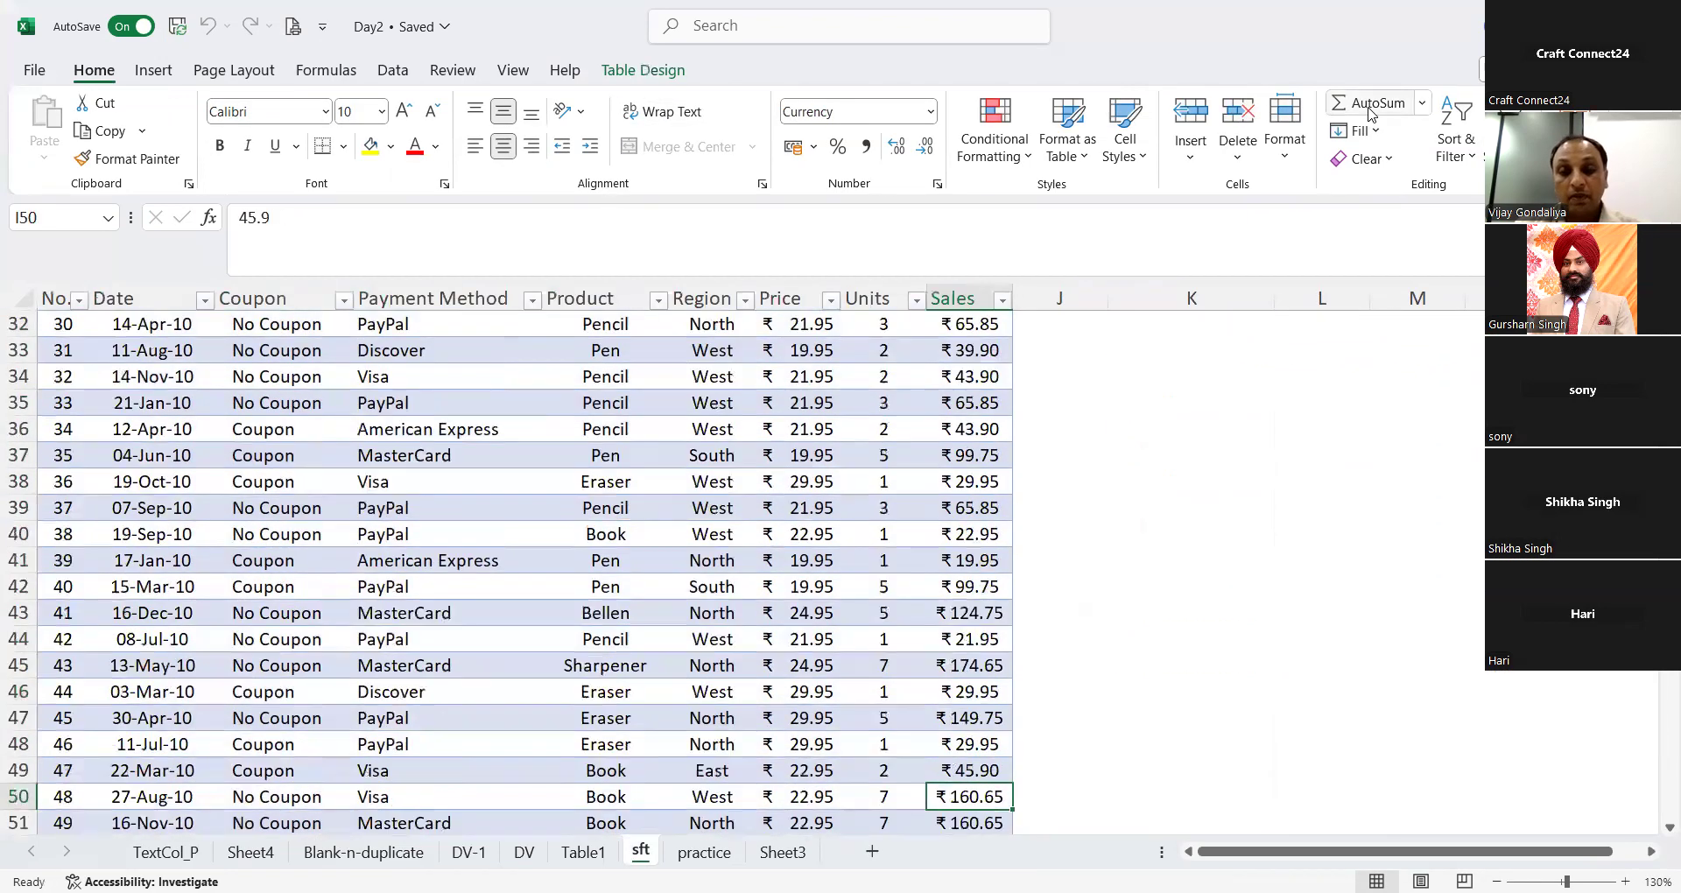
key("Down")
key("Down")
key("Down")
key("Down")
key("Down")
key("Down")
key("Down")
key("Down")
key("Down")
key("Down")
key("Down")
key("Down")
key("Down")
key("Down")
key("Down")
key("Down")
key("Down")
key("Down")
key("Down")
key("Down")
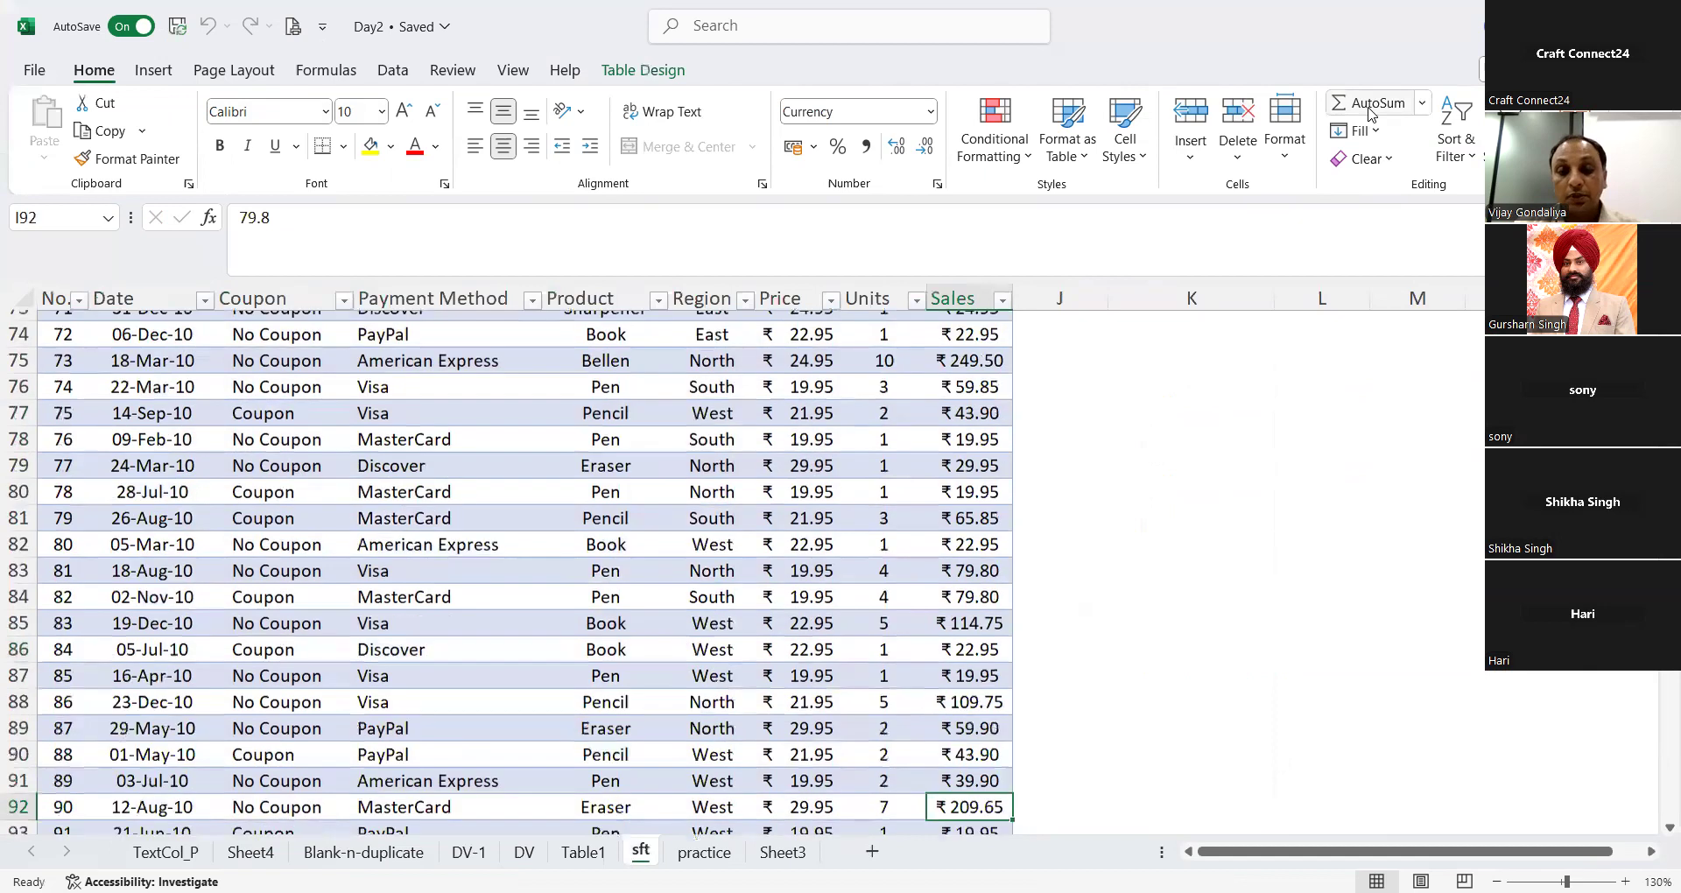
key("Down")
key("Down")
key("Down")
key("Down")
key("Down")
key("Down")
key("Down")
key("Down")
key("Down")
key("Down")
key("Down")
key("Down")
key("Down")
key("Down")
key("Down")
key("Down")
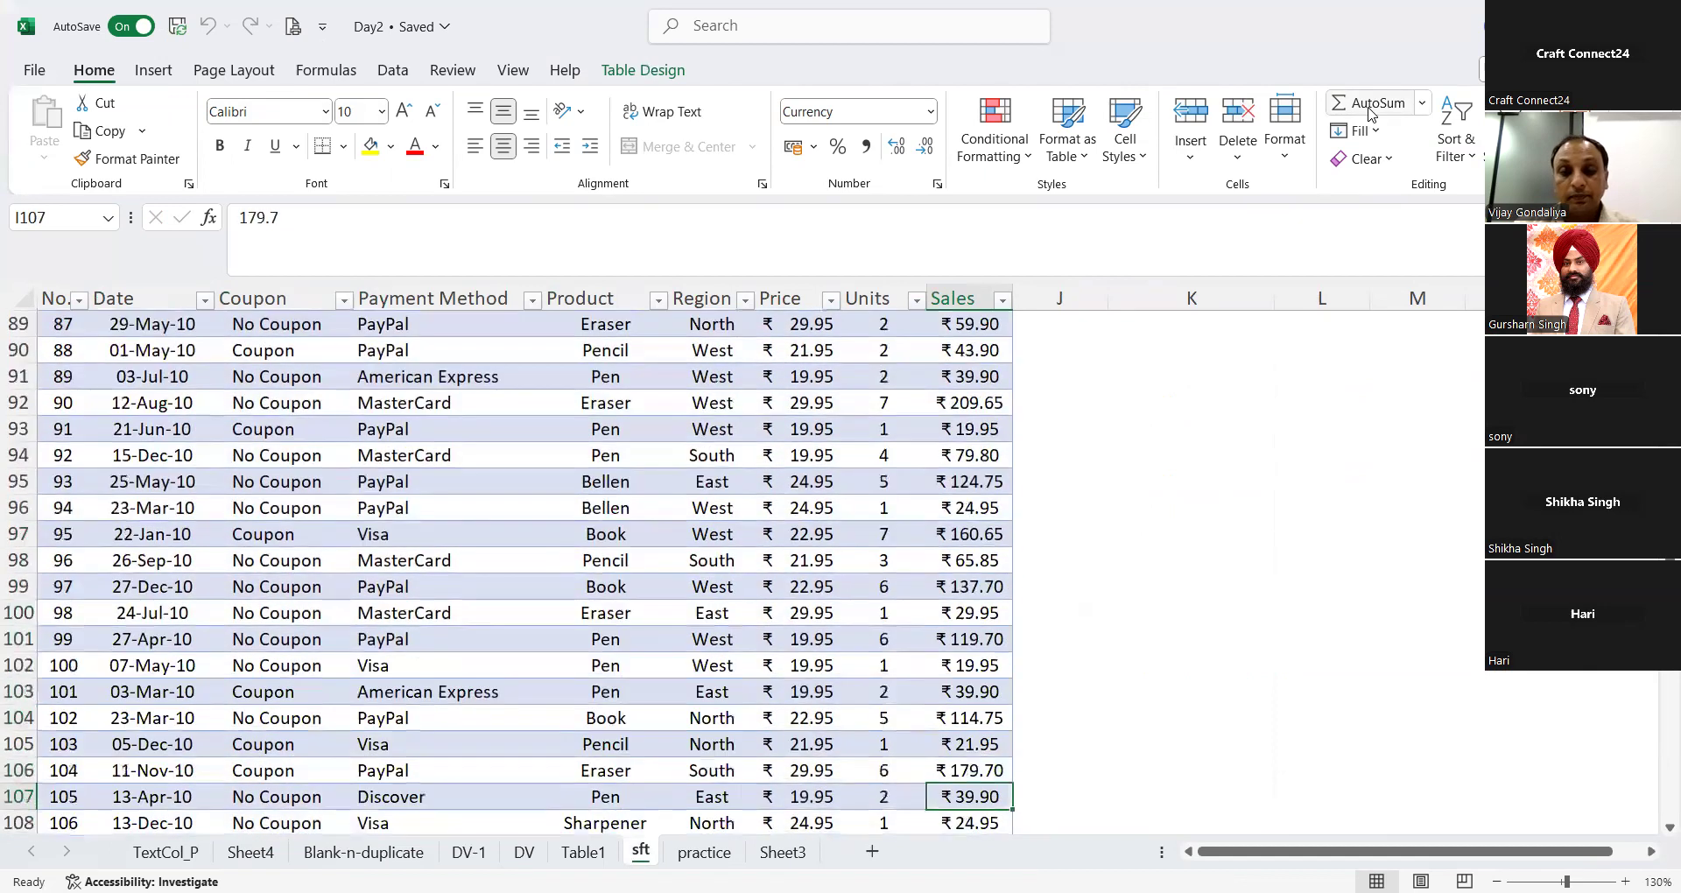
key("Down")
key("Down")
key("Down")
key("Down")
key("Down")
key("Down")
key("Down")
key("Down")
key("Down")
key("Down")
key("Down")
key("Down")
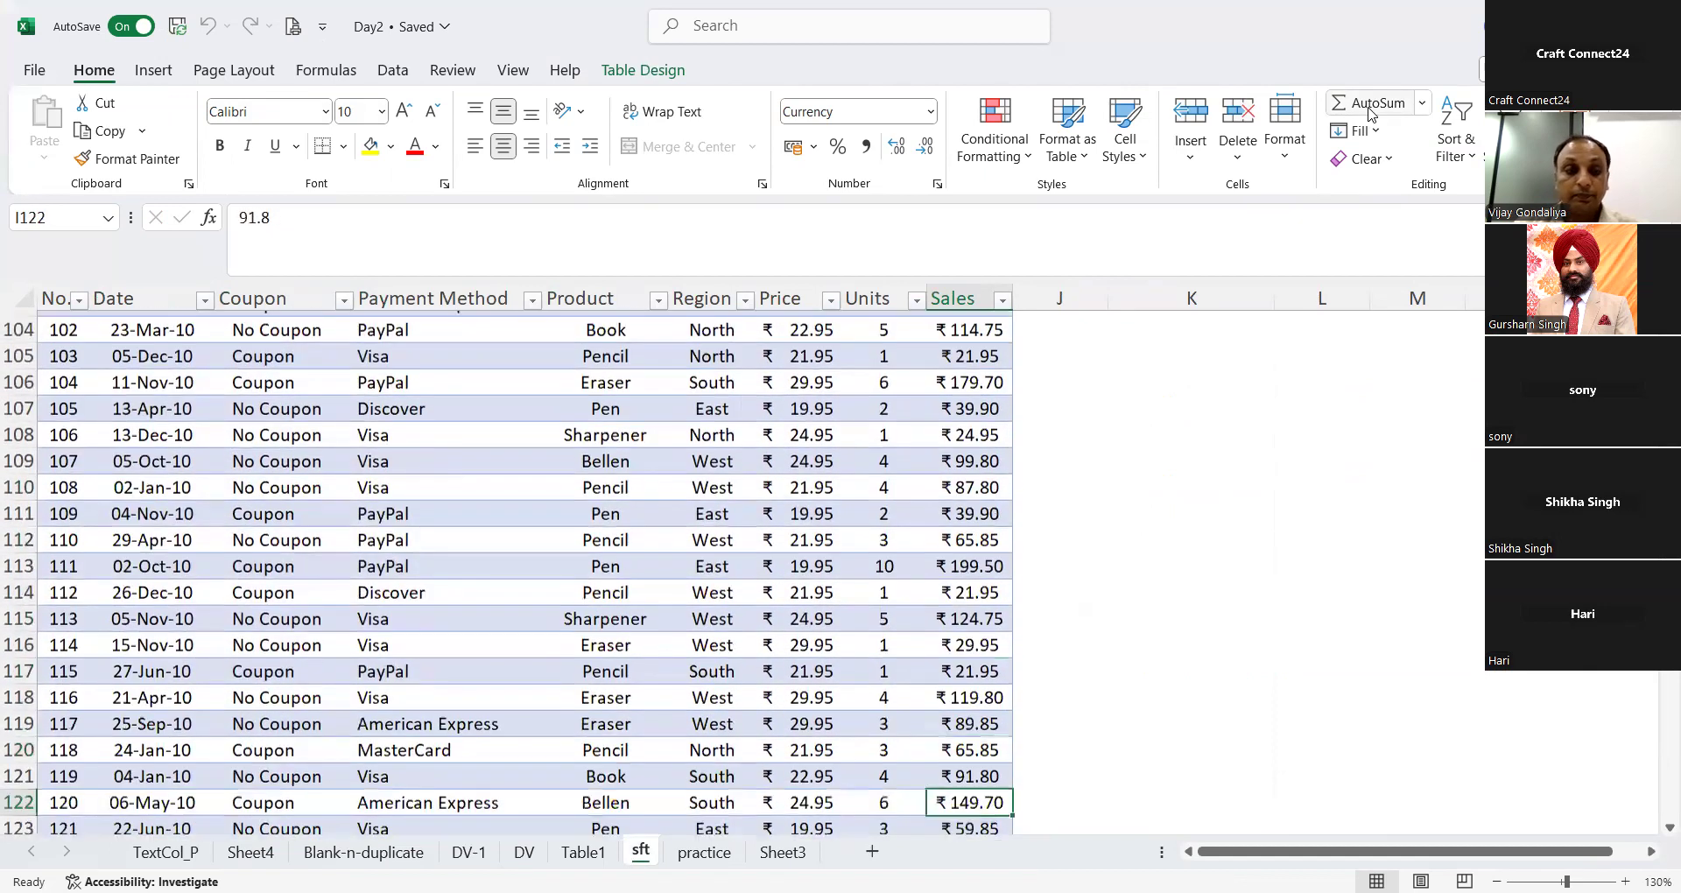
key("Down")
key("Down")
key("Down")
key("Down")
key("Down")
key("Down")
key("Down")
key("Down")
key("Down")
key("Down")
key("Down")
key("Down")
key("Down")
key("Down")
key("Down")
key("Down")
key("Down")
key("Down")
key("Down")
key("Down")
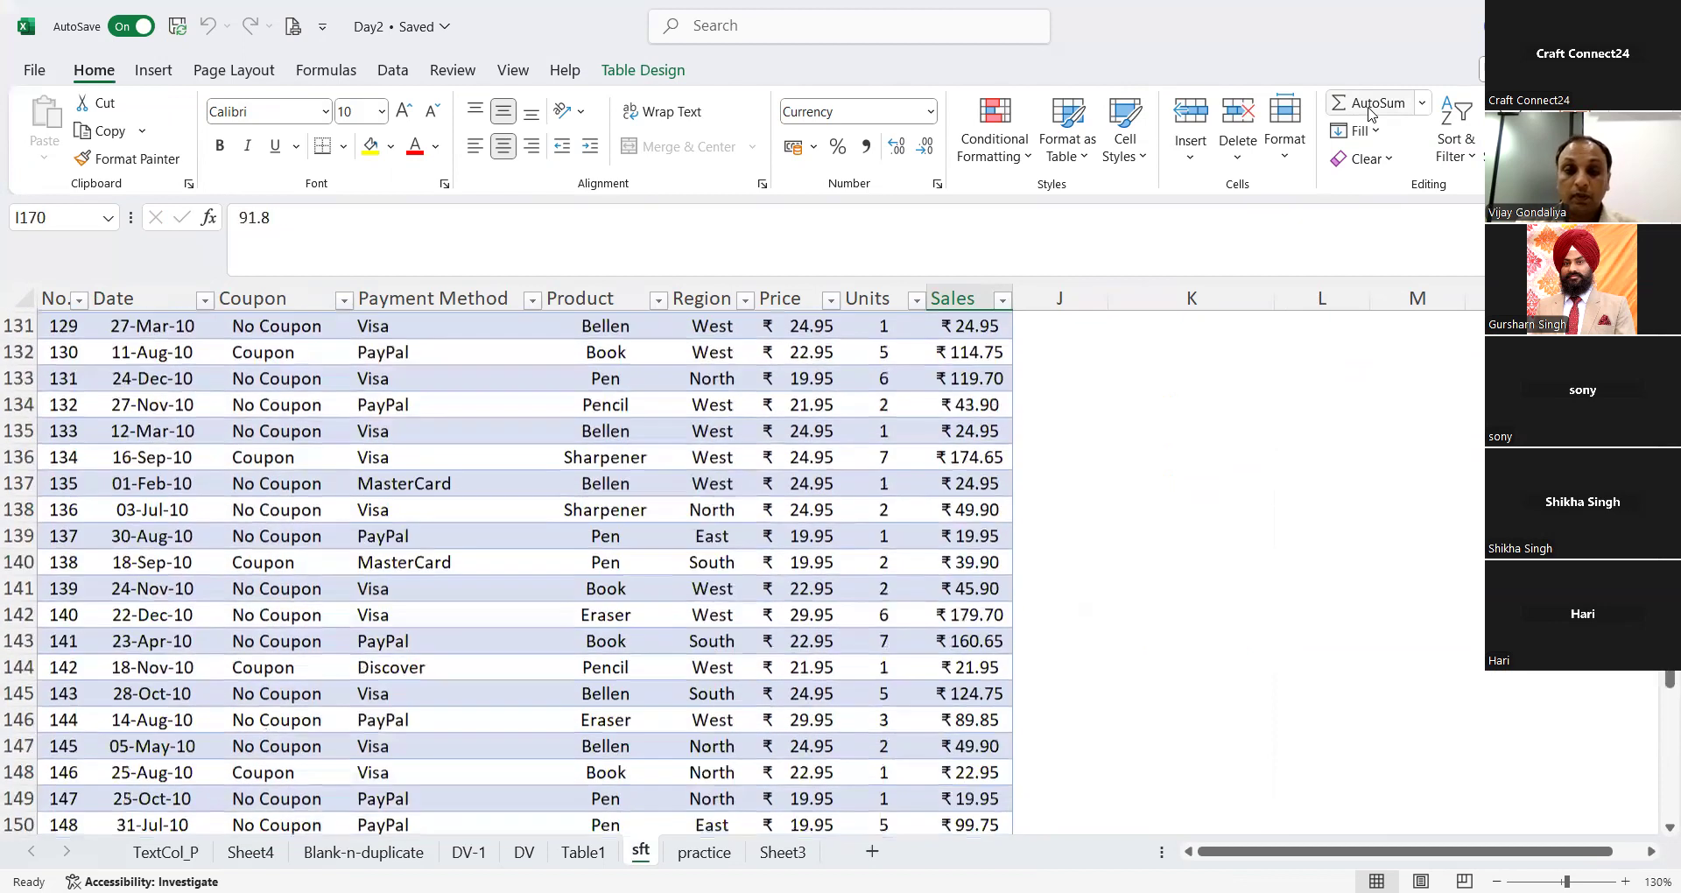
key("Up")
key("Up")
key("Up")
key("Up")
key("Up")
key("Up")
key("Up")
key("Up")
key("Up")
key("Up")
key("Up")
key("Up")
key("Up")
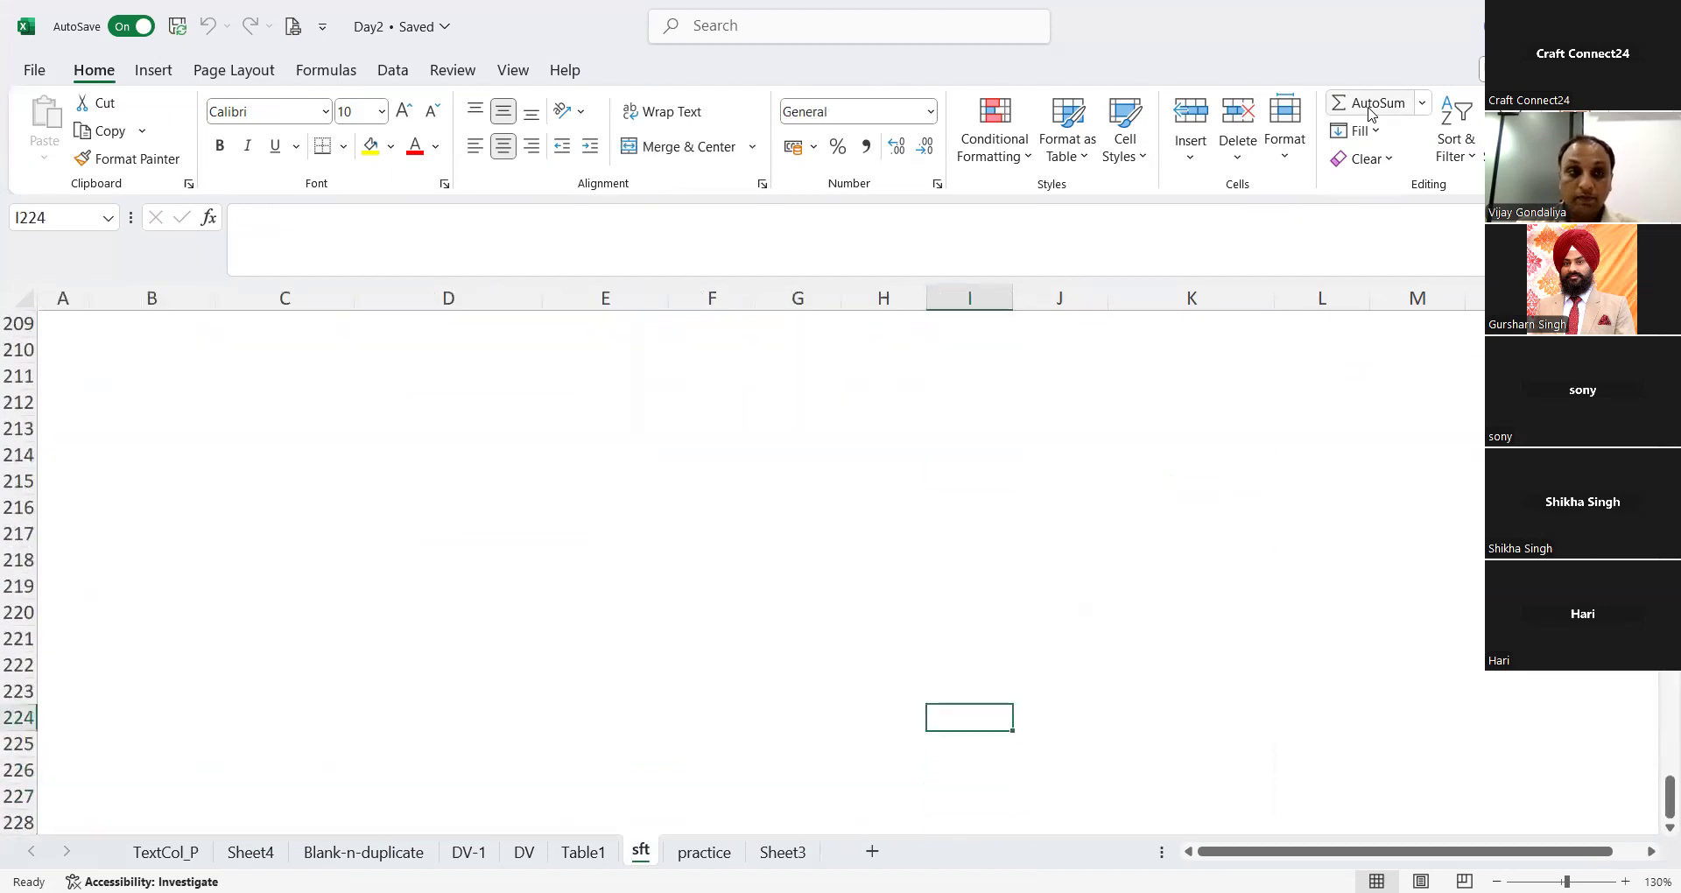
key("Up")
key("Up")
key("Up")
key("Up")
key("Up")
key("Up")
key("Up")
key("Up")
key("Up")
key("Up")
key("Up")
key("Up")
key("Up")
key("Down")
key("Down")
key("Down")
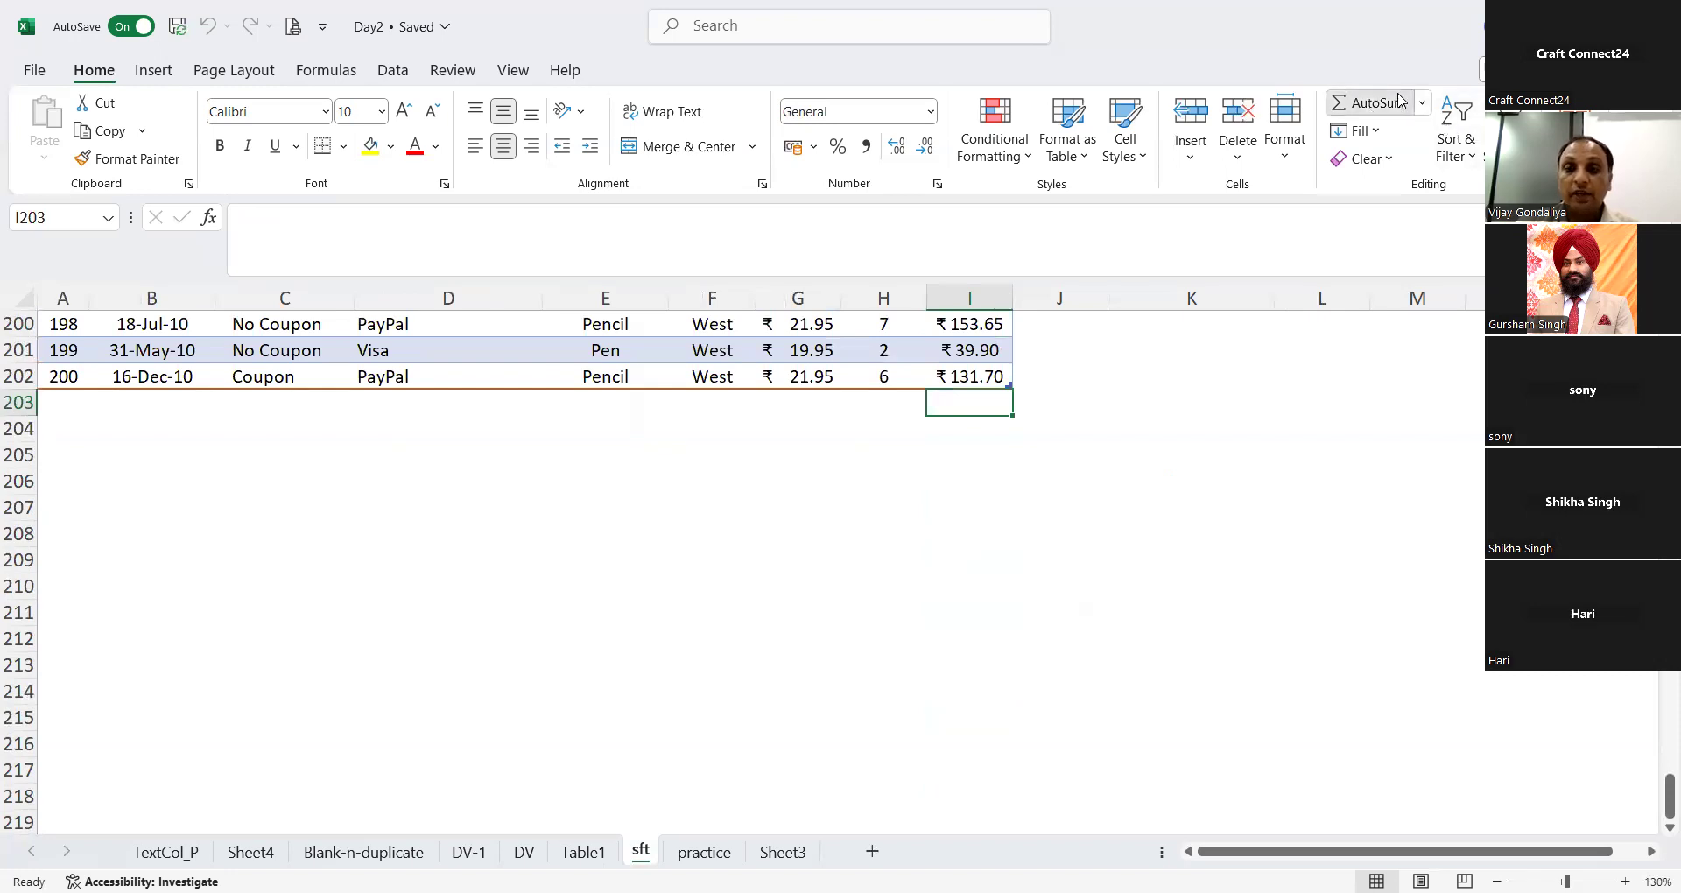
left_click(1399, 100)
left_click(1399, 101)
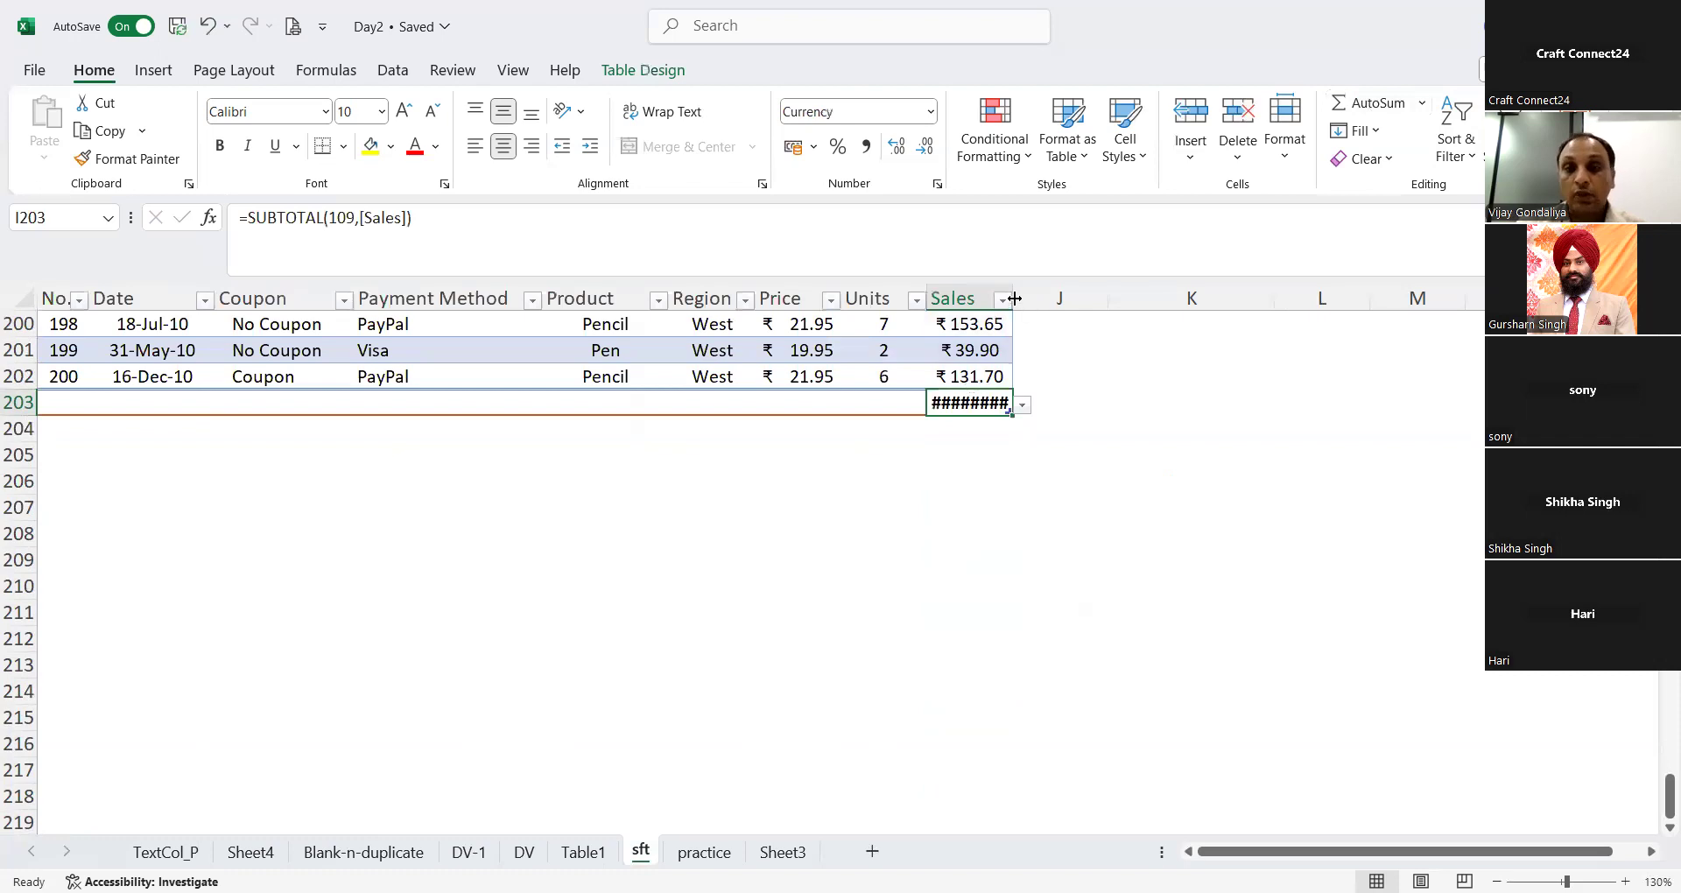
Step: Filter the Payment Method column to MasterCard only and check the Sales total in I203
key("ctrl+Home")
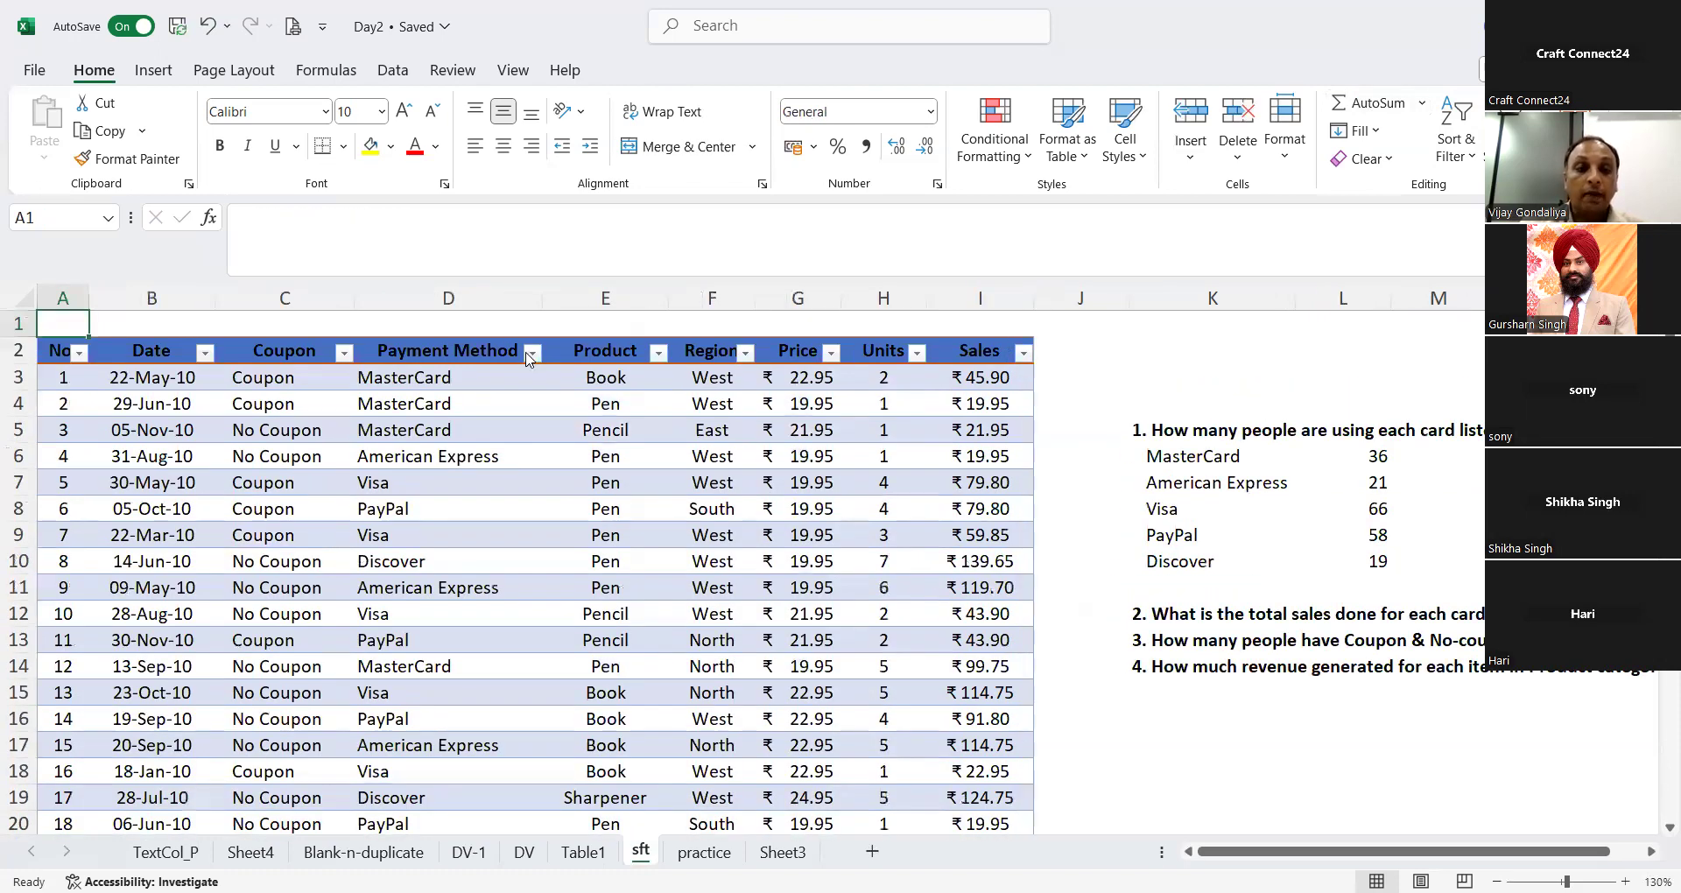
left_click(531, 352)
left_click(349, 636)
left_click(350, 694)
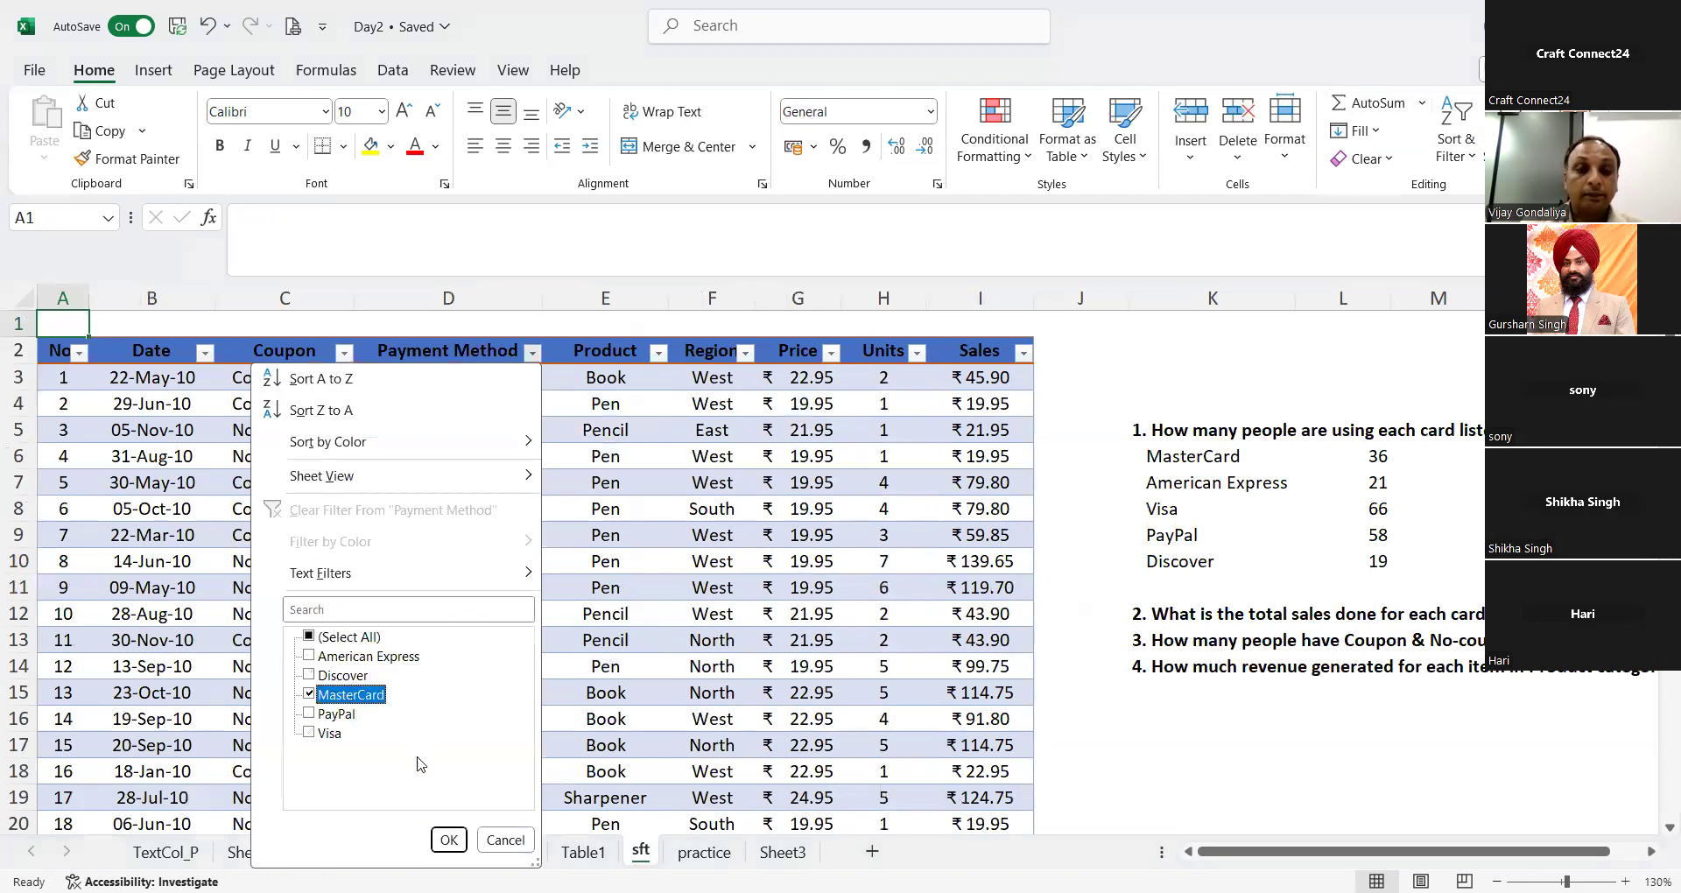
left_click(449, 840)
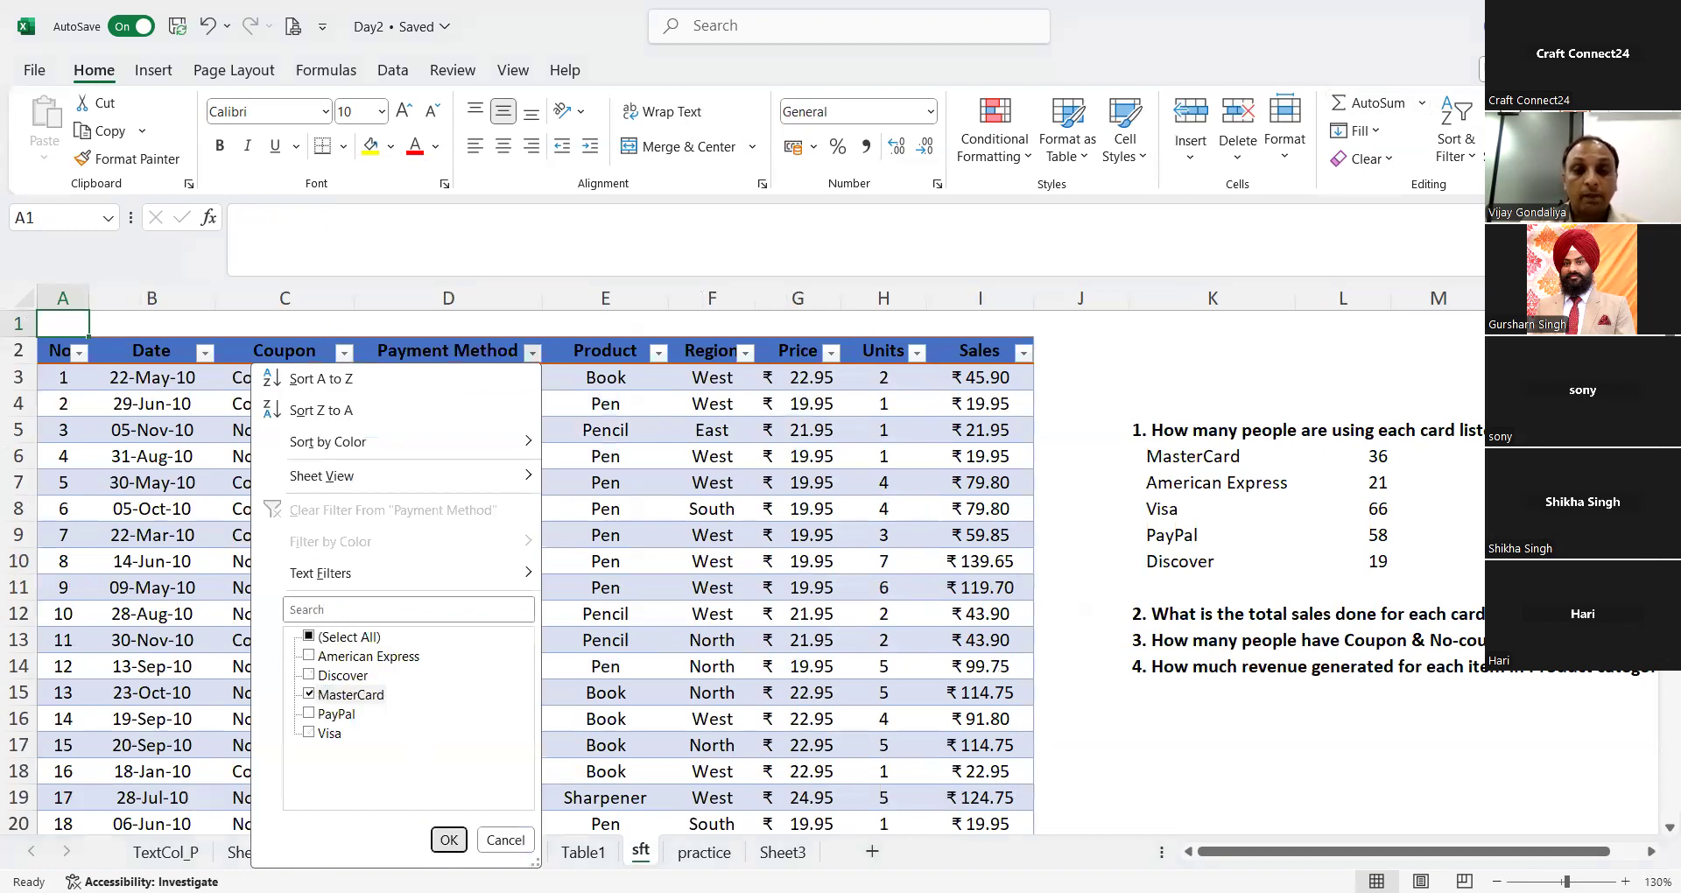
left_click_drag(1658, 713, 1658, 822)
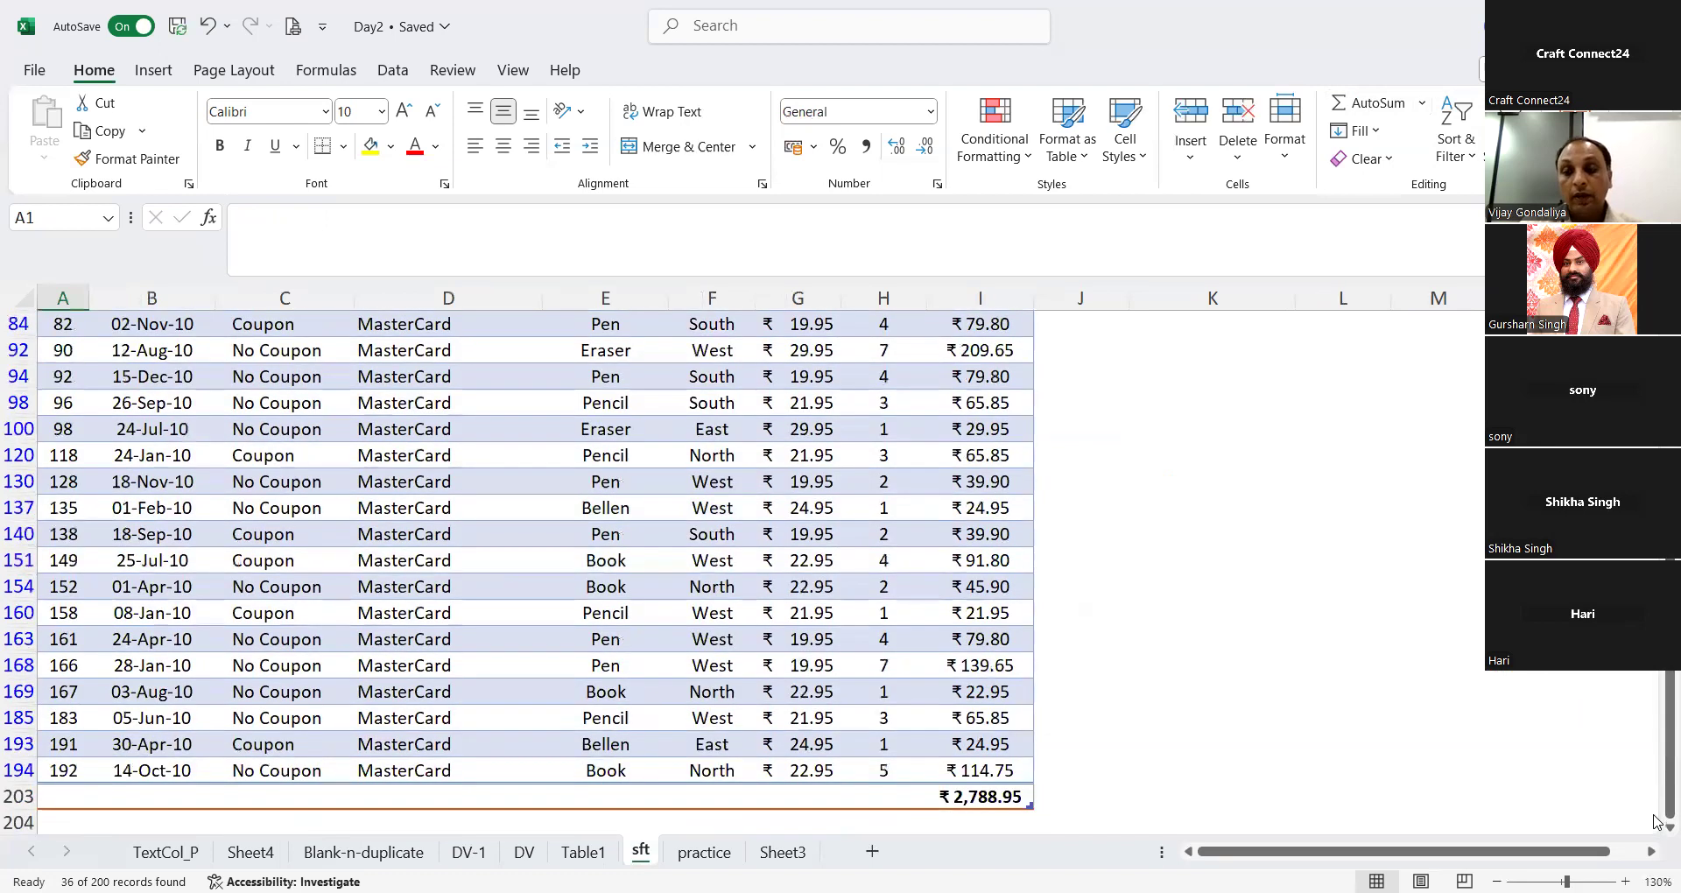
left_click(955, 803)
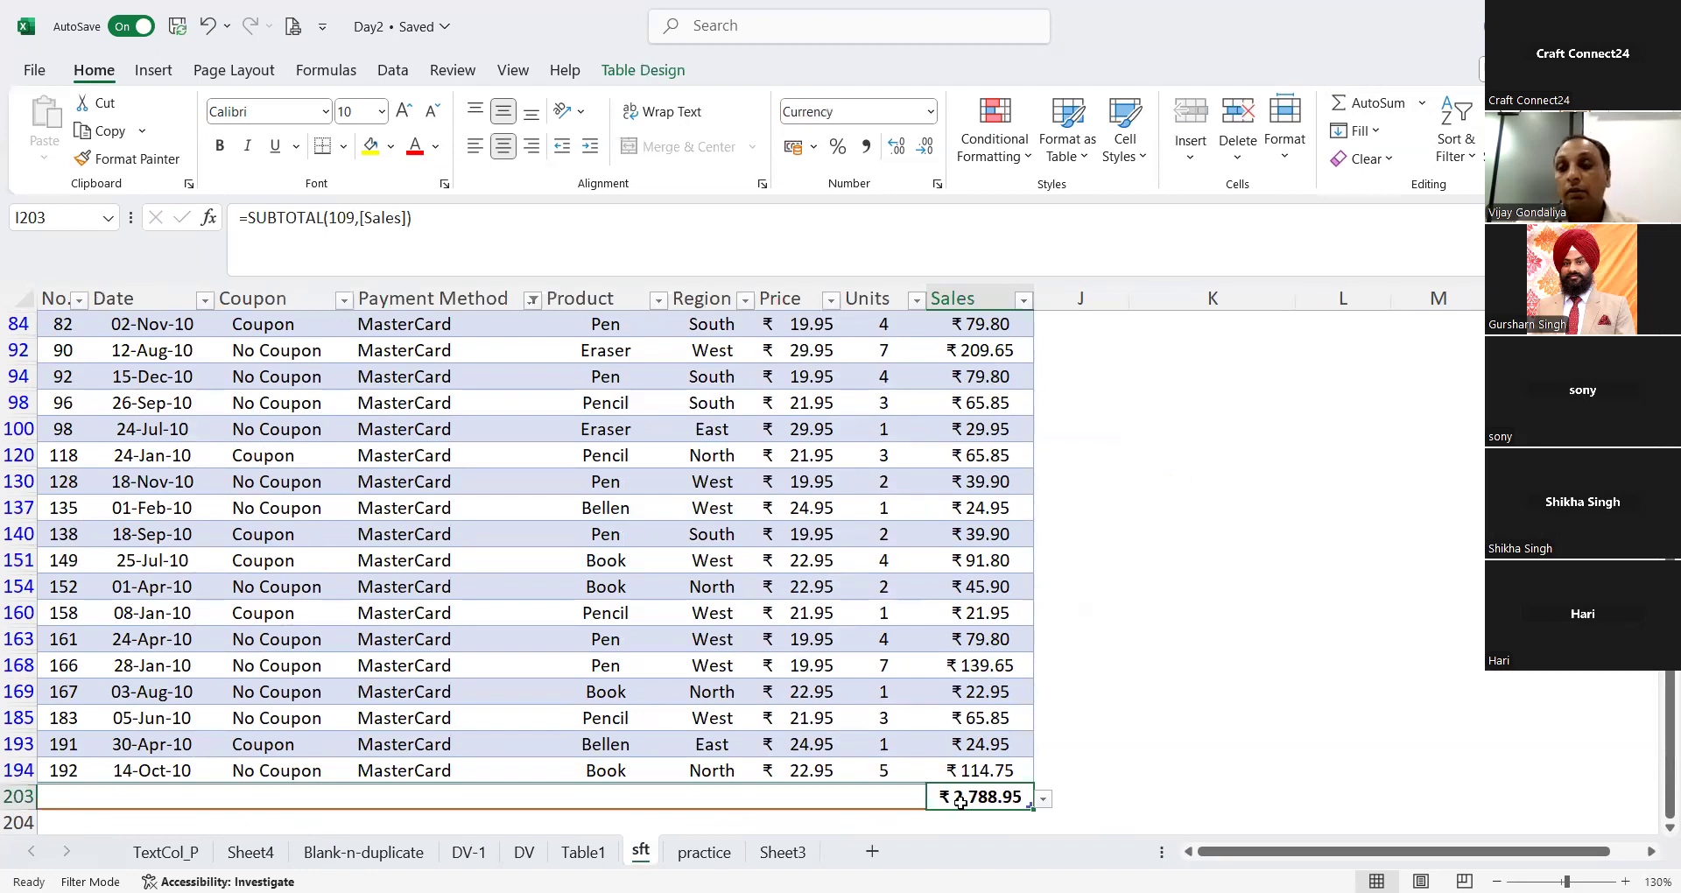
Step: Reset the Payment Method filter so that all payment methods are selected
key("Up")
key("Up")
key("Up")
key("Up")
key("Up")
key("Up")
key("Up")
key("Up")
key("Up")
key("Up")
key("Up")
key("Up")
key("Up")
key("Up")
key("Up")
key("Up")
key("Up")
key("Up")
key("Up")
key("Up")
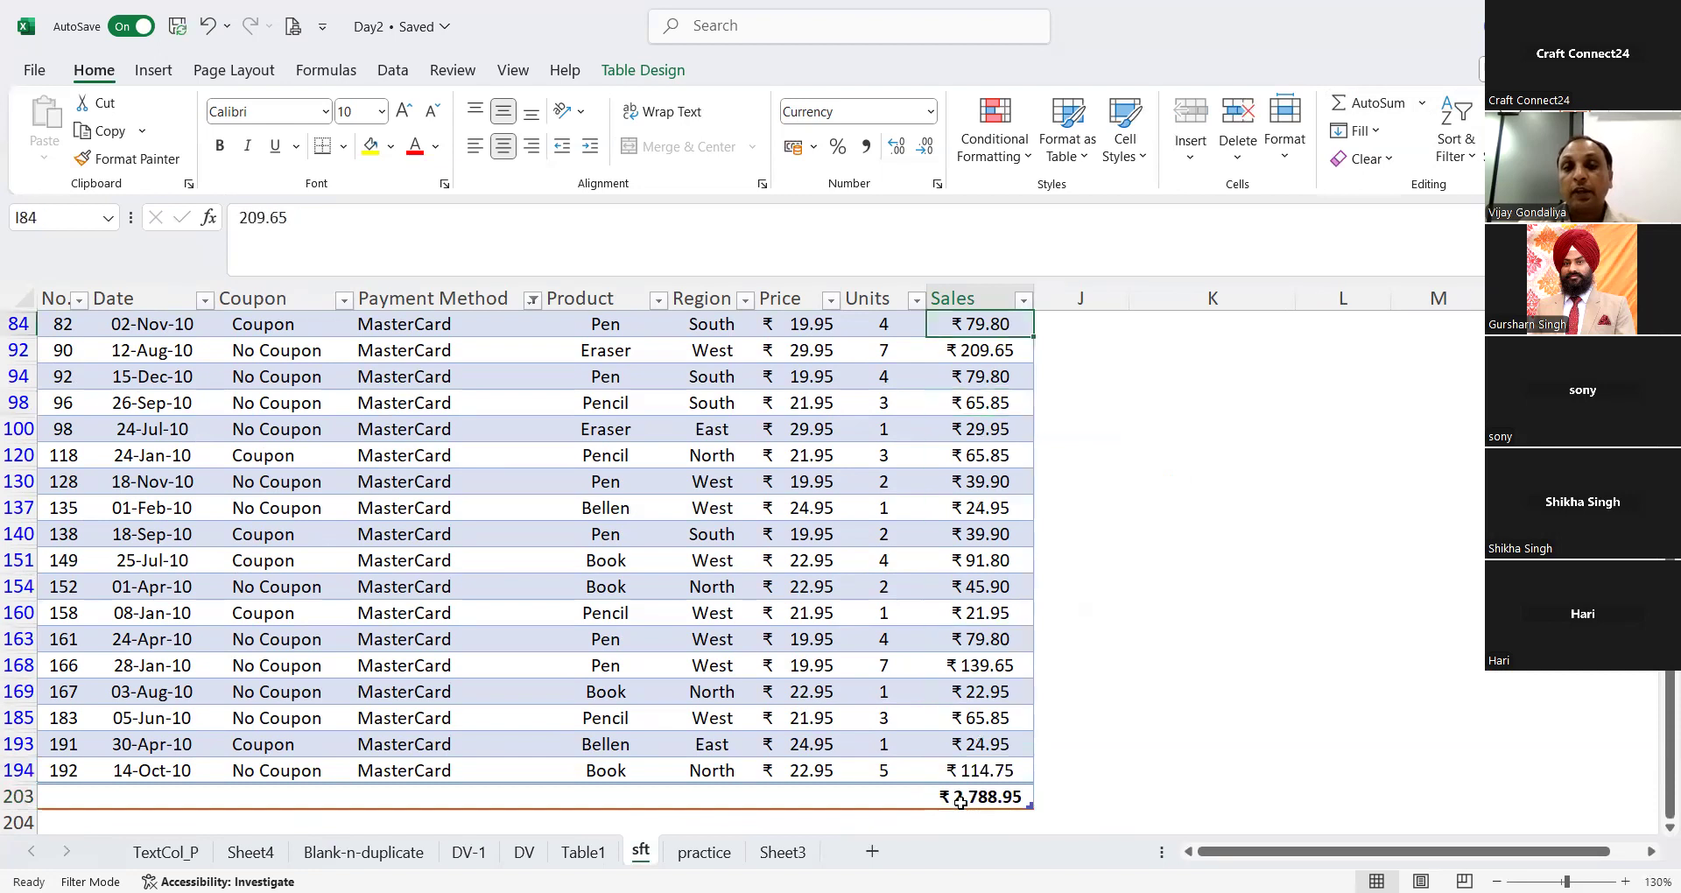
key("Up")
key("Up")
key("Up")
key("Up")
key("Up")
key("Up")
key("Up")
key("Up")
key("Up")
key("Up")
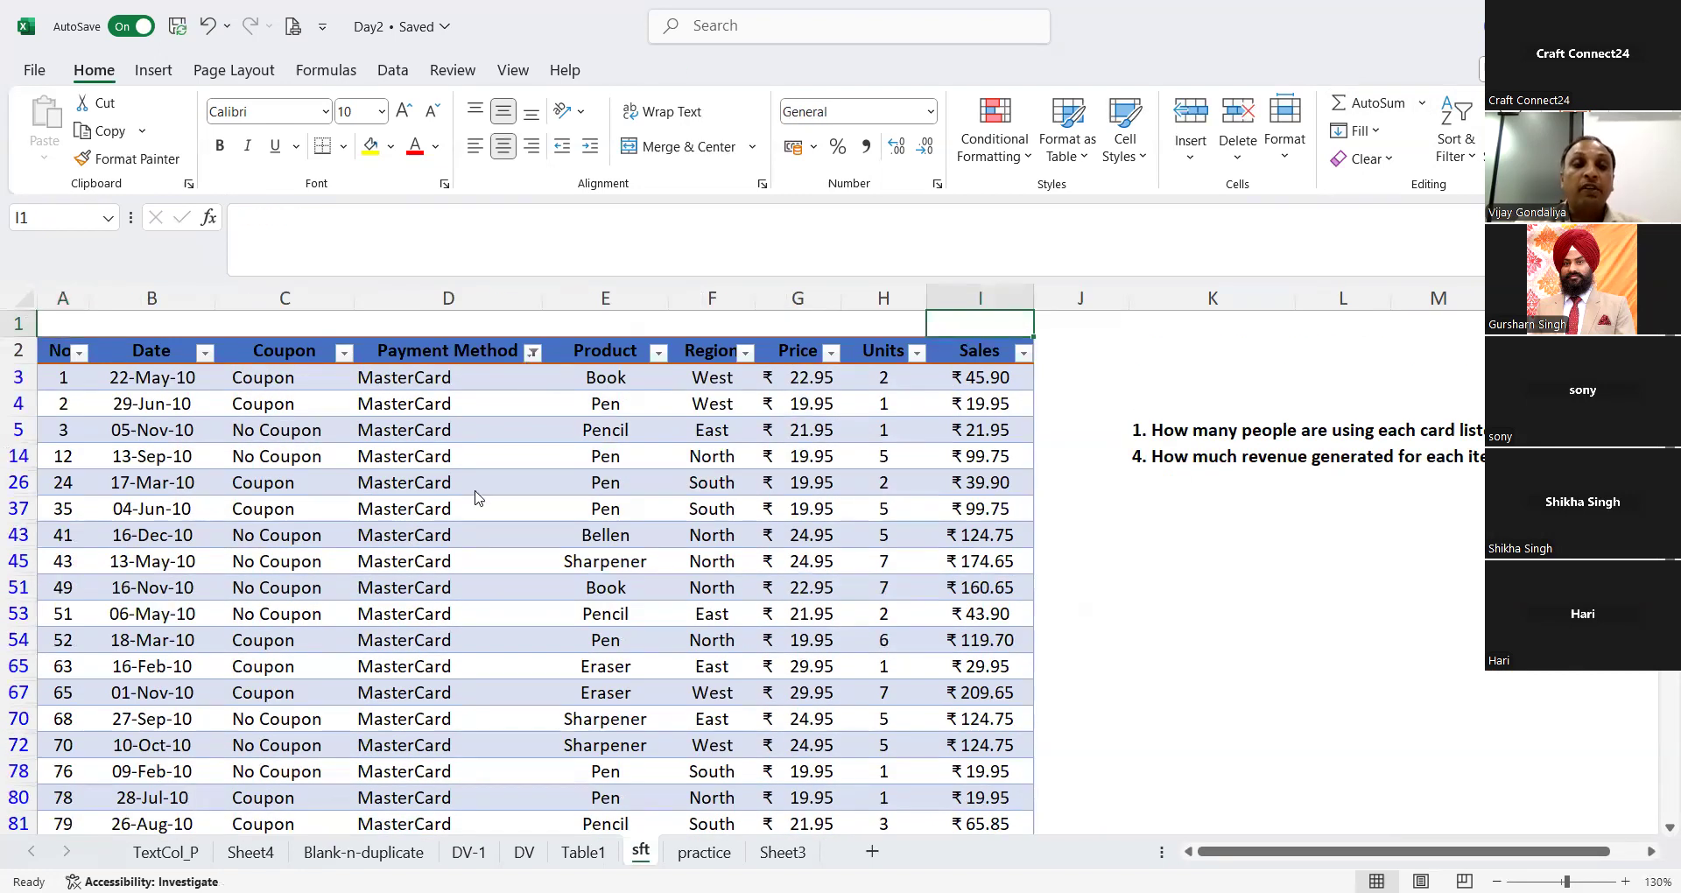
left_click(532, 352)
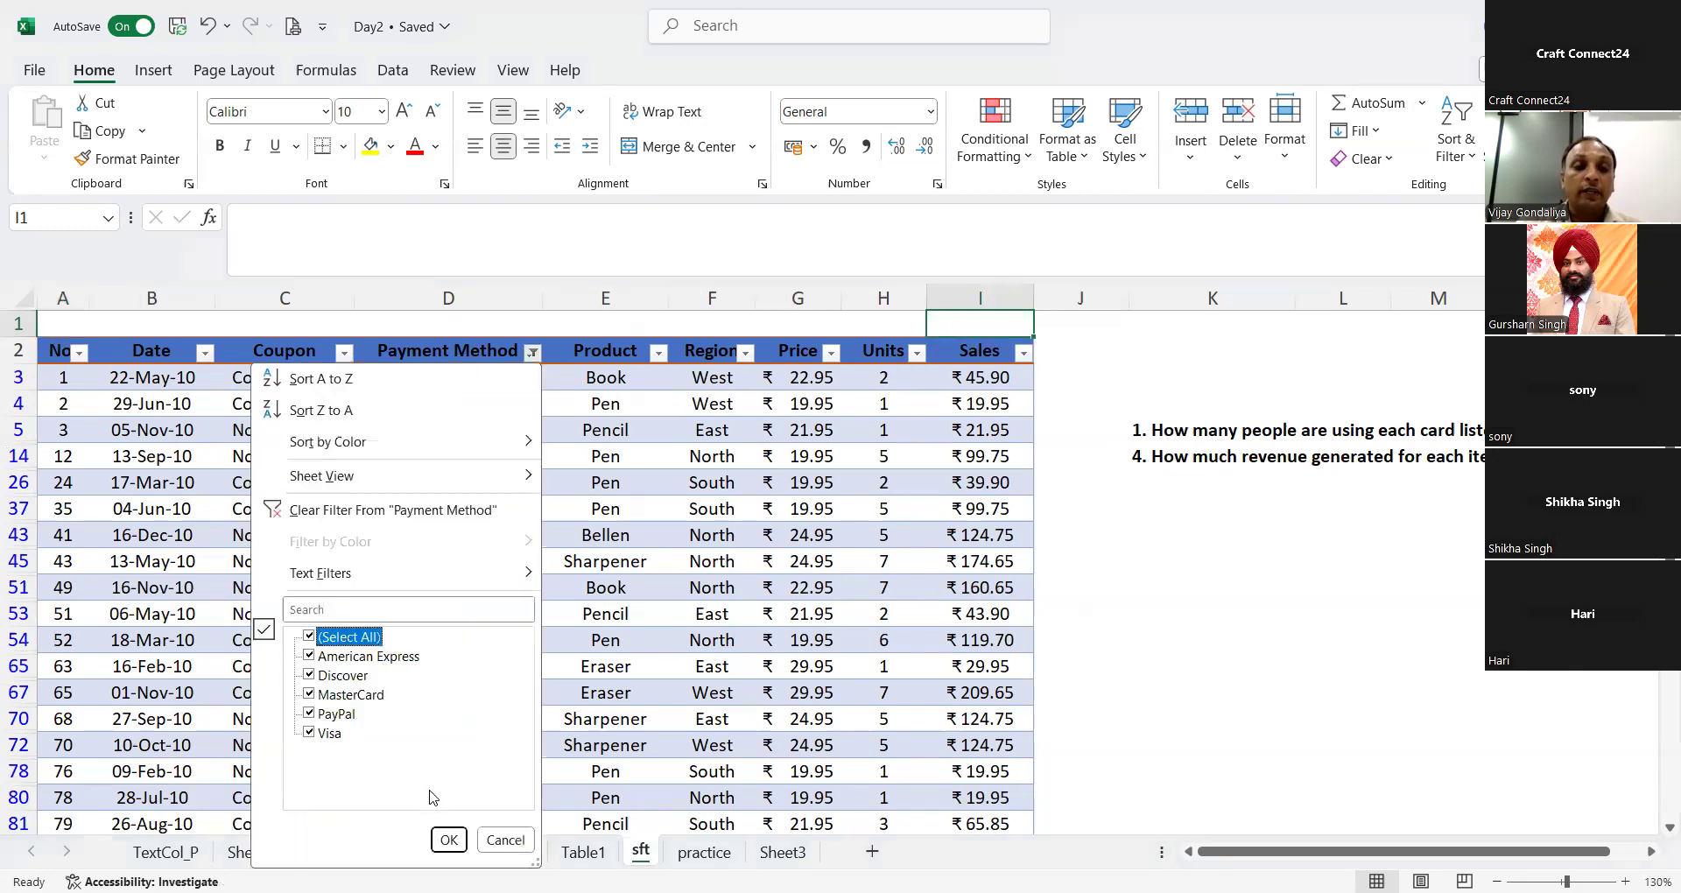
left_click(449, 840)
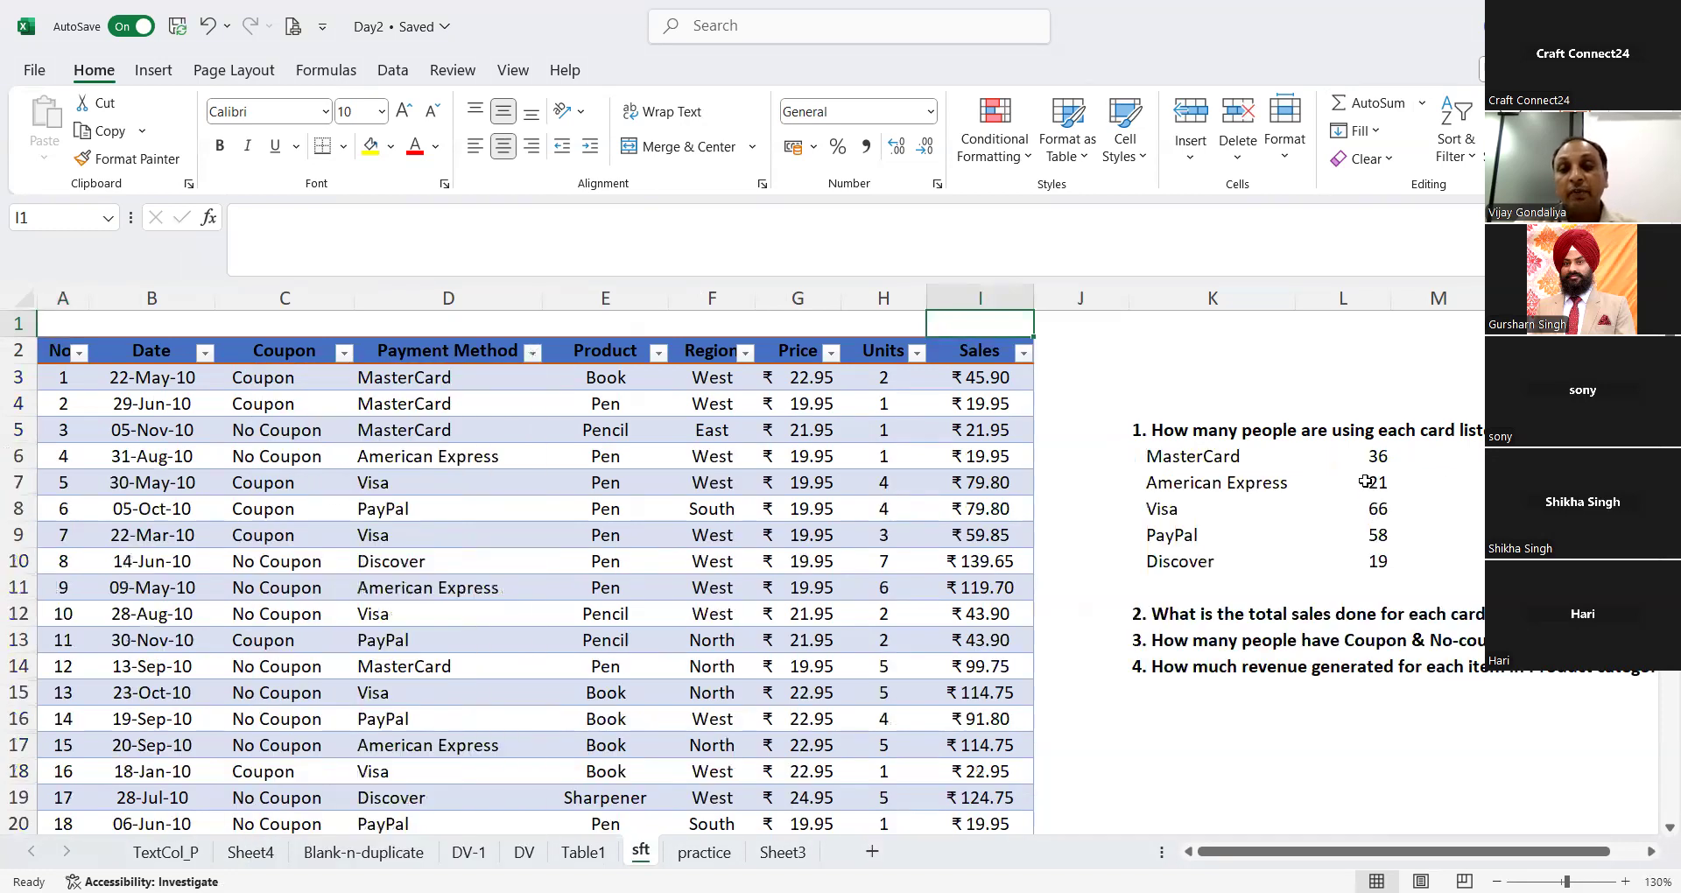
Step: Try to total the MasterCard sales in M6 with =SUMIF(Table1[Sales],K6)
left_click(1366, 478)
key("Up")
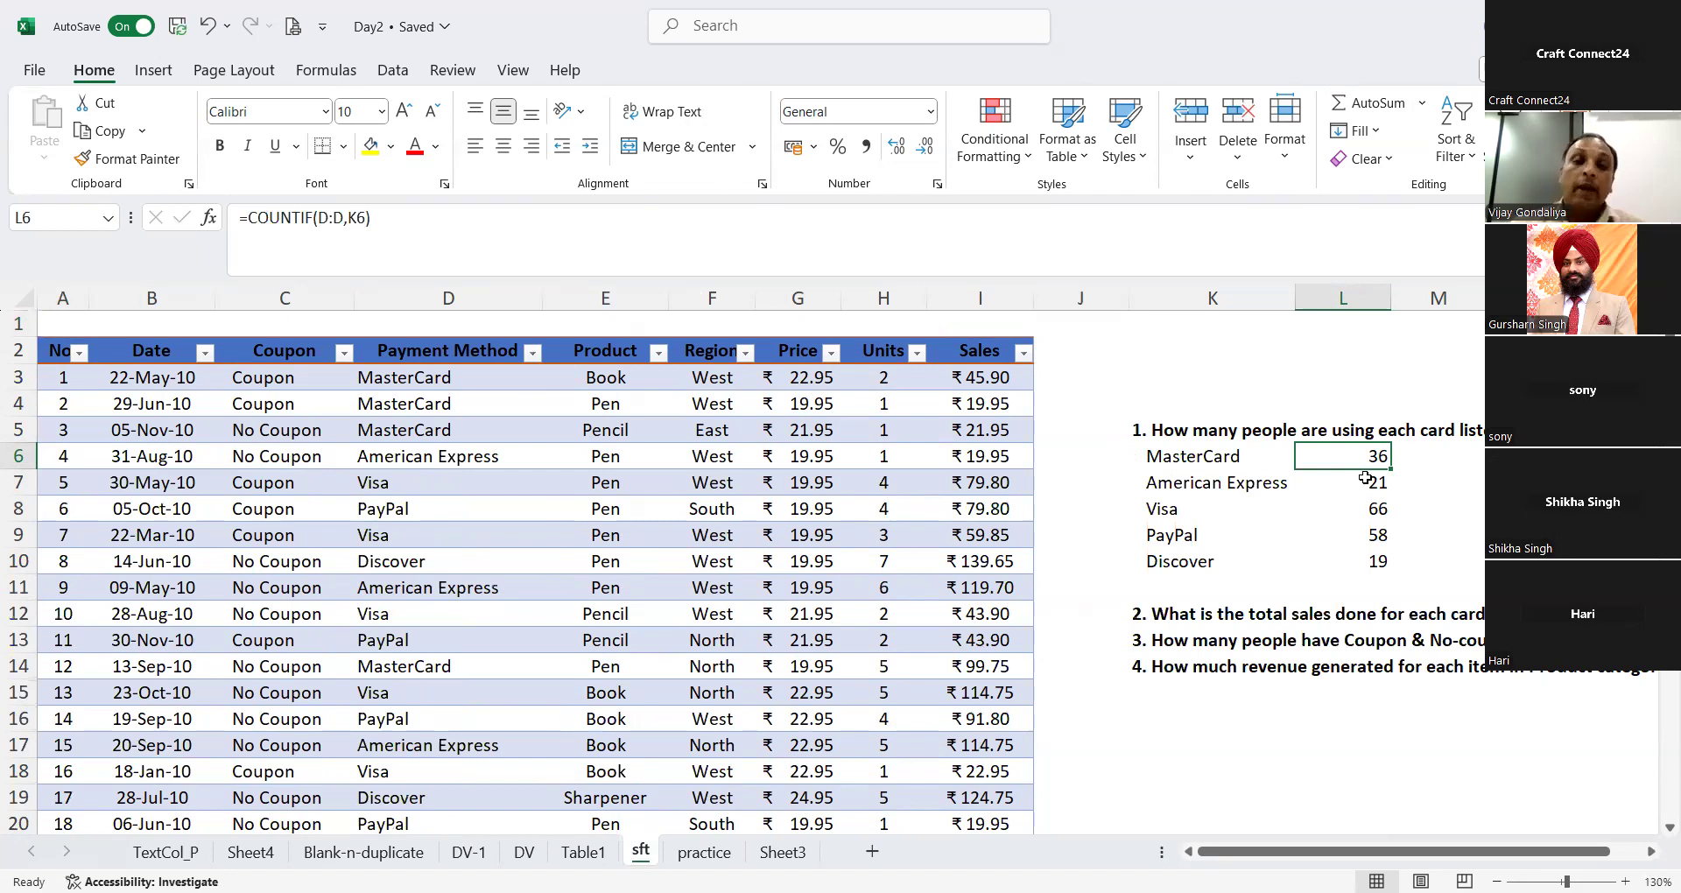
key("Right")
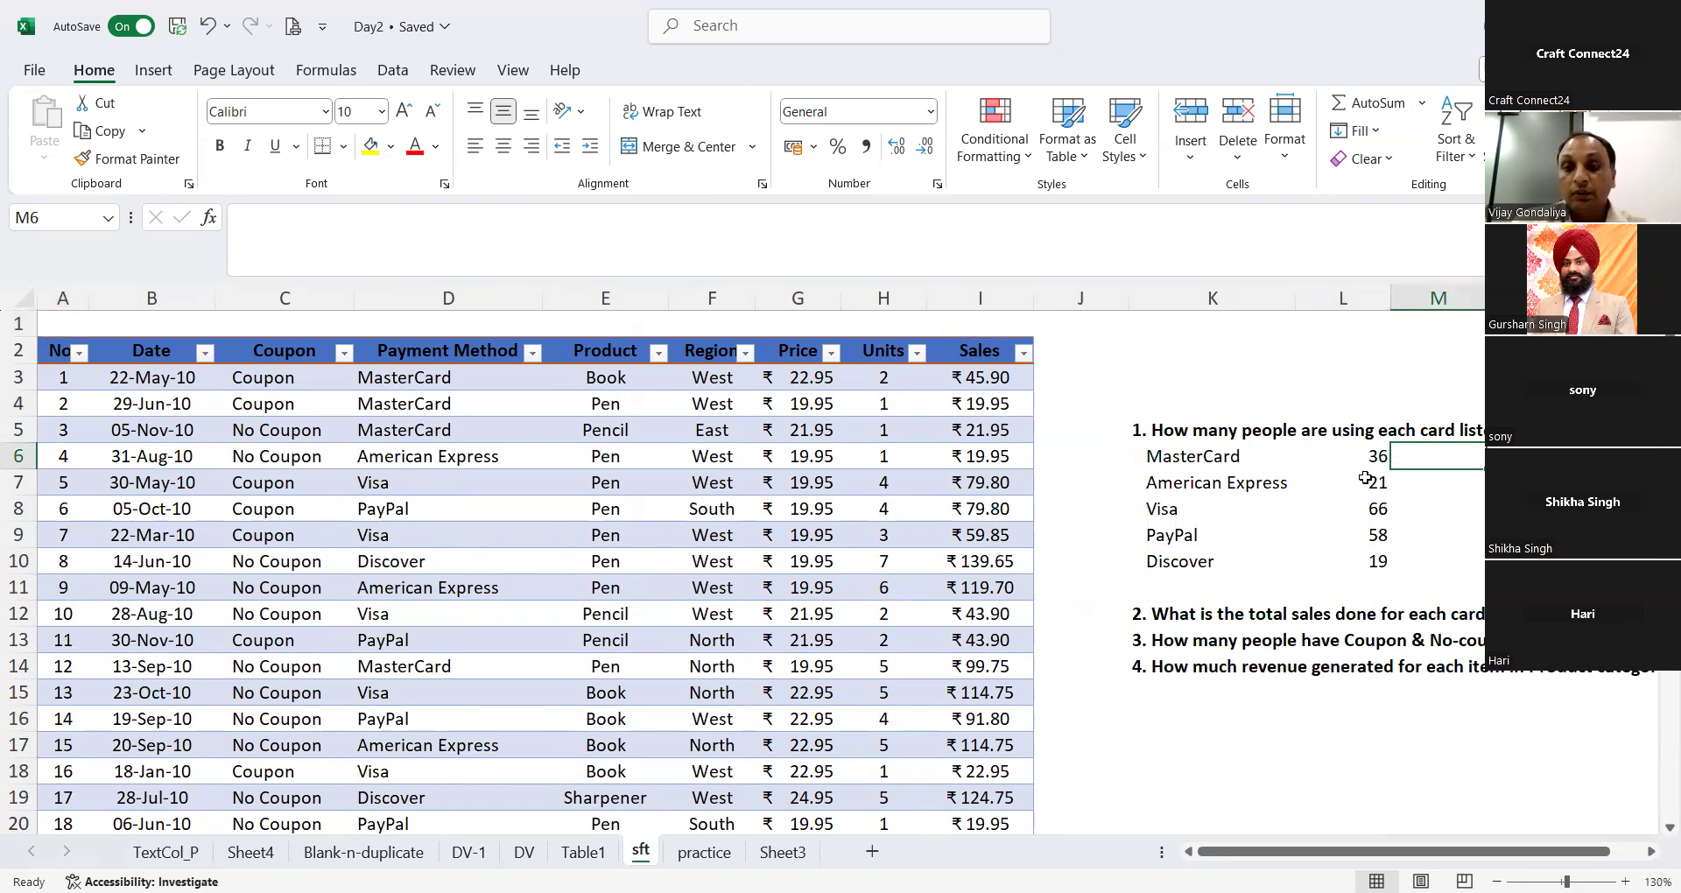
type("=")
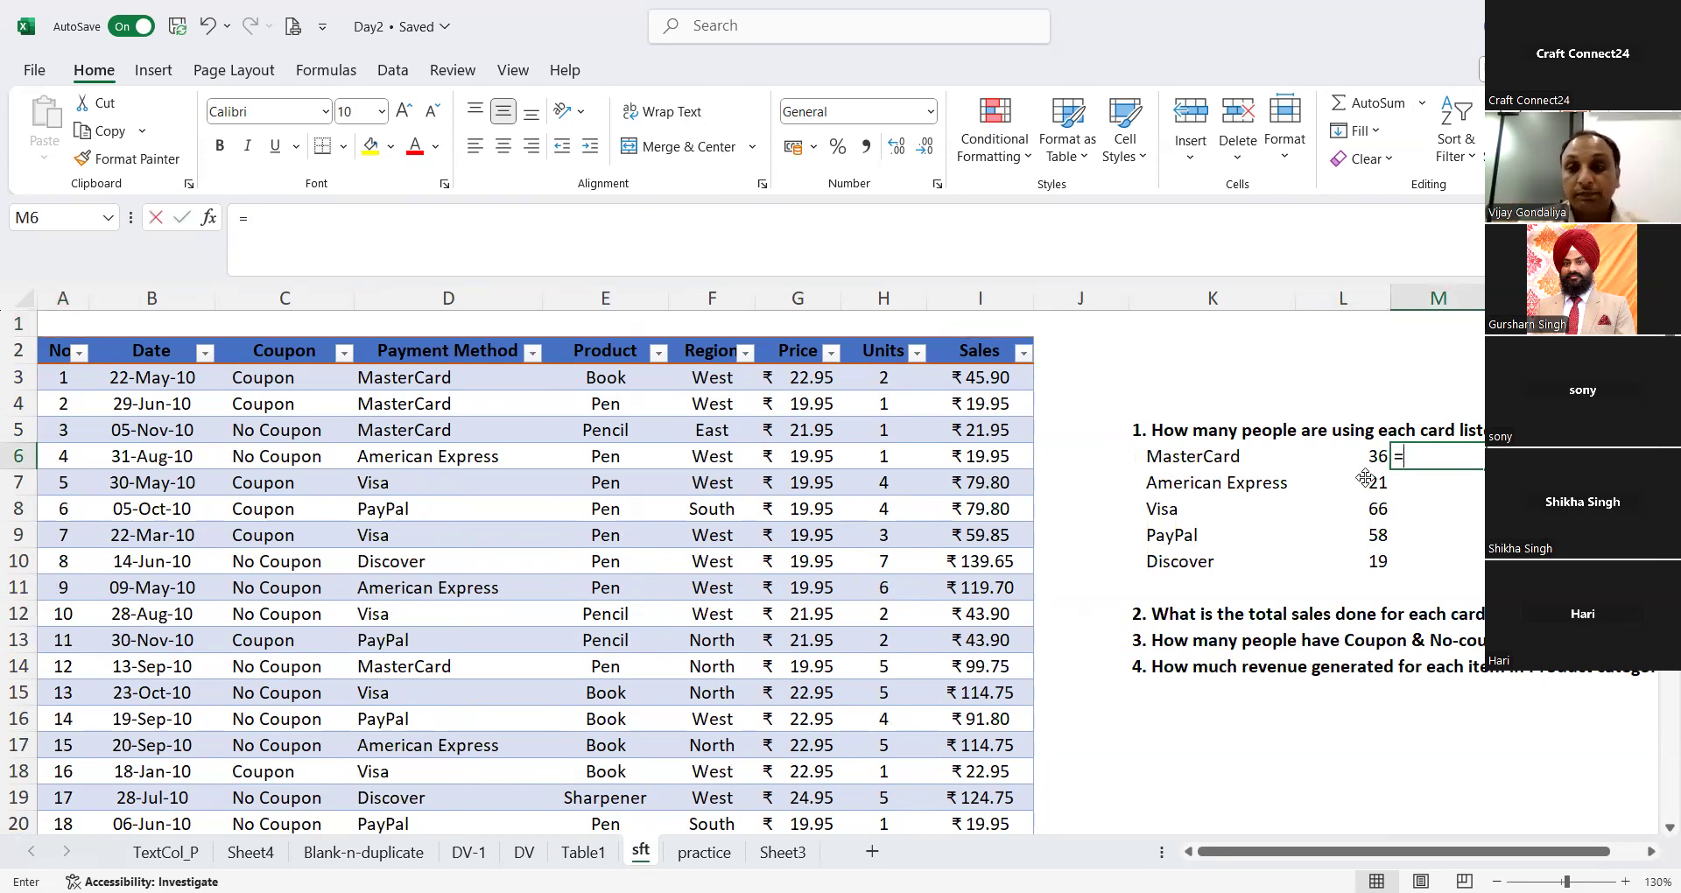
type("SUMIF(")
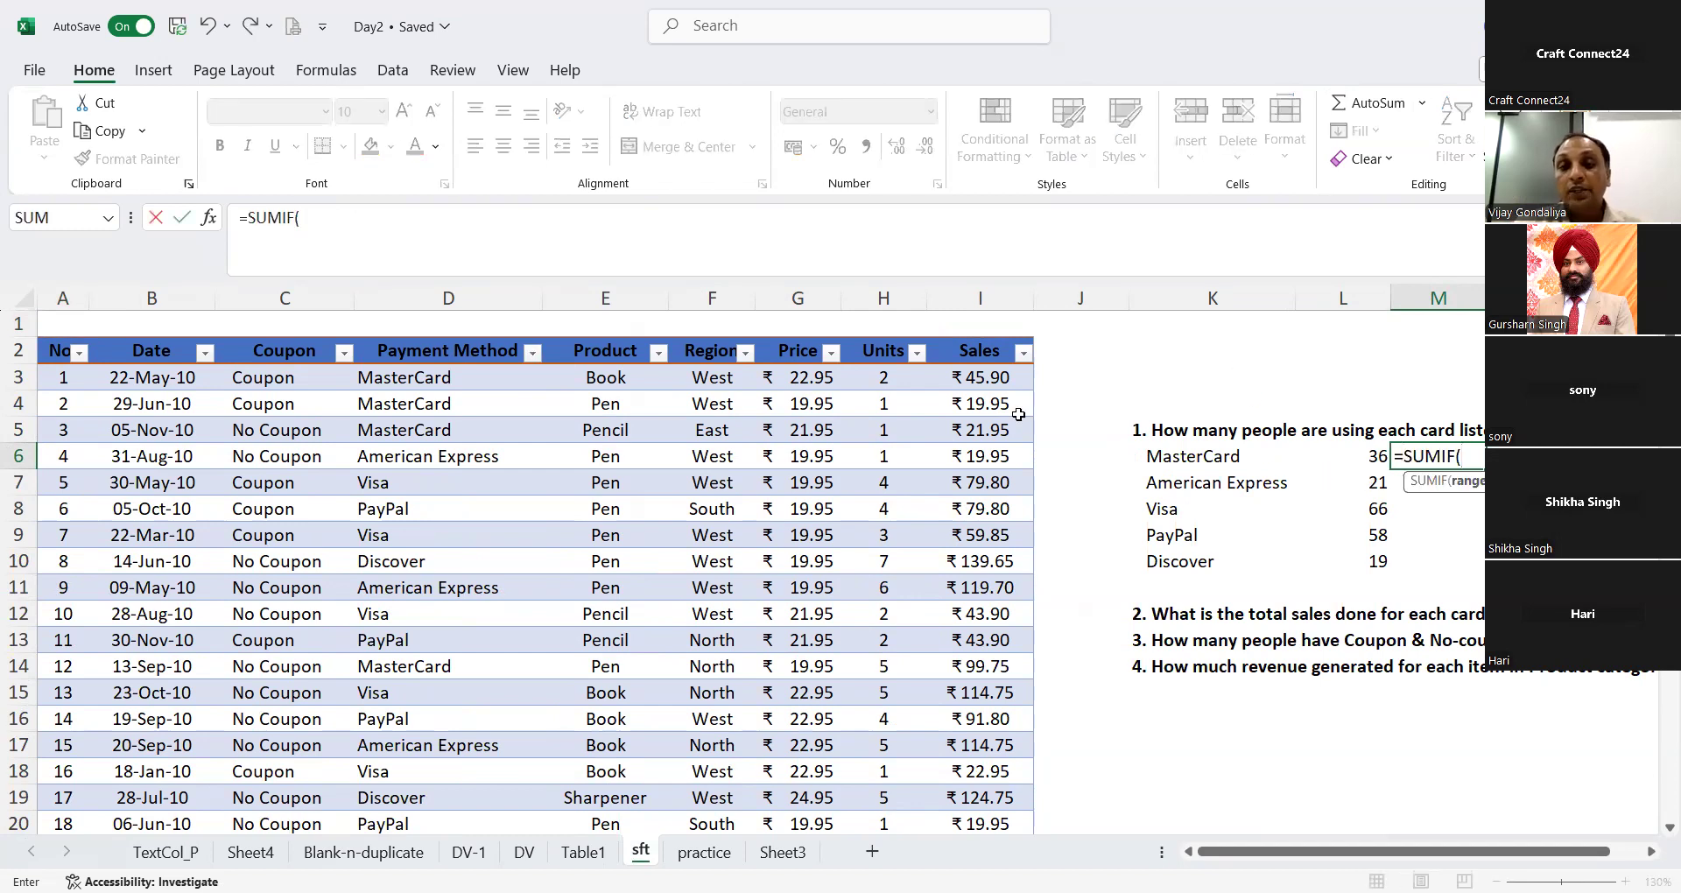
left_click(996, 375)
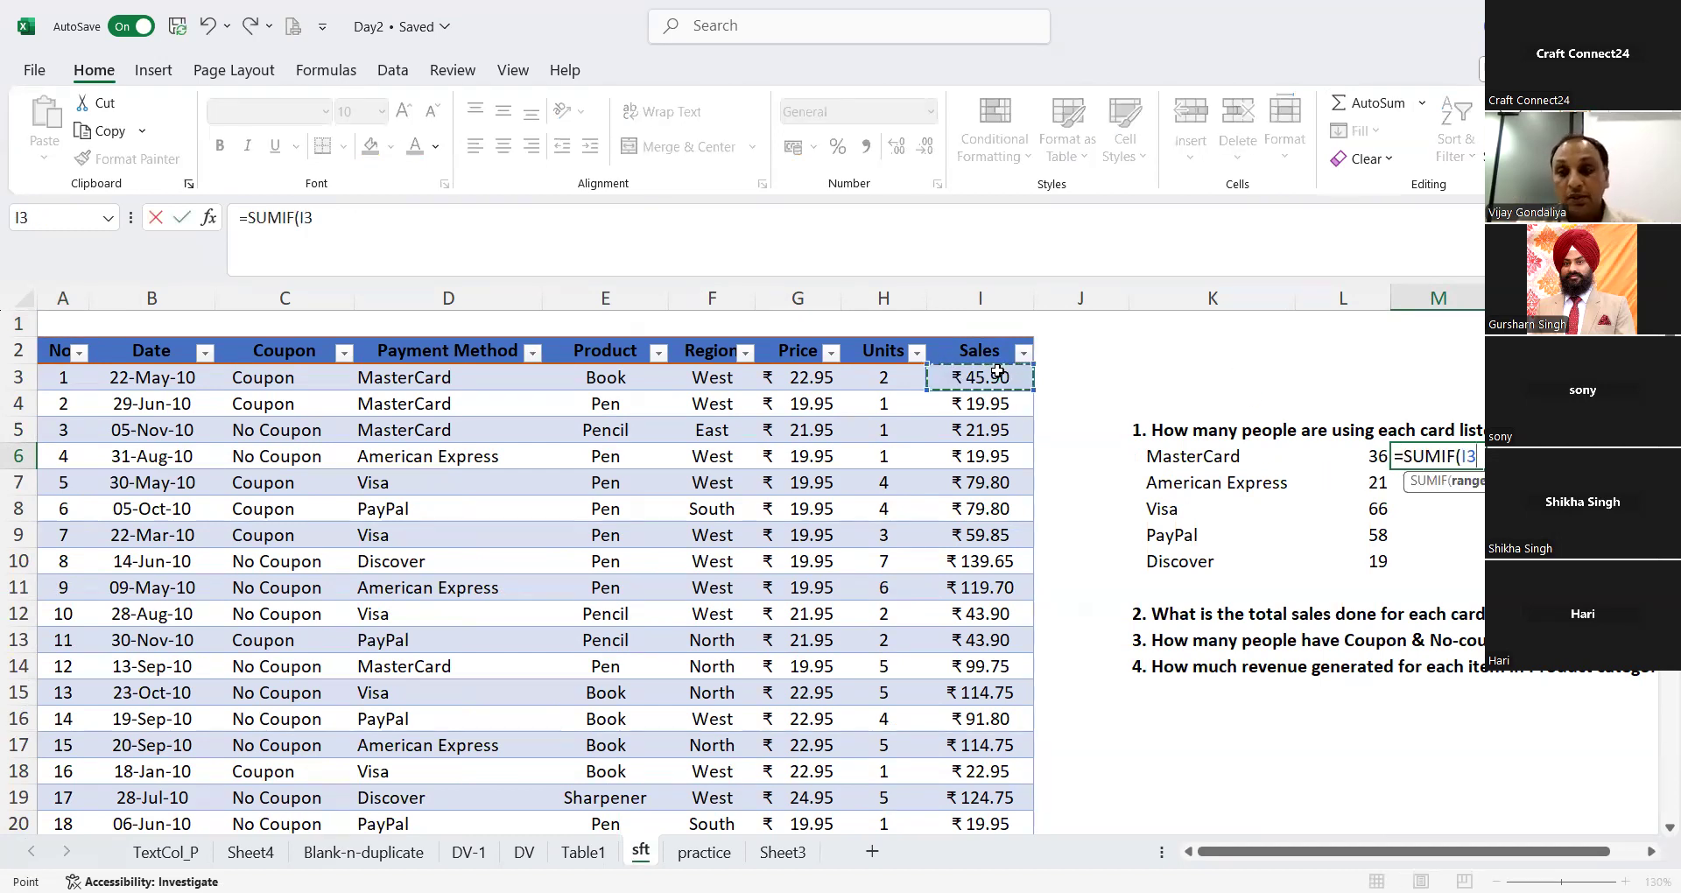
key("ctrl+shift+Down")
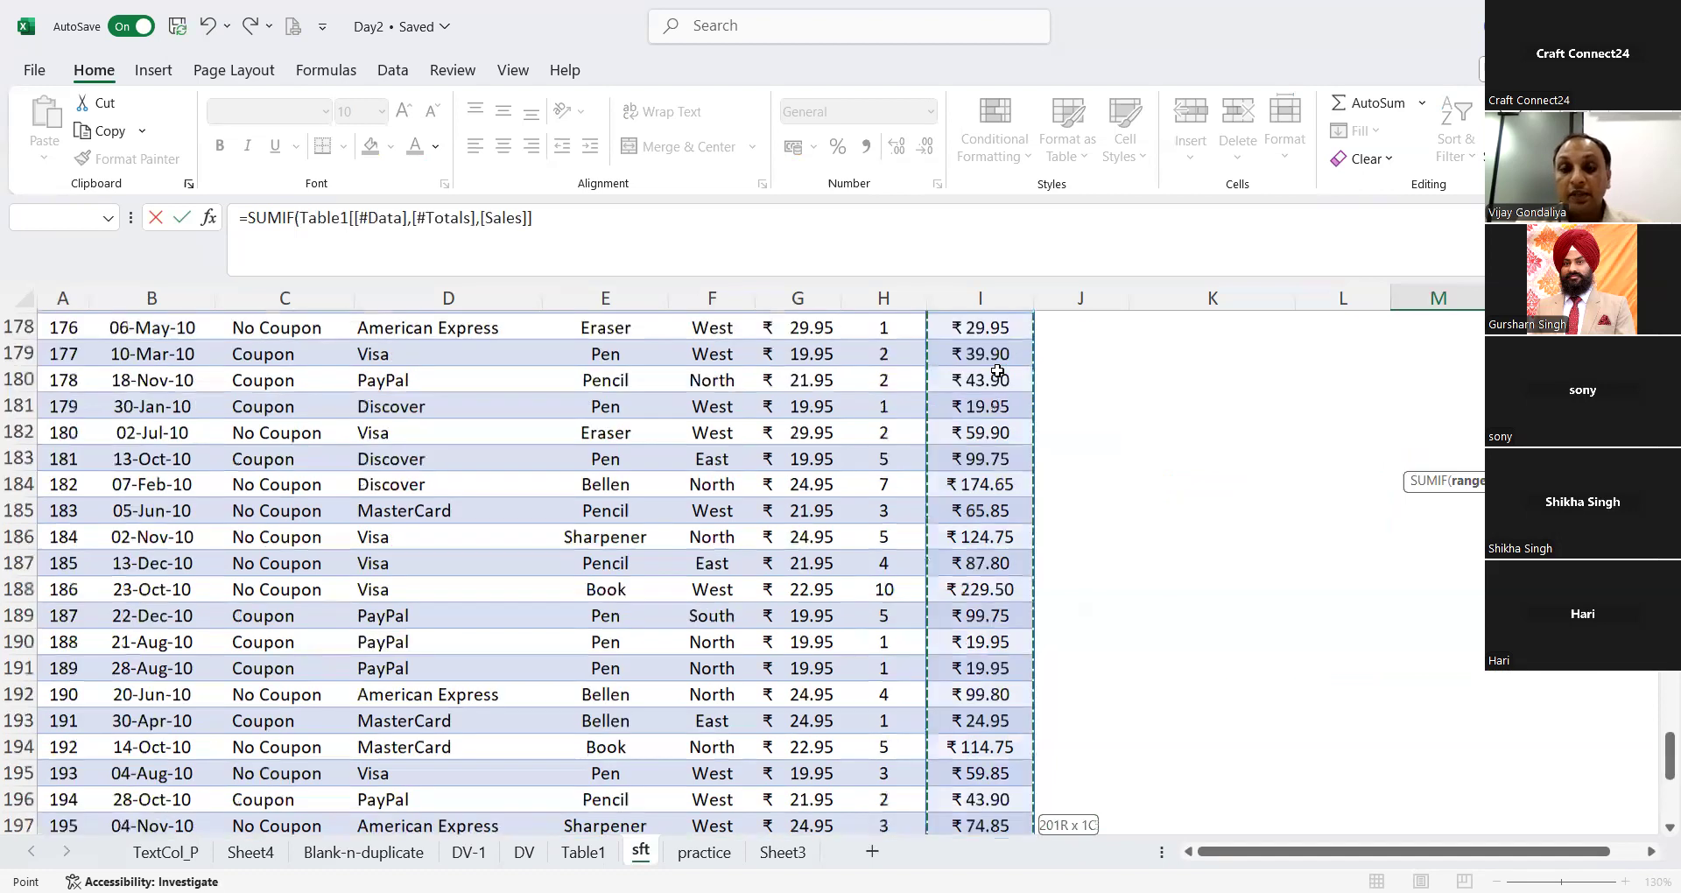
key("shift+Up")
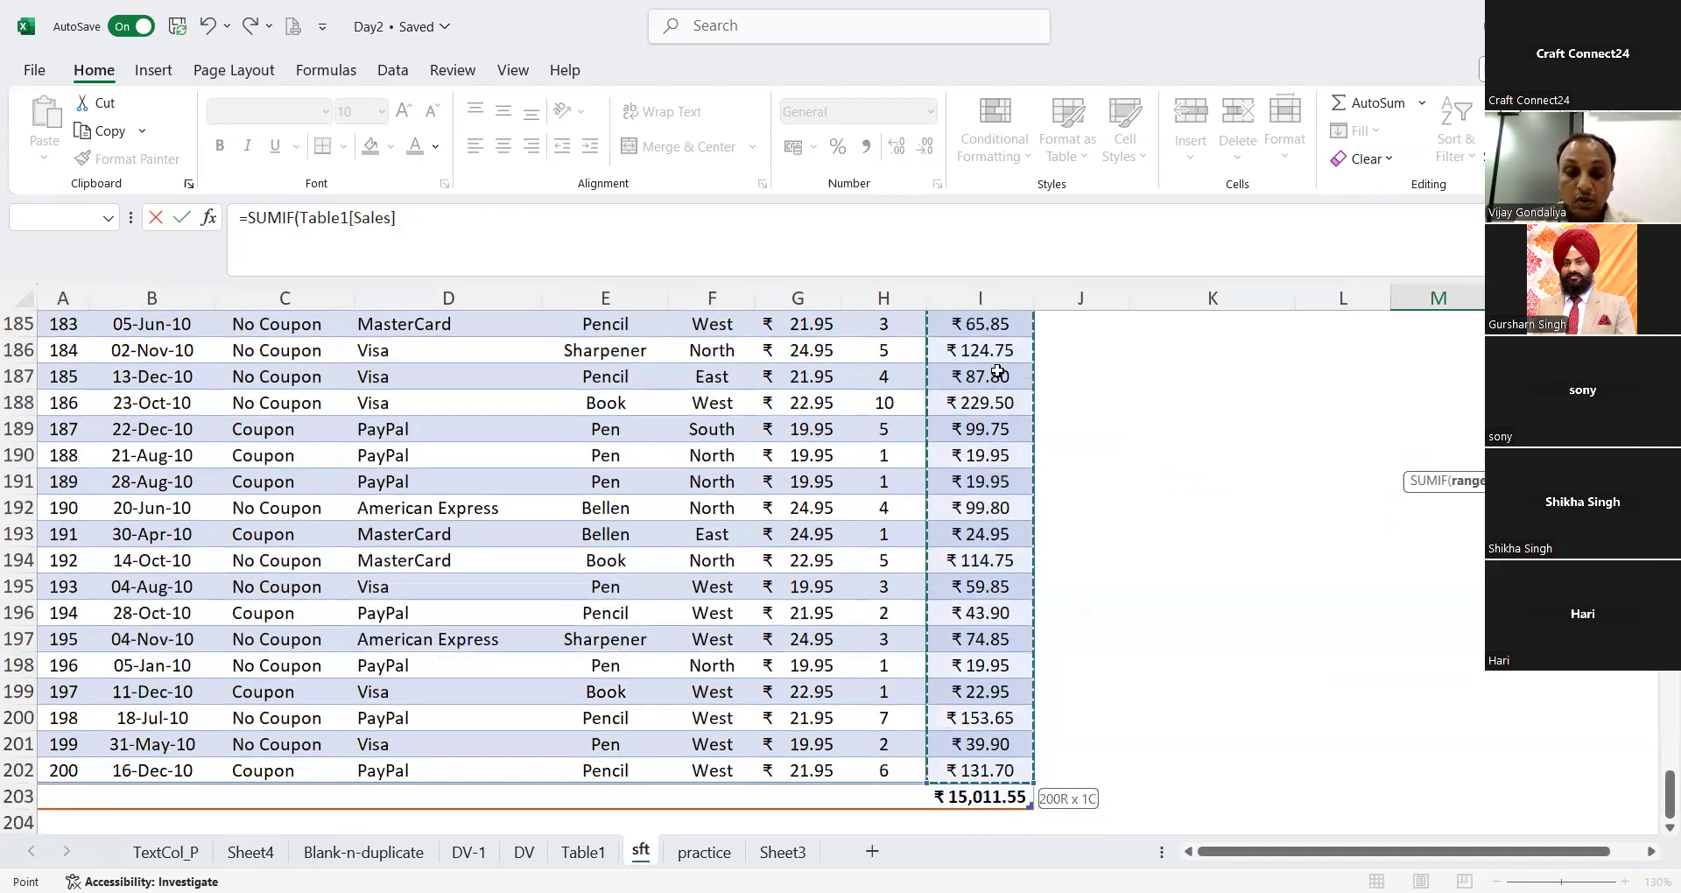
type(",")
left_click_drag(1670, 792, 1670, 368)
scroll(1216, 467, "up", 1)
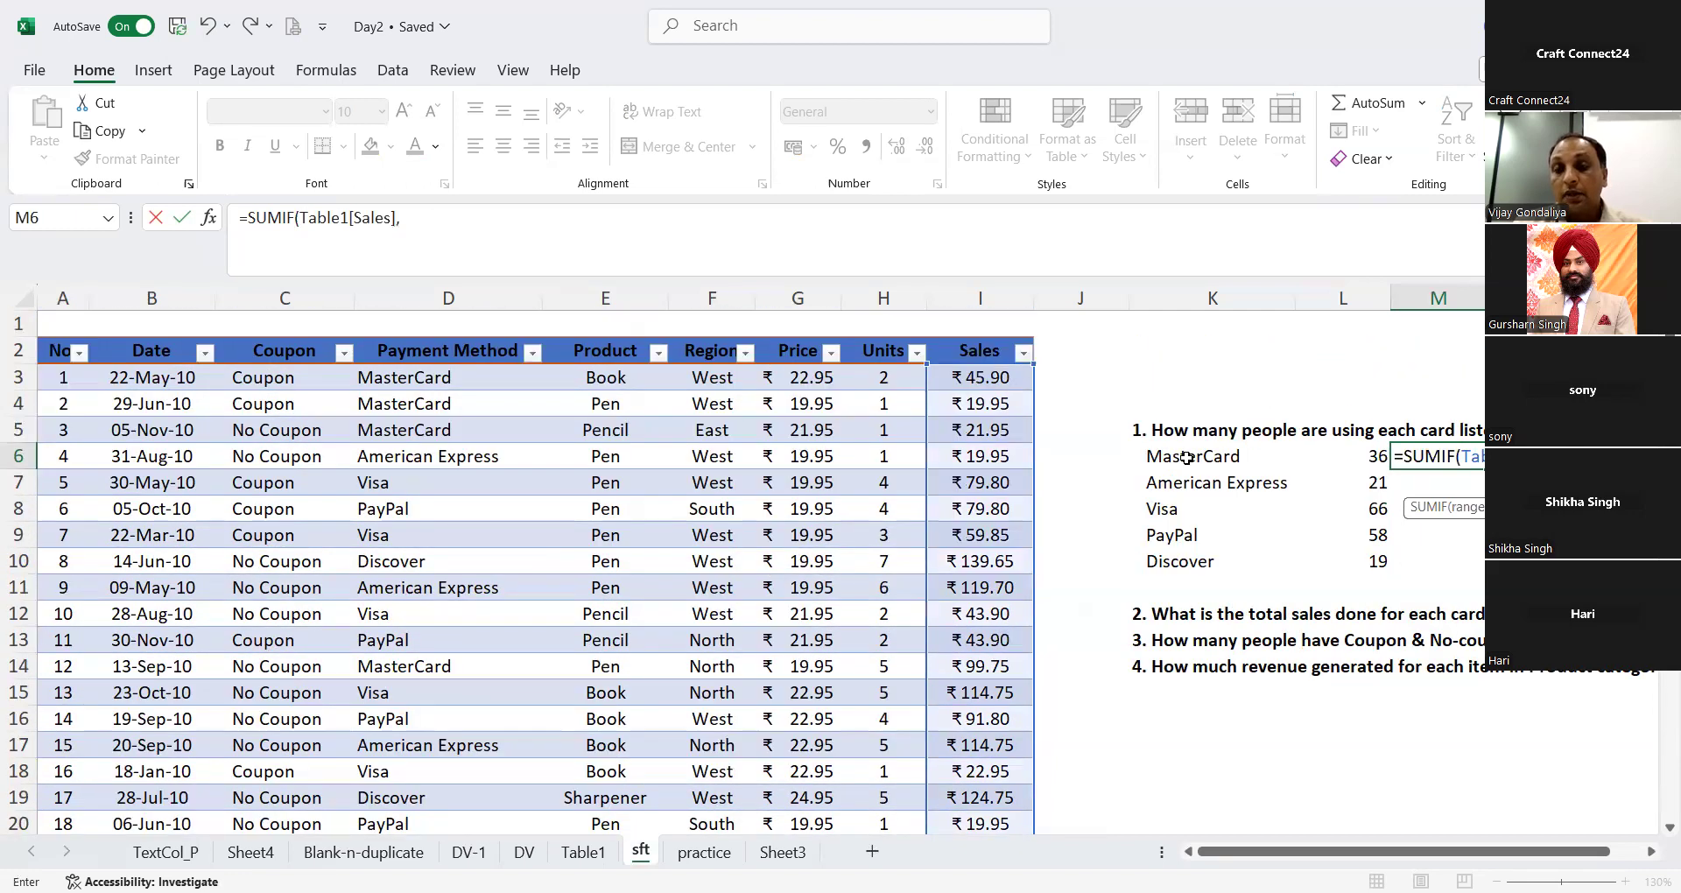
left_click(1187, 457)
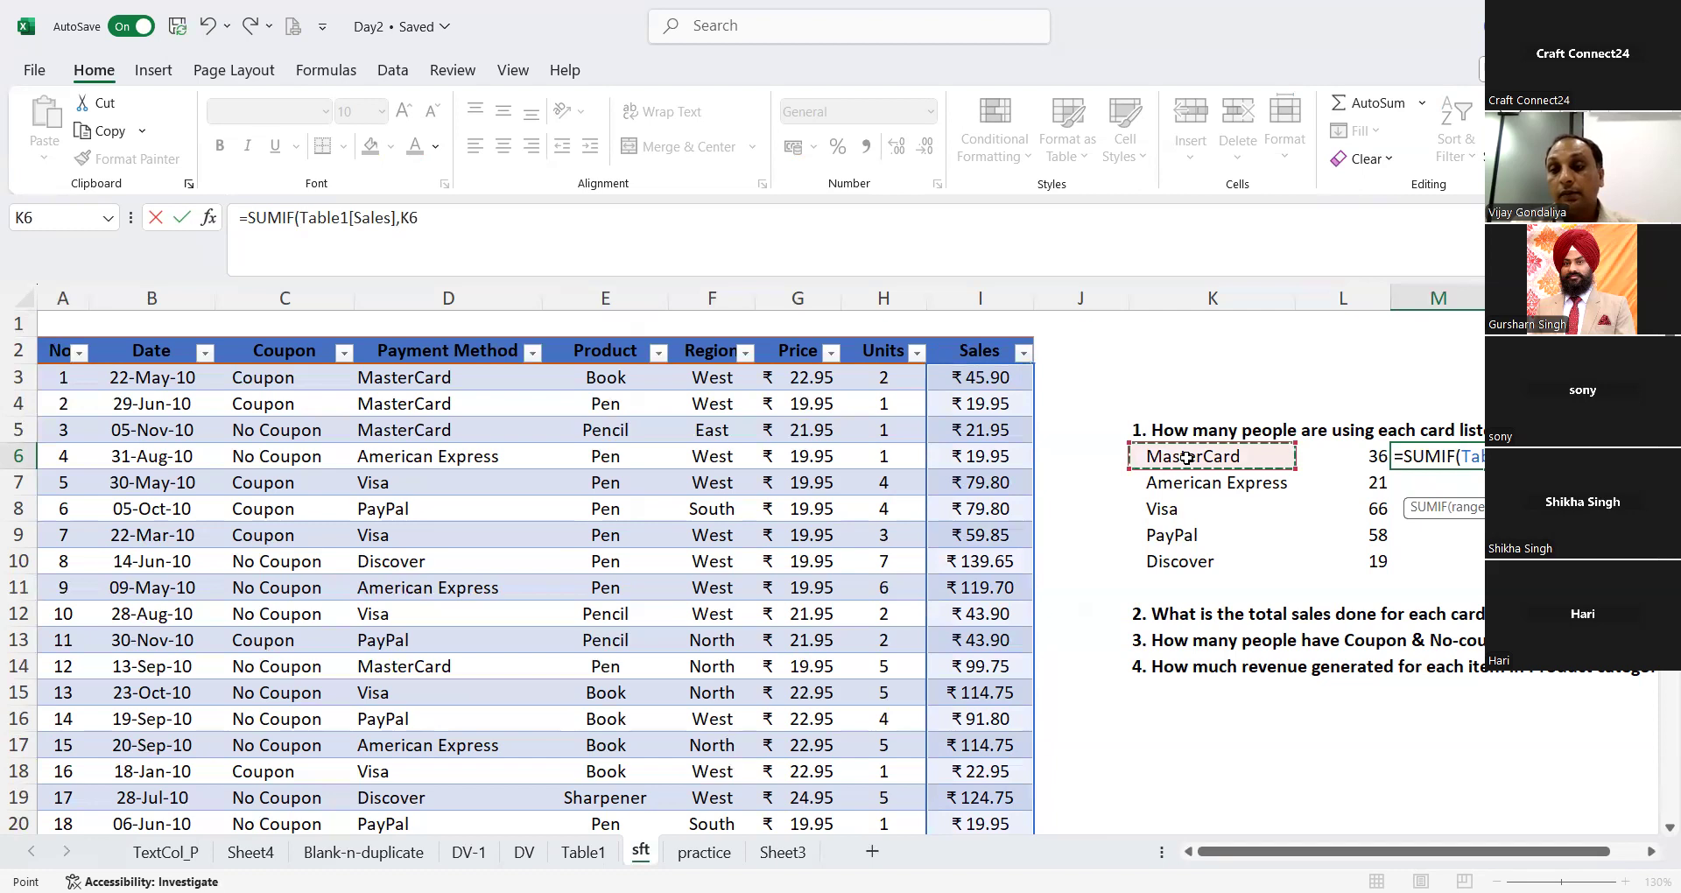
type(")")
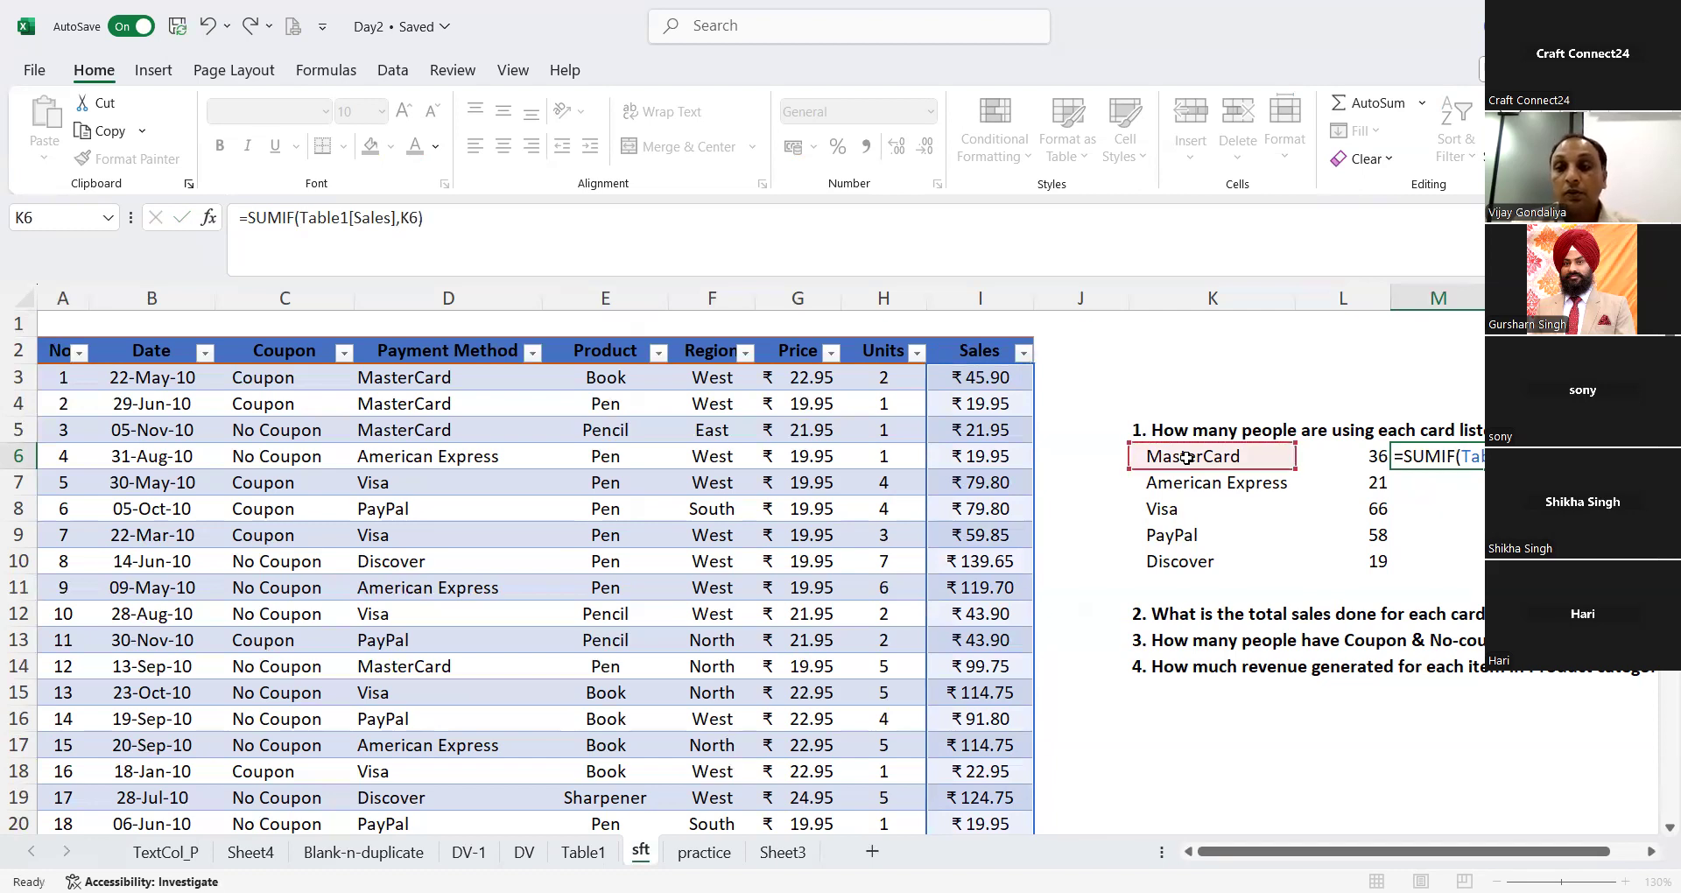
key("Return")
key("Up")
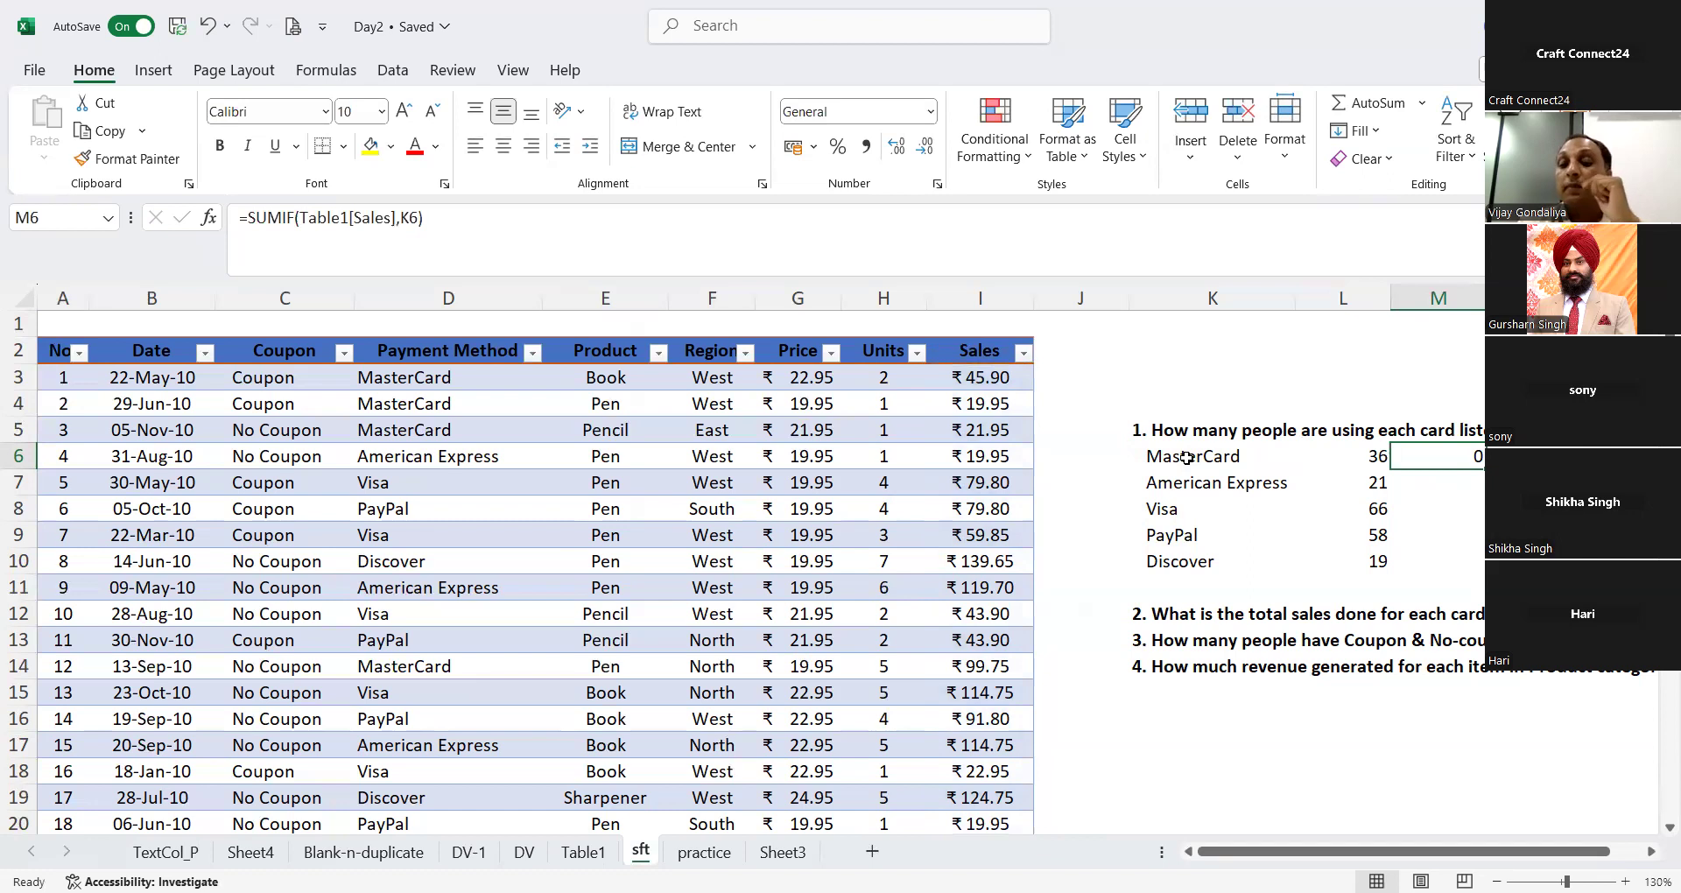
Step: Total the MasterCard sales in M6 with =SUMIFS(Table1[Sales],Table1[Payment Method],K6)
type("=")
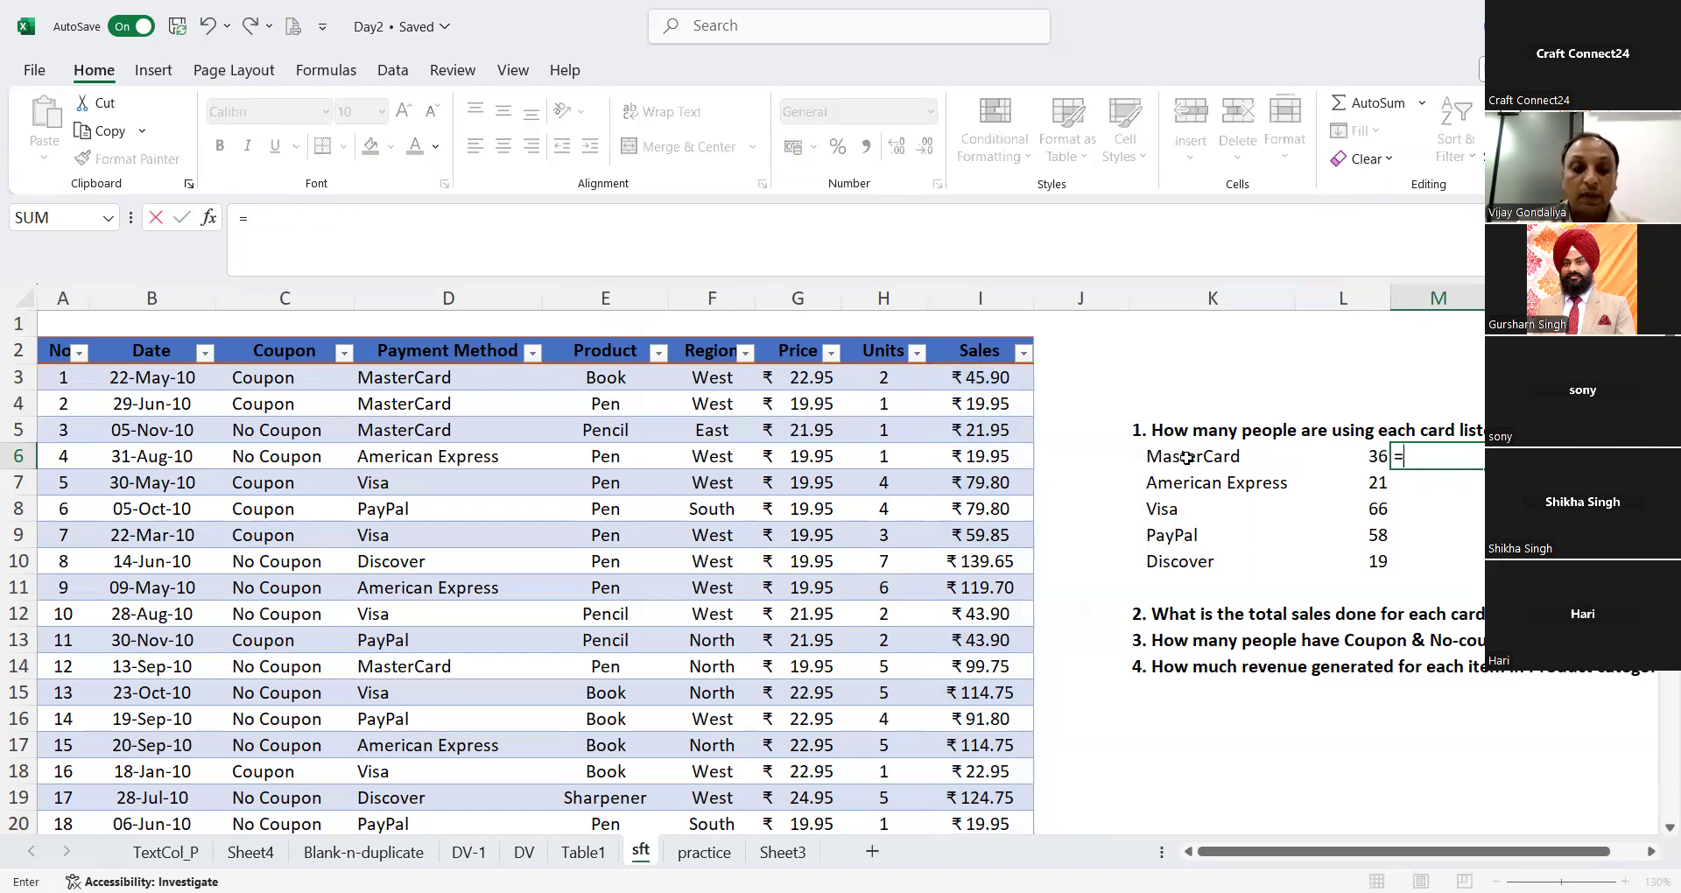
type("SUMIFS(")
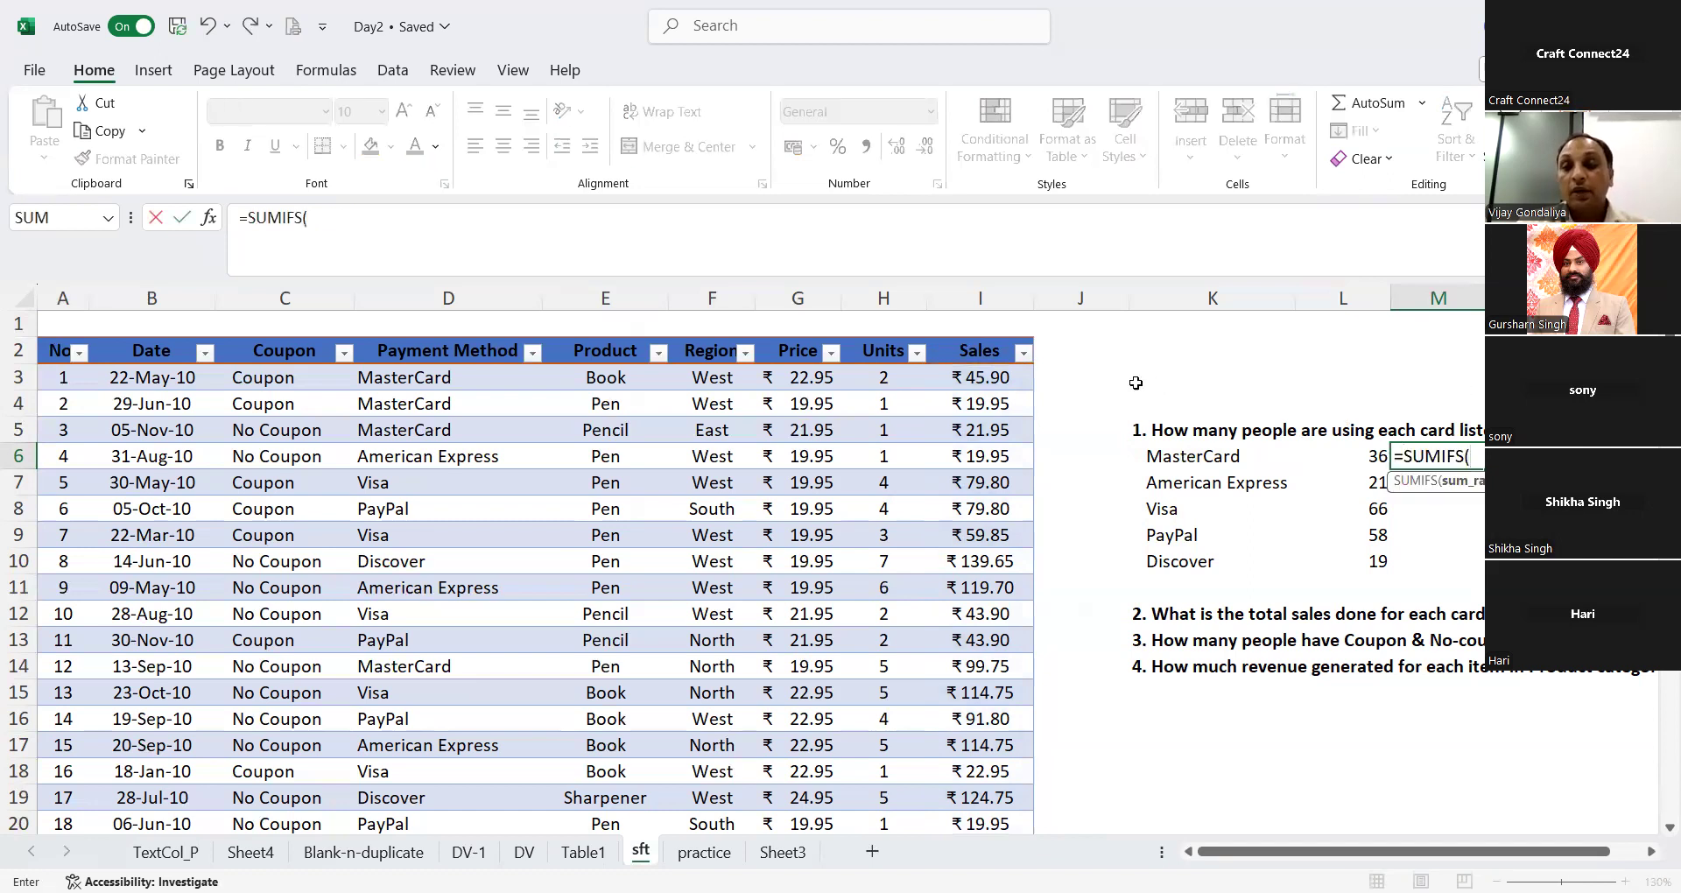
left_click(1023, 389)
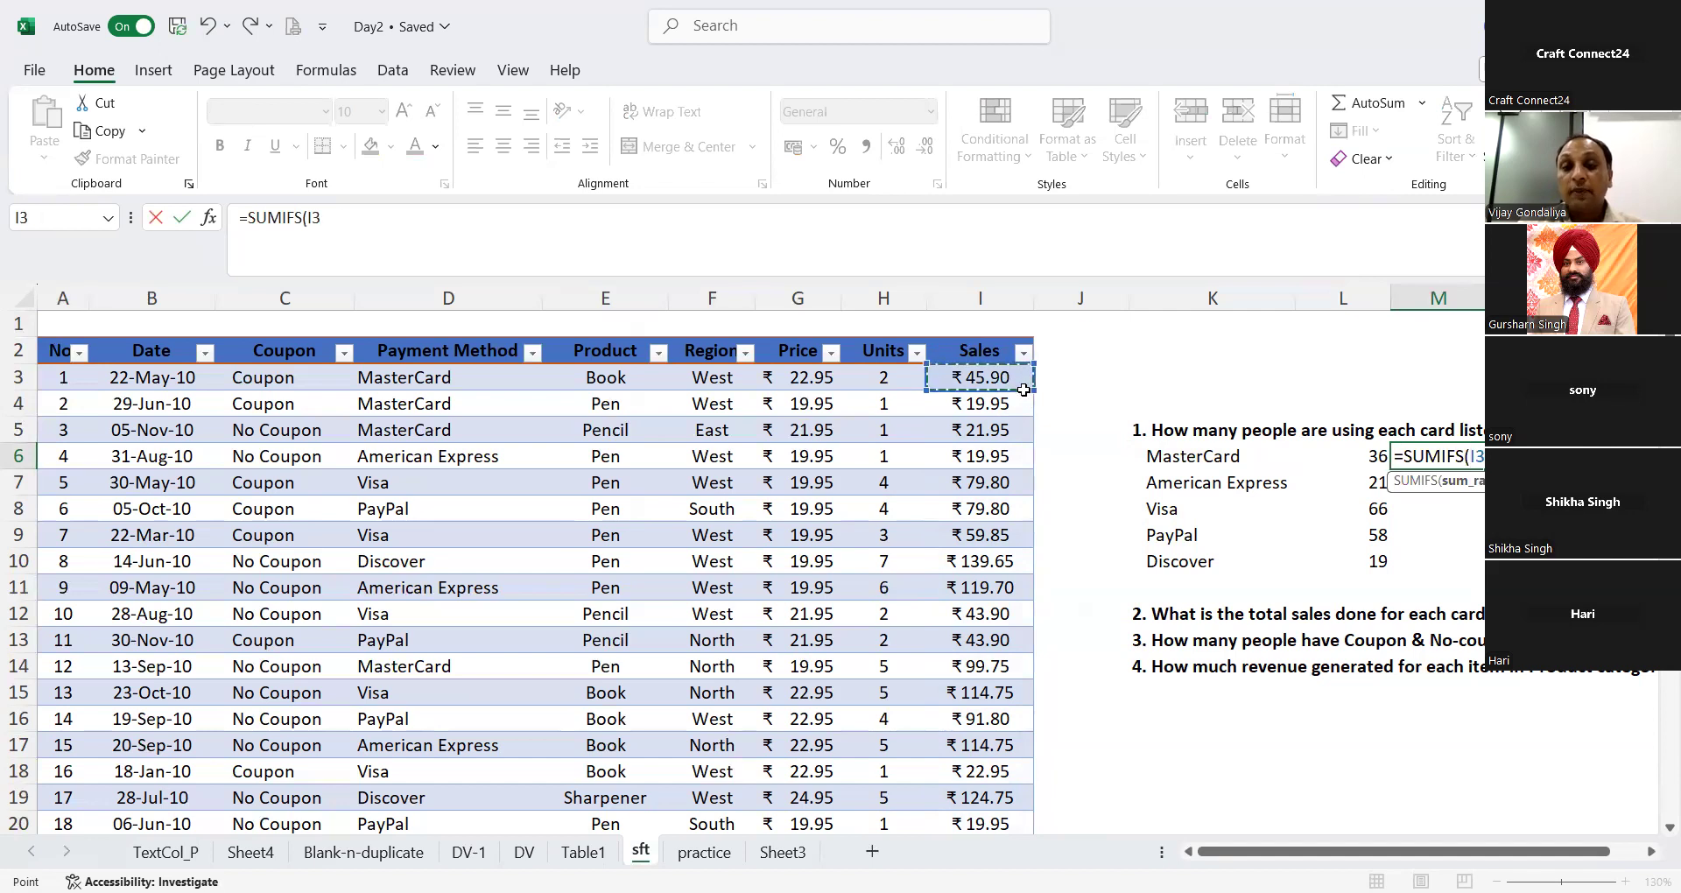
key("ctrl+shift+Down")
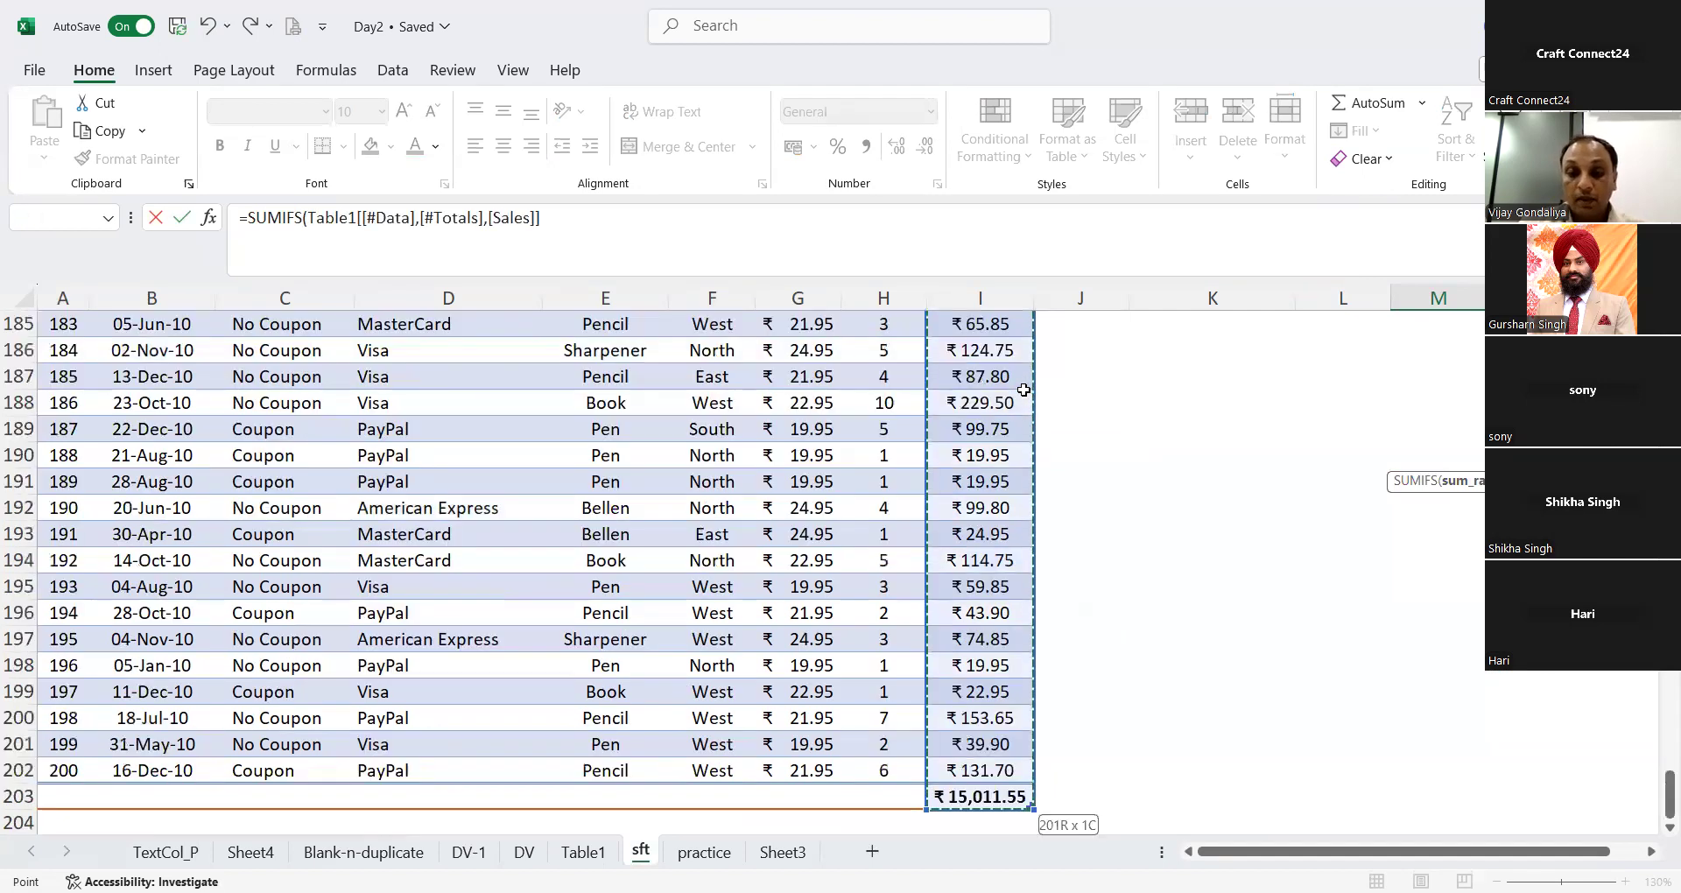
key("shift+Up")
type(",")
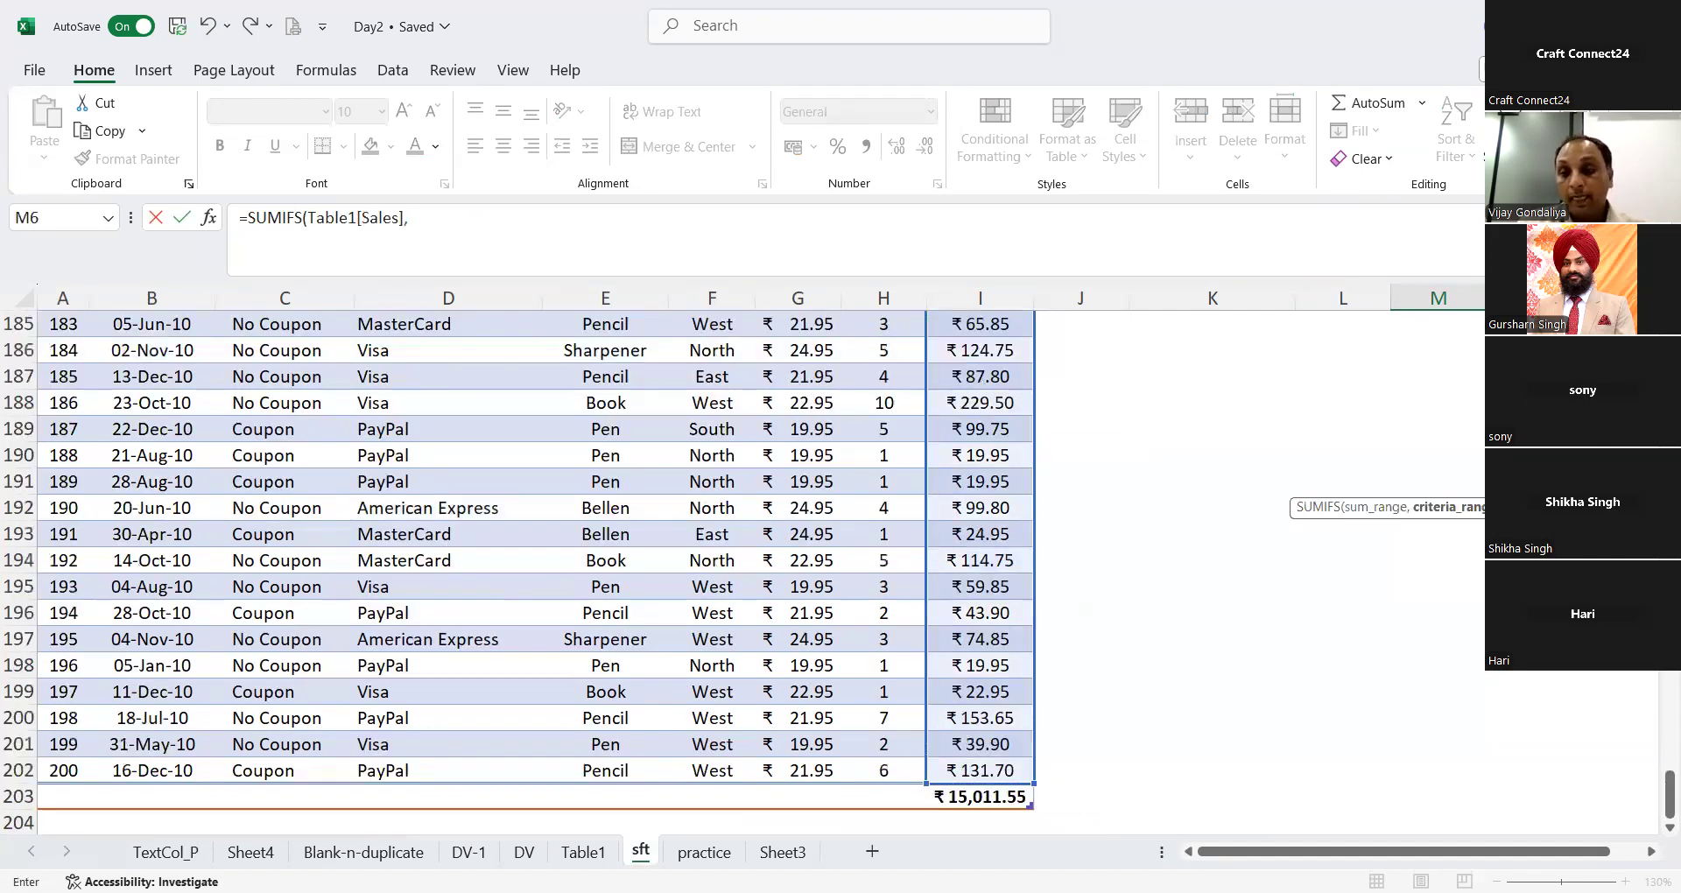
left_click_drag(1670, 795, 1670, 340)
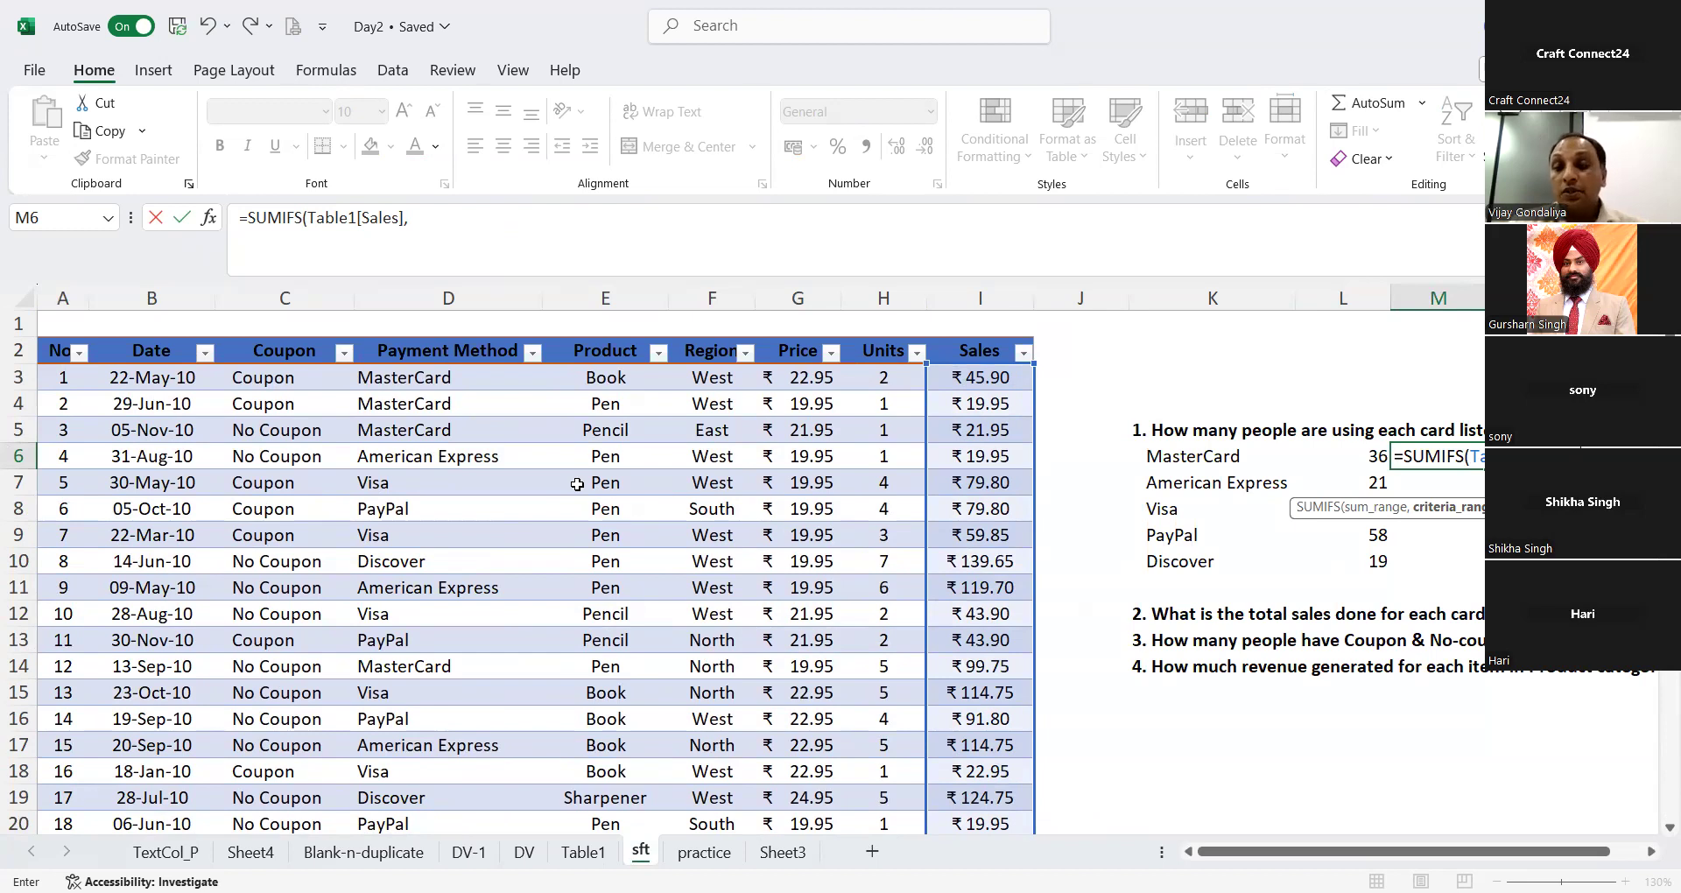
left_click(465, 377)
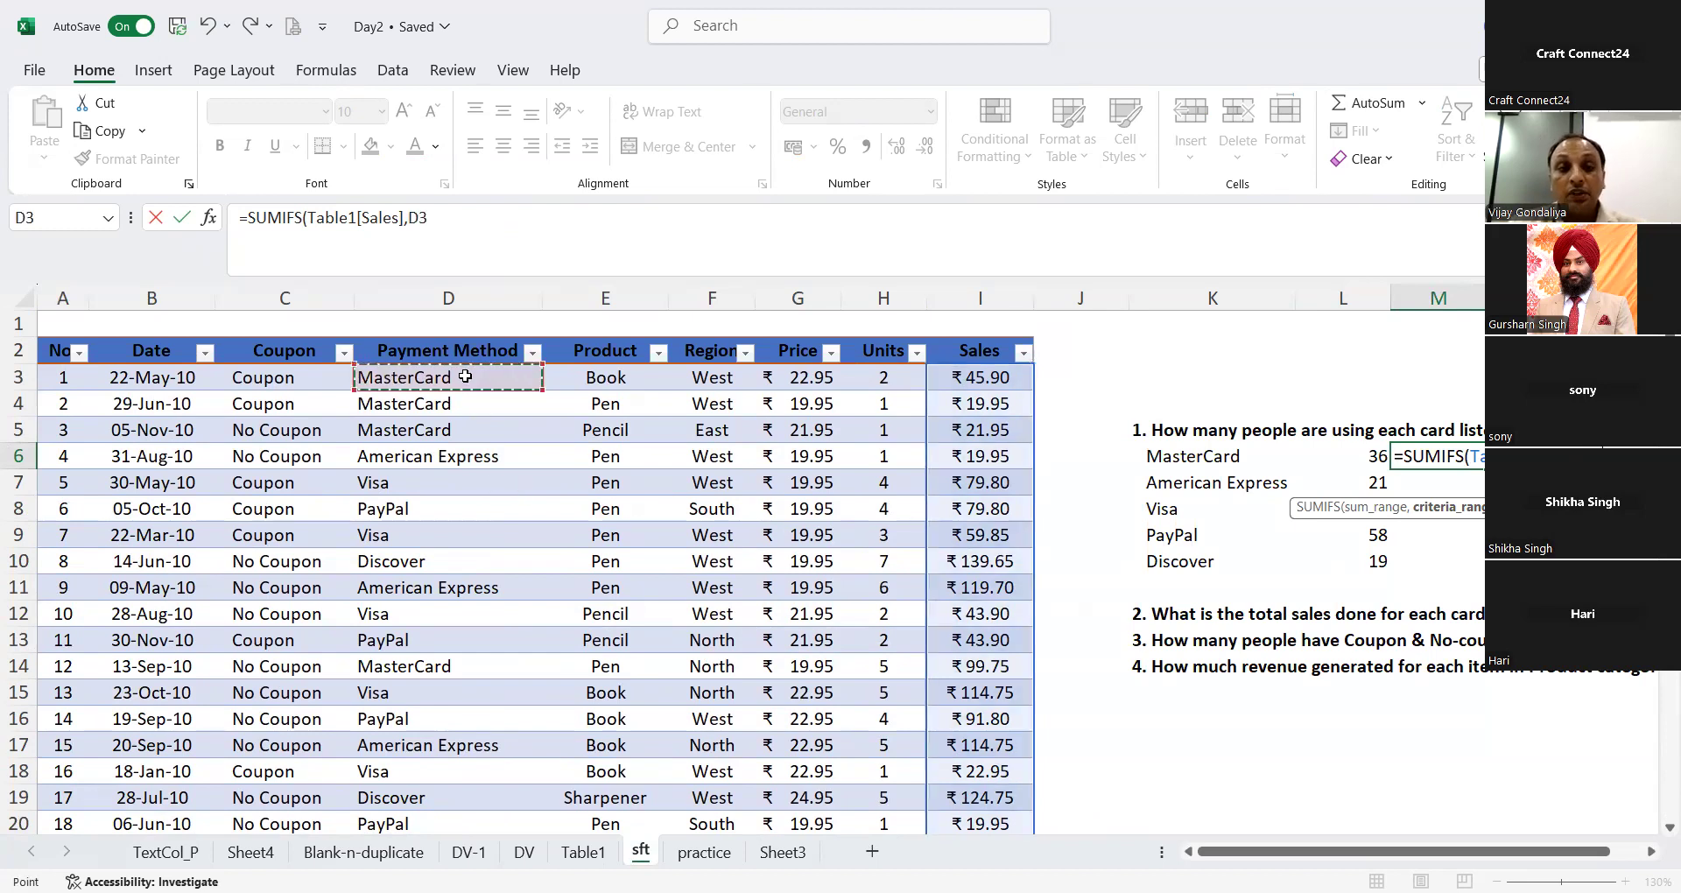
key("ctrl+shift+Down")
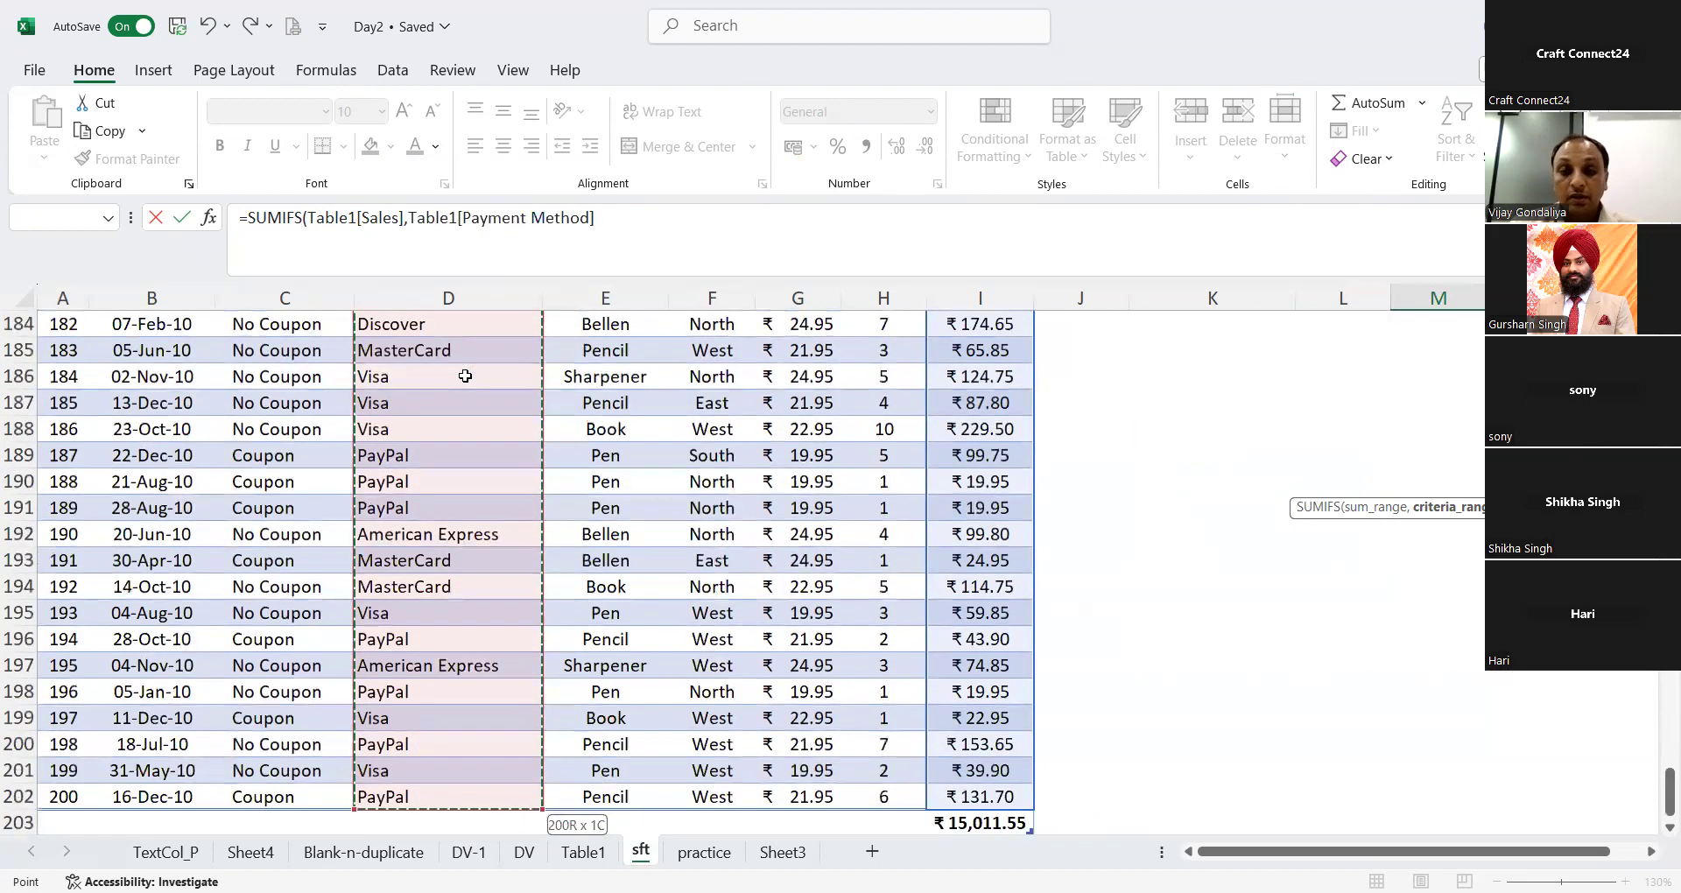
type(",")
left_click_drag(1670, 793, 1670, 727)
scroll(1112, 364, "up", 20)
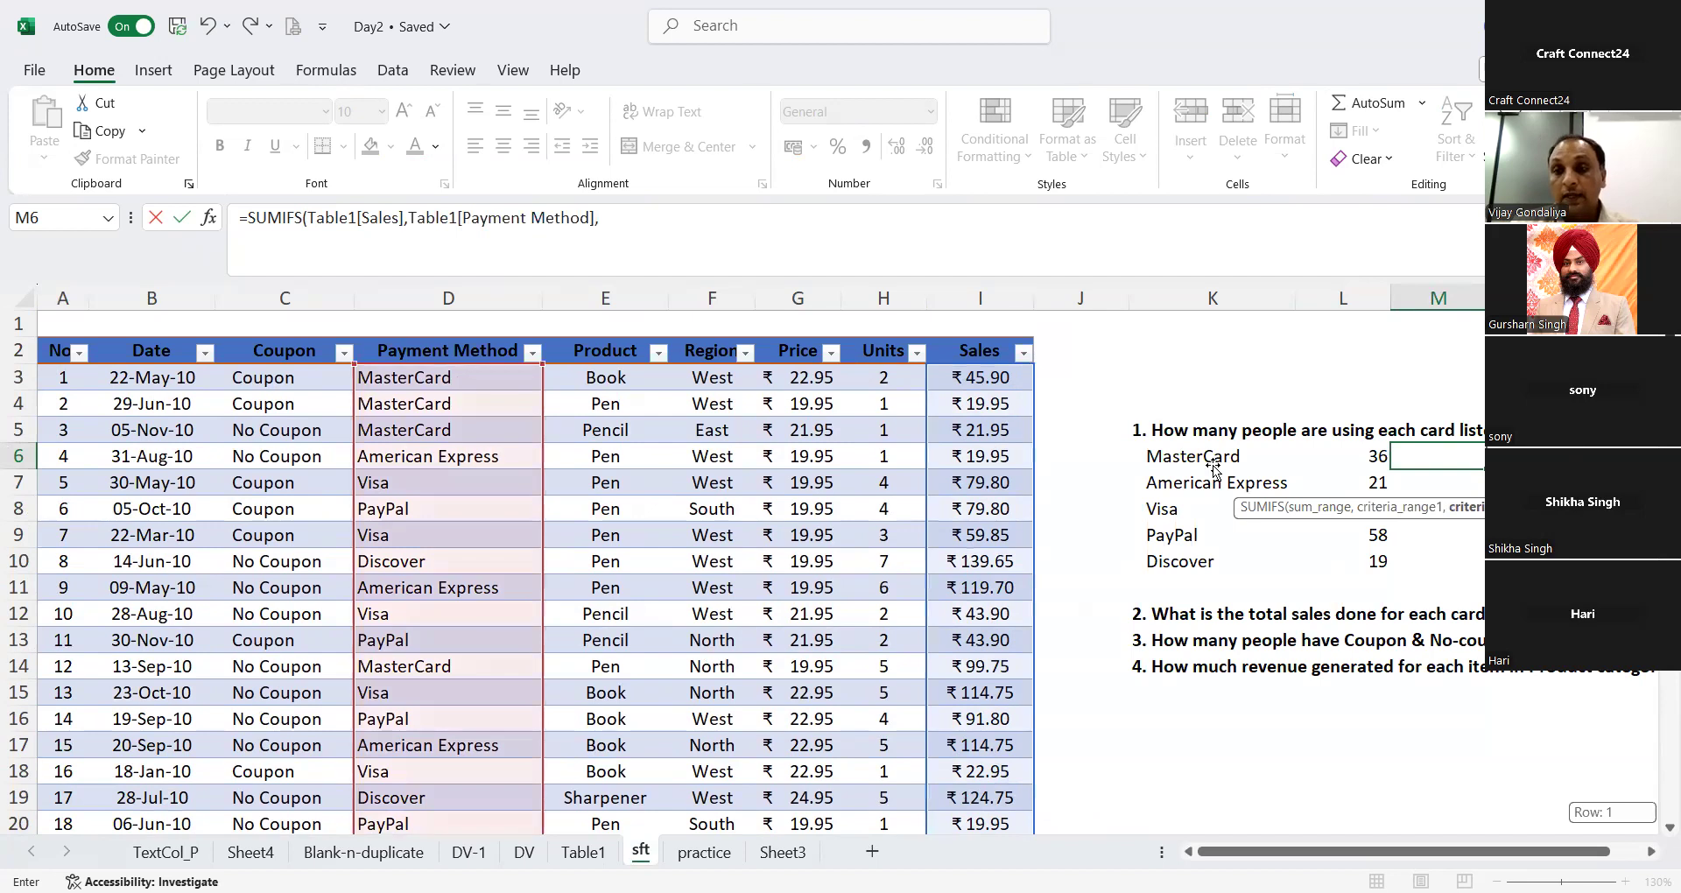
left_click(1214, 470)
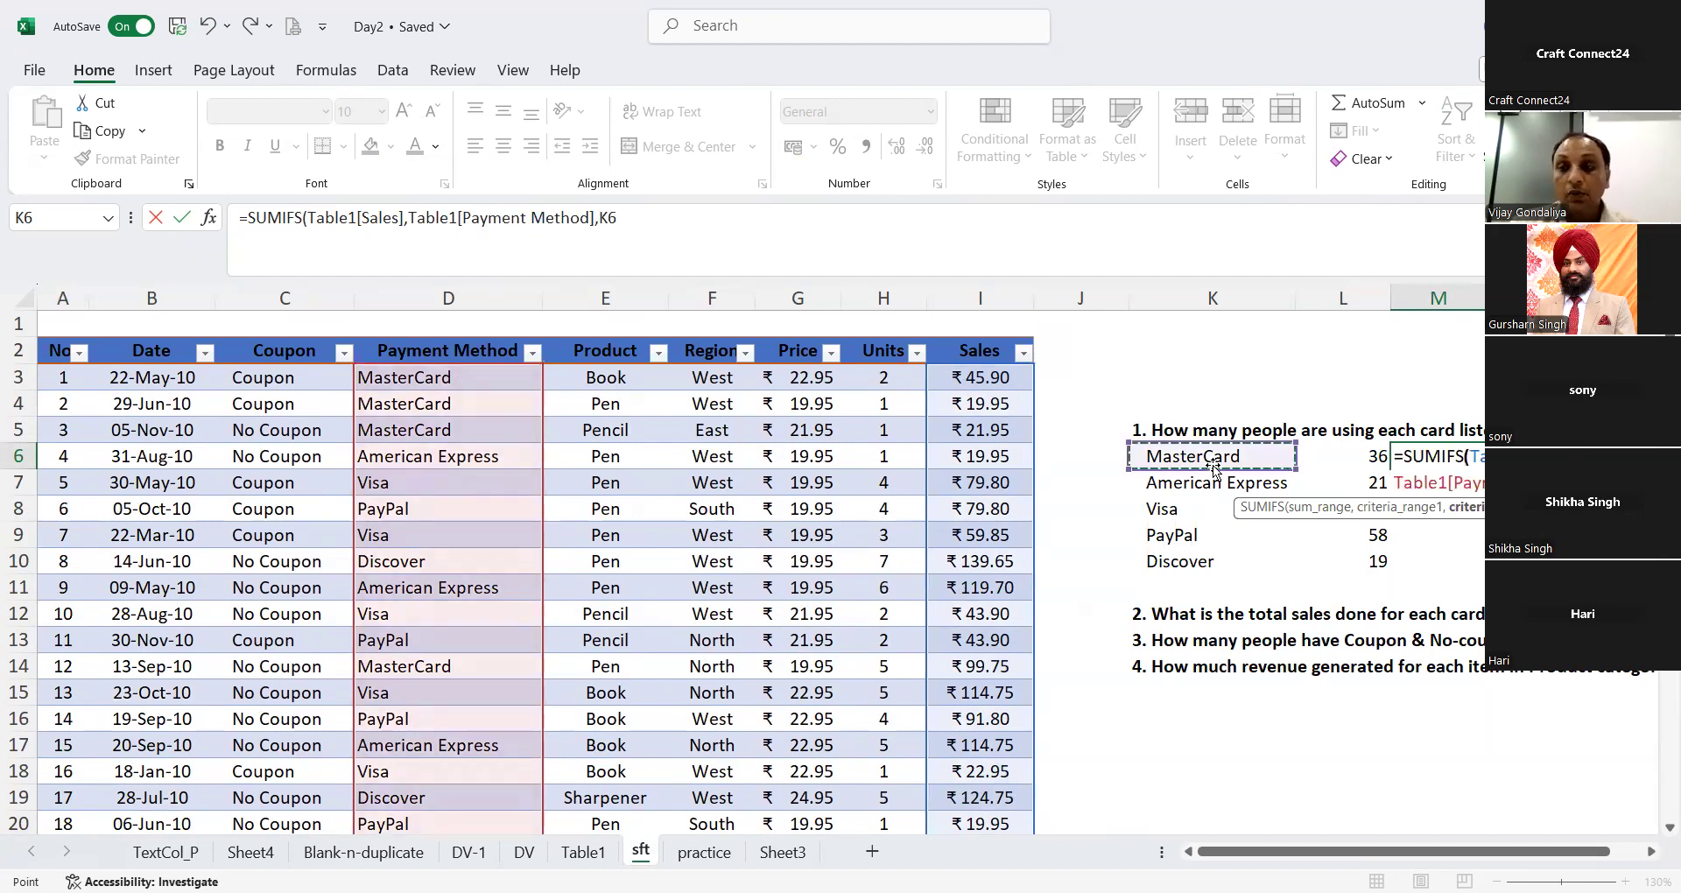
key("Return")
key("Up")
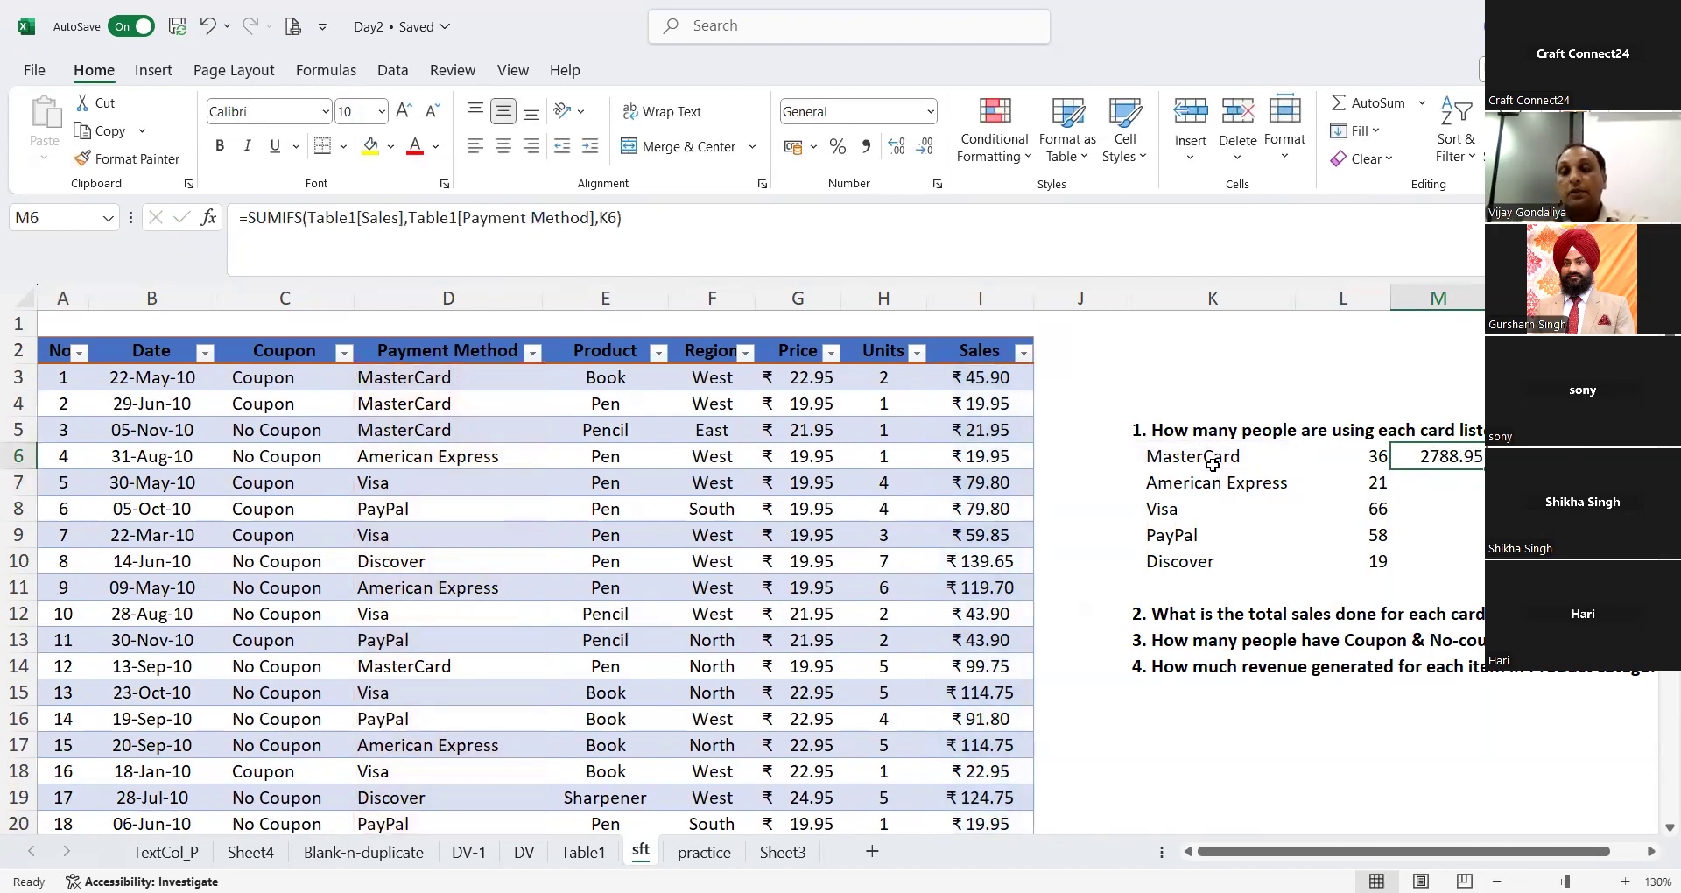
Step: Fill the SUMIFS formula from M6 down through M10 for American Express, Visa, PayPal and Discover
key("Down")
key("Up")
key("Down")
key("ctrl+d")
key("Down")
key("ctrl+d")
key("Down")
key("ctrl+d")
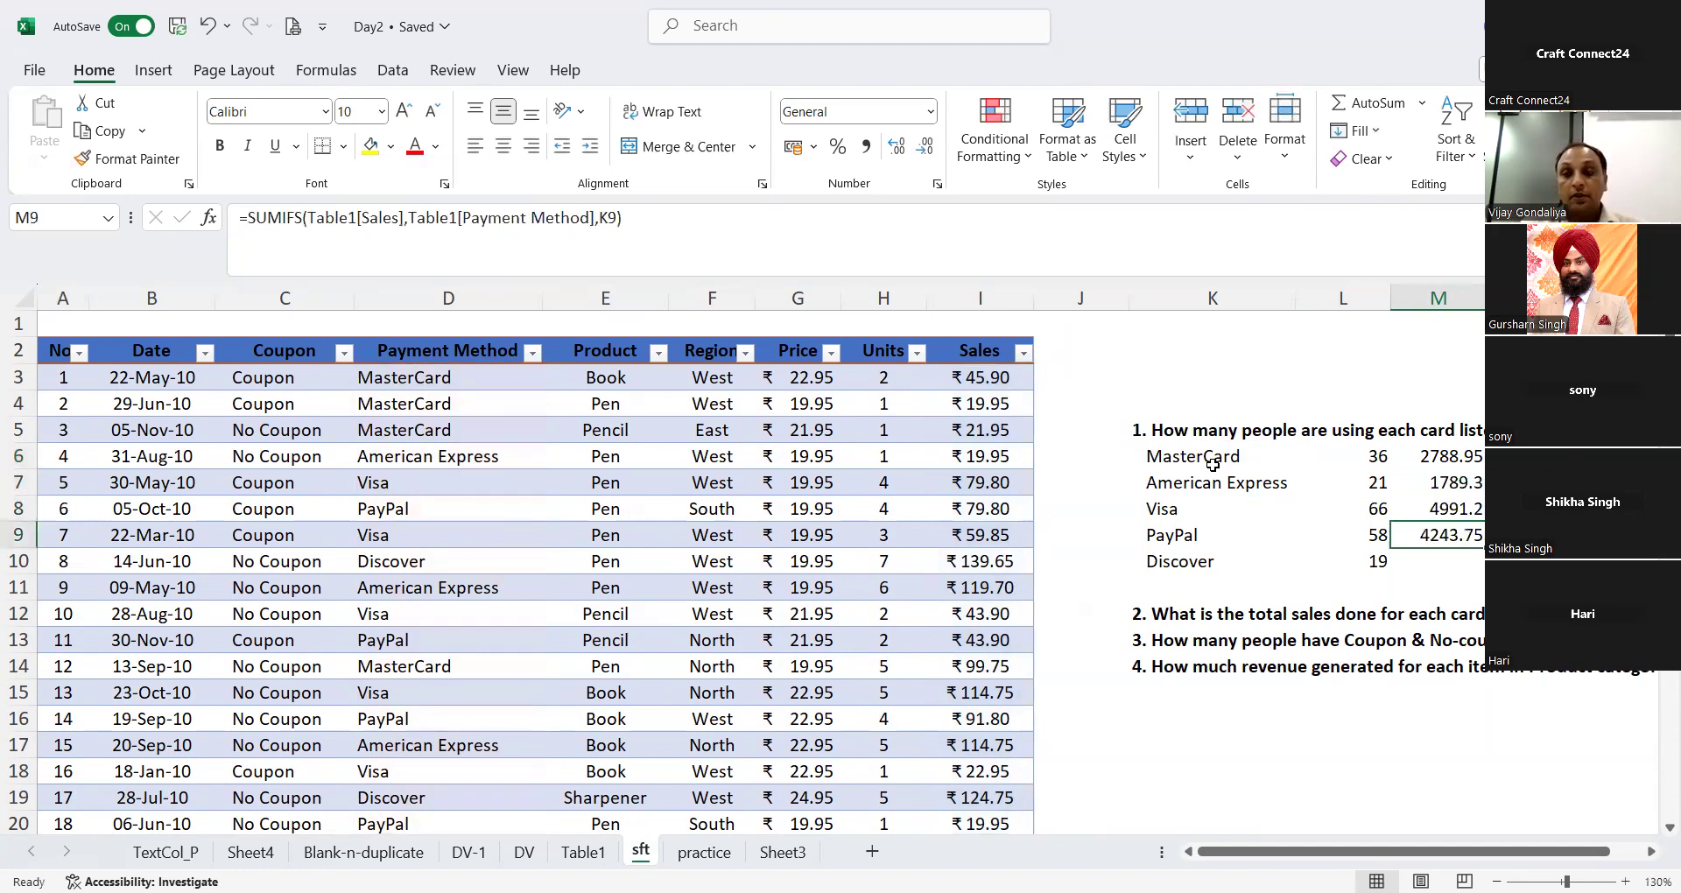
key("Down")
key("ctrl+d")
key("Down")
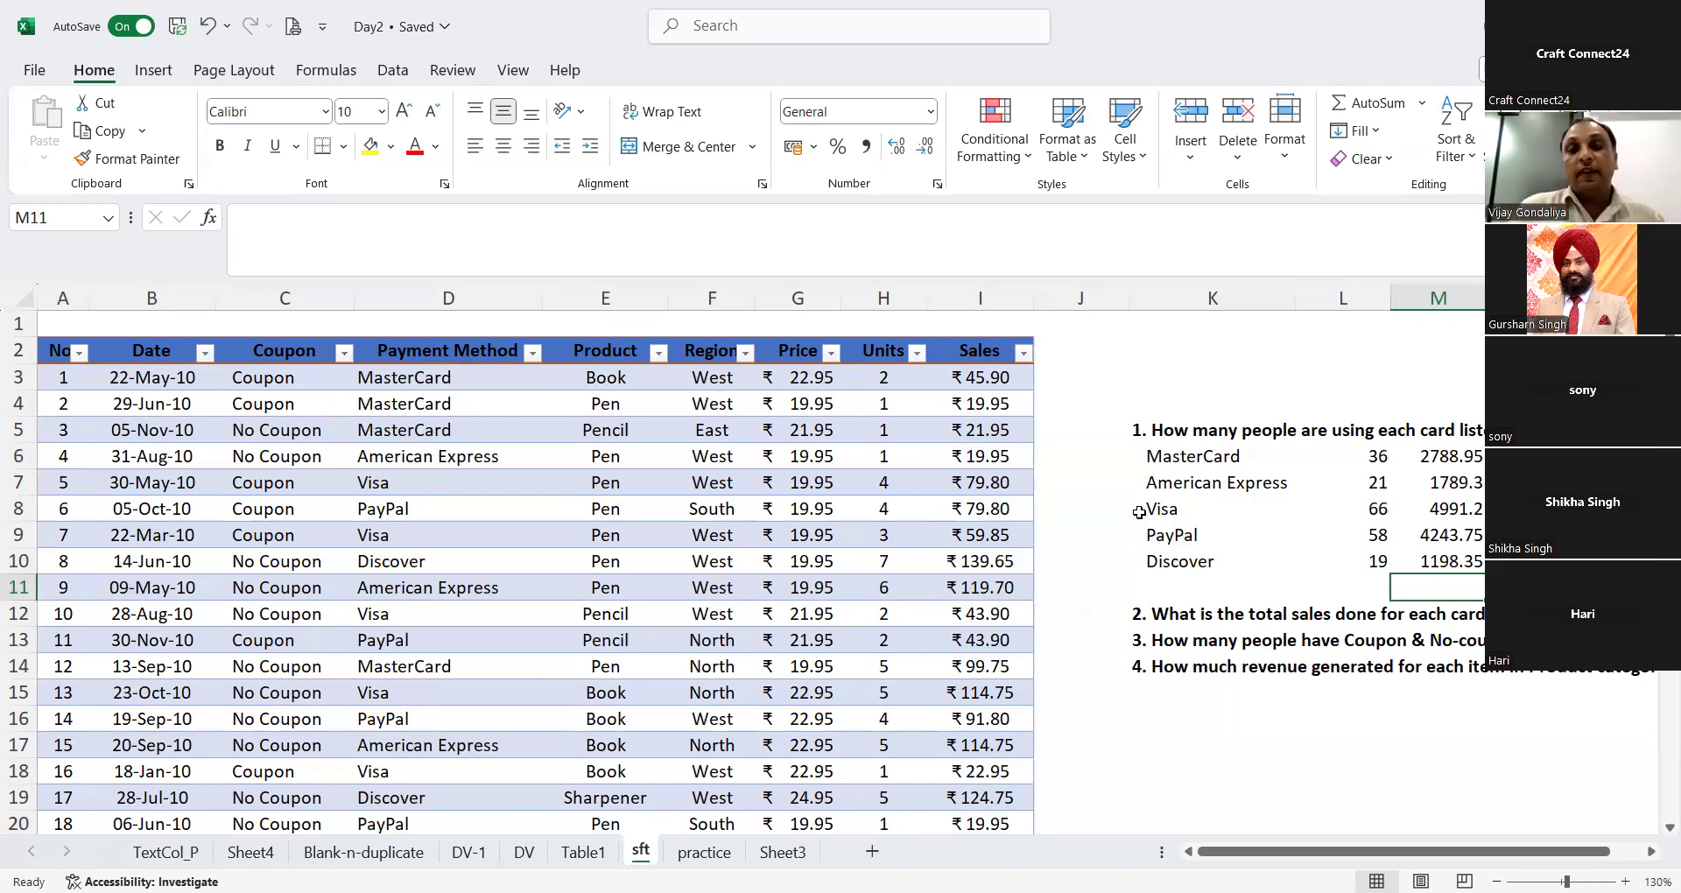
Step: Clear the card counts in L6:L10 and return to L6 beside MasterCard
left_click(1081, 403)
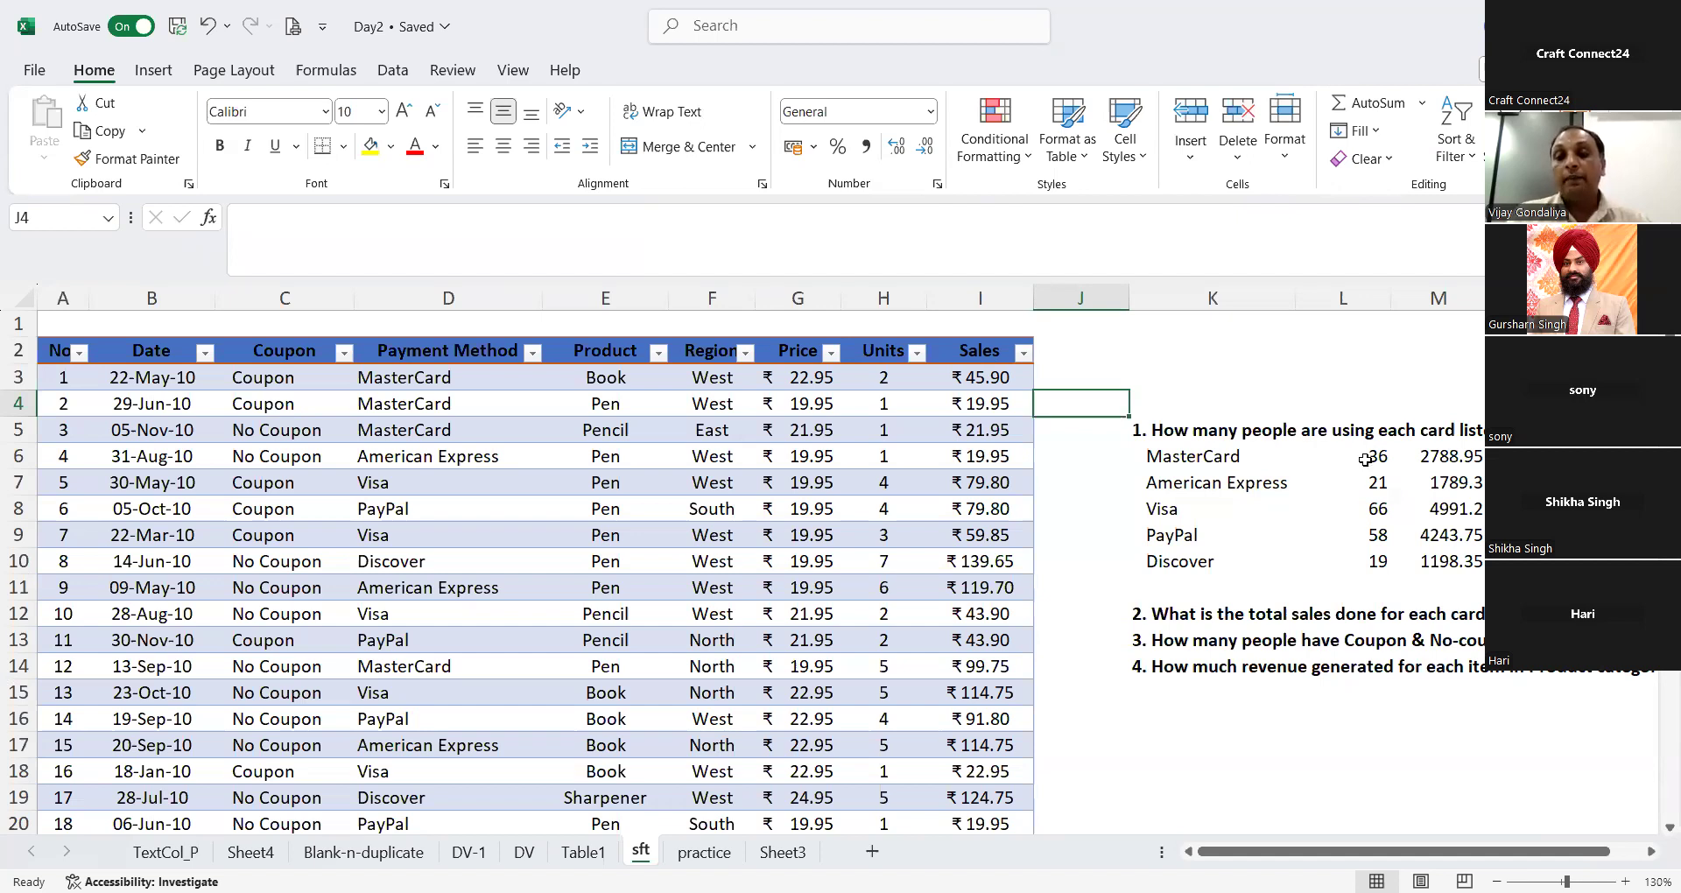
left_click_drag(1368, 459, 1365, 568)
key("Delete")
key("Right")
key("Left")
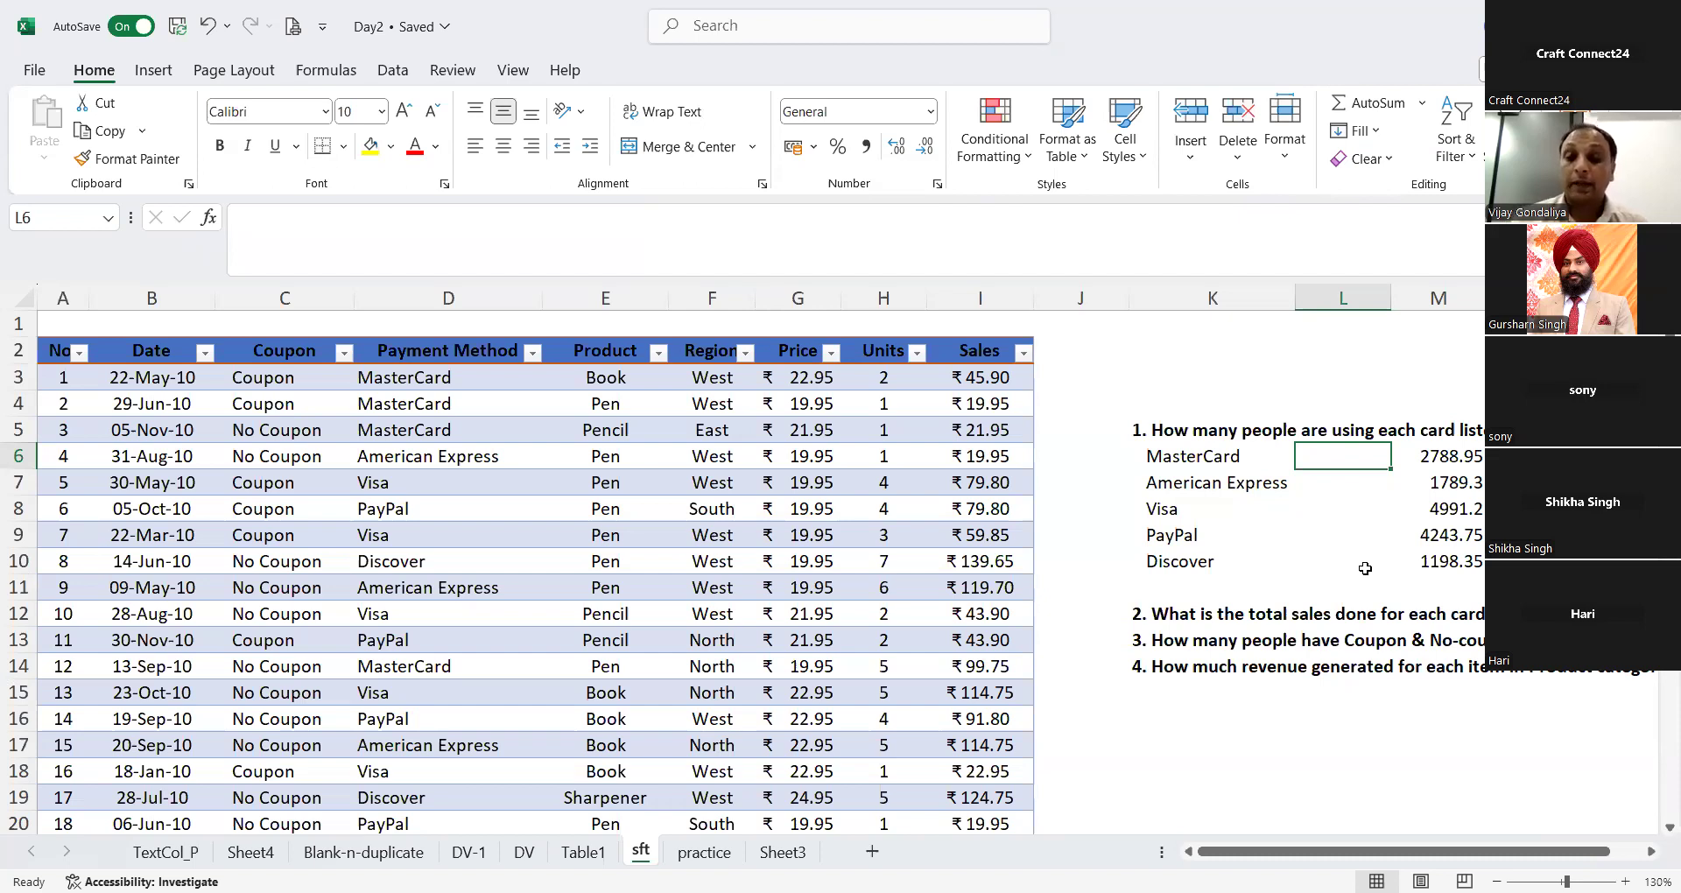
Step: Count the MasterCard payments in L6 with =COUNTIF(Table1[Payment Method],K6)
type("=")
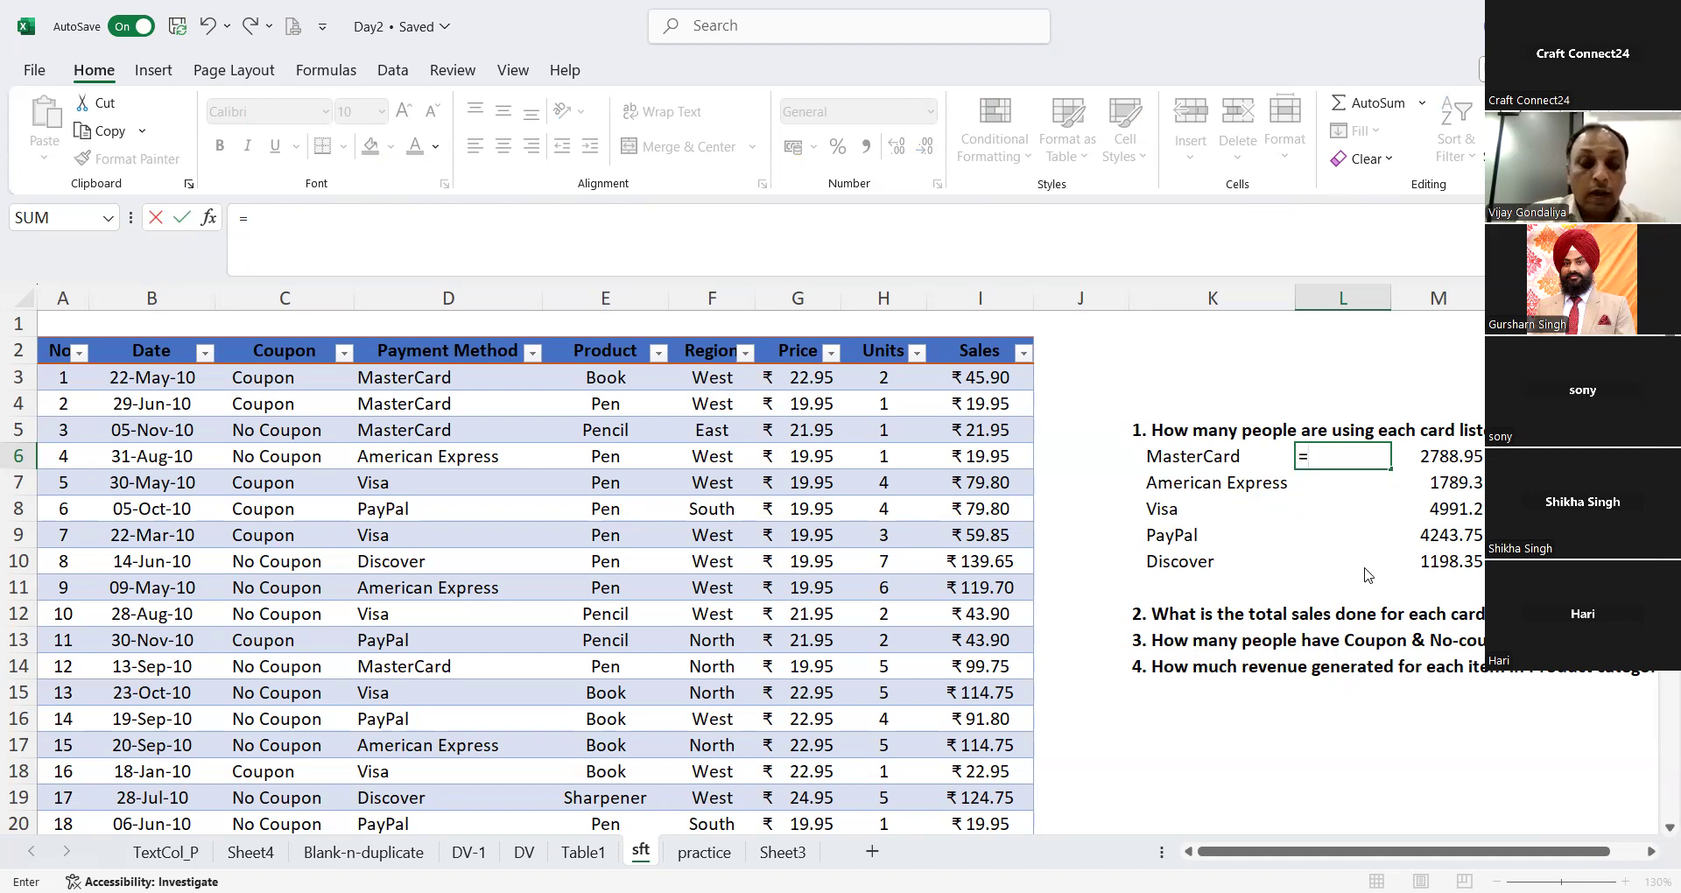
type("countif")
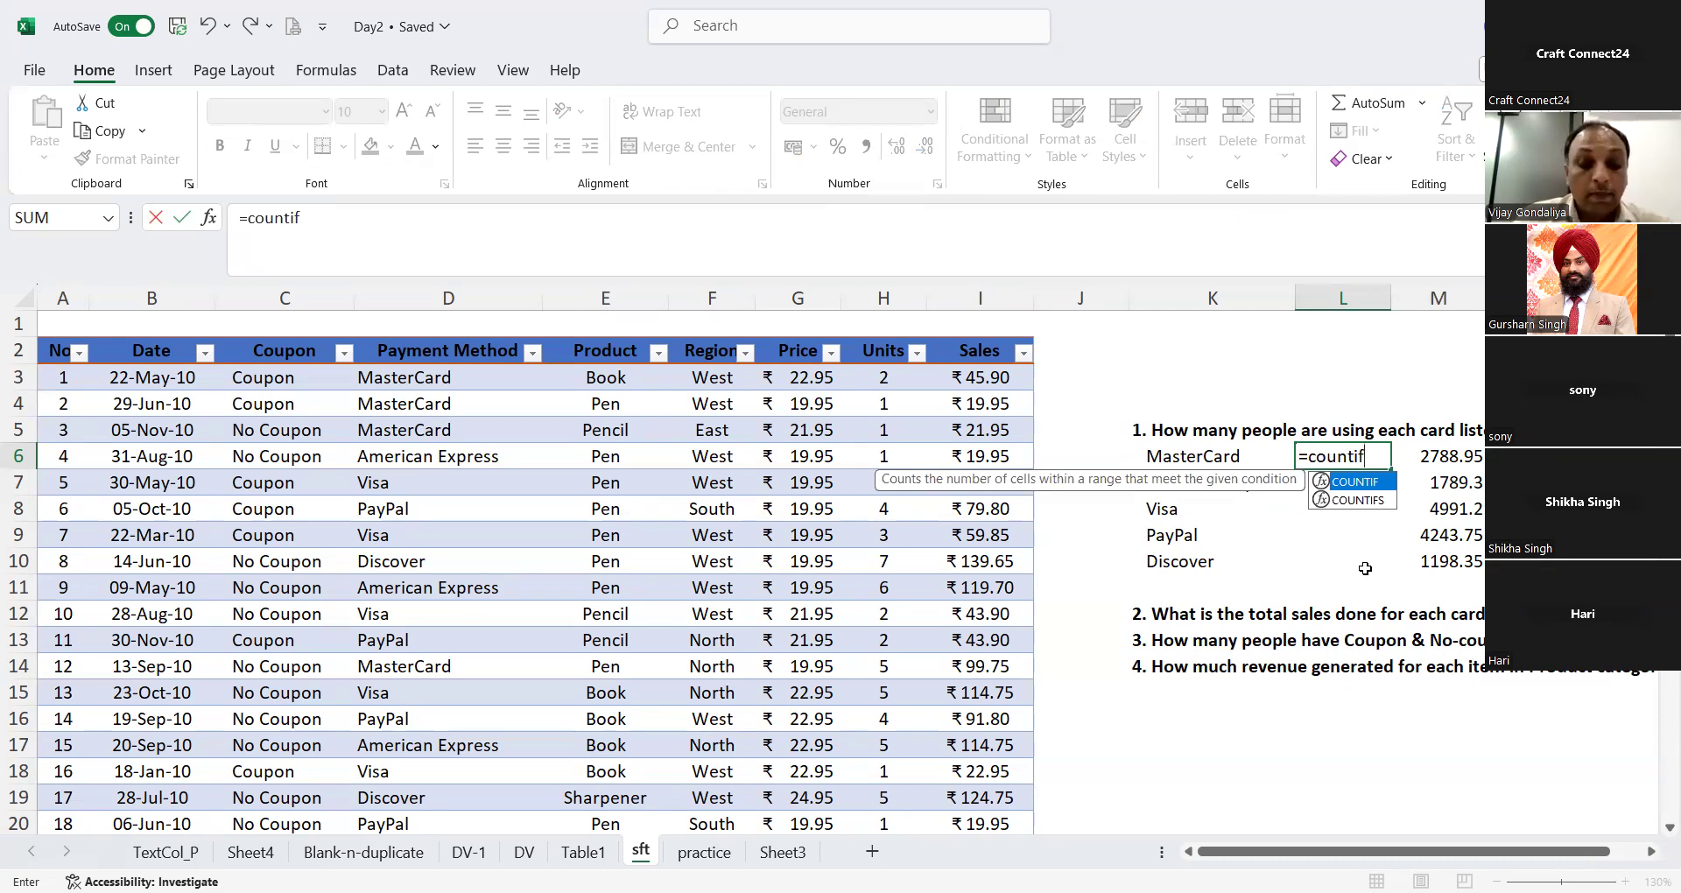
type("(")
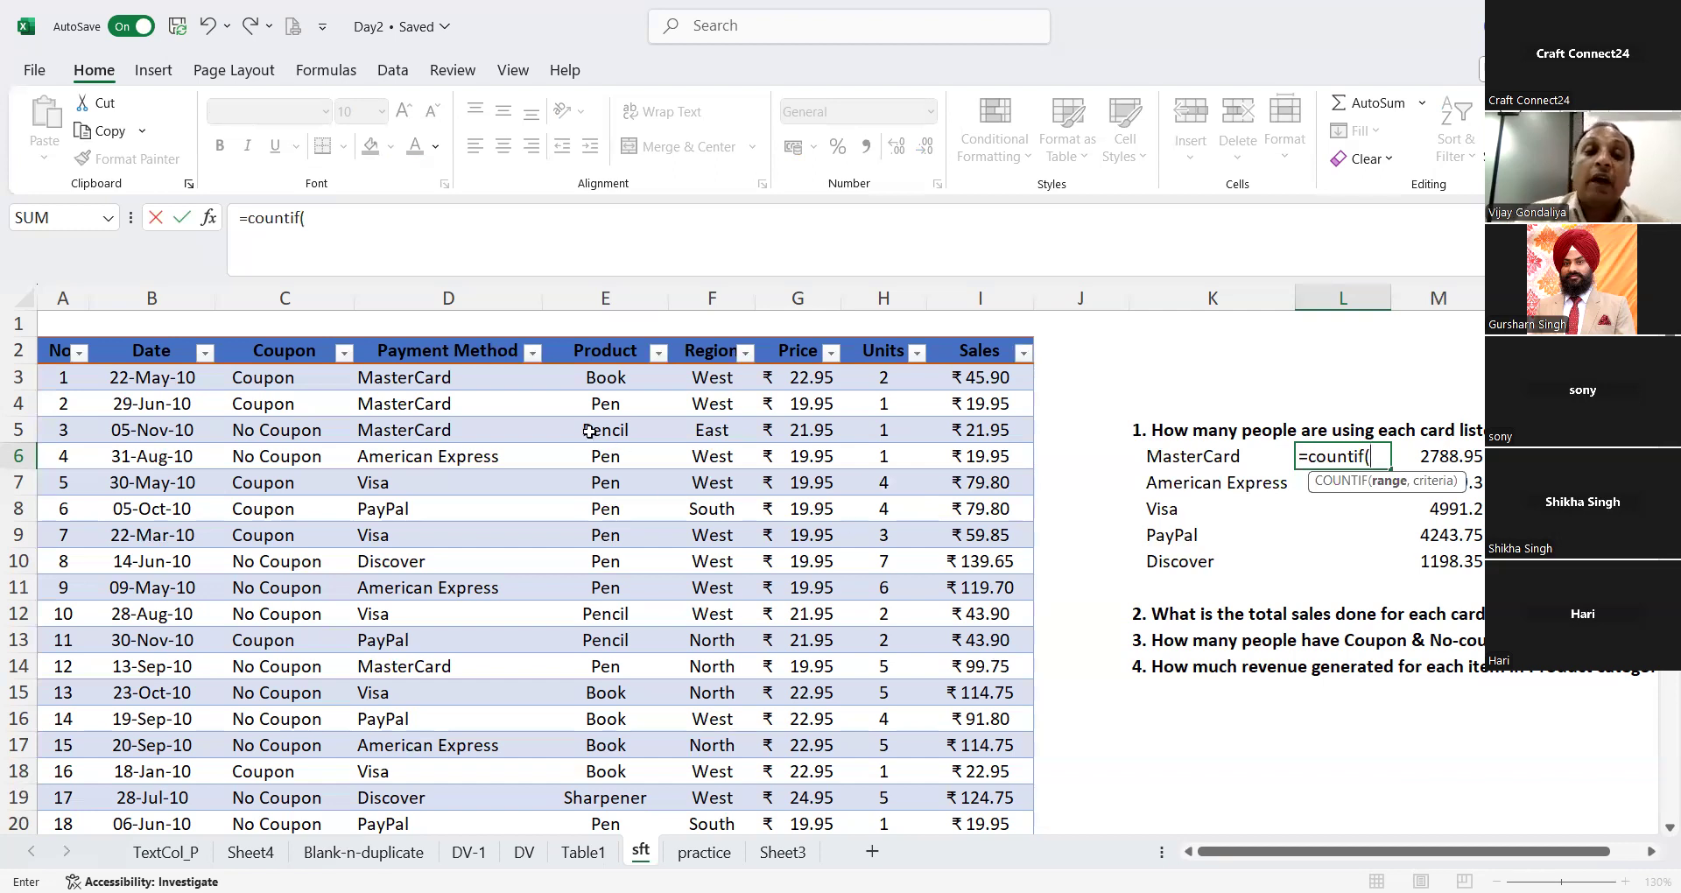
left_click(484, 384)
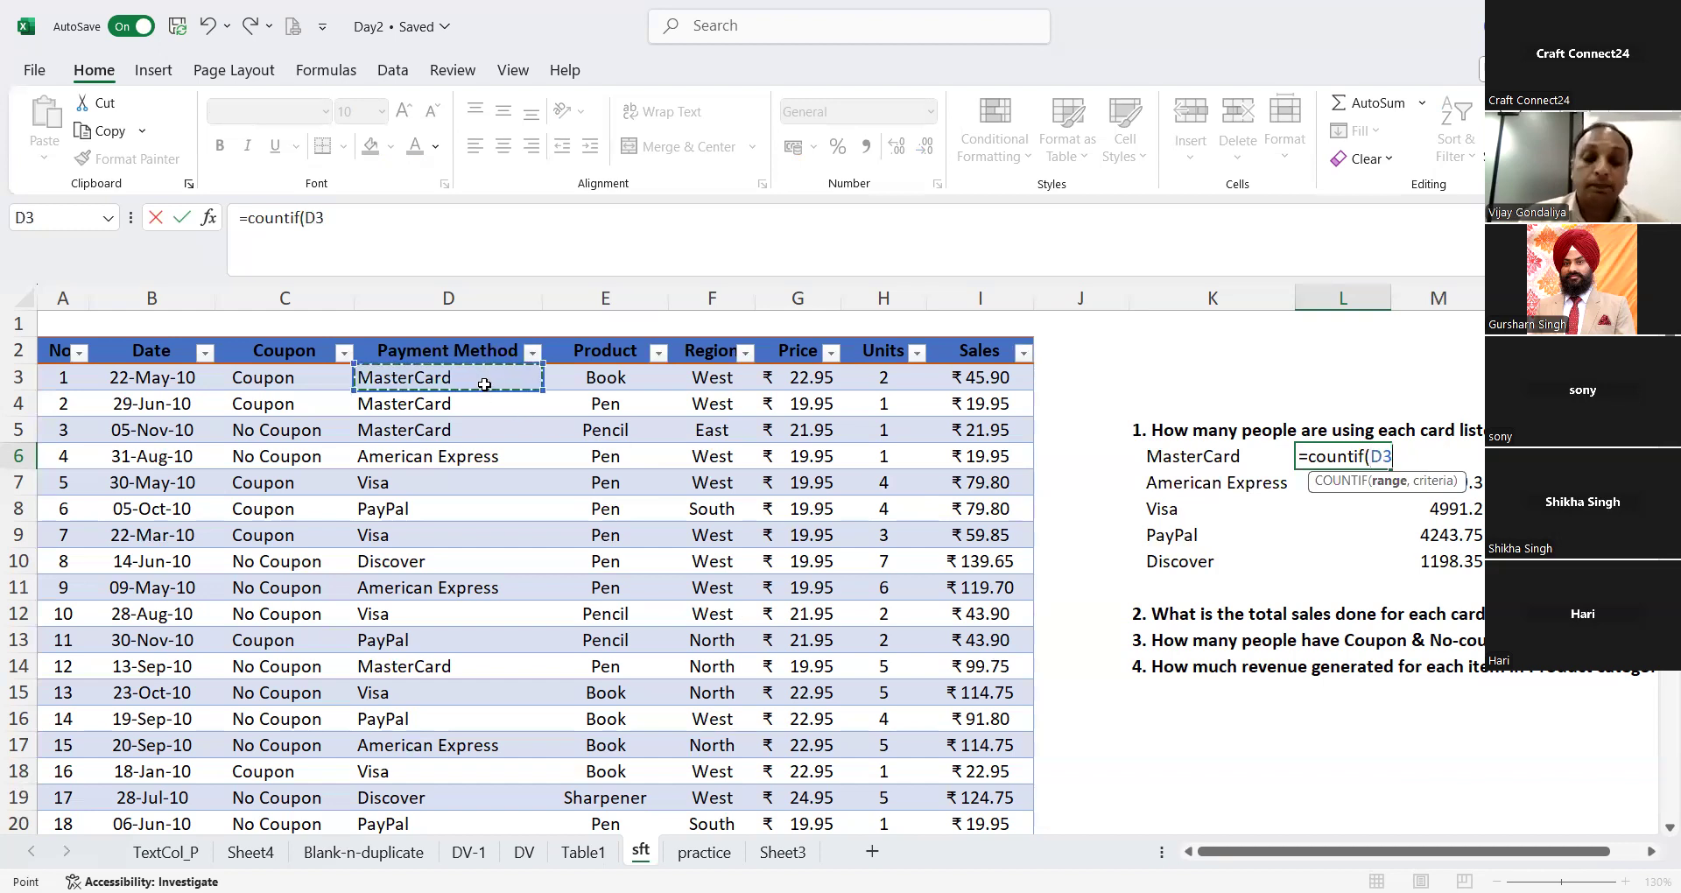
key("ctrl+shift+Down")
scroll(484, 385, "down", 3)
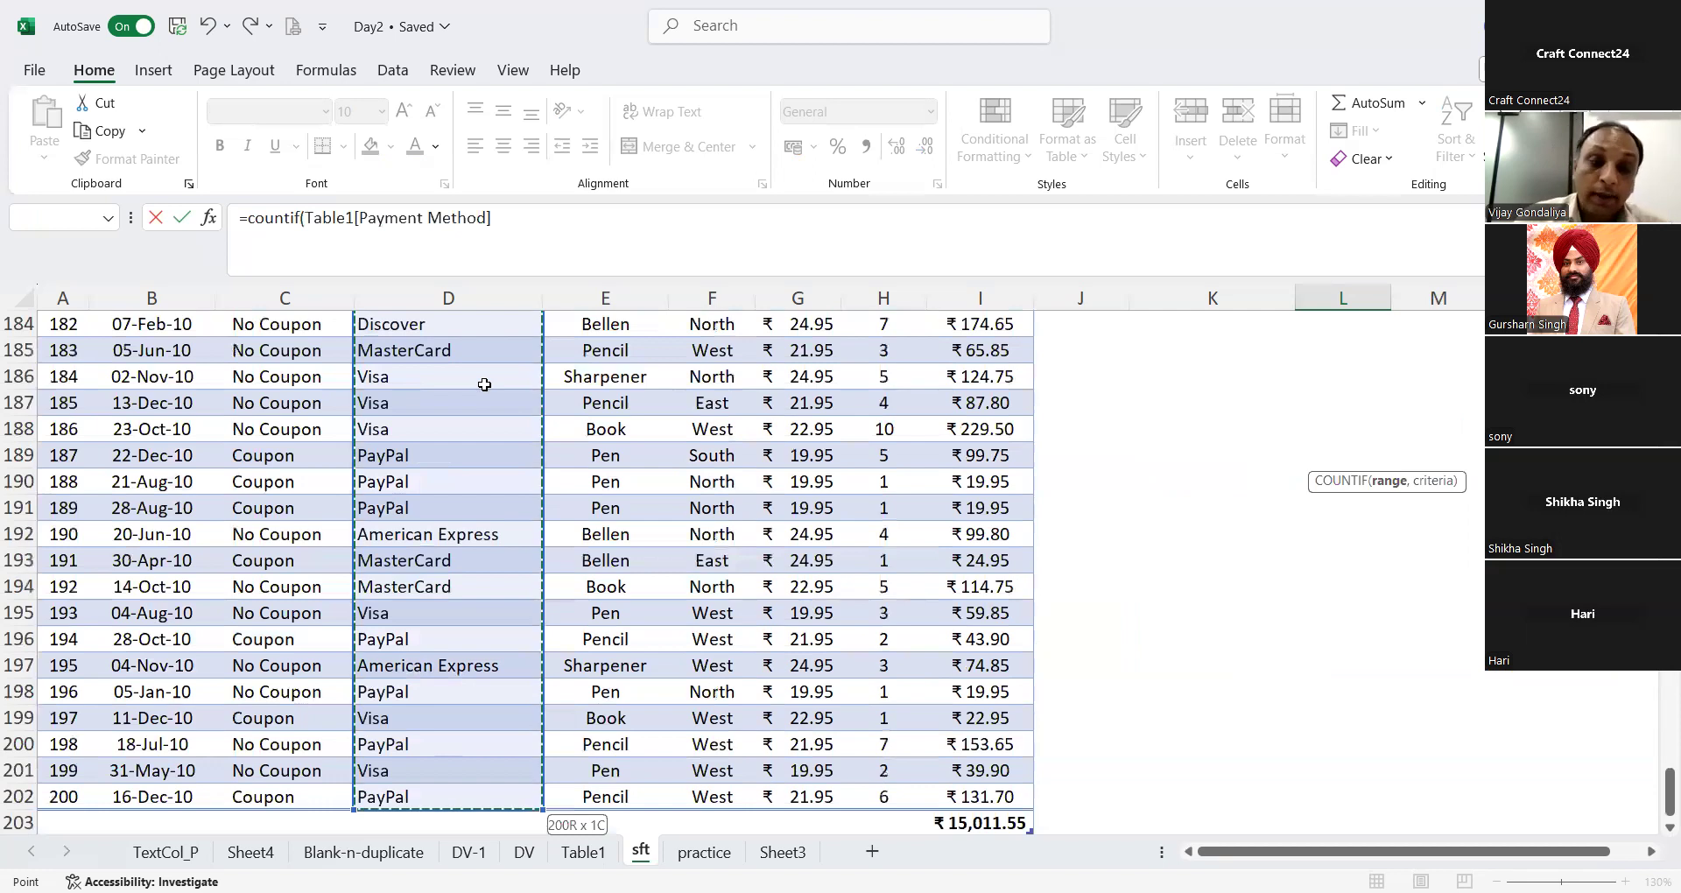
type(",")
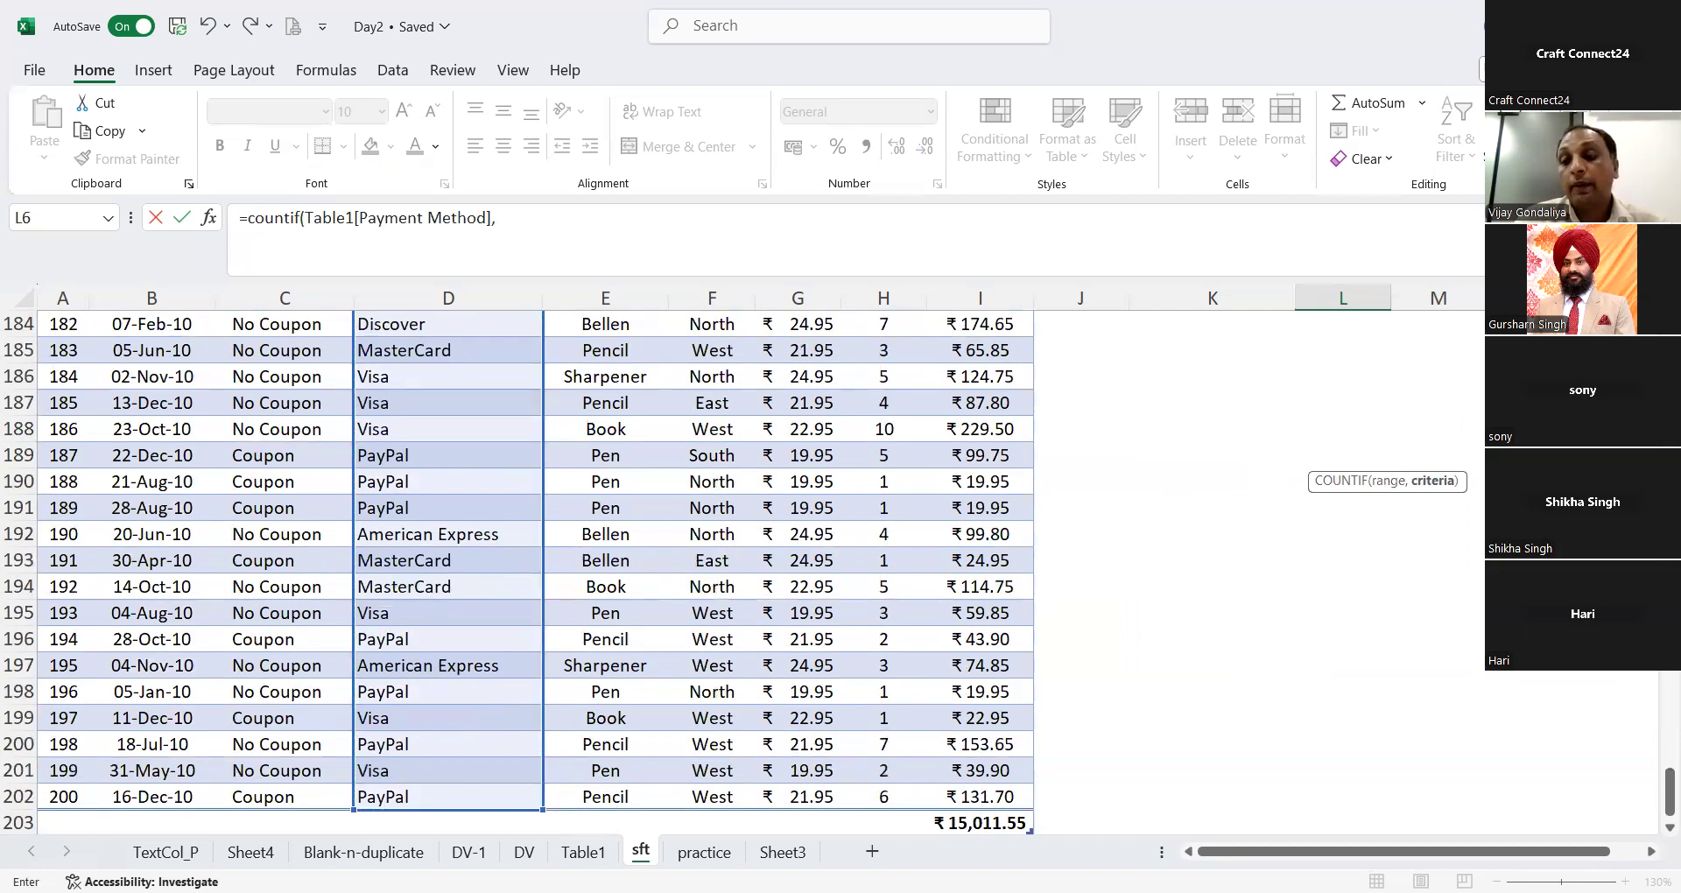
left_click_drag(1670, 796, 1670, 342)
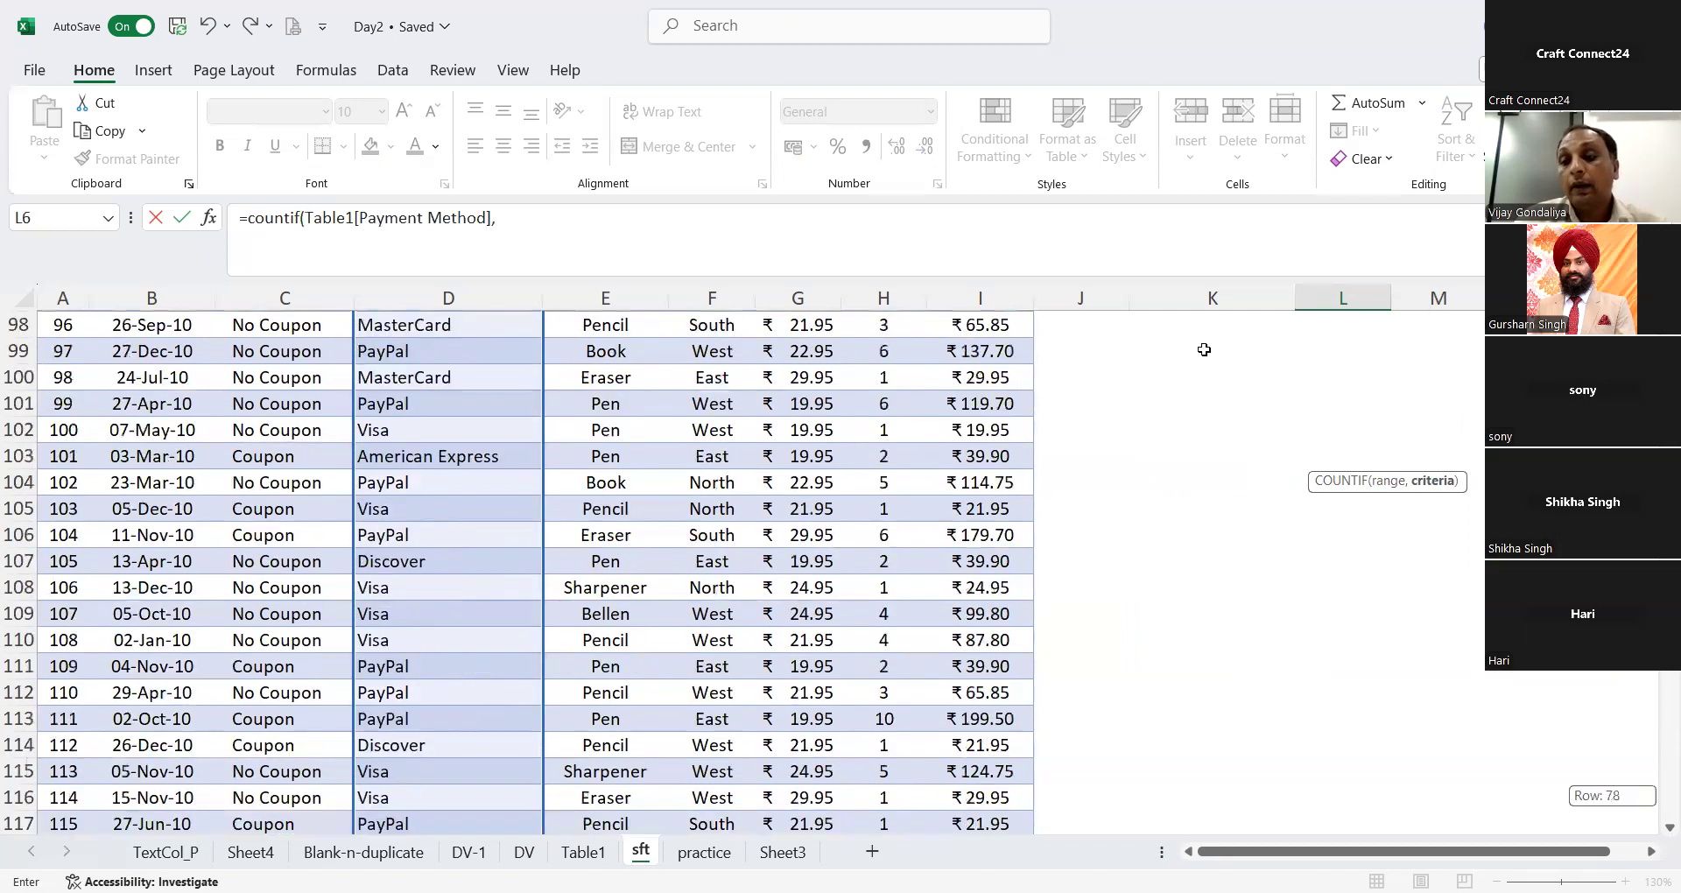
left_click(1188, 456)
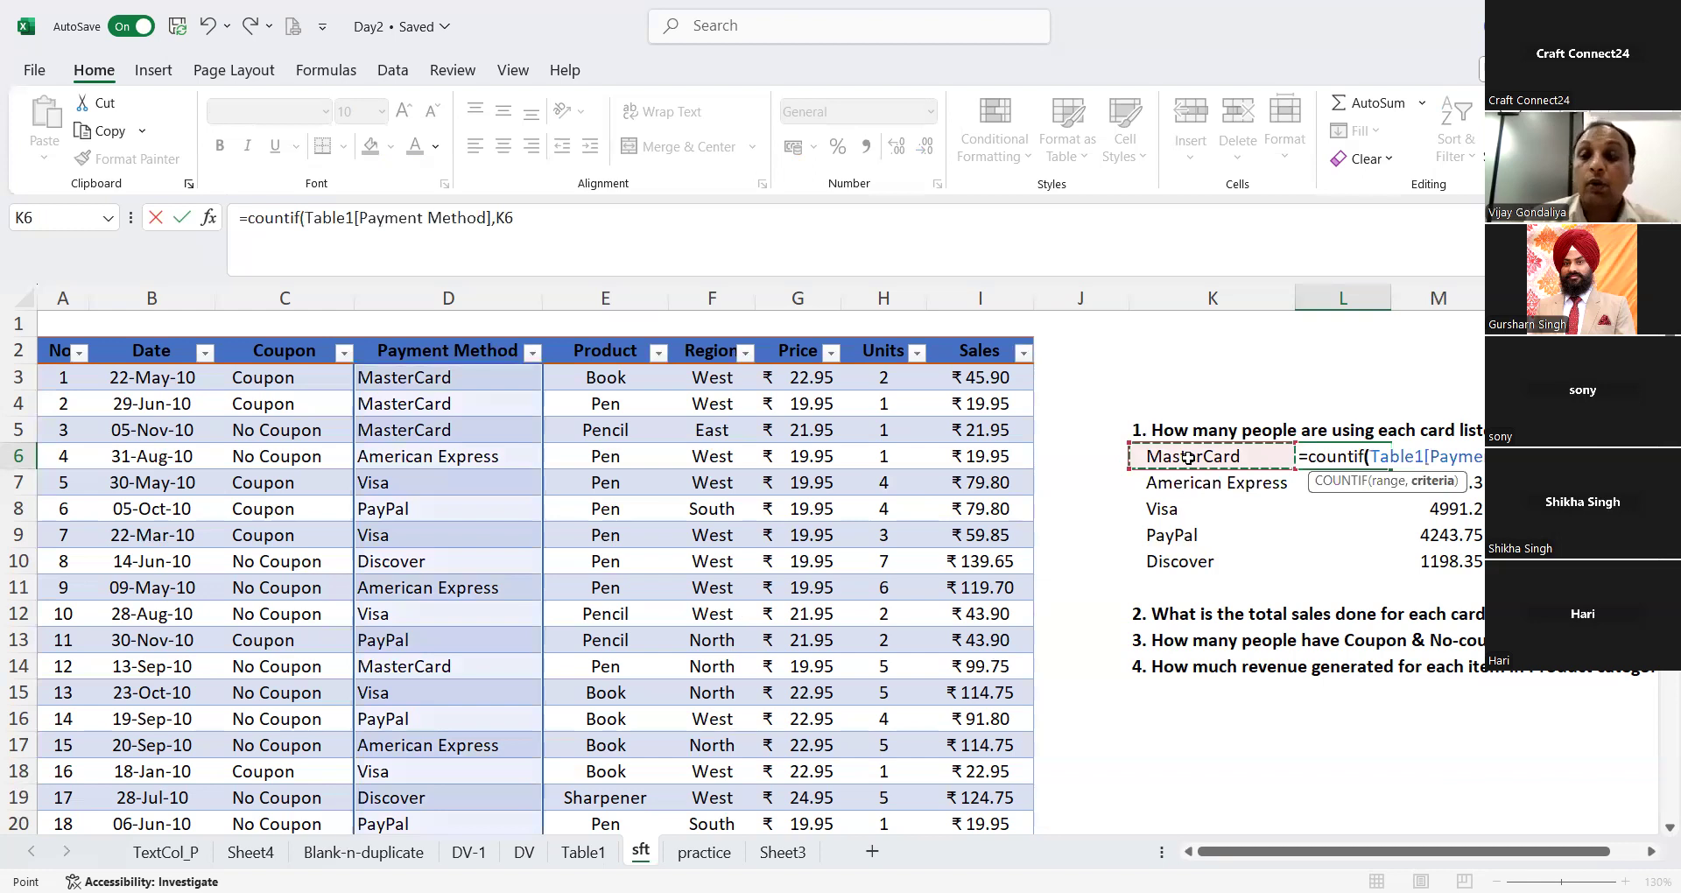
key("Return")
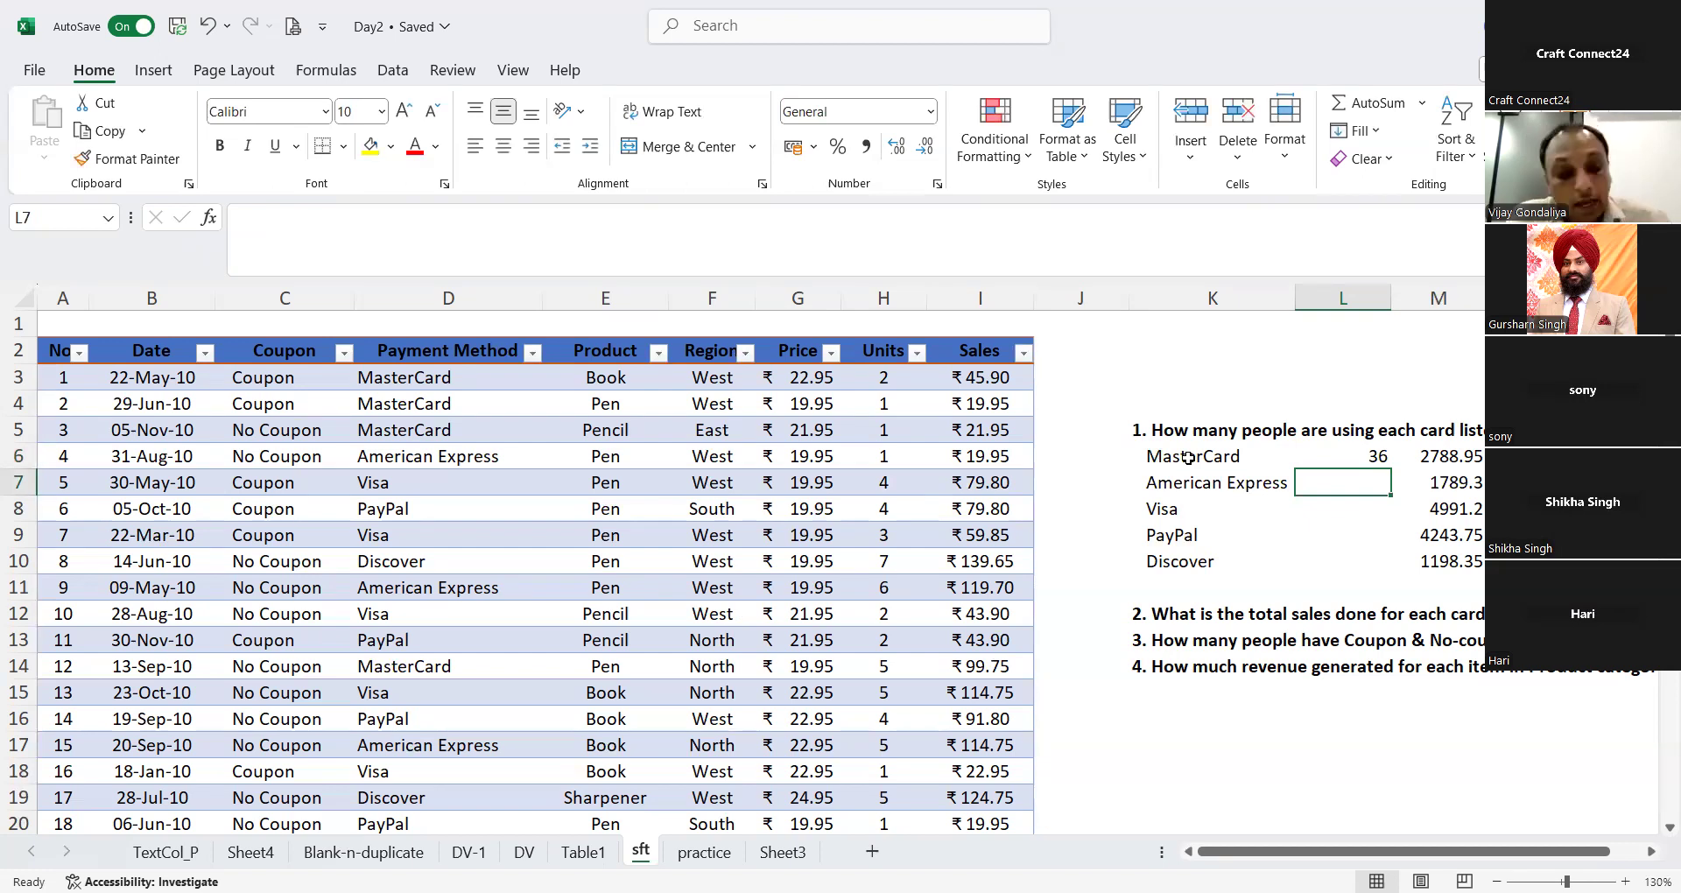
Step: Fill the COUNTIF formula from L6 down through L10 for American Express, Visa, PayPal and Discover
key("ctrl+d")
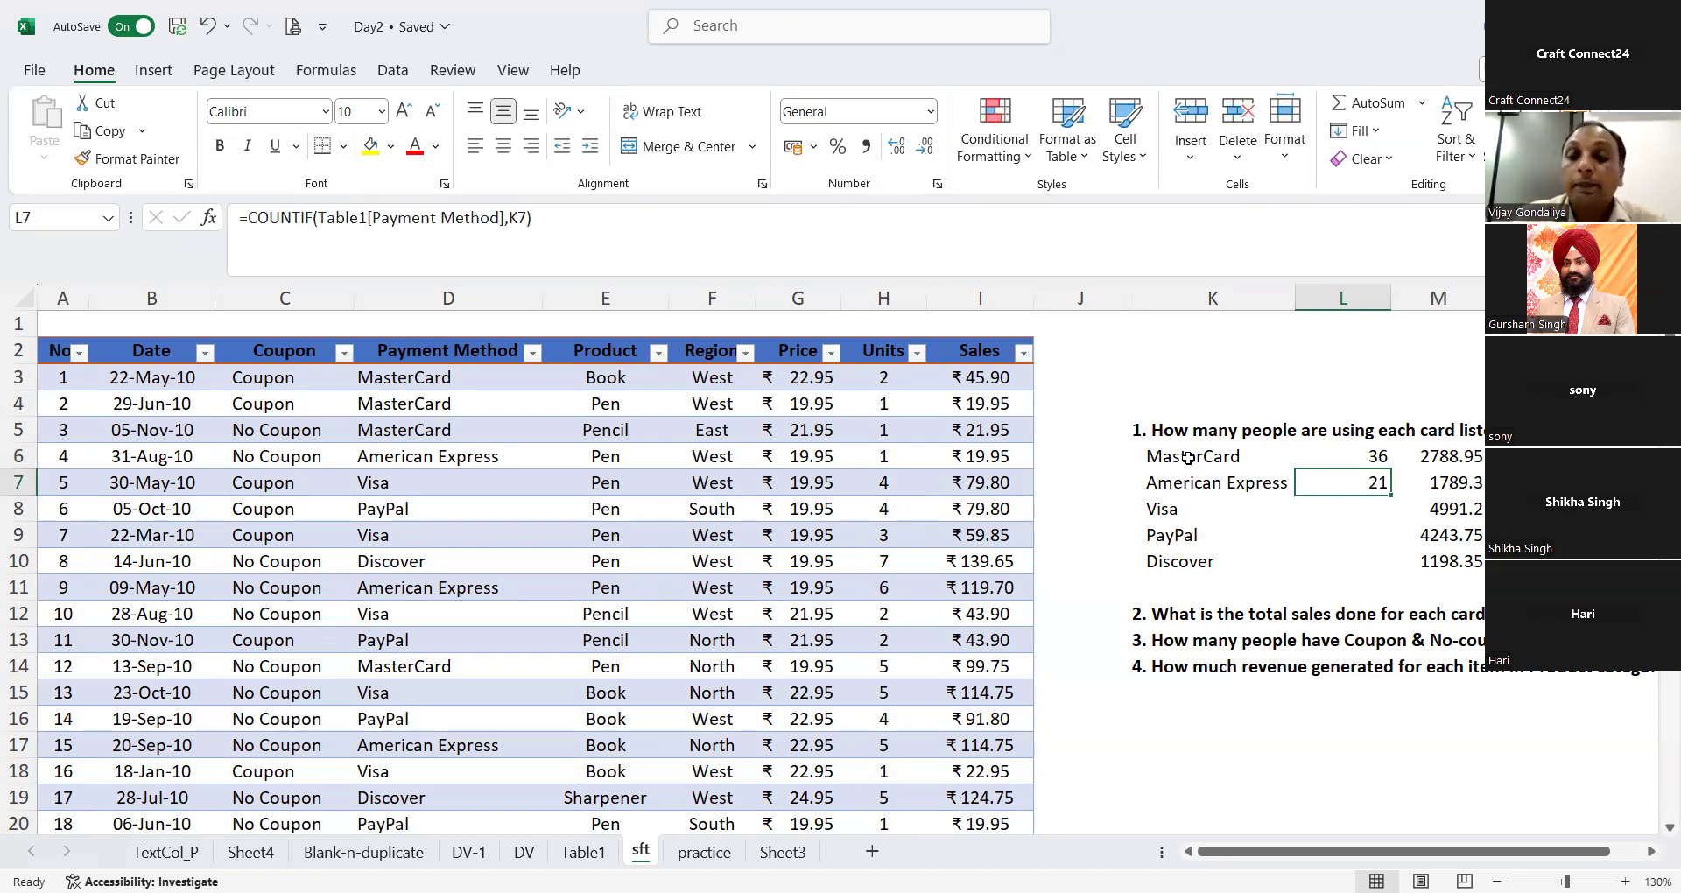
key("Down")
key("ctrl+d")
key("Down")
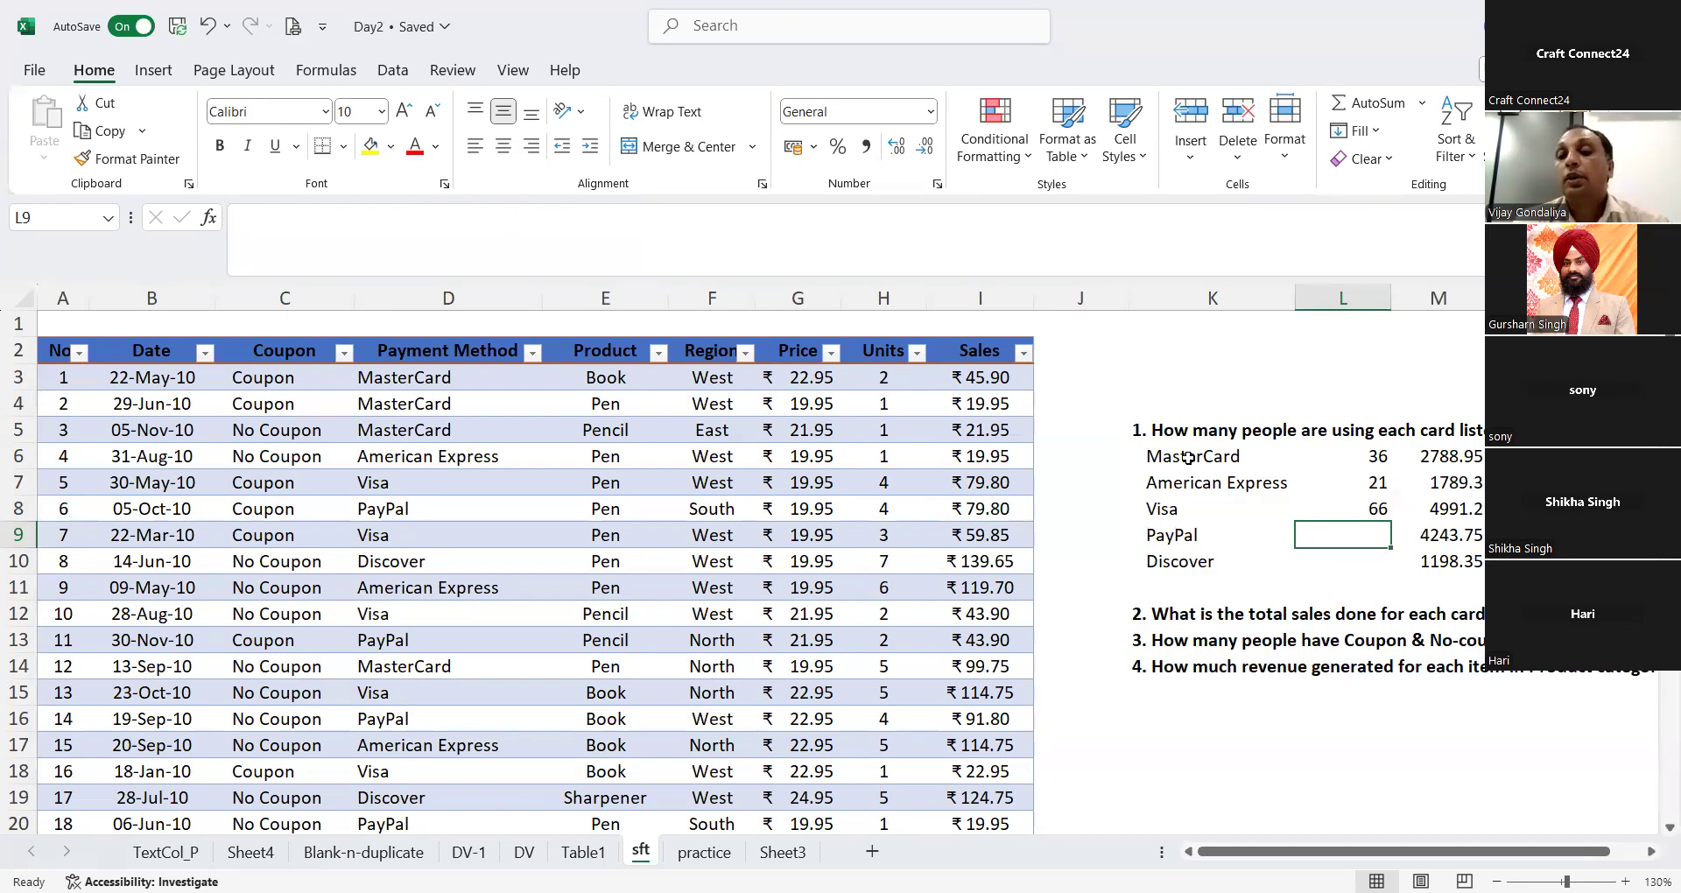
key("ctrl+d")
key("Down")
key("ctrl+d")
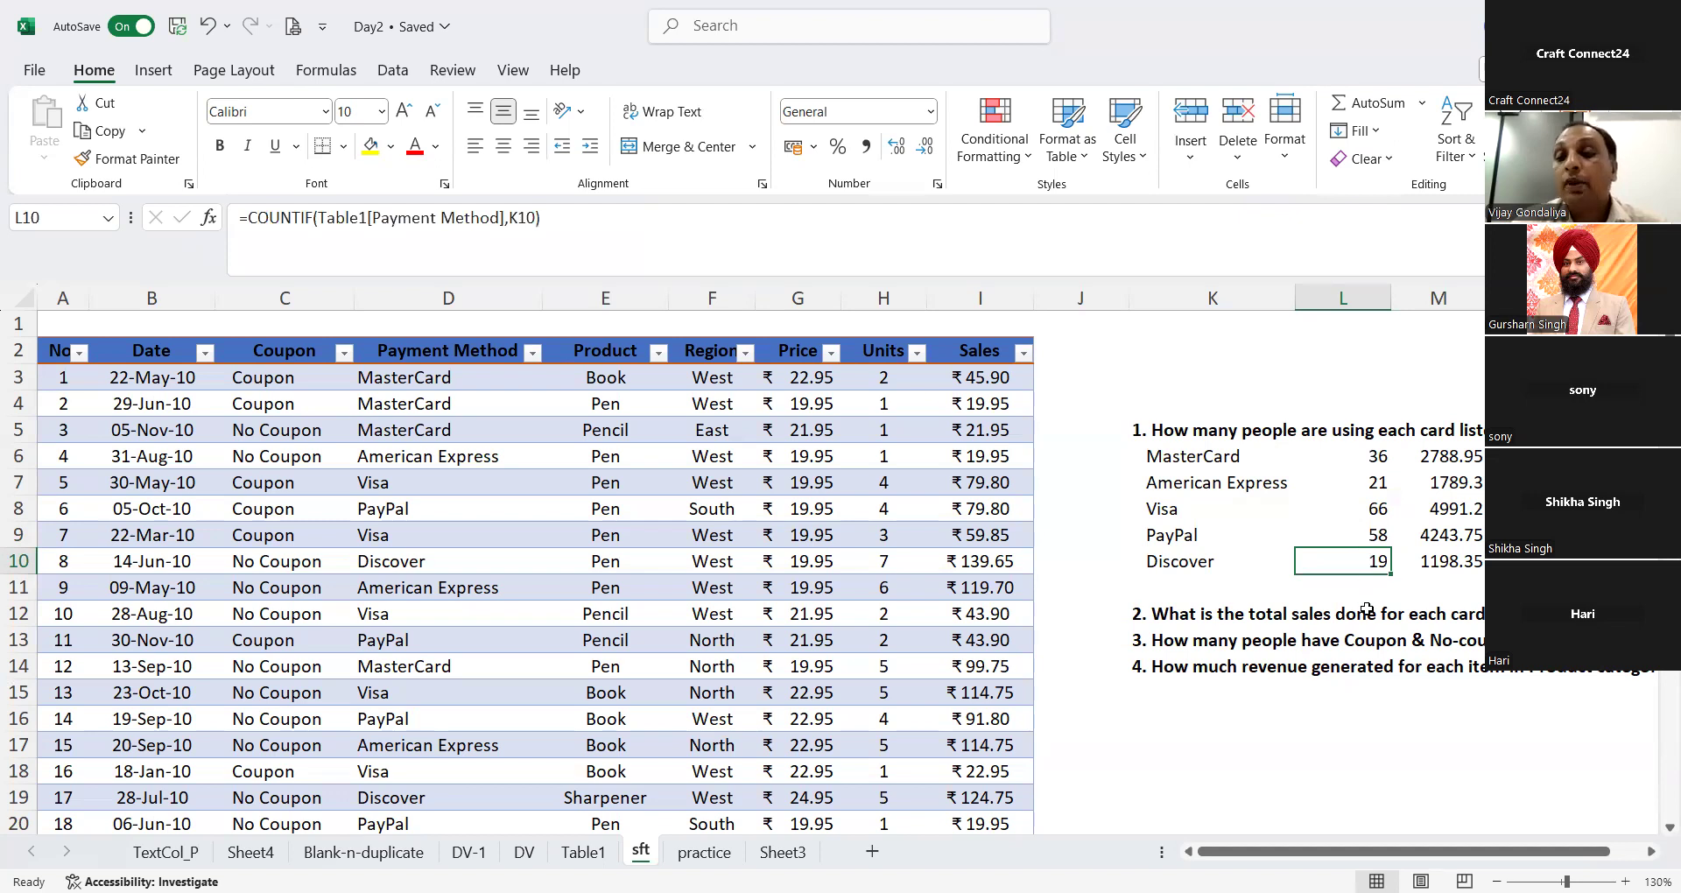
Step: Clear the card counts in L6:L10 and convert the sales table Table1 to a normal range
left_click_drag(1363, 456, 1363, 554)
key("Delete")
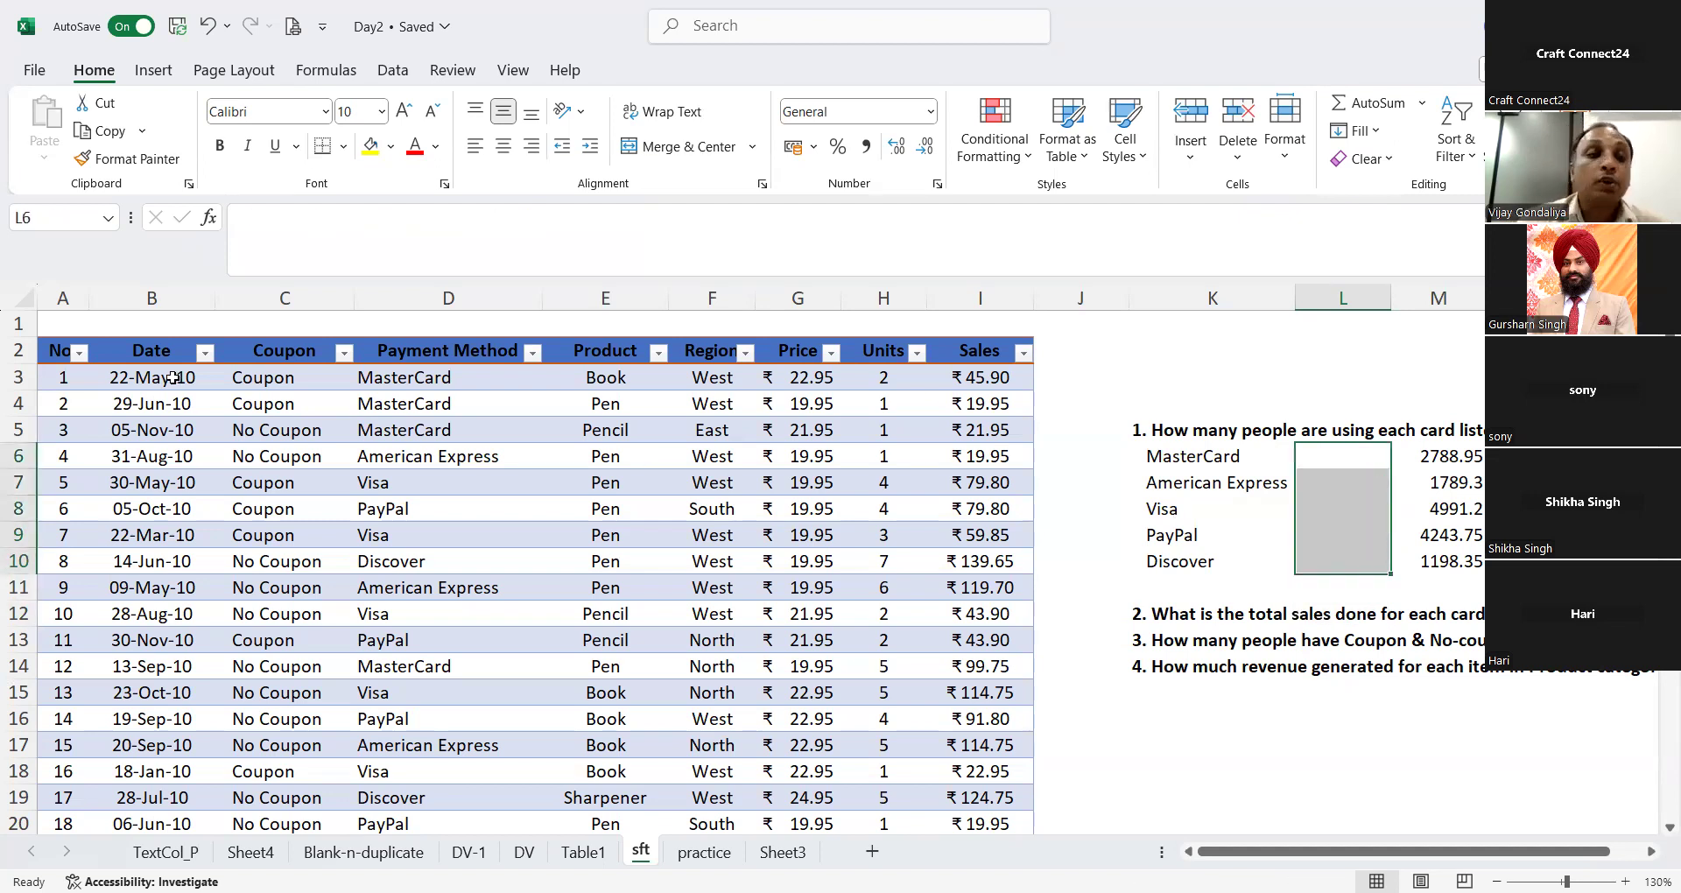
left_click(64, 344)
key("shift+Right")
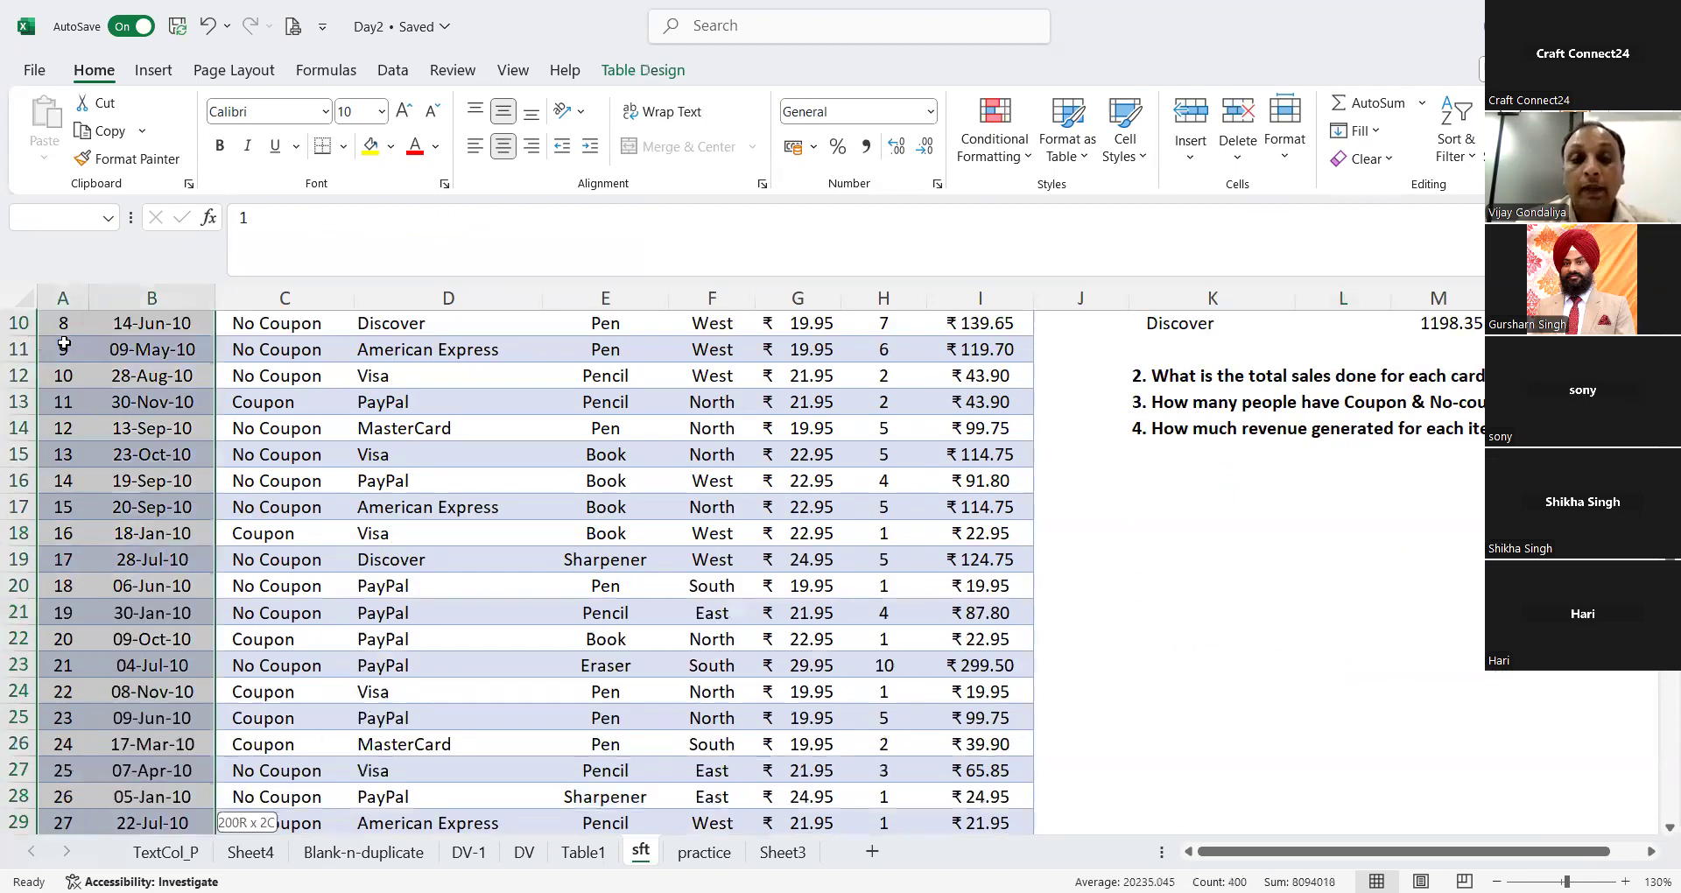
key("ctrl+shift+Right")
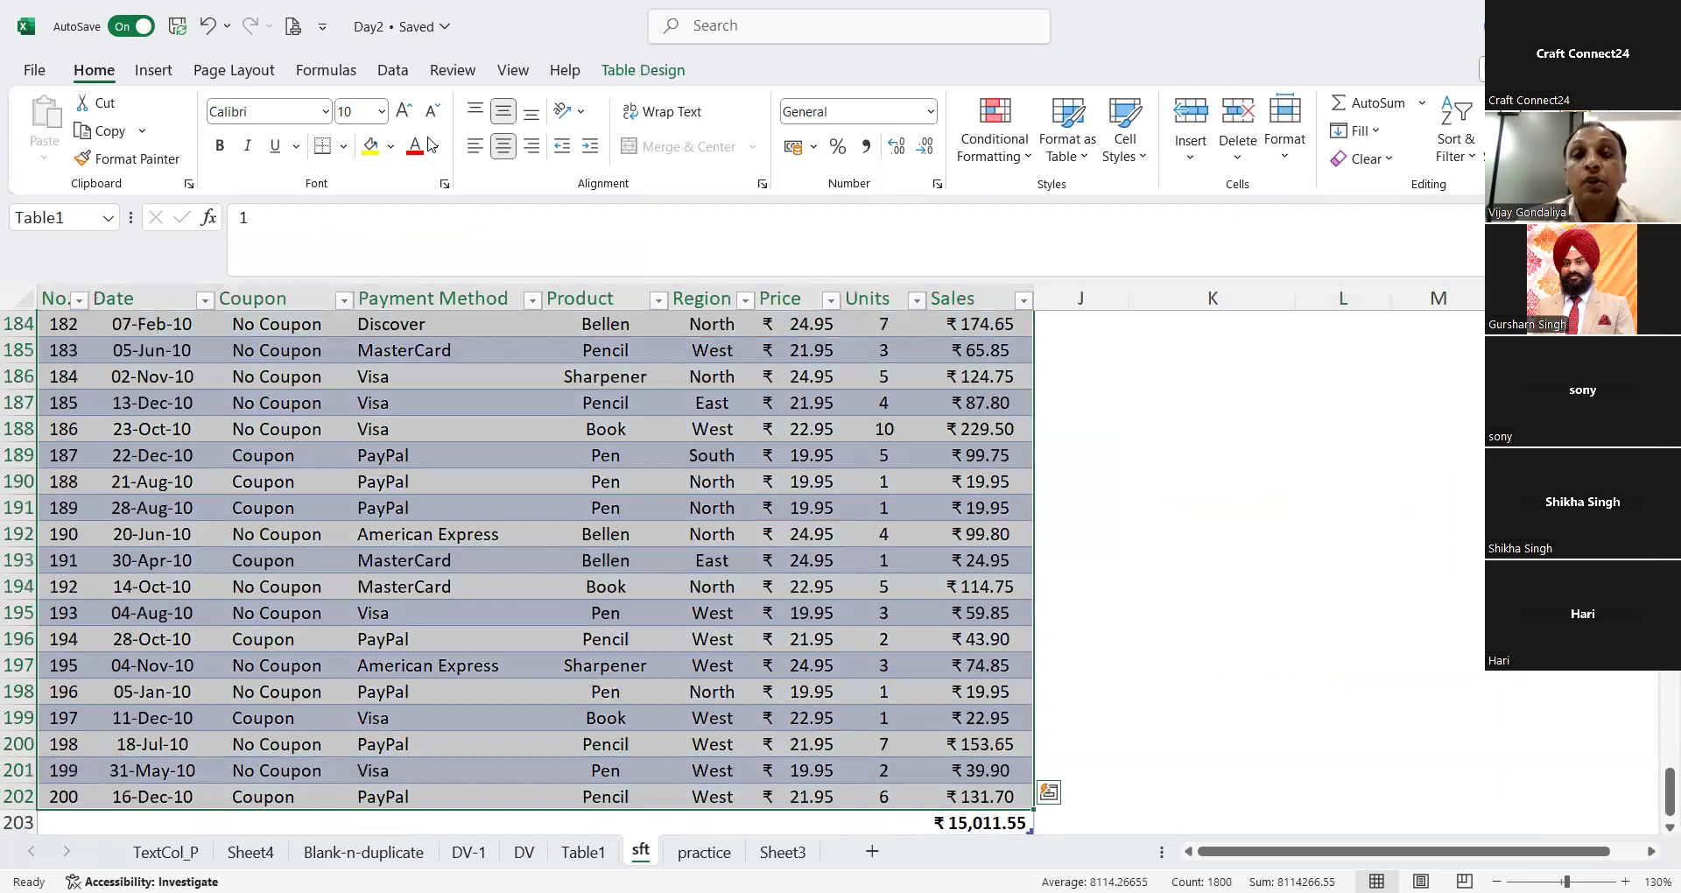
left_click(617, 66)
left_click(154, 180)
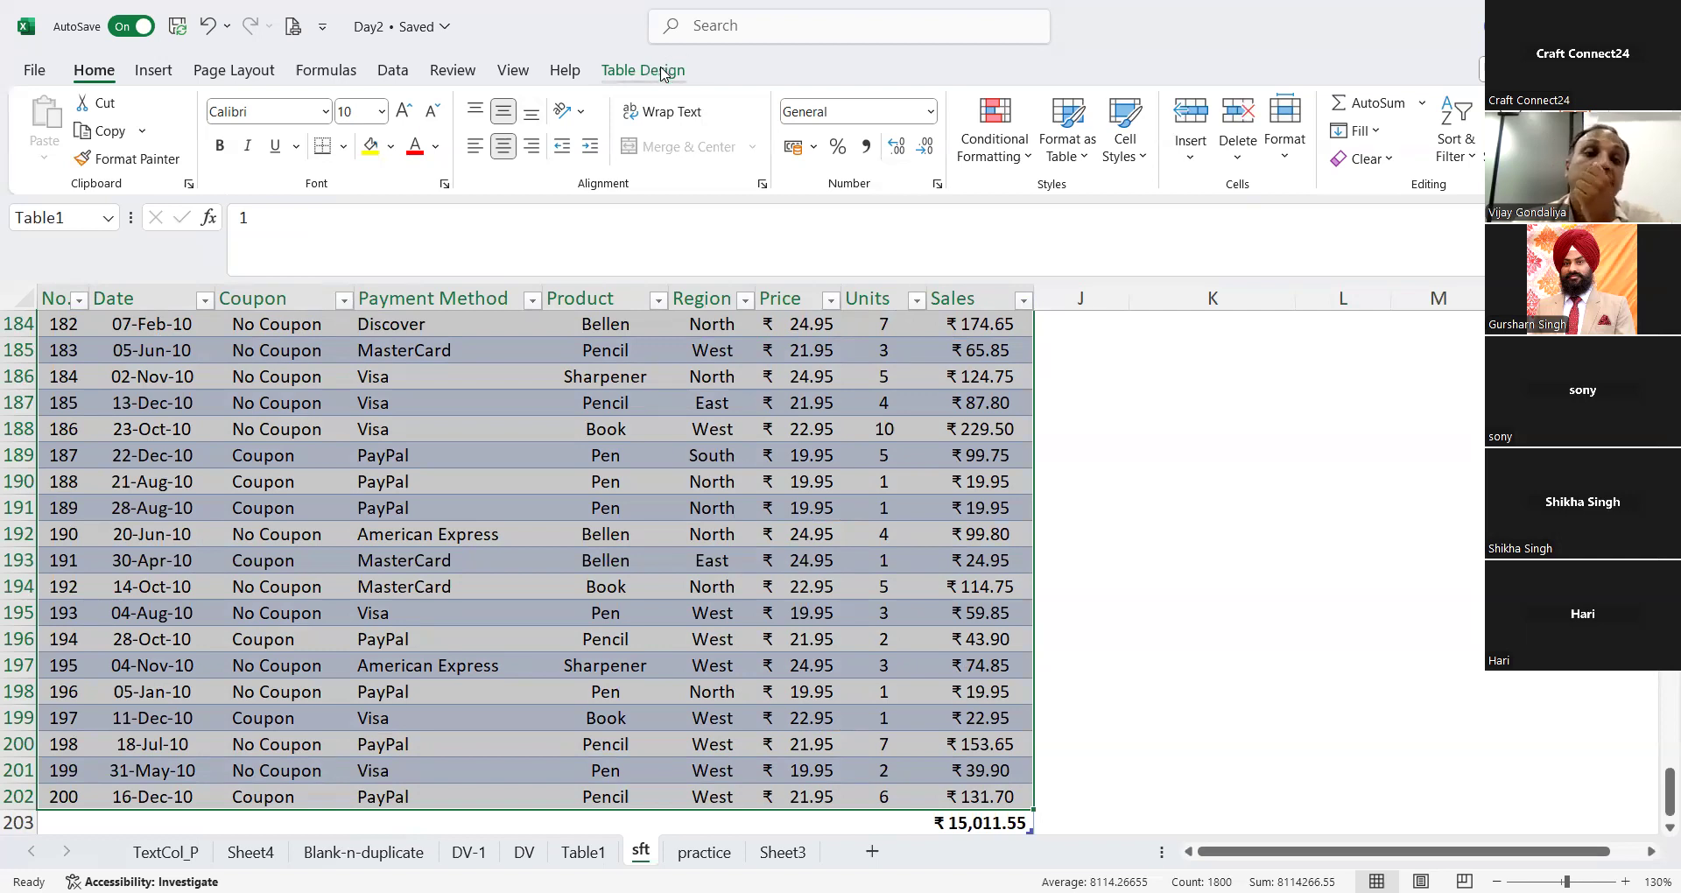
left_click(664, 75)
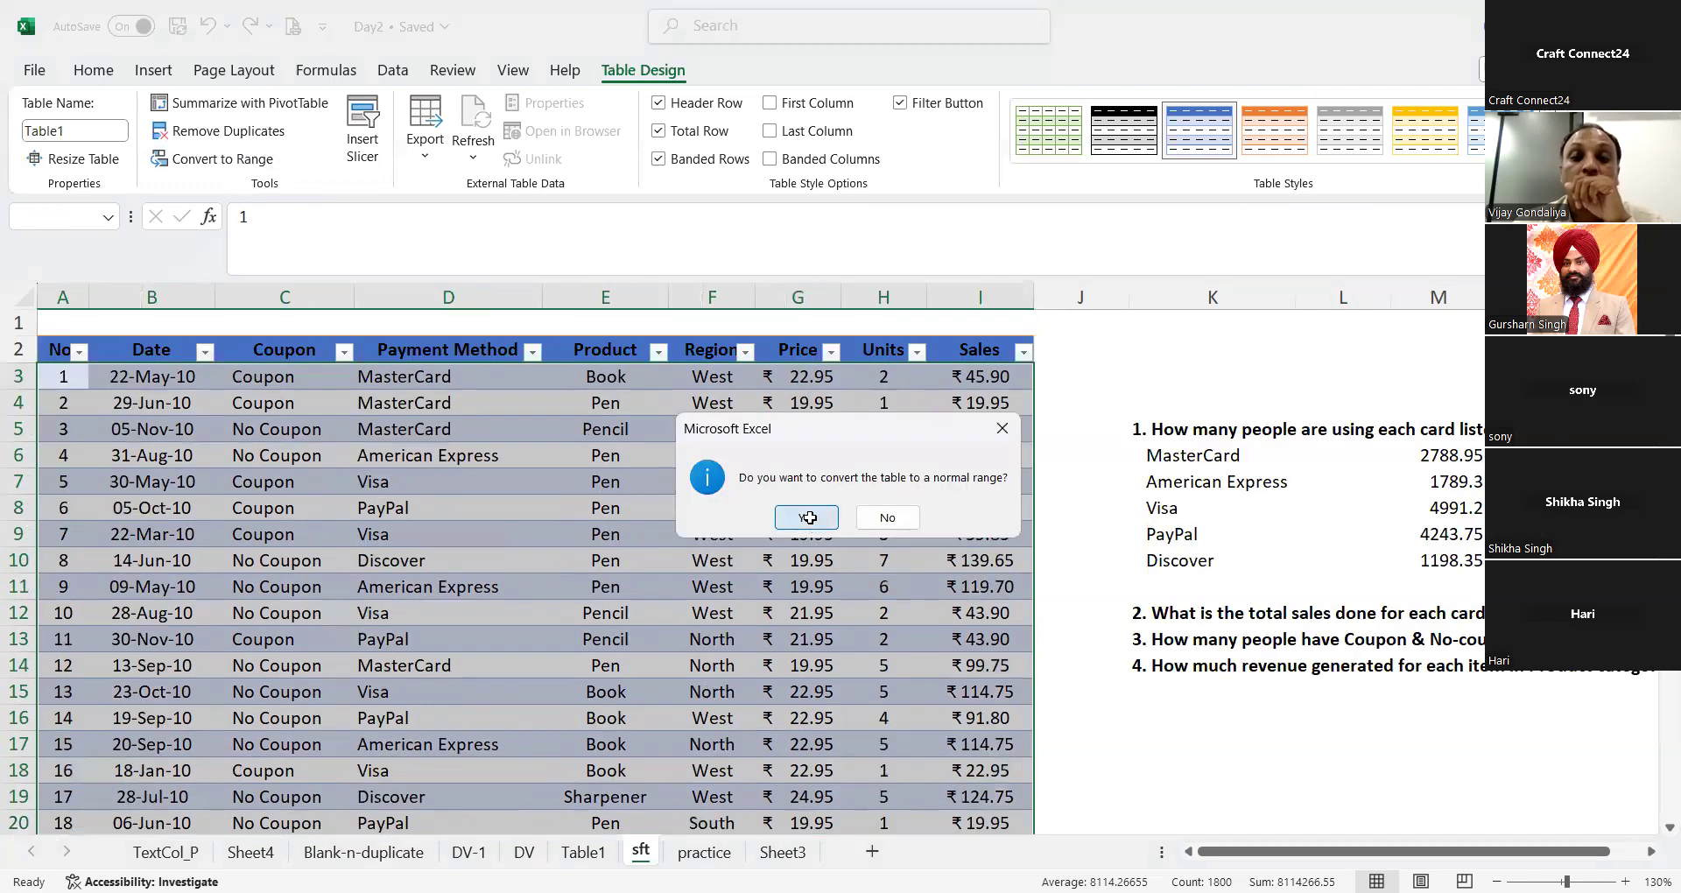
left_click(809, 517)
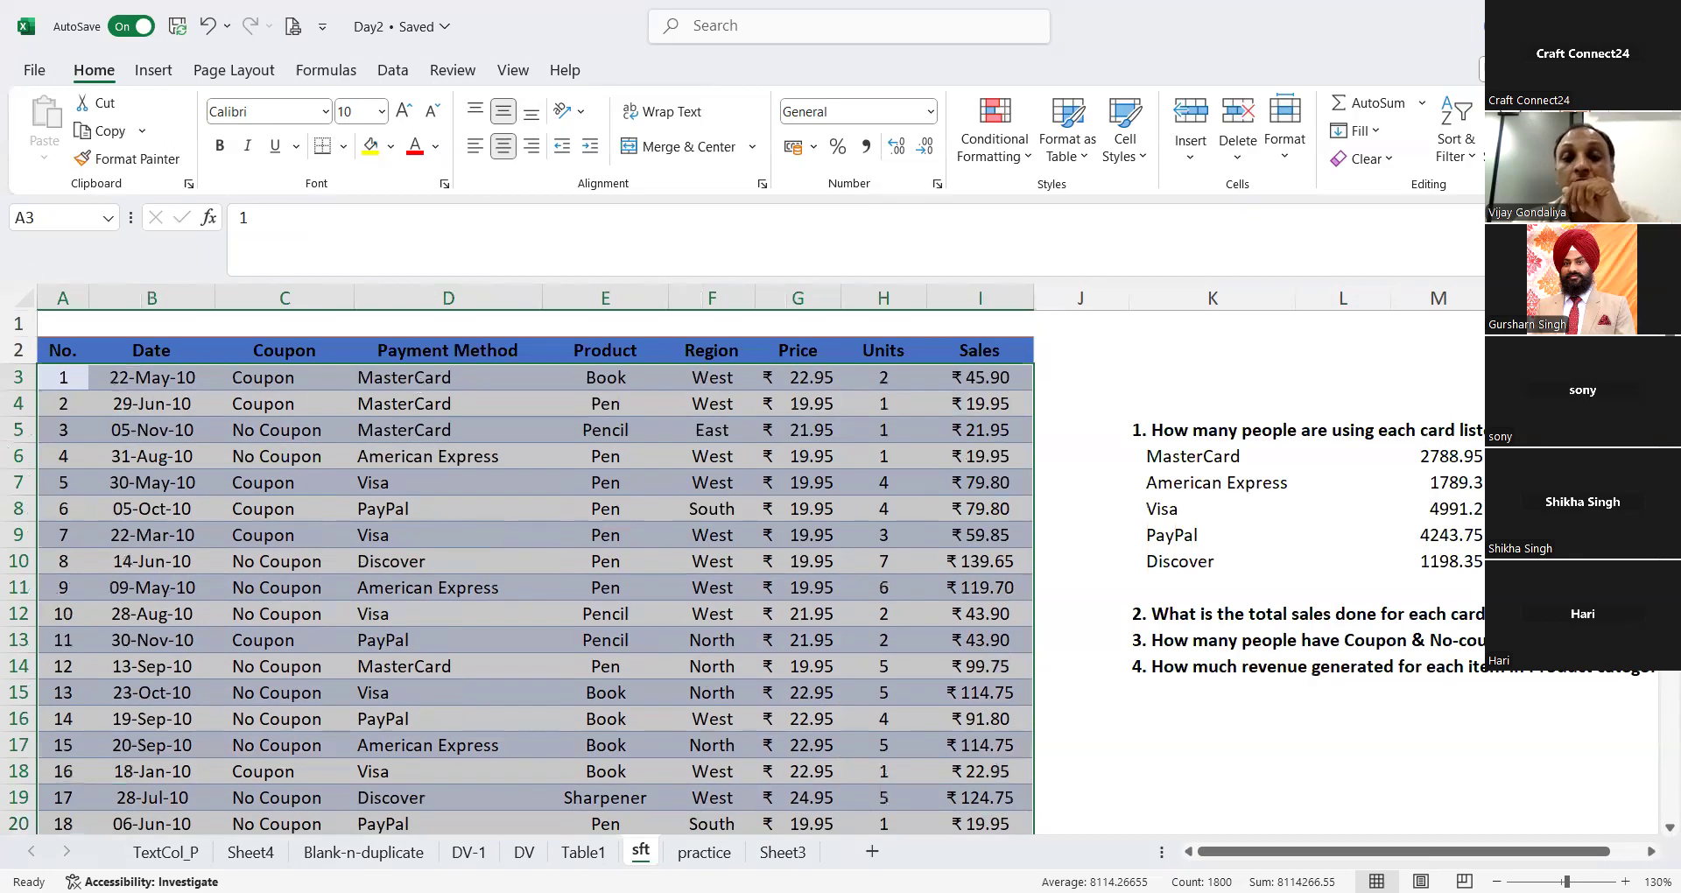
Step: Count the MasterCard payments in L6 using the whole Payment Method column with =COUNTIF(D:D,K6)
key("Right")
key("Right")
key("Right")
left_click(1302, 448)
type("=")
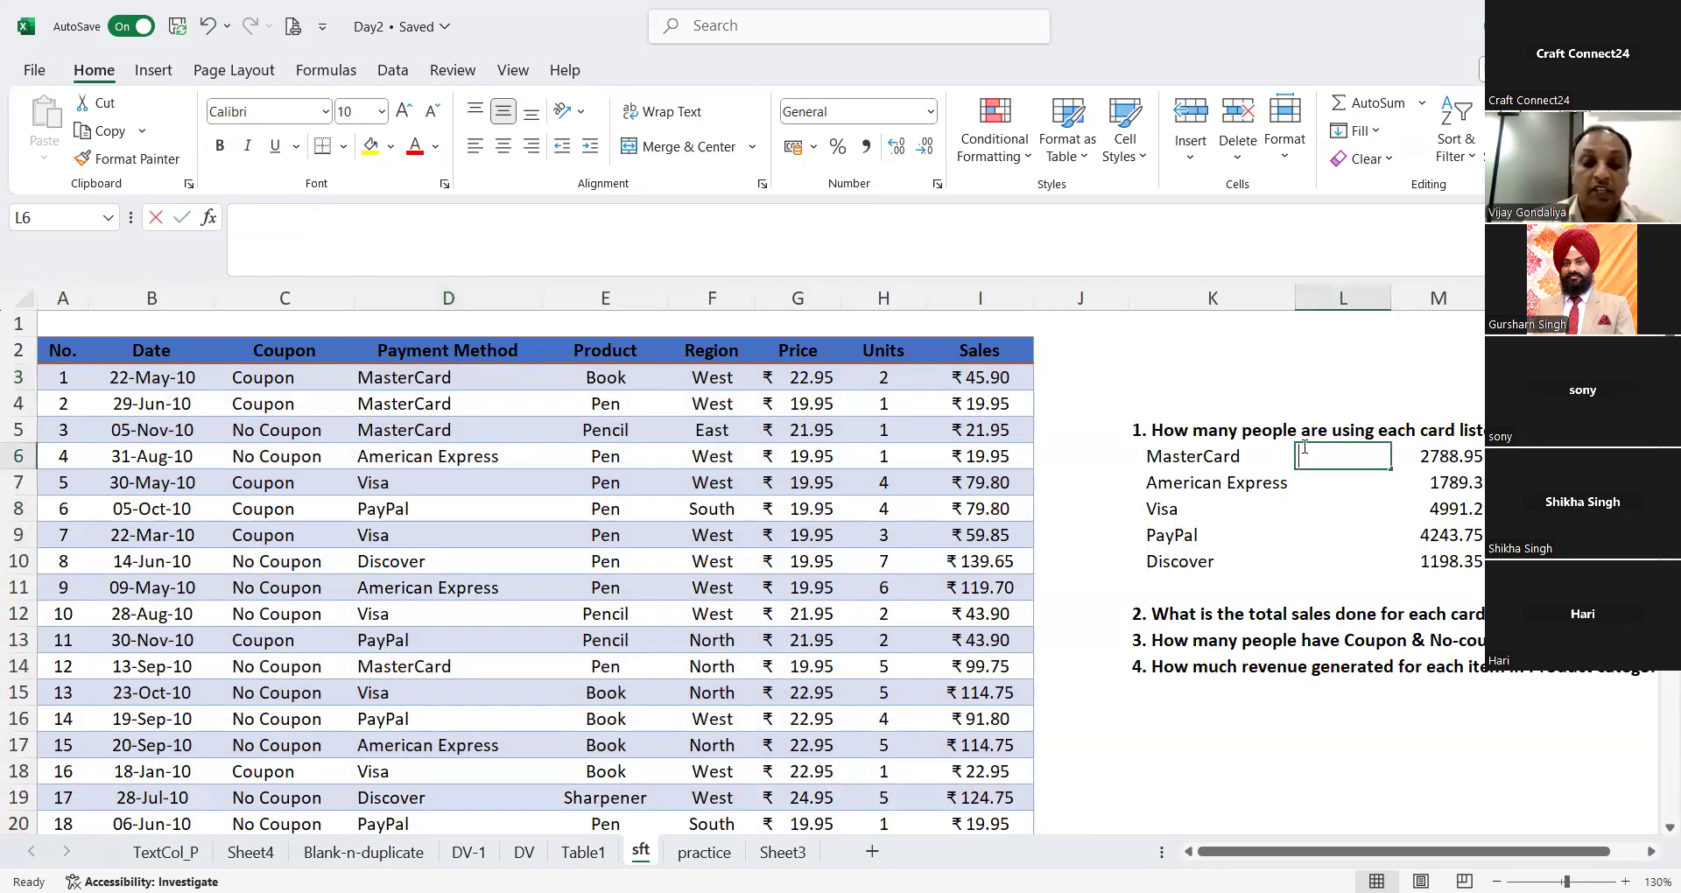
type("count")
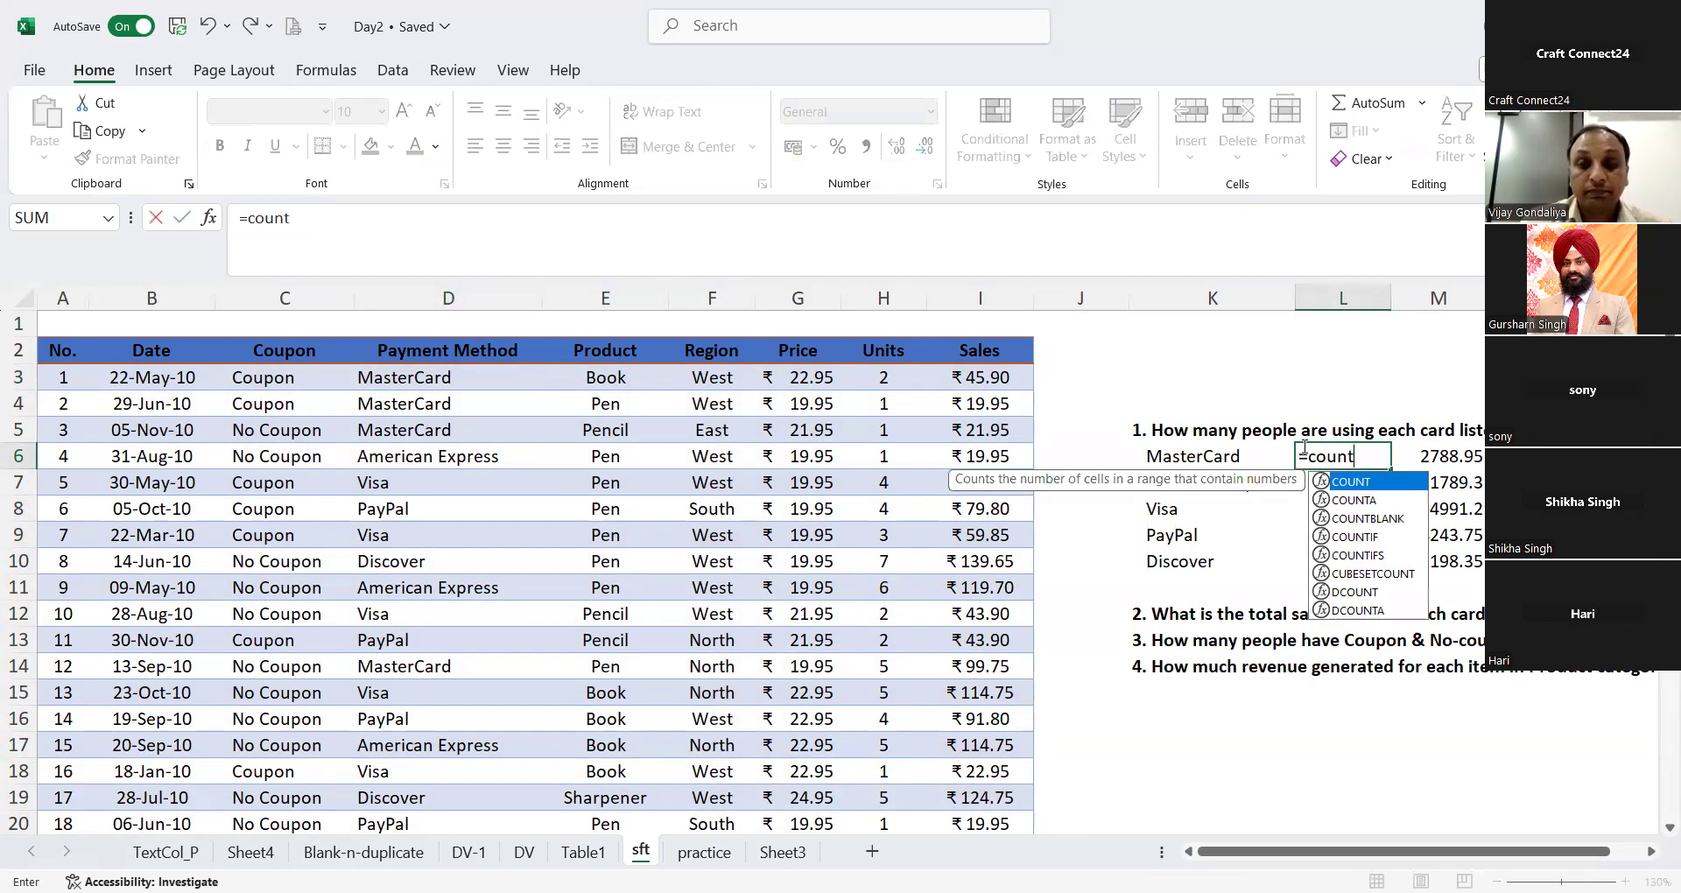
type("if")
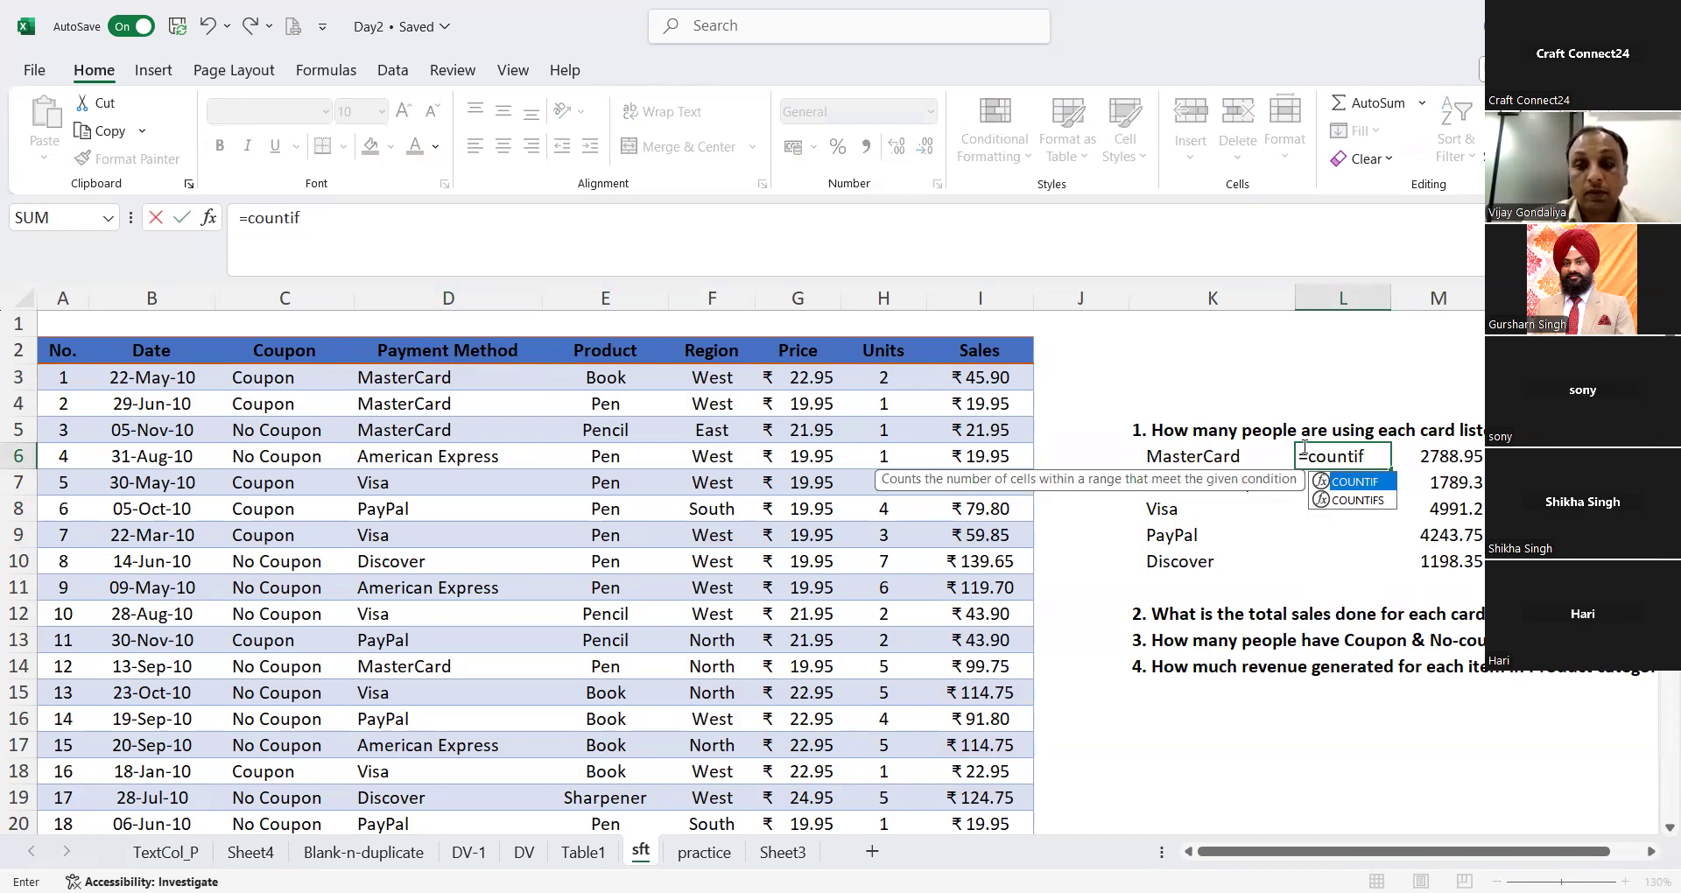
type("(")
key("Left")
key("Left")
key("Left")
key("Left")
key("Left")
key("Up")
key("Up")
key("Up")
key("Left")
key("Left")
key("Left")
key("Left")
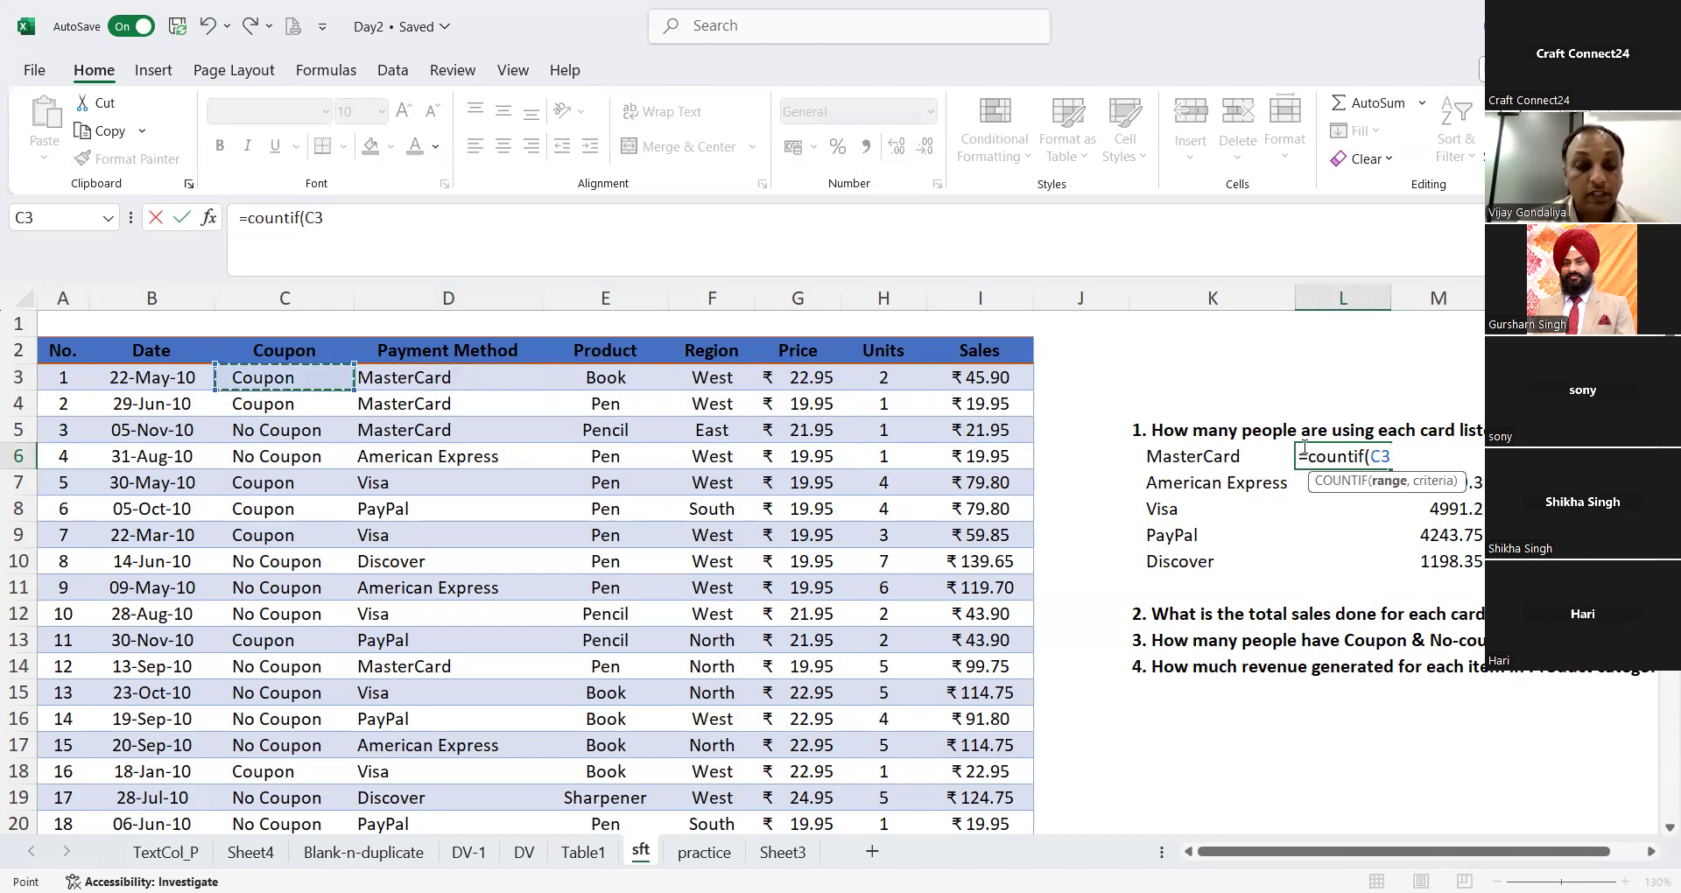
left_click(457, 296)
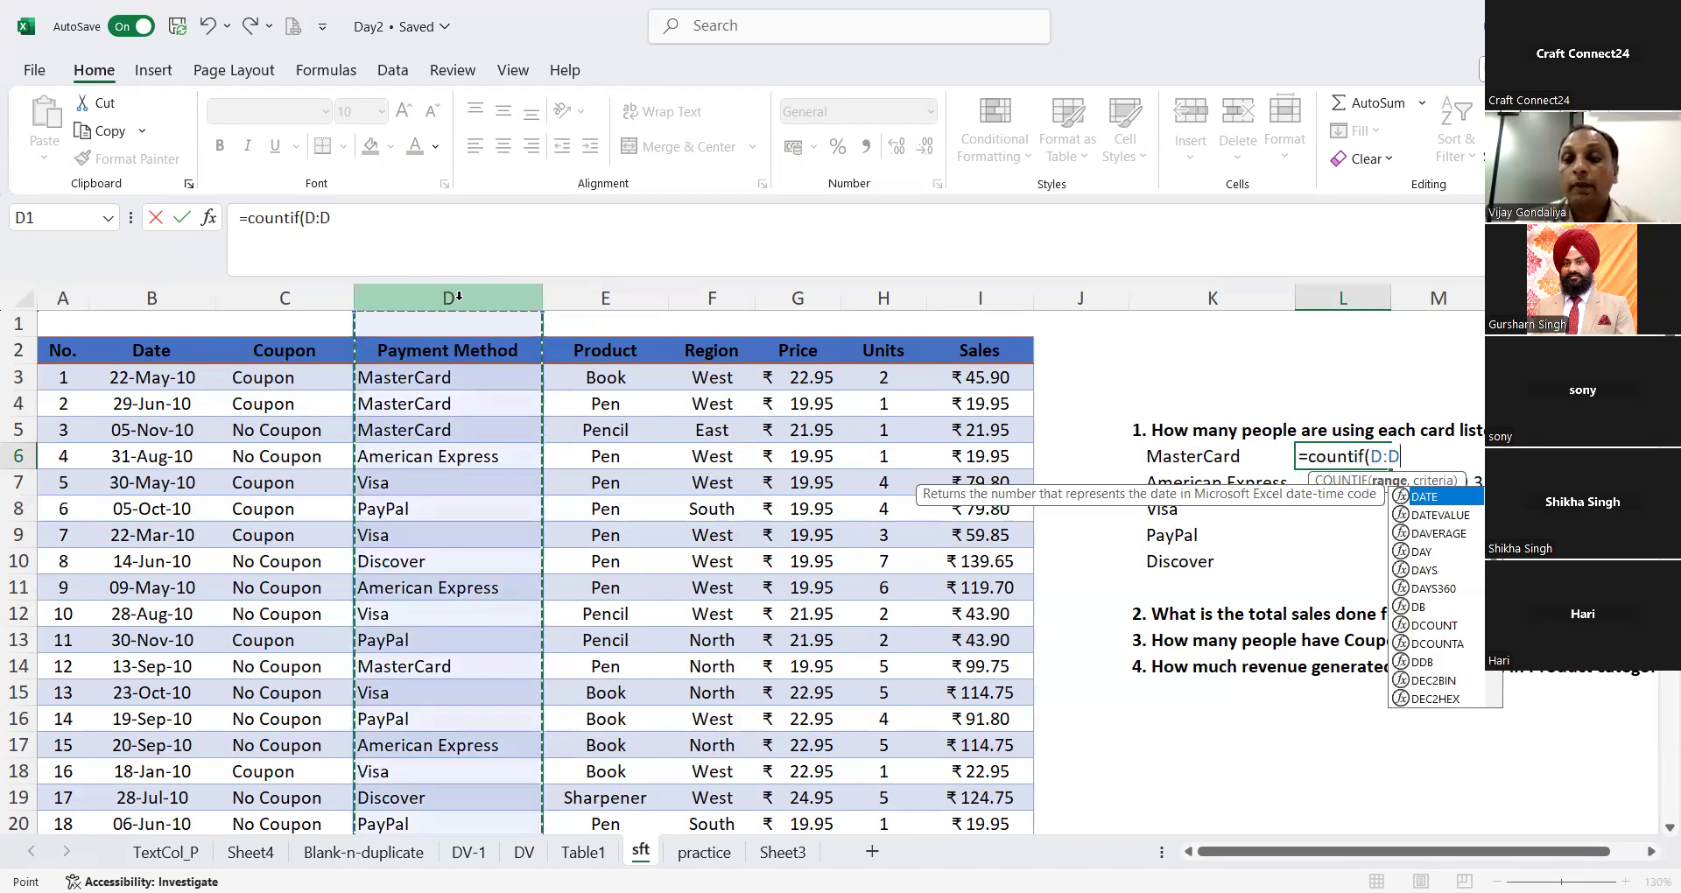
type(",")
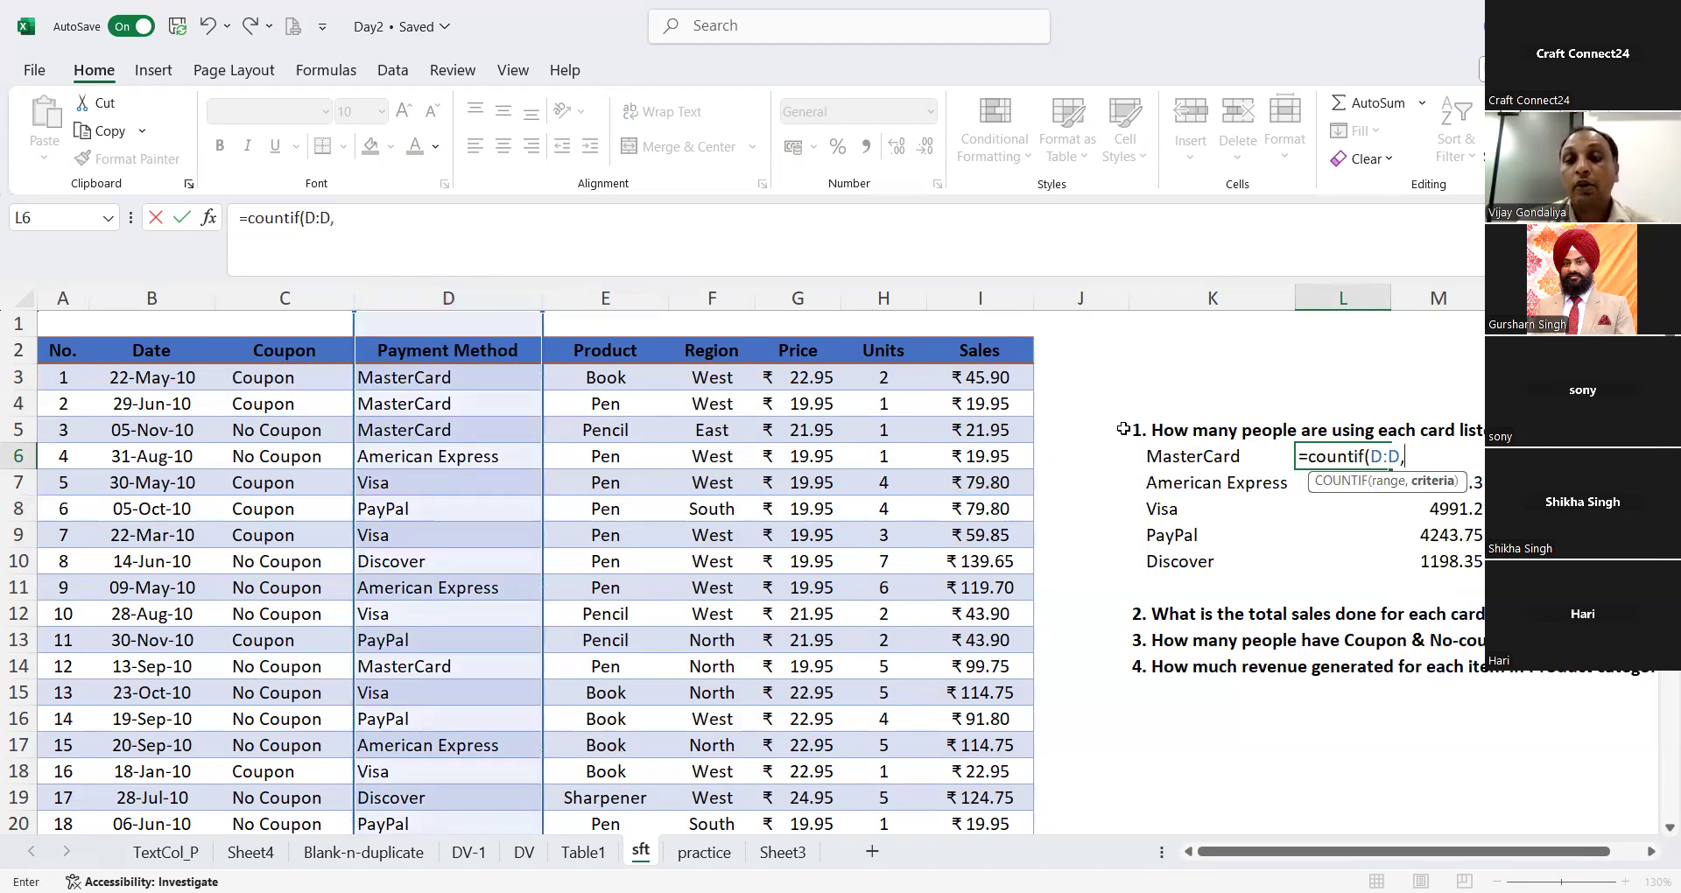
left_click(1178, 451)
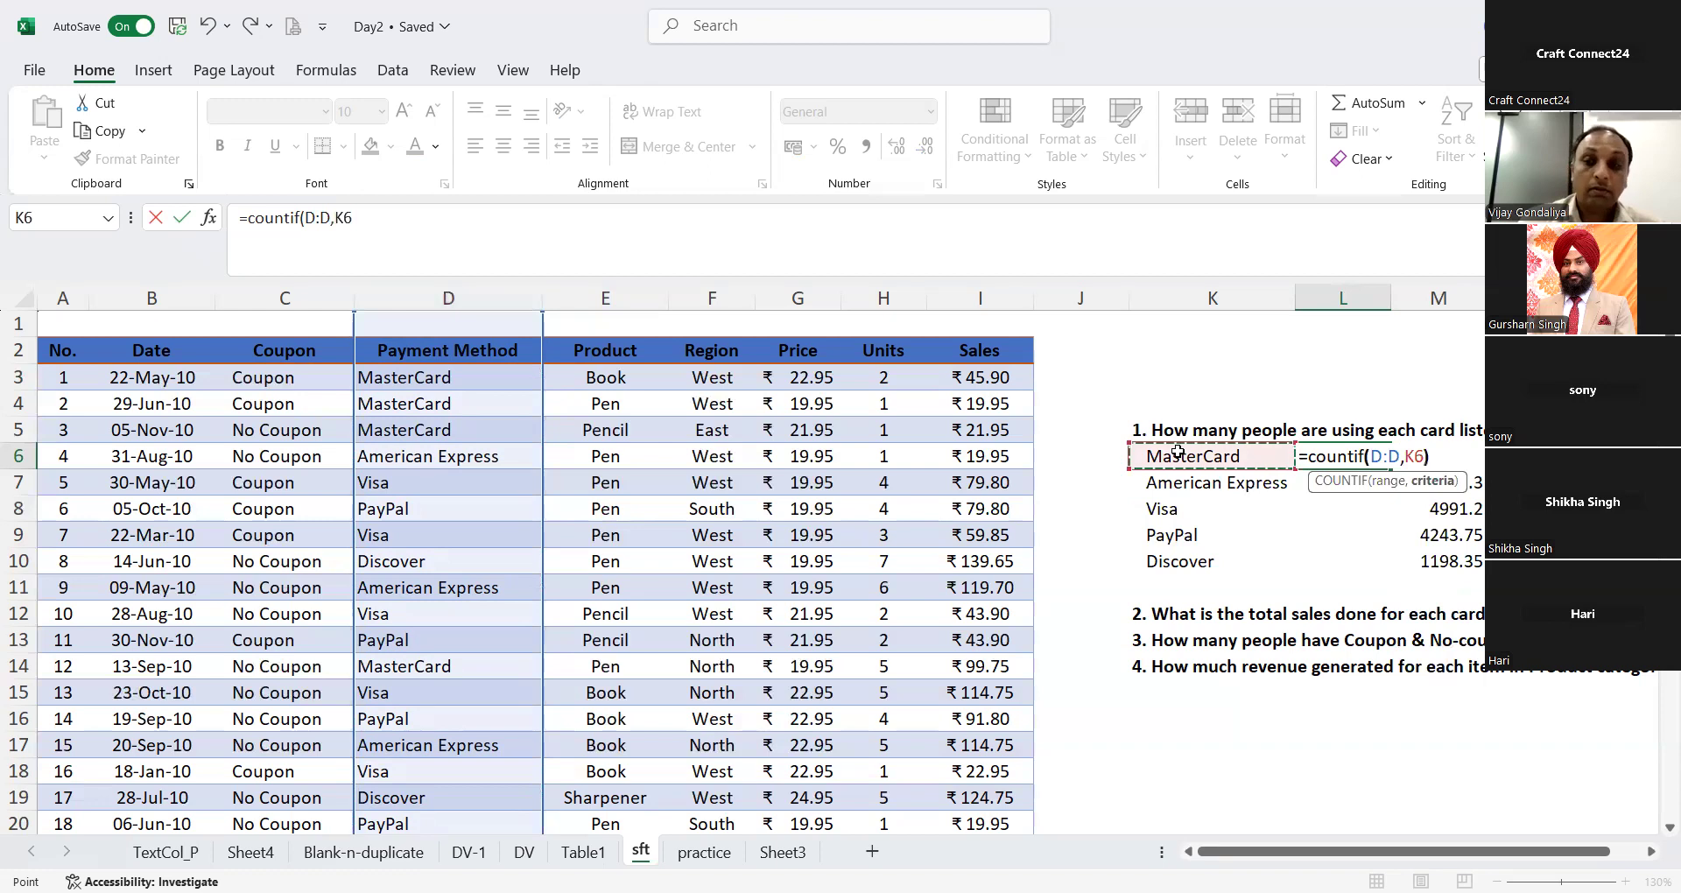
key("Return")
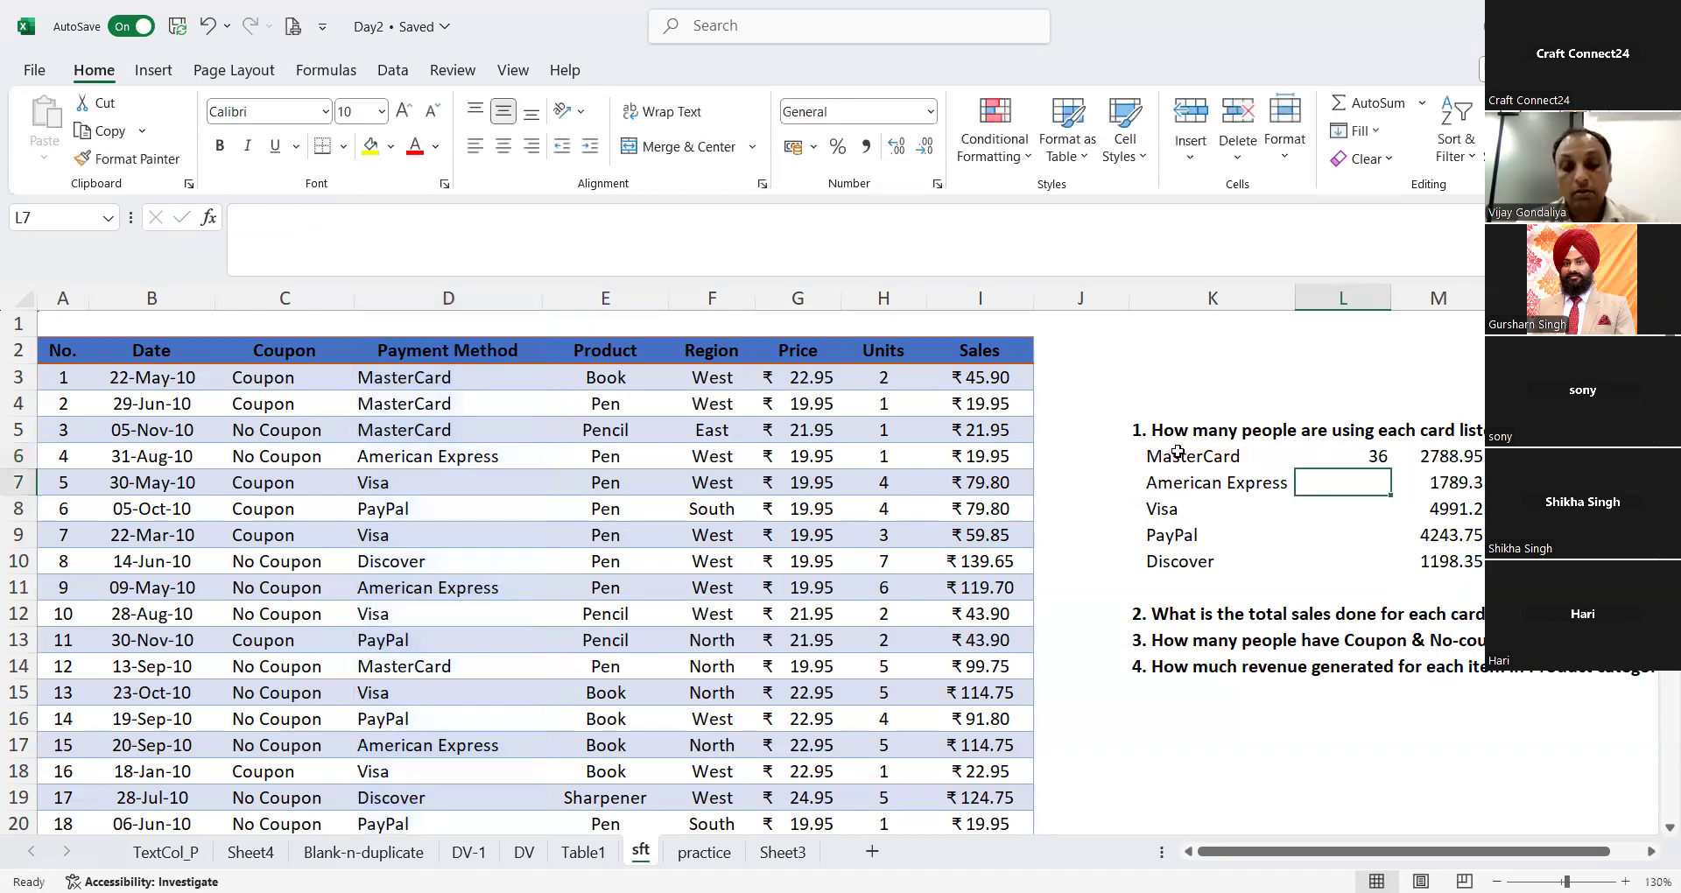
Step: Fill the column-based COUNTIF formula down L7:L10 for the remaining cards and go back over the filled cells
key("ctrl+d")
key("Down")
key("ctrl+d")
key("Down")
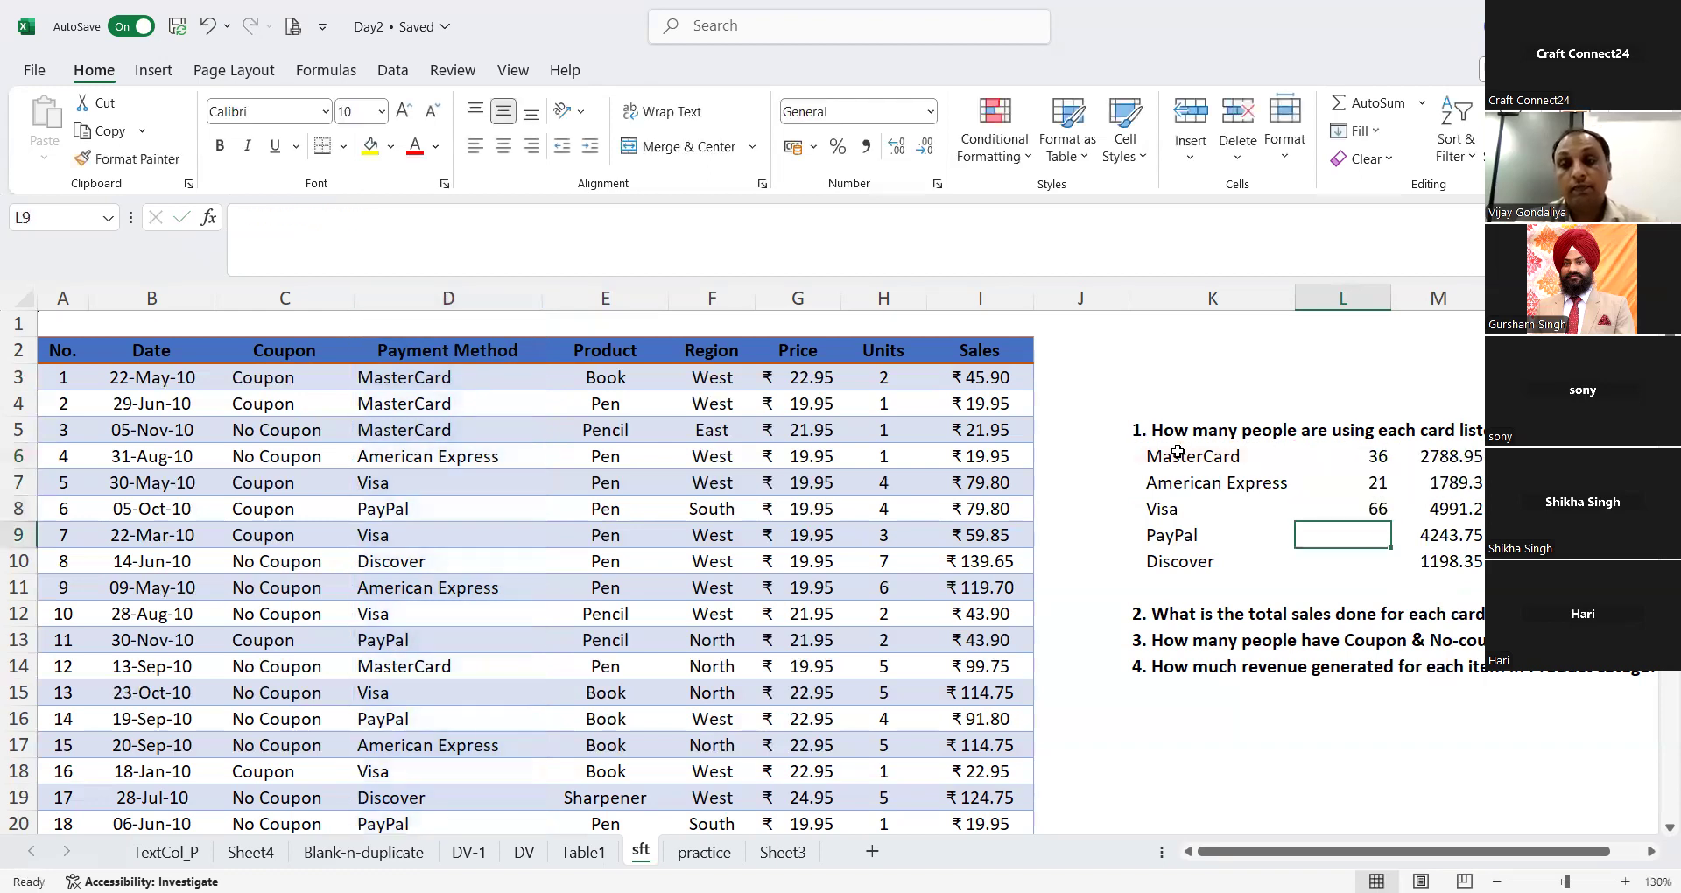
key("ctrl+d")
key("Down")
key("ctrl+d")
key("Up")
key("Up")
key("Up")
key("Up")
key("Up")
key("Up")
key("Down")
key("Down")
key("Down")
key("Down")
key("Up")
key("Up")
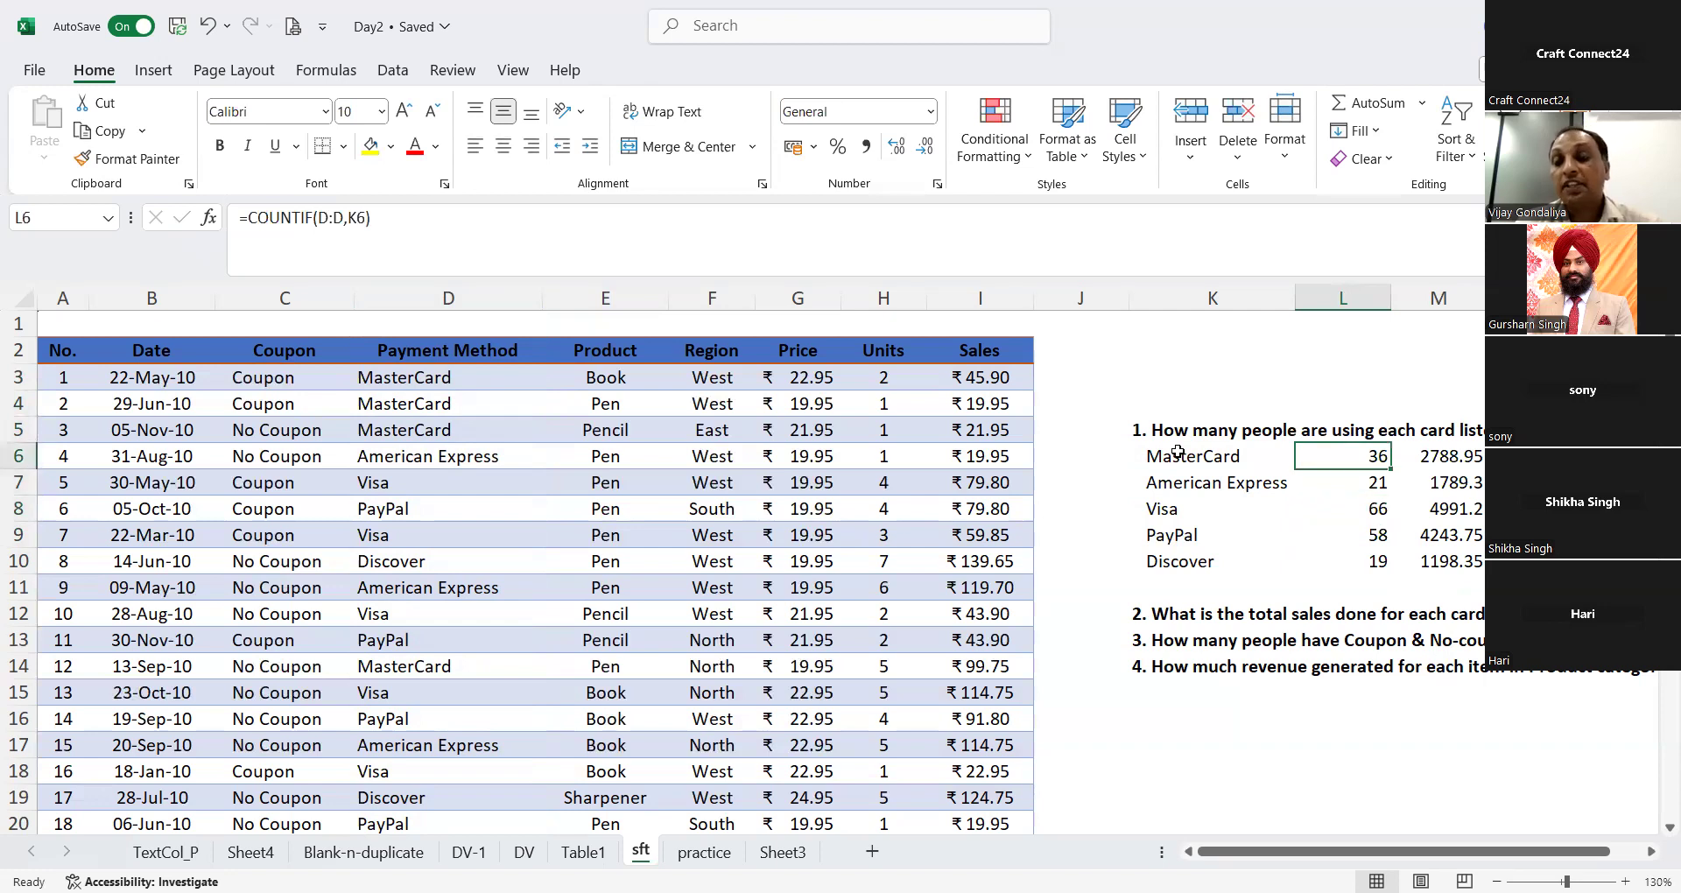
Step: Label the two result columns with Countif in L4 and Sumifs in M4
left_click(1385, 398)
type("Countif")
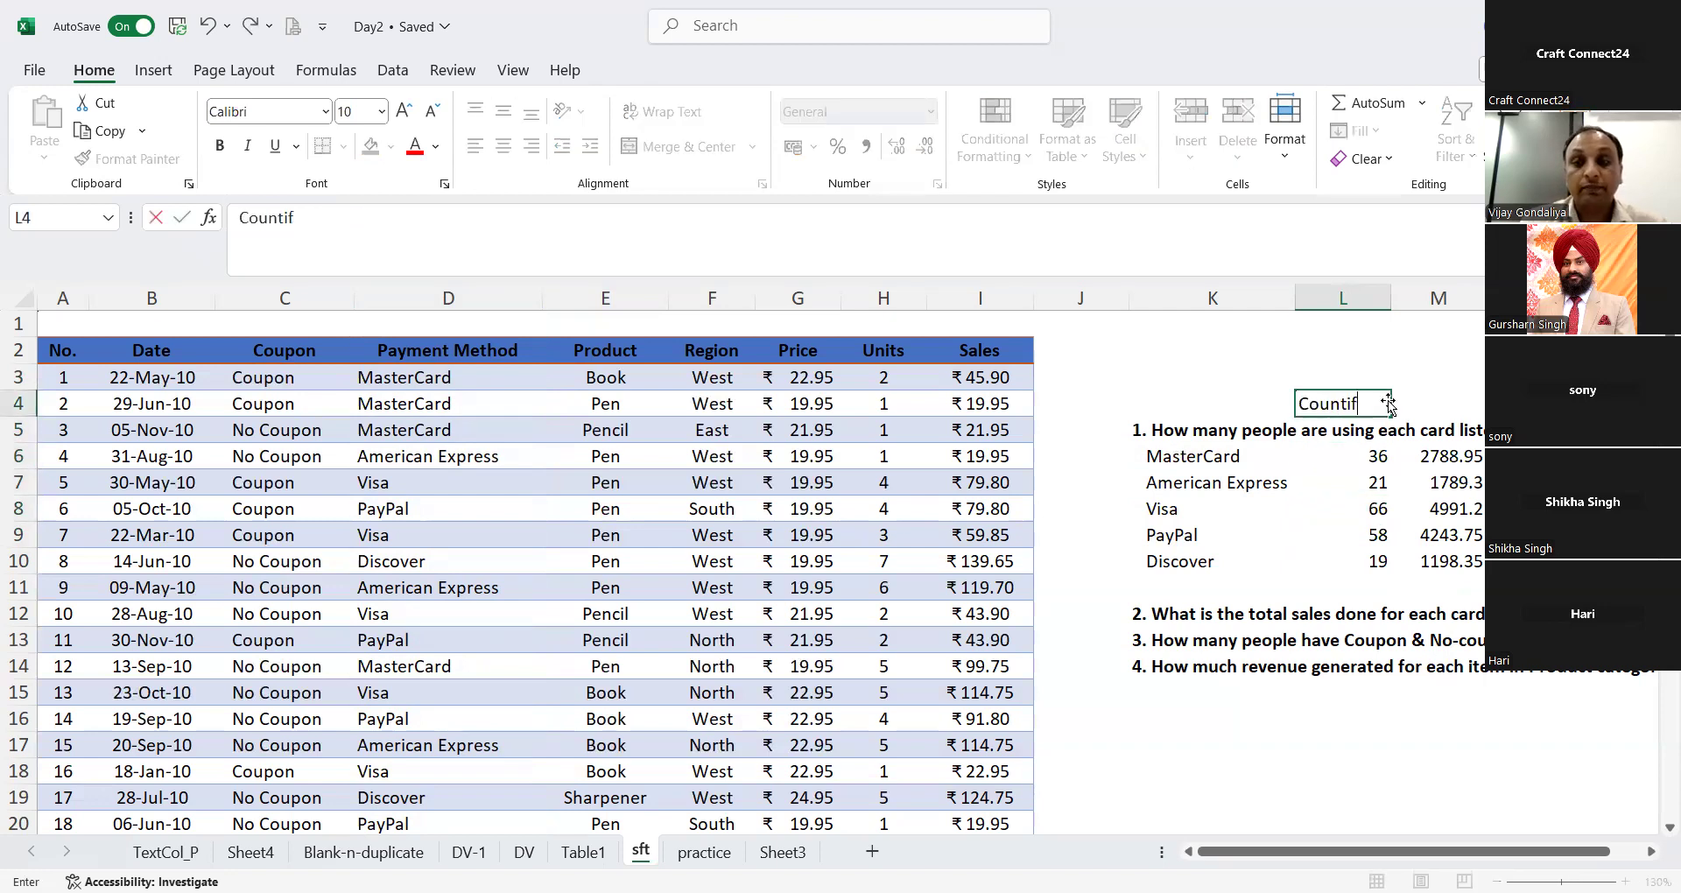
key("Tab")
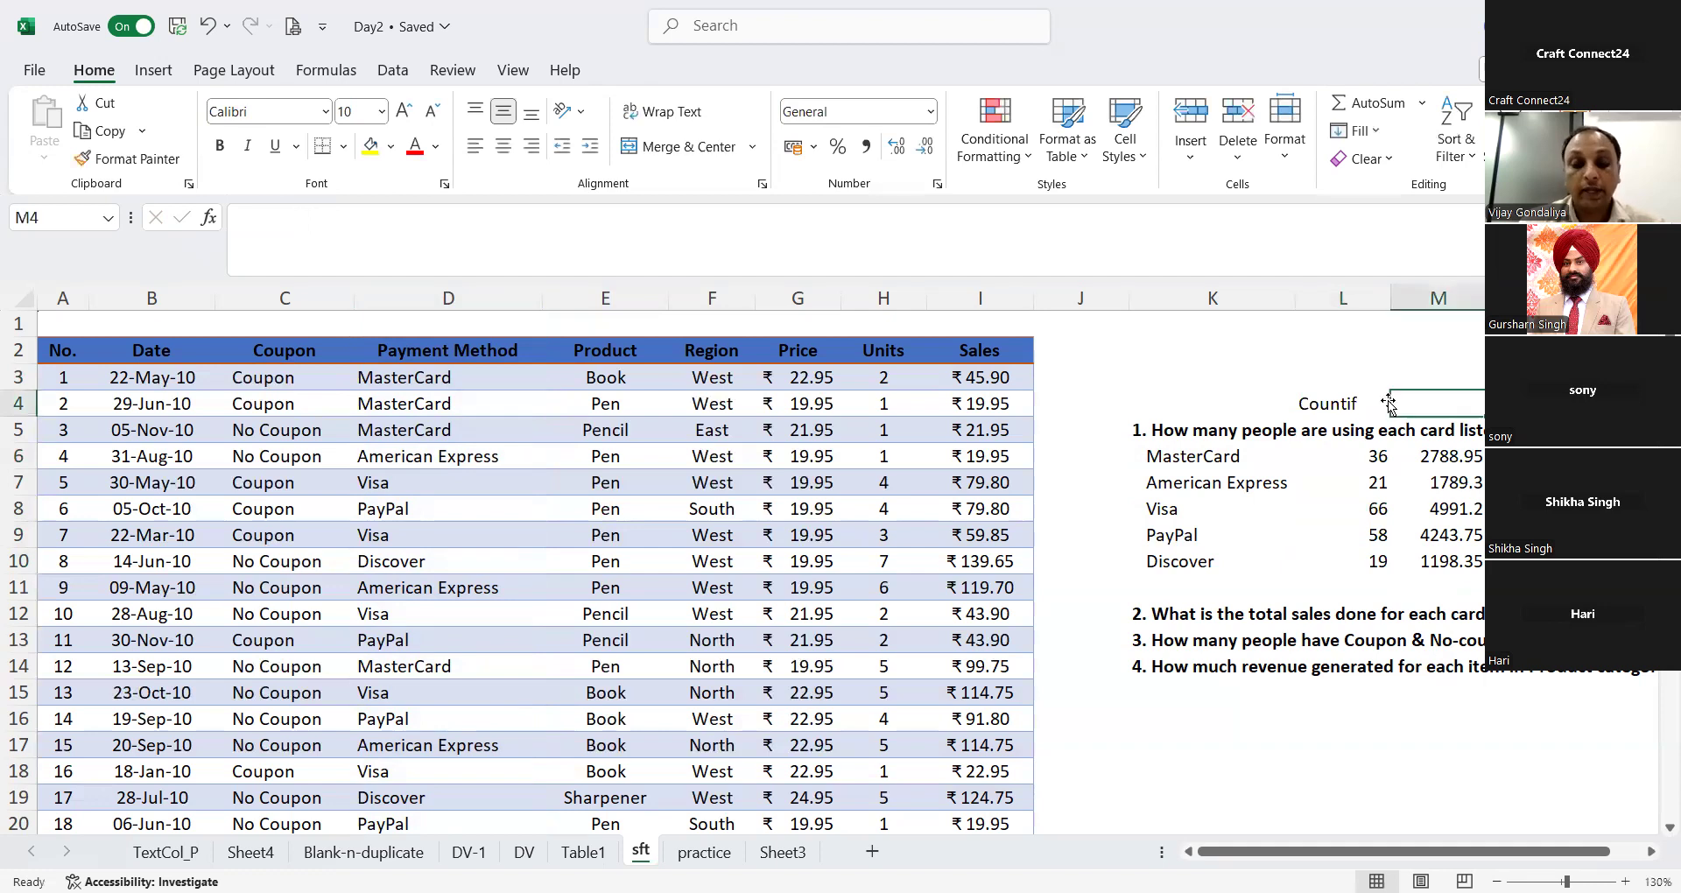
type("Sumifs")
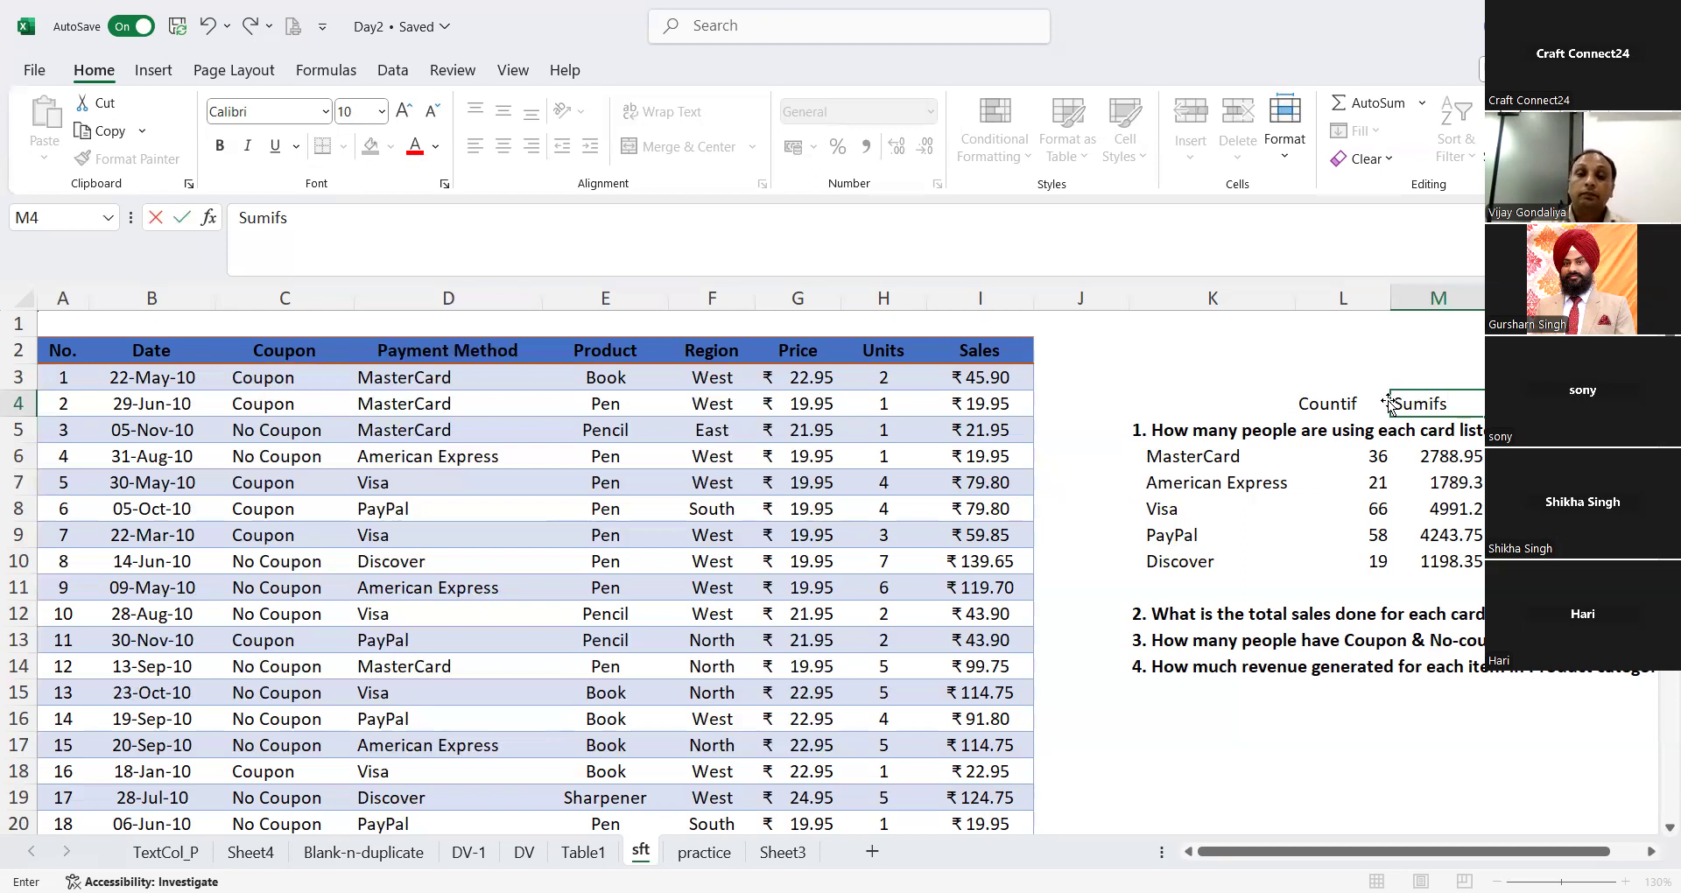
key("Return")
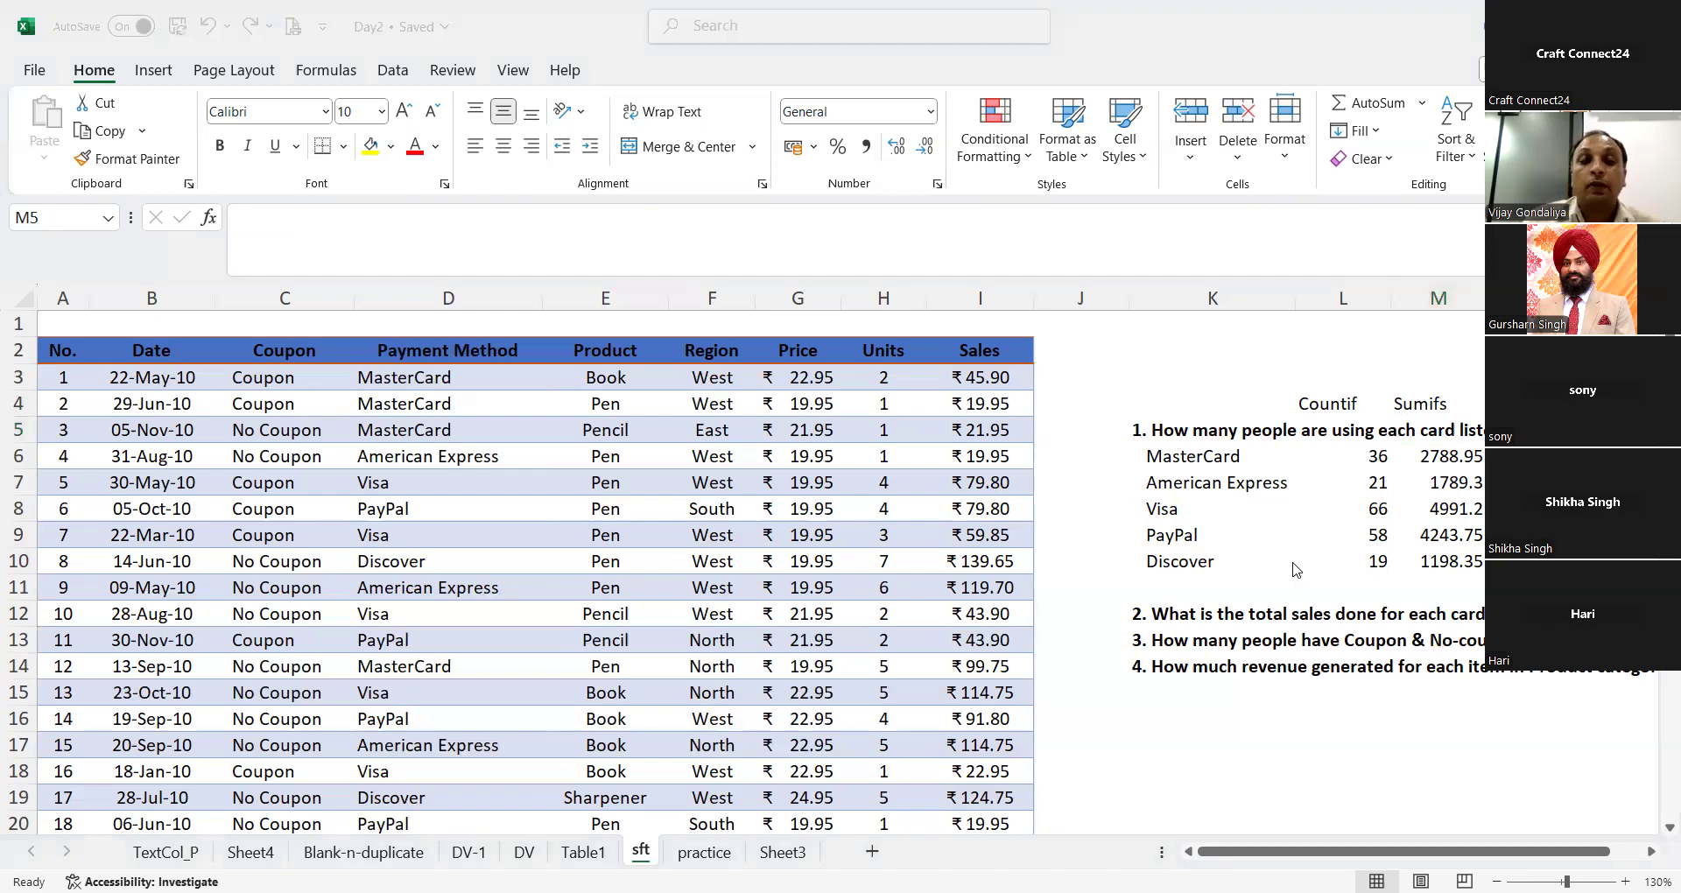
Step: Enter Coupon in K15 and copy the No Coupon entry from C5 into K16 for the coupon question
left_click(1195, 687)
type("C")
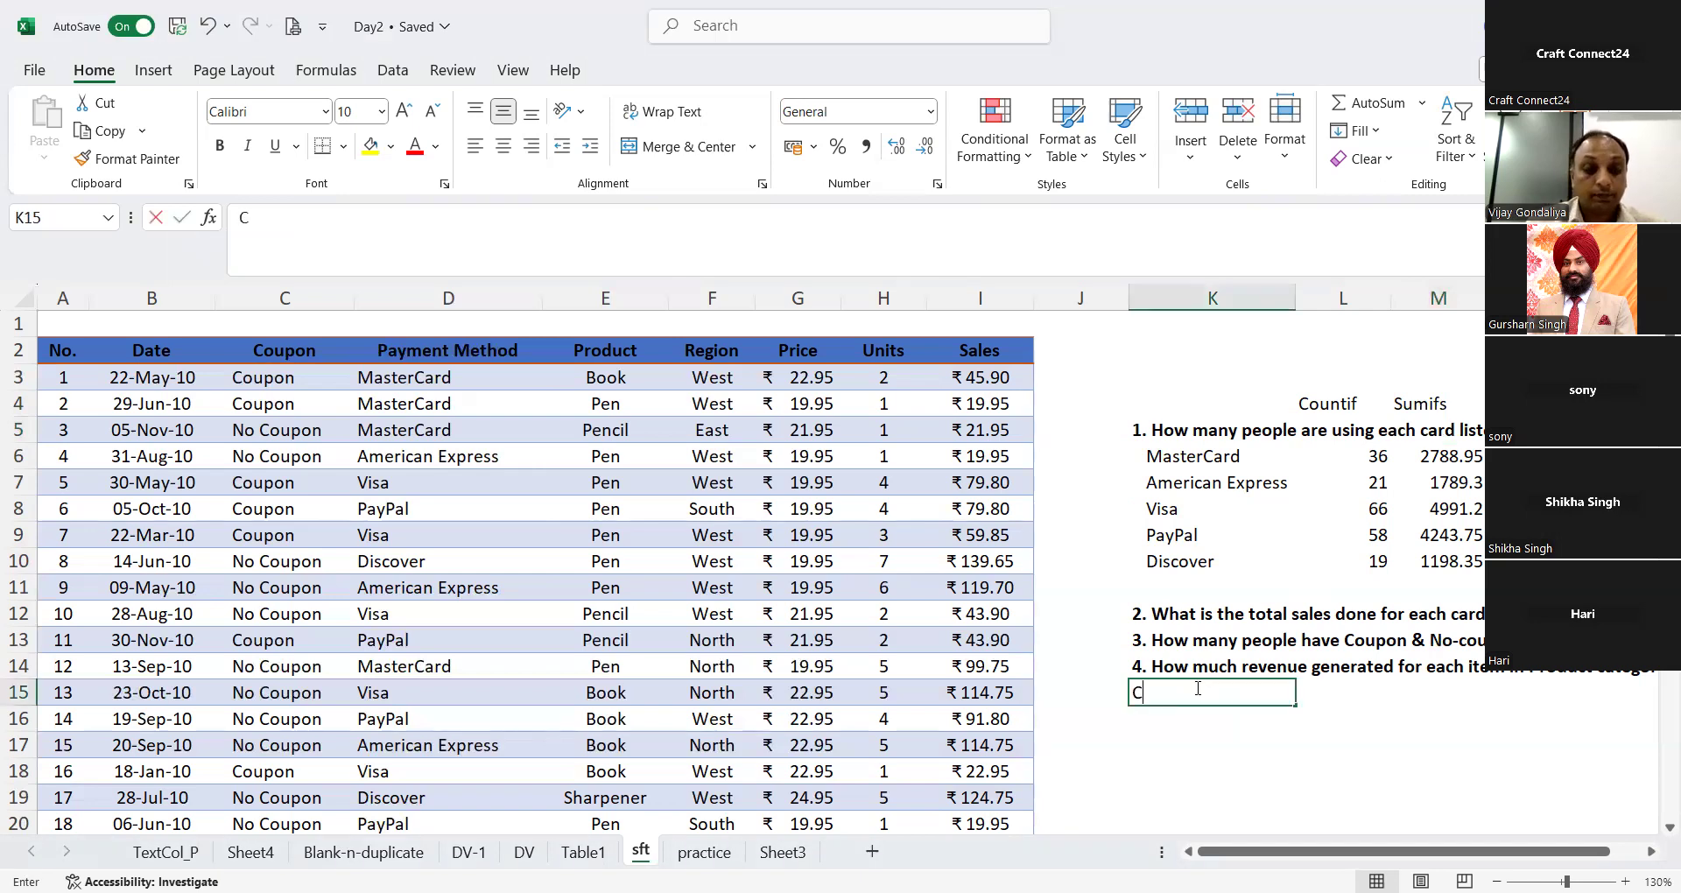
type("oupon")
key("Return")
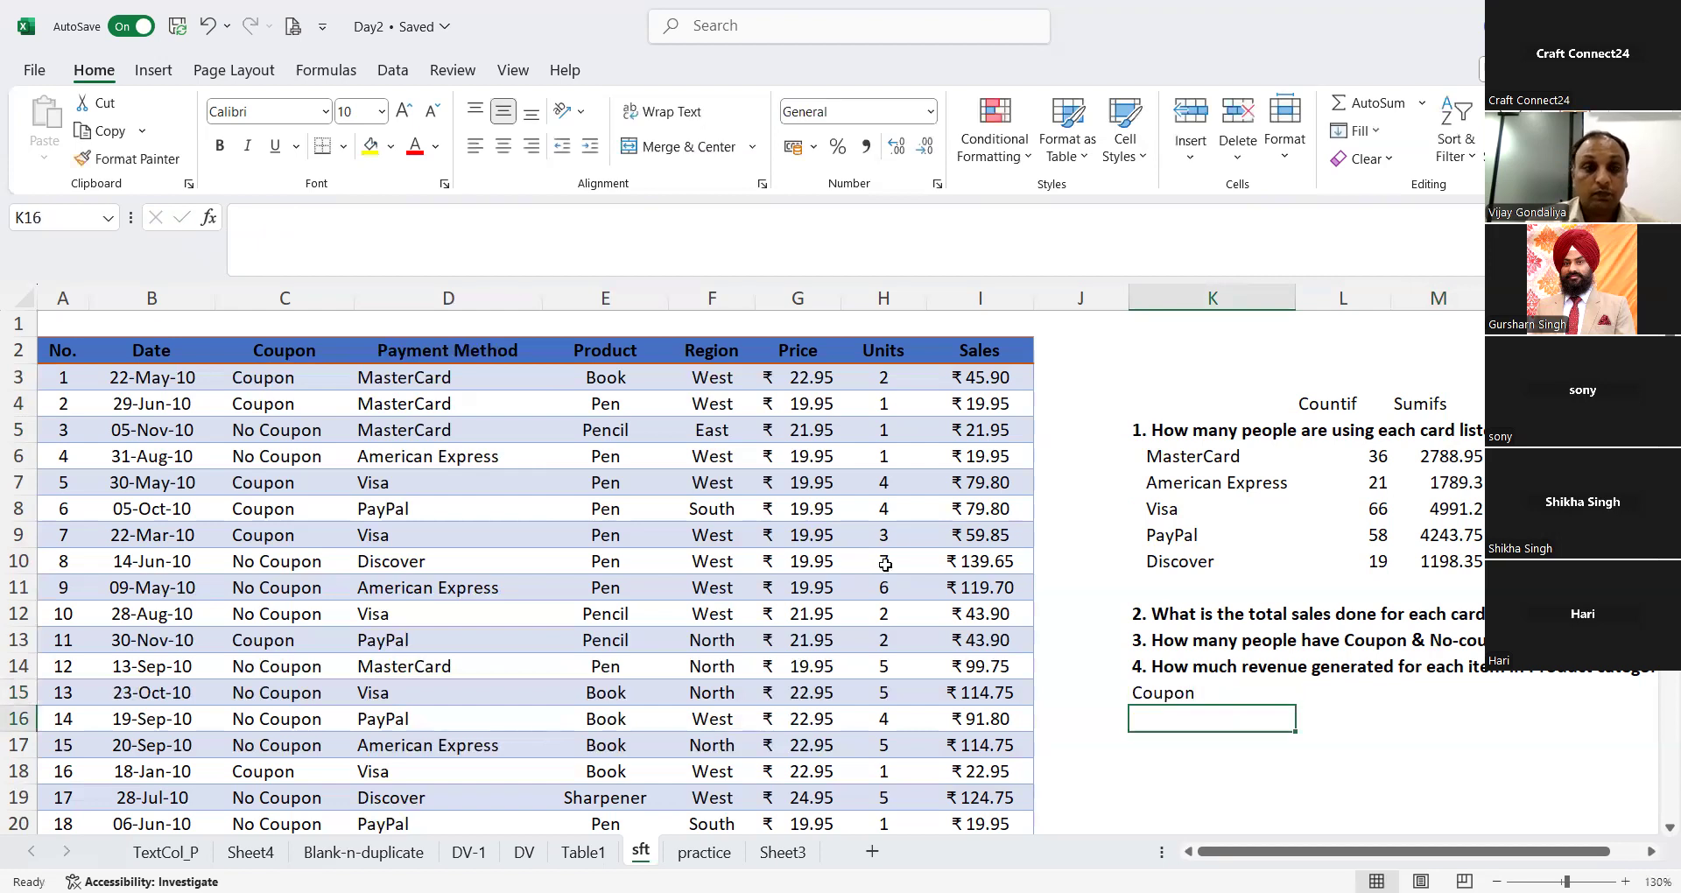
left_click(221, 445)
key("ctrl+c")
left_click(1170, 698)
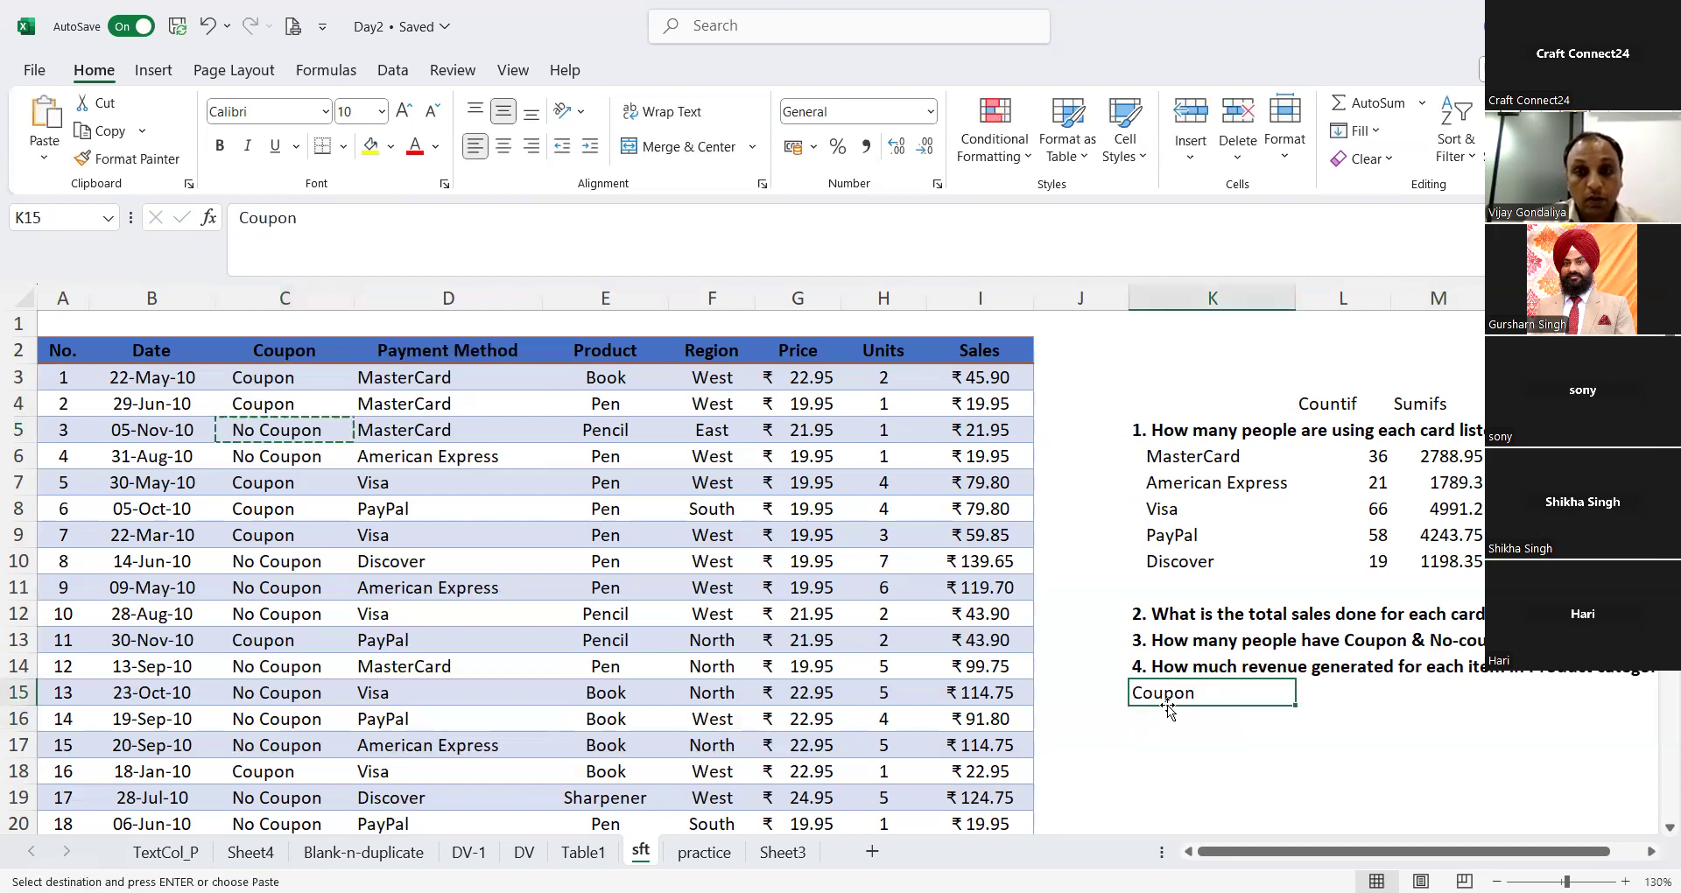
left_click(1171, 711)
key("ctrl+v")
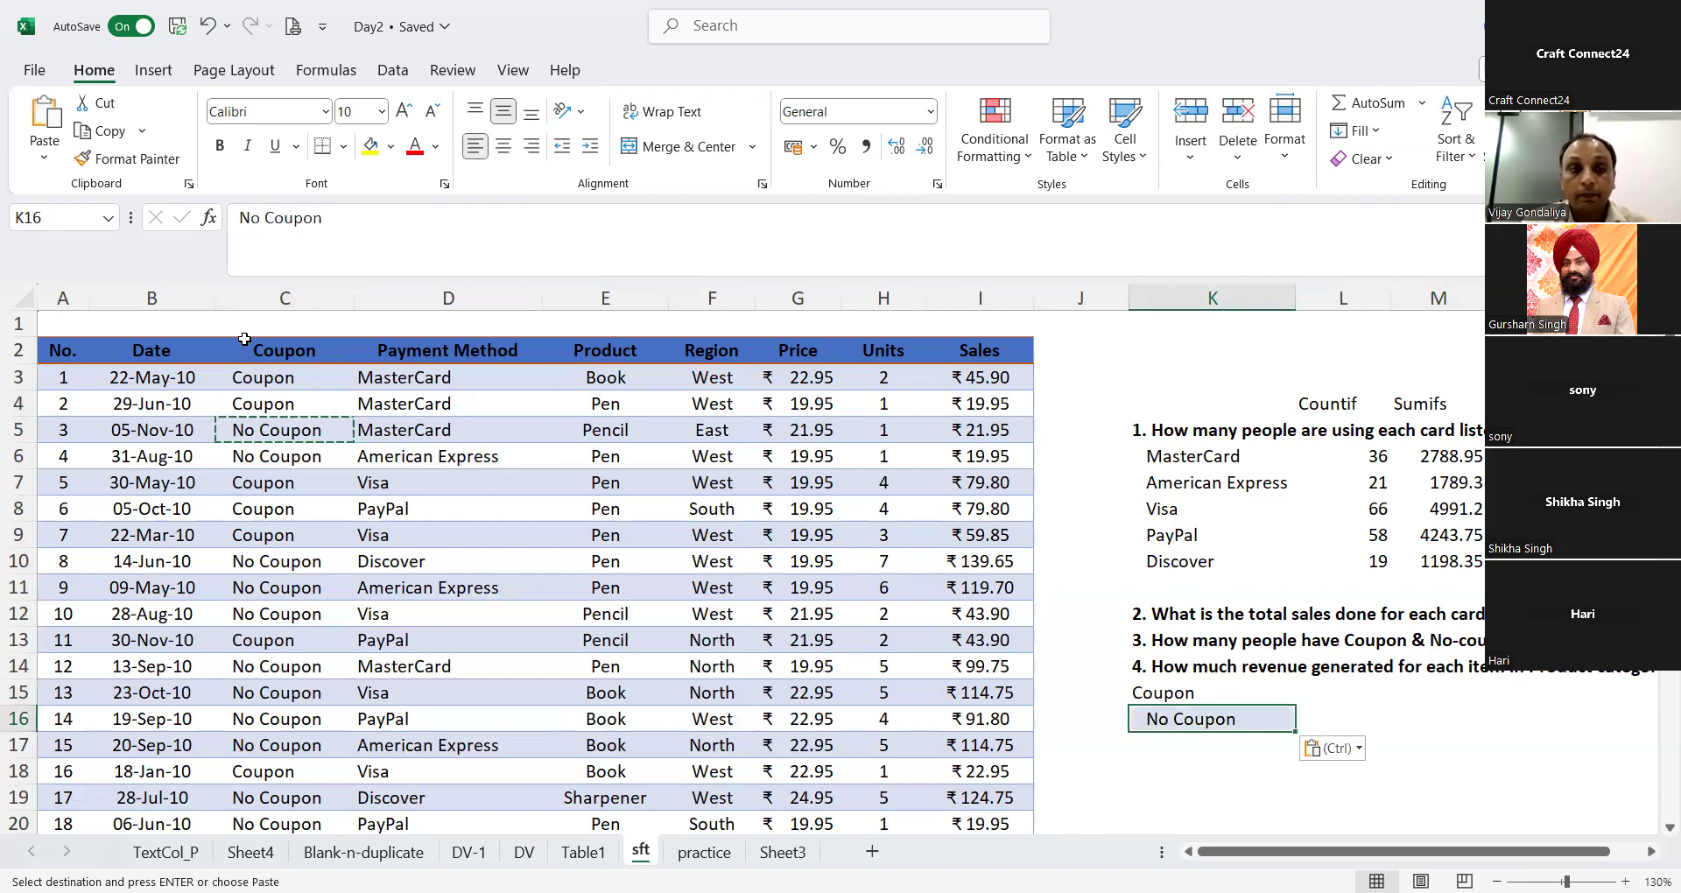
Step: Examine the No Coupon text in C5 and K16 for leading spaces, leaving the entries unedited
left_click(236, 422)
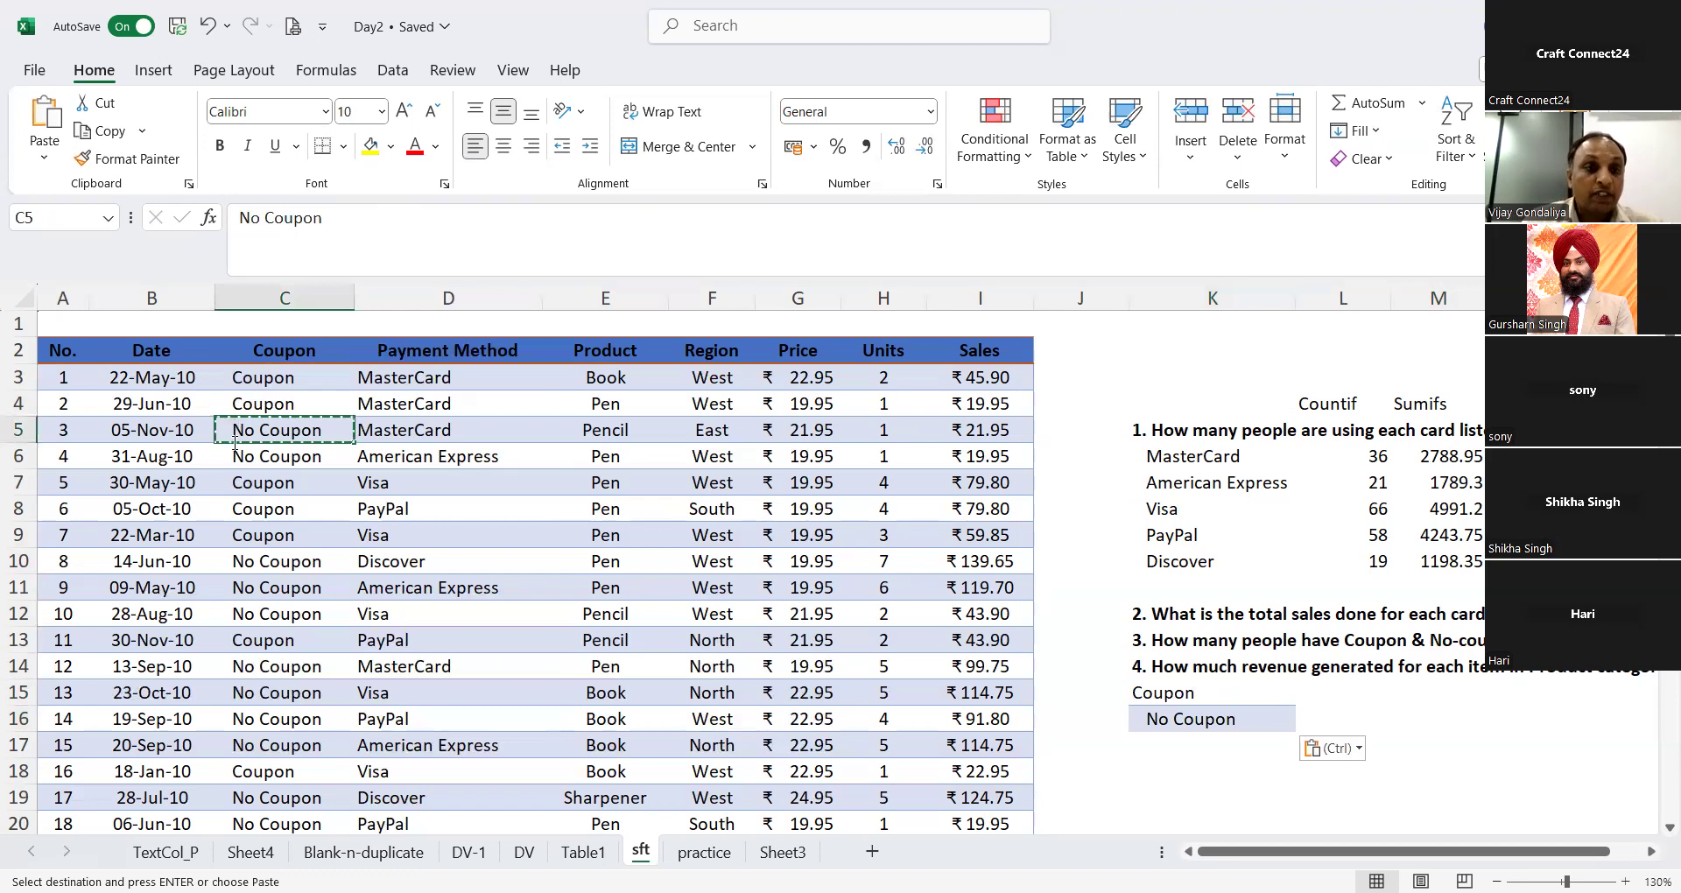
double_click(232, 424)
key("Return")
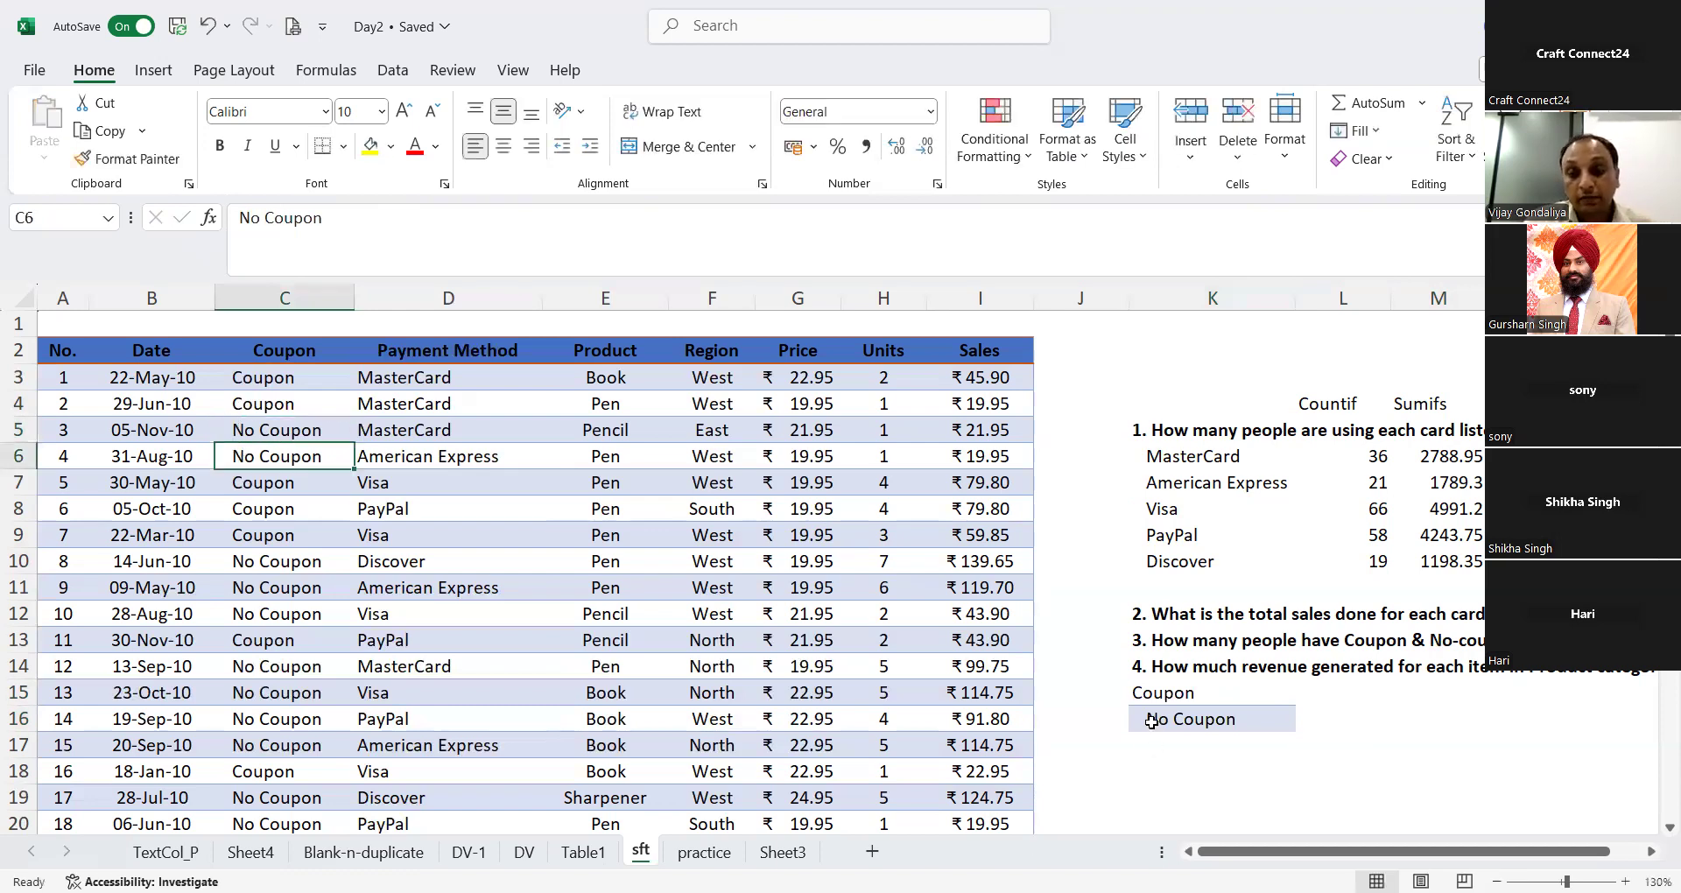
left_click(1151, 720)
double_click(1152, 720)
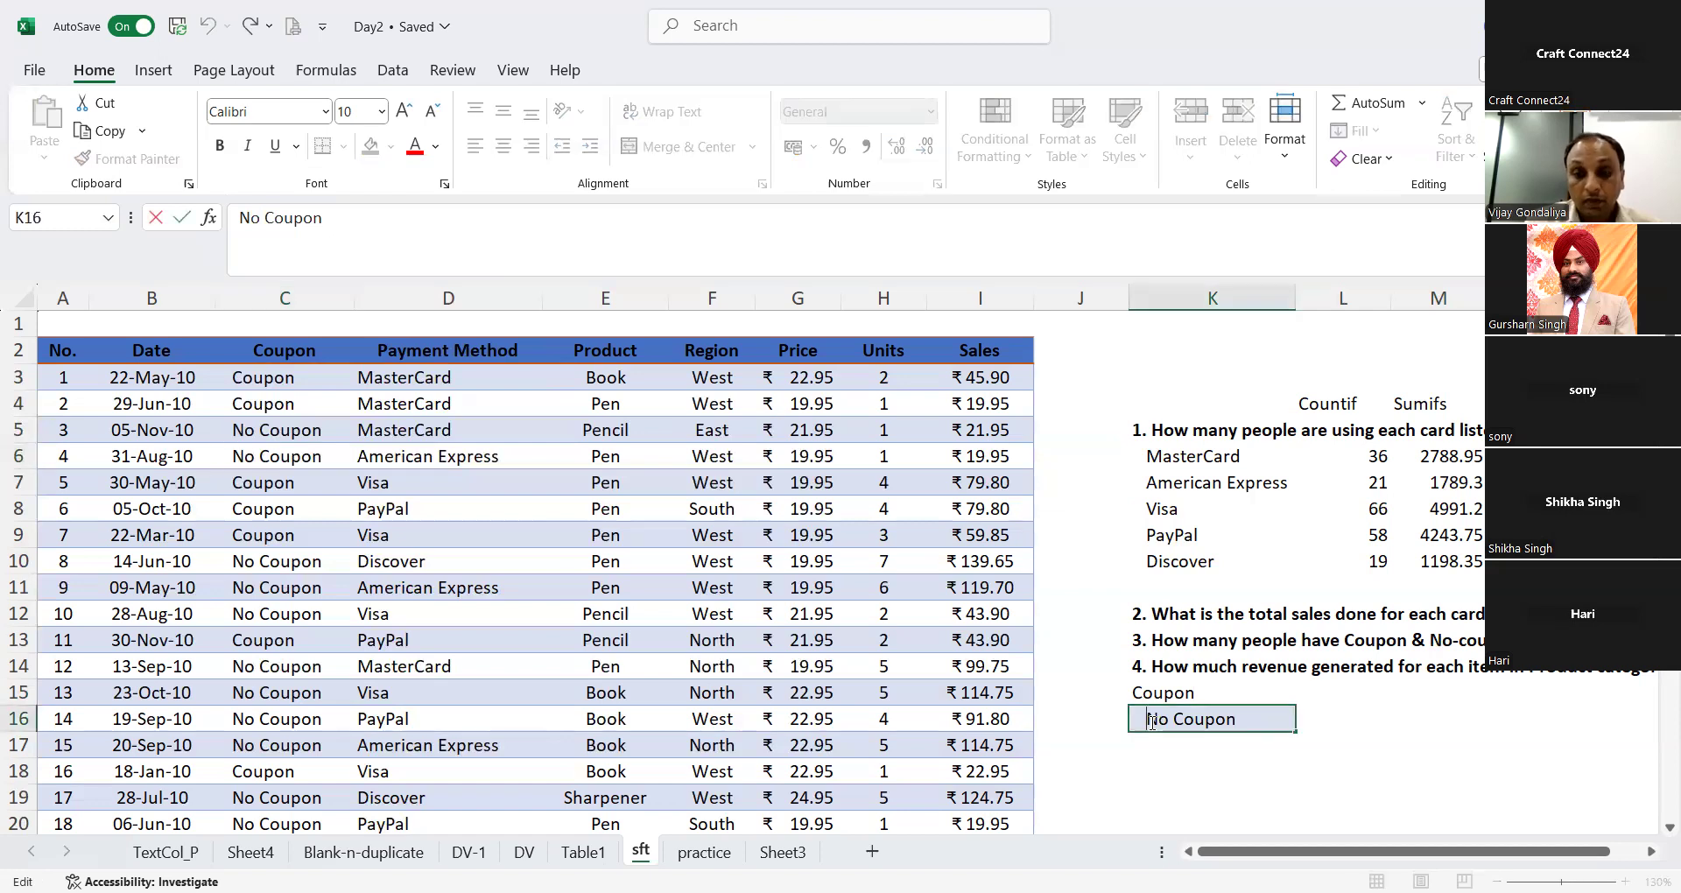
left_click(1147, 795)
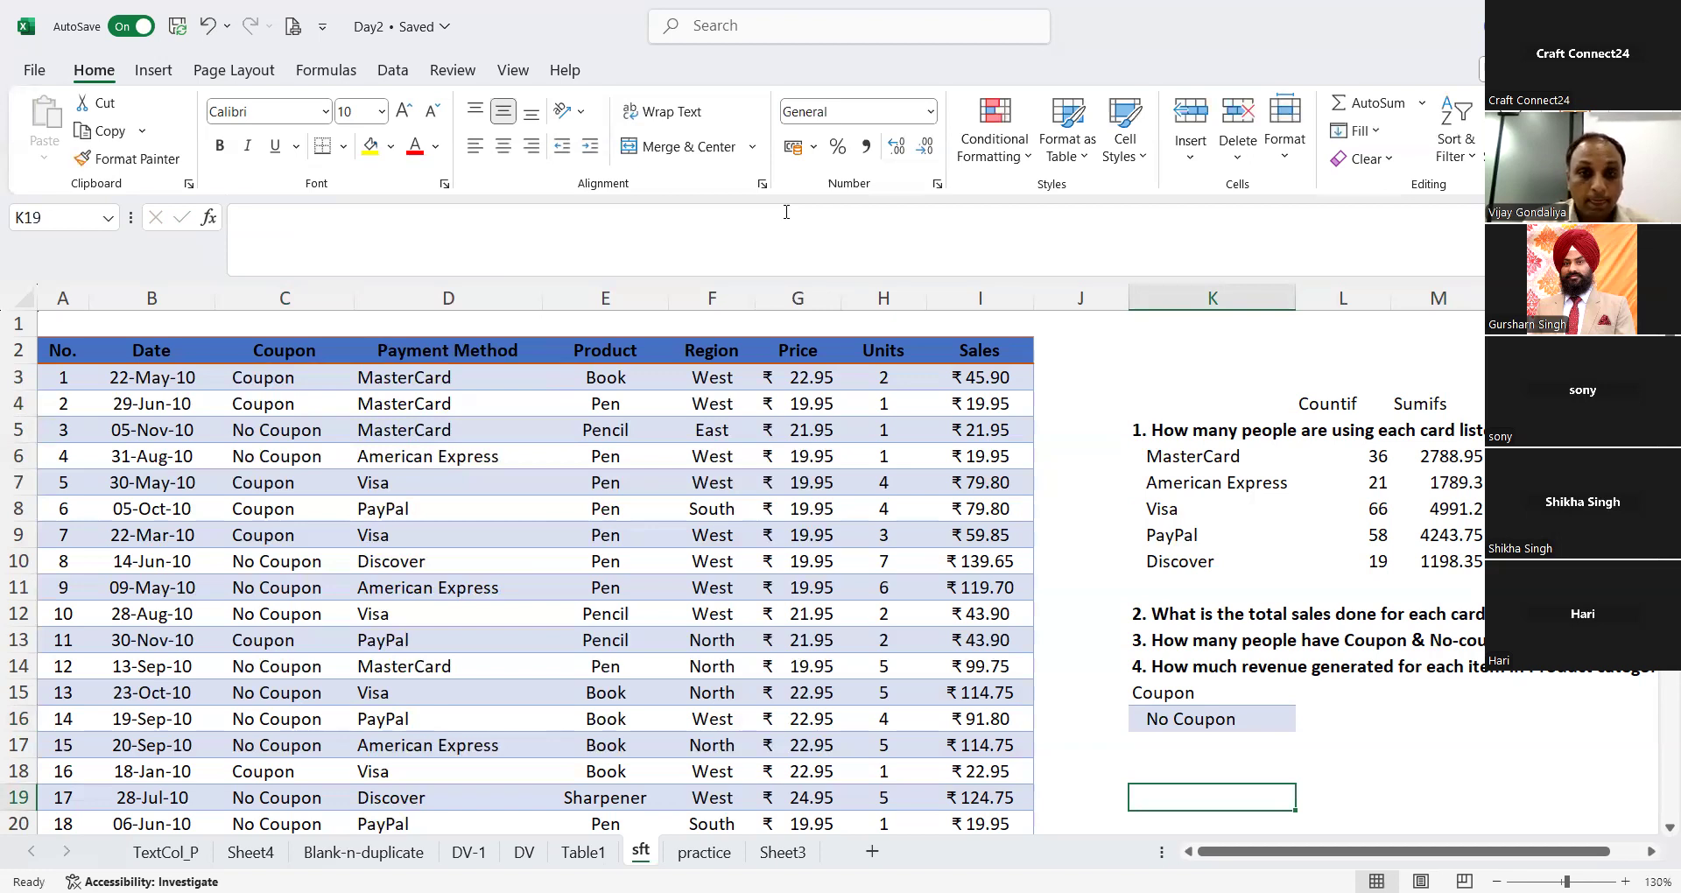
key("alt+Tab")
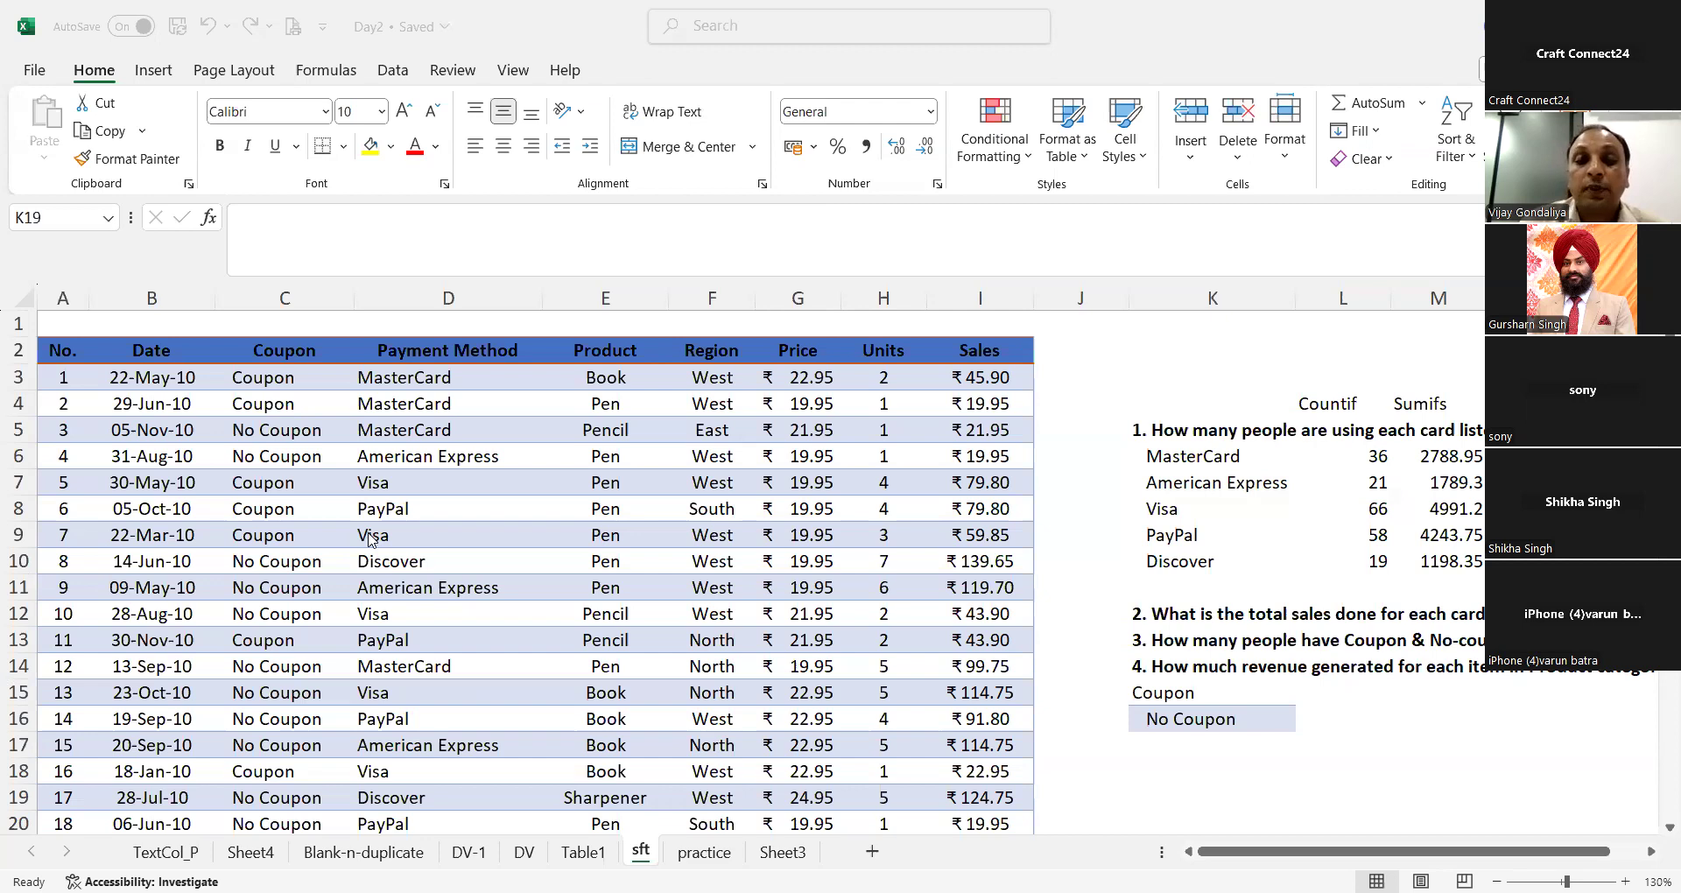
left_click(191, 17)
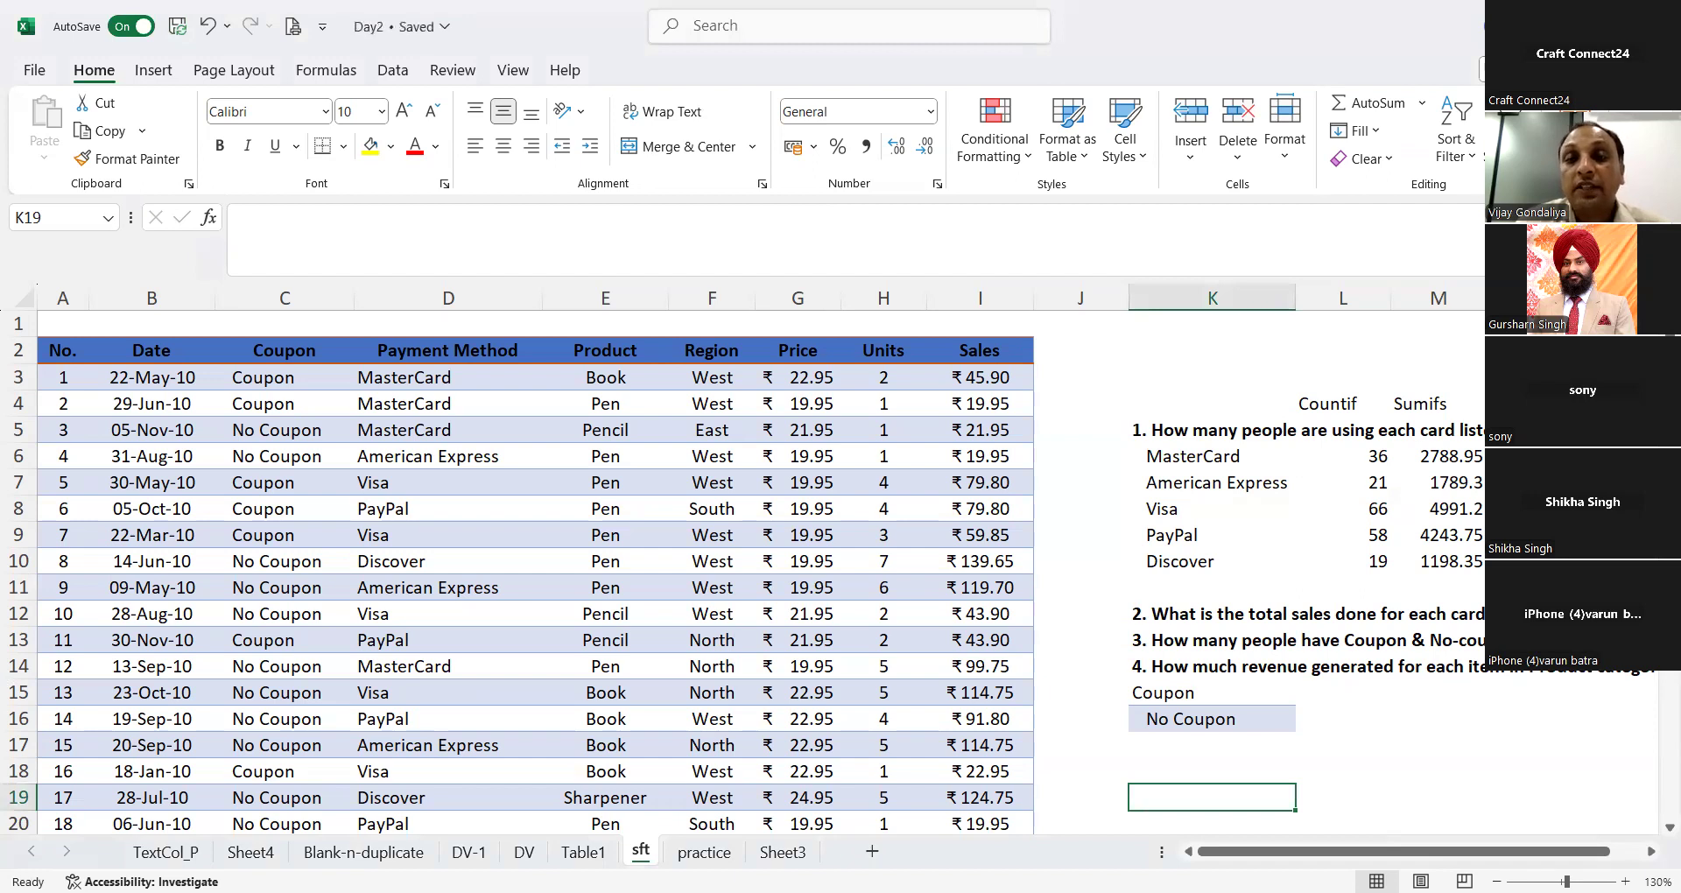
Step: Close the Day2 workbook, and on reopening it enable the blocked external data connections without making the file a trusted document
left_click(1654, 25)
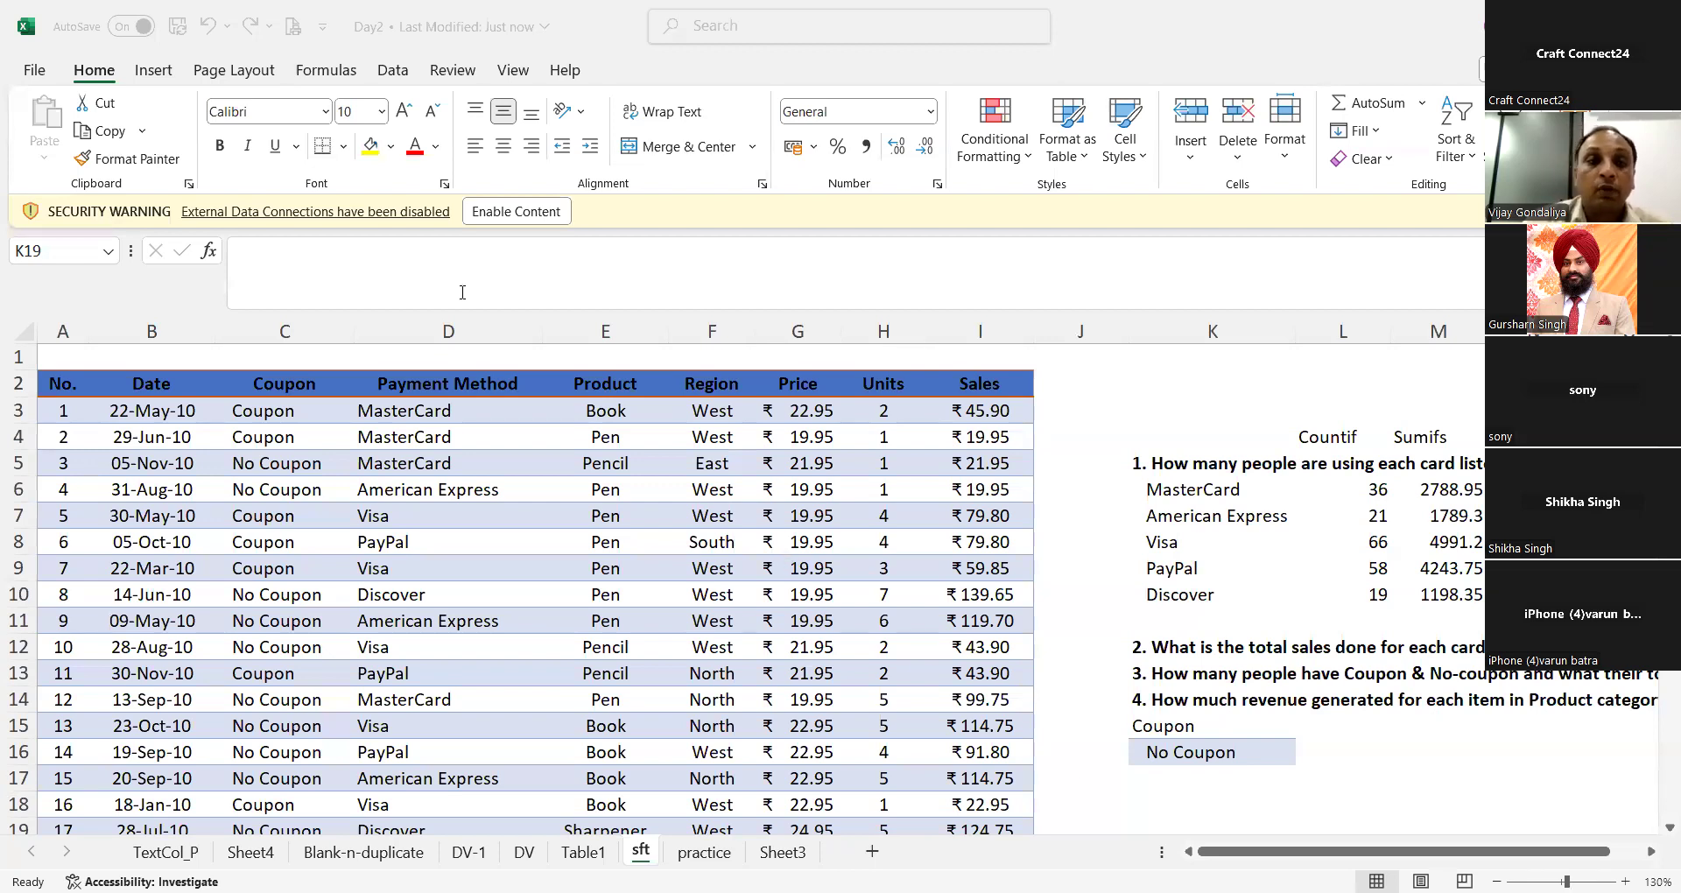
left_click(516, 212)
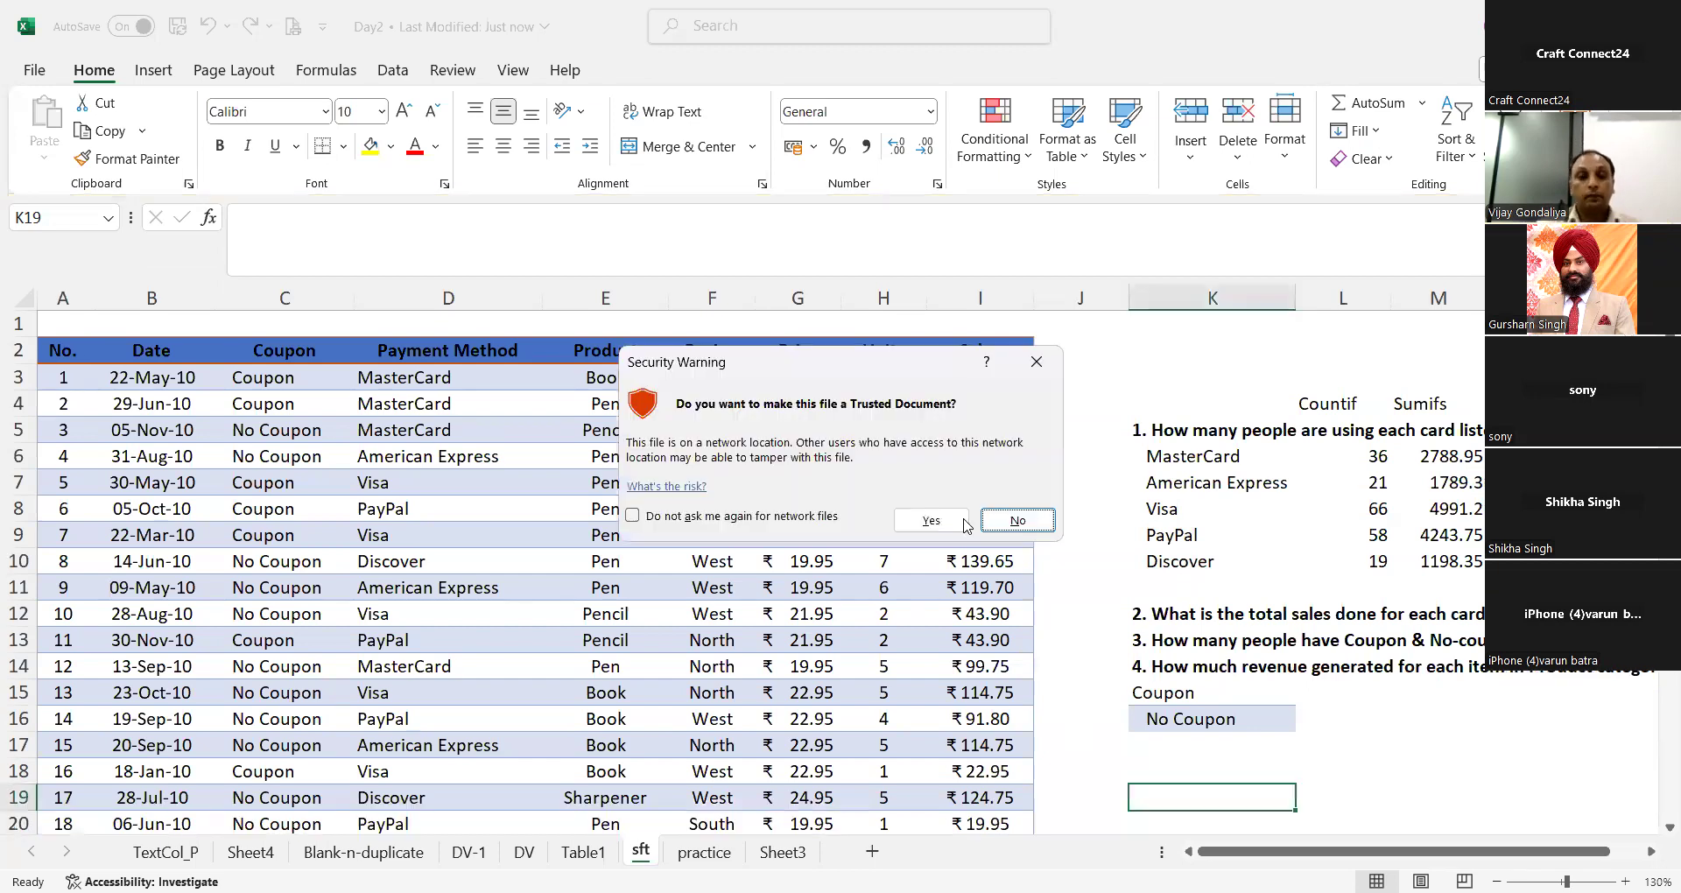
left_click(1013, 520)
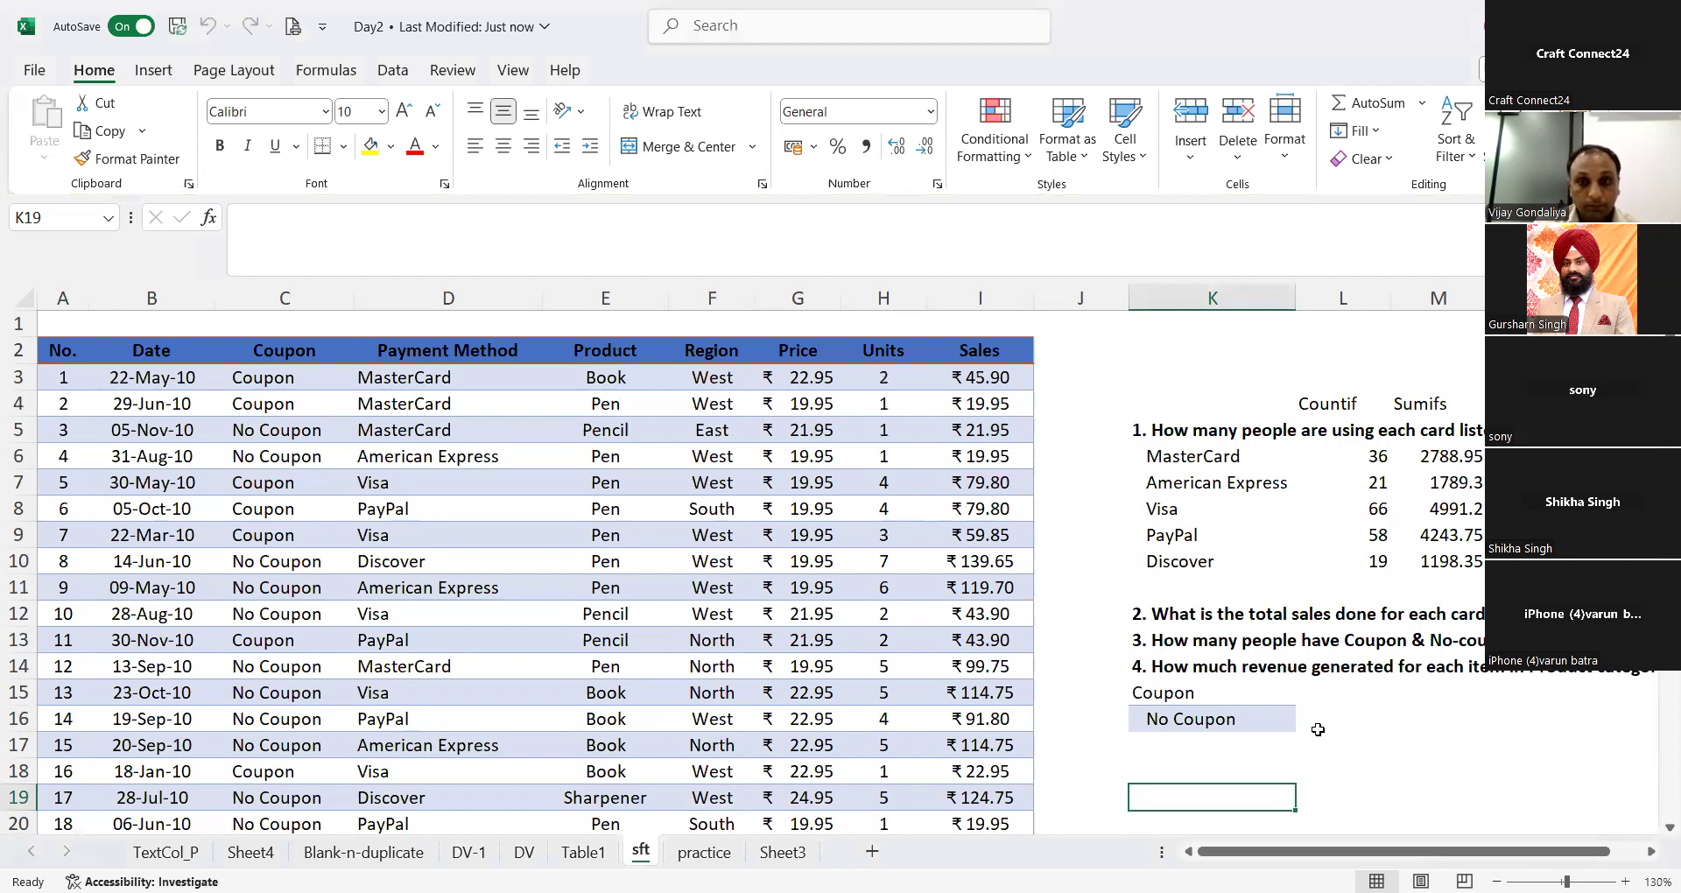
Step: Count the Coupon entries in L15 with =COUNTIF(C:C,K15), using the whole of column C as the range
left_click(1314, 687)
type("=")
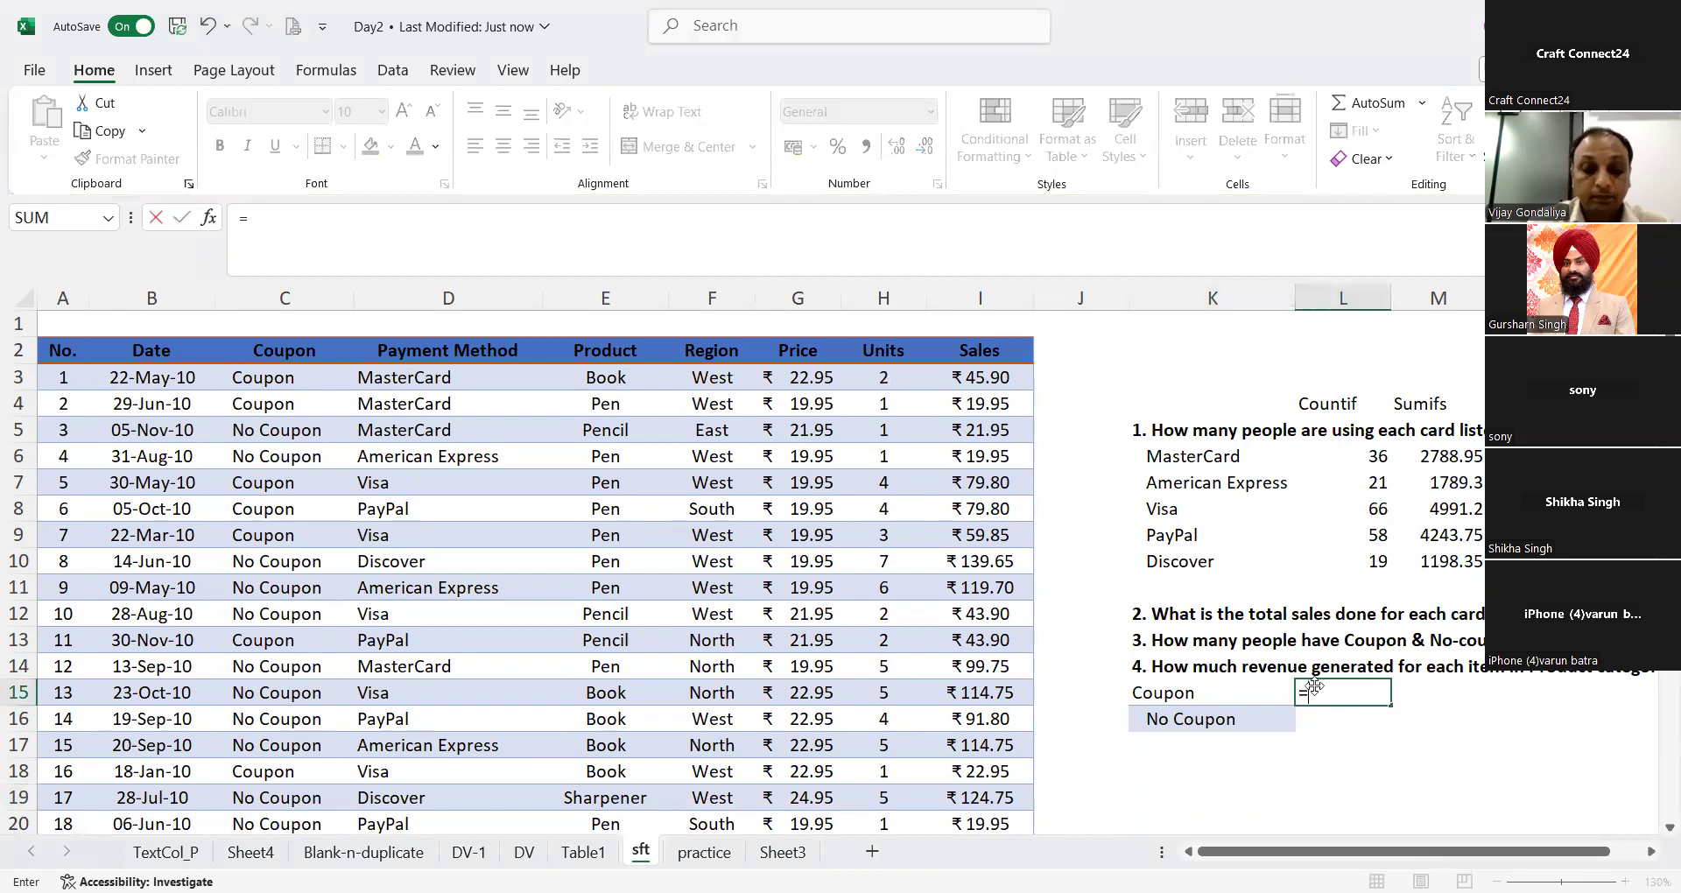
type("countif")
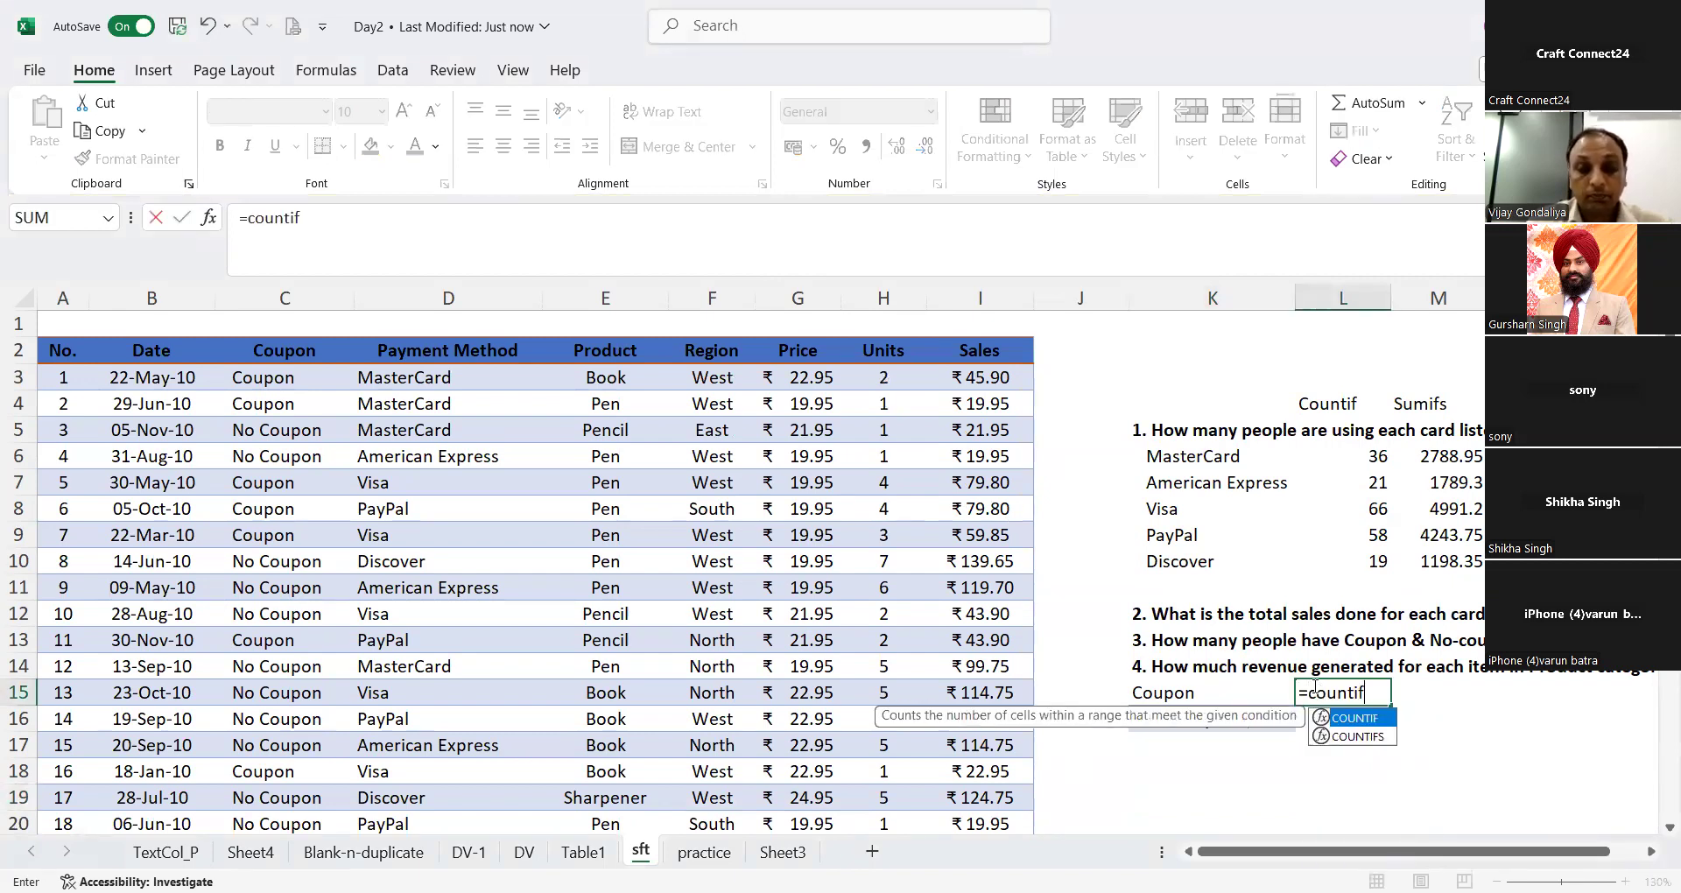
type("(")
key("Left")
key("Left")
key("Left")
key("Left")
key("Left")
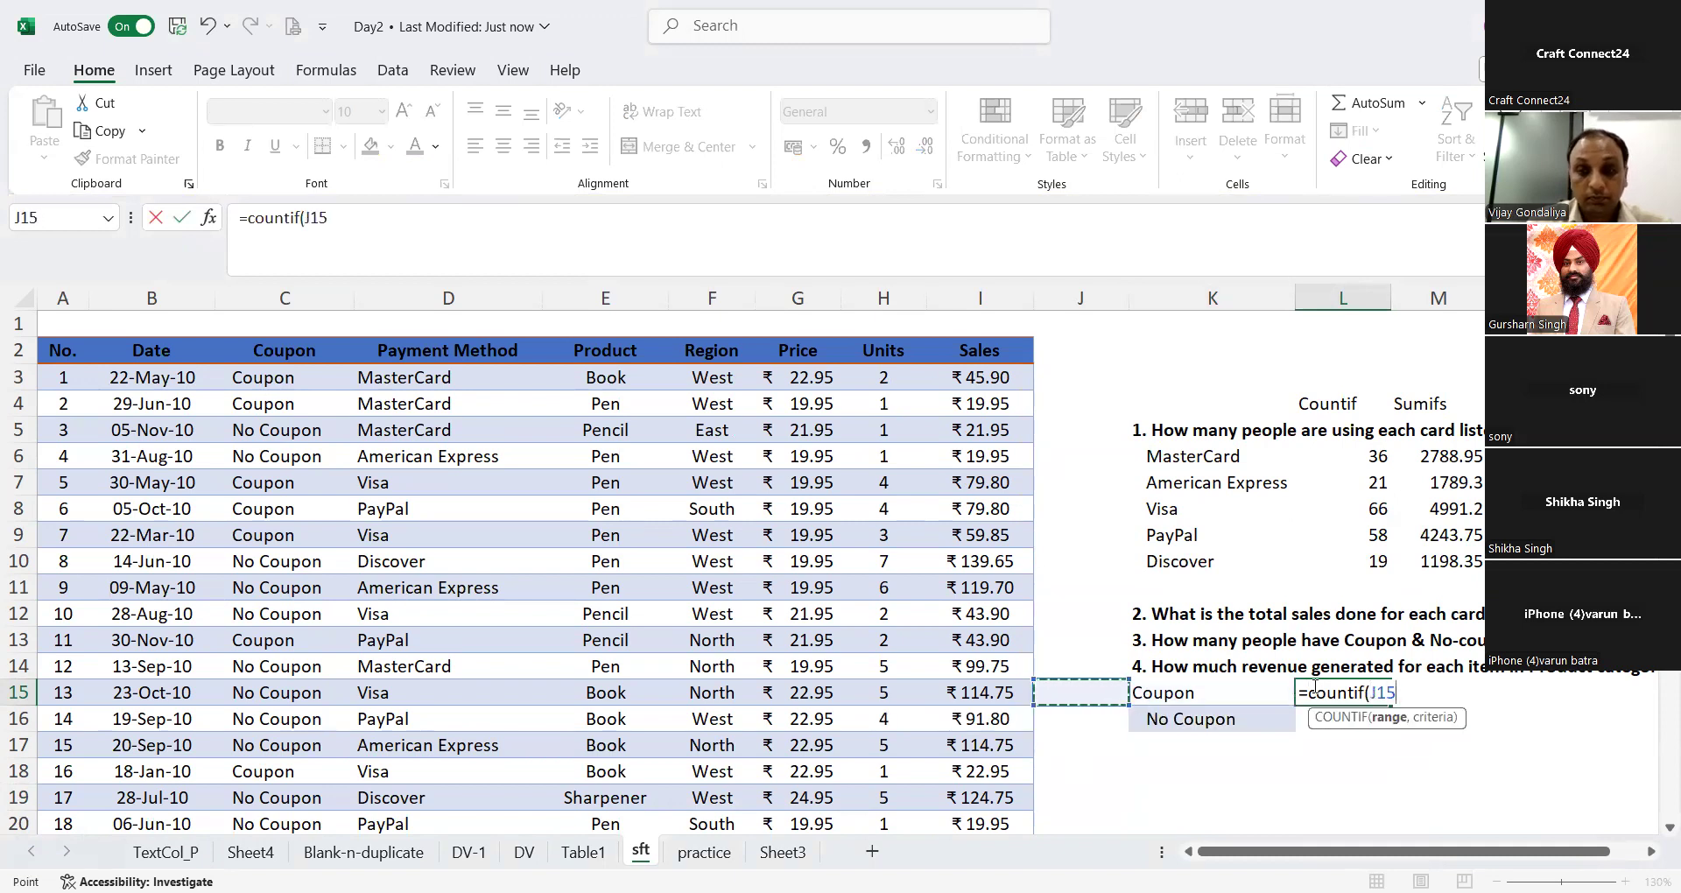
key("Left")
key("Left")
key("Left")
key("Left")
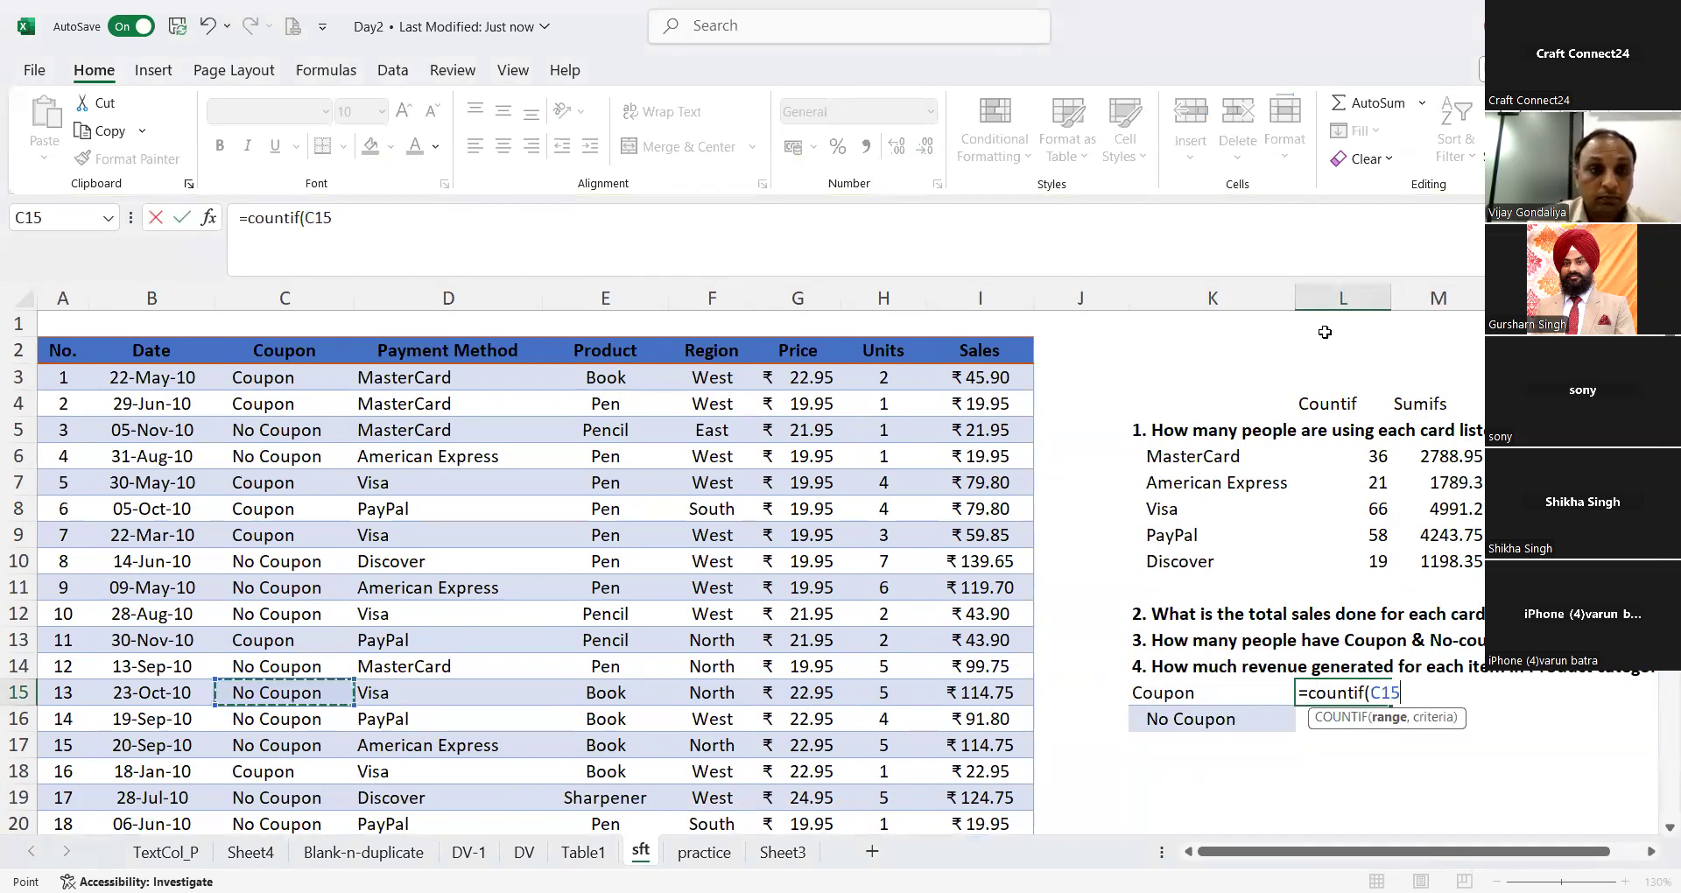
left_click(307, 289)
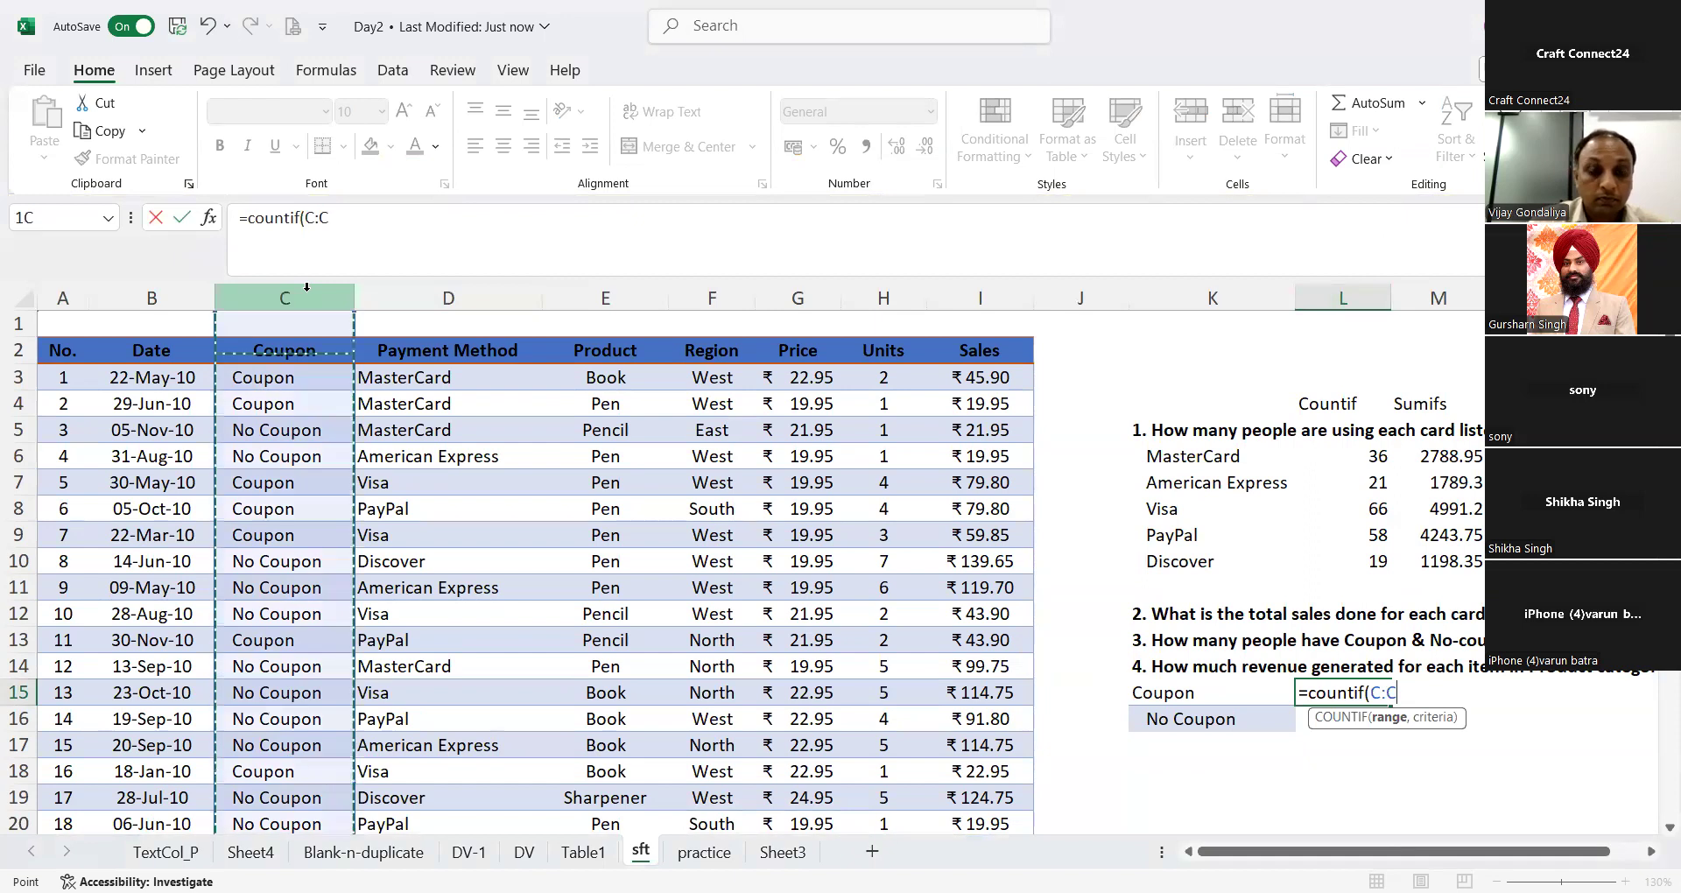
type(",")
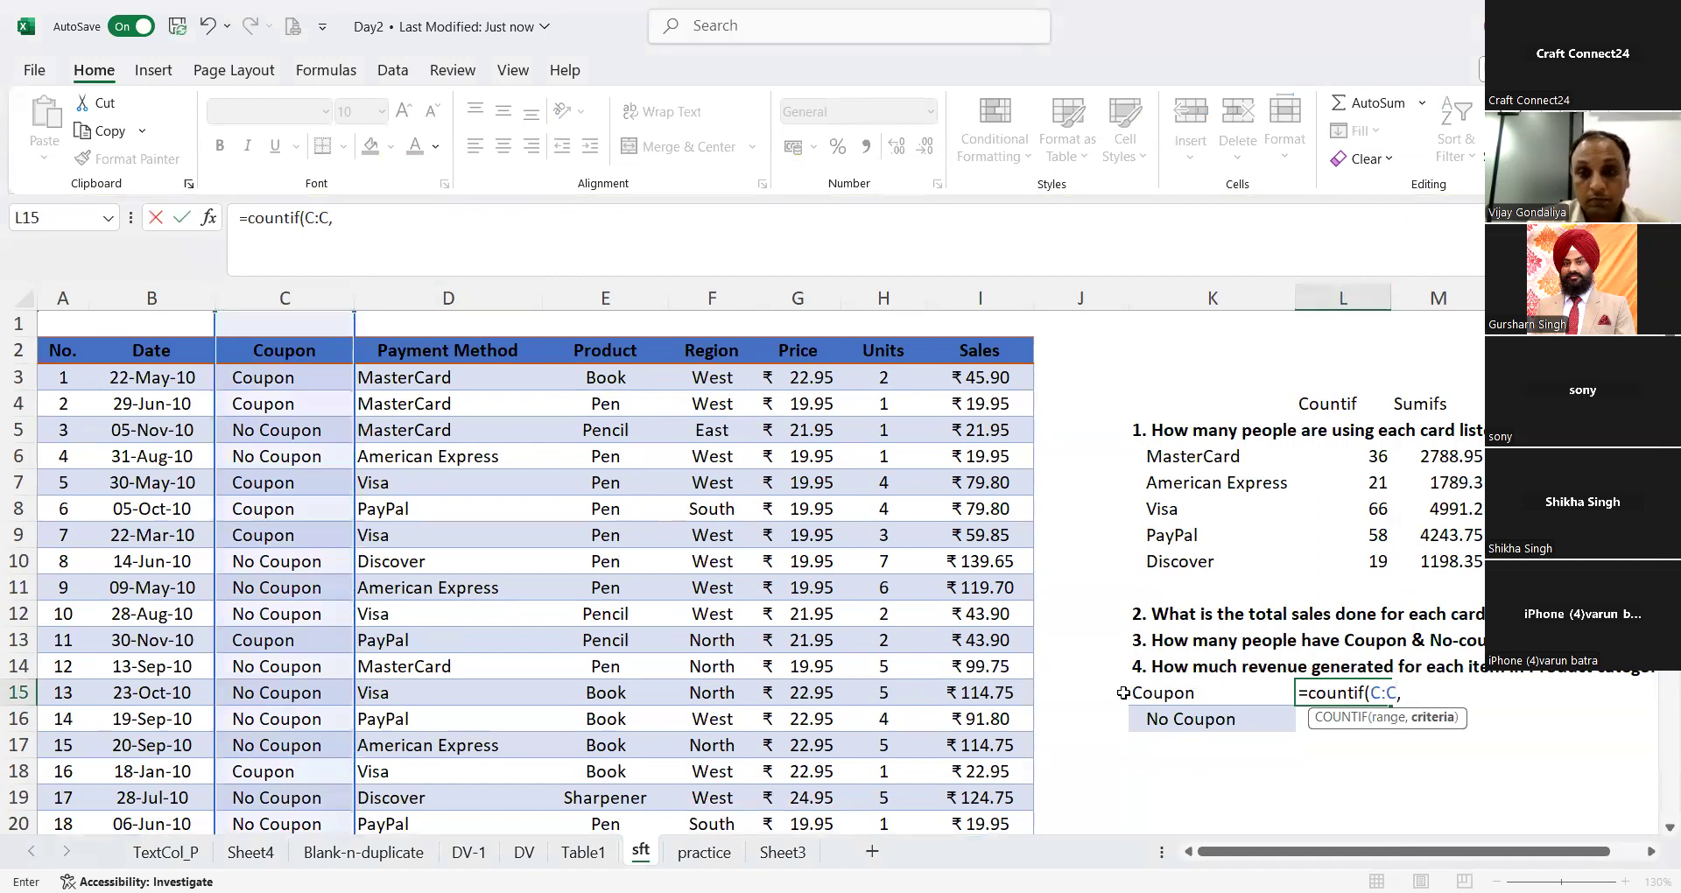
left_click(1158, 698)
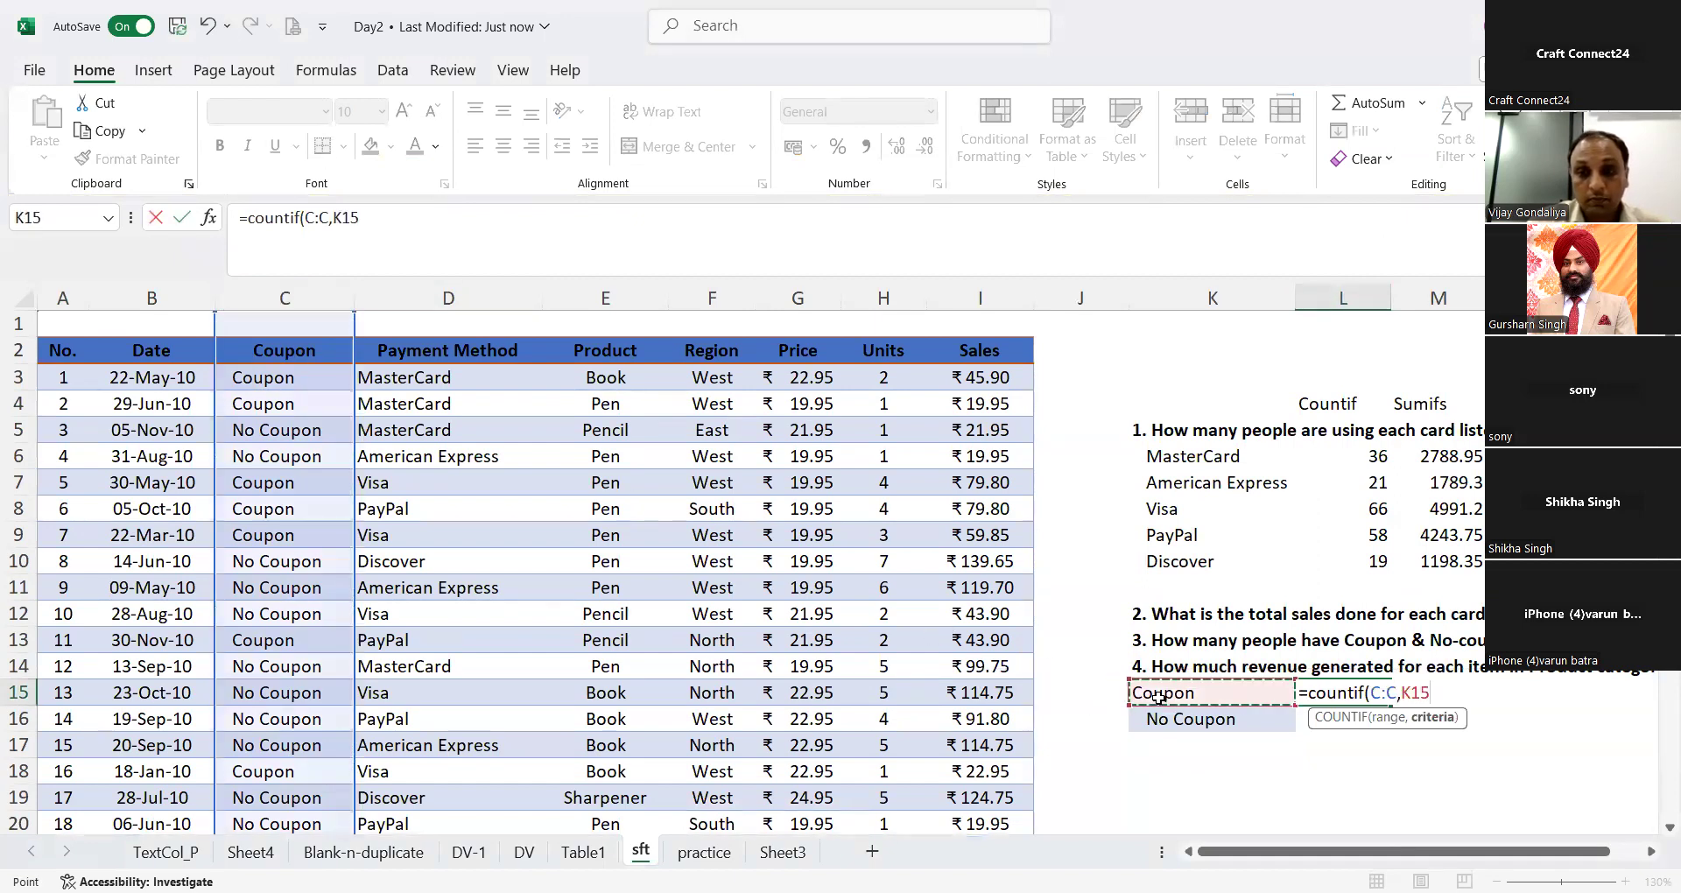
type(")")
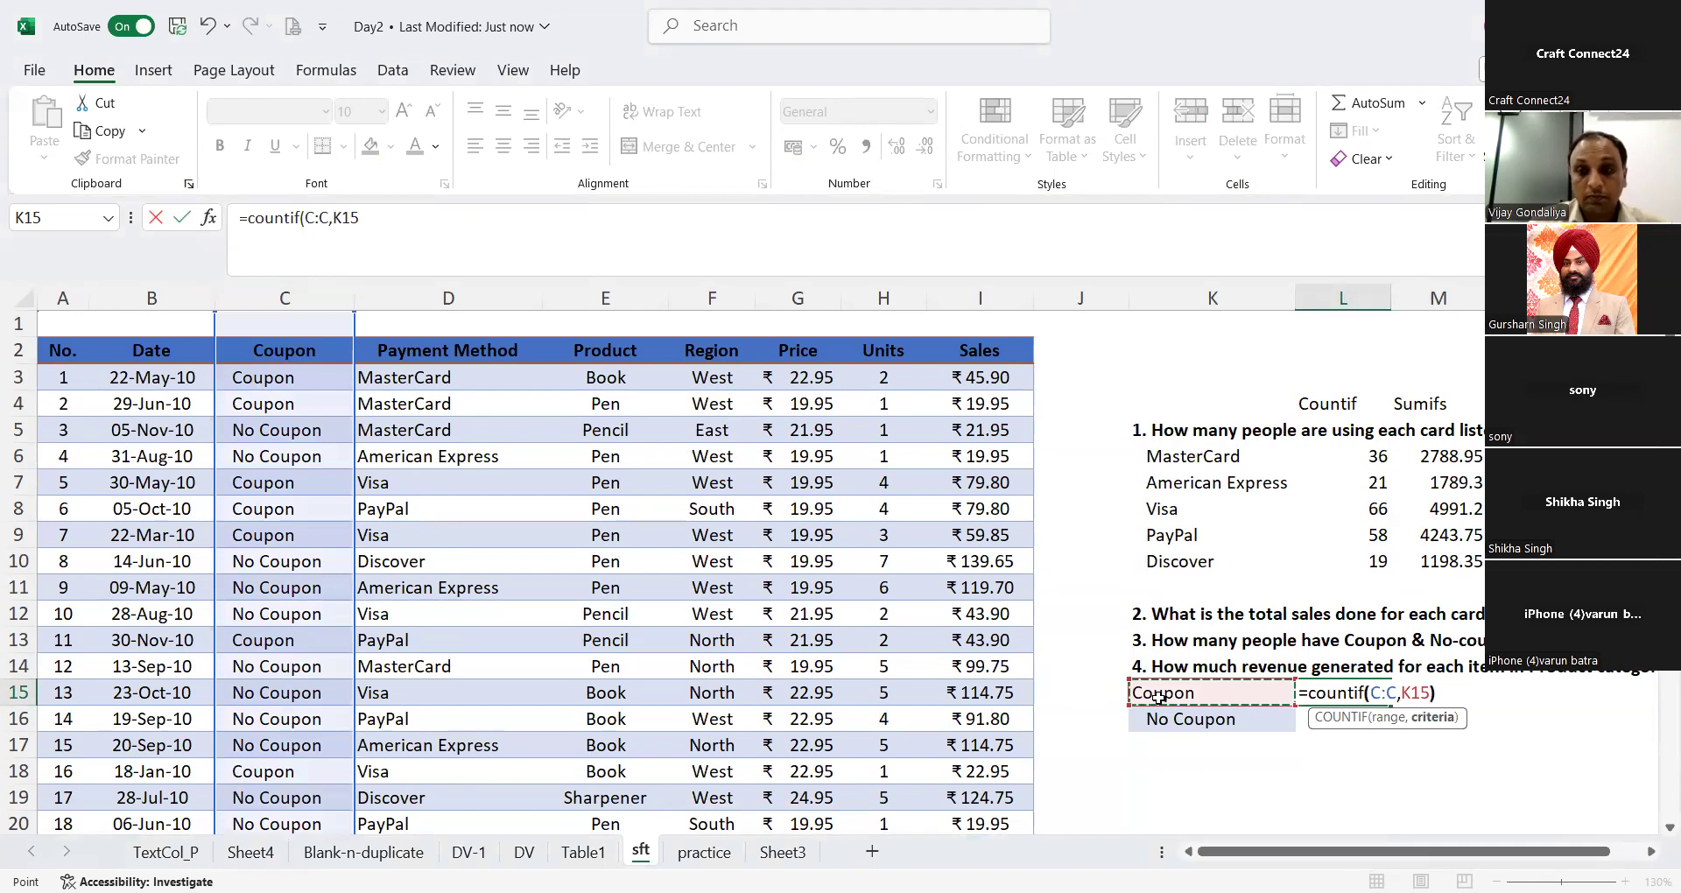
key("Return")
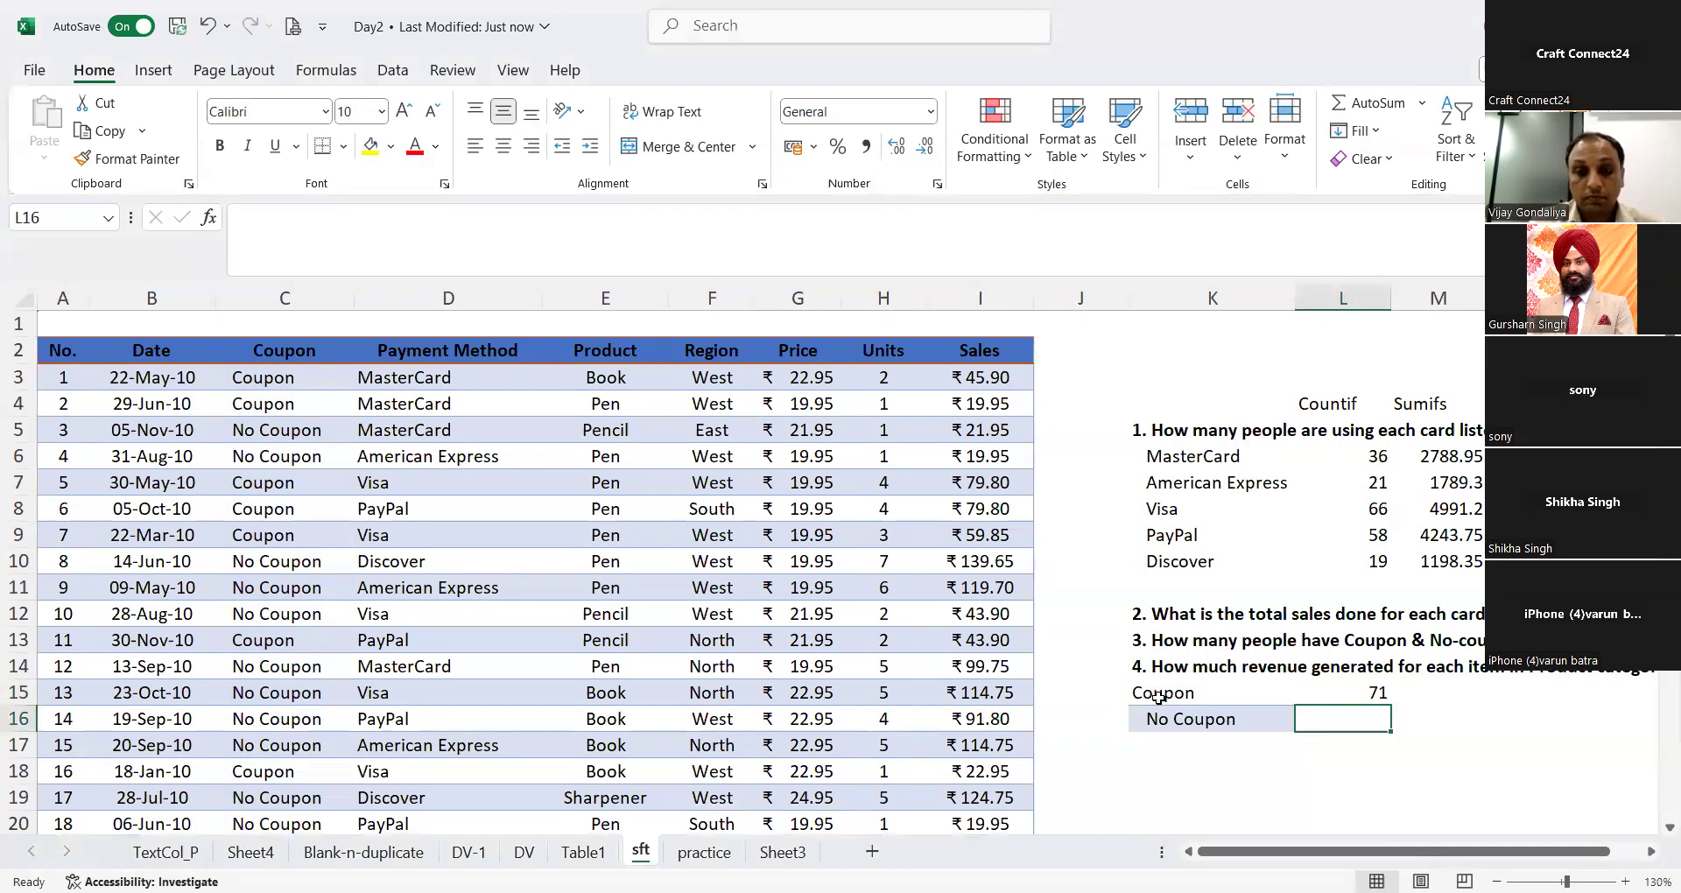
Step: Fill the COUNTIF formula down into L16 for No Coupon and go back over both cells
key("ctrl+d")
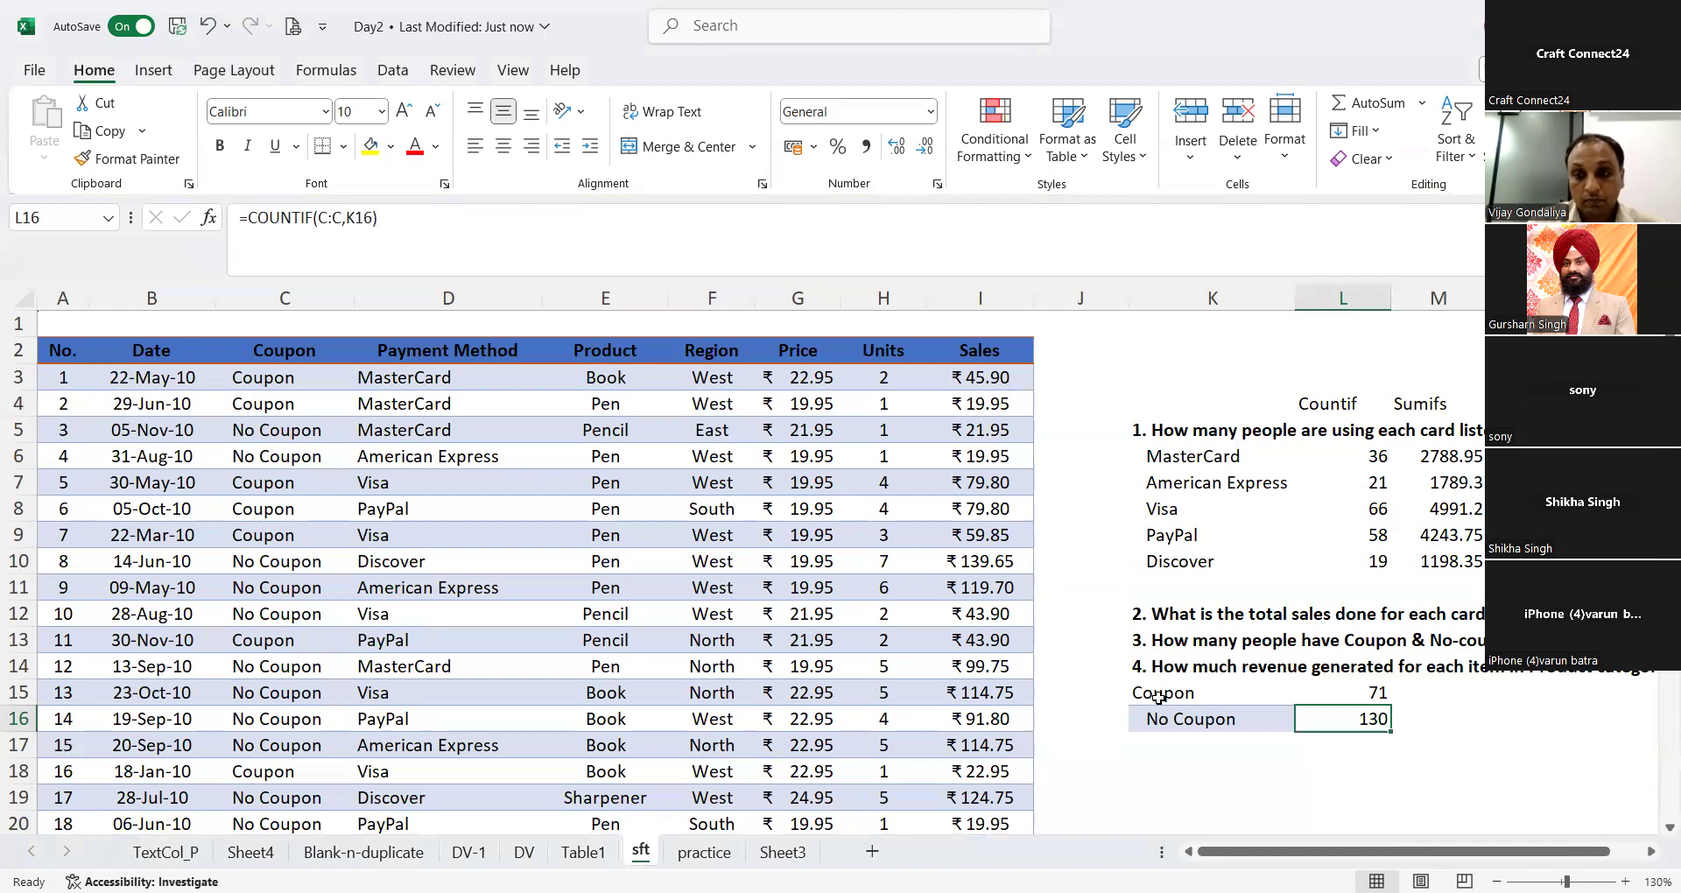
key("shift+Up")
key("shift+Down")
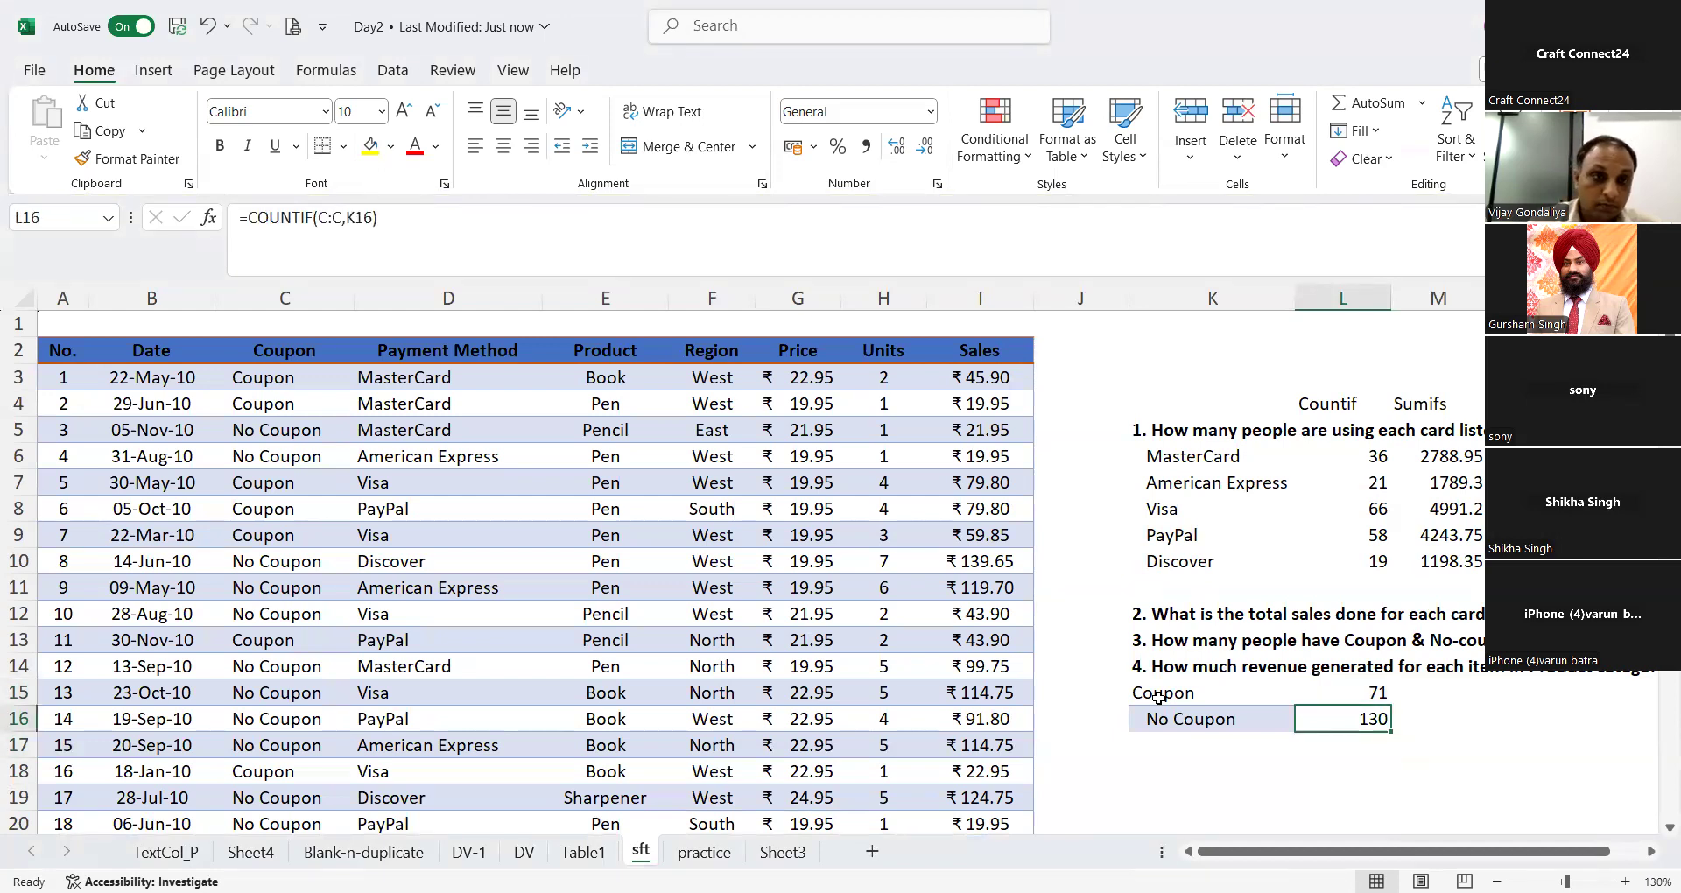
key("Up")
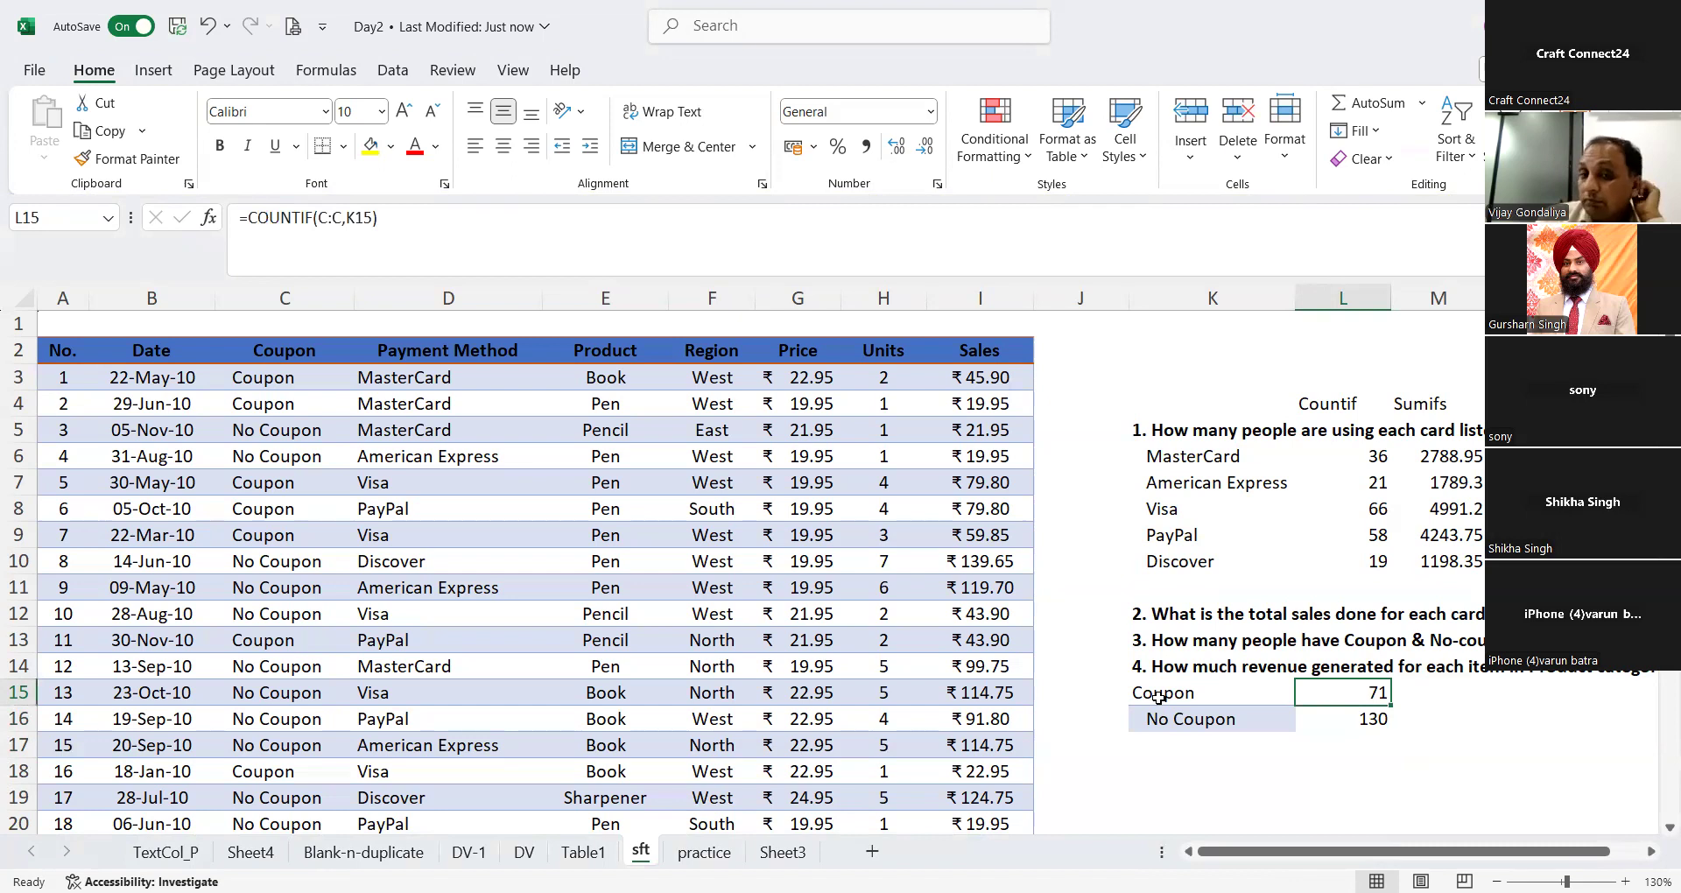
Step: Rename the column C header in C2 to Promotion so the header is not counted as a Coupon entry
left_click(266, 355)
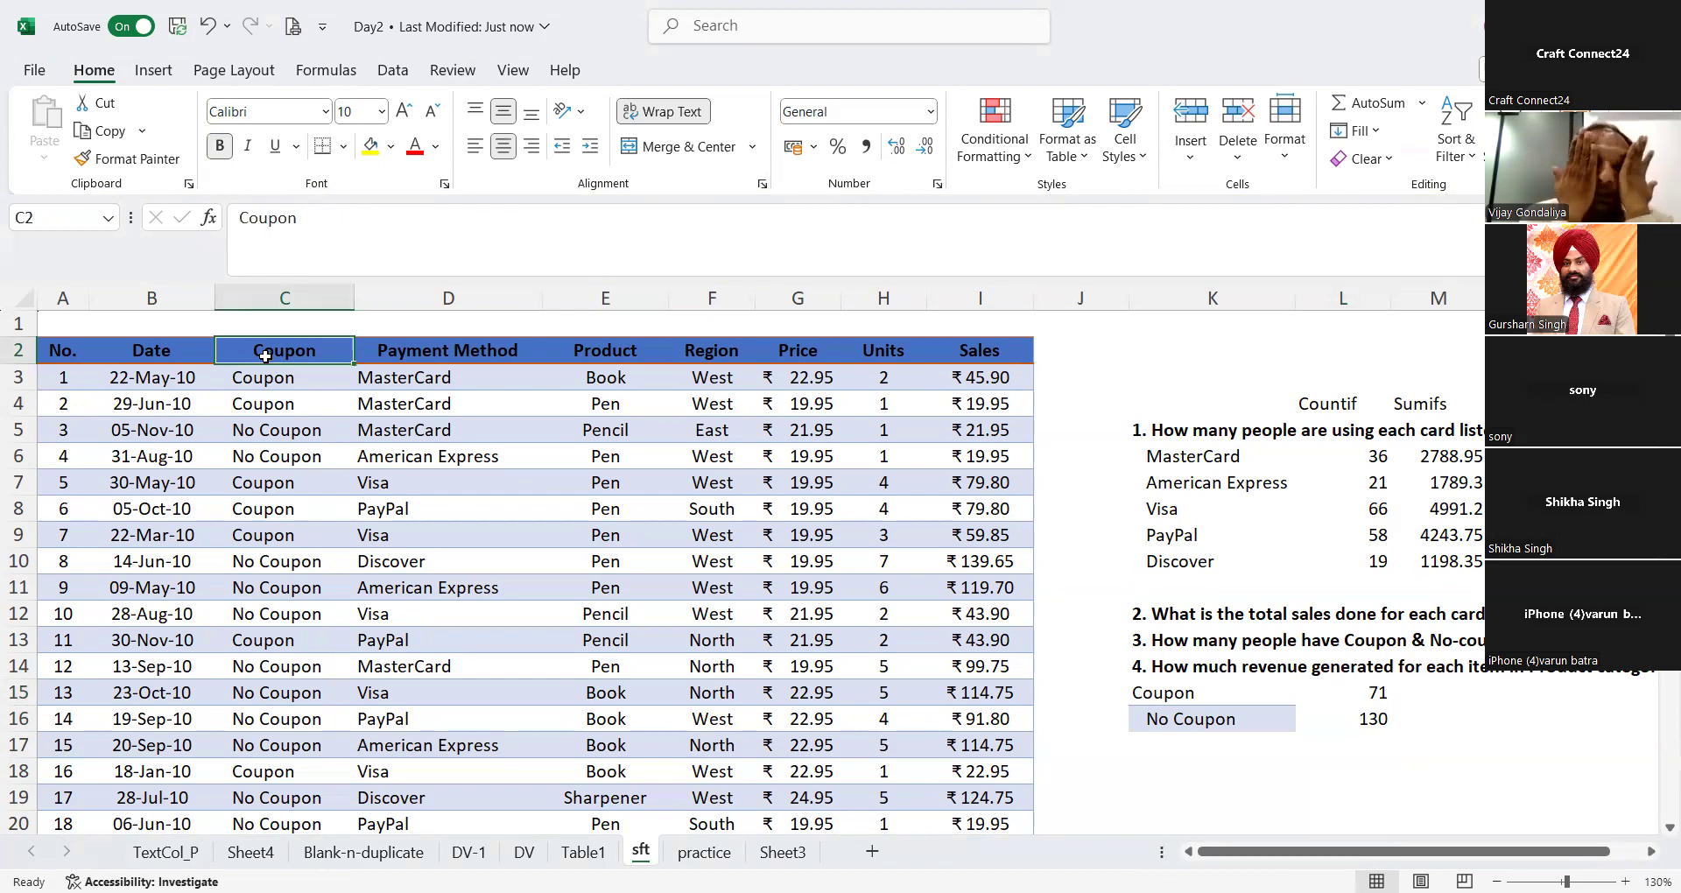
type("Promotion")
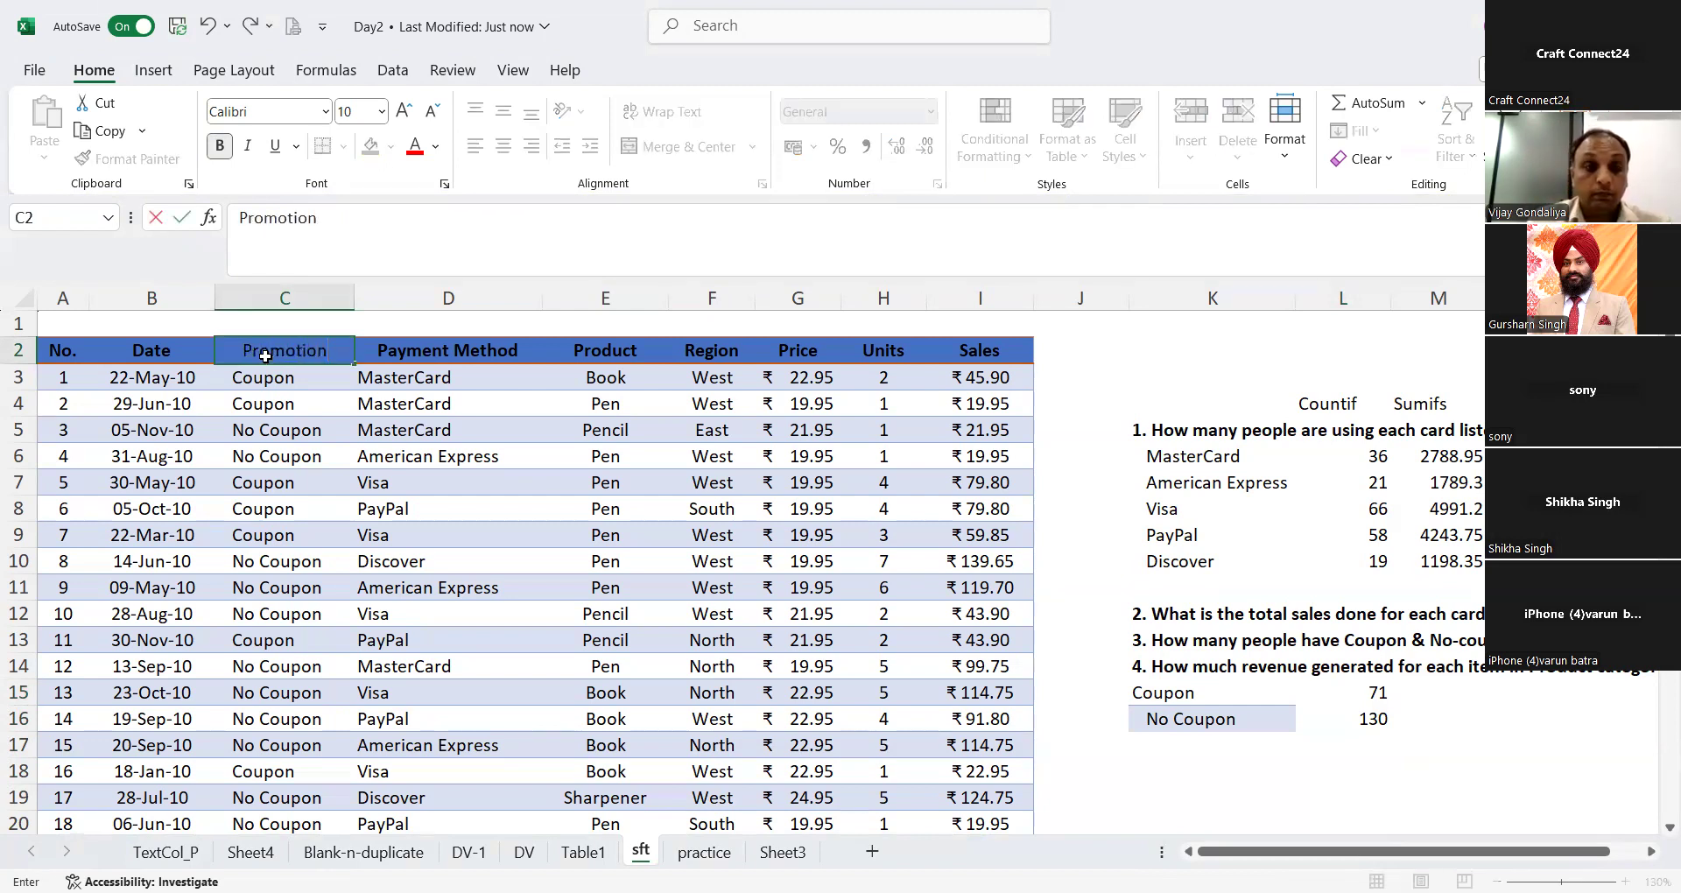
key("Return")
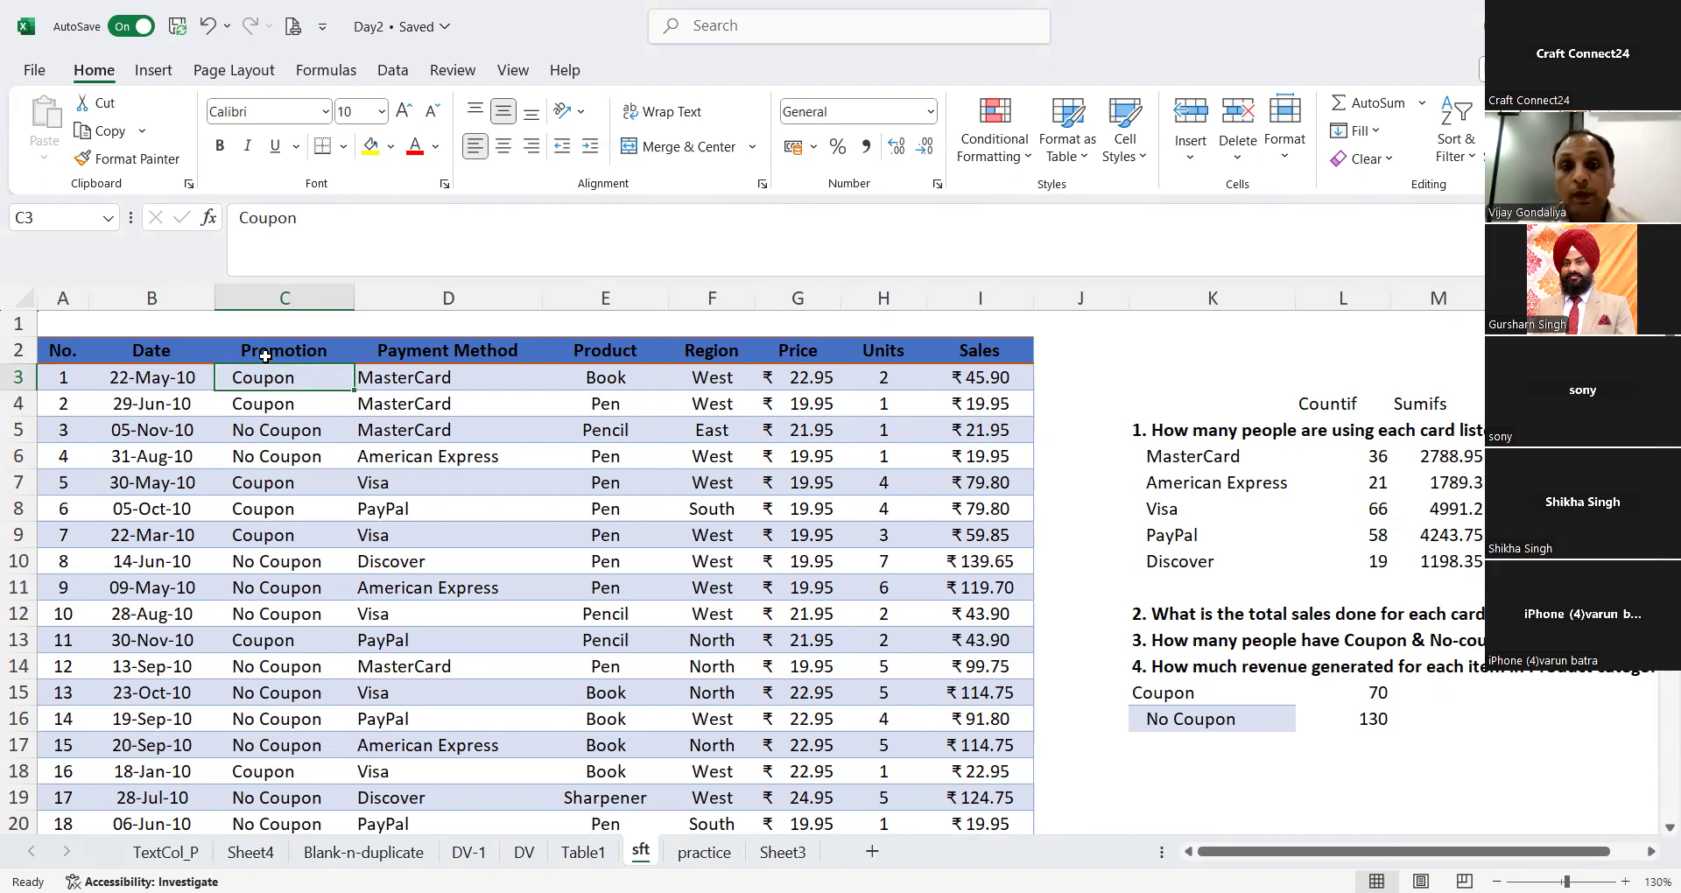
left_click(738, 21)
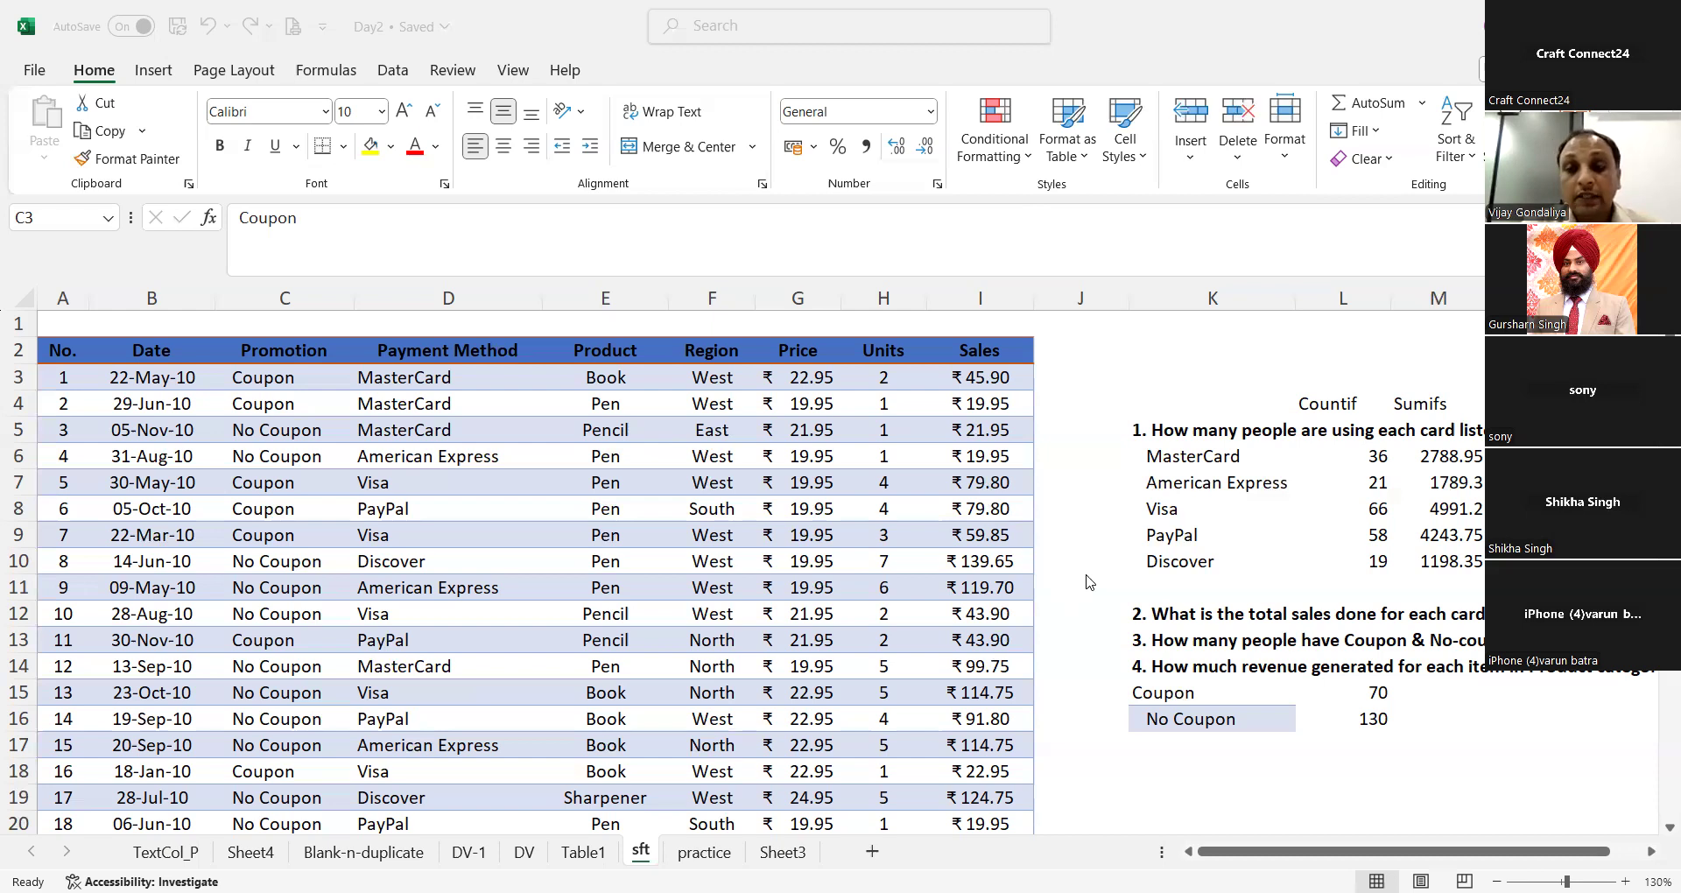
Step: Review the COUNTIF formulas in L15 and L16, and demonstrate the same count in K17 with =COUNTIF(C:C,K15)
left_click(1213, 692)
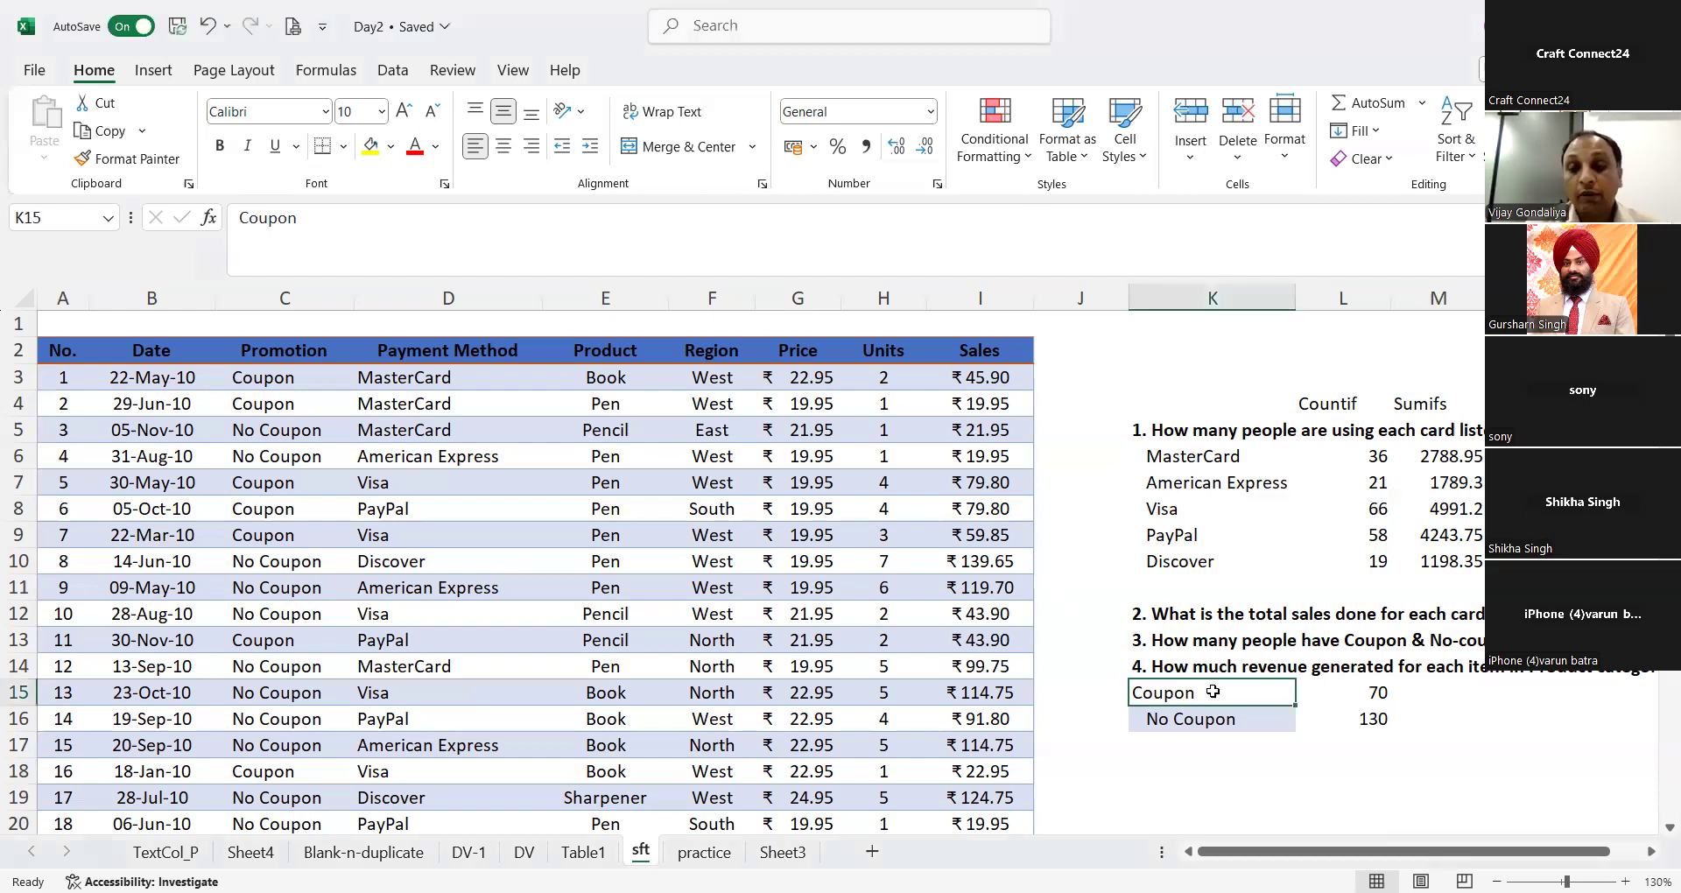
key("Right")
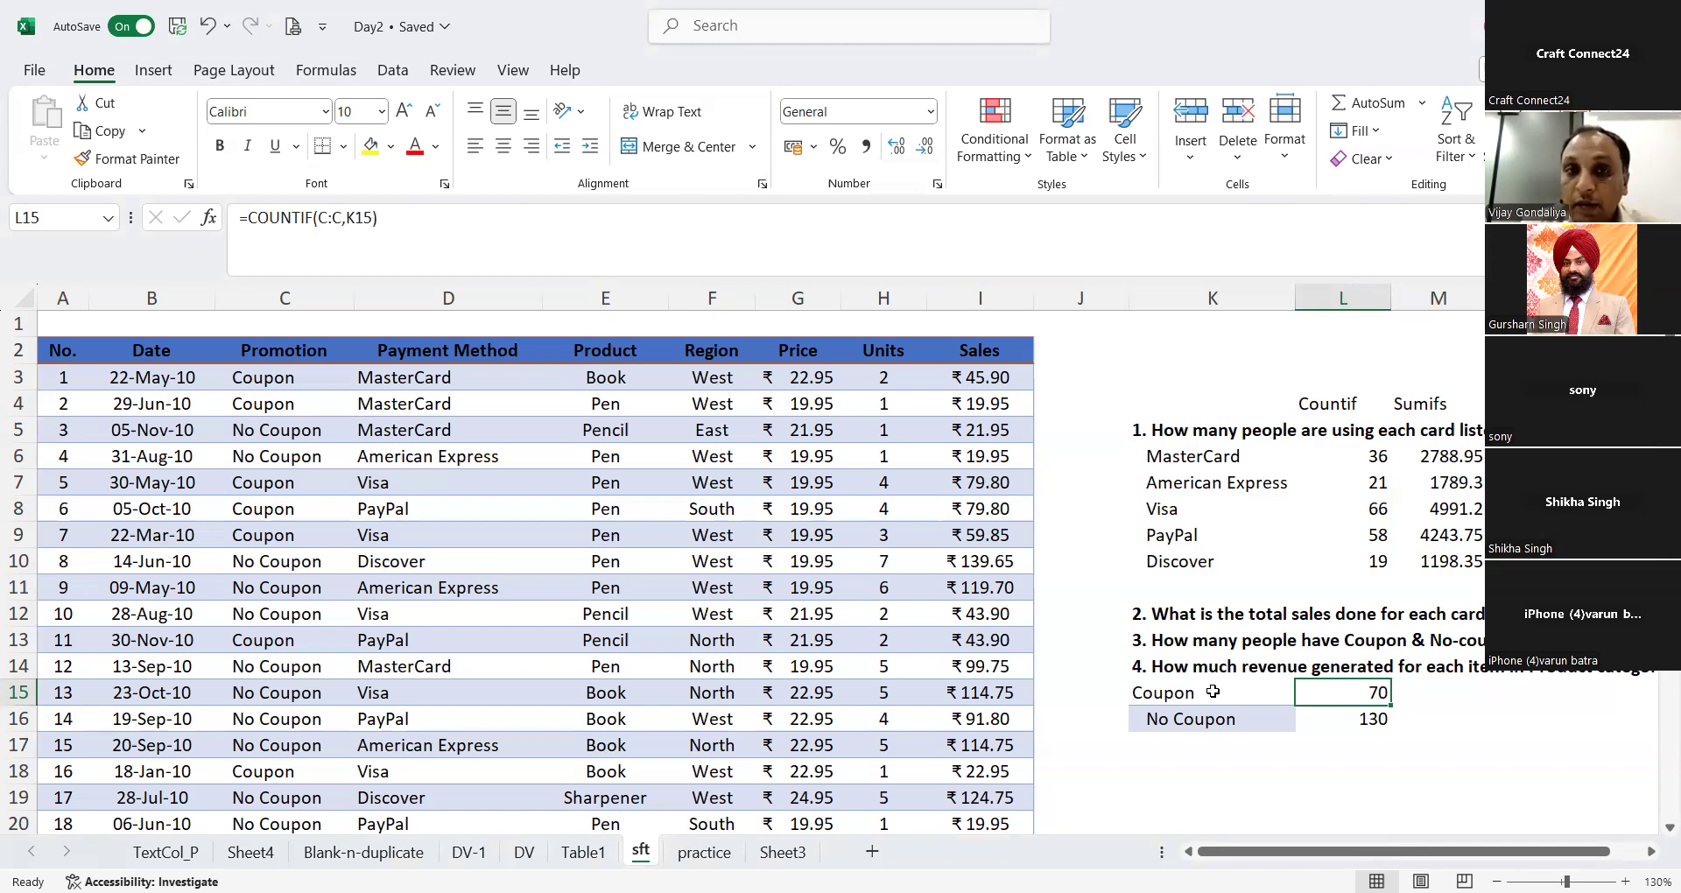
key("Down")
key("Down")
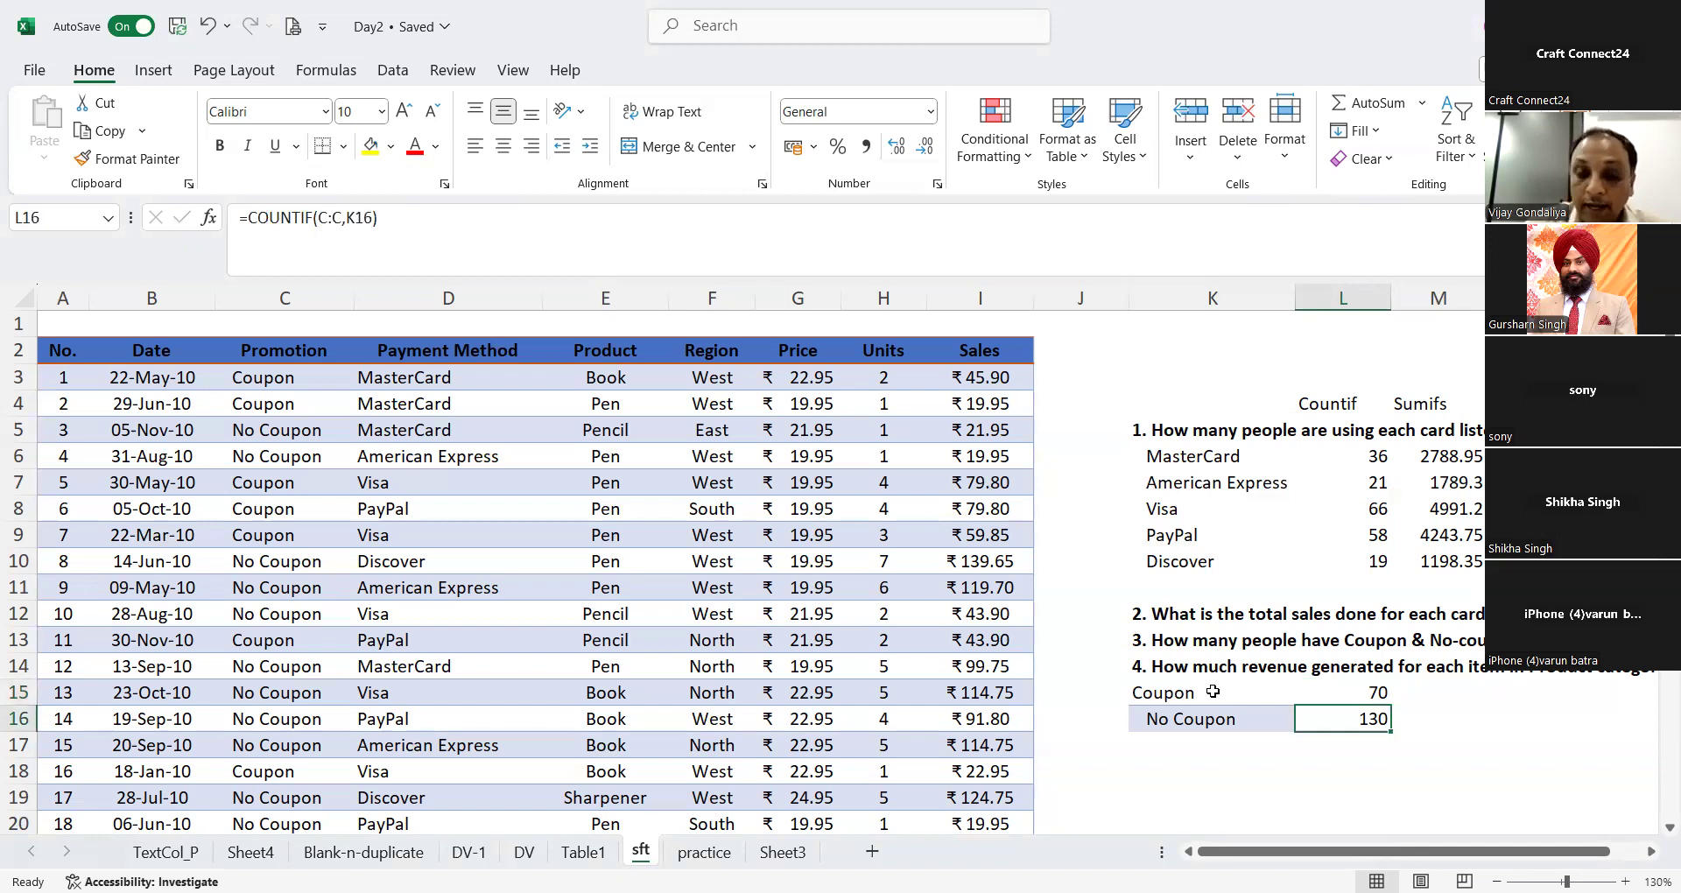
key("Left")
type("=")
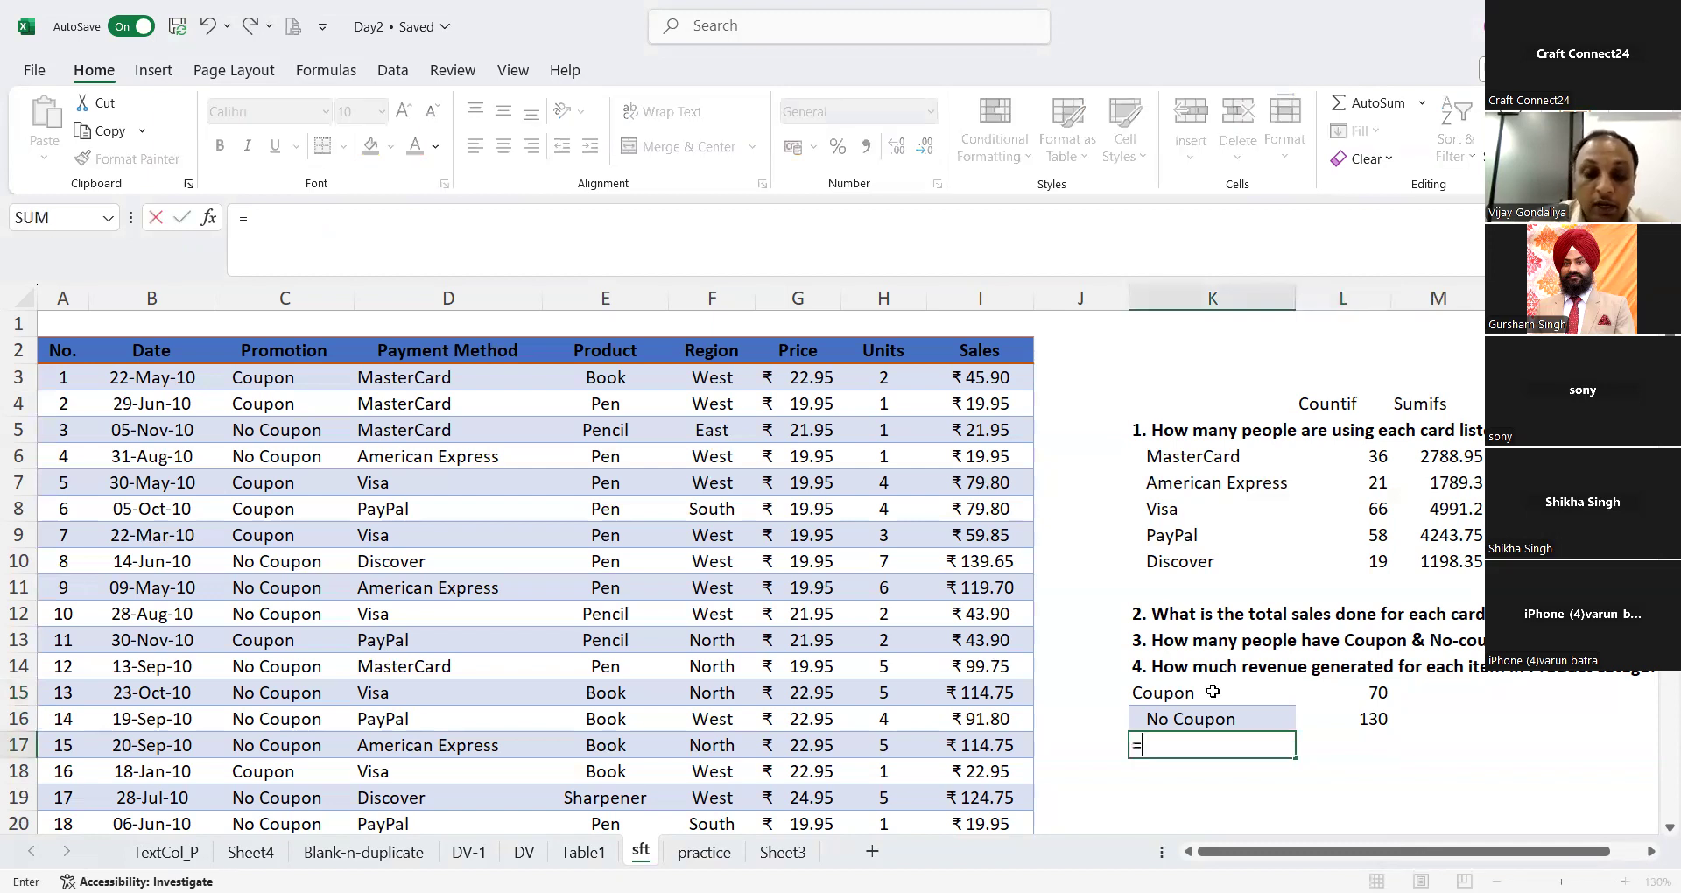
type("count")
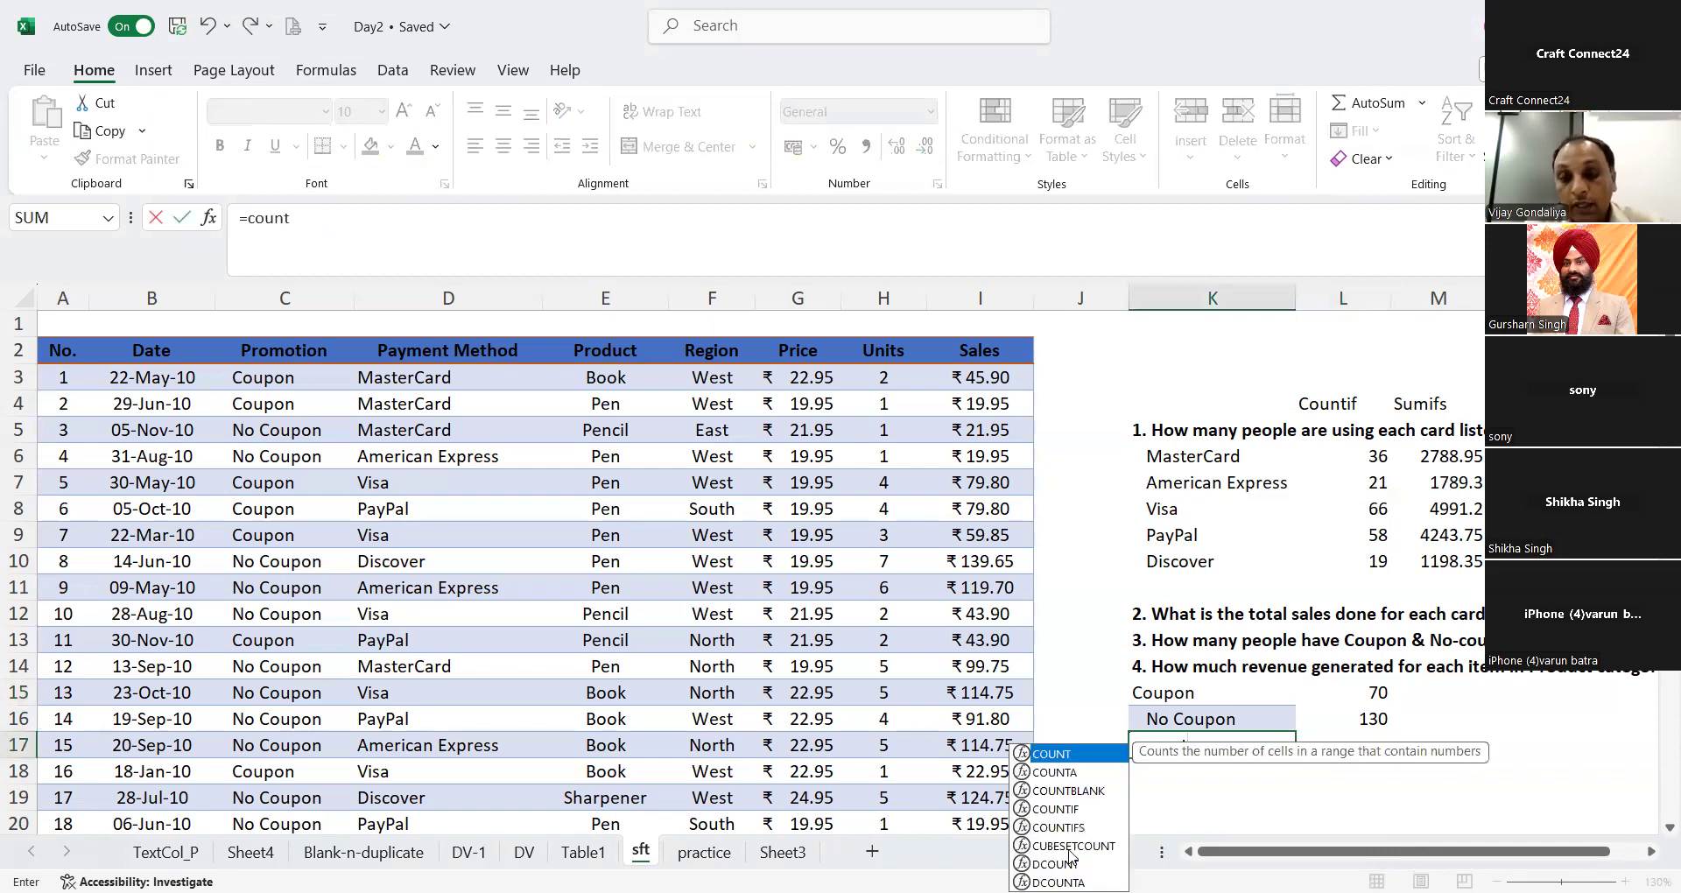
left_click(1088, 807)
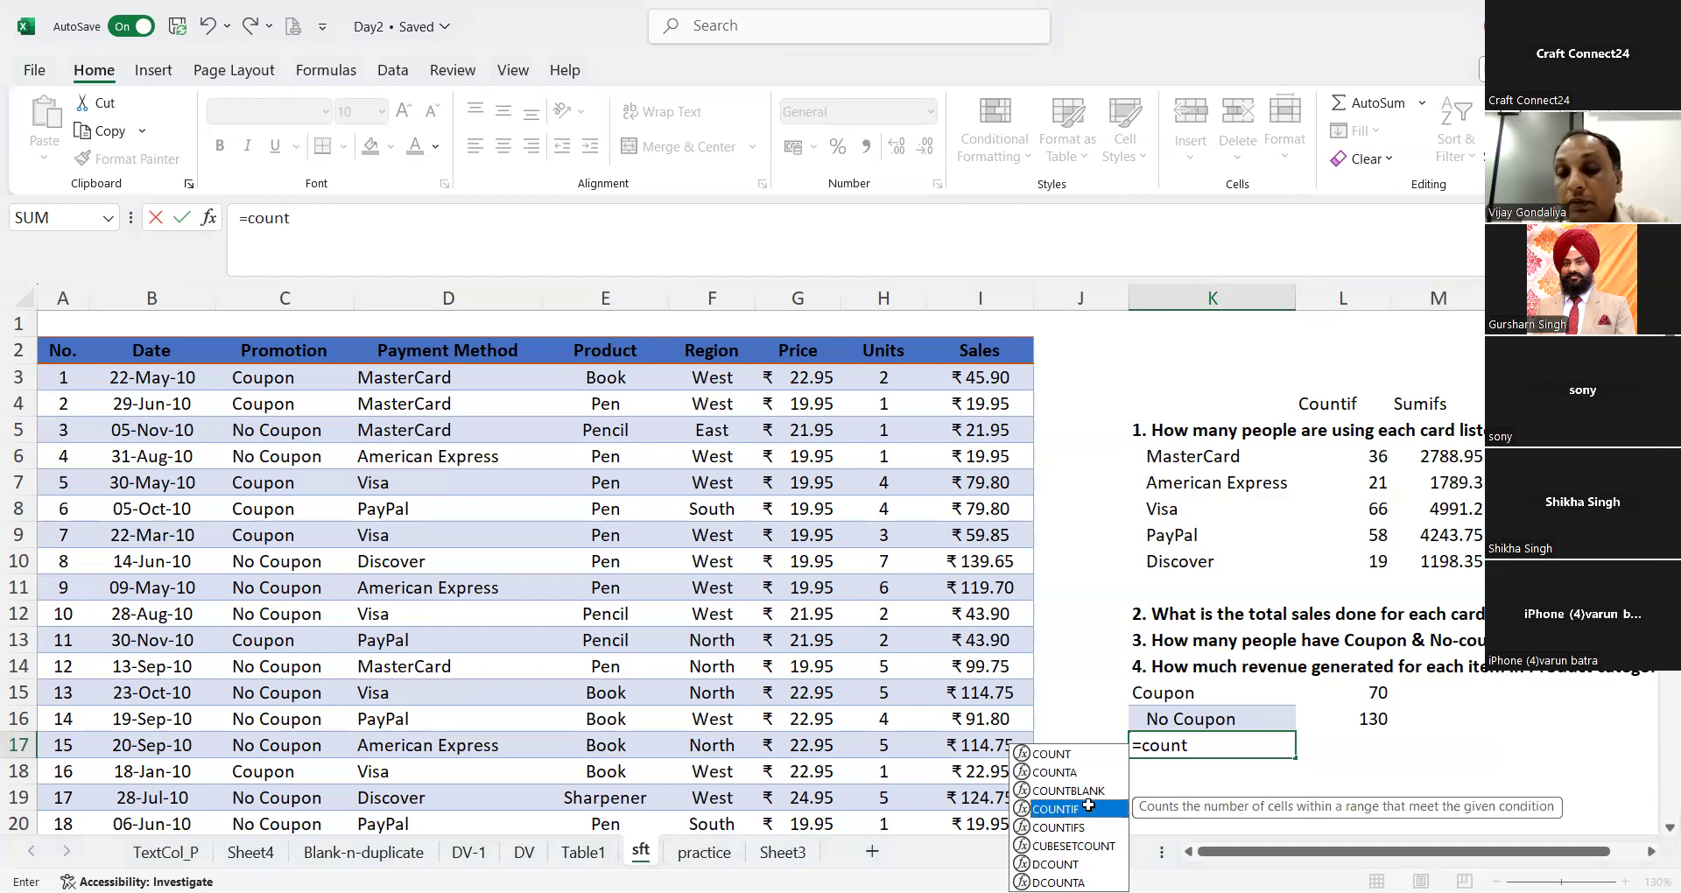
double_click(1088, 806)
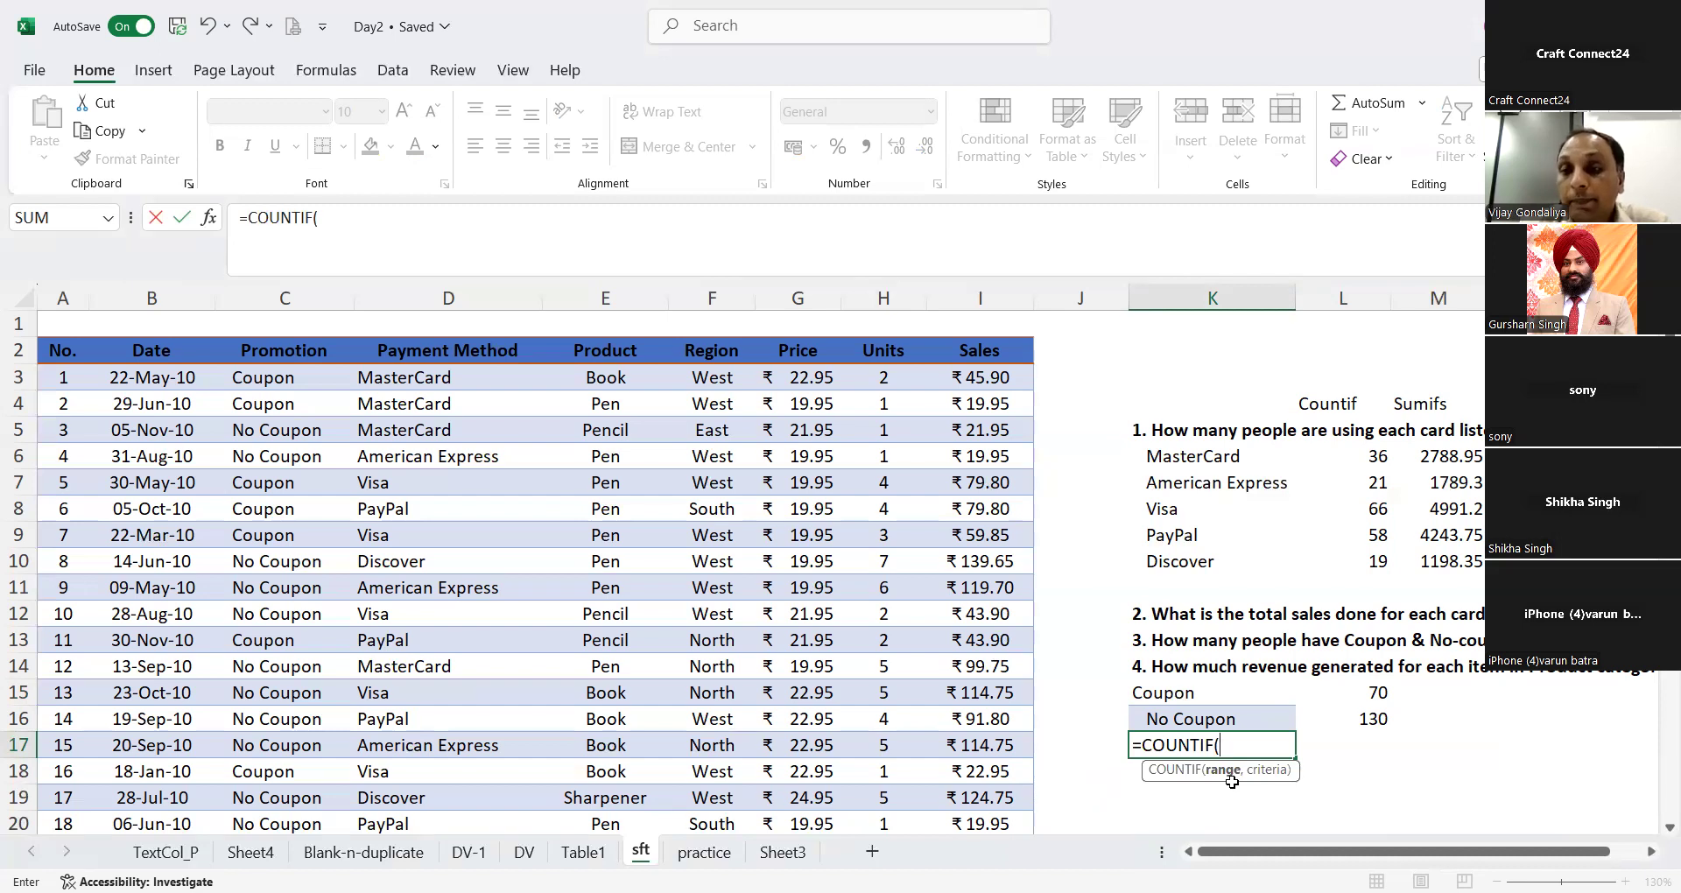
left_click(305, 296)
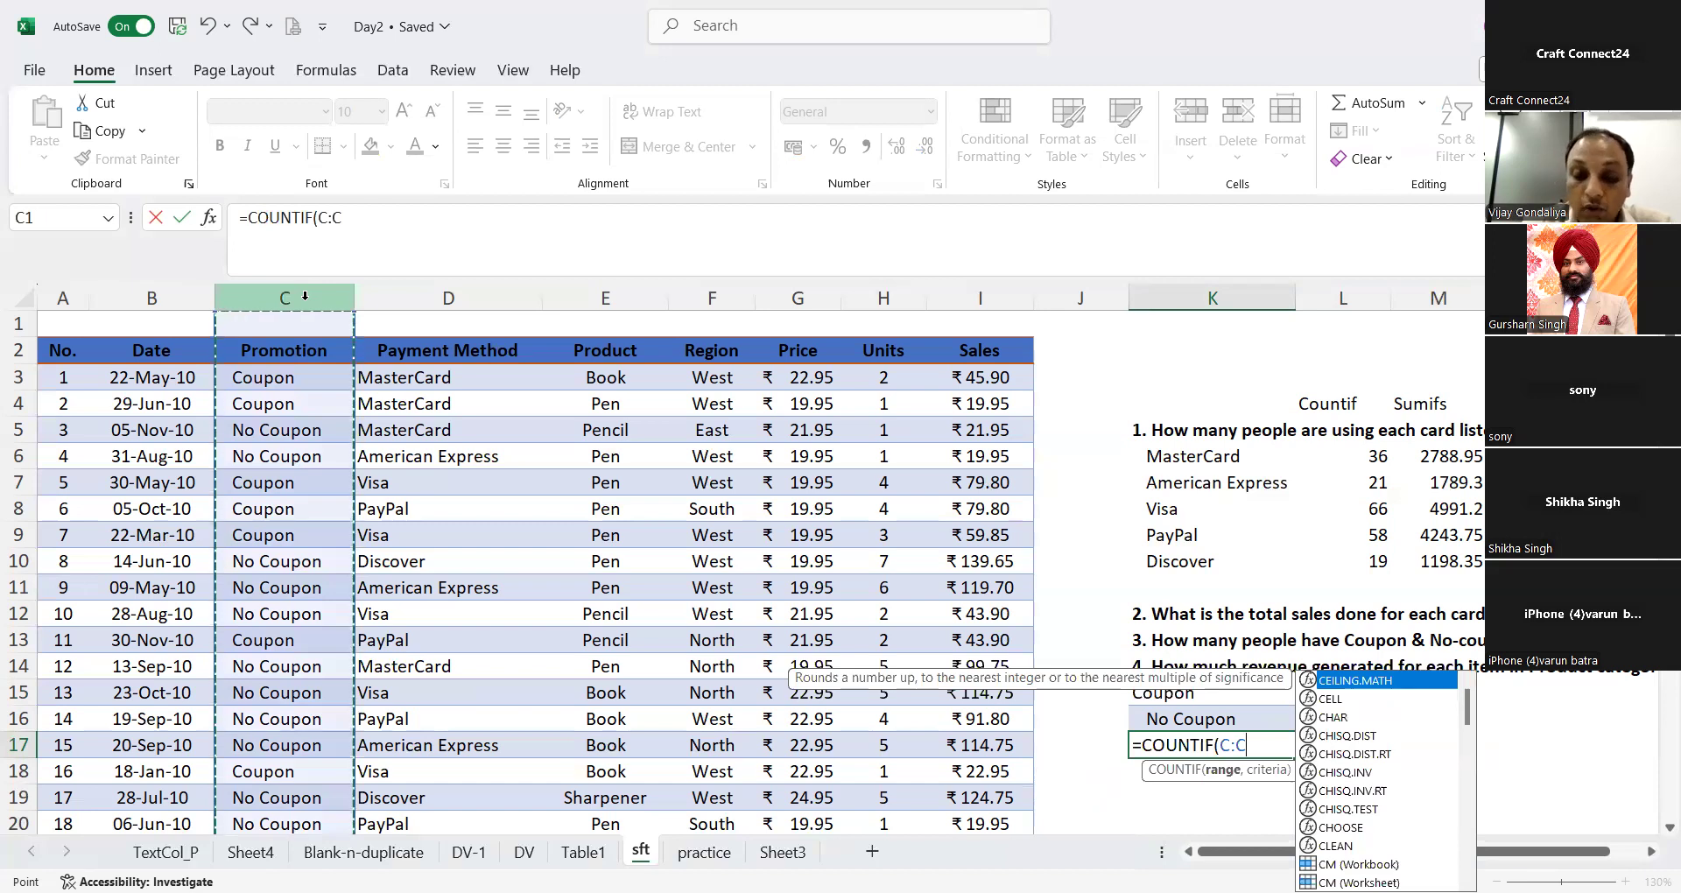
type(",")
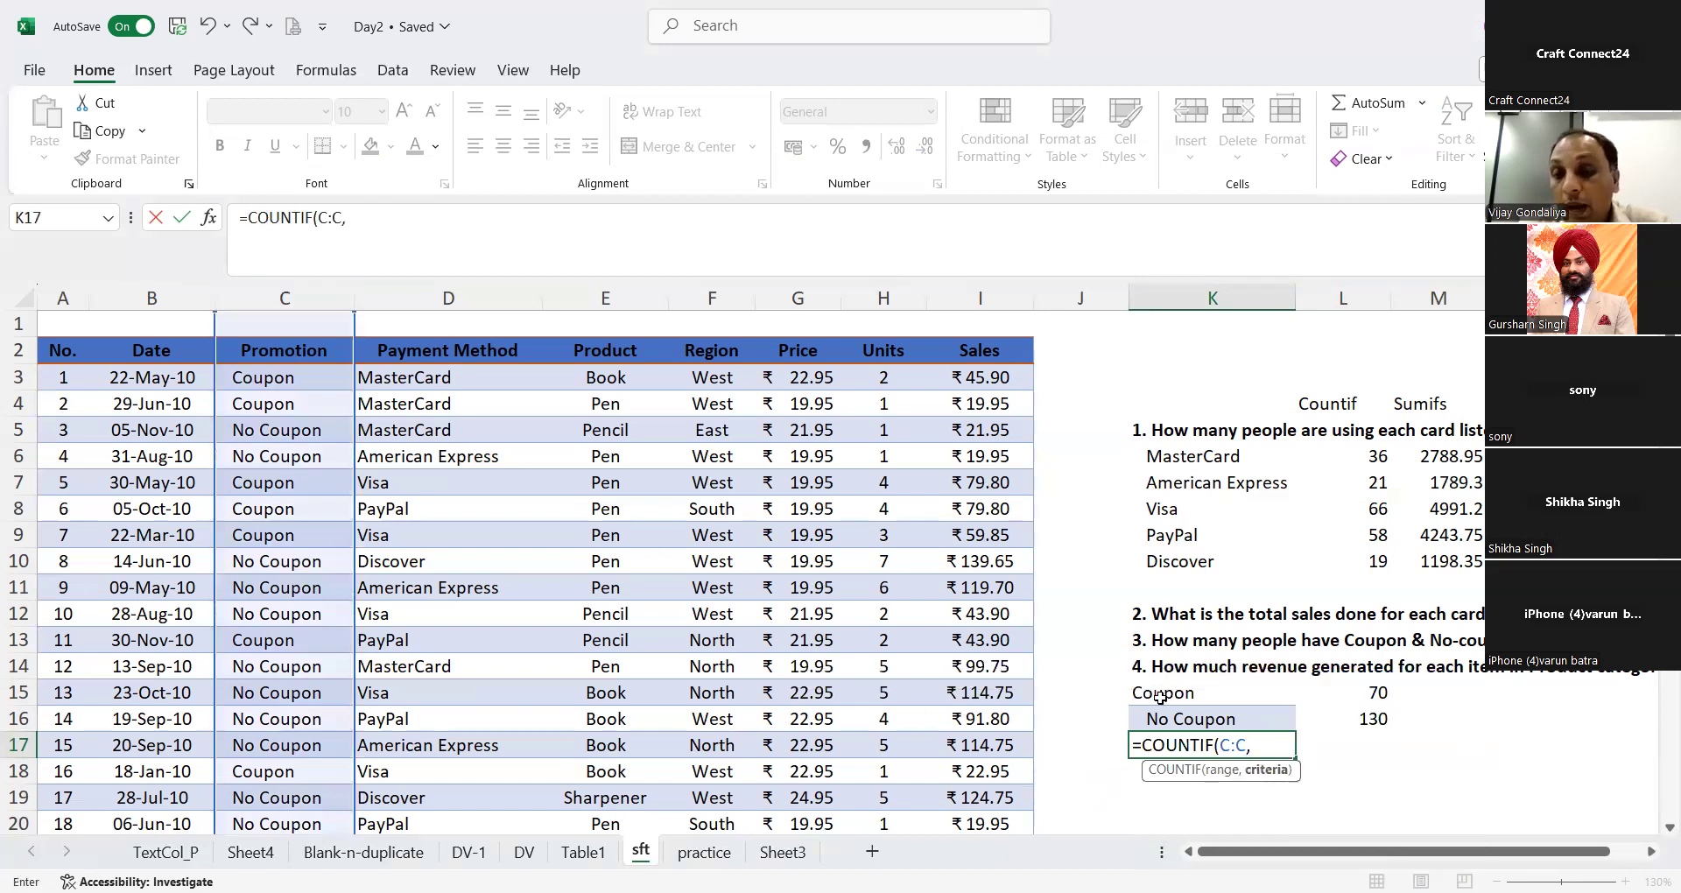
left_click(1160, 696)
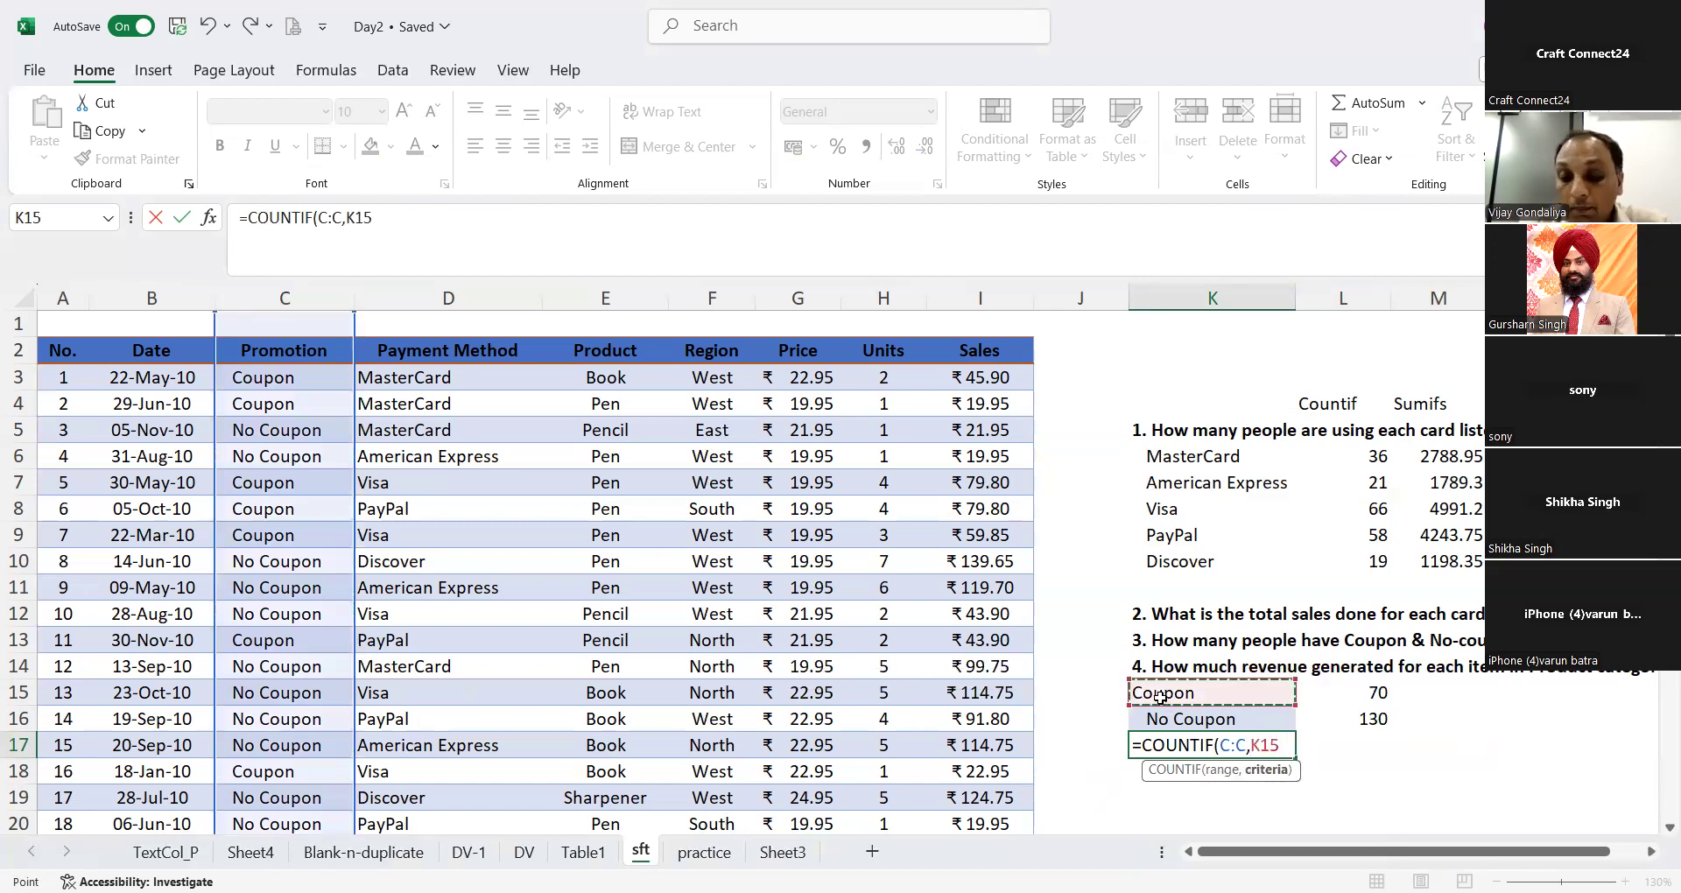
key("Return")
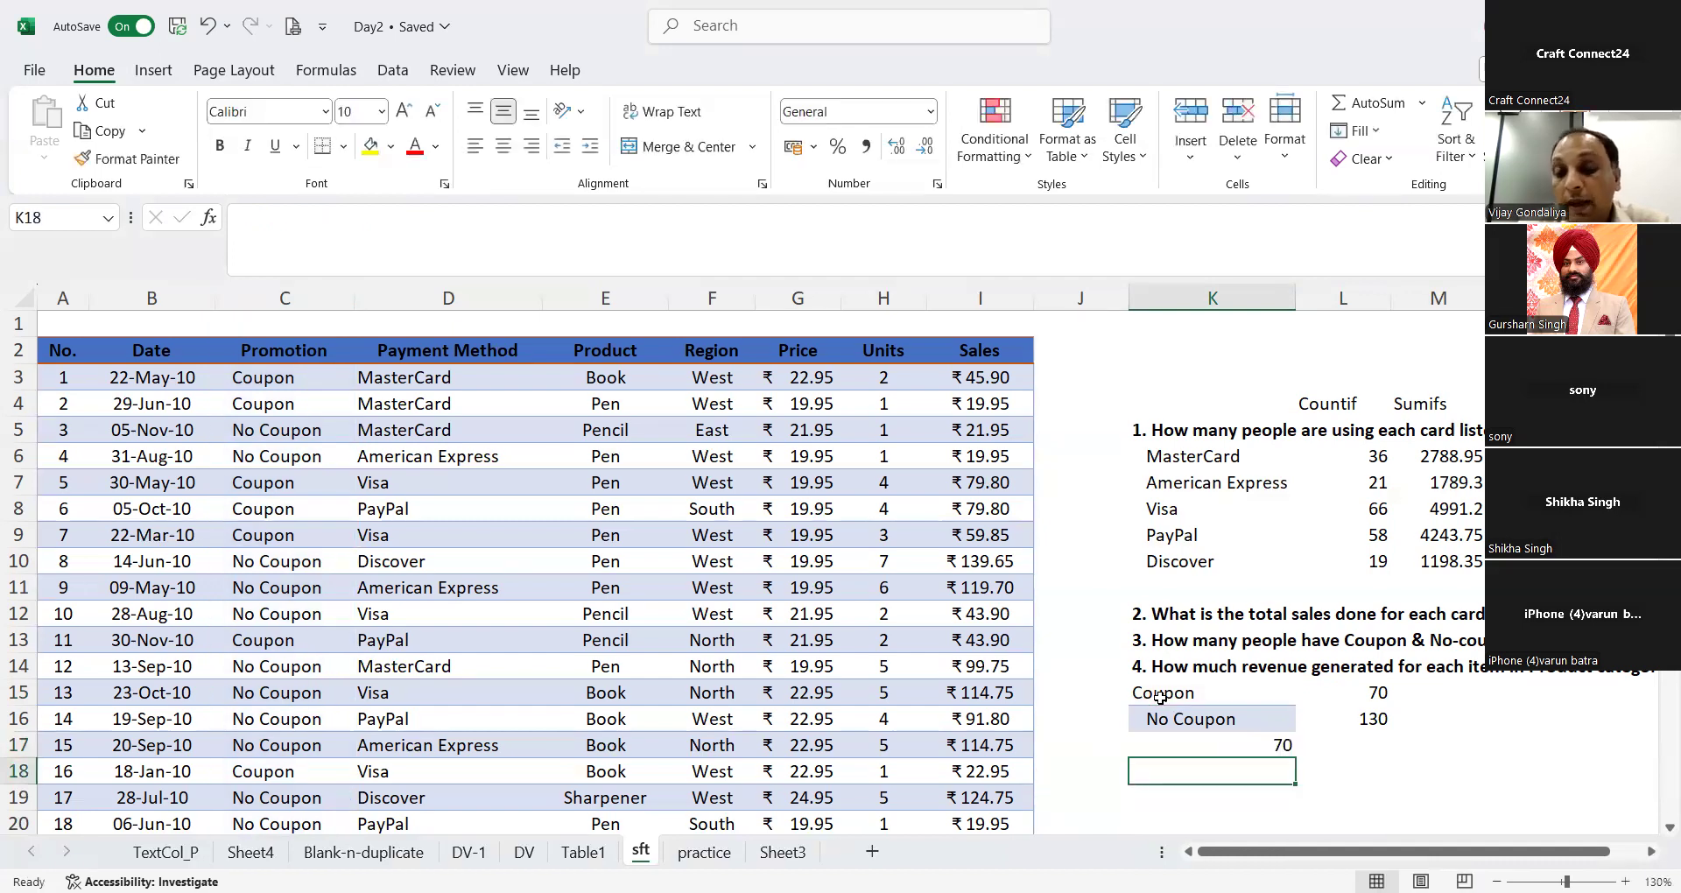
key("Up")
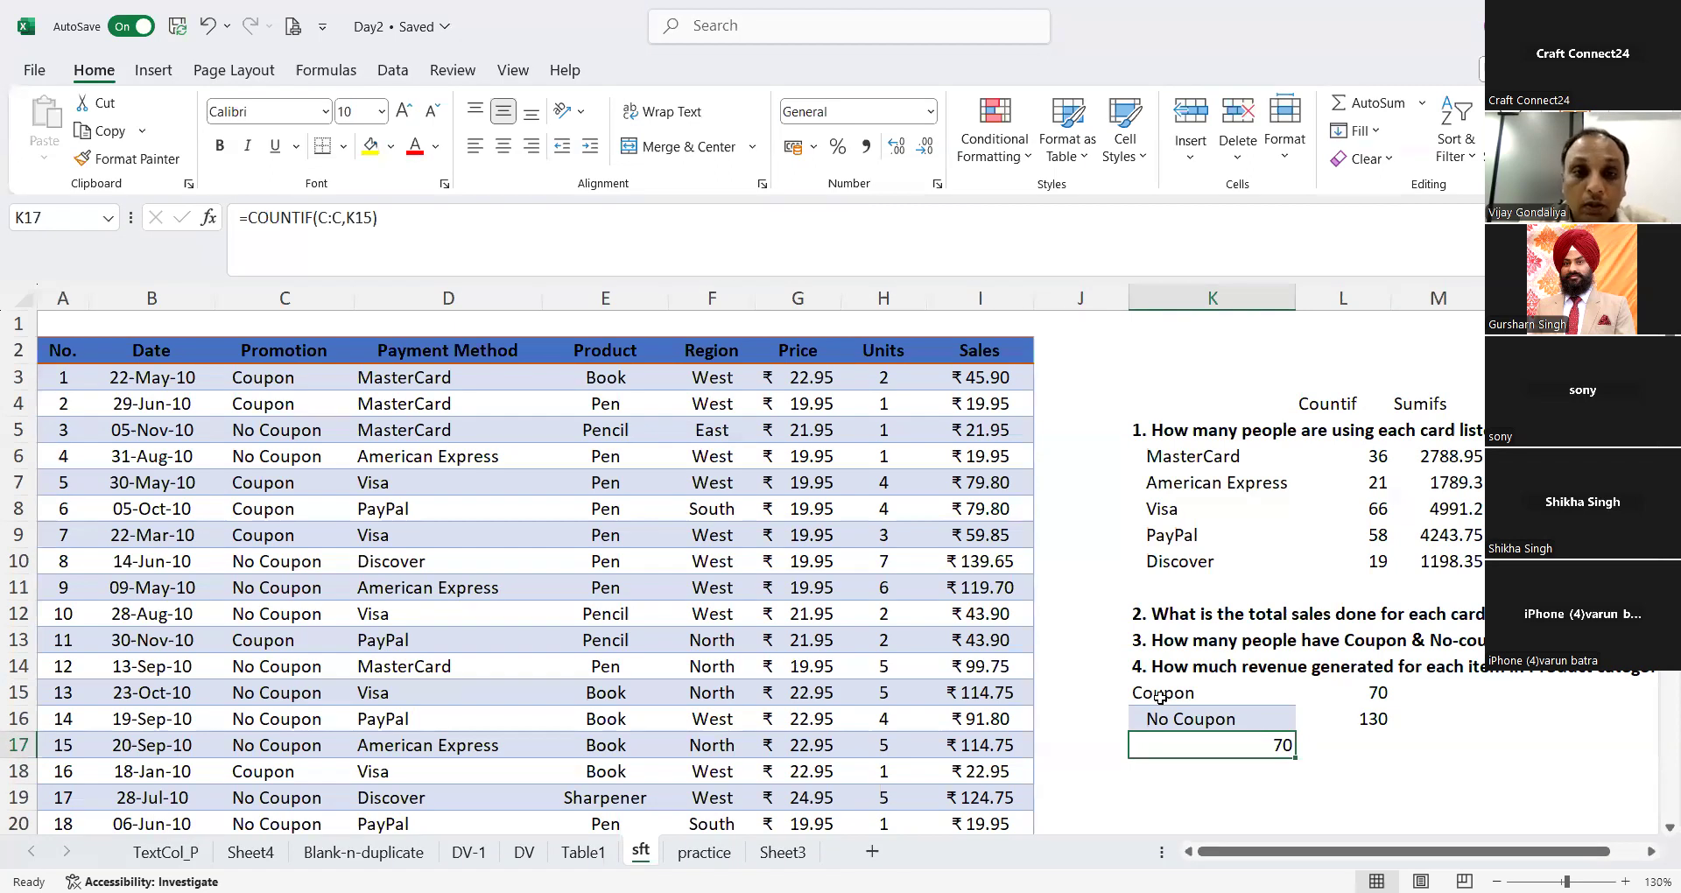
key("alt+Tab")
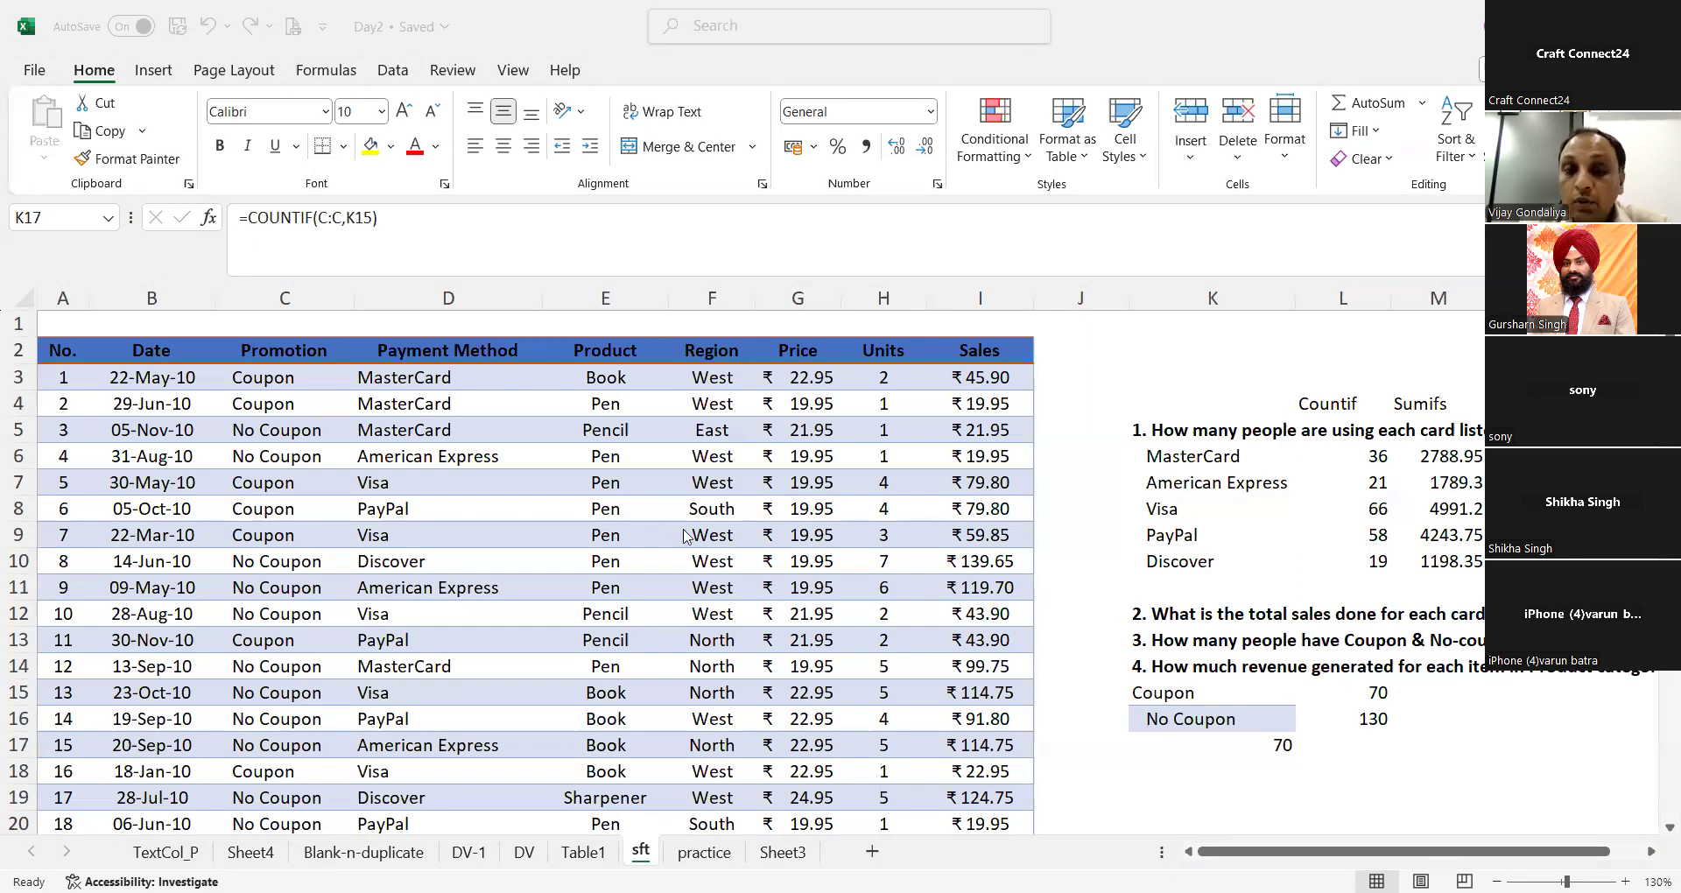
left_click(593, 588)
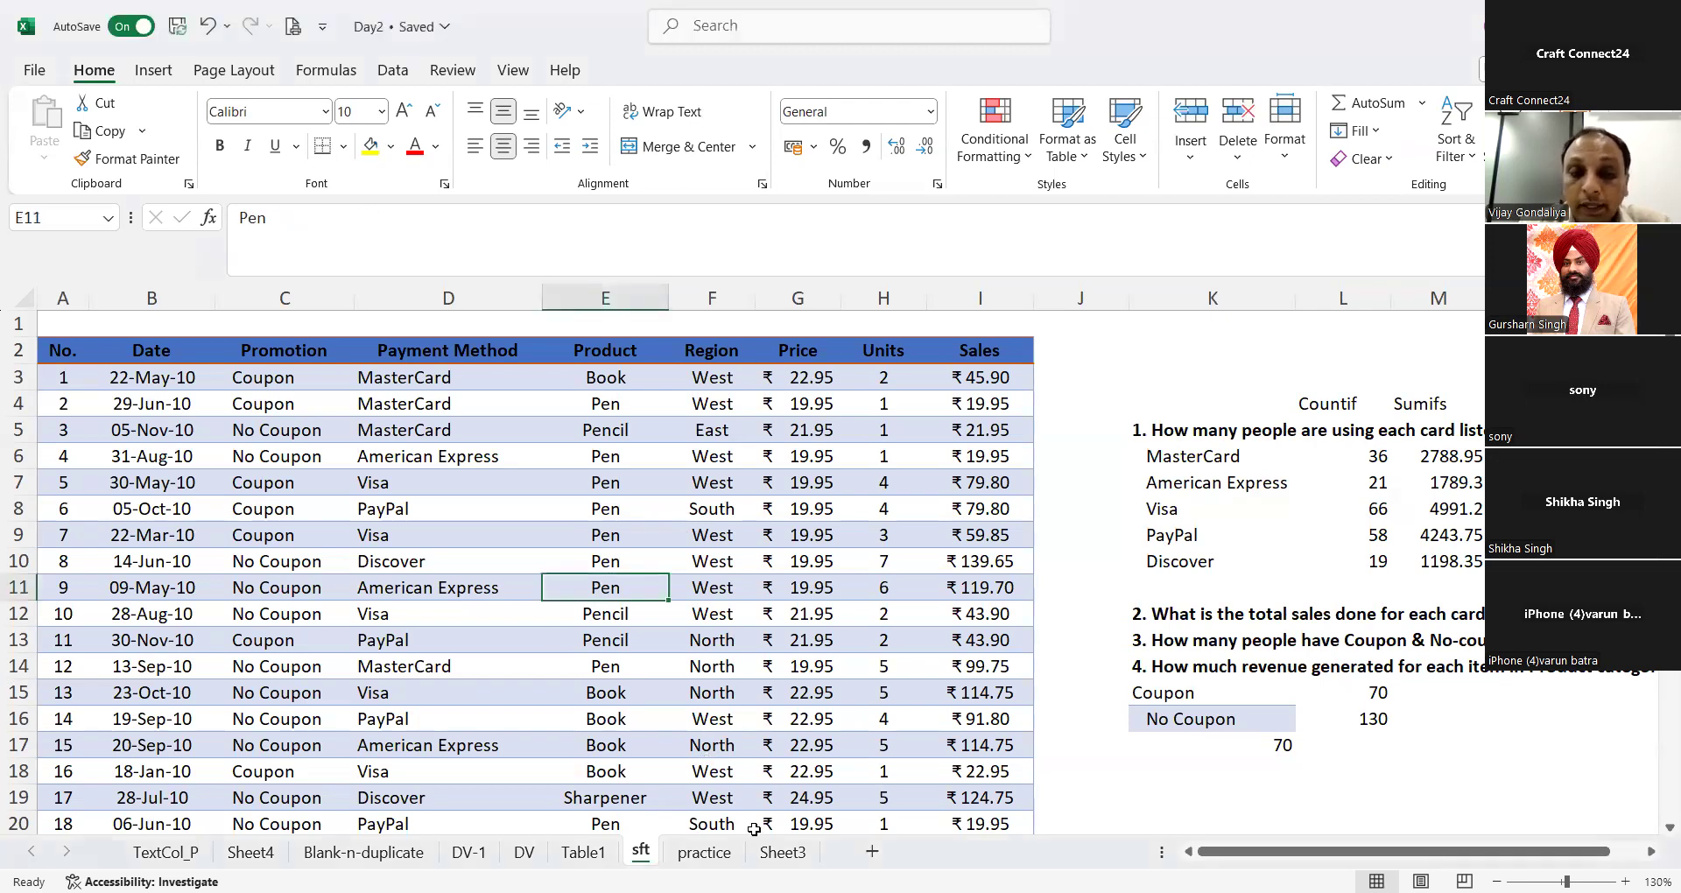
Step: Switch from the sft sheet to the practice sheet that holds the employee table and the state questions
left_click(770, 852)
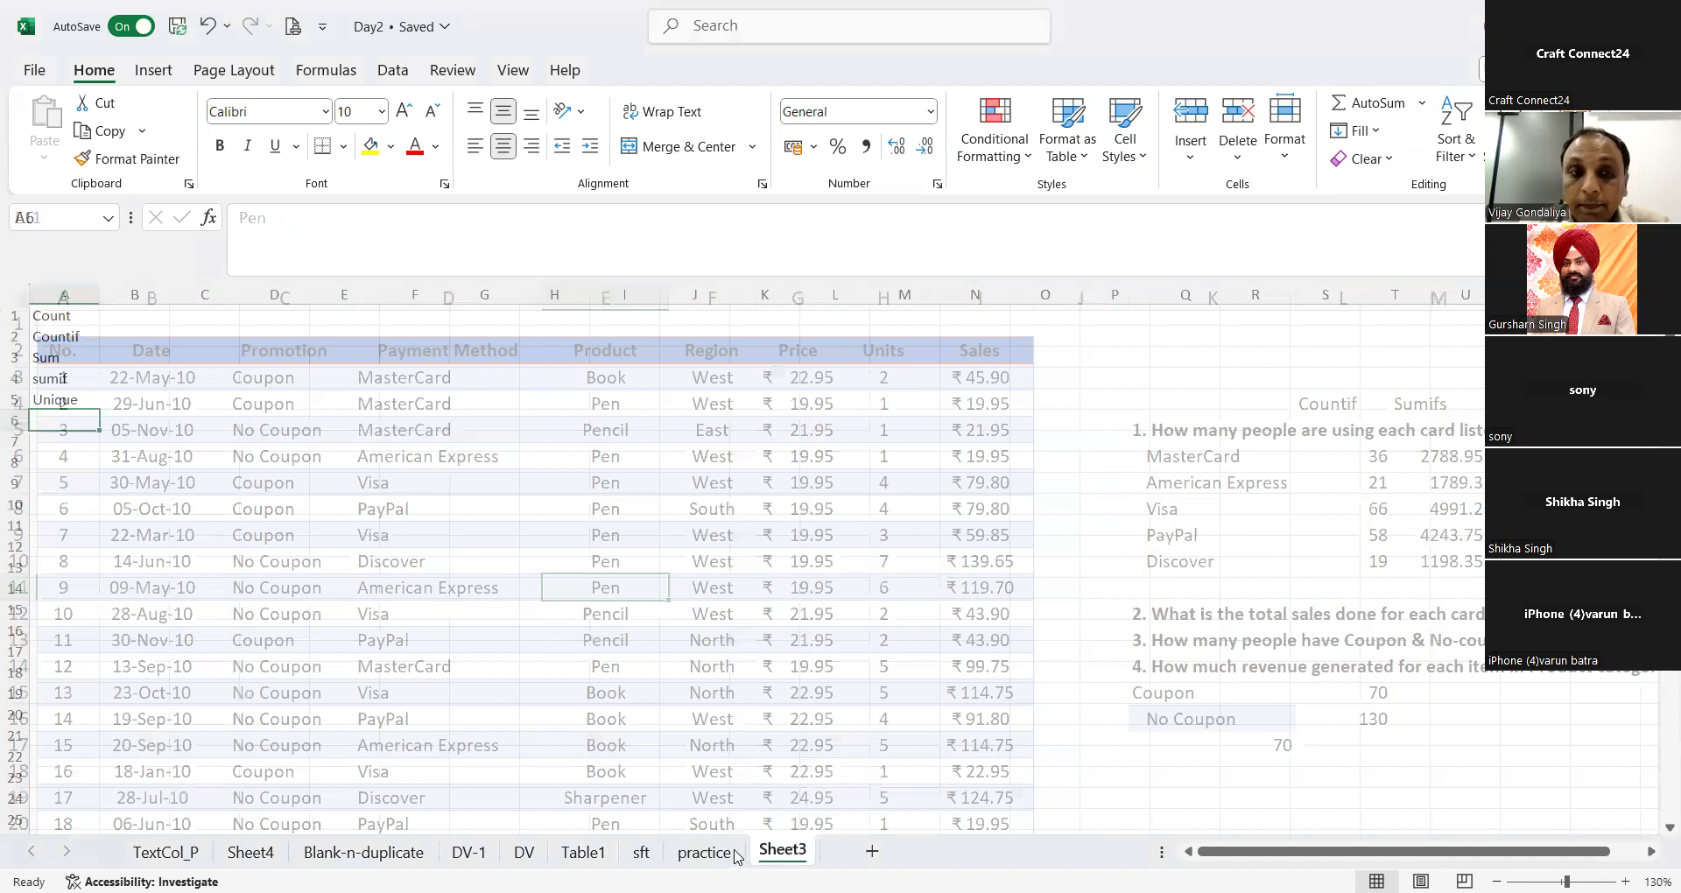
left_click(701, 852)
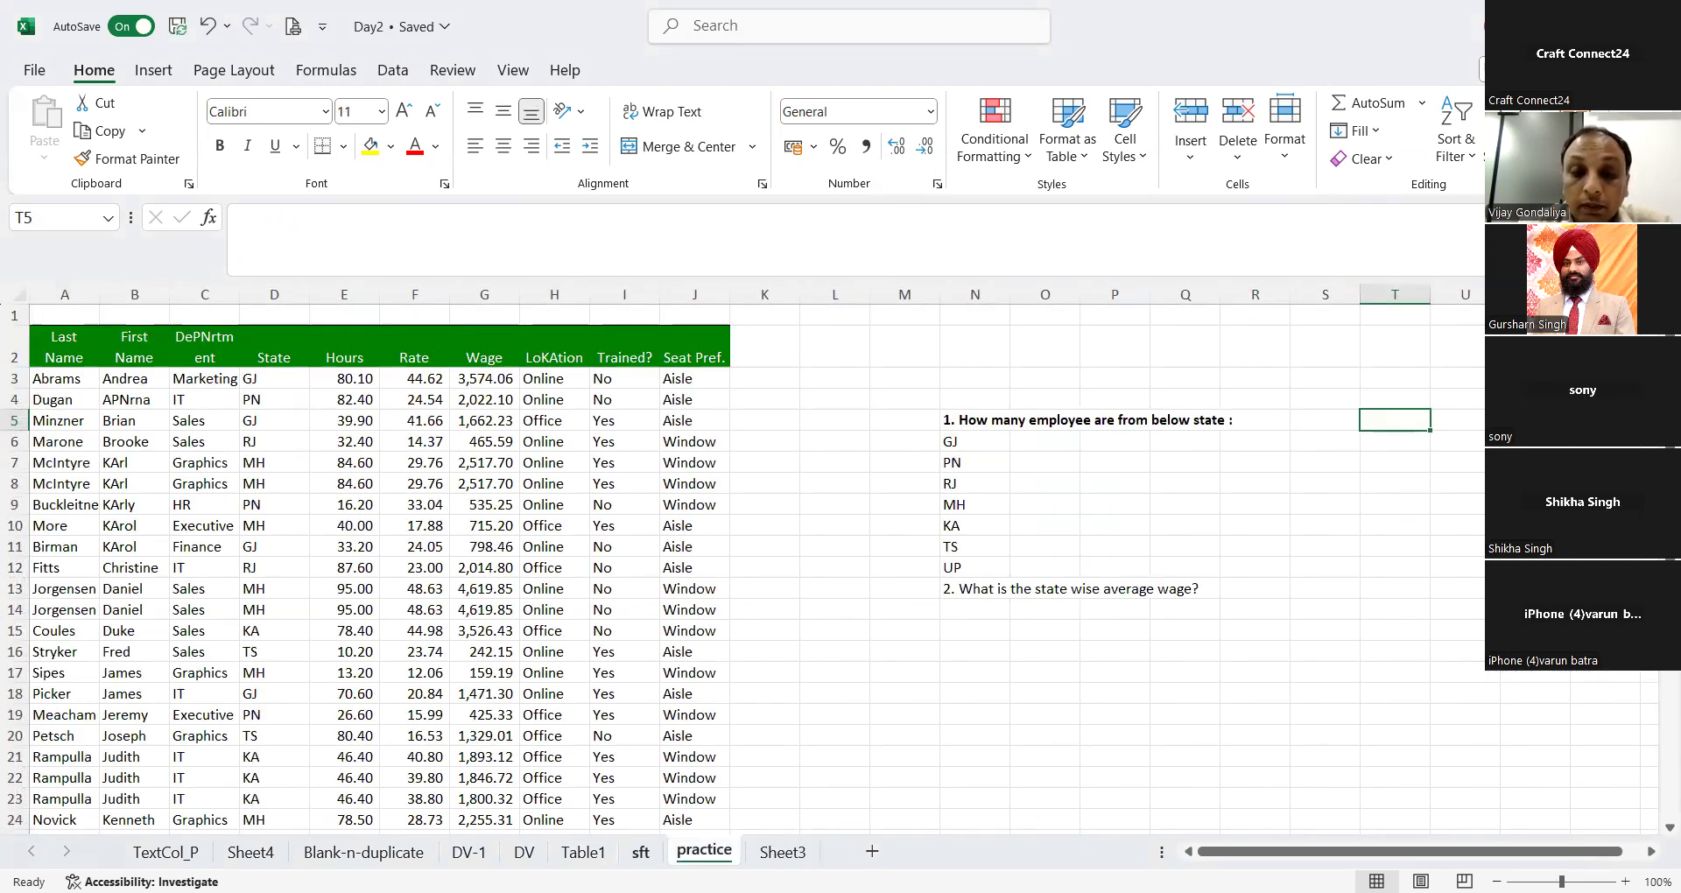
key("ctrl+Page_Up")
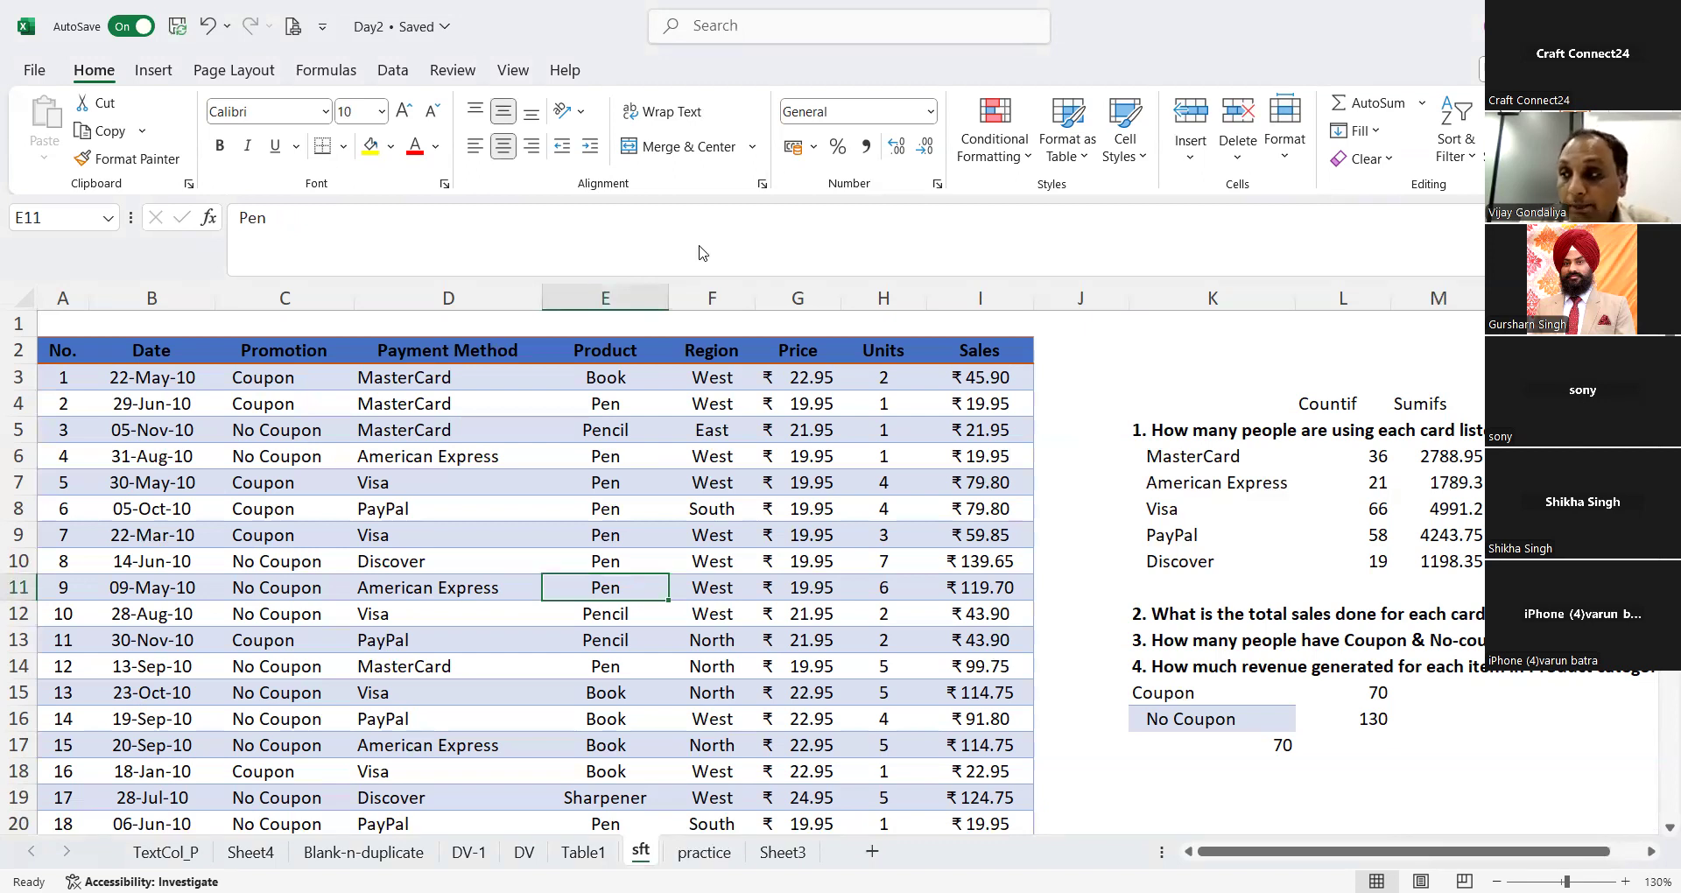
left_click(703, 852)
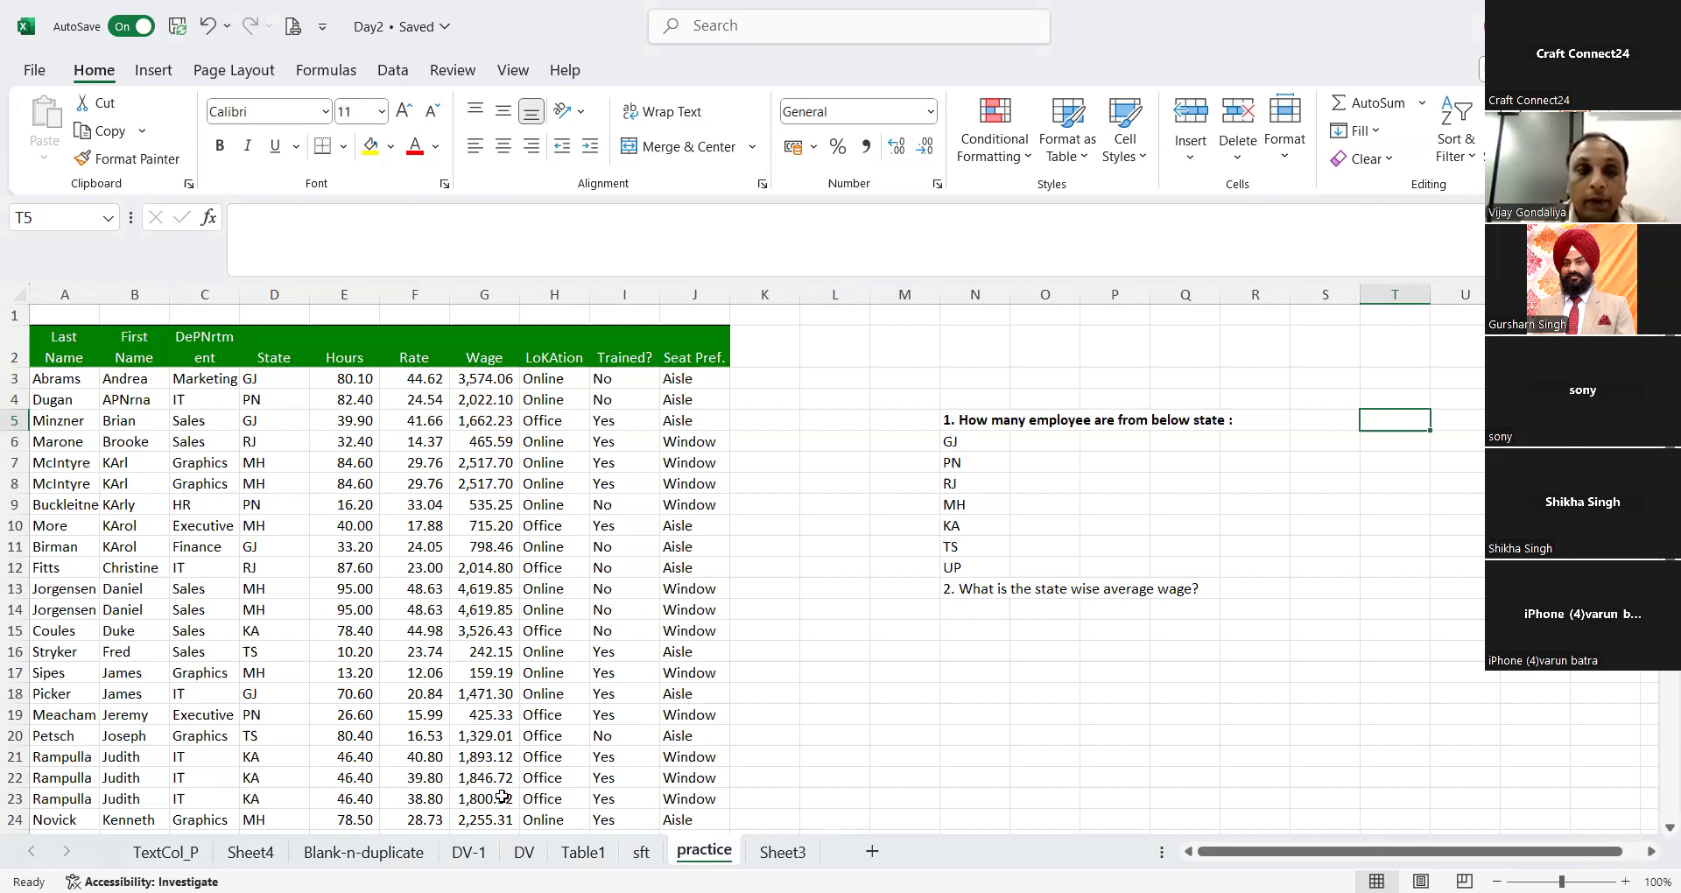
Step: Examine the department entries in column C from C3 down to the table's end for repeated department names
left_click(205, 387)
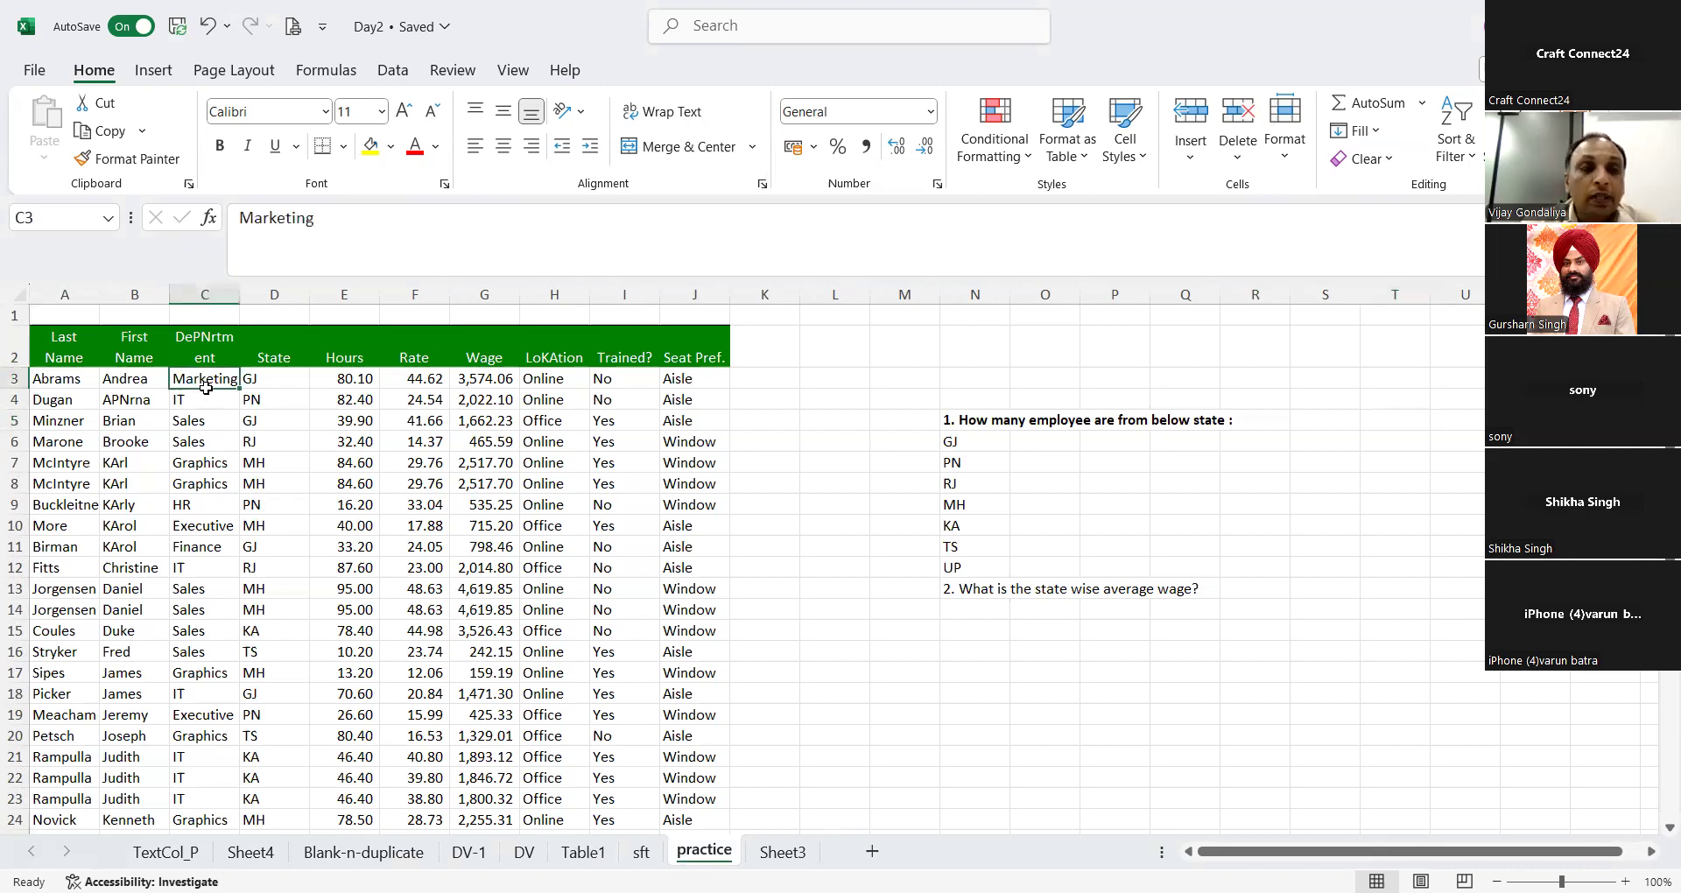
key("ctrl+shift+Down")
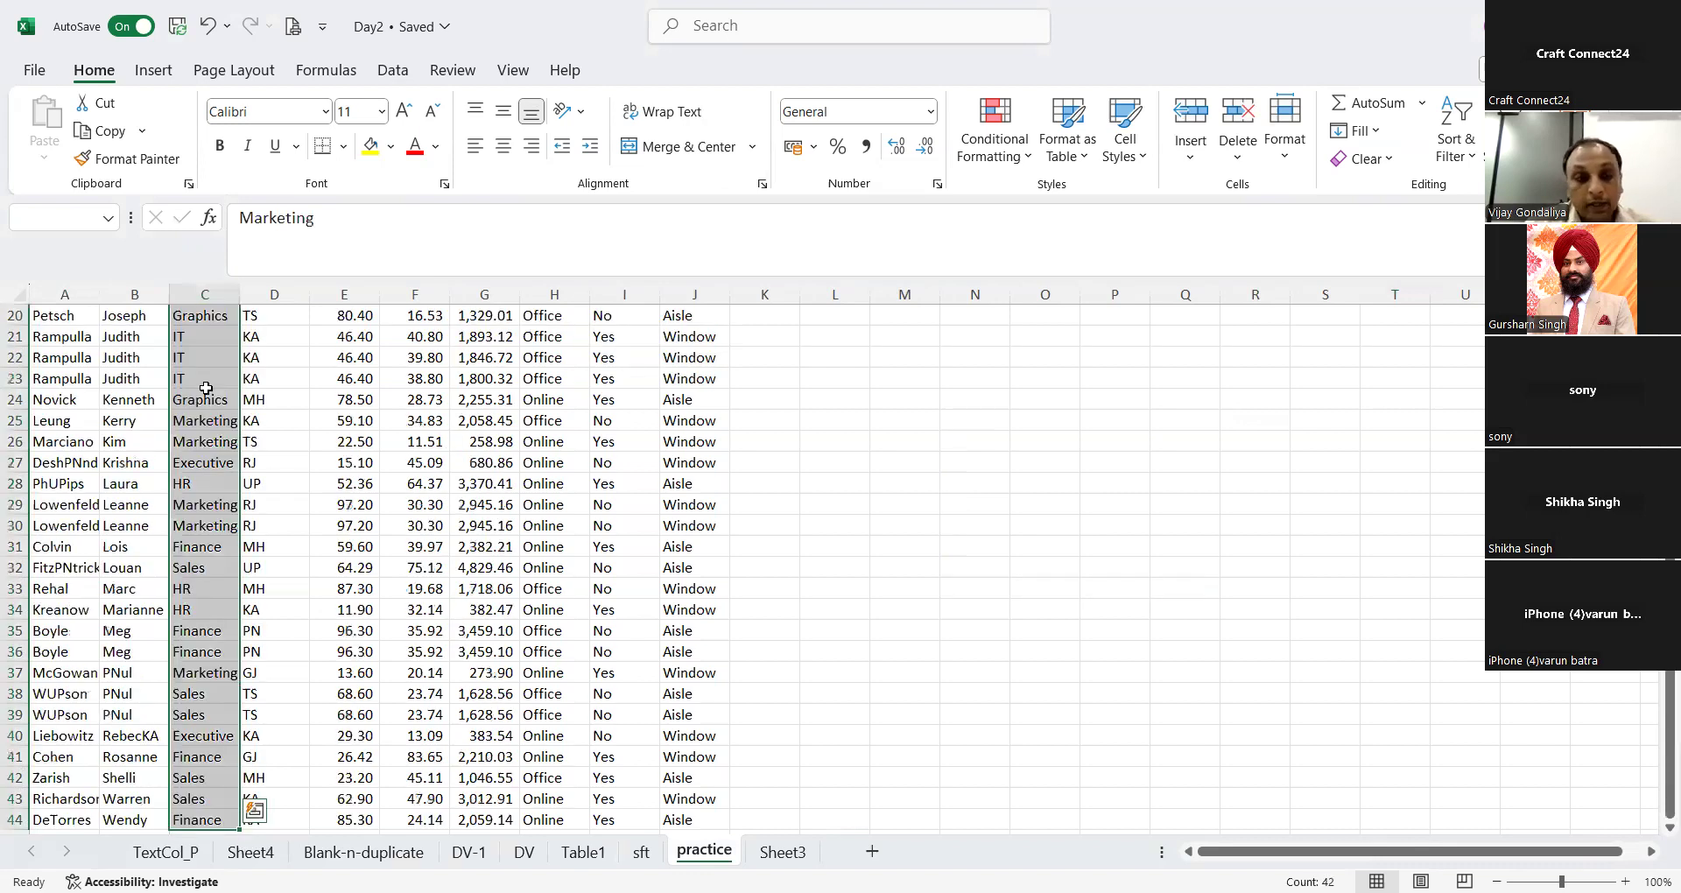
key("ctrl+shift+Up")
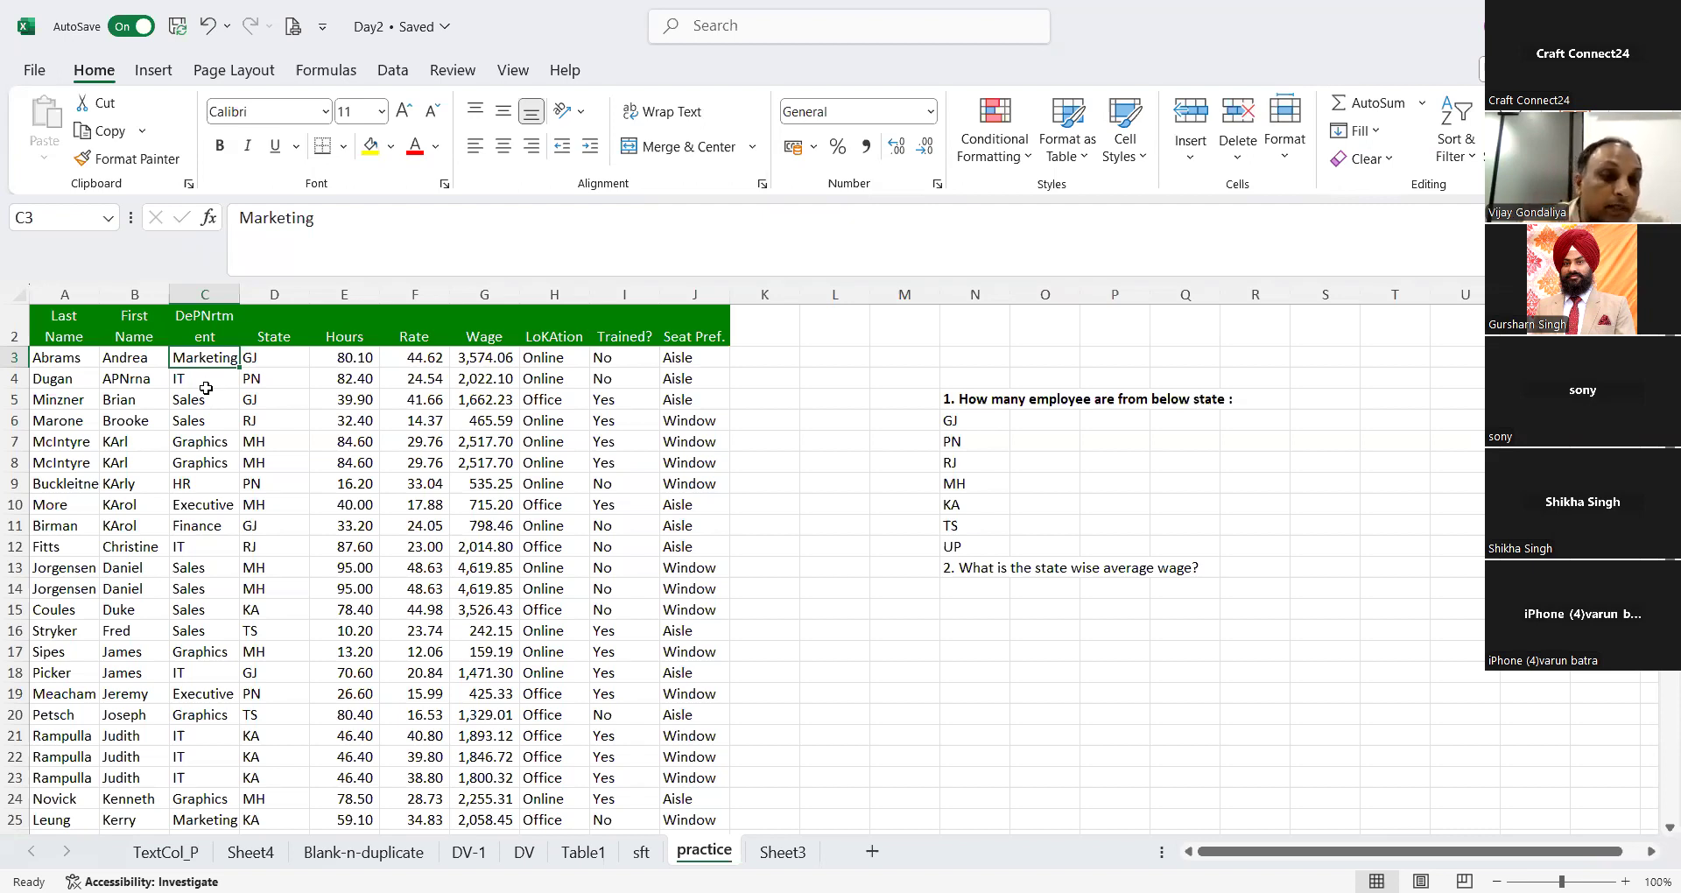
key("Down")
key("Down")
key("Down")
key("Down")
key("Down")
key("Down")
key("Down")
key("Down")
key("Down")
key("Down")
key("Down")
key("Down")
key("Down")
key("Down")
key("Down")
key("Down")
key("Down")
key("Down")
key("Down")
key("Down")
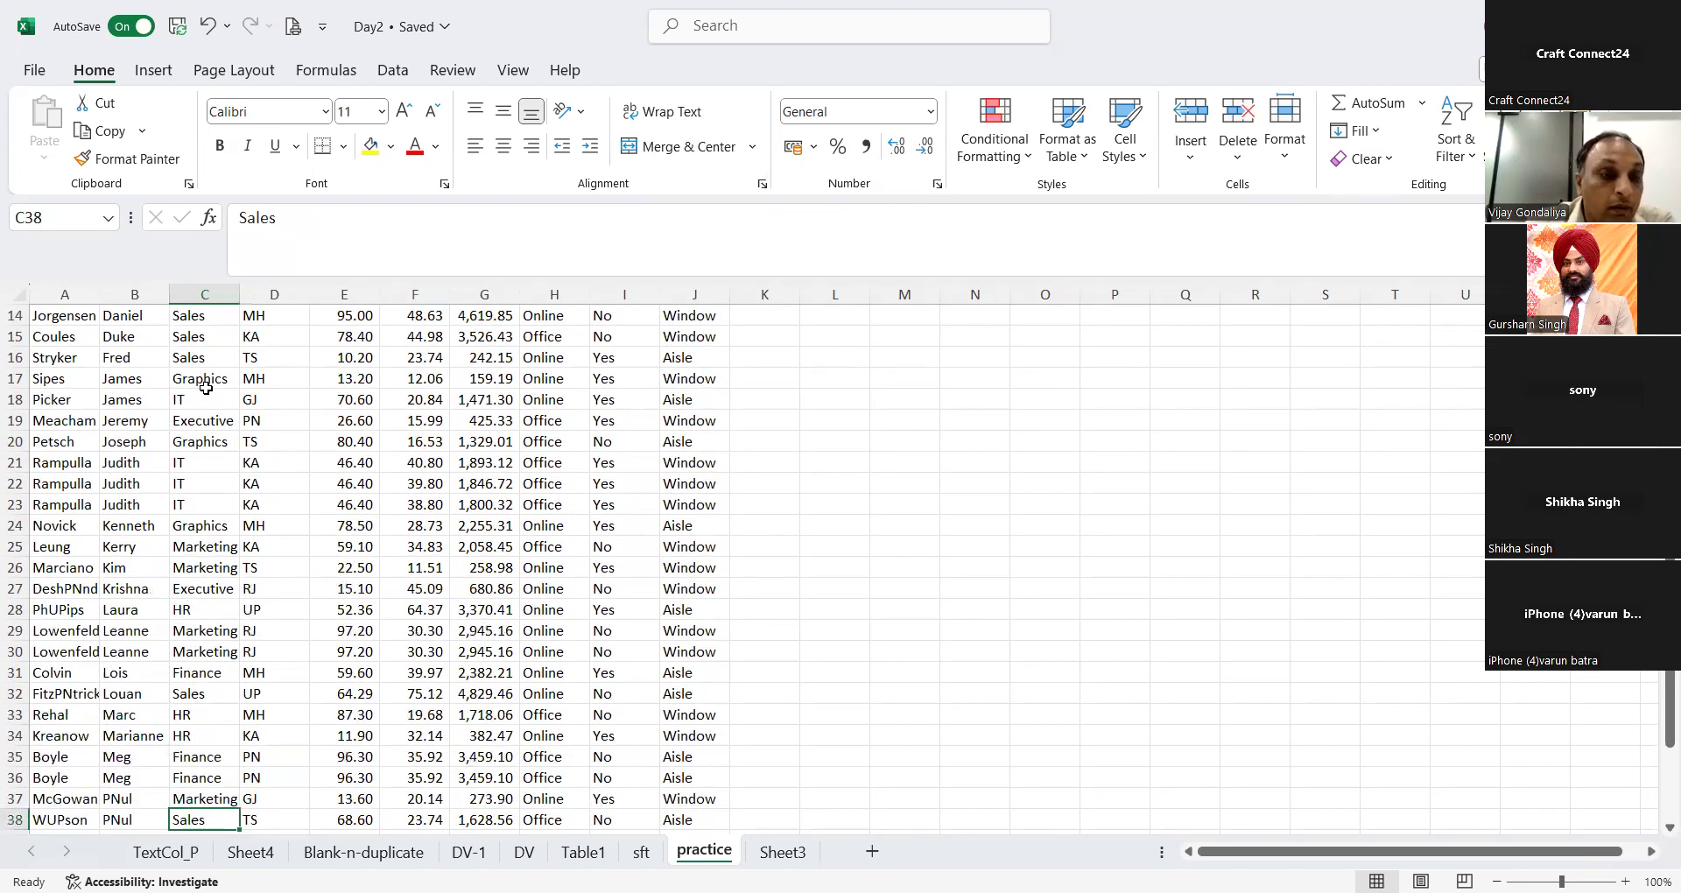
key("Up")
key("Up")
key("Up")
key("Up")
key("Up")
key("Up")
key("Up")
key("Up")
key("Up")
key("Up")
key("Up")
key("Up")
key("Up")
key("Up")
key("Up")
key("Up")
key("Up")
key("Up")
key("Up")
key("Up")
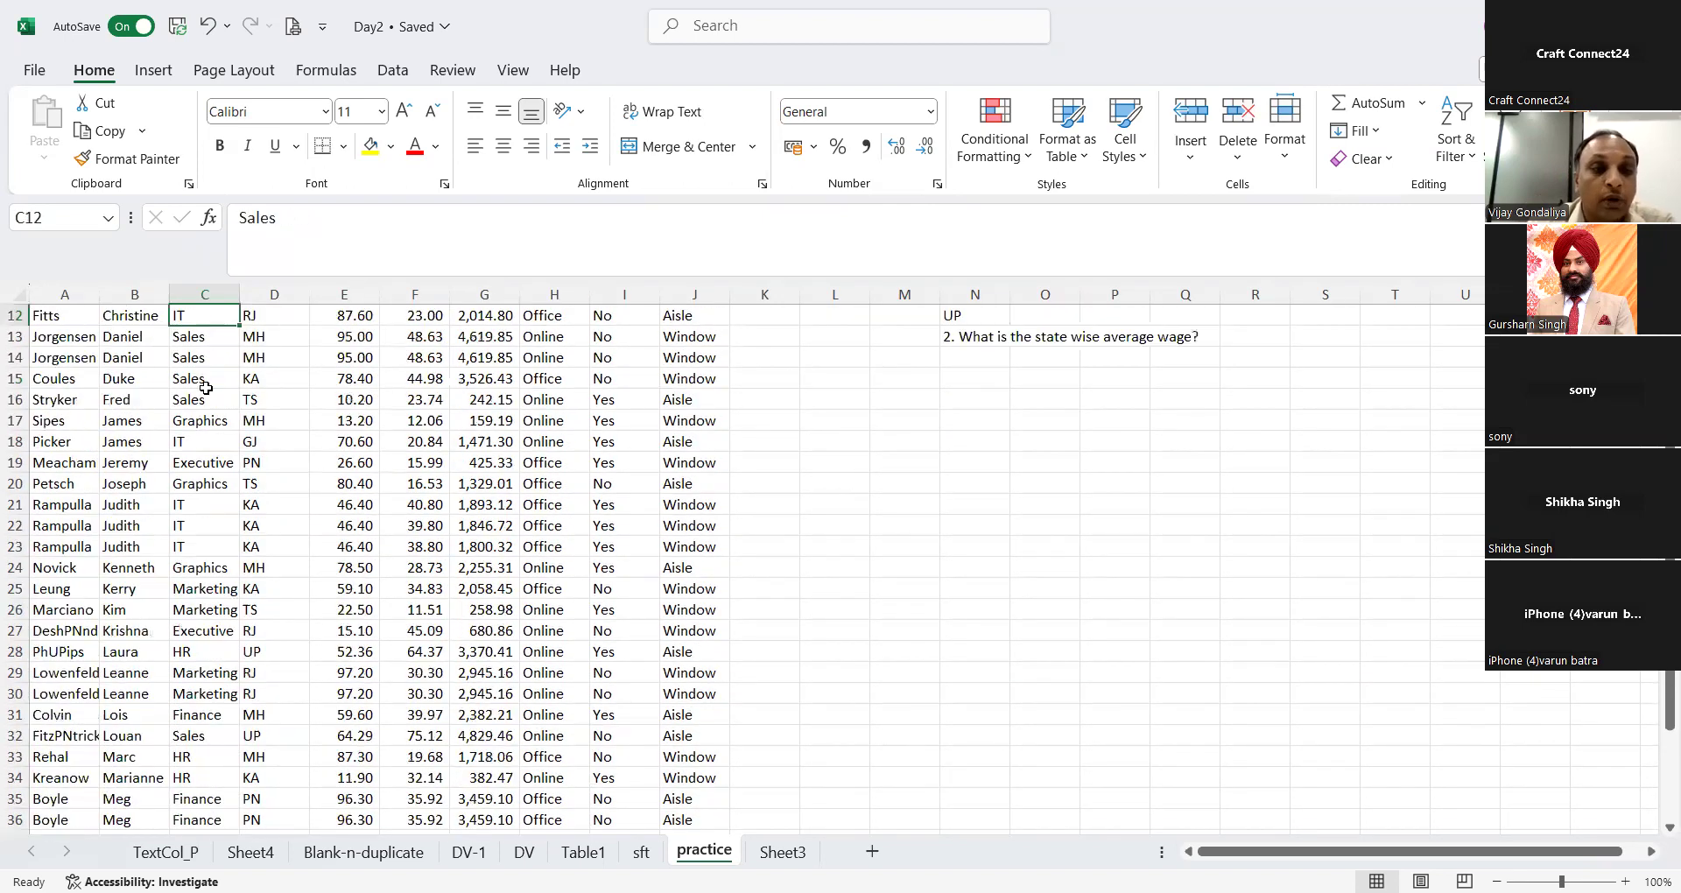
key("Up")
key("Up")
key("Up")
key("Up")
key("Down")
key("Down")
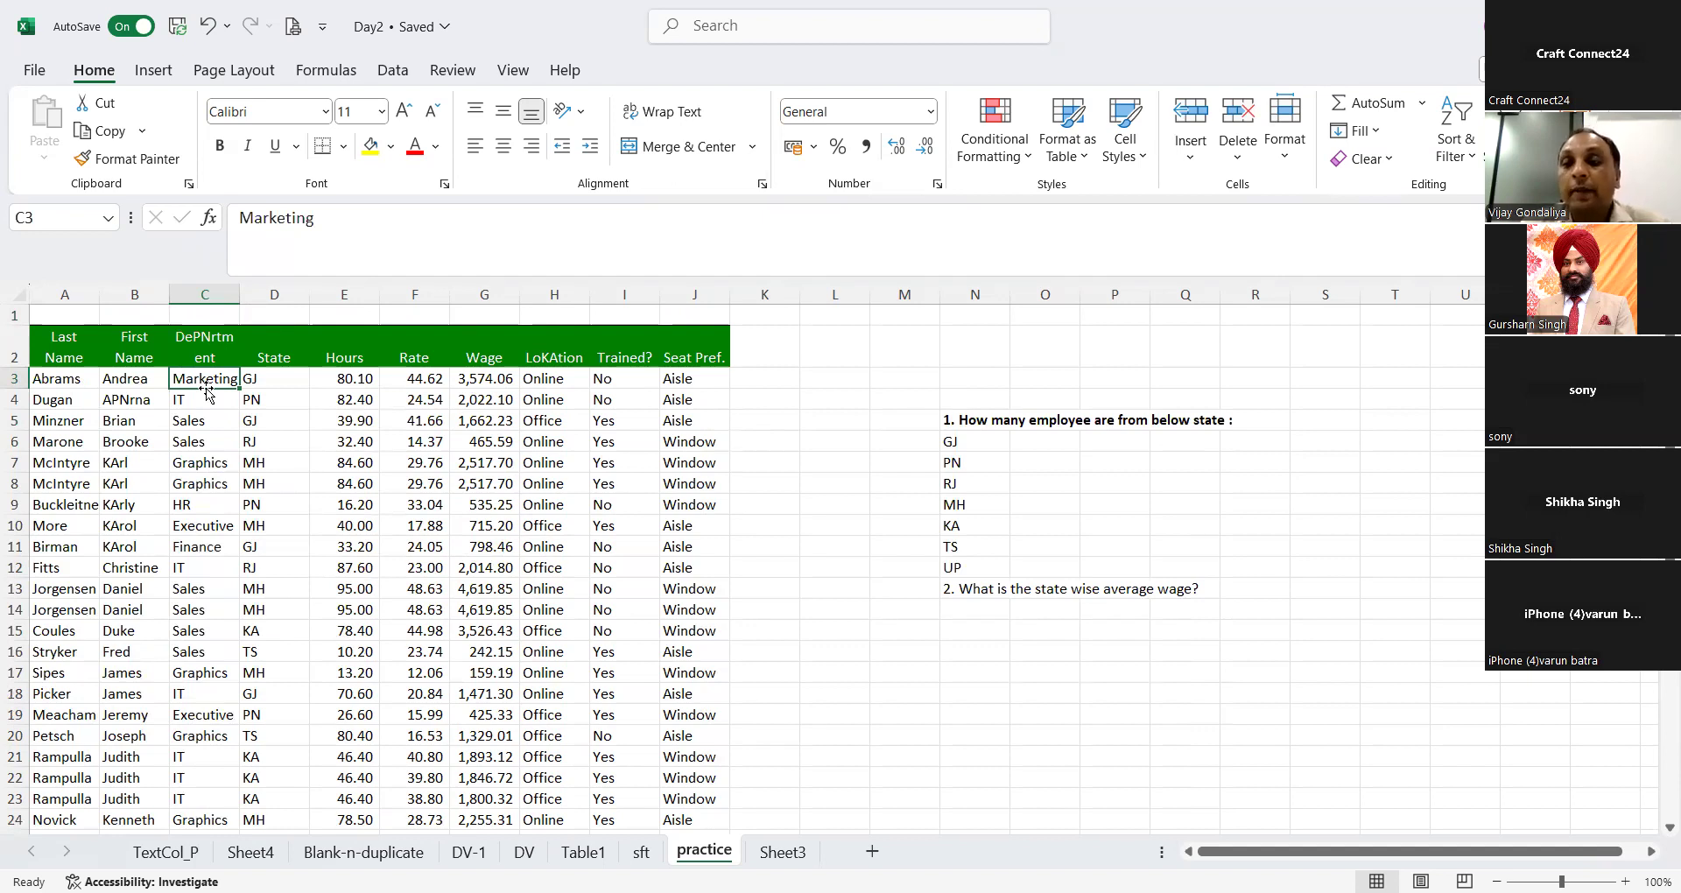
Step: List the distinct departments from L6 down with =UNIQUE(C:C), using the whole of column C as the array
left_click(830, 457)
key("Up")
type("=")
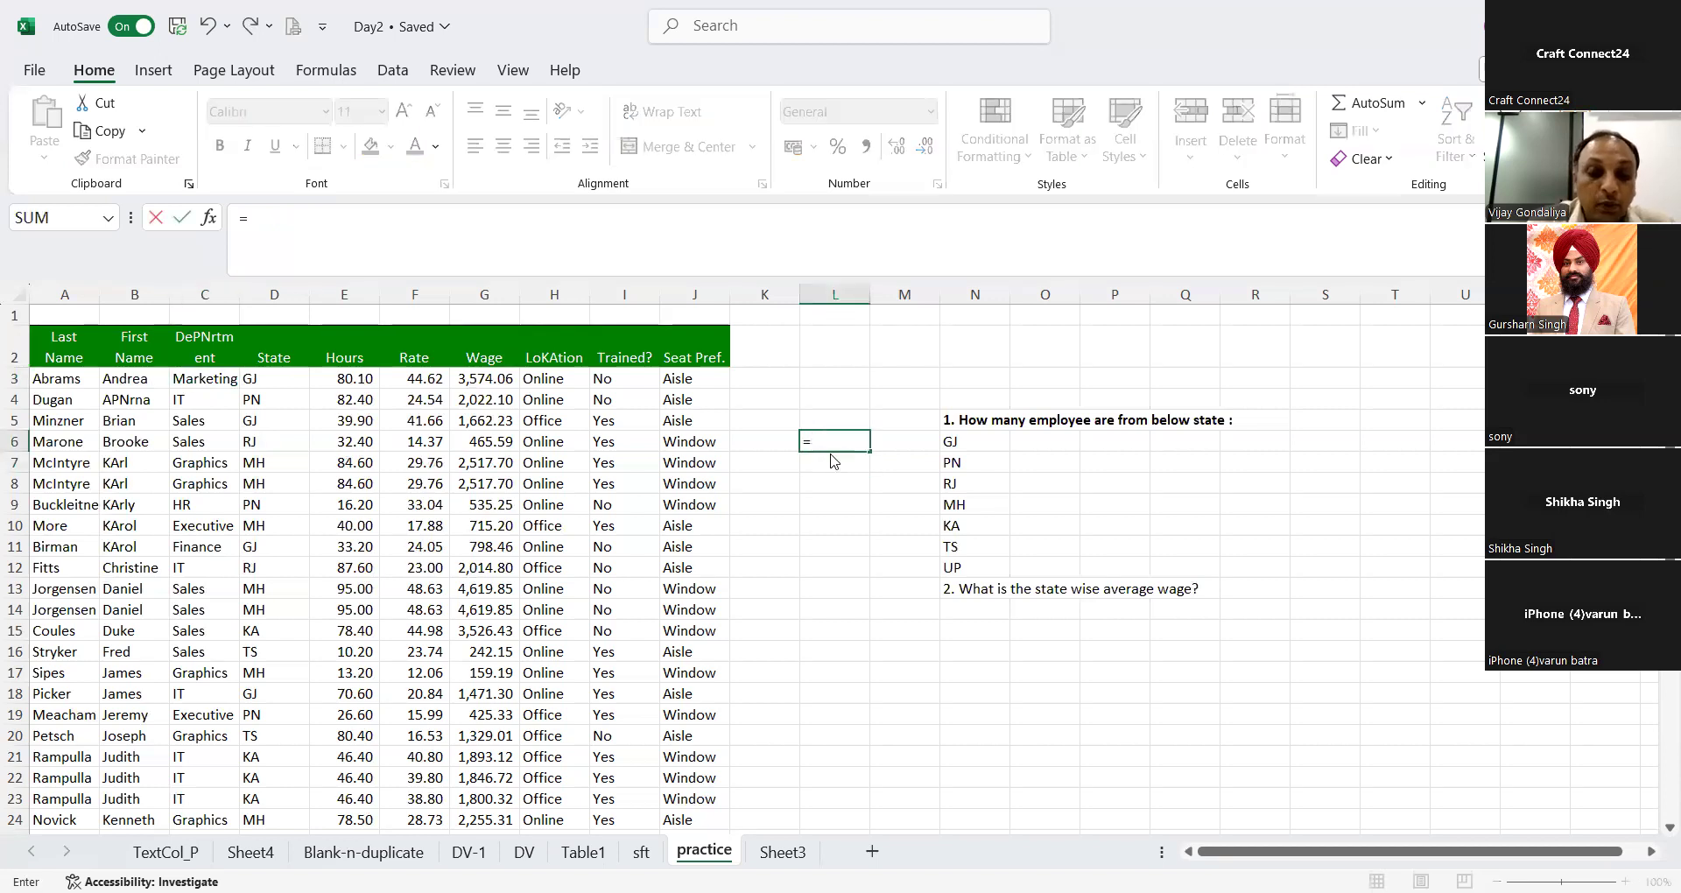
type("unique")
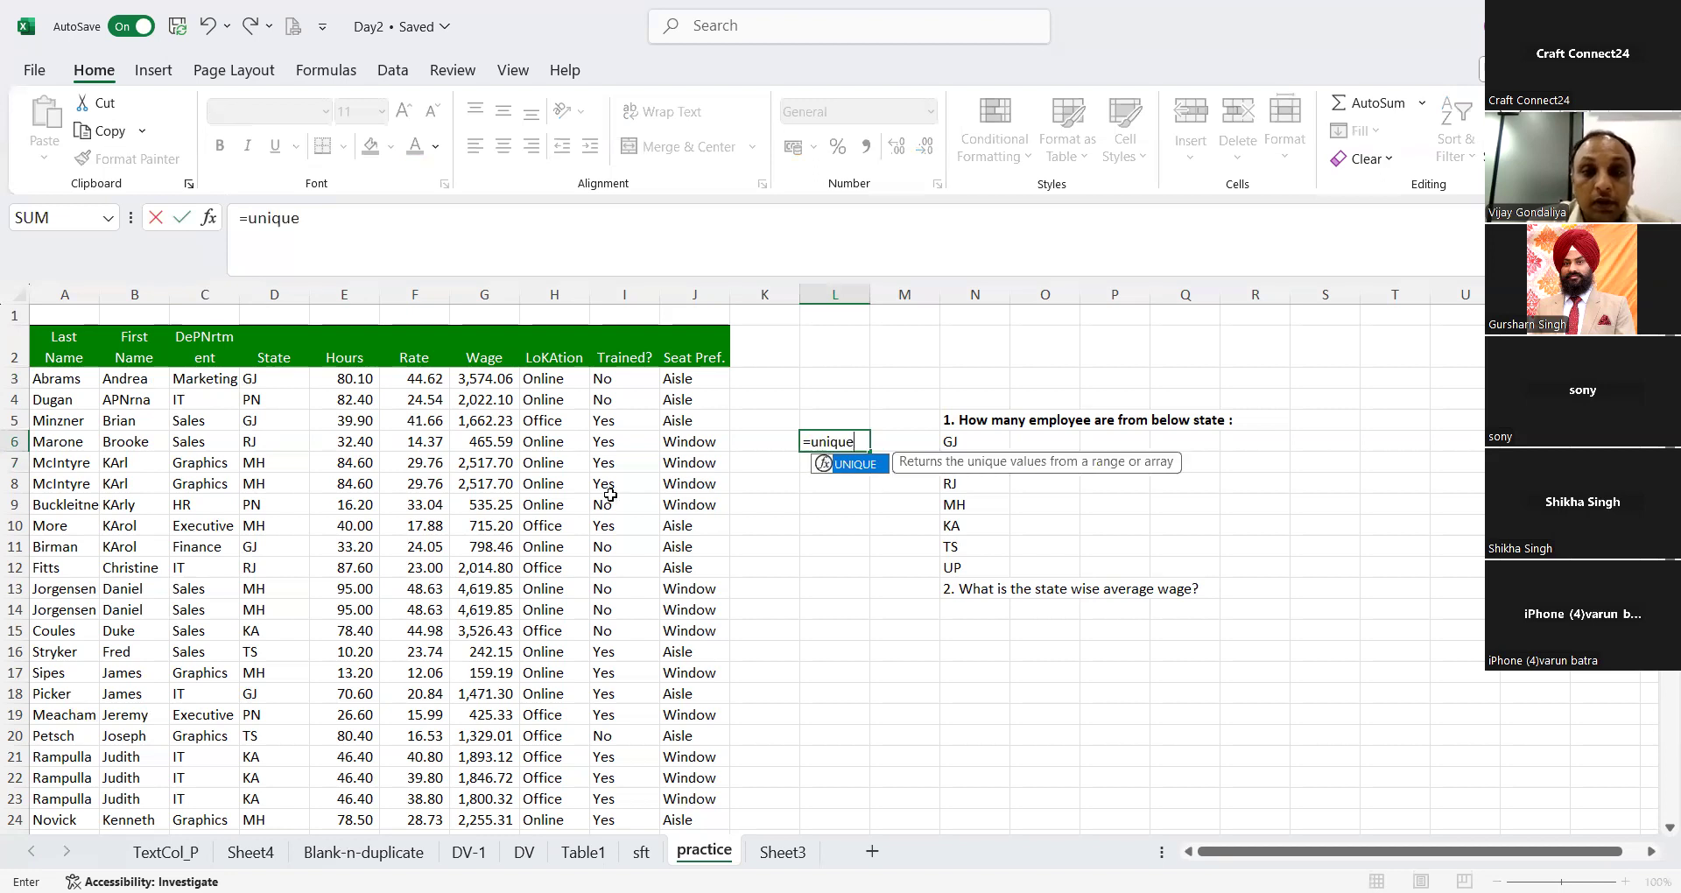
key("Tab")
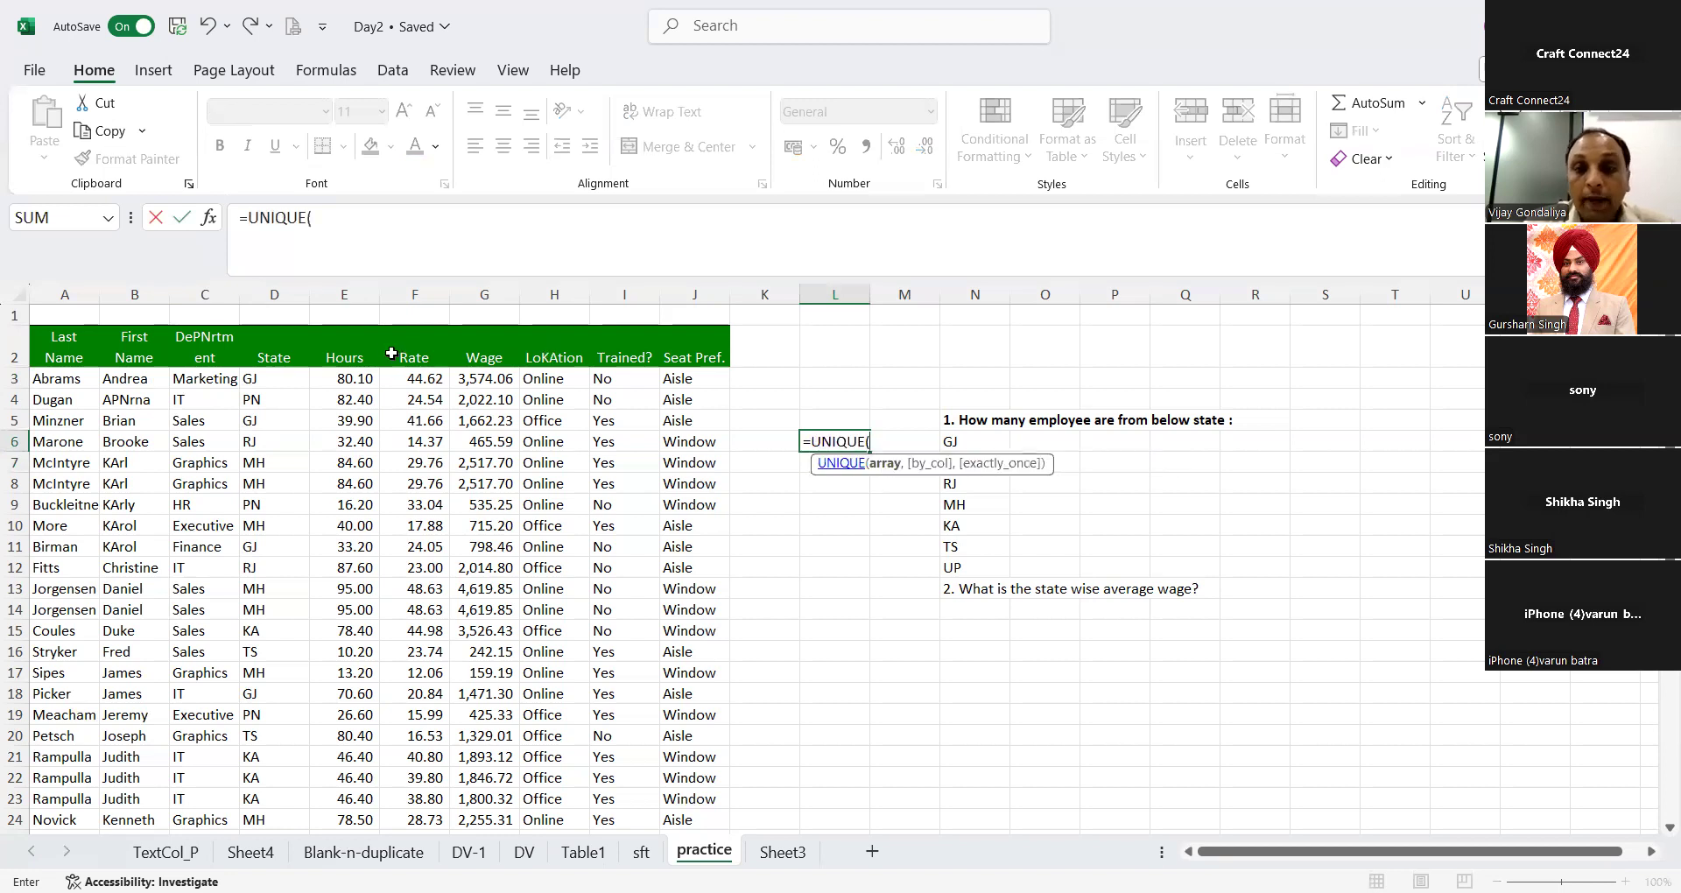
left_click(205, 297)
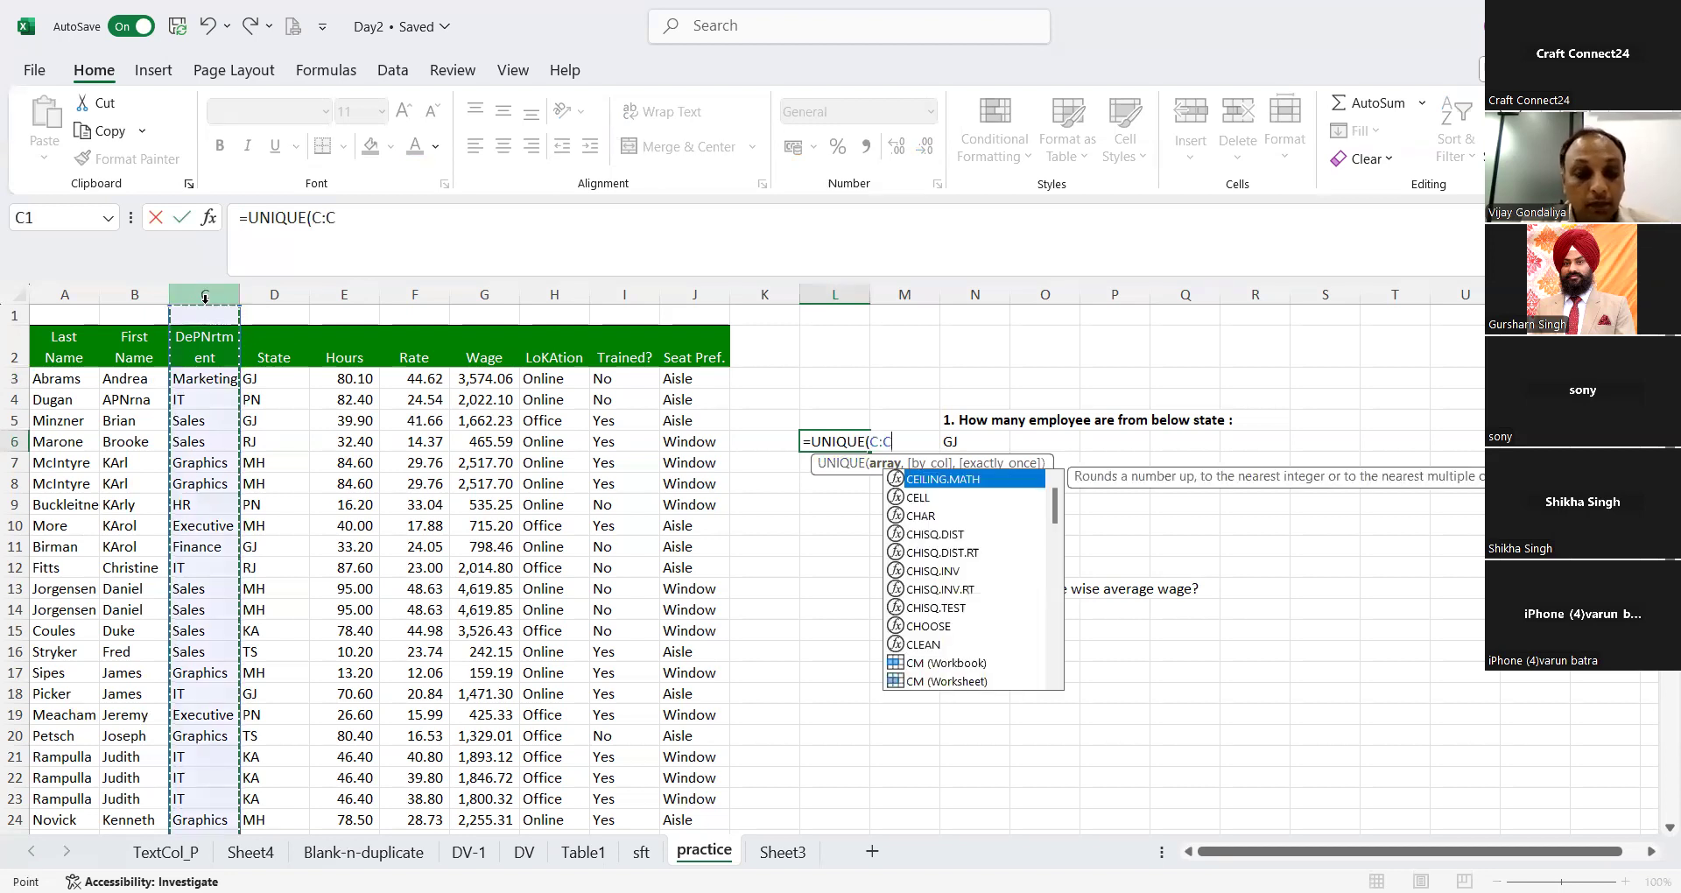
key("Return")
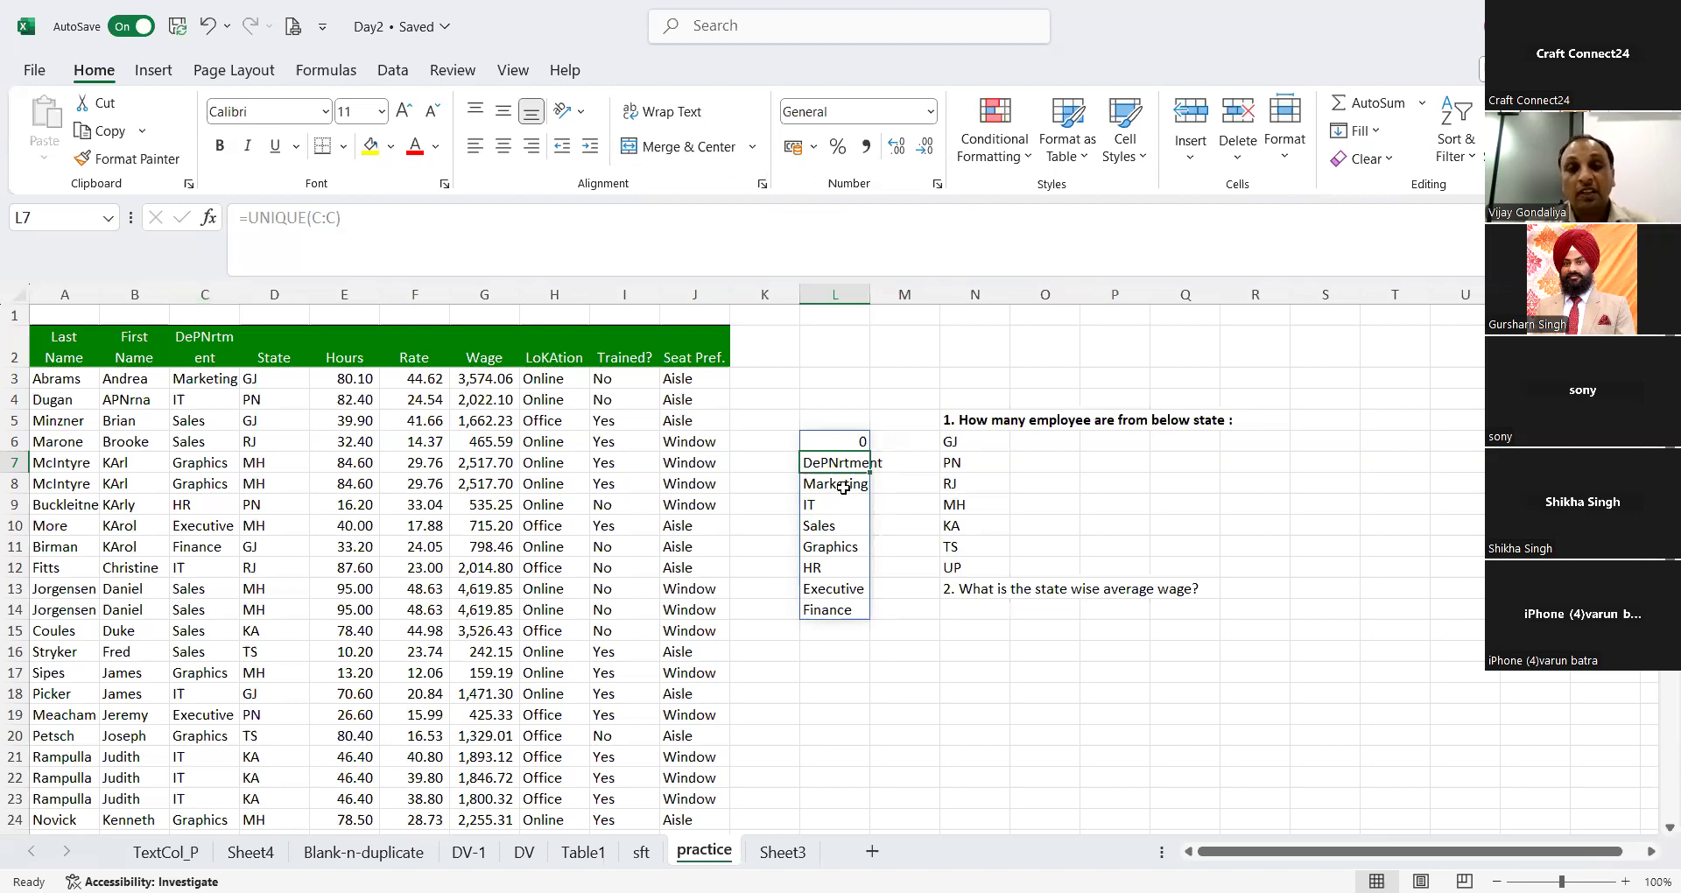
Step: Select the department names from Marketing to Finance in L8:L14 to review the UNIQUE output
left_click(843, 488)
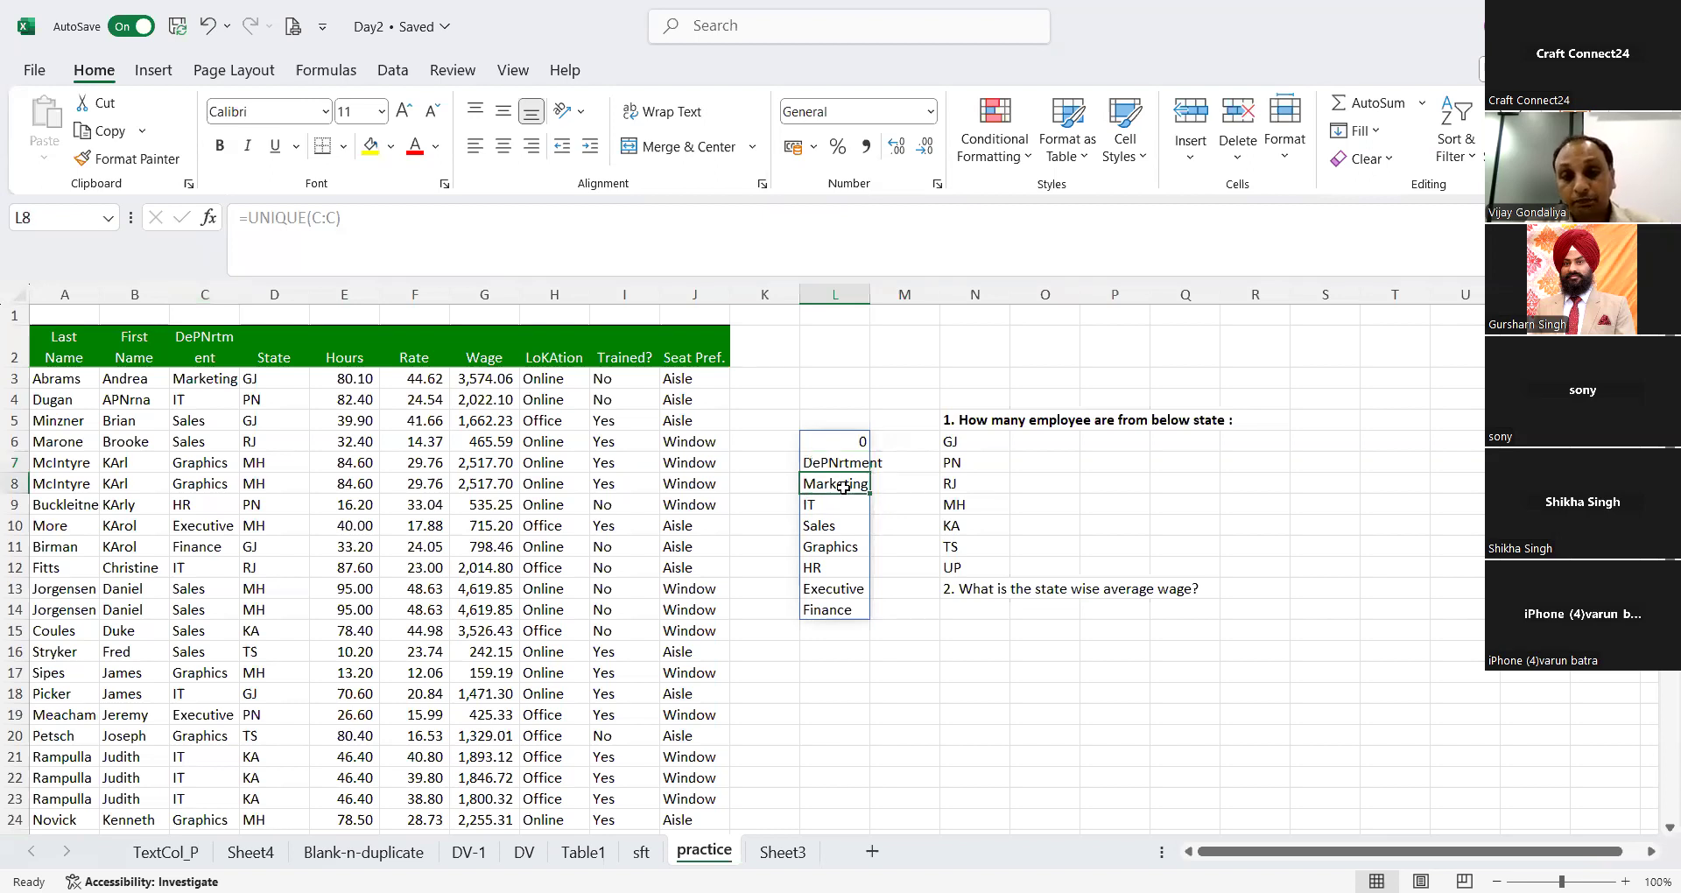
key("ctrl+shift+Down")
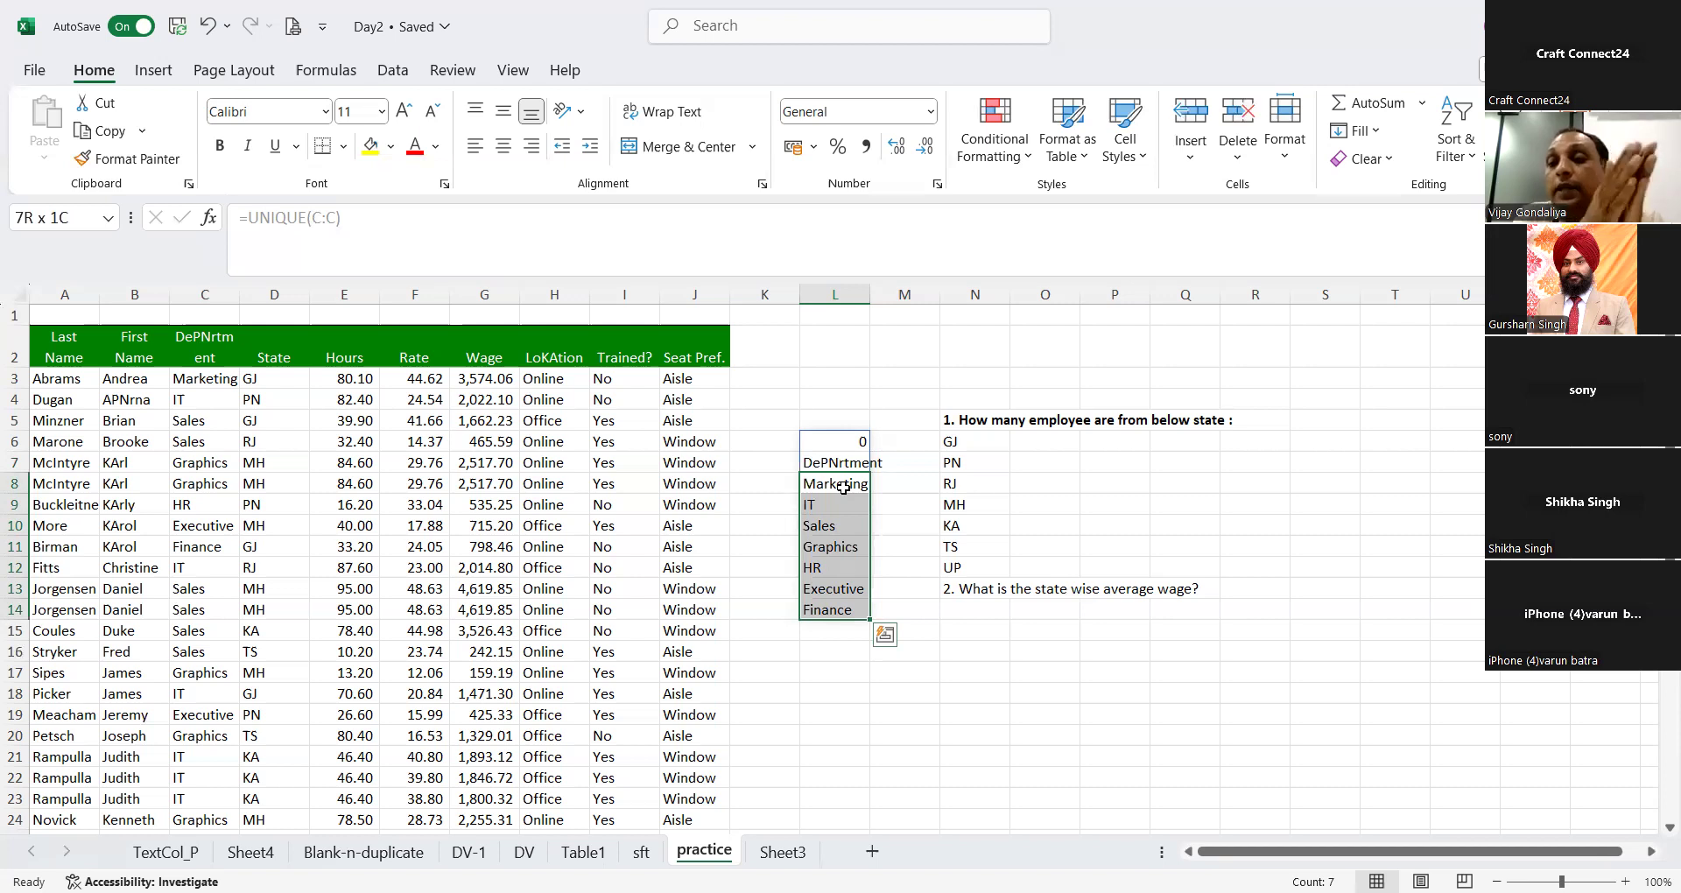
left_click_drag(843, 487, 844, 487)
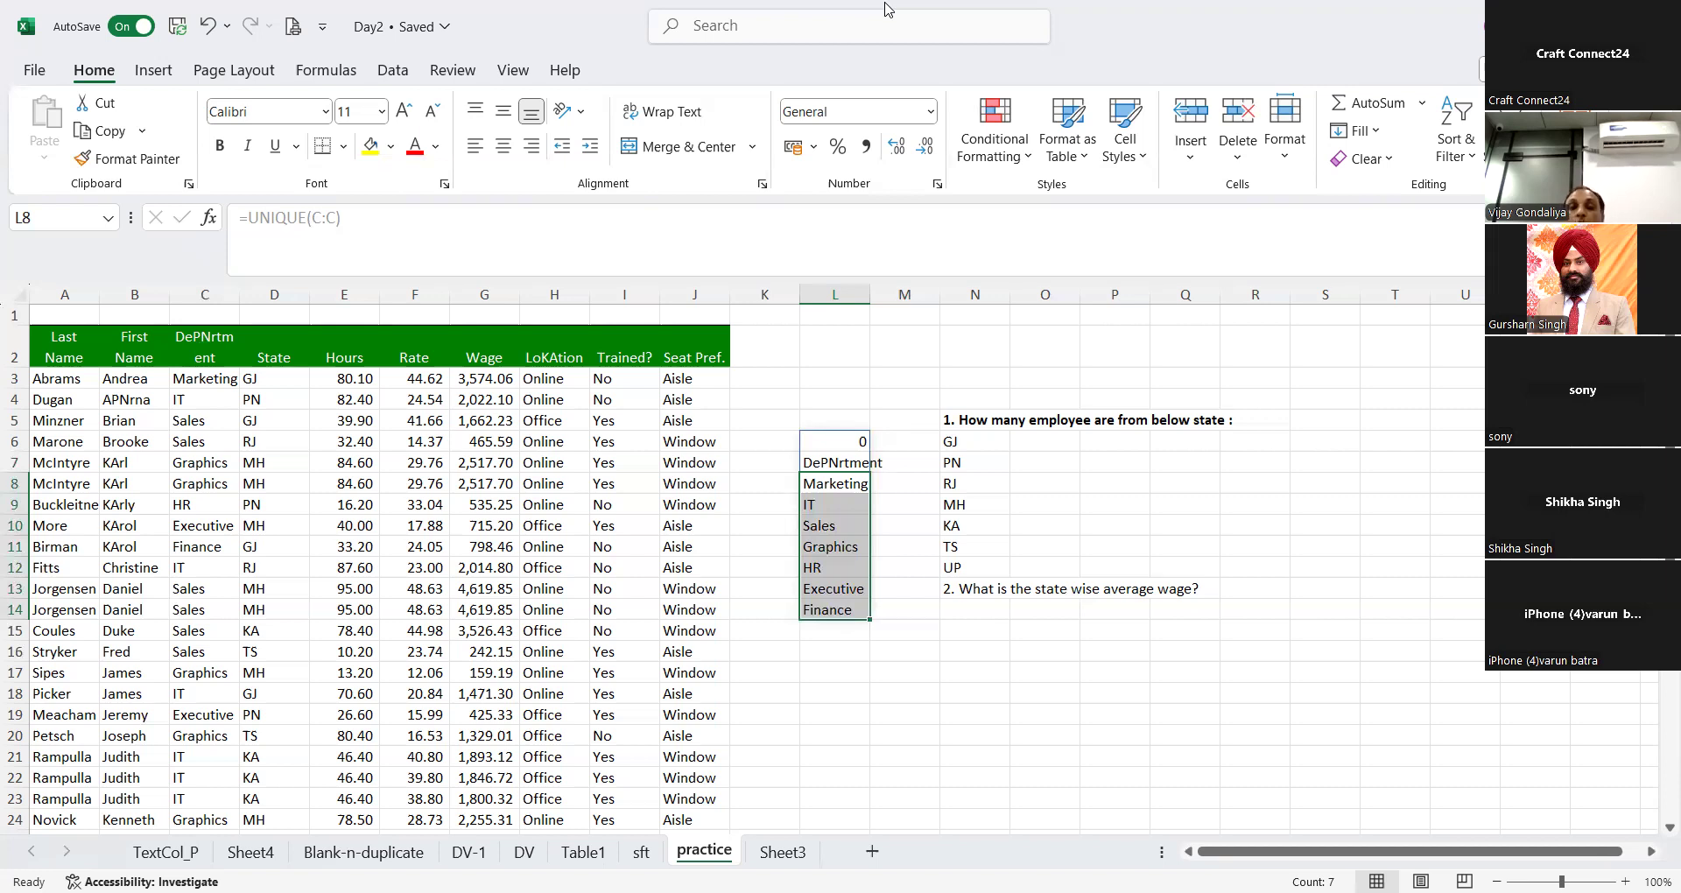
left_click(822, 3)
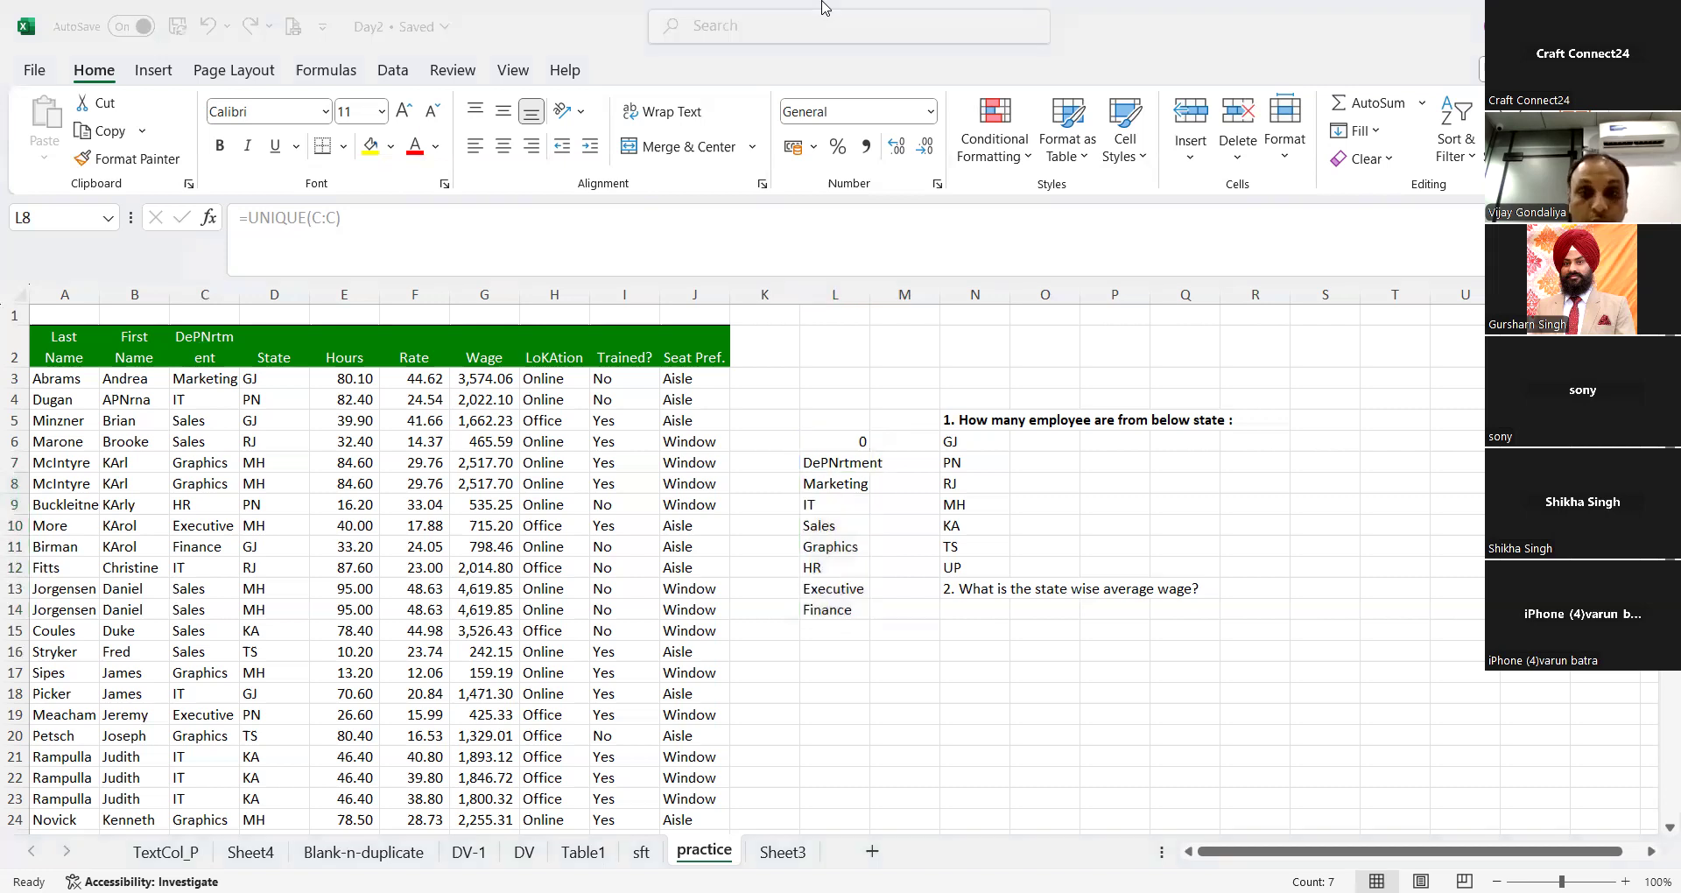
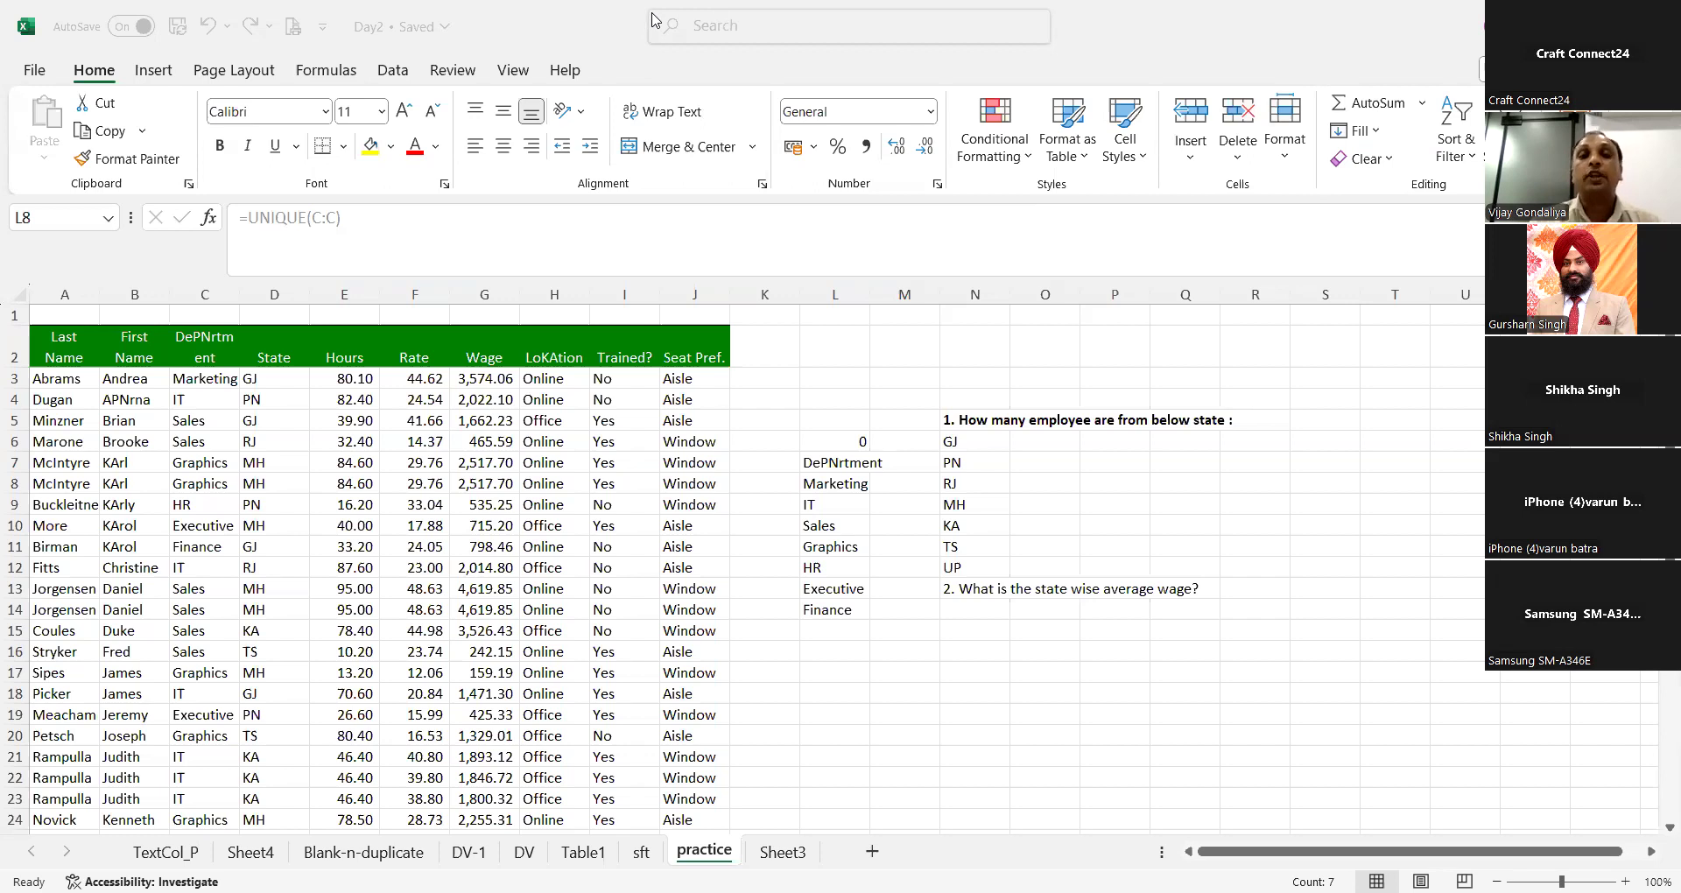
Step: Close the Day2 workbook
left_click(744, 9)
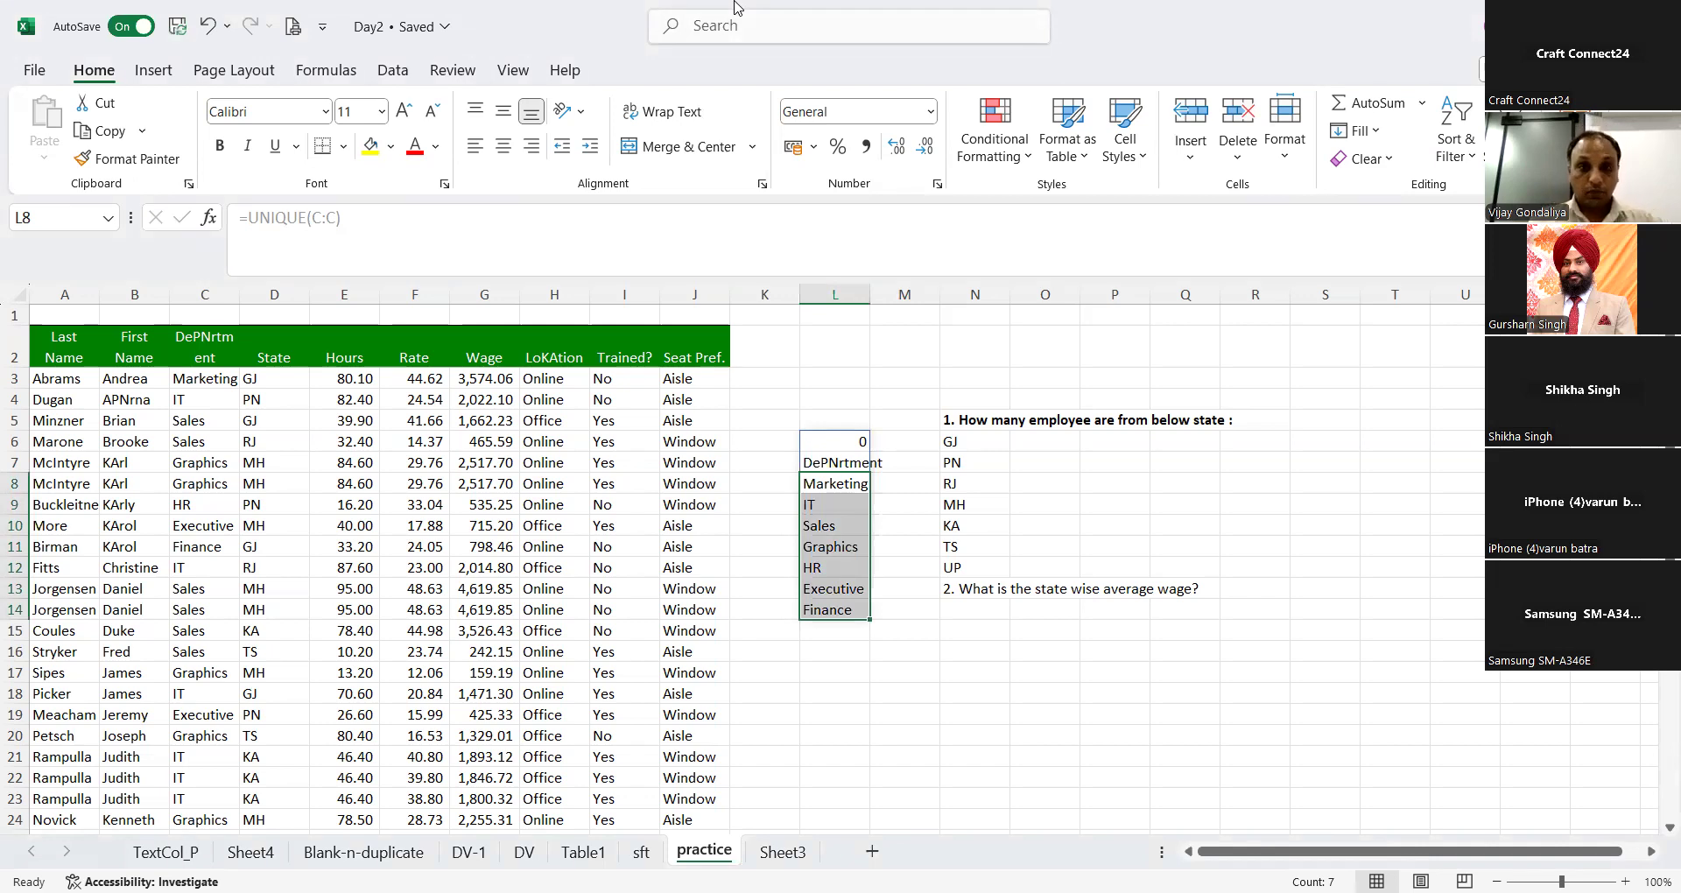
left_click(736, 9)
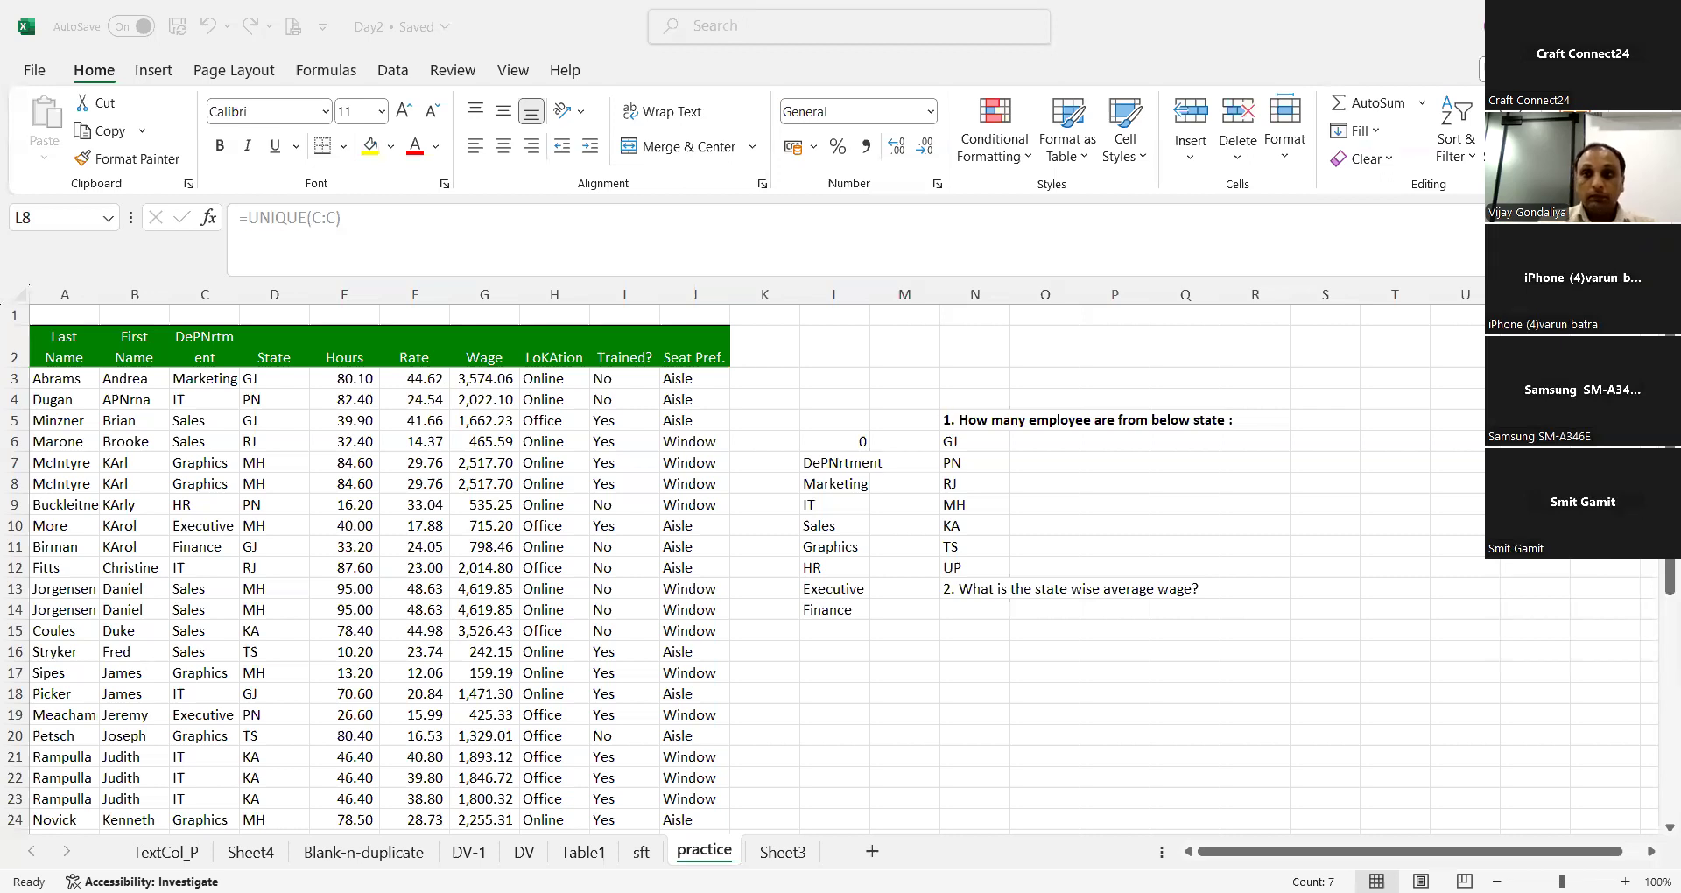
left_click(1656, 27)
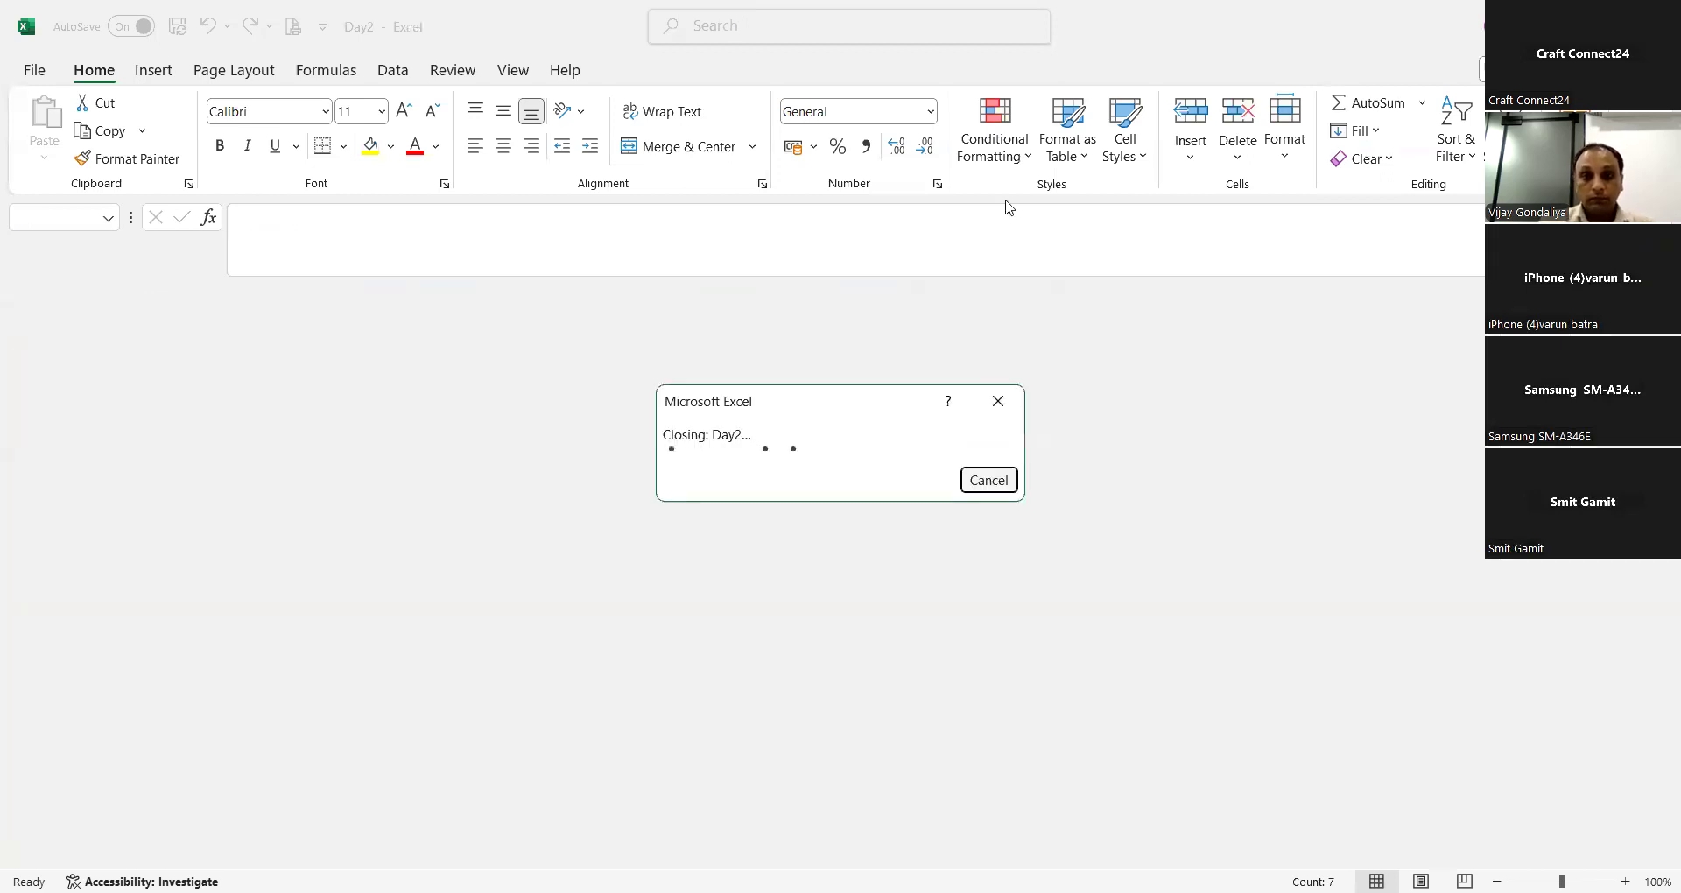